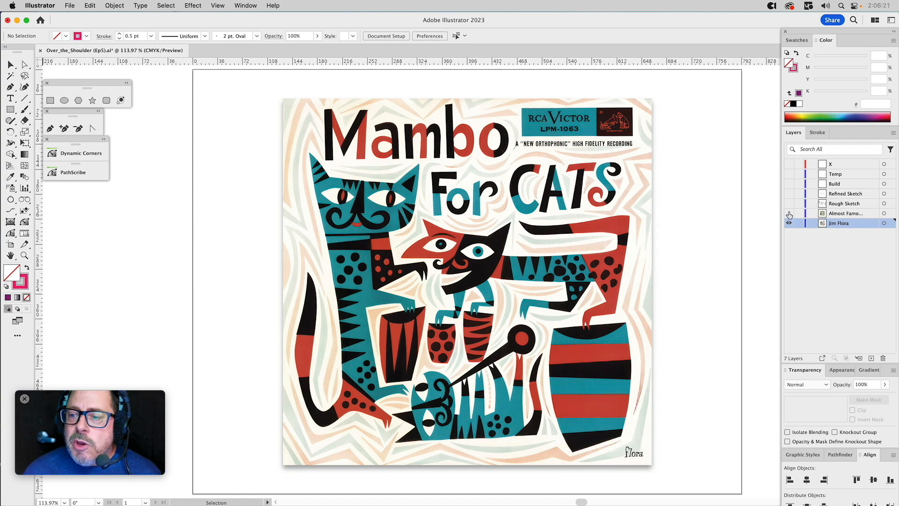
Switch the visible artwork from the Jim Flora layer through the Almost Famous and Rough Sketch layers to only the Refined Sketch layer, and make it active.
drag(789, 215, 789, 224)
click(839, 214)
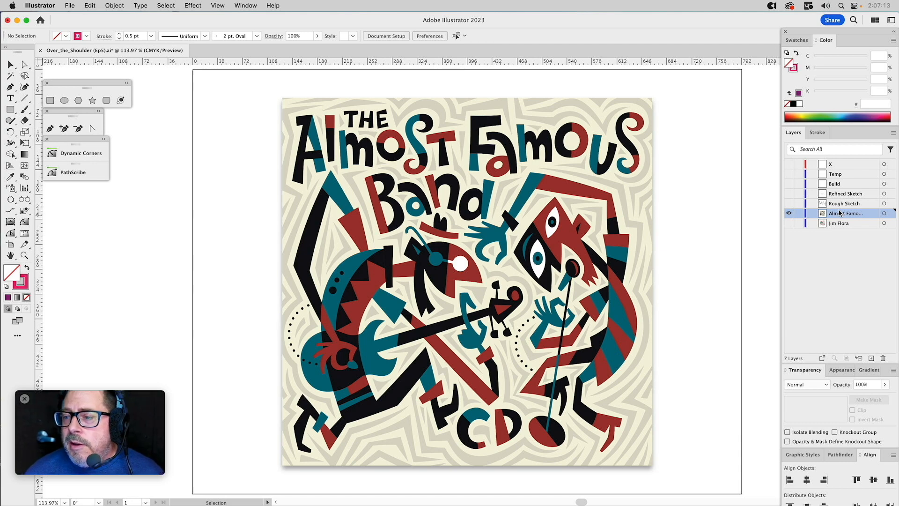
alt+click(789, 204)
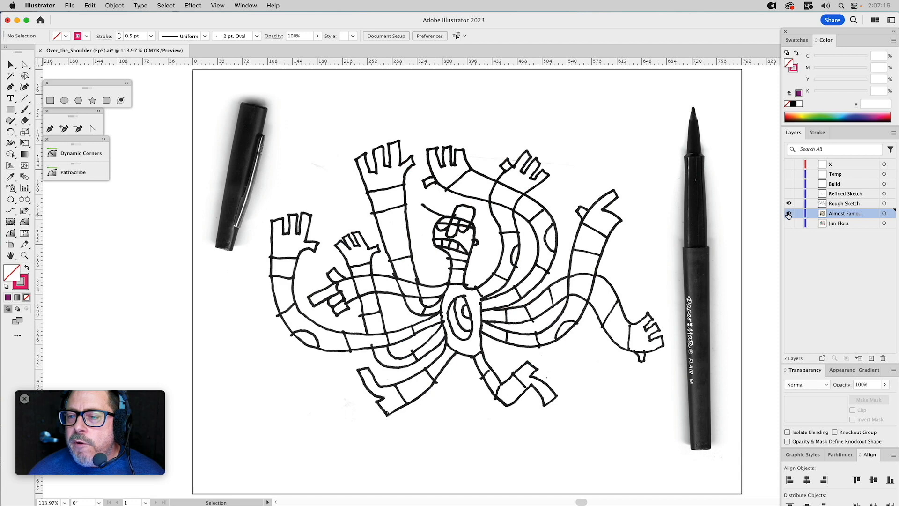
click(844, 203)
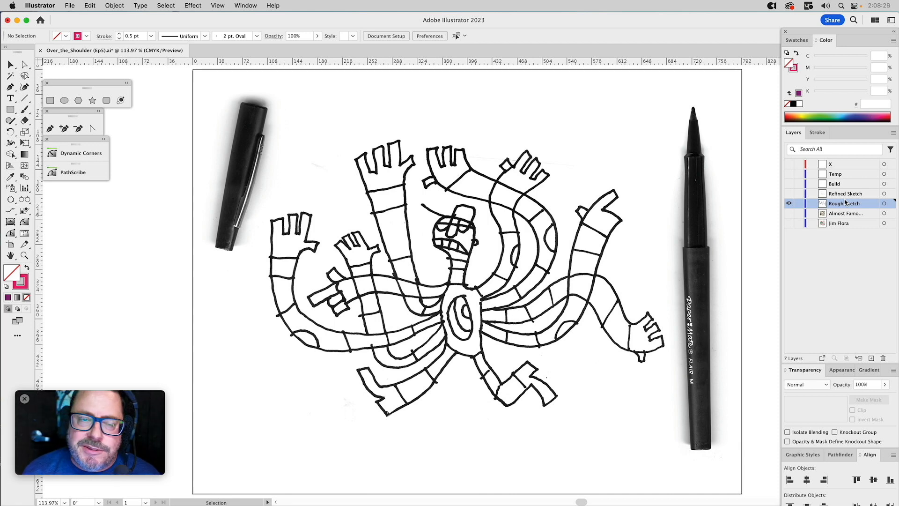
alt+click(789, 193)
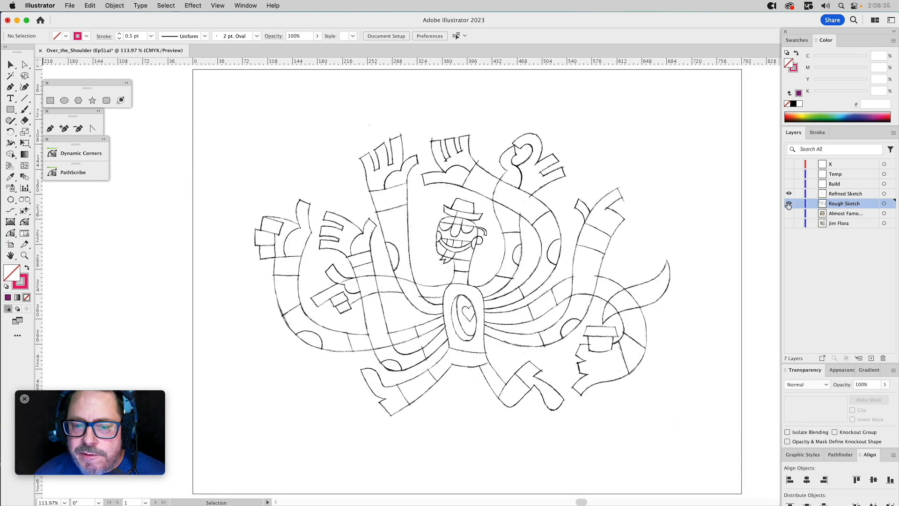
click(830, 194)
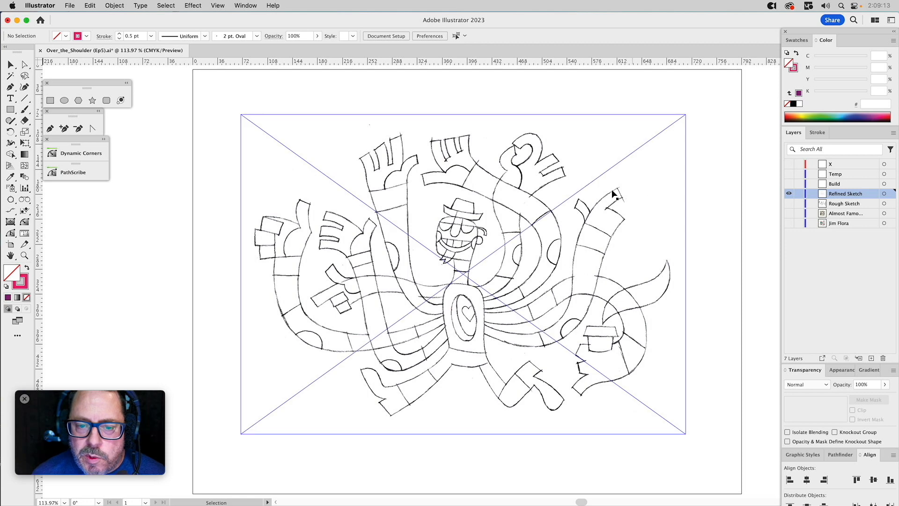
Set the refined sketch image's opacity to 20% in isolation mode, and return to the full artwork.
double_click(557, 205)
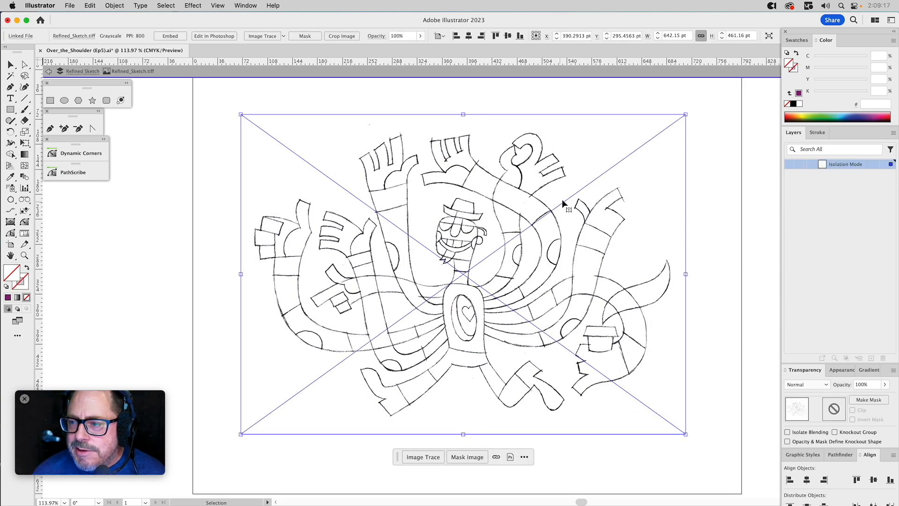
click(863, 385)
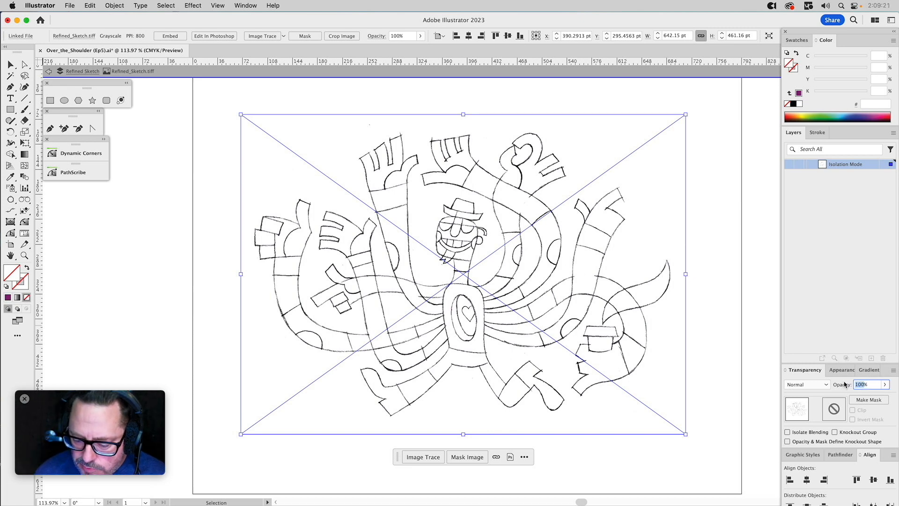
text(20)
key(Return)
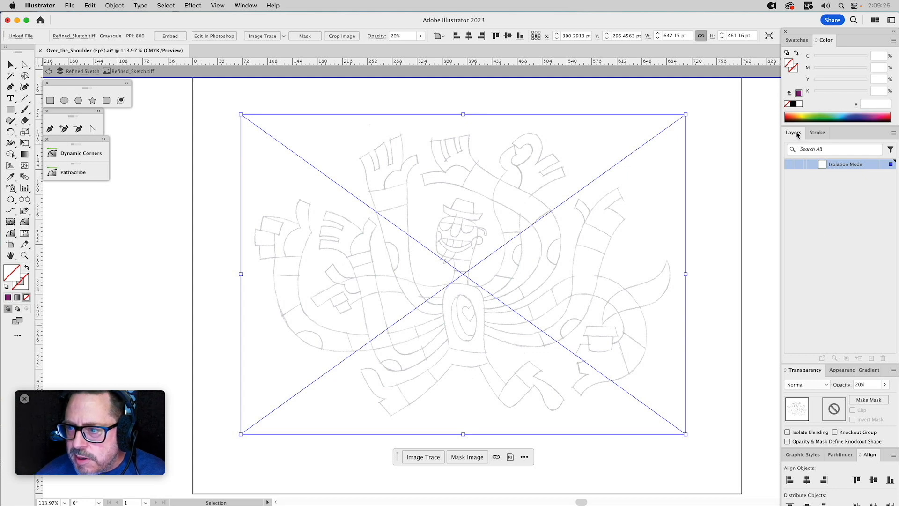
double_click(751, 171)
click(575, 177)
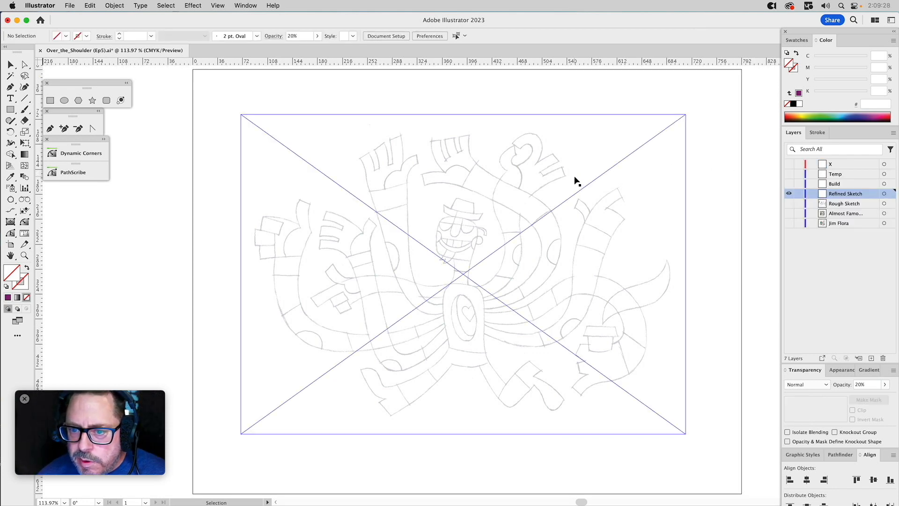
Lock the Refined Sketch layer, show the Build layer and make it the active layer.
click(799, 194)
click(789, 183)
click(830, 185)
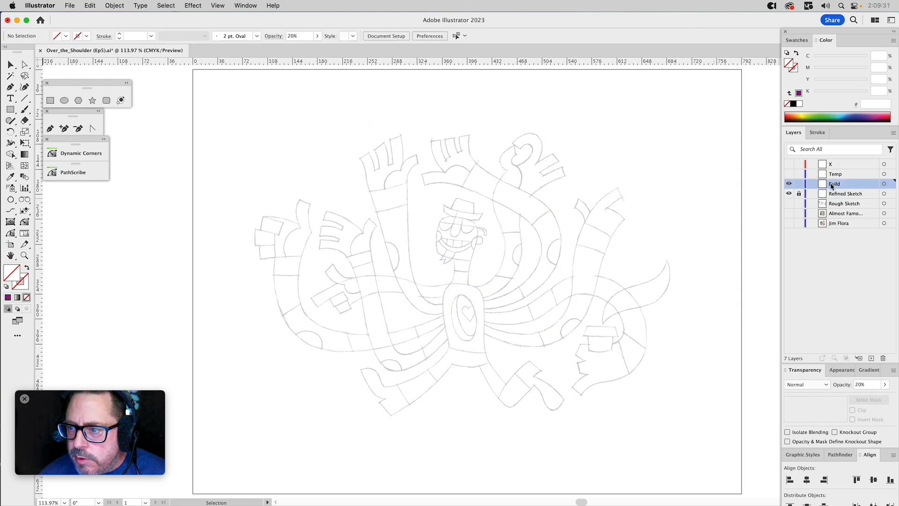
Make room for the graphic styles and pick the one with no fill and a 0.75 pt magenta stroke.
click(804, 456)
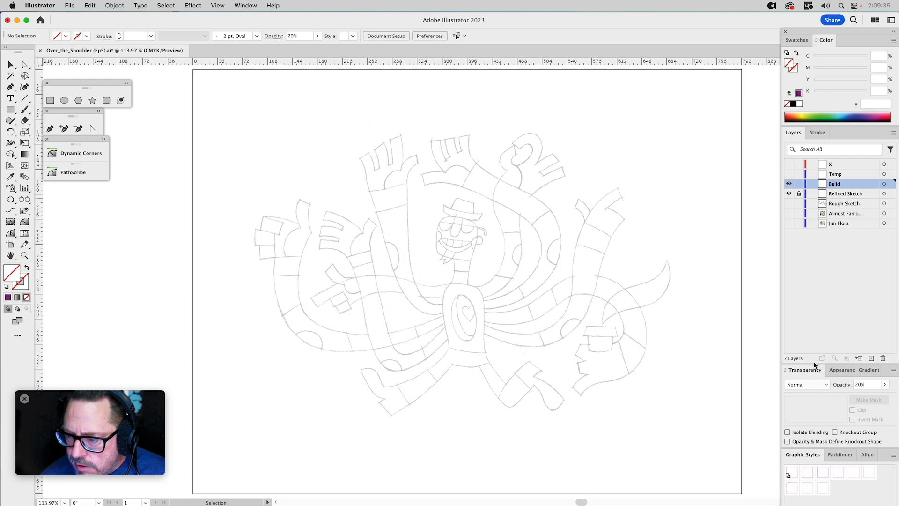
drag(814, 363, 811, 278)
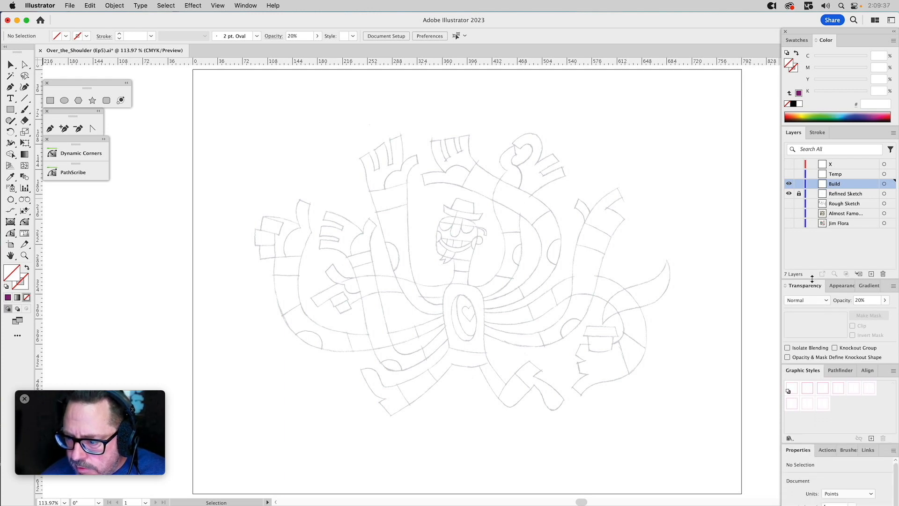
click(823, 390)
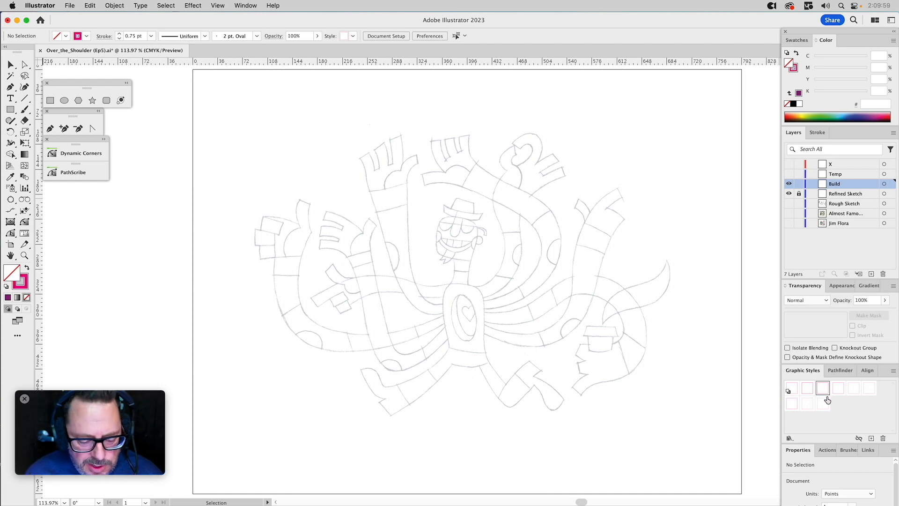
Trace with the Pen tool from the base of the neck's right edge past the jaw corner to a smooth point atop the head.
key(z)
drag(393, 171, 526, 346)
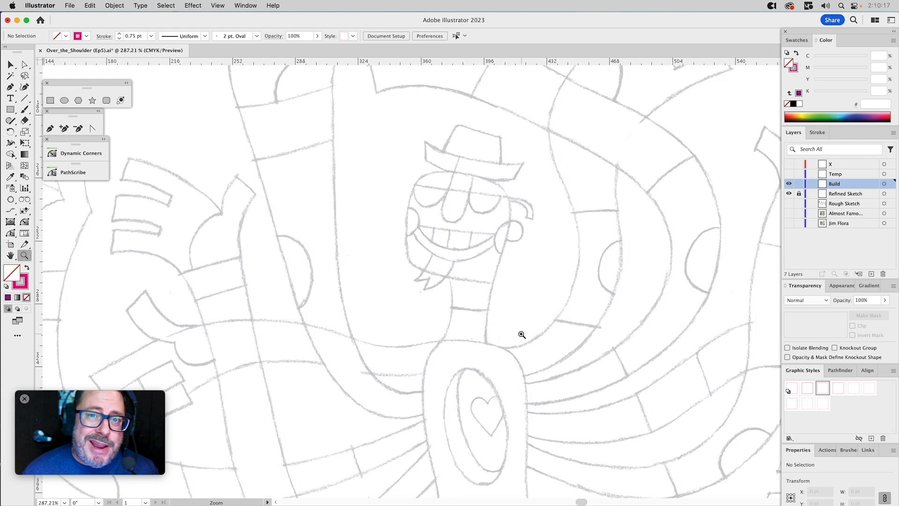
drag(370, 108, 558, 391)
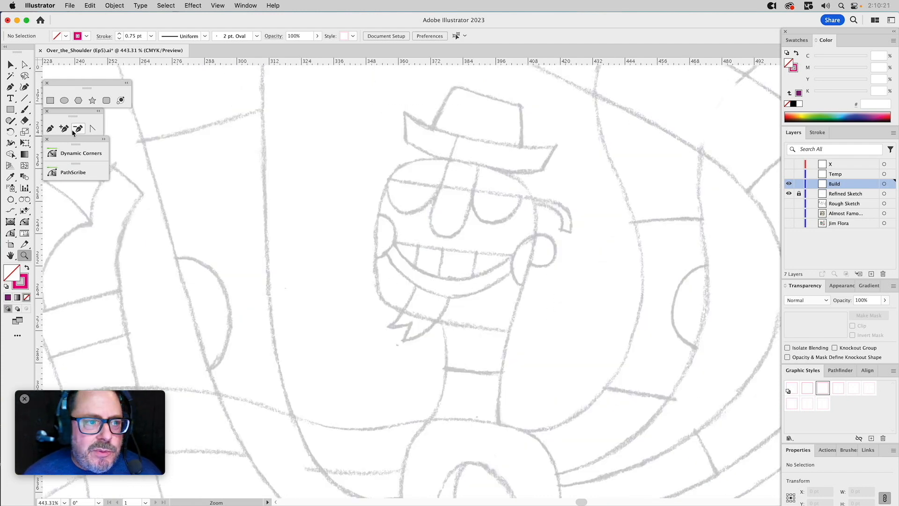
click(51, 129)
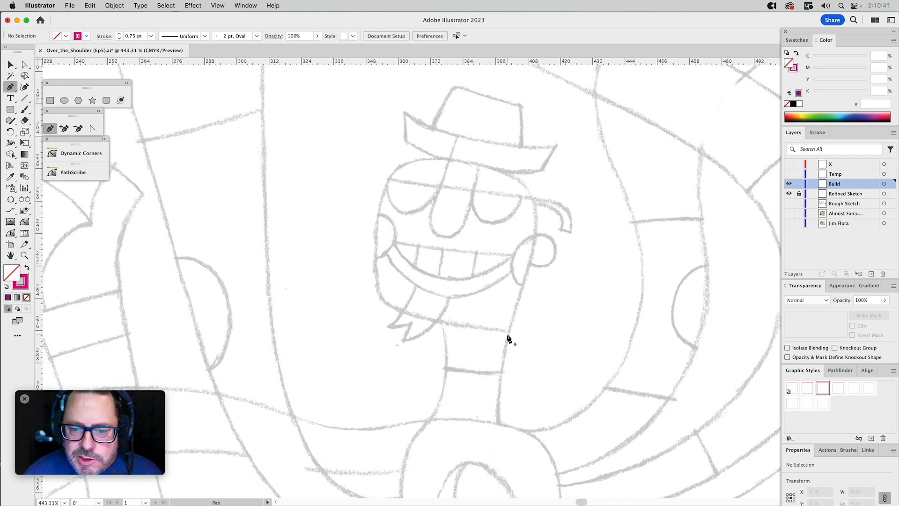
click(500, 431)
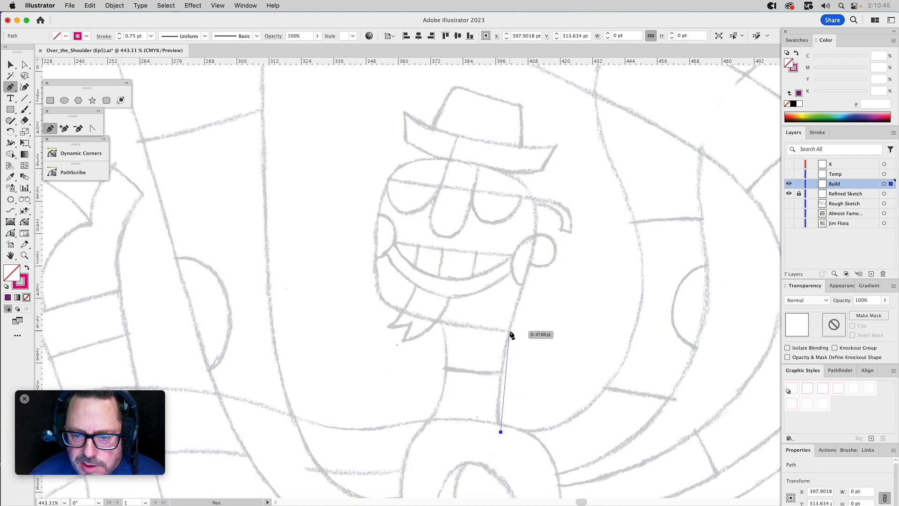
drag(508, 331, 516, 307)
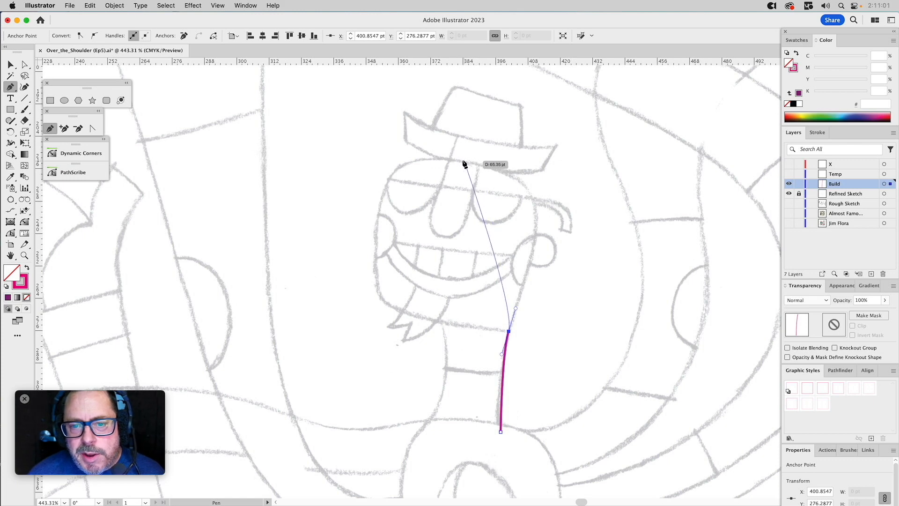
drag(464, 161, 433, 155)
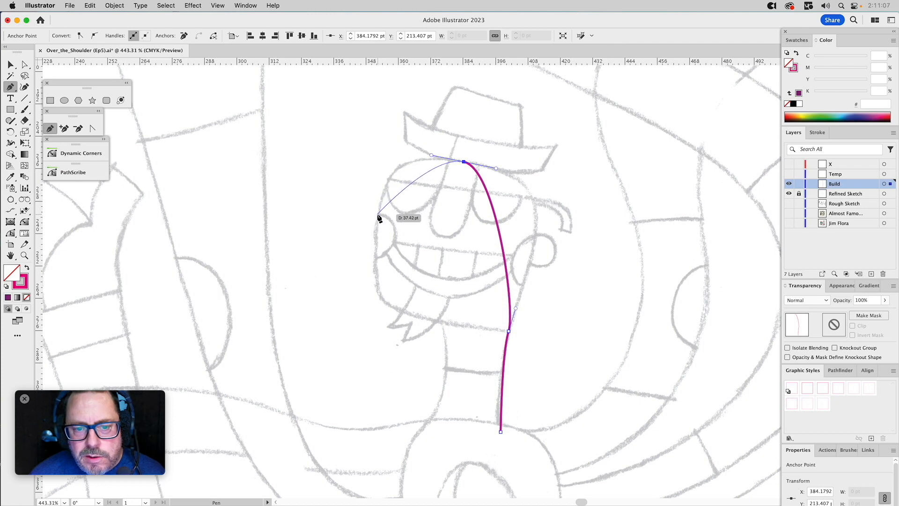
Continue the path down the left side of the face to the chin, replacing the corner point at the temple with a smooth one.
click(377, 214)
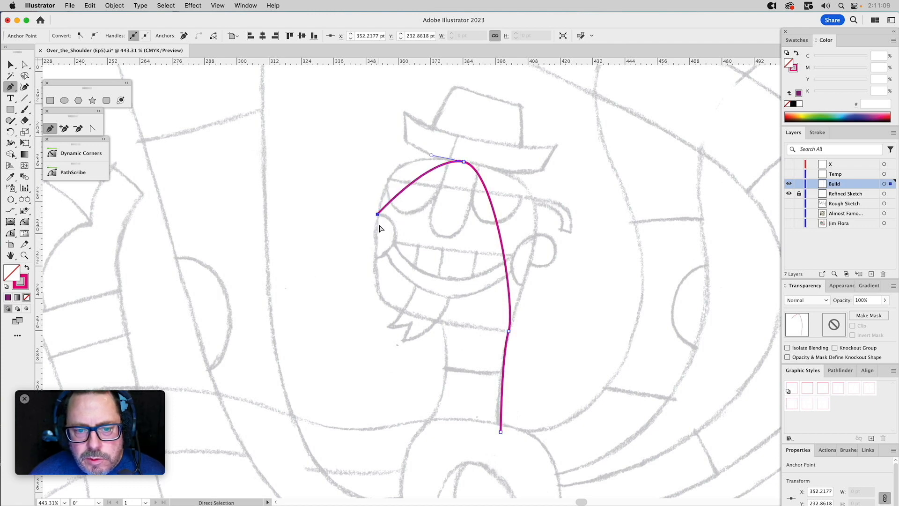
key(super+z)
drag(378, 215, 373, 235)
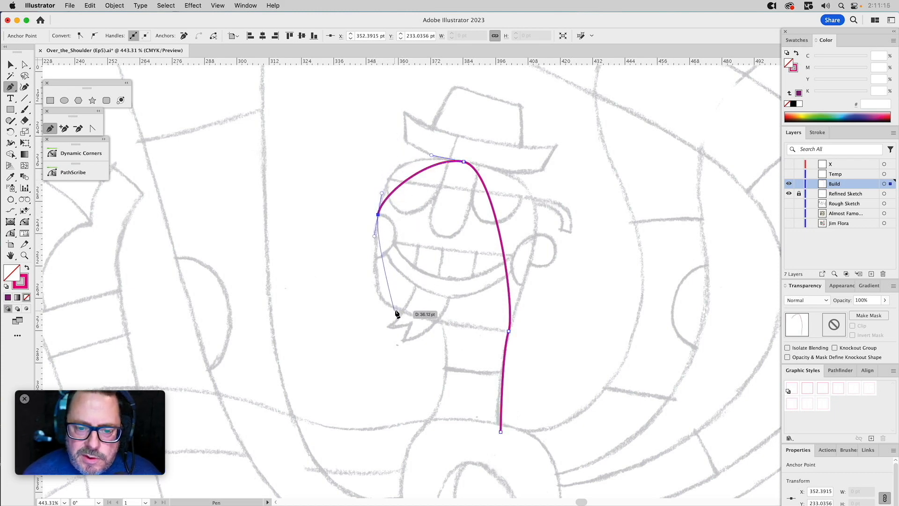
drag(395, 309, 414, 317)
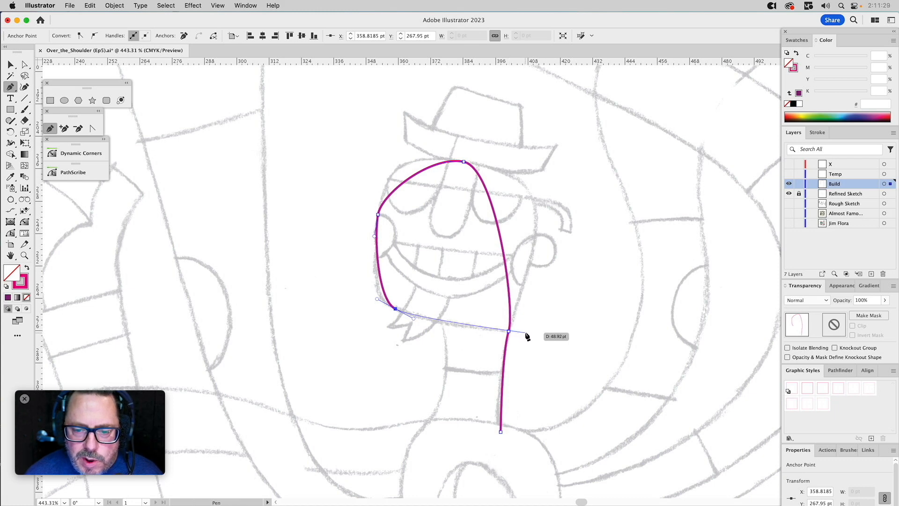
Remove the anchor point at the base of the neck so the path ends at the right jaw corner.
key(super)
super+click(524, 343)
key(a)
drag(516, 405, 481, 448)
click(185, 36)
Resume the open path at the chin with the Pen tool and close it at the right jaw corner along the sketched jawline.
click(50, 128)
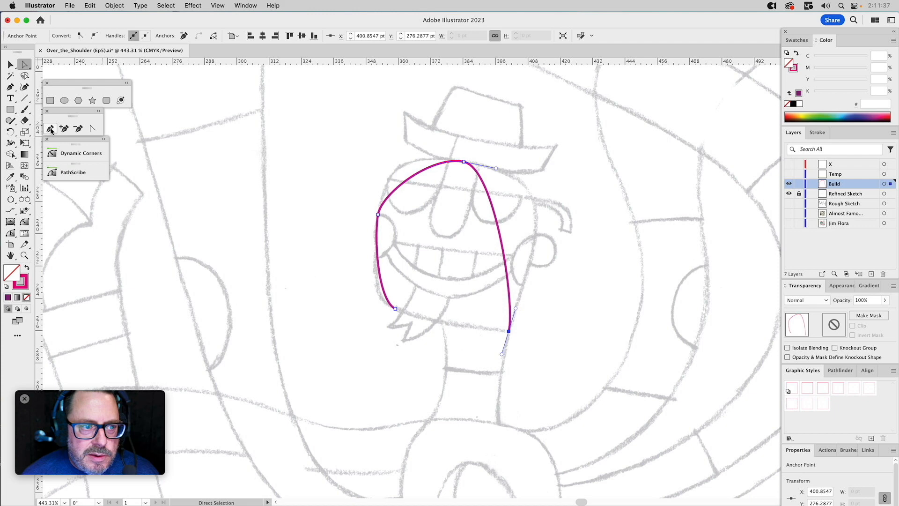
click(396, 309)
drag(422, 324, 417, 321)
click(508, 332)
Adjust the chin and left temple handles and nudge the temple anchor so the head's left side follows the sketch.
key(a)
click(379, 299)
drag(378, 298, 366, 295)
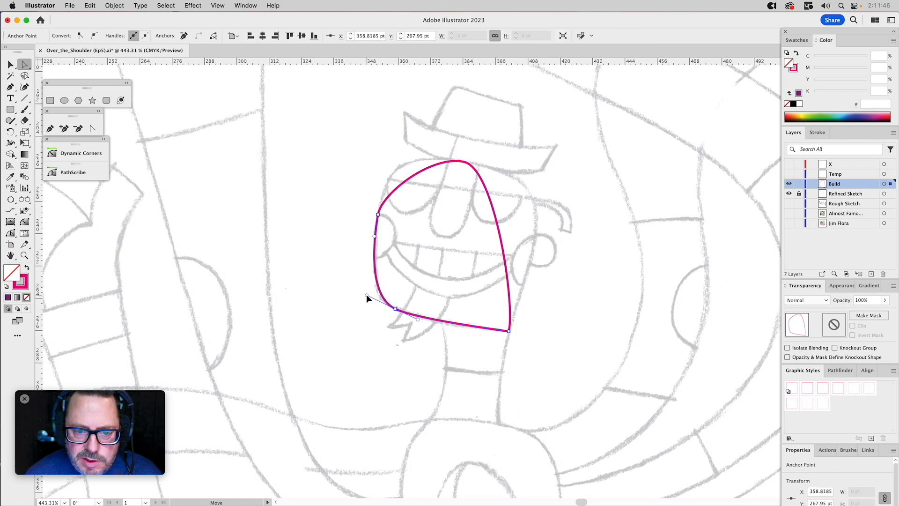
drag(366, 202, 389, 225)
drag(381, 193, 392, 150)
drag(379, 216, 379, 211)
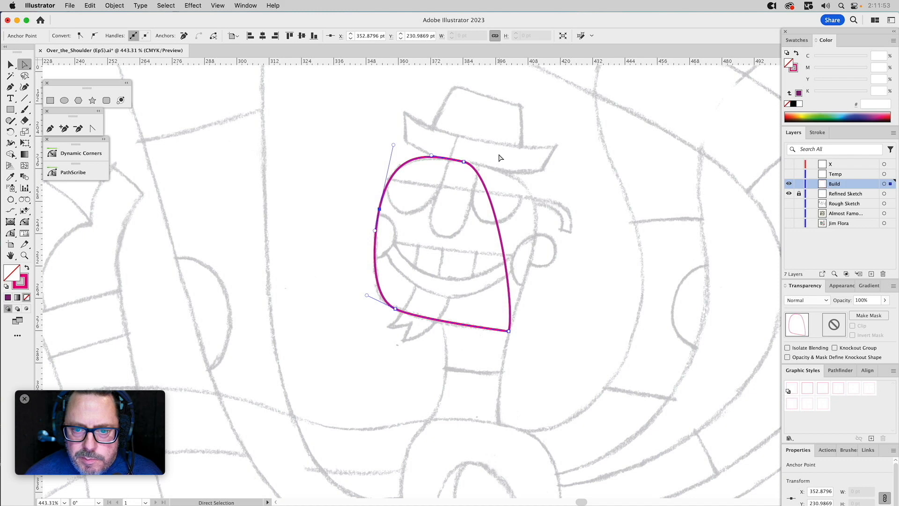
Apply the 0.25 pt magenta stroke graphic style to the head path and activate the PathScribe Tool.
click(837, 388)
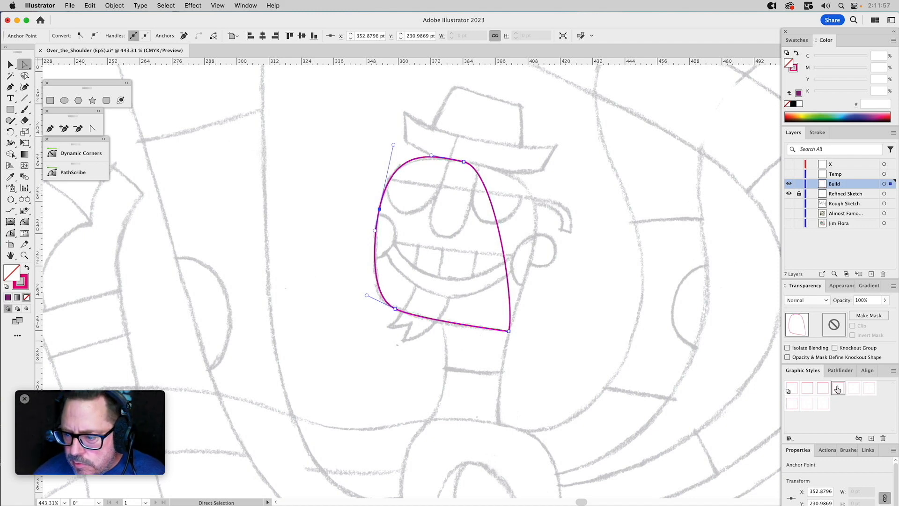
click(852, 389)
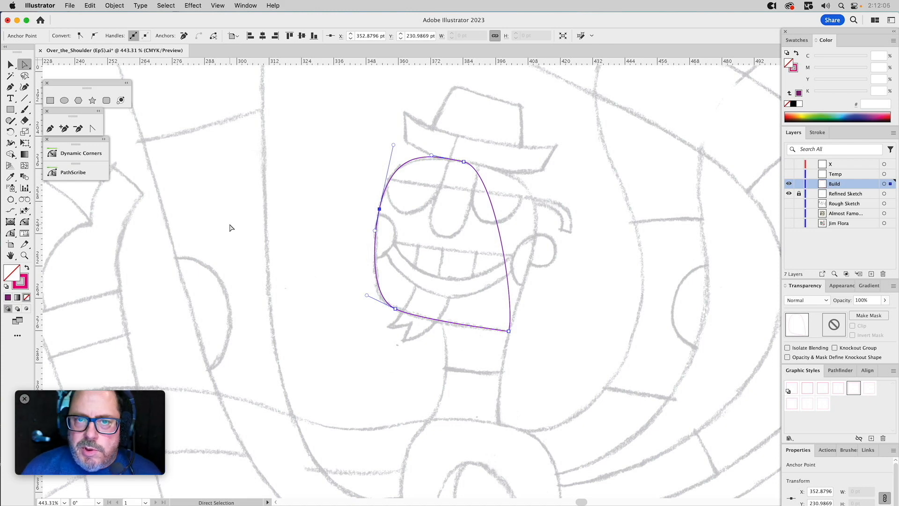
click(11, 234)
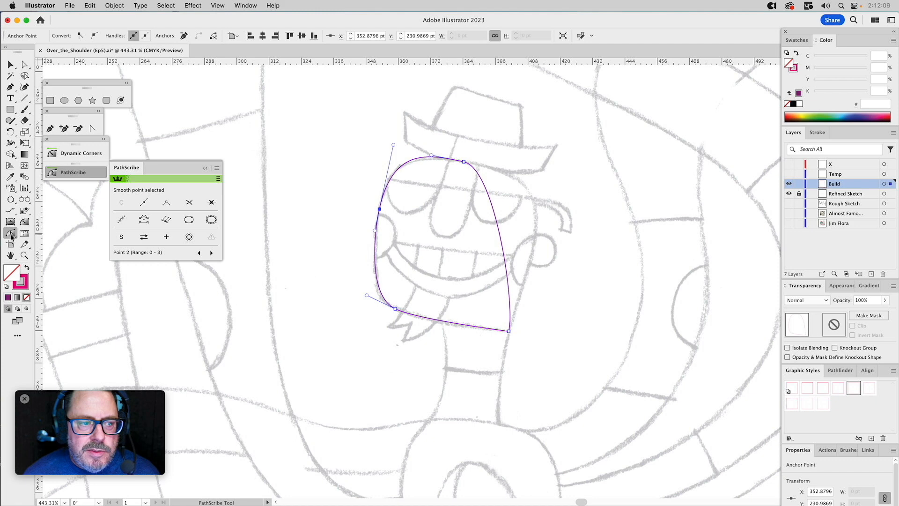
drag(12, 234, 44, 235)
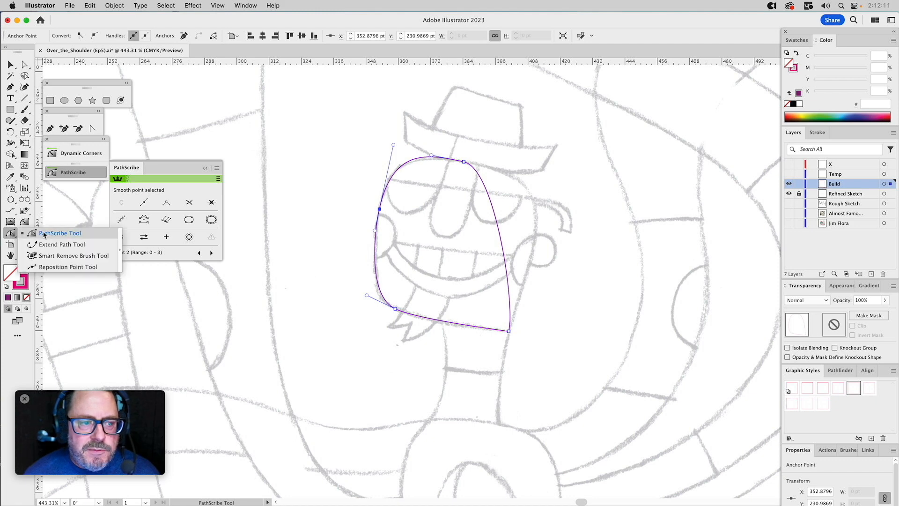
click(12, 235)
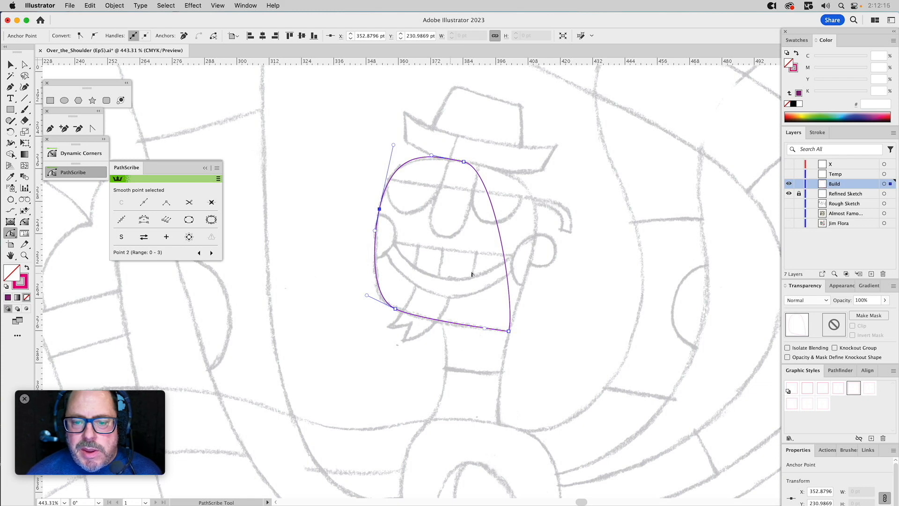
Try to bow the head's right side outward by pulling the jaw corner's handle with the Direct Selection tool, then undo it.
key(a)
click(524, 268)
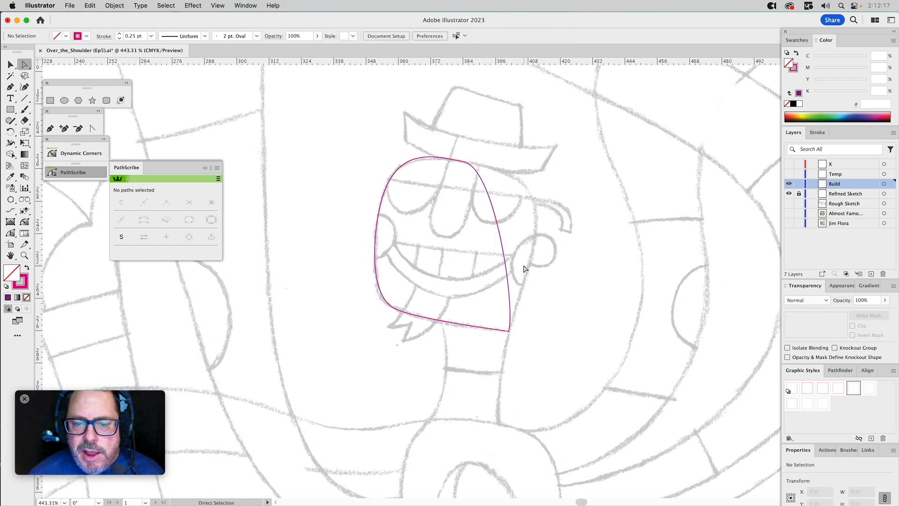
key(super)
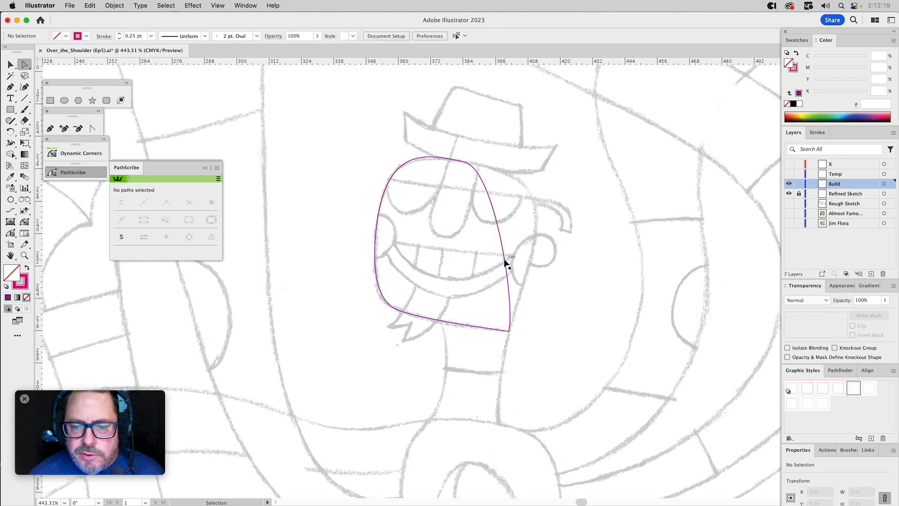
super+click(504, 261)
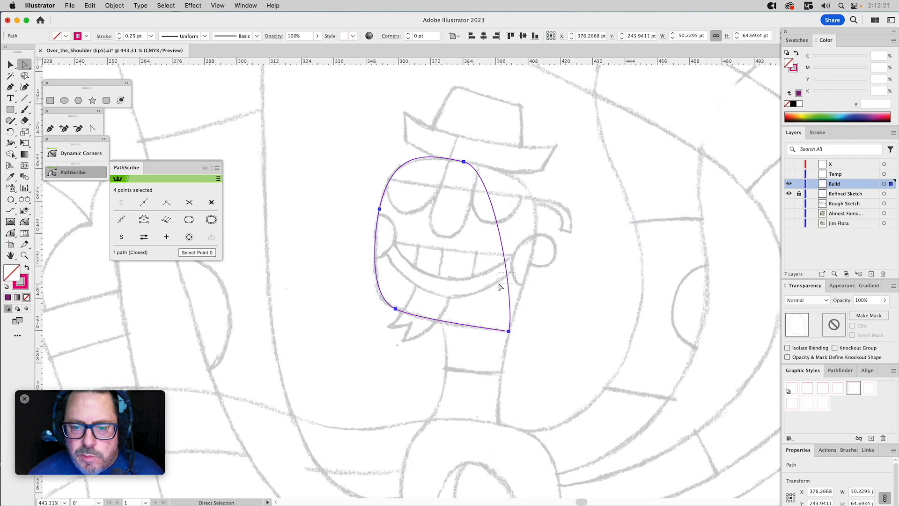
drag(499, 284, 497, 285)
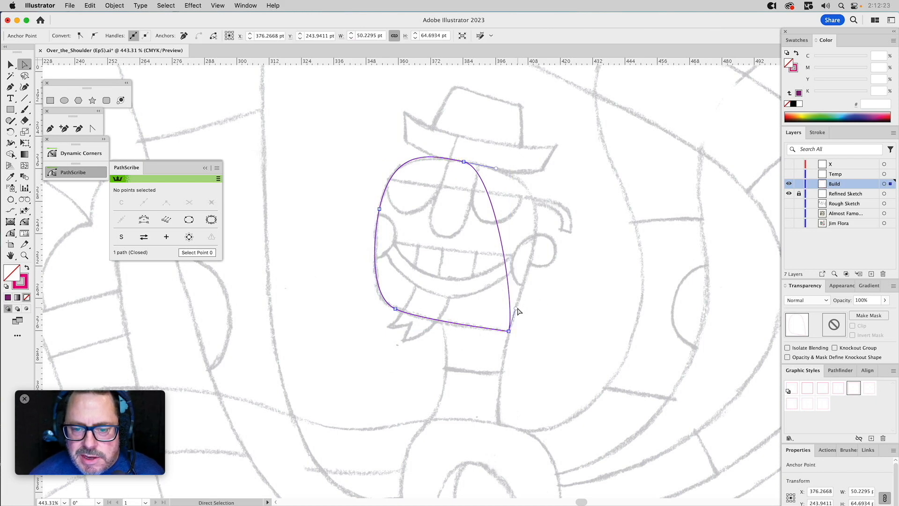
drag(516, 310, 541, 258)
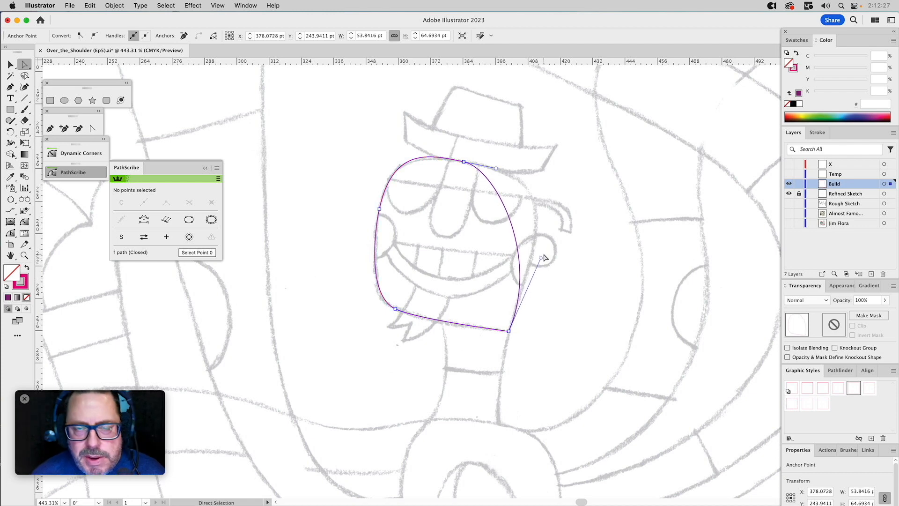
key(super+z)
Bow the head's right side outward with the PathScribe Tool and align the crown and right jaw handles with the sketched outline.
click(10, 233)
drag(498, 225, 550, 231)
key(a)
drag(470, 153, 454, 174)
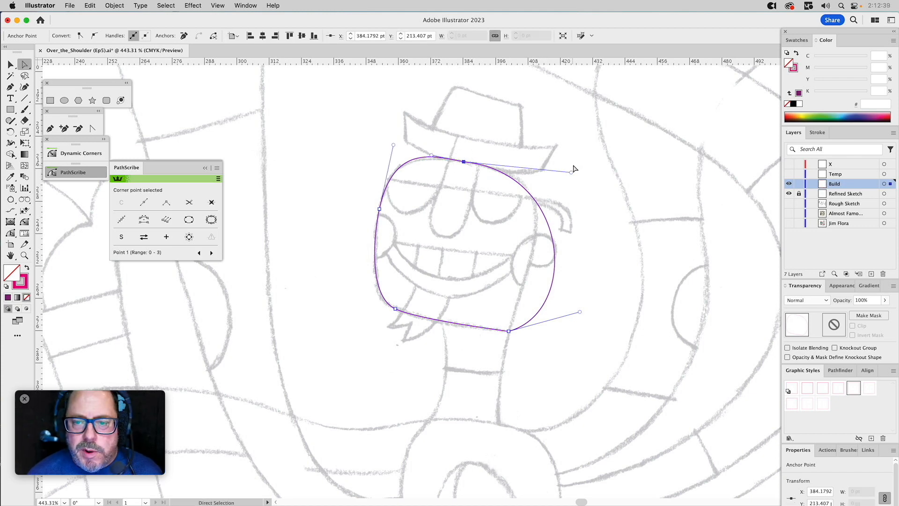
click(11, 233)
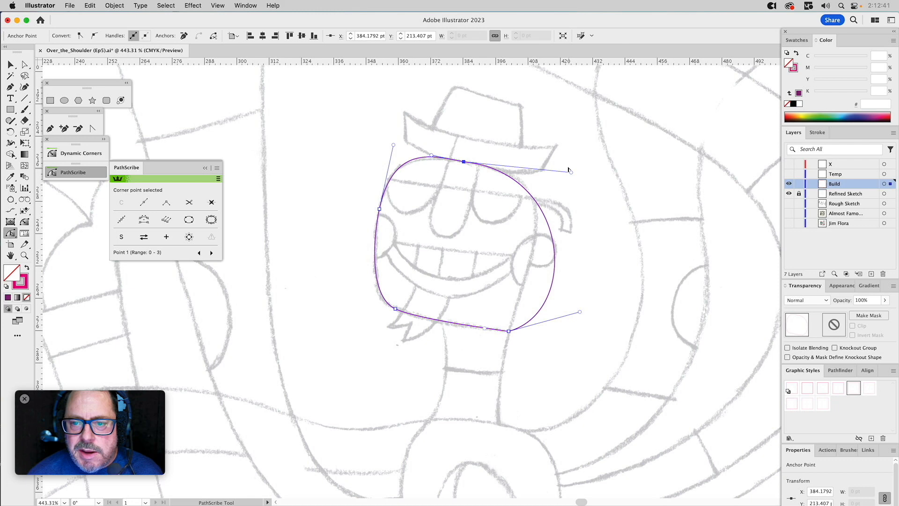
drag(570, 171, 567, 180)
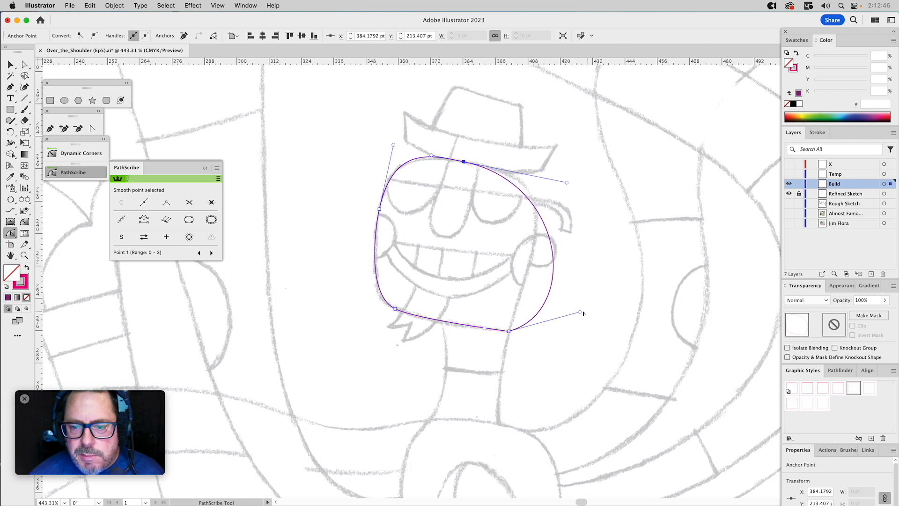
drag(579, 312, 527, 267)
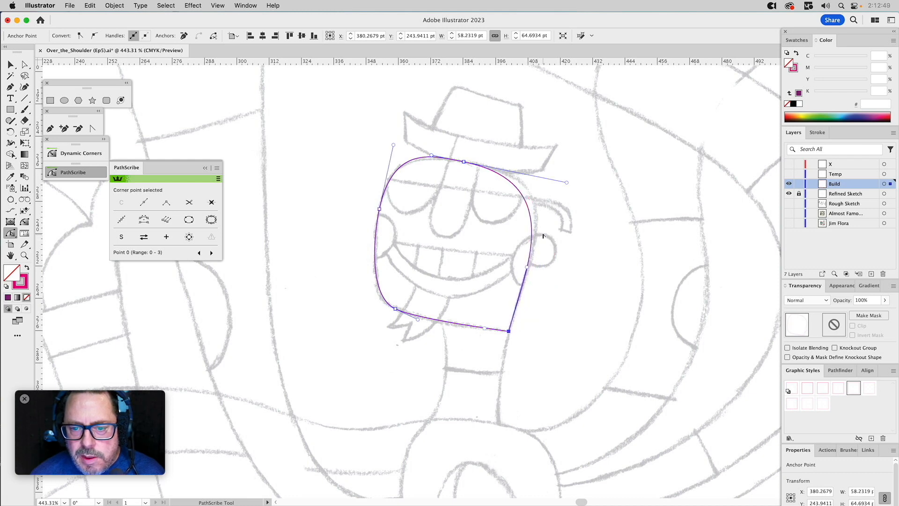
Add an anchor point on the head's upper right curve and move it out onto the sketched outline.
click(64, 128)
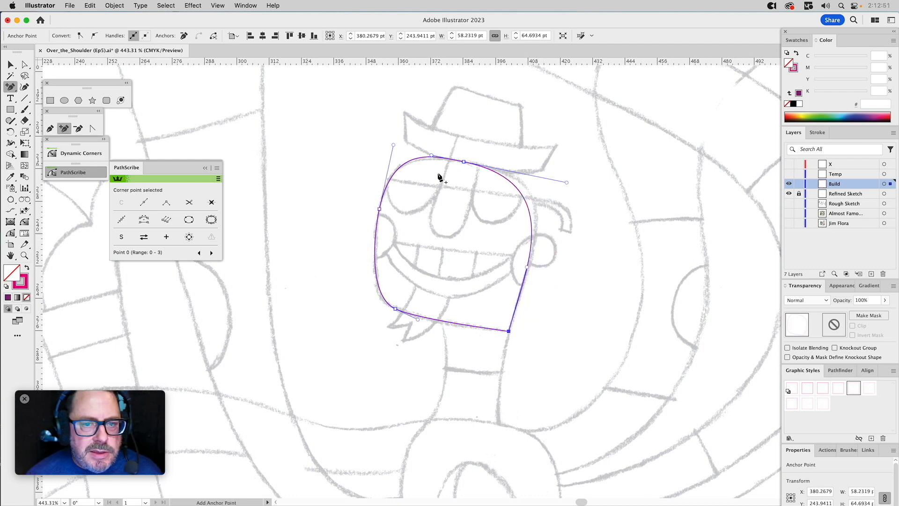
click(525, 200)
drag(524, 200, 531, 196)
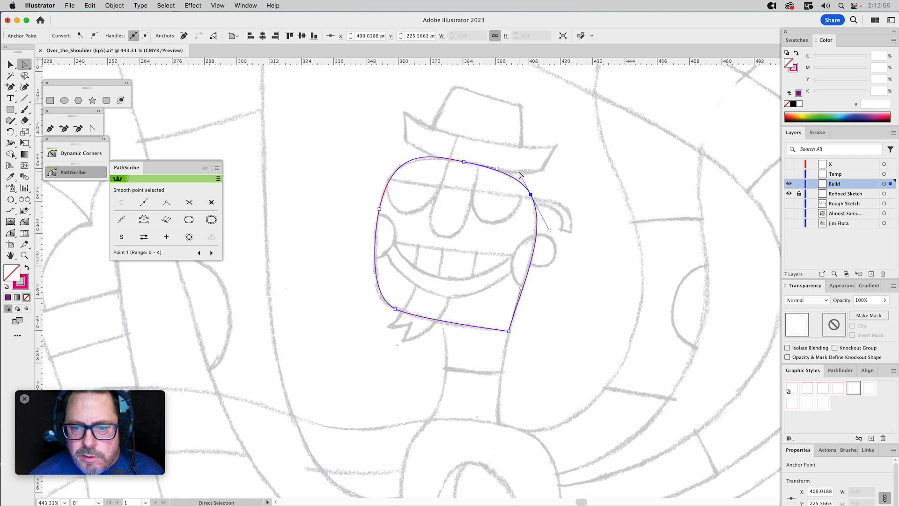
Fine-tune the handles at the crown, left temple and right jaw corner to match the sketch, and deselect the head path.
drag(498, 169, 503, 168)
click(464, 162)
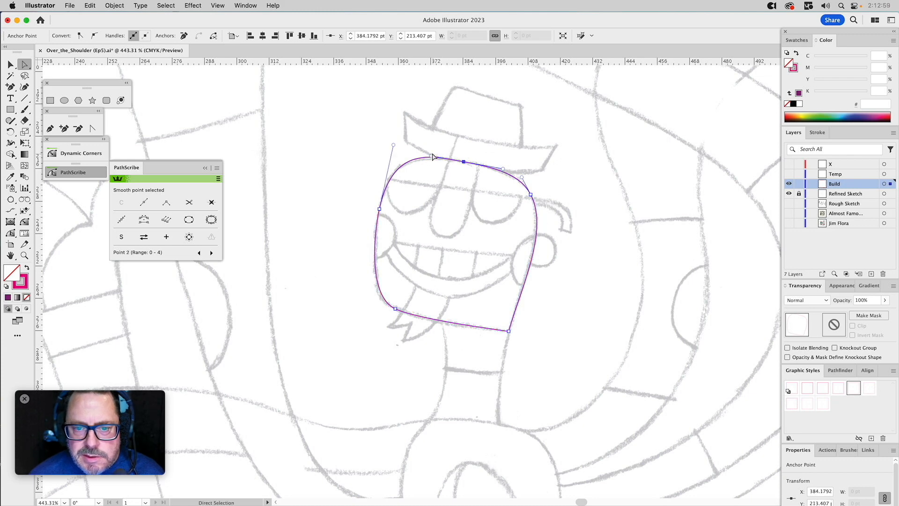
drag(393, 145, 390, 150)
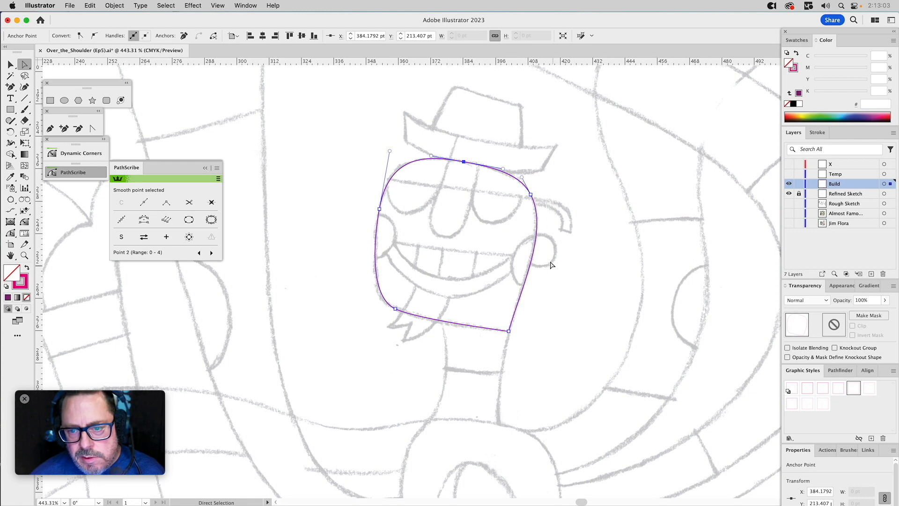
click(522, 291)
drag(523, 290, 521, 282)
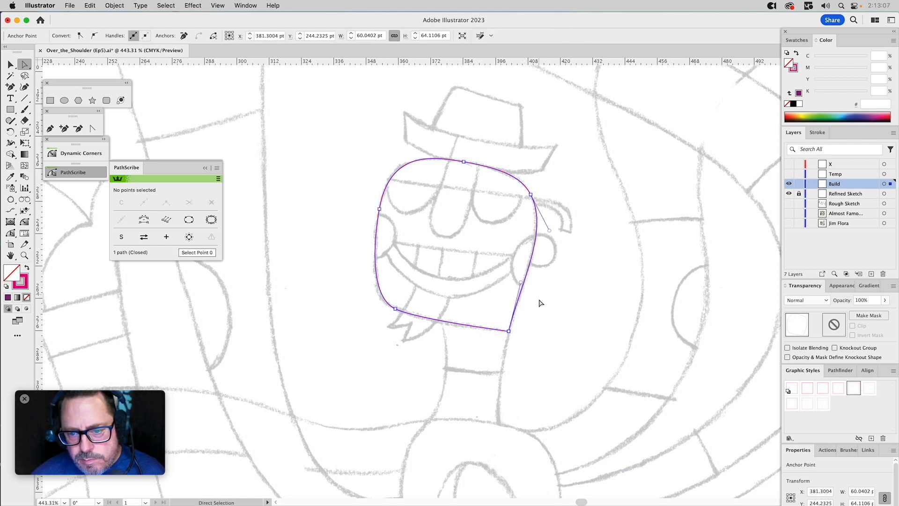
click(537, 307)
drag(444, 305, 434, 327)
click(448, 292)
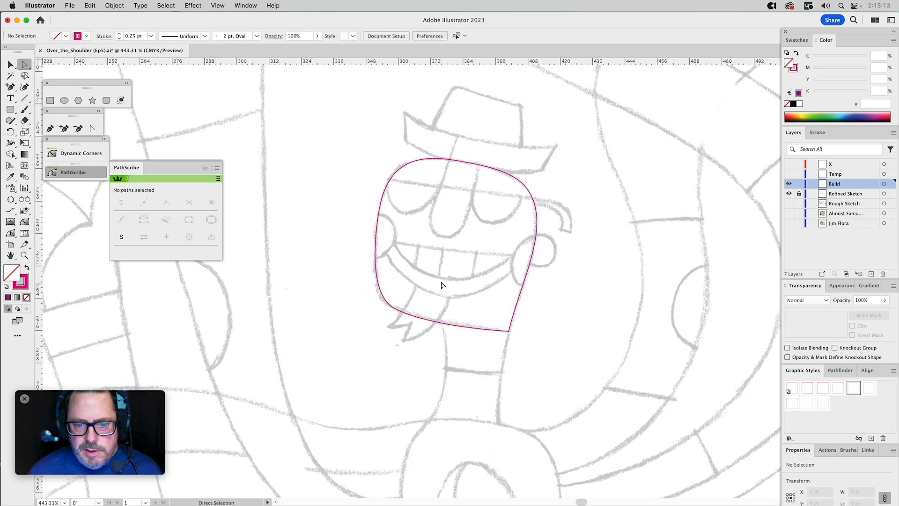
Start a Pen path at the chin and trace down the neck's left side and the torso's left side to the waist corner.
click(52, 128)
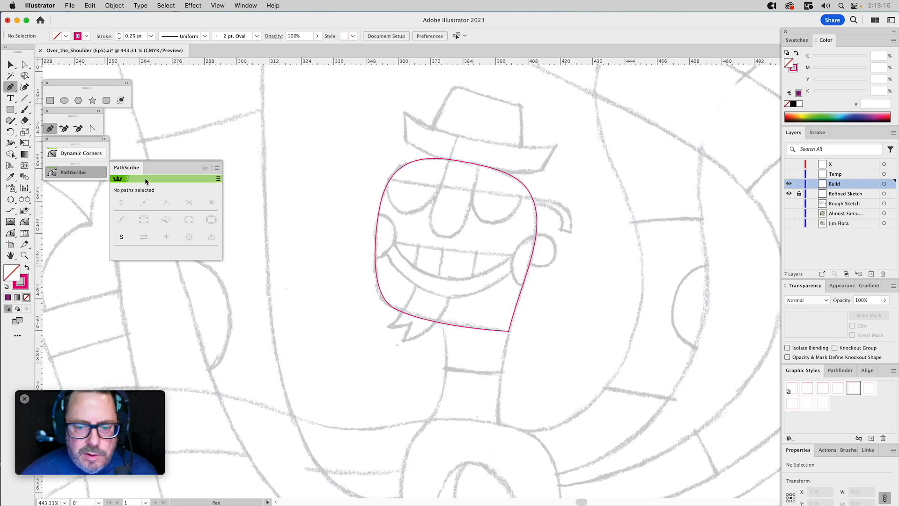
drag(440, 319, 464, 130)
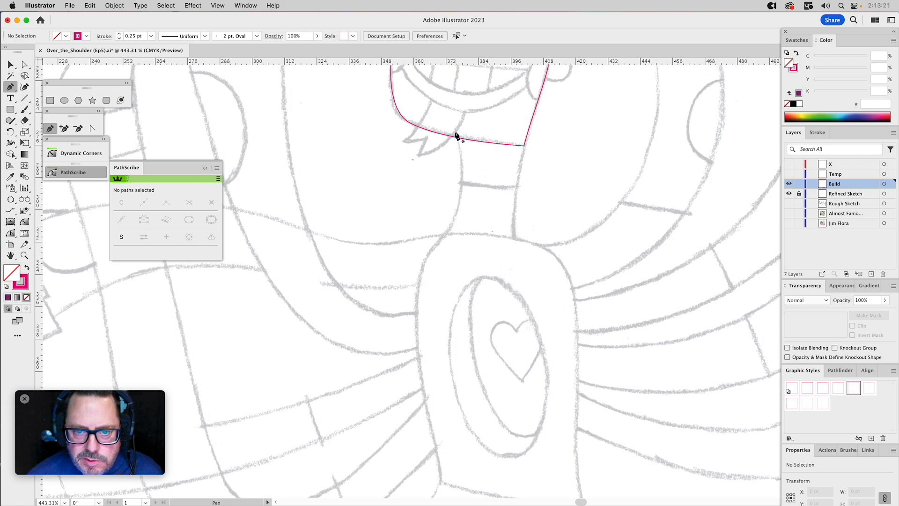
drag(454, 133, 430, 248)
scroll(453, 276, down, 5)
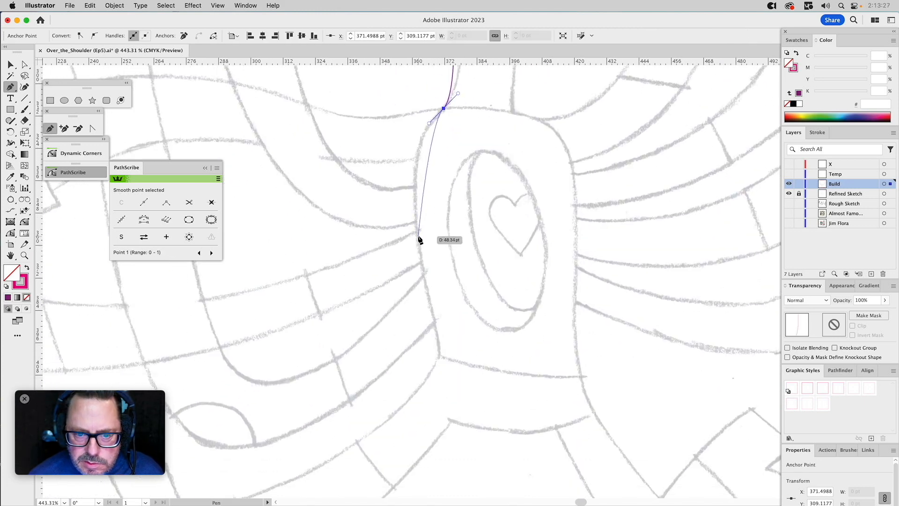
drag(416, 236, 426, 297)
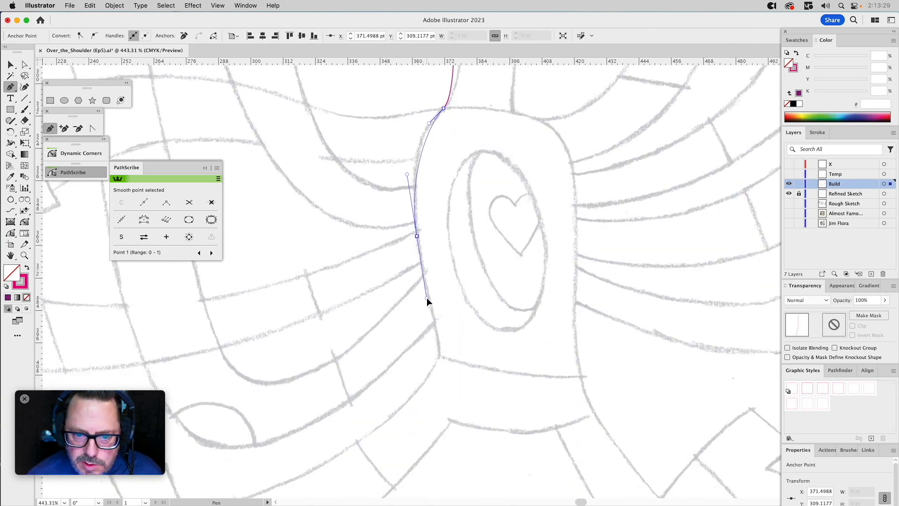
click(440, 356)
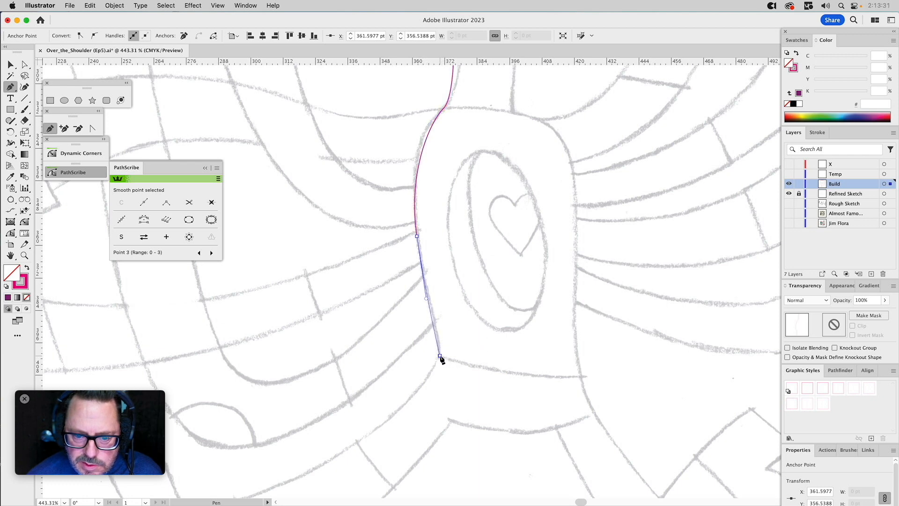
Continue the torso path across the waist to its right corner and up to a smooth anchor on the right side.
click(580, 376)
scroll(580, 377, up, 5)
scroll(581, 377, right, 2)
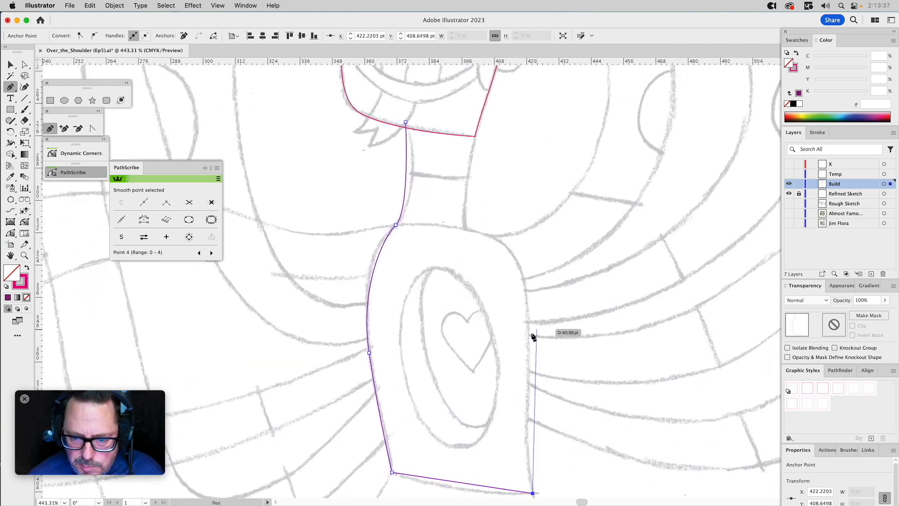
drag(528, 331, 527, 280)
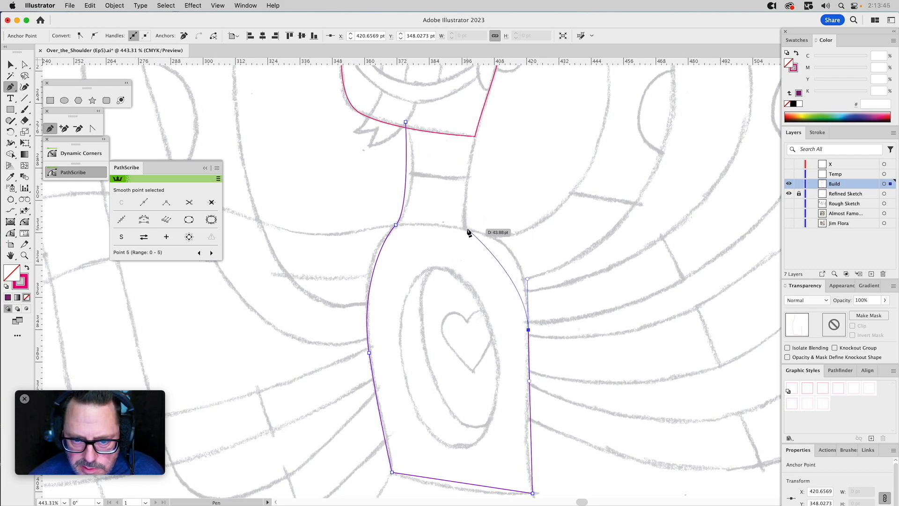
Remove the anchor point at the chin so the torso path begins at the left shoulder.
key(a)
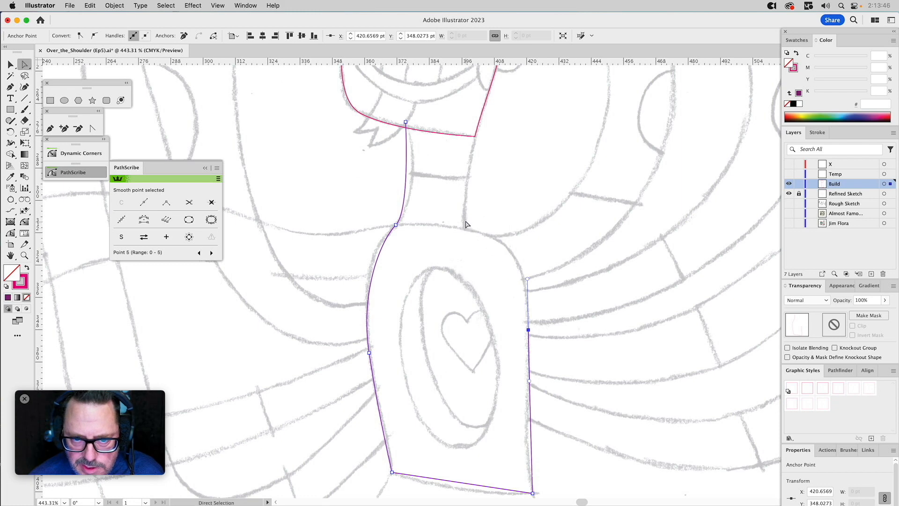
click(405, 123)
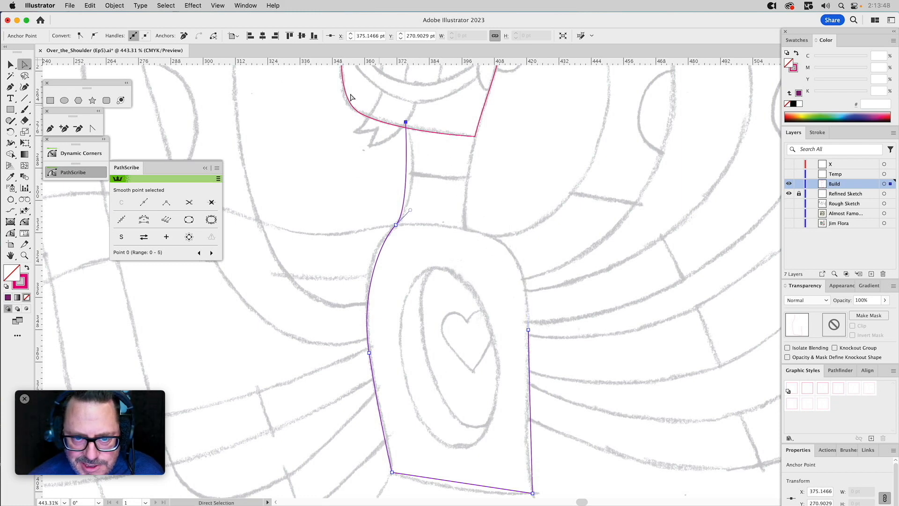
click(187, 36)
Resume the torso path from its right side with the Pen tool, curve it over the right shoulder and close it at the left shoulder.
click(50, 128)
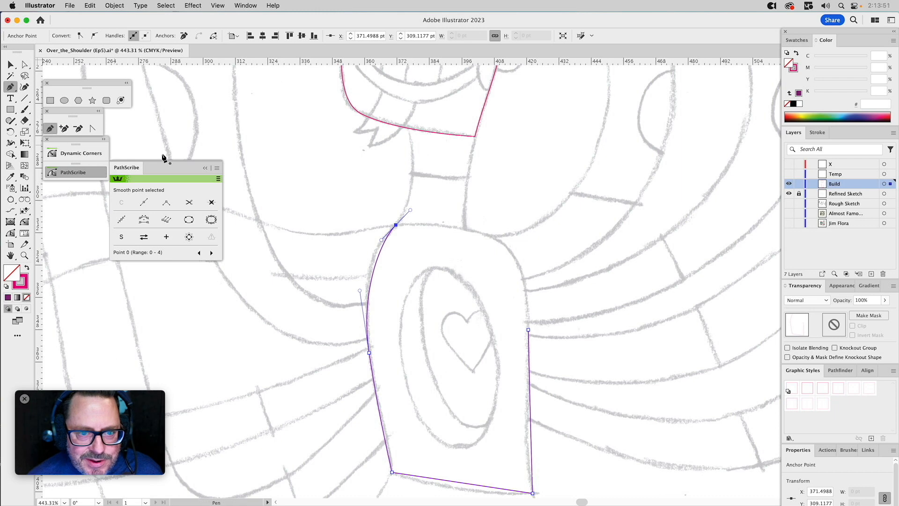
drag(528, 330, 529, 269)
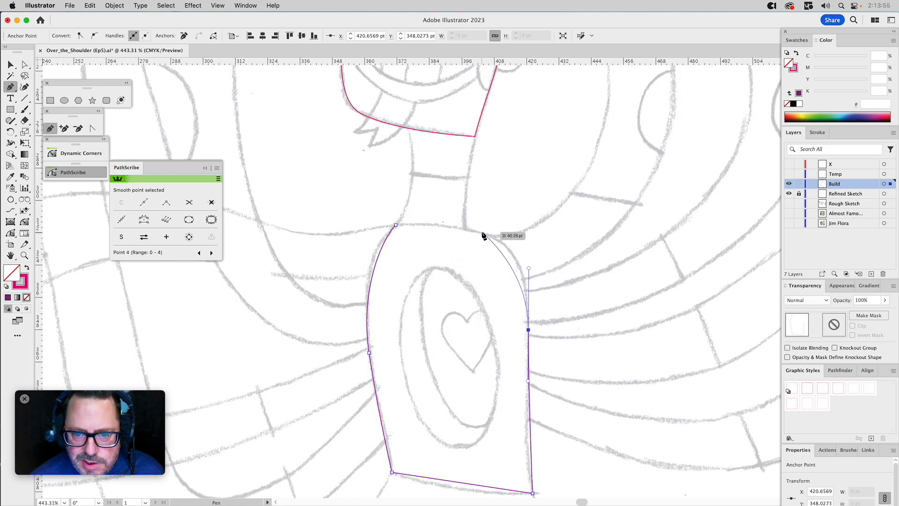
drag(480, 232, 442, 222)
click(396, 225)
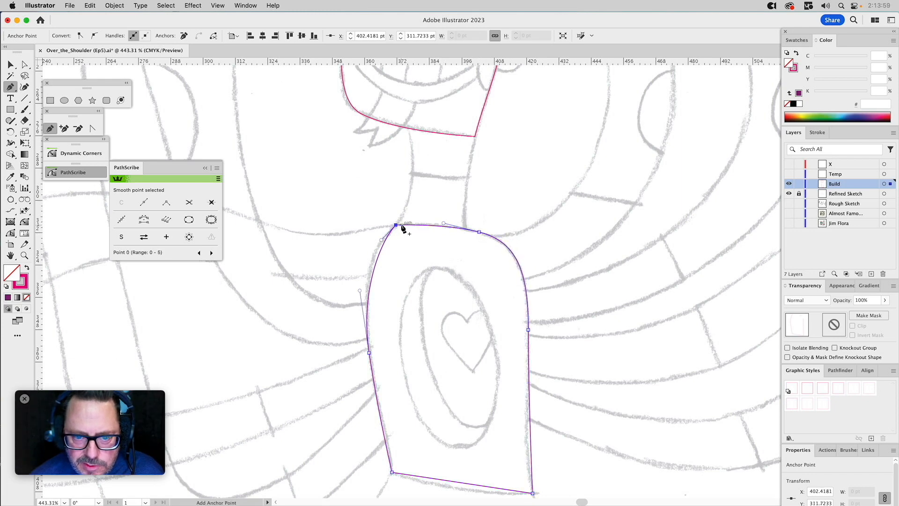
Lengthen the handles at the right and left shoulder anchors so the torso's top and upper left curve follow the sketch.
key(a)
drag(442, 223, 434, 220)
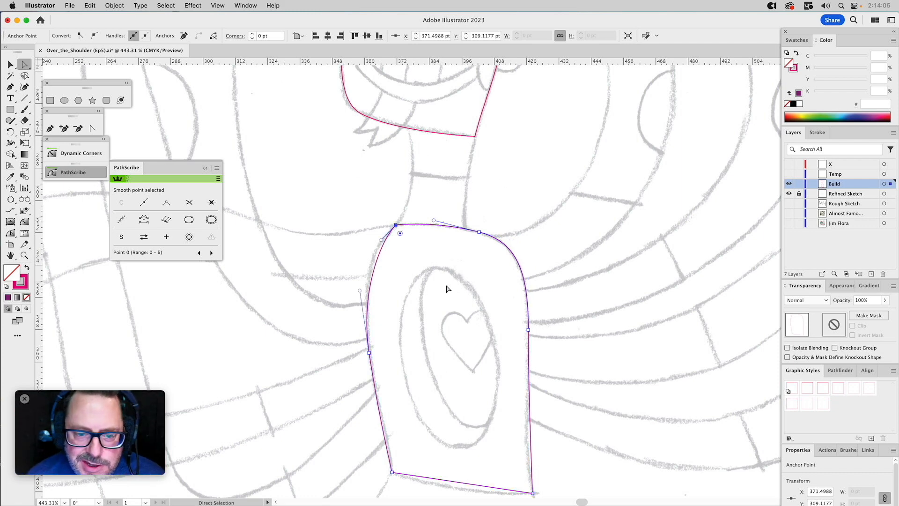
drag(382, 241, 370, 253)
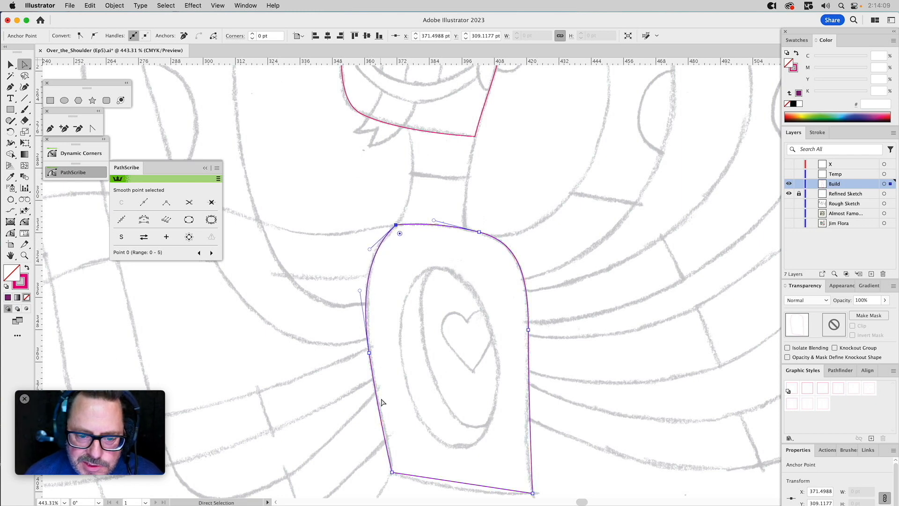
Bend the torso's lower left side and waist segment onto the sketched curves with the PathScribe Tool.
click(6, 234)
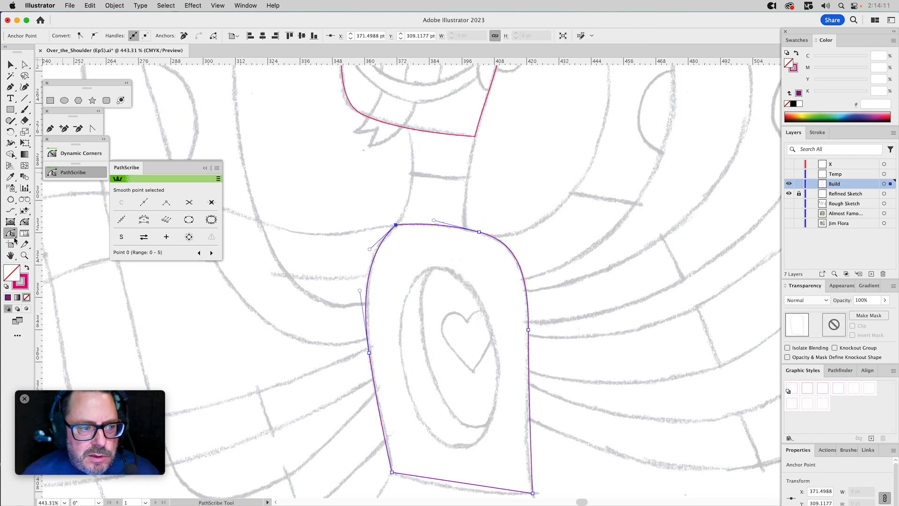
drag(389, 456, 389, 435)
key(space)
drag(455, 445, 498, 321)
key(space)
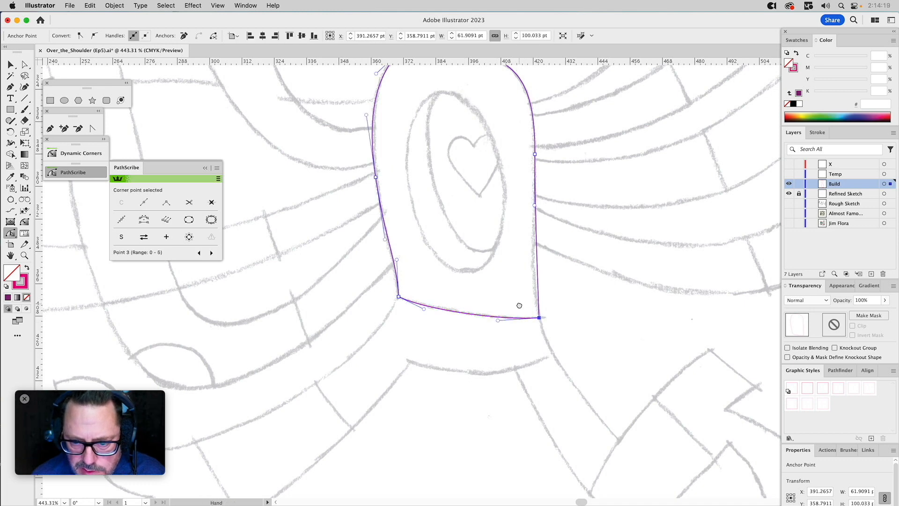
drag(539, 288, 498, 369)
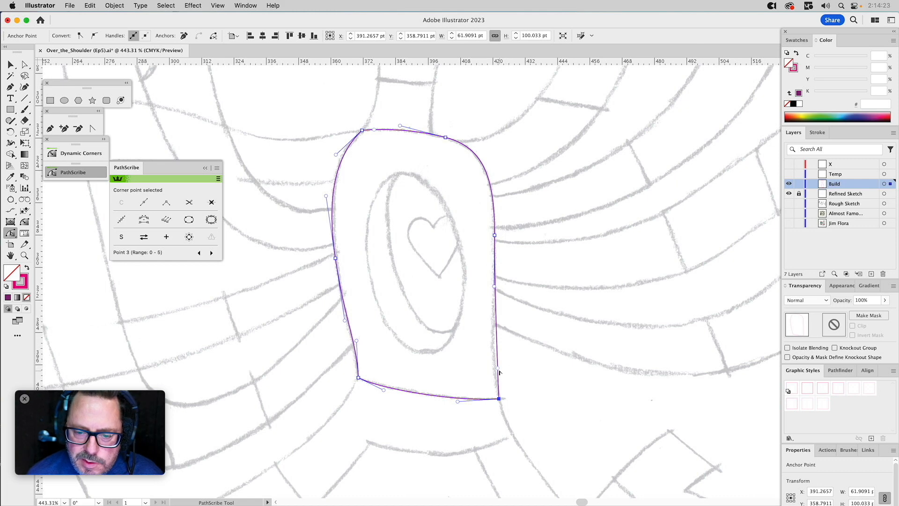
Bend the torso's lower right side inward onto the sketched curve with the PathScribe Tool.
key(a)
click(513, 377)
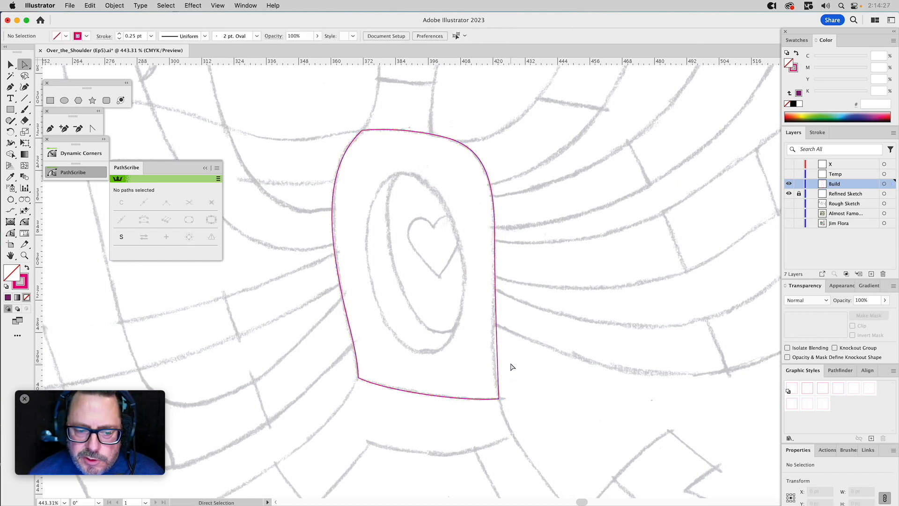
click(497, 377)
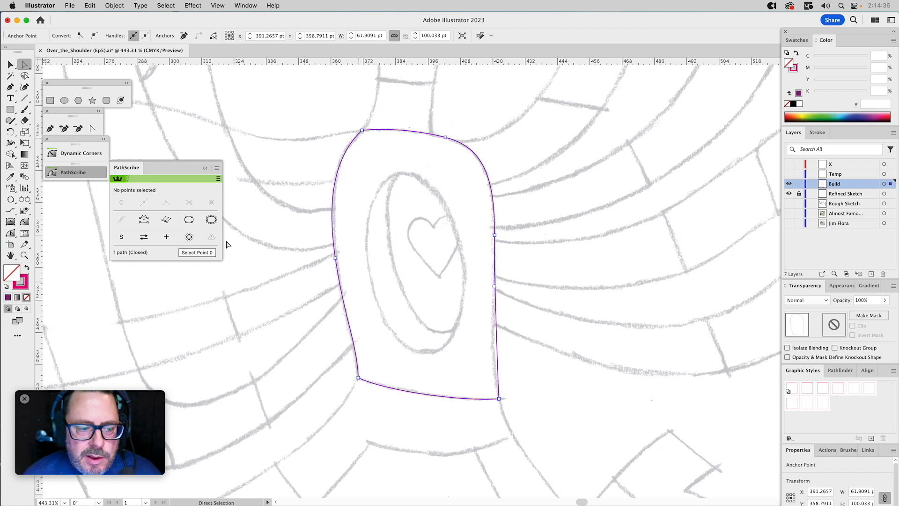
click(11, 234)
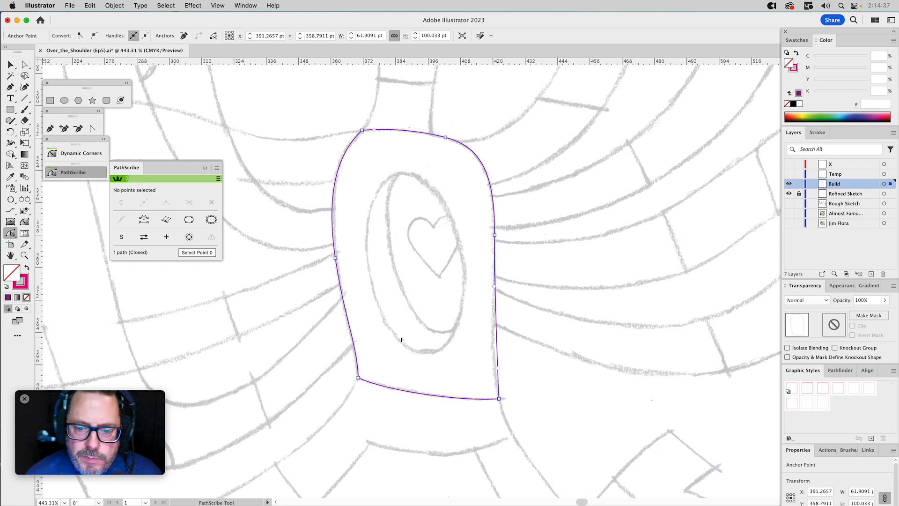
click(498, 370)
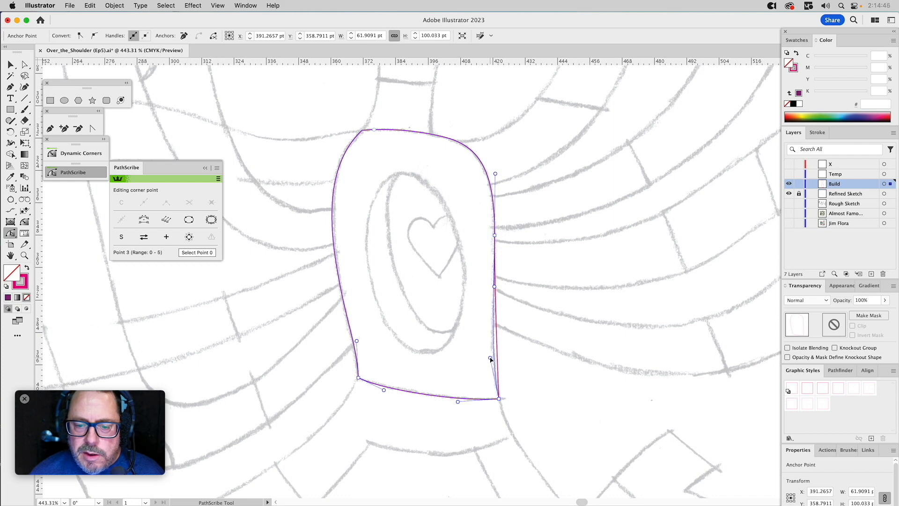
click(491, 359)
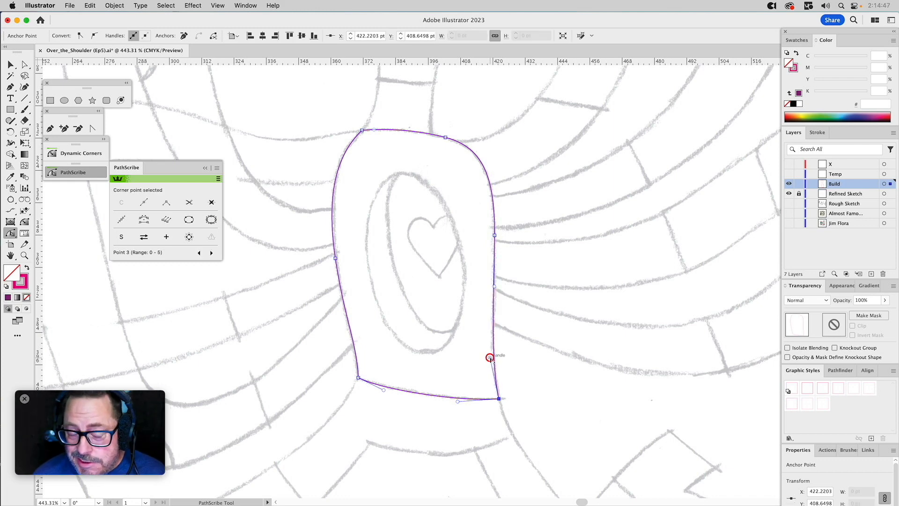
Fine-tune the handles along the torso's right side so the edge flows smoothly along the sketch.
key(a)
click(494, 235)
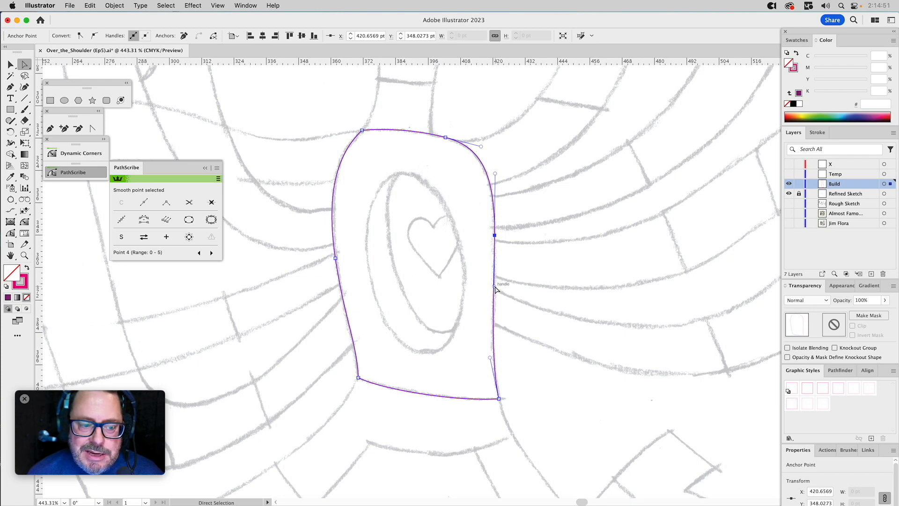
drag(495, 289, 497, 294)
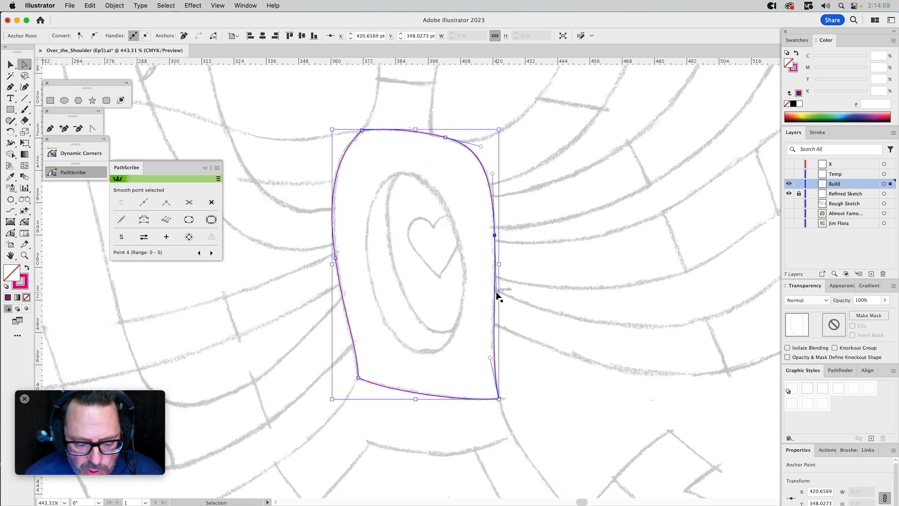
drag(497, 294, 495, 286)
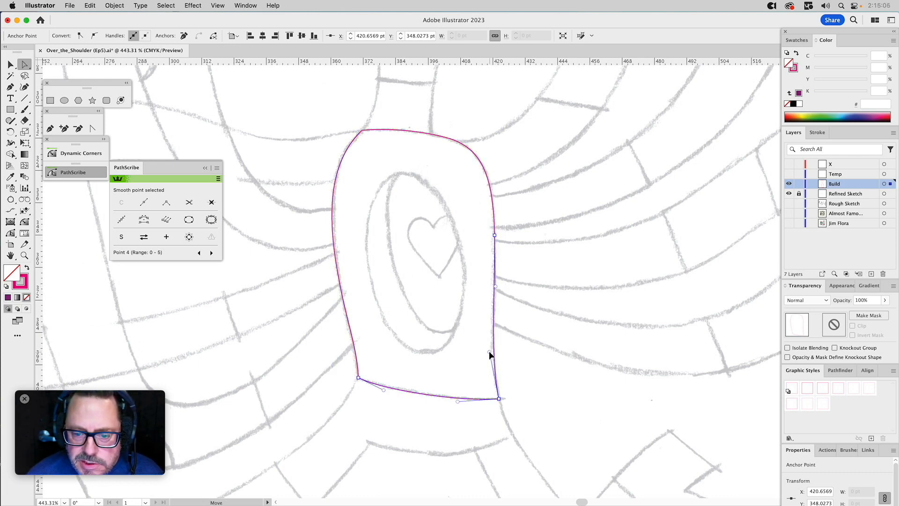
click(457, 127)
Draw a closed neck path with the Pen tool from the left shoulder via both ends of the jawline to the neck's right base, overlapping the torso.
drag(520, 145, 525, 327)
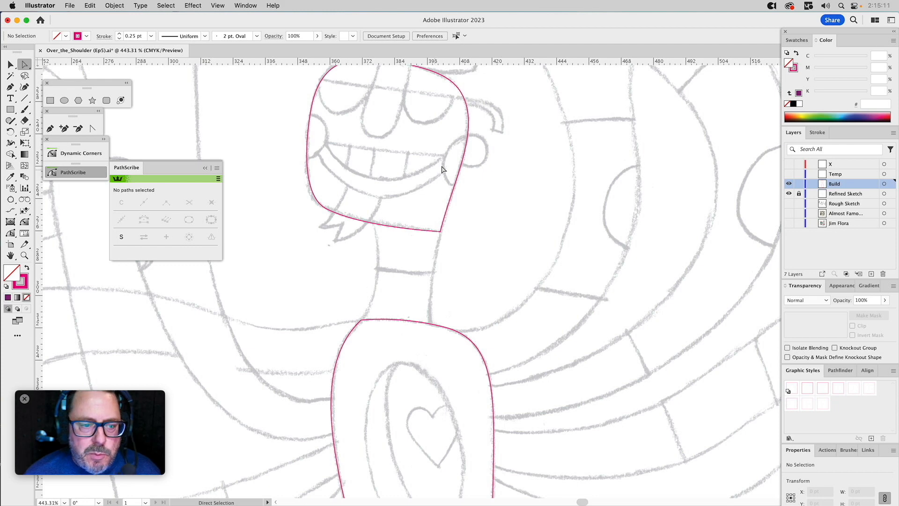
click(50, 129)
drag(361, 319, 378, 294)
click(375, 223)
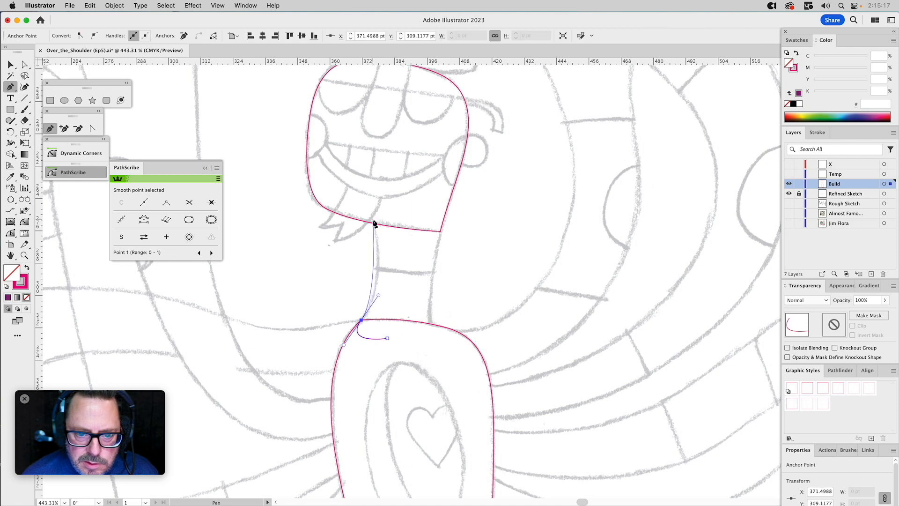
click(440, 230)
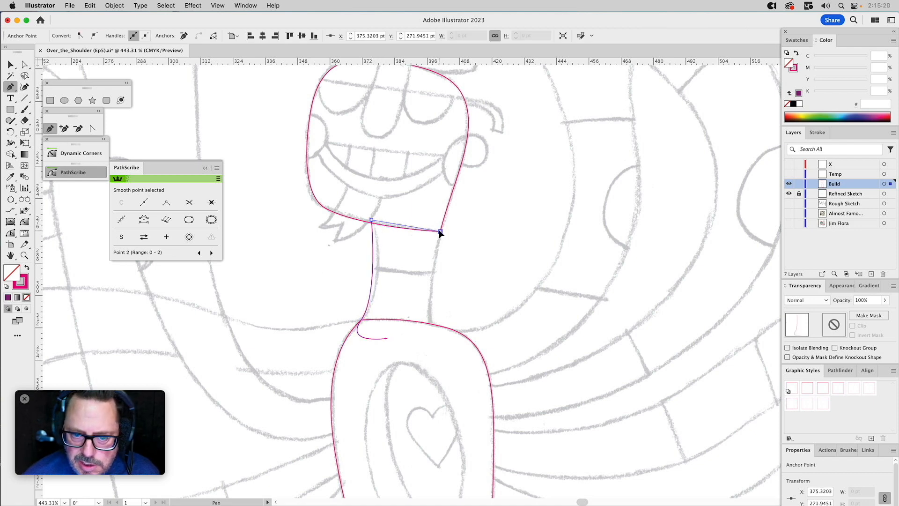
click(431, 326)
click(387, 338)
Remove the neck path's lower handle at the left shoulder anchor and lengthen the upper one to match the neck's sketched left curve.
key(a)
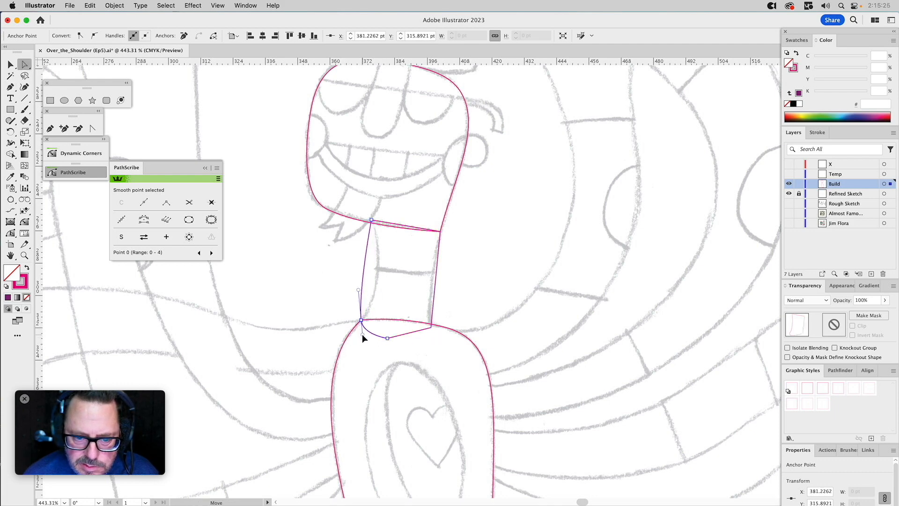
click(97, 128)
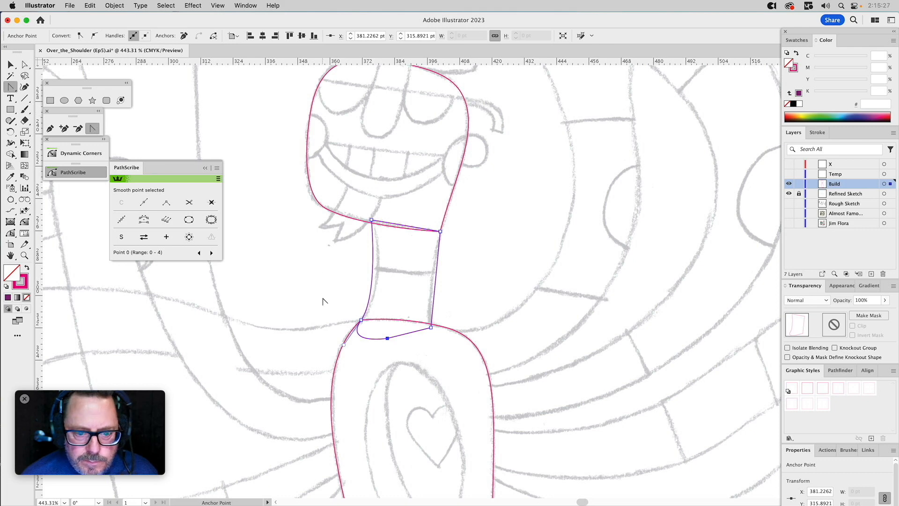
click(344, 345)
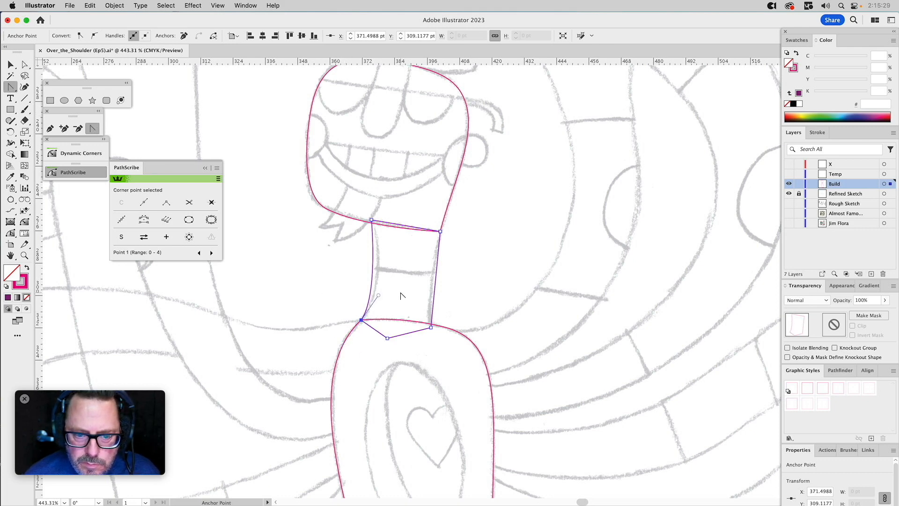
key(a)
drag(378, 297, 390, 269)
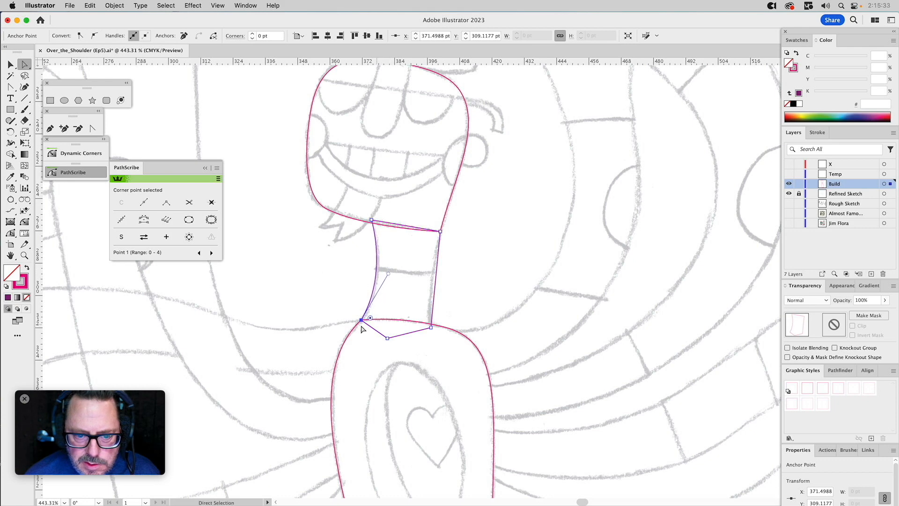
Select the torso and neck anchors at the left shoulder and align the neck's handle with the torso's handle for a smooth transition.
click(350, 355)
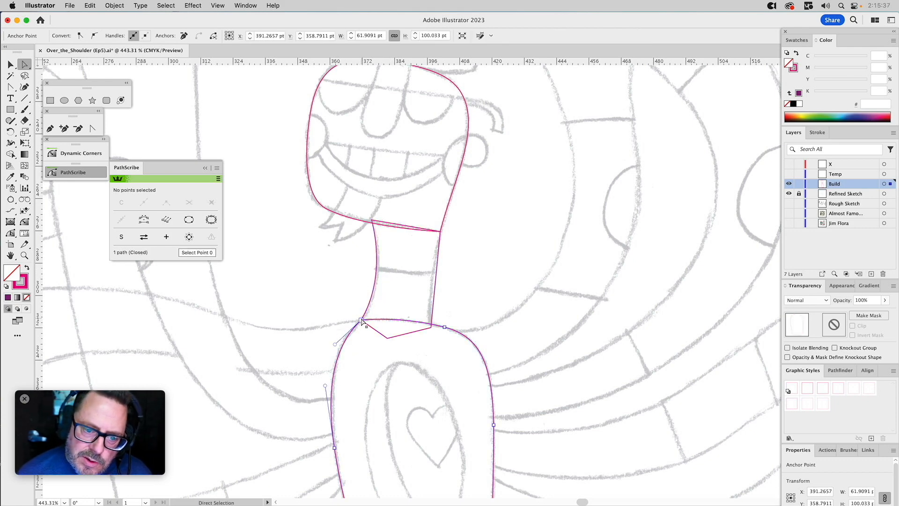
shift+click(368, 310)
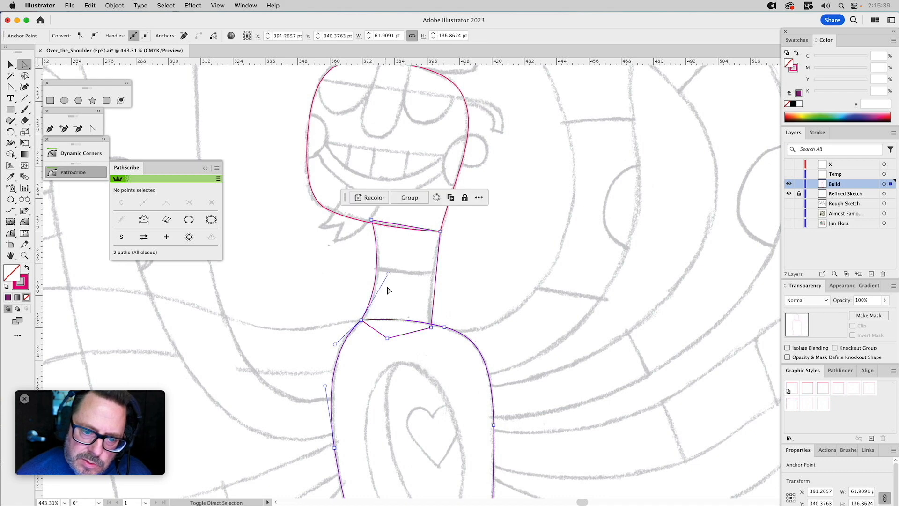
drag(389, 275, 391, 281)
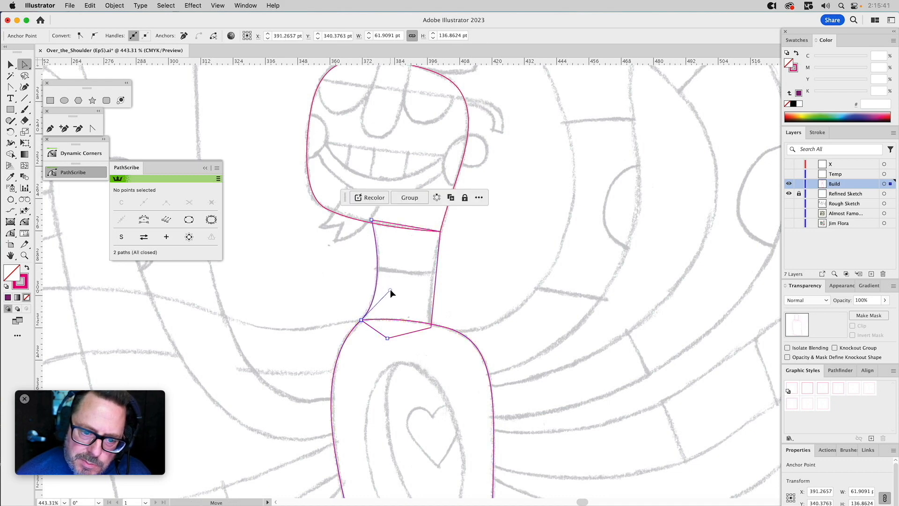
drag(390, 291, 366, 331)
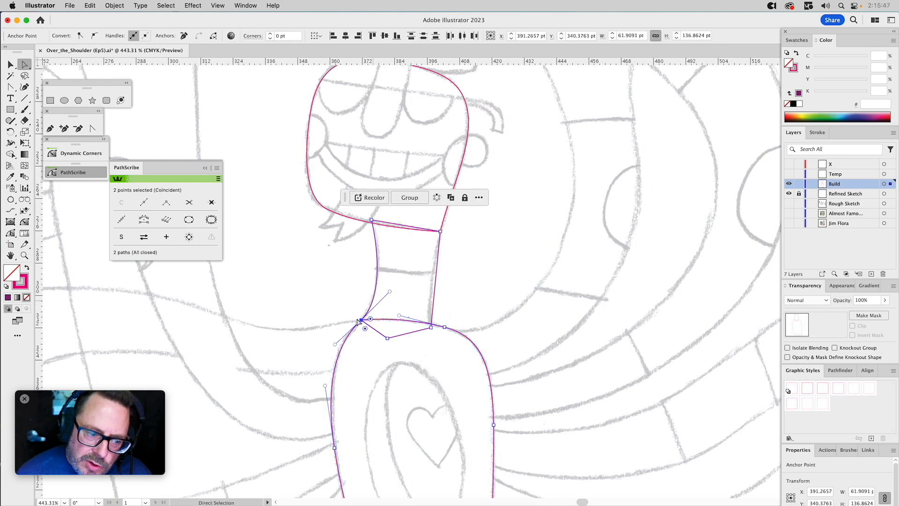
click(410, 280)
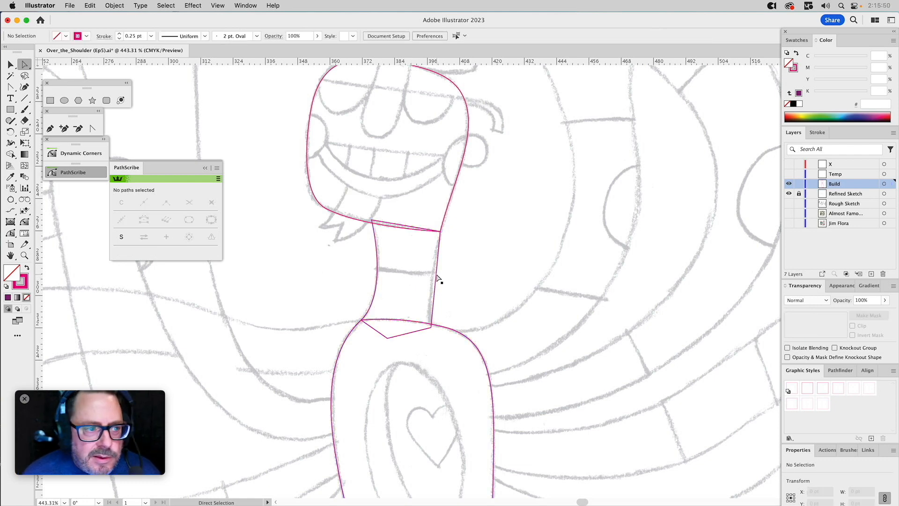
Bend the neck's right side inward toward the sketched line with the PathScribe Tool.
super+click(438, 269)
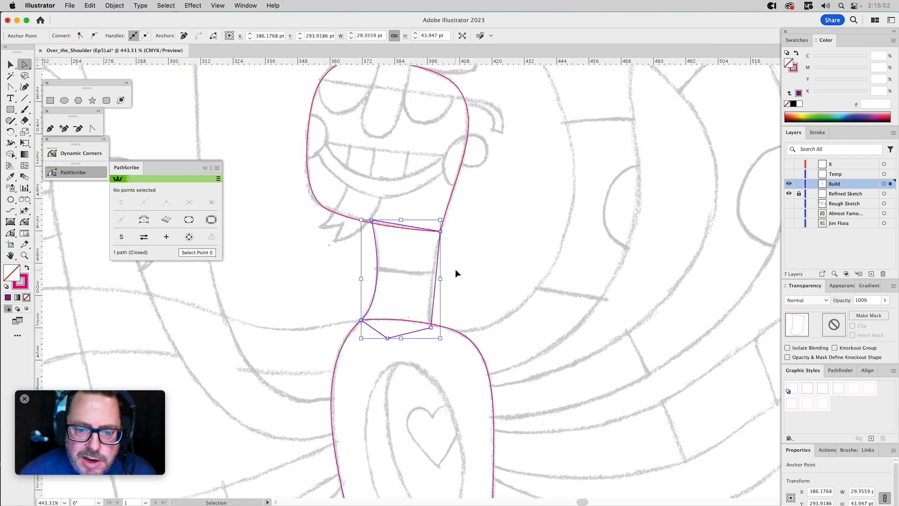
click(10, 233)
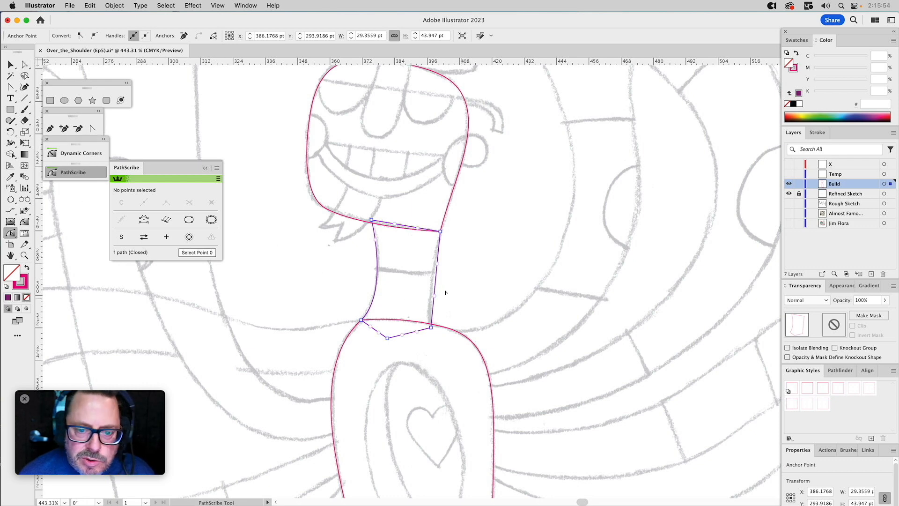
drag(435, 282, 432, 284)
Align the neck's upper right handle with the jaw's handle and adjust the lower right handle and base anchor to the sketch.
key(a)
drag(451, 224, 435, 239)
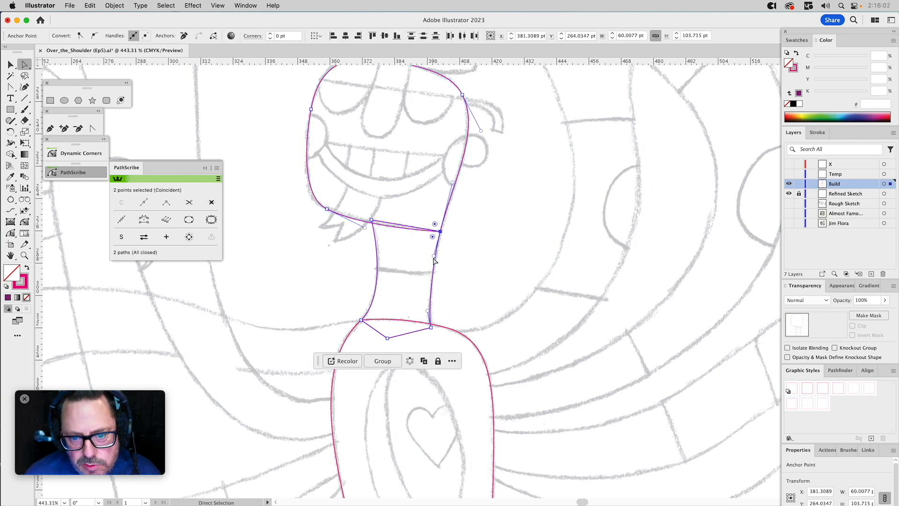
click(426, 307)
click(440, 306)
mouse_move(430, 327)
mouse_down()
mouse_move(415, 327)
mouse_move(433, 327)
mouse_up()
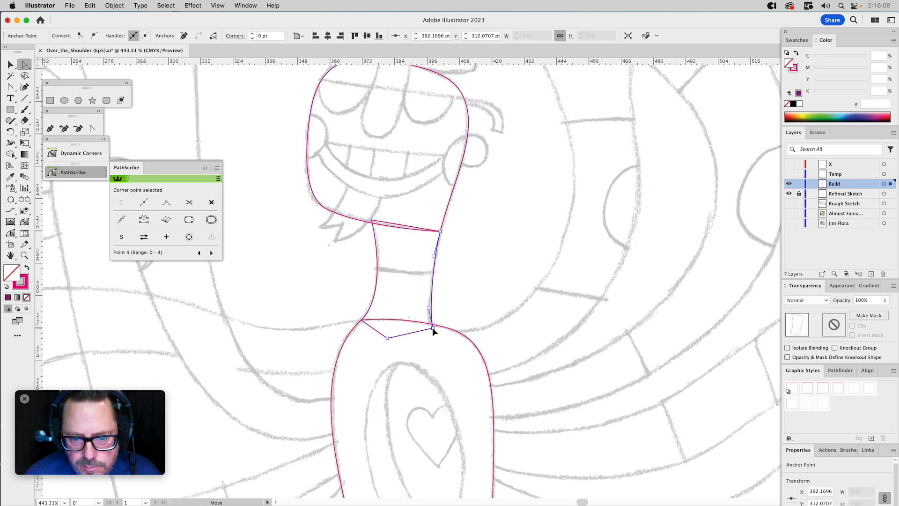
Trim the neck's top edge along the head outline with Pathfinder, keeping the head shape.
key(v)
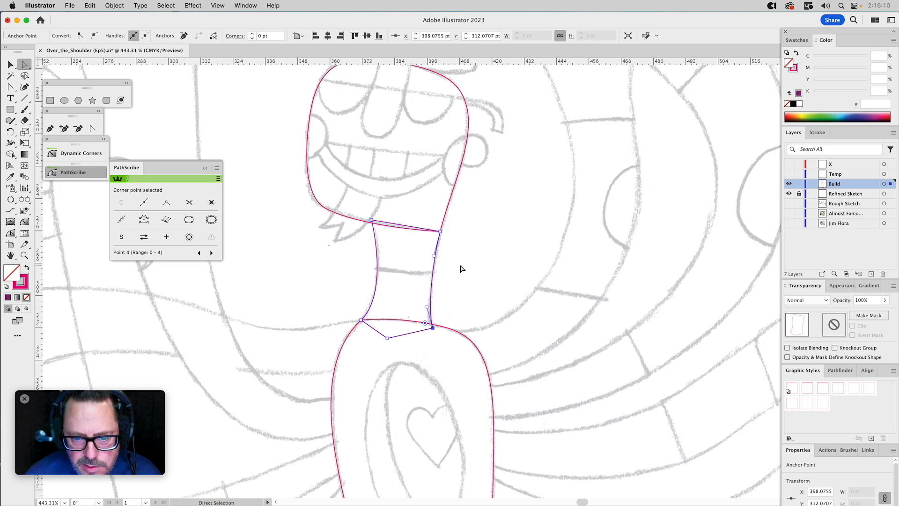
click(457, 180)
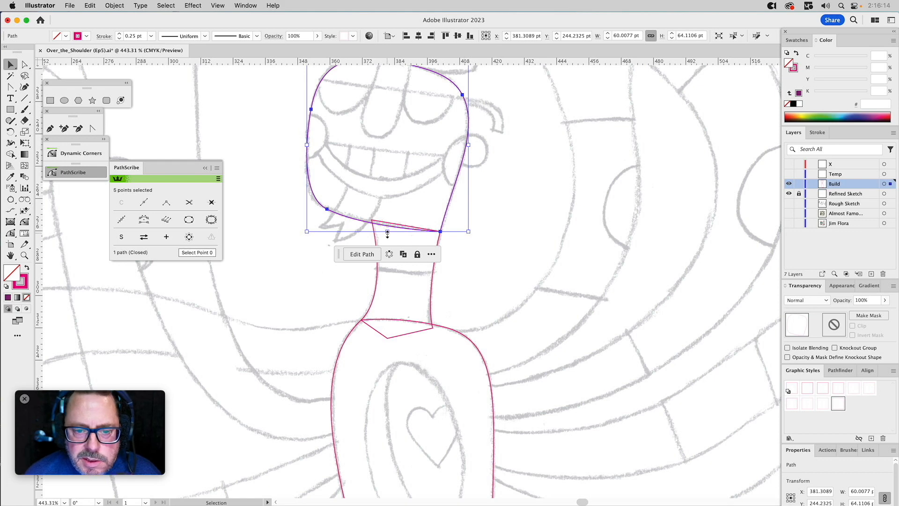
shift+click(373, 288)
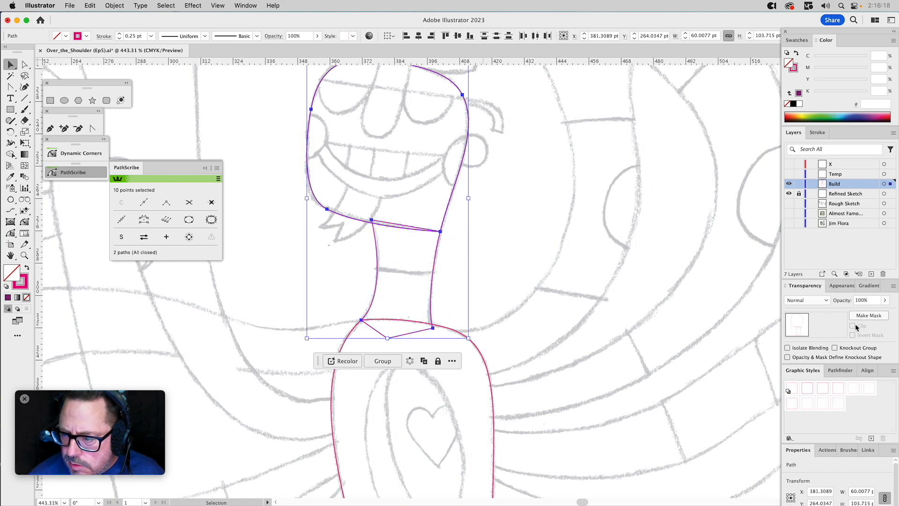
click(840, 371)
click(807, 395)
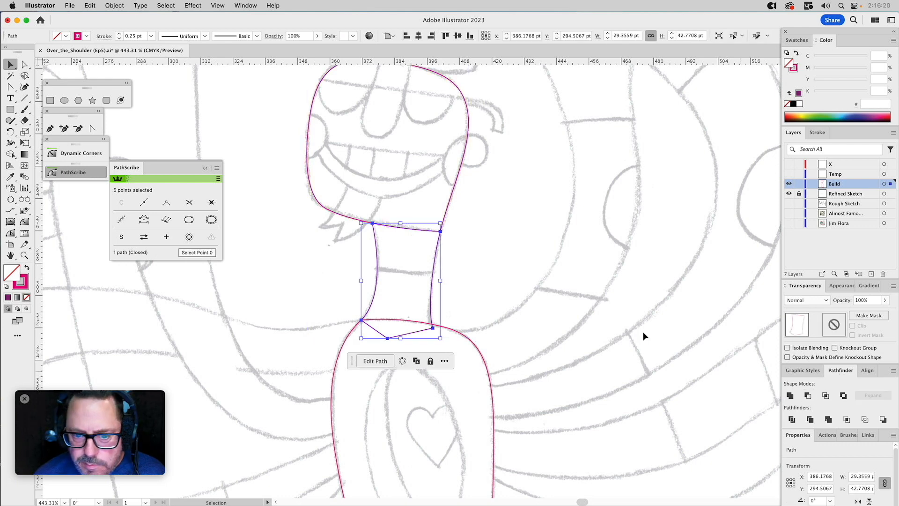
Trim the neck's overlapping base along the torso's top edge, keeping the torso shape.
click(455, 349)
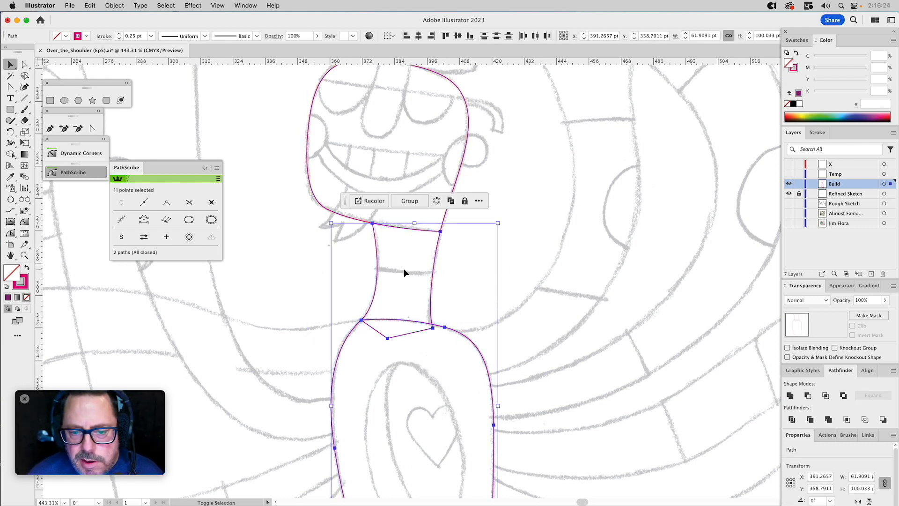
click(435, 264)
click(540, 275)
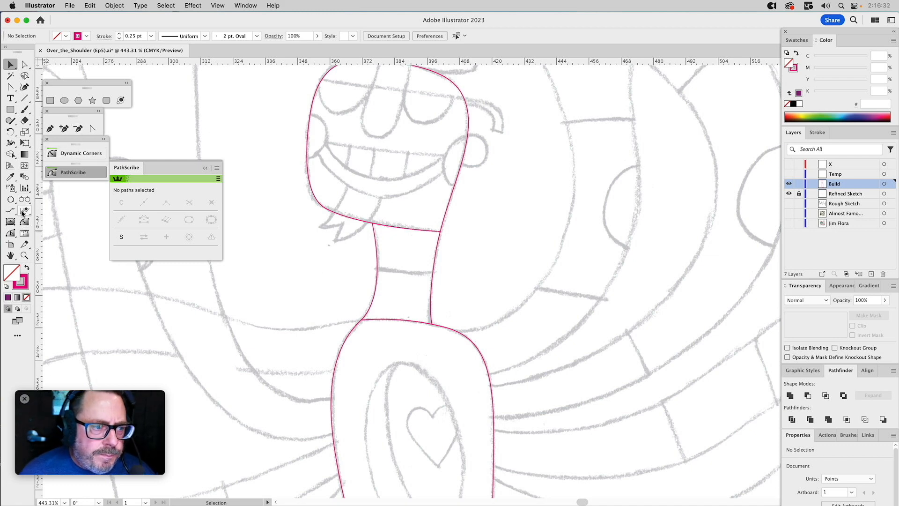
Draw an arc about 27 pt wide along the sketched line across the neck with the Arc by Points Tool, overshooting both sides.
click(11, 200)
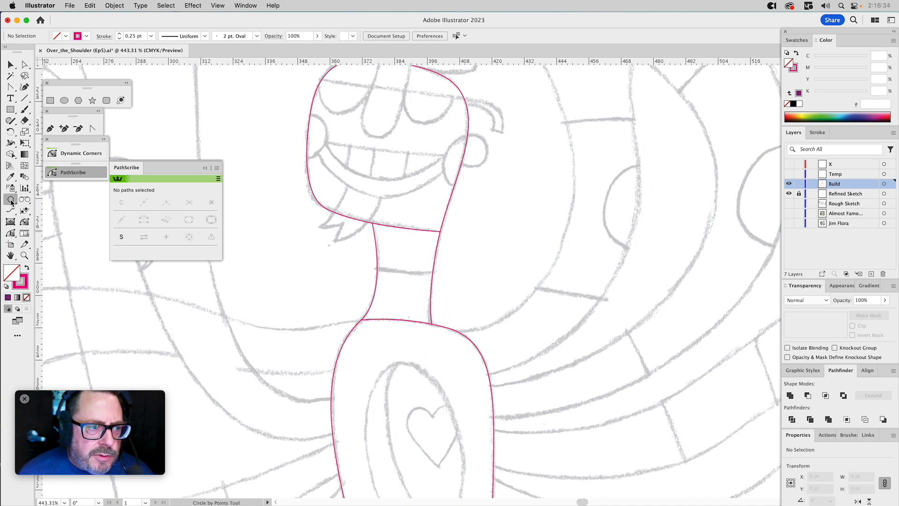
click(44, 233)
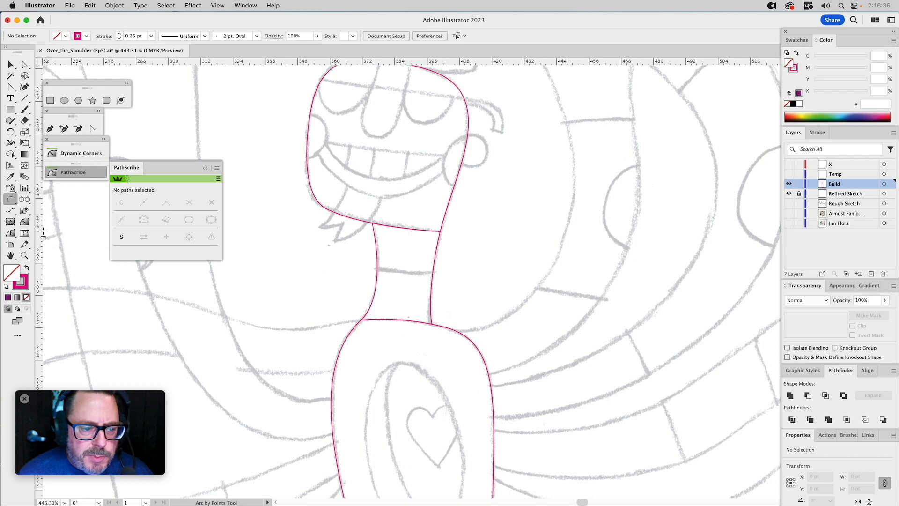
click(368, 268)
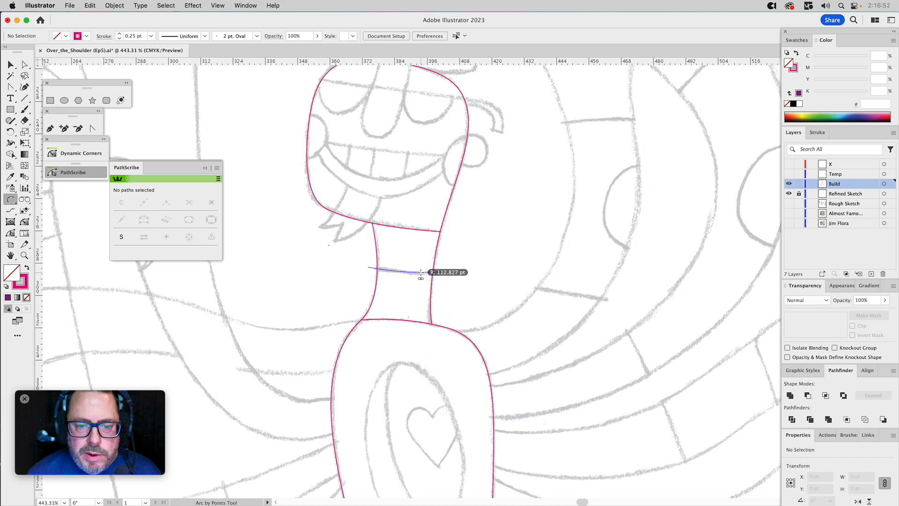
click(424, 271)
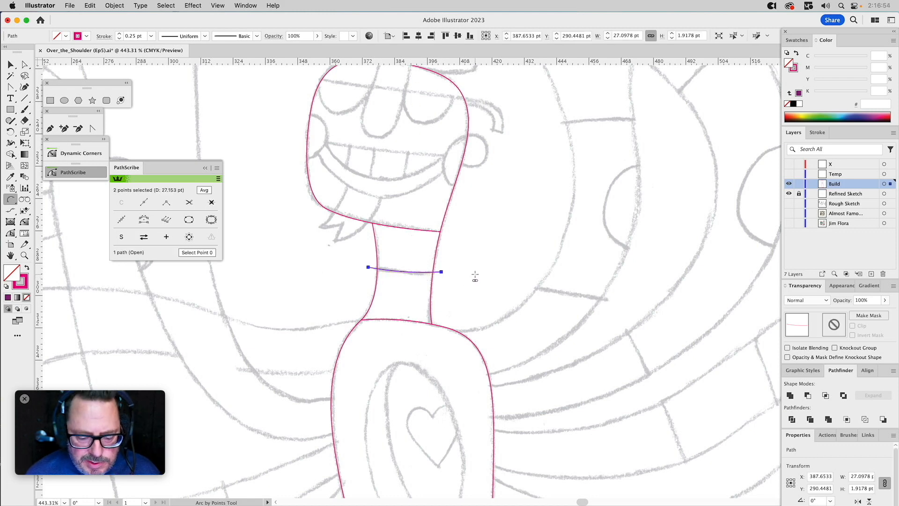
Extend the neck arc with the Pen tool into a closed shape around the upper neck, and select it together with the neck.
key(p)
drag(368, 267, 371, 215)
click(368, 209)
click(462, 219)
click(441, 271)
key(v)
drag(466, 259, 412, 276)
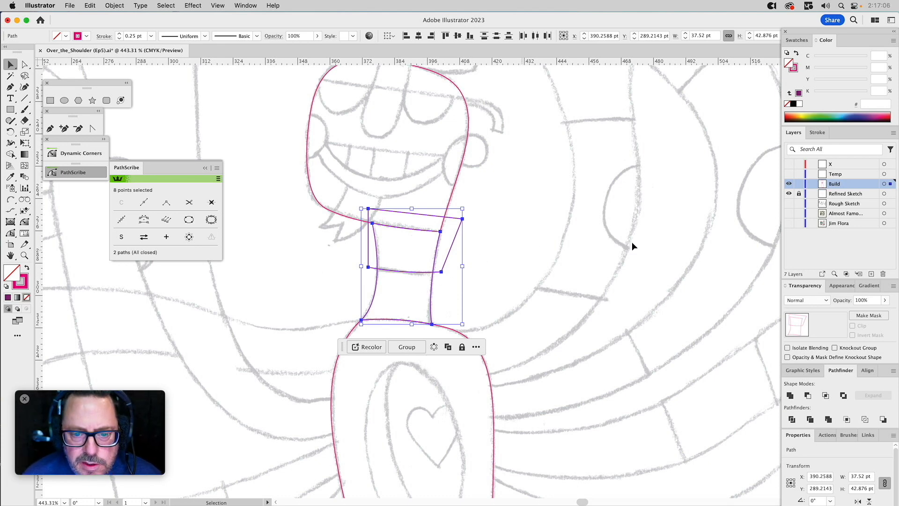
Intersect the closed shape with the neck to create the upper neck piece, and hide the contextual task bar.
click(826, 396)
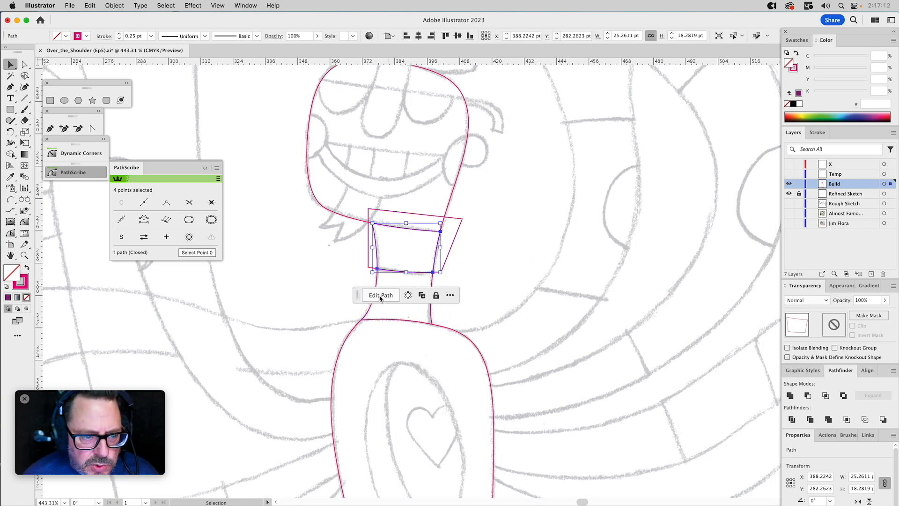
click(451, 296)
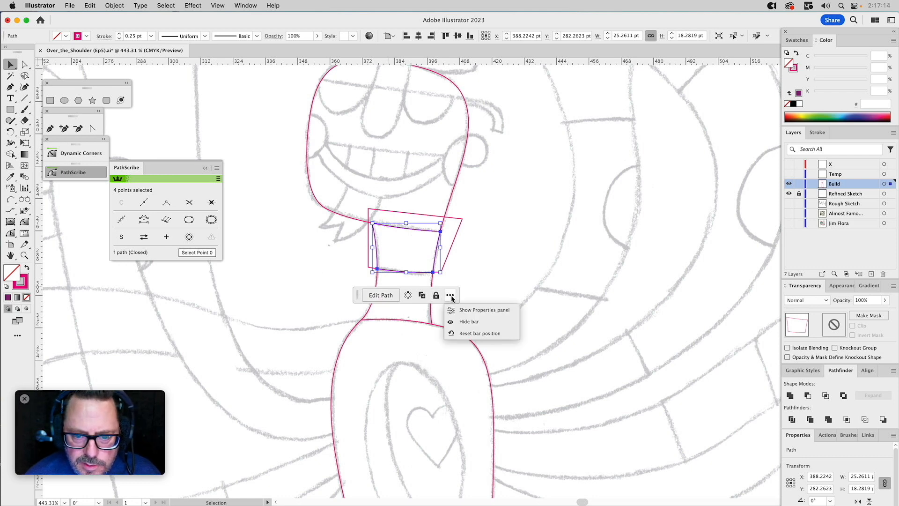
click(467, 321)
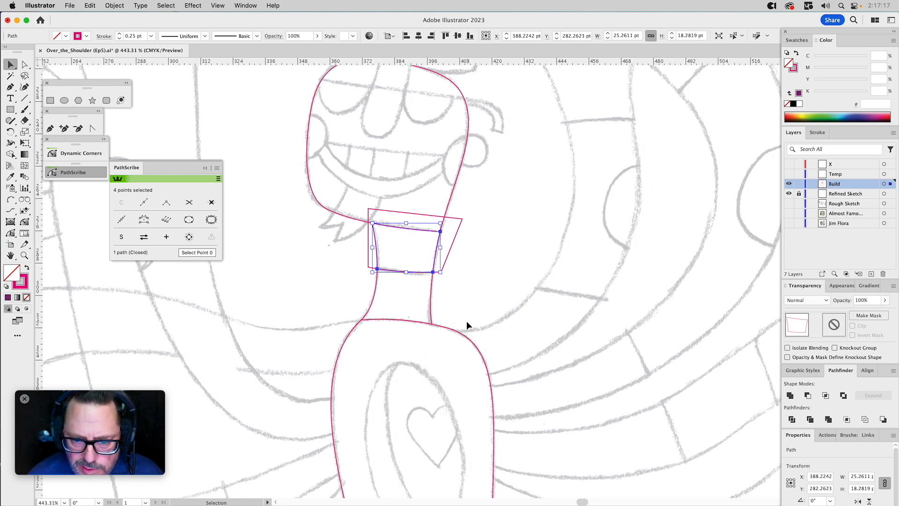
Subtract the closed shape from the full neck with Minus Front, leaving the lower neck as a separate piece.
click(466, 267)
click(451, 243)
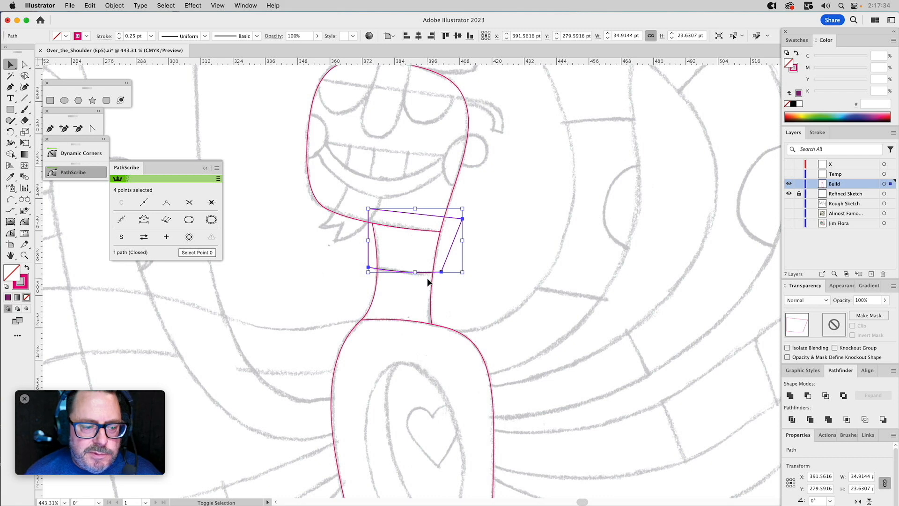
shift+click(431, 286)
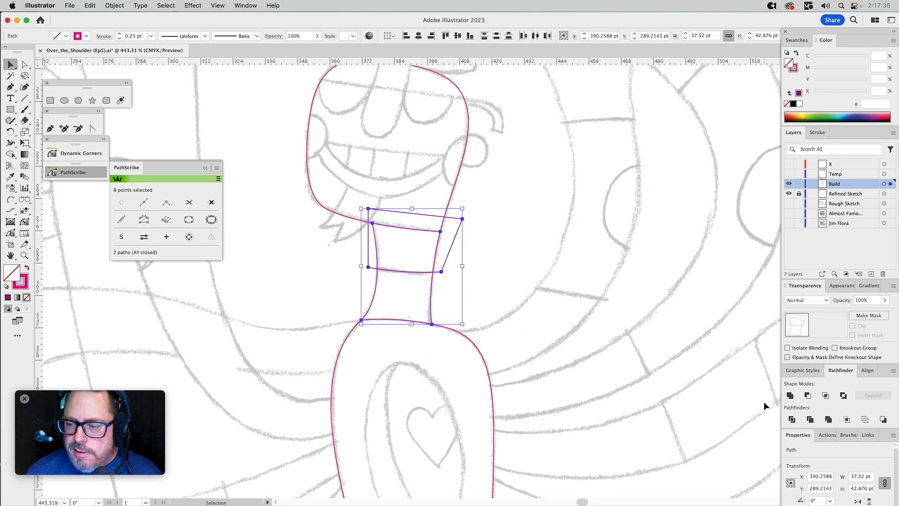
click(807, 396)
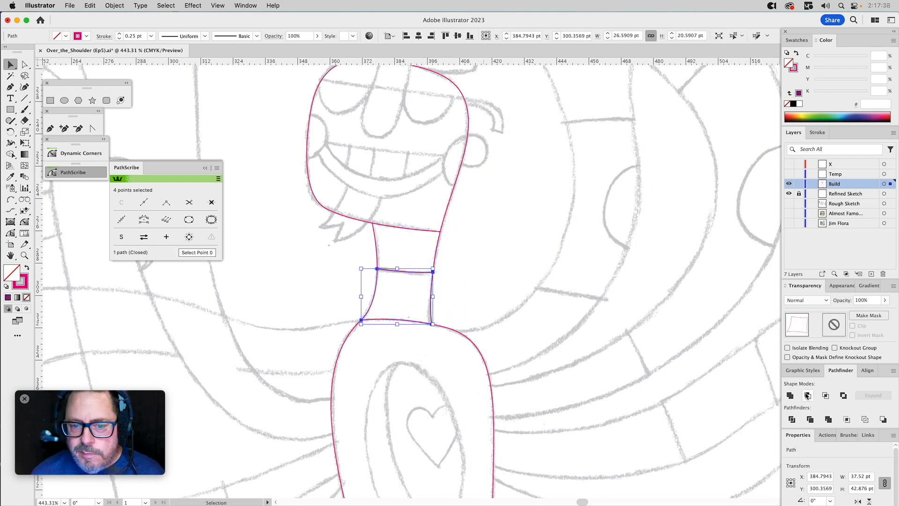
click(522, 290)
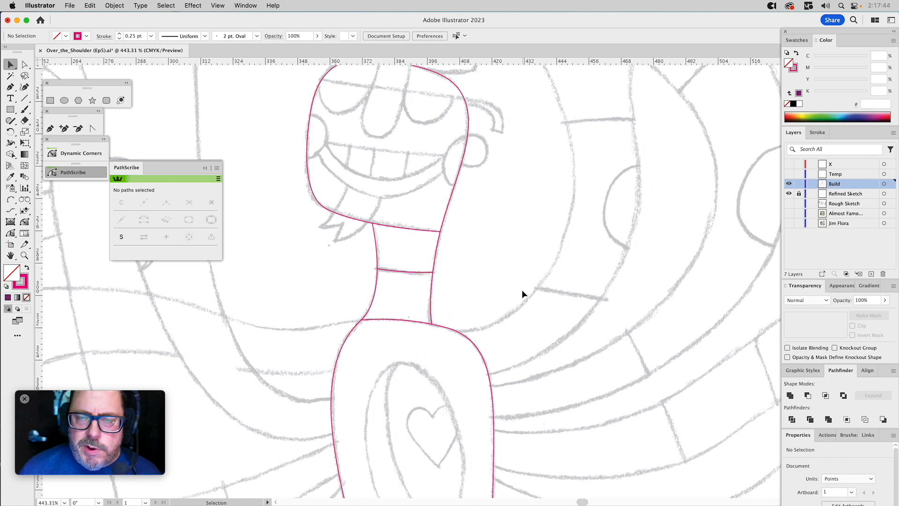
Draw the hat brim's lower edge as an arc about 51 pt wide with the Arc by Points Tool, and refine its curve with its anchor handle.
drag(508, 207, 557, 351)
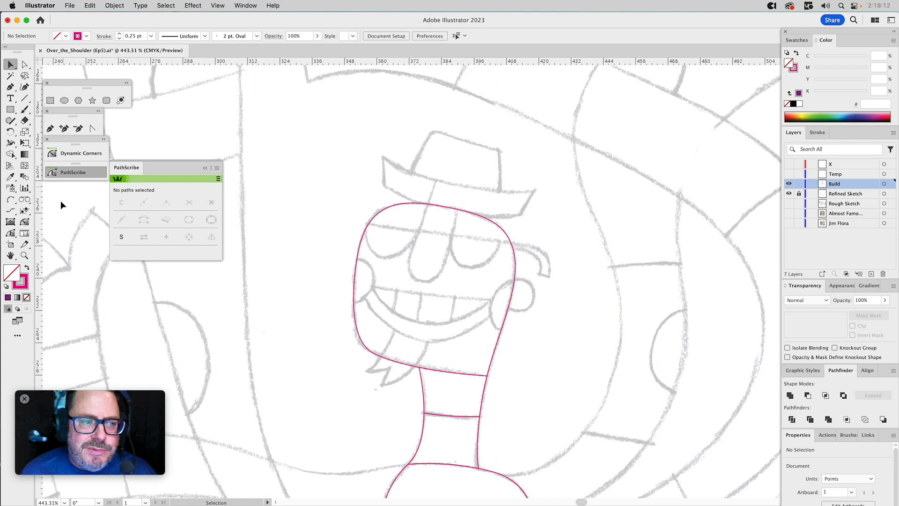
click(10, 200)
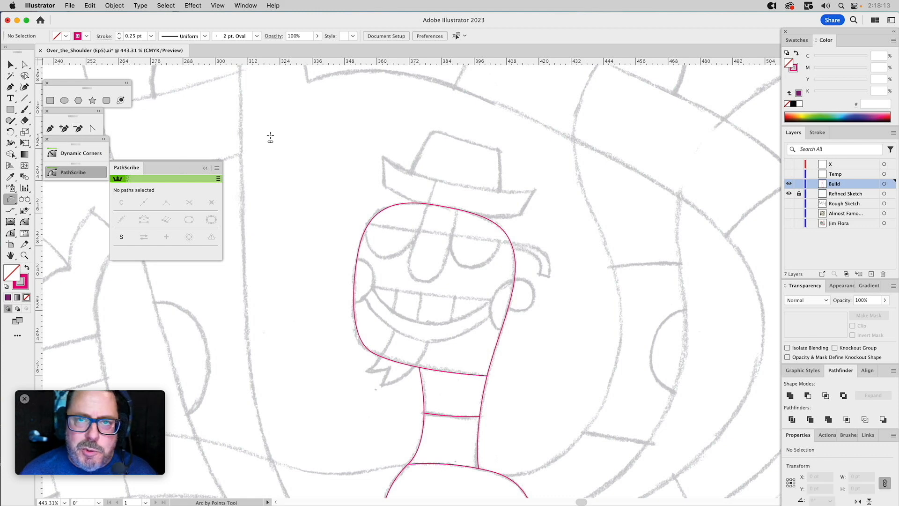
click(383, 187)
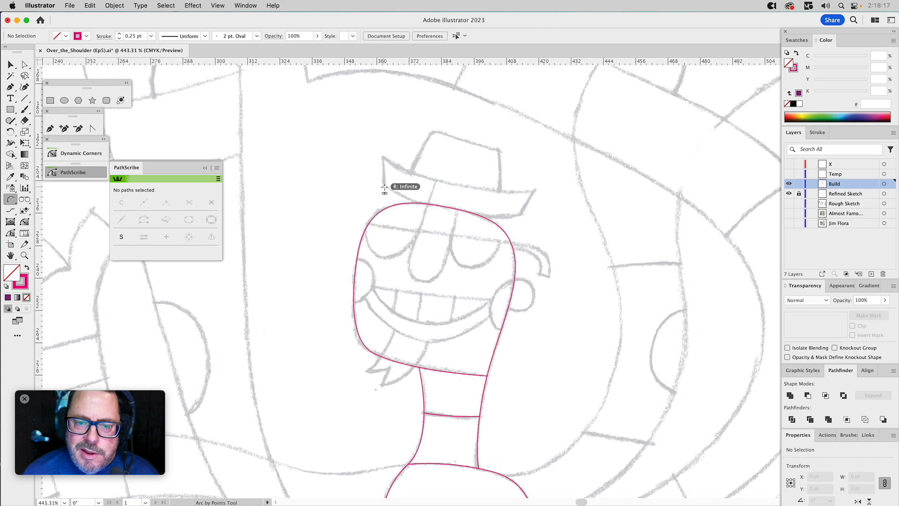
click(521, 215)
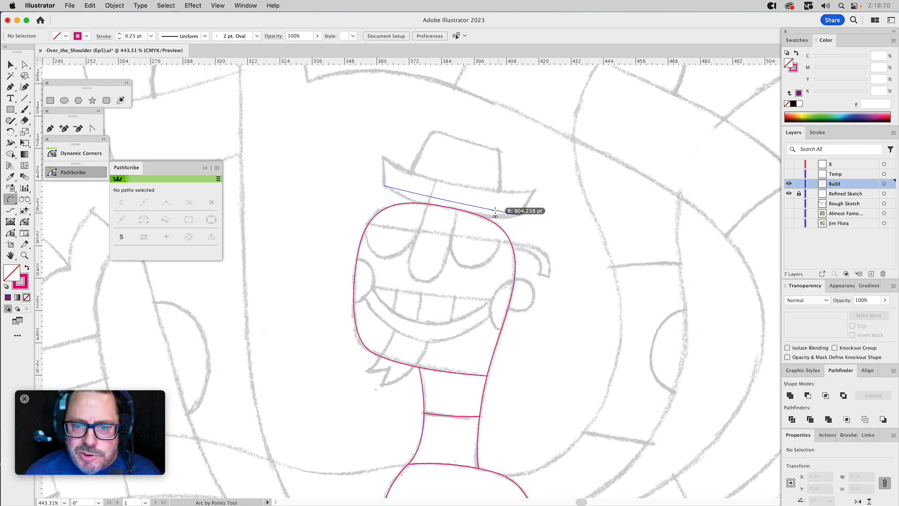
click(452, 213)
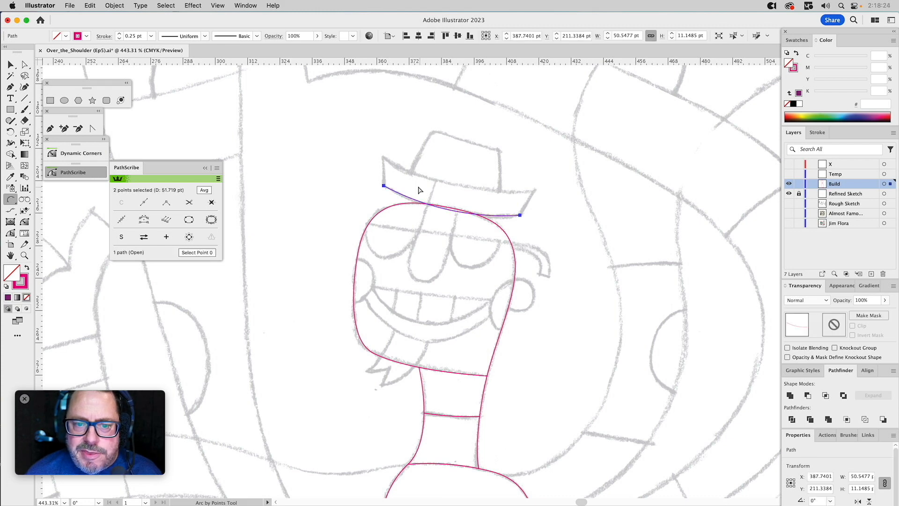
key(a)
click(384, 186)
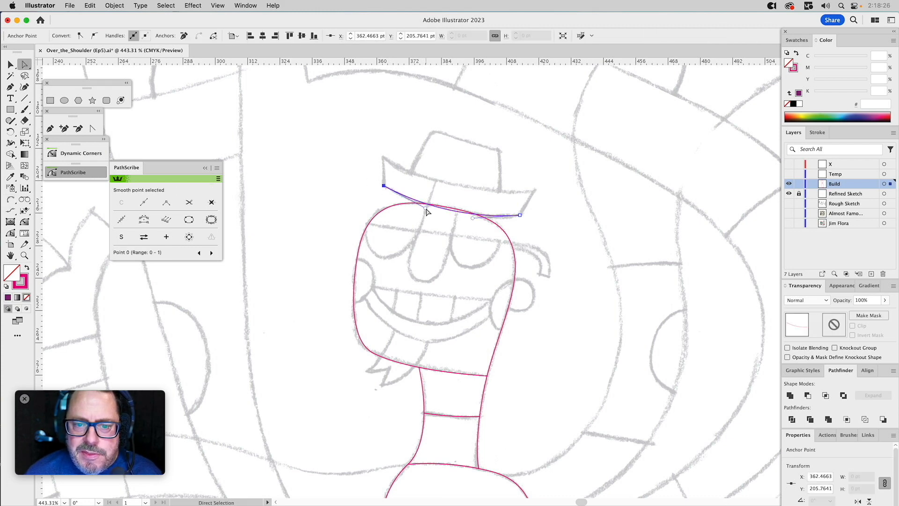
drag(418, 208, 419, 207)
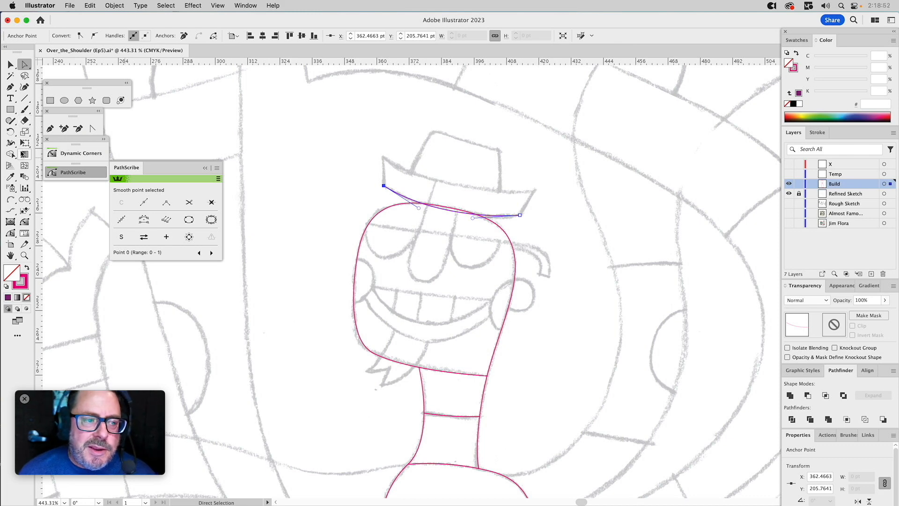
Add arcs along both ends and the upper edge to close the hat brim, about 57 pt wide and 22 pt high.
click(10, 199)
click(383, 186)
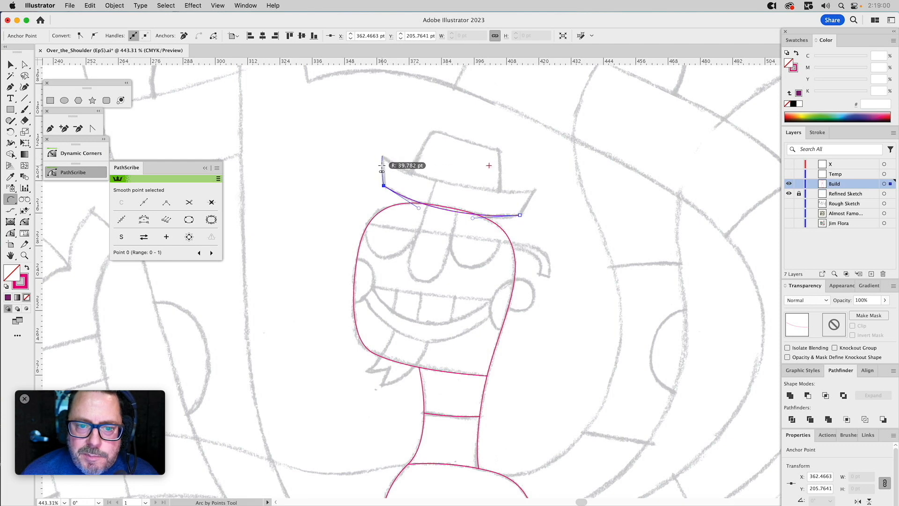
click(382, 164)
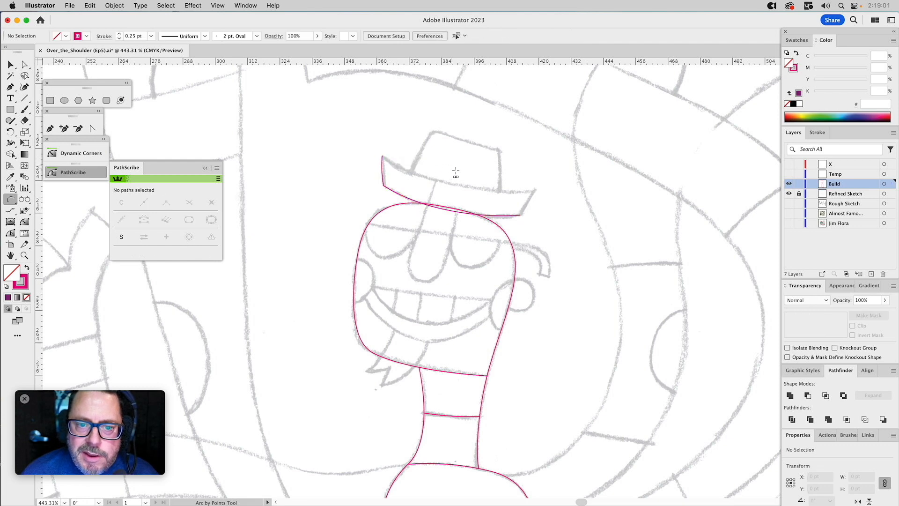
click(520, 216)
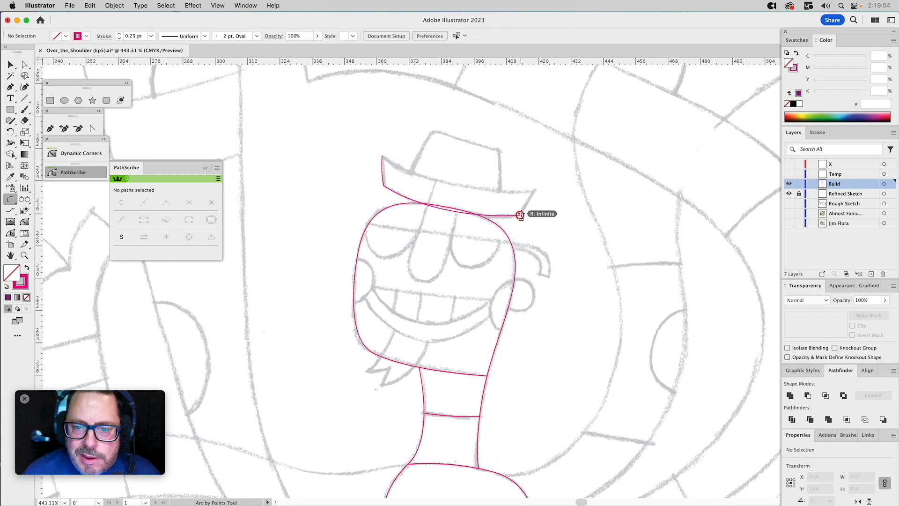
click(535, 191)
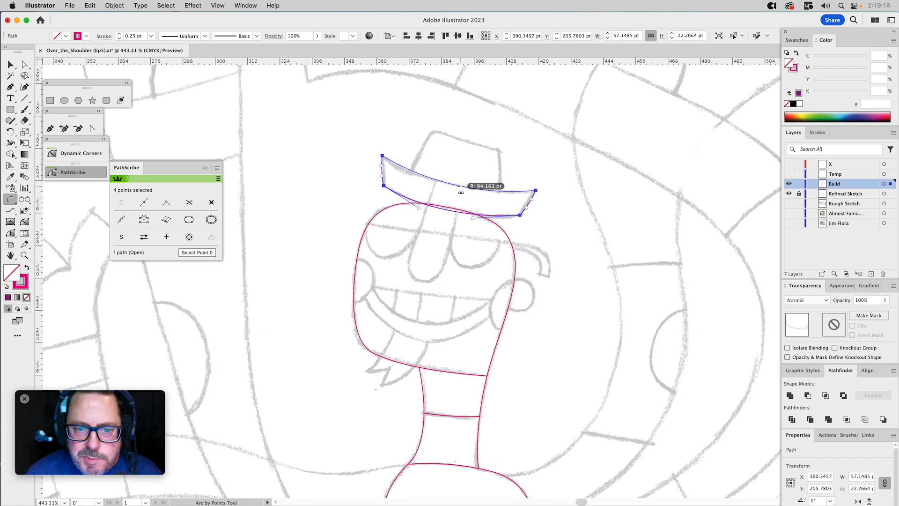
click(460, 190)
key(a)
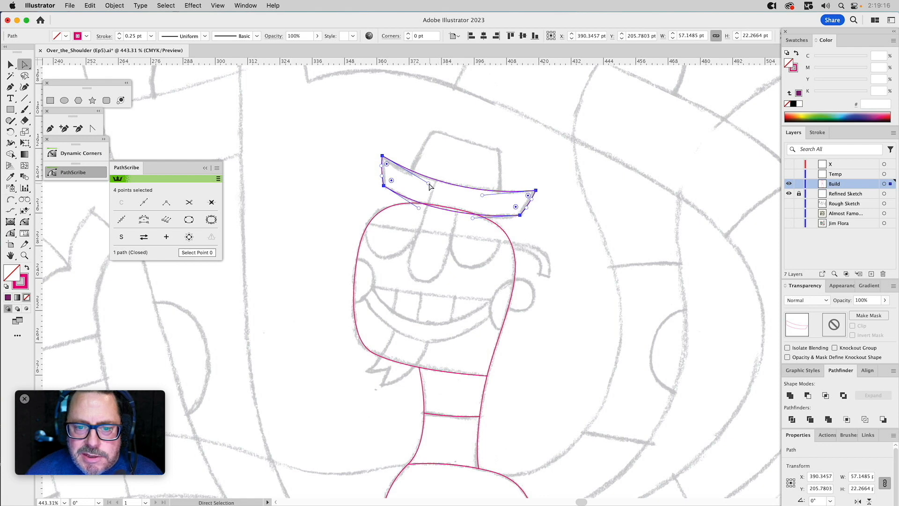
click(451, 153)
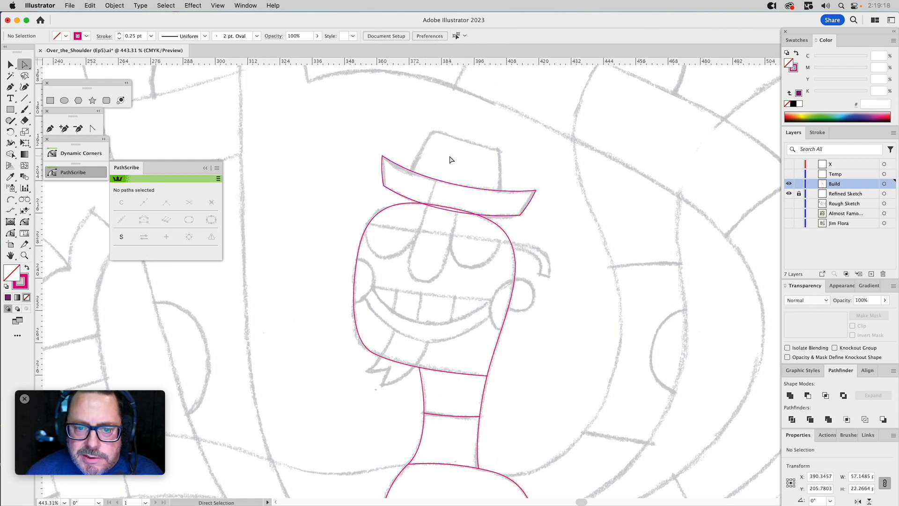
Outline the hat crown with the Pen tool as a closed shape about 34 pt wide, overlapping the brim at its base.
click(50, 129)
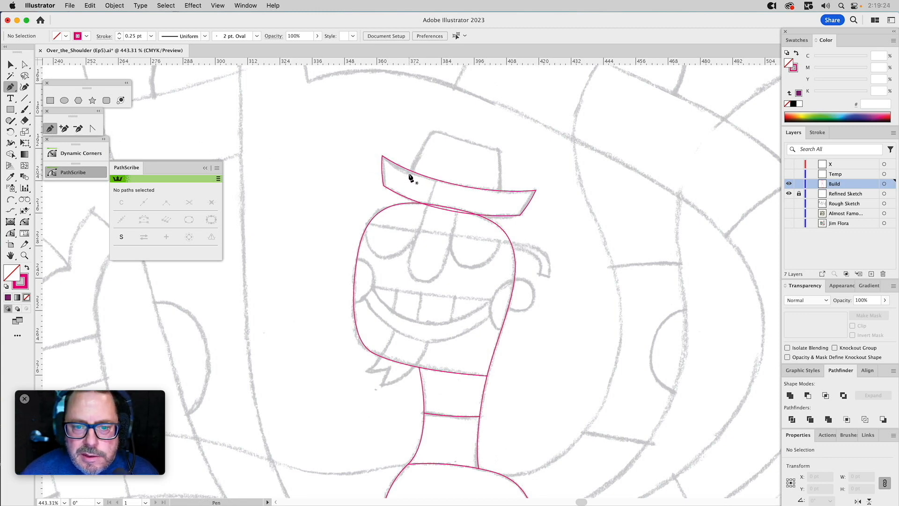
drag(415, 158, 433, 133)
click(433, 132)
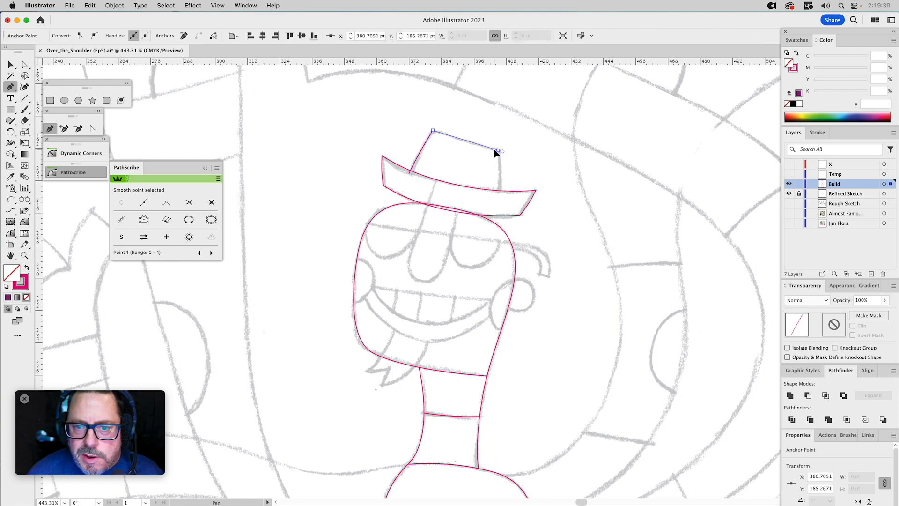
drag(478, 144, 479, 144)
key(super+z)
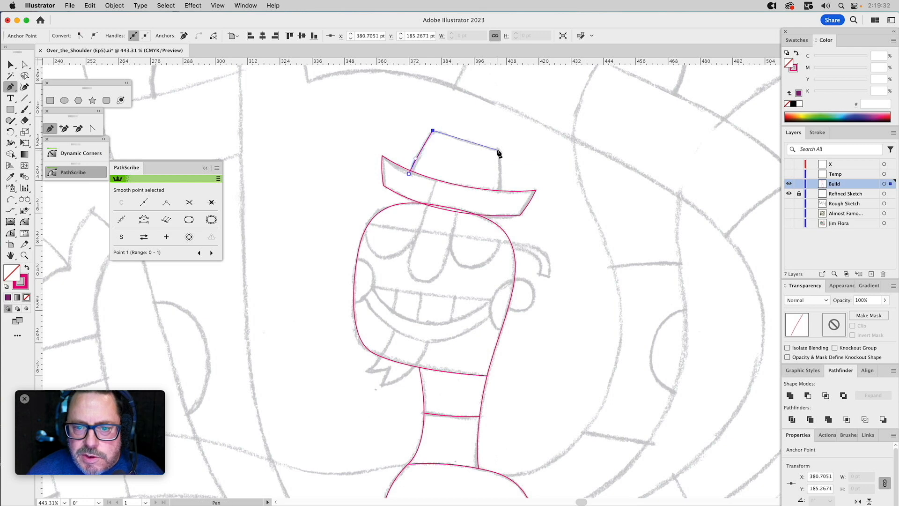
click(499, 151)
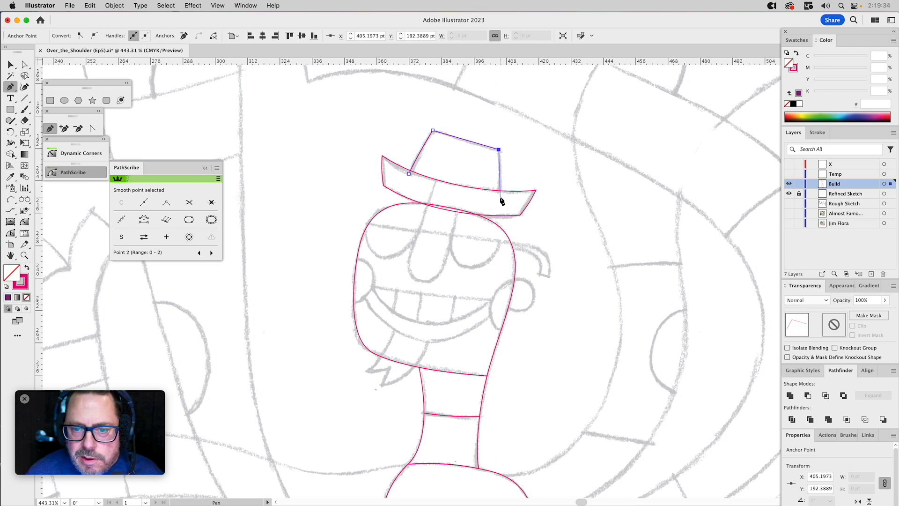
drag(498, 207, 498, 211)
drag(434, 190, 409, 176)
click(410, 174)
Bend the straight sides of the hat crown slightly to follow the sketch with the Direct Selection tool.
key(a)
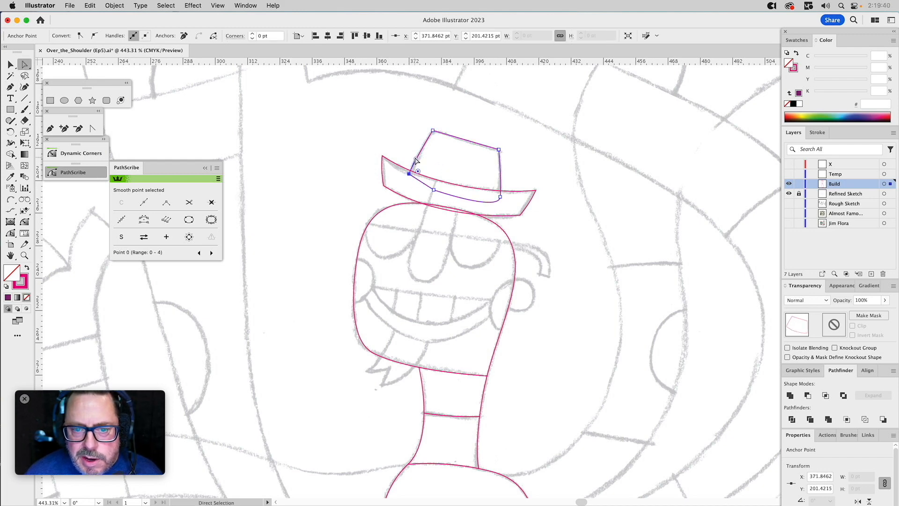
click(499, 171)
drag(501, 181, 502, 175)
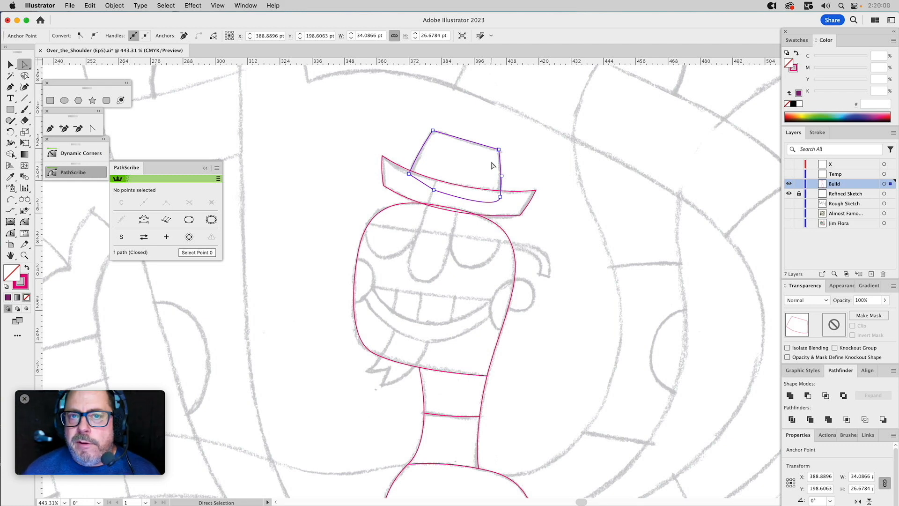
Round the two upper corners of the hat crown with the Dynamic Corners tool.
click(25, 222)
drag(433, 131, 437, 139)
drag(497, 148, 460, 147)
Curve the hat crown's top edge slightly inward with the PathScribe Tool to match the sketch.
key(a)
click(438, 131)
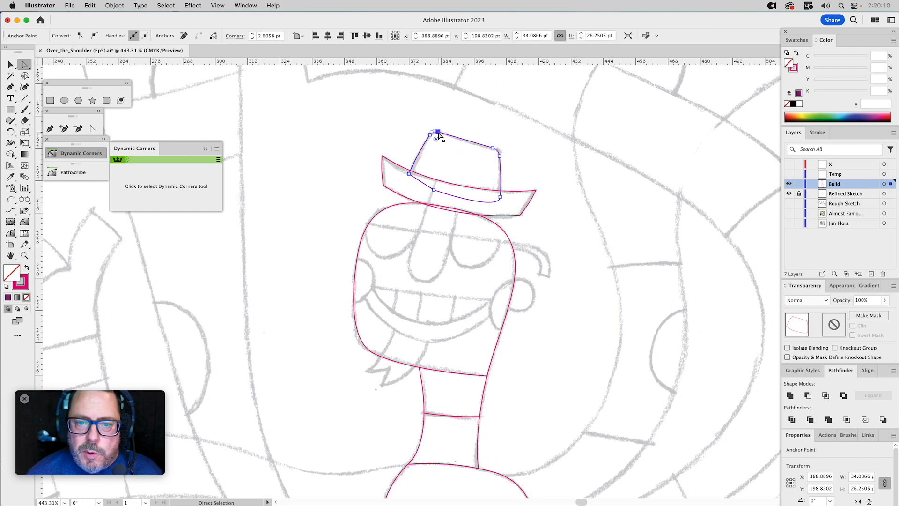
click(10, 233)
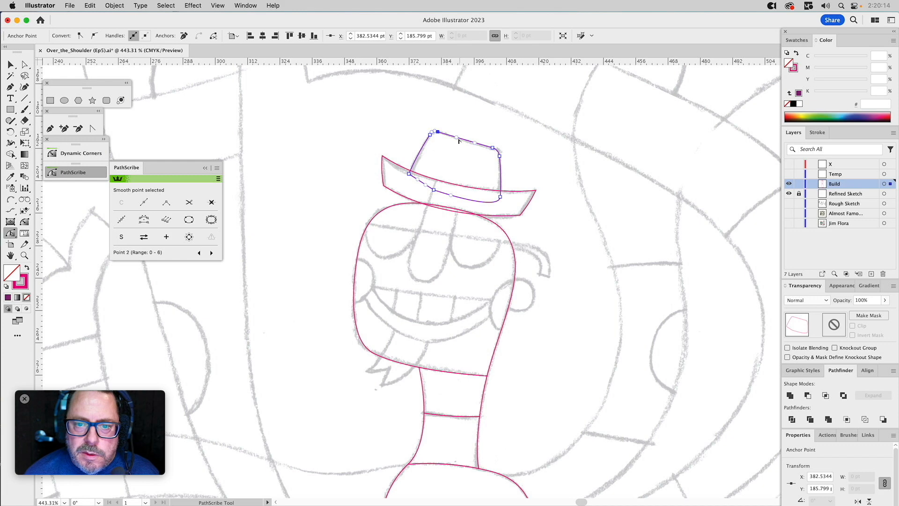
click(456, 139)
drag(457, 140, 476, 145)
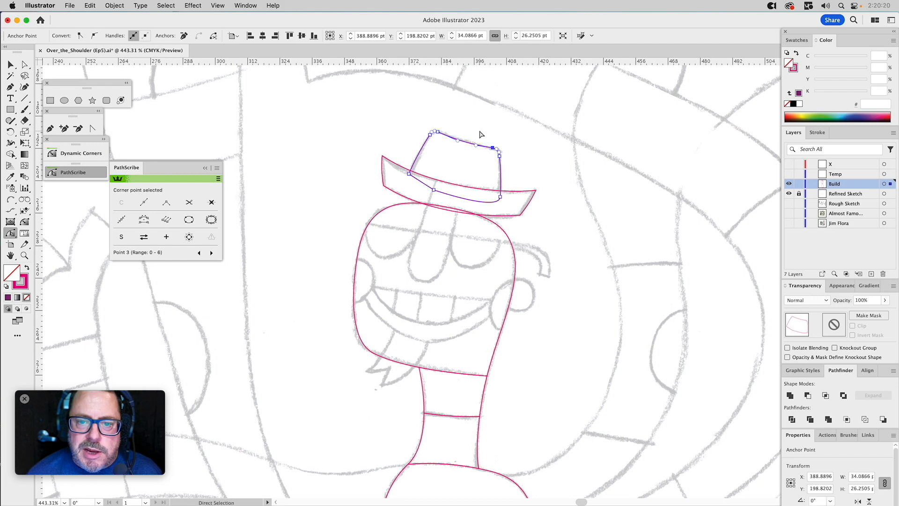
super+click(482, 135)
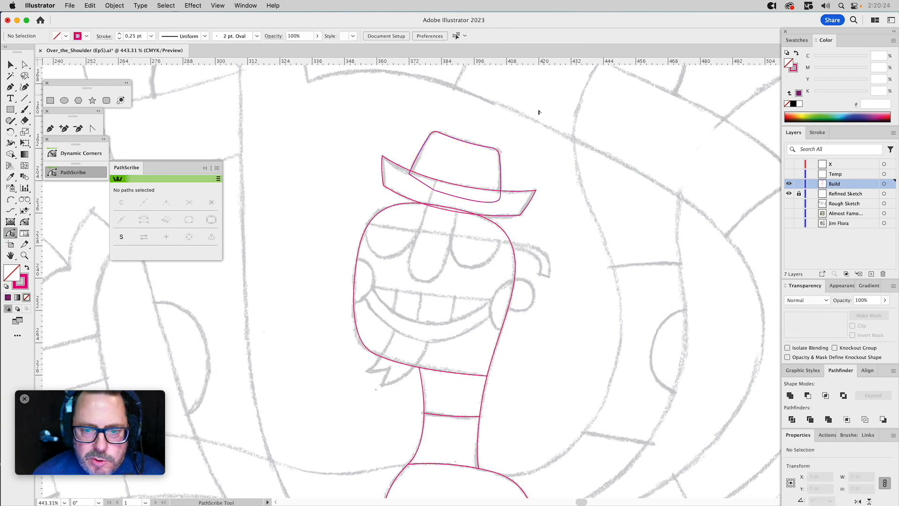
Trim the hat crown's overlapping base along the brim's upper edge with Pathfinder, keeping the brim shape.
key(v)
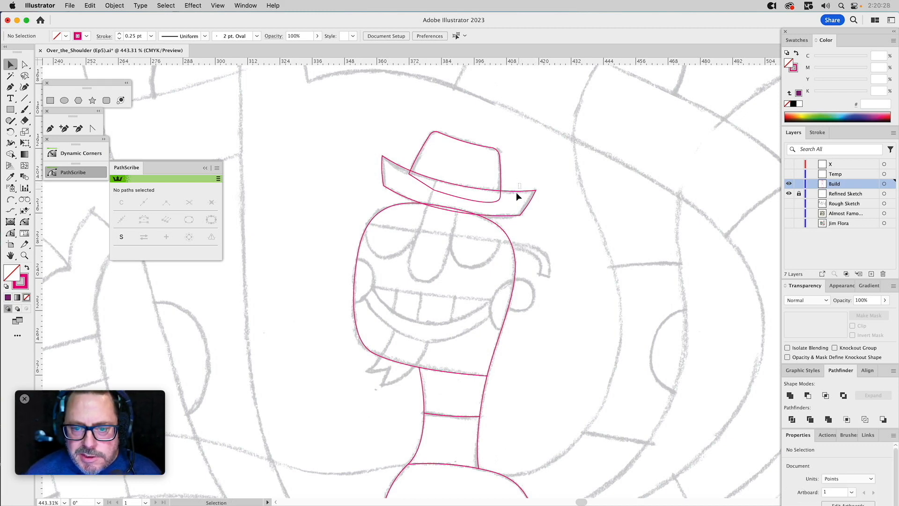
click(515, 196)
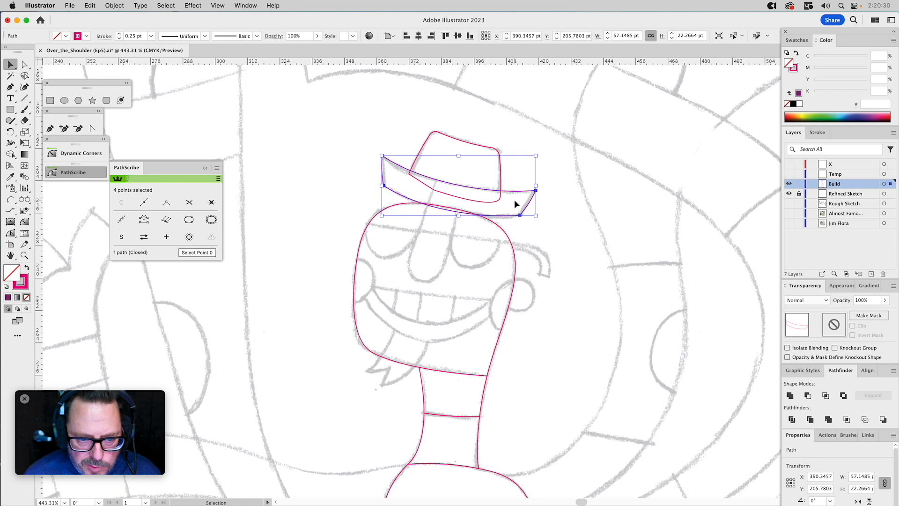
shift+click(471, 144)
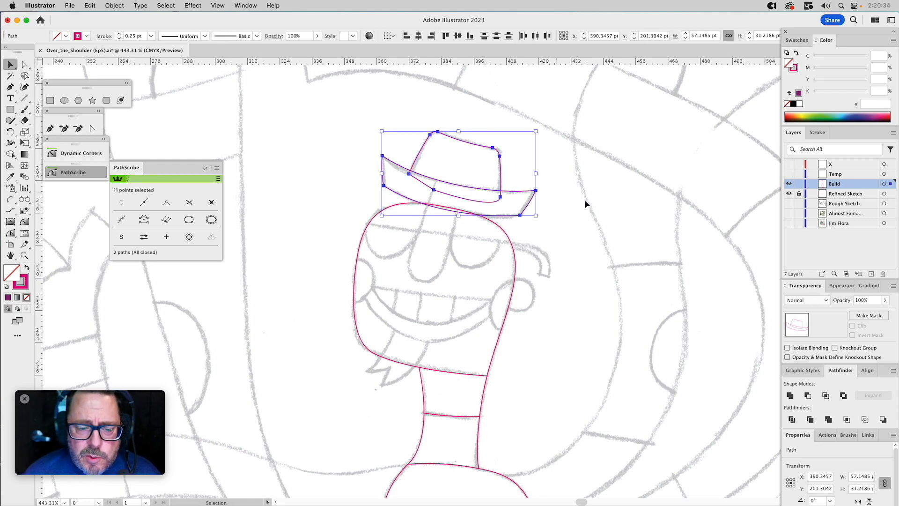
click(790, 418)
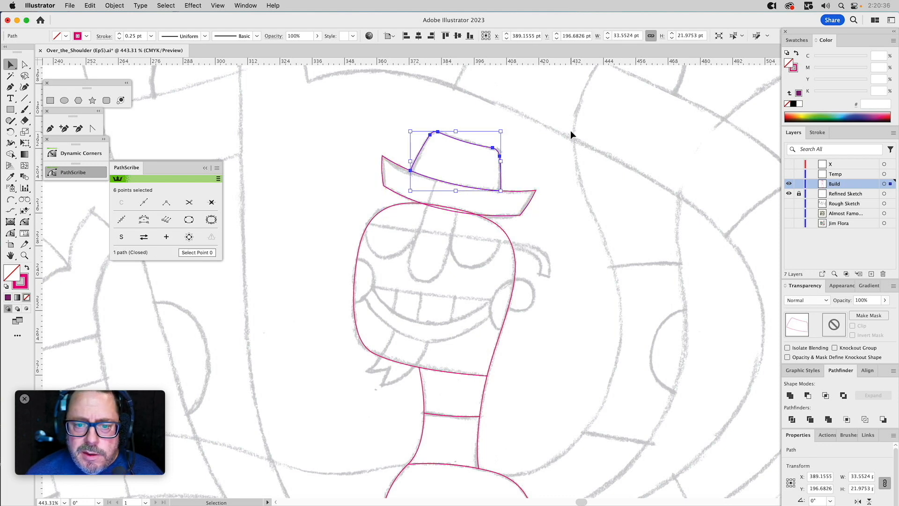
click(541, 151)
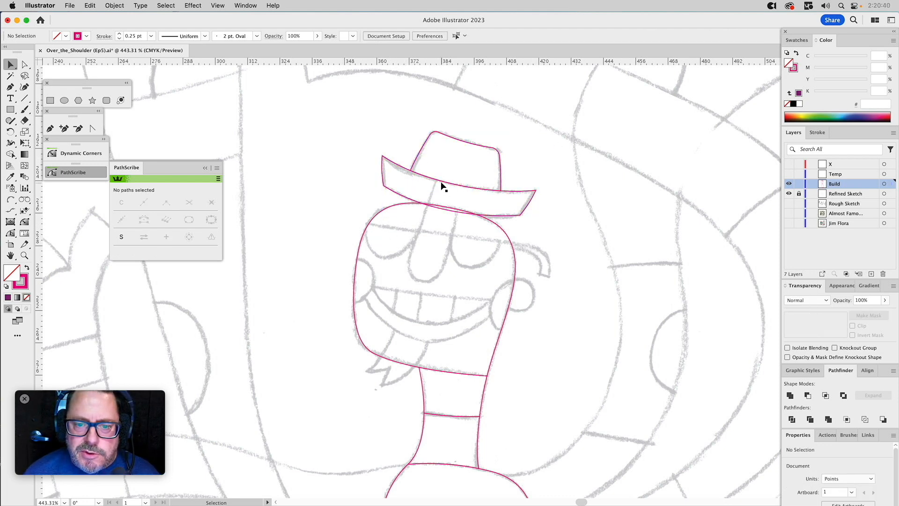
Draw the nose as a closed four-sided path with the Pen tool, from the hat crown down to the tip in the sketch.
click(50, 128)
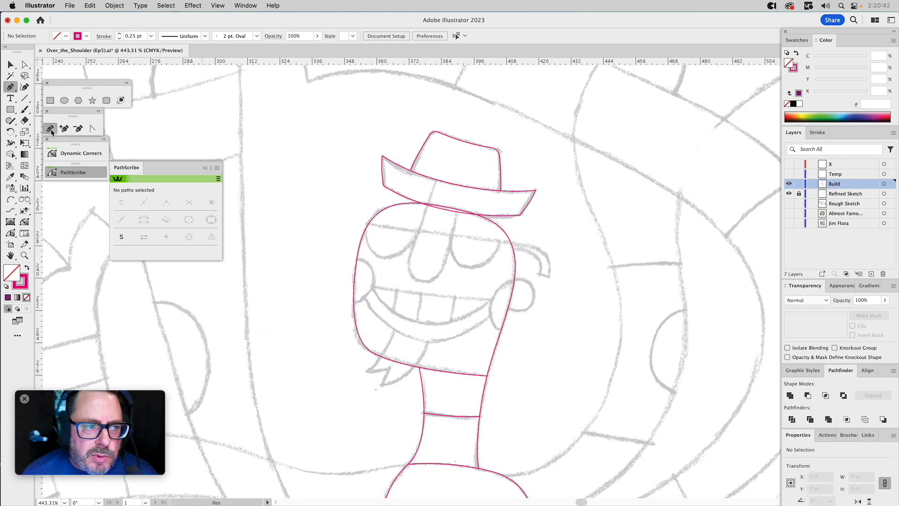
click(439, 172)
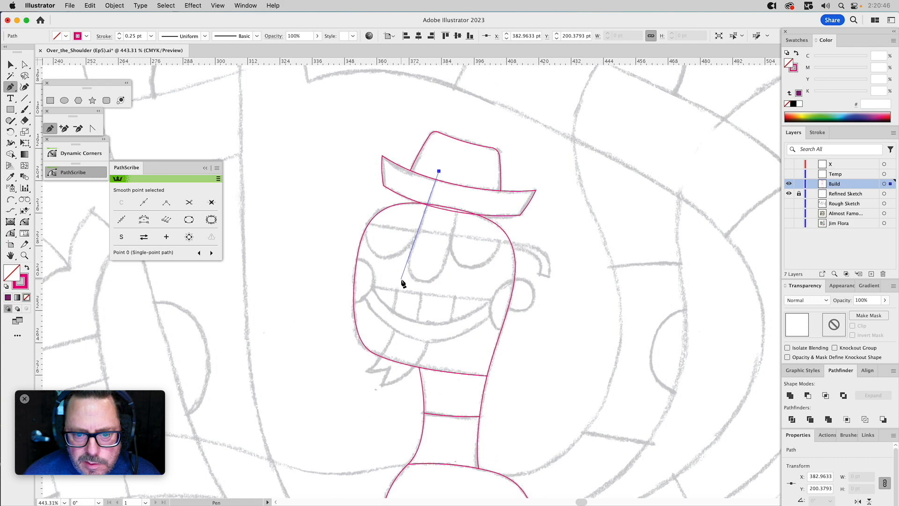
click(401, 278)
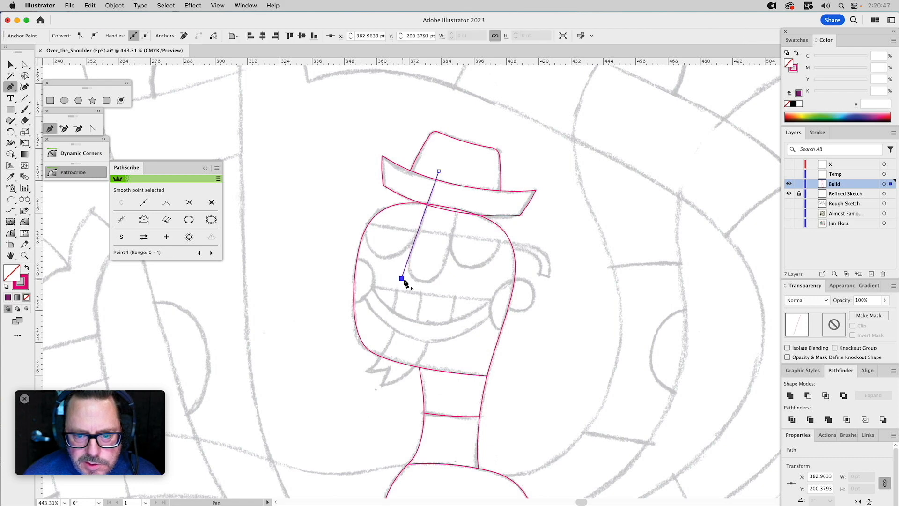
click(440, 284)
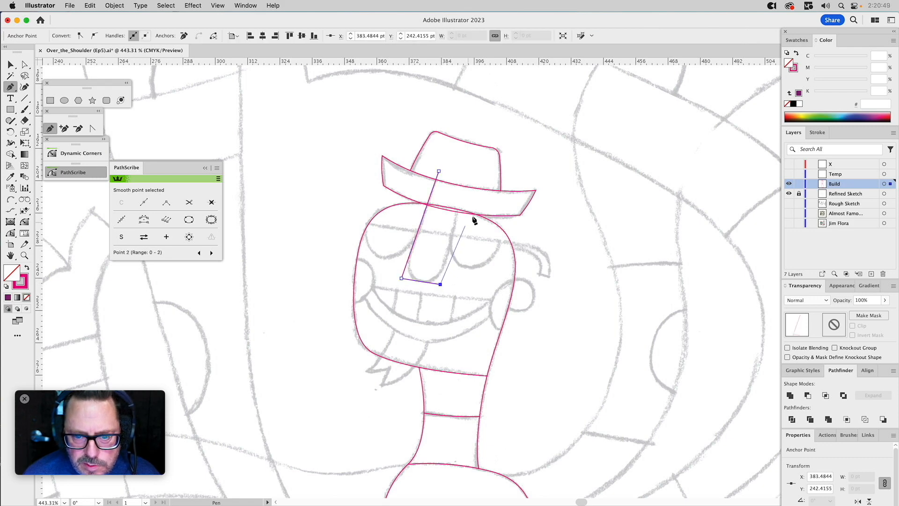
click(464, 182)
click(438, 171)
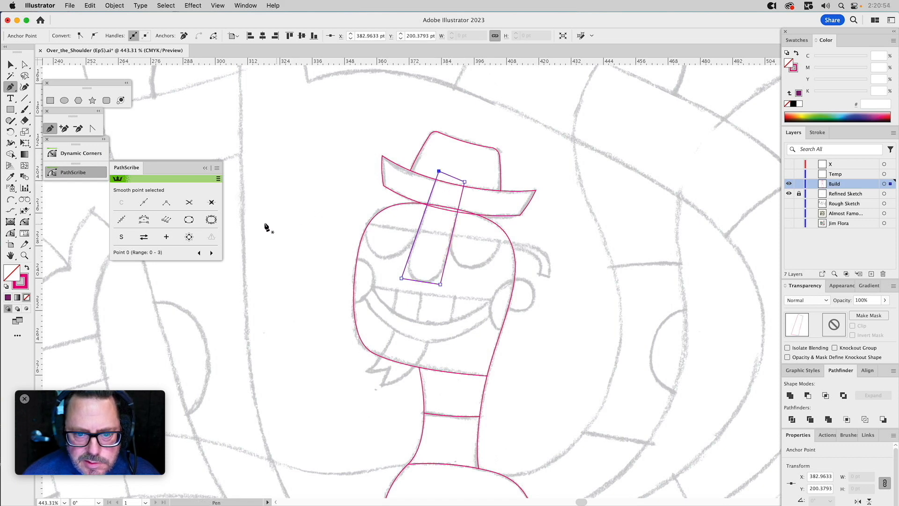
Bend the nose's bottom and long side segments slightly with the PathScribe Tool to follow the sketch.
click(10, 232)
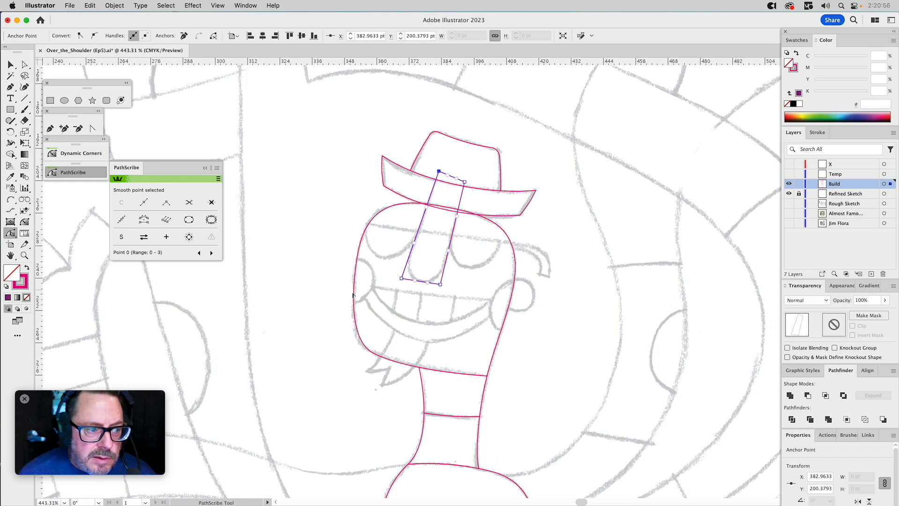
click(416, 282)
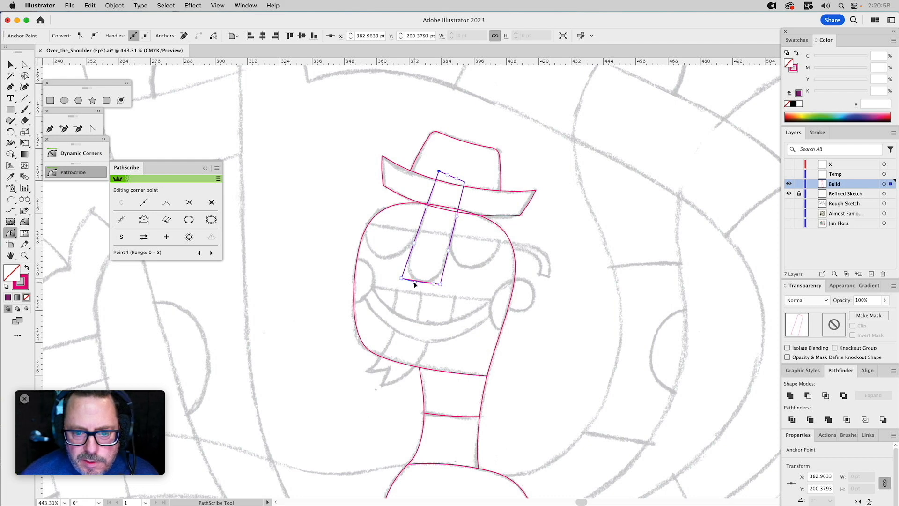
drag(434, 285, 430, 286)
drag(415, 245, 414, 241)
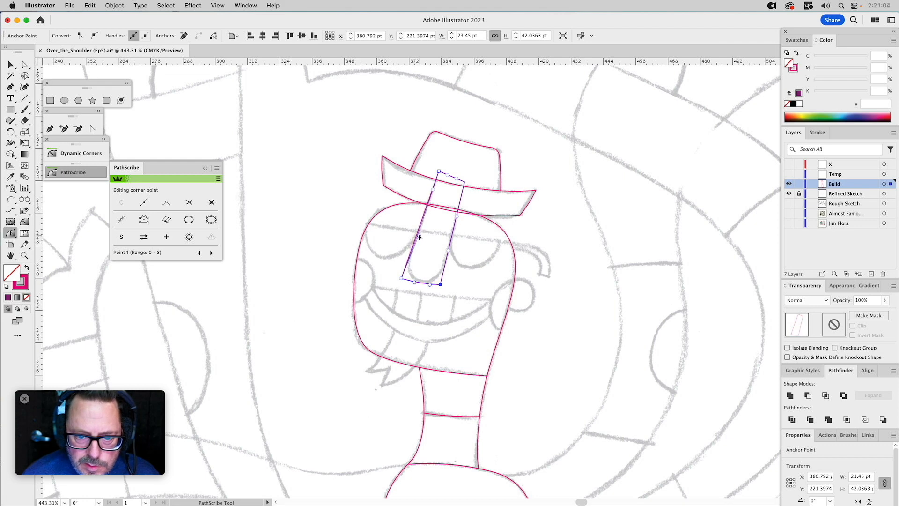
click(419, 237)
drag(448, 252, 450, 246)
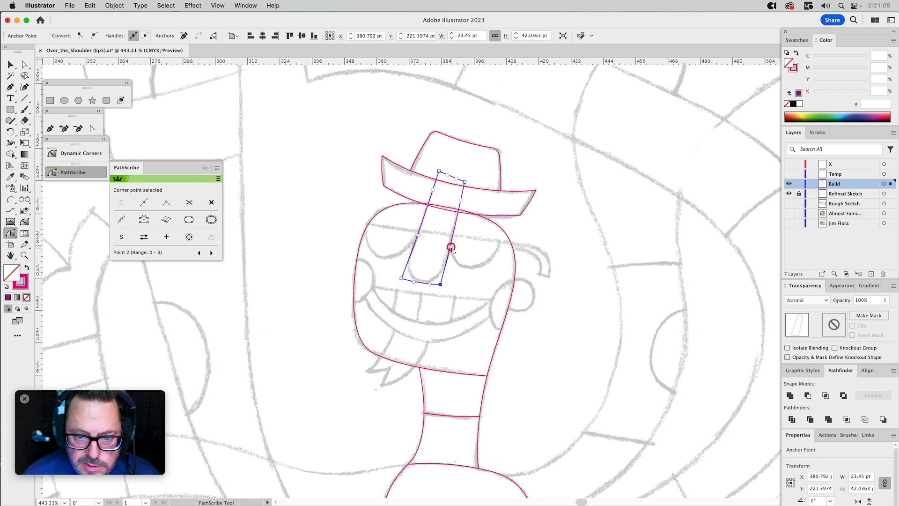
Try rounding the nose's two lower corners into a curved tip and undo the rounding.
key(a)
click(463, 285)
drag(462, 278, 421, 263)
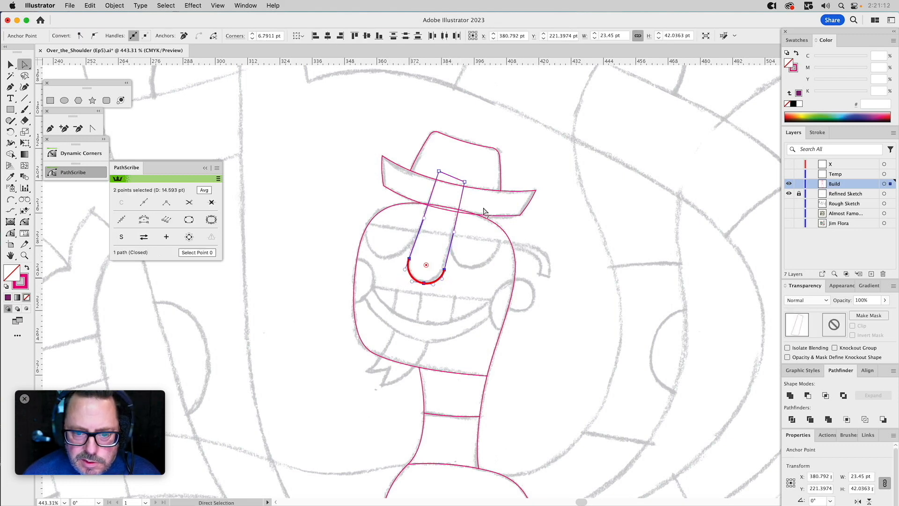
click(475, 256)
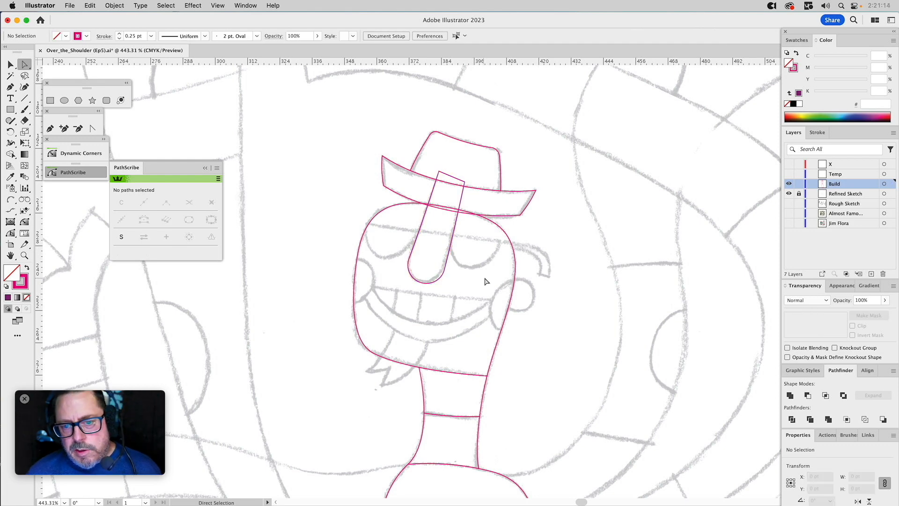
key(super+z)
key(super+z)
key(super+z)
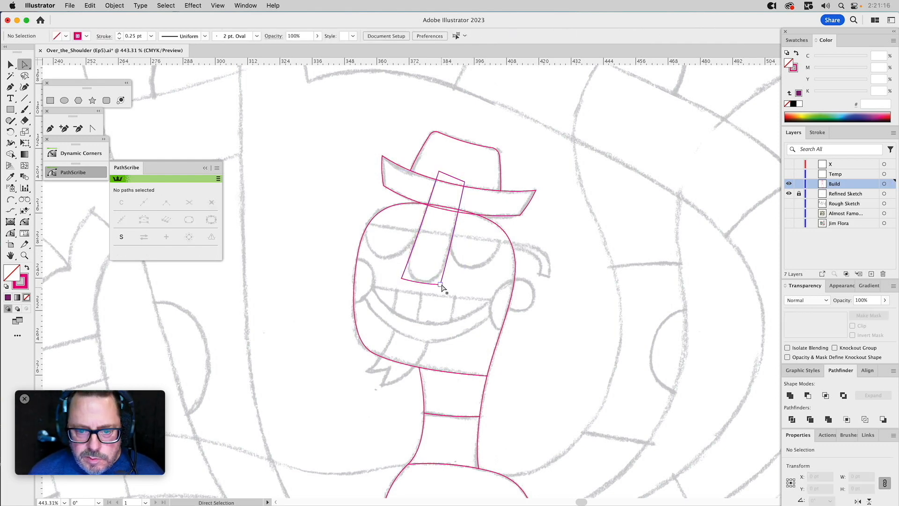
Raise the nose's lower-right point slightly and round both lower corners into a curved tip matching the sketch.
click(442, 282)
drag(443, 281, 440, 282)
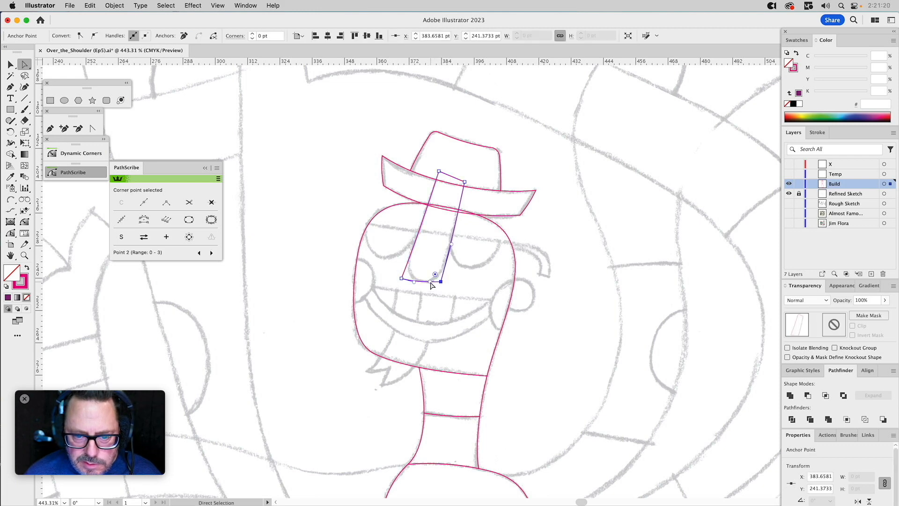
click(462, 291)
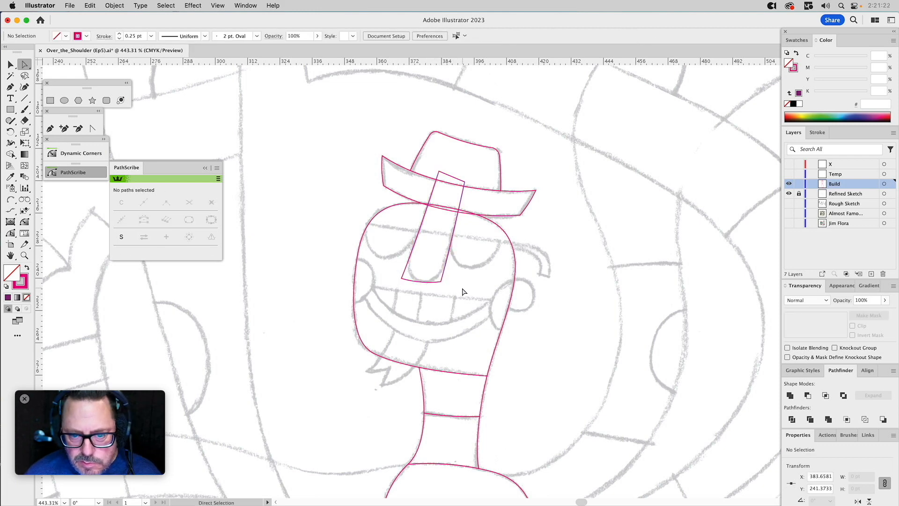
drag(461, 268, 474, 225)
key(shift+super+a)
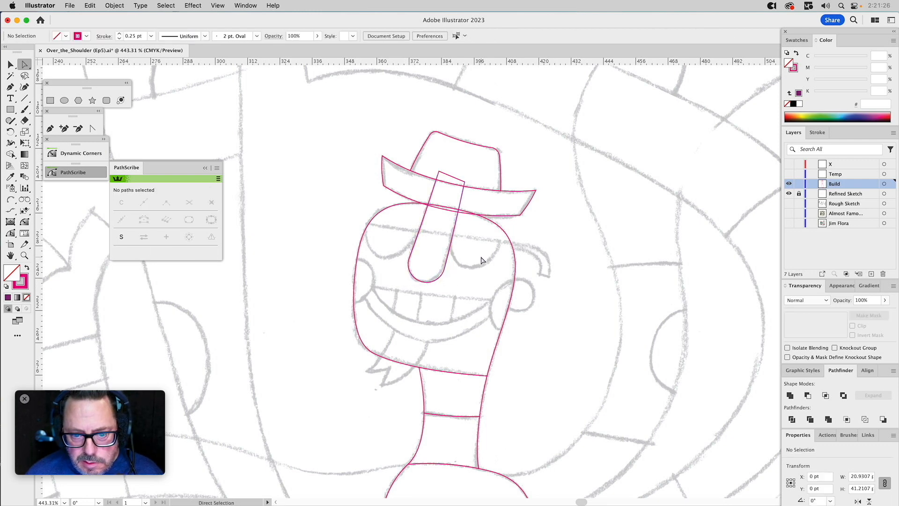
Duplicate the nose in place and pull the copy's upper-right point far beyond the hat's left side as a cutting shape.
key(v)
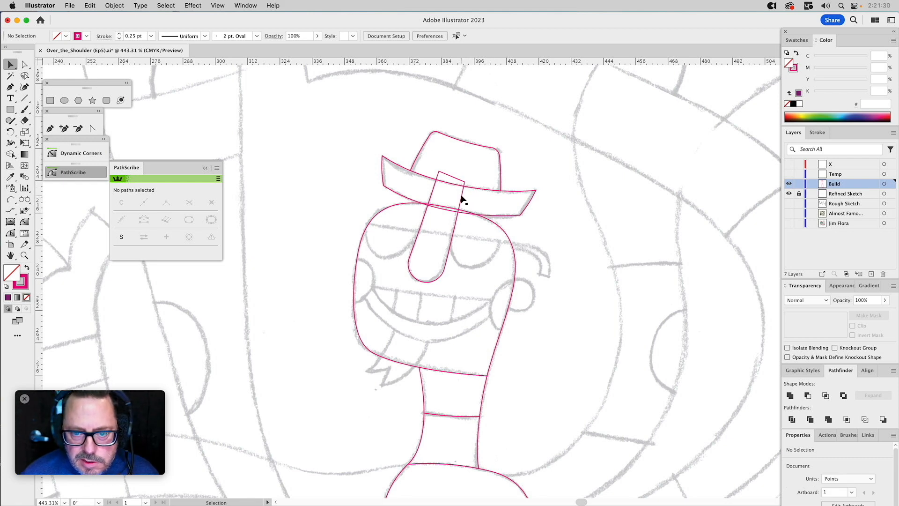
click(461, 197)
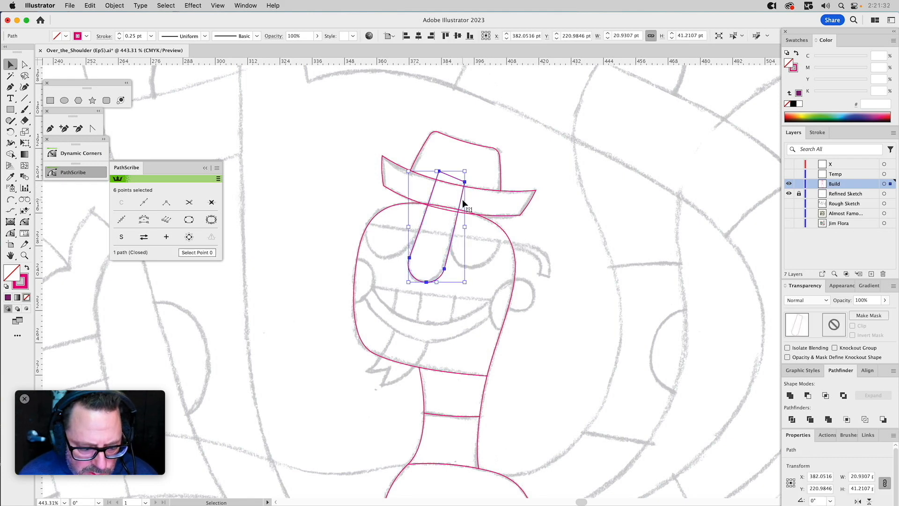
key(a)
click(473, 177)
drag(466, 184, 288, 118)
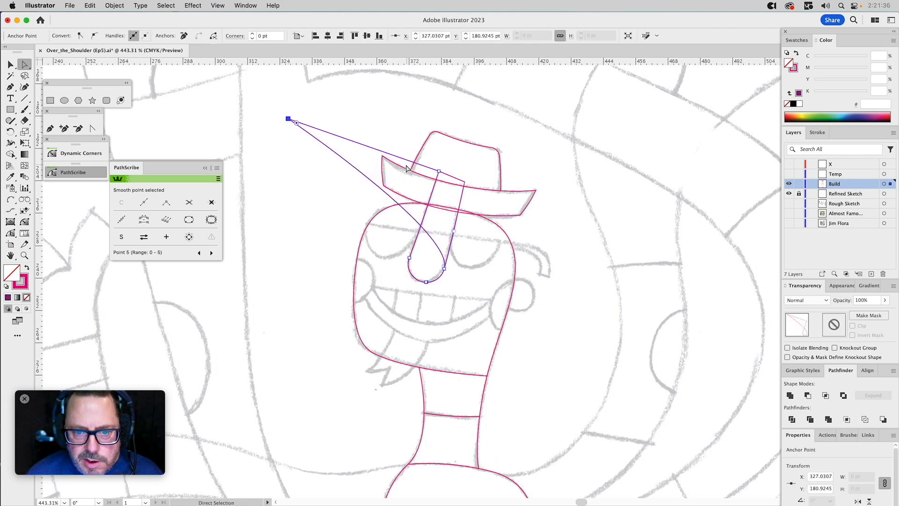
Intersect copies of the hat brim and the cutting shape with Pathfinder to create the brim's left section.
key(v)
drag(387, 147, 381, 166)
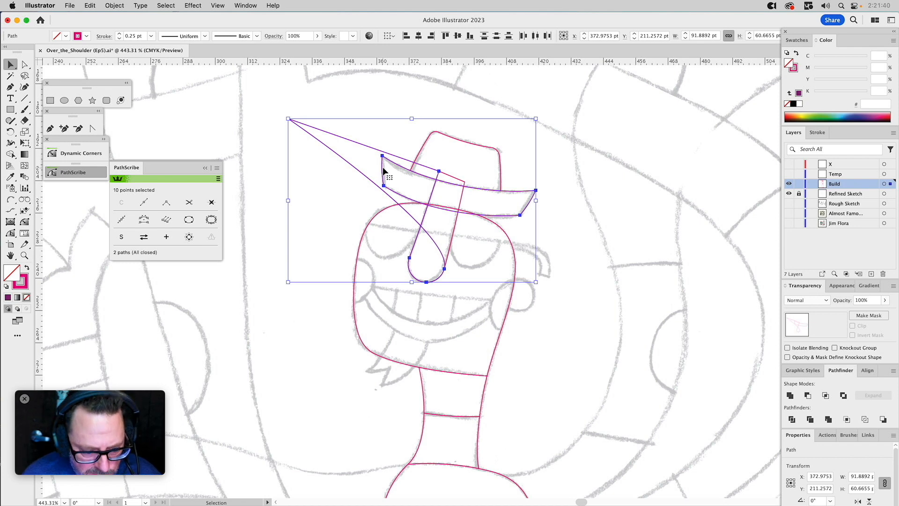
click(825, 396)
drag(413, 175, 389, 168)
key(super+z)
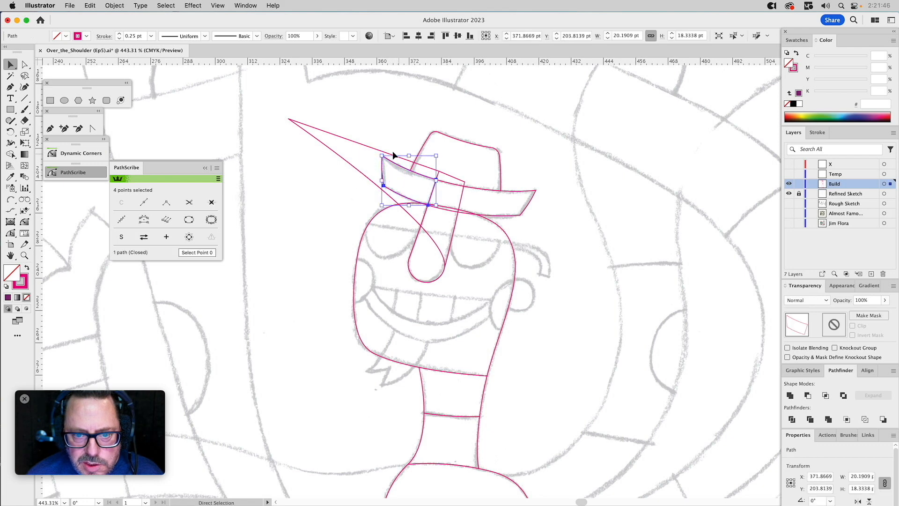
Subtract the cutting shape from the hat brim with Pathfinder Minus Front to create the brim's right section.
click(365, 146)
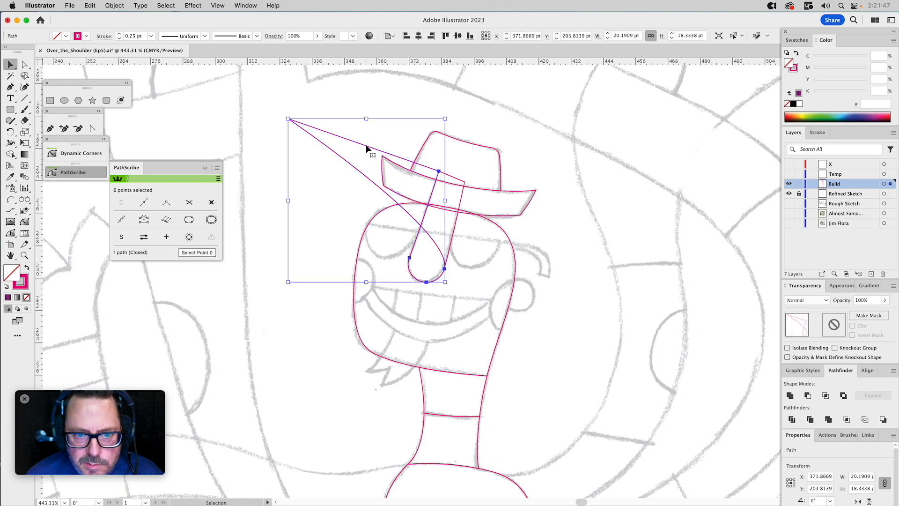
shift+click(523, 193)
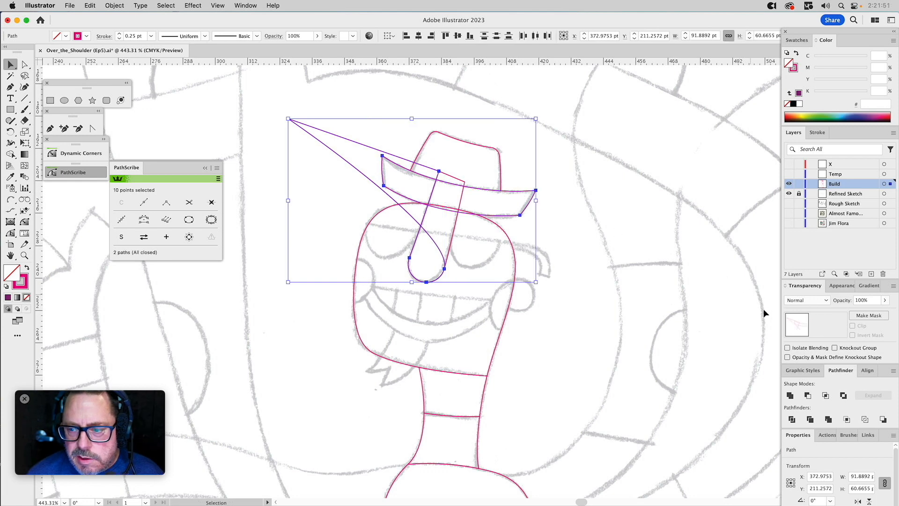
click(807, 395)
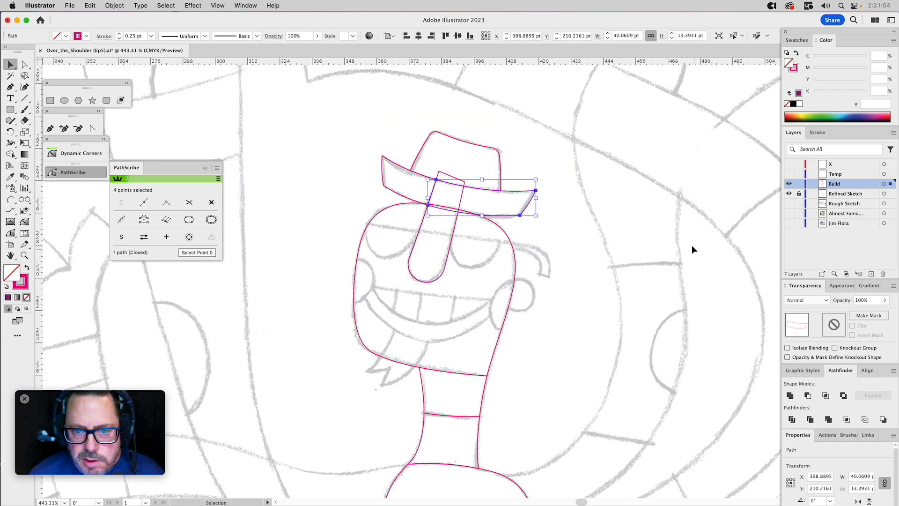
click(666, 232)
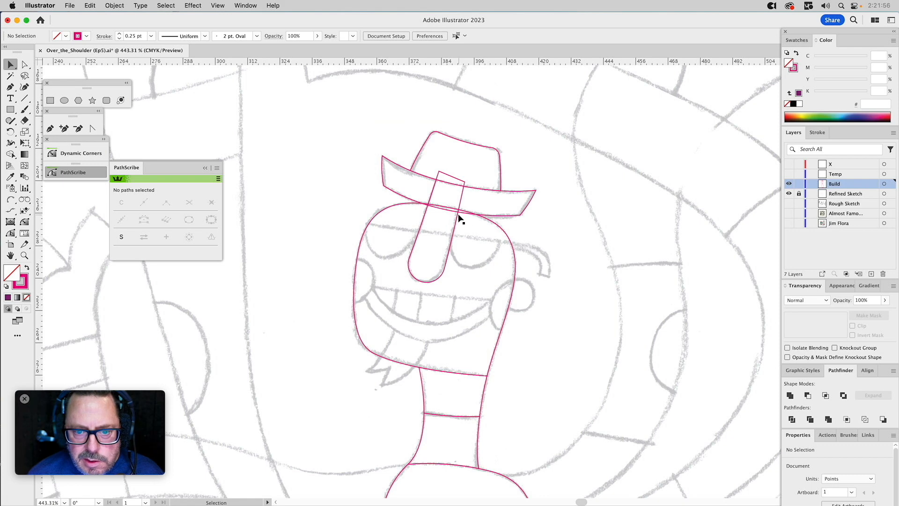
Trim the top of the nose to the head outline with Pathfinder Intersect, keeping the head shape.
click(487, 218)
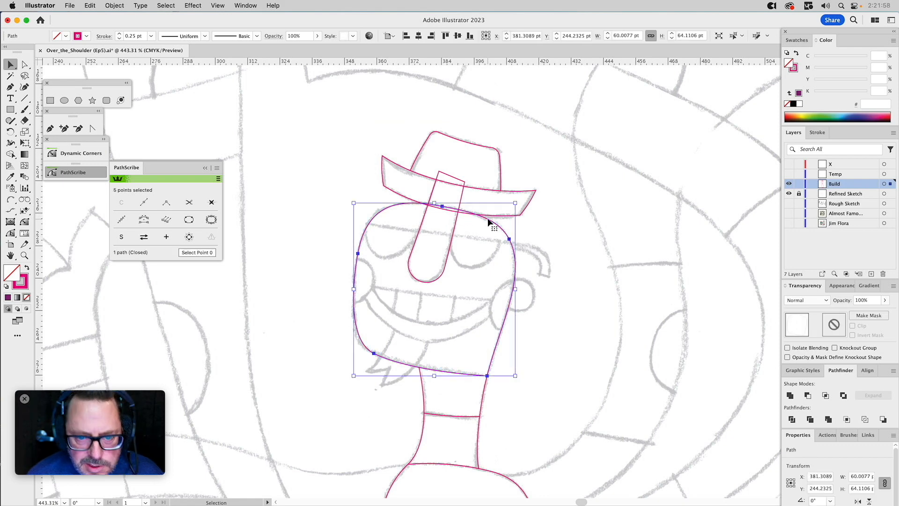
shift+click(453, 231)
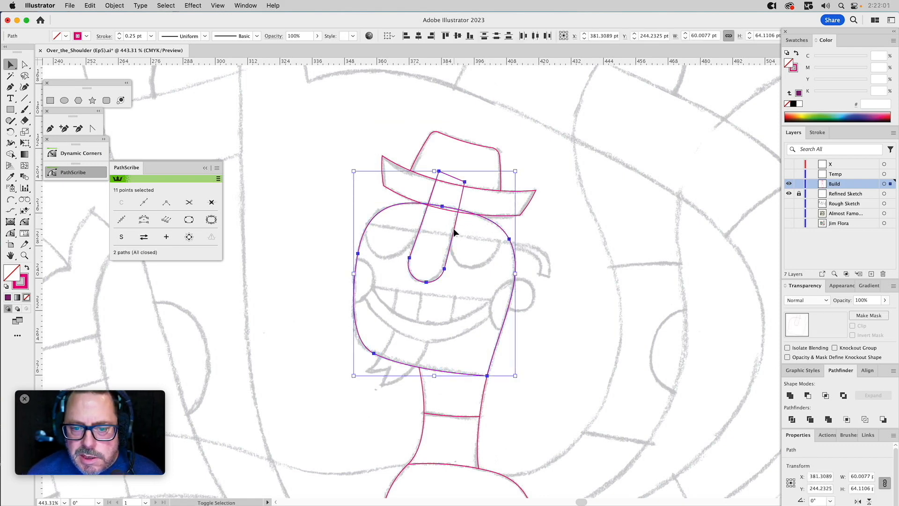
click(825, 396)
click(632, 239)
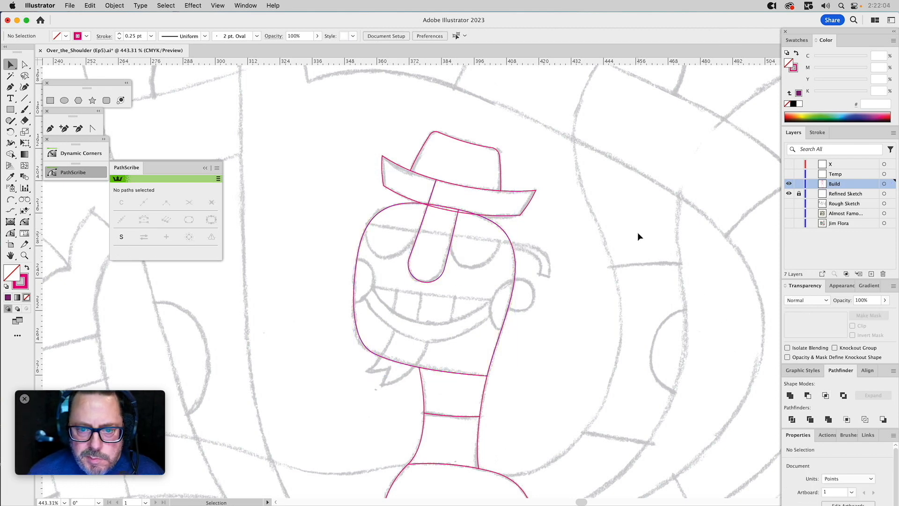
click(448, 190)
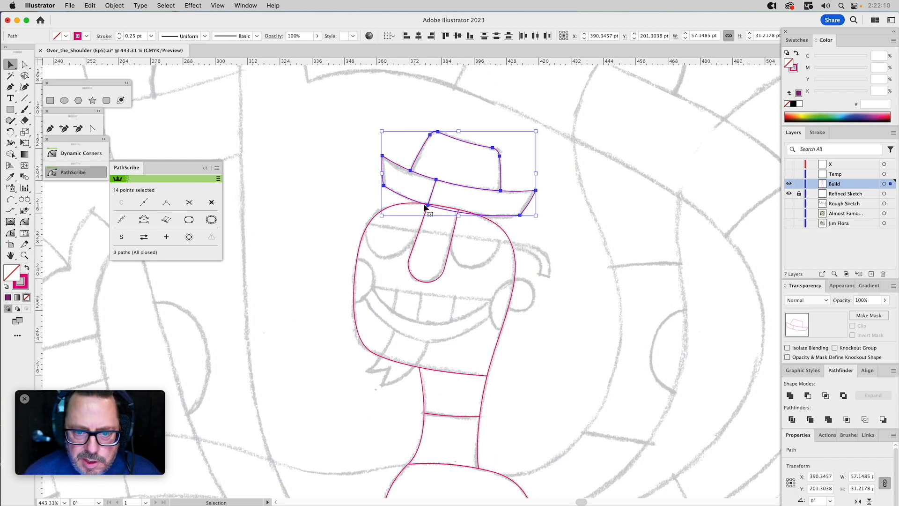
click(482, 269)
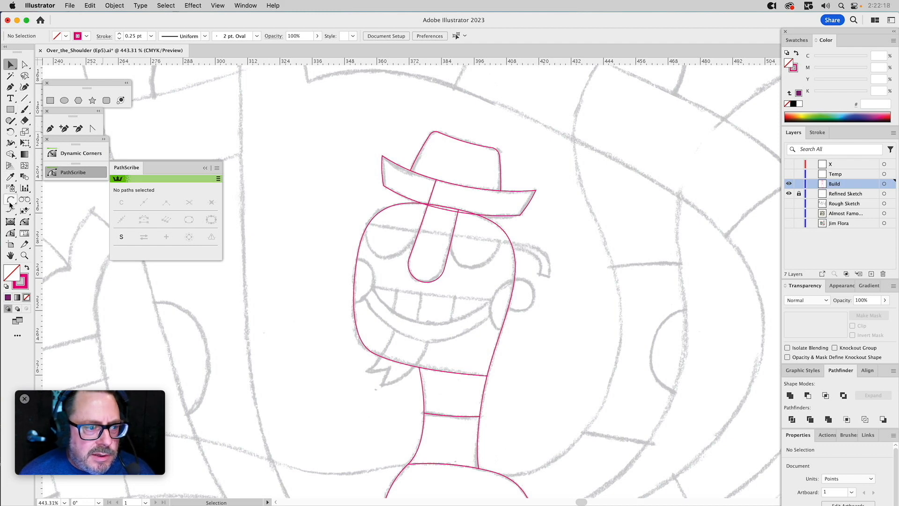
Draw the glasses' top bar as a closed Pen tool path across the face, hooking down beyond the head's right edge.
click(50, 128)
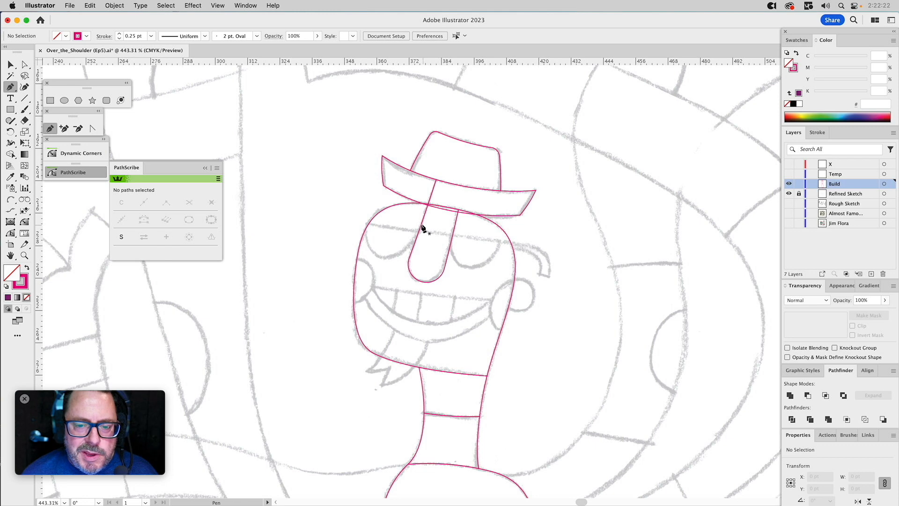
click(362, 222)
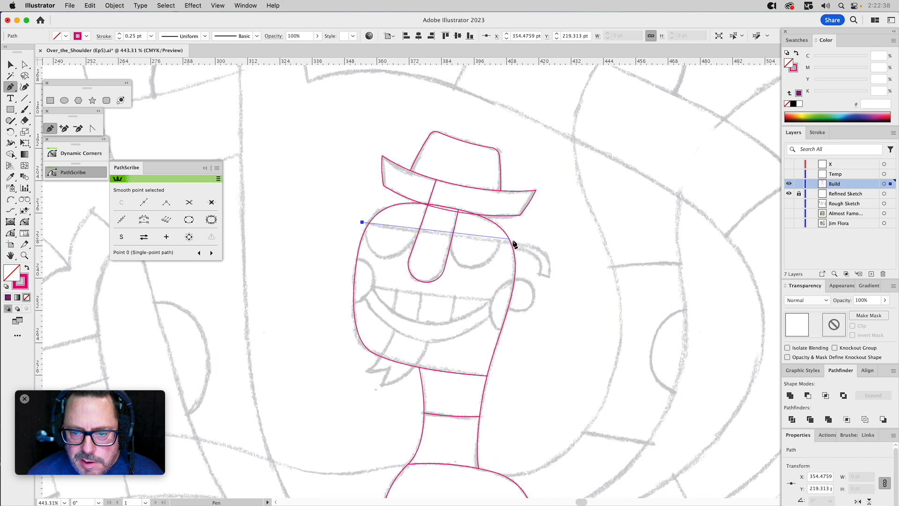
drag(529, 246, 547, 245)
click(550, 277)
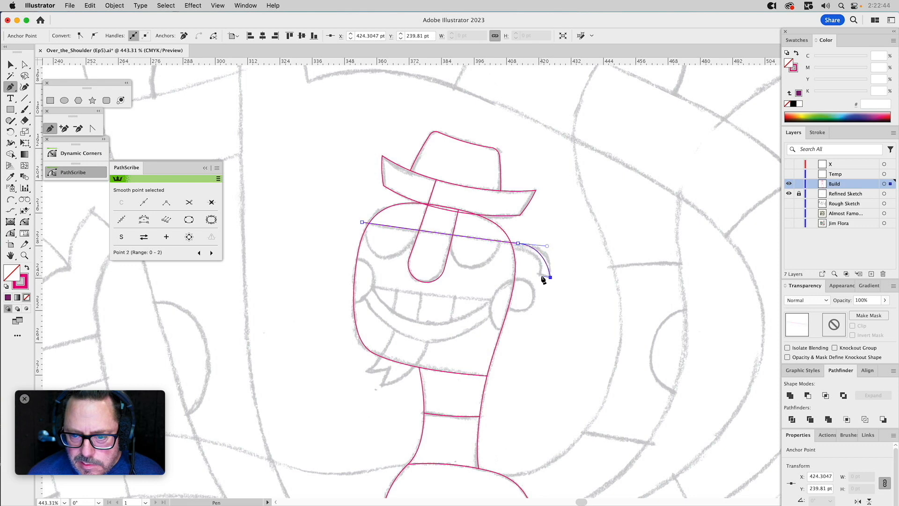
click(539, 274)
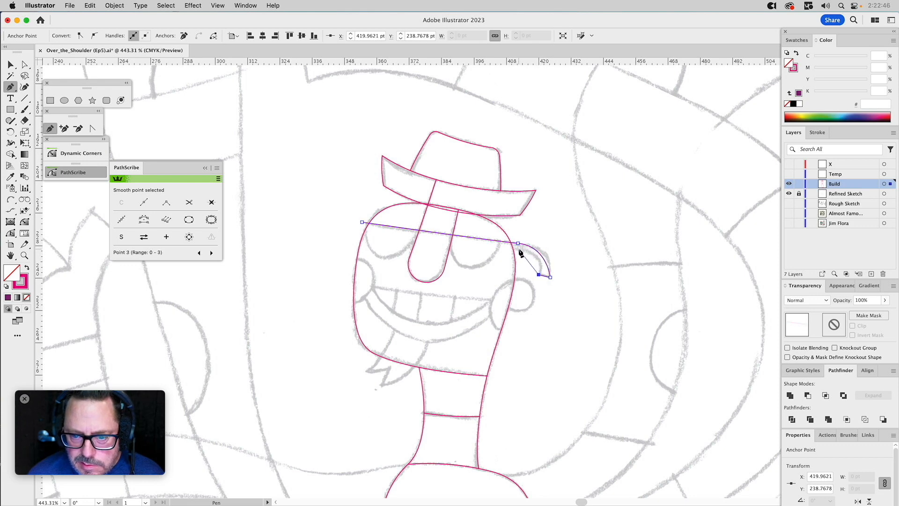
drag(499, 245, 499, 246)
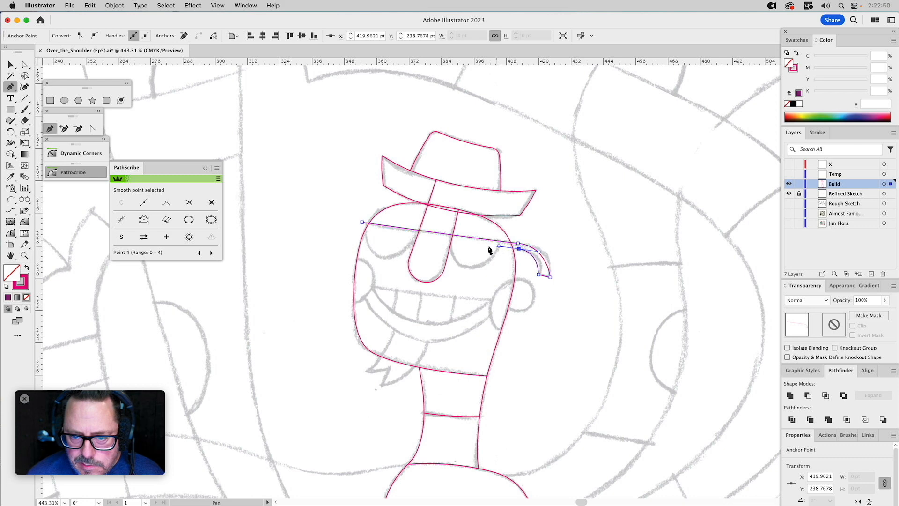
click(453, 242)
click(387, 233)
click(362, 222)
key(a)
click(546, 238)
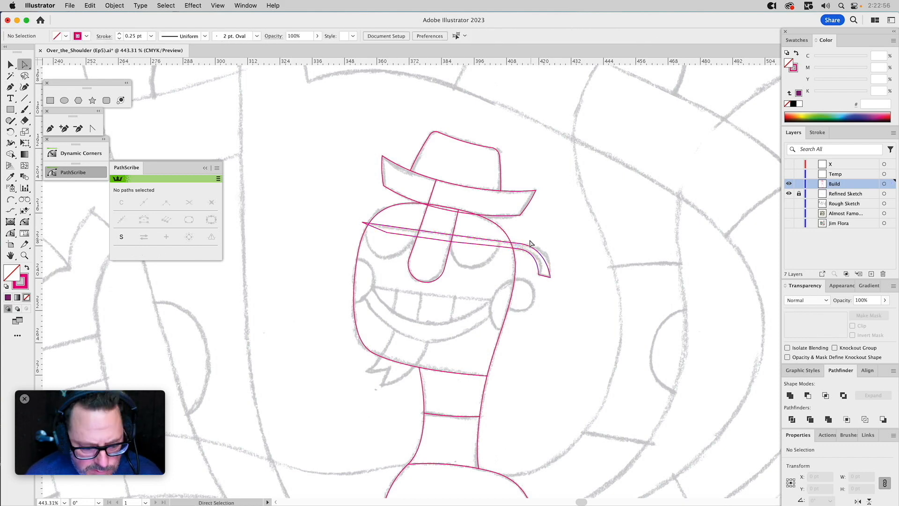
Reshape the outer and inner curves of the glasses' hooked end with the PathScribe tool to follow the sketch.
key(super+space)
drag(474, 219, 569, 314)
click(518, 196)
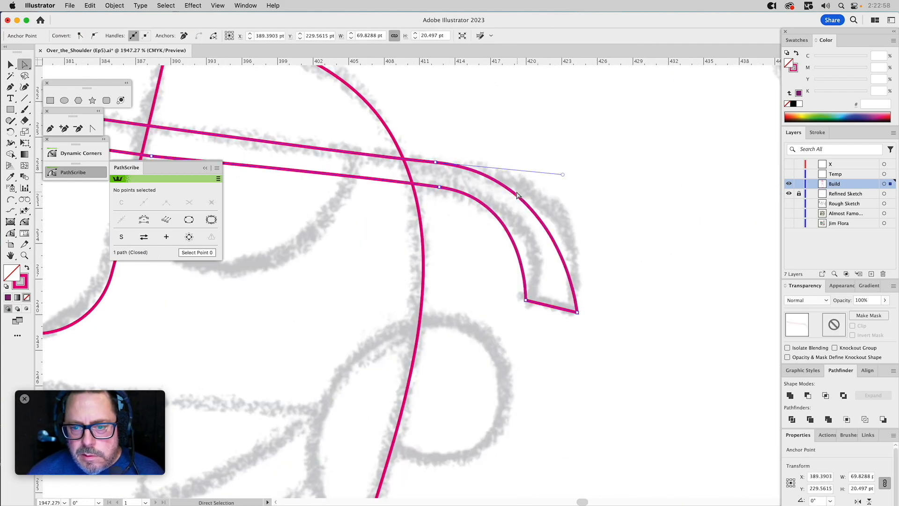
click(11, 233)
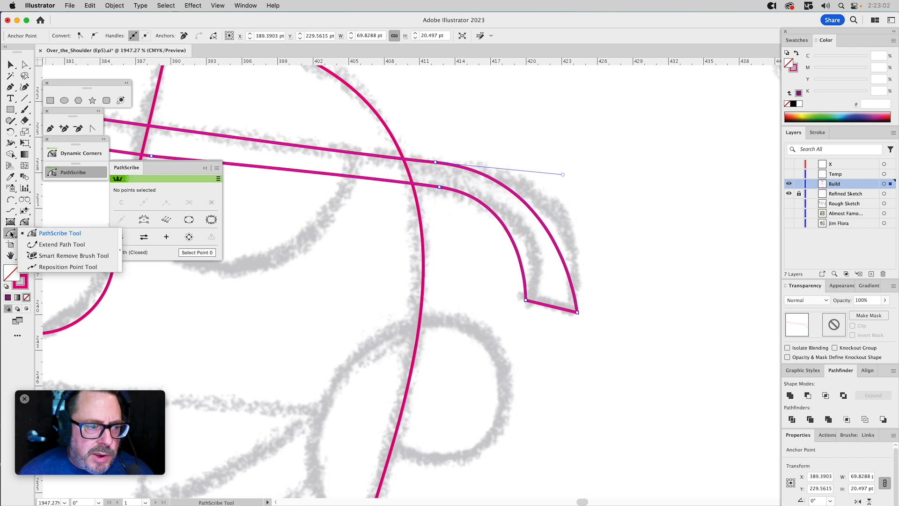
click(34, 234)
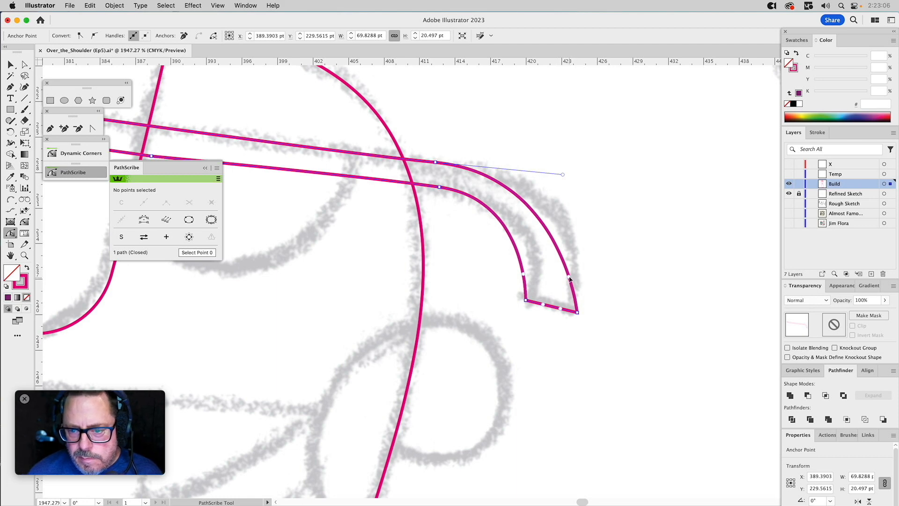
drag(569, 278, 579, 242)
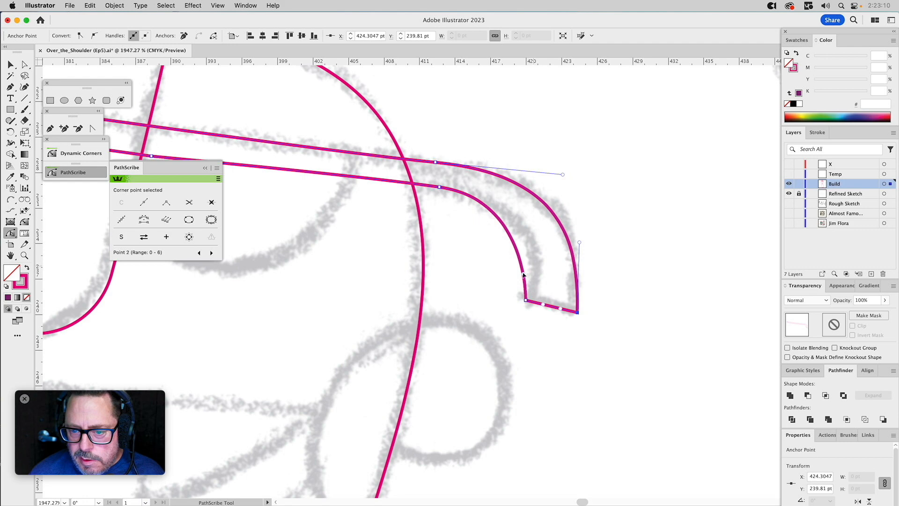
drag(523, 276, 544, 249)
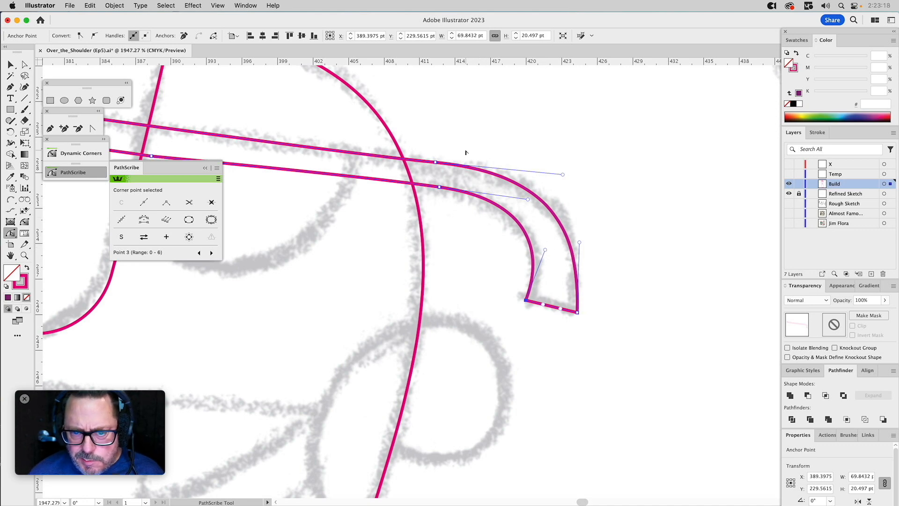
Nudge the outer tip corner of the glasses' hook inward and fine-tune its curve handle against the sketch.
key(a)
drag(456, 149, 622, 170)
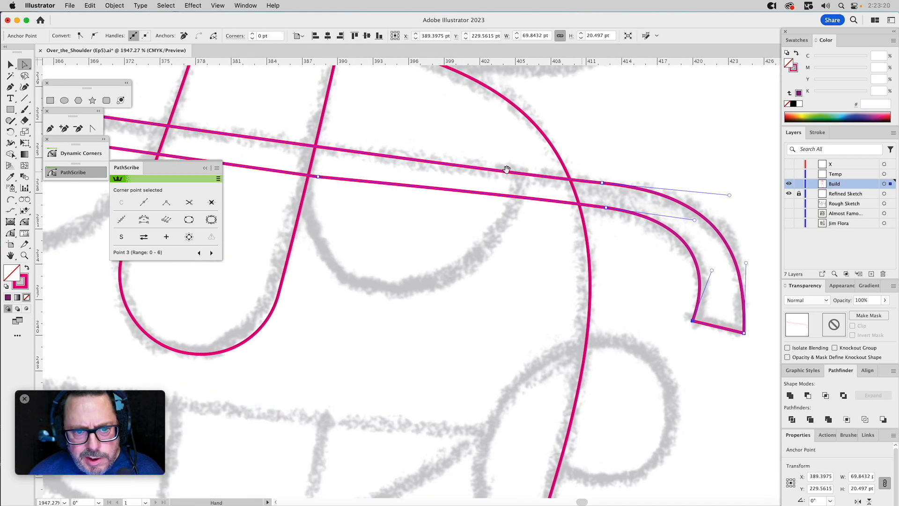
click(24, 255)
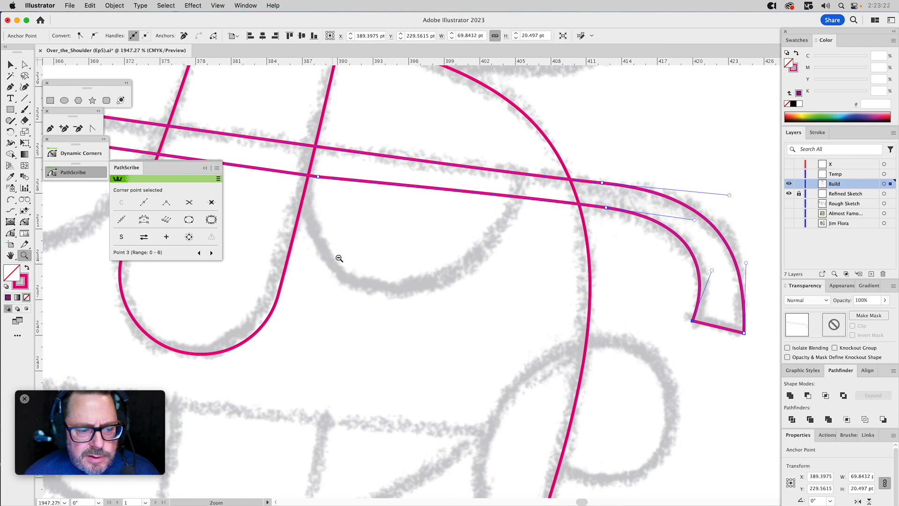
alt+click(358, 262)
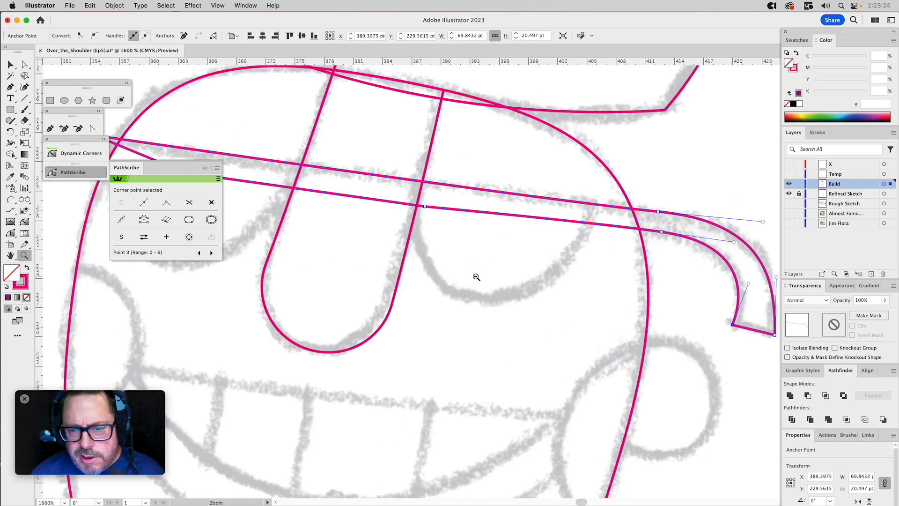
alt+click(500, 279)
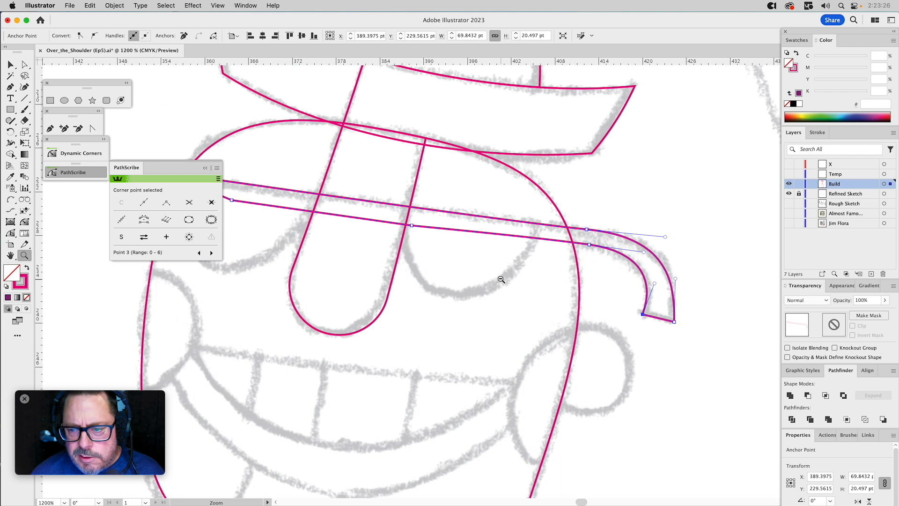
super+click(628, 293)
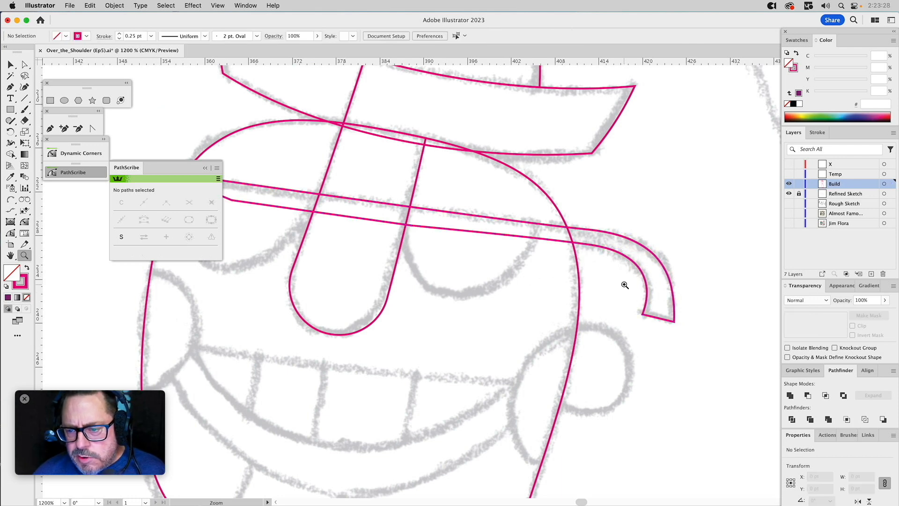
key(a)
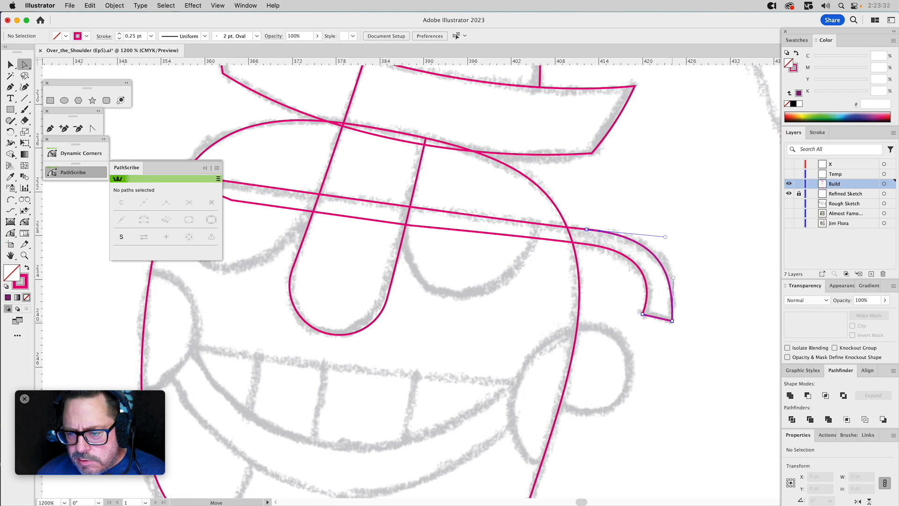
click(673, 320)
drag(674, 278, 677, 280)
key(shift+super+a)
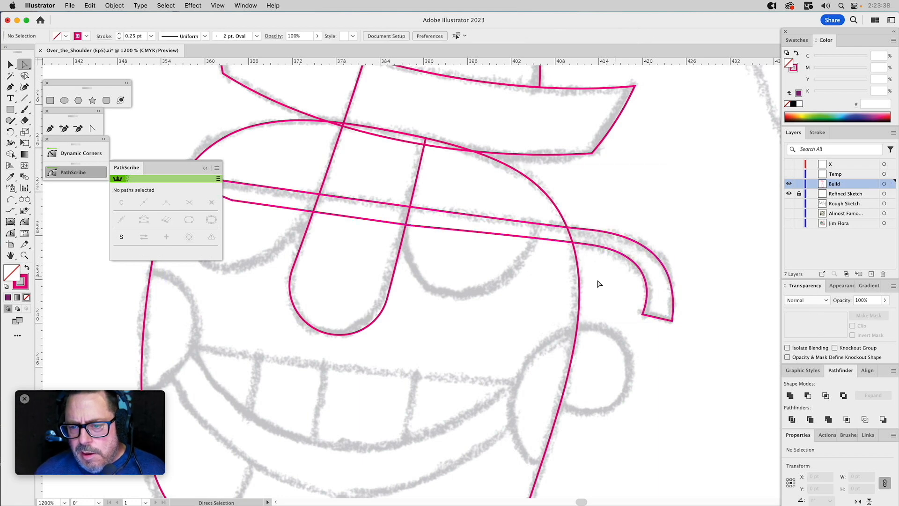
drag(588, 275, 632, 271)
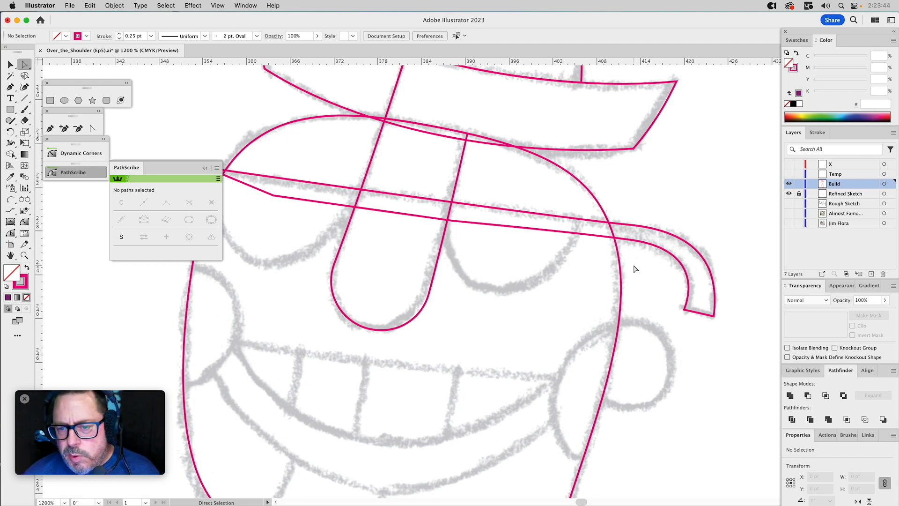
drag(393, 177, 468, 175)
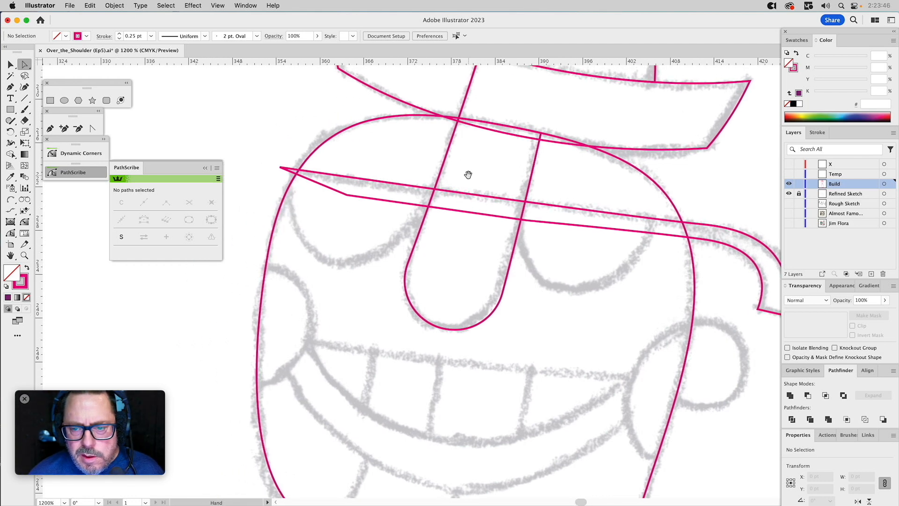
click(50, 129)
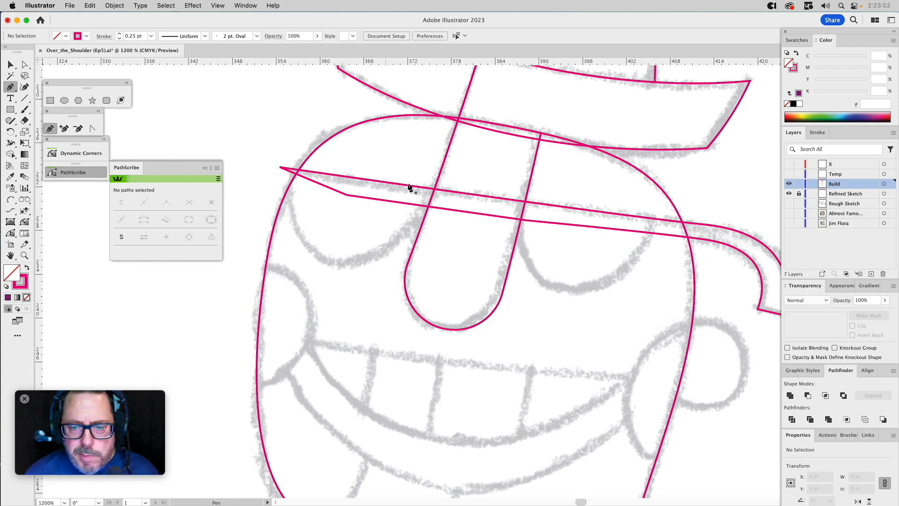
key(v)
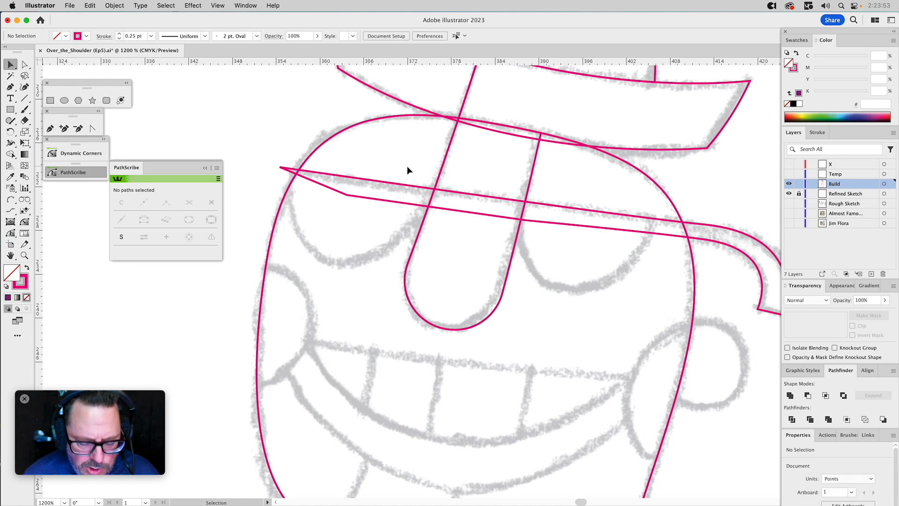
click(530, 185)
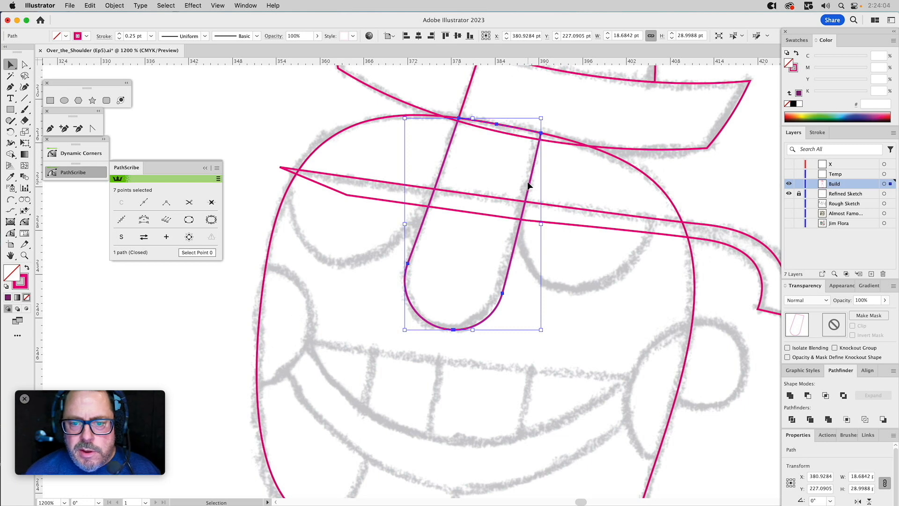
shift+click(367, 184)
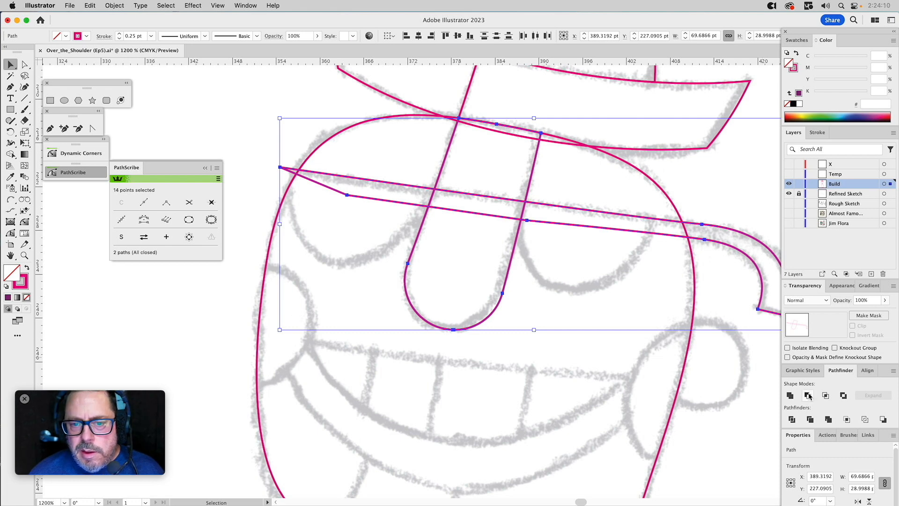
click(579, 290)
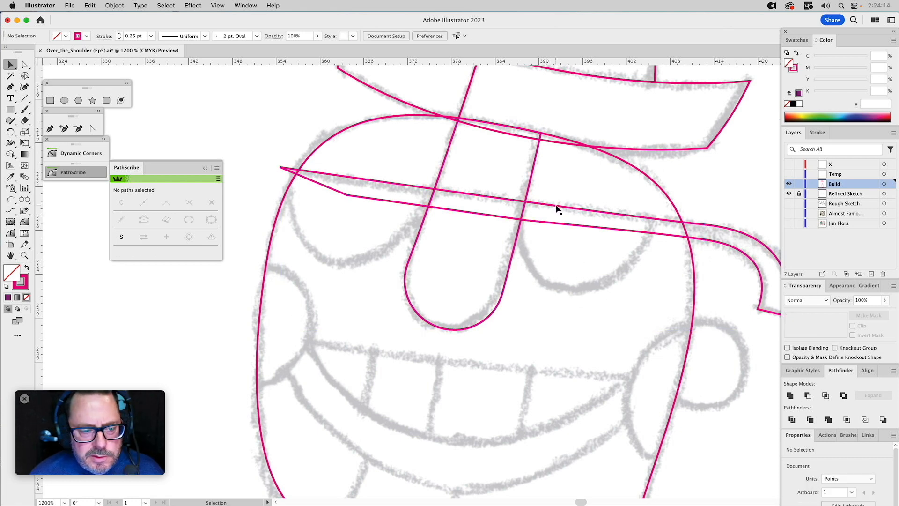
click(557, 207)
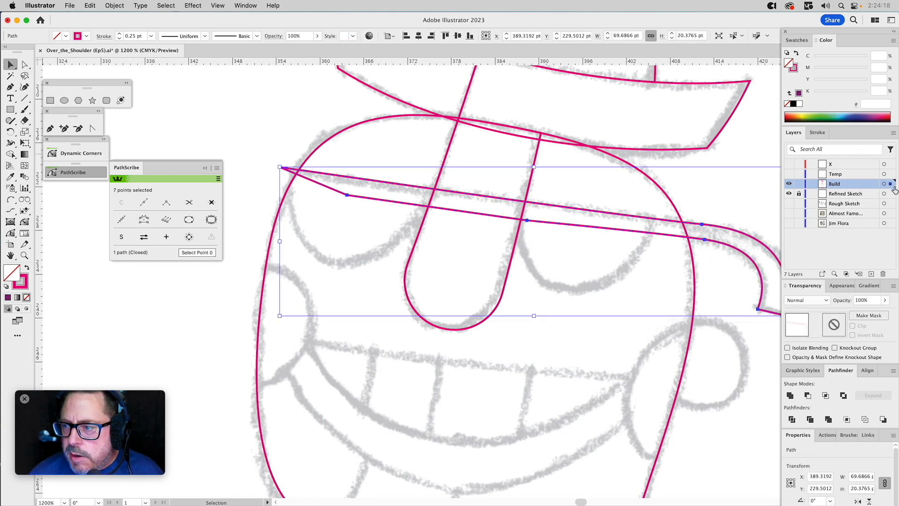
key(super+shift+a)
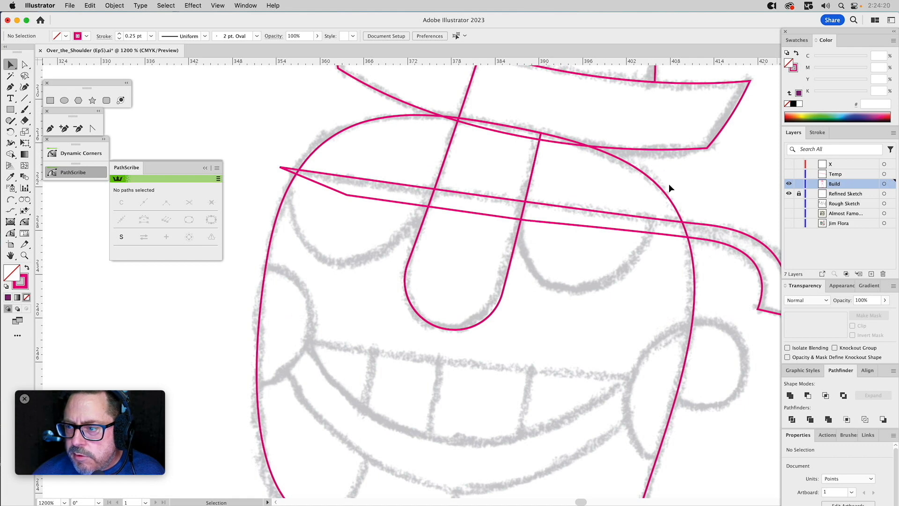
click(788, 184)
click(789, 173)
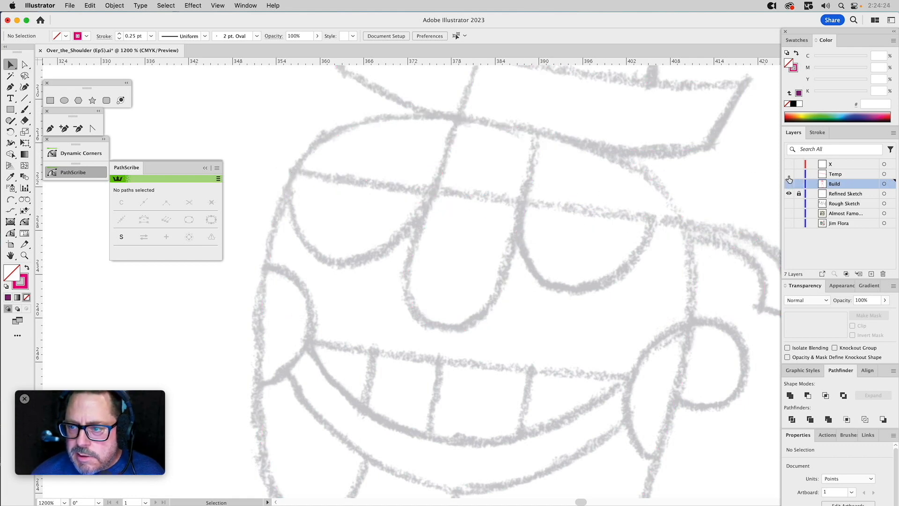
click(789, 183)
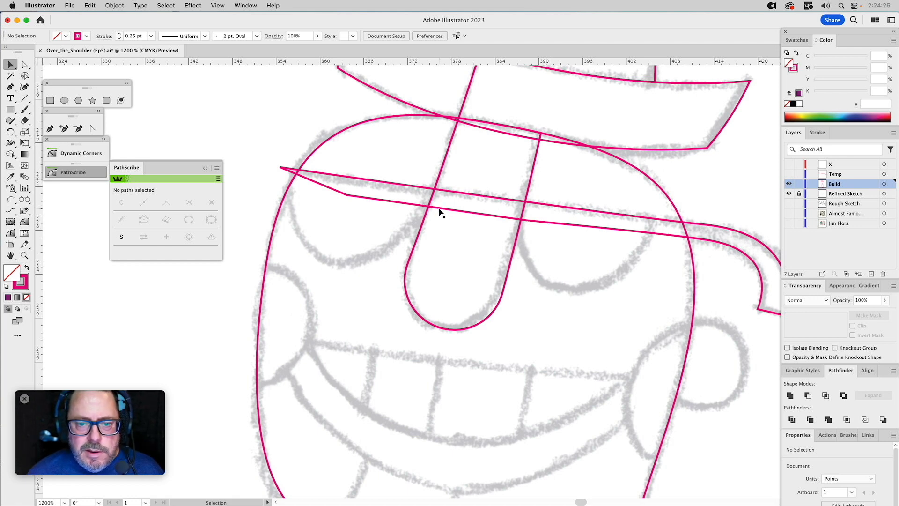
Try pulling the two anchor points on the glasses bar's lower edge down over the mouth.
key(a)
drag(347, 195, 372, 392)
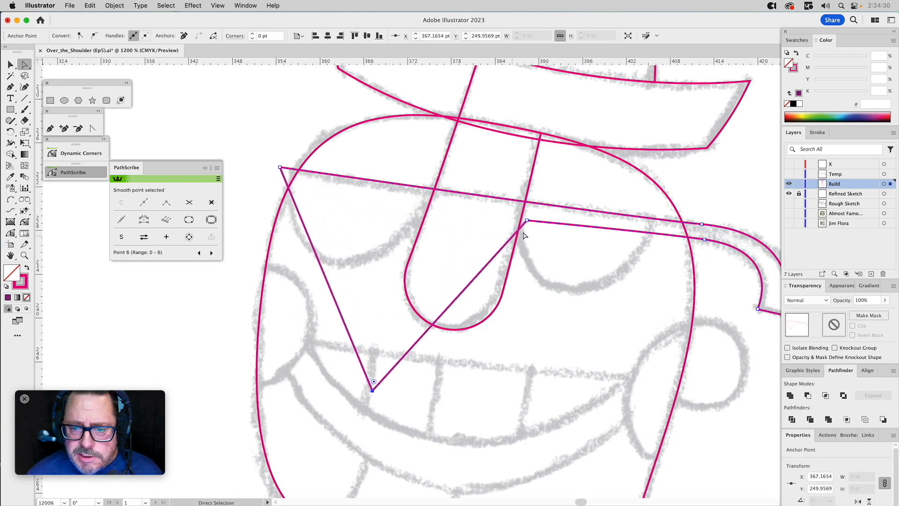
drag(527, 221, 526, 370)
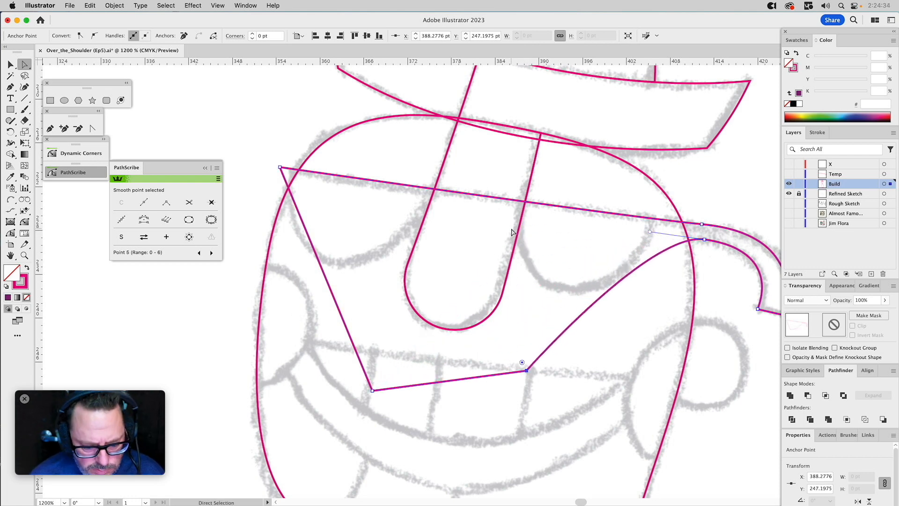
key(v)
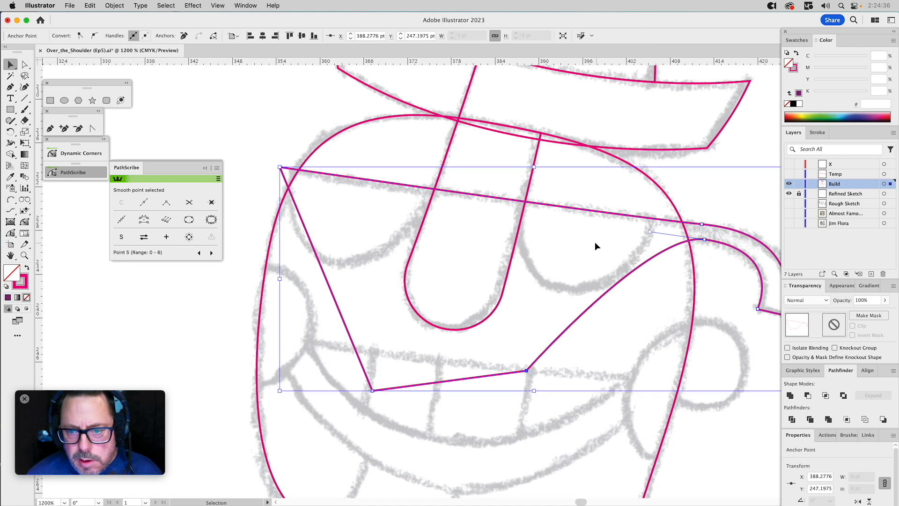
click(578, 228)
Undo the anchor point moves on the glasses bar's lower edge.
key(super+z)
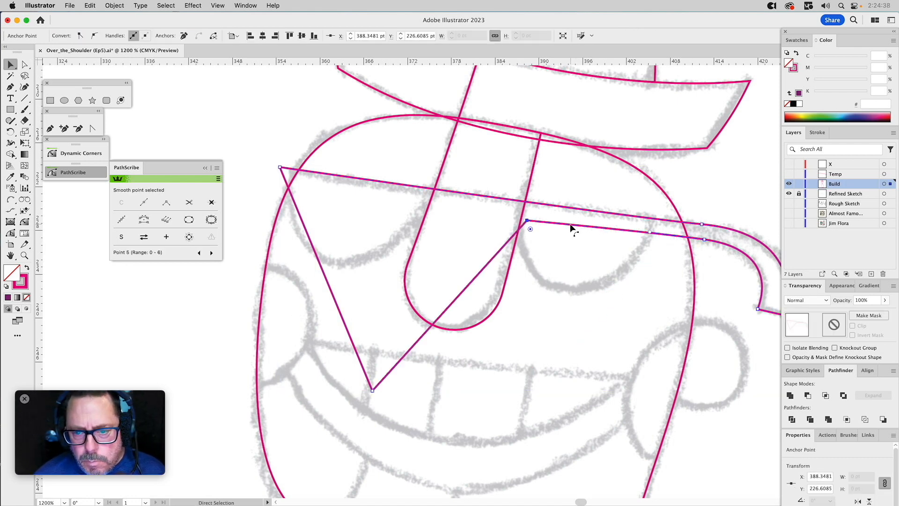
key(super+z)
key(super+z)
key(super+z)
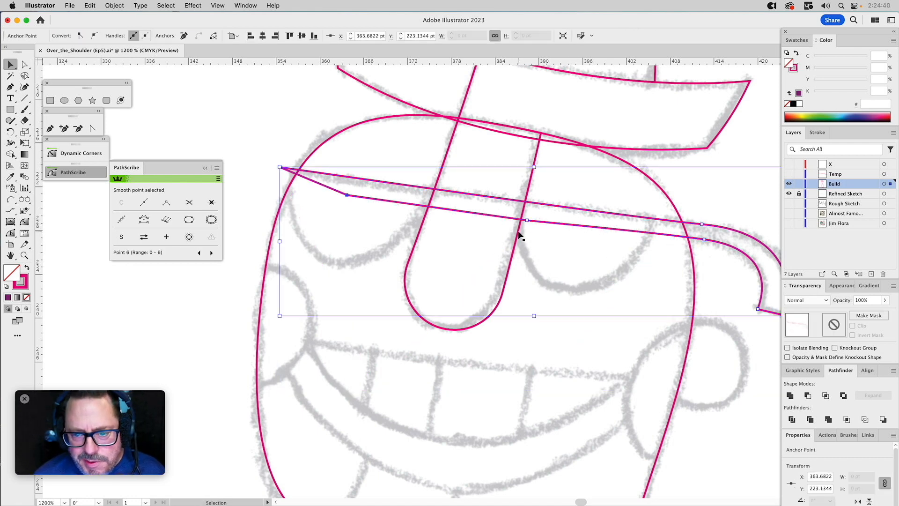
key(super+z)
key(super+z)
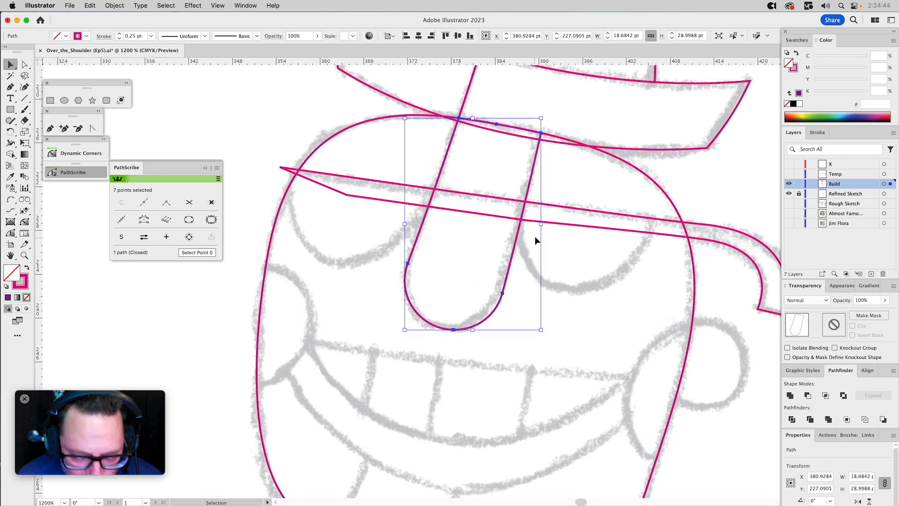
Split the glasses' top bar at the nose with Pathfinder Minus Front, keeping the original nose shape.
shift+click(414, 185)
click(808, 395)
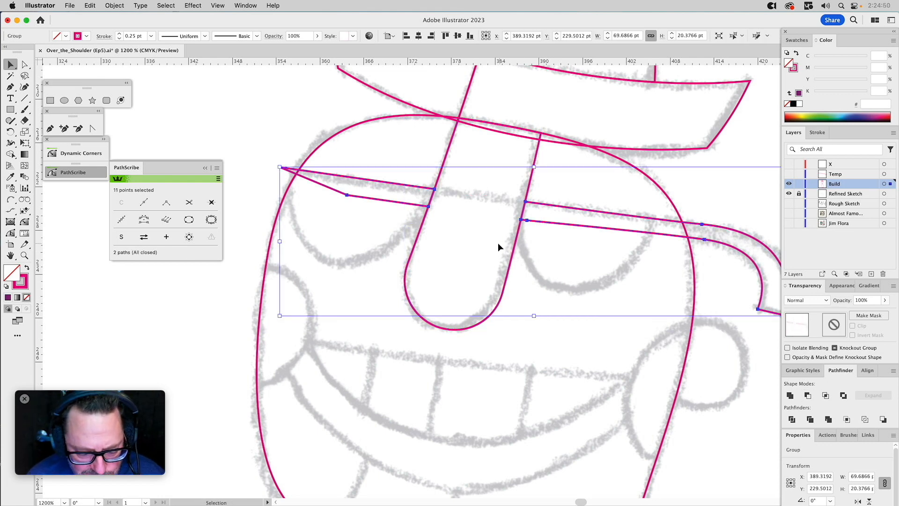
key(a)
click(453, 233)
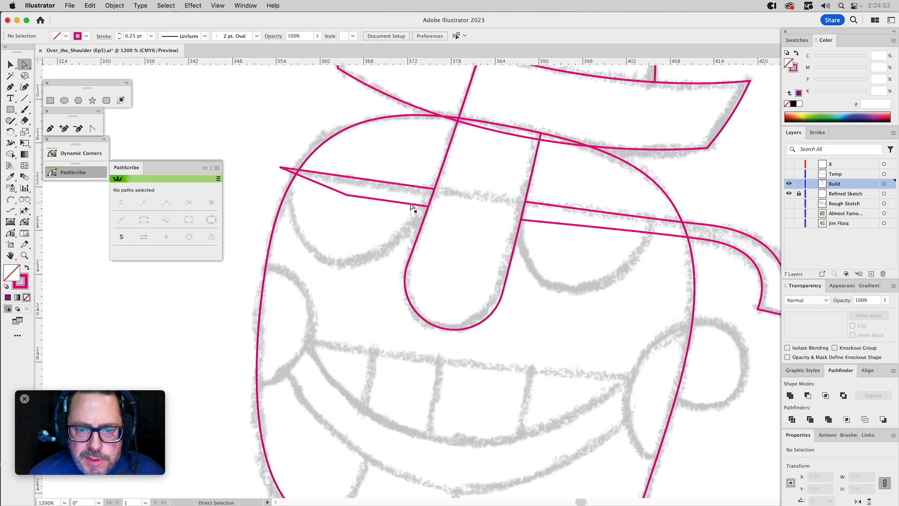
Move the lower corner of the left glasses piece away from the nose so its inner end slants.
click(428, 206)
drag(428, 206, 406, 207)
click(434, 191)
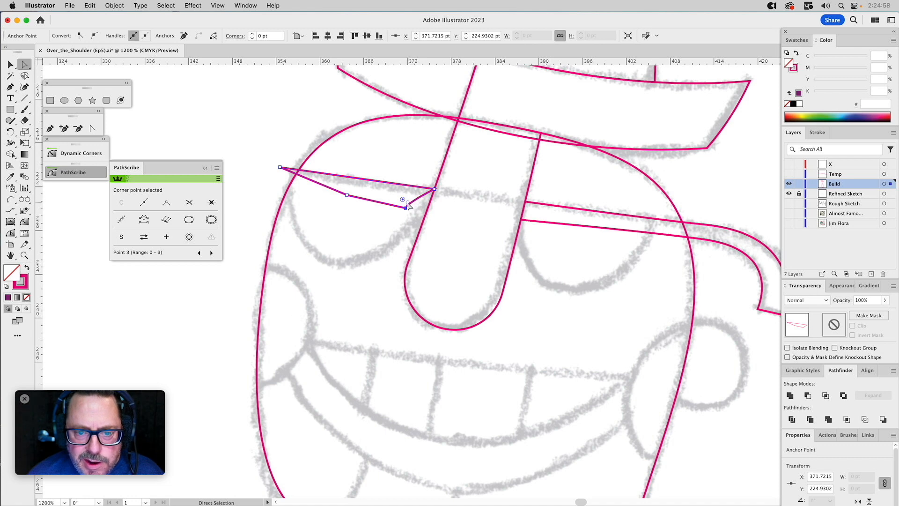
Add an anchor point to the lower edge of the right glasses piece, a short distance from the nose.
click(533, 225)
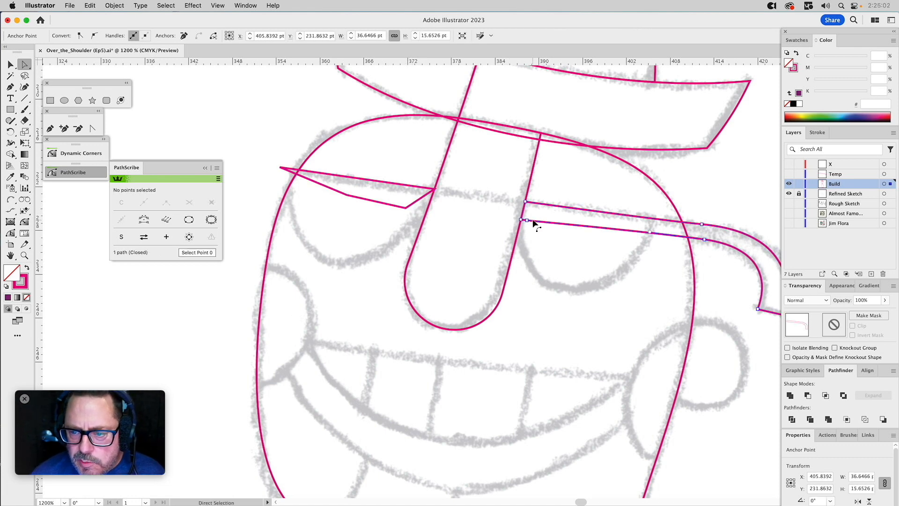
click(64, 127)
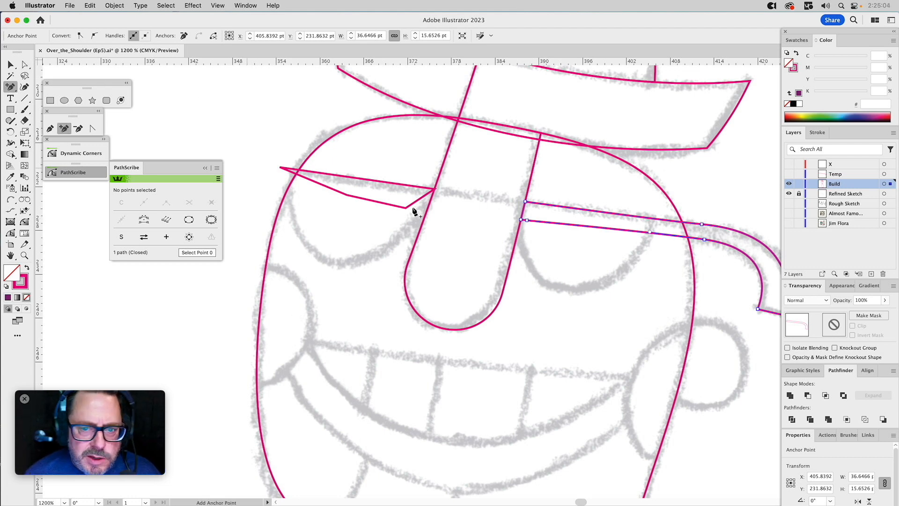
click(563, 226)
key(a)
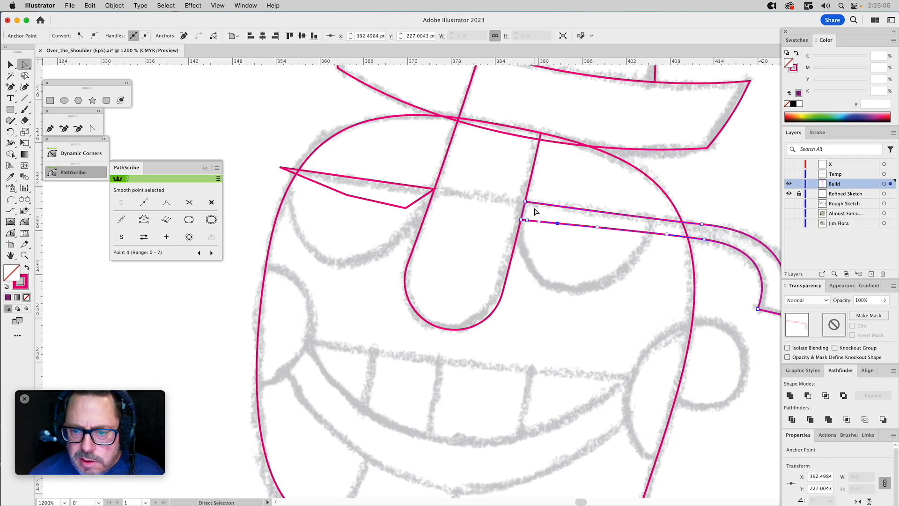
Move the lower nose-side corner of the right glasses piece inward and above the added anchor point to slant its inner end.
click(524, 203)
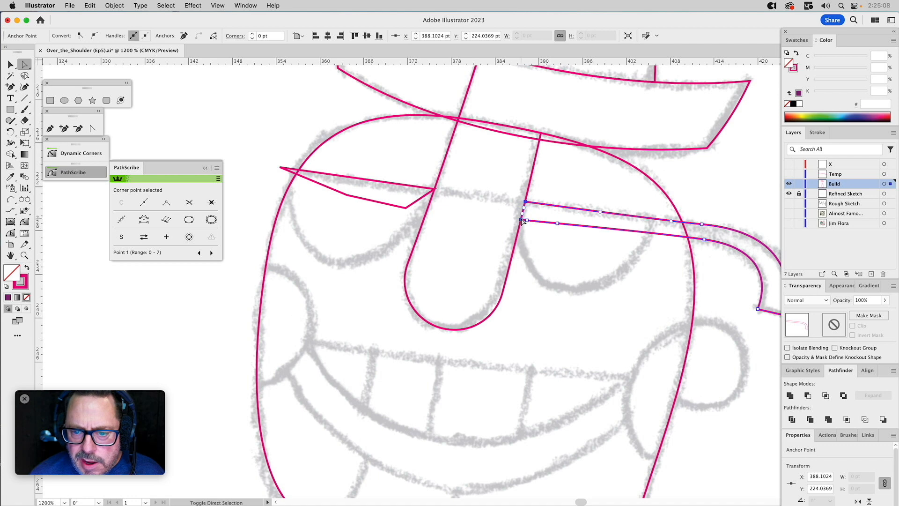
shift+click(523, 220)
shift+click(527, 221)
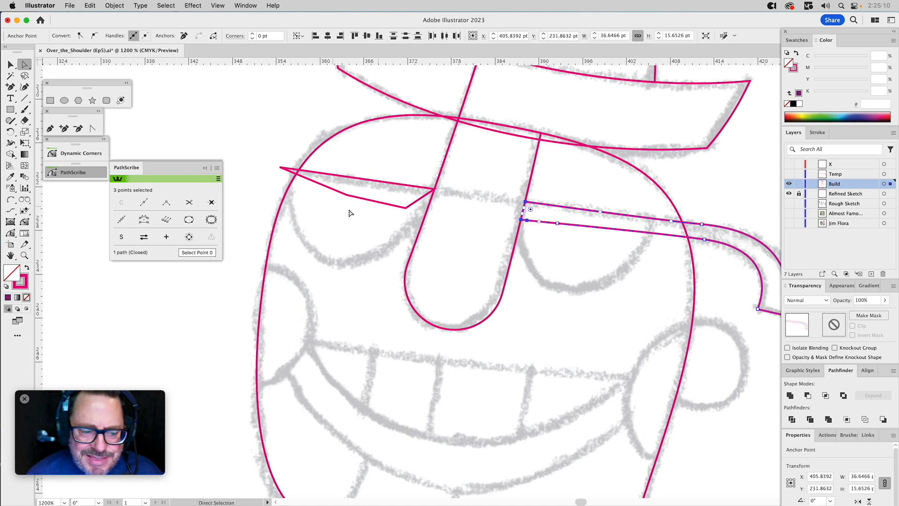
shift+click(526, 204)
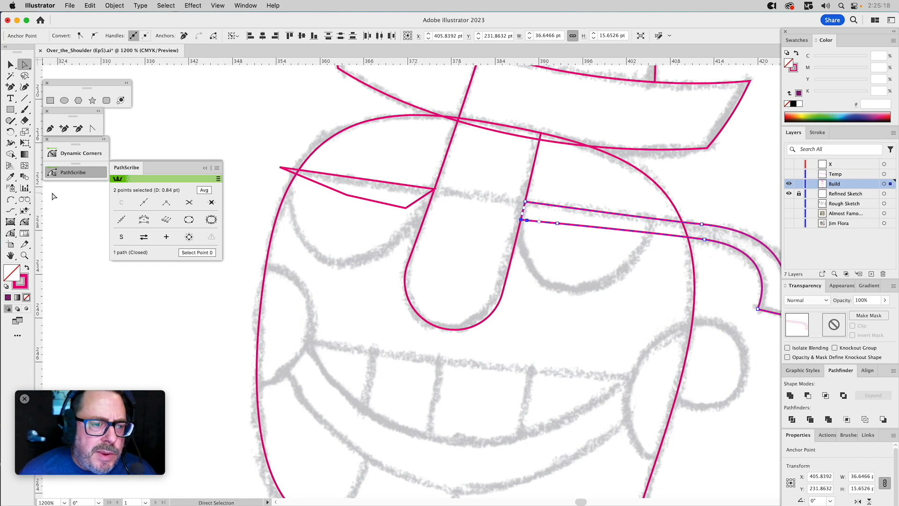
click(533, 241)
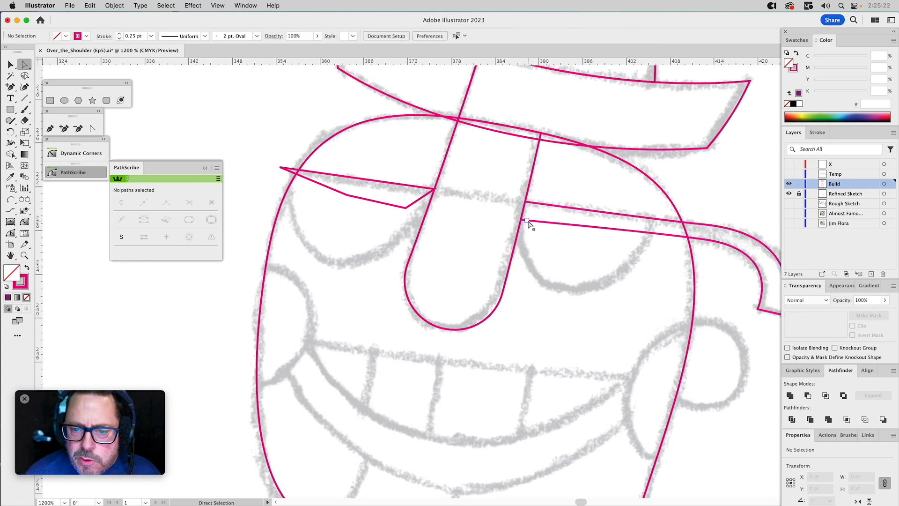
click(528, 221)
click(527, 210)
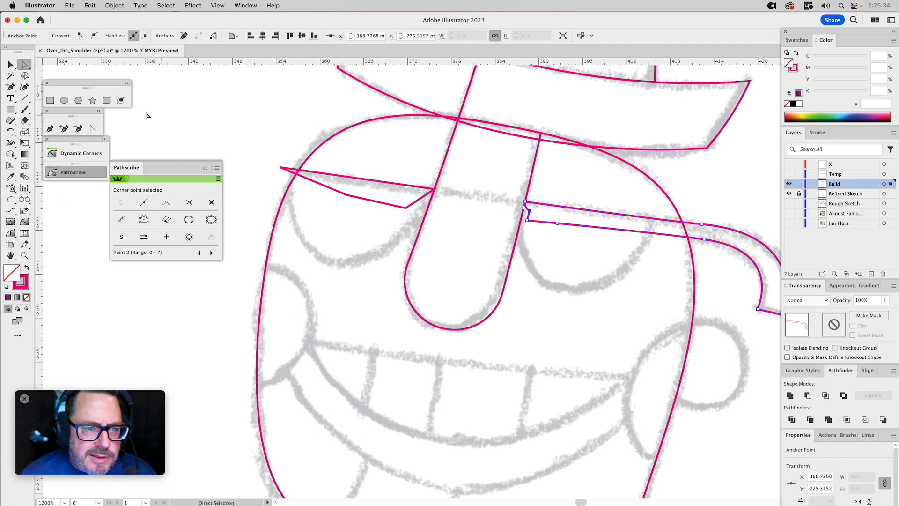
Straighten the short segment at the right glasses piece's inner end with the Anchor Point tool and deselect the path.
click(92, 128)
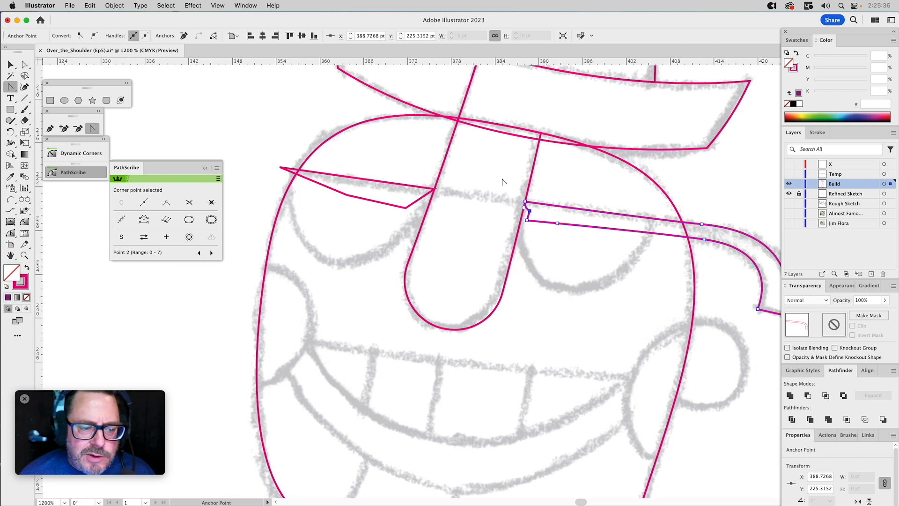
click(525, 208)
super+click(558, 192)
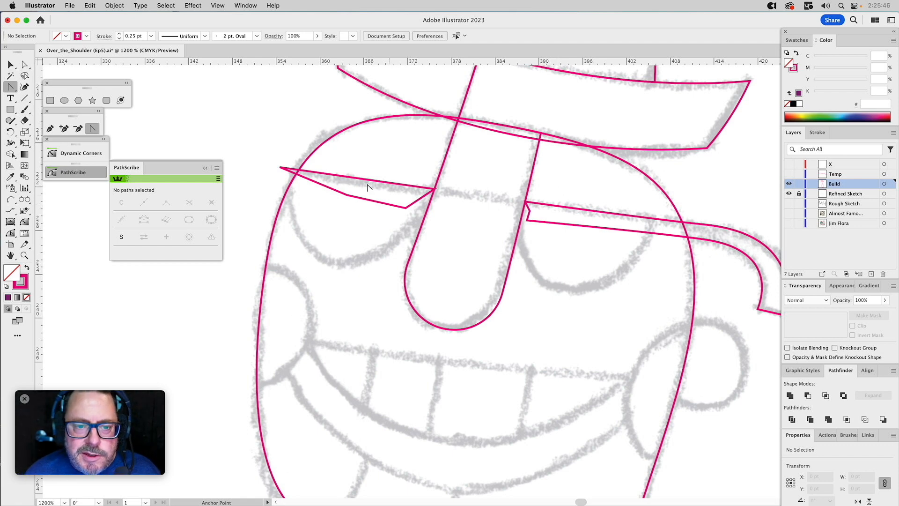
Draw the left lens as a closed Pen path from the glasses piece's outer tip around the sketched bottom curve to its nose-side tip.
click(50, 128)
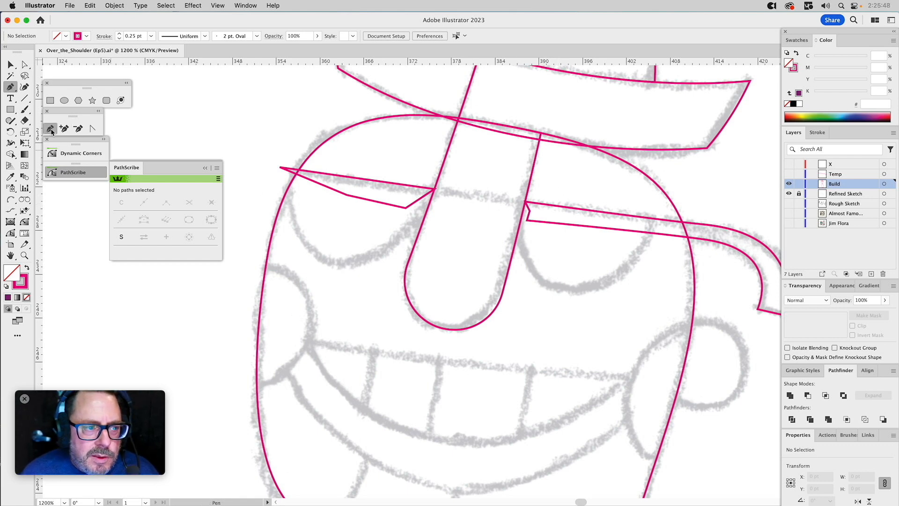
drag(359, 187, 379, 271)
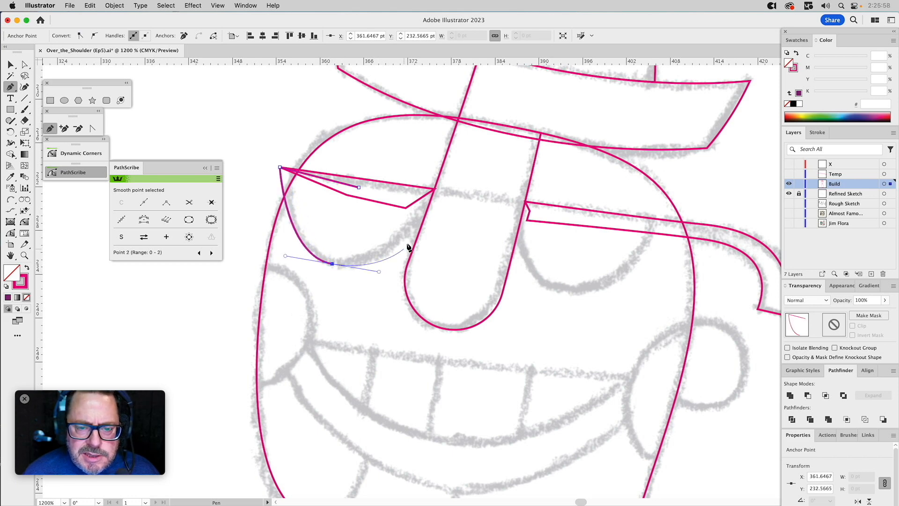
drag(435, 188, 358, 188)
key(a)
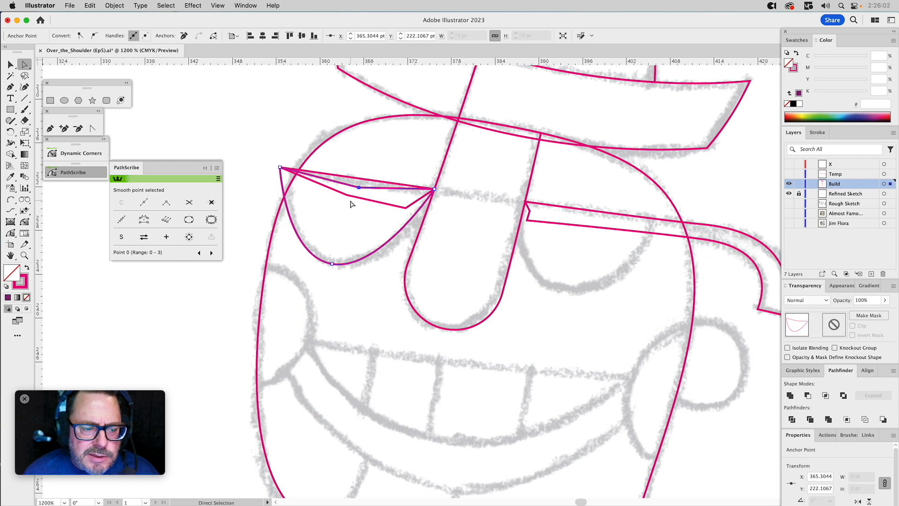
Bend both side curves of the left lens outward with the PathScribe tool to make the lens rounder.
click(13, 235)
drag(284, 192, 273, 206)
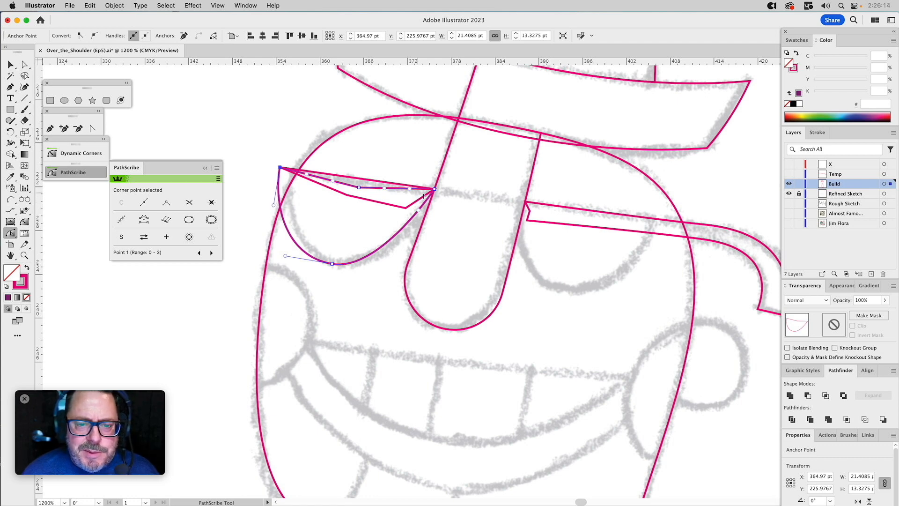
drag(420, 213, 416, 239)
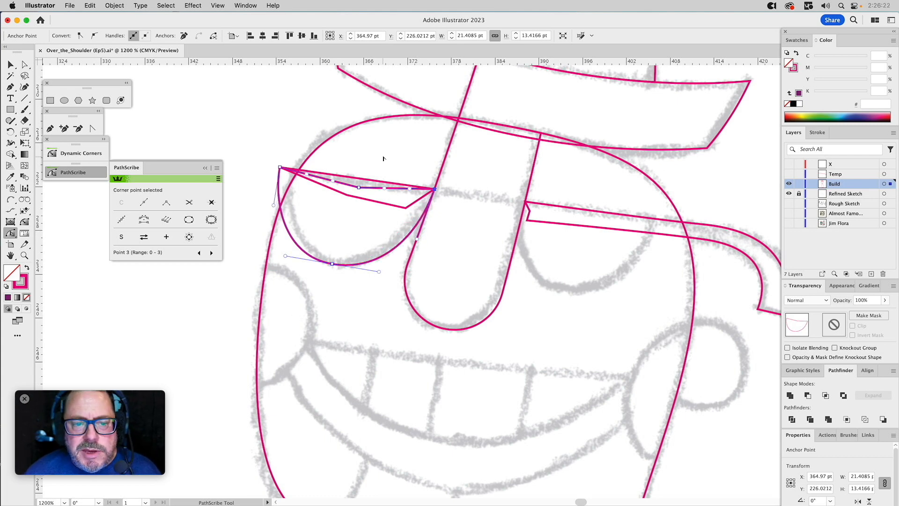
key(v)
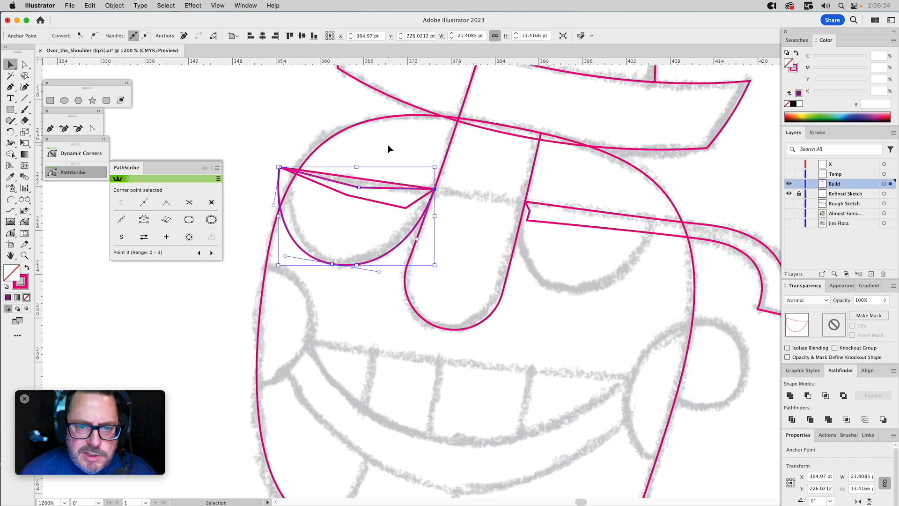
click(388, 145)
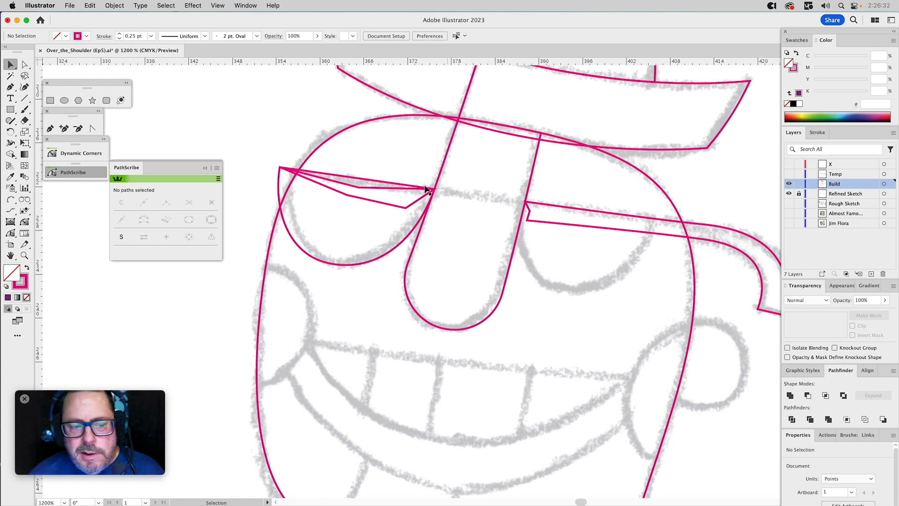
Draw the right lens as a closed Pen path around the sketched curve, overlapping the nose edge and the glasses piece above.
click(50, 129)
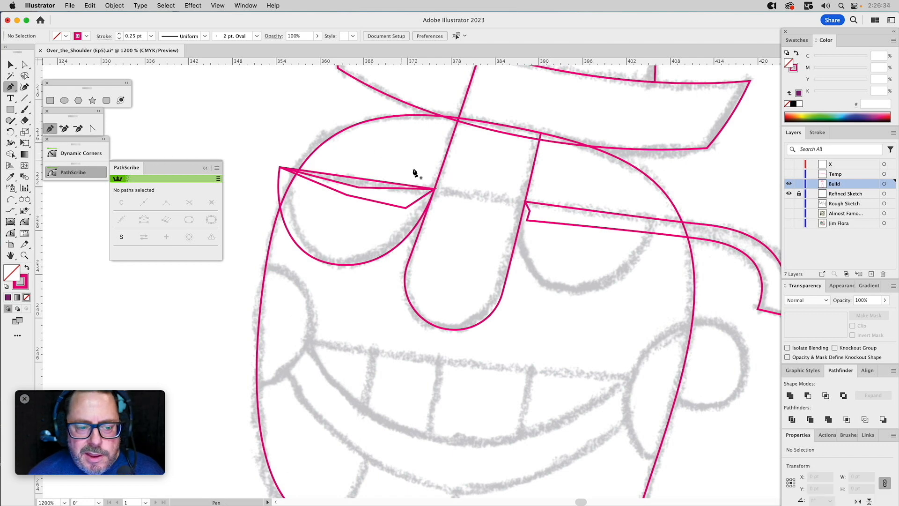
click(655, 215)
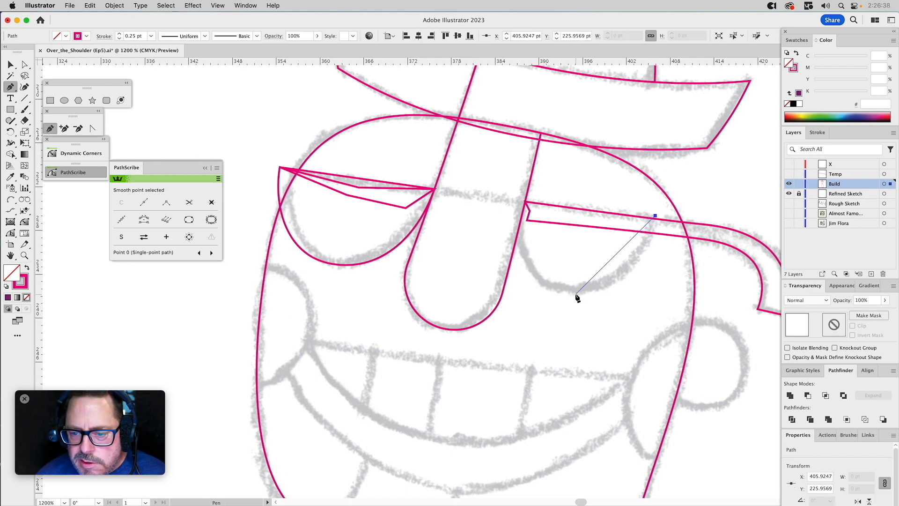
drag(576, 292, 514, 288)
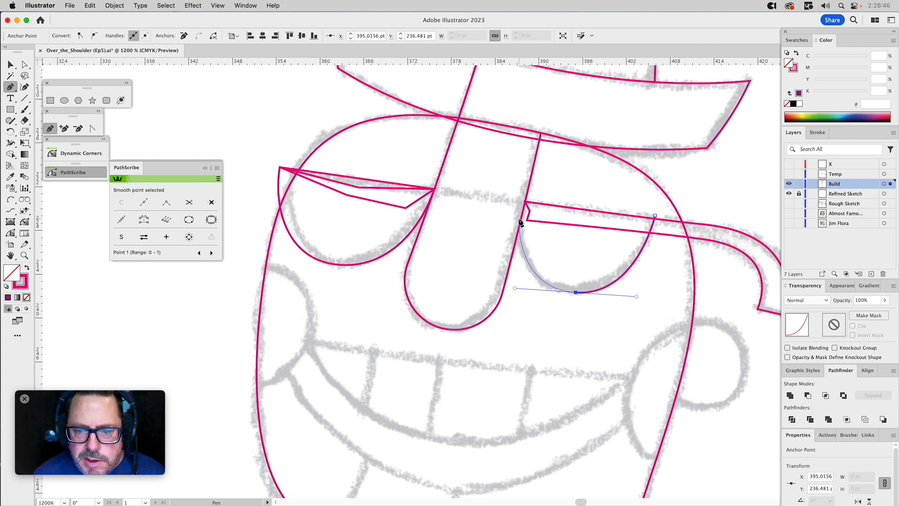
drag(519, 219, 526, 203)
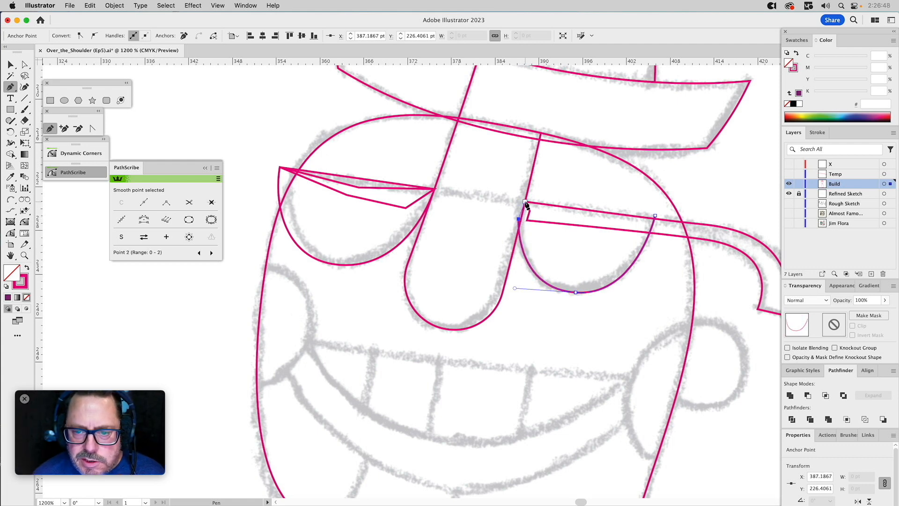
drag(525, 202, 542, 196)
click(655, 217)
key(a)
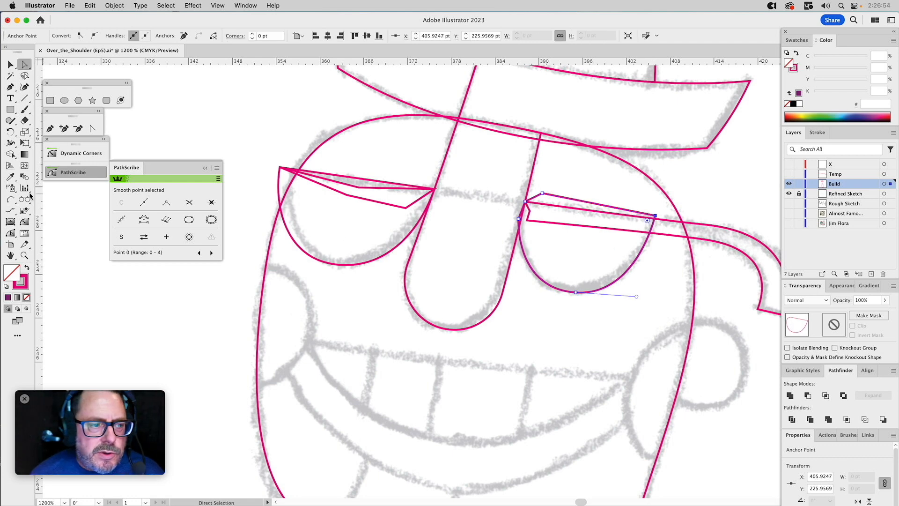
Bend the outer side of the right lens outward with the PathScribe tool and shorten the bottom point's outer handle.
click(11, 233)
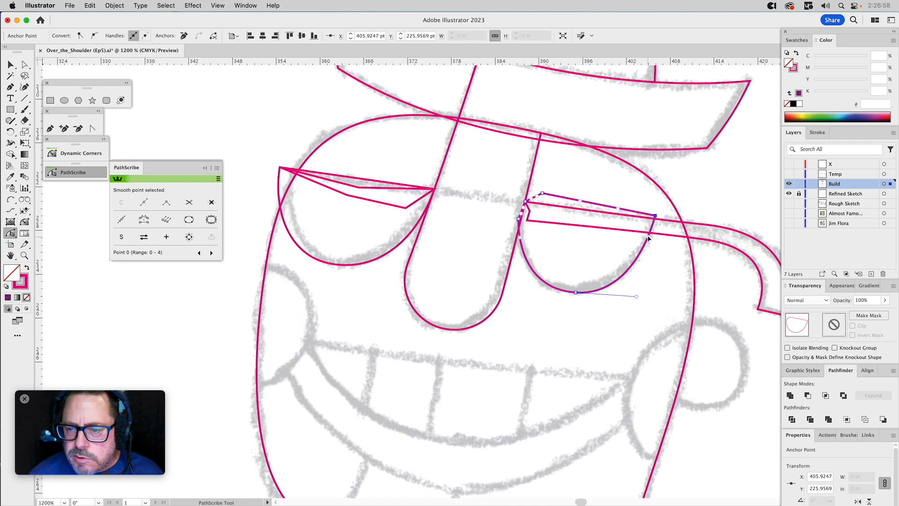
drag(649, 239, 650, 254)
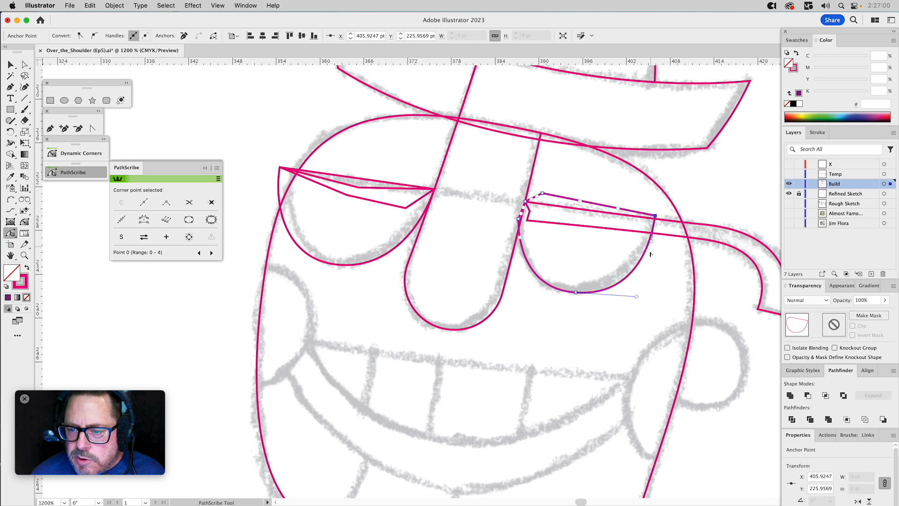
key(super)
drag(636, 296, 630, 296)
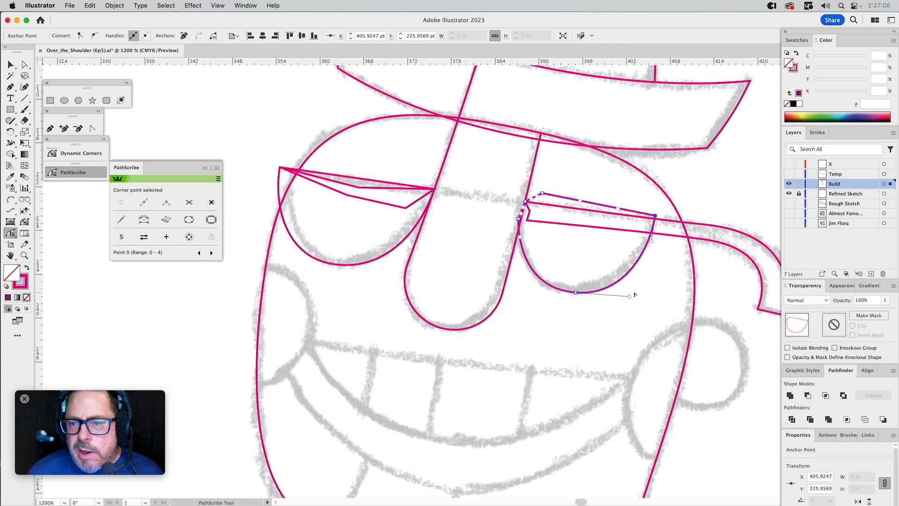
key(a)
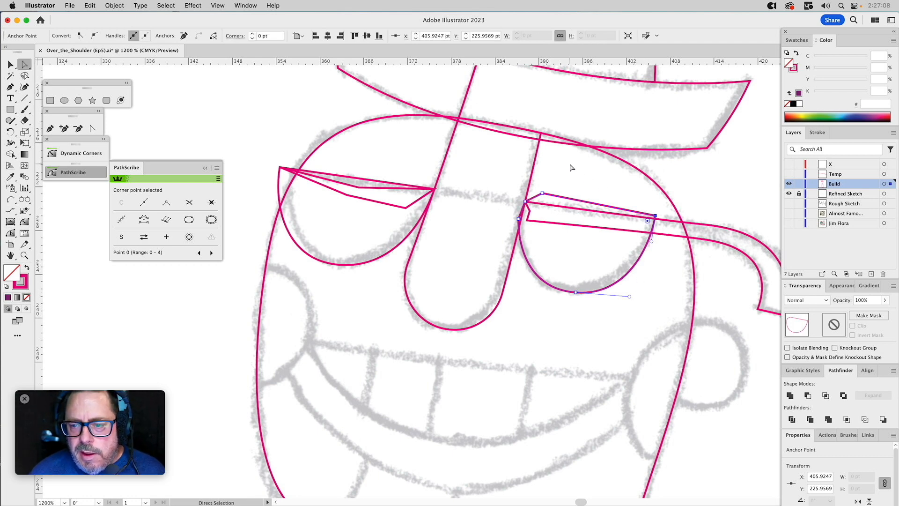
key(v)
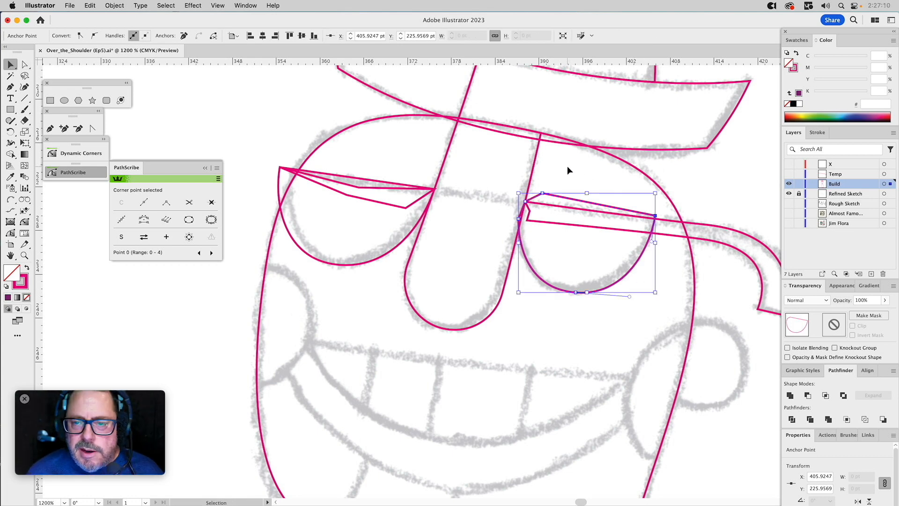
click(567, 167)
Duplicate the right glasses piece in place and pull the copy's lower anchor points upward so it covers the right lens's top.
click(567, 226)
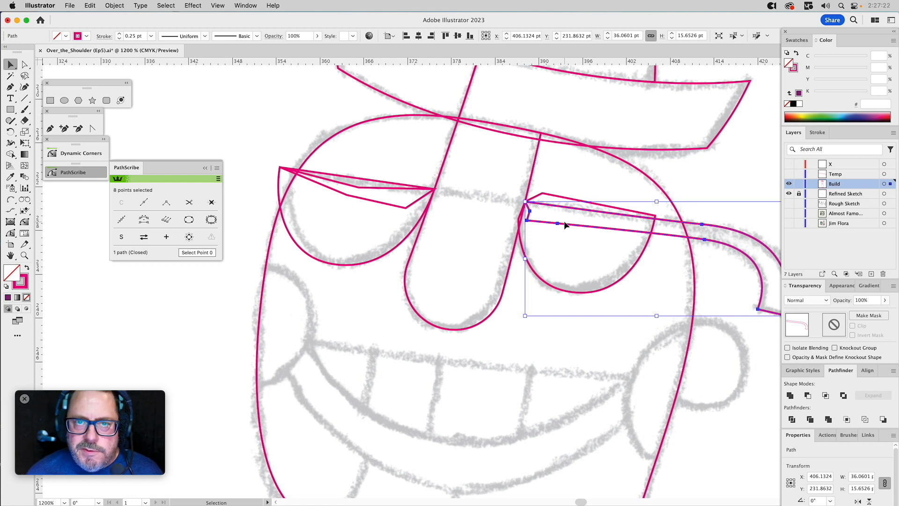
key(a)
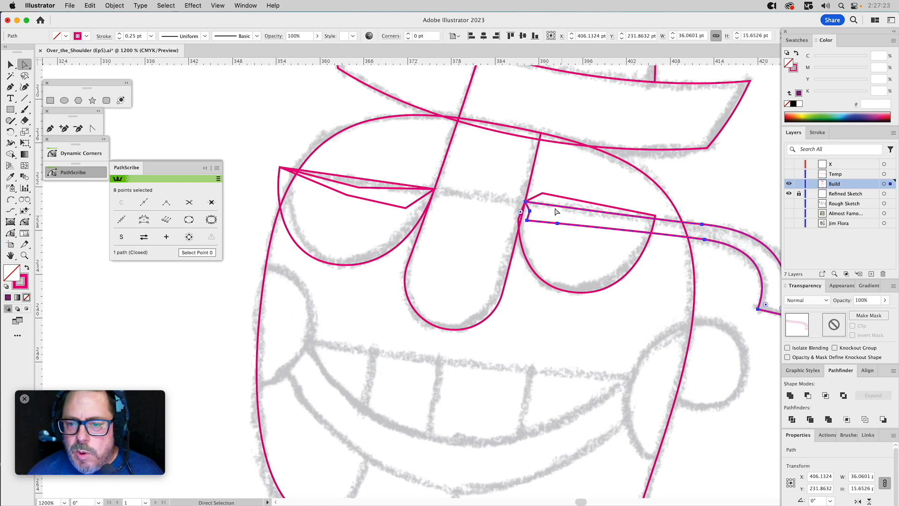
click(534, 229)
drag(527, 221, 516, 168)
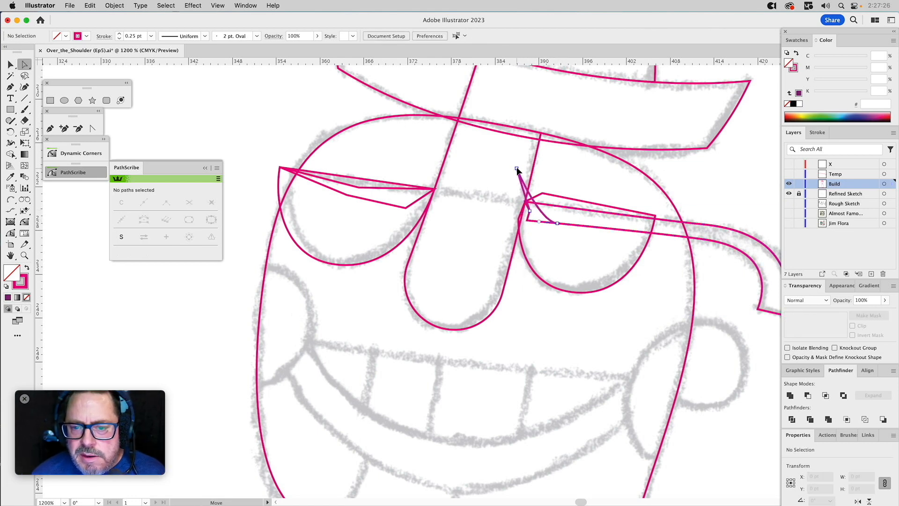
drag(532, 214, 508, 183)
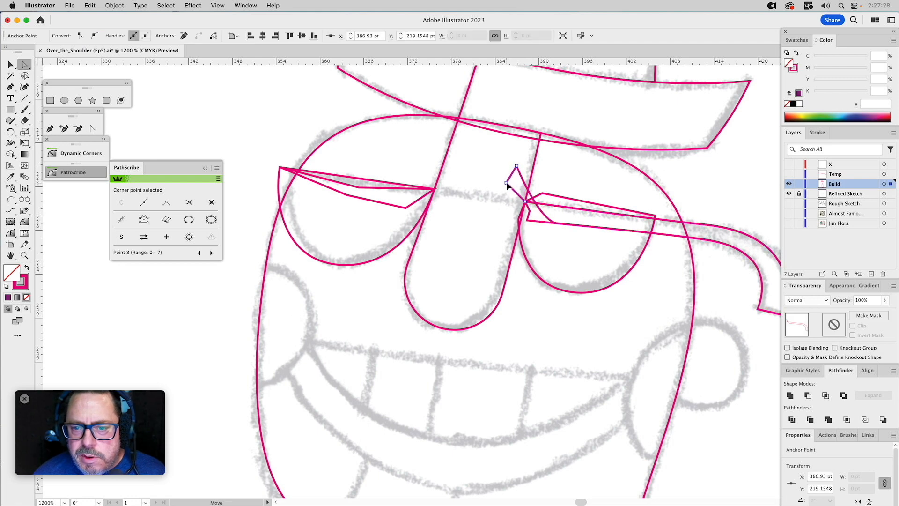
drag(557, 227, 577, 160)
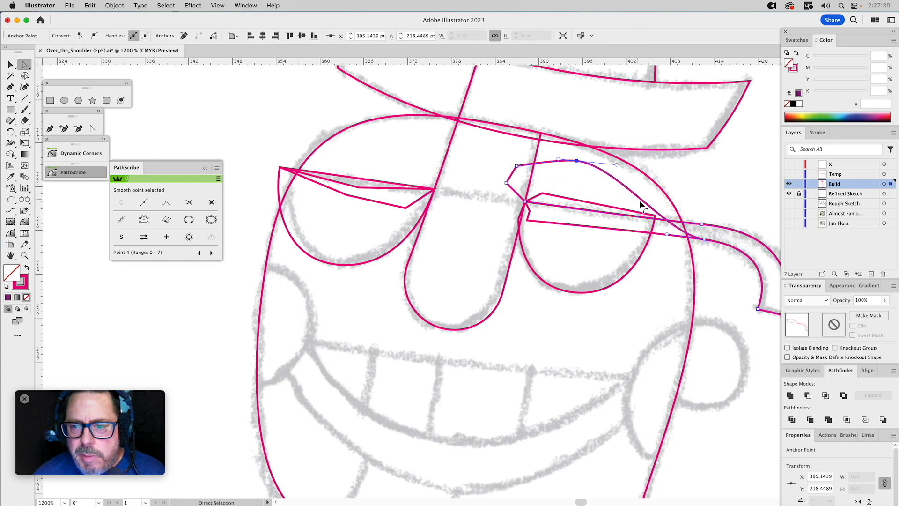
drag(707, 241, 719, 198)
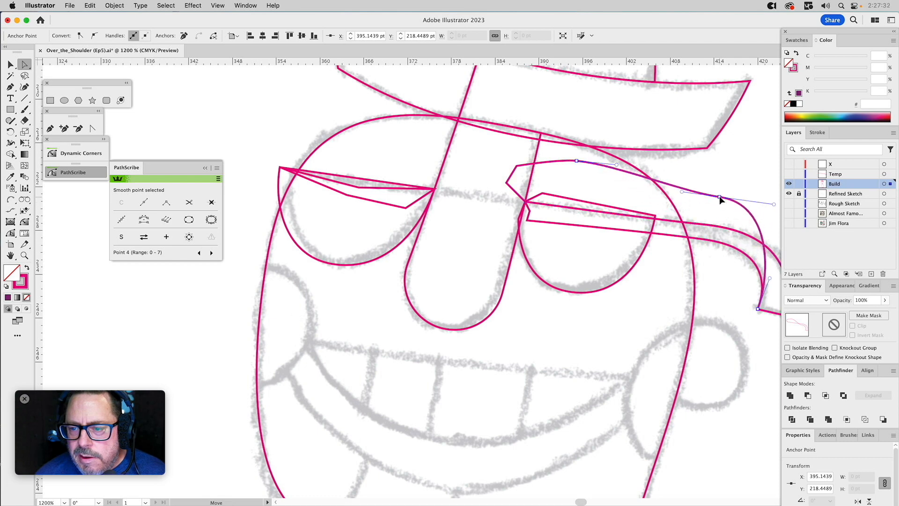
Subtract the reshaped glasses copy from the right lens so the lens's top follows the glasses piece's upper edge.
key(v)
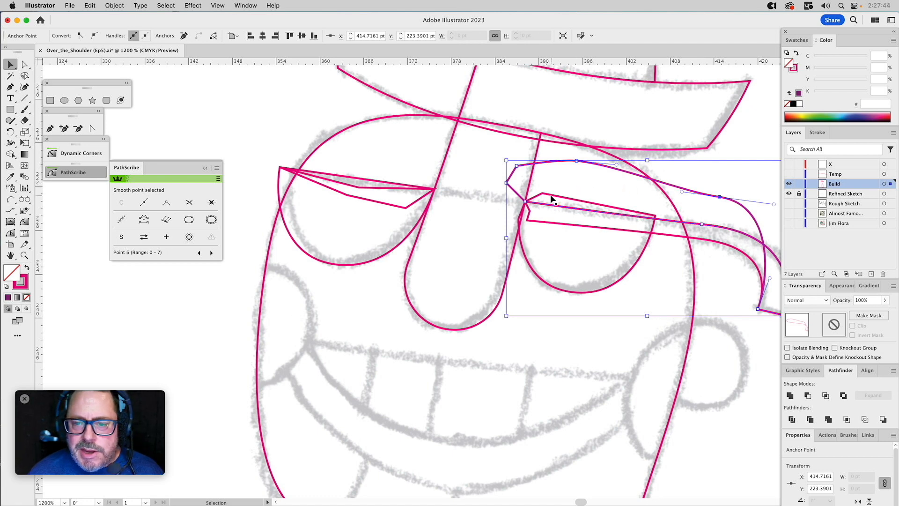
click(552, 177)
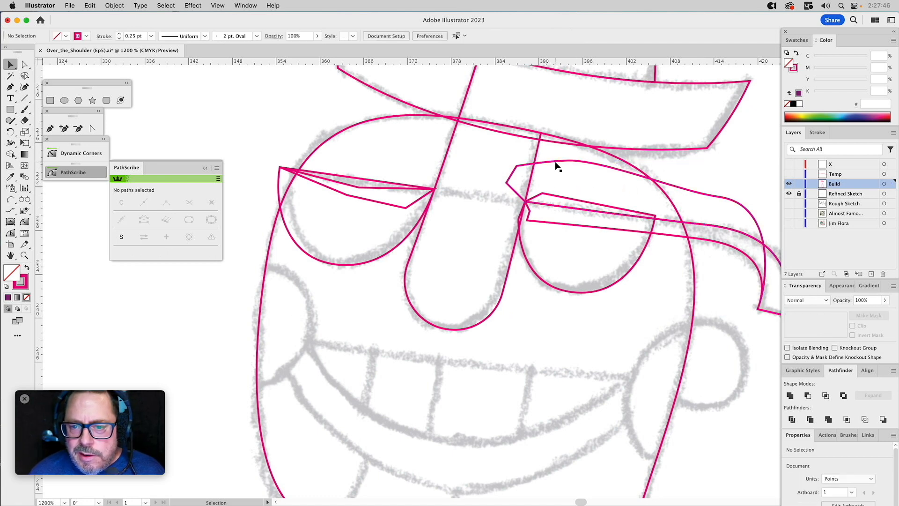
click(558, 166)
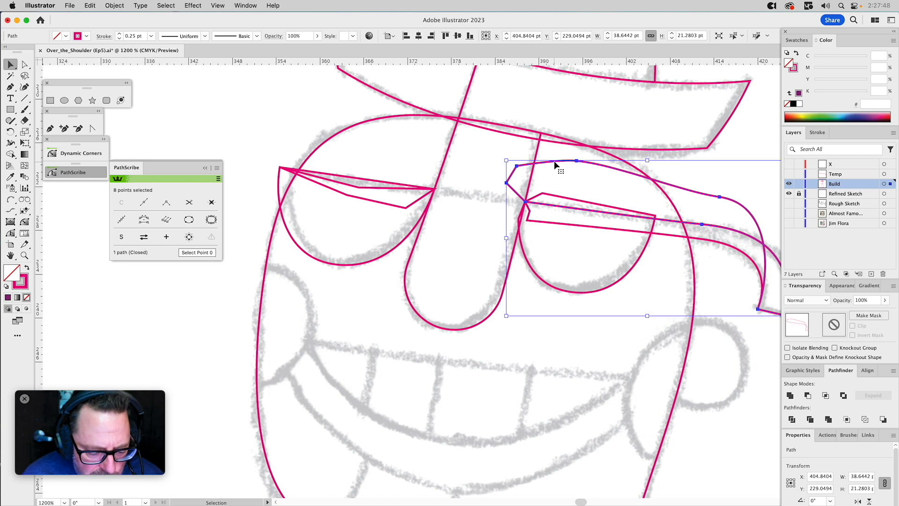
shift+click(552, 199)
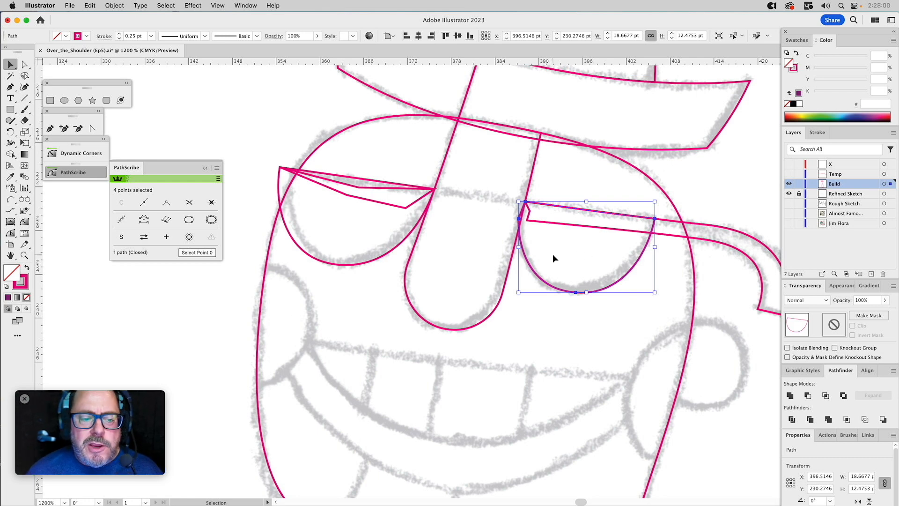
Subtract a copy of the nose shape from the right lens so the lens's inner side follows the nose edge.
click(512, 259)
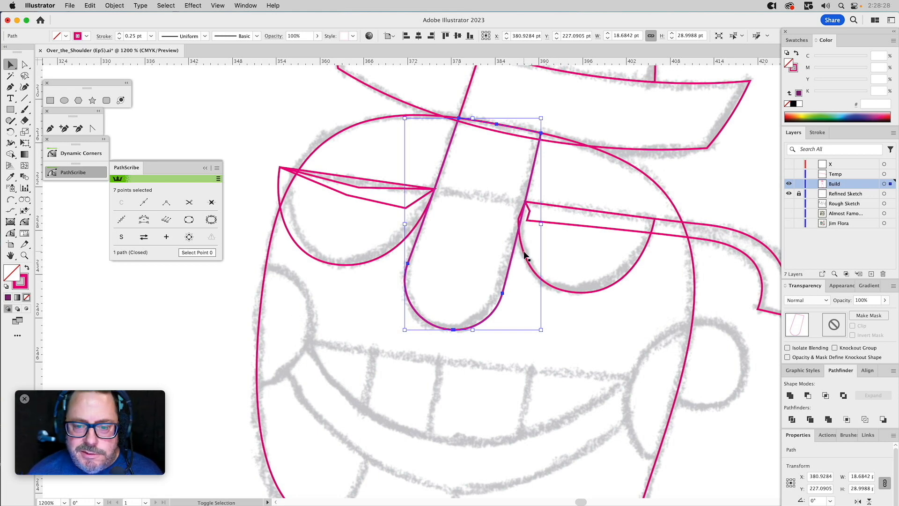
shift+click(524, 255)
click(807, 395)
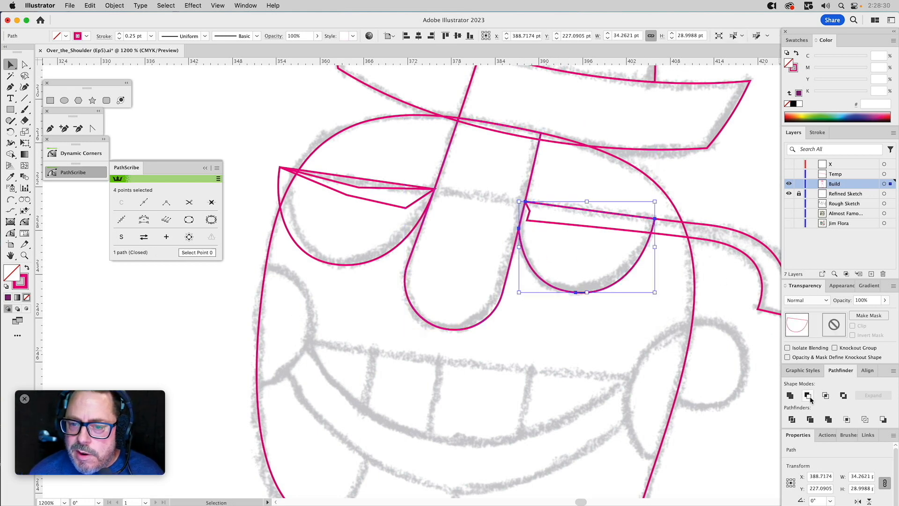
click(570, 179)
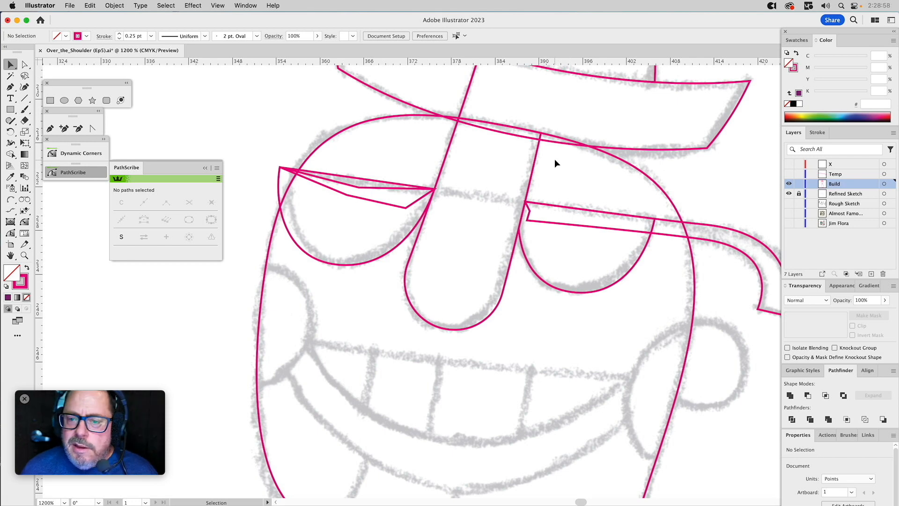
Unite the left lens with the thin glasses piece along its top into one closed shape.
click(363, 219)
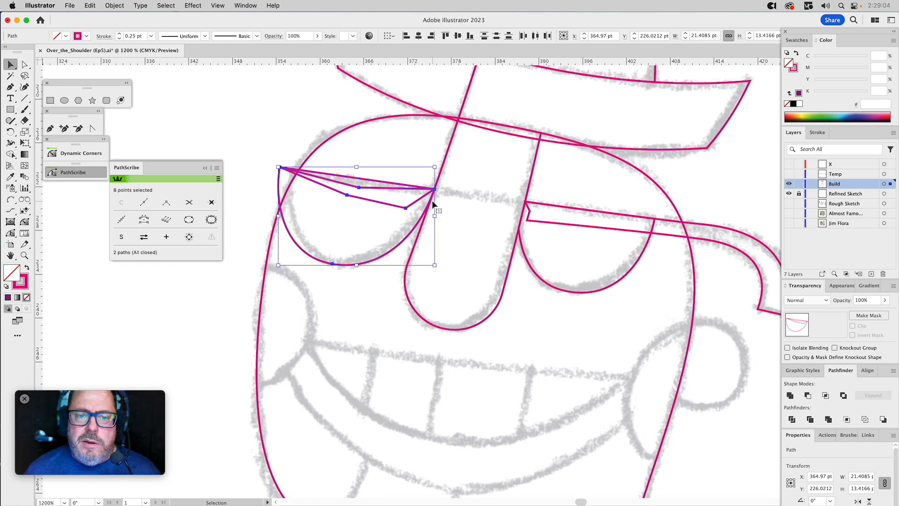
click(790, 396)
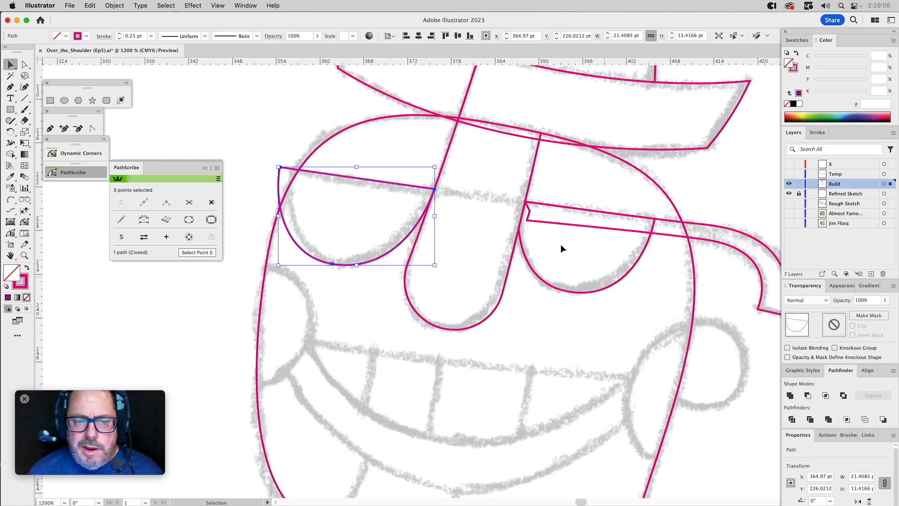
click(396, 146)
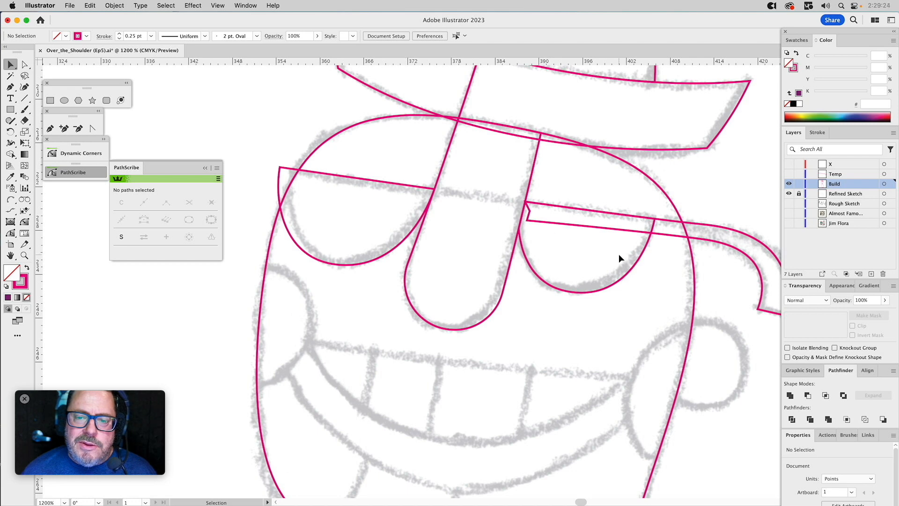
Draw a closed five-point Pen path around the right glasses piece's inner part, slanting across it through the right lens's outer top corner.
click(640, 255)
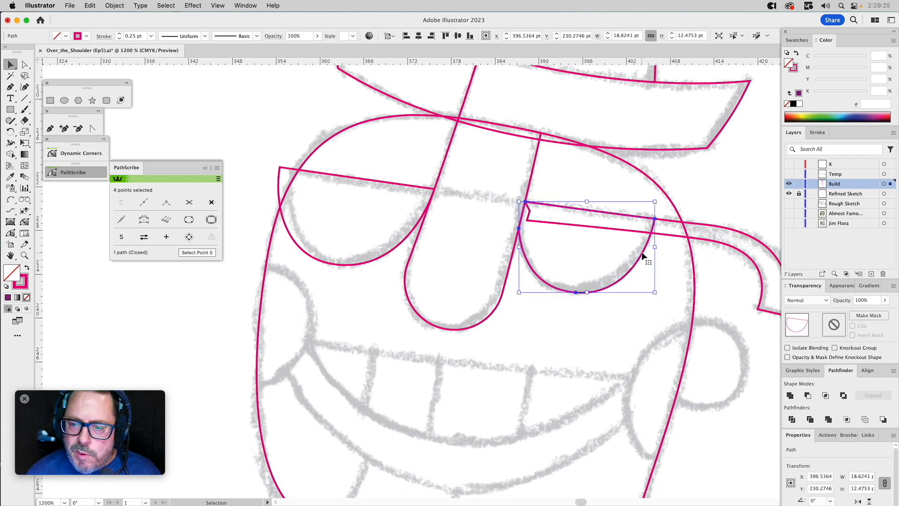
click(602, 186)
click(50, 128)
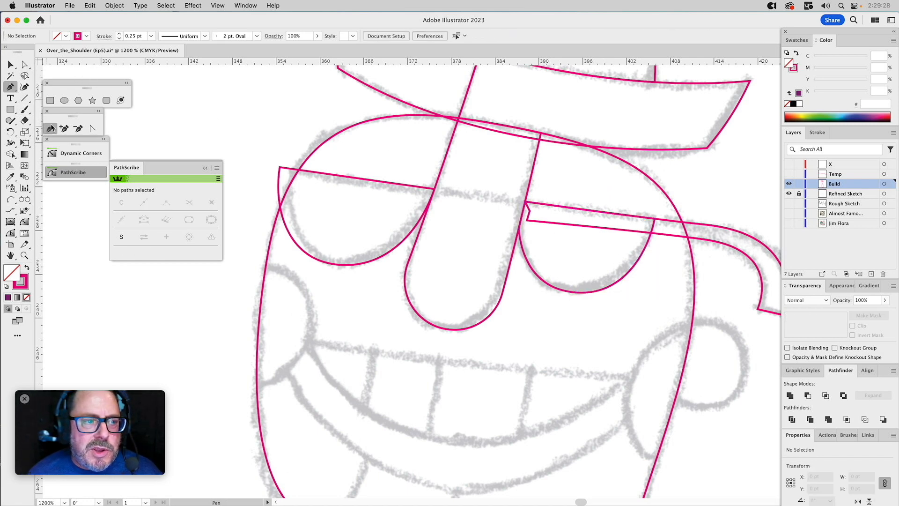
drag(702, 200, 656, 224)
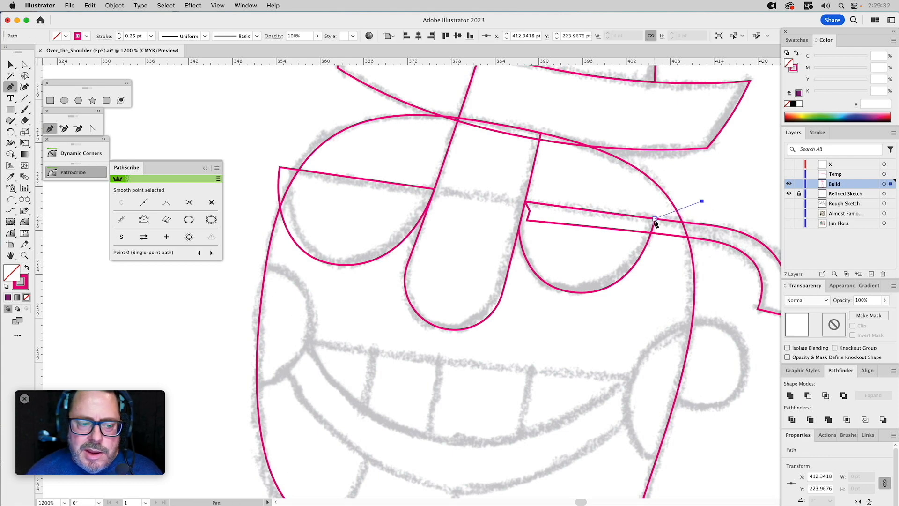
click(655, 220)
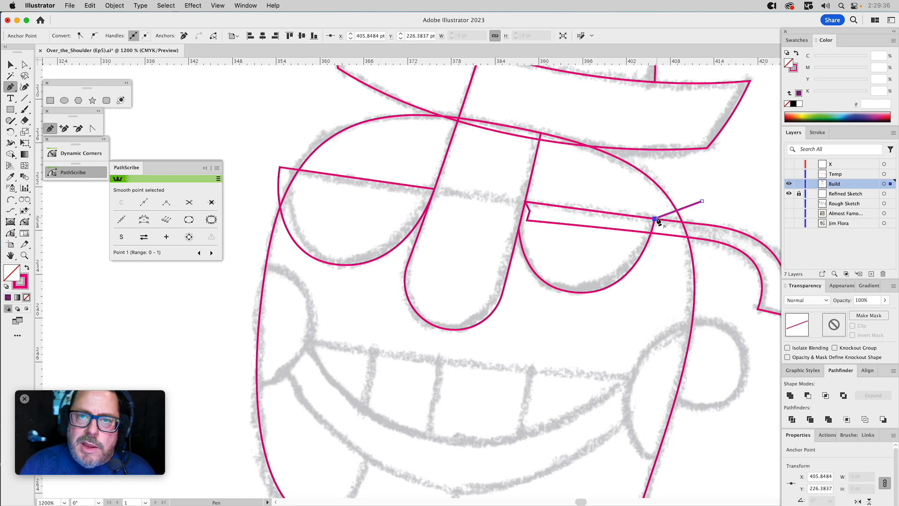
drag(614, 243, 523, 234)
click(509, 229)
click(523, 180)
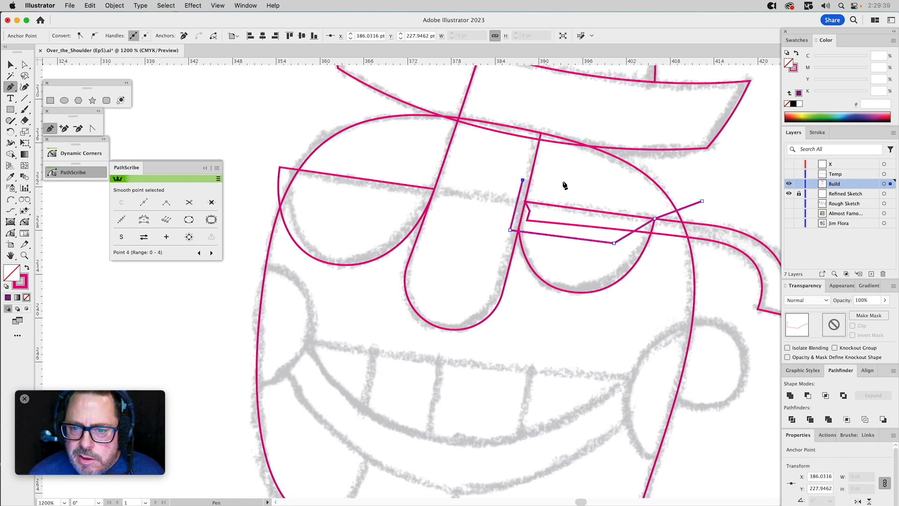
click(702, 201)
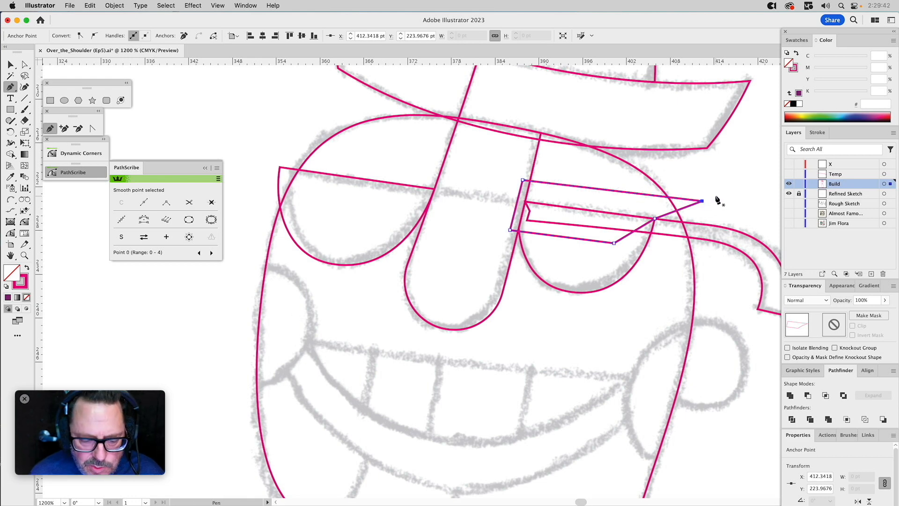
key(v)
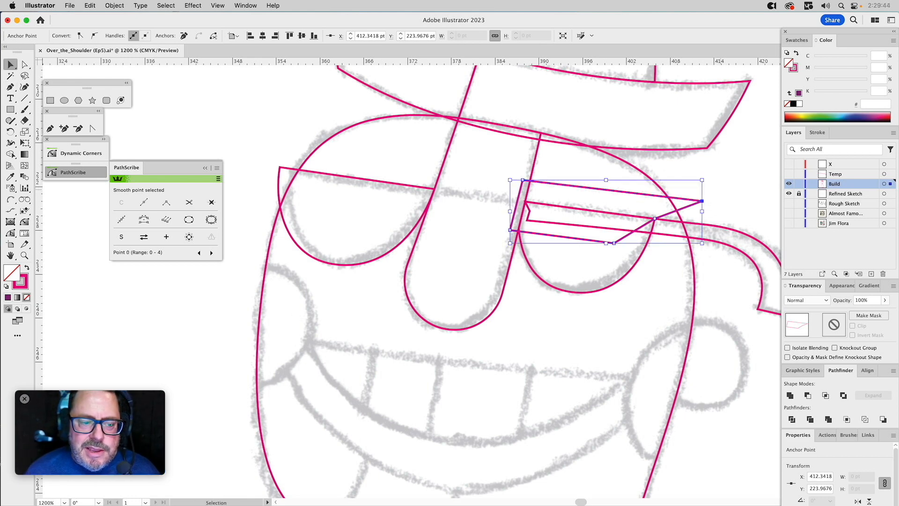
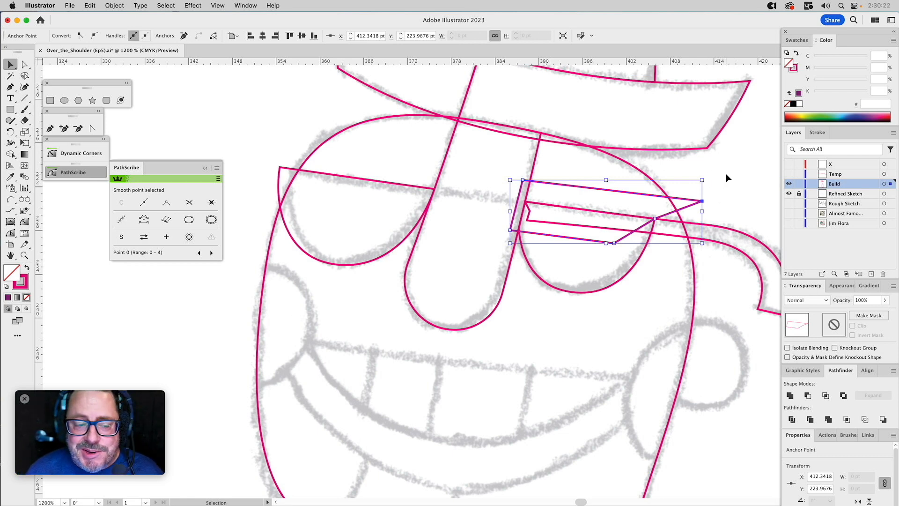
Subtract the slanted Pen shape from the right glasses piece, cutting it diagonally at the right lens's outer top corner.
click(728, 176)
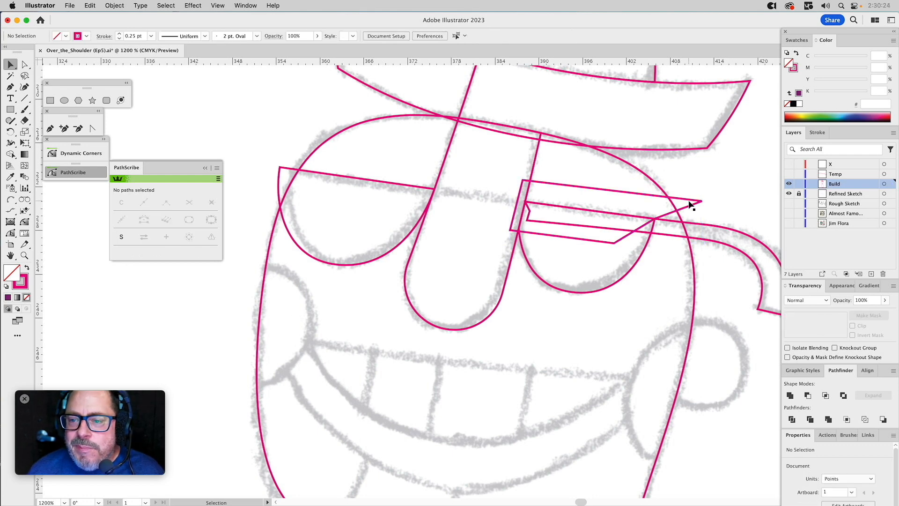
click(696, 201)
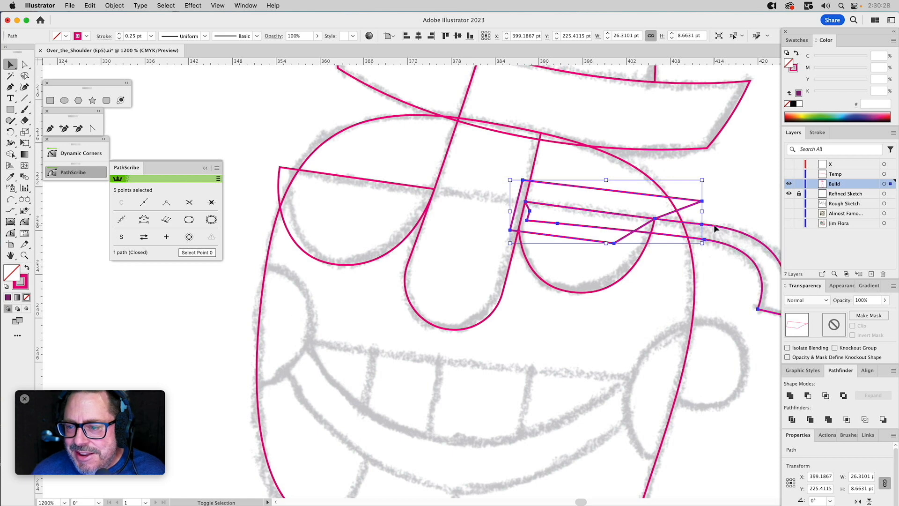
key(Delete)
Subtract a copy of the right lens from the glasses arm so the arm's inner end follows the lens edge.
click(640, 254)
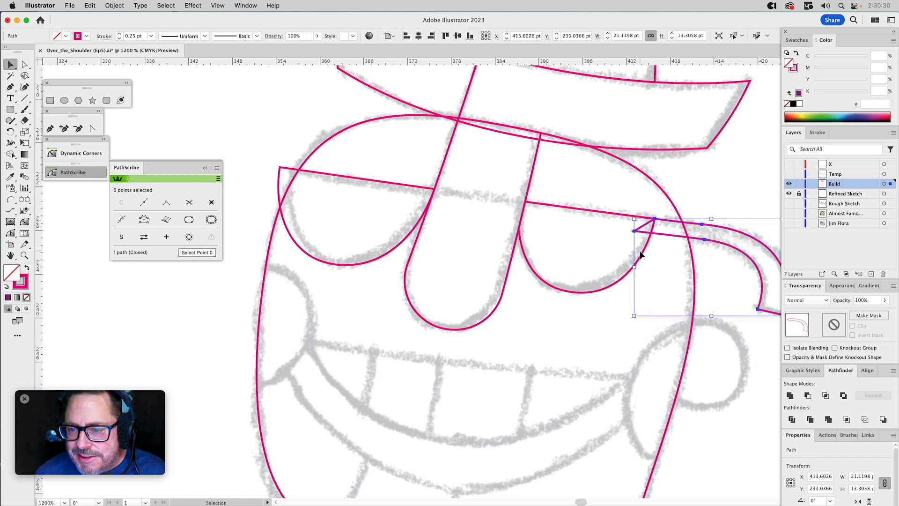
click(648, 241)
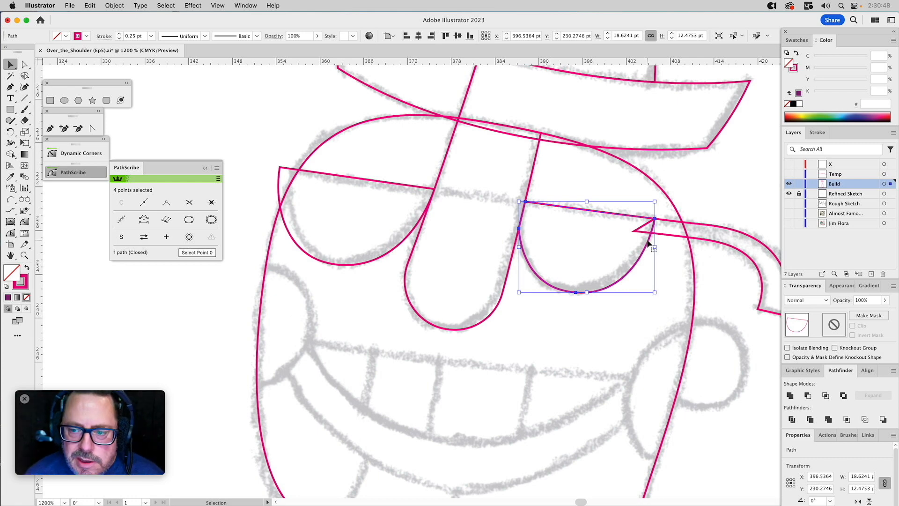
shift+click(664, 220)
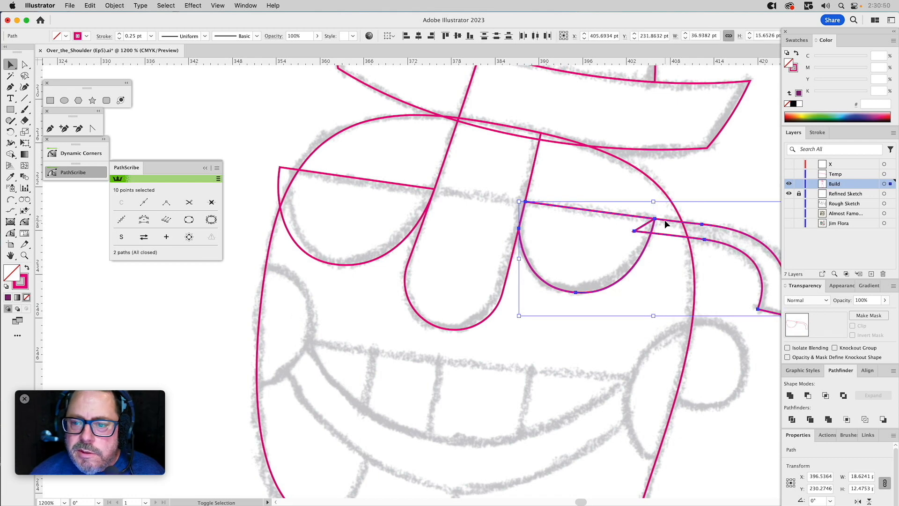
click(791, 394)
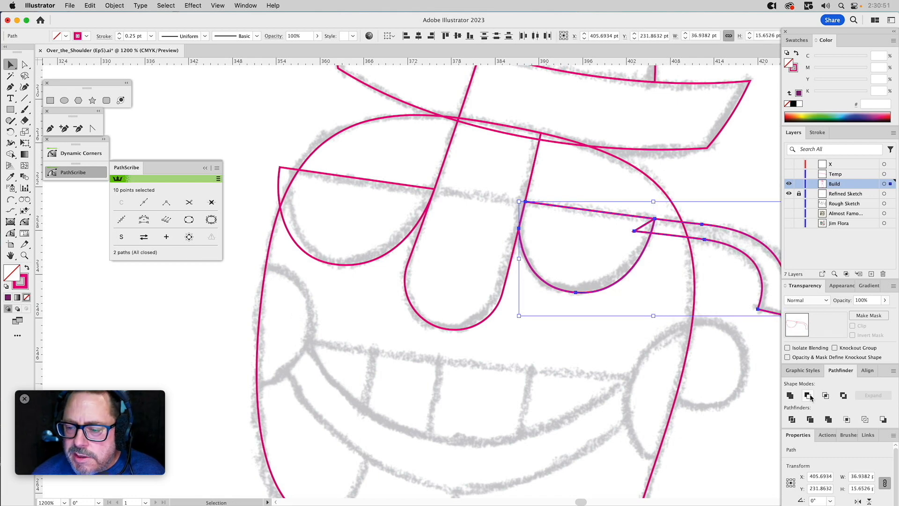
click(706, 186)
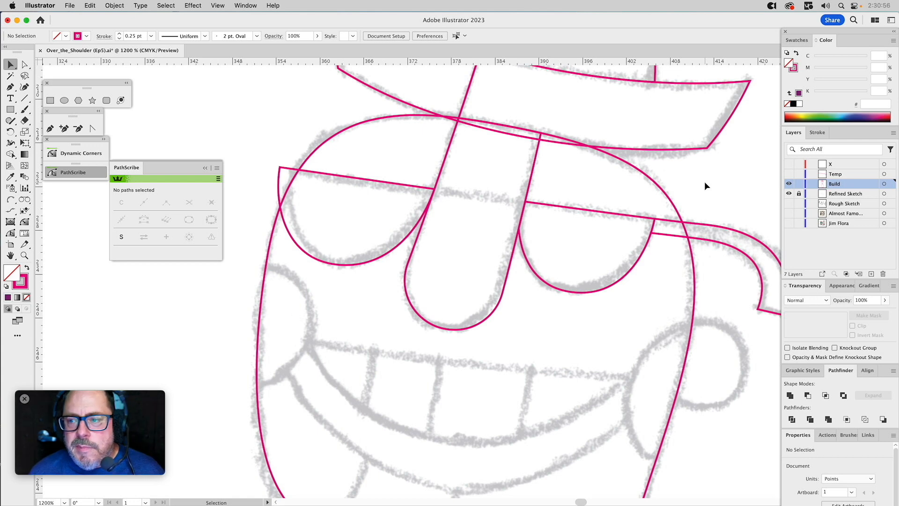
Show the Temp layer and intersect its full glasses shape with the nose shape to form the bridge piece.
click(788, 174)
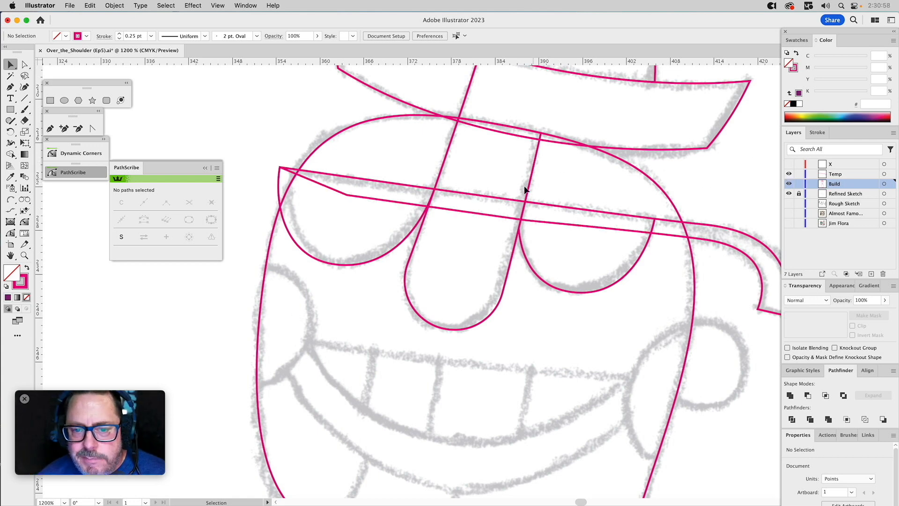
click(422, 234)
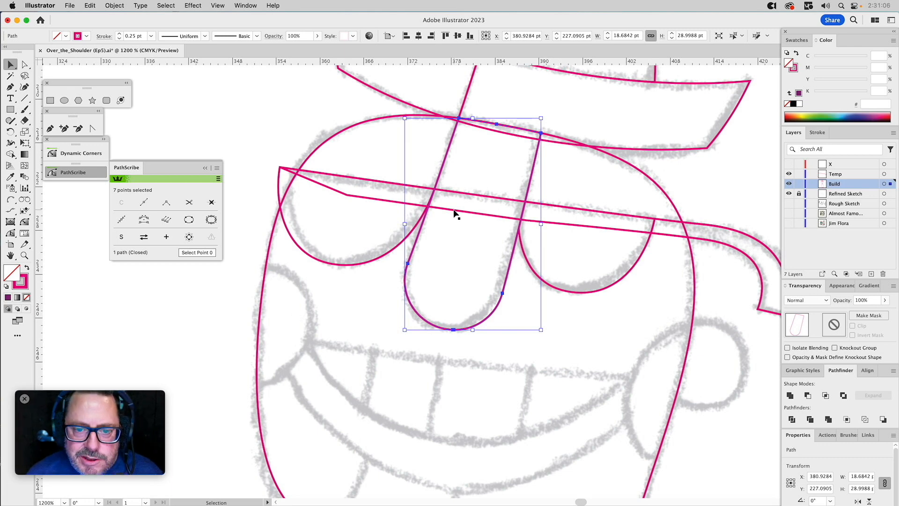
shift+click(457, 210)
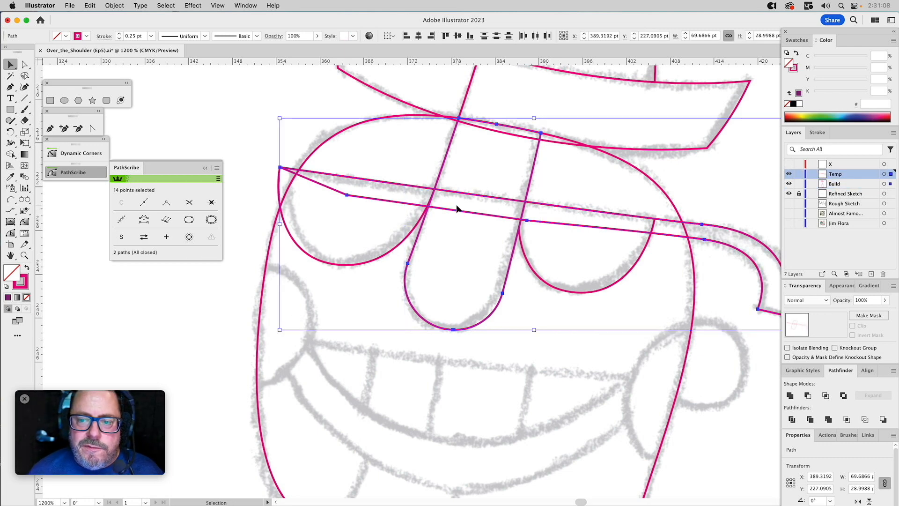
click(824, 396)
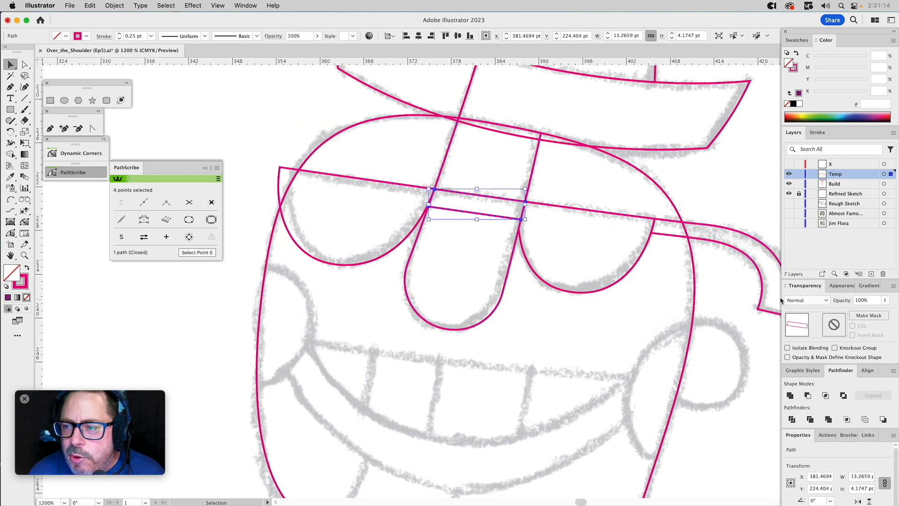
Move the bridge piece to the Build layer and hide the Temp layer.
drag(891, 178, 890, 184)
click(788, 174)
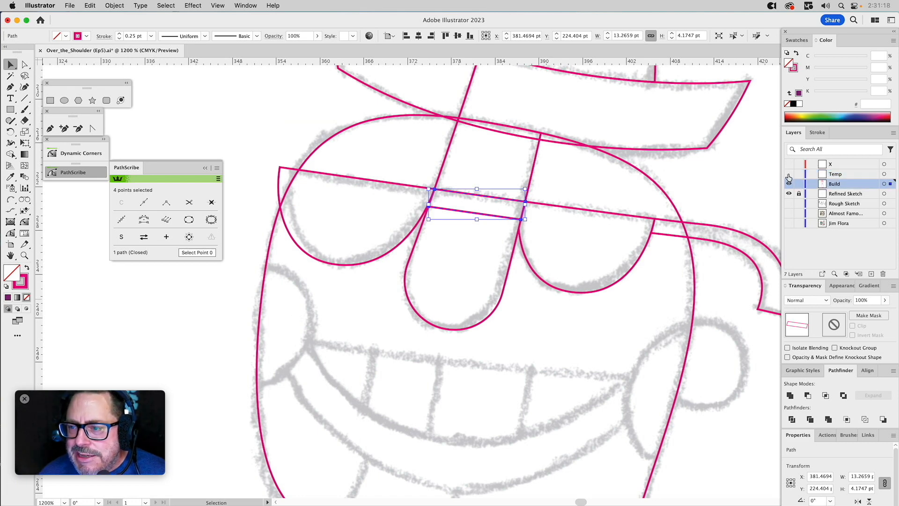
click(600, 183)
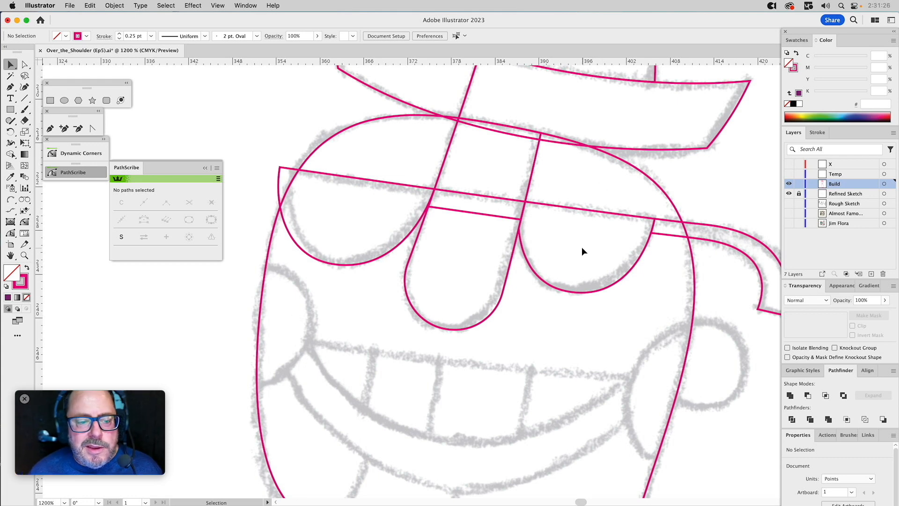
Draw a closed four-point Pen path over the left cheek, curving along the sketch inside the face and running straight outside the head.
drag(582, 251, 581, 178)
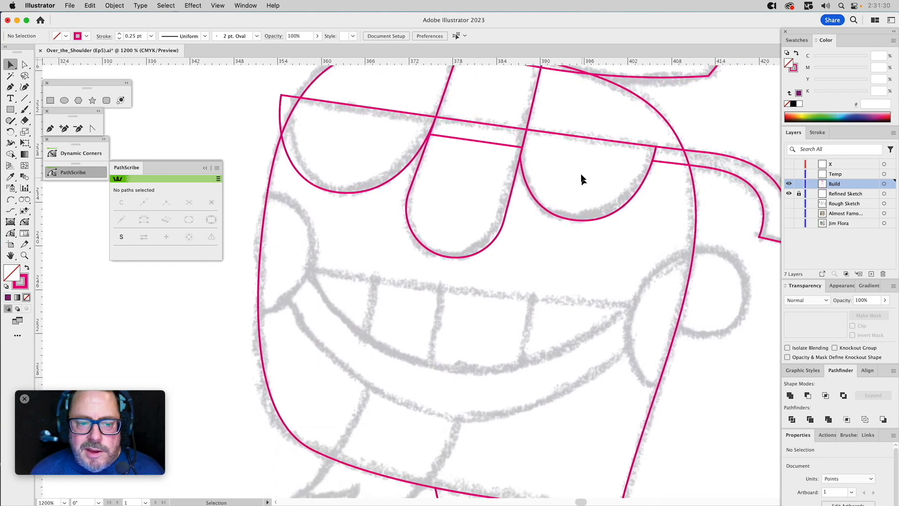
click(51, 130)
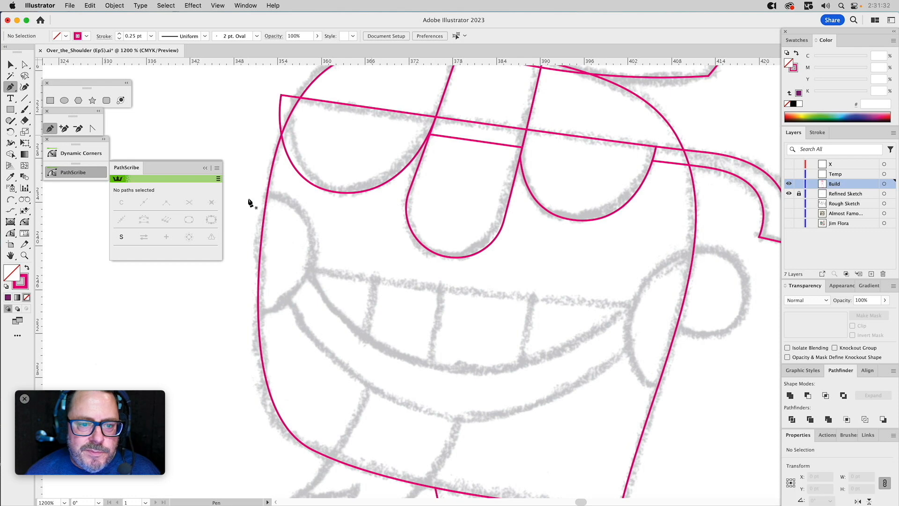
drag(260, 191, 286, 189)
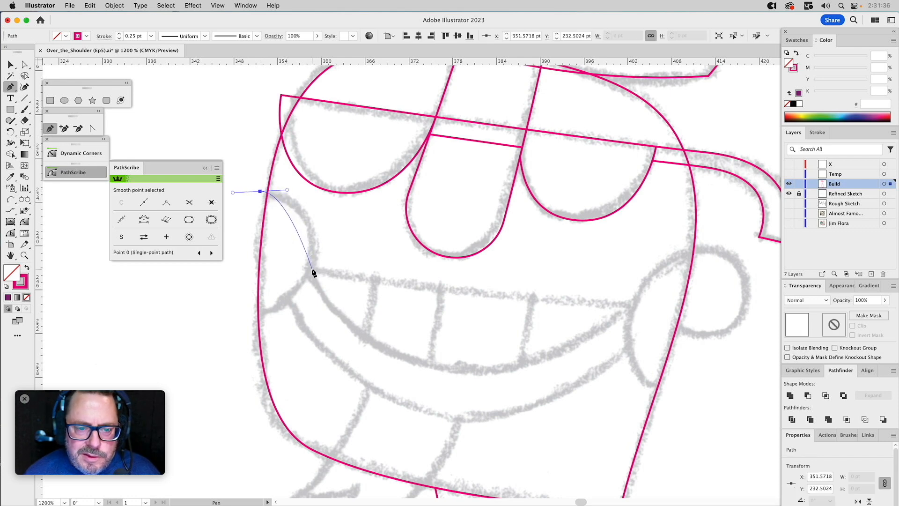
drag(311, 269, 303, 305)
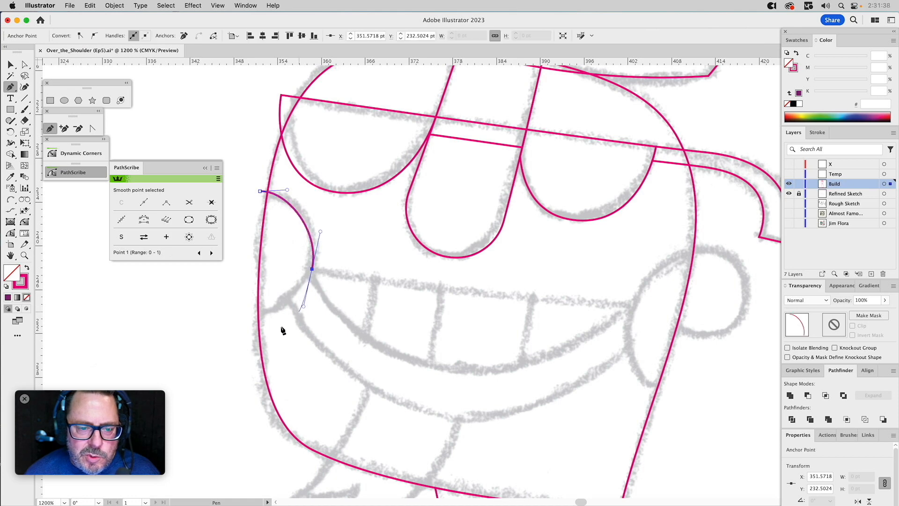
click(248, 317)
click(242, 234)
click(258, 191)
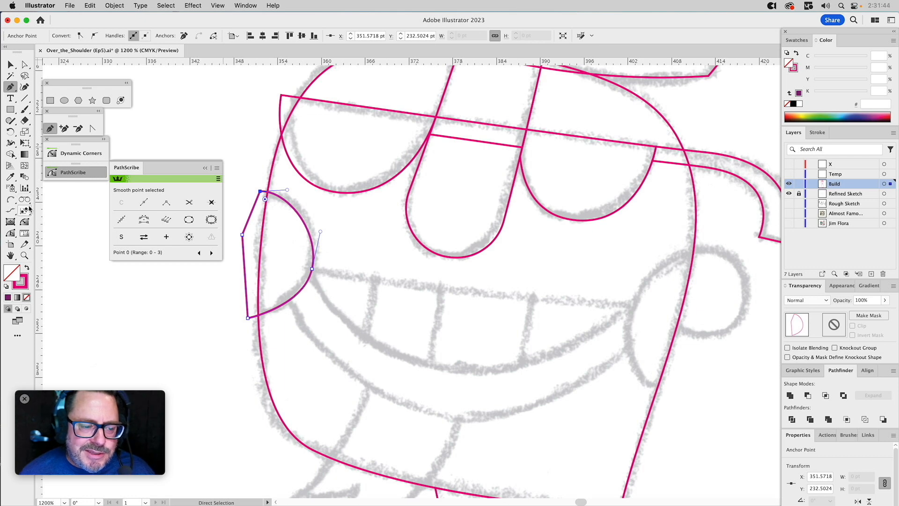
Refine the left cheek path by raising its lower outer point and bending its lower and upper curves to follow the sketch.
key(a)
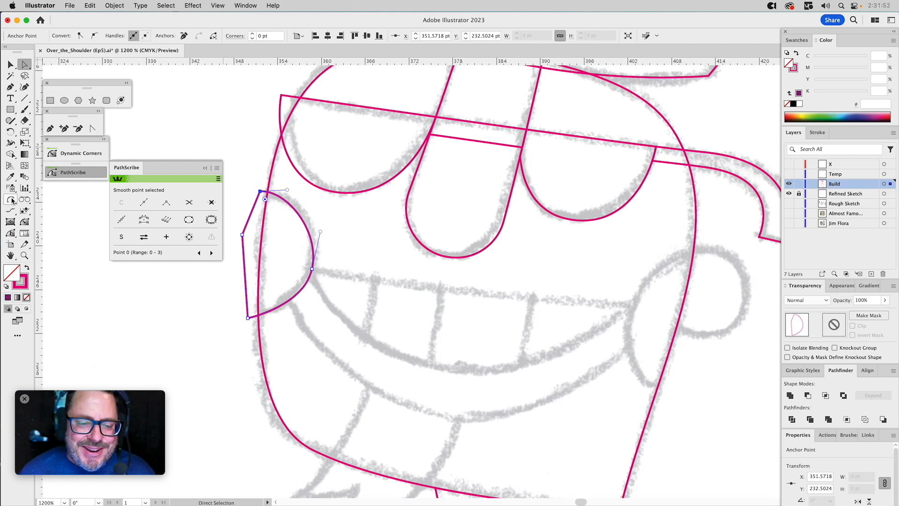
drag(249, 319, 246, 310)
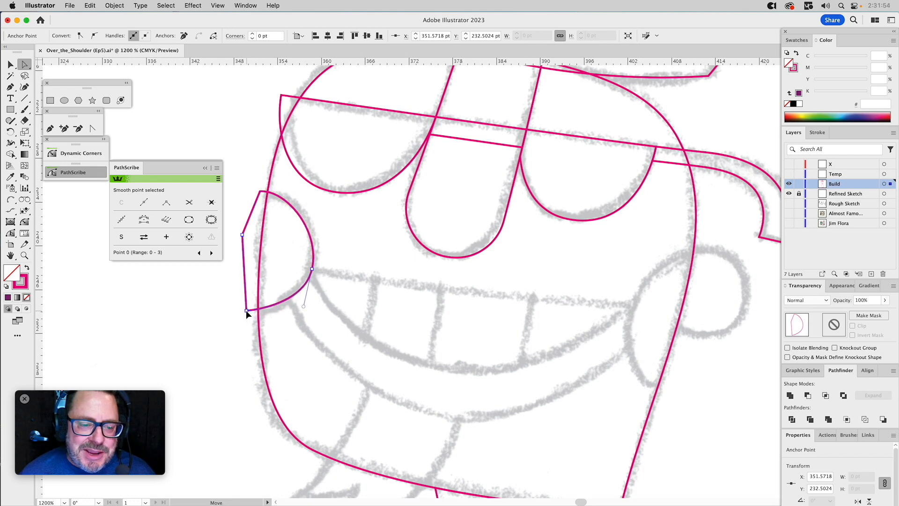
click(11, 234)
drag(262, 310, 264, 317)
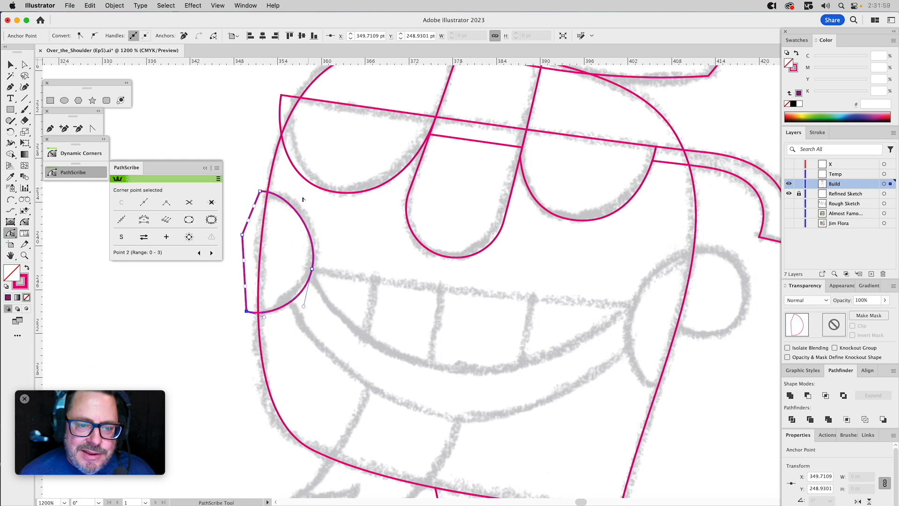
key(a)
drag(320, 232, 321, 220)
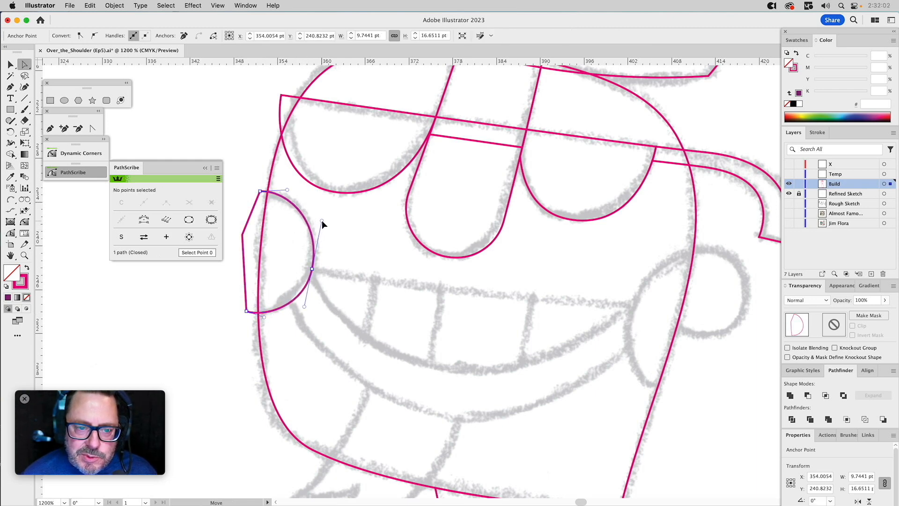
Draw a closed five-point Pen path around the right cheek and ear, with an inner corner where the ear meets the head.
click(50, 129)
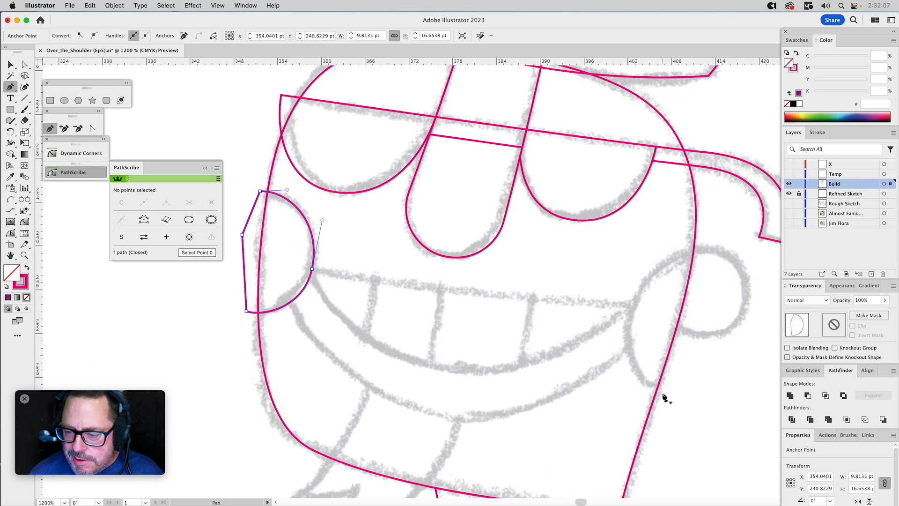
drag(663, 393, 642, 384)
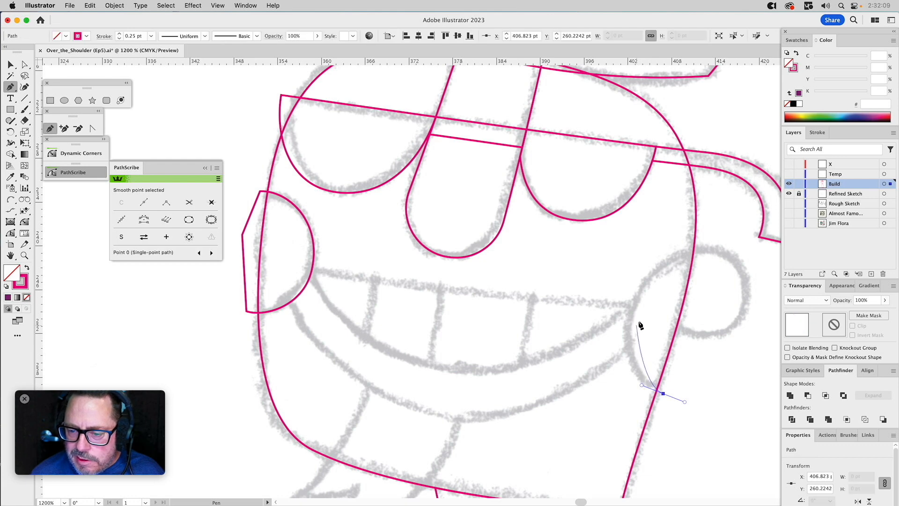
drag(631, 305, 646, 252)
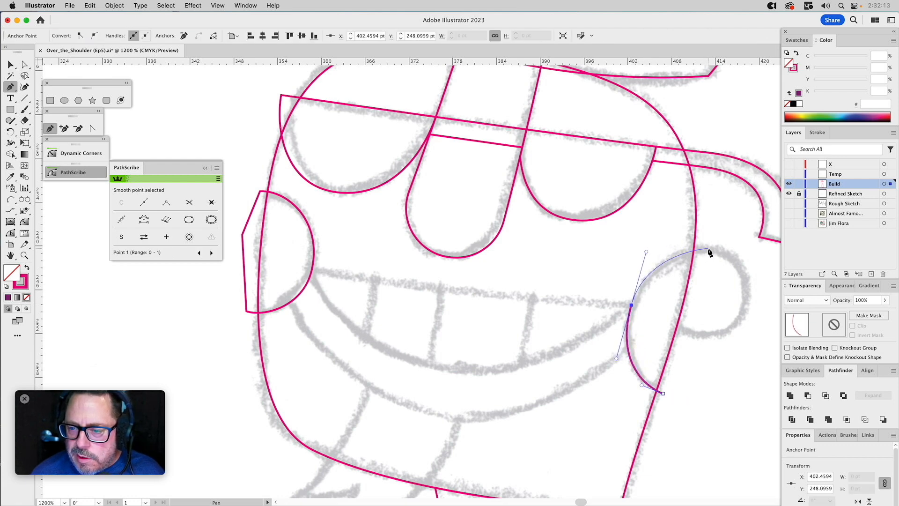
drag(708, 248, 724, 249)
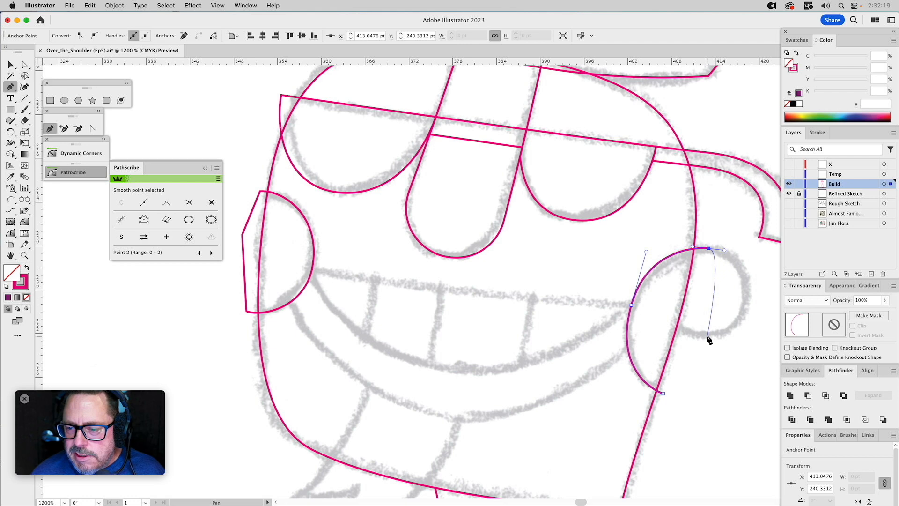
drag(707, 336, 676, 336)
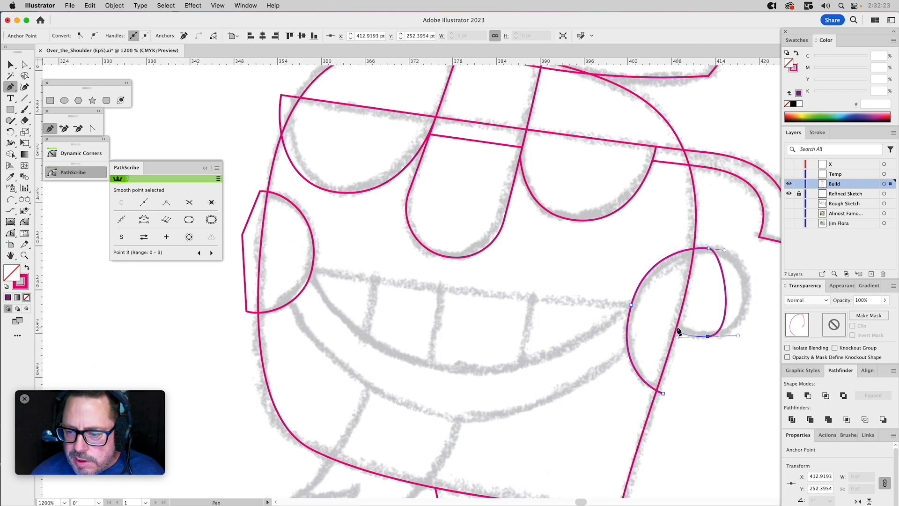
drag(673, 324, 673, 396)
click(663, 394)
Adjust the right cheek and ear path's points and handles to fit the sketch, and extend its inner corner past the head outline.
key(a)
drag(716, 236, 745, 253)
drag(738, 335, 763, 336)
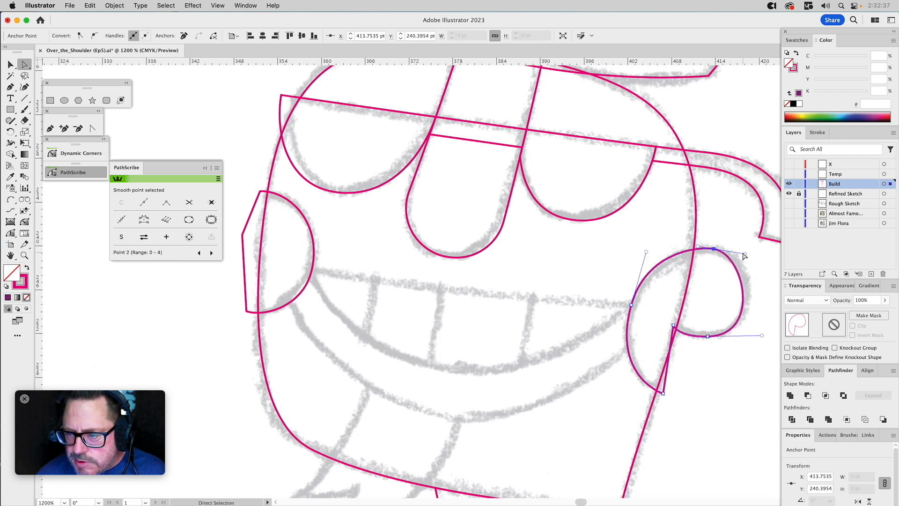
drag(745, 253, 708, 249)
click(713, 249)
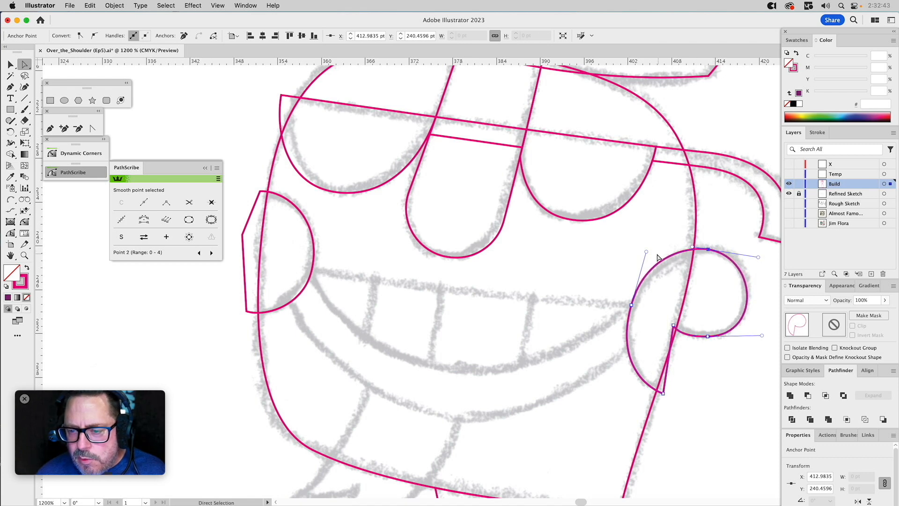
drag(647, 254, 646, 255)
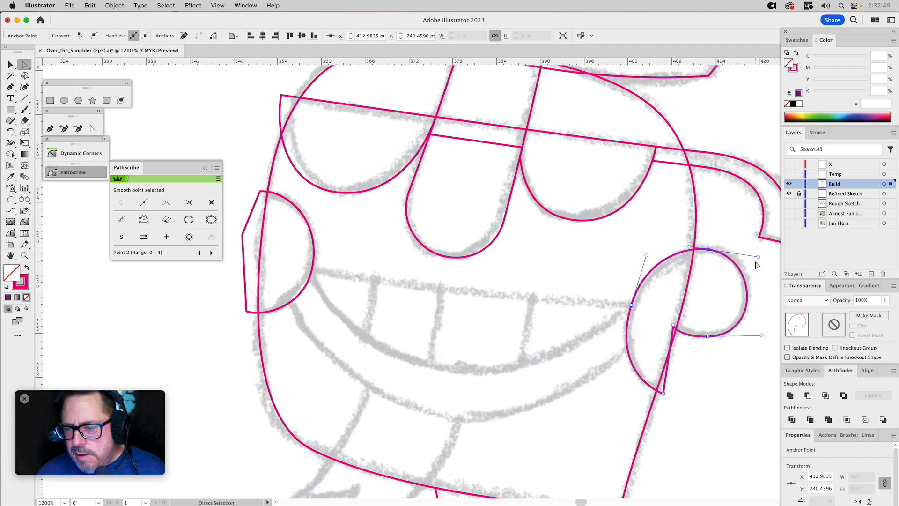
drag(758, 256, 763, 255)
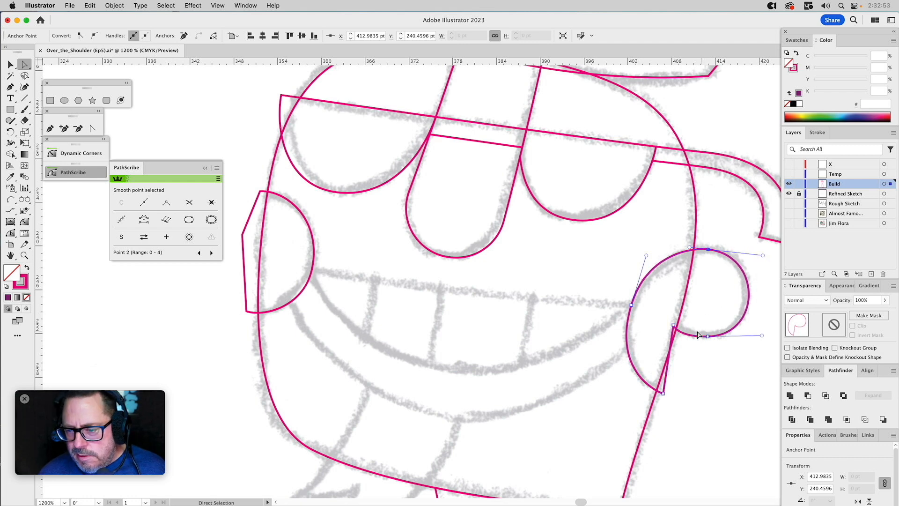
click(672, 318)
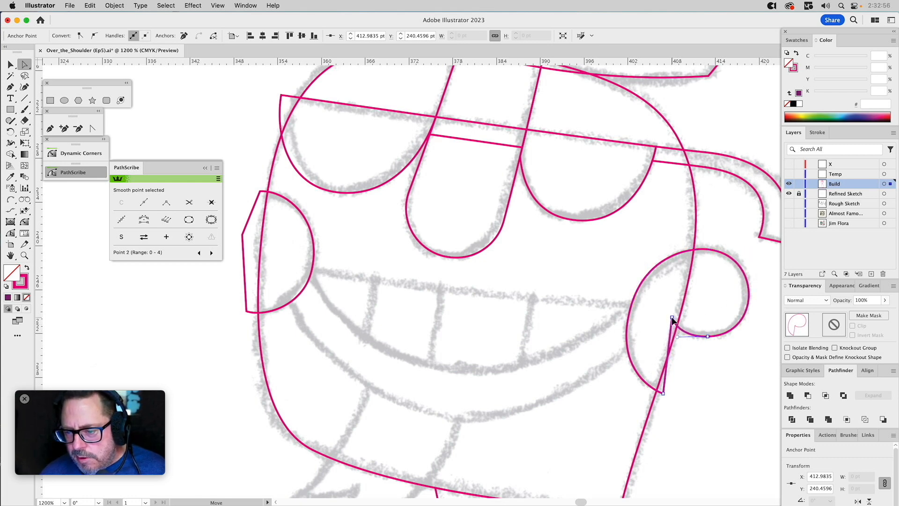
click(697, 382)
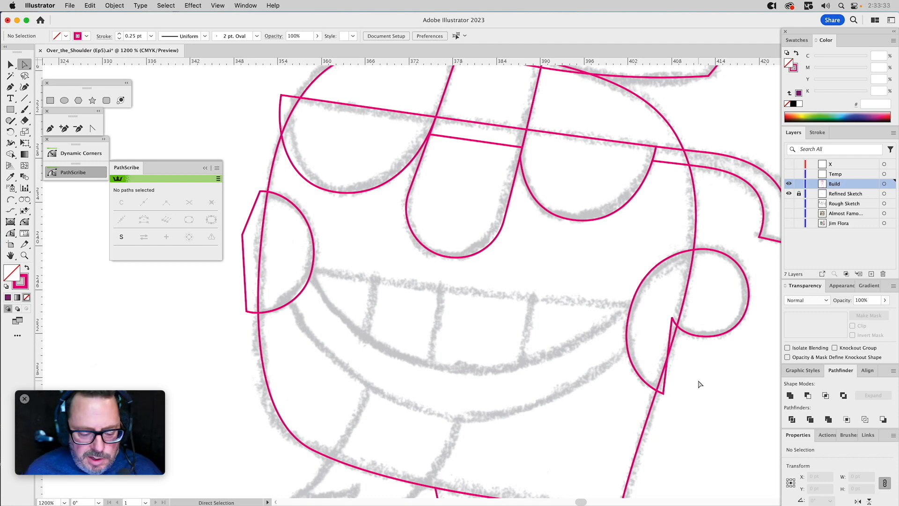
Subtract the head shape from a copy of the right cheek and ear path, keeping both original paths.
key(v)
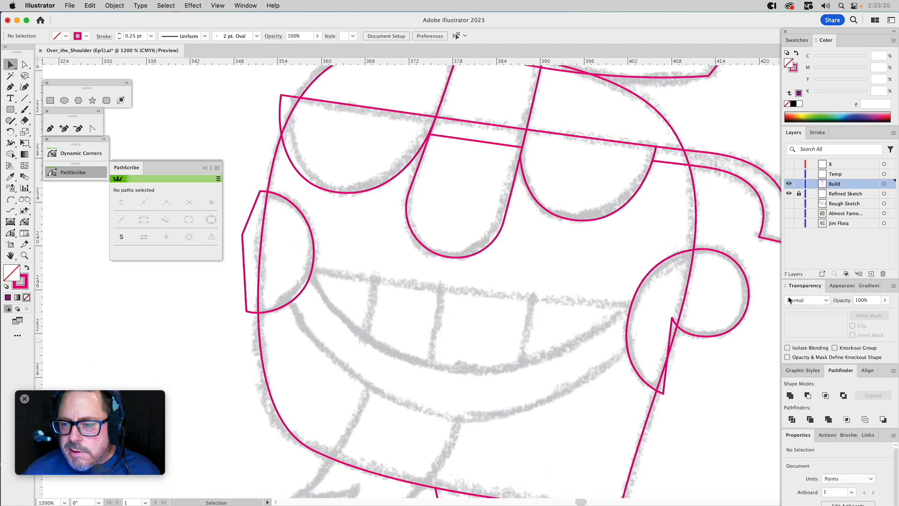
click(696, 236)
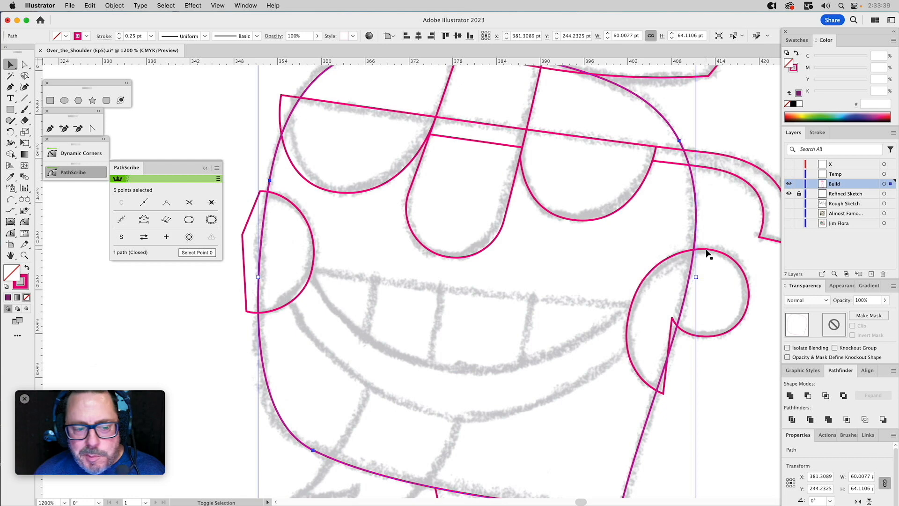
shift+click(709, 253)
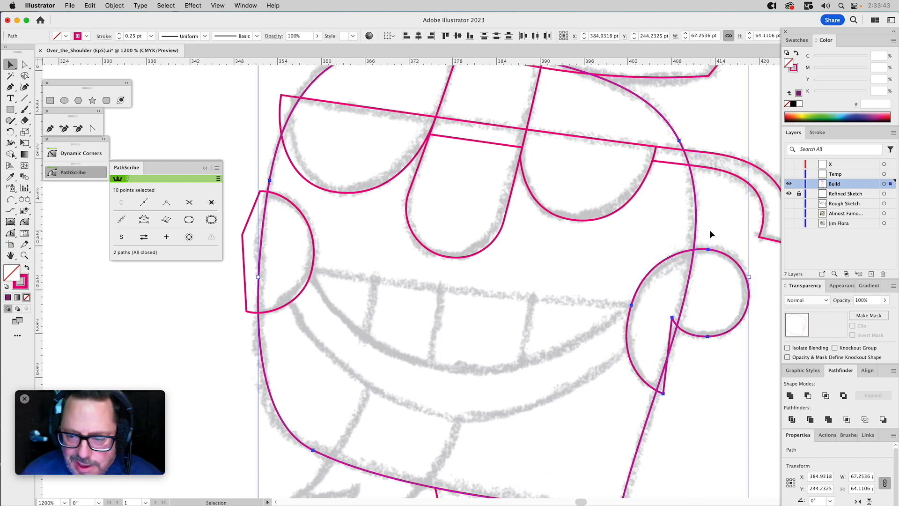
click(699, 389)
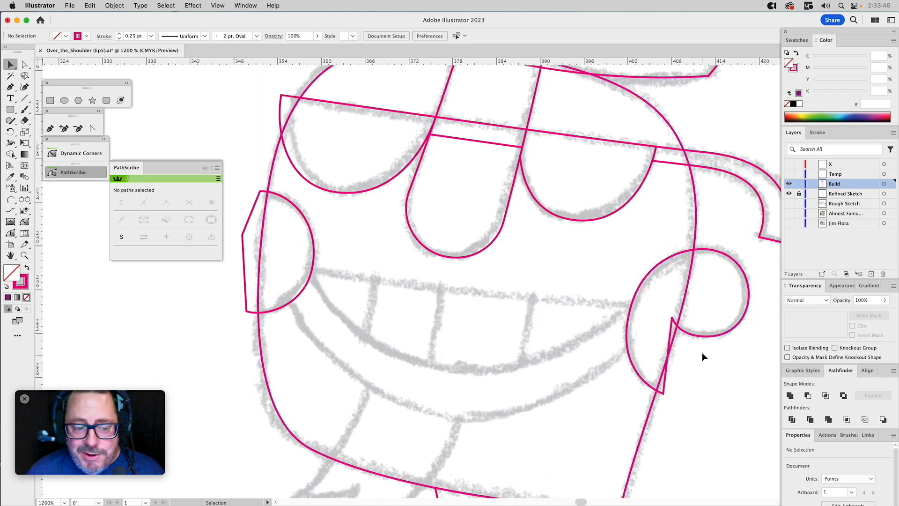
click(697, 238)
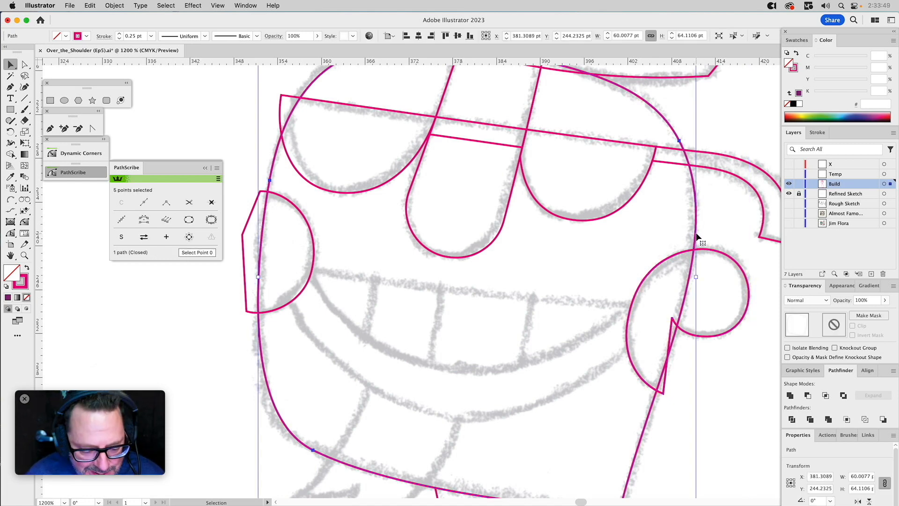
shift+click(715, 252)
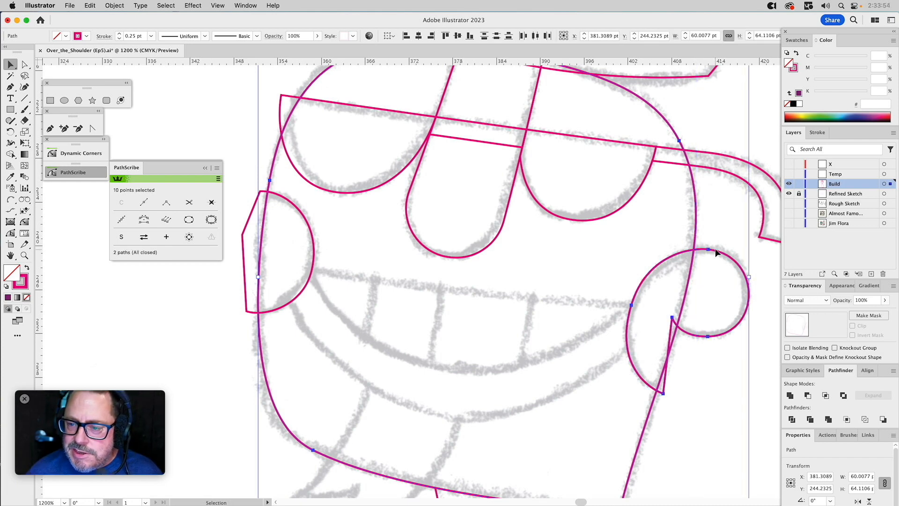
click(807, 395)
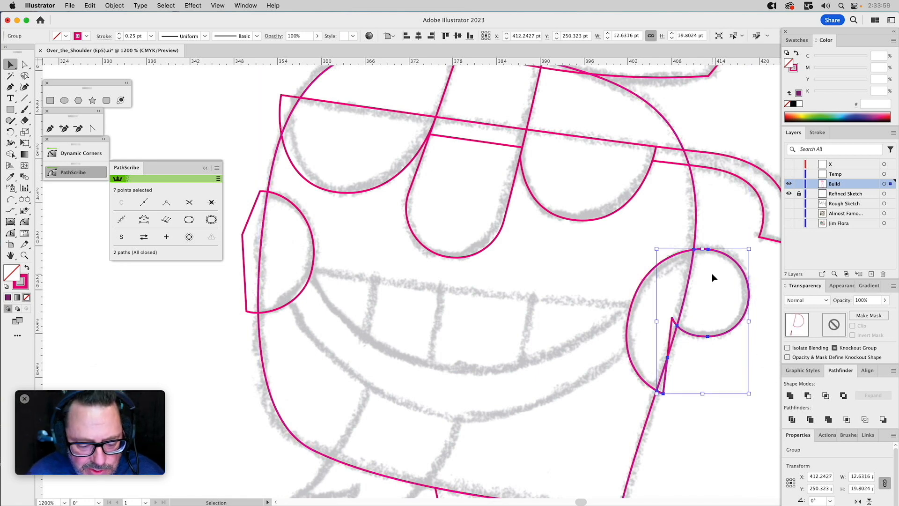
Ungroup the subtracted ear pieces and delete the small leftover sliver below the ear.
key(super+shift+g)
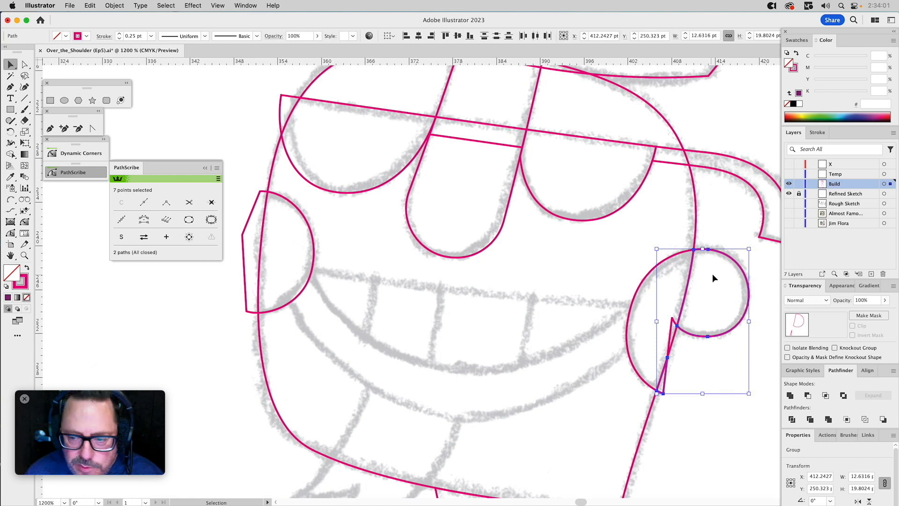
shift+click(731, 258)
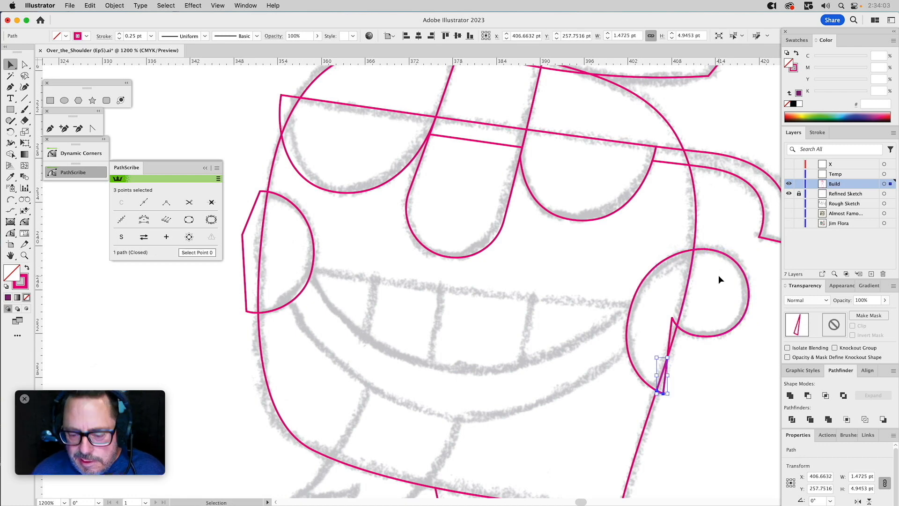
click(718, 276)
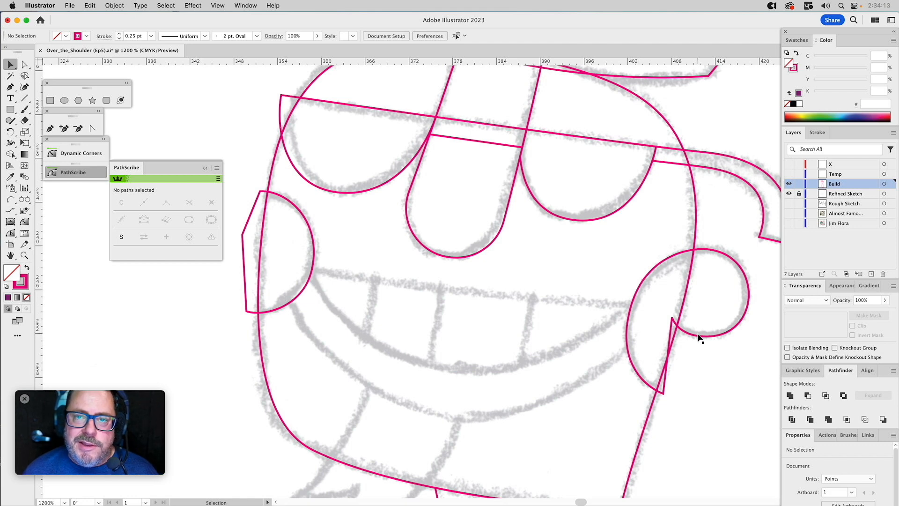
Move the inner corner of the remaining right cheek path outward, past the head outline below the ear.
key(a)
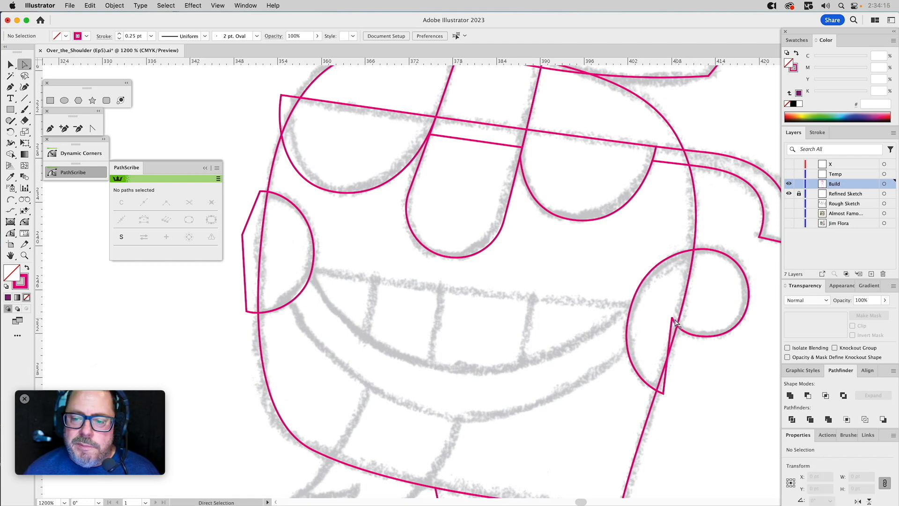
drag(672, 320, 699, 363)
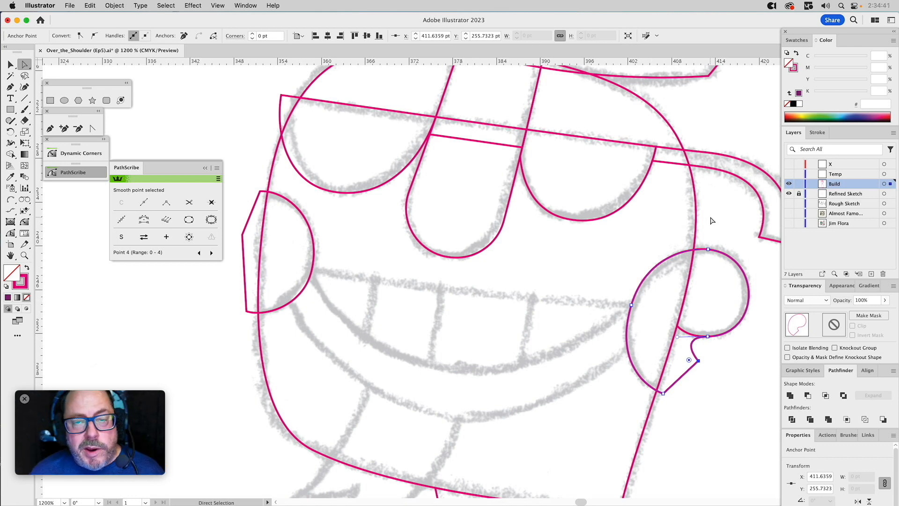
key(v)
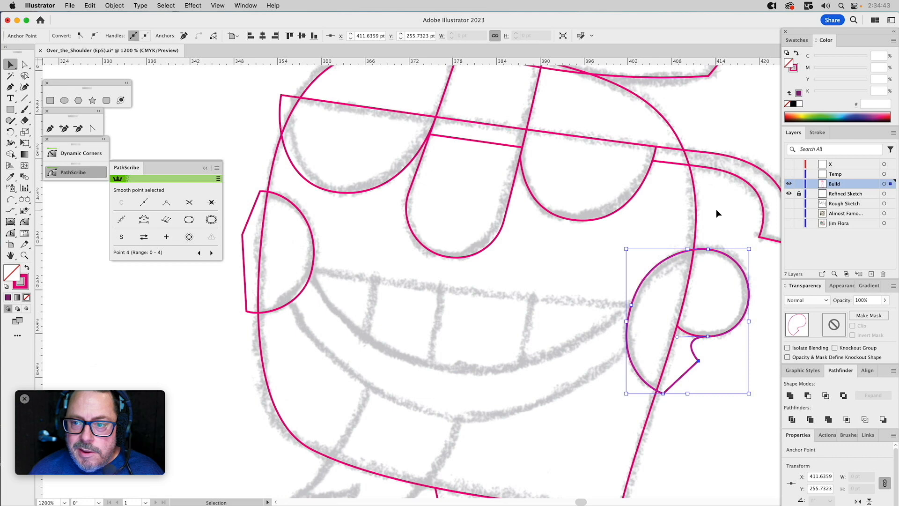
click(716, 209)
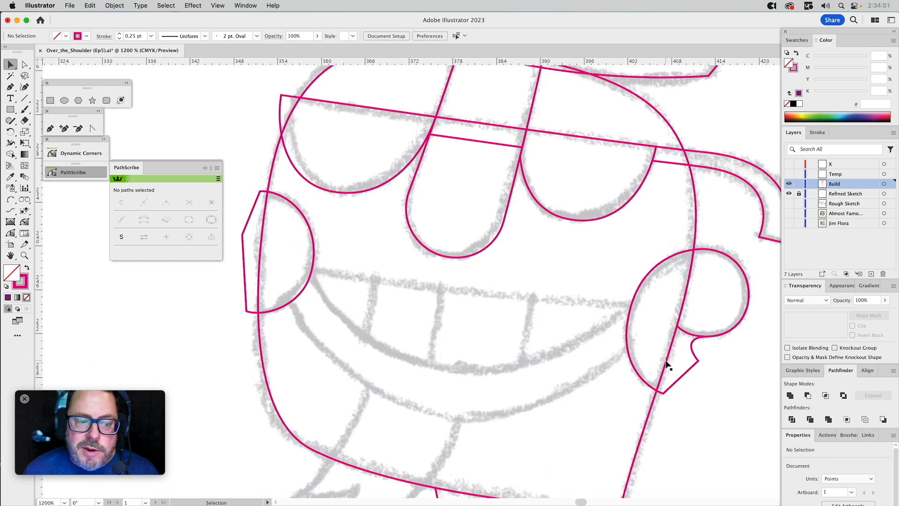
Intersect the right cheek path with the head shape so the cheek ends at the head outline, keeping the head path.
click(669, 357)
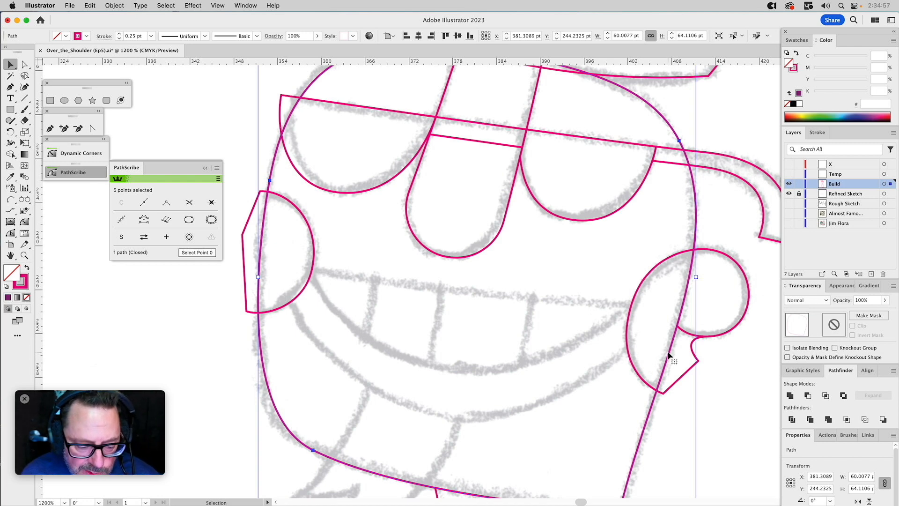
shift+click(684, 253)
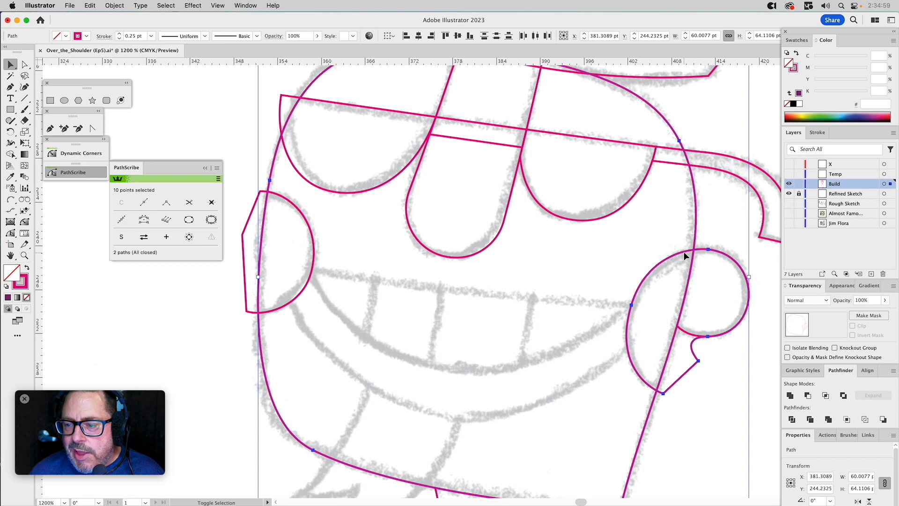
click(826, 396)
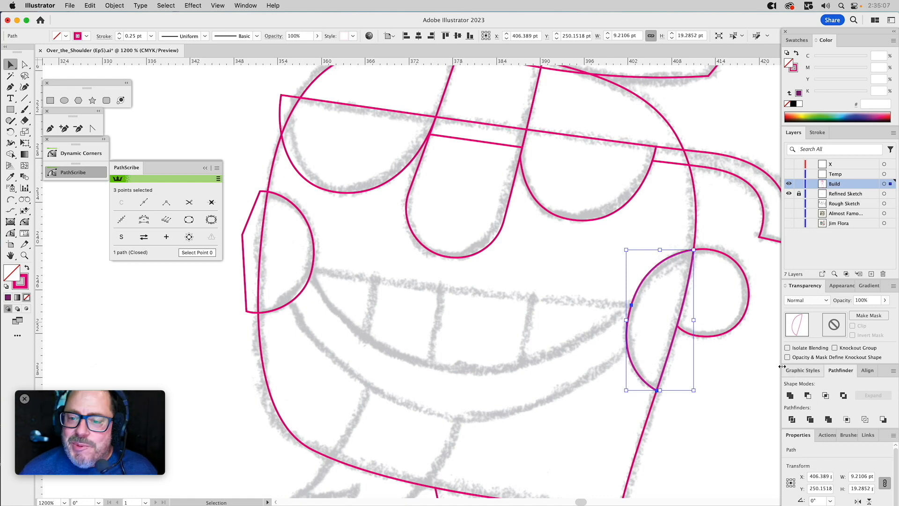
click(530, 293)
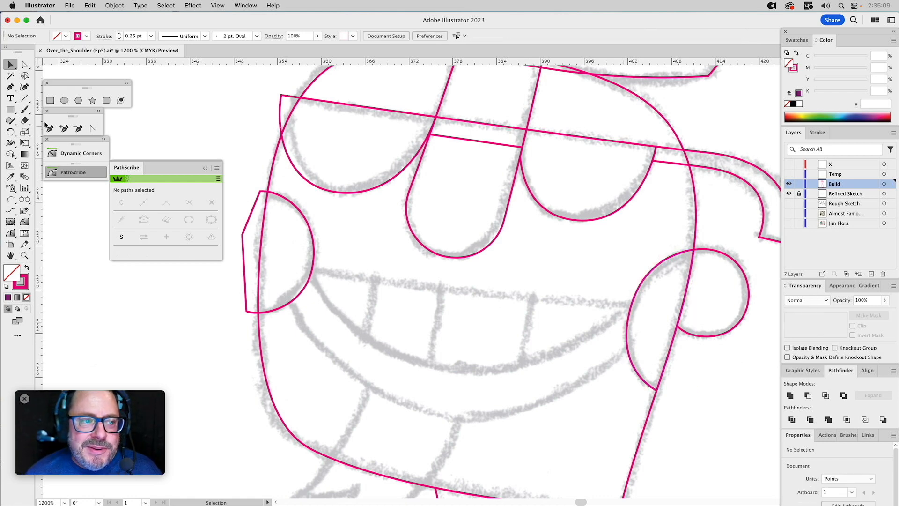
click(11, 200)
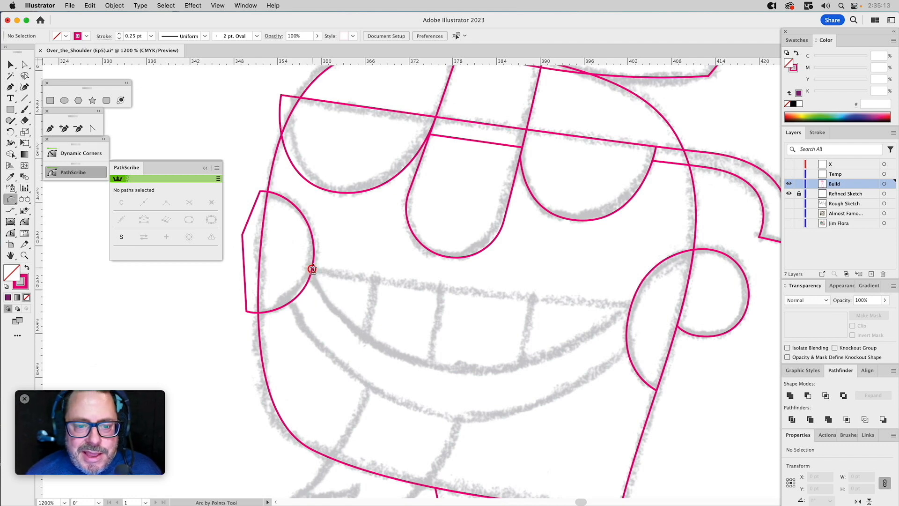
key(a)
click(309, 281)
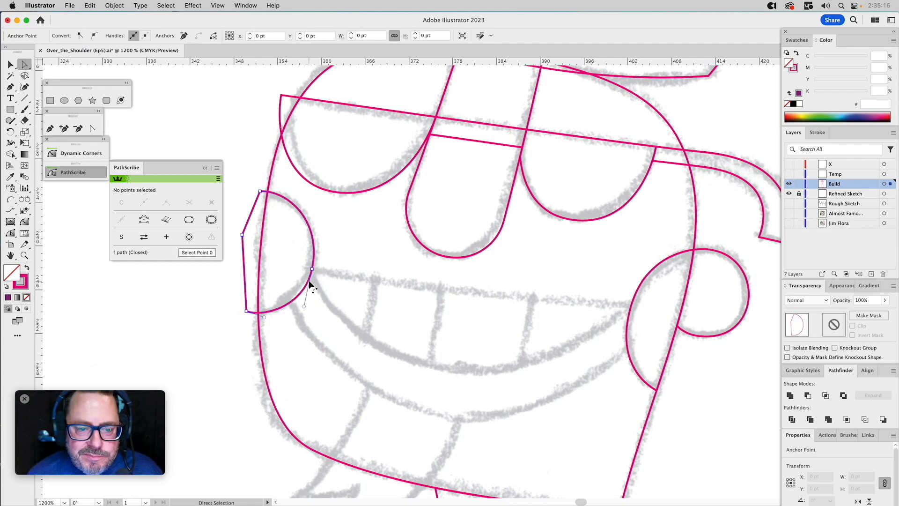
click(10, 200)
key(super+shift+a)
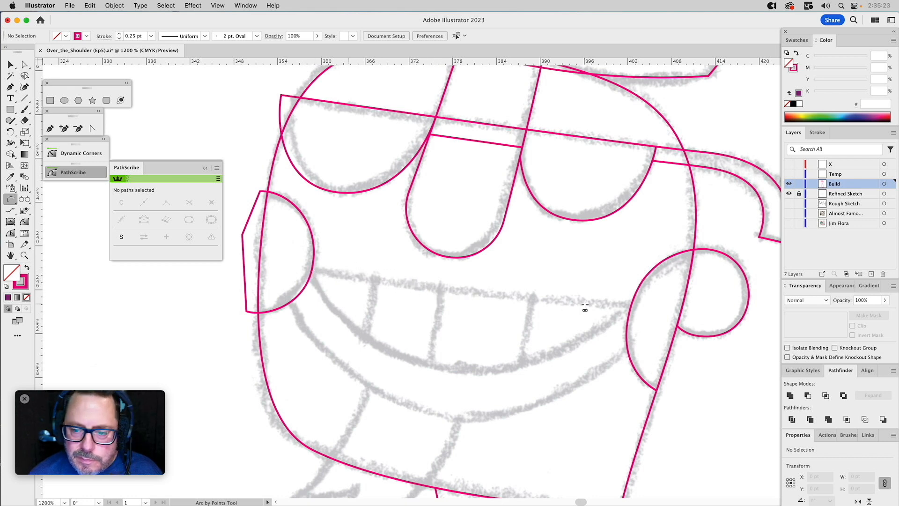
Draw a closed two-point Pen path about 44 pt wide along the top of the teeth, from the left cheek to the right cheek.
click(50, 129)
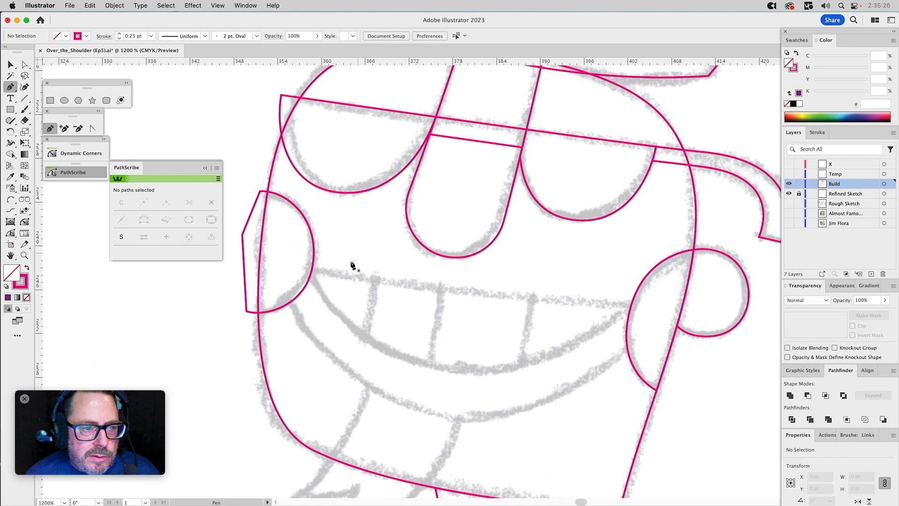
click(312, 271)
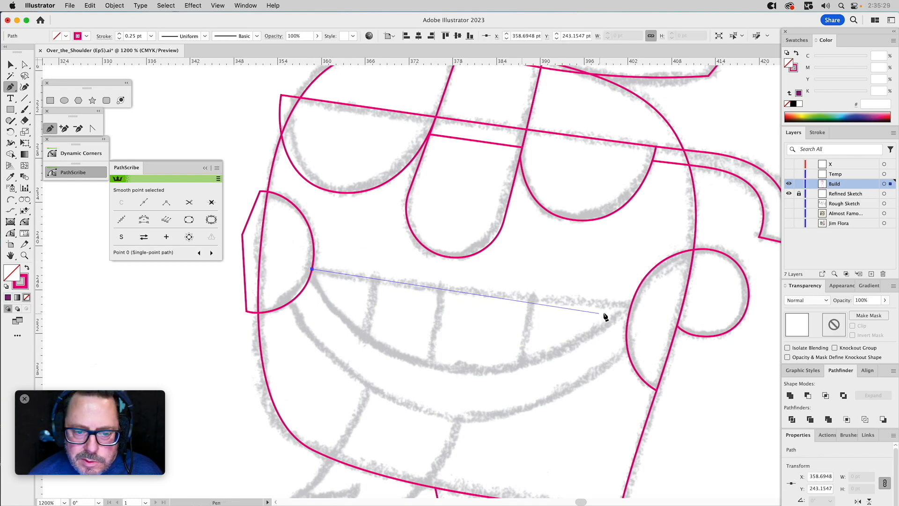
click(631, 305)
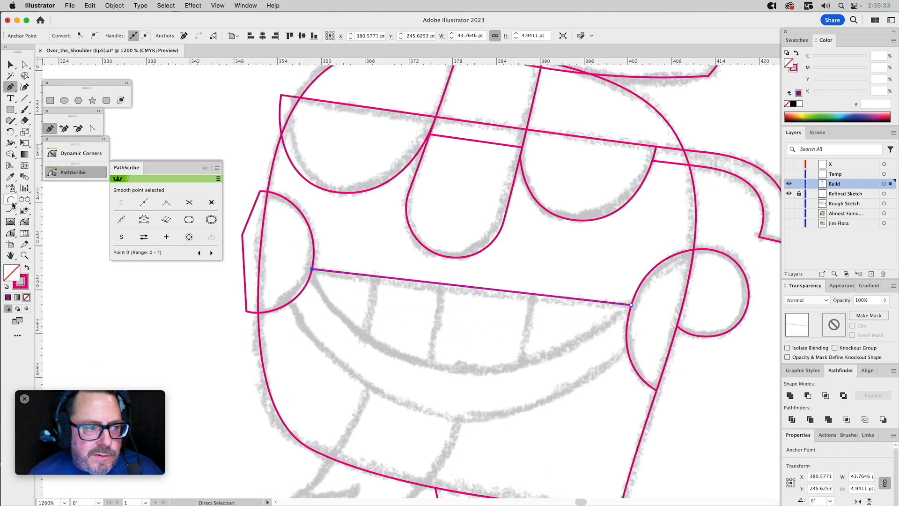
Bend the mouth path's lower segment down with PathScribe and adjust its handles to follow the sketched bottom edge of the teeth.
click(11, 232)
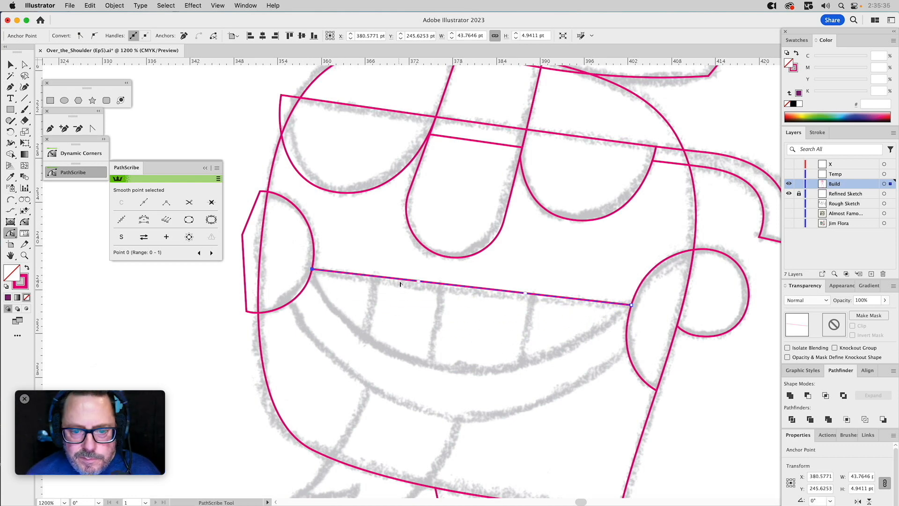
drag(402, 283, 506, 337)
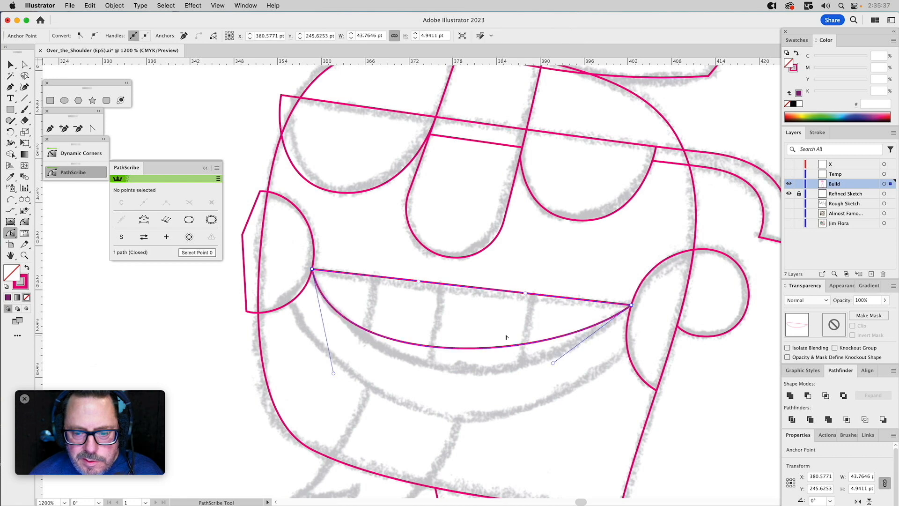
drag(552, 362, 511, 411)
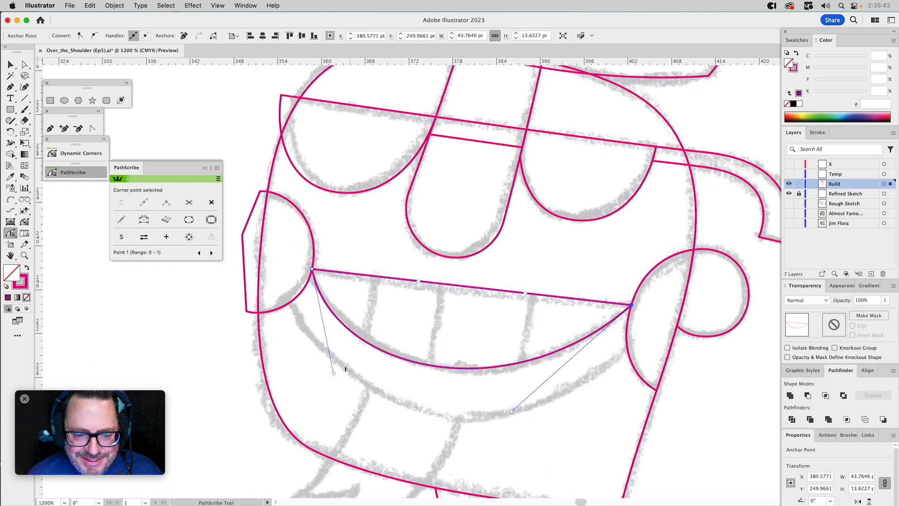
drag(333, 374, 336, 368)
drag(511, 412, 510, 416)
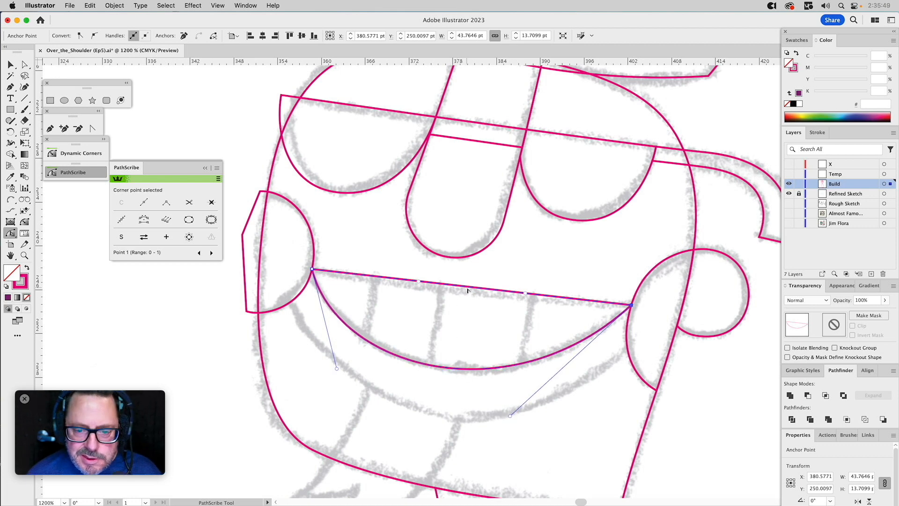
Bend the mouth path's upper segment slightly downward and adjust its handles to match the sketched top edge of the teeth.
drag(461, 289, 448, 294)
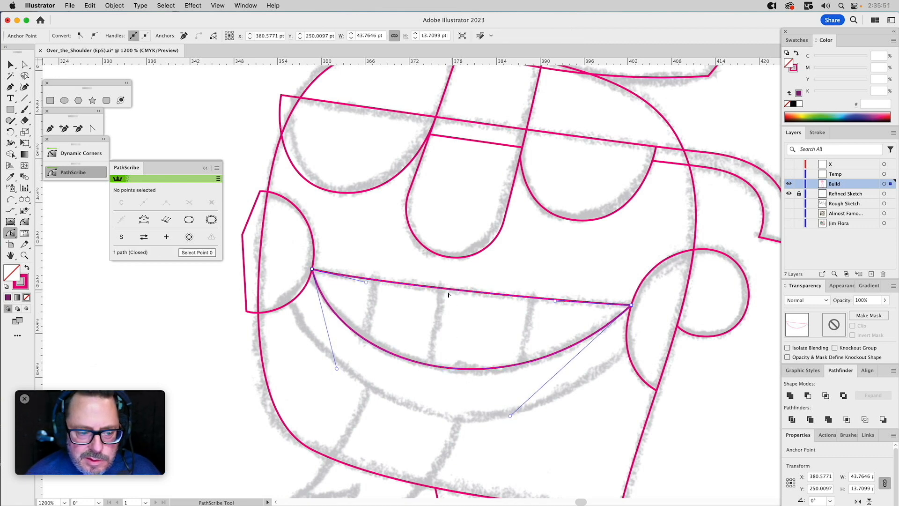
drag(365, 282, 350, 281)
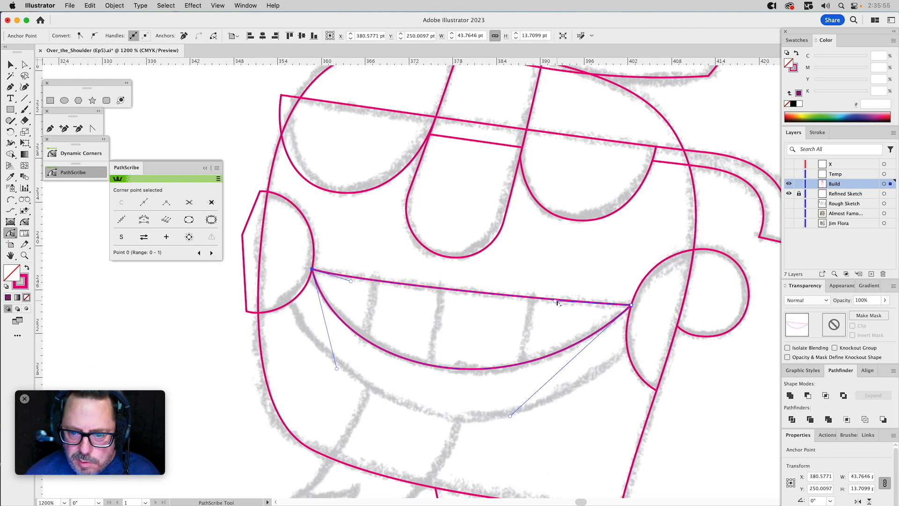
drag(554, 300, 528, 301)
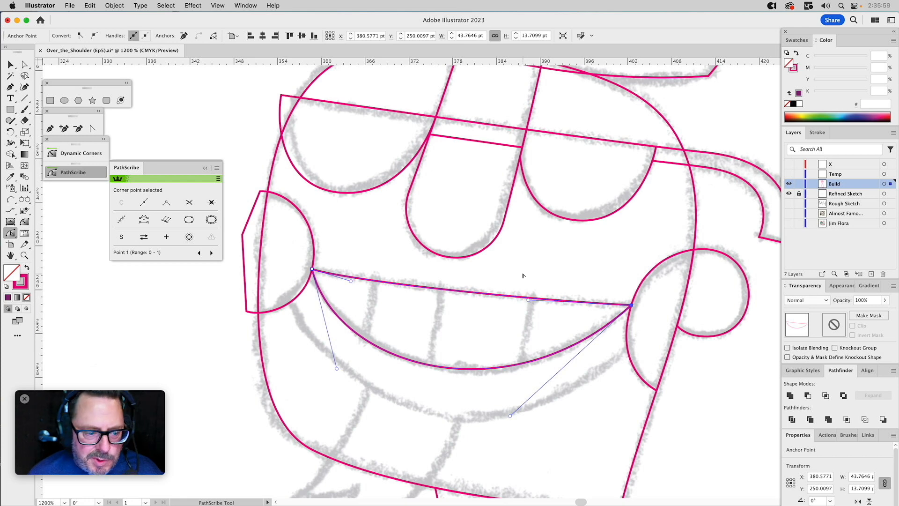
click(512, 259)
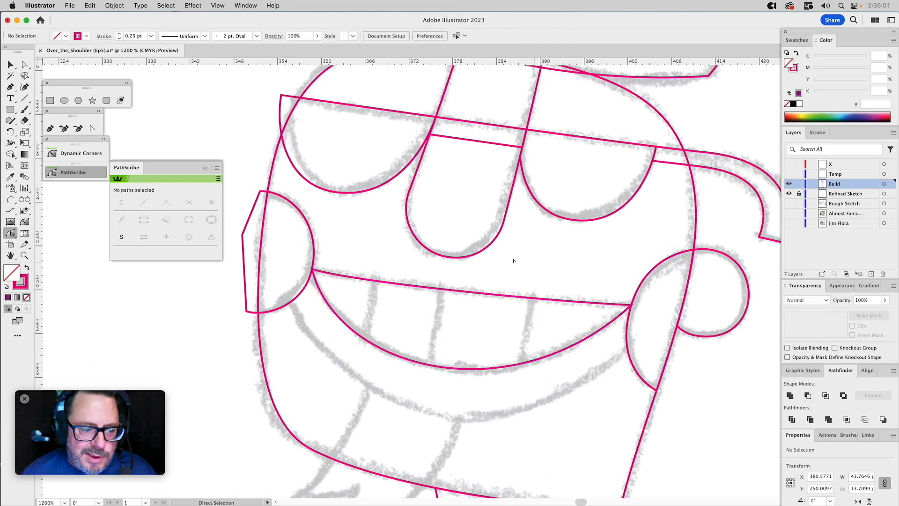
Draw a closed Pen path about 48 pt wide for the lower lip, curving along its sketched bottom edge and overlapping the teeth and both cheeks.
click(52, 129)
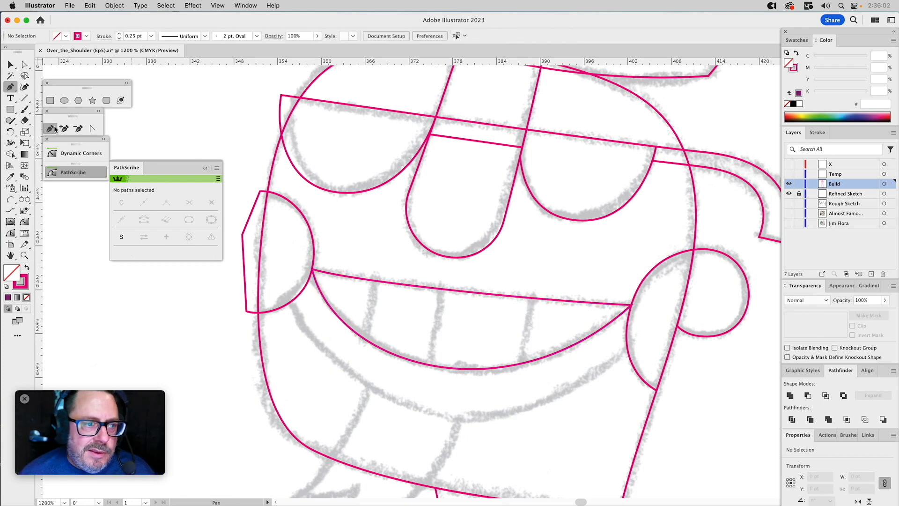
click(288, 298)
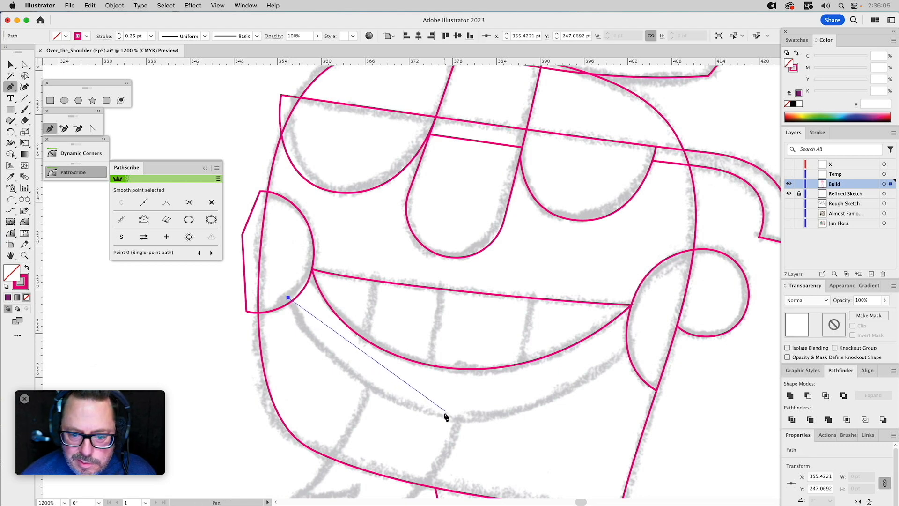
drag(432, 417, 543, 430)
click(638, 341)
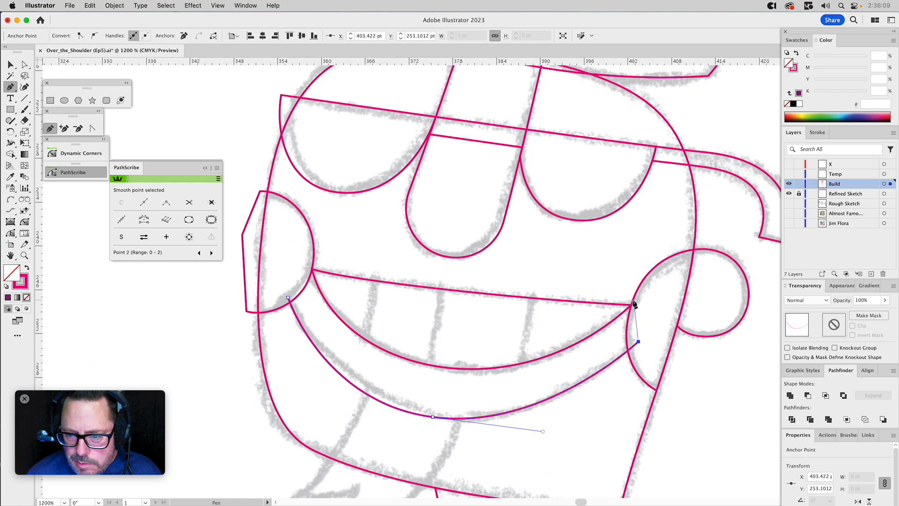
click(631, 305)
click(543, 326)
click(336, 286)
click(312, 270)
click(293, 266)
click(287, 298)
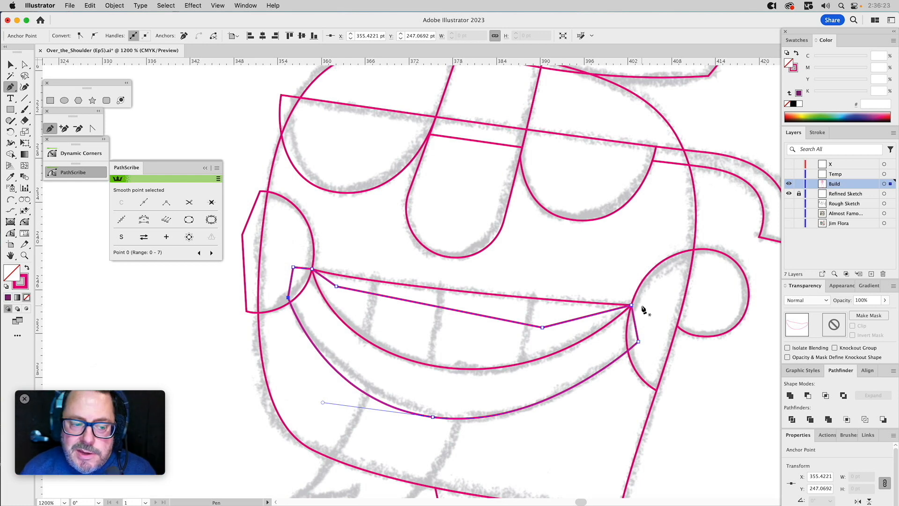
Refine the lower lip path's bottom curve with PathScribe, adjusting its segment and handles to follow the sketched edge.
key(a)
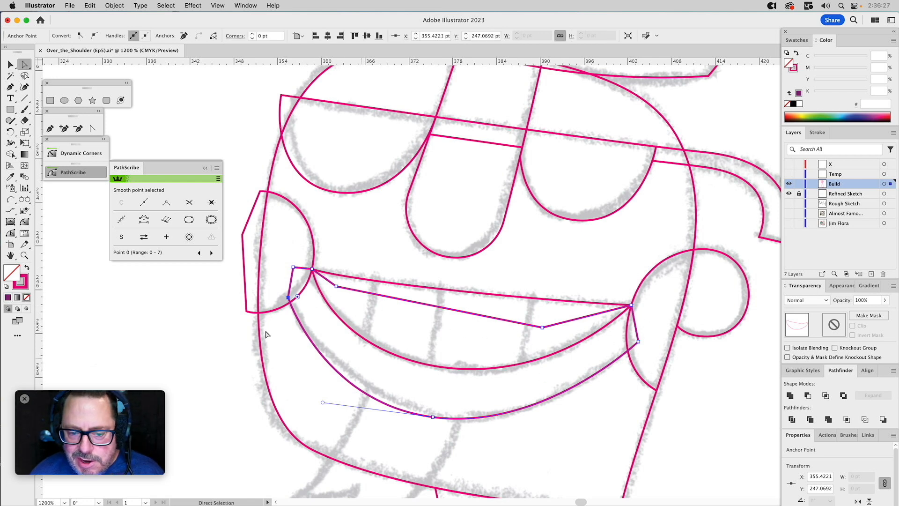
click(11, 233)
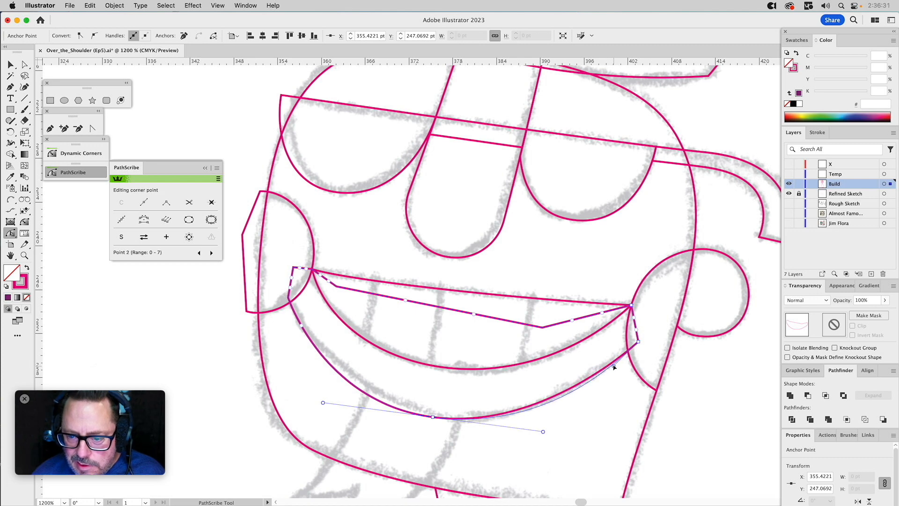
drag(608, 371, 570, 397)
key(super)
drag(542, 431, 539, 431)
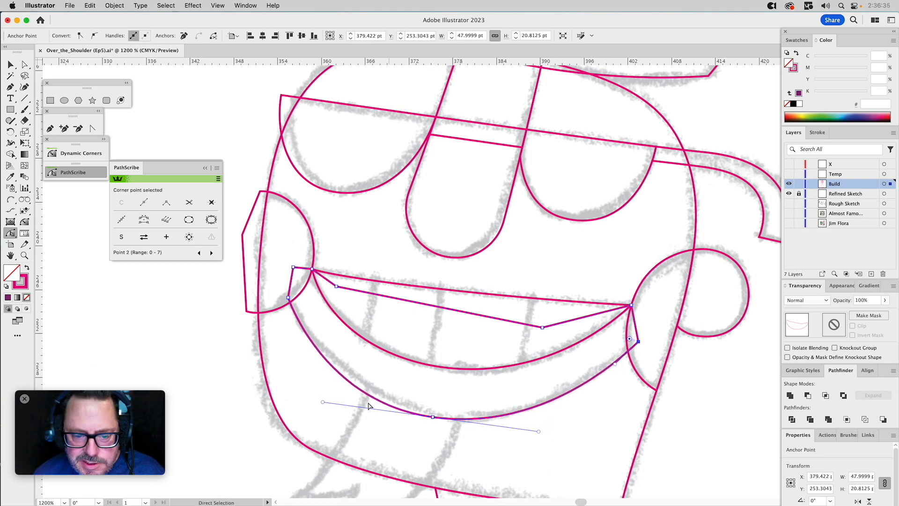
drag(323, 401, 332, 401)
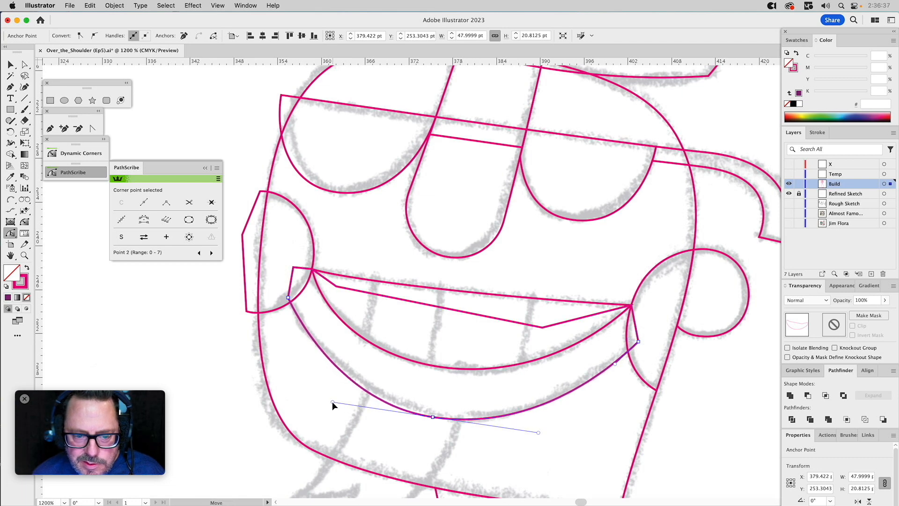
Subtract the teeth path from the lower lip path with Minus Front, keeping the teeth path.
key(v)
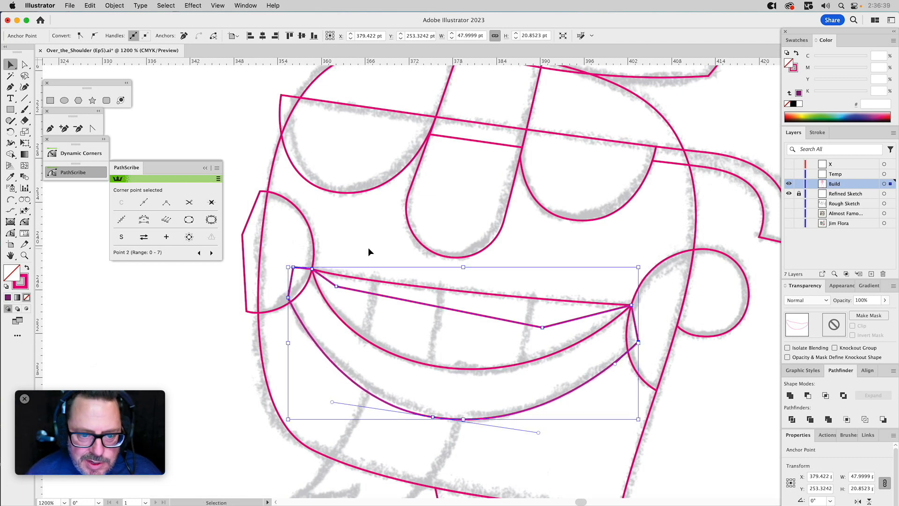
click(365, 260)
click(348, 274)
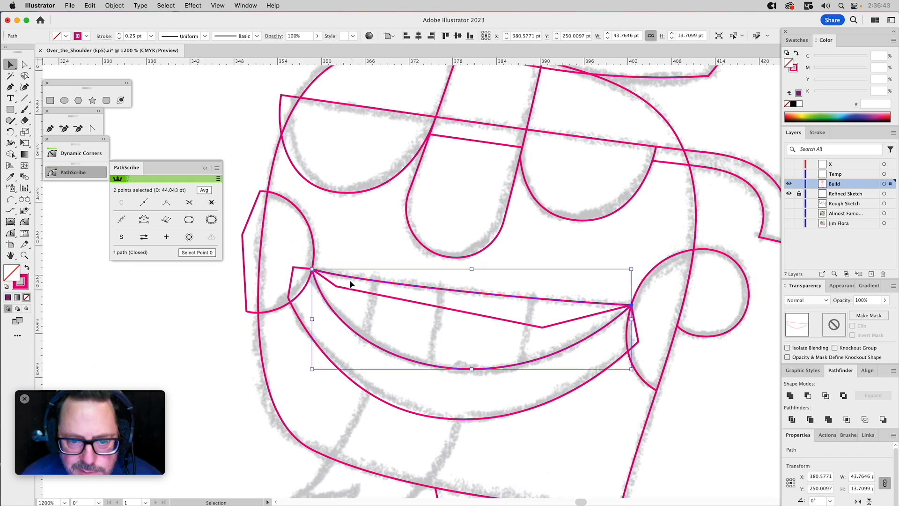
shift+click(345, 289)
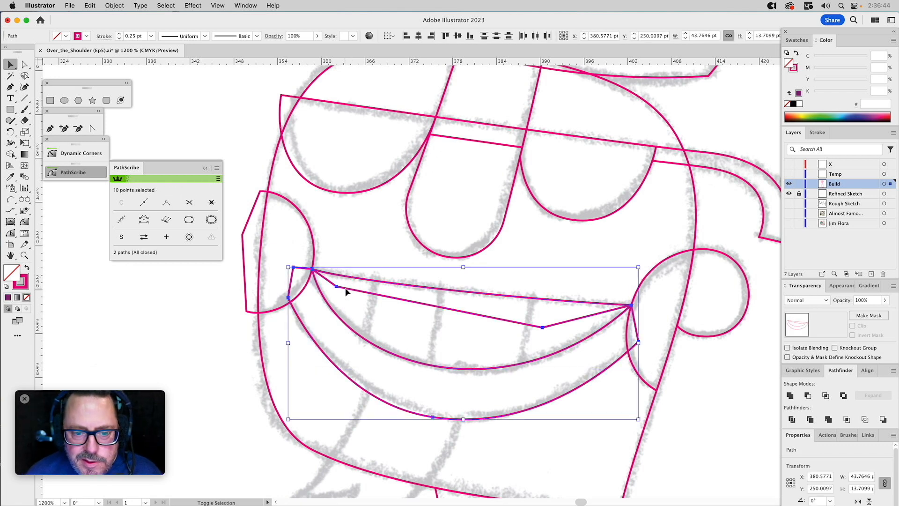
click(809, 396)
Subtract the right cheek from the lower lip path so the lip ends at the cheek edge, keeping the cheek path.
click(670, 257)
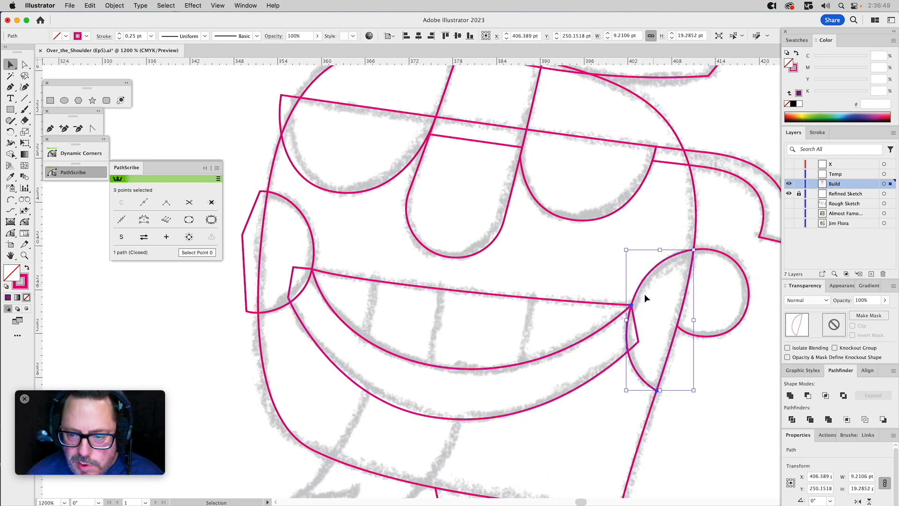
shift+click(634, 320)
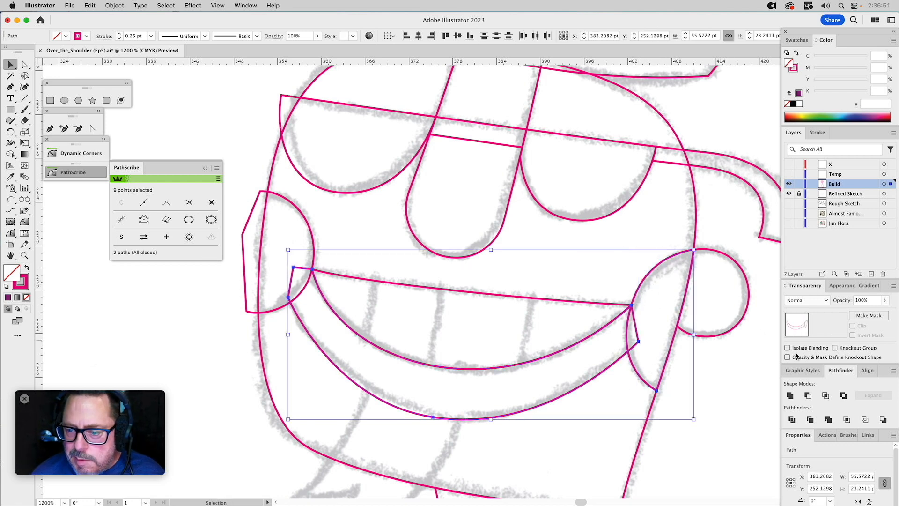
click(807, 395)
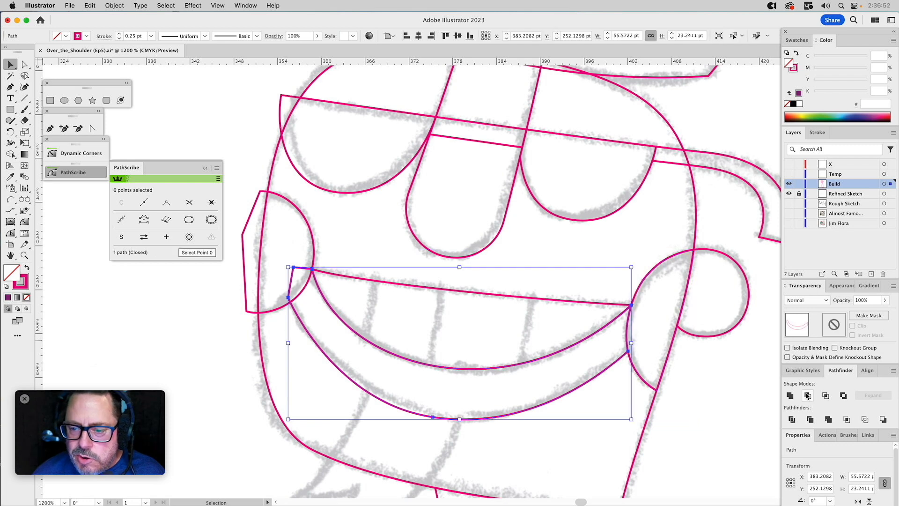
Intersect the left cheek path with the head shape so the cheek ends at the head outline, keeping the original paths.
click(308, 225)
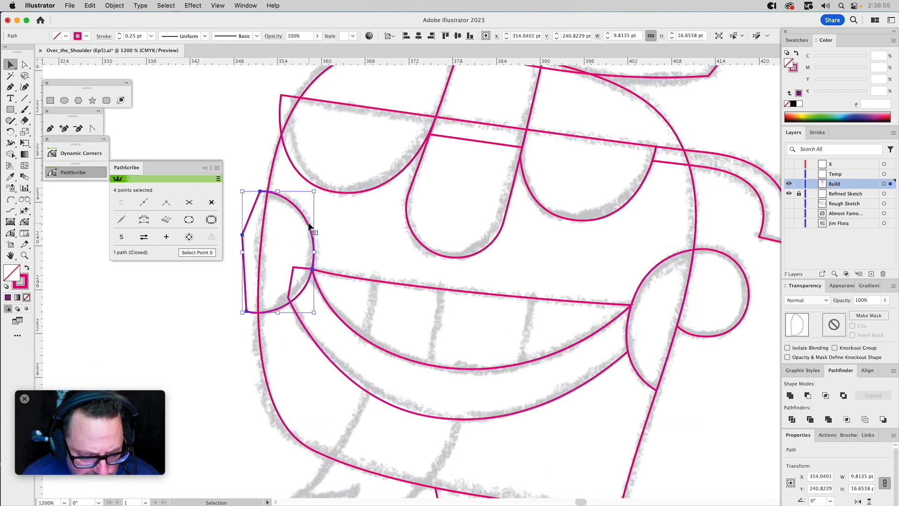
shift+click(266, 208)
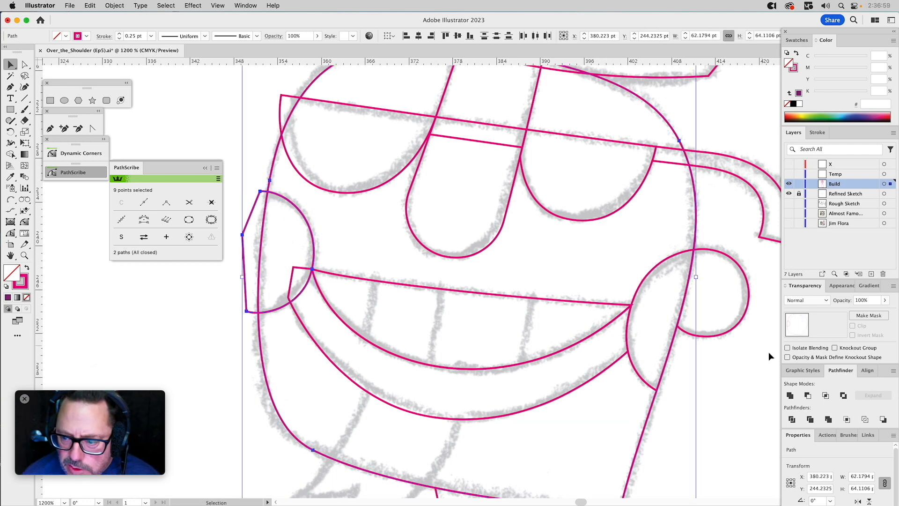
click(825, 395)
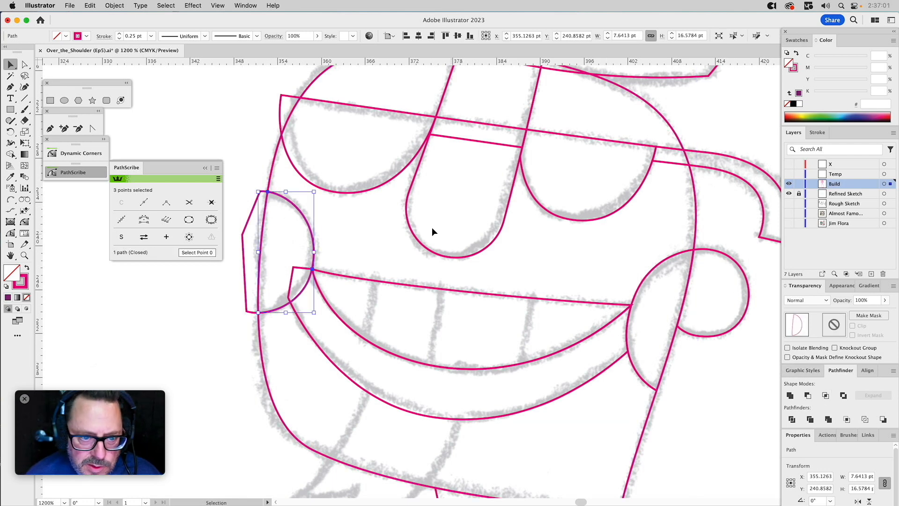
Subtract the original, untrimmed left cheek path from the lower lip path, then deselect everything.
click(248, 220)
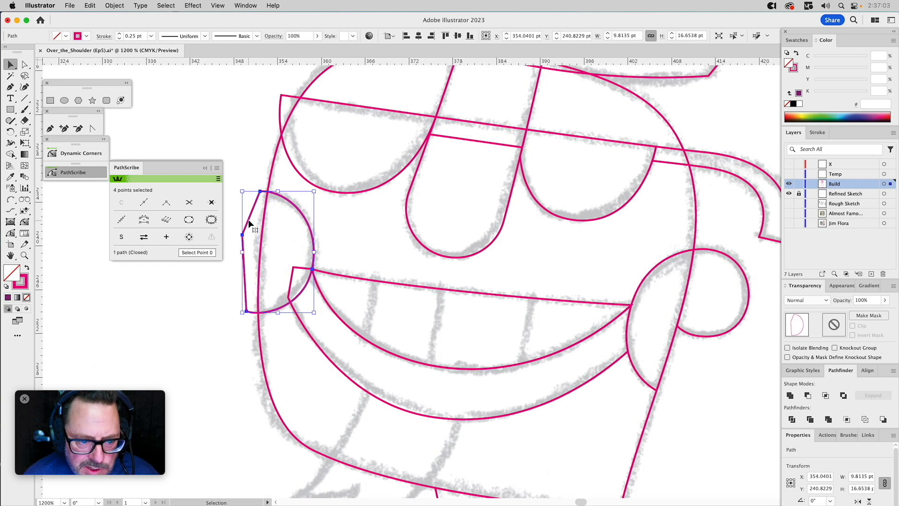
shift+click(299, 268)
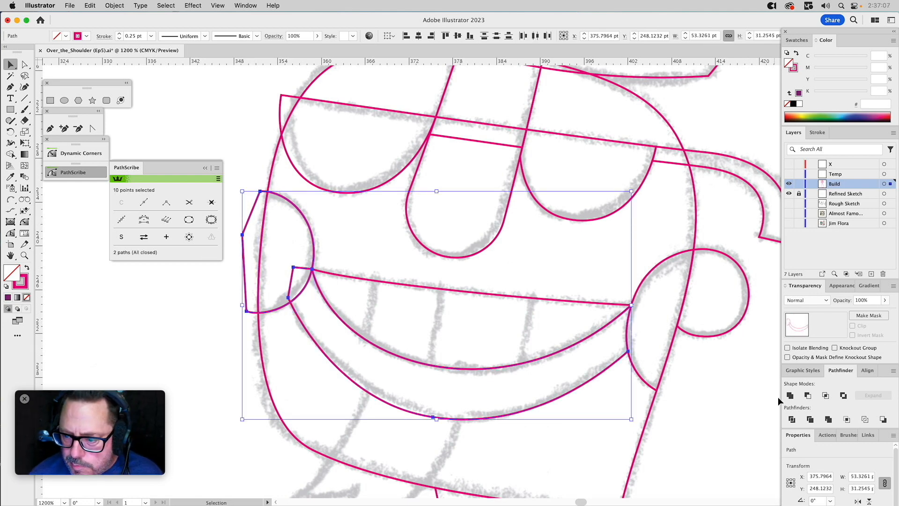
click(808, 396)
click(368, 265)
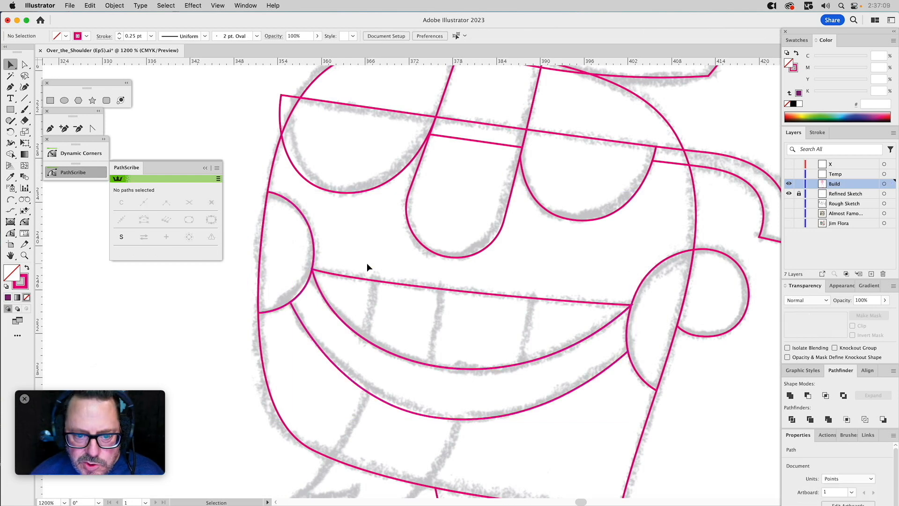
Draw an Arc by Points arc about 11 pt wide and 16 pt tall along the left edge of the forked goatee below the lip.
drag(499, 262, 523, 99)
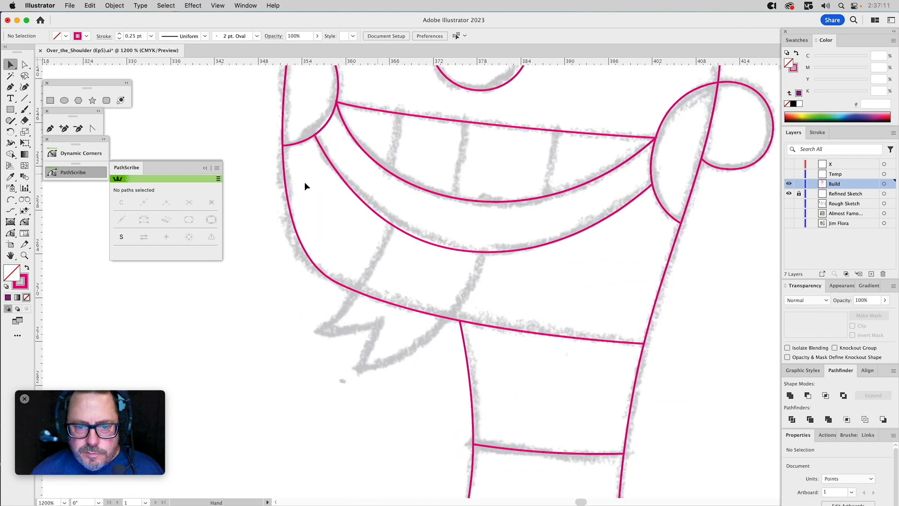
click(11, 199)
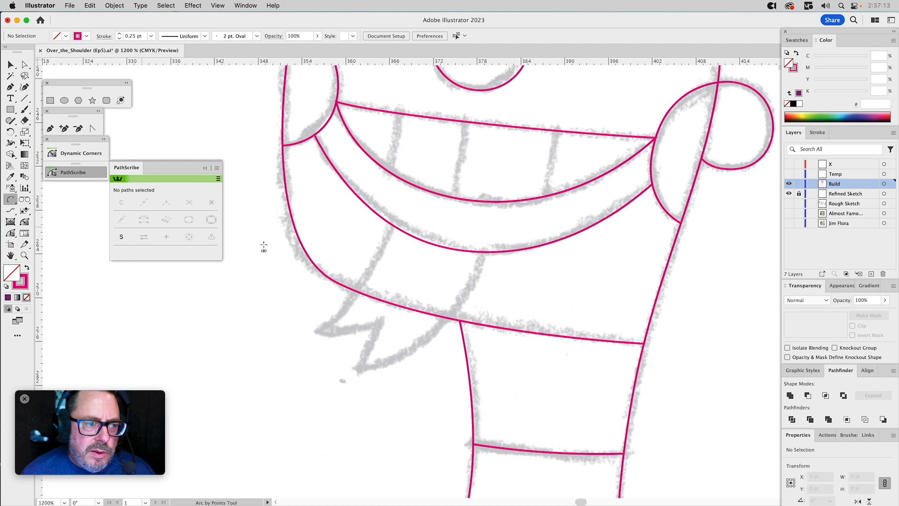
click(394, 216)
click(315, 331)
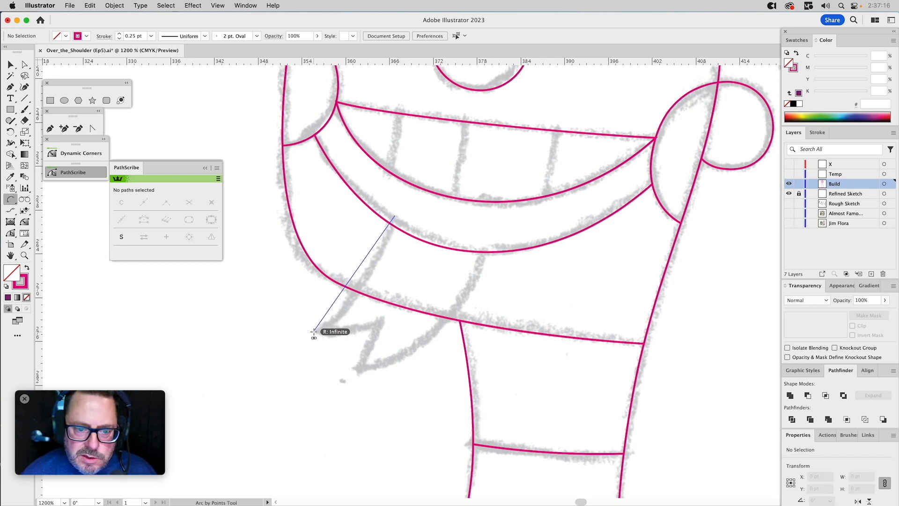
click(357, 294)
Continue the goatee path with two connected arcs tracing the notch between its left tip and its lower tip.
click(17, 202)
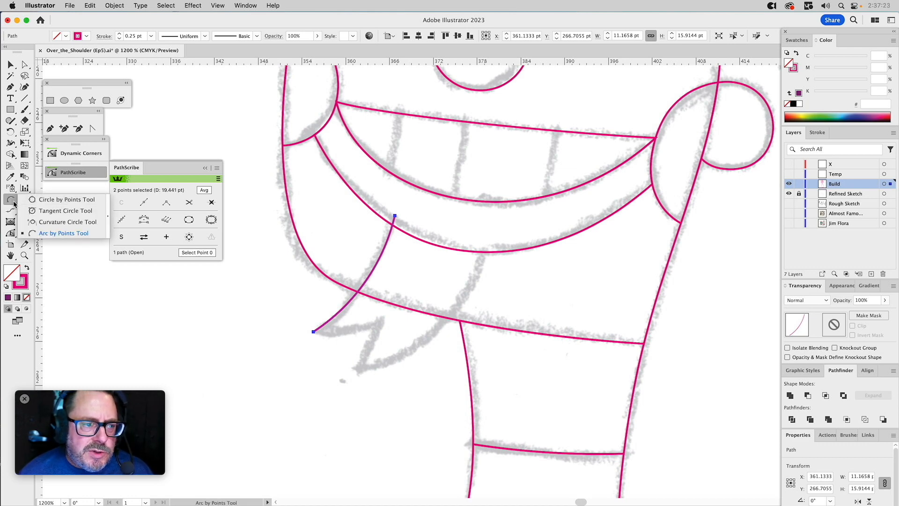
click(14, 203)
click(314, 331)
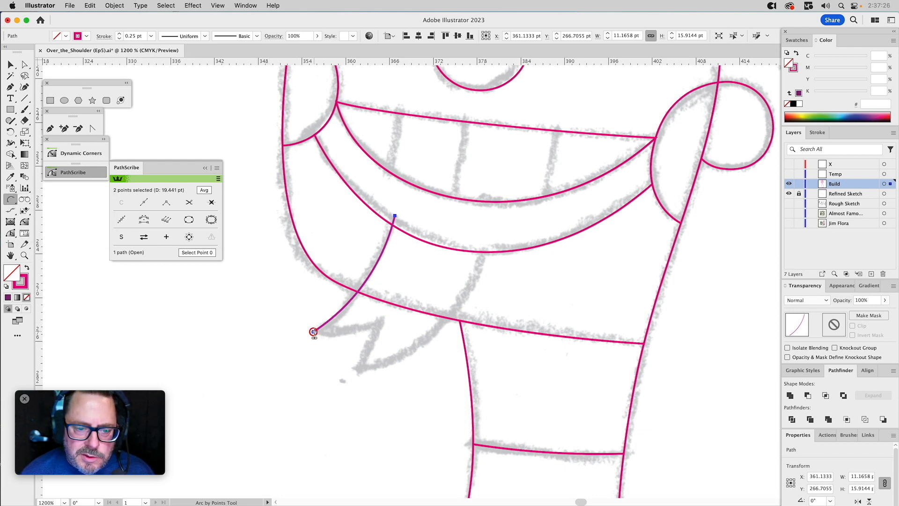
click(381, 323)
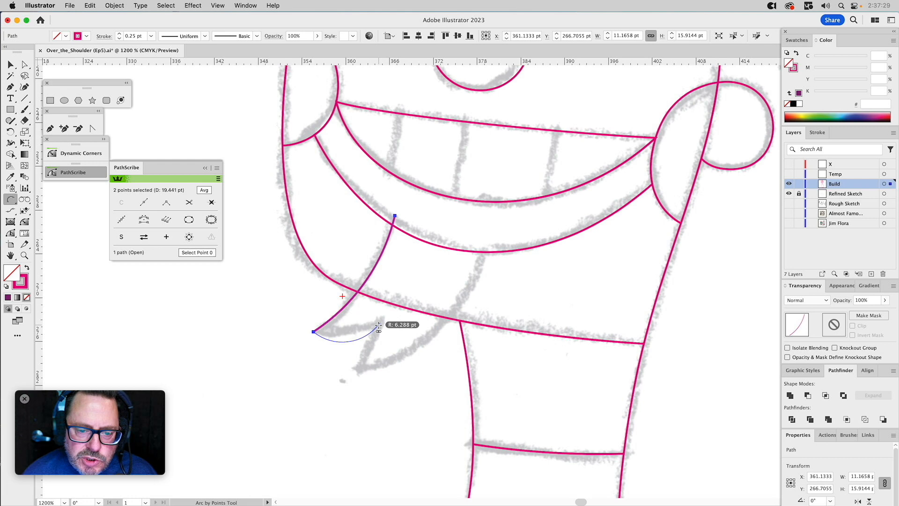
click(354, 333)
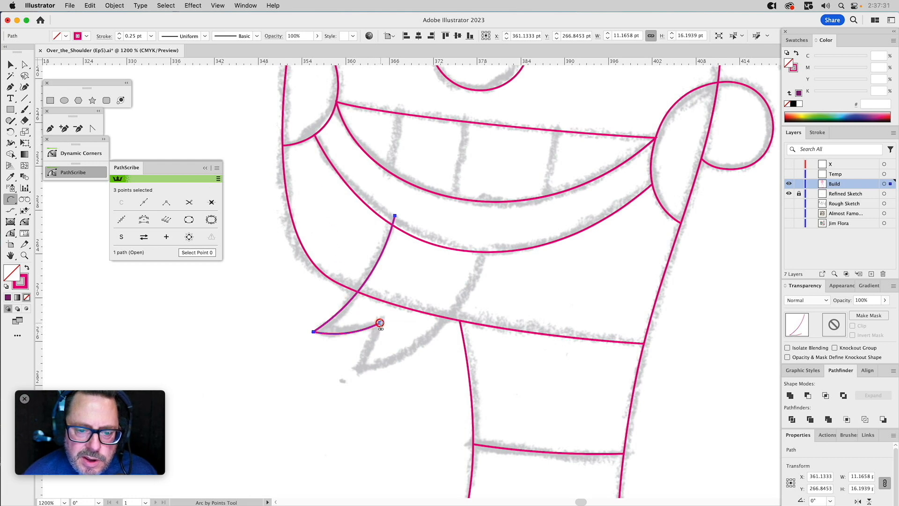
click(359, 371)
click(369, 355)
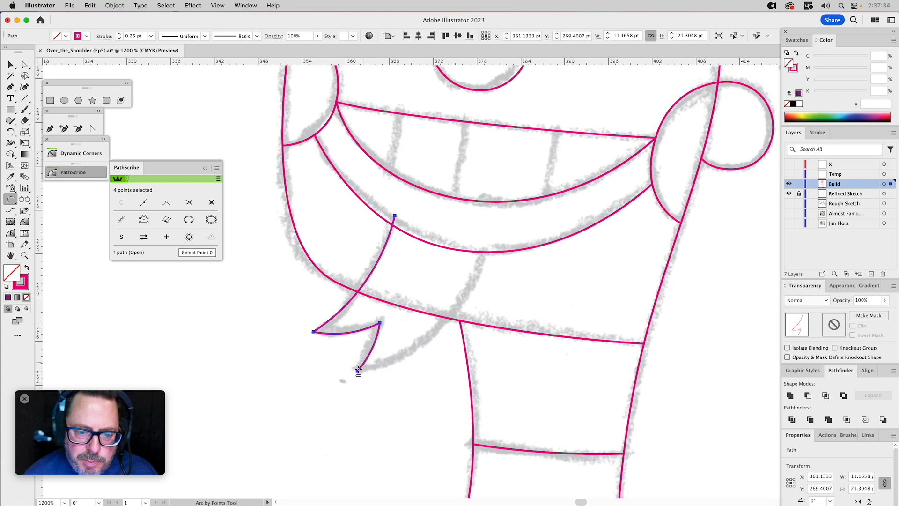
Add an arc from the goatee's lower tip up to the lower lip and close the path with a straight top edge.
click(488, 251)
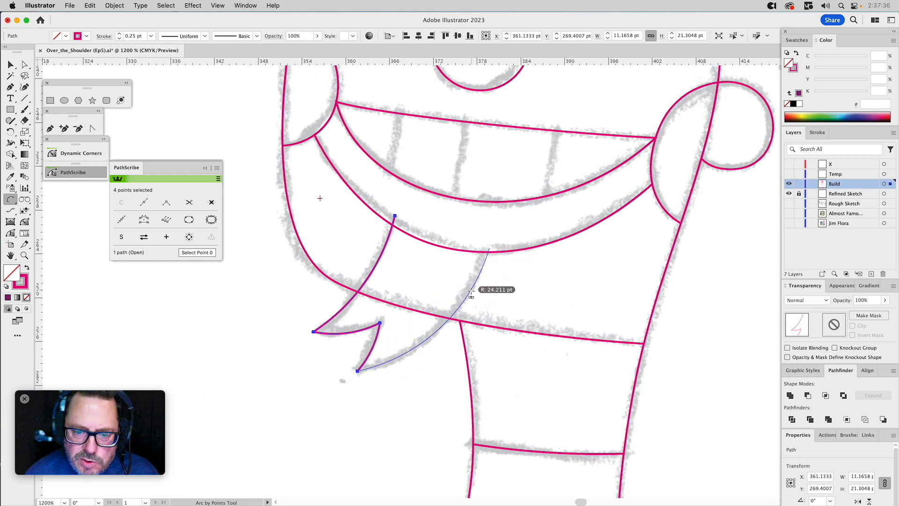
click(460, 322)
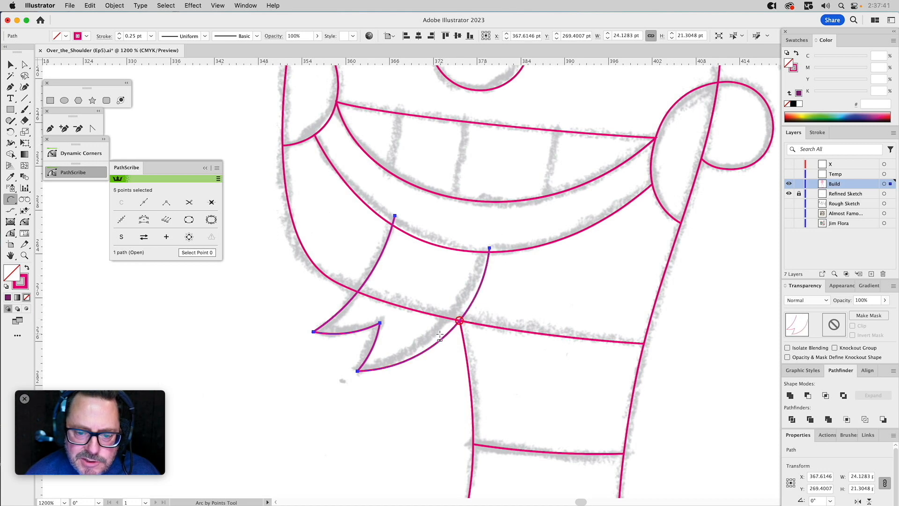
click(489, 248)
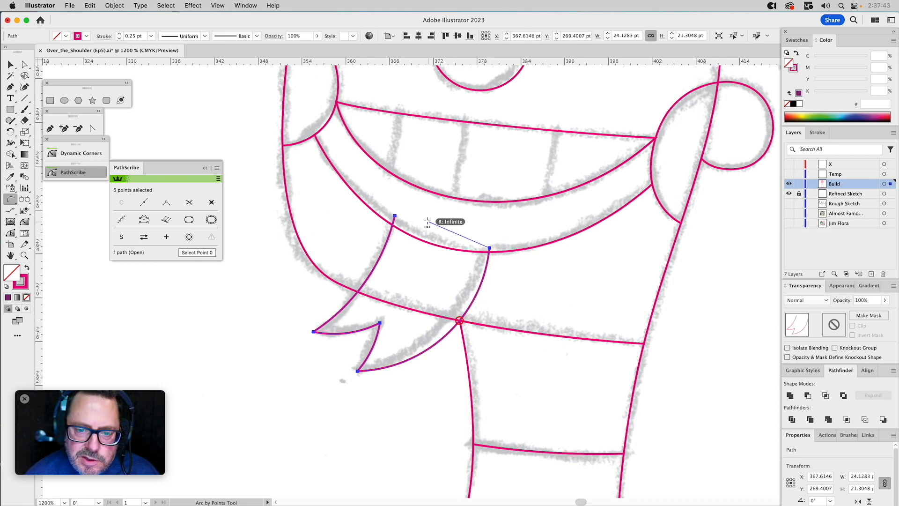
click(415, 224)
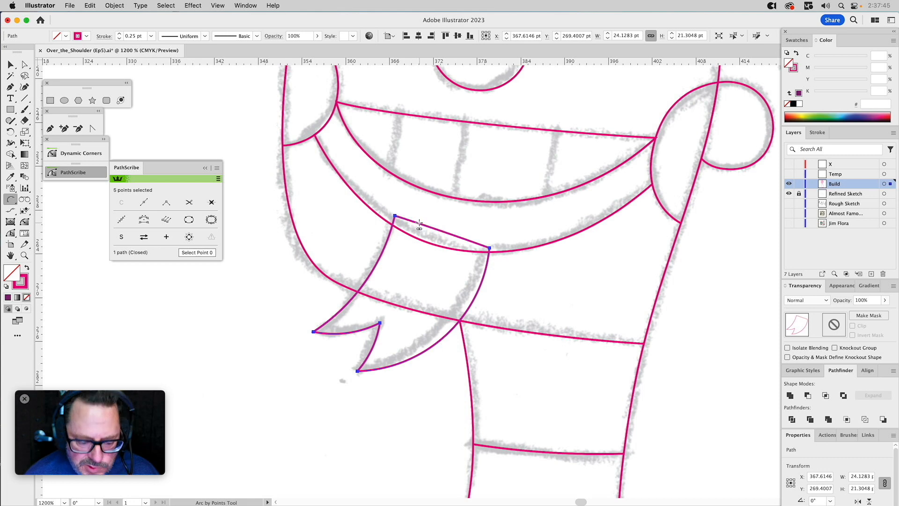
Subtract the lower lip path from the goatee path so its top follows the lip's bottom edge, keeping the lip path.
key(v)
click(419, 236)
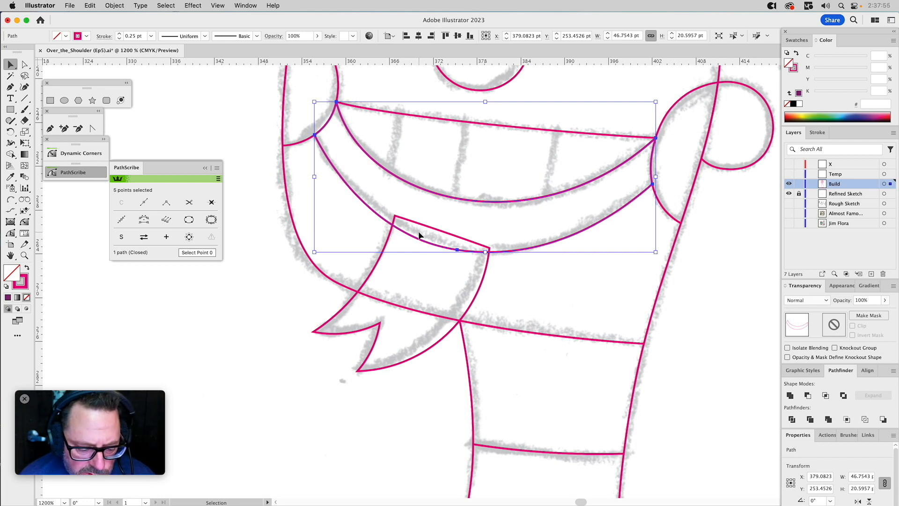
shift+click(424, 228)
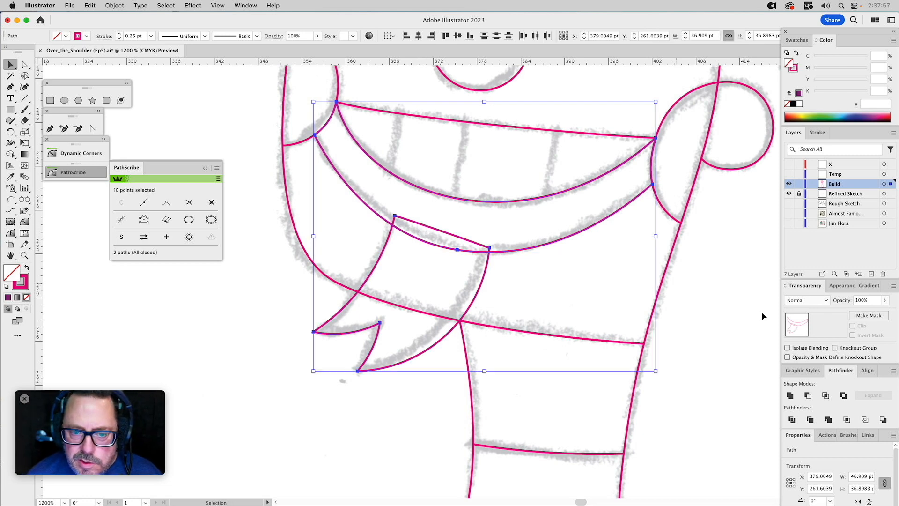
click(809, 397)
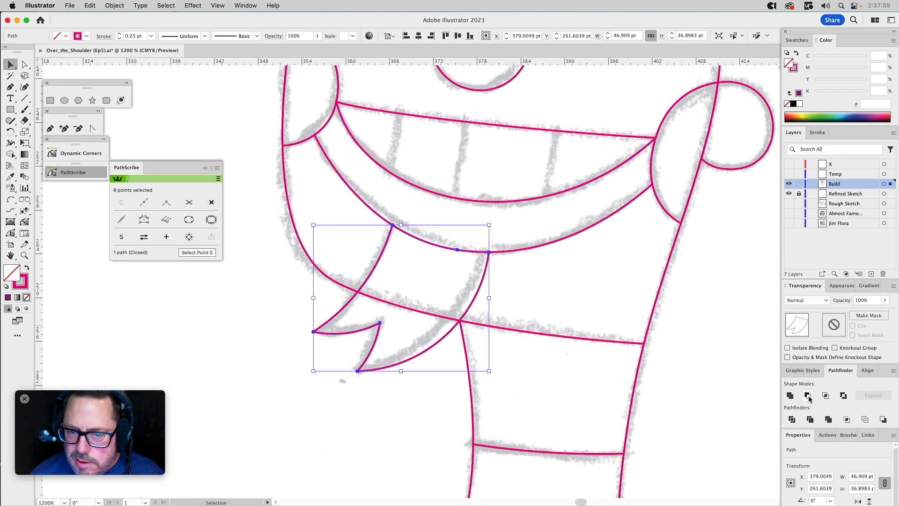
Draw a narrow, slanted four-sided closed strip about 3 pt wide and 12 pt tall over the middle tooth gap, overshooting the mouth outline.
click(592, 294)
drag(602, 253, 598, 391)
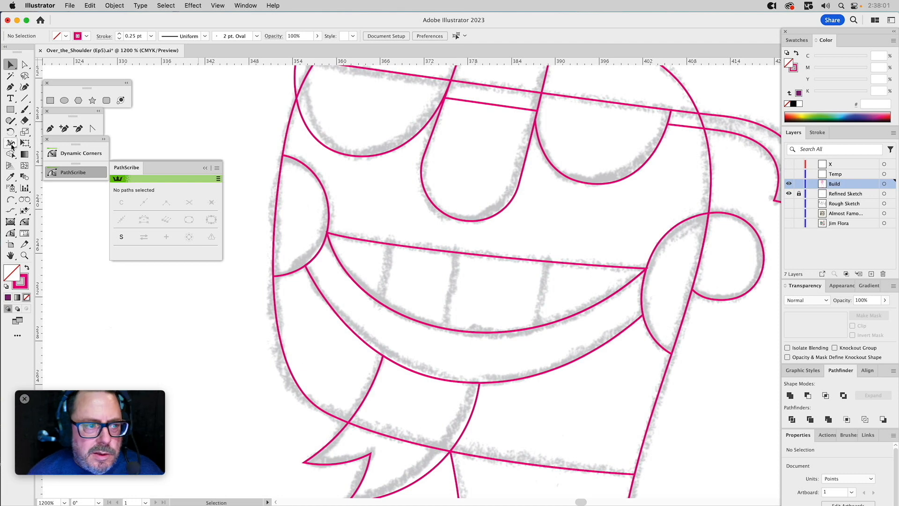
key(p)
drag(455, 247, 458, 333)
click(463, 248)
click(456, 247)
key(v)
click(533, 239)
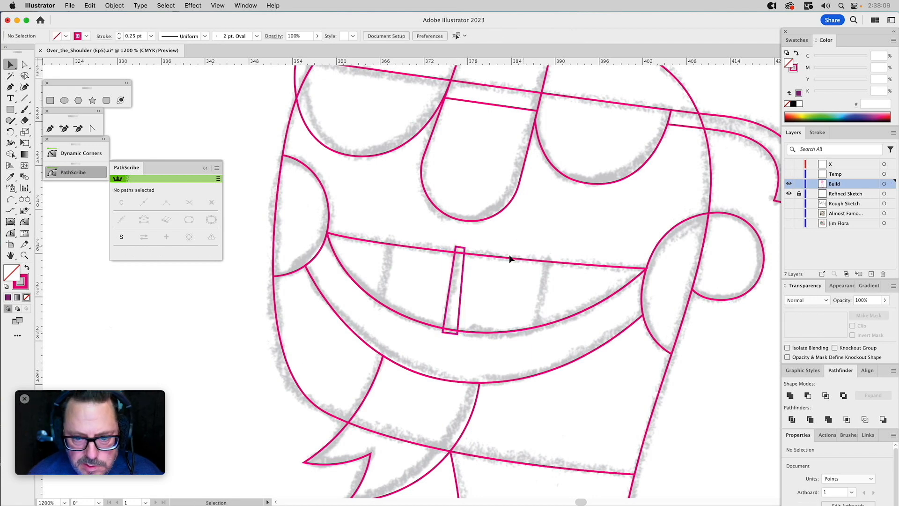
Copy the tooth-gap strip onto the other two sketched gaps and rotate the right-hand copy about 2° to match the sketch.
click(463, 262)
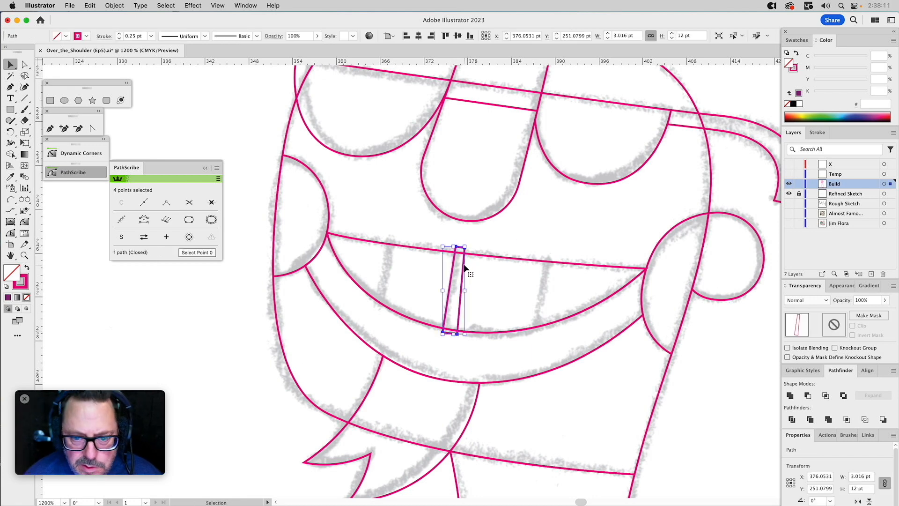
drag(465, 265, 550, 281)
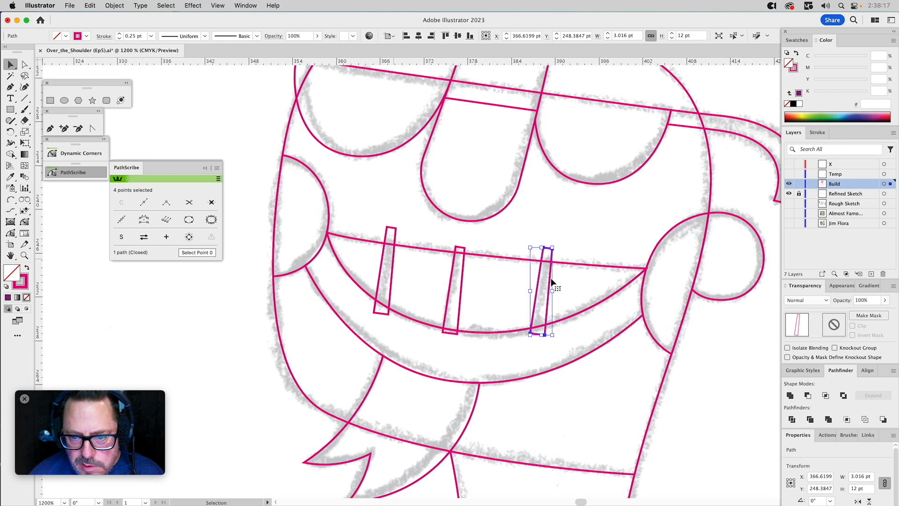
drag(543, 244, 541, 244)
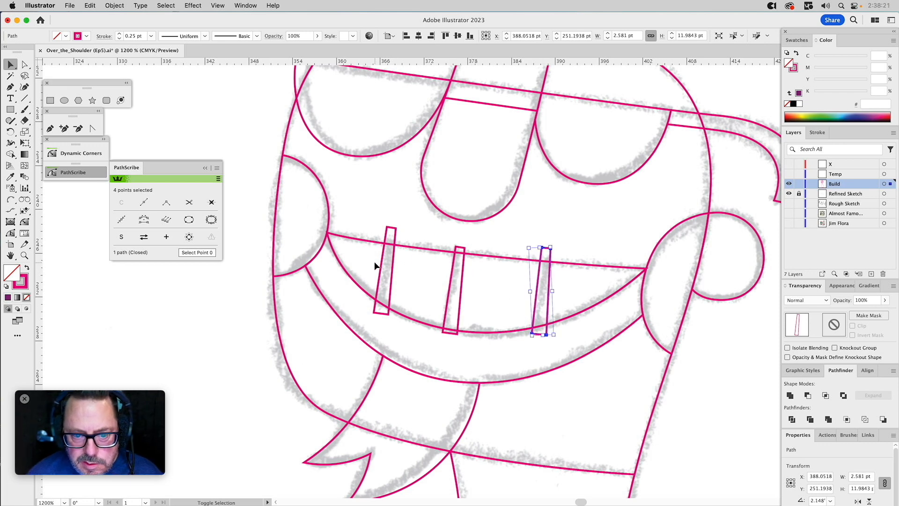
Unite the three tooth-gap strips into one compound path.
drag(391, 284, 541, 291)
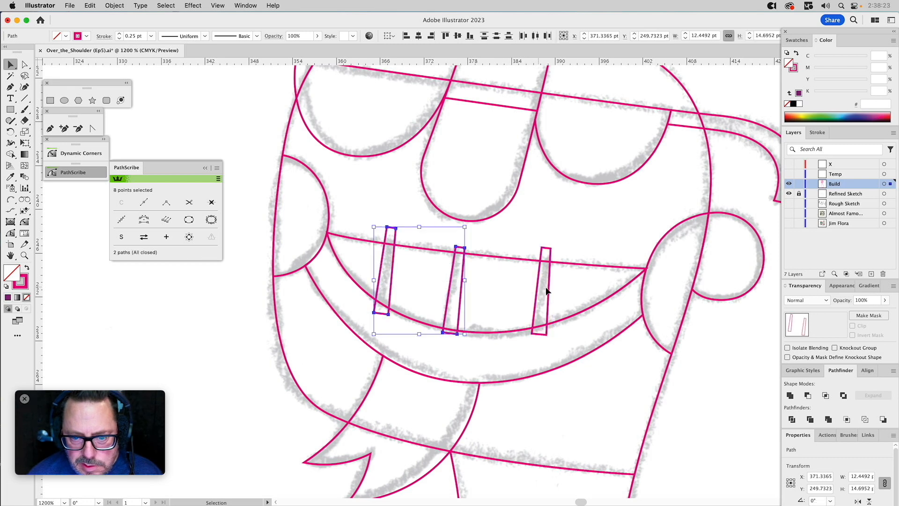
shift+click(539, 286)
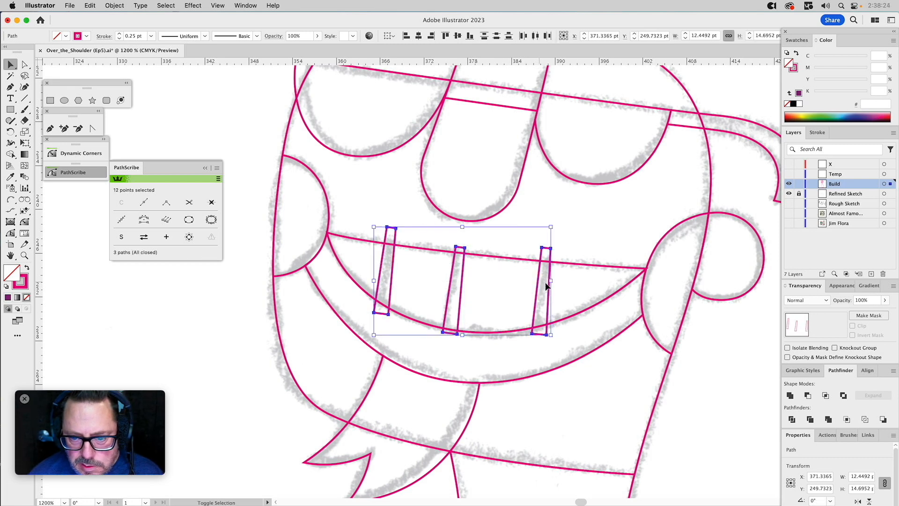
click(789, 396)
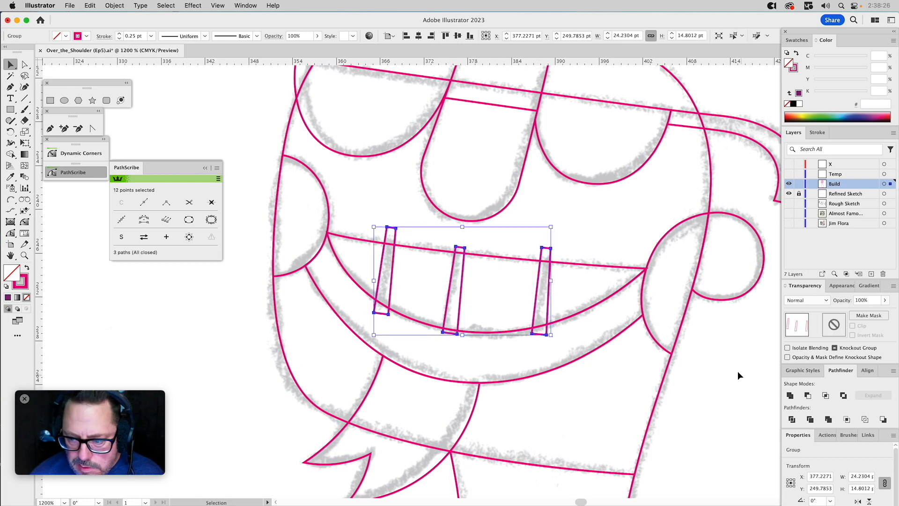
Intersect the tooth-gap compound path with a copy of the mouth shape so the gaps end at the mouth's edges, keeping the mouth path.
click(506, 260)
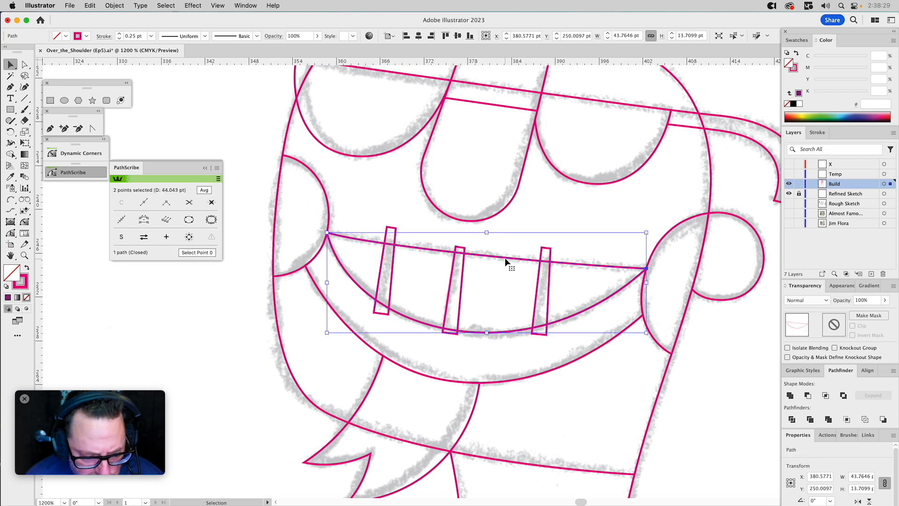
shift+click(464, 270)
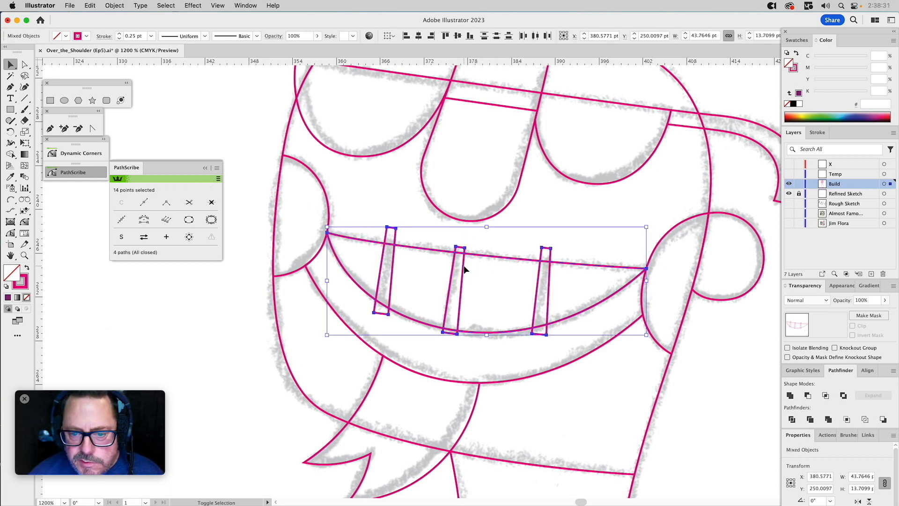
click(825, 396)
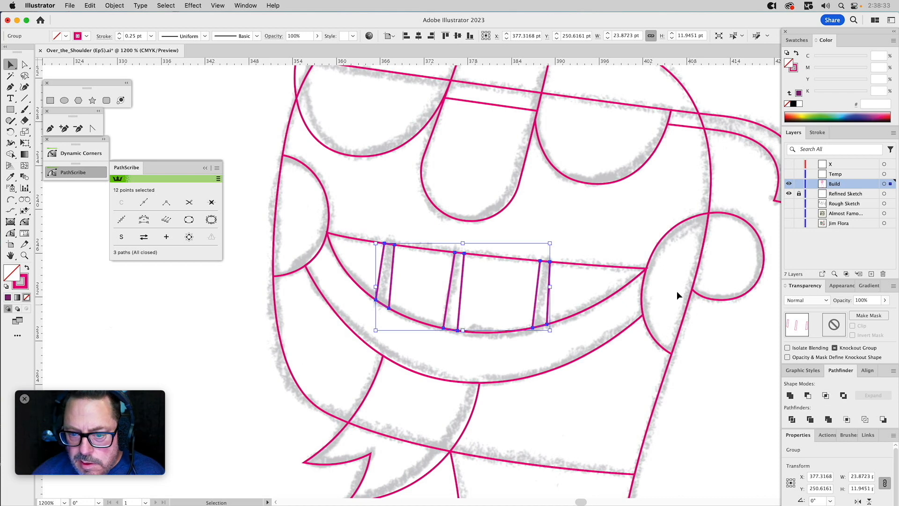
click(585, 223)
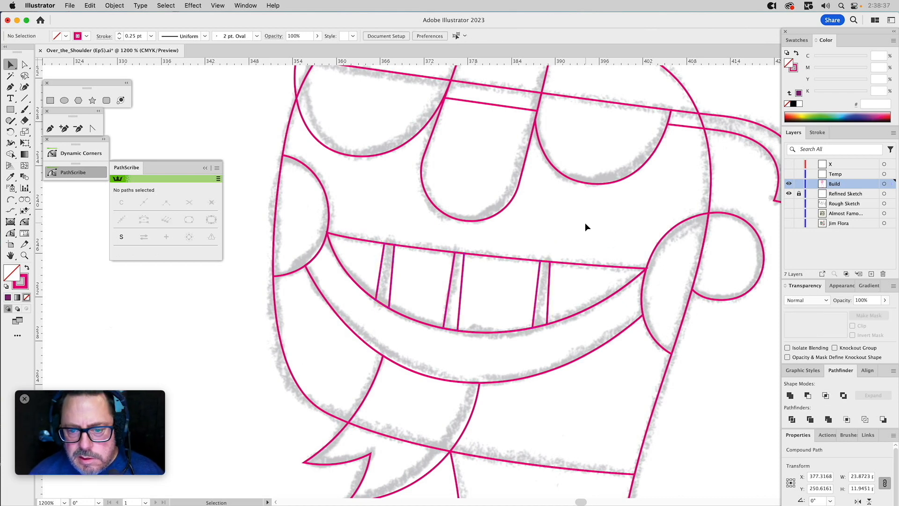
Draw an ellipse about 33 pt wide and 66 pt tall from its center over the sketched oval on the torso.
click(24, 255)
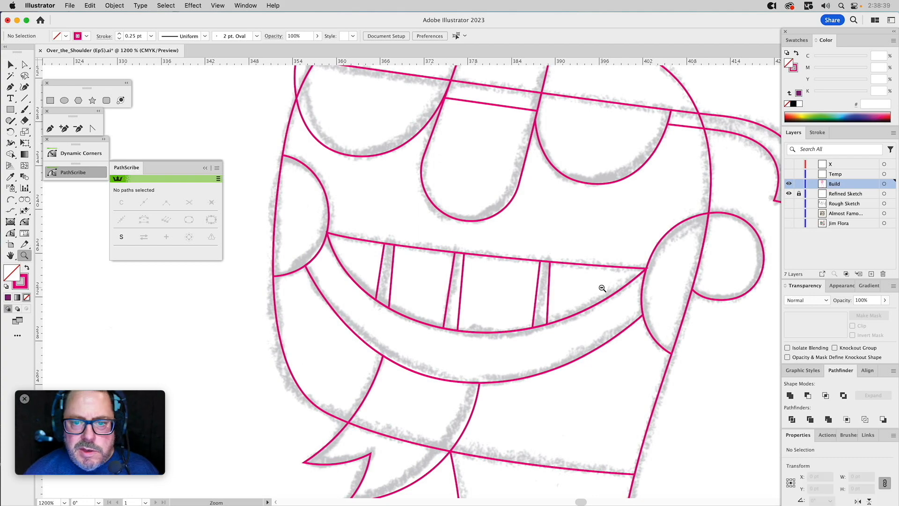
alt+click(596, 288)
alt+click(573, 294)
alt+click(374, 308)
alt+click(490, 333)
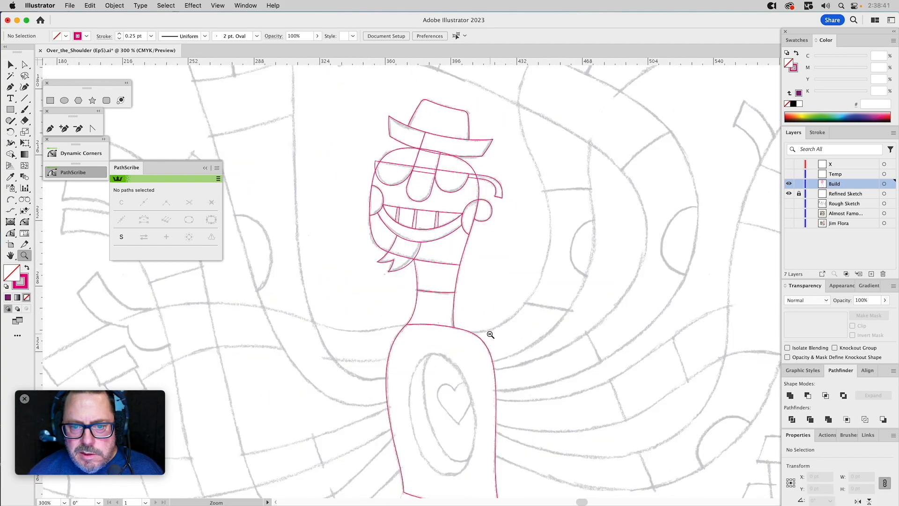
drag(438, 337, 562, 420)
click(64, 100)
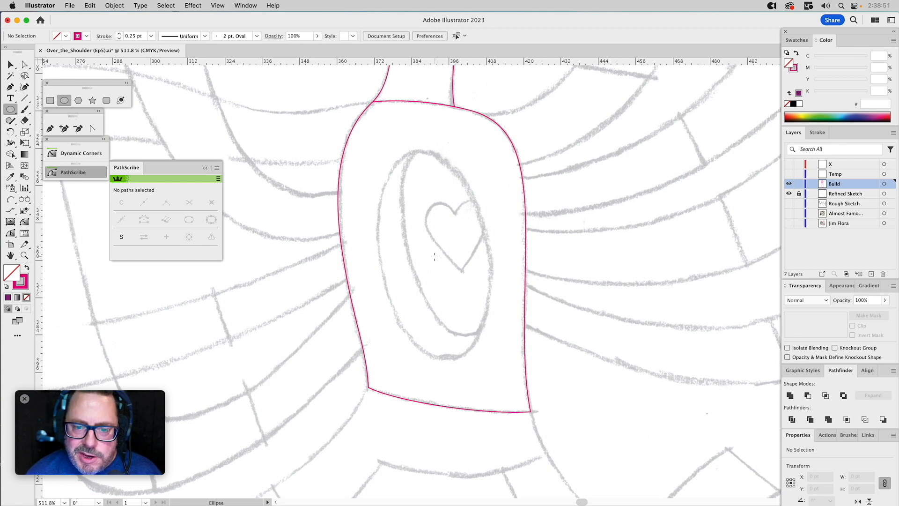
drag(433, 256, 484, 359)
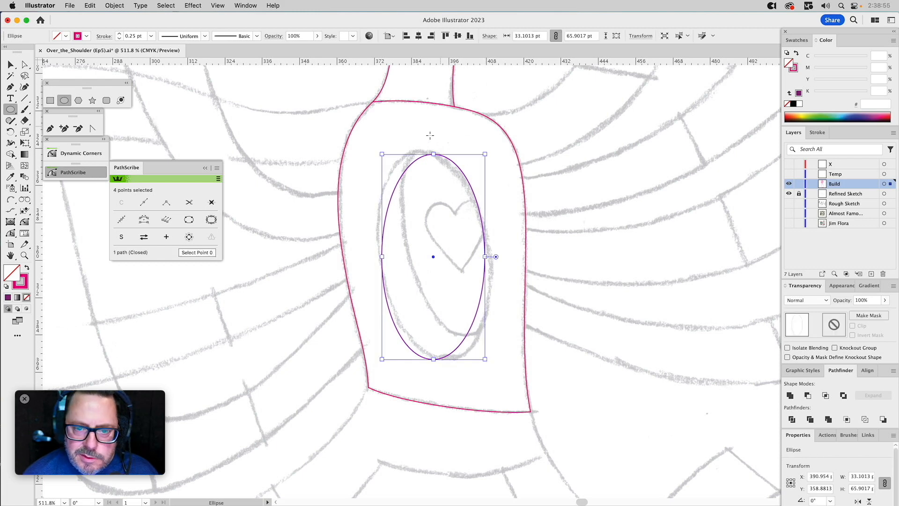
Rotate the torso ellipse about 7.3° to match the sketched oval's tilt and stretch it slightly upward.
drag(435, 153, 420, 154)
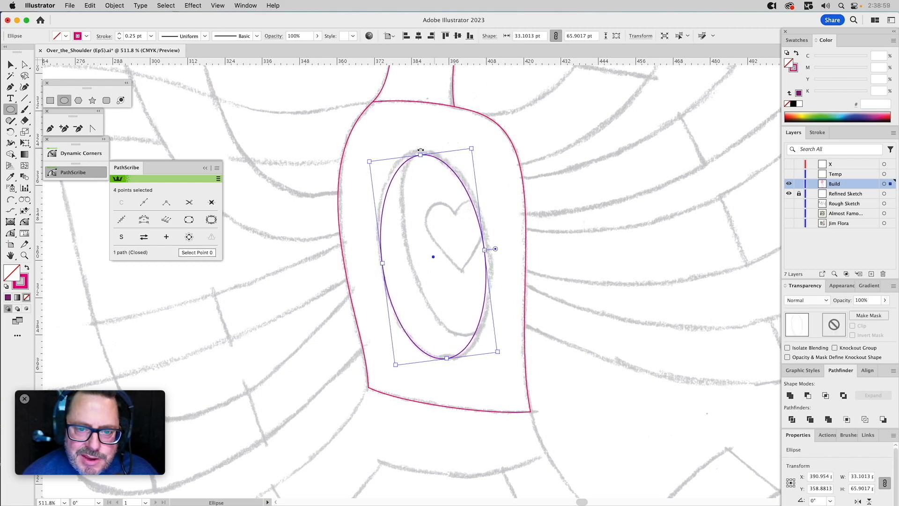
key(a)
key(v)
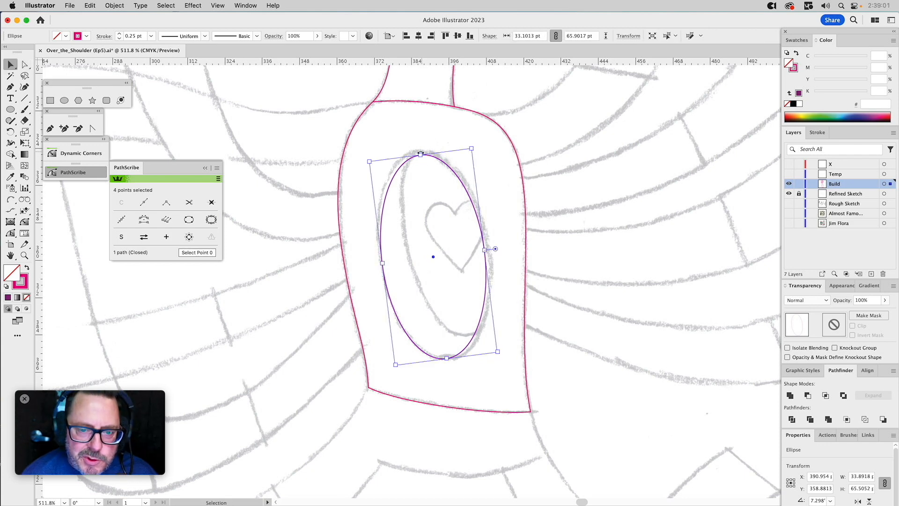
drag(421, 154, 420, 151)
Refine the torso oval by lengthening the left anchor's handles, moving the right anchor outward and adjusting the right-side curve handles to follow the sketch.
key(a)
click(381, 261)
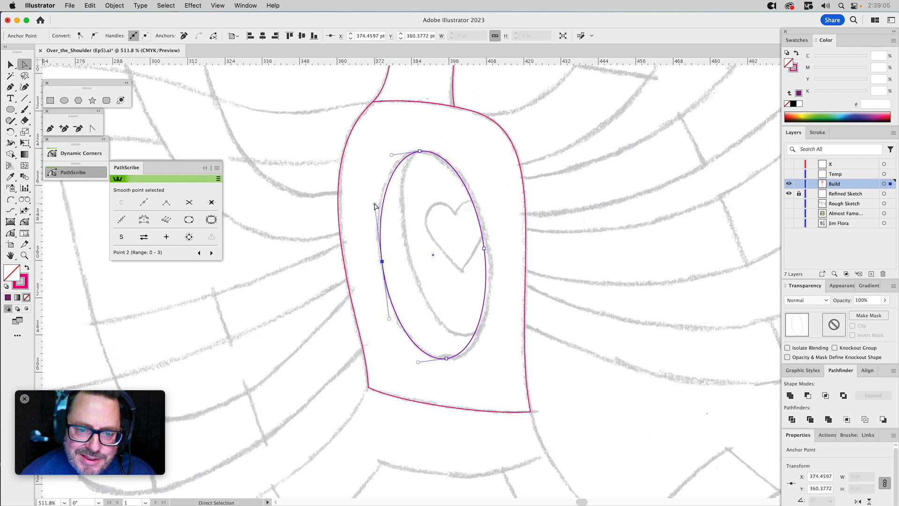
drag(373, 197, 372, 196)
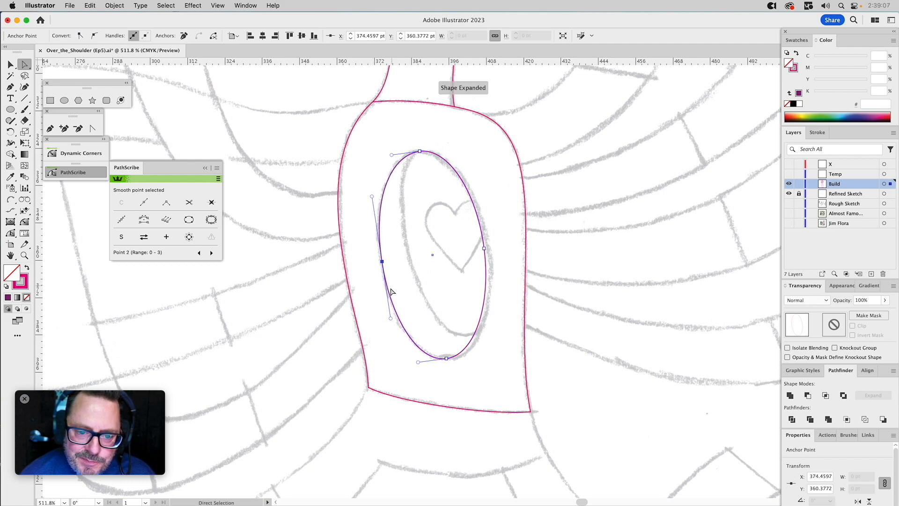
drag(390, 318, 391, 323)
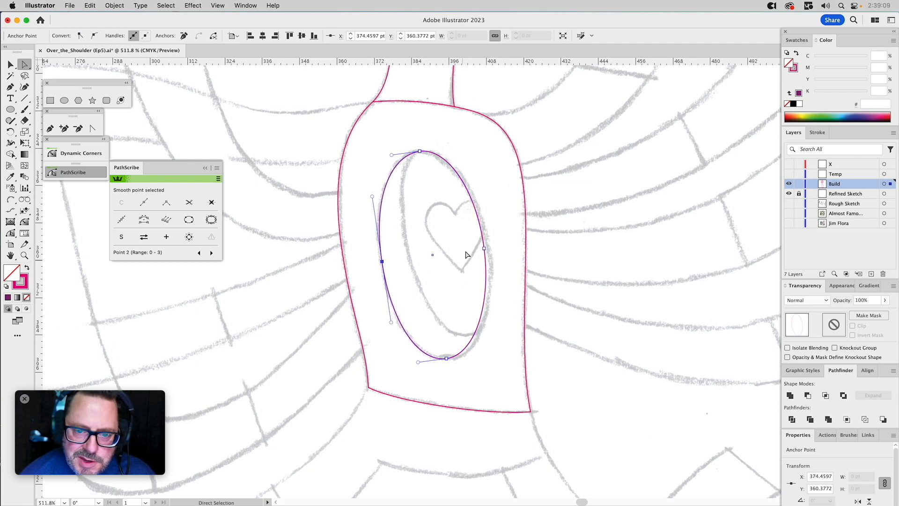
drag(484, 249, 488, 252)
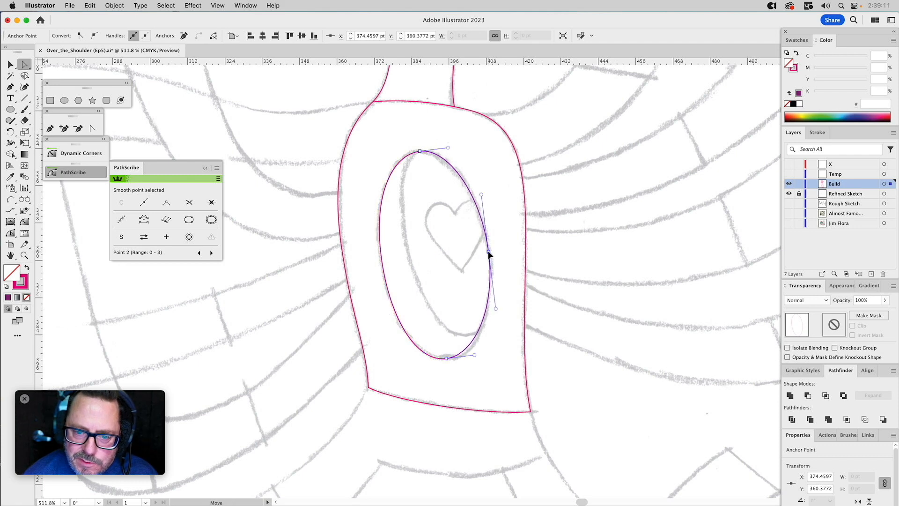
drag(497, 309, 496, 317)
drag(475, 354, 476, 356)
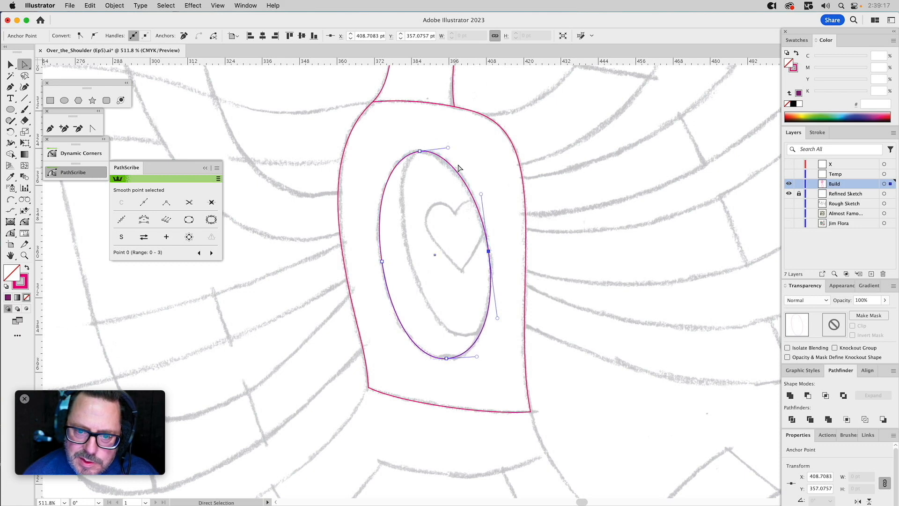
drag(448, 148, 450, 148)
click(482, 158)
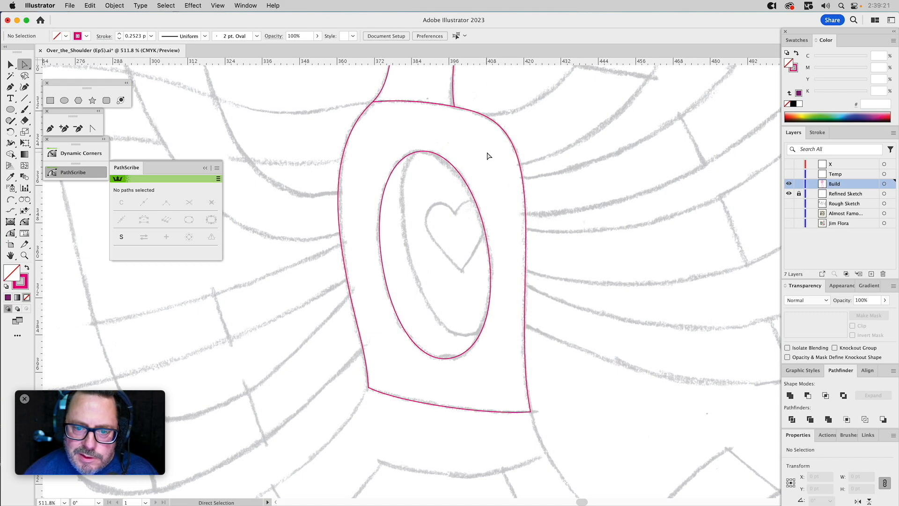
Duplicate the torso oval up and to the right along the inner sketch line, shorten it to about 62 pt and adjust its left curve.
key(v)
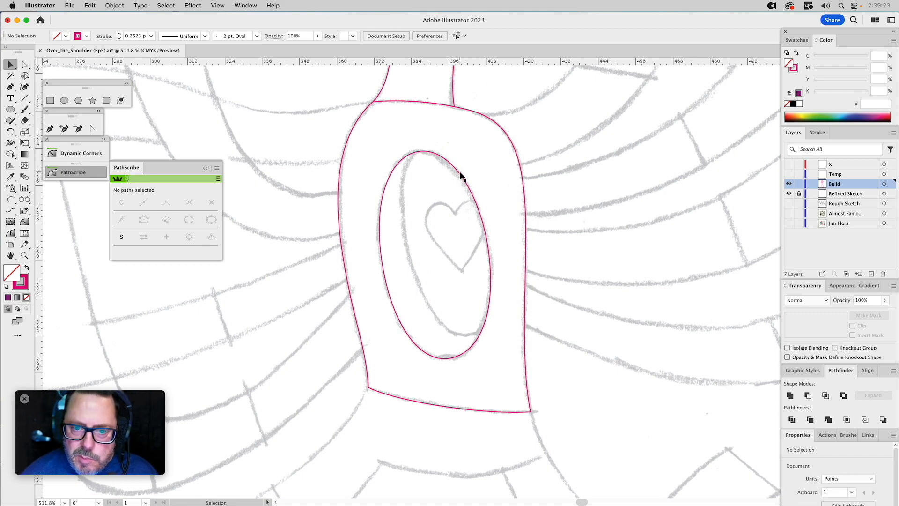
click(460, 172)
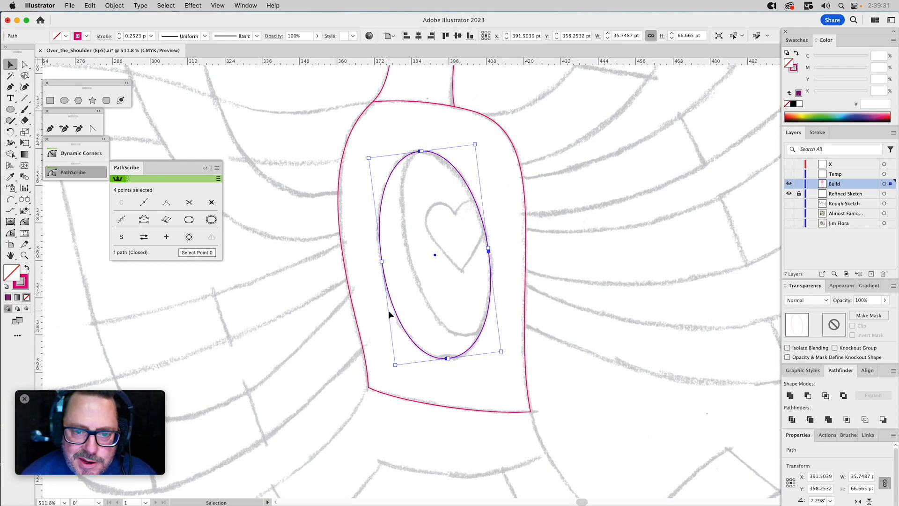
drag(394, 309, 417, 284)
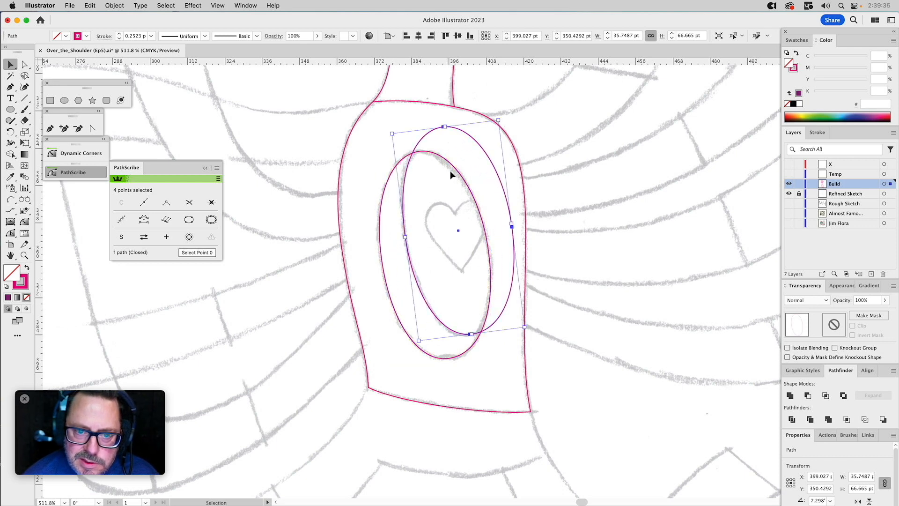
drag(445, 126, 440, 142)
key(a)
click(406, 211)
drag(396, 184, 396, 170)
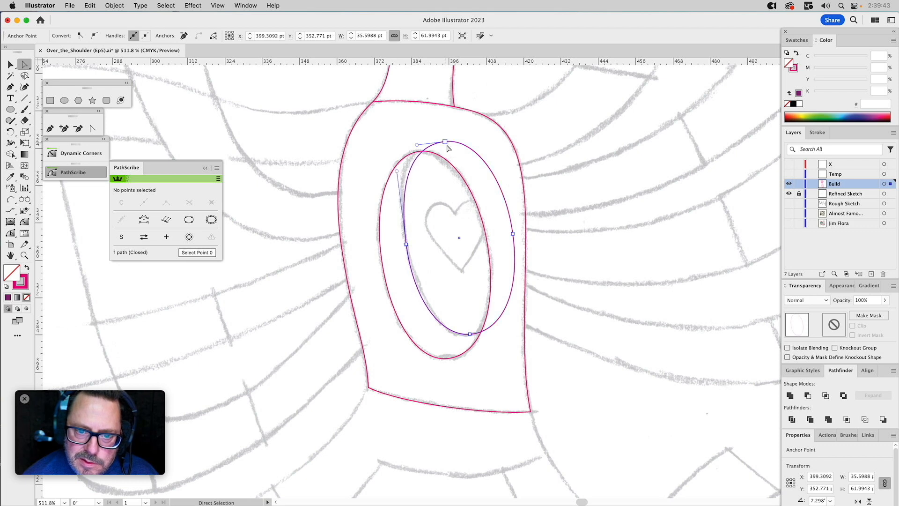
Intersect the offset oval with a copy of the original torso oval to form the inner shape, keeping the original oval.
key(v)
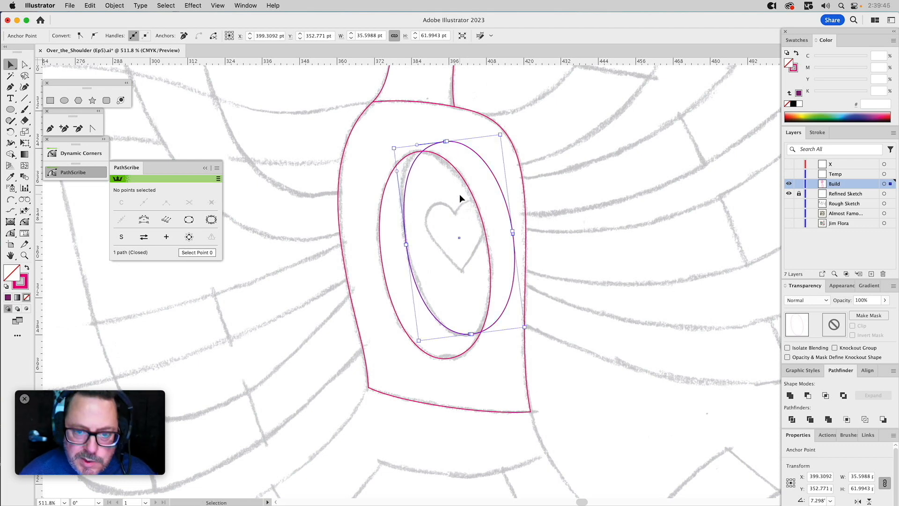
click(457, 173)
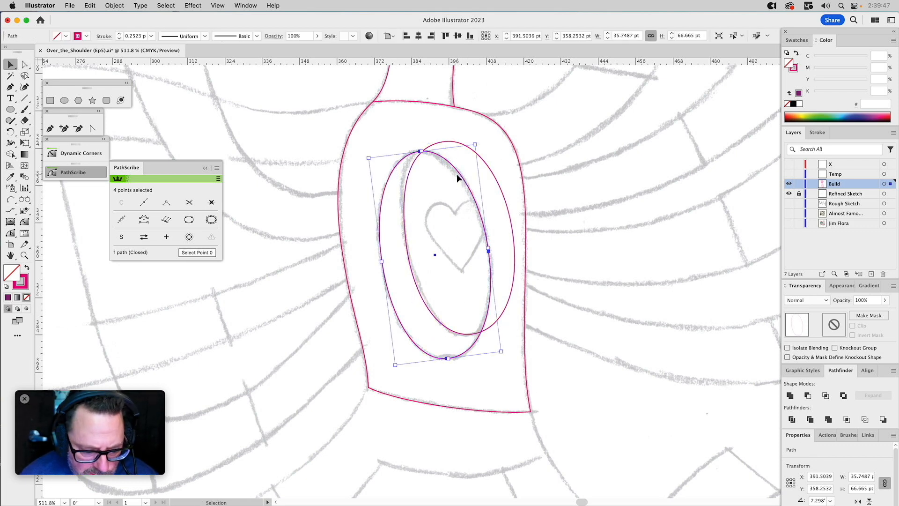
shift+click(488, 165)
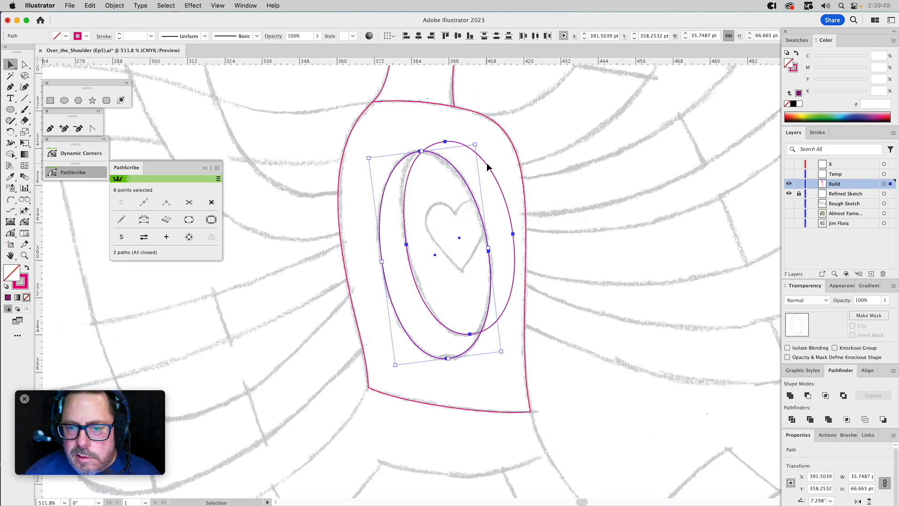
click(826, 395)
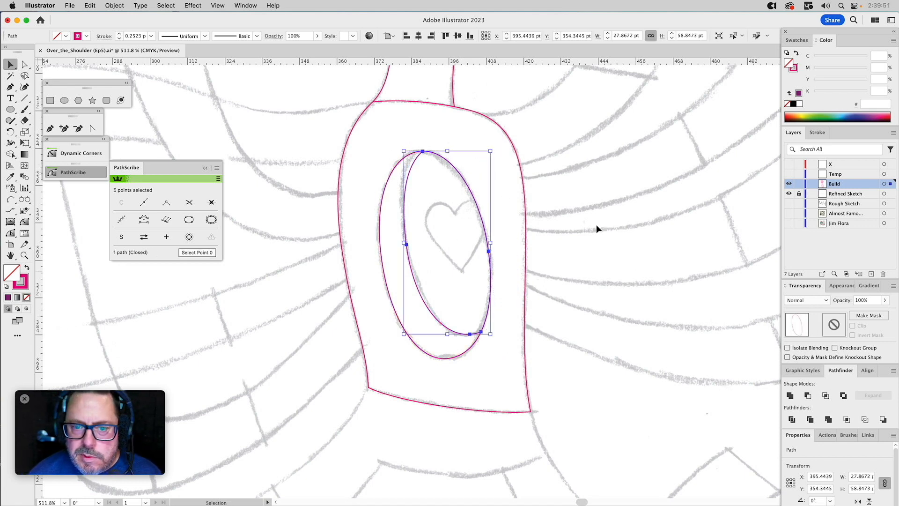
click(549, 160)
Draw a rough closed four-anchor heart path with the Pen tool over the sketched heart inside the torso oval.
click(50, 128)
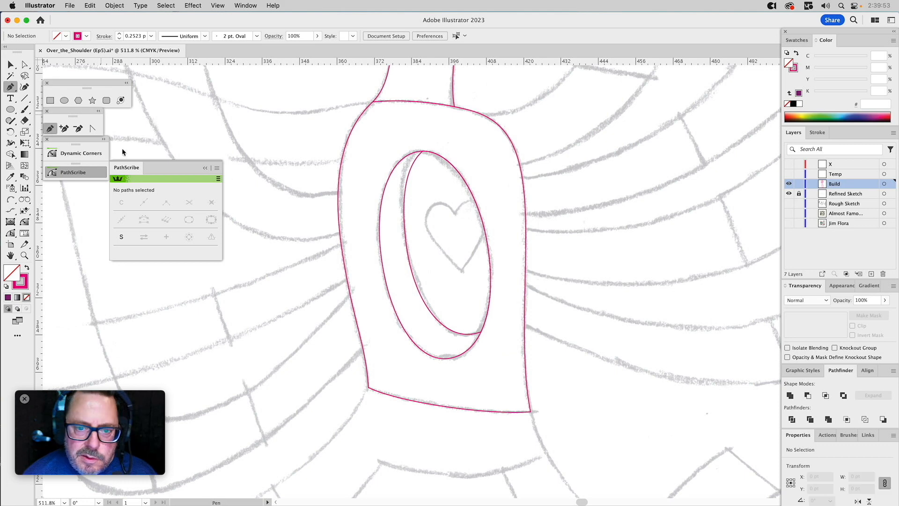
click(454, 214)
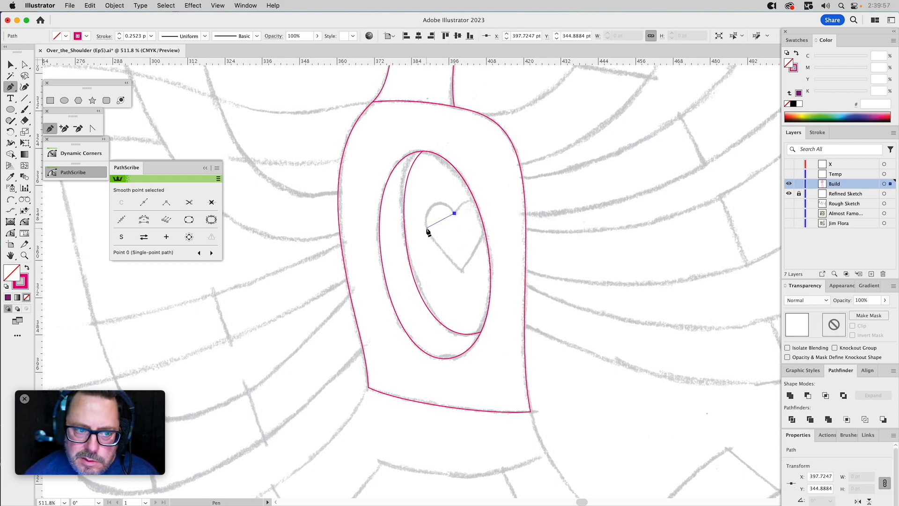
drag(431, 248, 433, 248)
click(462, 271)
drag(490, 217, 458, 209)
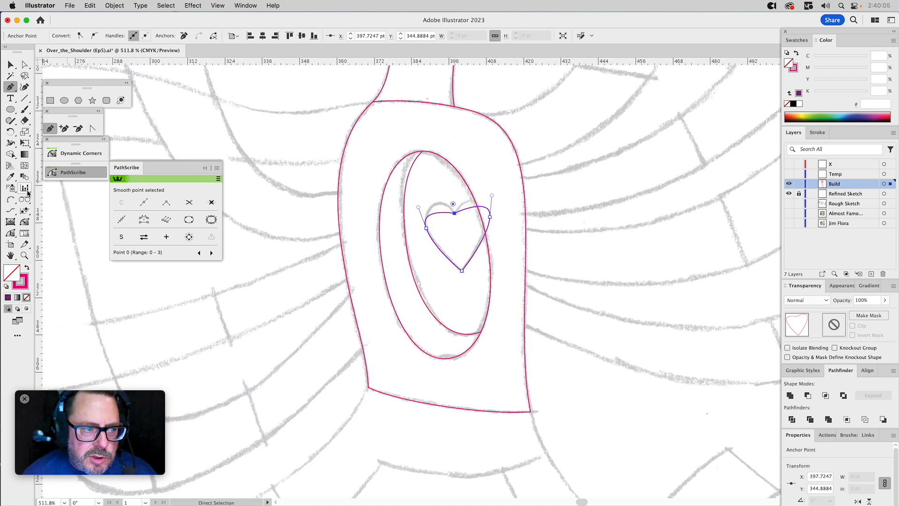
Shape the two upper lobes of the heart by pulling corner handles out of its top notch anchor with the PathScribe tool.
click(10, 234)
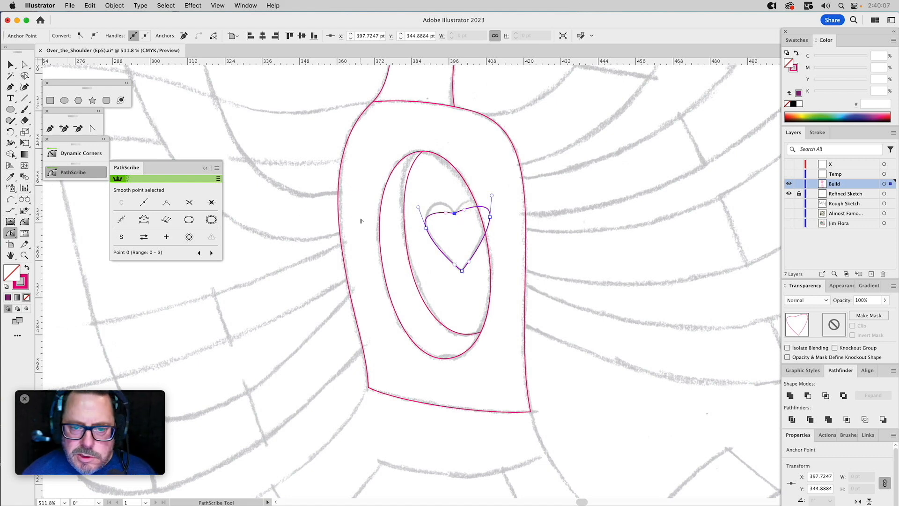
drag(446, 213, 462, 198)
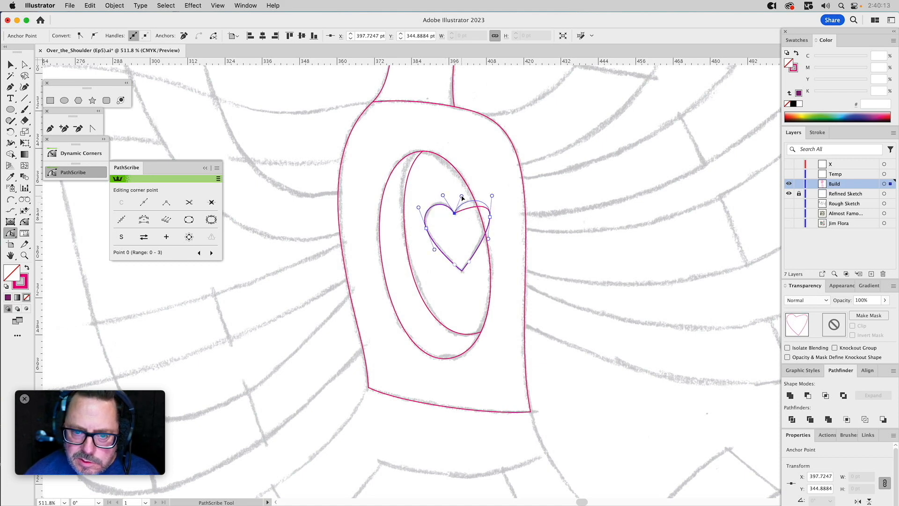
drag(462, 197, 462, 196)
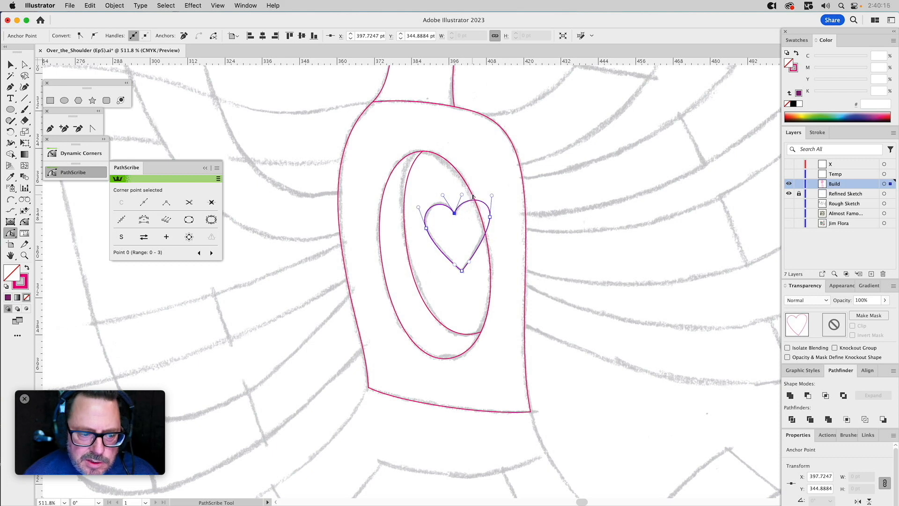
Move the heart's right-side anchor slightly inward and down so the right lobe becomes narrower, leaving the path deselected.
click(490, 217)
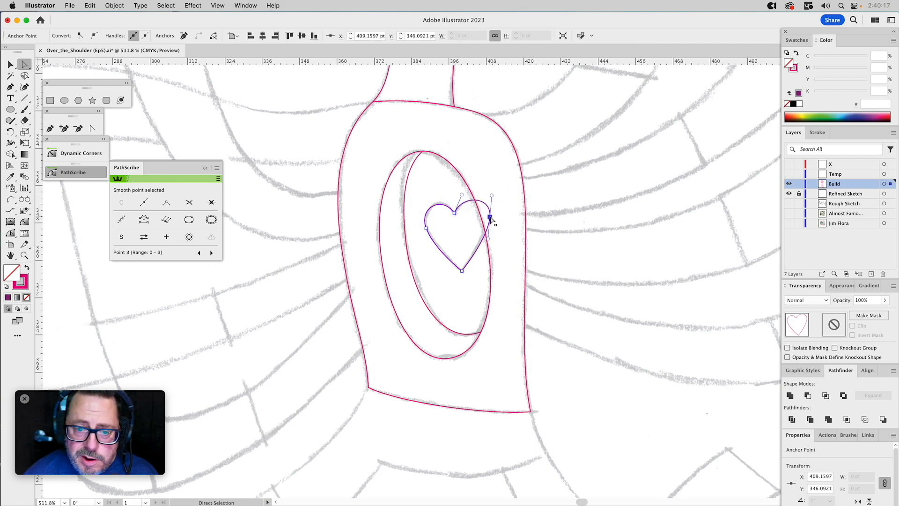
drag(490, 217, 488, 245)
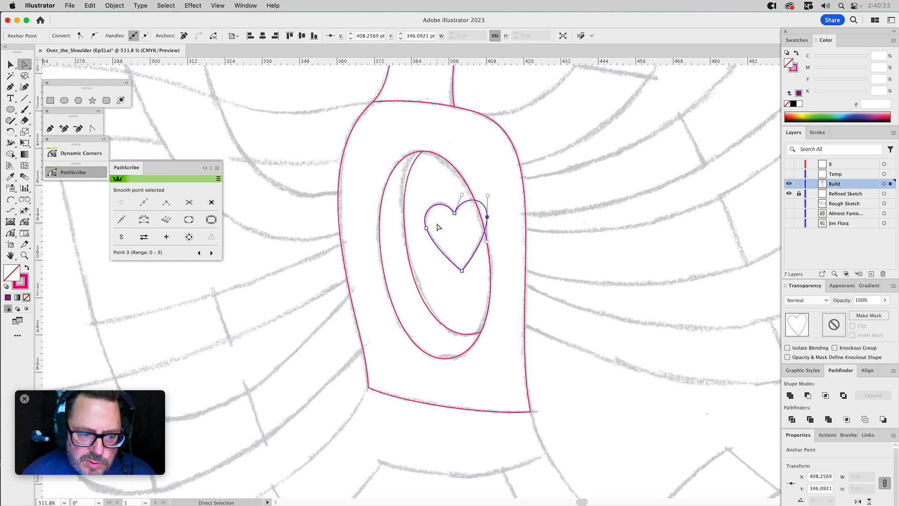
drag(435, 222, 404, 235)
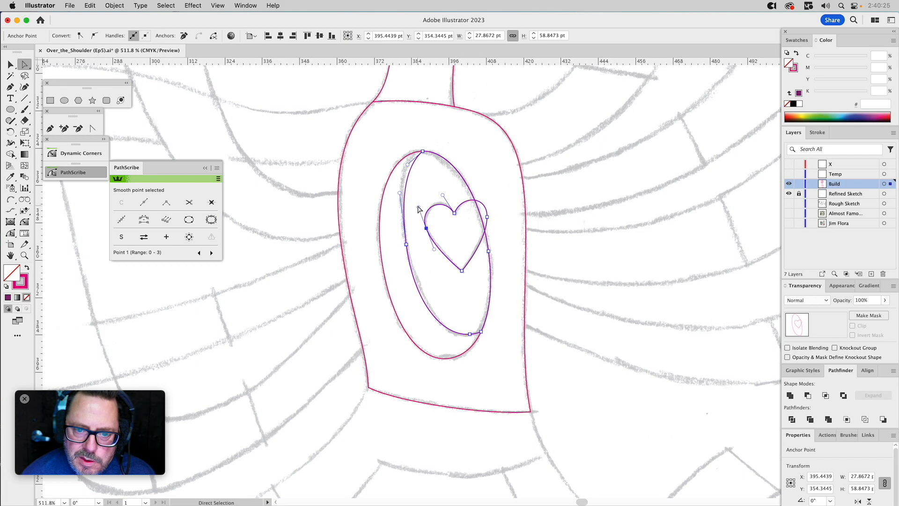
click(487, 219)
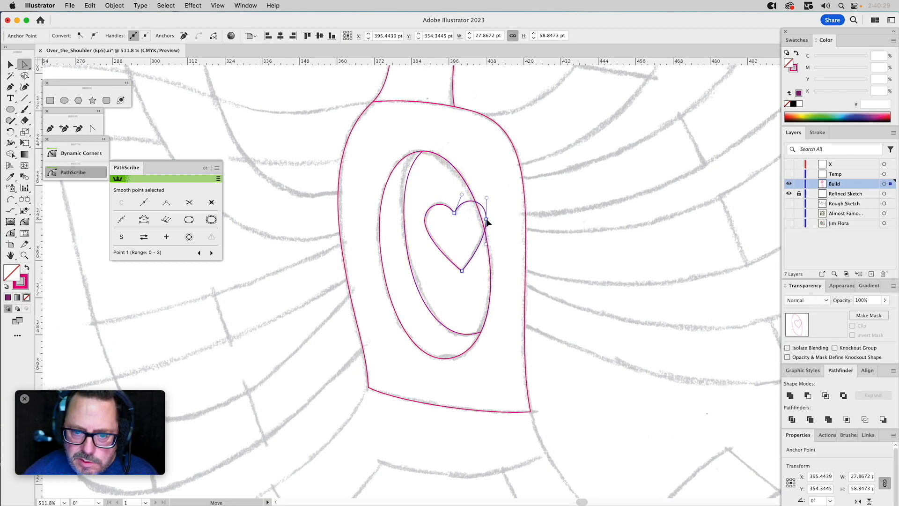
key(v)
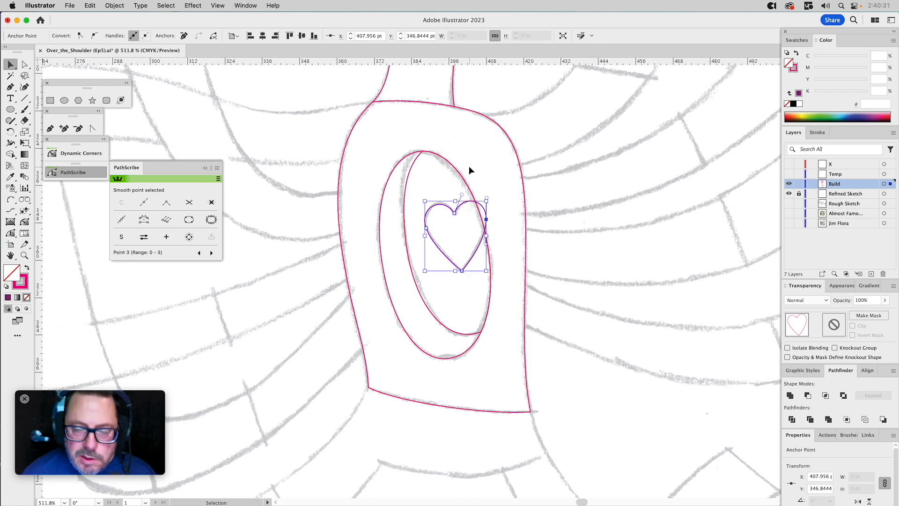
click(476, 159)
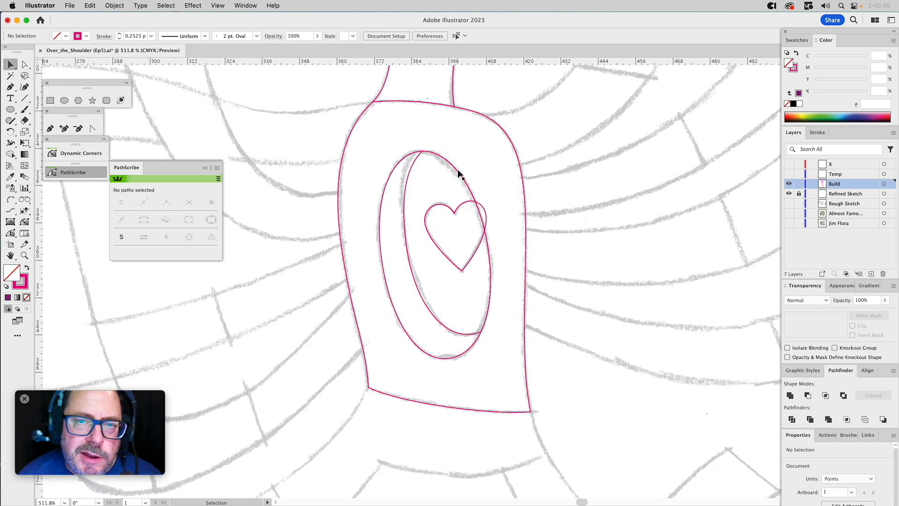
Intersect the heart with a copy of the inner torso oval to trim its right lobe, keeping the original inner oval.
click(458, 174)
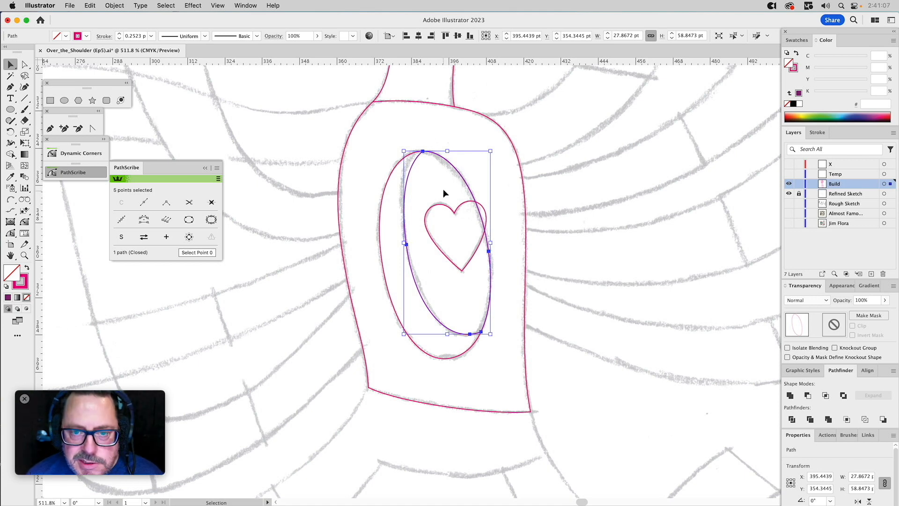
key(a)
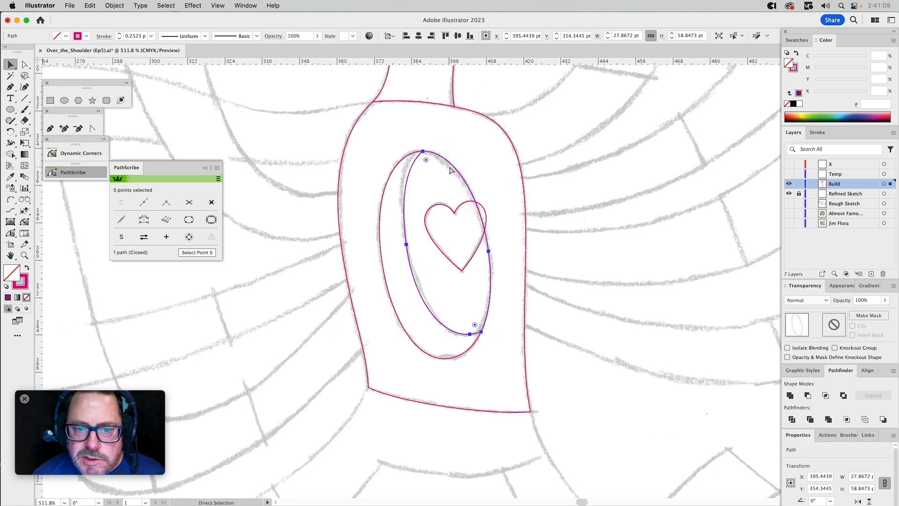
key(v)
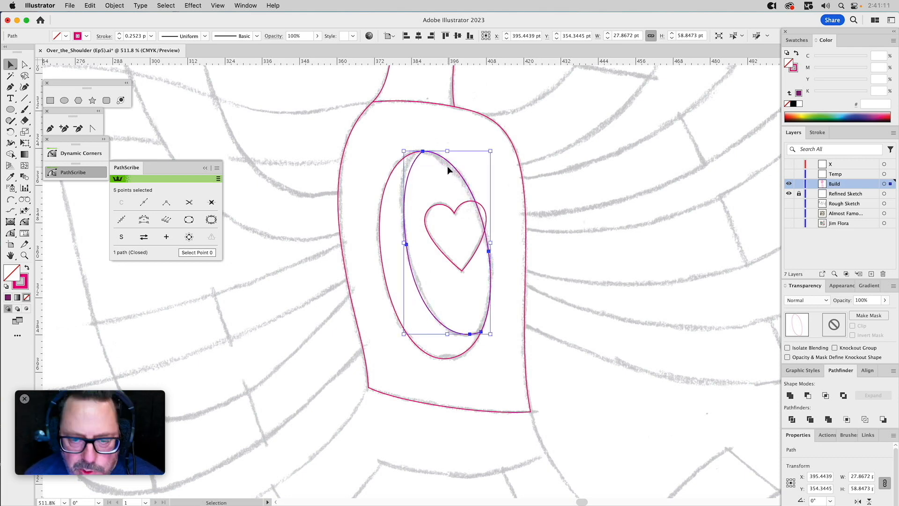
shift+click(446, 206)
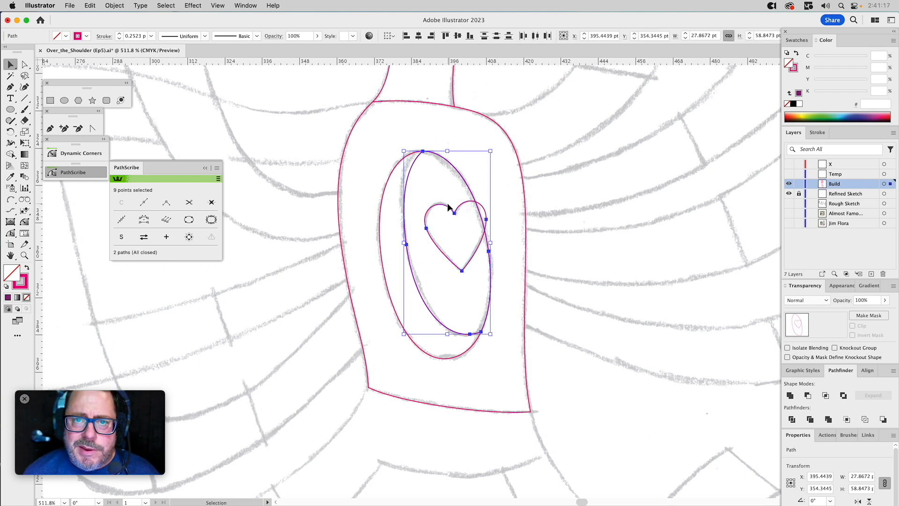
click(825, 396)
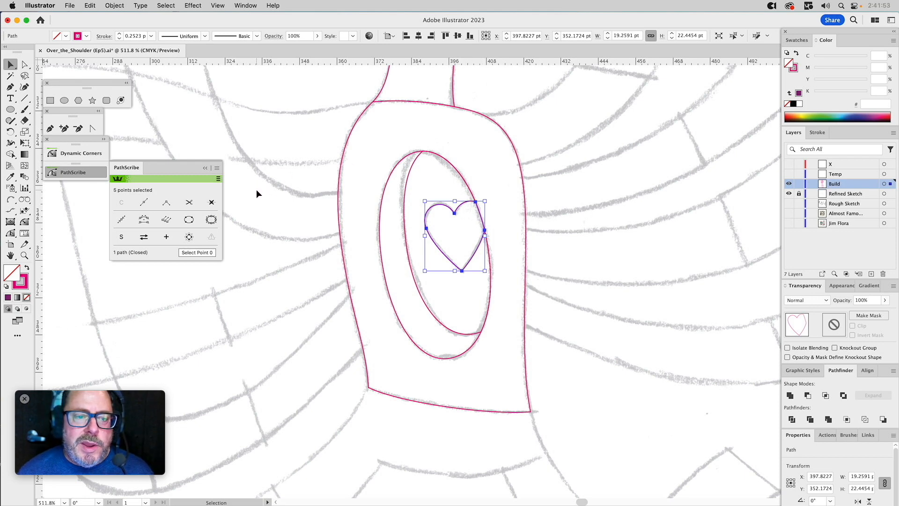
click(239, 197)
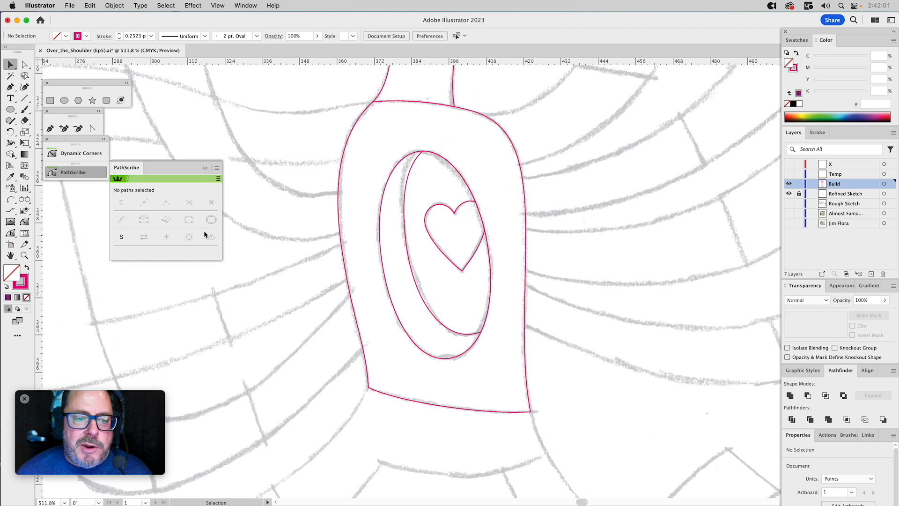
drag(302, 145, 603, 336)
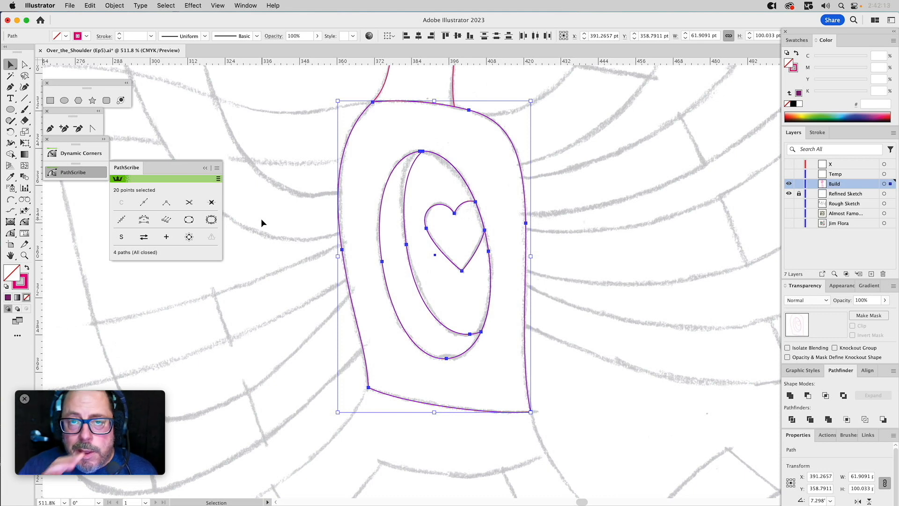
click(538, 165)
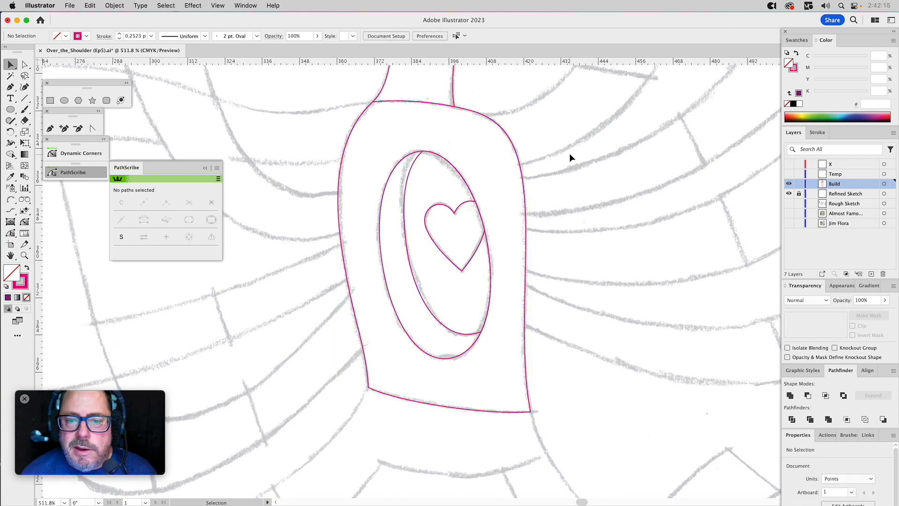
Zoom out to 200% to frame the head, torso and raised arms, and switch to the Pen tool.
click(25, 254)
alt+click(434, 203)
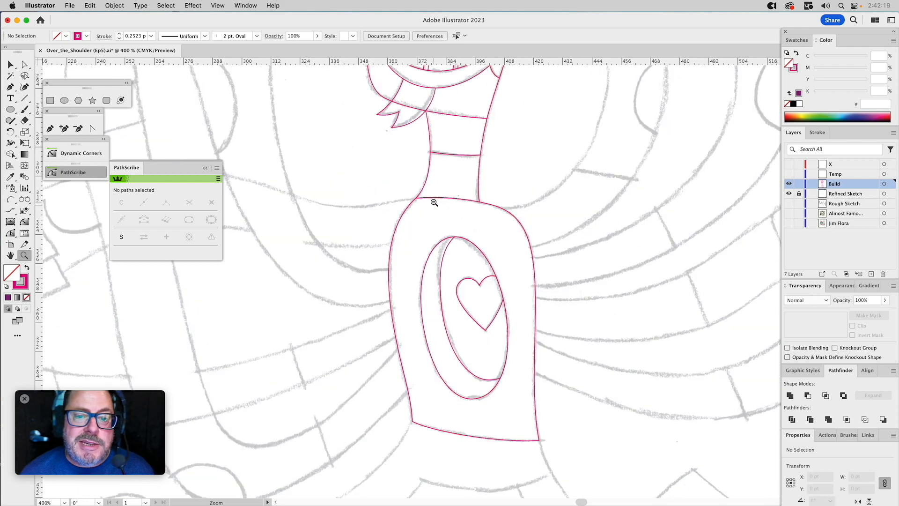
alt+click(435, 203)
alt+click(445, 225)
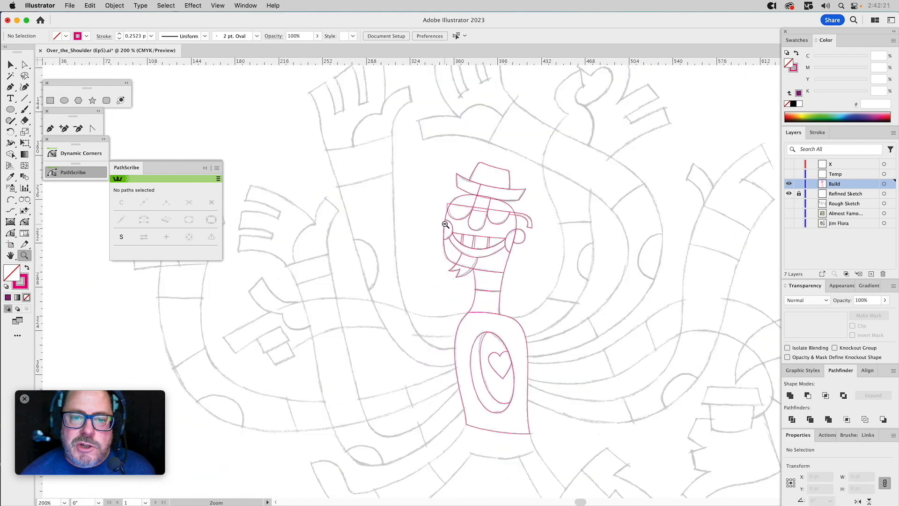
drag(390, 171, 390, 189)
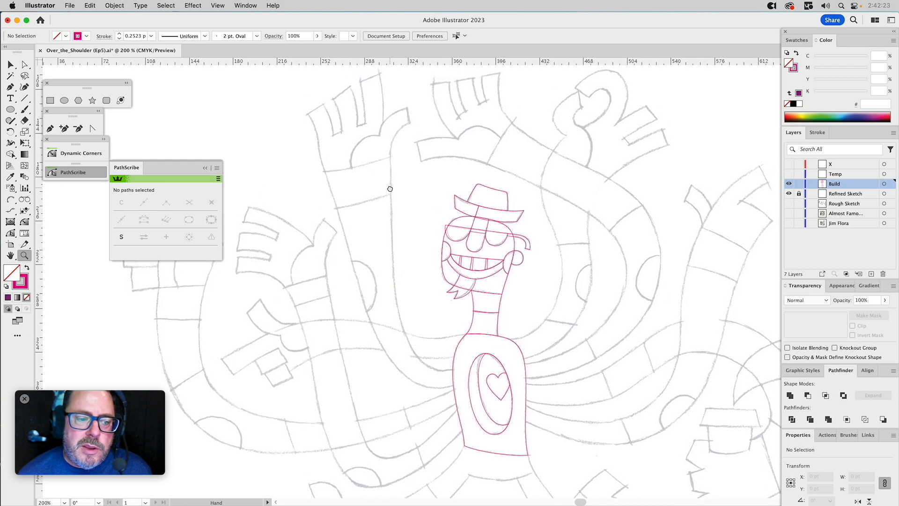
click(52, 132)
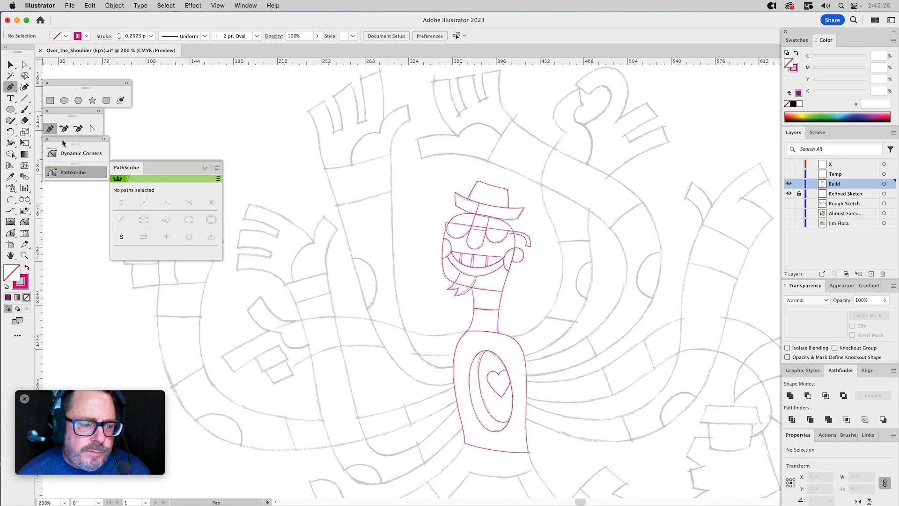
drag(466, 332, 476, 343)
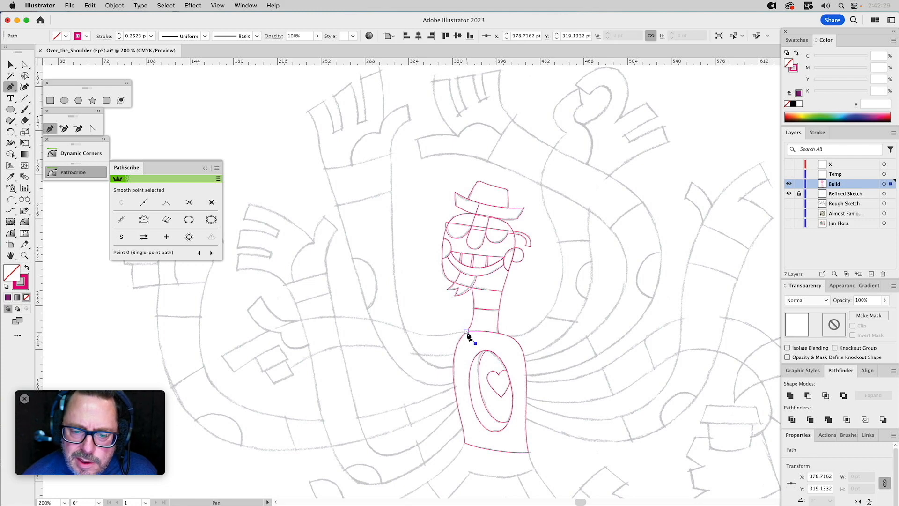
drag(458, 332, 455, 331)
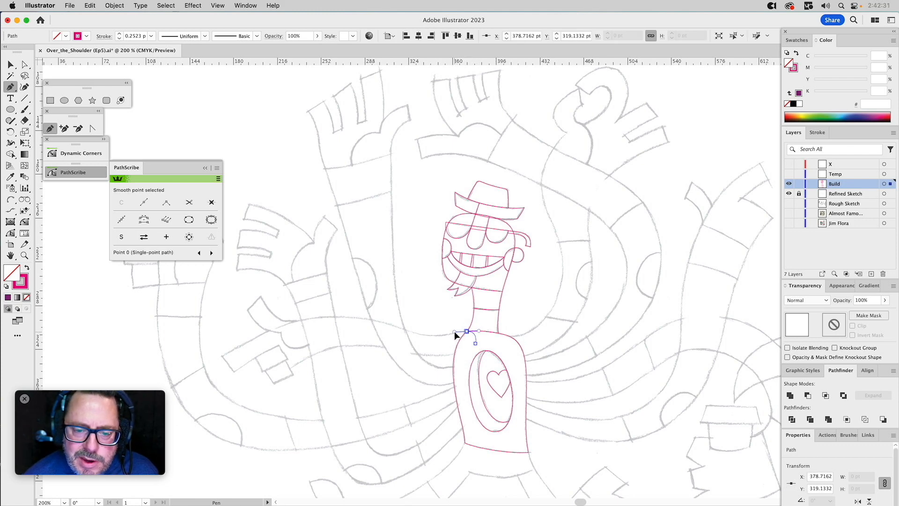
key(BackSpace)
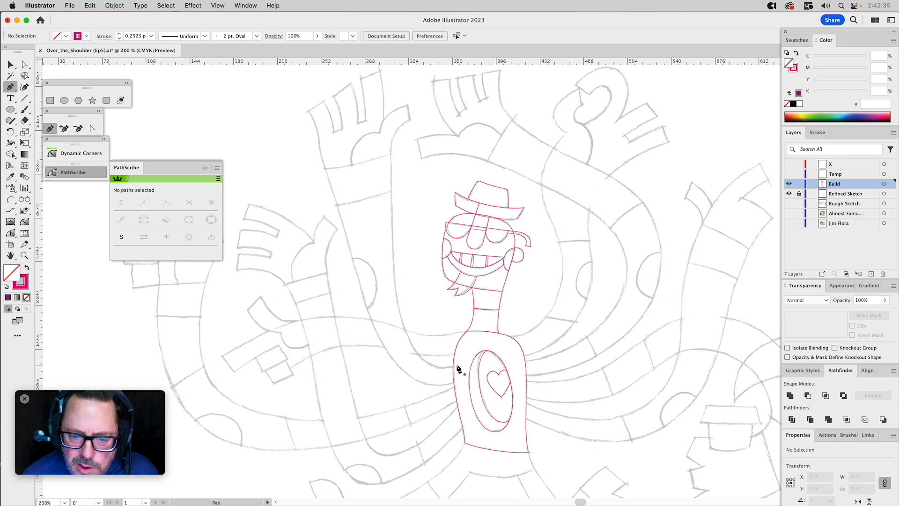
Draw a closed six-anchor path with the Pen tool along the raised arm beside the head, from the torso's left edge to the wrist.
drag(446, 367, 445, 367)
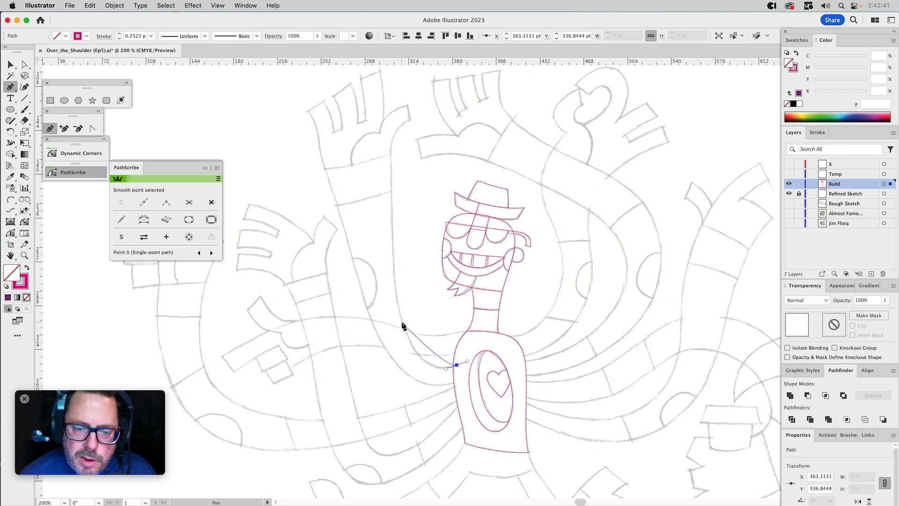
drag(401, 321, 387, 268)
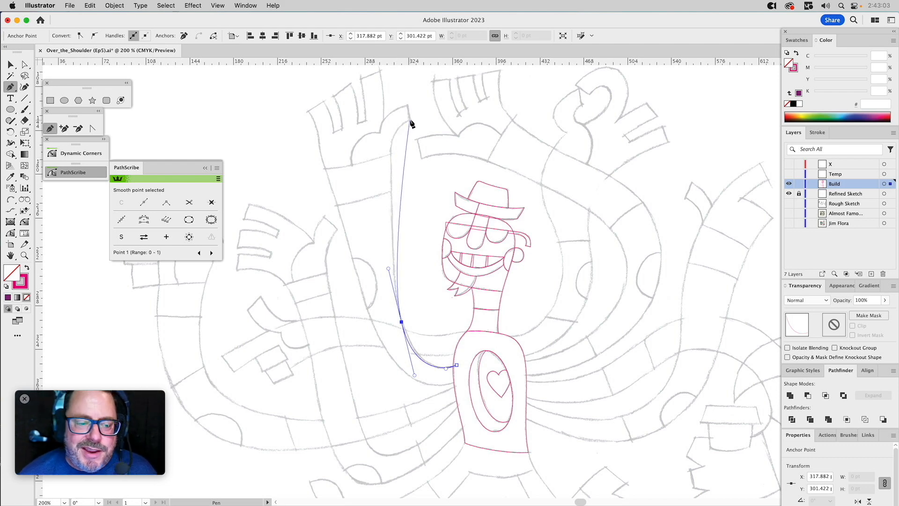
click(390, 154)
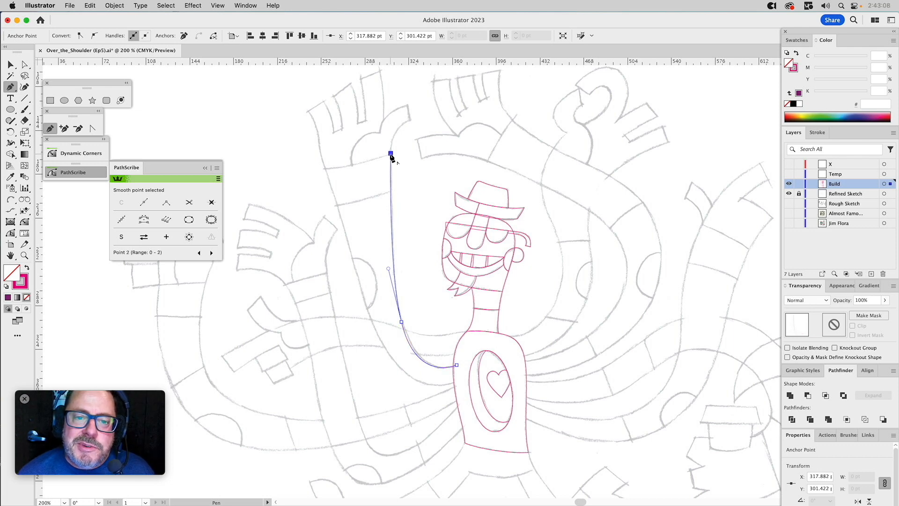
click(325, 169)
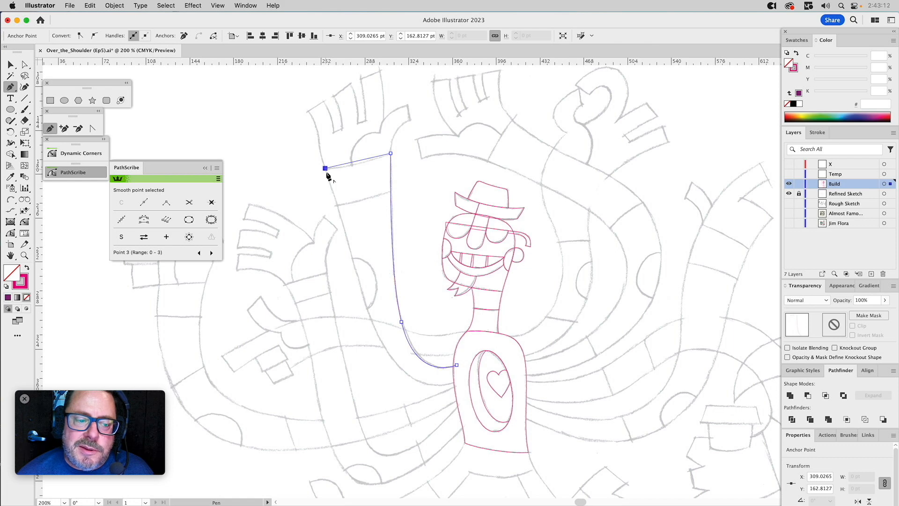
click(365, 303)
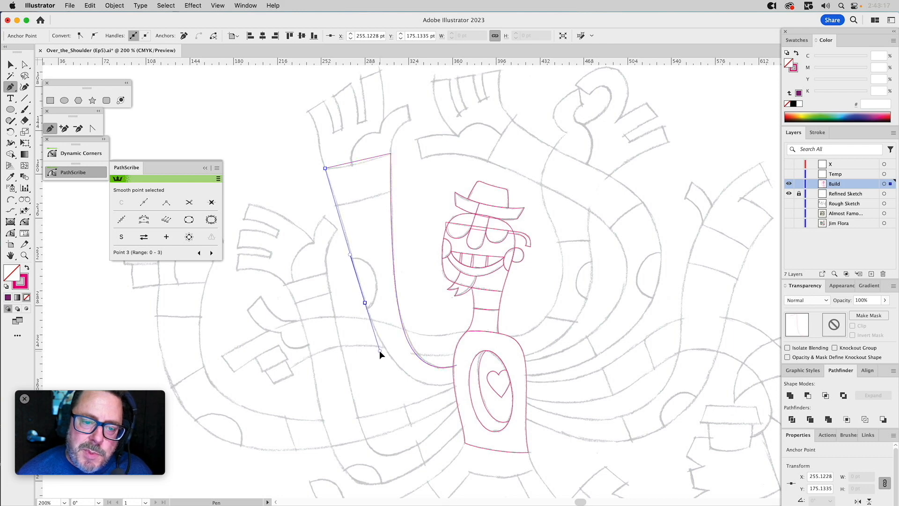
drag(380, 353, 381, 354)
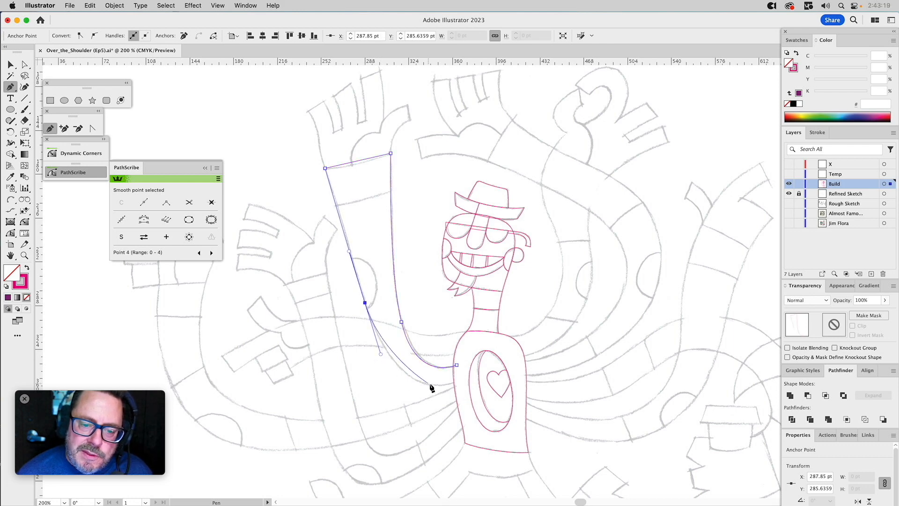
click(457, 381)
click(457, 366)
Reshape the raised arm's inner edge between elbow and torso with Direct Selection, moving its elbow anchor and handles to follow the sketch.
key(a)
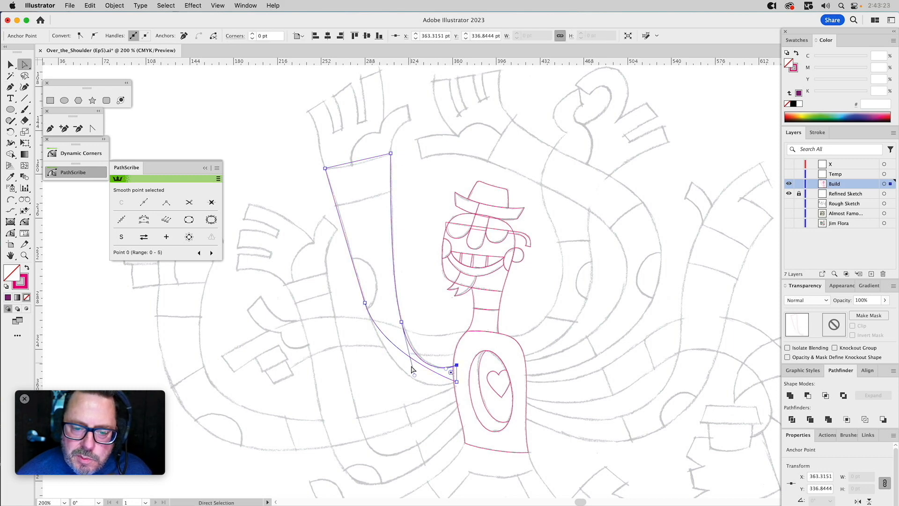
drag(414, 370, 411, 366)
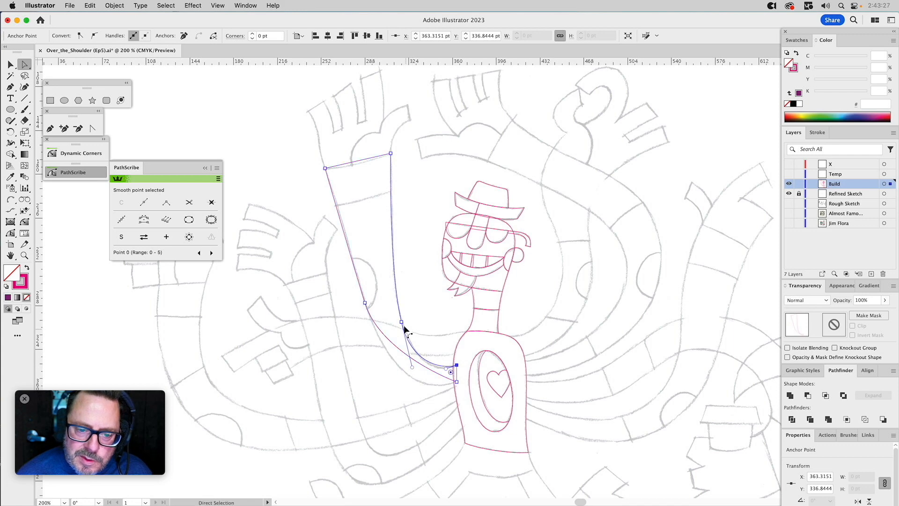
drag(403, 323, 401, 318)
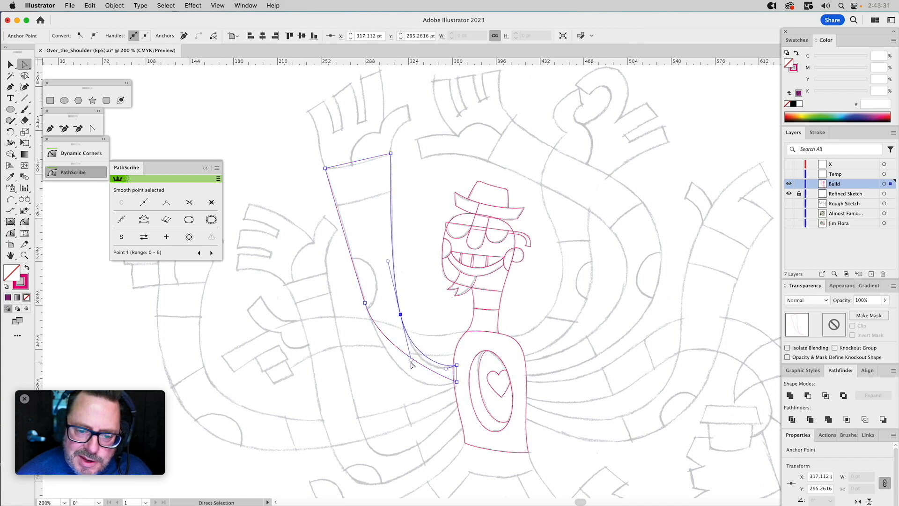
click(24, 255)
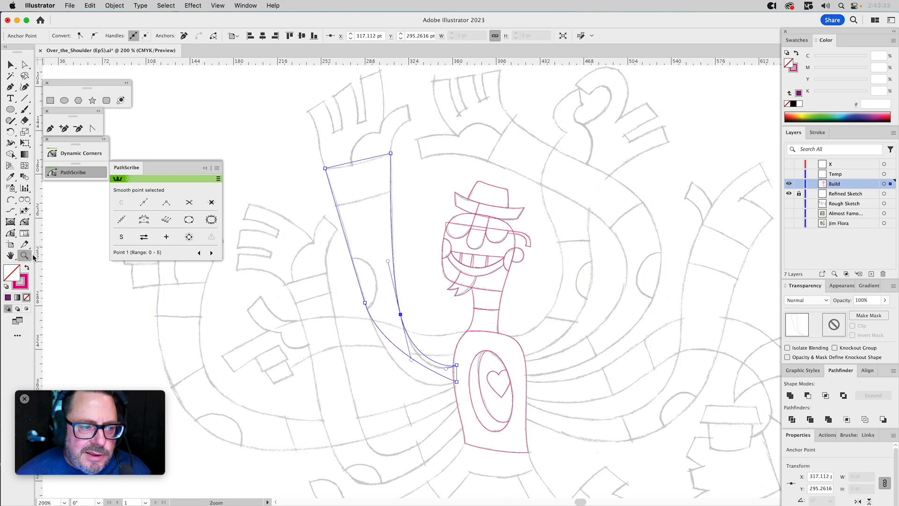
drag(343, 258, 504, 424)
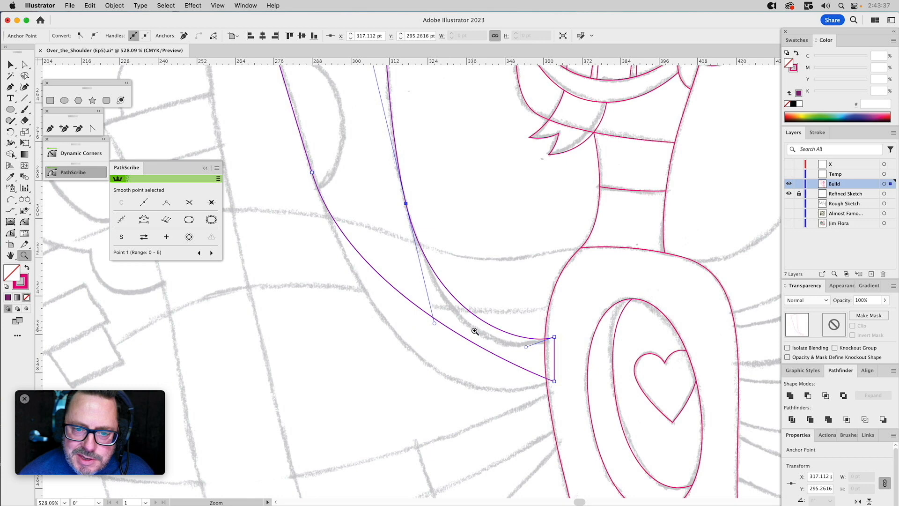
key(a)
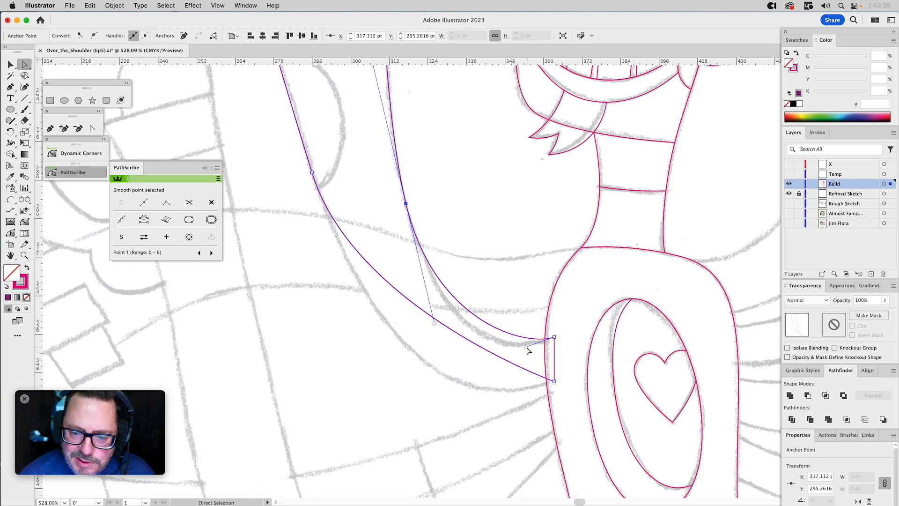
drag(526, 347, 500, 380)
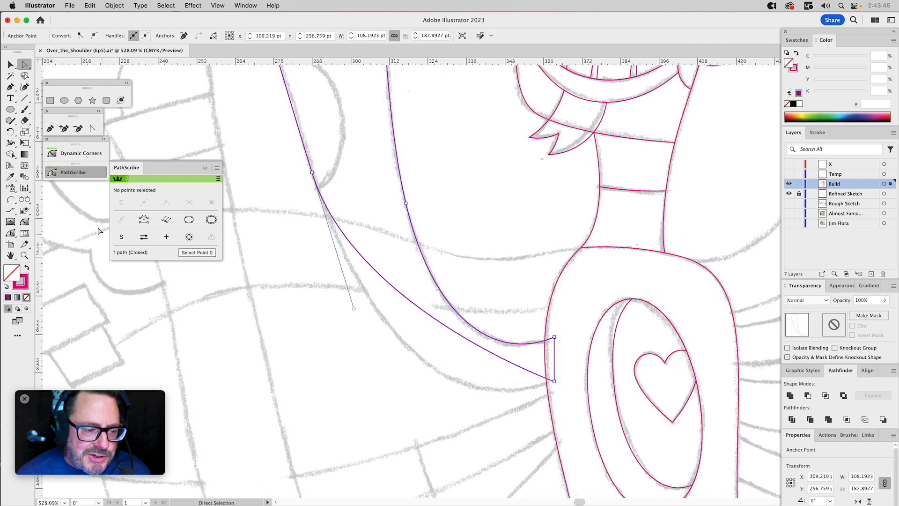
Bend the raised arm's outer edge with the PathScribe tool to follow the sketch near the torso and along the forearm.
click(10, 232)
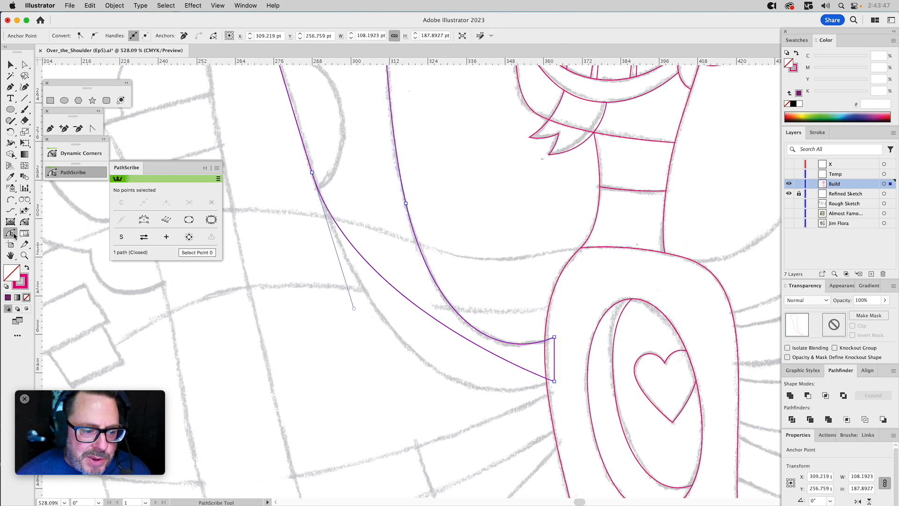
drag(502, 359, 437, 421)
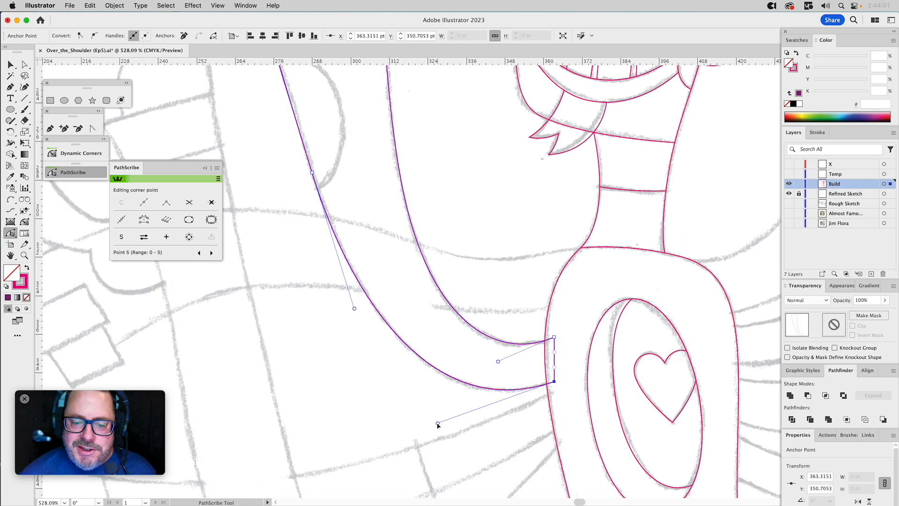
drag(475, 170, 514, 316)
drag(362, 207, 421, 391)
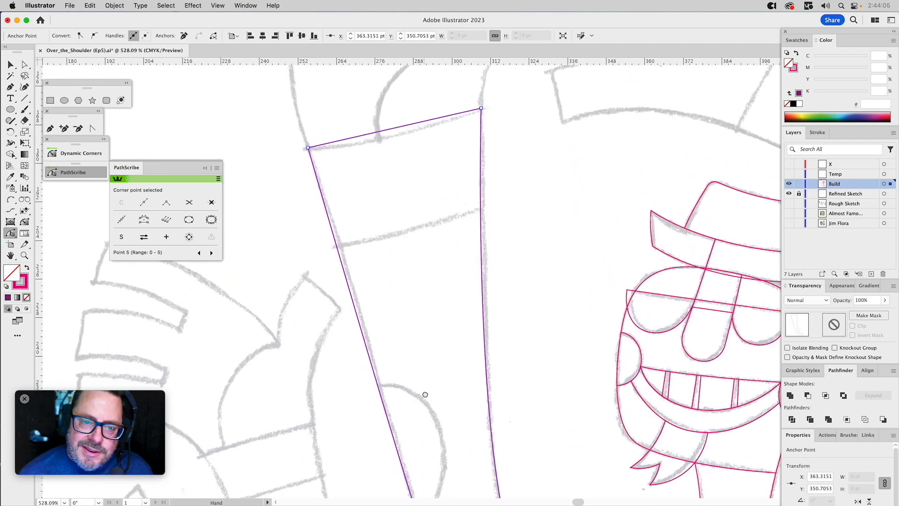
drag(414, 333, 412, 269)
click(11, 233)
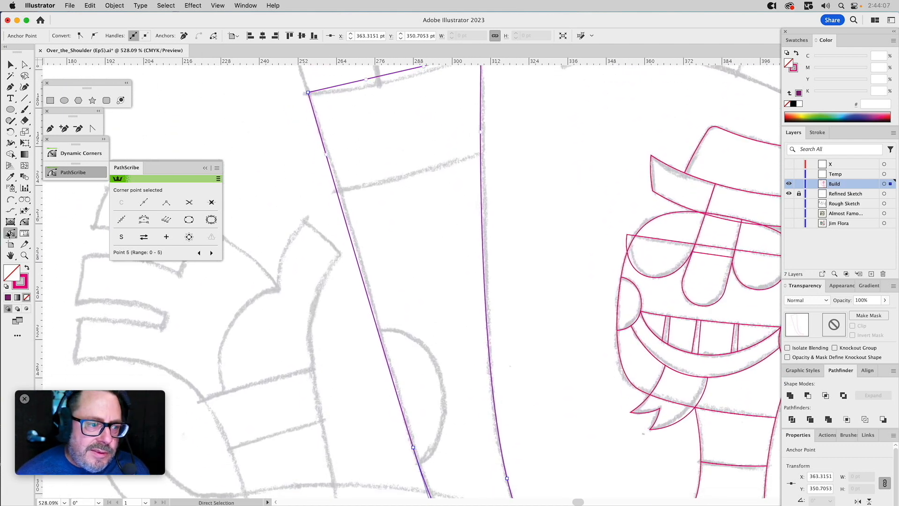
drag(328, 155, 352, 218)
drag(419, 235, 363, 293)
drag(469, 355, 474, 197)
Shorten the upper handle of the inner elbow anchor slightly so the forearm's inner edge follows the sketch.
key(a)
click(451, 375)
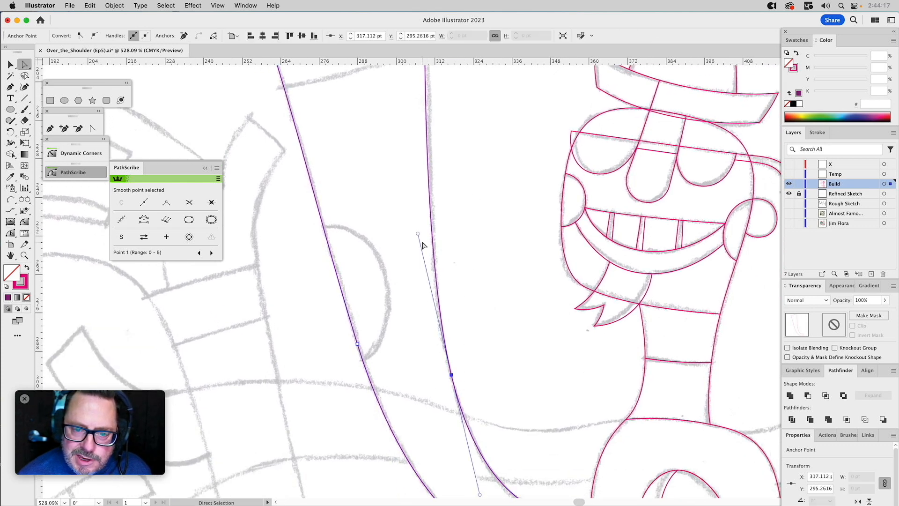
drag(418, 234, 419, 244)
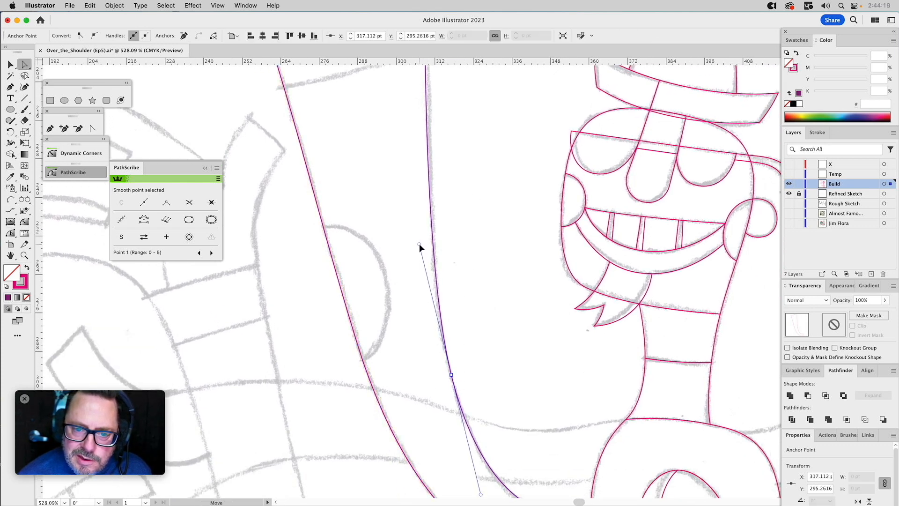
Curve the raised arm's straight wrist edge downward with the PathScribe tool to match the sketched cuff line.
key(space)
drag(475, 164, 462, 338)
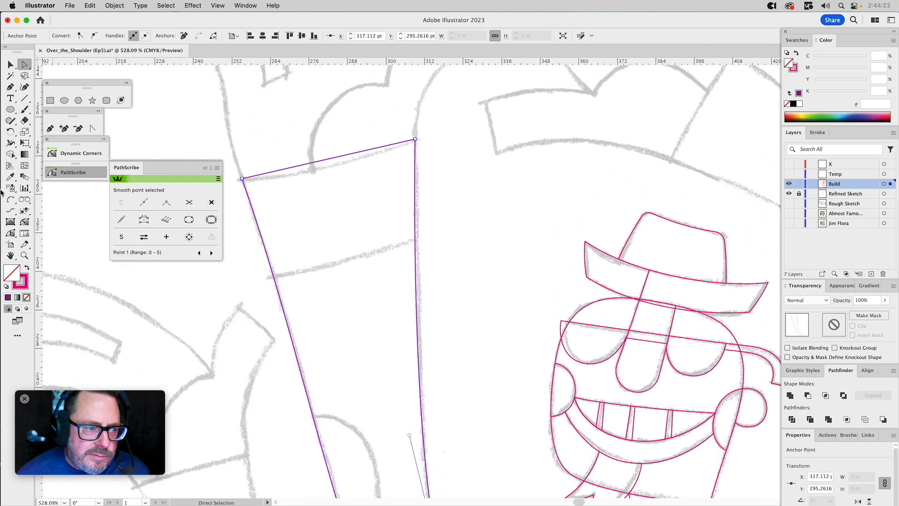
click(11, 233)
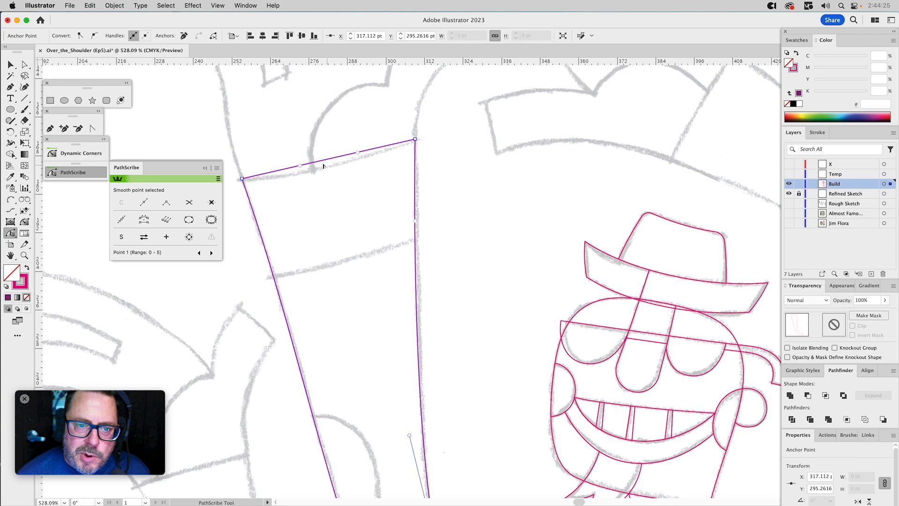
drag(323, 161, 358, 312)
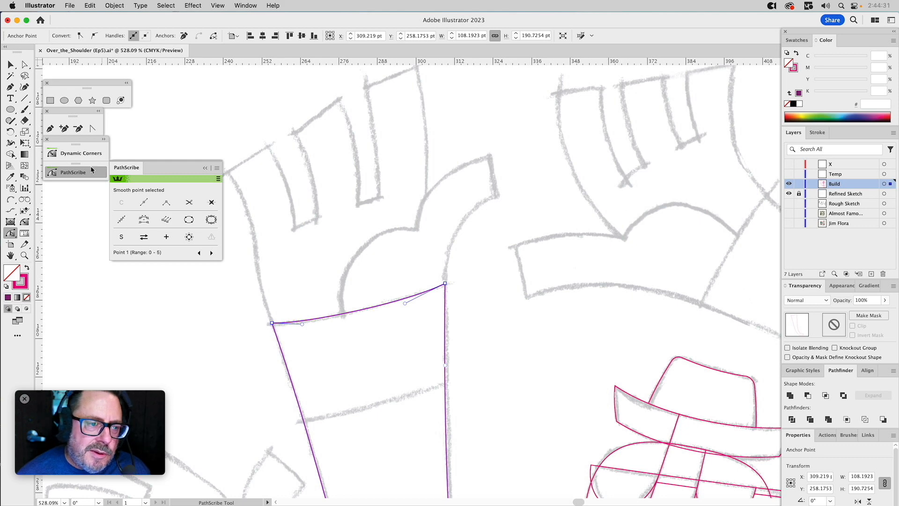
Draw a closed six-anchor straight-sided path with the Pen tool around the thumb and palm mound, with its base overlapping the wrist.
click(51, 129)
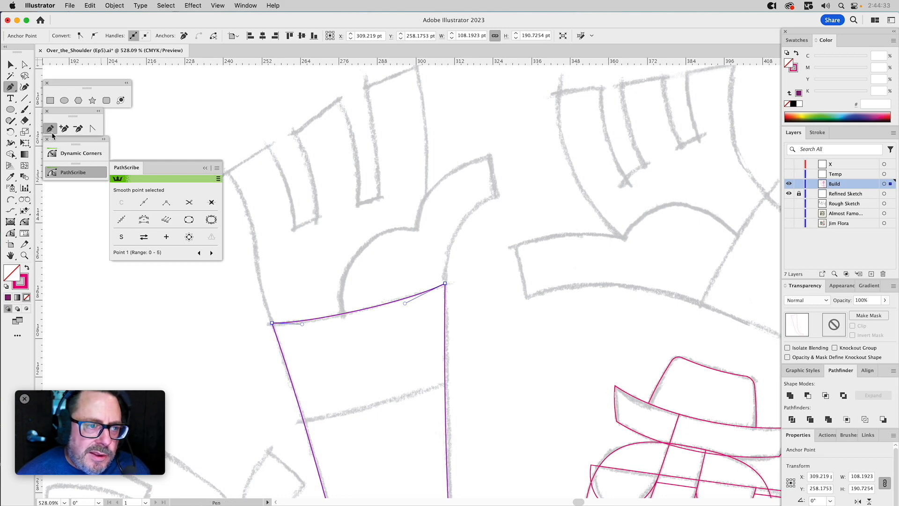
click(445, 283)
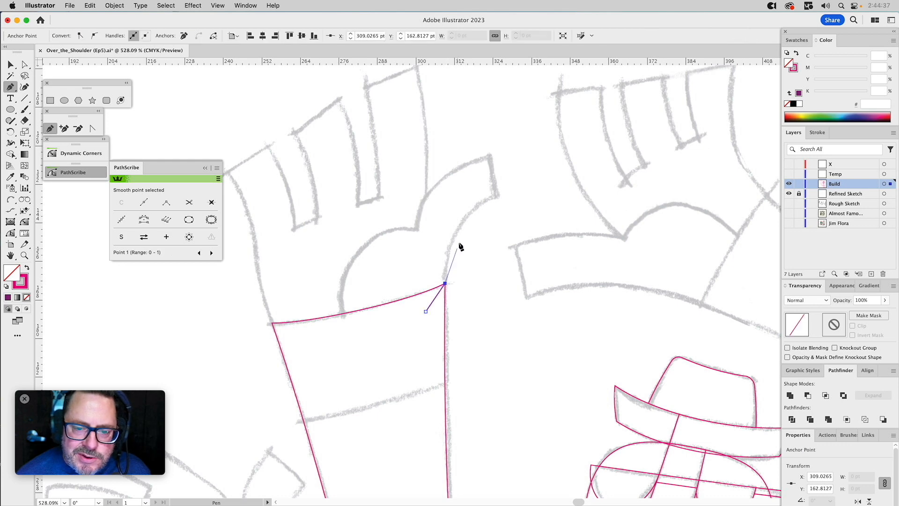
click(498, 196)
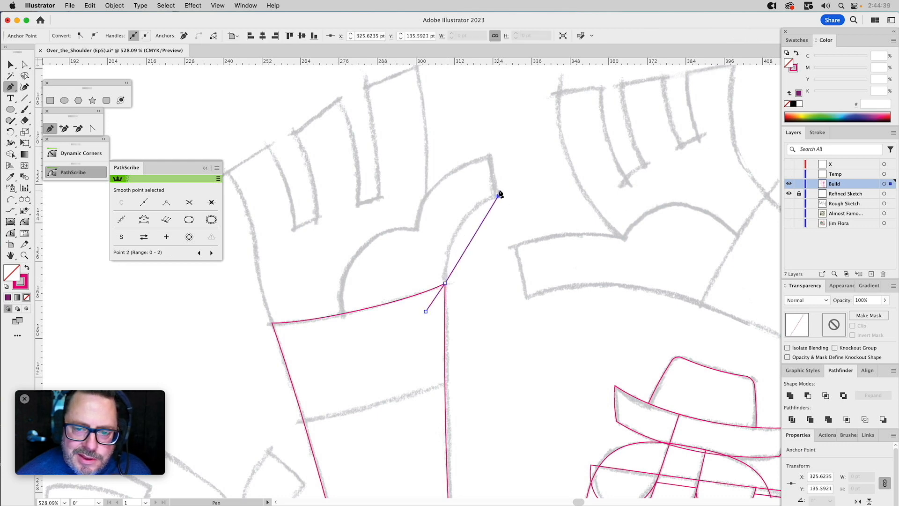
click(489, 155)
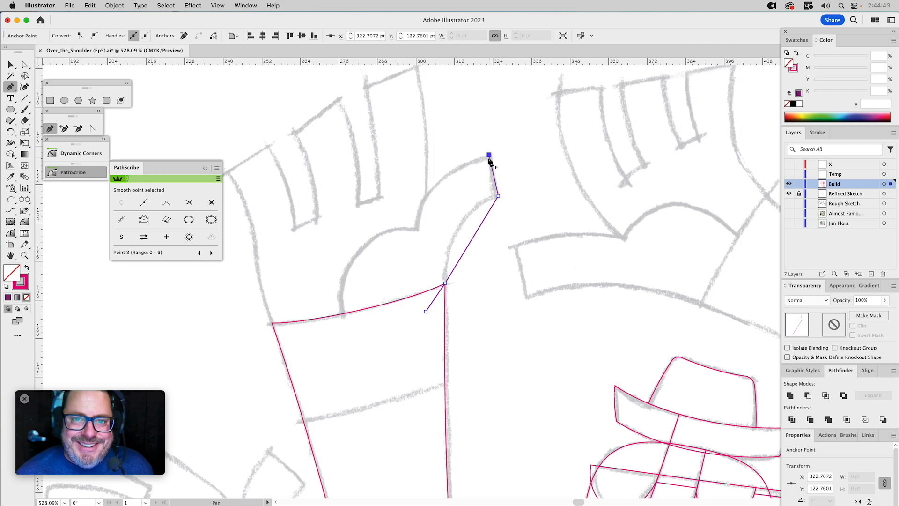
click(416, 229)
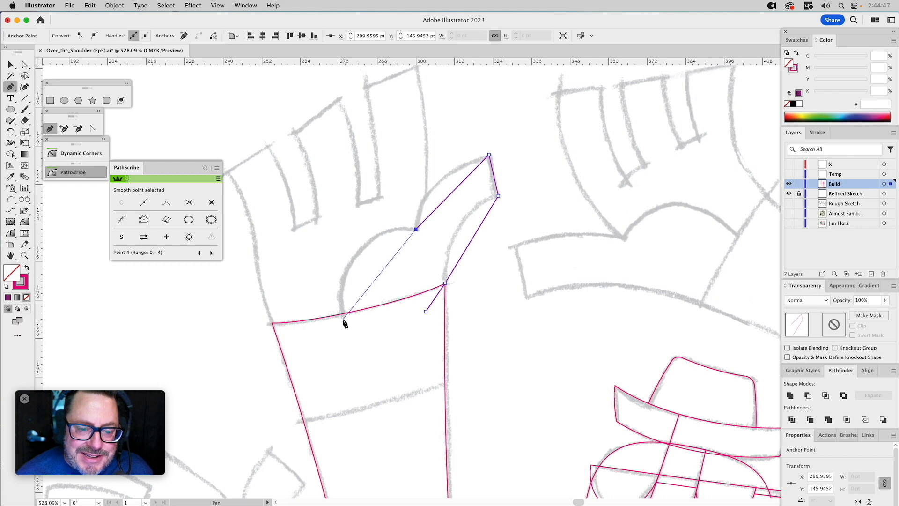
drag(342, 318, 427, 313)
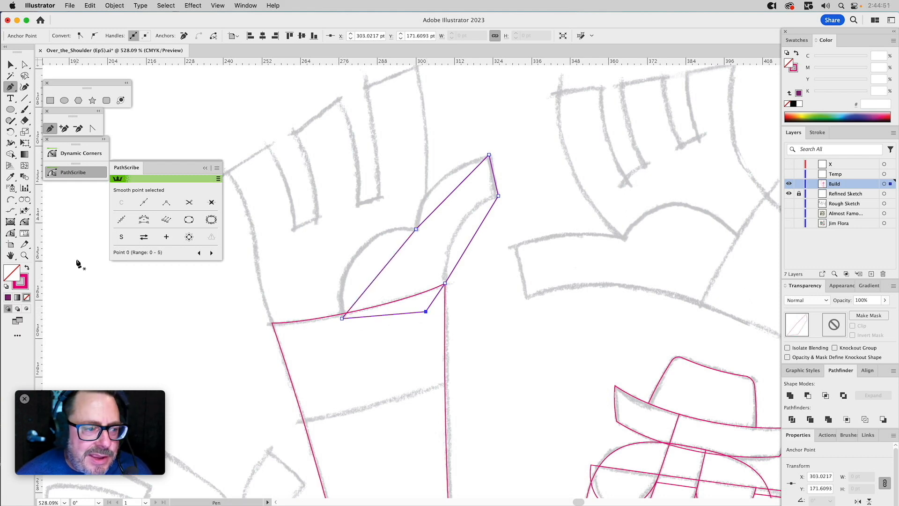
Bend the palm mound and the thumb's upper edge into outward arcs with the PathScribe tool, following the sketch.
click(12, 233)
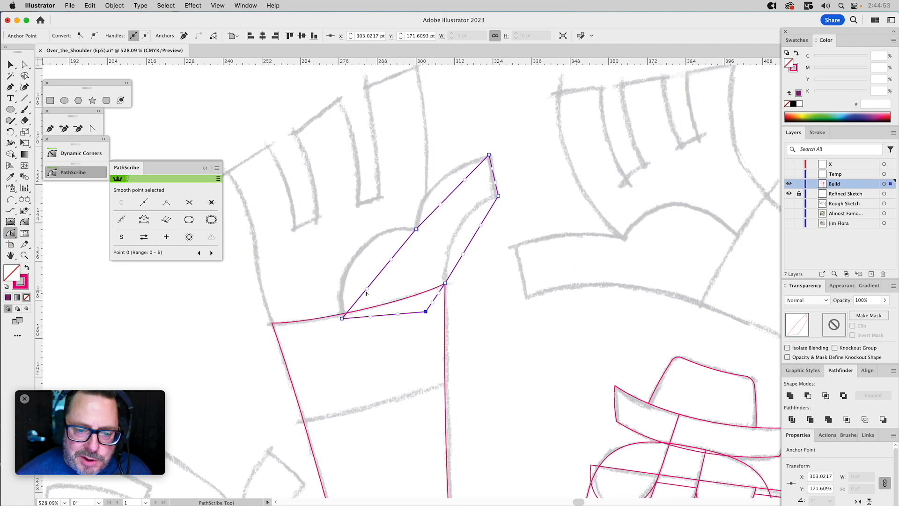
drag(369, 290, 325, 251)
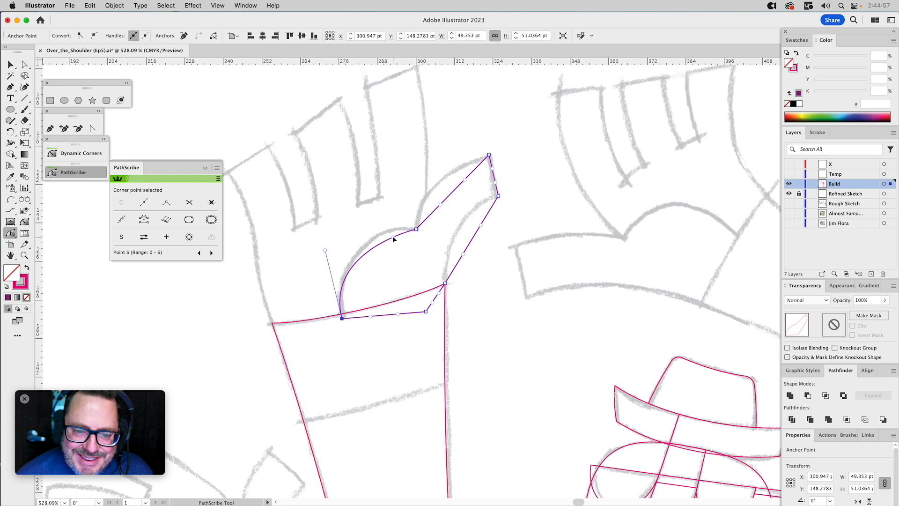
drag(393, 239, 387, 221)
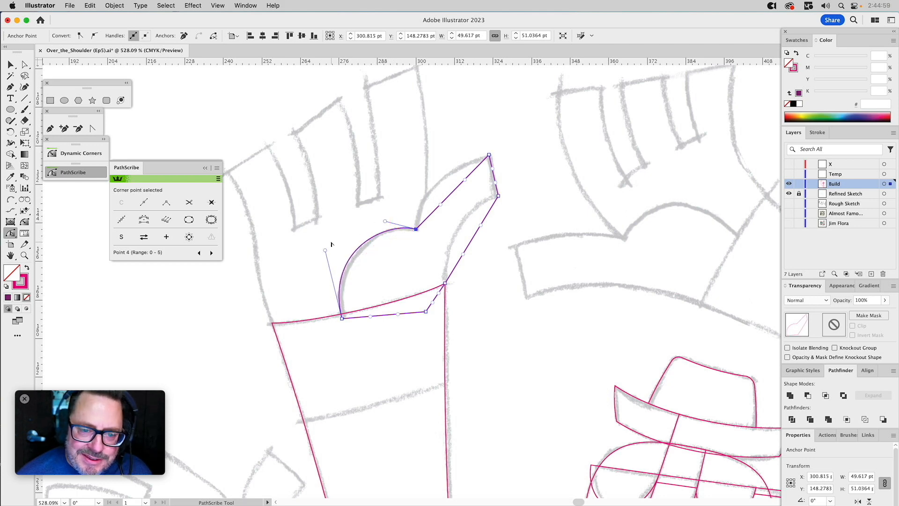
drag(325, 251, 324, 256)
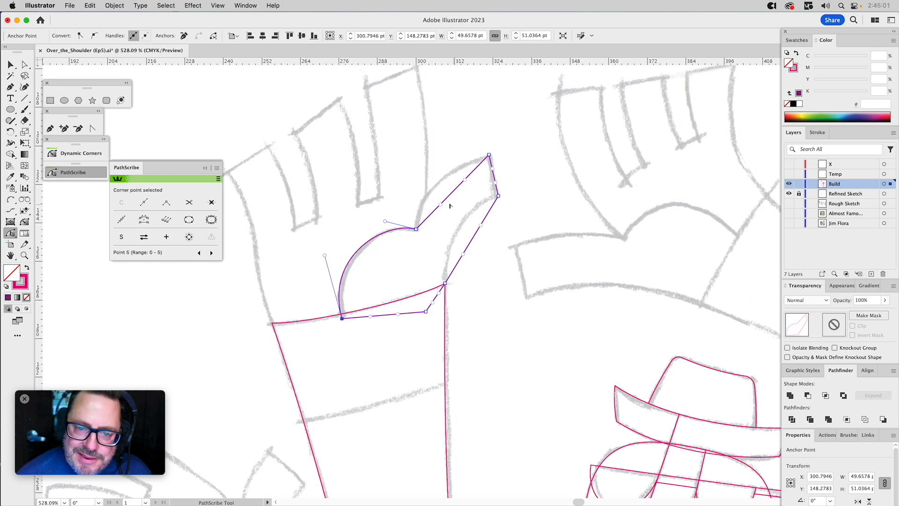
drag(441, 206, 417, 190)
drag(471, 167, 453, 163)
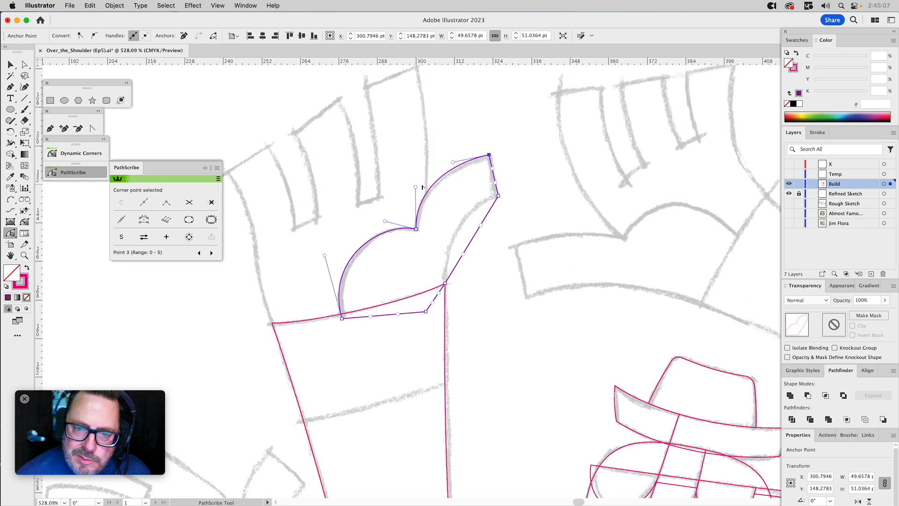
drag(416, 187, 419, 188)
Curve the thumb's tip slightly and its underside down to the wrist to match the sketch, and deselect the shape.
drag(495, 176, 493, 181)
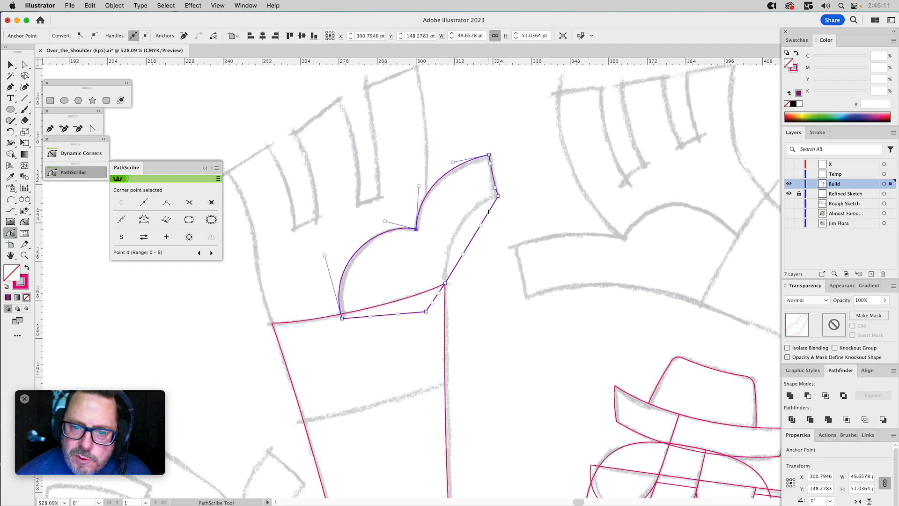
drag(490, 213, 476, 203)
drag(446, 265, 446, 234)
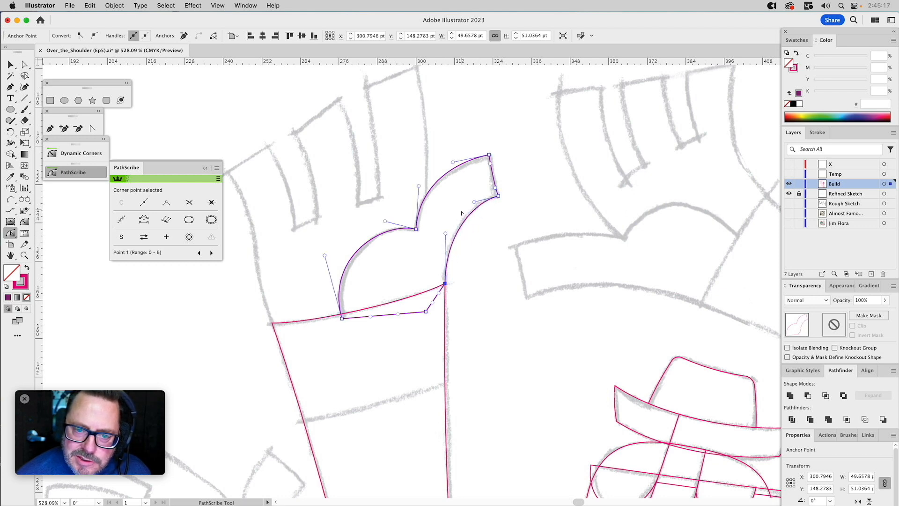
click(508, 323)
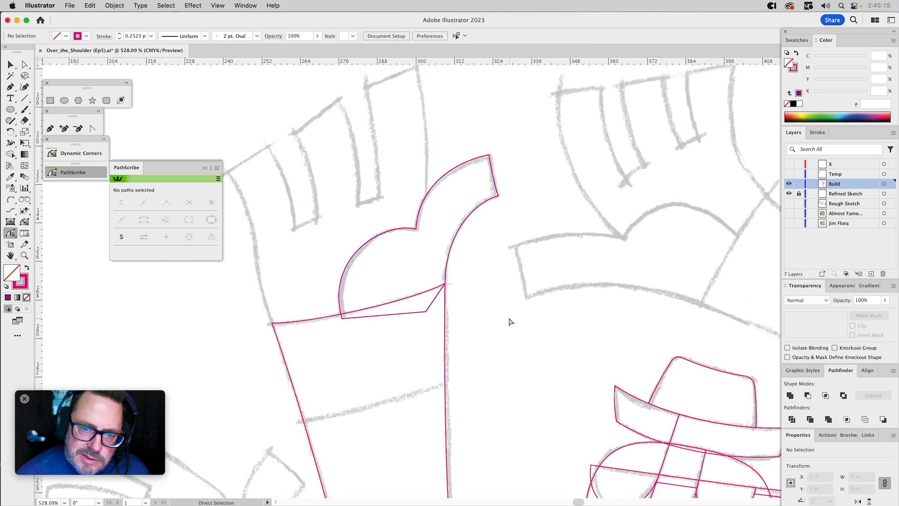
Draw a straight-sided Pen path over the two sketched fingers nearest the thumb, extending both finger gaps slightly past their sketched ends.
drag(492, 297, 512, 323)
click(50, 129)
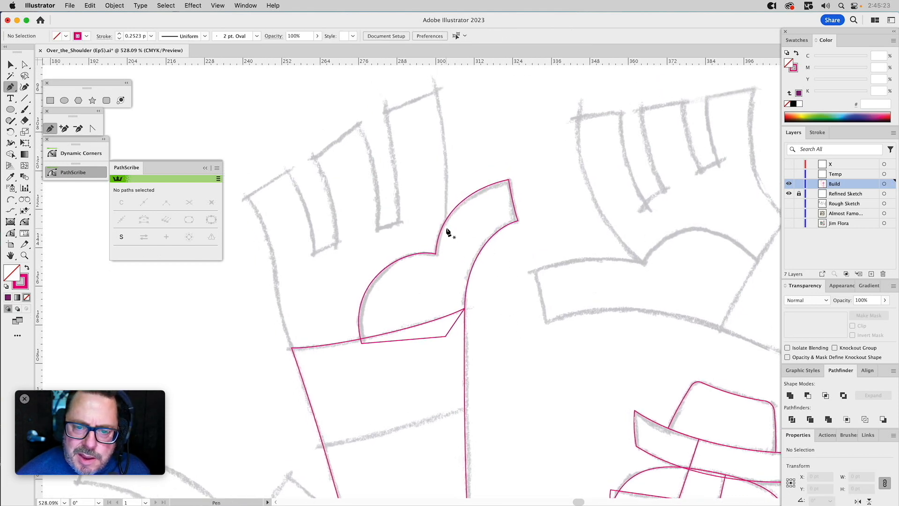
drag(446, 228, 437, 90)
click(436, 90)
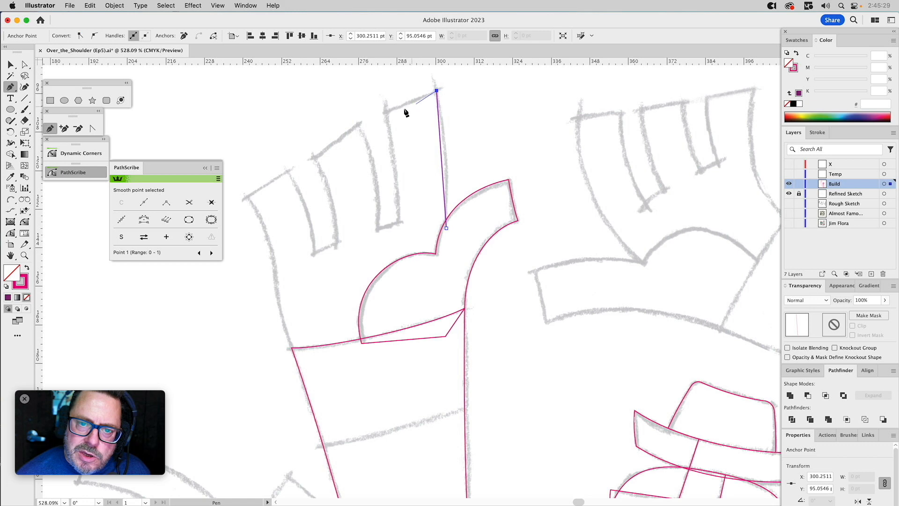
click(385, 112)
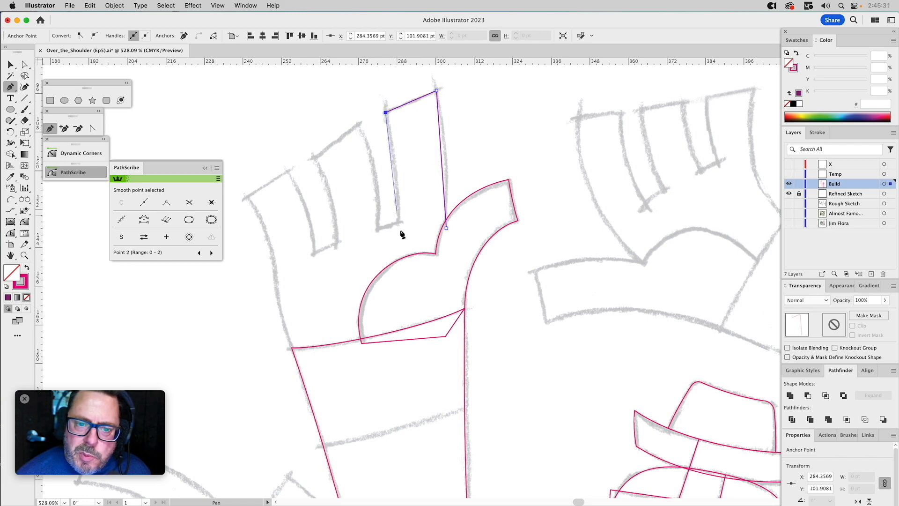
click(400, 234)
click(377, 240)
click(357, 123)
click(312, 159)
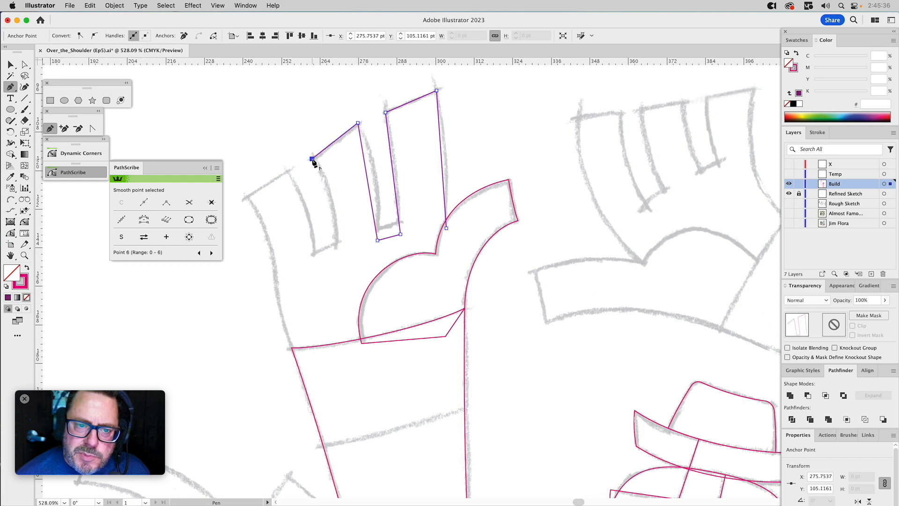
click(336, 253)
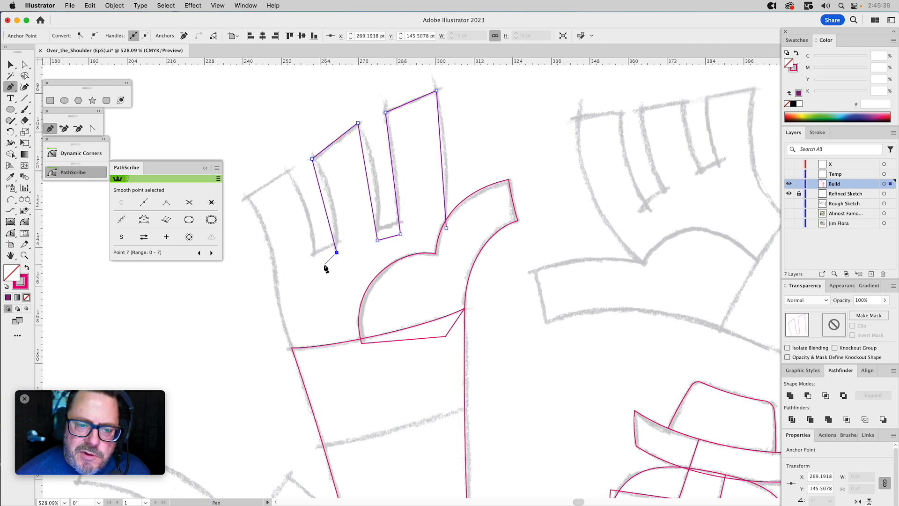
click(316, 261)
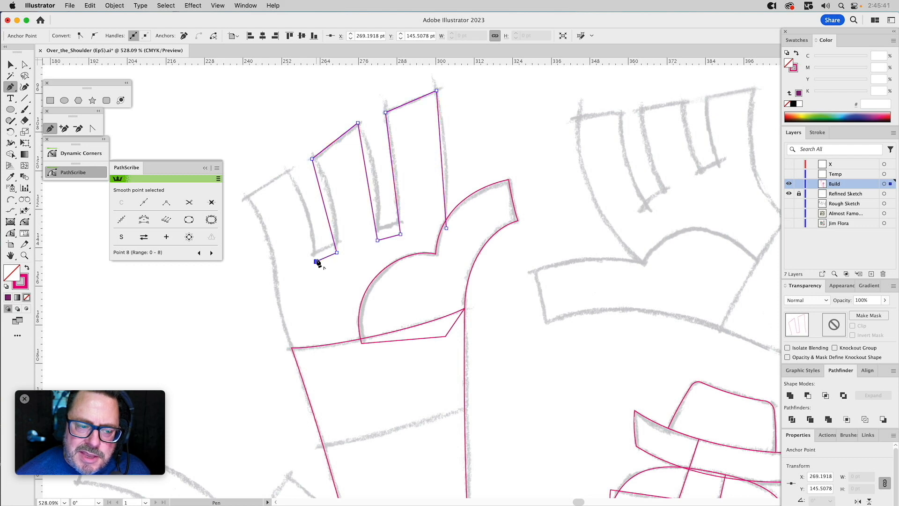
Continue the path around the outermost finger and down to the wrist corner, then close it with a base overlapping the arm and thumb.
click(288, 171)
click(246, 197)
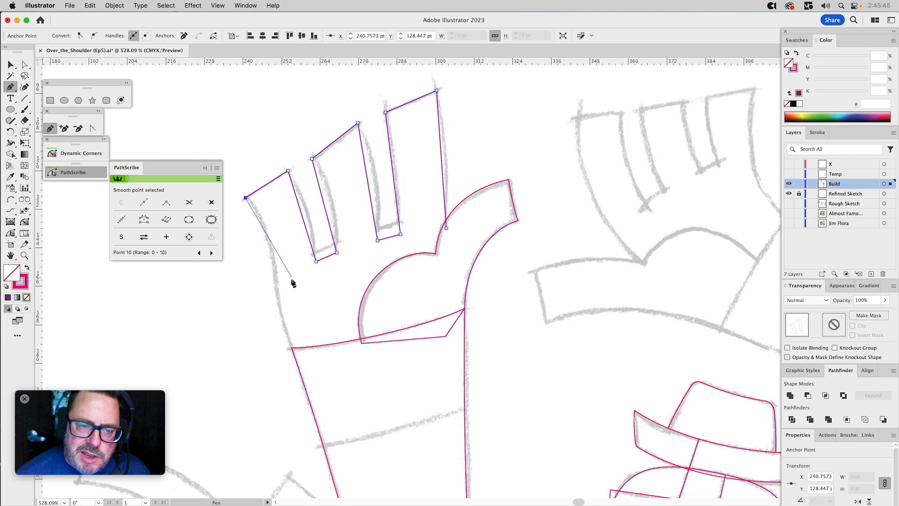
click(291, 348)
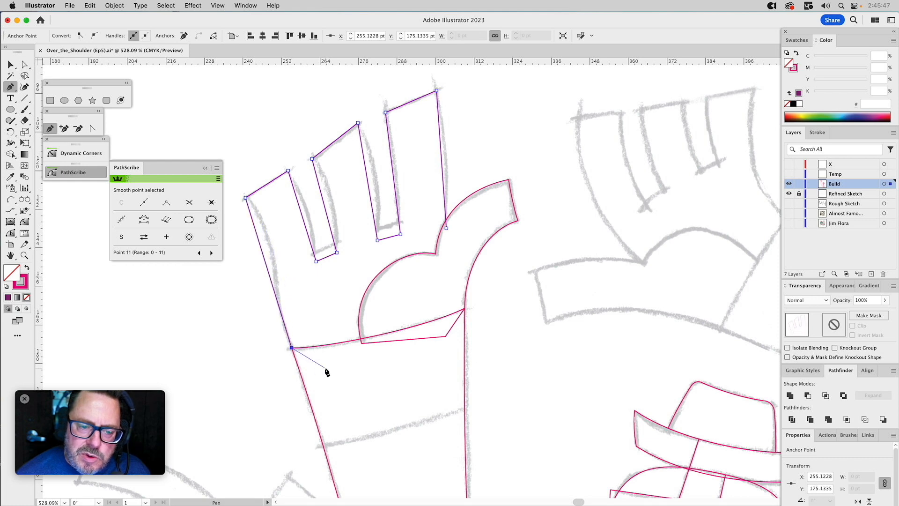
click(328, 370)
click(423, 367)
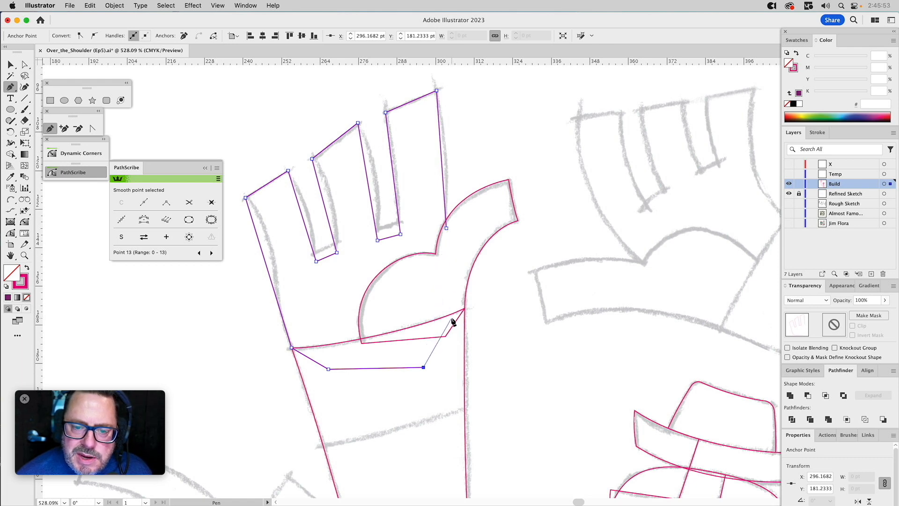
click(451, 319)
click(446, 228)
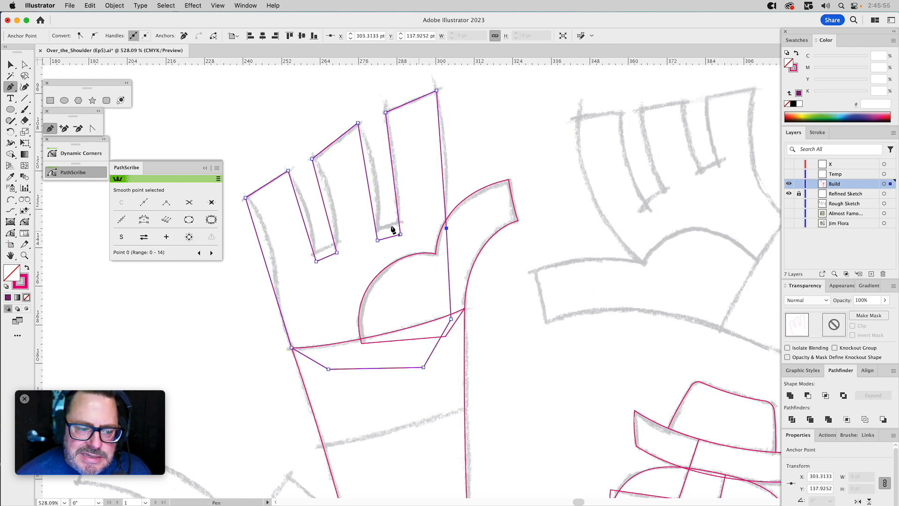
Use the PathScribe tool to bow the first finger's thumb-side edge, adjust two fingertips and curve the middle finger's facing edge.
click(10, 234)
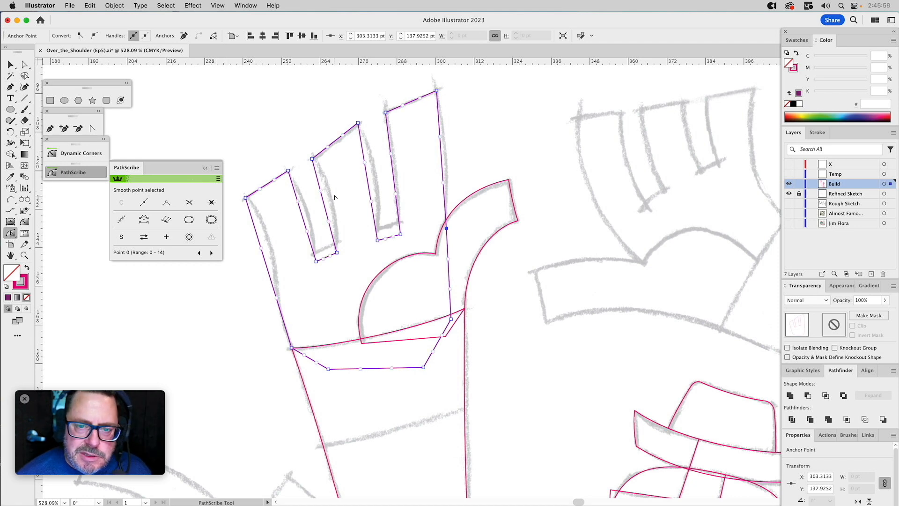
drag(443, 162, 446, 161)
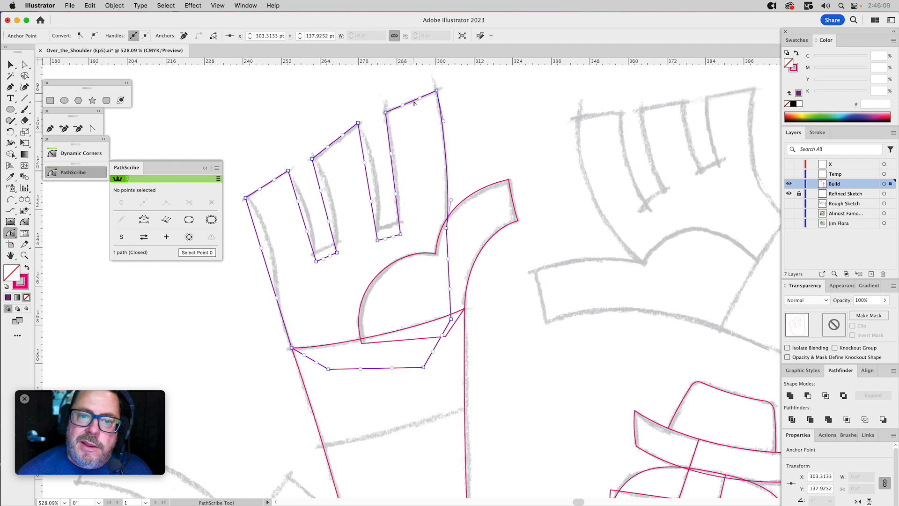
drag(414, 103, 412, 108)
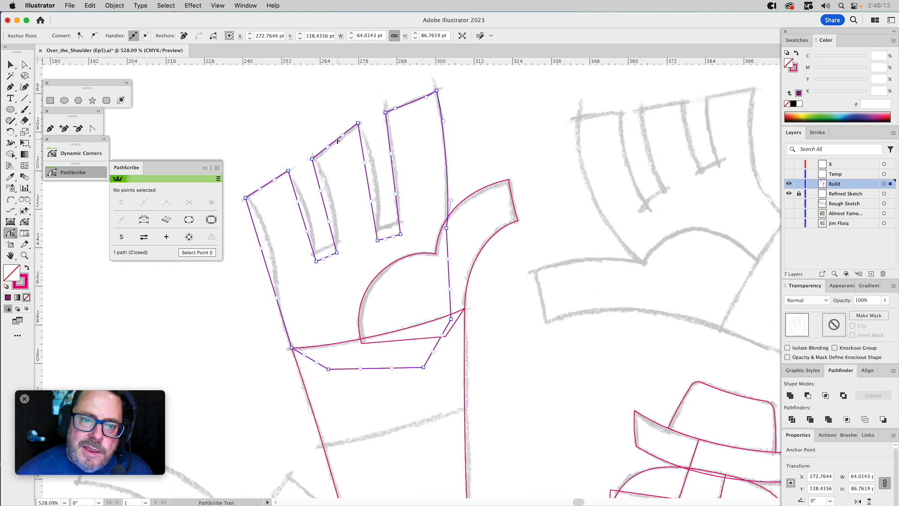
drag(337, 142, 336, 144)
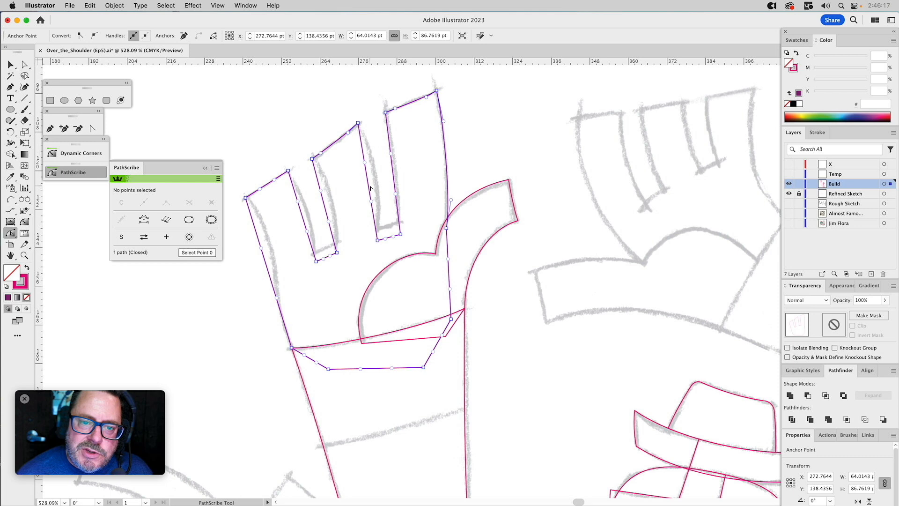
drag(369, 185, 383, 211)
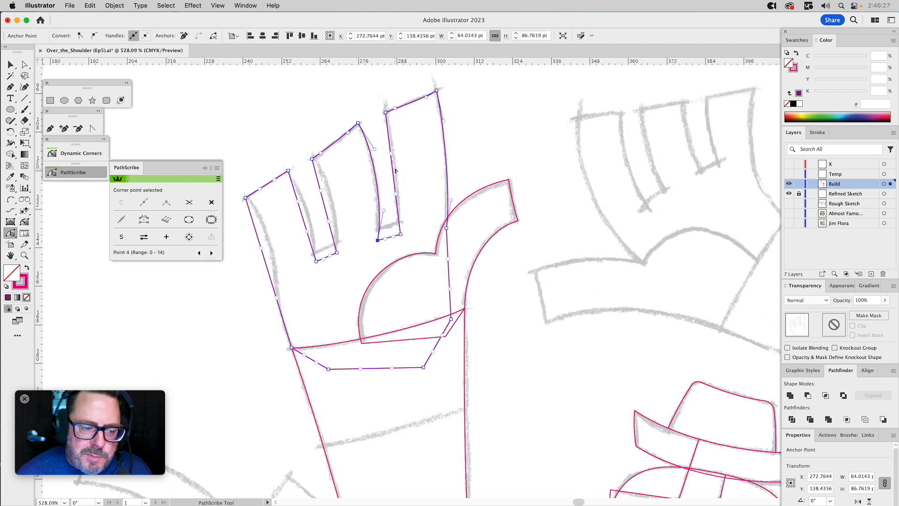
Curve the remaining straight sides of the two finger gaps with the PathScribe tool to follow the sketch.
click(14, 234)
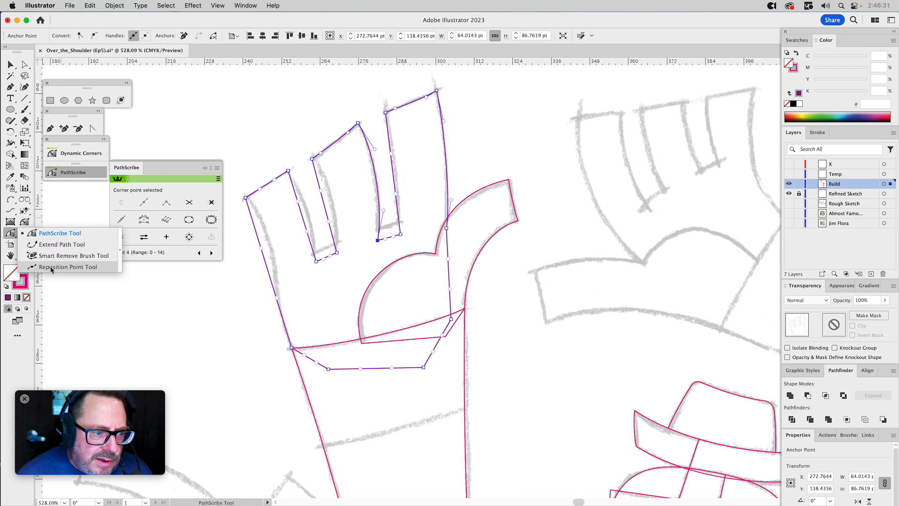
click(11, 234)
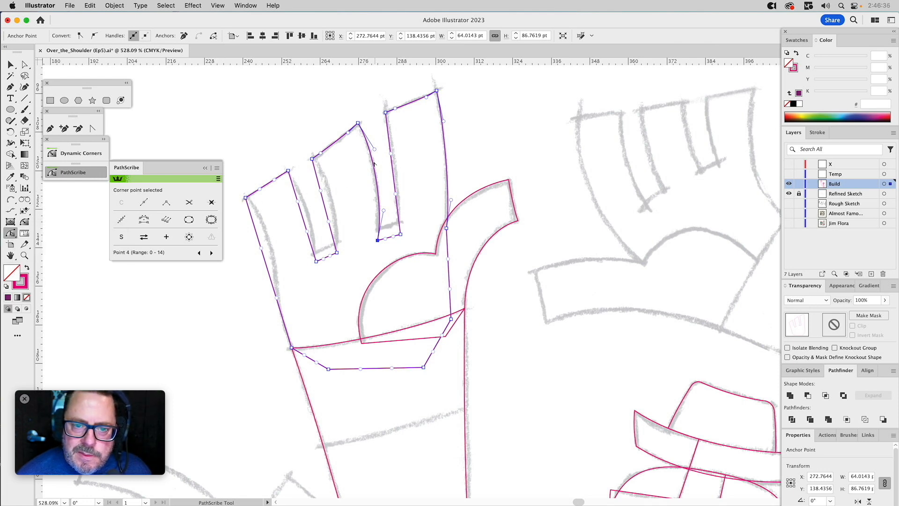
click(394, 171)
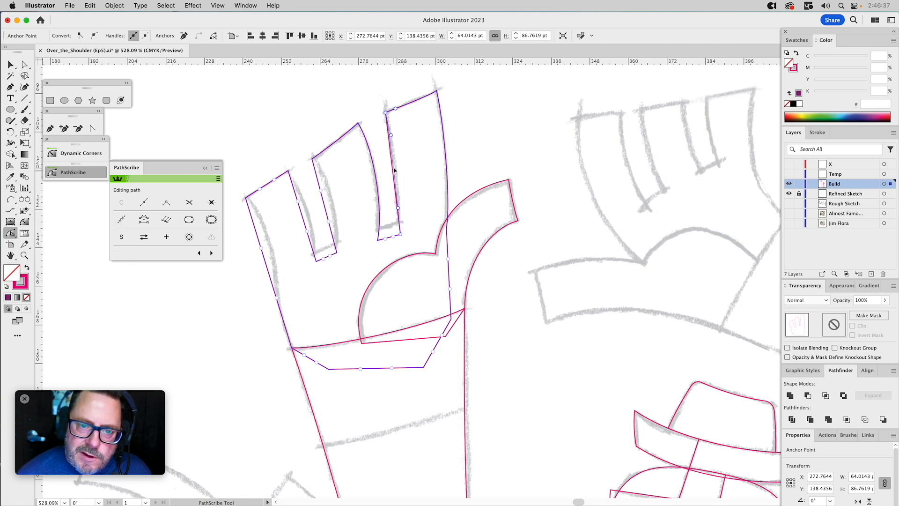
drag(396, 172, 394, 152)
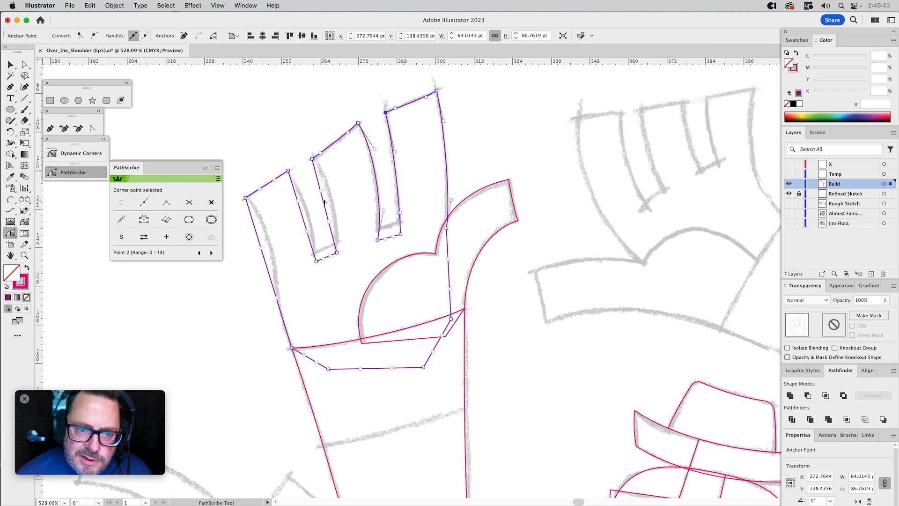
drag(325, 204, 310, 219)
click(318, 239)
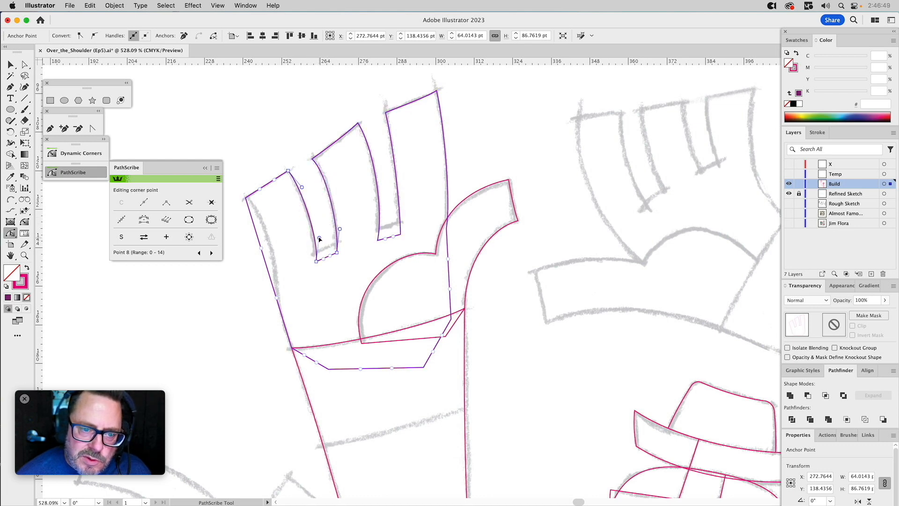
Shape the hand's outer edge from the last fingertip to the wrist into an S-curve by adjusting its handles.
drag(257, 235, 273, 317)
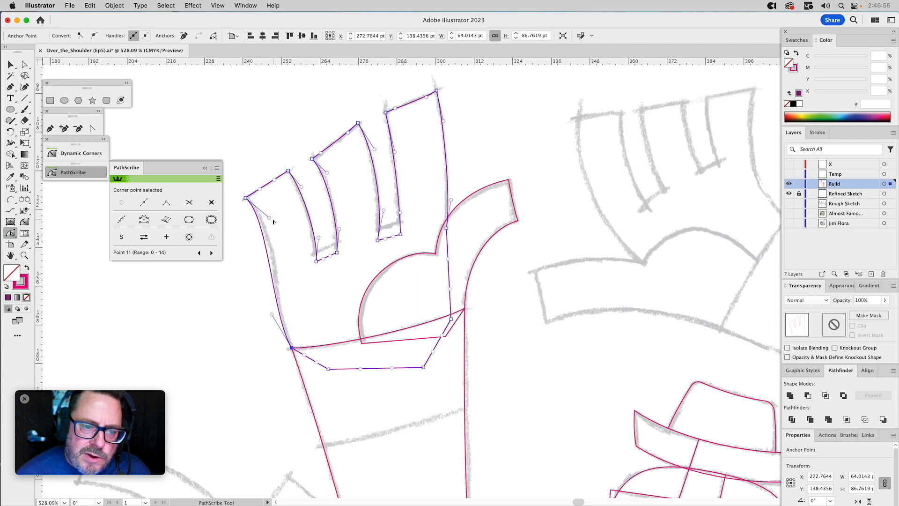
drag(268, 216, 285, 238)
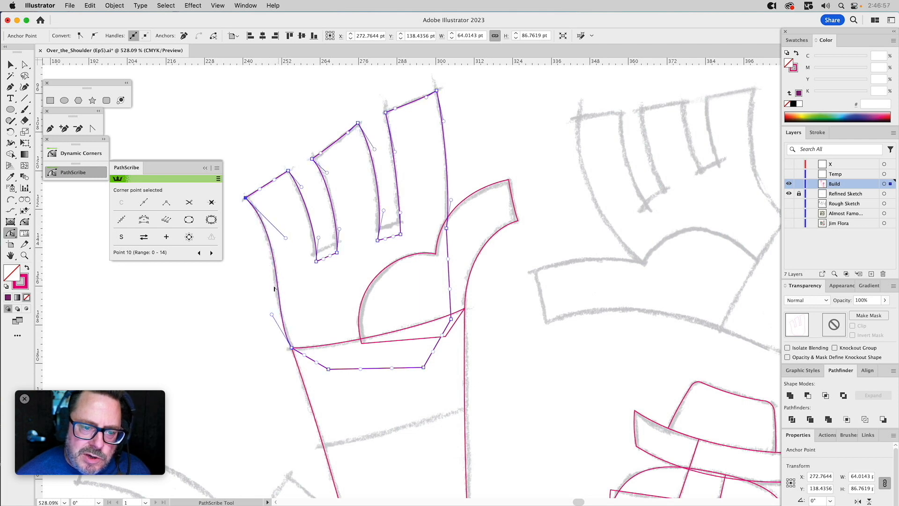
drag(271, 314, 268, 309)
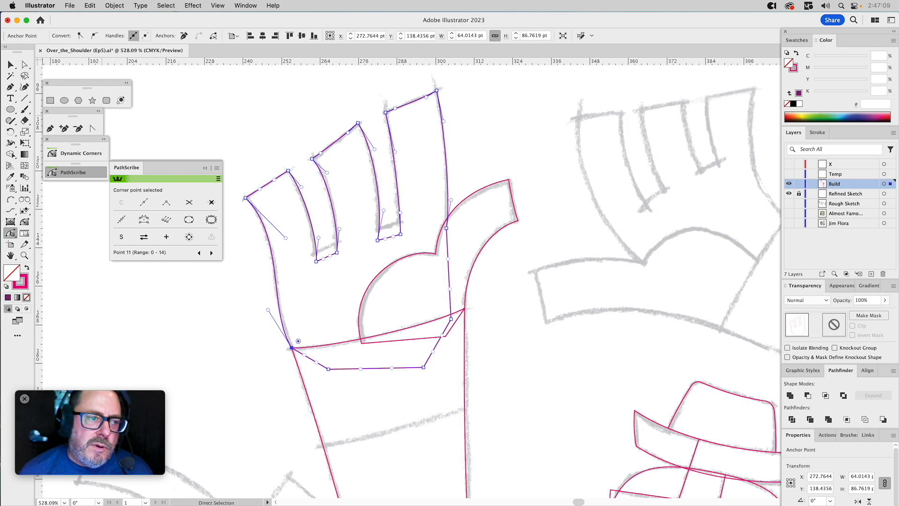
Draw an arc about 34 pt wide with the Arc by Points tool across the sketched bases of both finger gaps.
click(11, 199)
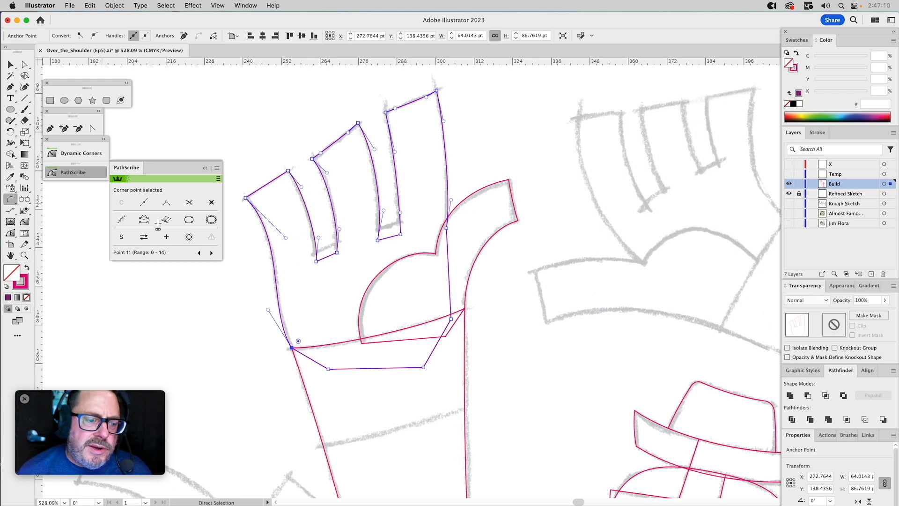
click(305, 257)
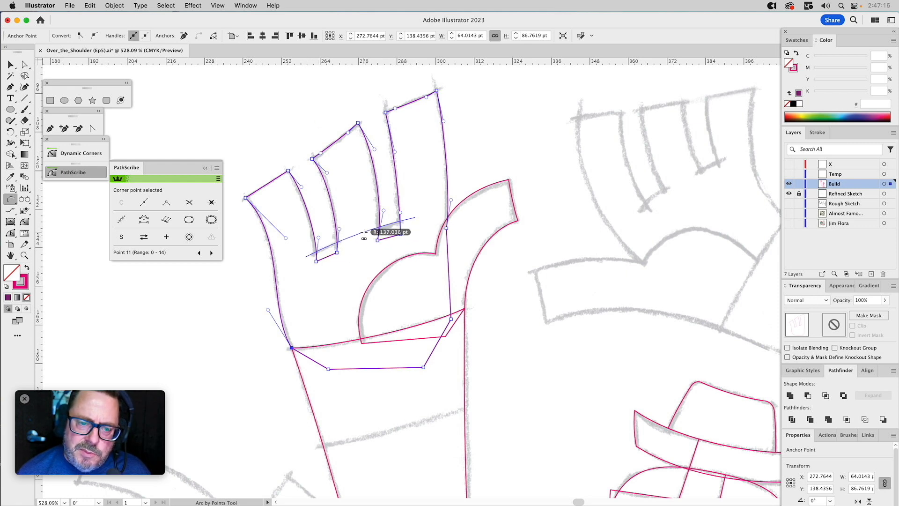
click(377, 233)
Extend the arc with the Pen tool into a closed band that covers the overlong ends of the finger gaps.
click(50, 128)
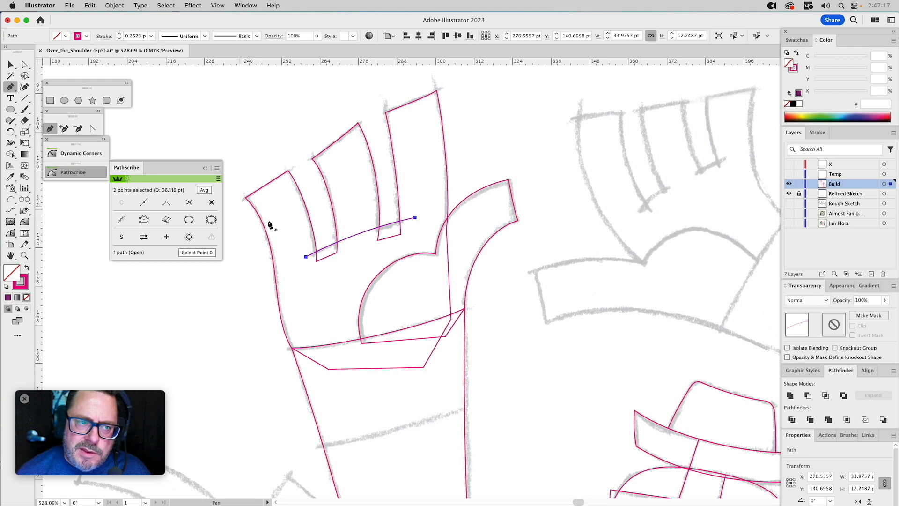
drag(306, 257, 317, 286)
click(315, 282)
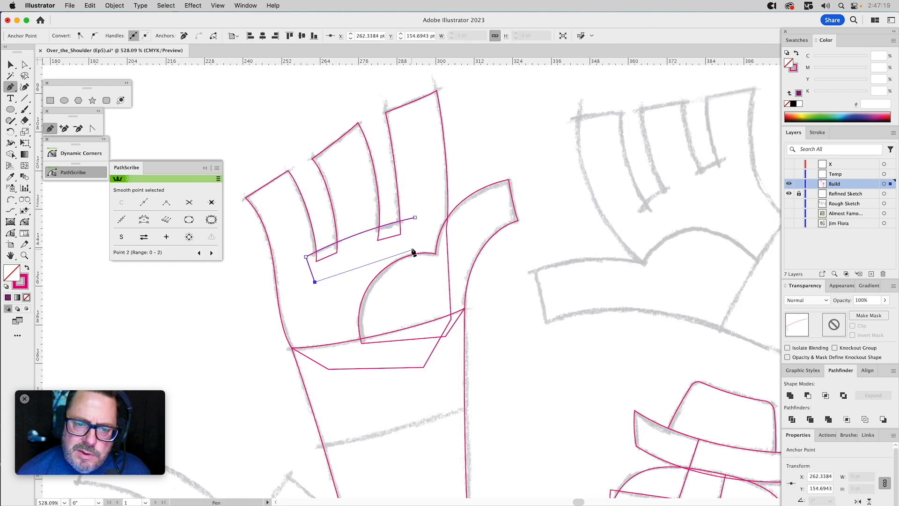
click(420, 241)
click(415, 218)
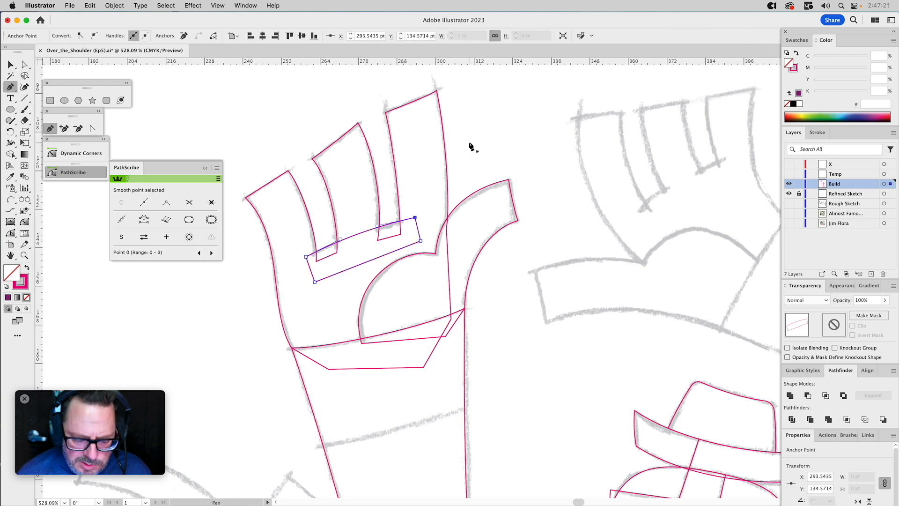
Select the band together with the hand shape and unite them to trim the finger gaps along the arc.
key(v)
click(360, 232)
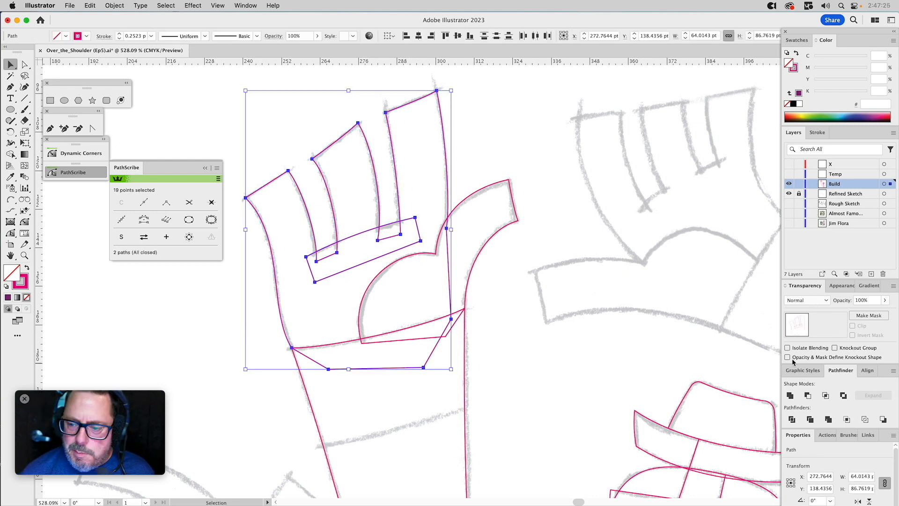
click(789, 396)
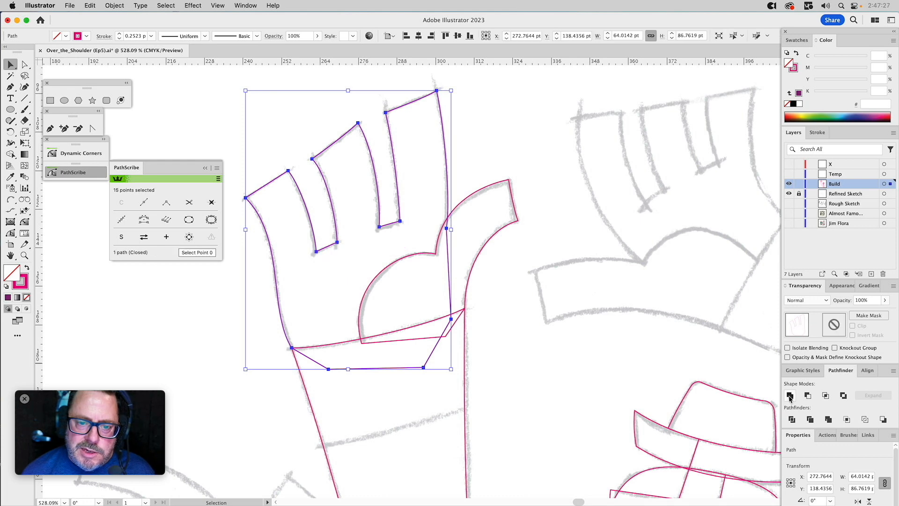
Trim the hand shape's base along the wrist curve by subtracting a copy of the arm shape with Minus Front.
drag(487, 389, 451, 403)
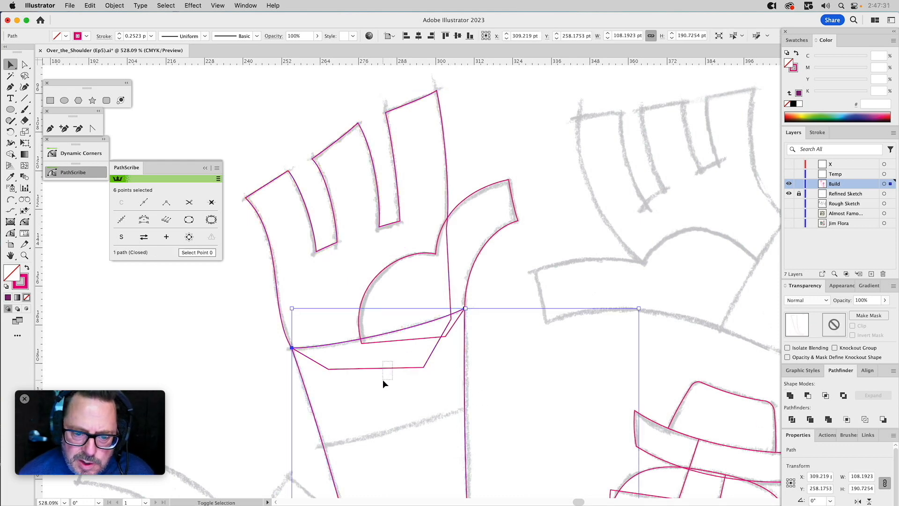
shift+click(388, 367)
click(807, 395)
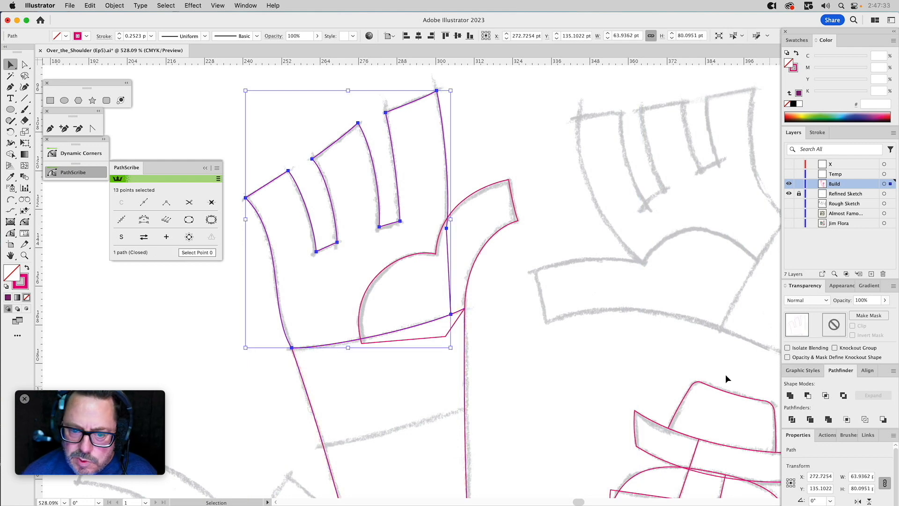
Subtract another copy of the arm from the thumb shape to trim its base along the wrist, and deselect everything.
drag(475, 346, 456, 358)
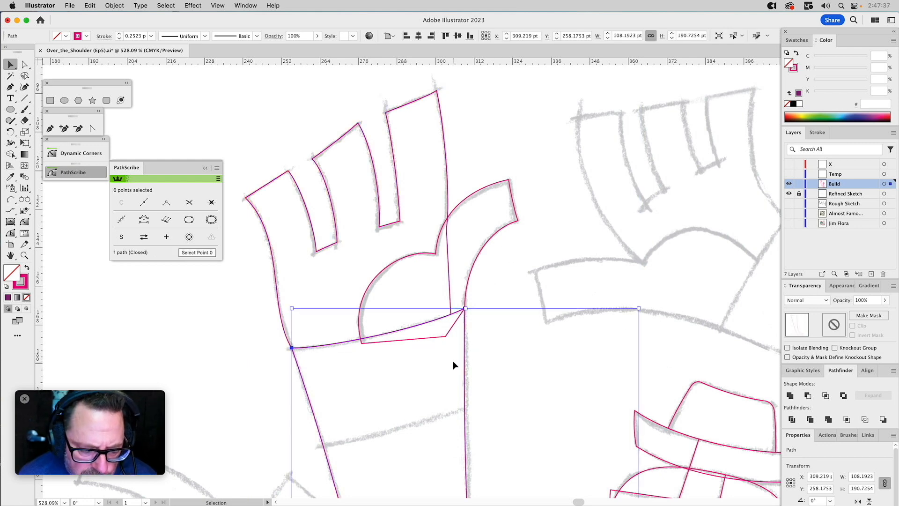
shift+click(476, 251)
click(807, 395)
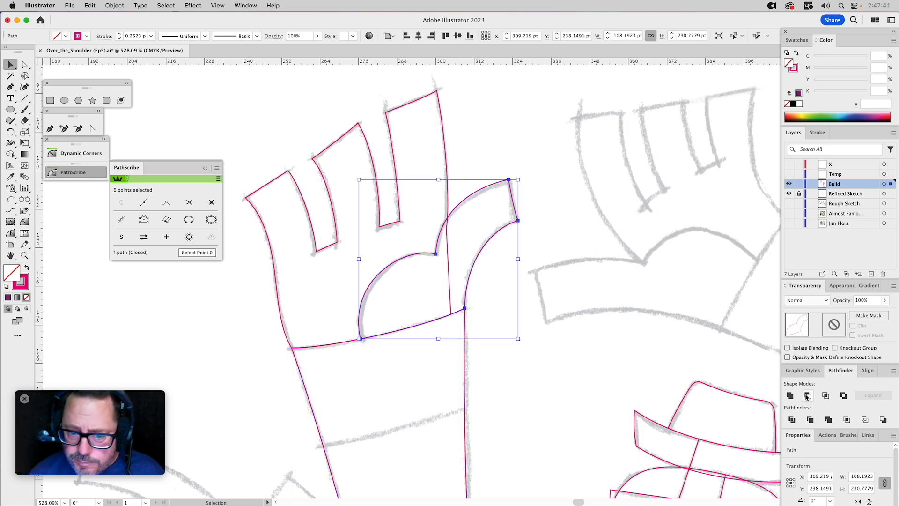
click(576, 397)
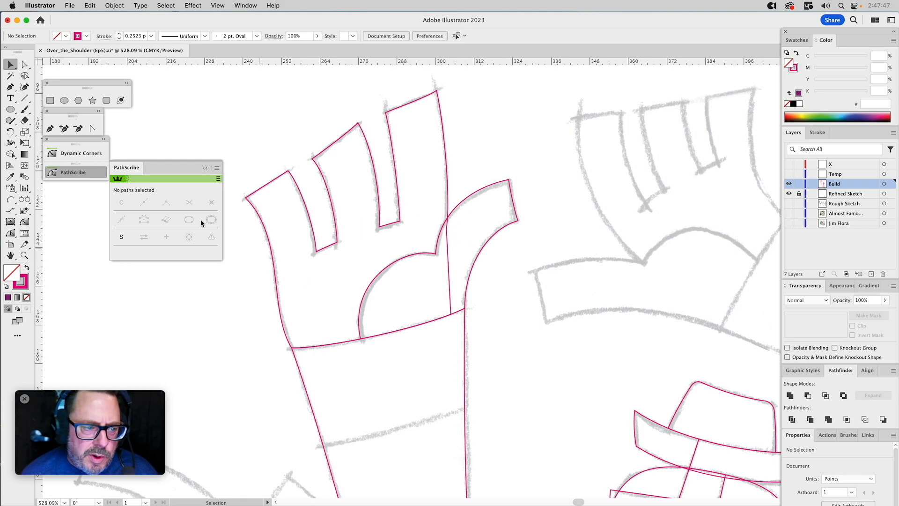
Select the torso shape that the raised arm overlaps at the shoulder.
click(24, 255)
alt+click(387, 294)
alt+click(477, 321)
alt+click(485, 331)
drag(501, 336, 443, 269)
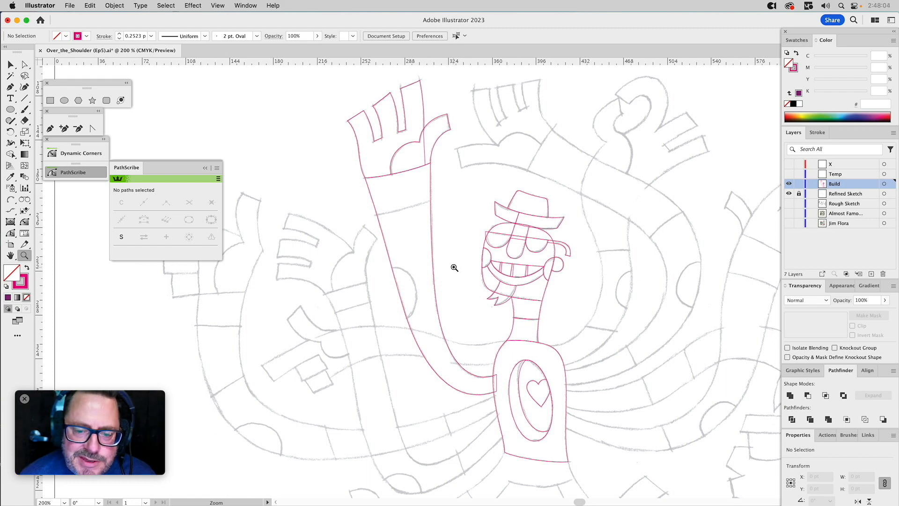
key(v)
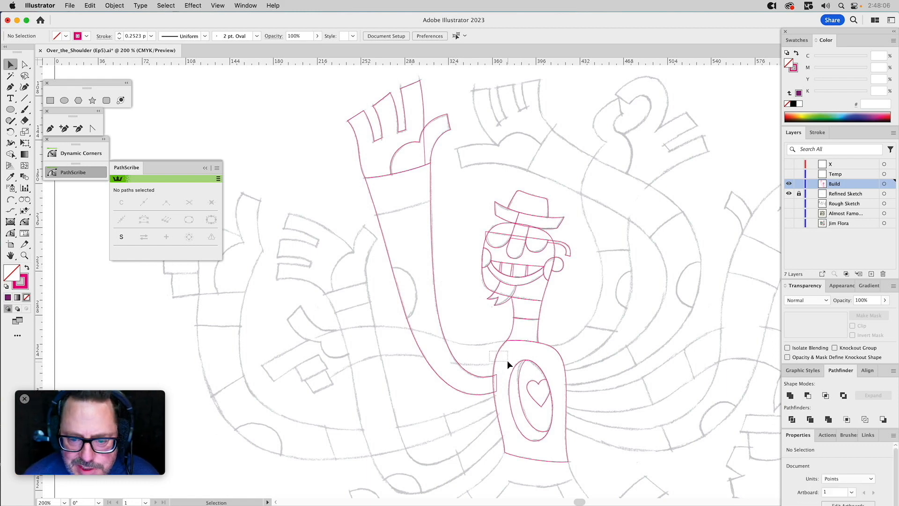
click(507, 360)
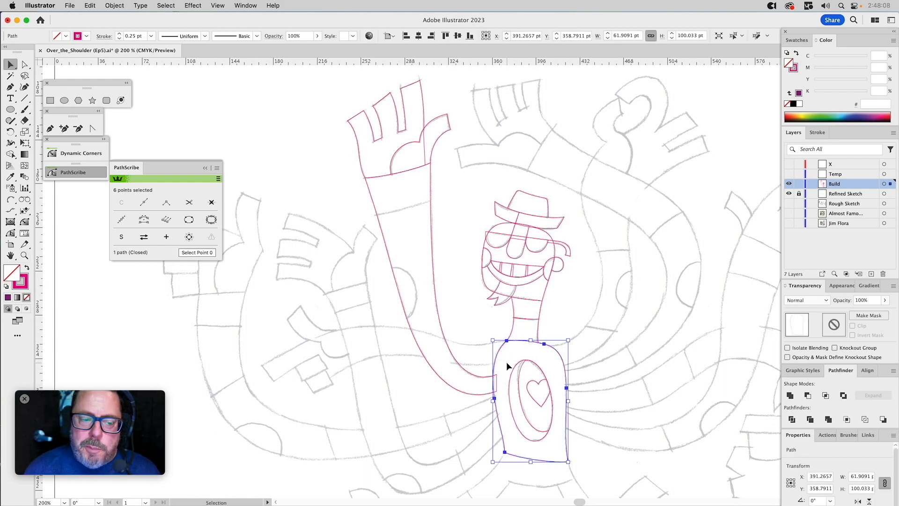
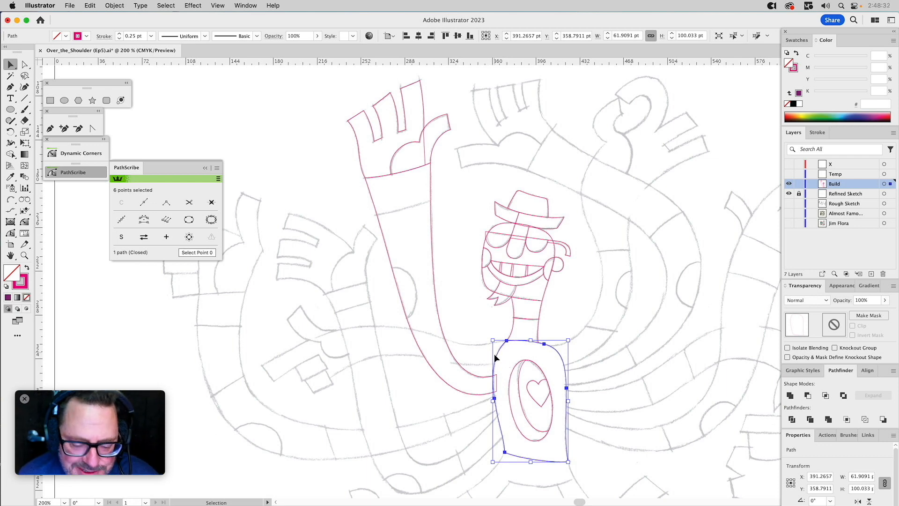
Add the raised arm to the selection and trim its shoulder end along the torso by subtracting a torso copy with Minus Front.
shift+click(481, 376)
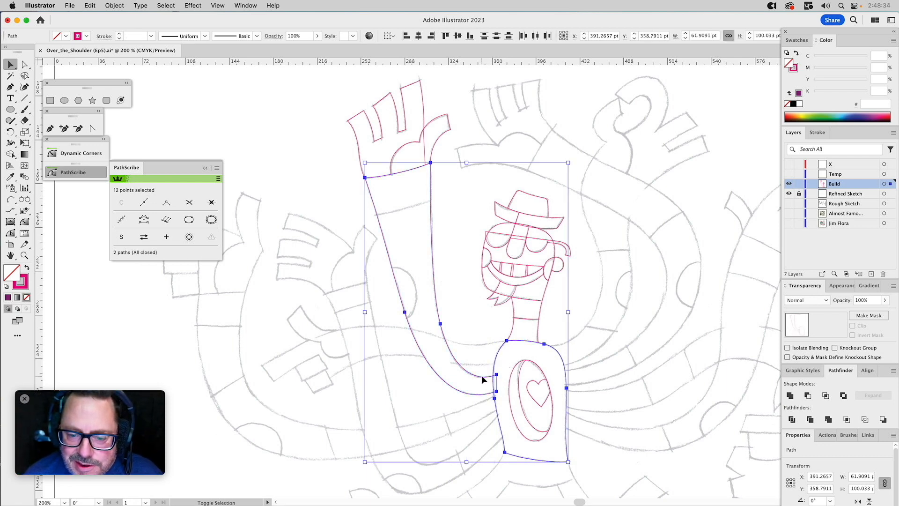
click(807, 397)
click(470, 240)
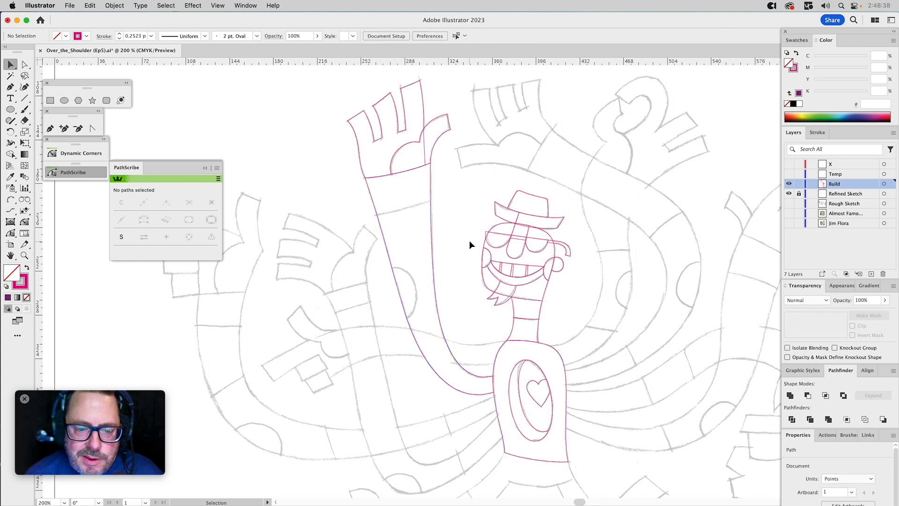
Start the wavy sideways arm with the Pen tool, curving its upper edge from the torso's shoulder point along the sketch.
key(h)
drag(357, 283, 455, 198)
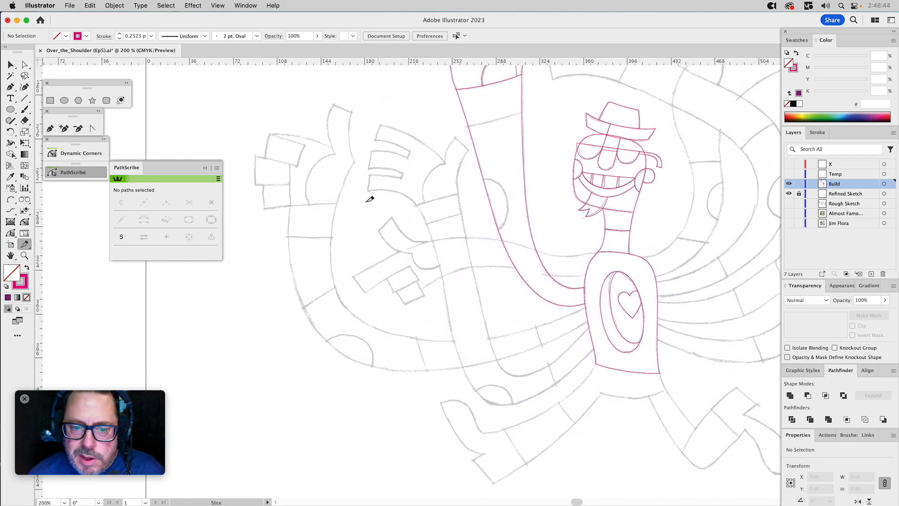
click(24, 255)
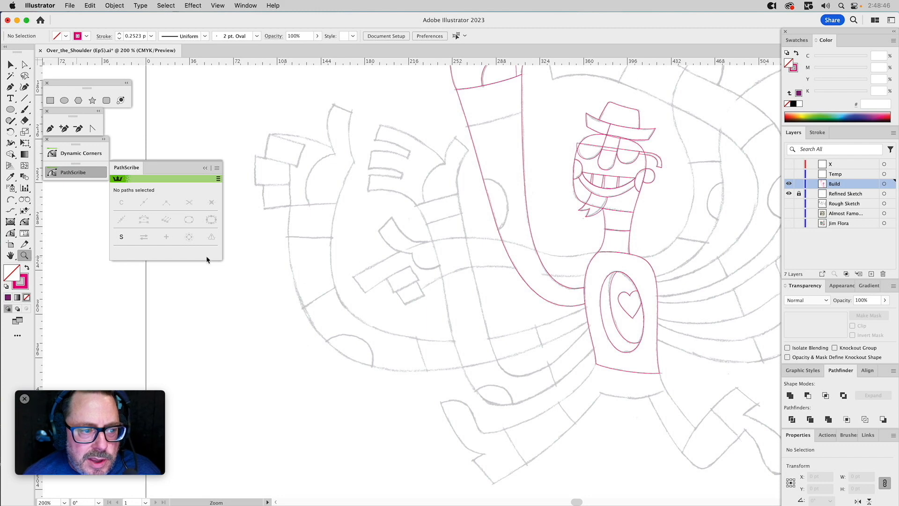
mouse_move(330, 189)
mouse_down()
mouse_move(628, 359)
mouse_move(684, 367)
mouse_up()
drag(532, 268, 486, 279)
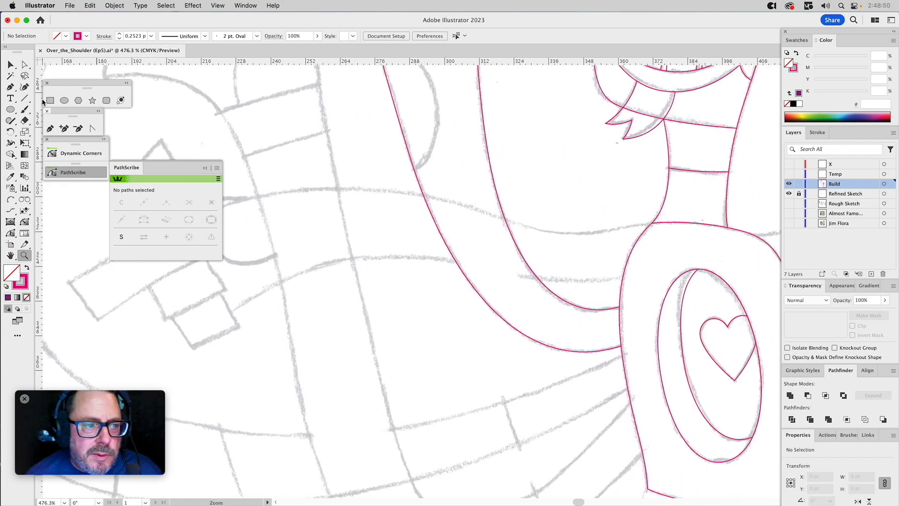
click(49, 132)
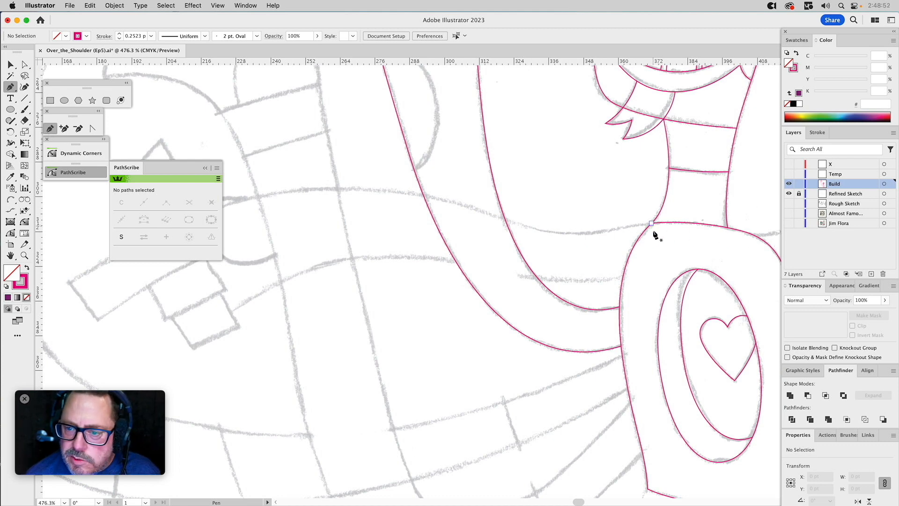
drag(642, 226, 536, 229)
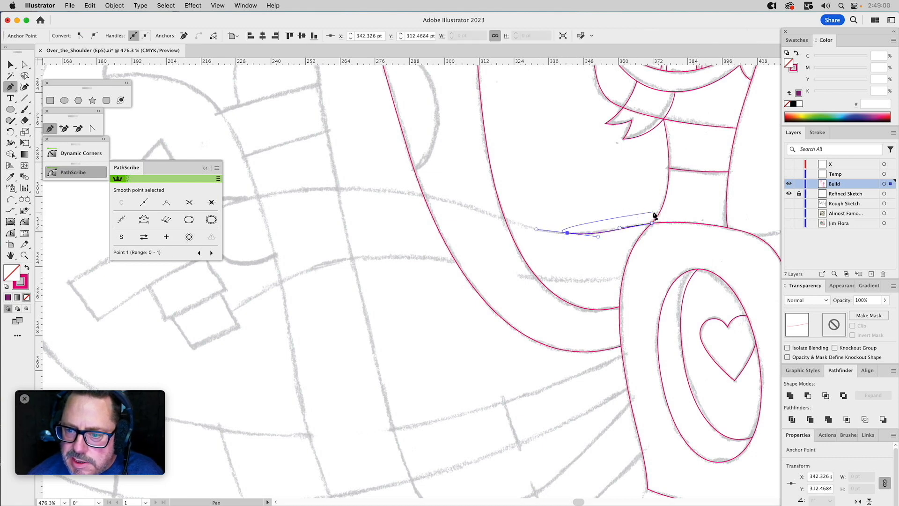
key(a)
click(640, 207)
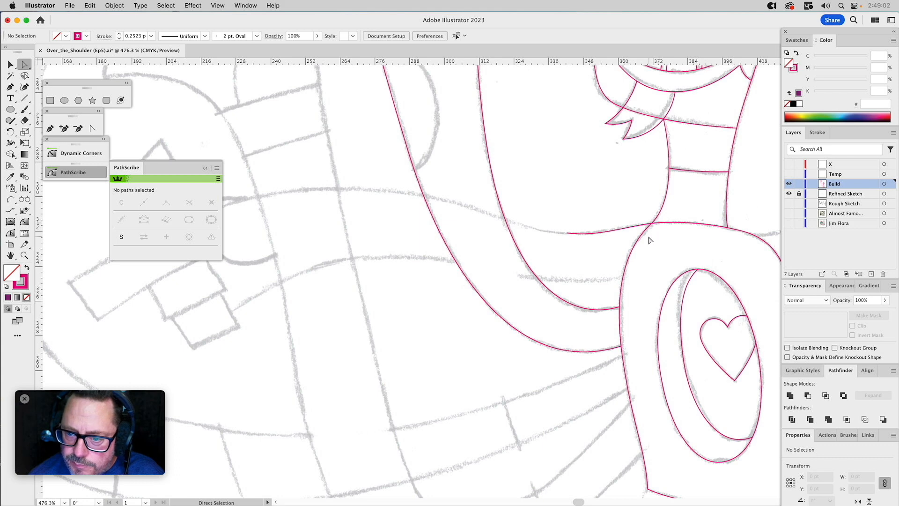
click(643, 232)
click(652, 223)
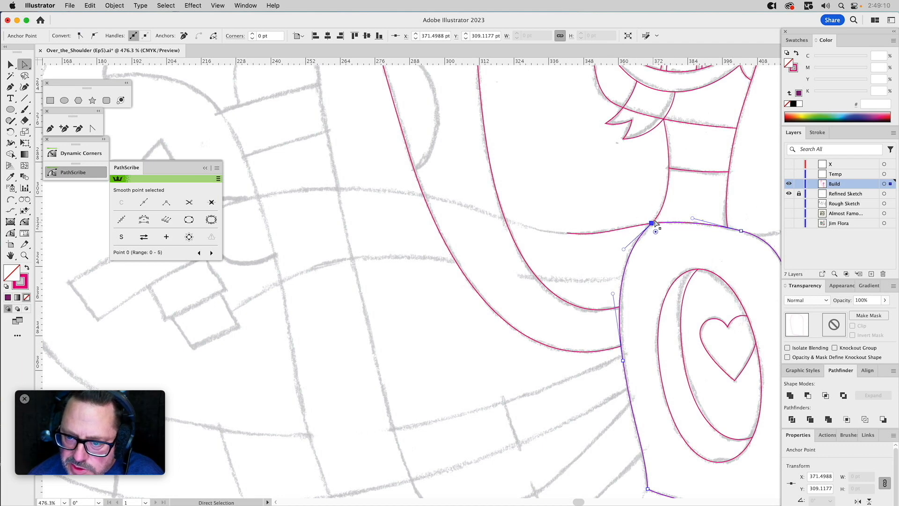
click(627, 220)
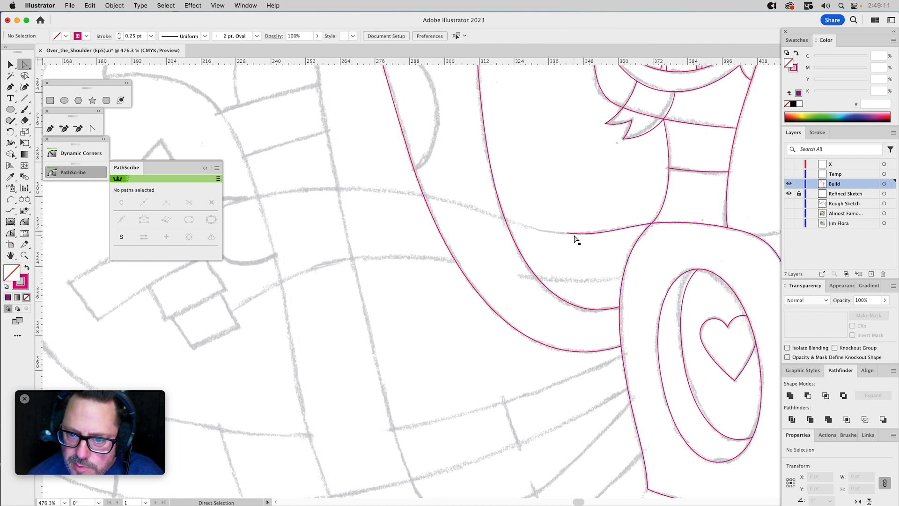
Continue the arm's upper edge along the sketch to the wrist and draw the straight wrist end.
click(51, 127)
drag(567, 233, 531, 230)
key(space)
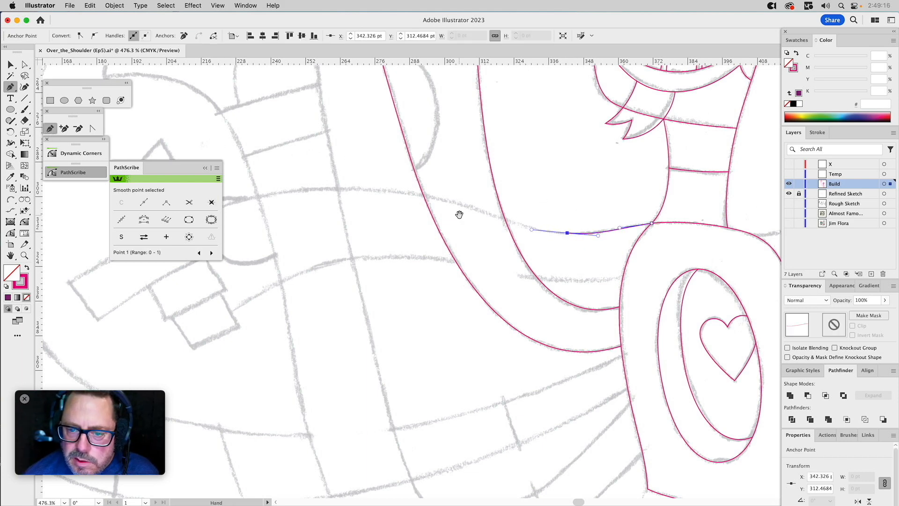
drag(459, 214, 595, 217)
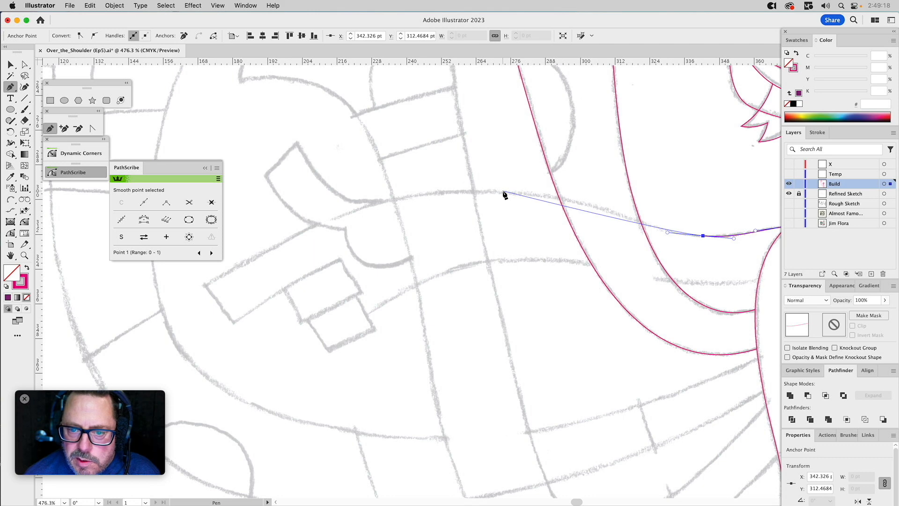
drag(504, 191, 425, 189)
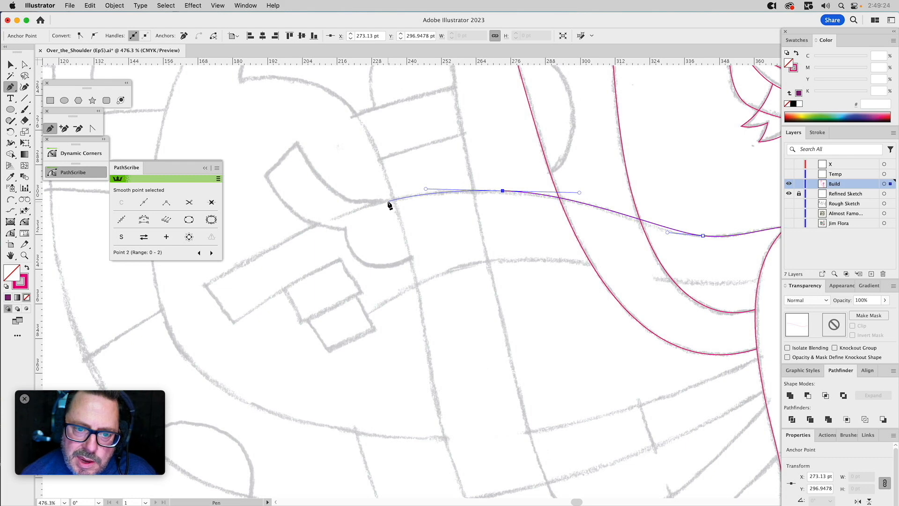
drag(388, 203, 412, 290)
click(412, 288)
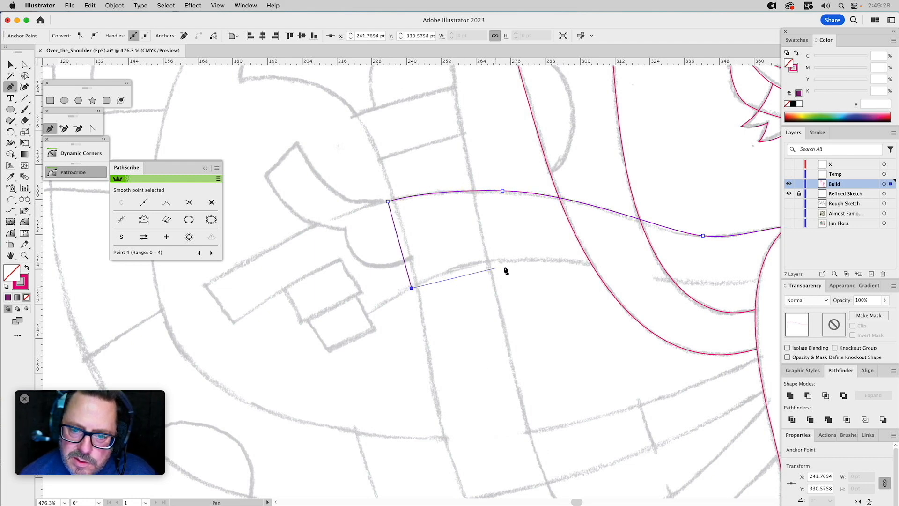
Trace the arm's lower edge back to the shoulder, close the path inside the torso at its starting point, and deselect it.
drag(533, 259, 616, 263)
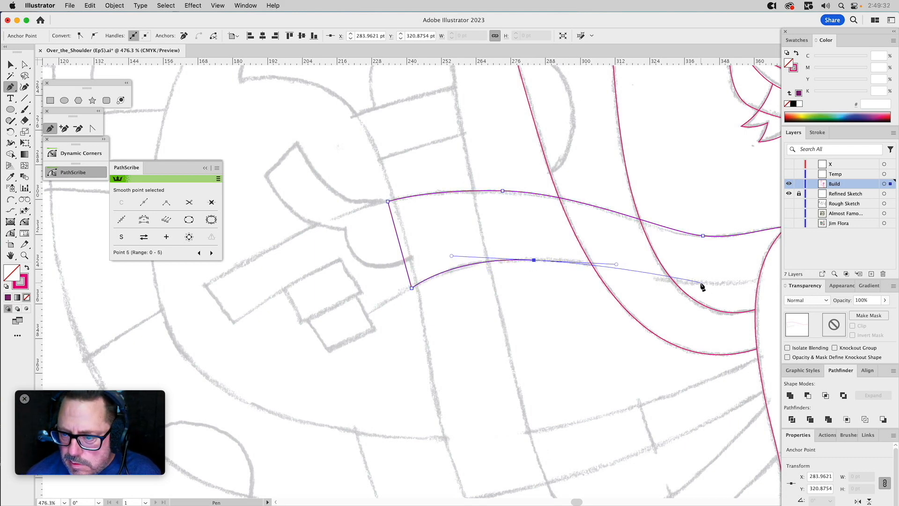
drag(700, 283, 564, 284)
click(592, 283)
click(612, 246)
click(608, 234)
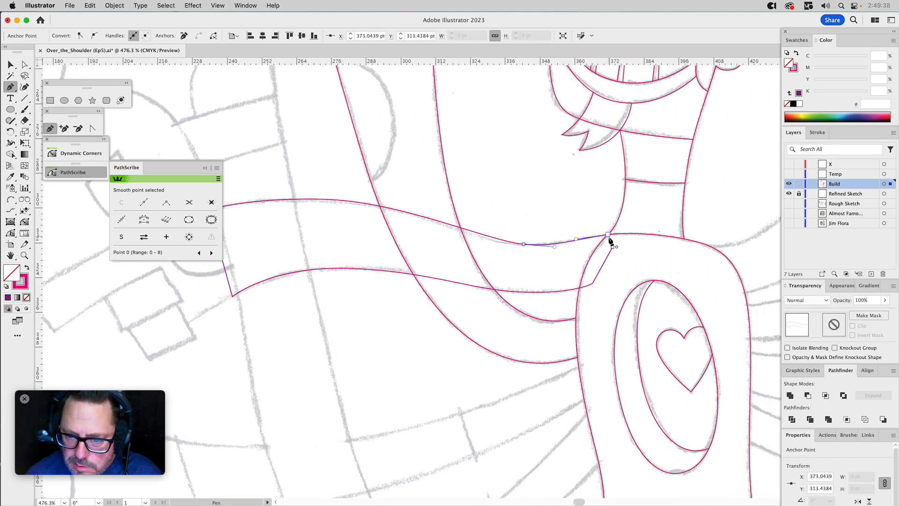
key(a)
click(570, 228)
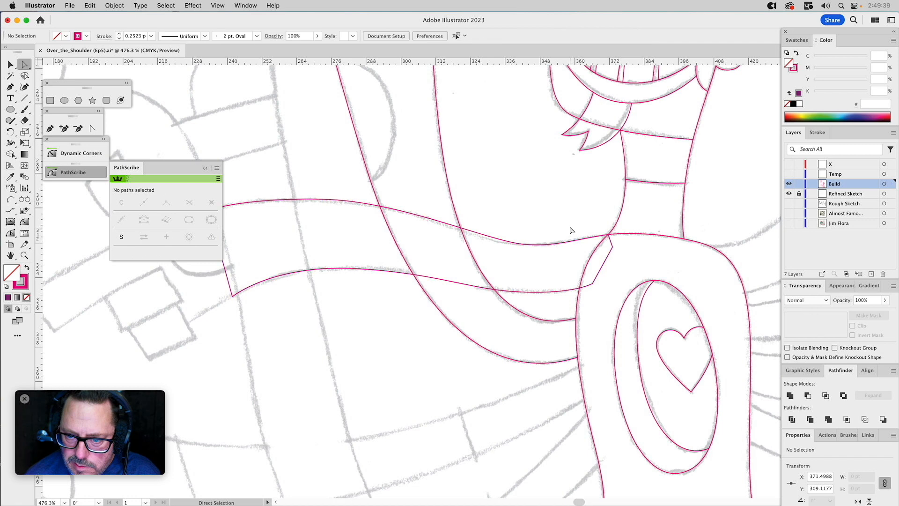
Adjust the direction handles along the arm's upper edge so its curve follows the sketch.
click(492, 242)
drag(489, 243, 464, 240)
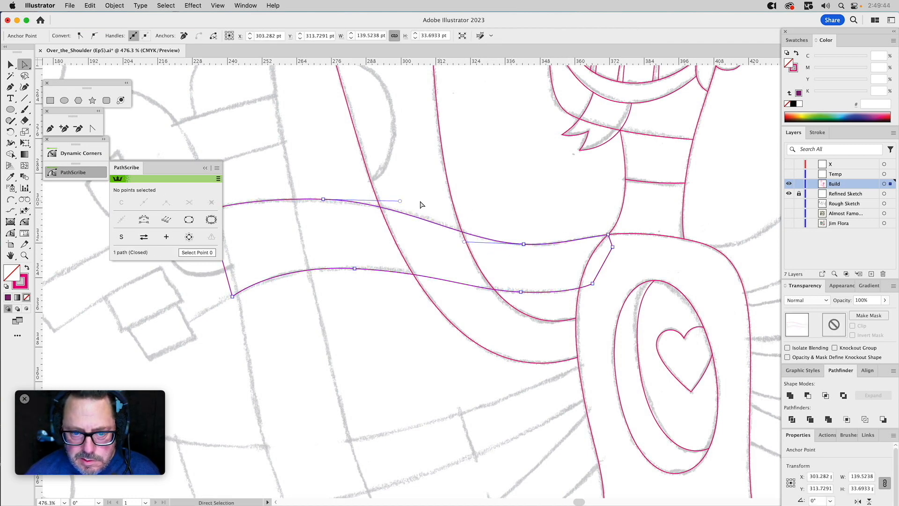
drag(399, 201, 411, 201)
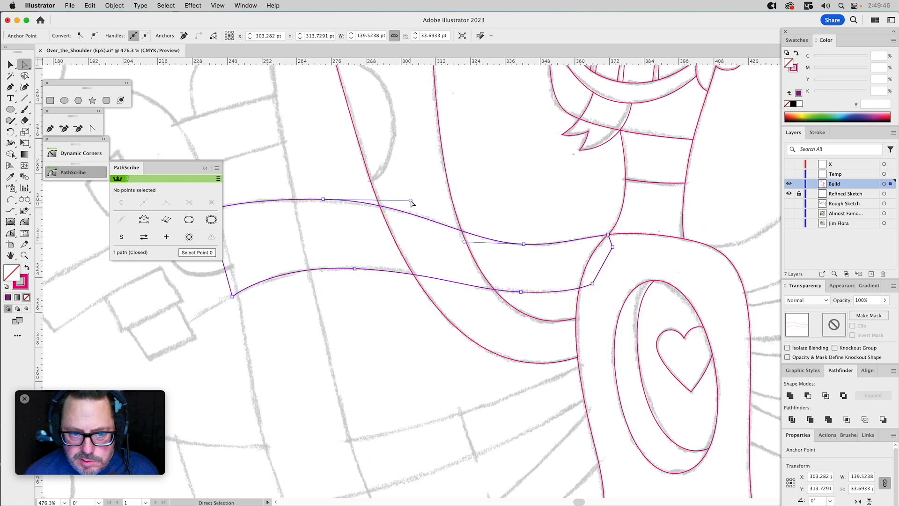
scroll(411, 200, left, 5)
click(430, 212)
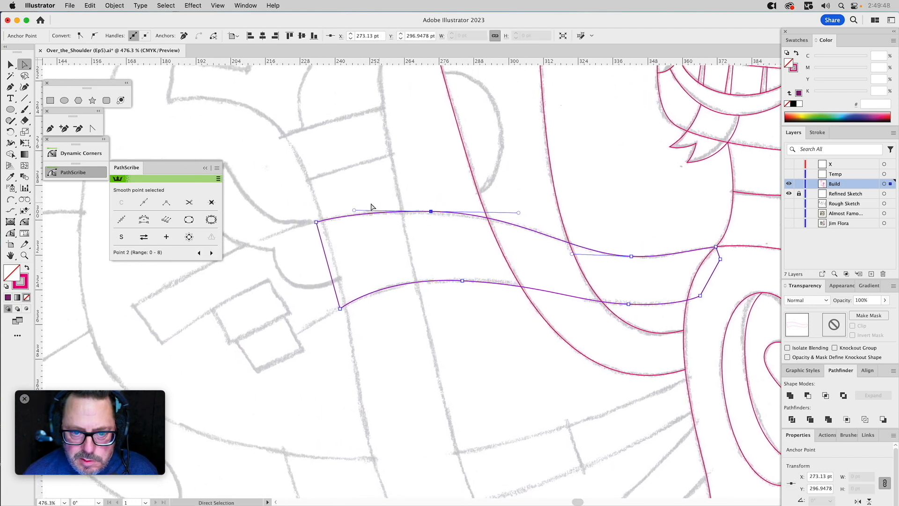
drag(353, 210, 352, 209)
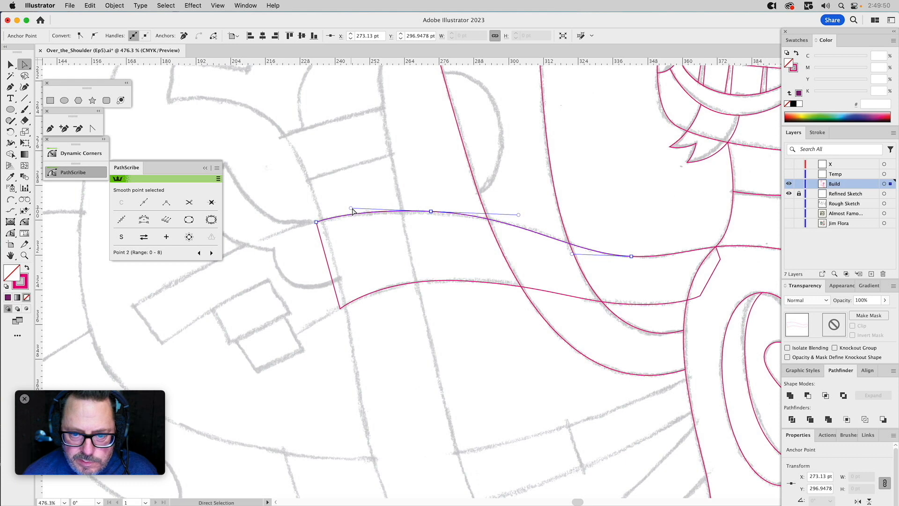
Nudge the anchor point at the crest of the arm's upper edge upward, shorten its wrist-side handle, and deselect the path.
click(402, 178)
click(442, 215)
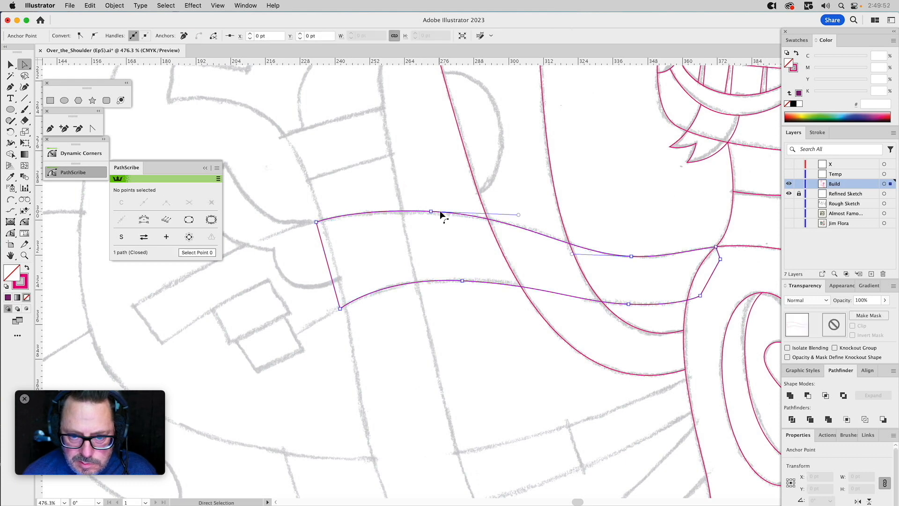
mouse_move(431, 211)
mouse_down()
mouse_move(429, 167)
mouse_move(432, 211)
mouse_up()
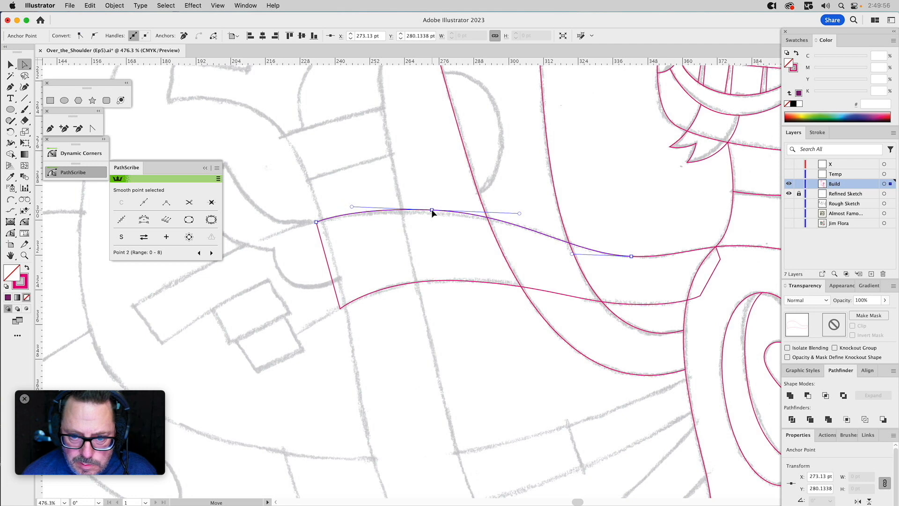
drag(352, 206, 361, 206)
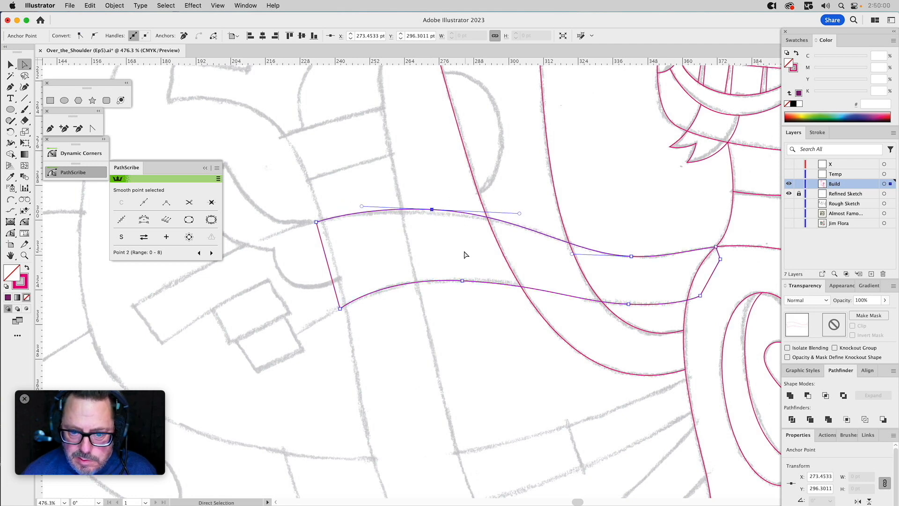
click(445, 259)
drag(444, 257, 400, 285)
Trim the sideways arm's shoulder end along the torso by subtracting a copy of the torso shape with Minus Front.
key(v)
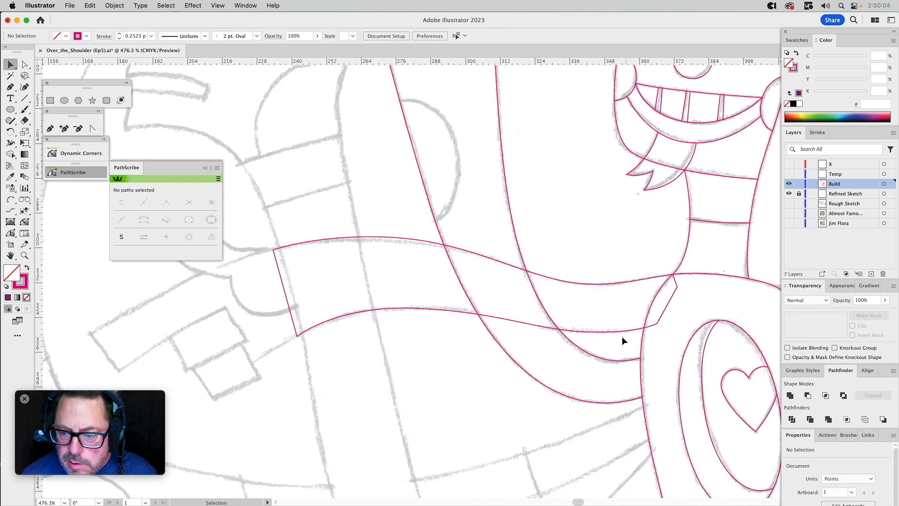
click(648, 339)
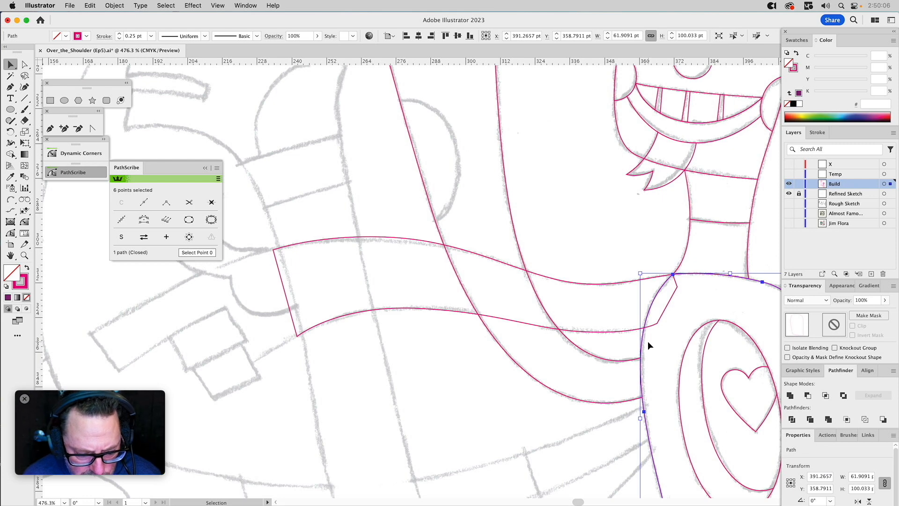
shift+click(676, 291)
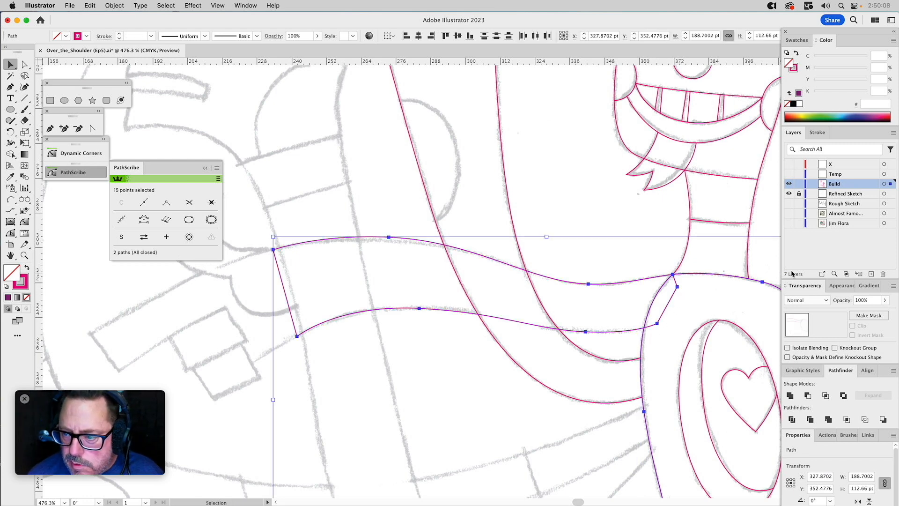
click(807, 395)
key(space)
drag(602, 218, 571, 210)
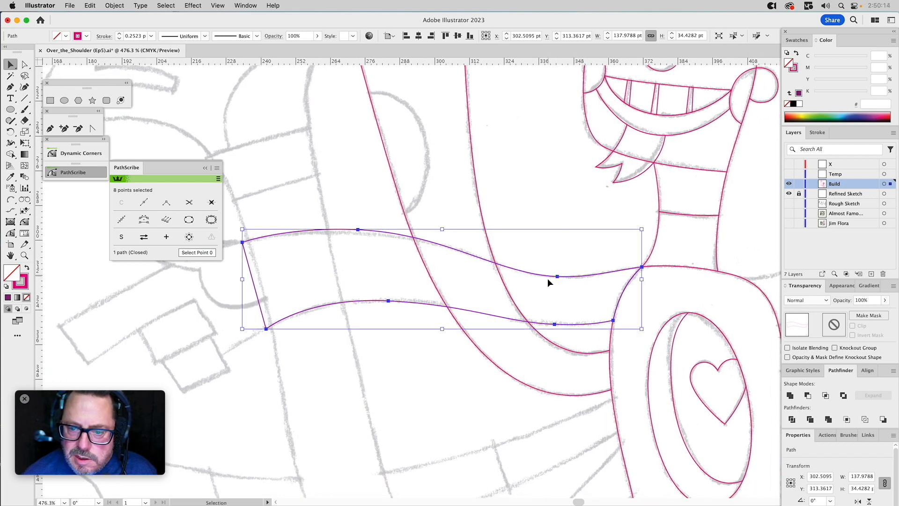
Duplicate the sideways arm in place and move the duplicate's two lower torso-side anchor points down below the raised arm.
drag(547, 274, 459, 411)
key(super+z)
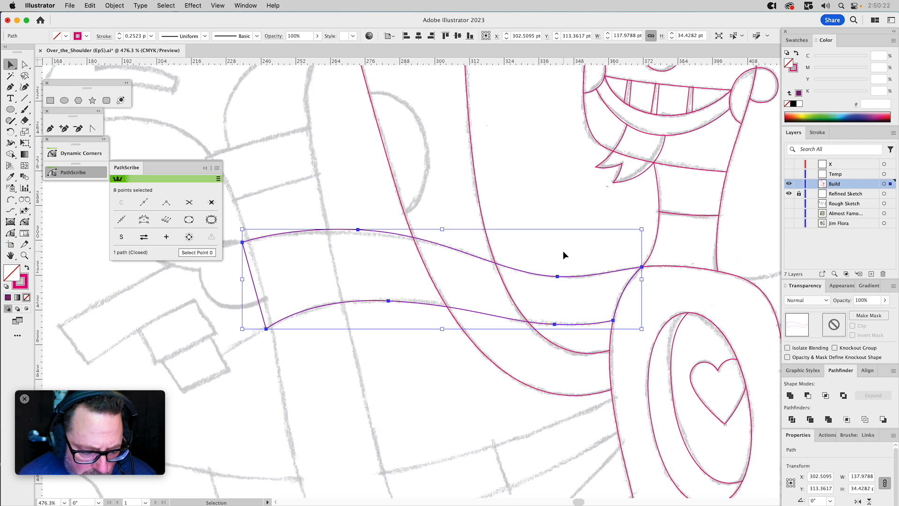
key(a)
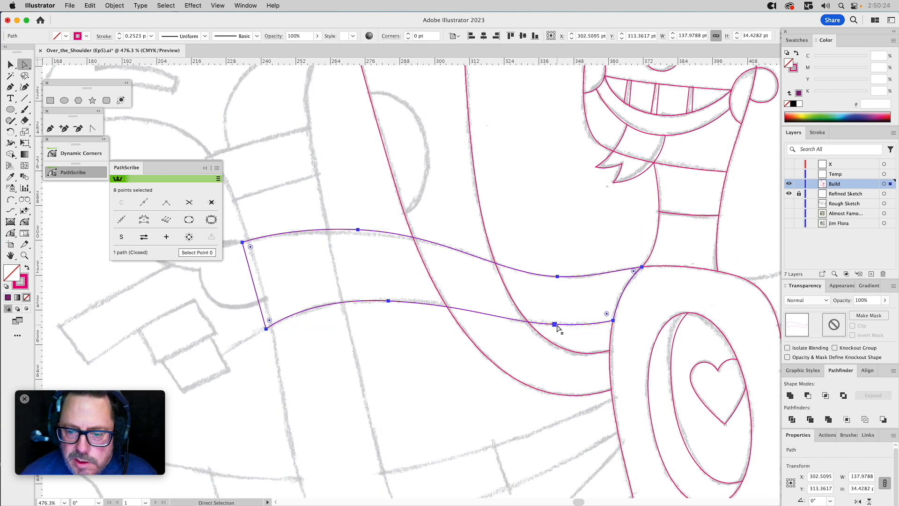
click(555, 324)
shift+click(614, 322)
drag(614, 323, 637, 463)
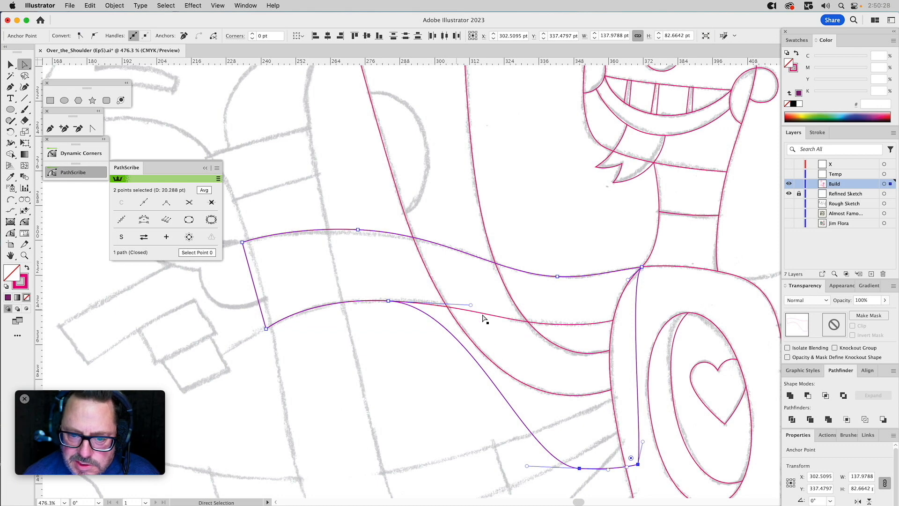
key(v)
click(542, 224)
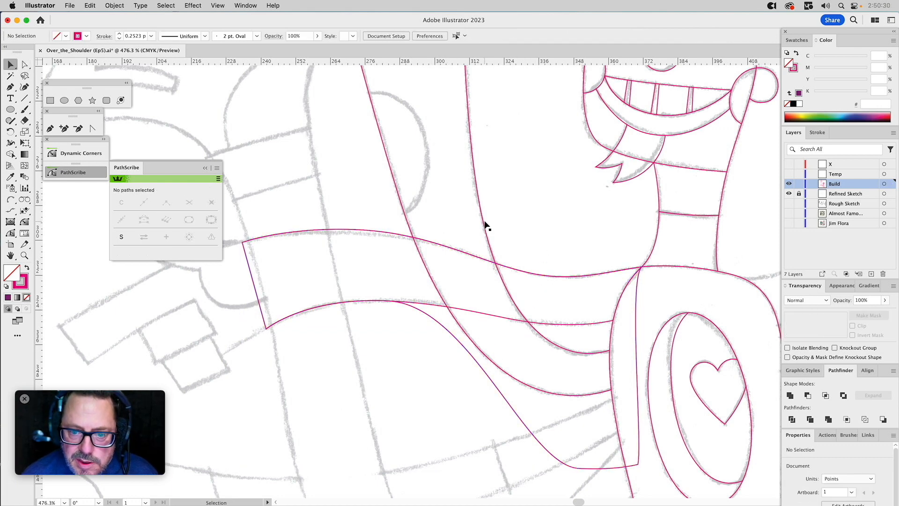
Intersect copies of the raised arm and the stretched arm duplicate to create a shape of their overlap.
click(484, 225)
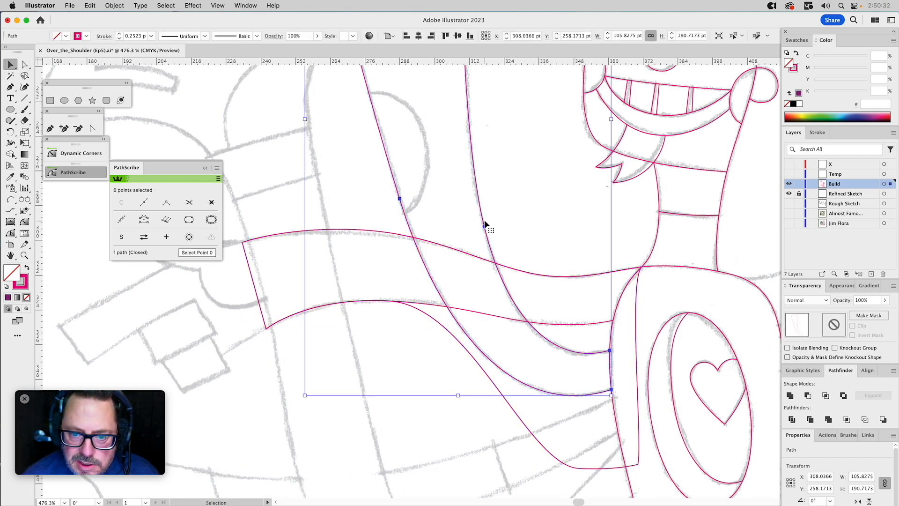
shift+click(439, 322)
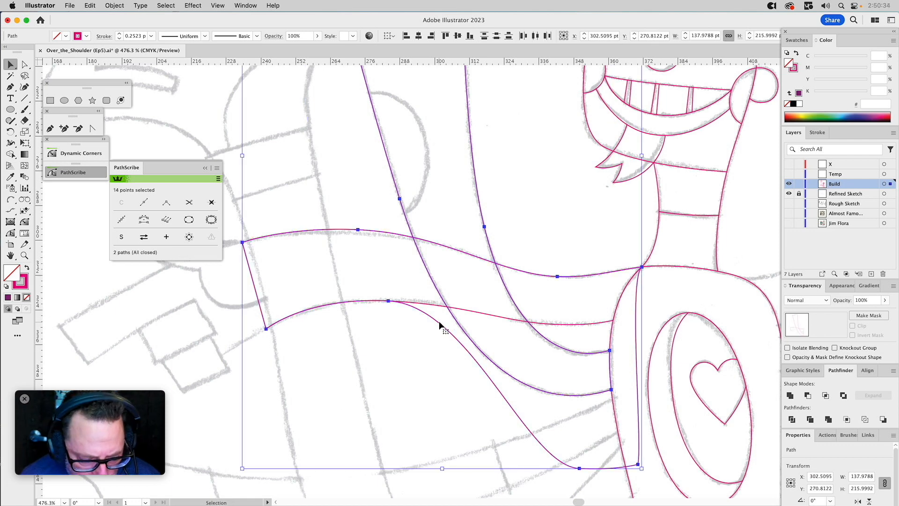
click(826, 396)
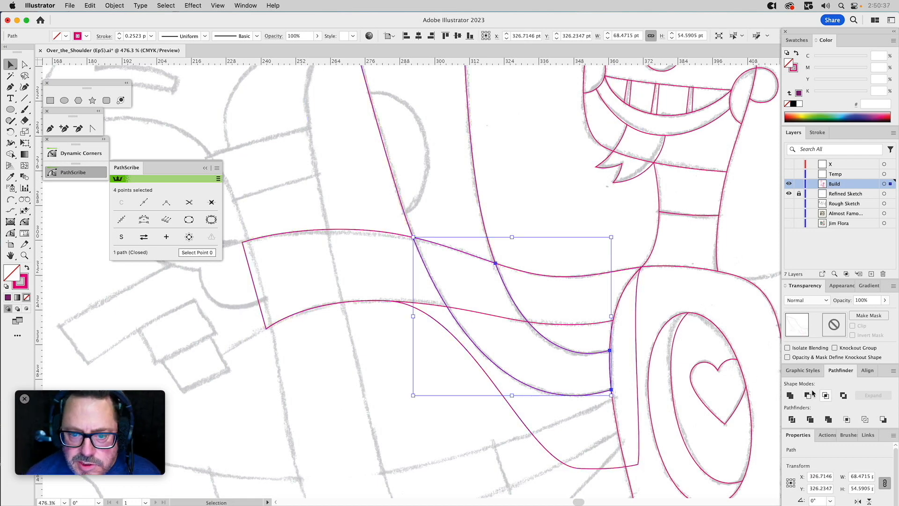
Fill the stretched arm duplicate with green and subtract it from the raised arm using Minus Front.
click(443, 326)
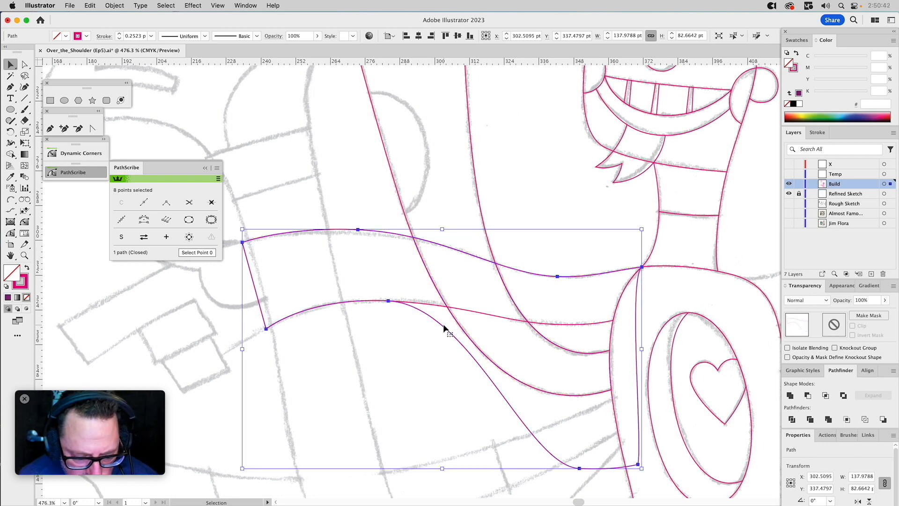
click(819, 113)
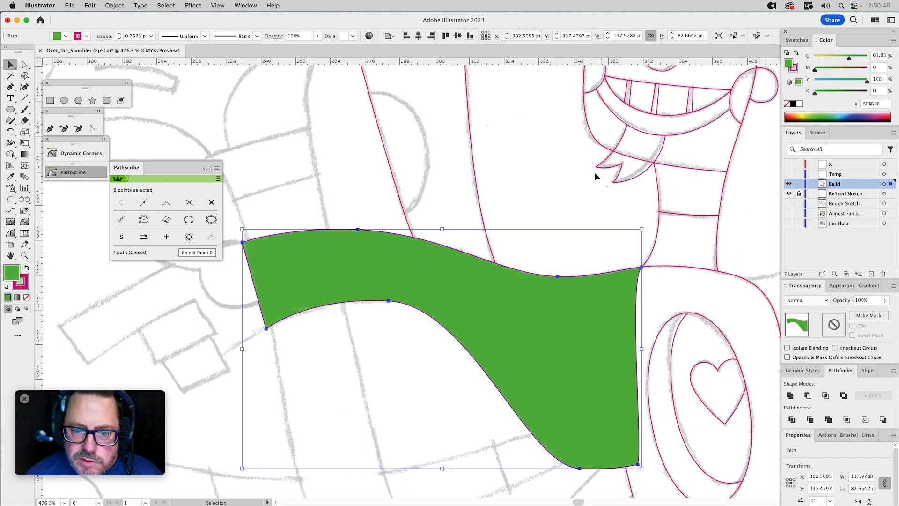
shift+click(475, 182)
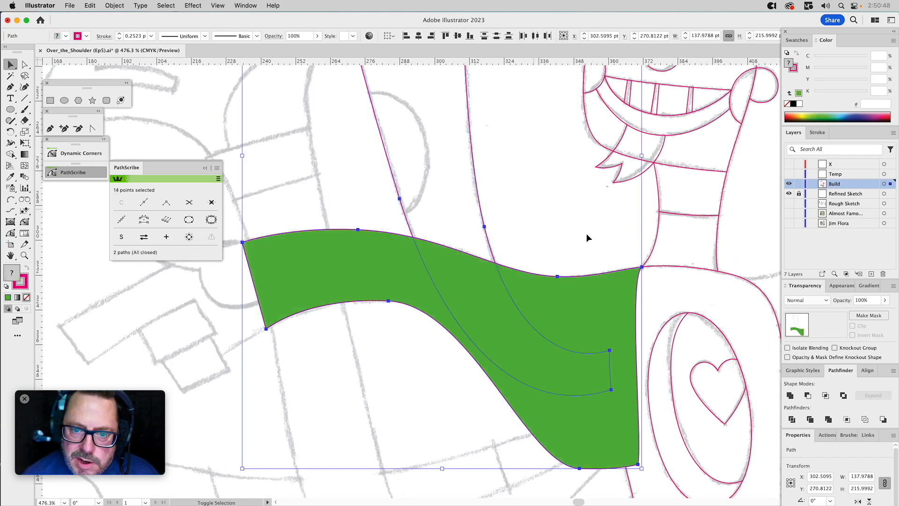
click(807, 396)
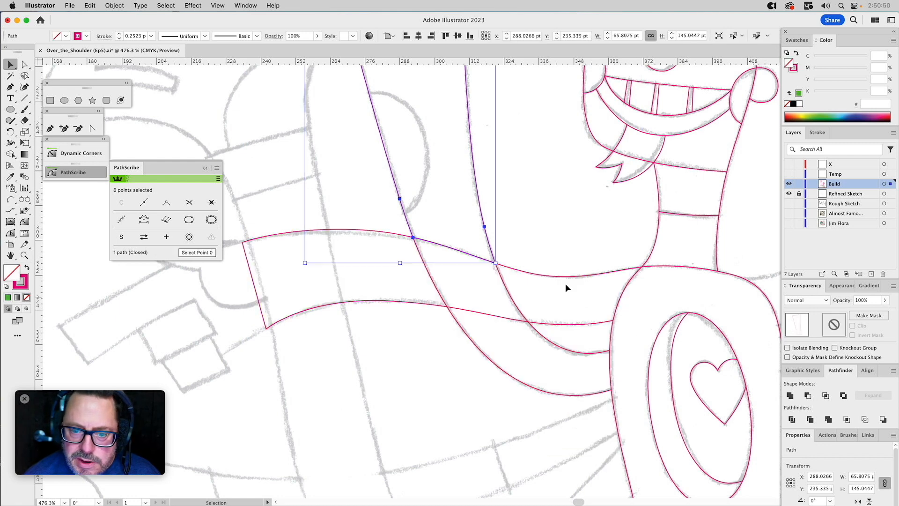
Move the raised arm's lower and upper pieces apart to check the split, and undo both moves.
drag(552, 343, 540, 365)
drag(486, 231, 501, 221)
key(super+z)
key(super+z)
Draw a slightly curved line across the raised arm along the sketched cuff line with the Arc by Points tool.
click(558, 202)
drag(528, 183, 553, 434)
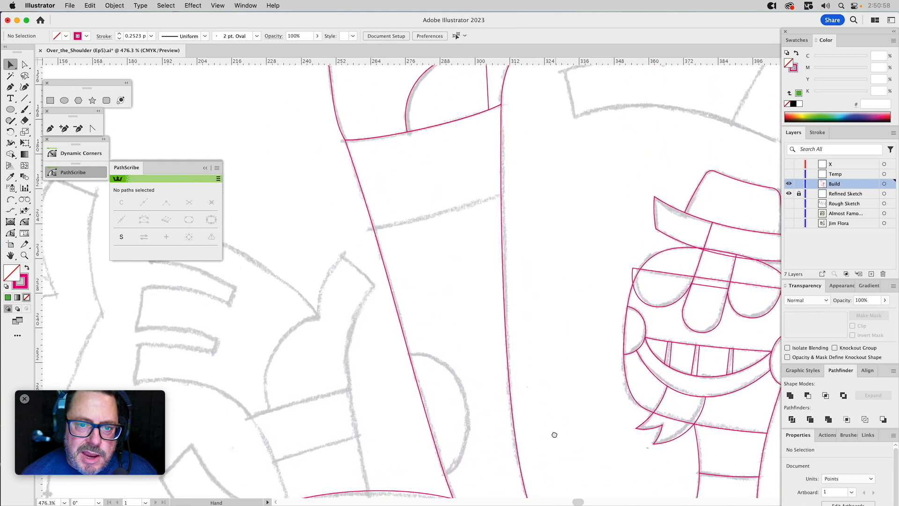
click(13, 201)
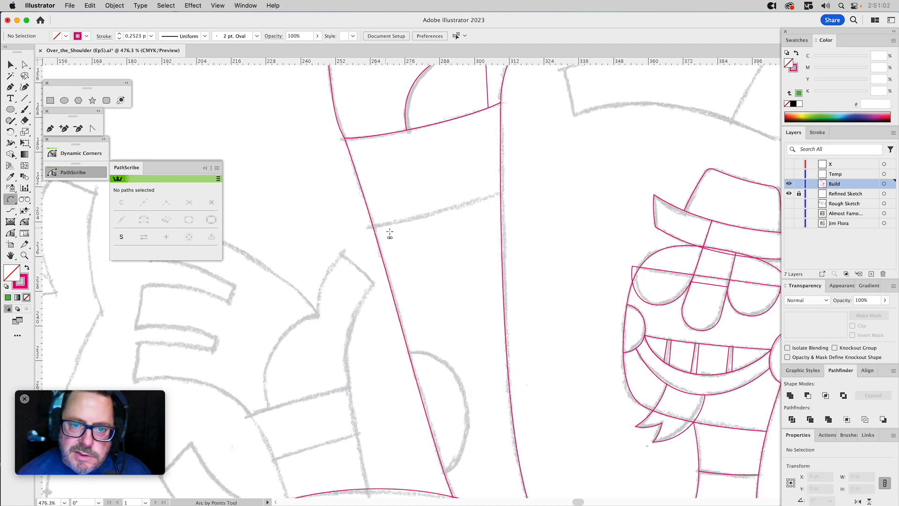
click(365, 227)
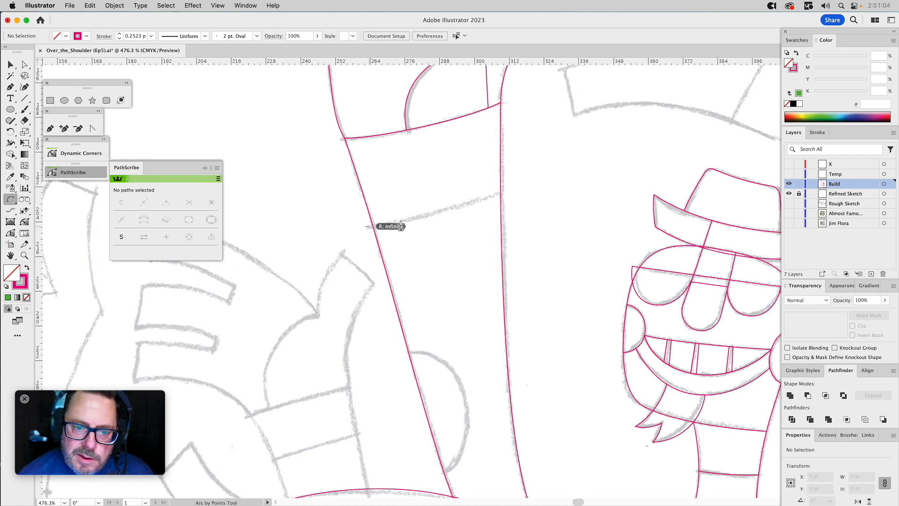
click(521, 185)
click(465, 207)
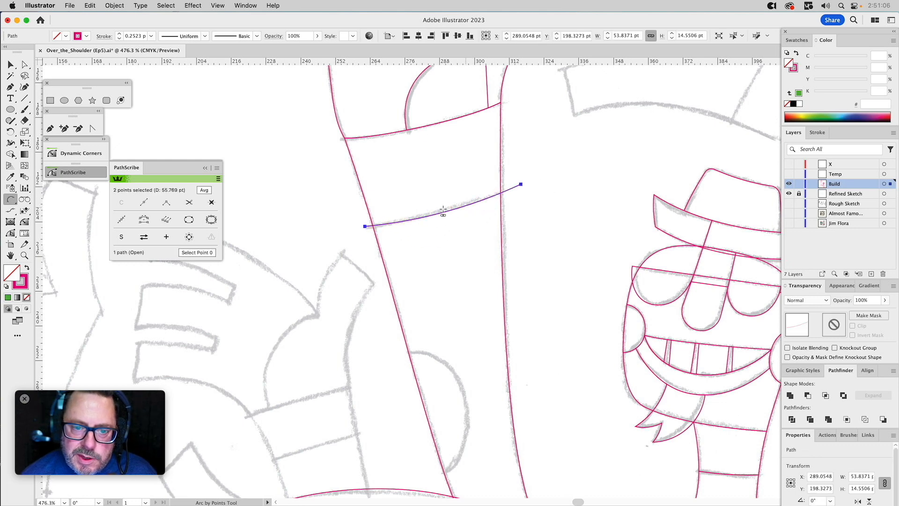
Extend the cuff arc with the Pen tool into a closed four-point shape enclosing the arm's wrist end, and deselect it.
click(50, 130)
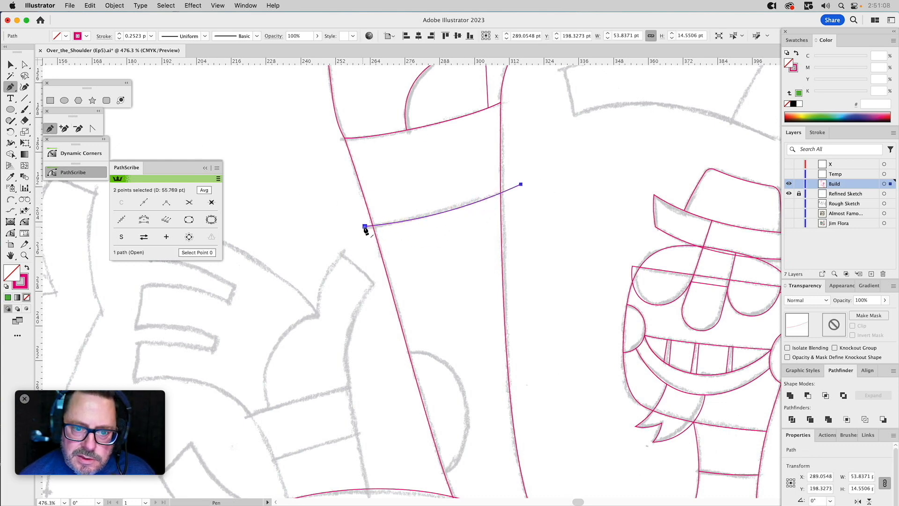
drag(365, 226, 328, 125)
click(328, 121)
click(520, 88)
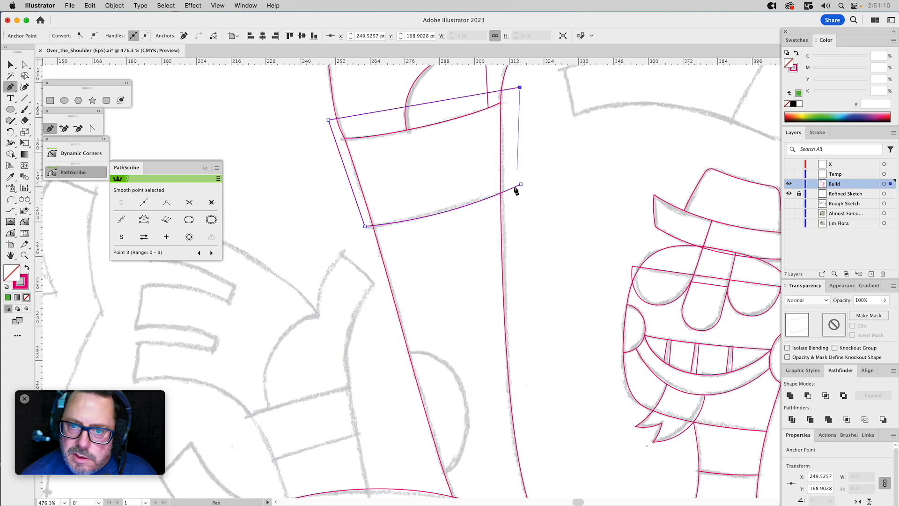
click(520, 185)
key(v)
click(517, 153)
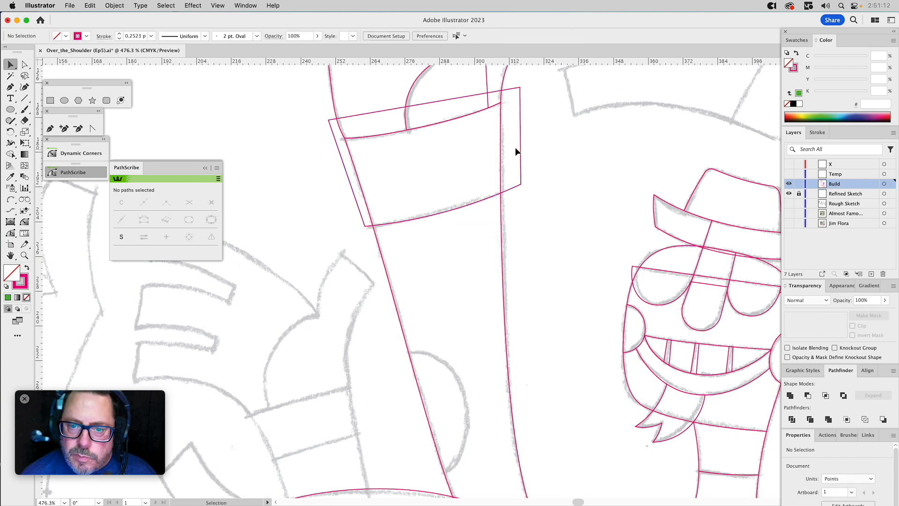
Intersect copies of the closed cuff shape and the raised arm to create the cuff band at the wrist.
drag(486, 159, 525, 147)
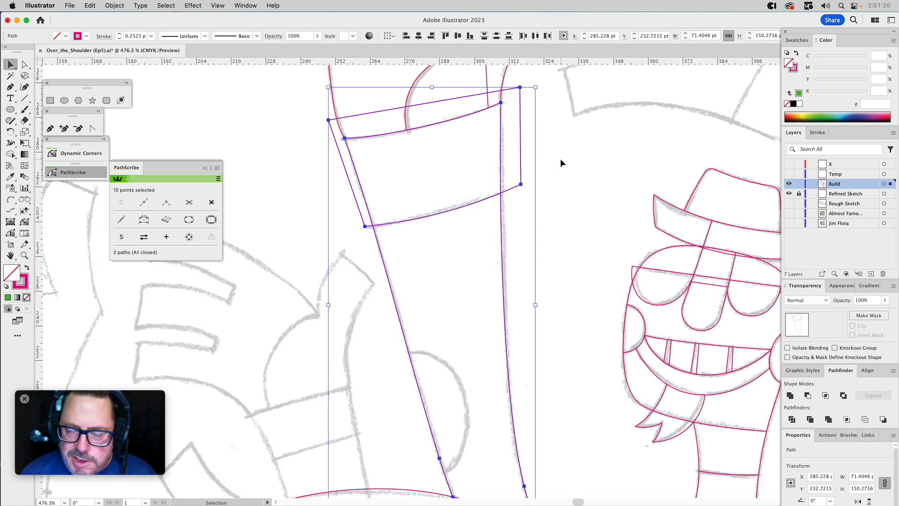
click(826, 396)
click(586, 200)
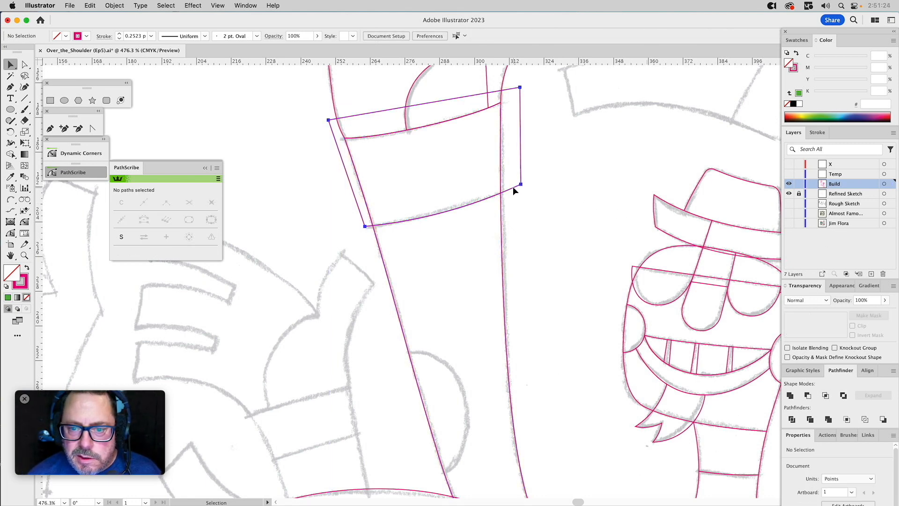
Subtract the remaining closed cuff shape from the raised arm with Minus Front.
click(512, 186)
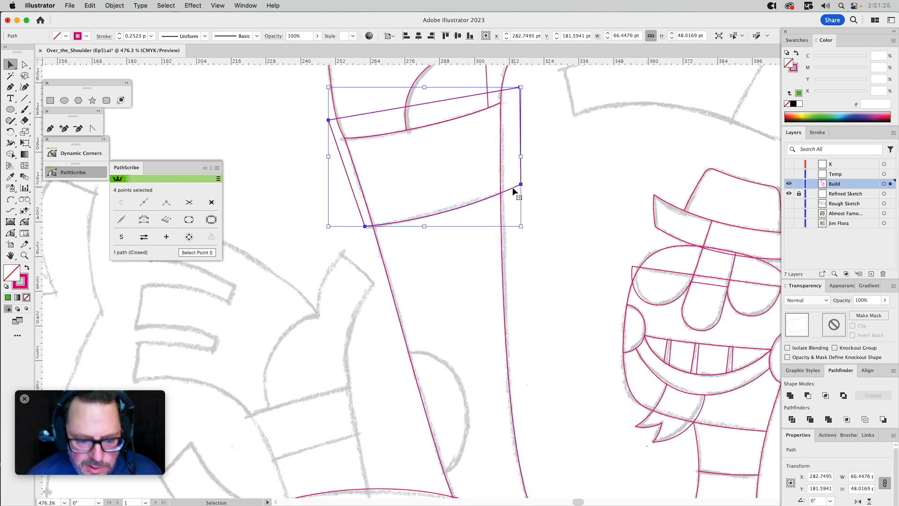
shift+click(501, 221)
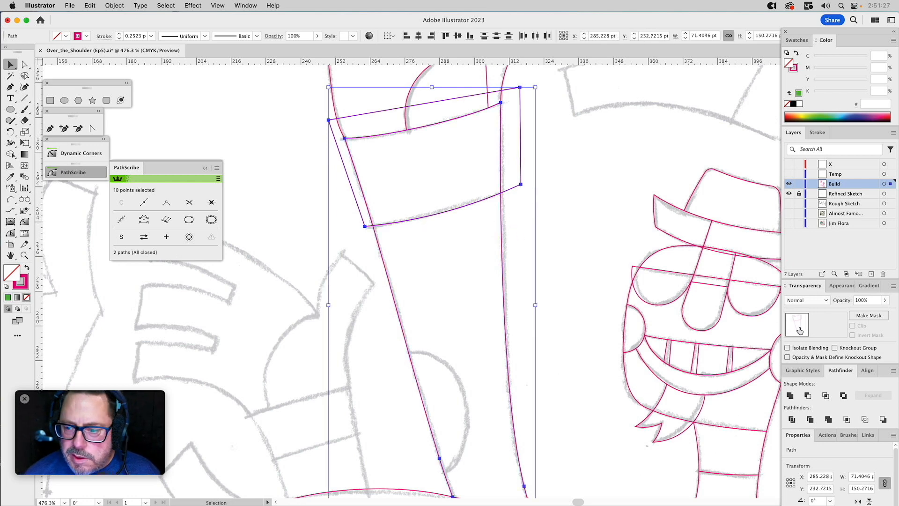
click(808, 396)
click(582, 311)
Draw a closed two-point curved shape with the Pen tool over the half-round spot sketched on the raised arm's outer edge.
scroll(566, 104, down, 5)
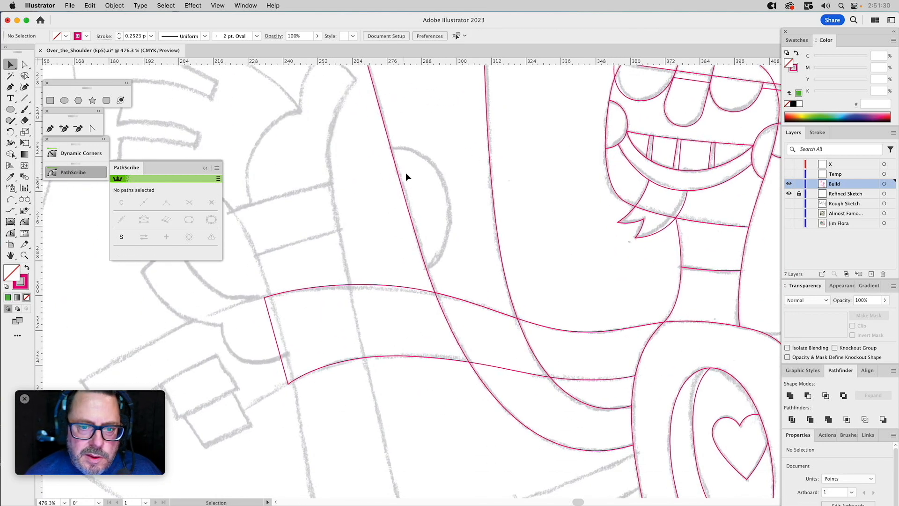
key(super+0)
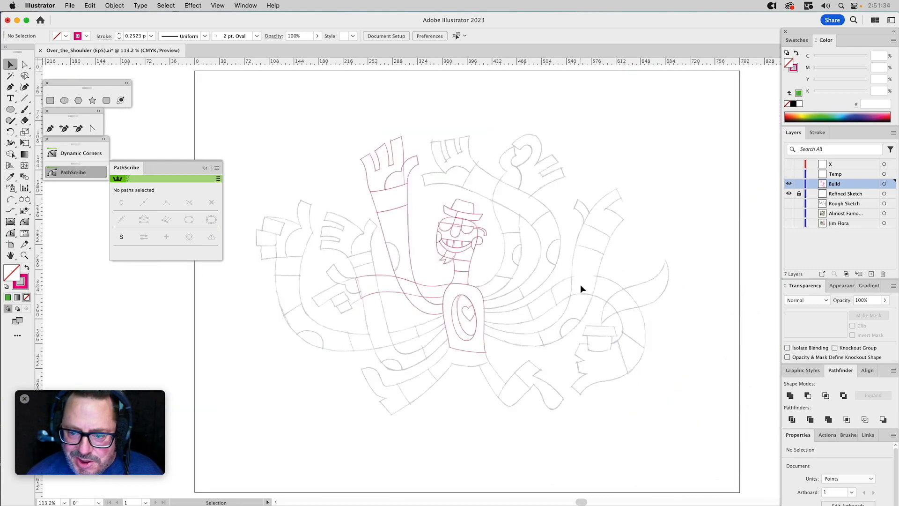
click(24, 255)
drag(338, 199, 485, 337)
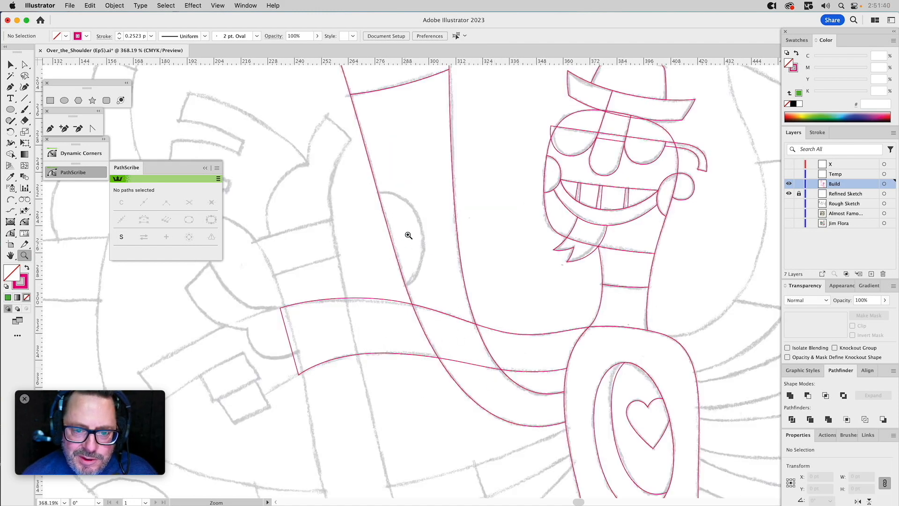
click(50, 129)
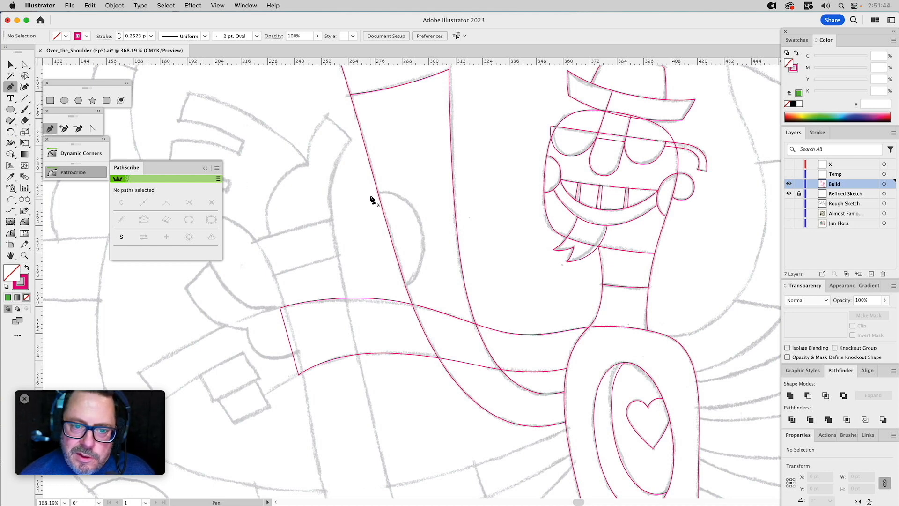
drag(401, 189, 402, 186)
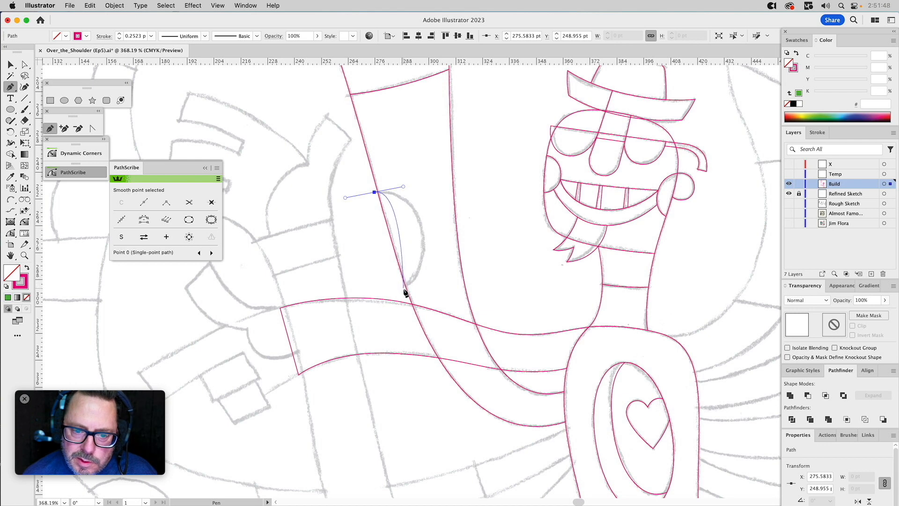
drag(404, 289, 372, 302)
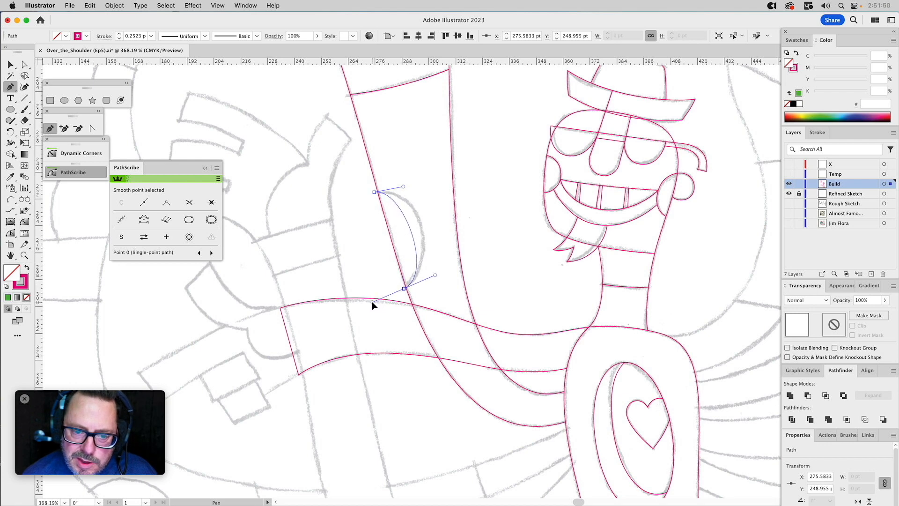
click(375, 193)
Lengthen the spot's upper handle and adjust its lower handle so the curve follows the sketched half-round.
key(a)
drag(403, 187, 427, 183)
drag(435, 279, 440, 271)
key(v)
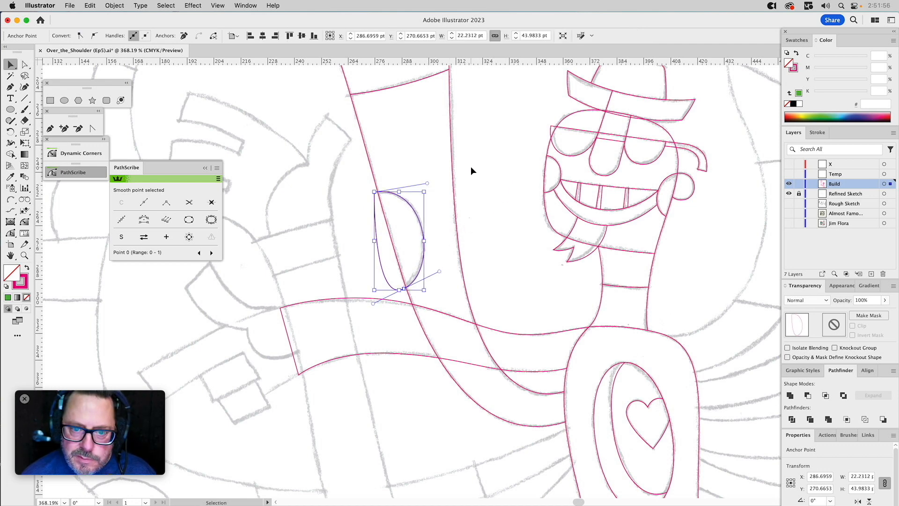
Intersect the spot with a copy of the raised arm so it ends at the arm's edge.
click(452, 187)
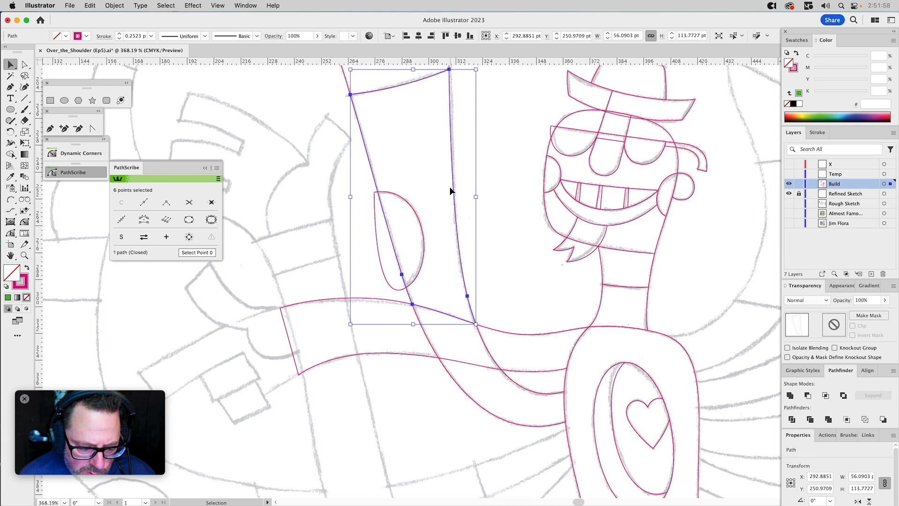
shift+click(407, 203)
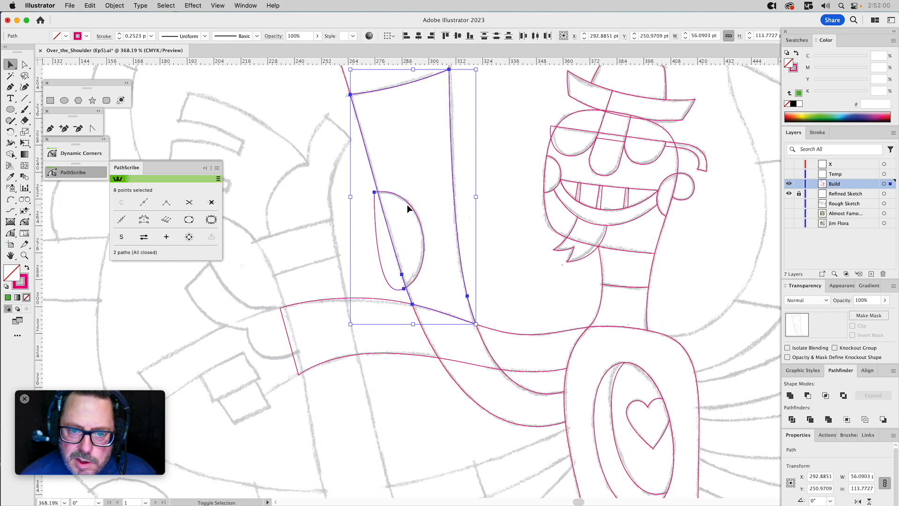
click(825, 396)
click(506, 243)
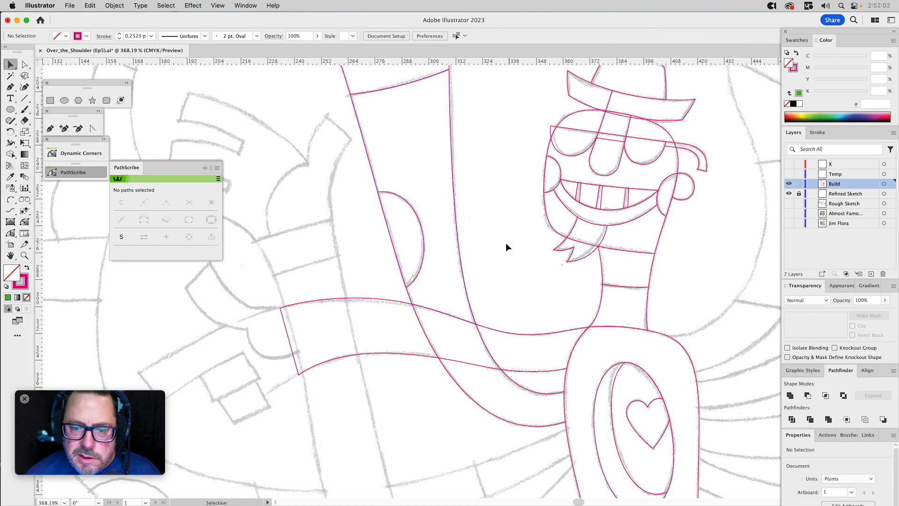
Move the sideways arm down to check the shapes beneath it, and undo the move.
drag(471, 305, 559, 198)
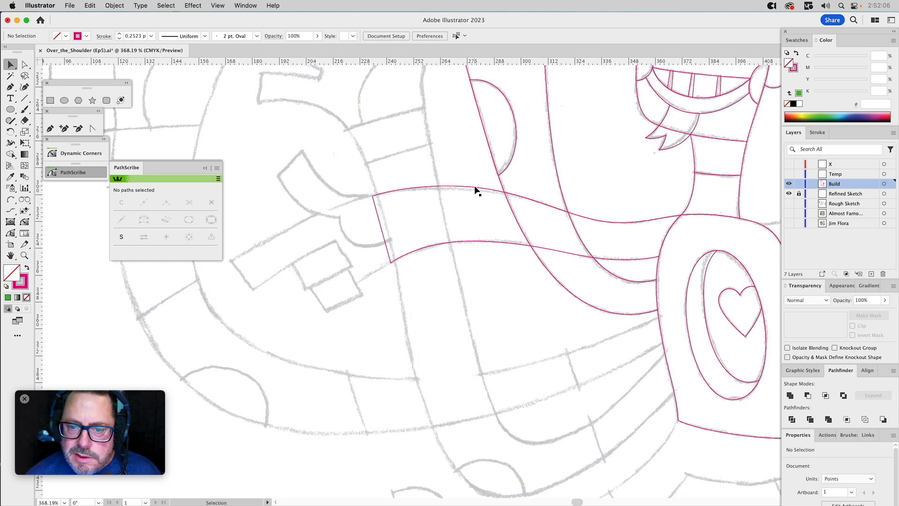
drag(475, 185, 483, 260)
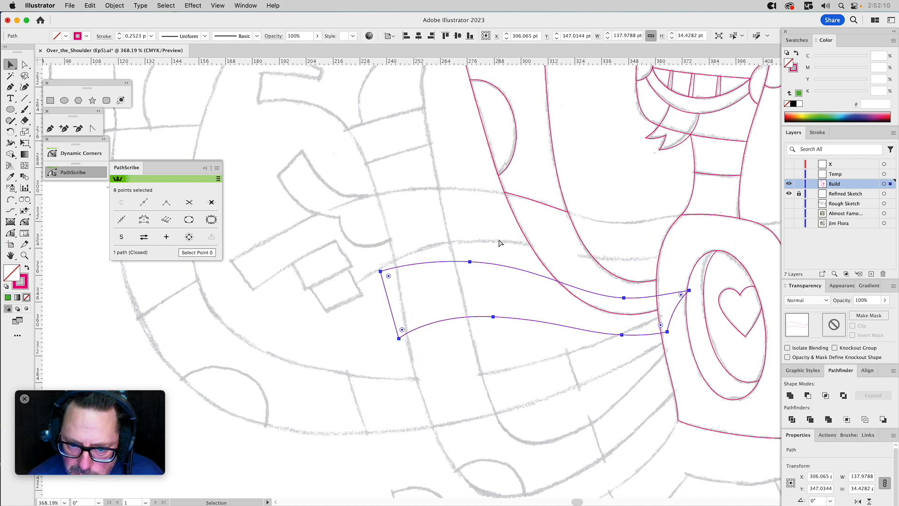
key(super+z)
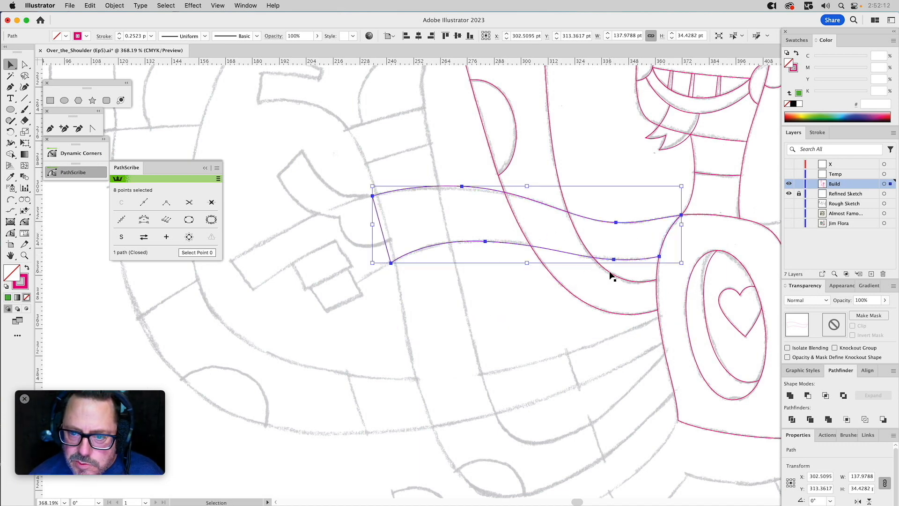
Fill the raised arm's shoulder-side piece with green and pull its upper edge's handles upward so it bulges above the sideways arm.
click(611, 275)
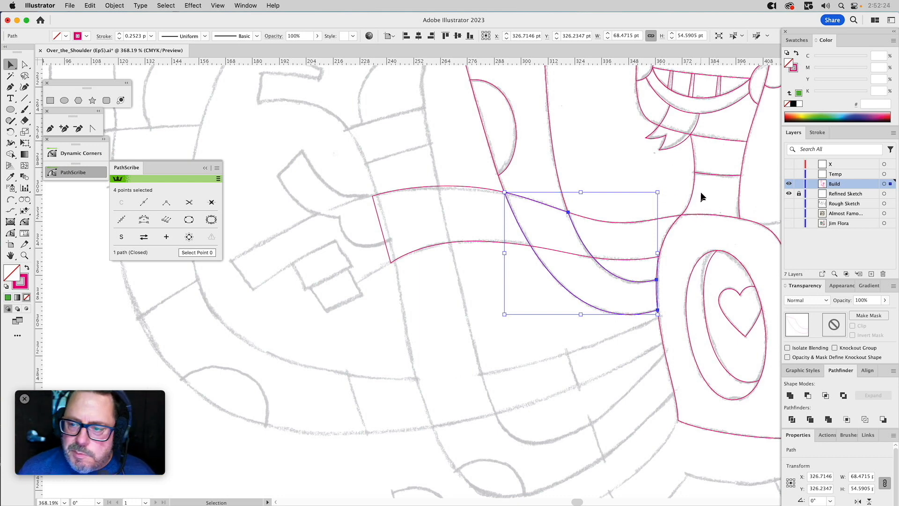
click(799, 93)
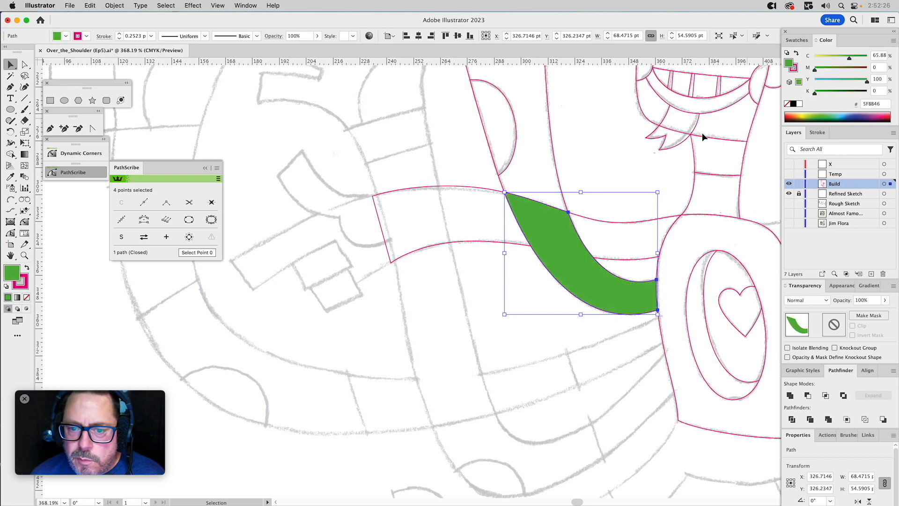
key(a)
click(509, 197)
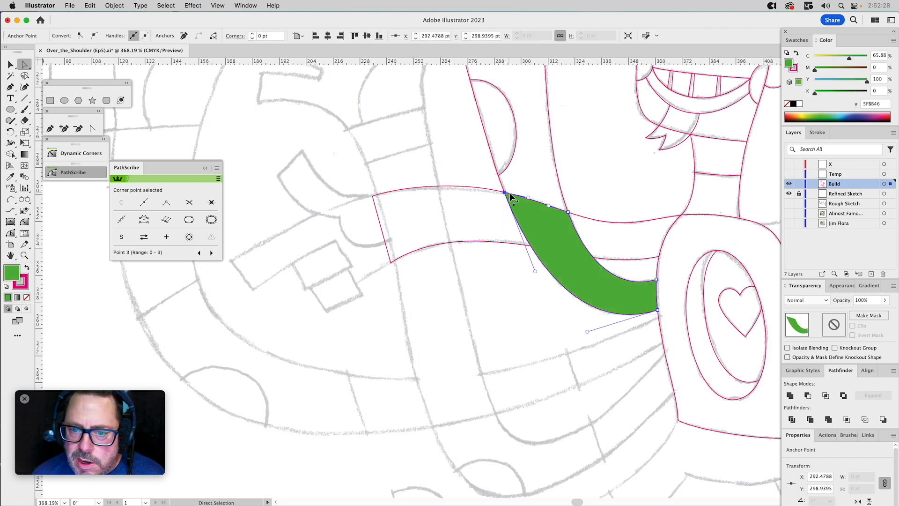
drag(510, 197, 532, 146)
drag(549, 206, 547, 157)
key(v)
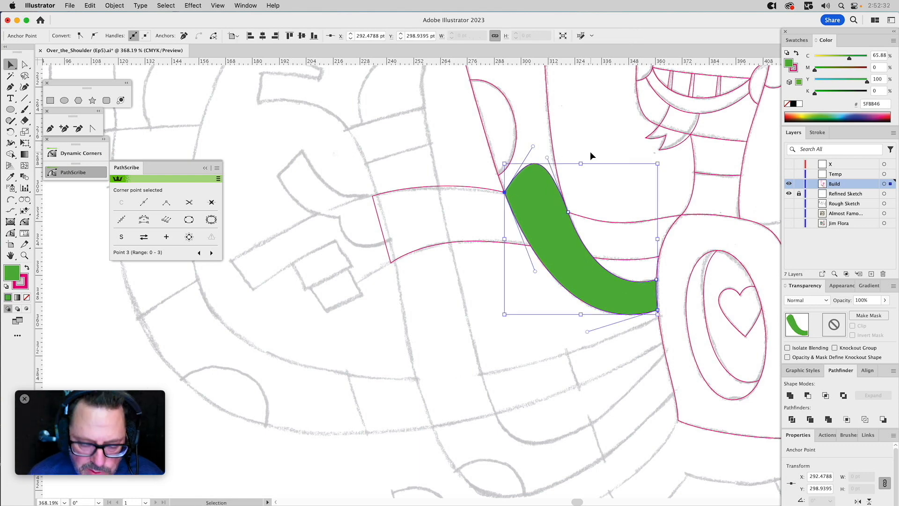
click(590, 152)
Subtract the green shoulder-side piece from the sideways arm with Minus Front.
click(515, 183)
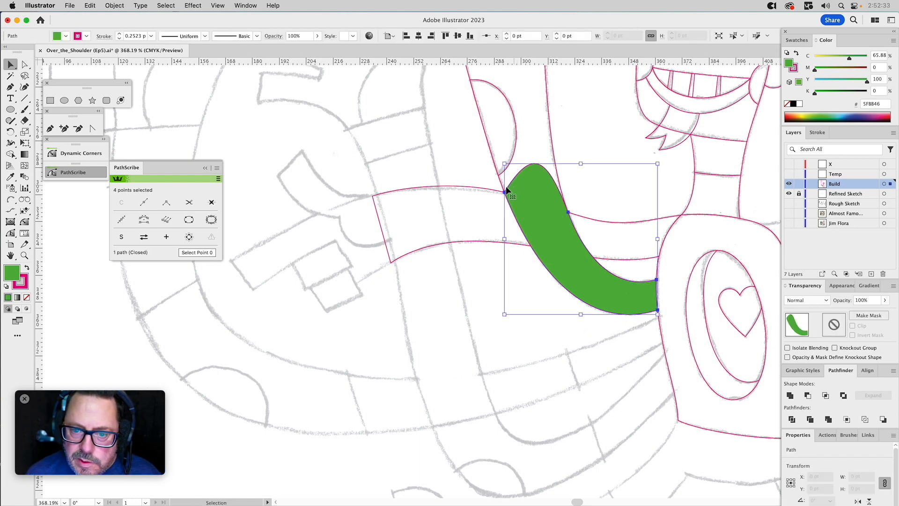
shift+click(470, 187)
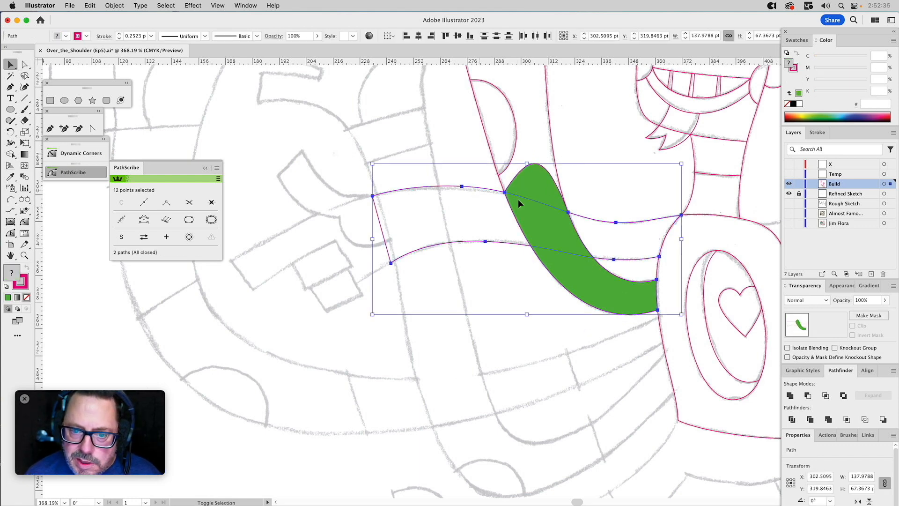
click(807, 396)
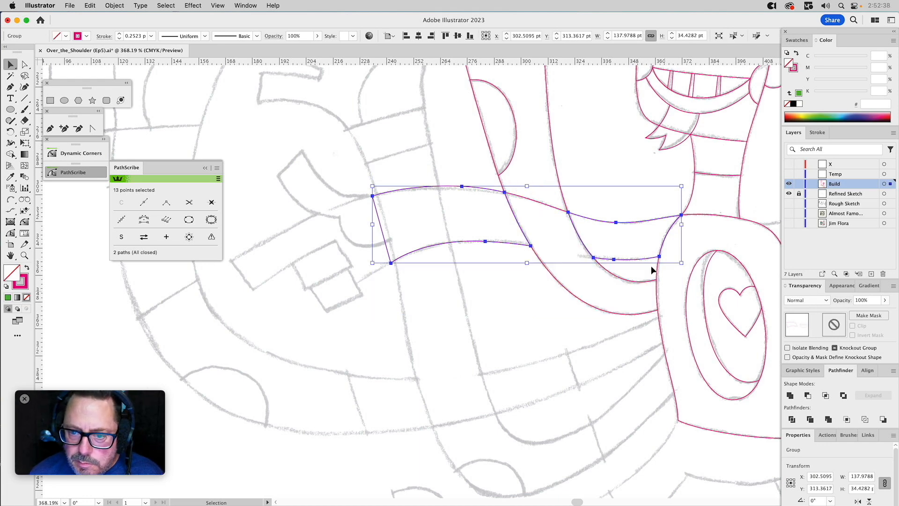
Ungroup the sideways arm so that its hand-side and shoulder-side pieces are separate paths.
key(super+shift+g)
click(604, 159)
click(601, 224)
click(600, 179)
Draw the inner edge of the bent lower arm with the Pen tool, from the torso around the elbow and up to the wrist.
key(space)
drag(531, 176, 594, 184)
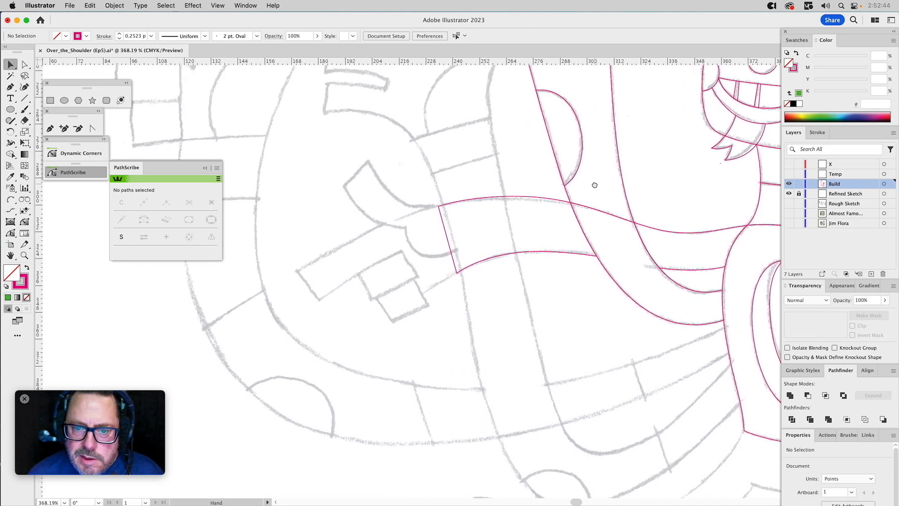
scroll(553, 170, up, 1)
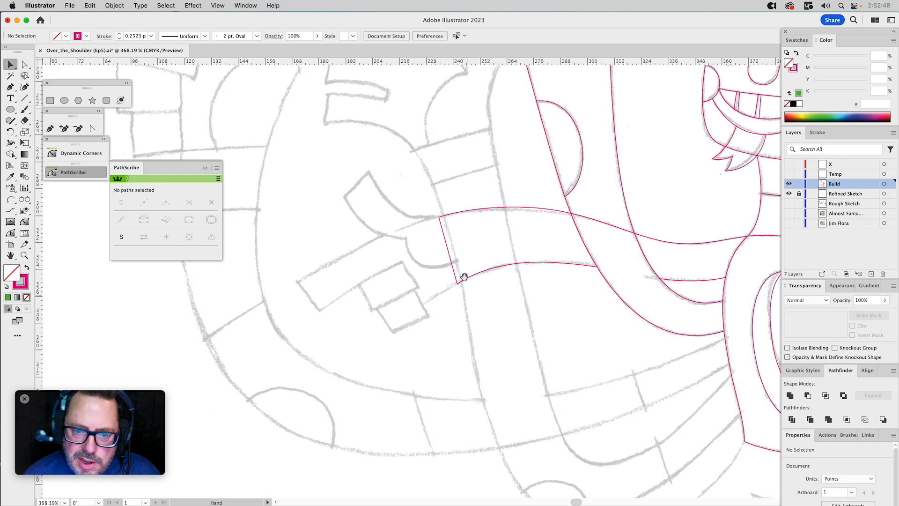
drag(484, 267, 445, 224)
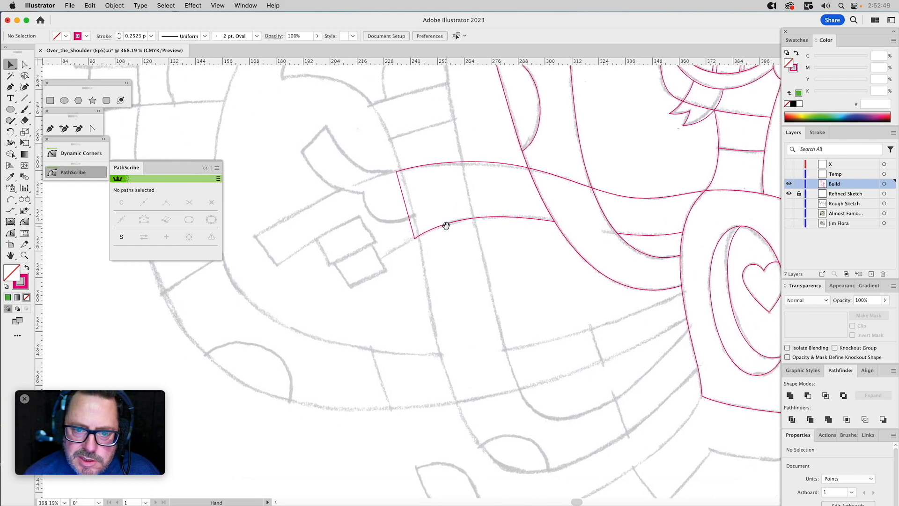
click(24, 255)
alt+click(543, 269)
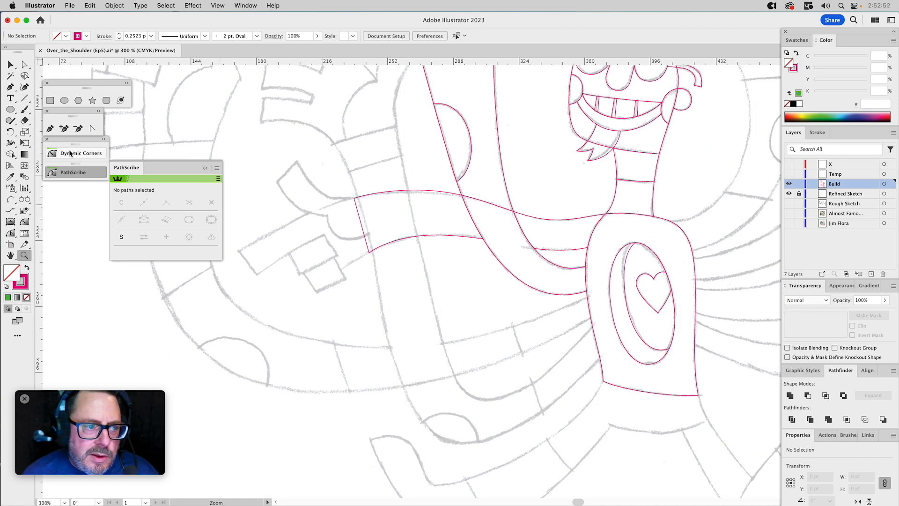
click(51, 129)
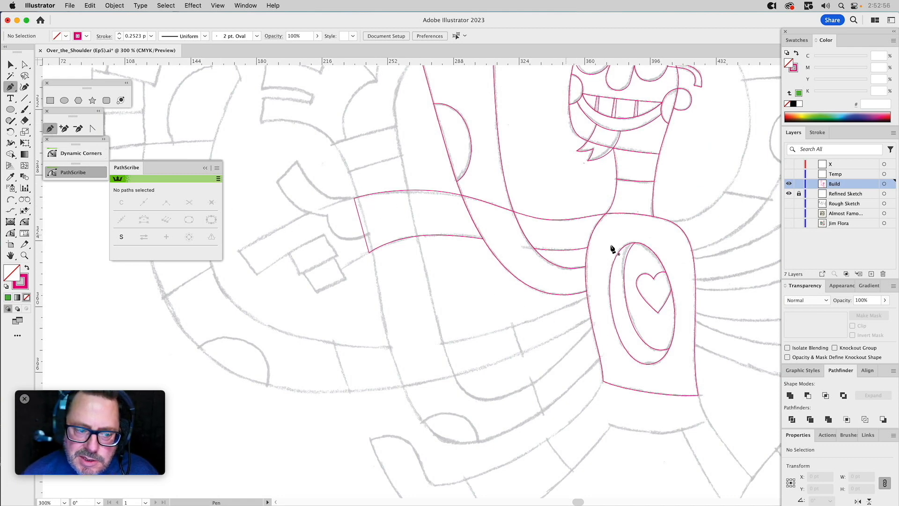
click(594, 323)
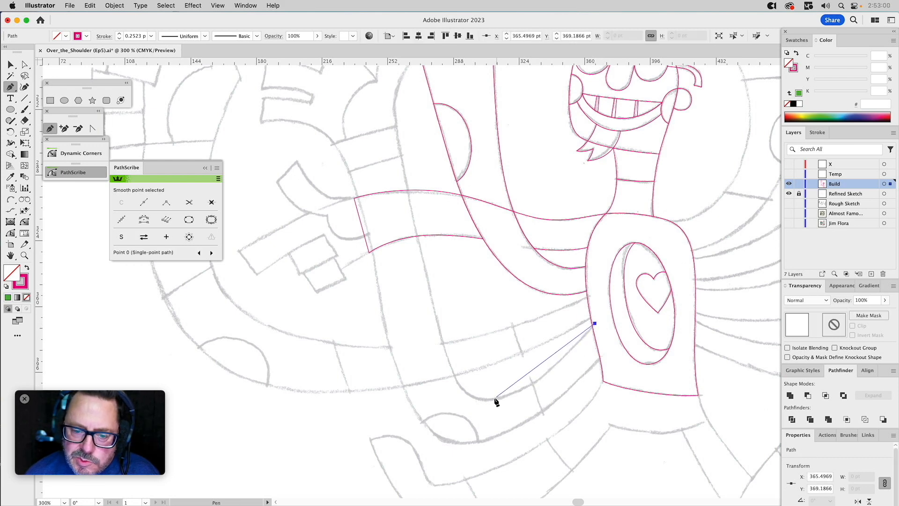
drag(488, 399, 434, 405)
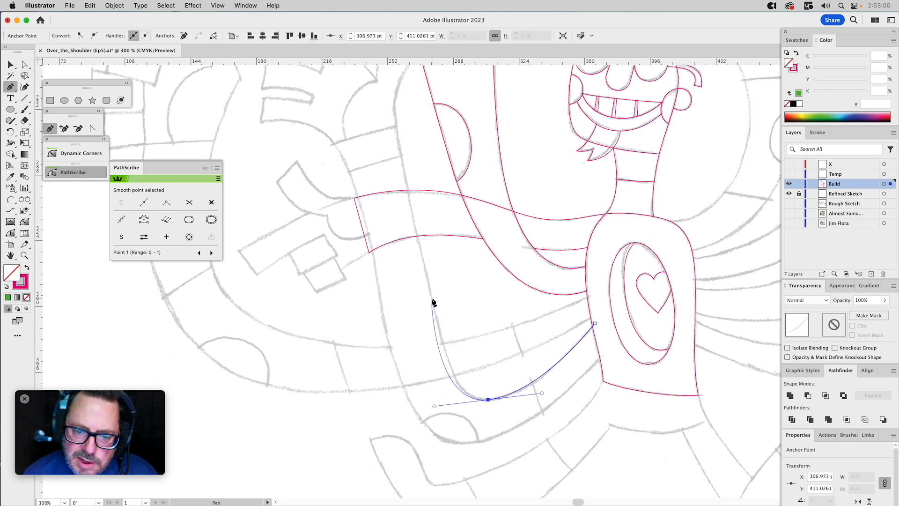
drag(432, 297, 414, 216)
key(super)
drag(435, 406, 460, 403)
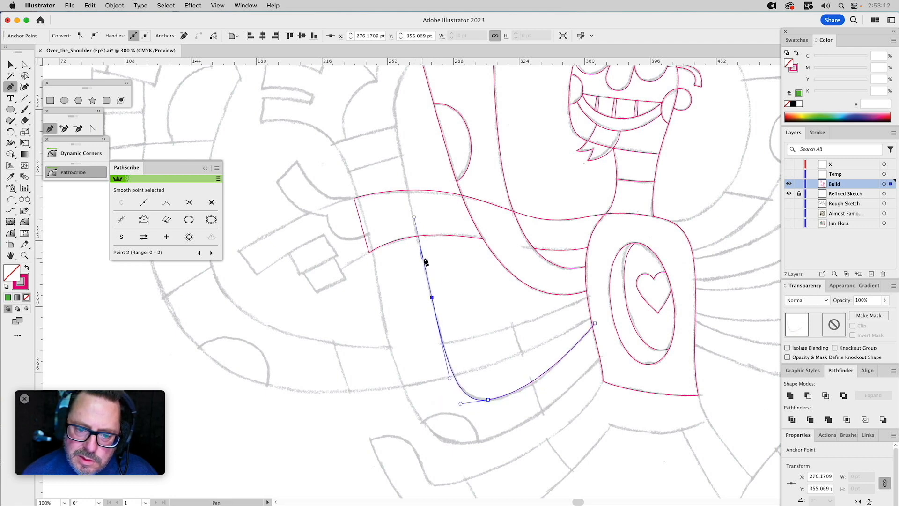
click(396, 126)
key(super)
drag(414, 218, 409, 207)
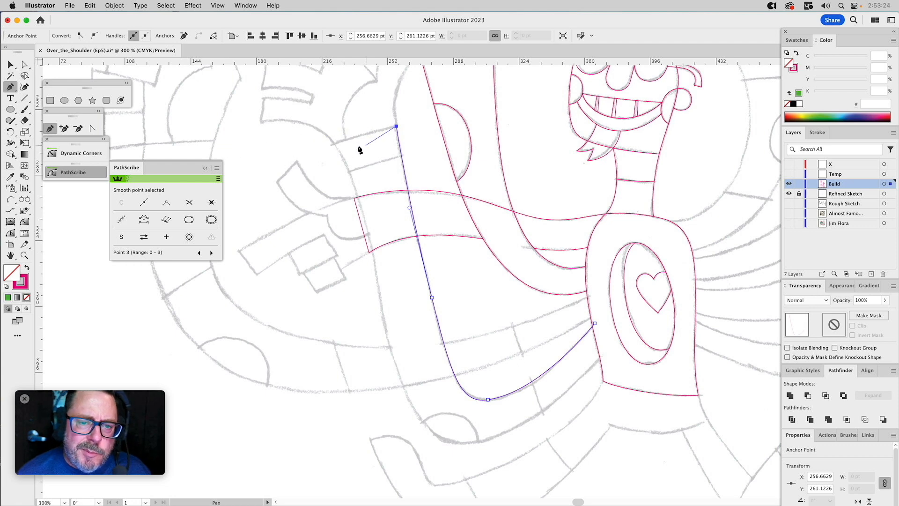
Continue the path across the wrist and down the outer edge around the elbow, then close it at the torso.
click(335, 143)
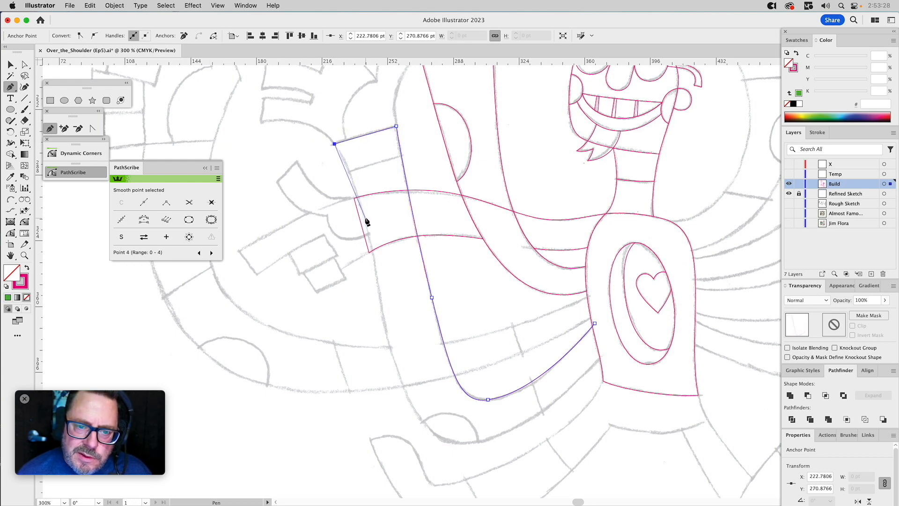
drag(364, 219, 381, 277)
drag(396, 367, 417, 426)
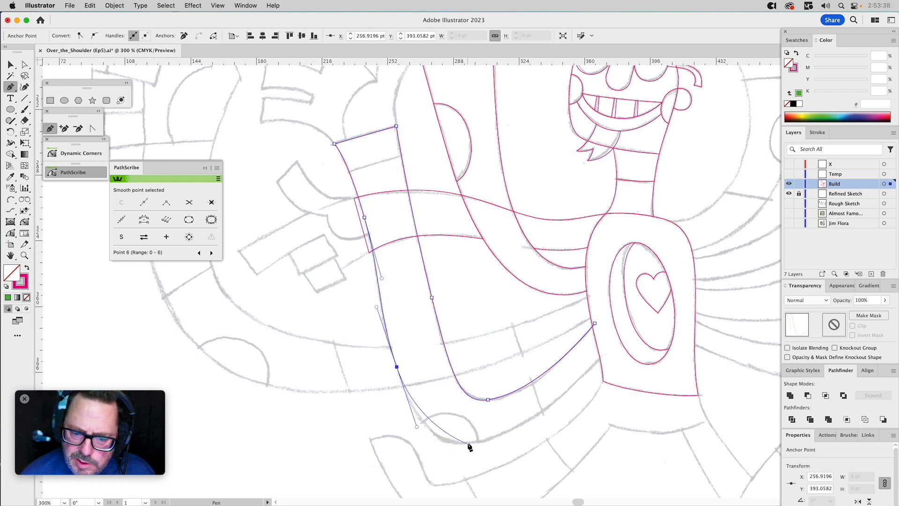
drag(467, 444, 496, 440)
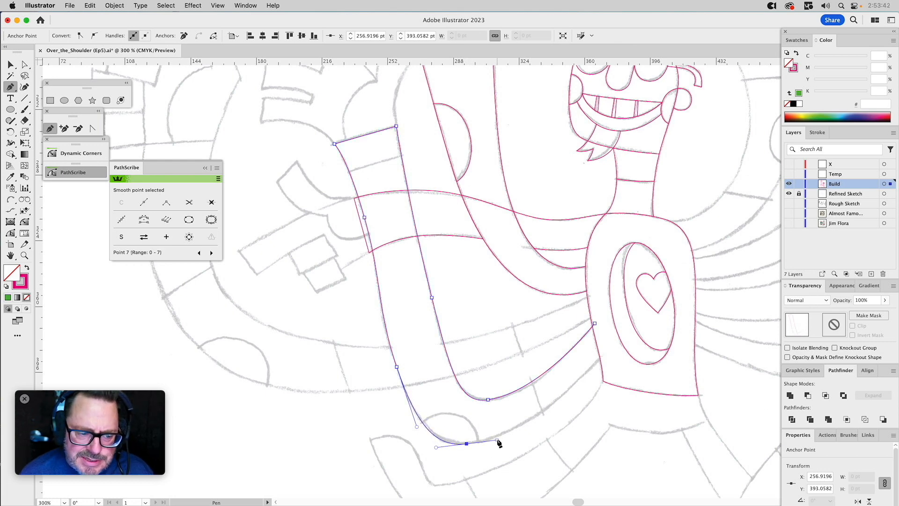
drag(495, 398, 489, 323)
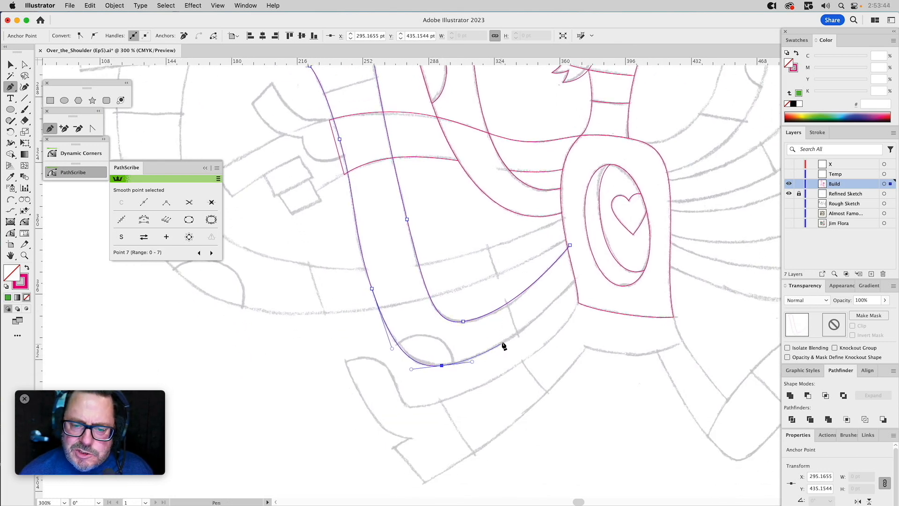
click(578, 277)
click(569, 245)
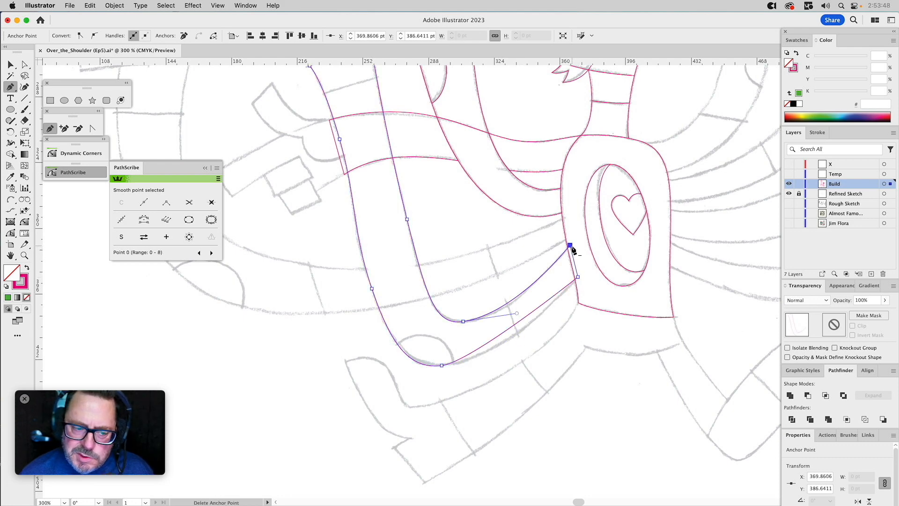
Adjust the elbow's bottom anchor and handles and the outer forearm segment so the bent arm's outer edge follows the sketch.
key(a)
drag(442, 364, 512, 357)
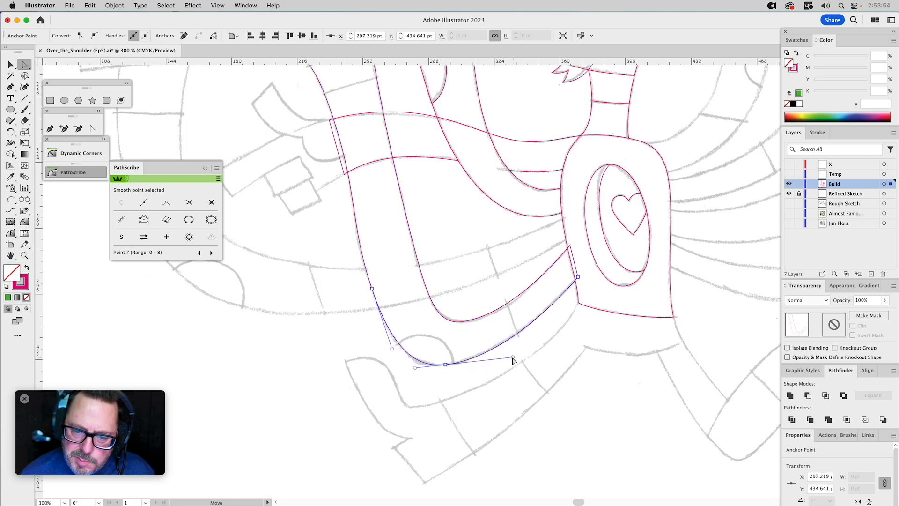
drag(392, 348, 391, 349)
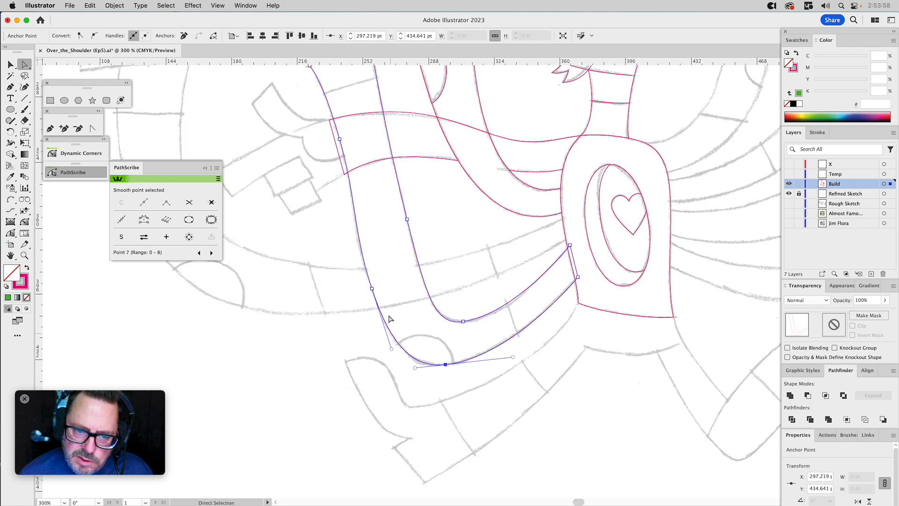
click(360, 220)
drag(357, 199, 355, 194)
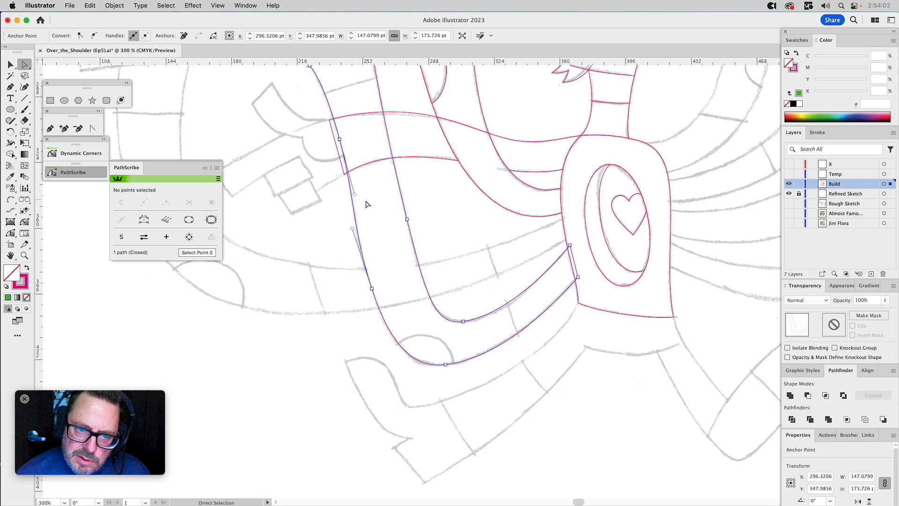
Refine the handles along the bent arm's inner edge, above the elbow and toward the wrist, to match the sketch.
click(406, 219)
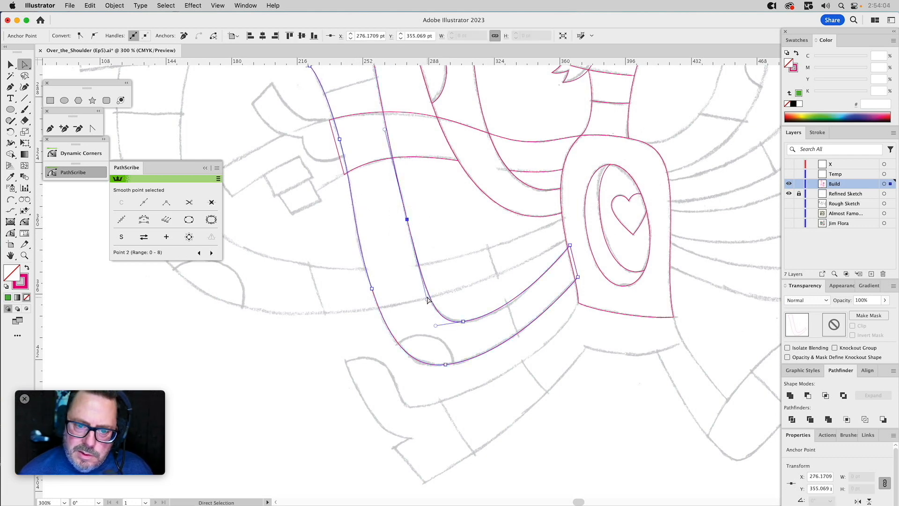
drag(427, 302, 422, 289)
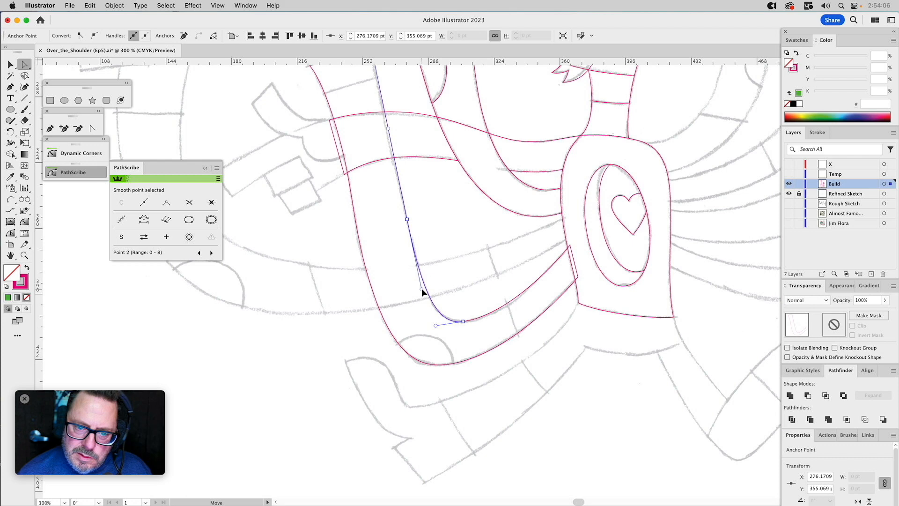
drag(435, 209, 437, 315)
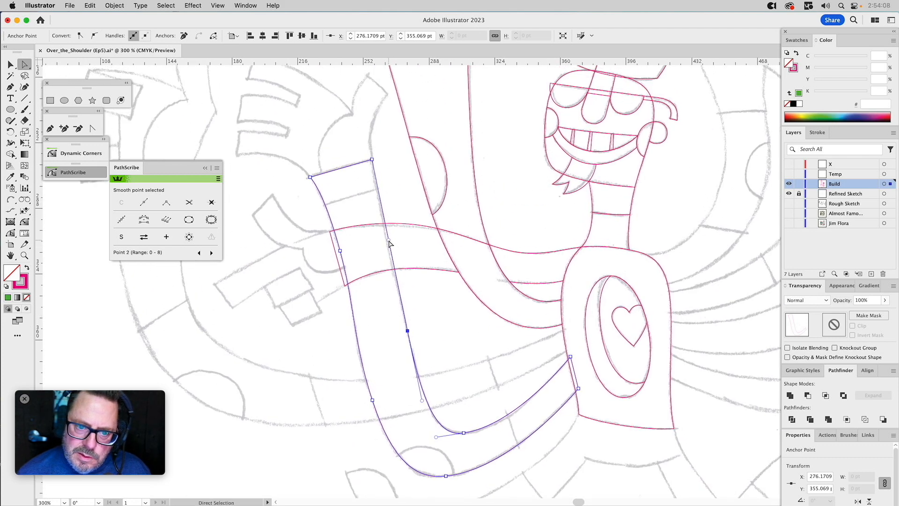
drag(389, 240, 380, 221)
click(430, 333)
Bend the bent arm's straight wrist end slightly upward into a shallow curve.
drag(464, 365, 498, 331)
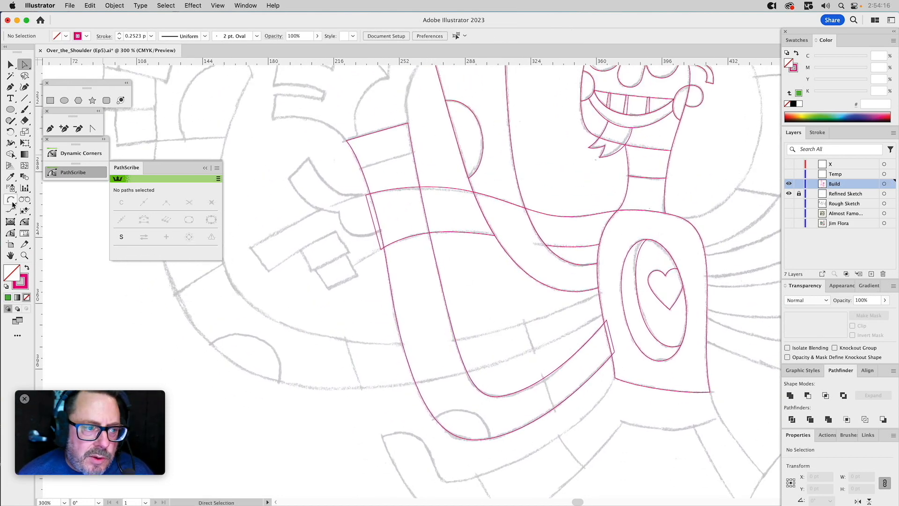
click(10, 233)
click(377, 134)
drag(375, 132, 375, 131)
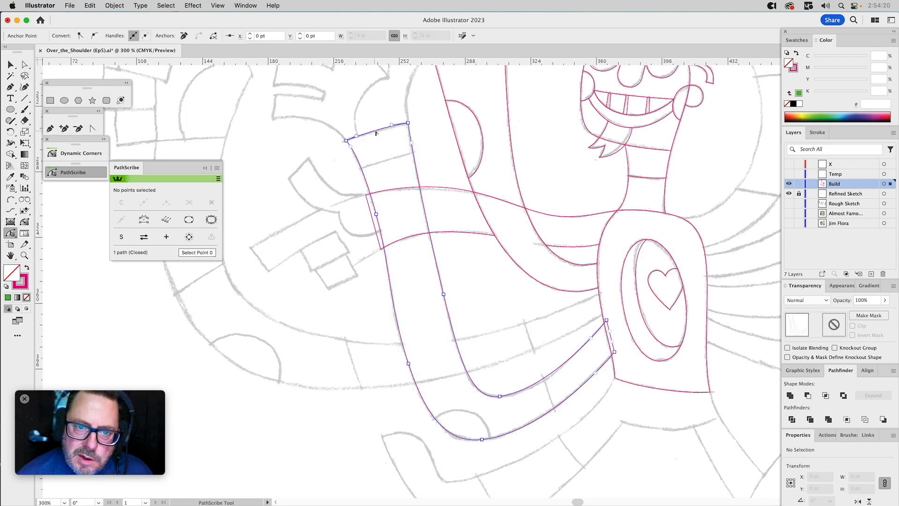
click(432, 153)
Subtract the torso shape from the bent arm so the arm ends exactly at the torso's edge.
key(v)
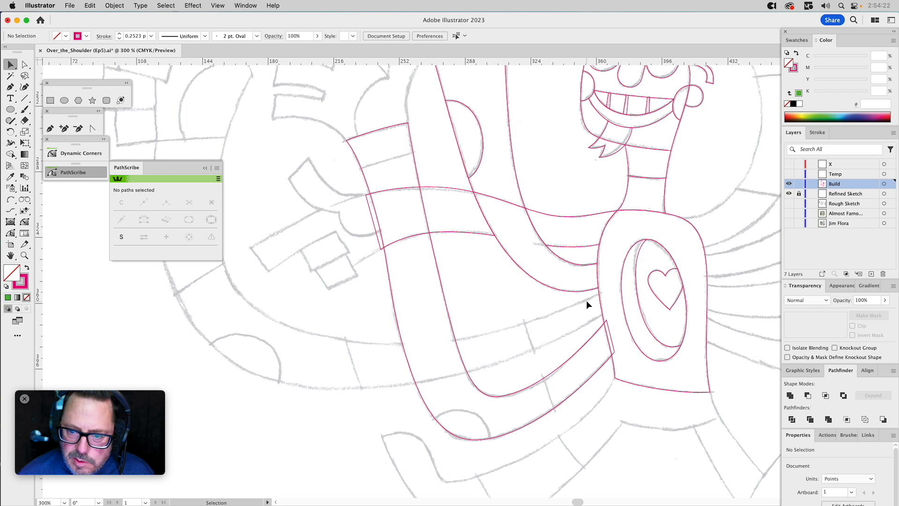
click(603, 302)
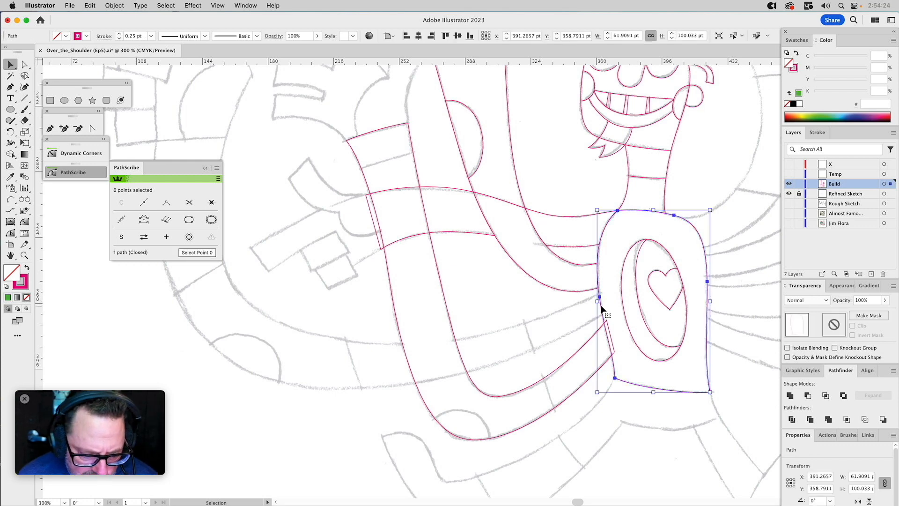
shift+click(606, 374)
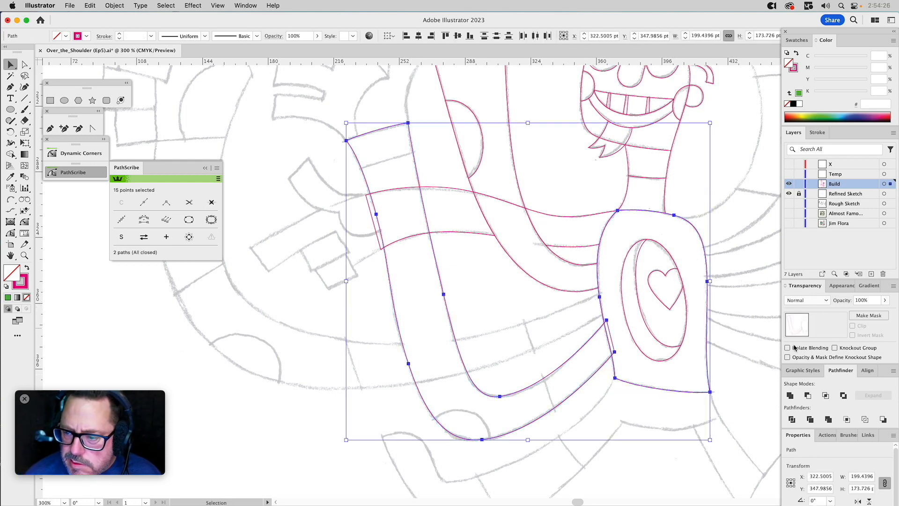
shift+click(600, 299)
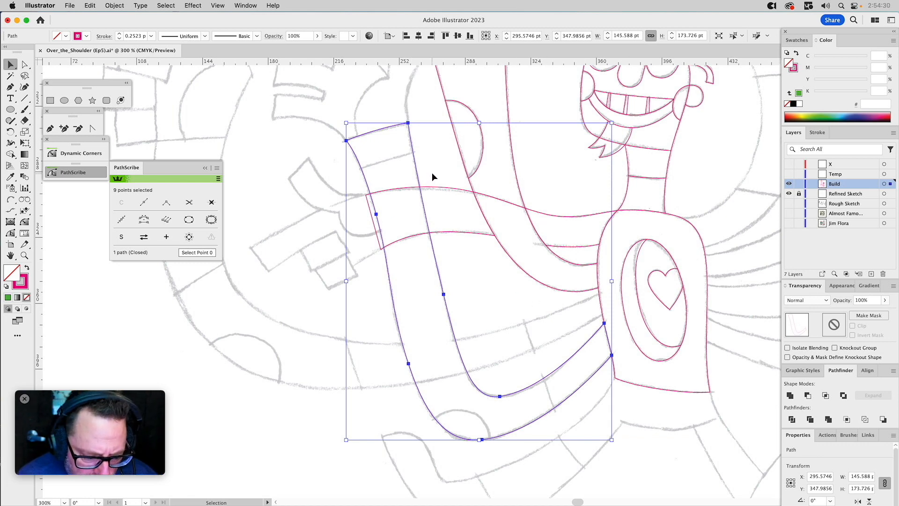
Pull the inner wrist corner and inner-edge anchor of a copy of the bent arm outward past its outer edge, and fill it green.
key(a)
click(430, 148)
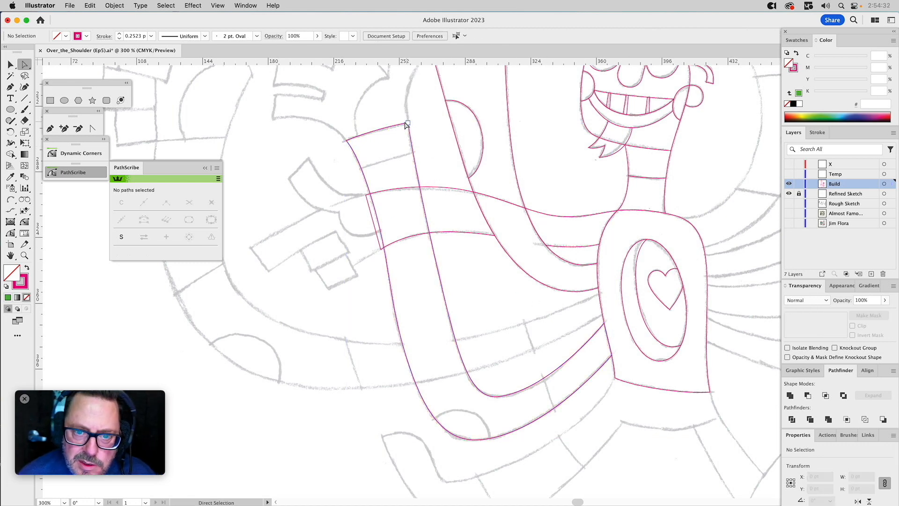
drag(408, 125, 207, 254)
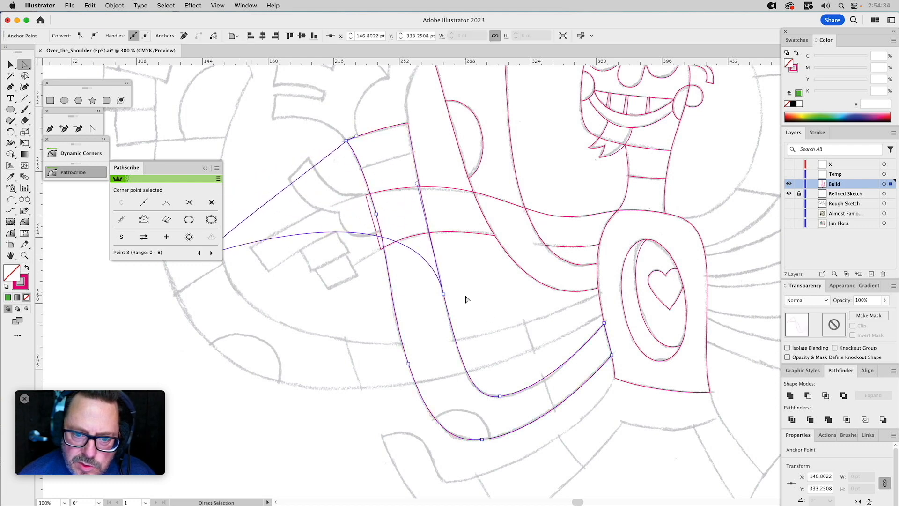
drag(444, 295, 327, 363)
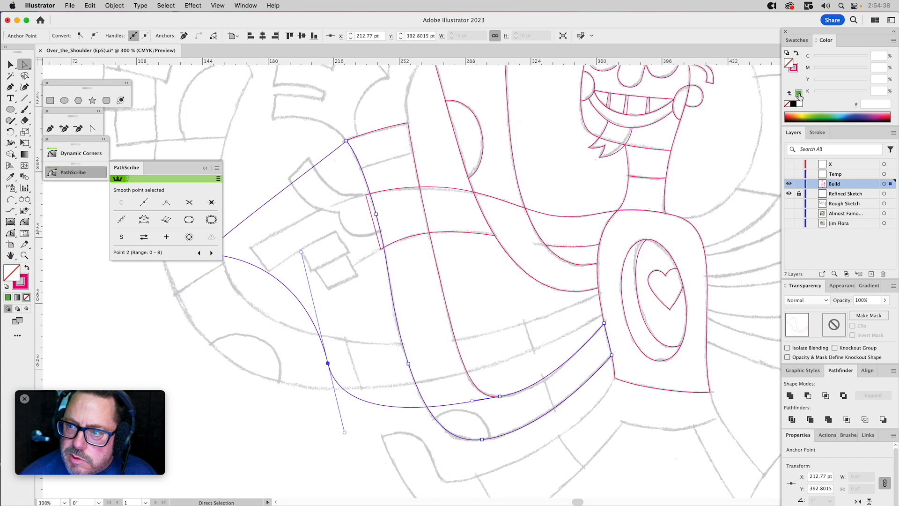
click(798, 94)
key(v)
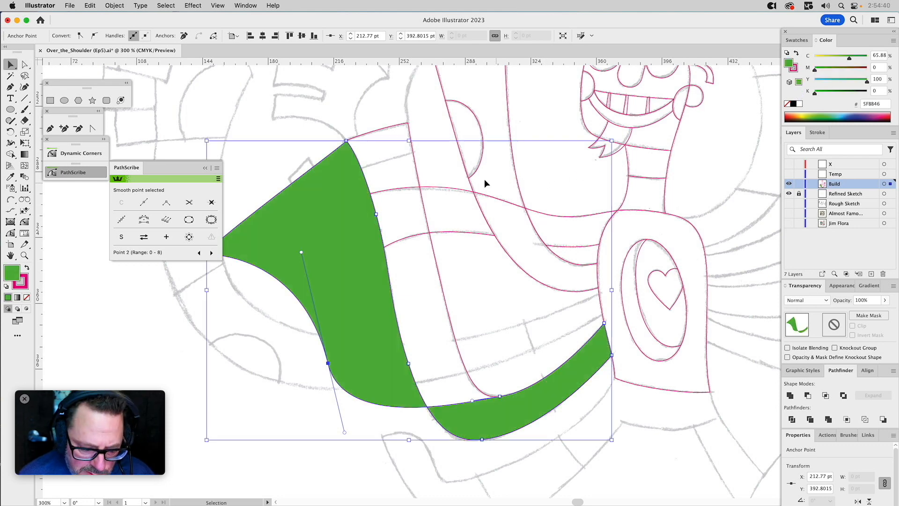
Select only the green helper shape and move it from the Build layer to the Temp layer.
shift+click(452, 187)
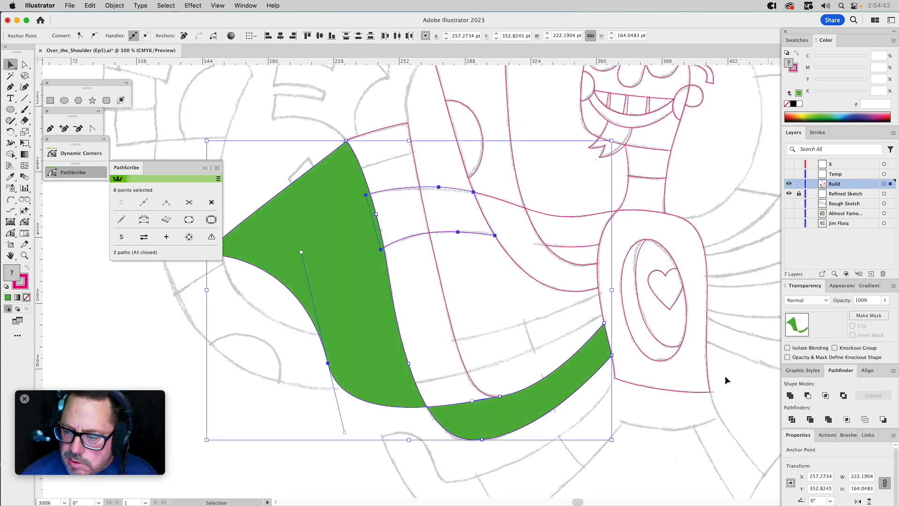
click(467, 266)
click(338, 271)
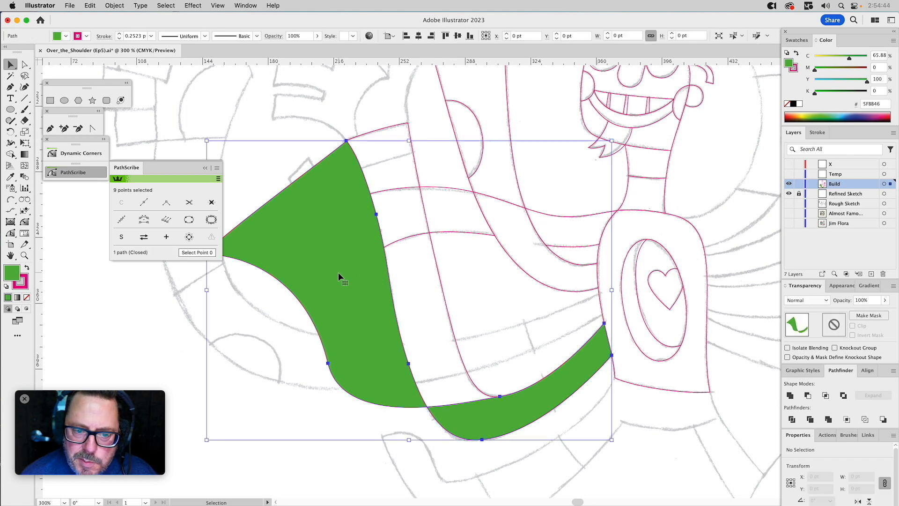
mouse_move(893, 186)
mouse_down()
mouse_move(886, 190)
mouse_move(890, 174)
mouse_up()
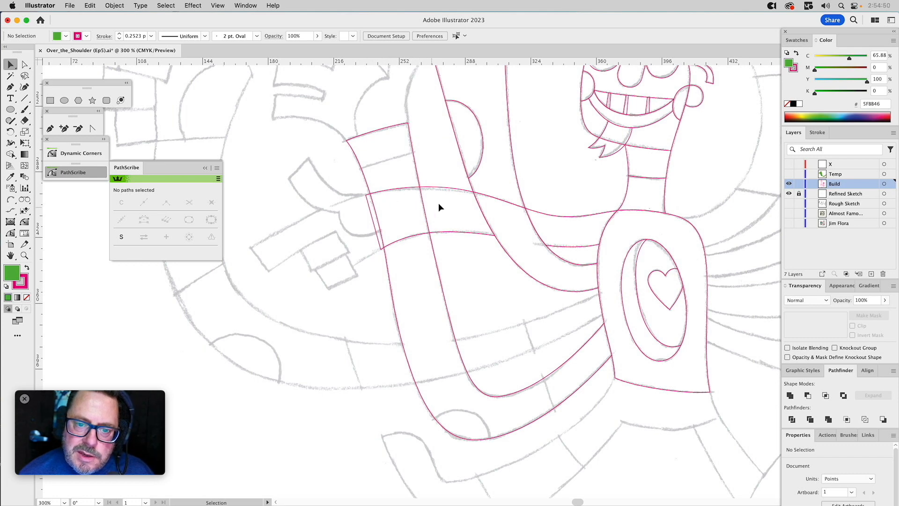
Try to cut a copy of the sideways arm's outer segment out of the bent arm and ungroup the two pieces.
drag(433, 191, 462, 295)
key(cmd+z)
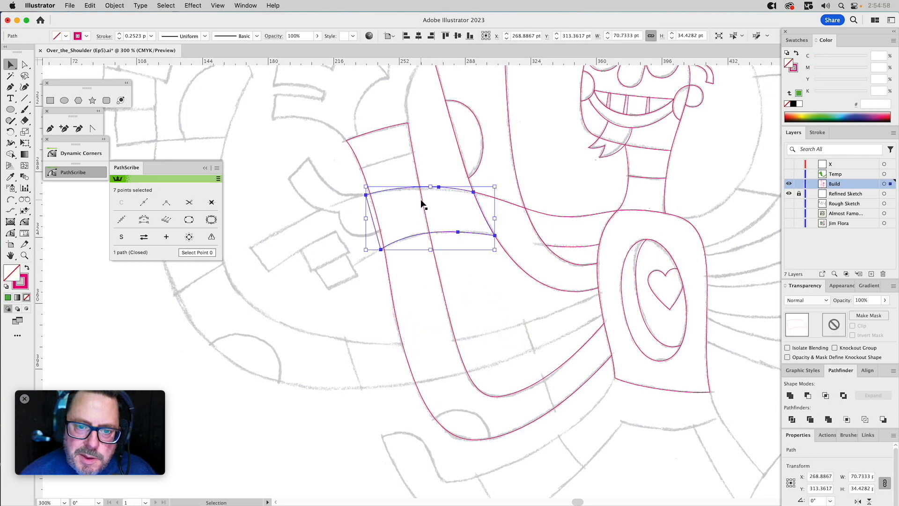
shift+click(415, 167)
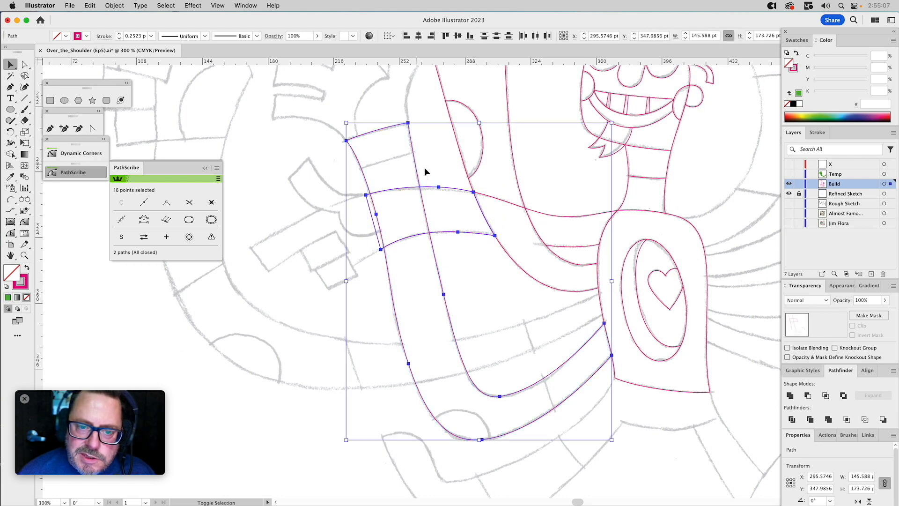
click(807, 395)
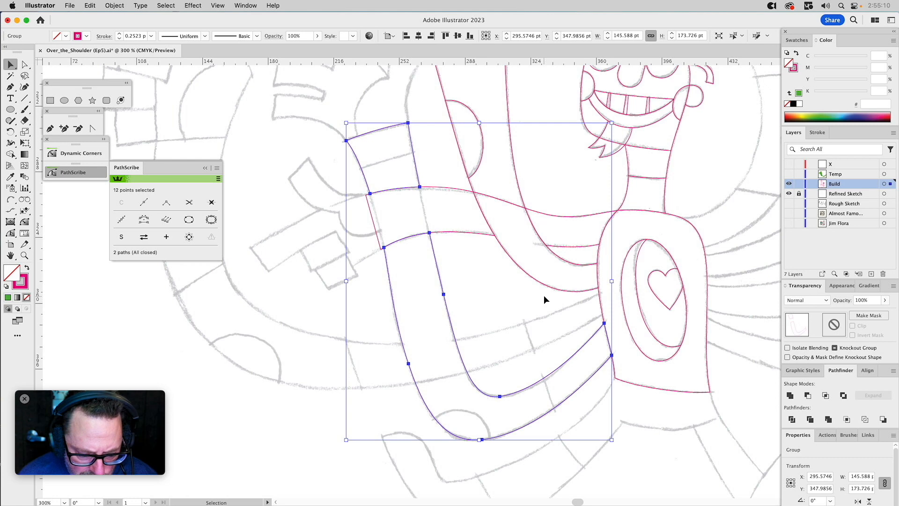
key(super+shift+g)
click(472, 283)
click(445, 298)
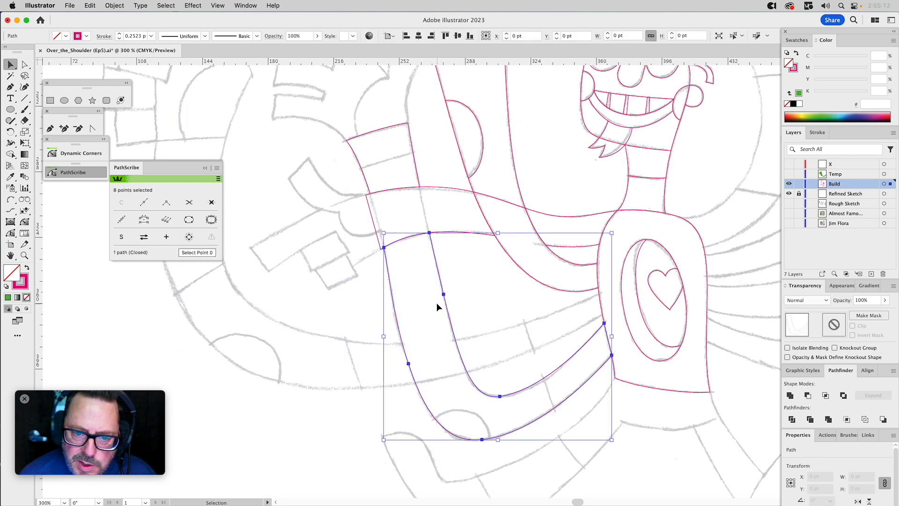
click(482, 275)
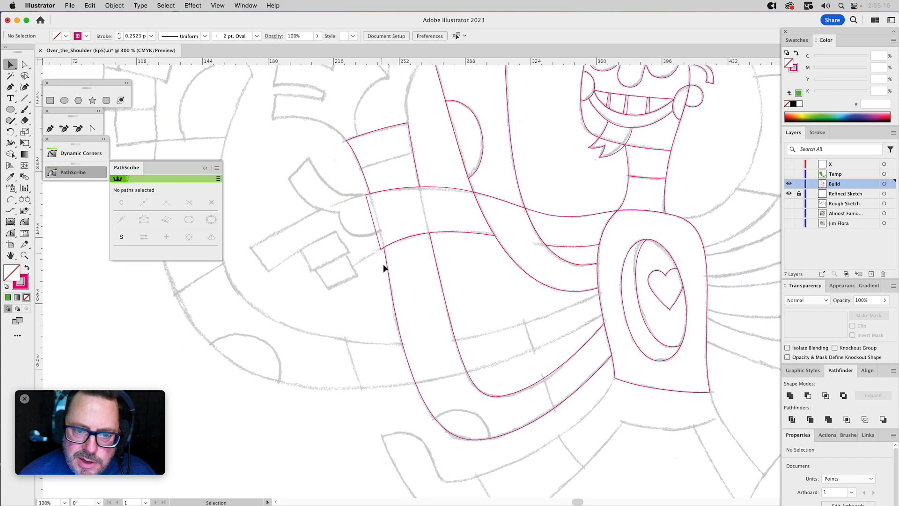
Show the Temp layer and try to subtract its green helper shape from the sideways arm's outer segment.
click(788, 174)
click(308, 217)
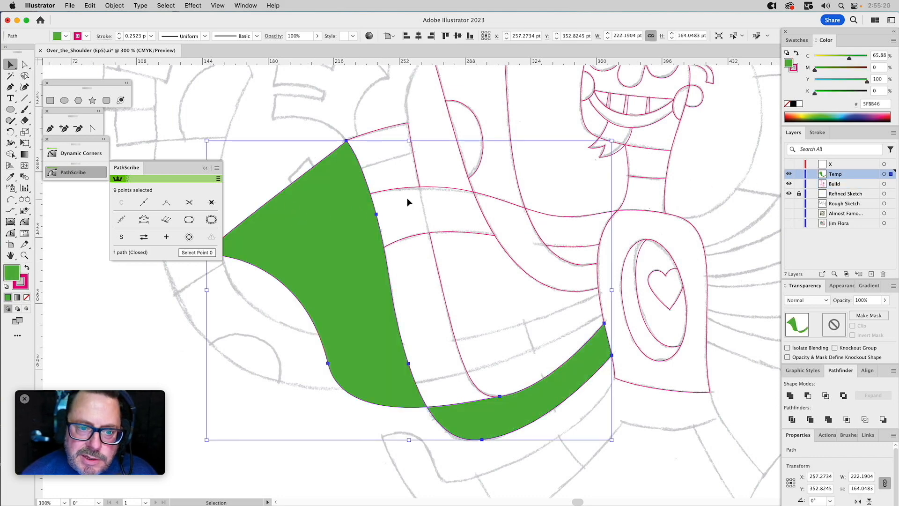
click(807, 395)
click(517, 308)
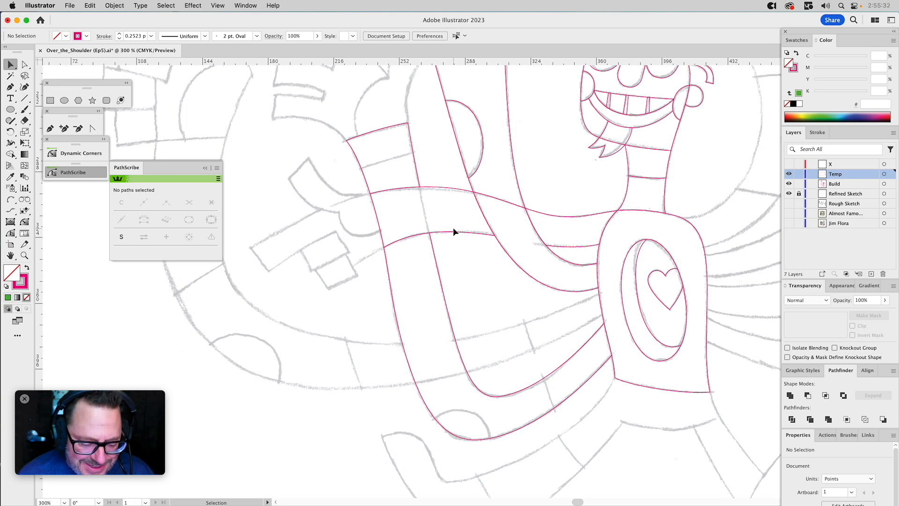
Undo the helper-shape trim and the earlier cut through the bent arm, restoring both arm shapes as overlapping outlines.
key(super+z)
key(super+z)
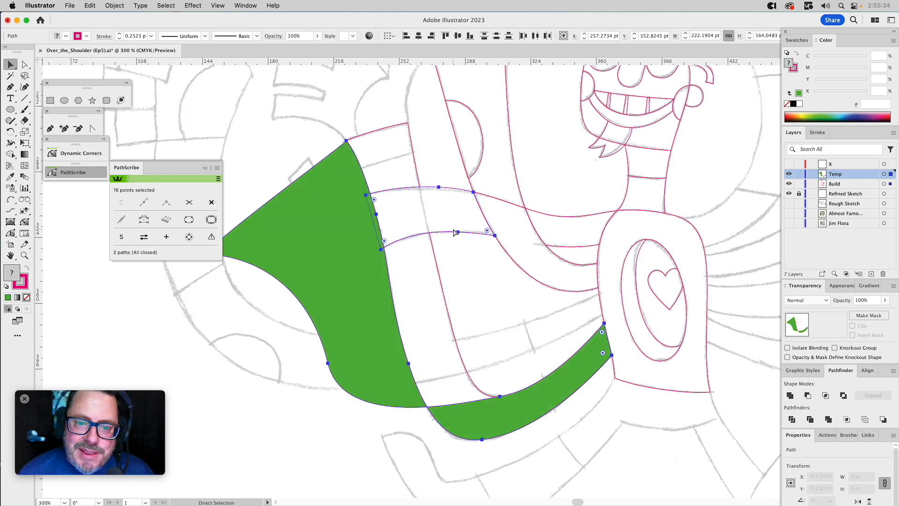
click(453, 233)
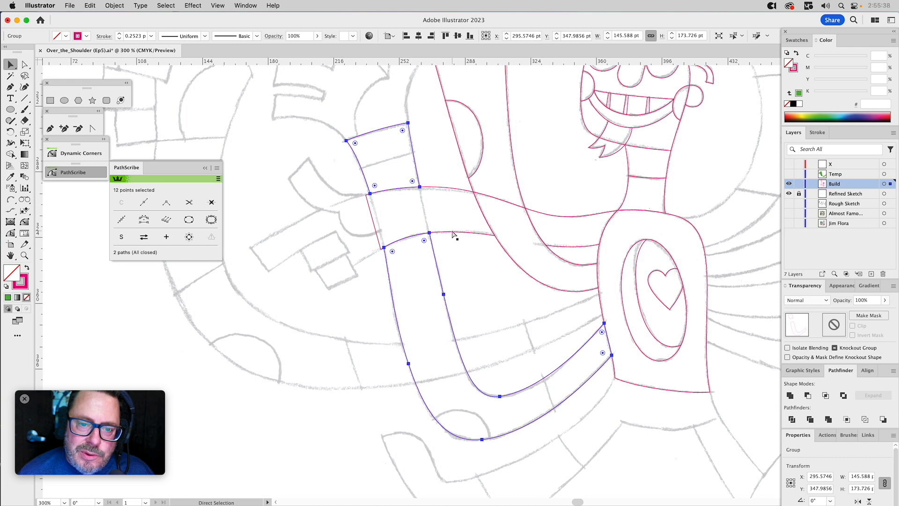
key(v)
click(452, 234)
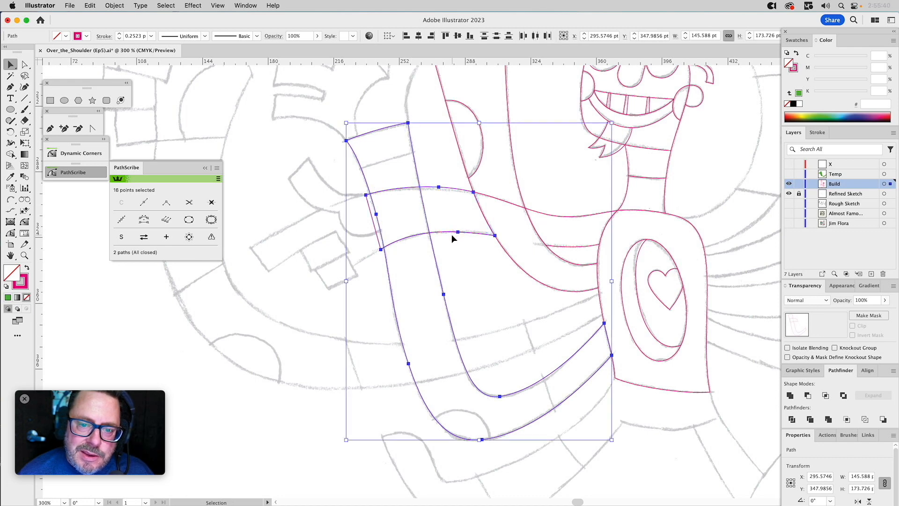
click(452, 236)
click(438, 231)
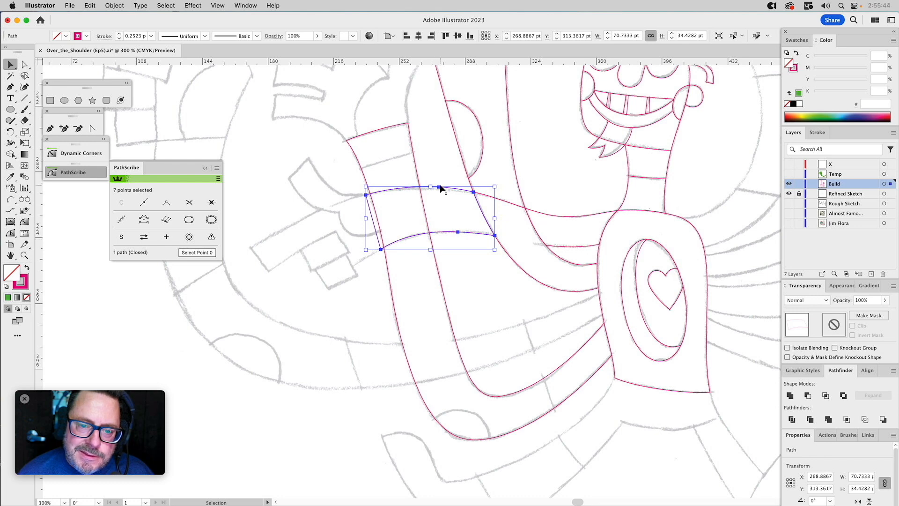
drag(452, 188, 461, 232)
key(super+z)
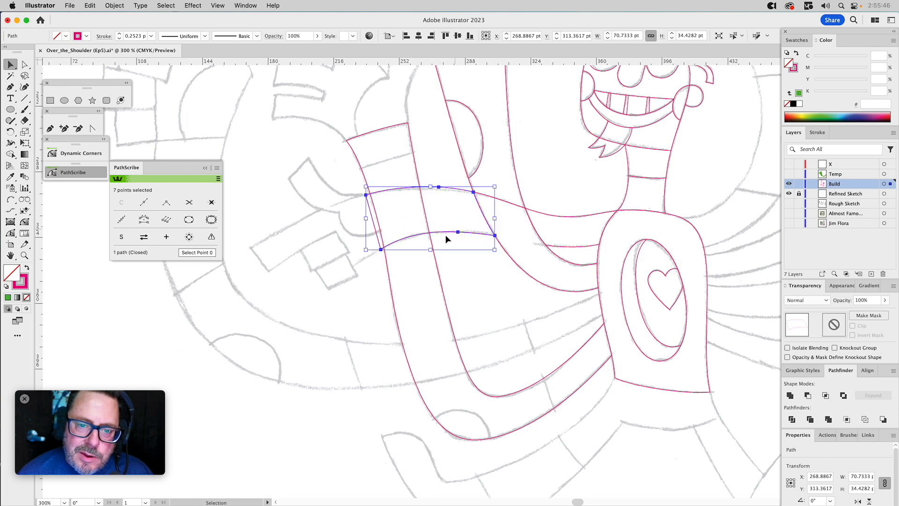
Try to intersect the original sideways arm segment with the original bent arm, and undo the operation.
shift+click(433, 245)
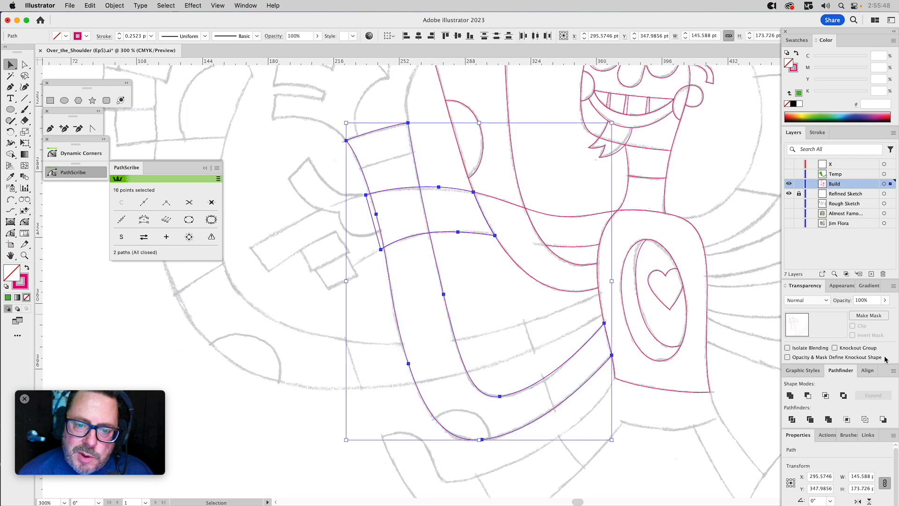
click(825, 396)
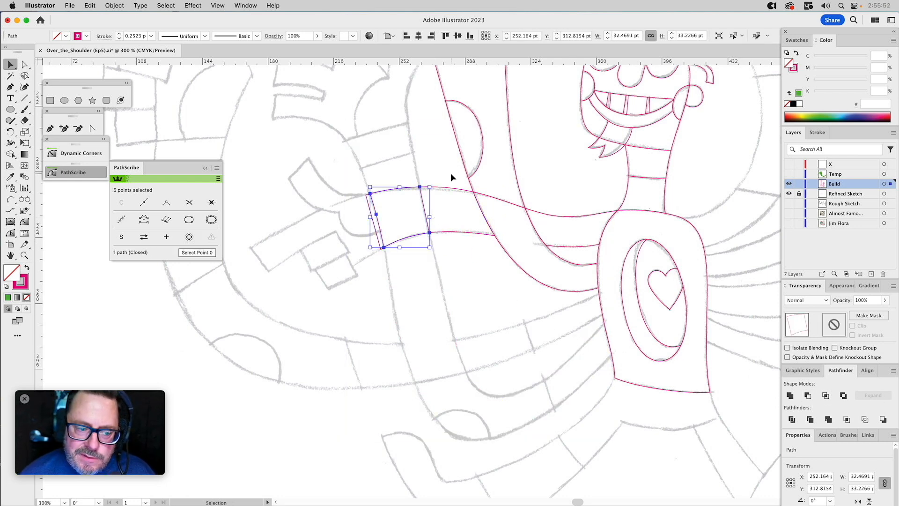
key(a)
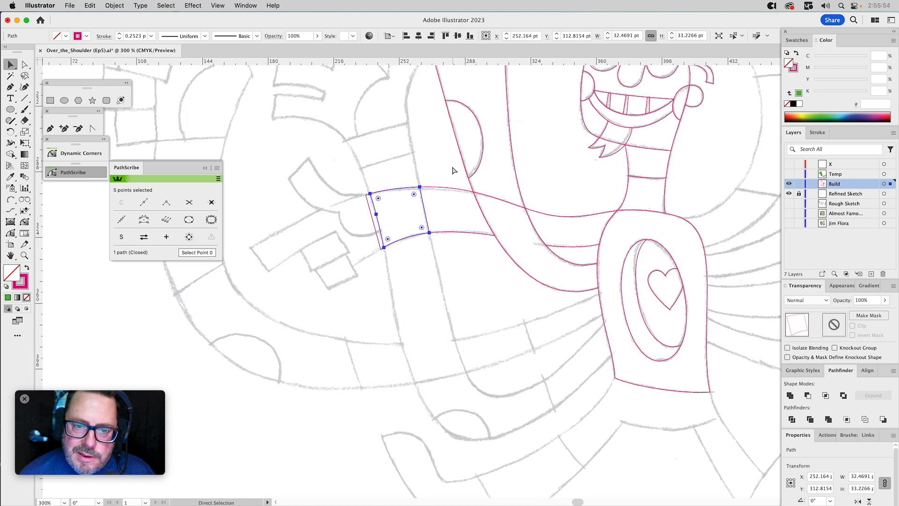
key(v)
key(super+z)
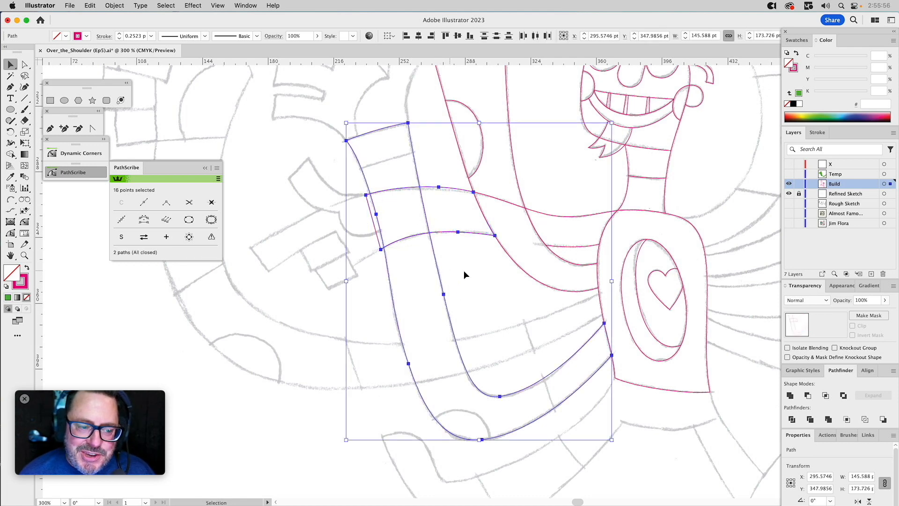
Intersect copies of the bent arm and the sideways arm's outer segment to create their overlap as a separate shape.
click(468, 277)
click(440, 278)
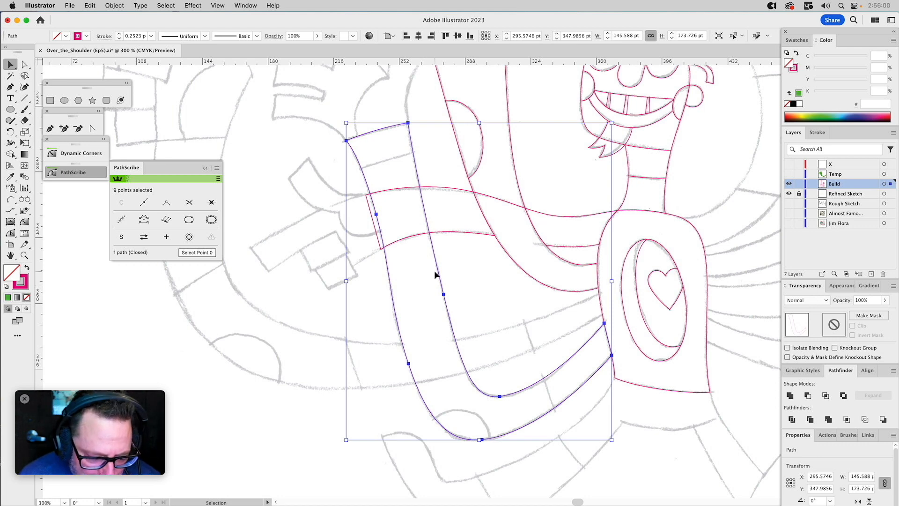
shift+click(404, 188)
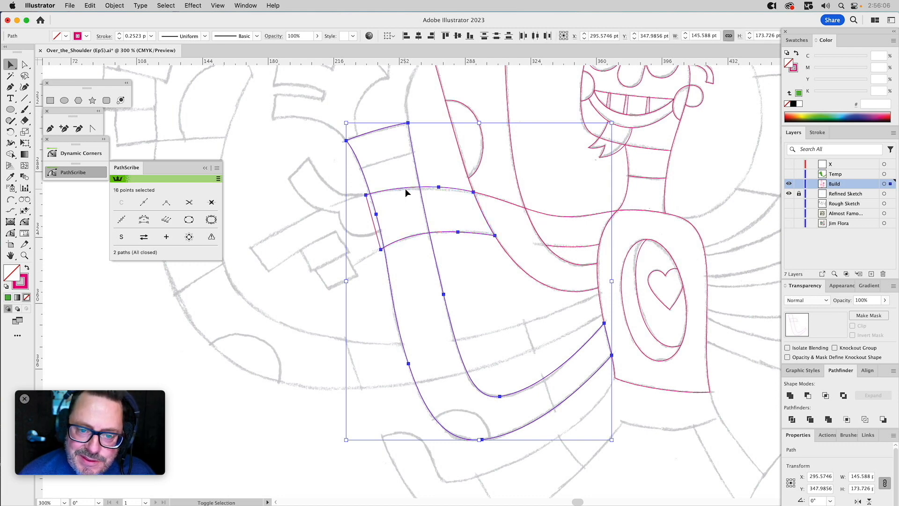
click(824, 396)
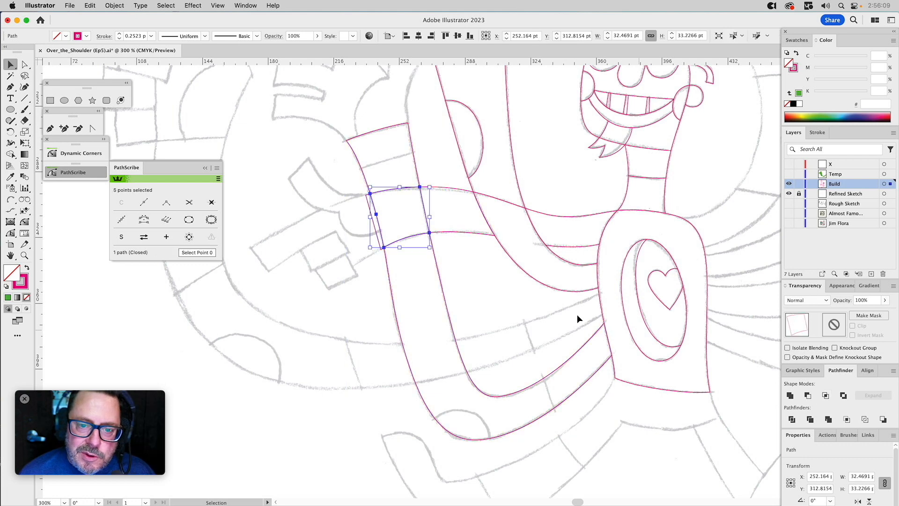
click(493, 293)
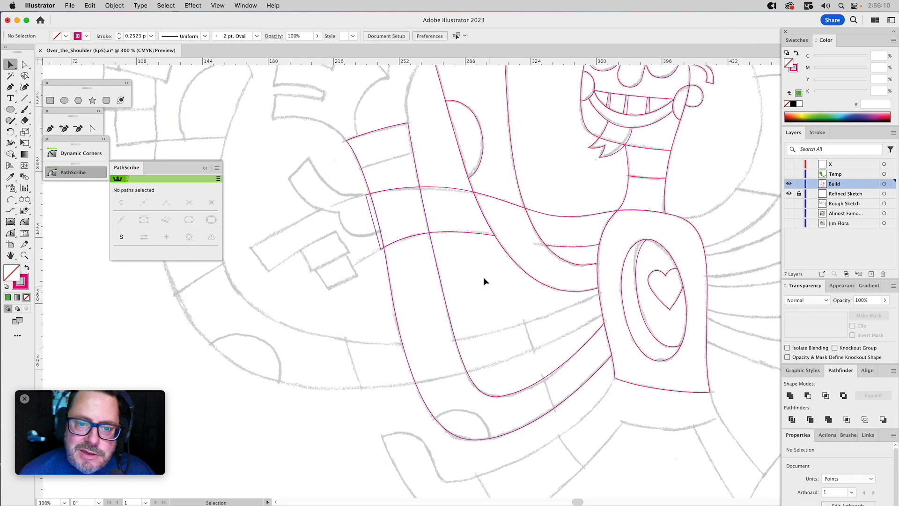
Subtract a copy of the sideways arm's outer segment from the bent arm, splitting the bent arm at the crossing.
click(442, 186)
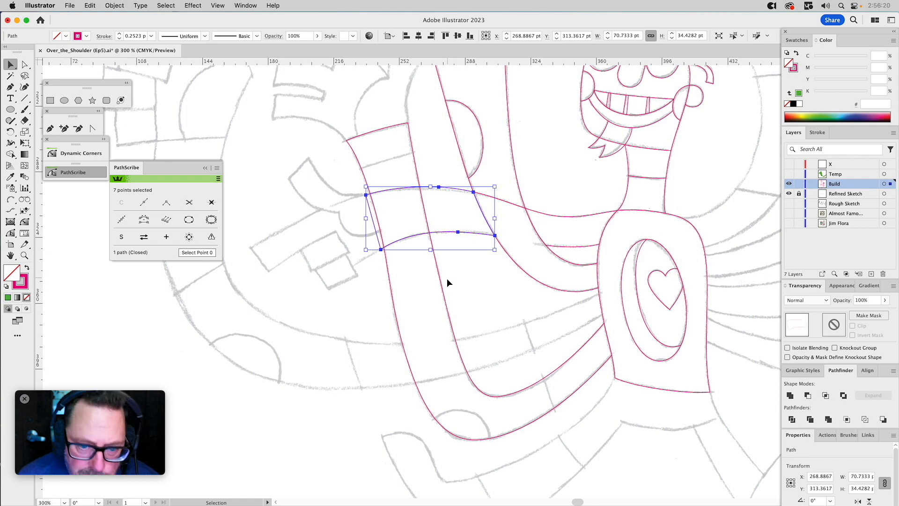
shift+click(442, 277)
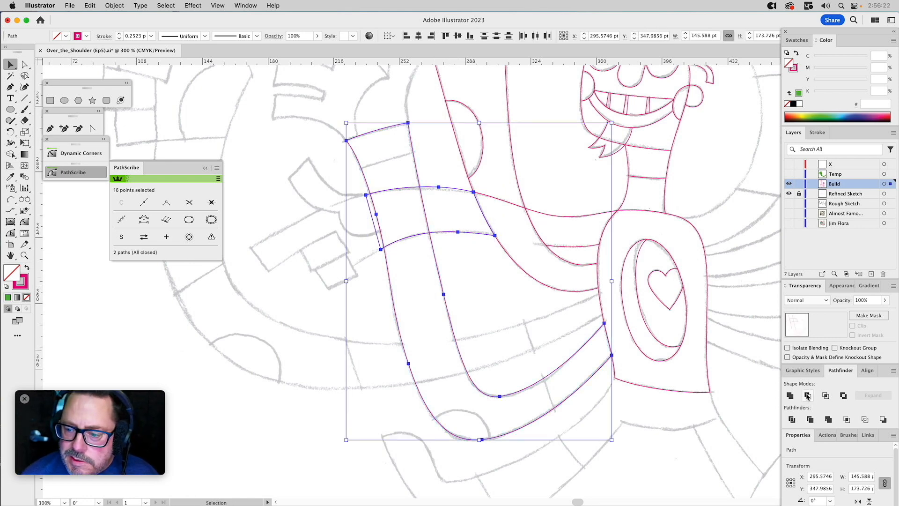
click(514, 300)
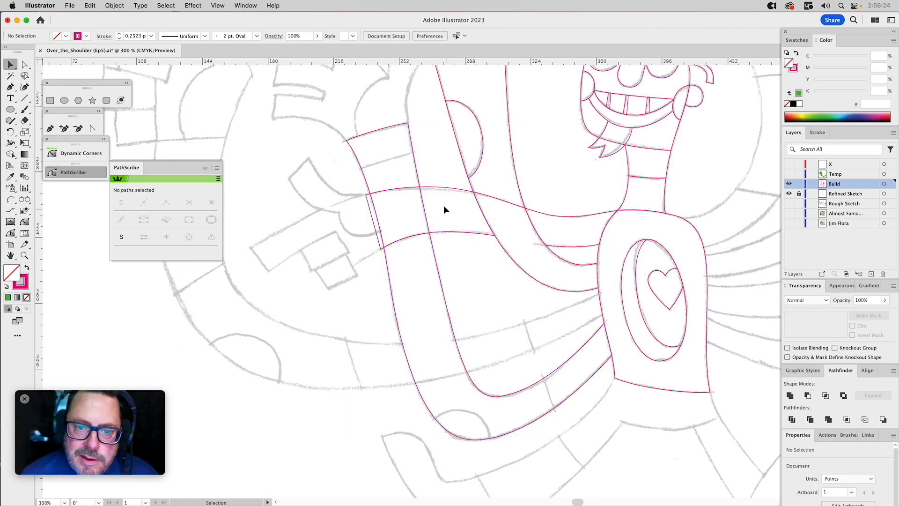
Try filling the overlap shape green and pulling its upper outer corner up and outward, and undo those changes.
click(438, 189)
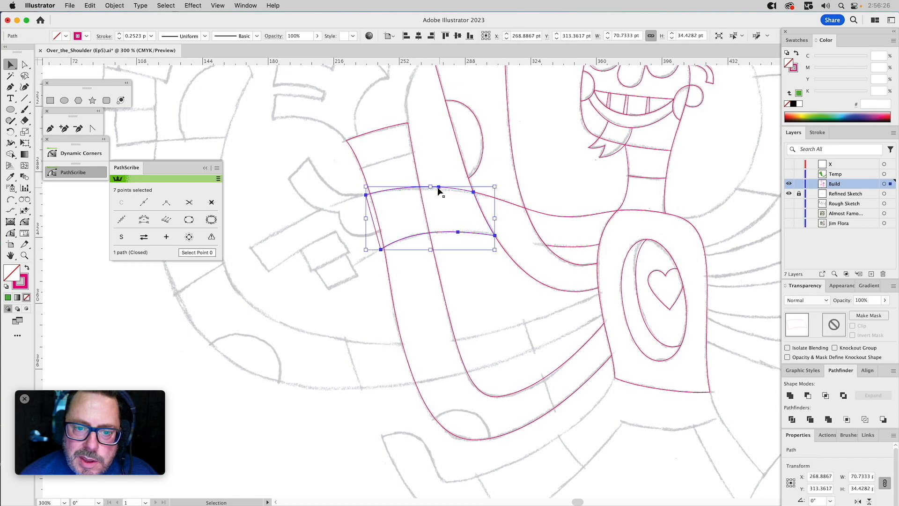
click(423, 197)
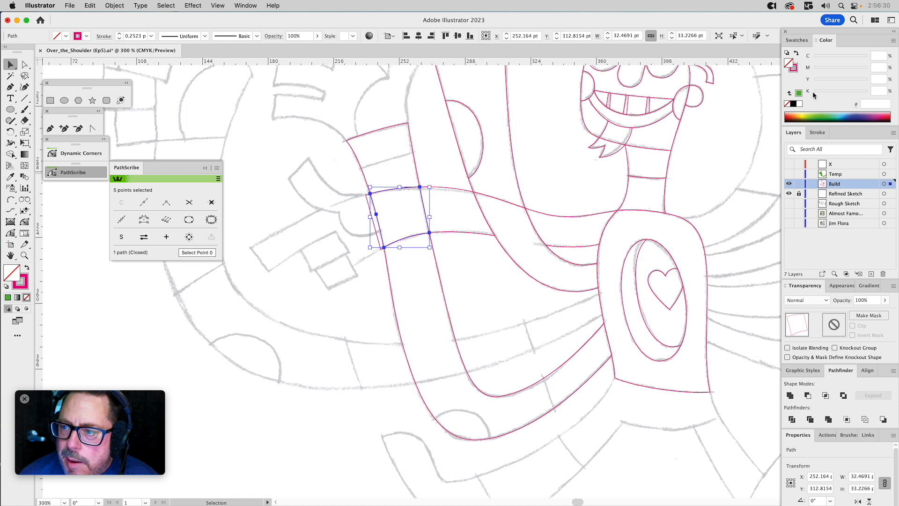
click(798, 93)
key(a)
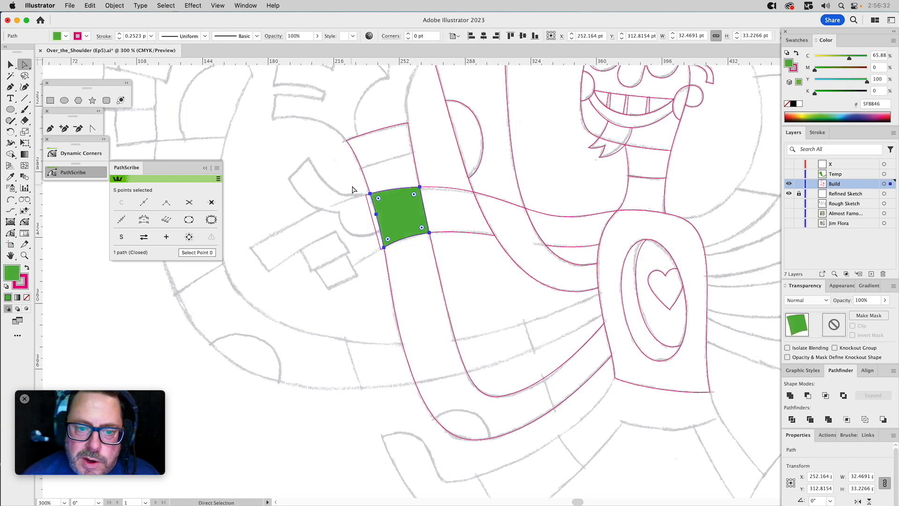
drag(371, 195, 336, 146)
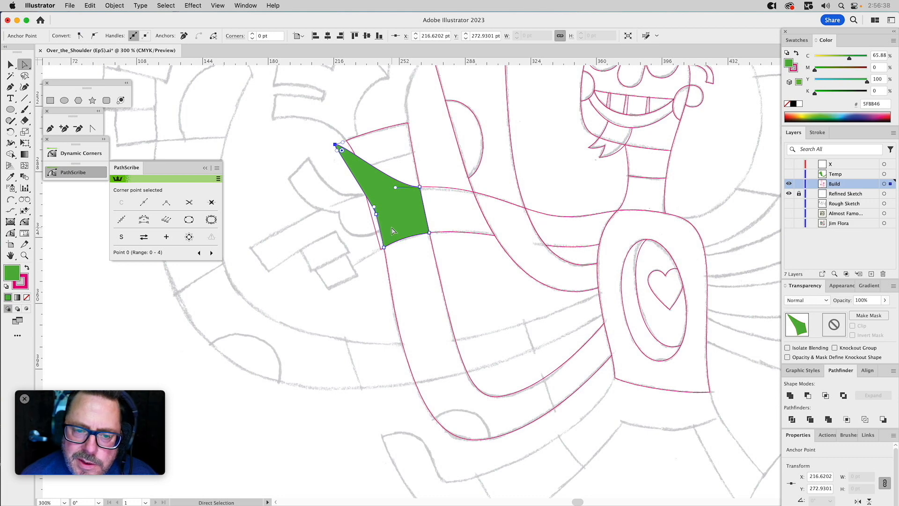
key(super+z)
key(super+z)
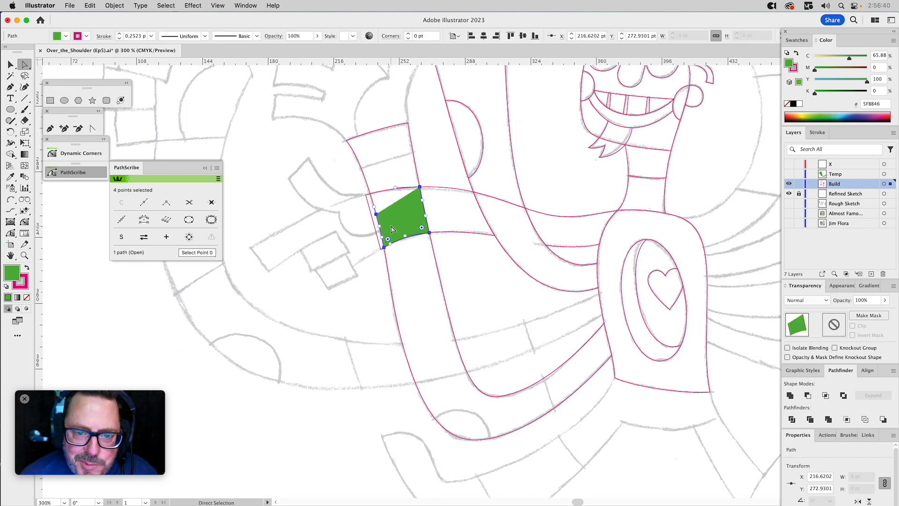
Show the Temp layer and subtract its green helper shape from the sideways arm's outer segment.
click(788, 174)
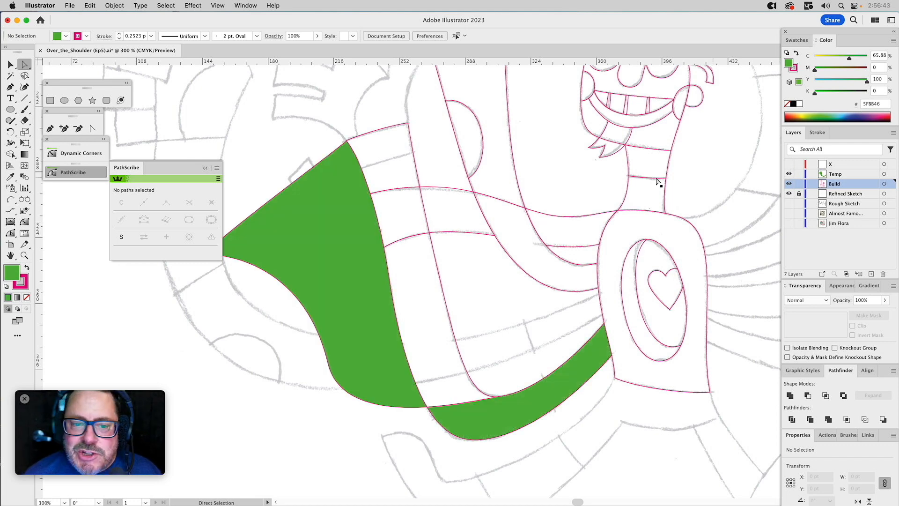
key(v)
click(356, 259)
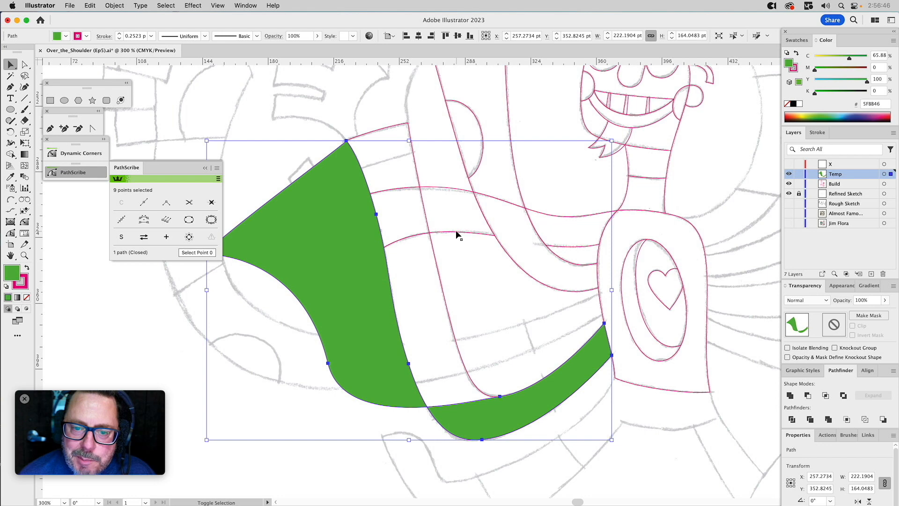
shift+click(457, 233)
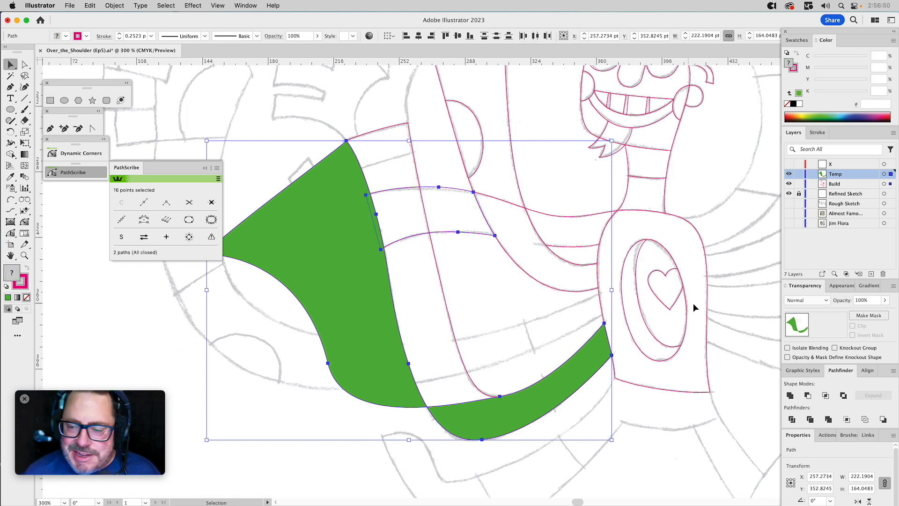
click(807, 397)
click(507, 299)
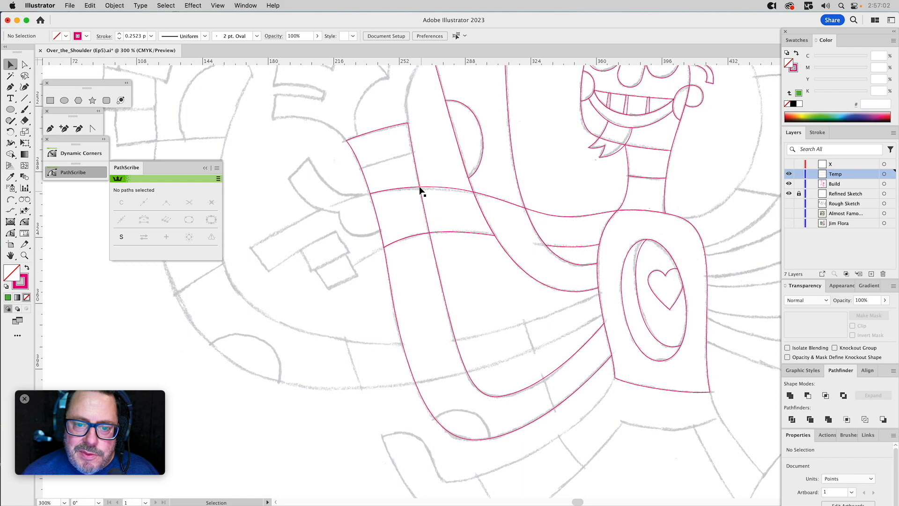
Select the shapes around the crossing of the bent and sideways arms one at a time to check how they are split.
click(420, 190)
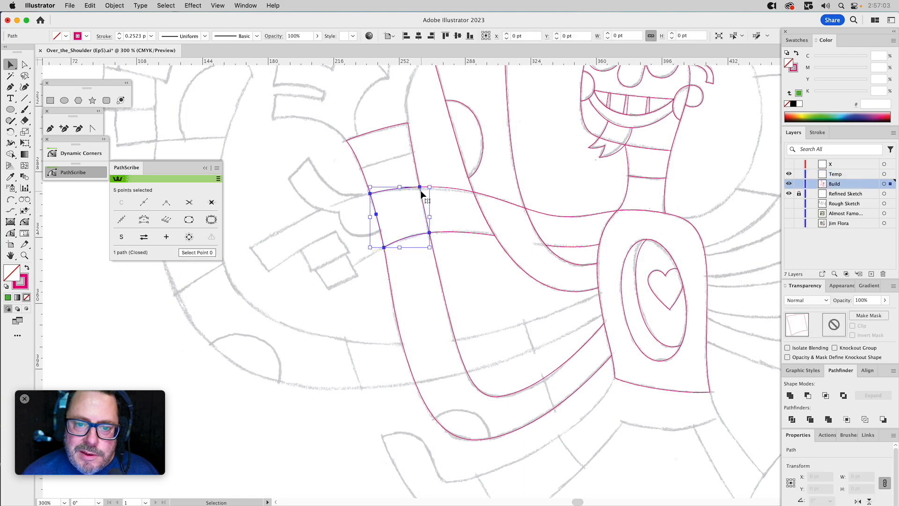
click(456, 193)
click(417, 162)
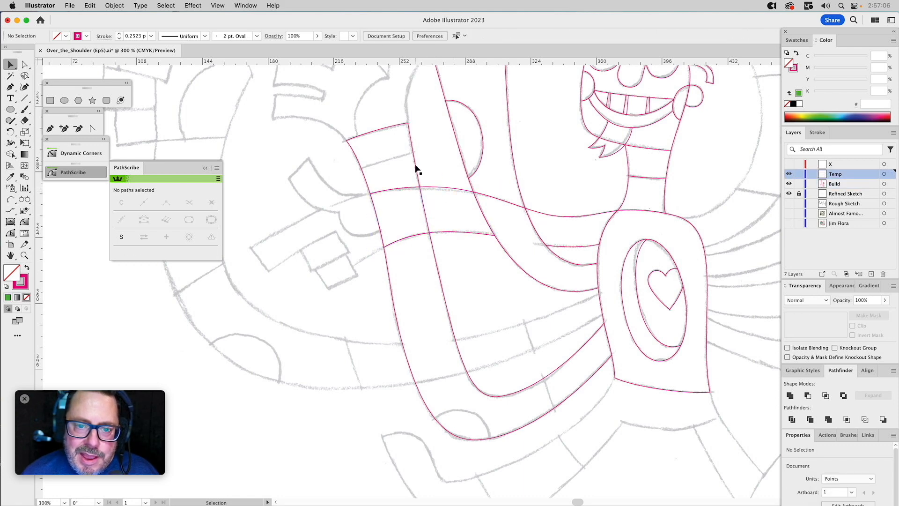
click(417, 168)
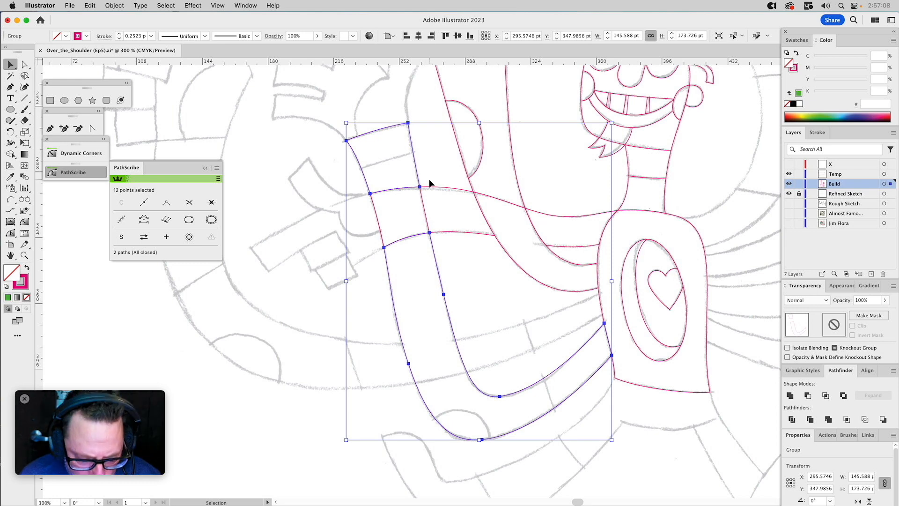
click(429, 173)
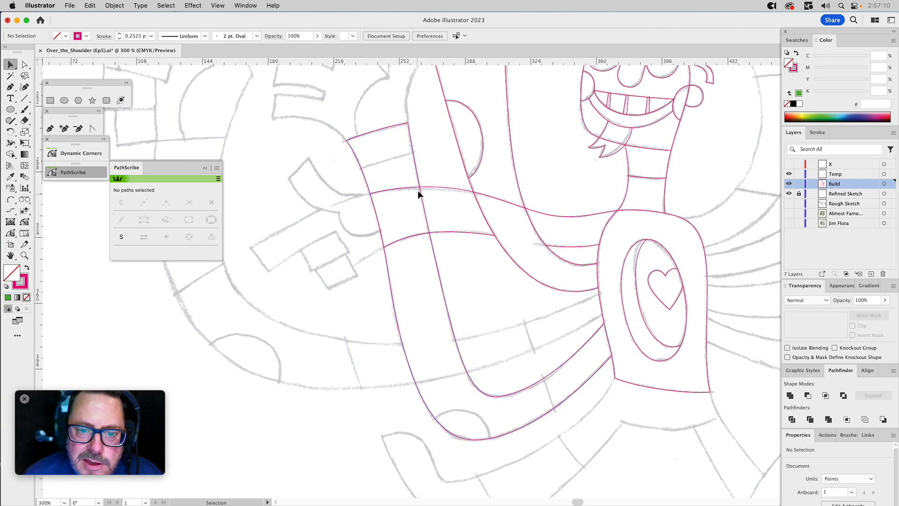
mouse_move(408, 191)
mouse_down()
mouse_move(360, 189)
mouse_move(407, 190)
mouse_up()
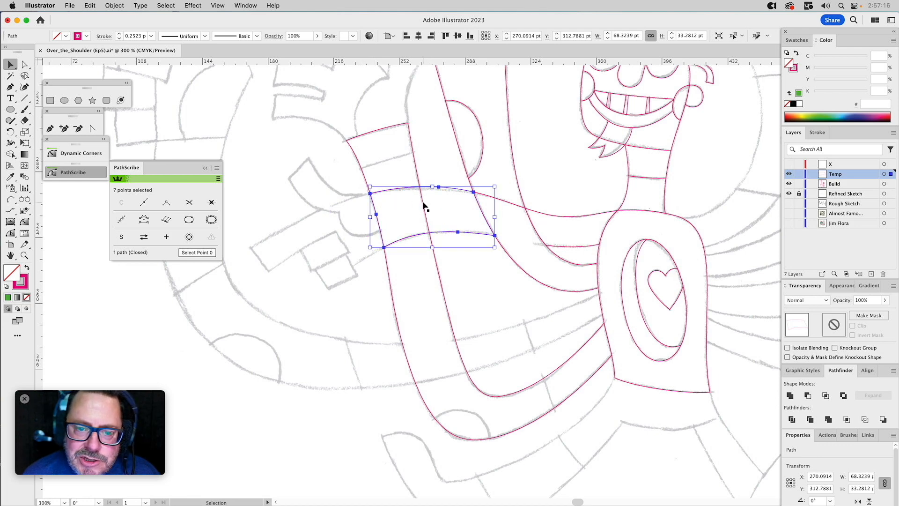
Fill the overlap shape at the crossing green and pull its outer corners outward, past the sideways arm's outer end.
click(423, 204)
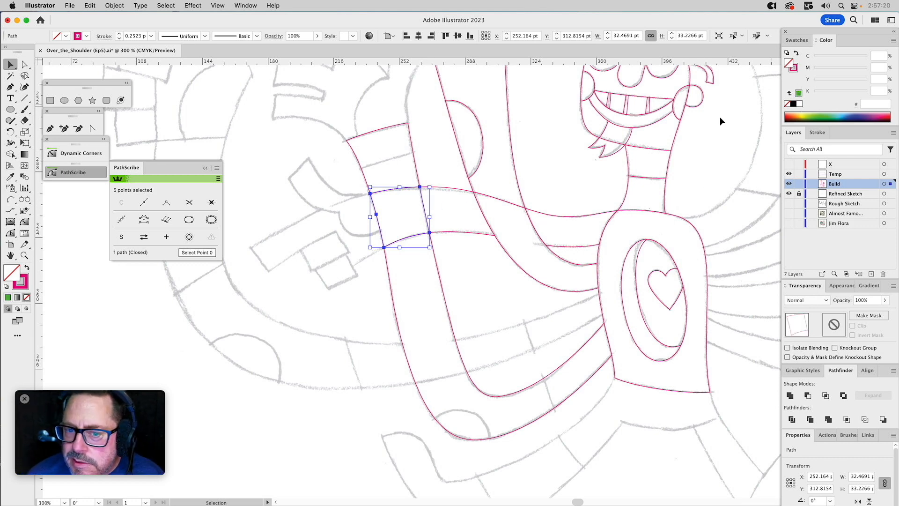
click(798, 93)
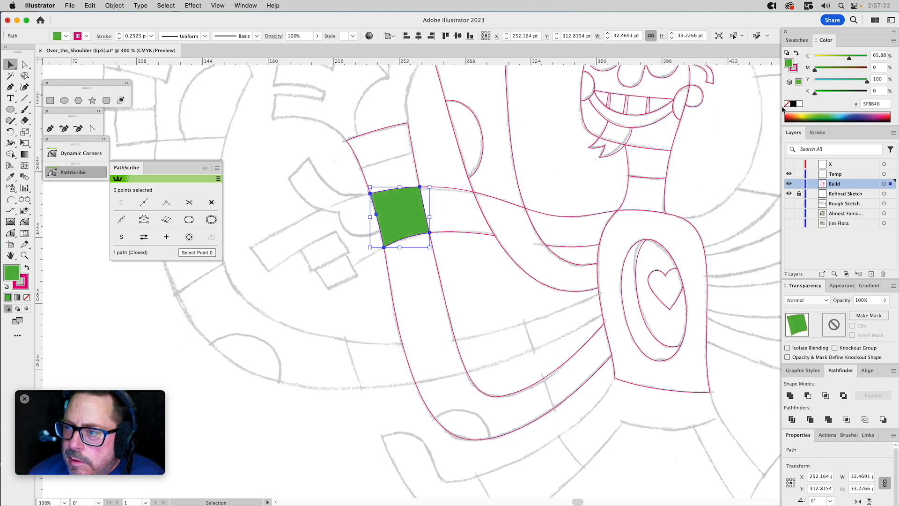
key(a)
drag(370, 193, 350, 167)
drag(395, 188, 391, 161)
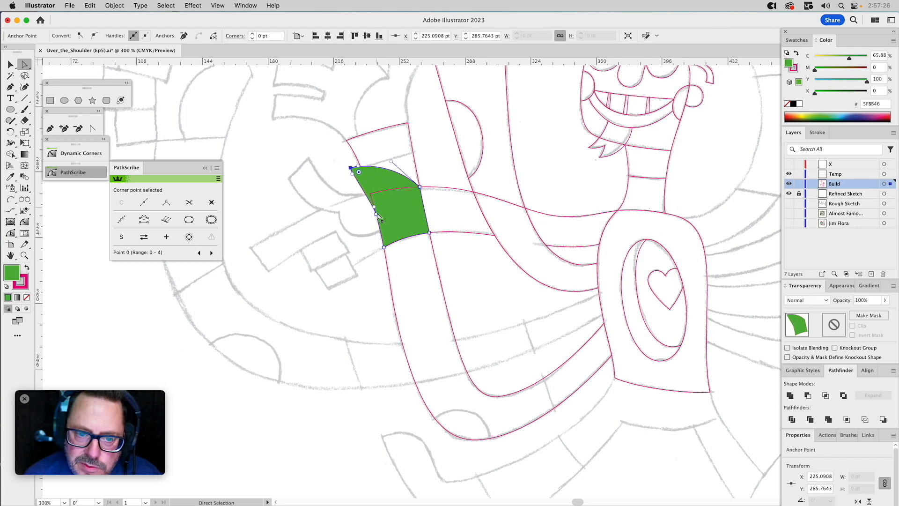
drag(377, 215, 364, 276)
drag(405, 252, 407, 259)
key(v)
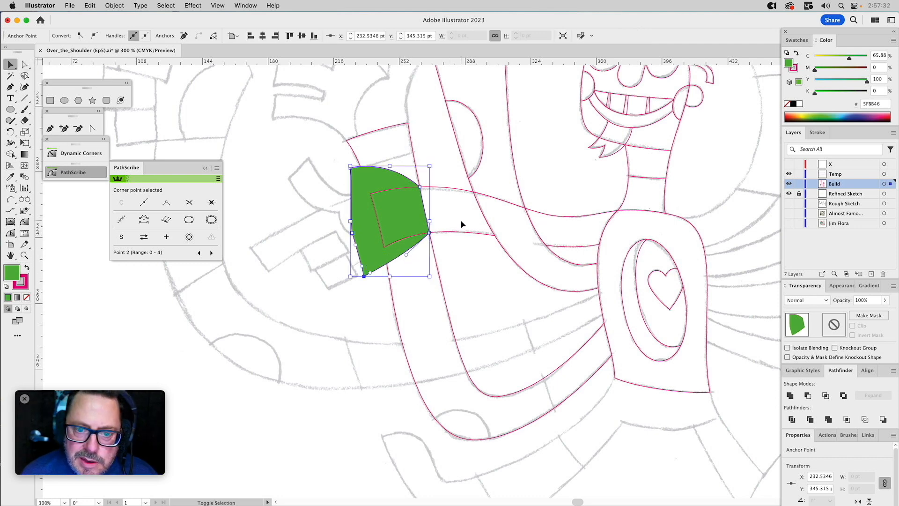
click(457, 257)
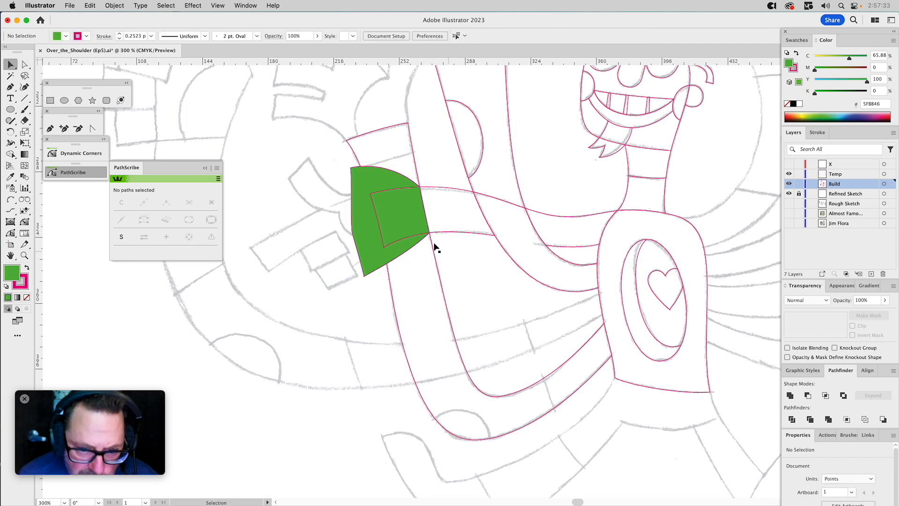
Try to subtract the green overlap shape and the sideways arm's outer segment from one another, and undo the result.
click(400, 214)
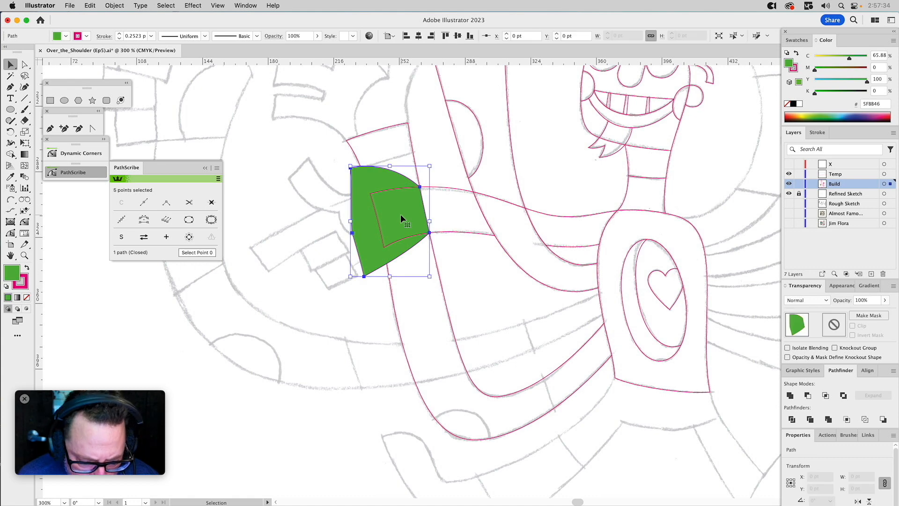
shift+click(461, 220)
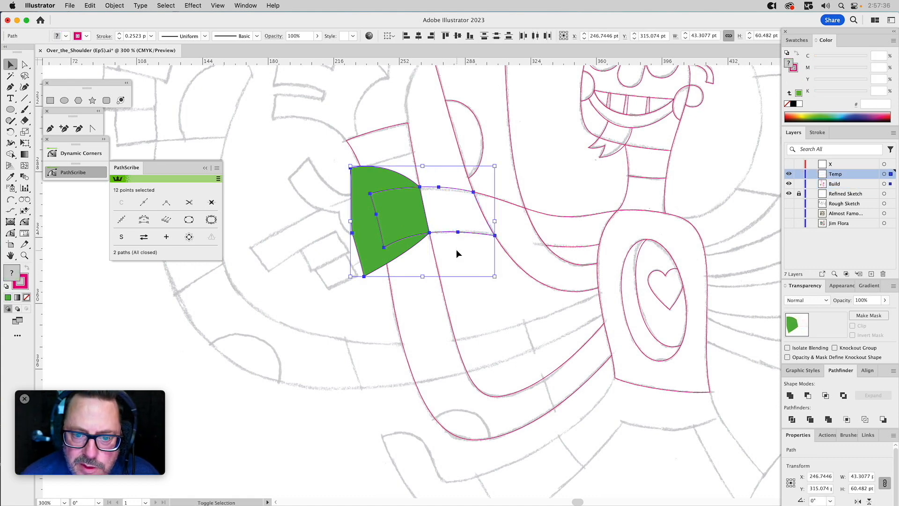
click(807, 395)
key(super+z)
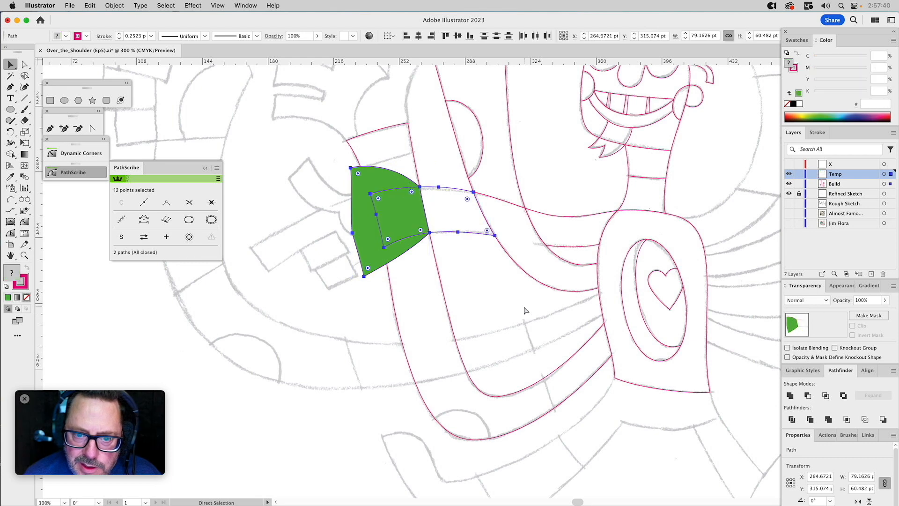
Move the sideways arm's outer segment from the Temp layer to Build and bring the green shape to the front.
click(511, 307)
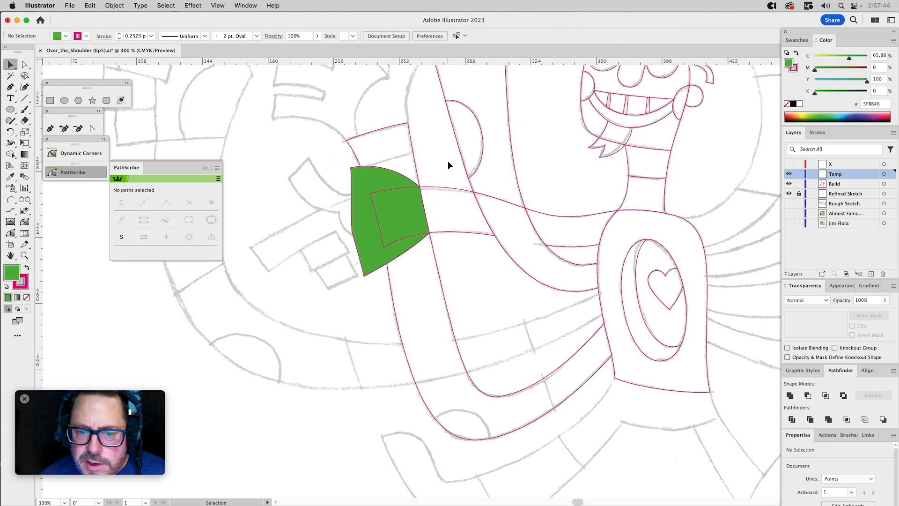
click(445, 189)
drag(890, 174, 890, 185)
click(393, 177)
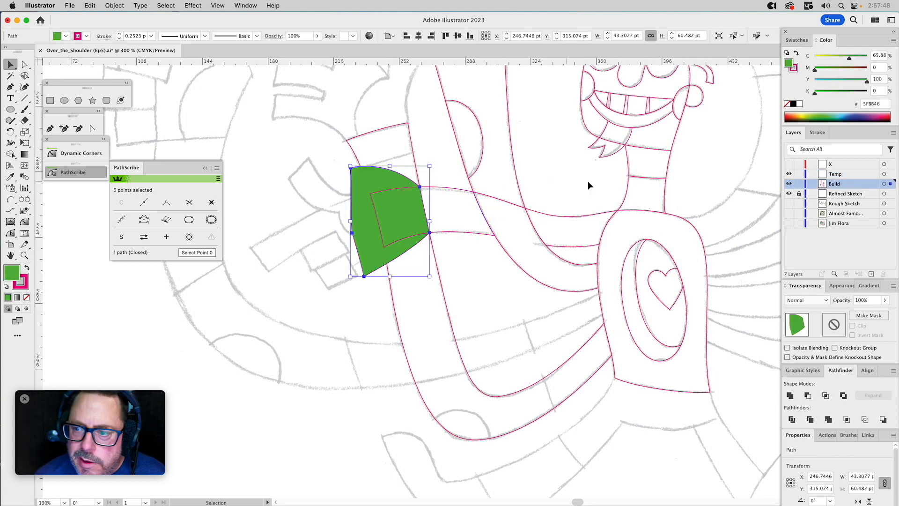
key(super+shift+])
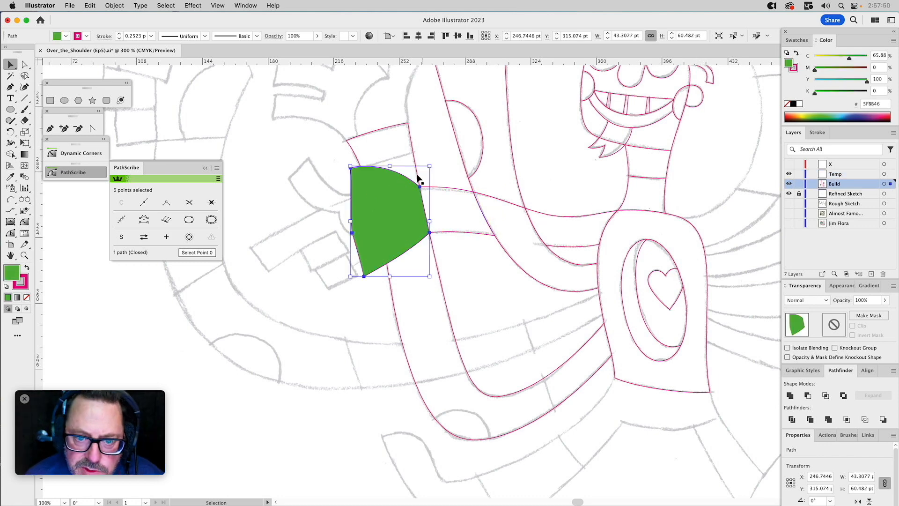
Subtract the green shape from the sideways arm's outer segment so the segment ends at the bent arm's inner edge.
shift+click(447, 188)
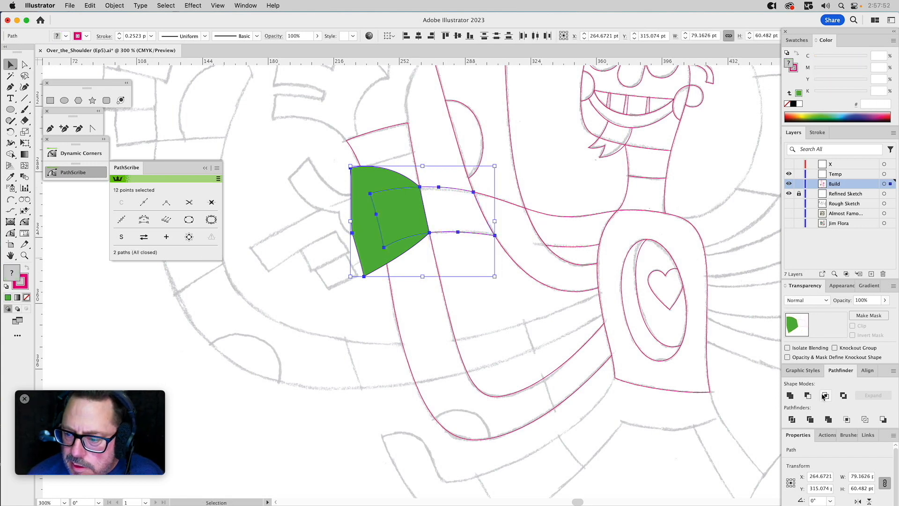
click(808, 395)
click(501, 317)
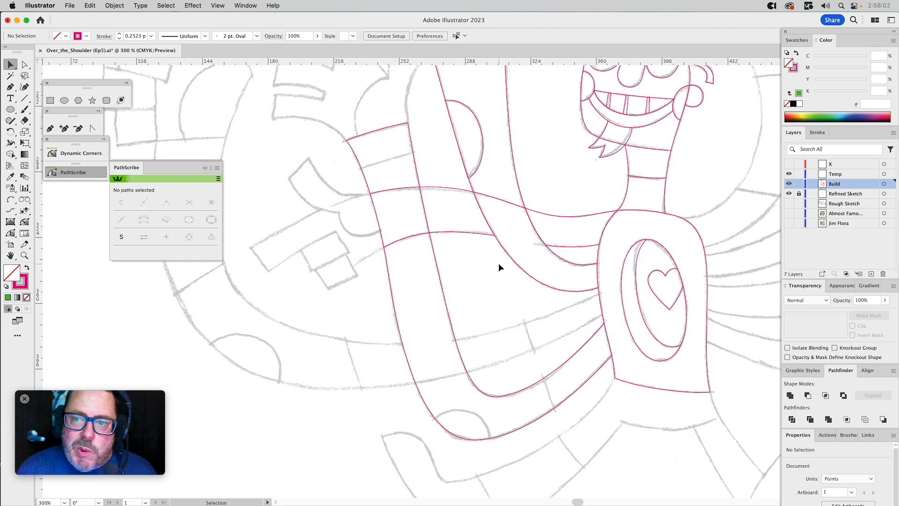
Draw an arc about 34 pt wide across the bent arm's upper end along the sketched band line with Arc by Points.
click(11, 199)
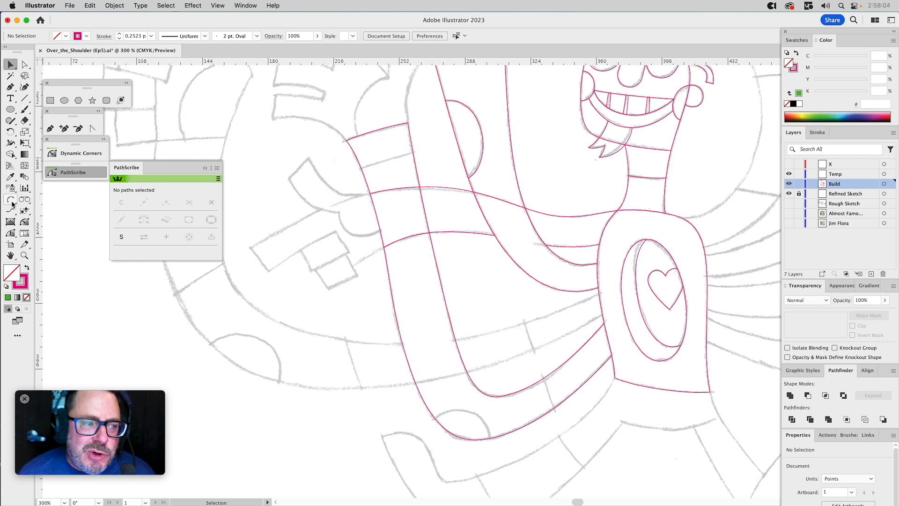
click(358, 169)
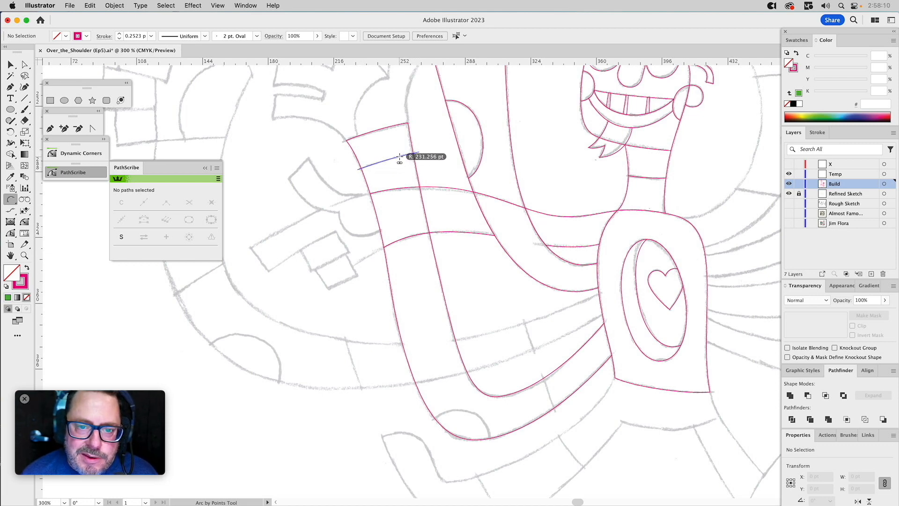
click(419, 151)
Close the arc with the Pen tool into a four-point helper shape of about 47 by 33 pt, extending beyond the bent arm's upper end.
key(p)
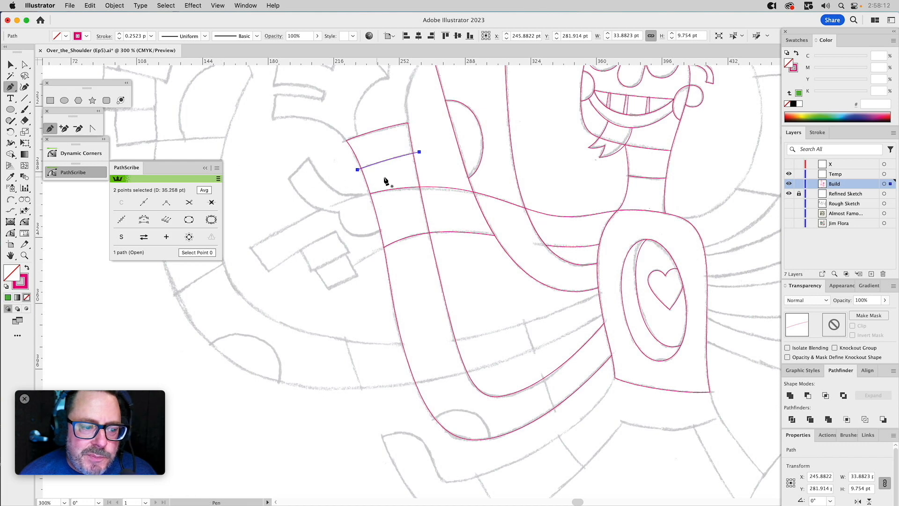
click(356, 169)
click(337, 130)
click(421, 110)
click(419, 153)
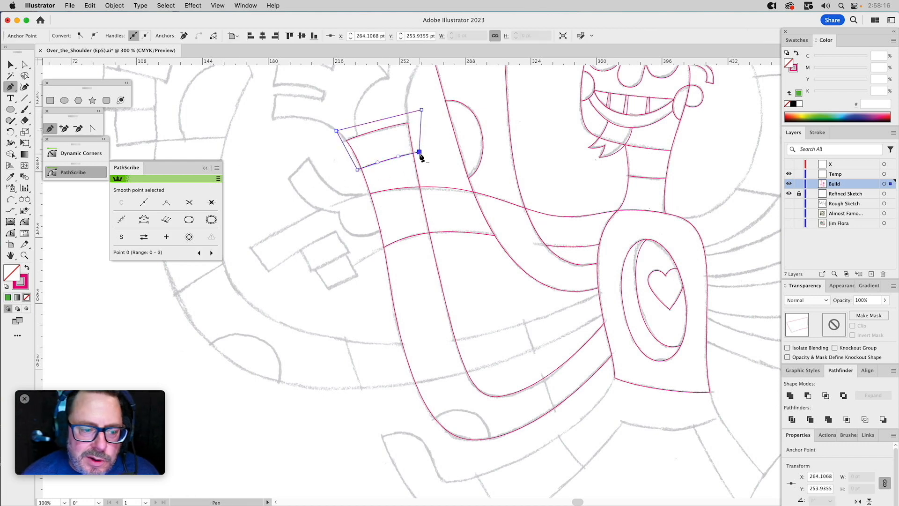
key(v)
Intersect copies of the bent arm's upper segment and the helper shape to create the end band as a separate shape.
click(402, 137)
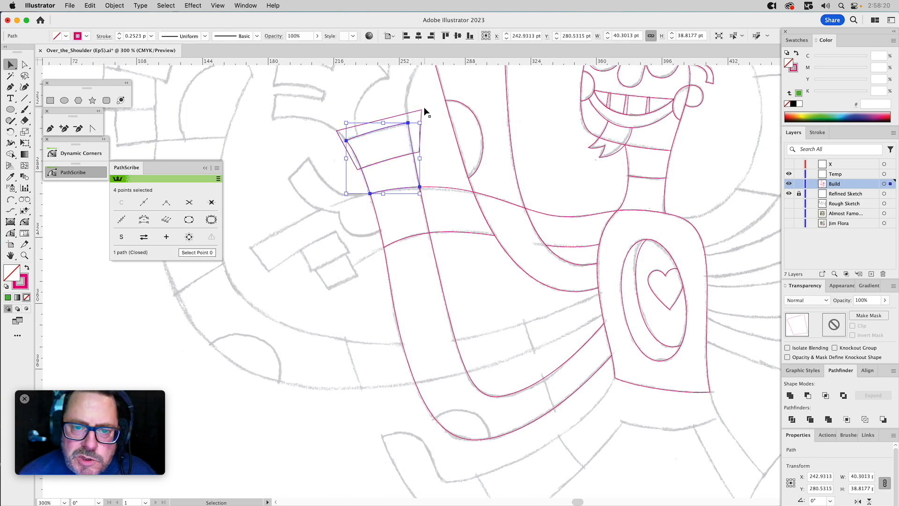
shift+click(413, 113)
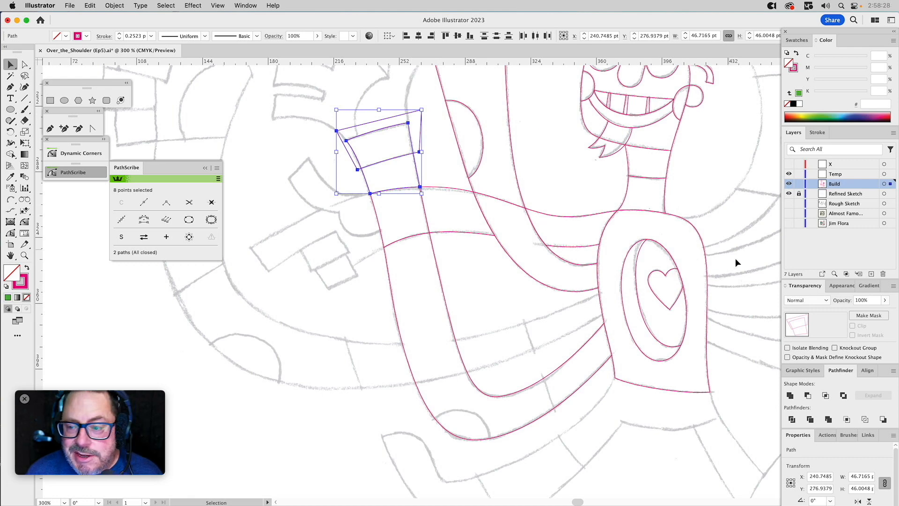
click(826, 396)
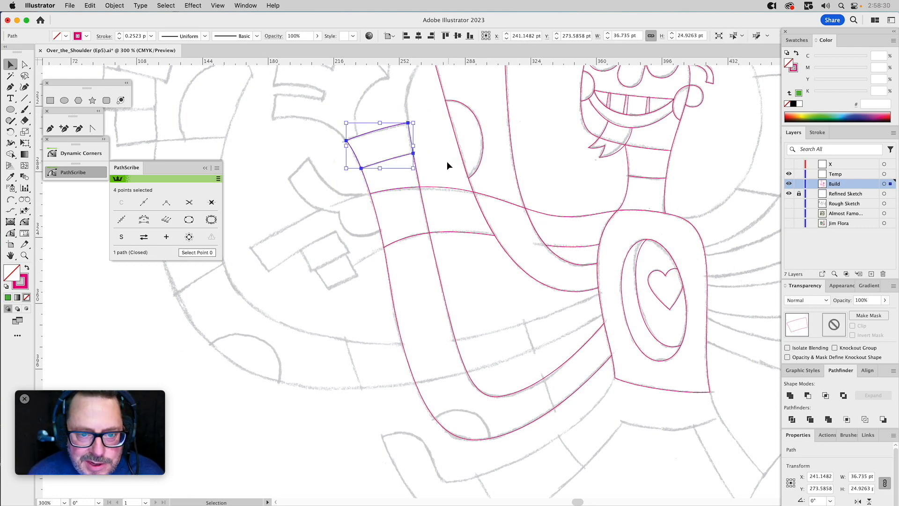
key(super+z)
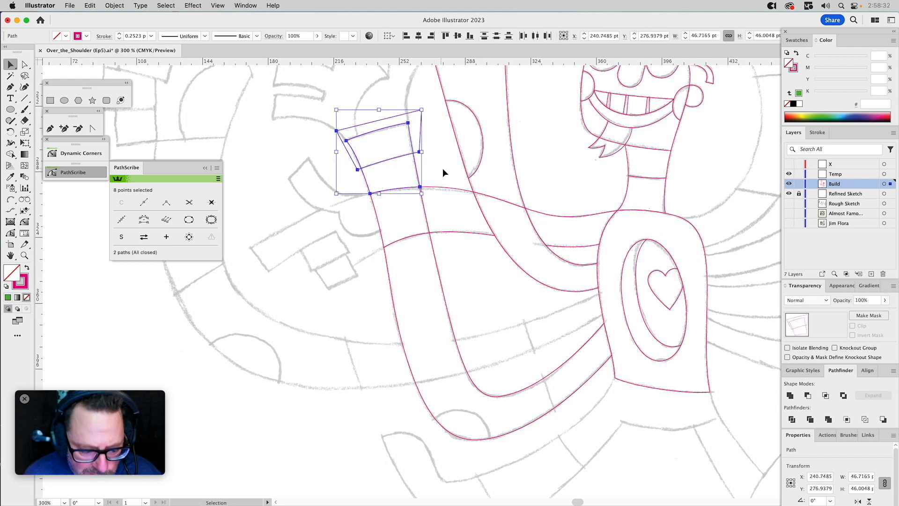
click(826, 396)
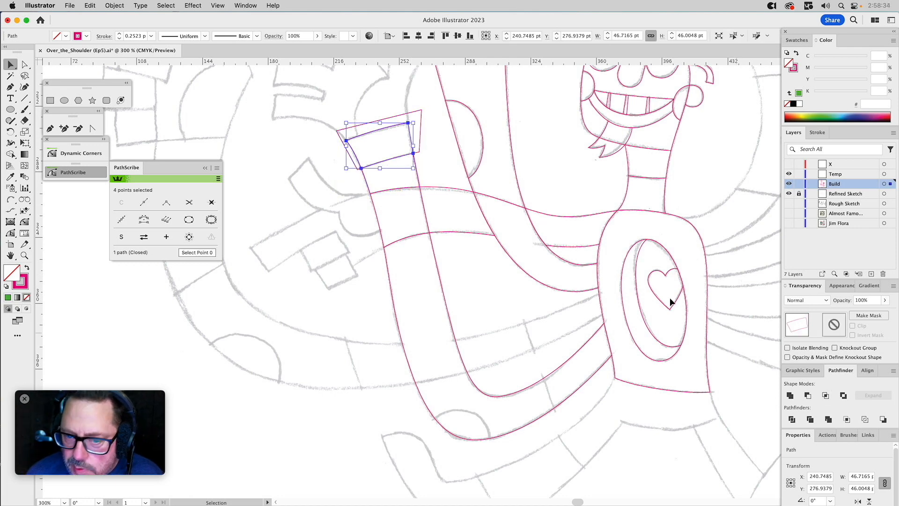
Try to subtract the helper shape from the bent arm's upper segment with the end band also selected.
click(421, 121)
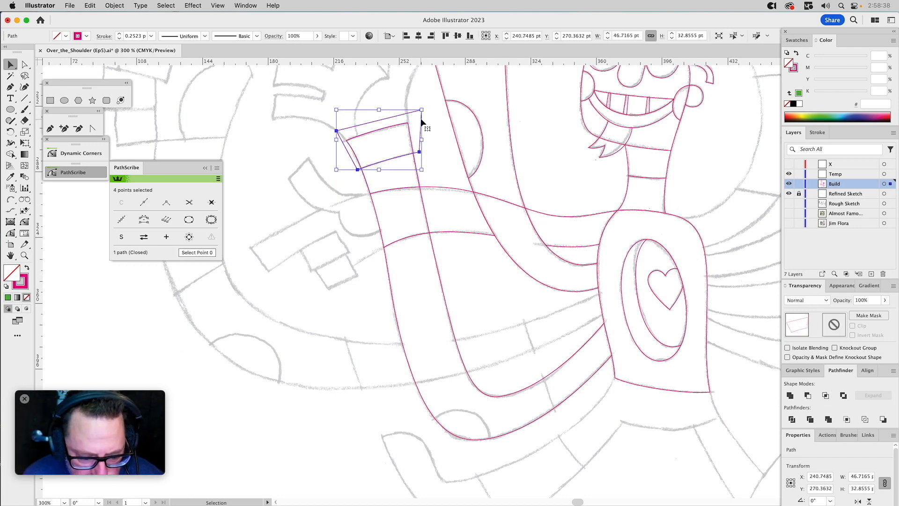
drag(430, 173, 407, 175)
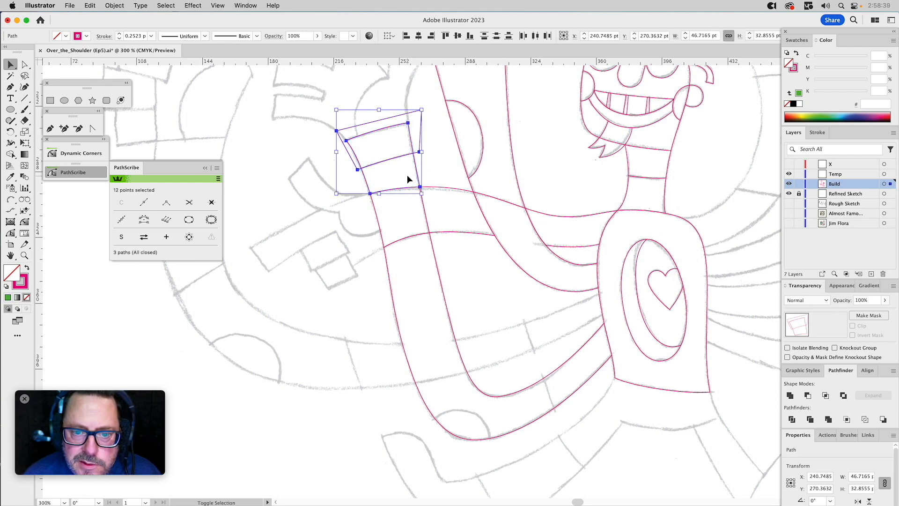
click(809, 397)
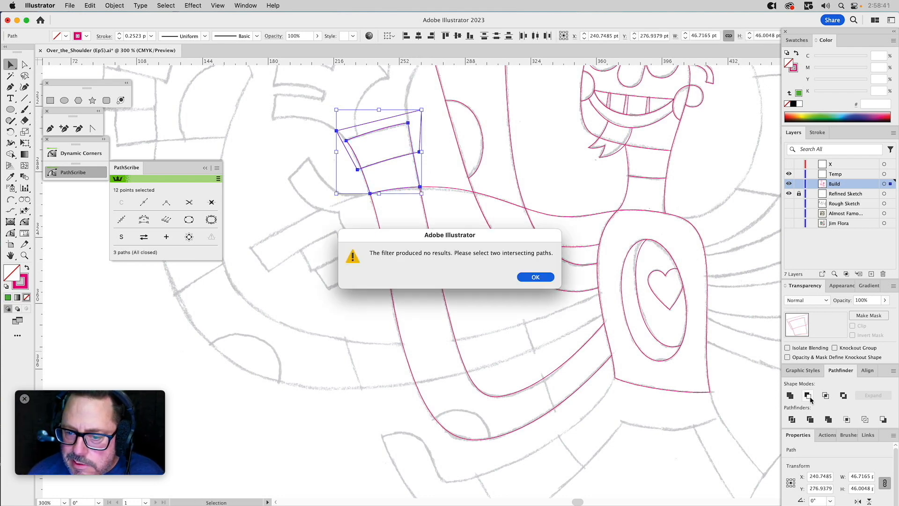
click(540, 280)
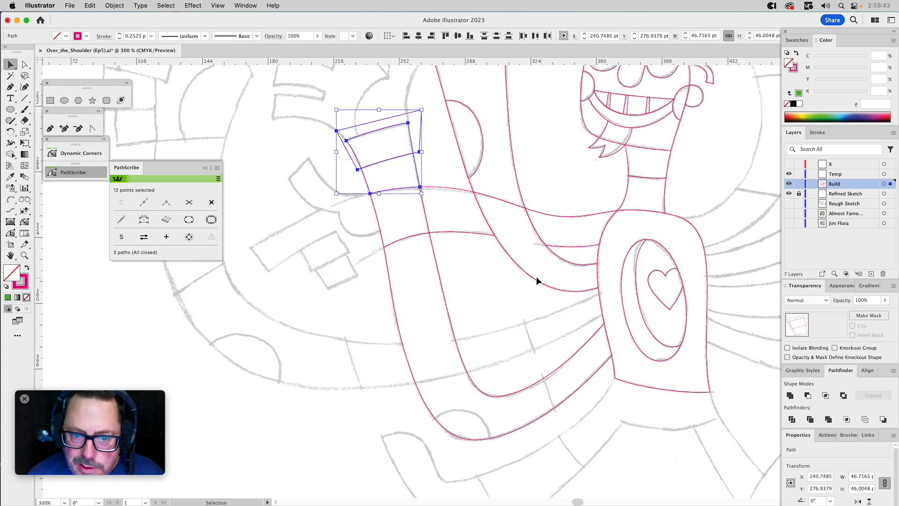
Hide the Temp layer and subtract the helper shape from the bent arm's upper segment, leaving the end band as a separate piece.
click(414, 160)
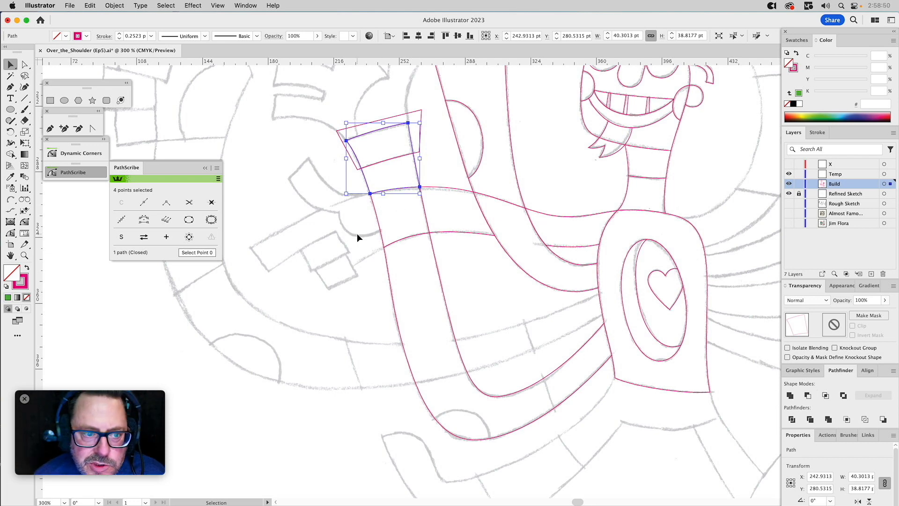
click(415, 162)
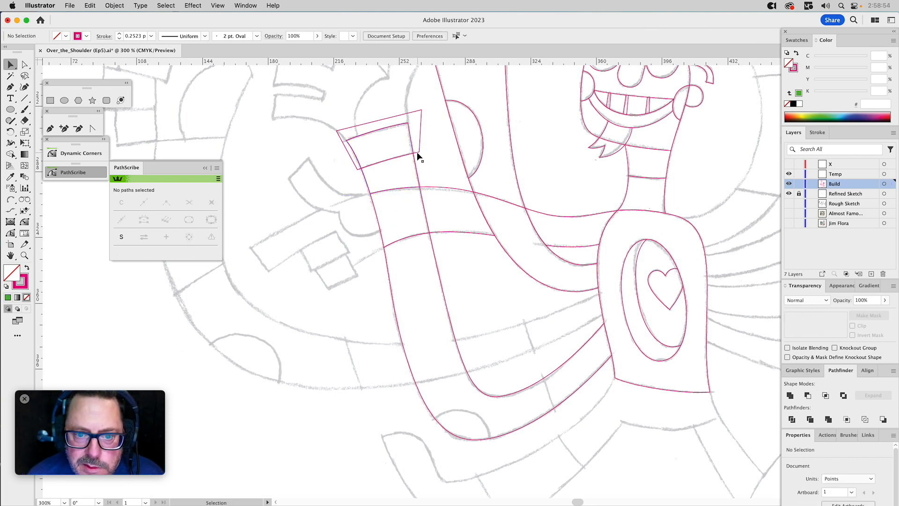
click(418, 157)
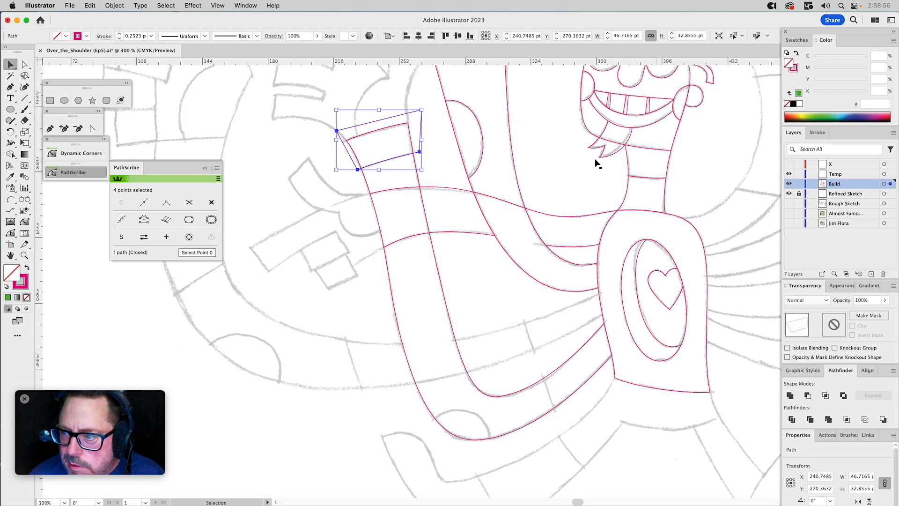
click(789, 173)
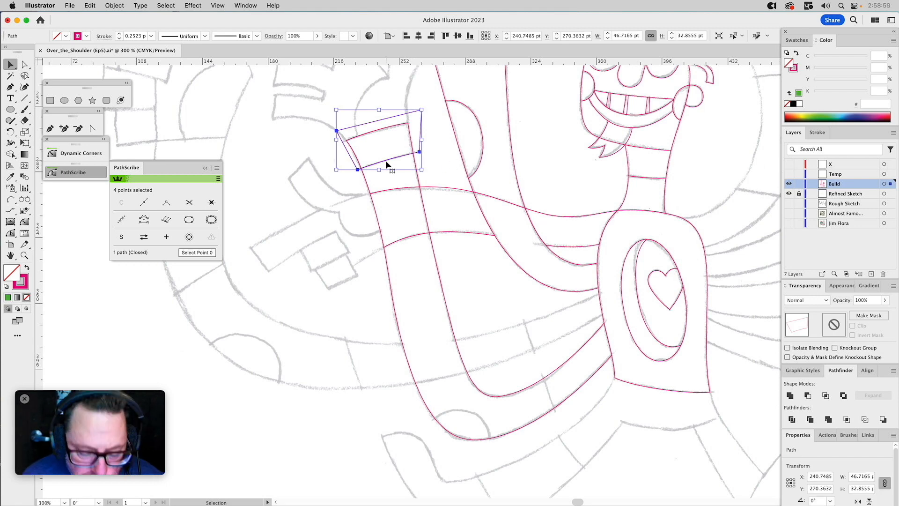
shift+click(417, 164)
click(810, 395)
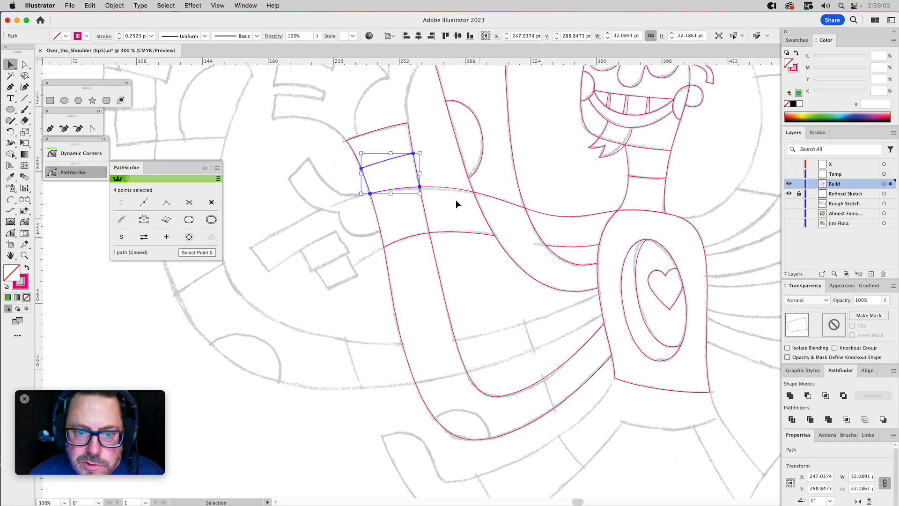
click(427, 132)
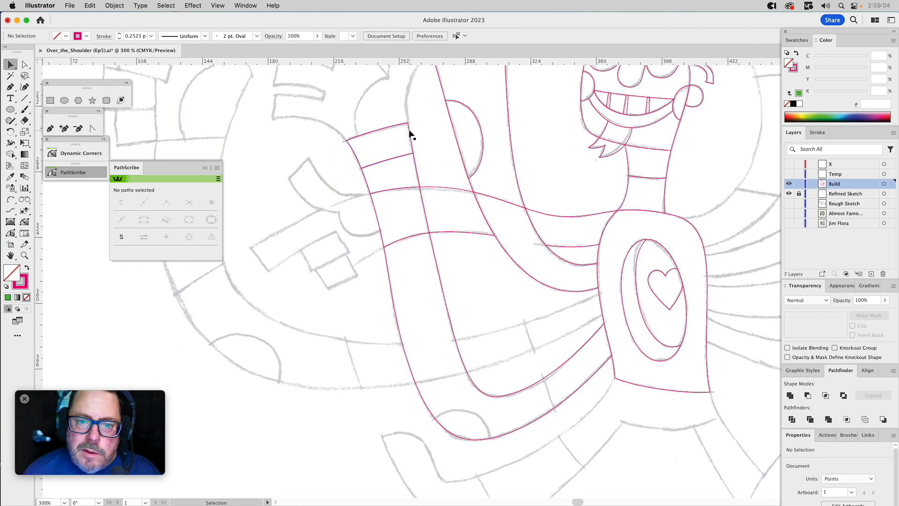
click(410, 135)
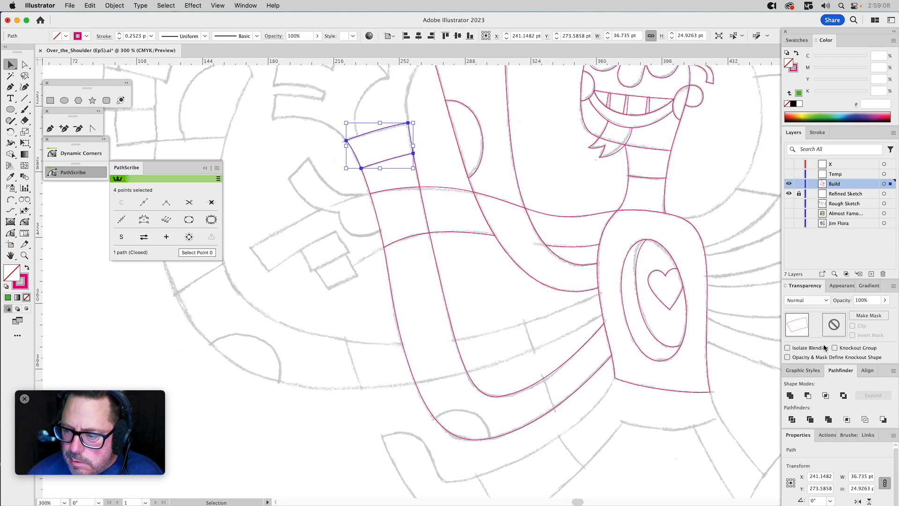
click(847, 289)
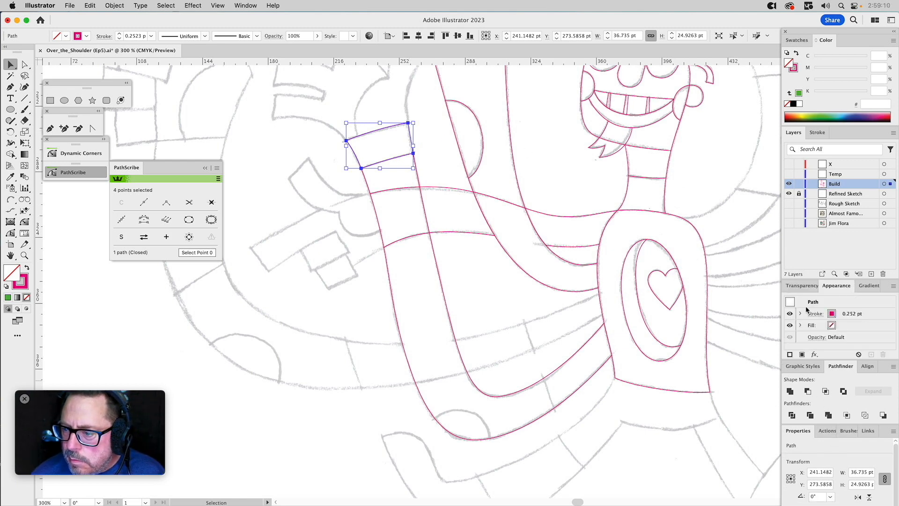
click(323, 181)
Rough out the thumb above the bent arm's end band with the Pen tool as a closed six-point straight-sided shape about 61 pt tall, overlapping the band.
drag(381, 140, 377, 202)
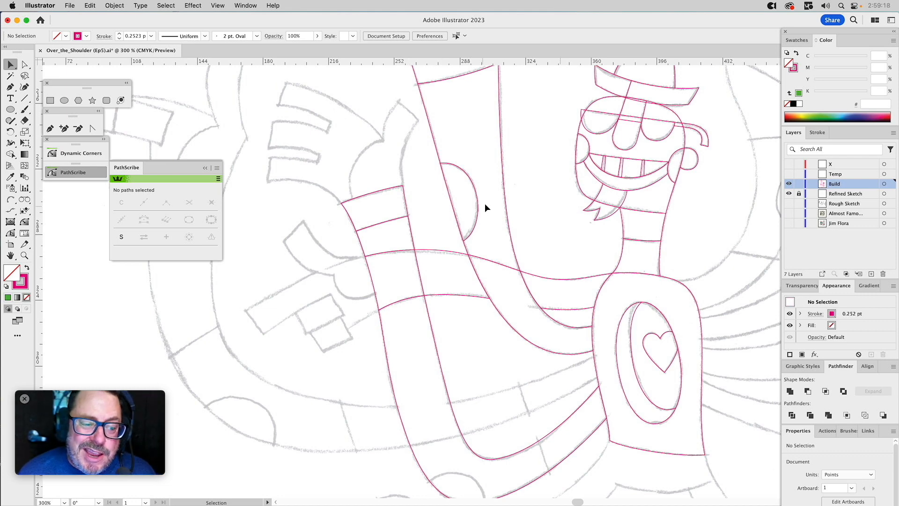
drag(486, 165, 510, 273)
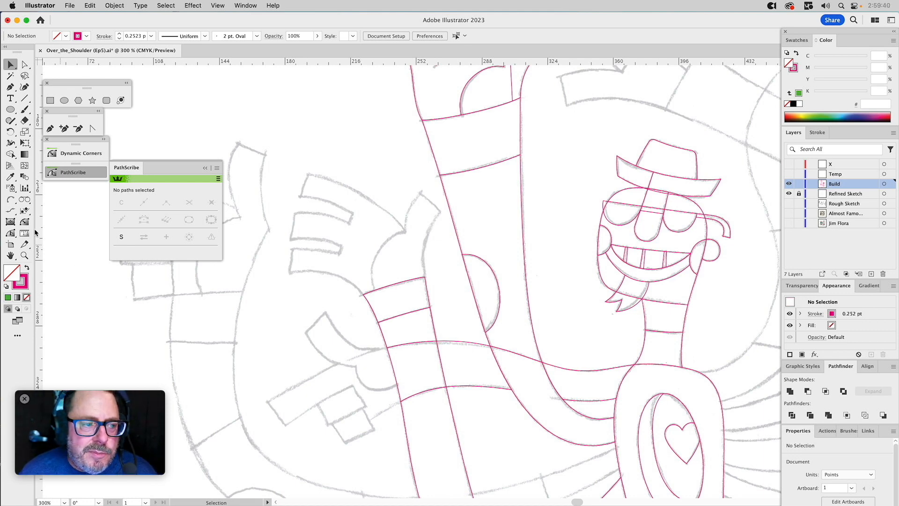
click(50, 128)
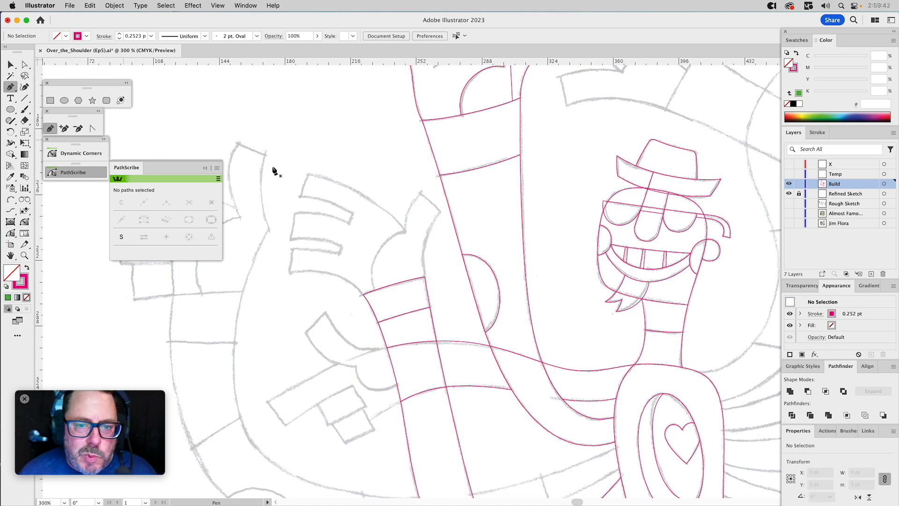
click(375, 293)
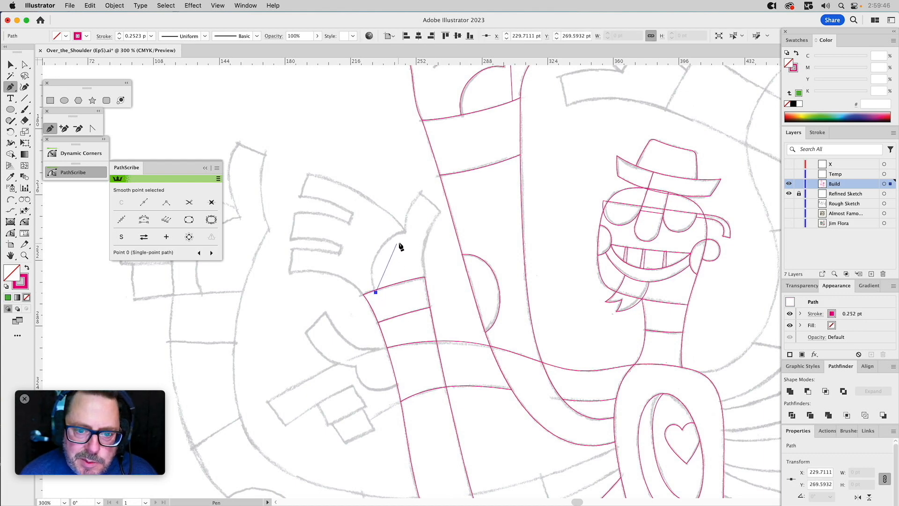
drag(404, 232, 420, 196)
click(420, 193)
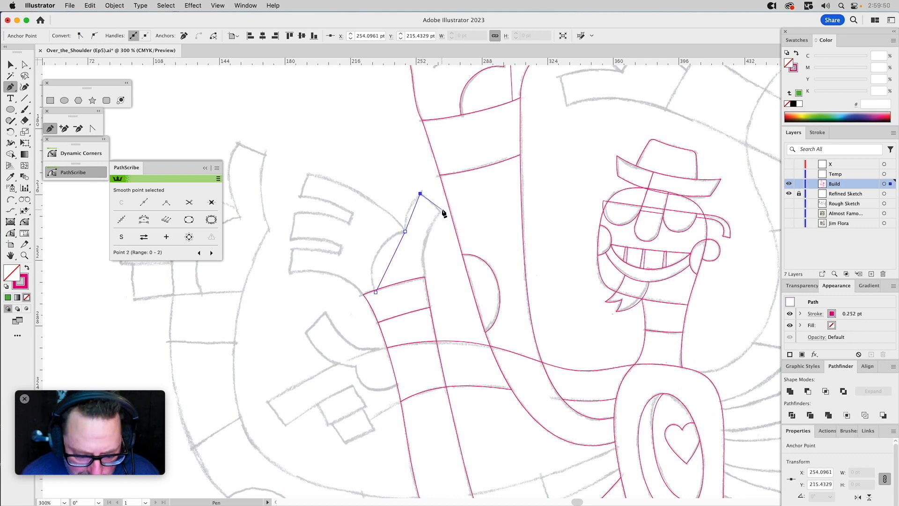
key(i)
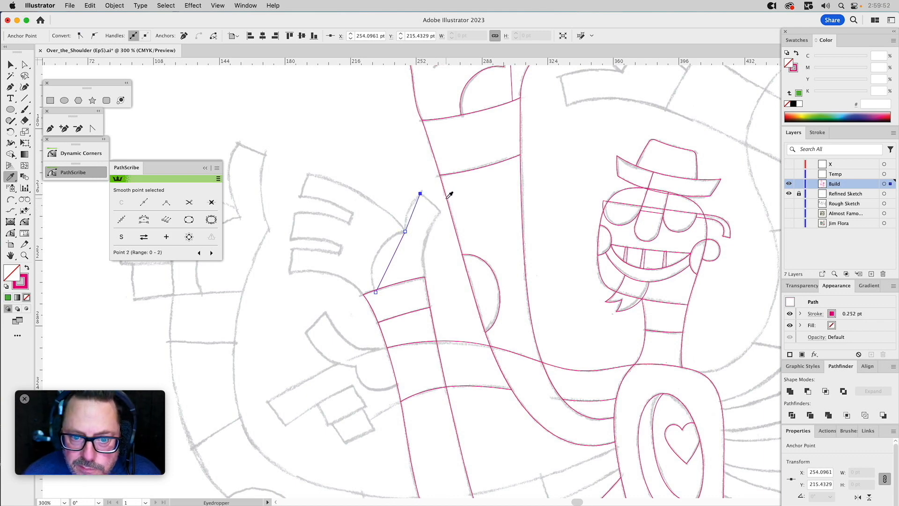
key(p)
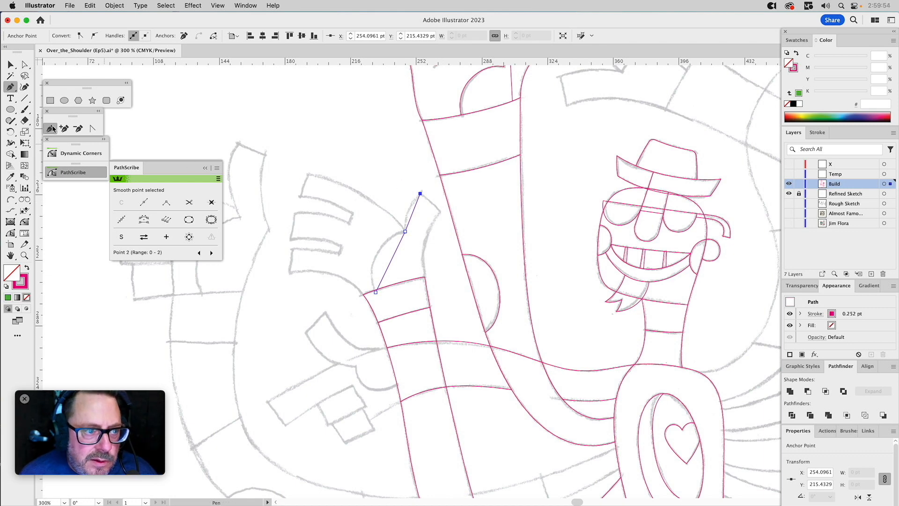
click(420, 194)
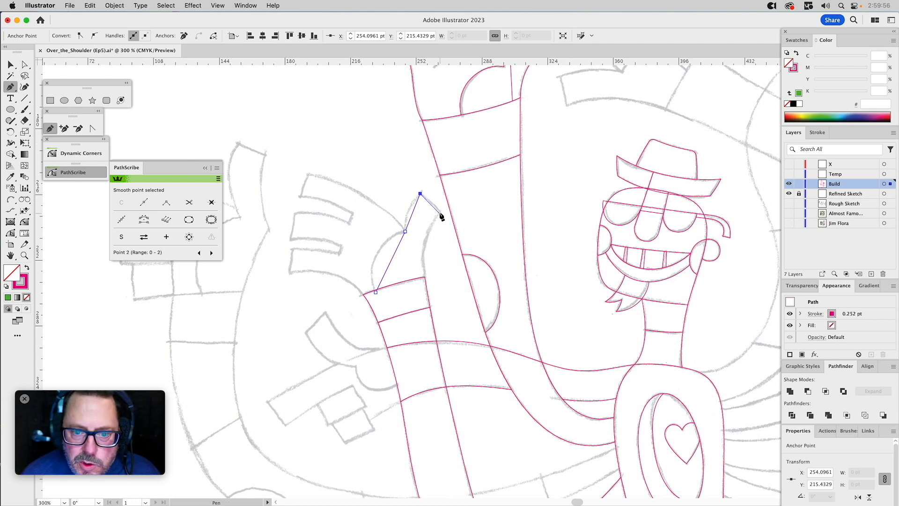
click(440, 211)
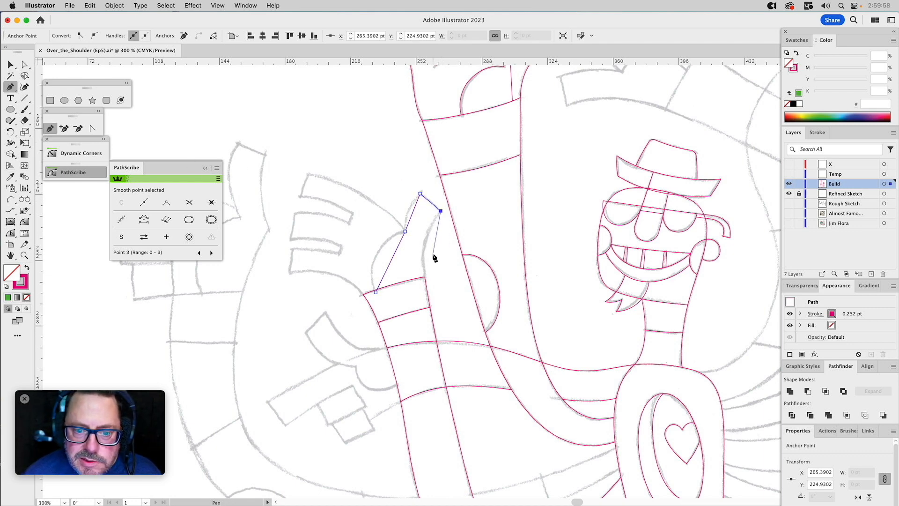
click(424, 276)
click(399, 304)
click(376, 291)
Curve the thumb shape's sides and tip along the sketch with the Anchor Point tool, and refine the handle of its large lower-left curve.
key(z)
drag(320, 165, 472, 342)
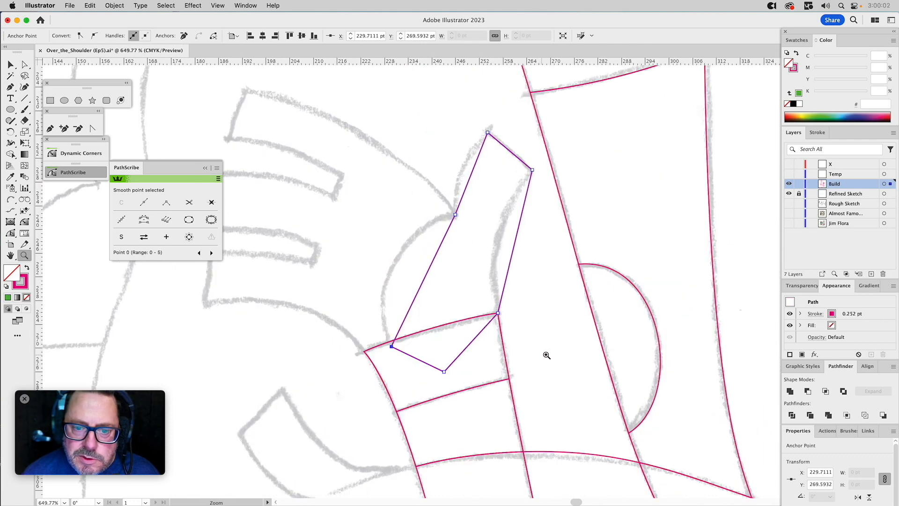
click(92, 128)
drag(424, 278, 388, 229)
drag(468, 179, 462, 170)
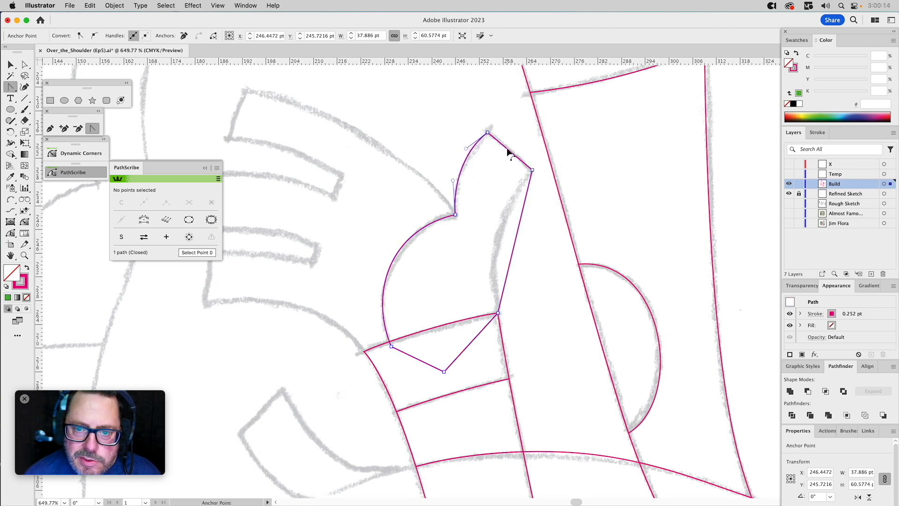
drag(507, 148, 508, 147)
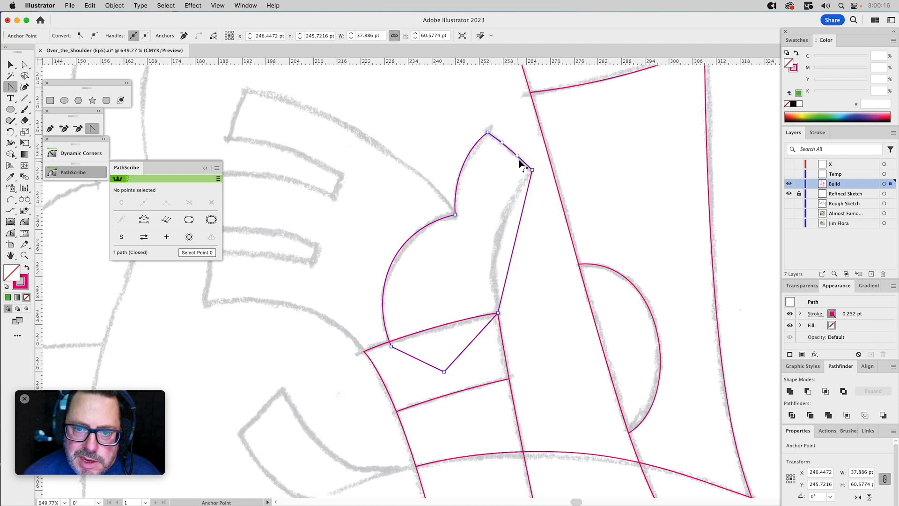
drag(527, 194, 487, 251)
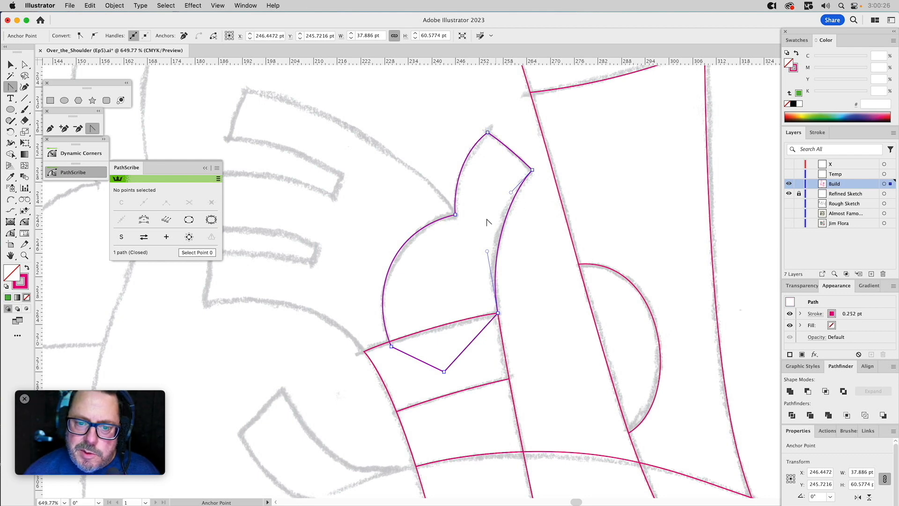
key(a)
click(413, 230)
drag(389, 230, 393, 230)
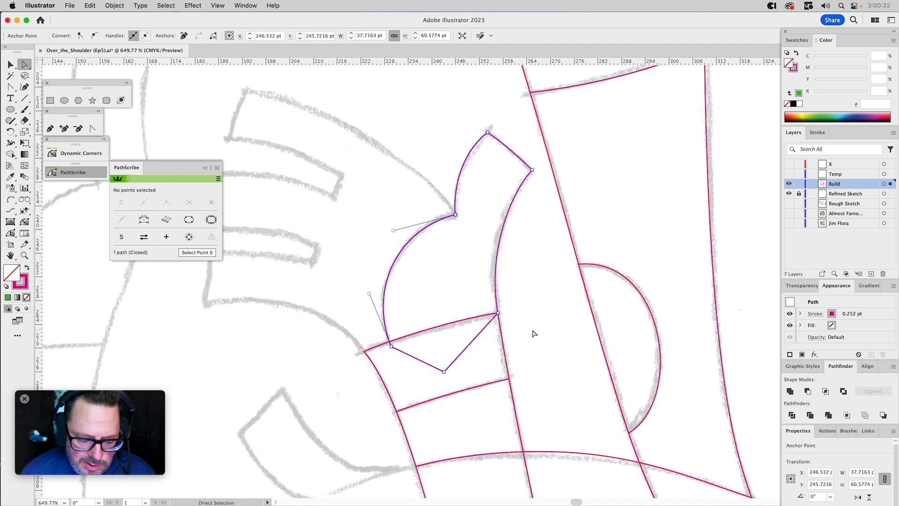
Delete the leftover full copy of the bent arm's upper segment that overlaps the end band and the piece below it.
key(v)
click(494, 352)
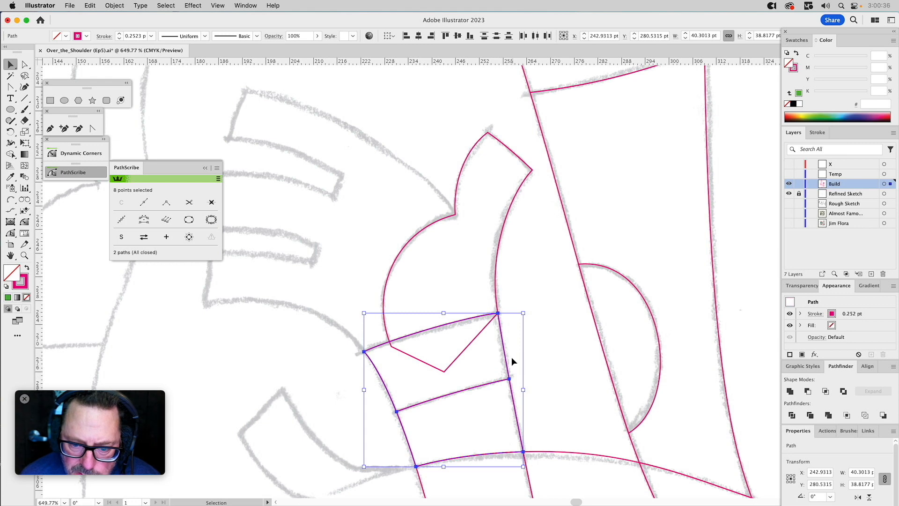
drag(505, 358, 541, 350)
key(super+z)
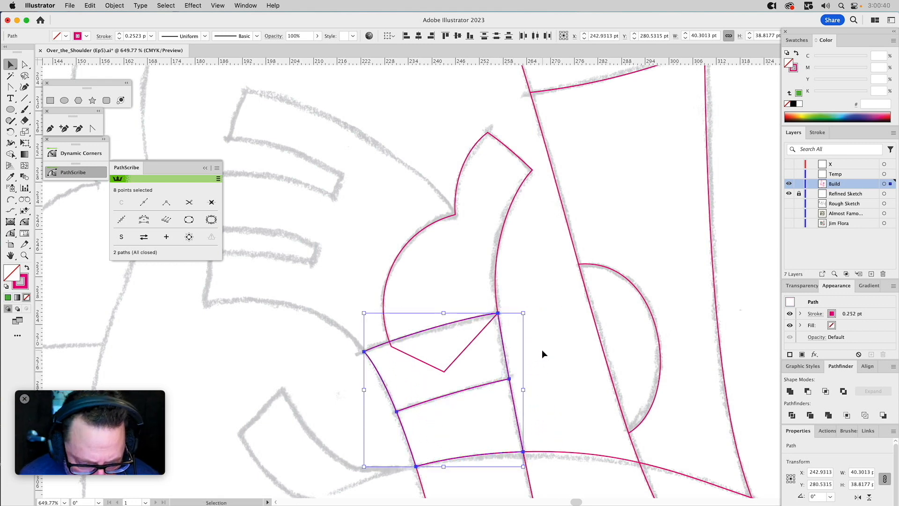
shift+click(502, 336)
drag(502, 343, 568, 335)
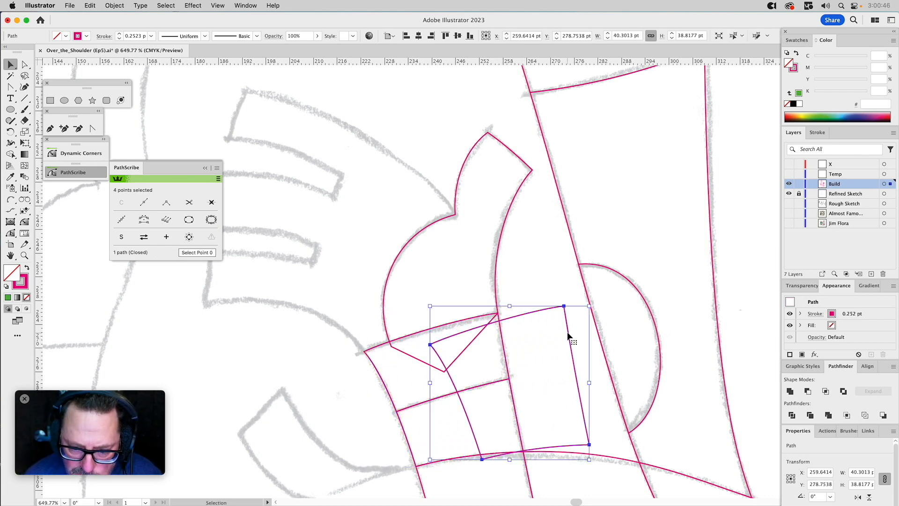
key(BackSpace)
Trim the thumb shape along the end band's upper edge with Minus Front, keeping the band itself in place.
click(501, 336)
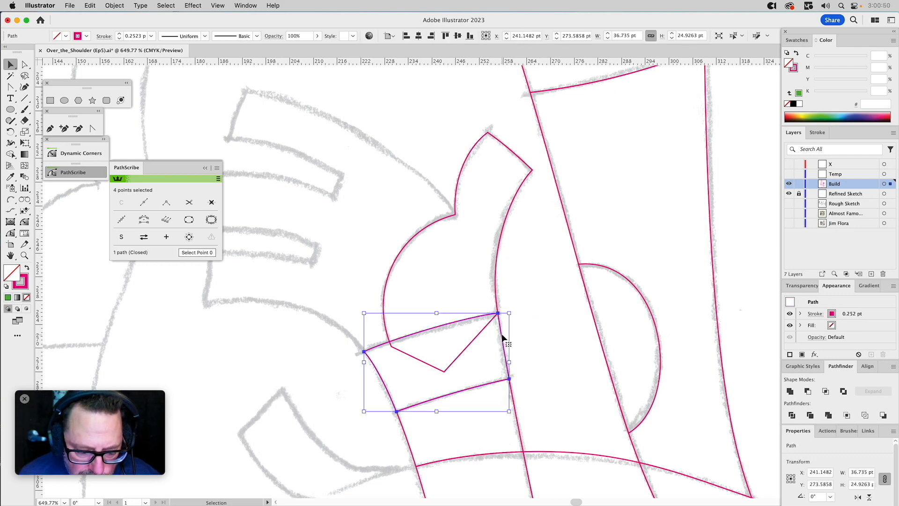
shift+click(489, 323)
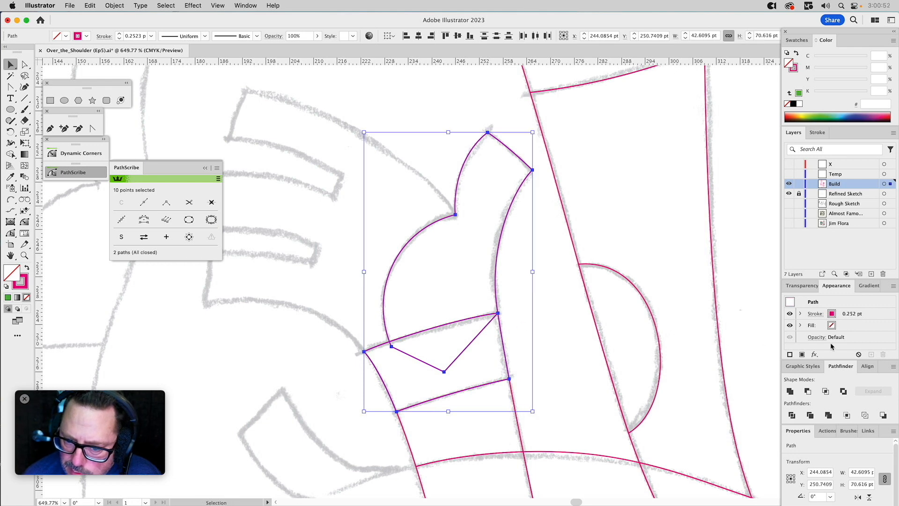
click(808, 392)
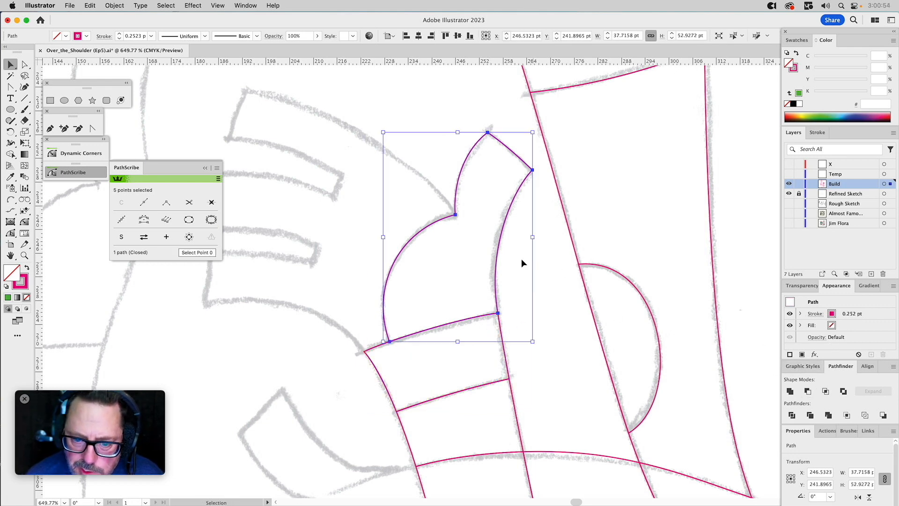
Trace the hand's upper edge with an Arc by Points about 58 by 33 pt, from the thumb's inner corner to just beyond the top fingertip.
drag(427, 177, 495, 188)
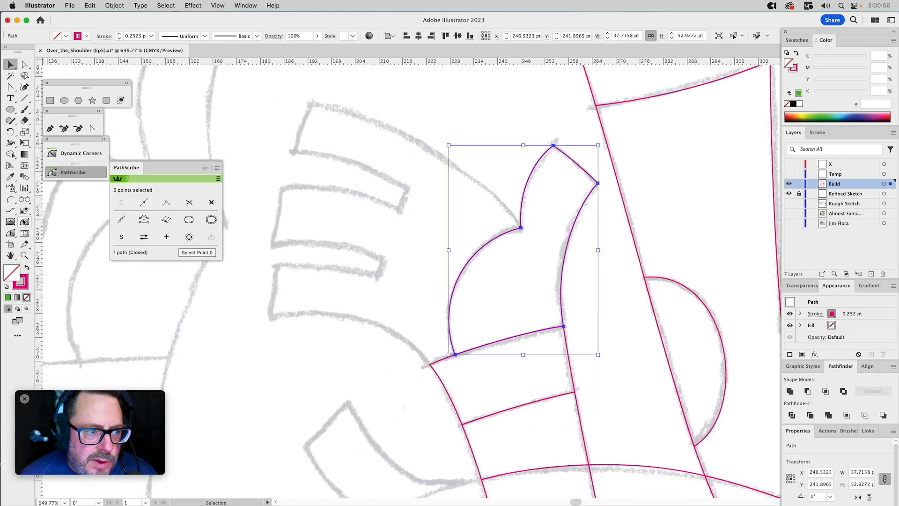
click(10, 199)
key(super+shift+a)
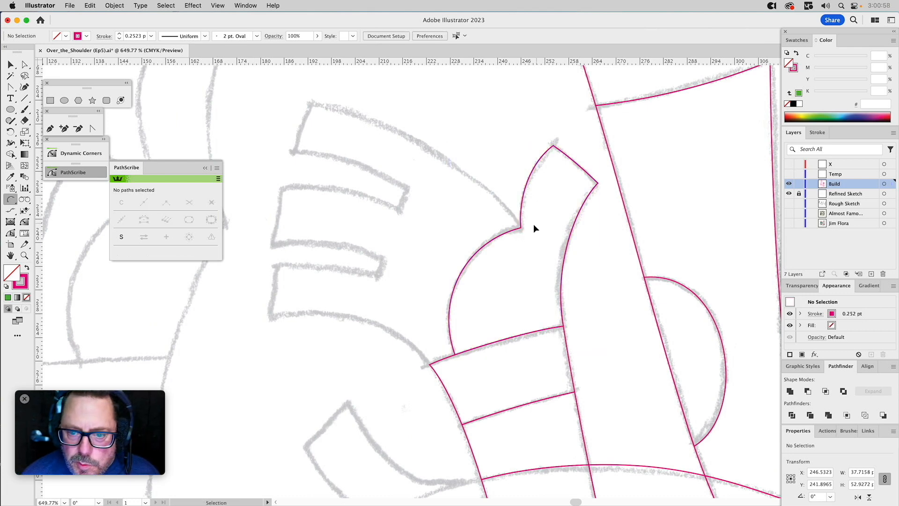
click(520, 228)
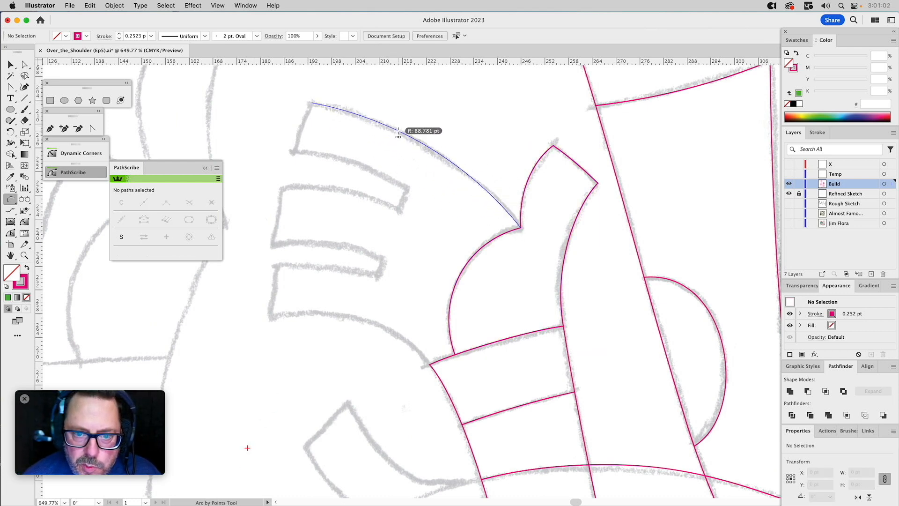
click(397, 130)
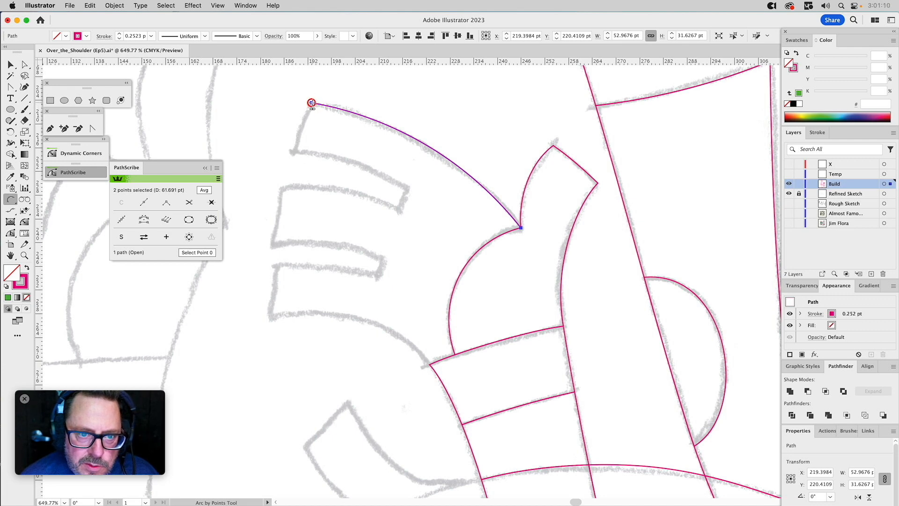
key(v)
key(Delete)
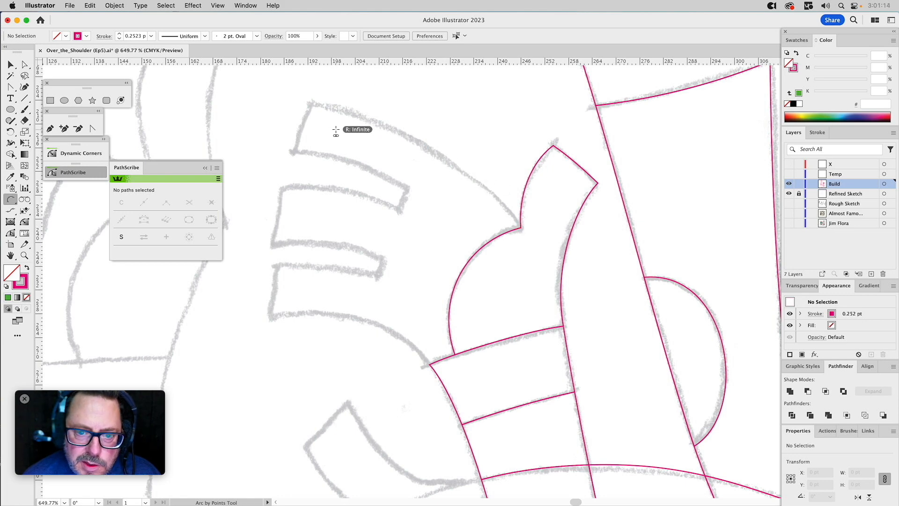
click(293, 100)
click(311, 102)
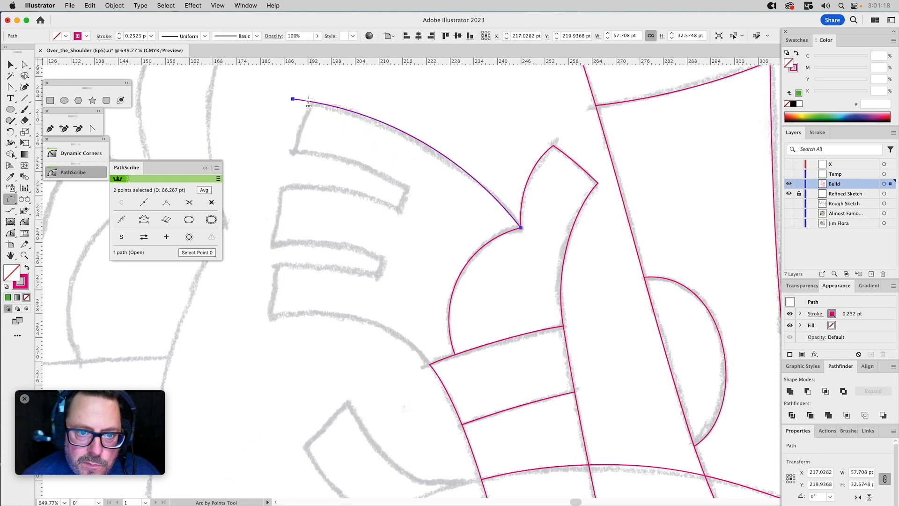
Continue the hand outline with Arc by Points around the top fingertip and the upper finger gap, extending past the sketched tips and gap end.
click(294, 99)
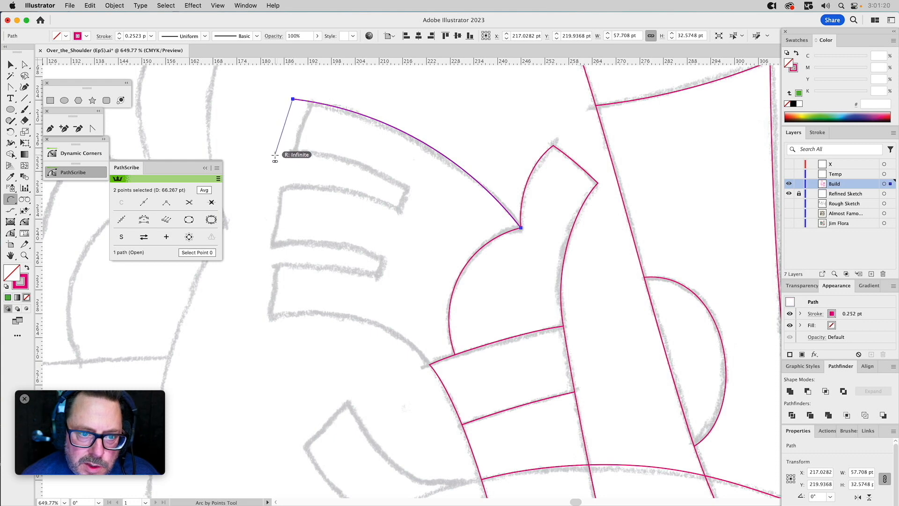
click(275, 155)
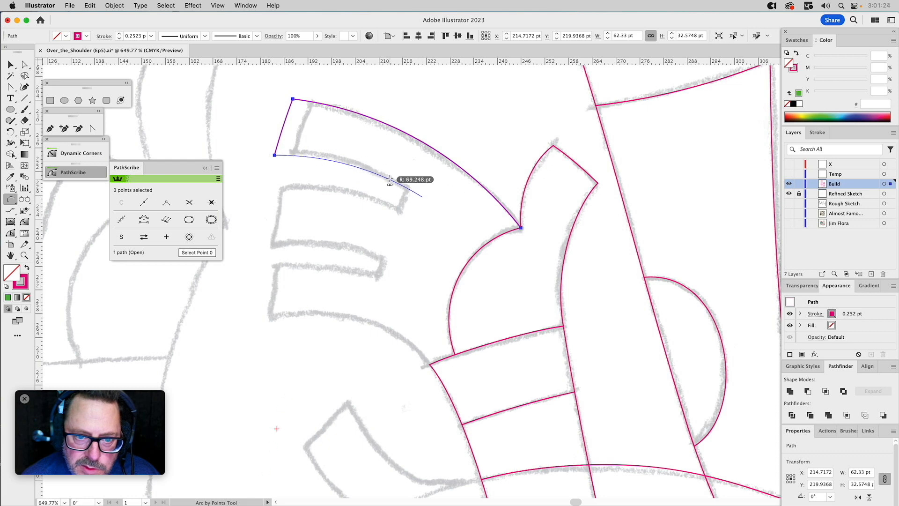
click(422, 197)
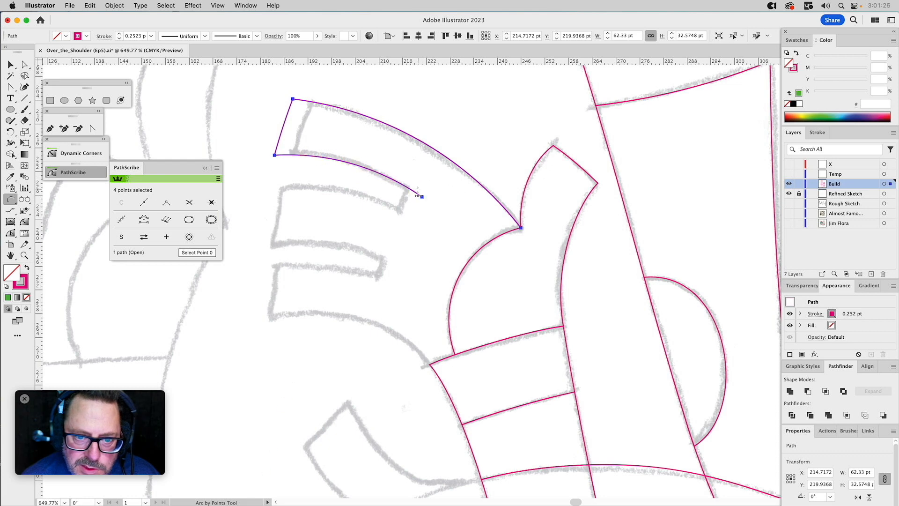
click(413, 219)
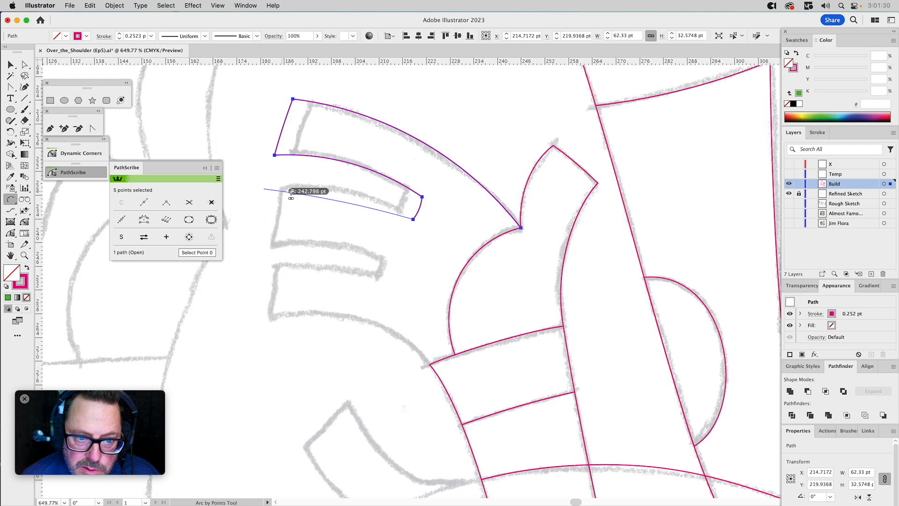
click(264, 189)
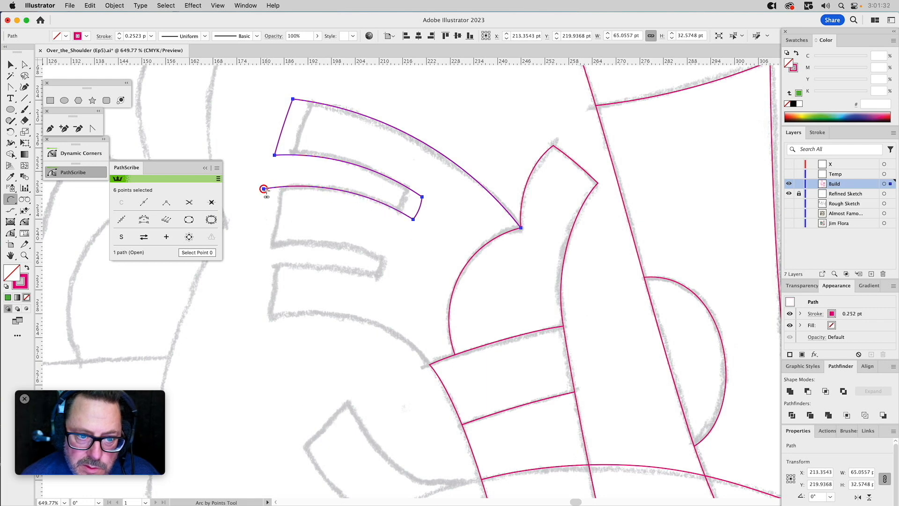
Trace the middle fingertip and the lower finger gap with Arc by Points, overshooting the sketched fingertip and the gap's inner end.
click(258, 242)
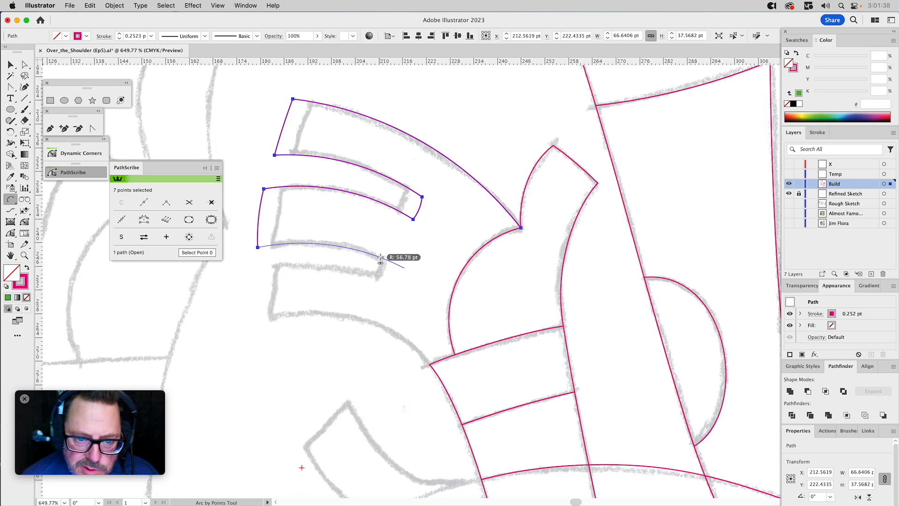
click(404, 268)
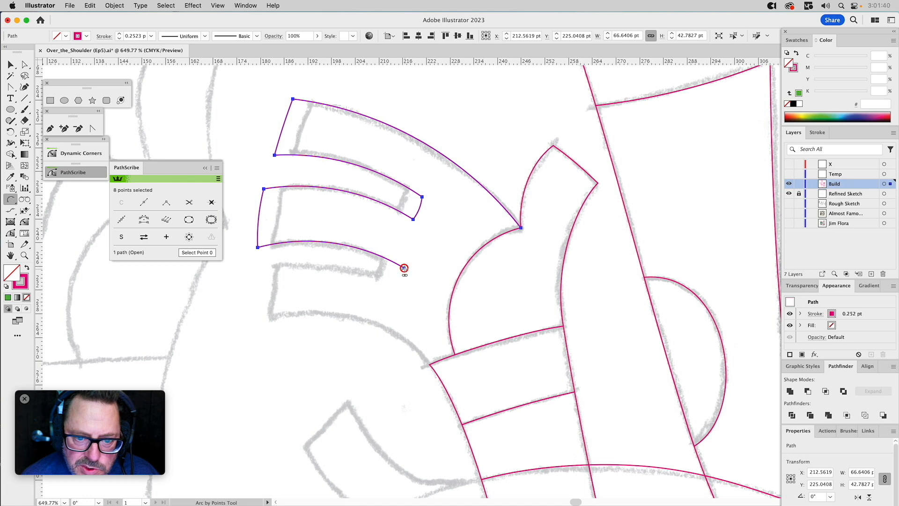
click(402, 285)
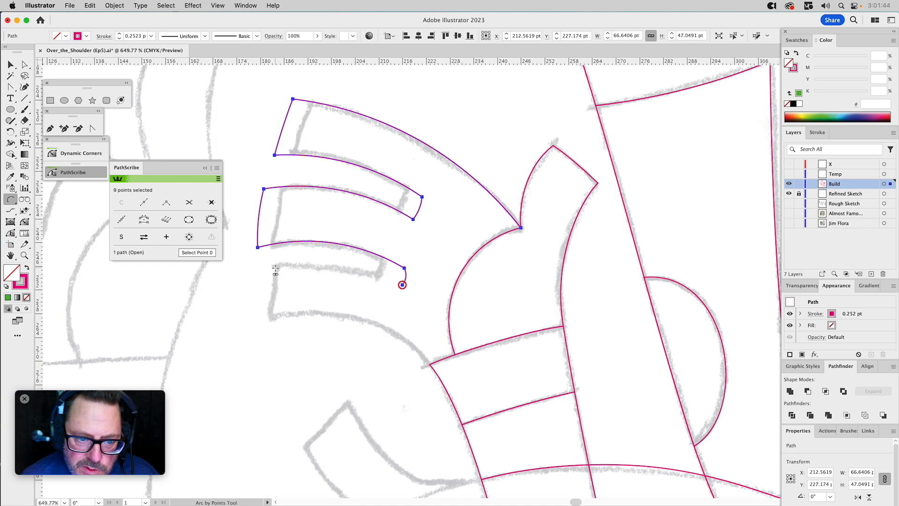
click(261, 270)
click(293, 268)
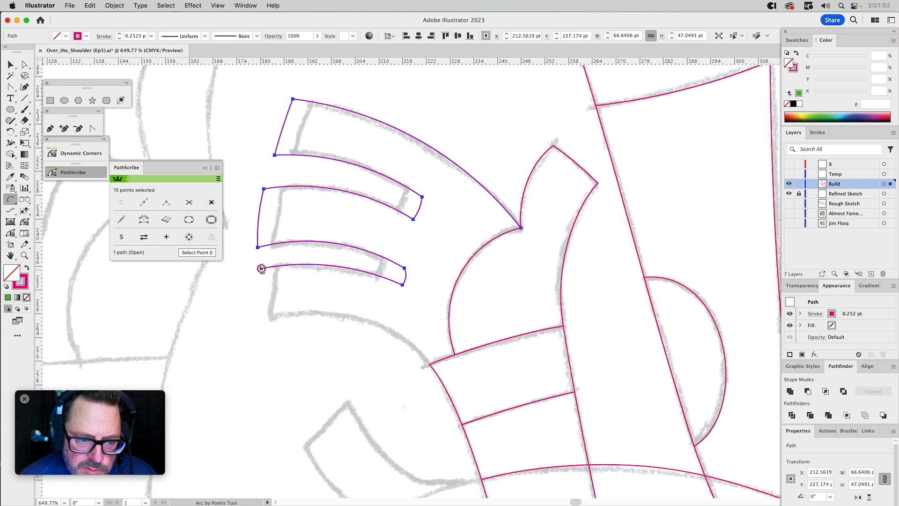
Trace the bottom fingertip and the hand's curved lower edge with Arc by Points, ending at the outer corner of the arm's end band.
click(257, 323)
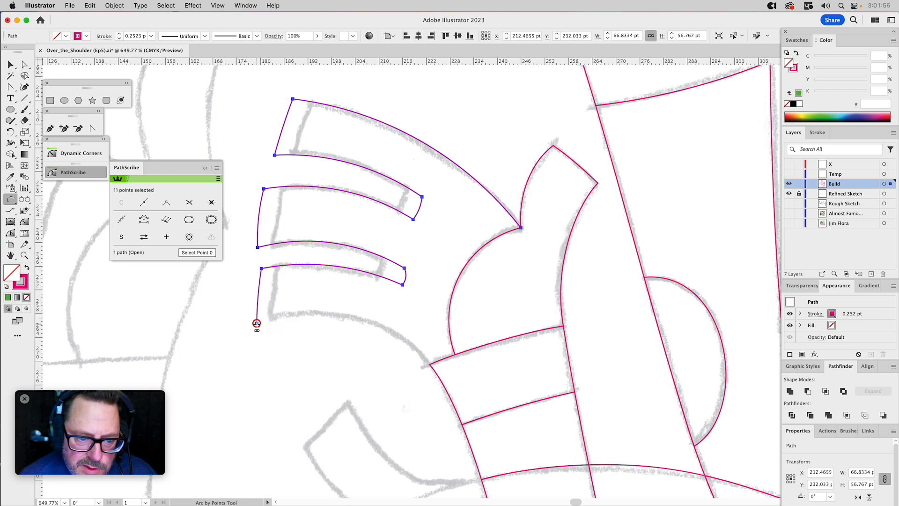
click(429, 364)
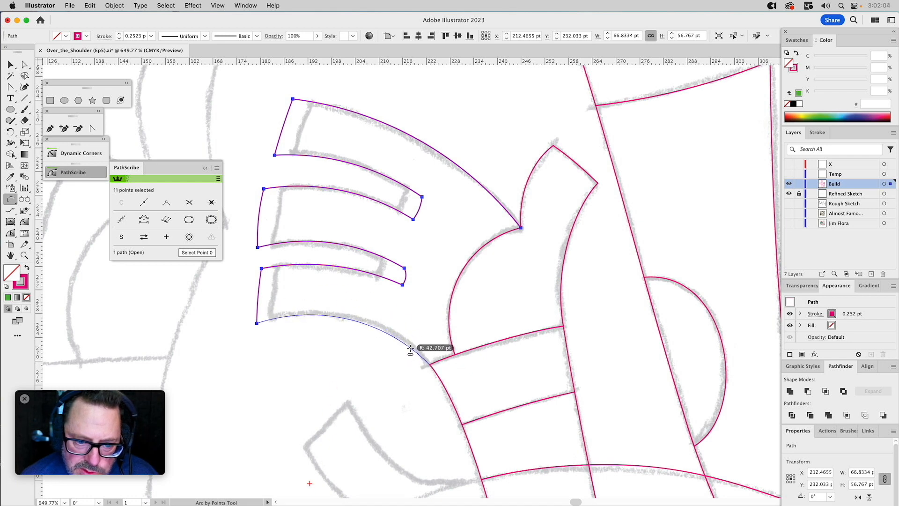
click(411, 348)
Test the end point of the hand's lower edge by moving it off the band's corner and snapping it back.
key(a)
click(429, 365)
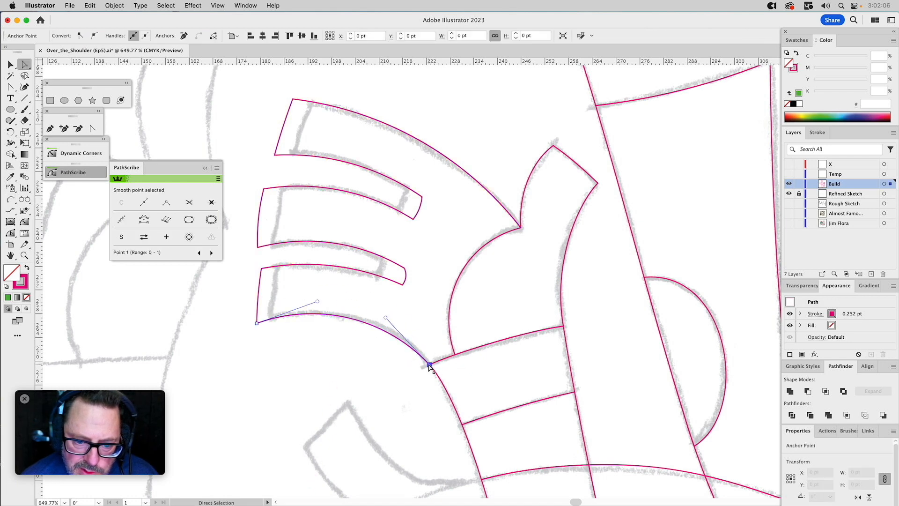
drag(430, 365, 422, 371)
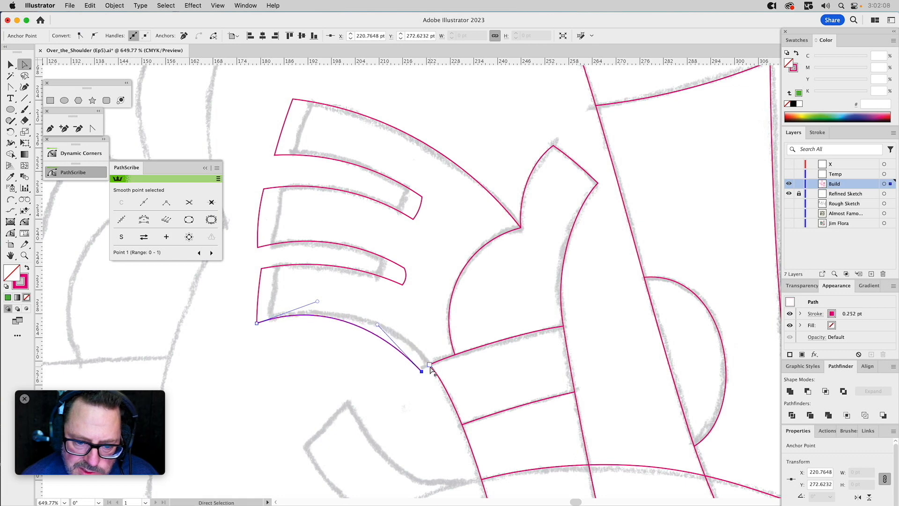
click(430, 366)
click(422, 372)
drag(422, 372, 429, 365)
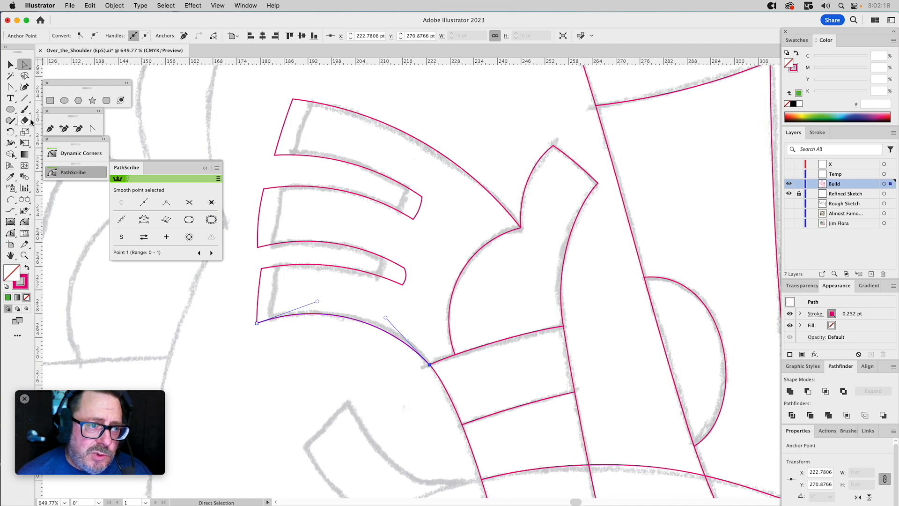
Close the hand outline with the Pen tool, running straight segments through the end band and up to the thumb's inner corner.
click(52, 129)
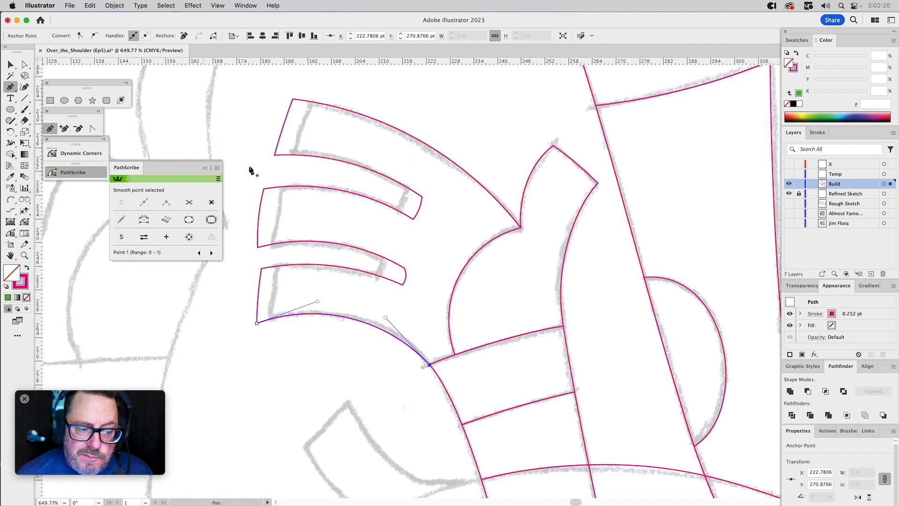
click(430, 364)
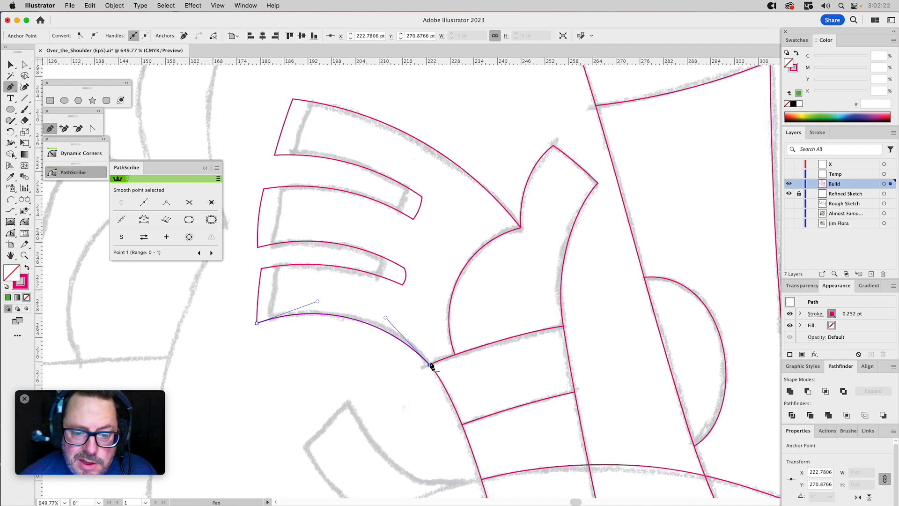
click(463, 372)
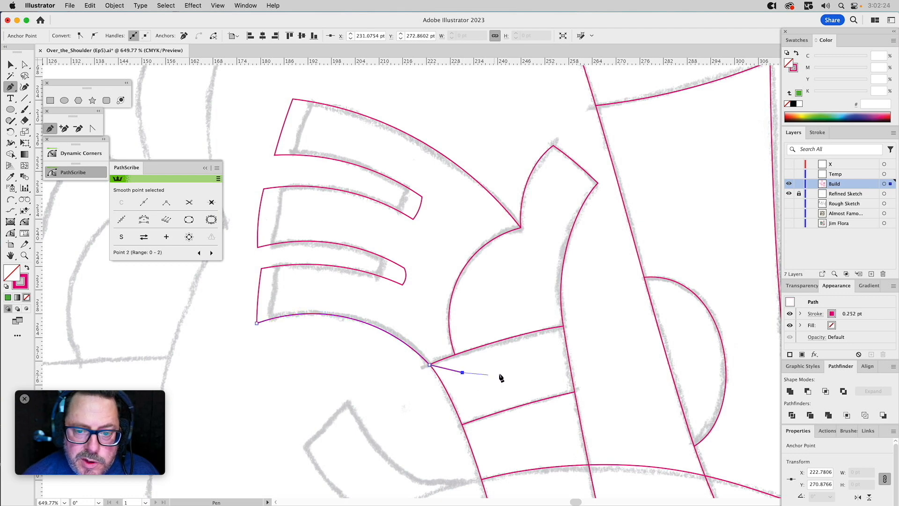
click(522, 371)
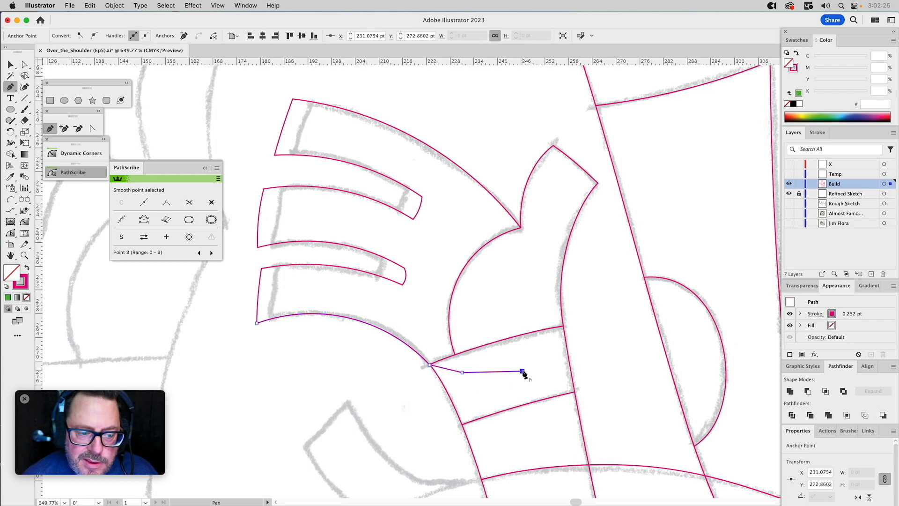
click(521, 229)
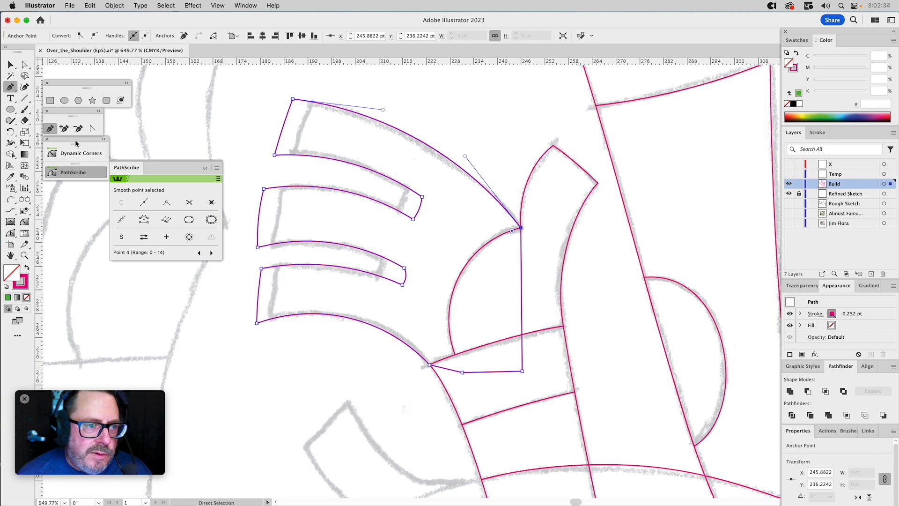
Draw a separate Arc by Points about 11 by 59 pt along the sketched fingertips, crossing all three fingers.
key(super)
click(10, 200)
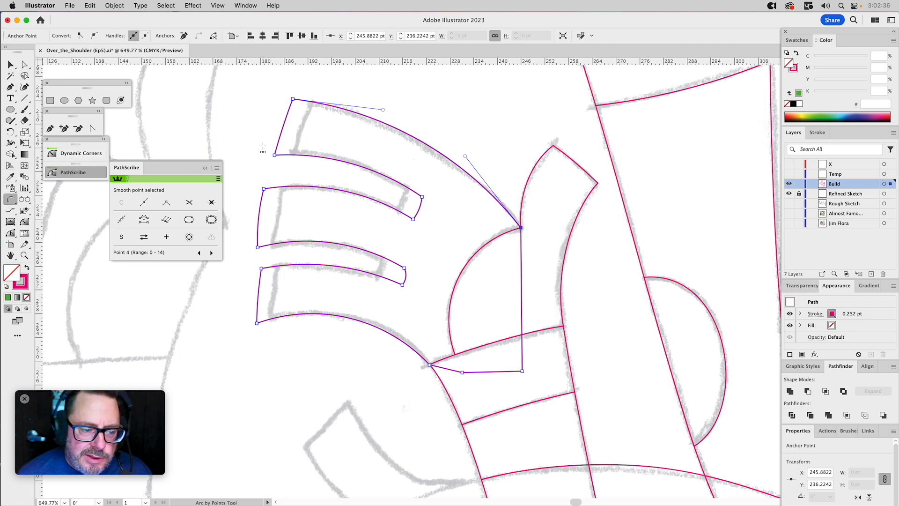
click(313, 96)
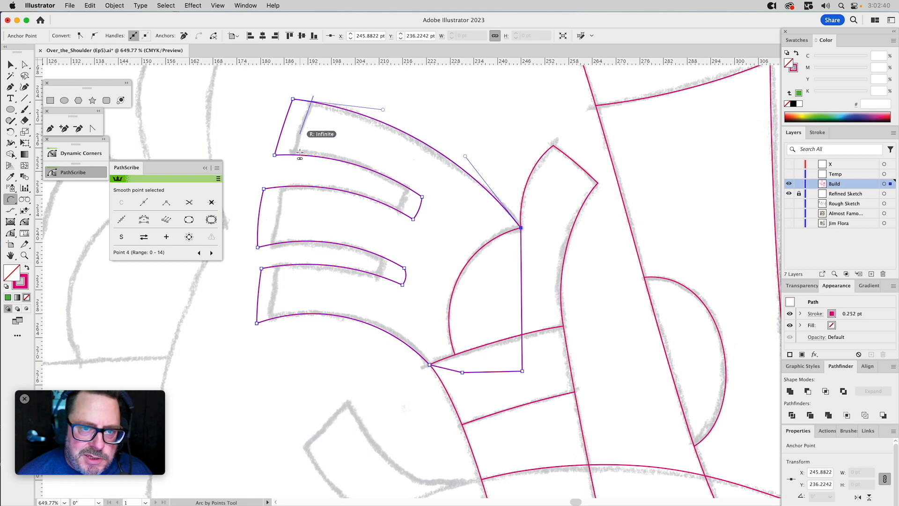
click(269, 329)
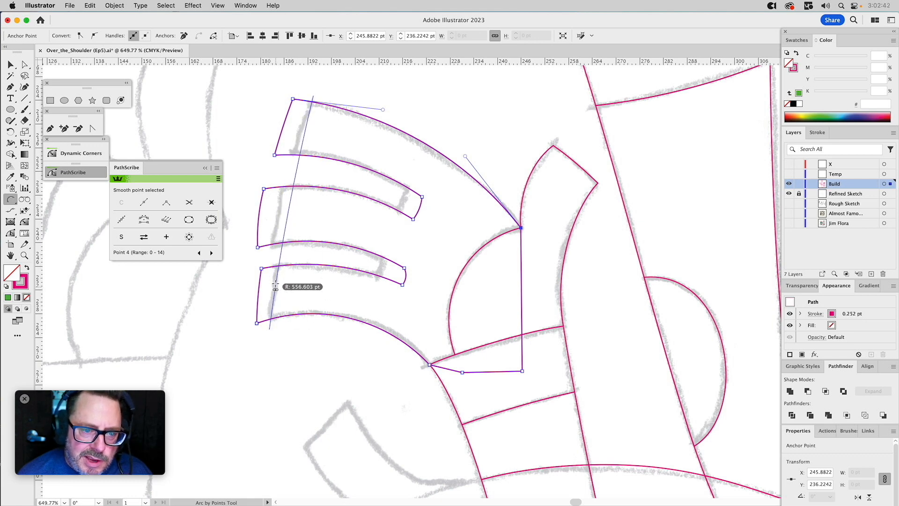
click(271, 264)
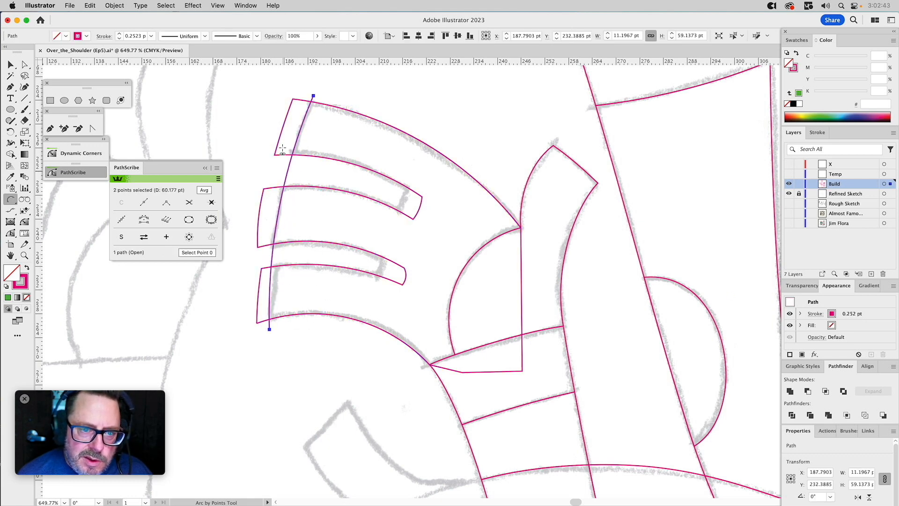
Extend the fingertip arc into a closed shape about 21 by 64 pt with Arc by Points, enclosing the overhanging finger ends.
click(312, 96)
click(254, 84)
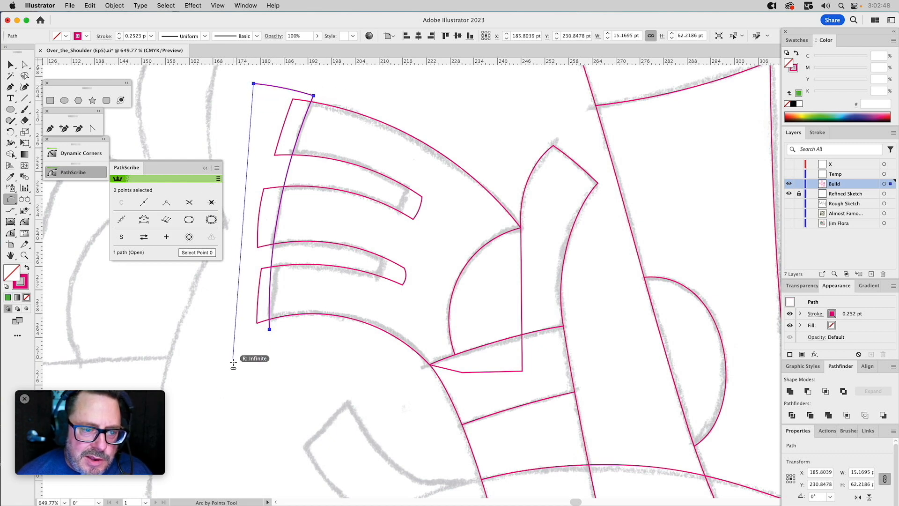
click(233, 336)
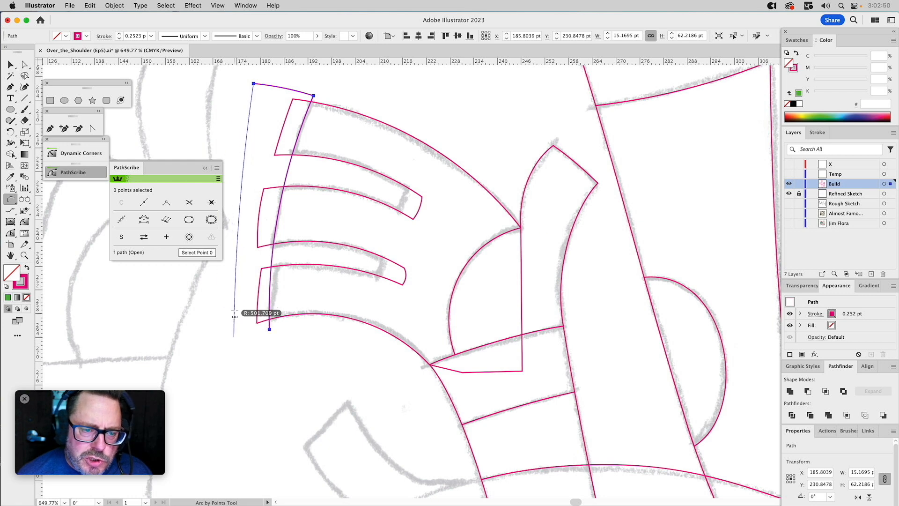
click(232, 294)
click(233, 337)
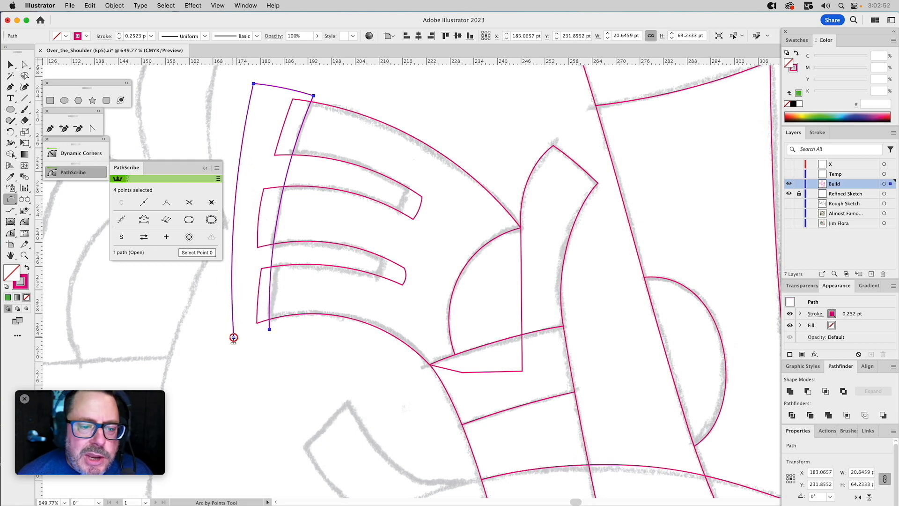
click(269, 329)
click(250, 335)
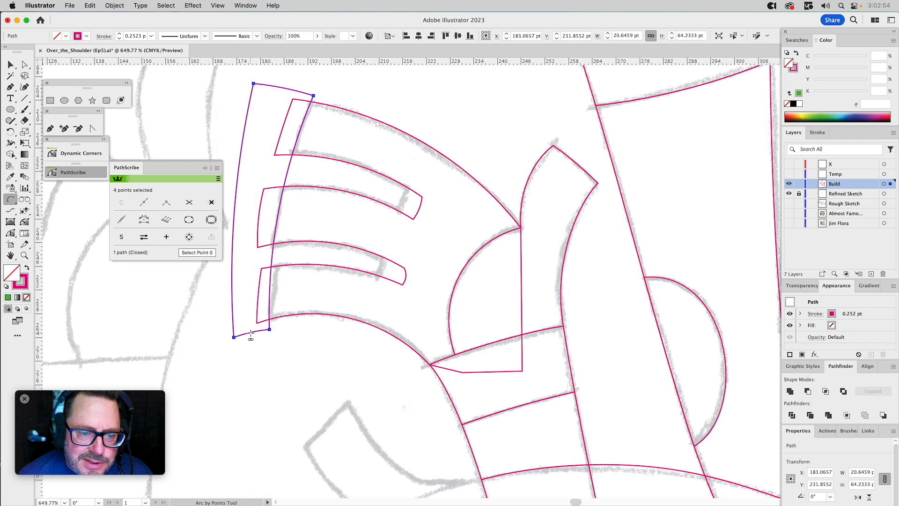
Draw a separate Arc by Points about 9 by 28 pt across the sketched inner ends of the two finger gaps.
click(413, 179)
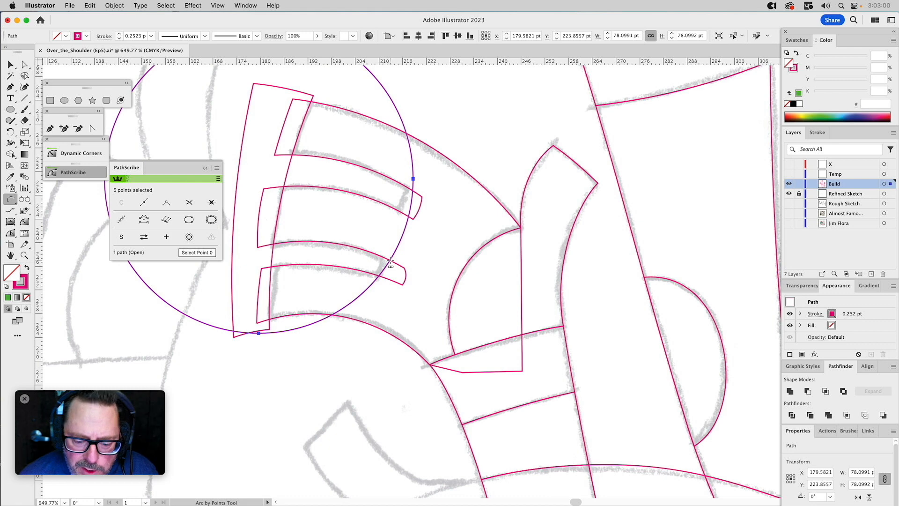
key(super+shift+a)
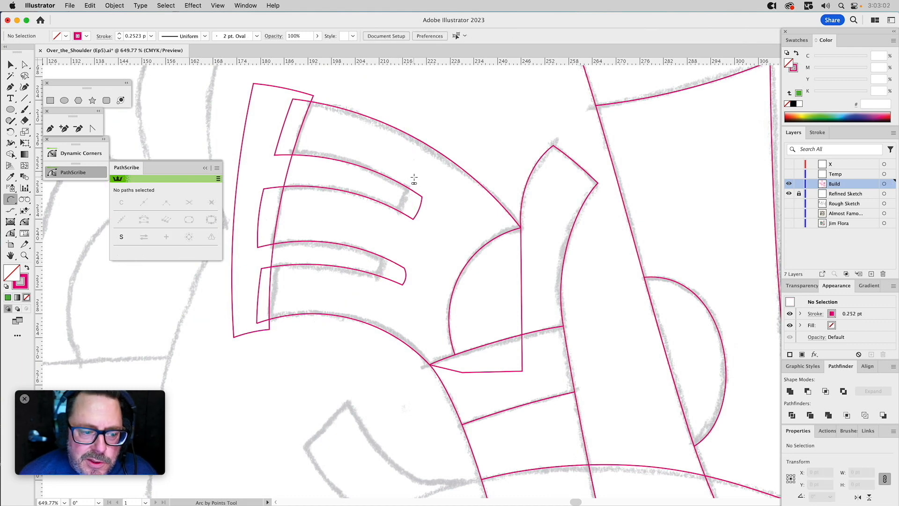
click(411, 179)
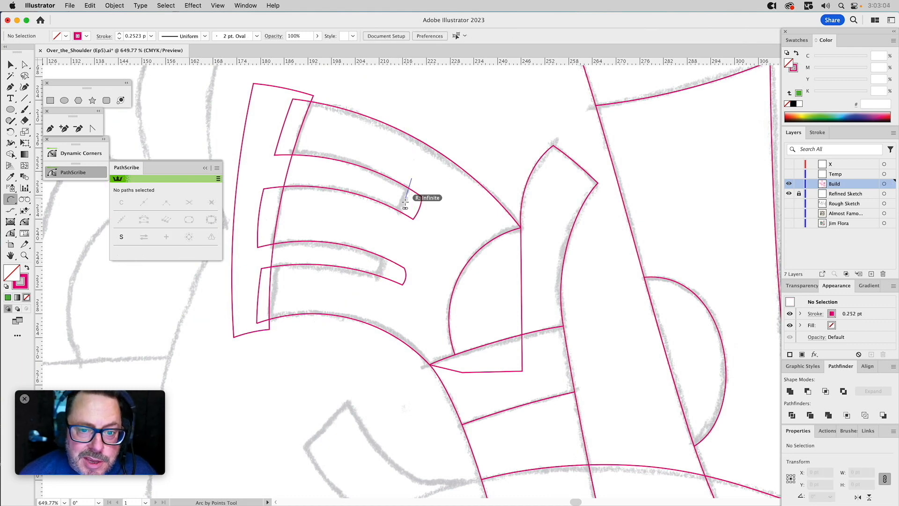
click(374, 290)
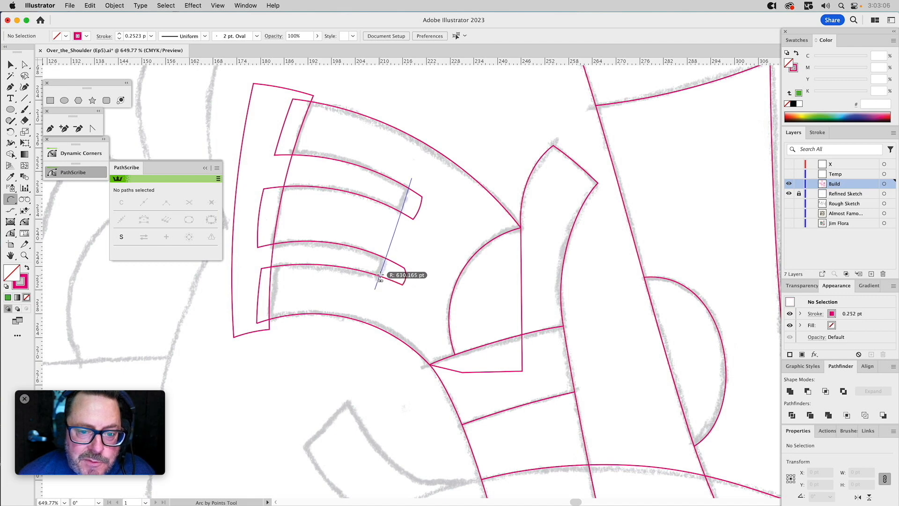
click(384, 256)
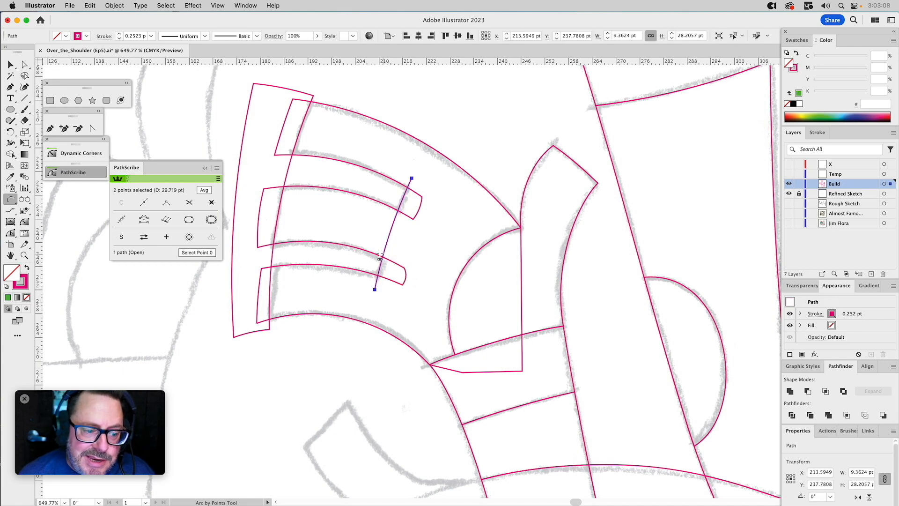
Close the gap-end arc into a four-sided shape with the Pen tool, enclosing the overshooting ends of both finger gaps.
click(50, 128)
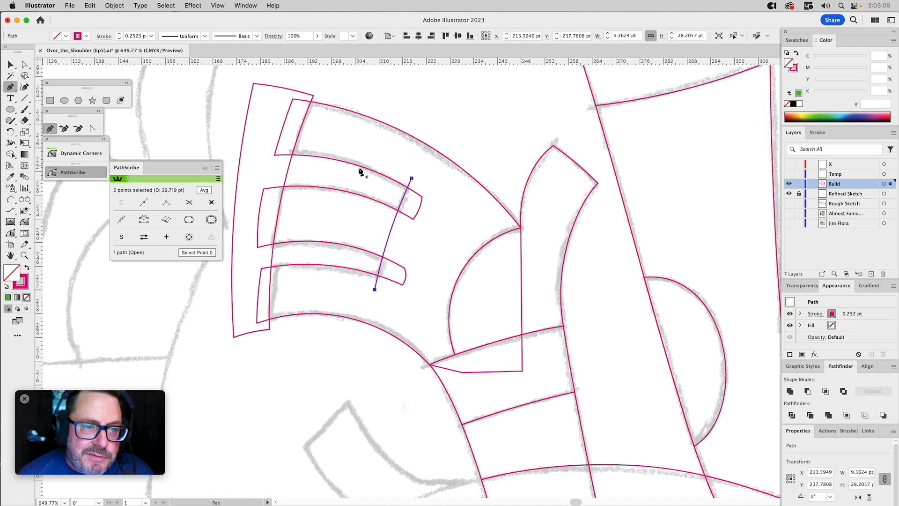
click(411, 179)
click(447, 192)
click(406, 298)
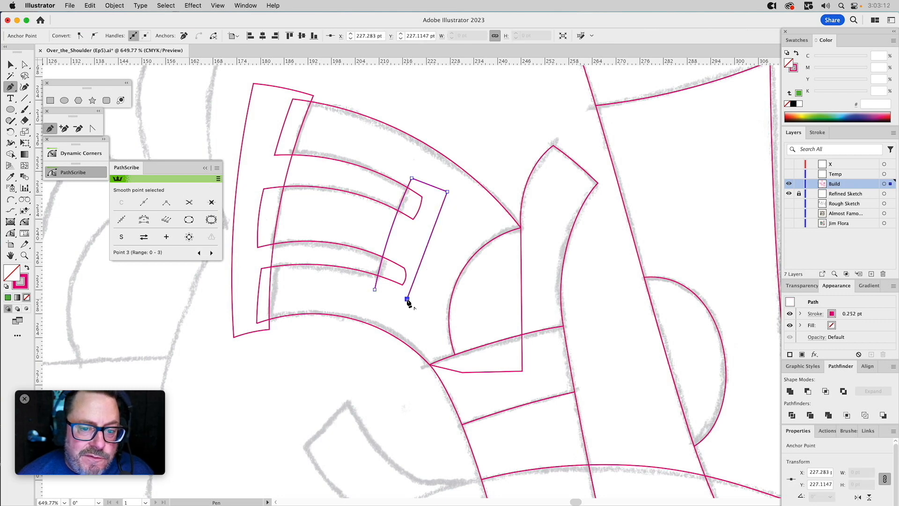
click(375, 289)
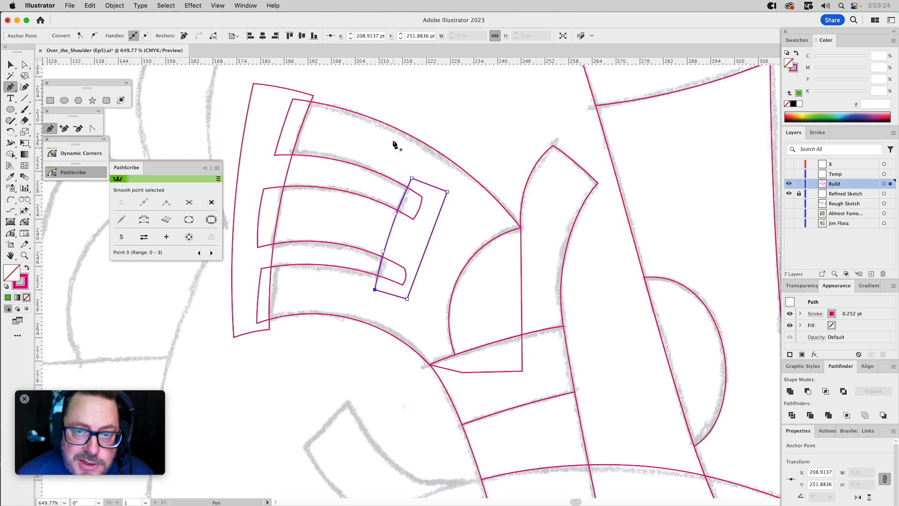
Unite the four-sided shape across the finger gaps' inner ends with the finger outline, squaring off both gaps.
key(v)
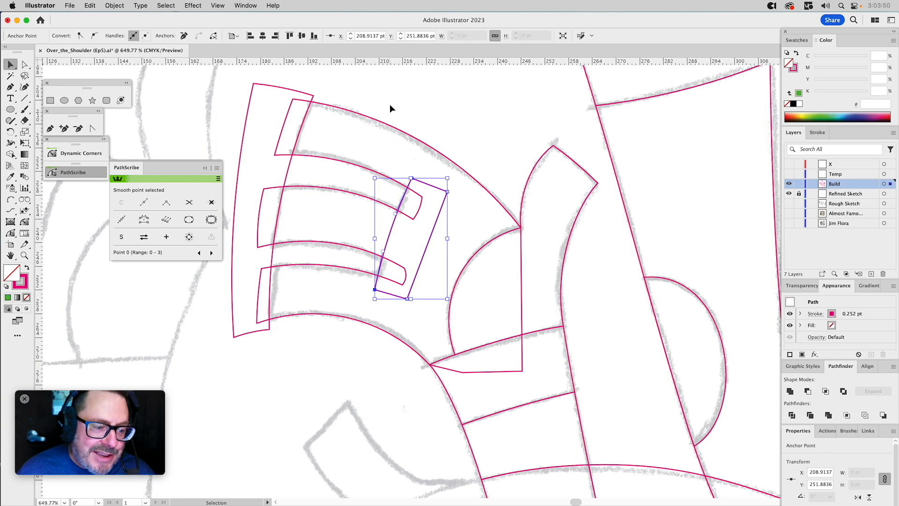
drag(448, 120, 384, 224)
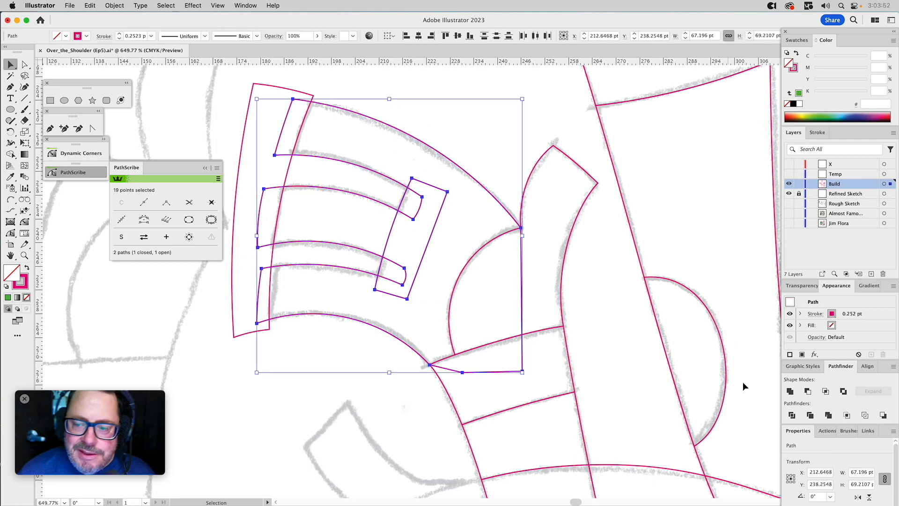
click(789, 391)
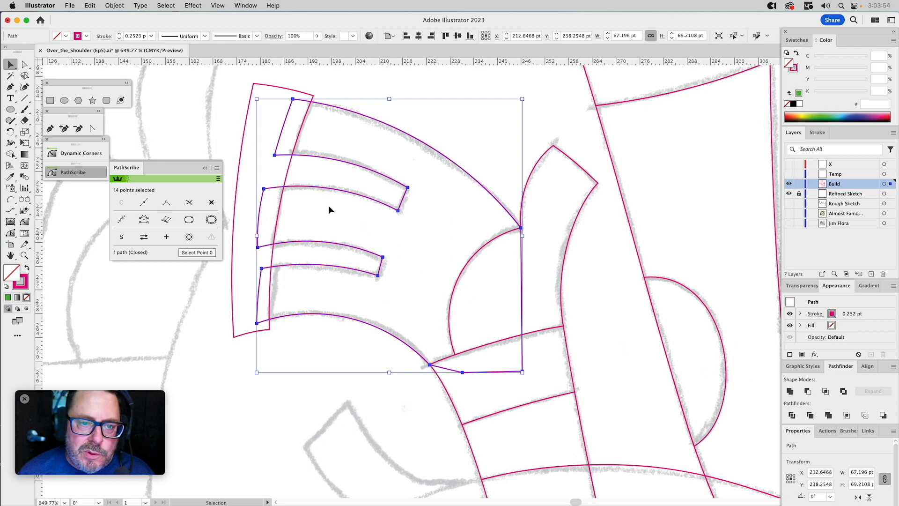
Subtract the curved fingertip shape from the hand outline with Minus Front, trimming the overhanging ends of all three fingers.
click(282, 170)
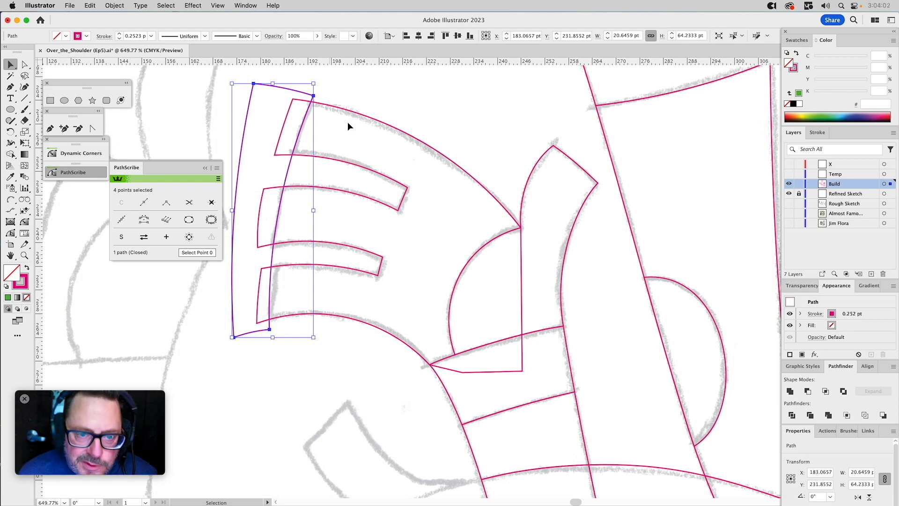
shift+click(402, 128)
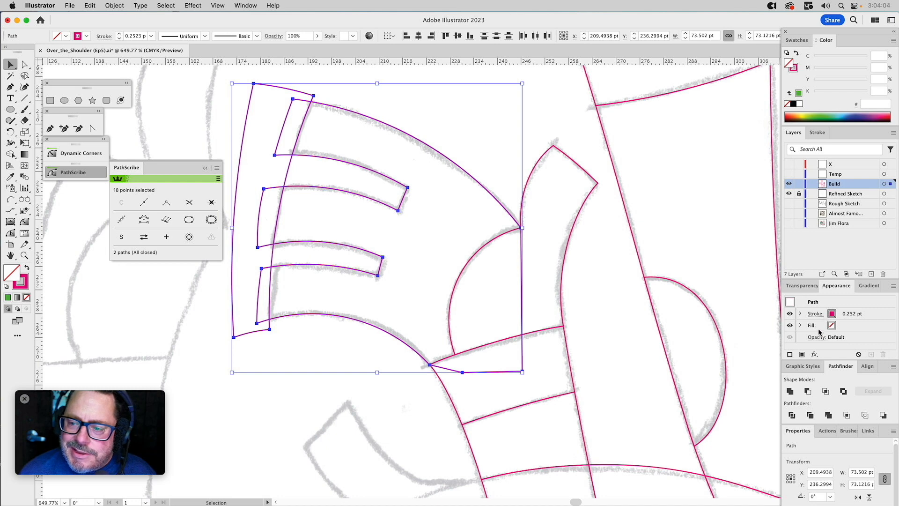
click(808, 391)
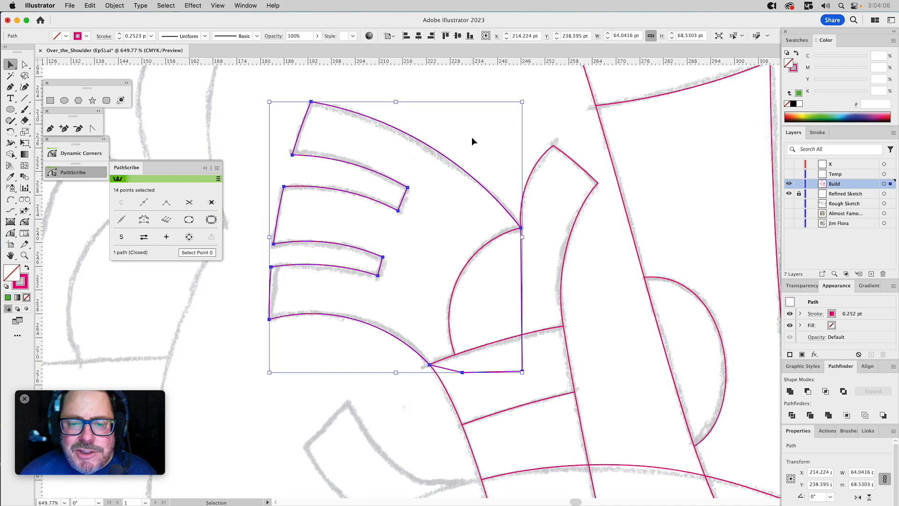
Select the closed four-sided cuff shape at the wrist, just below the hand.
click(566, 343)
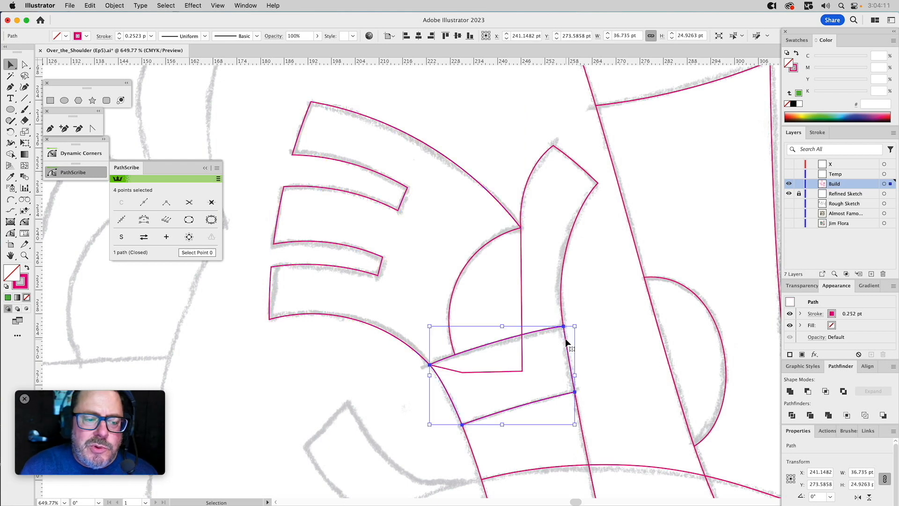
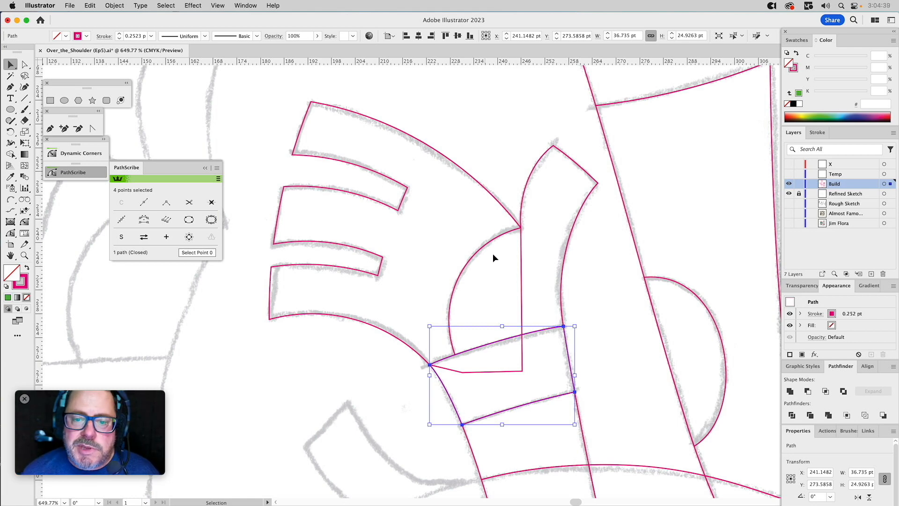
Subtract the wrist cuff from the hand outline with Minus Front, trimming the hand at the cuff's upper edge while keeping the cuff.
click(482, 153)
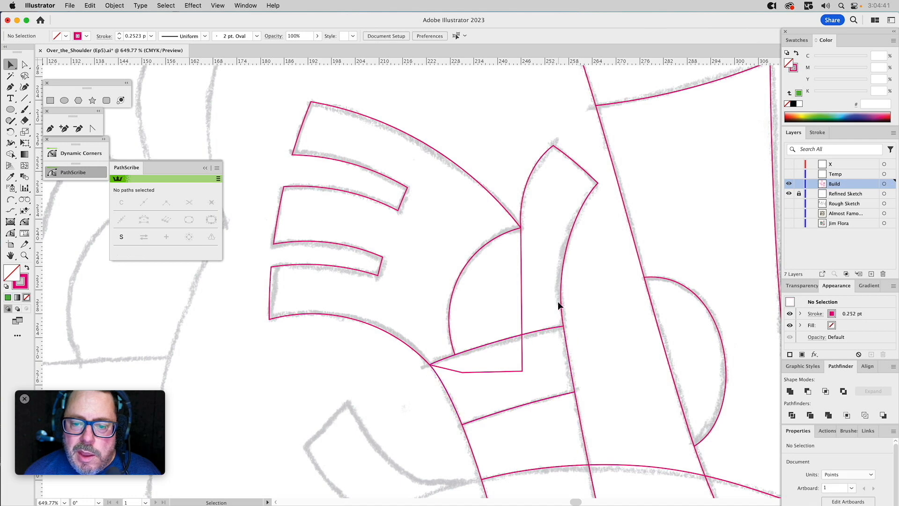
click(568, 340)
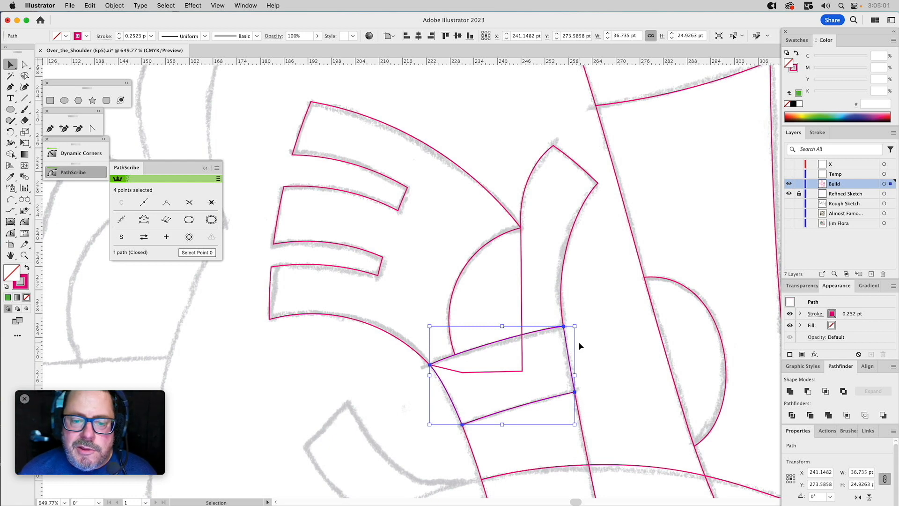
shift+click(520, 251)
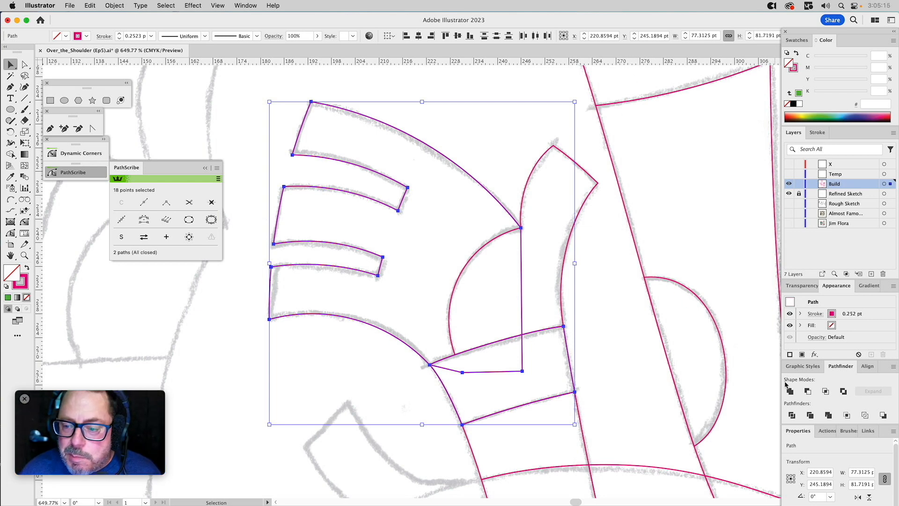
click(808, 391)
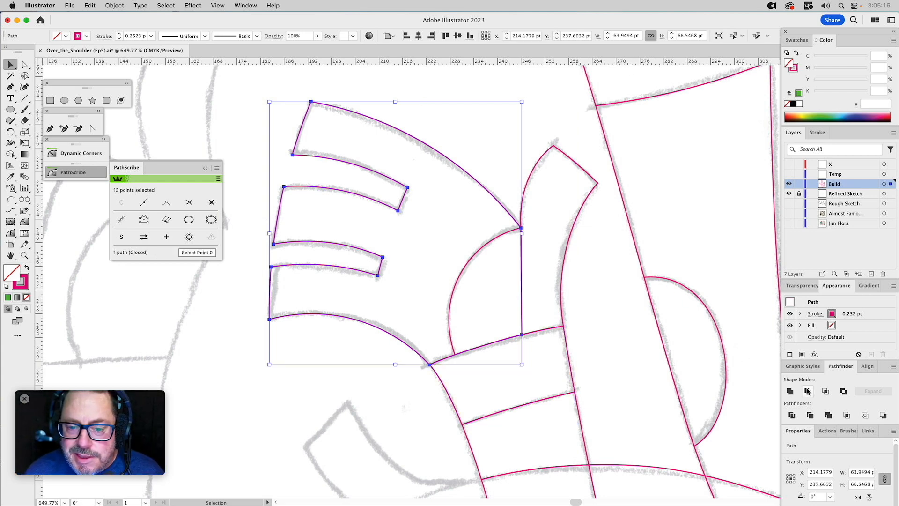
click(487, 137)
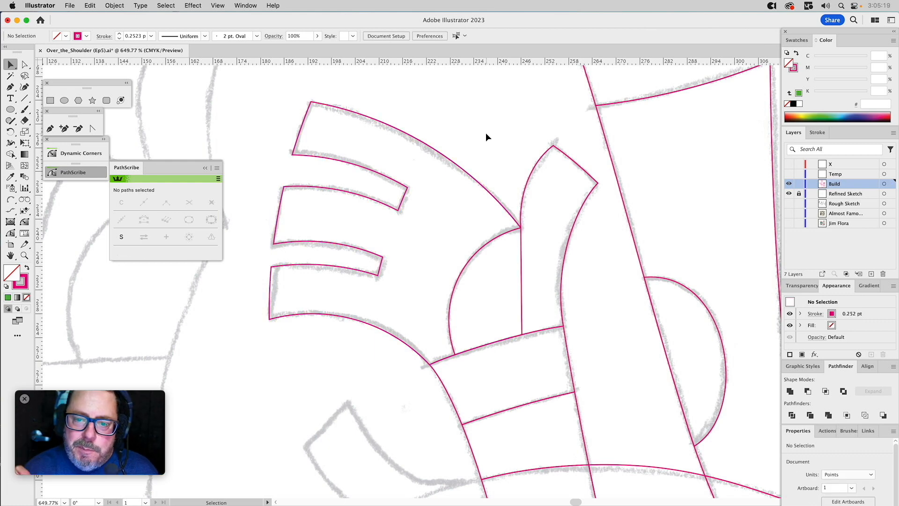
Trace the upper edge of the next hand down, from the arm's edge to its extended fingertip, with the Arc by Points tool.
scroll(485, 305, down, 10)
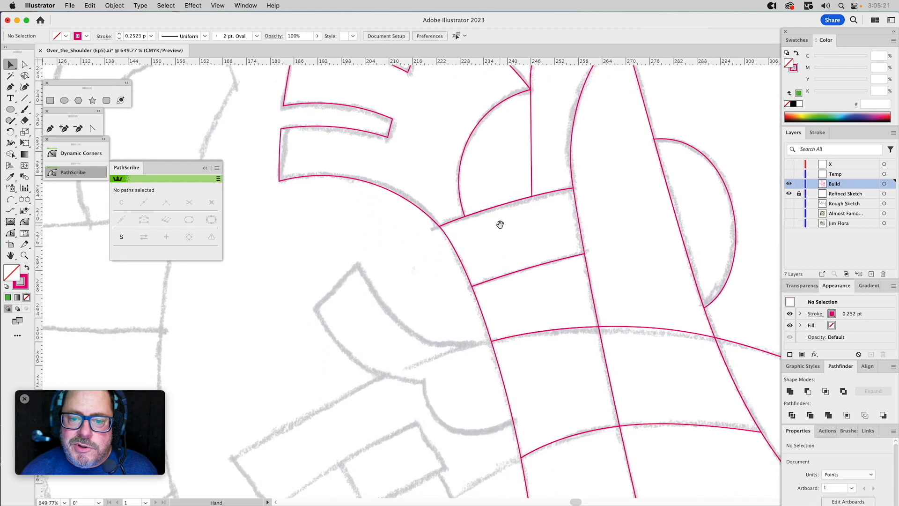
scroll(493, 245, down, 3)
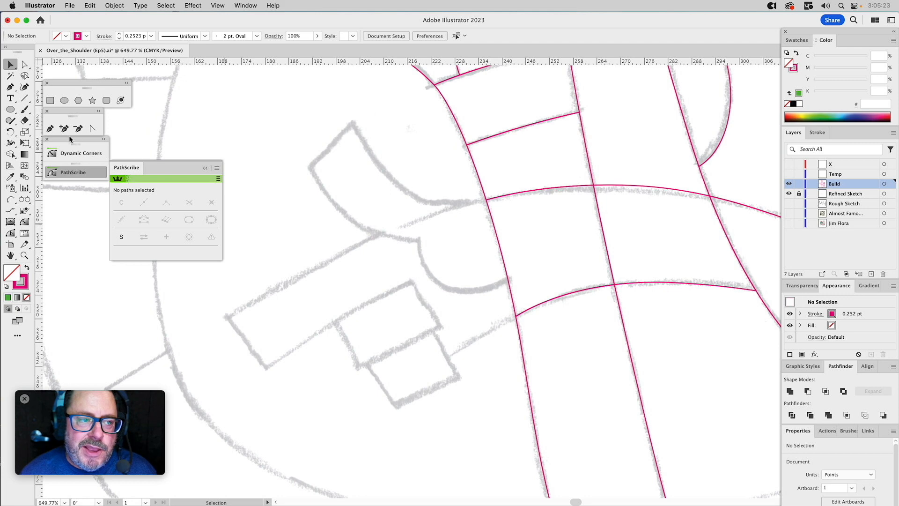
click(10, 199)
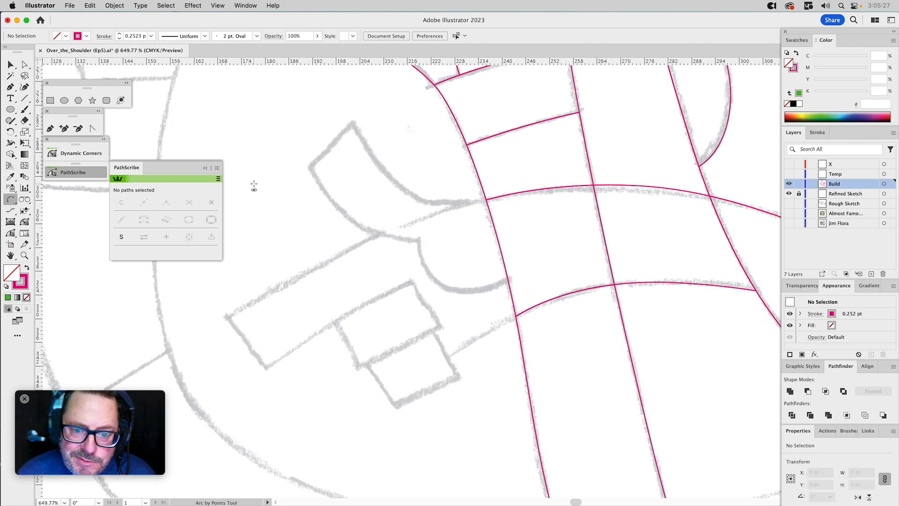
click(486, 200)
click(228, 318)
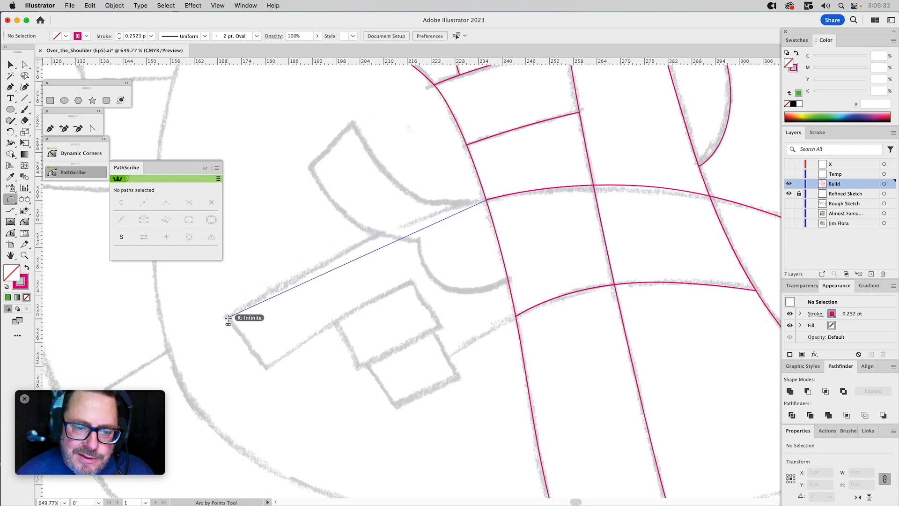
click(296, 279)
key(a)
drag(454, 196, 466, 225)
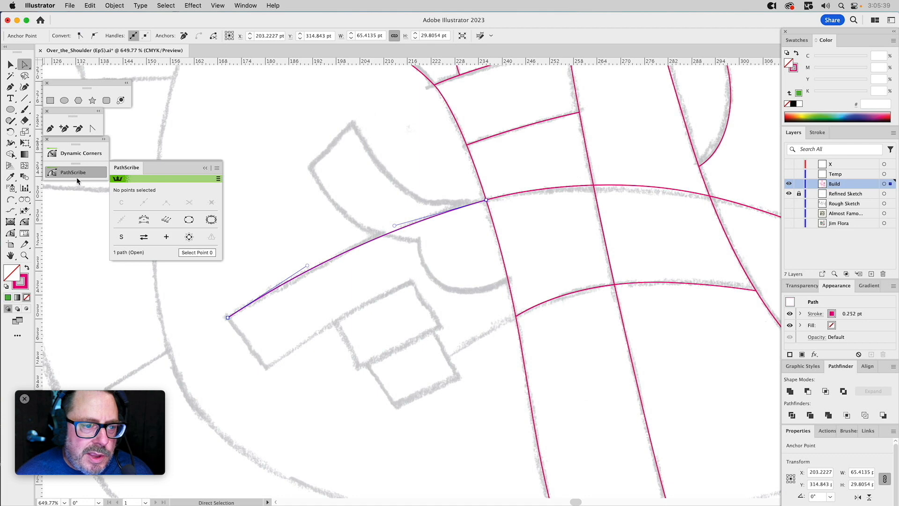
click(50, 129)
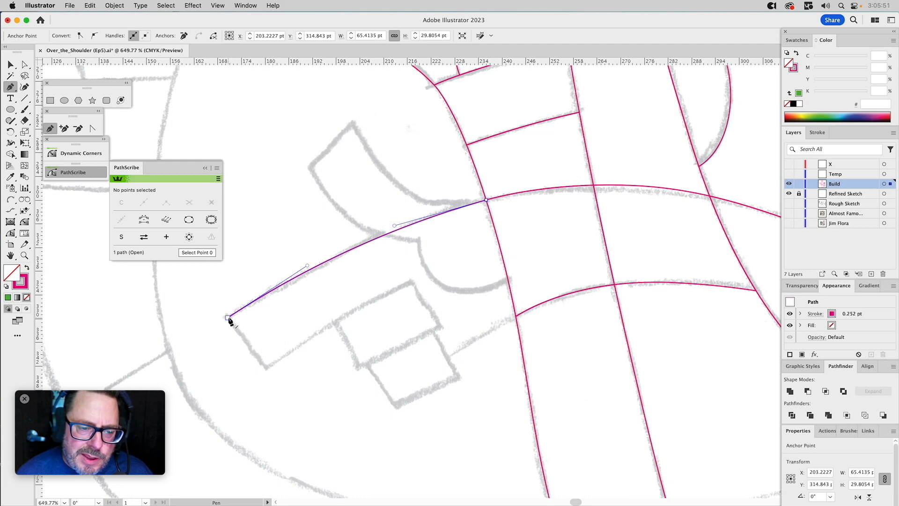
click(228, 318)
drag(266, 368, 253, 351)
key(super+z)
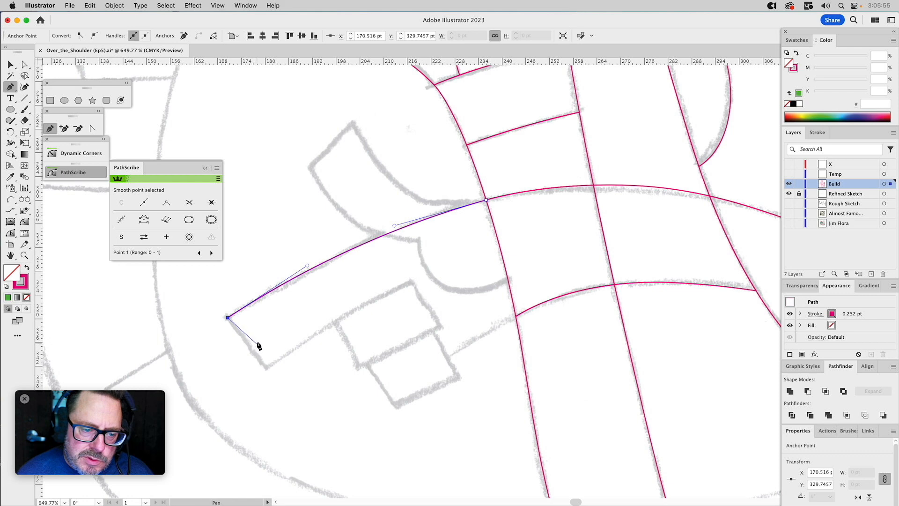
Add Arc by Points arcs for the extended finger's short end and its lower edge, reaching the upper corner of the curled-finger block.
click(11, 199)
click(227, 318)
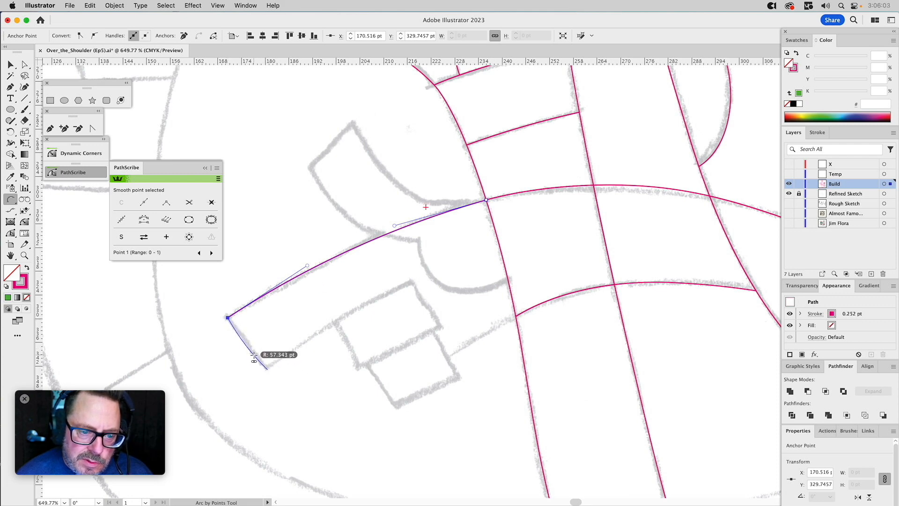
click(267, 370)
click(267, 370)
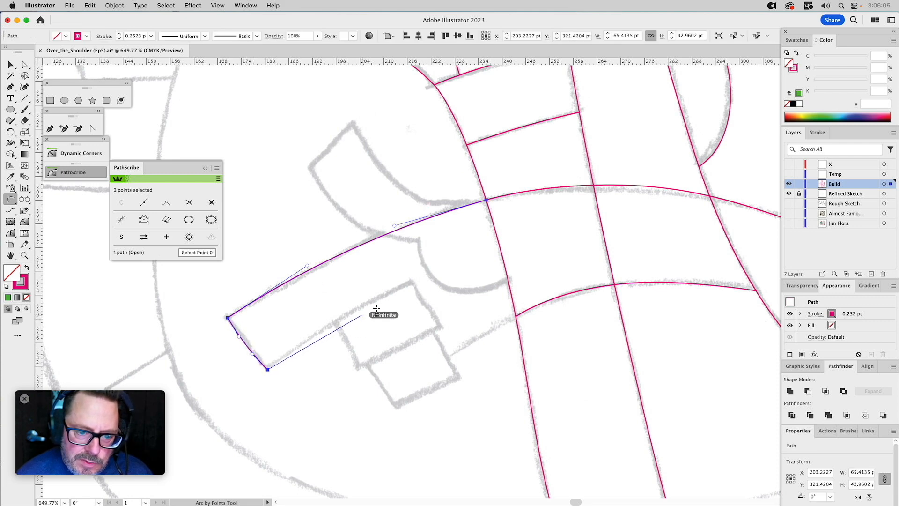
click(410, 282)
click(393, 294)
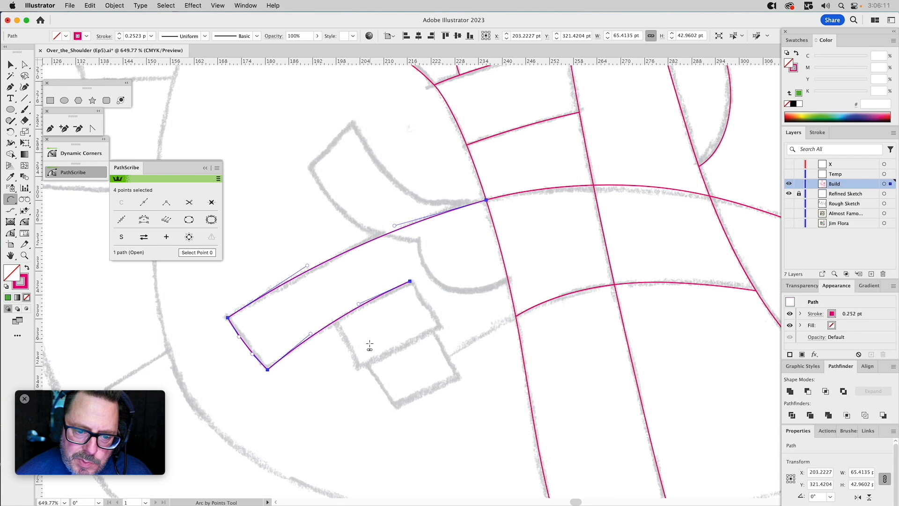
Draw one arc down through the curled-finger block and another from its lower end along the hand's lower edge to the arm.
click(410, 281)
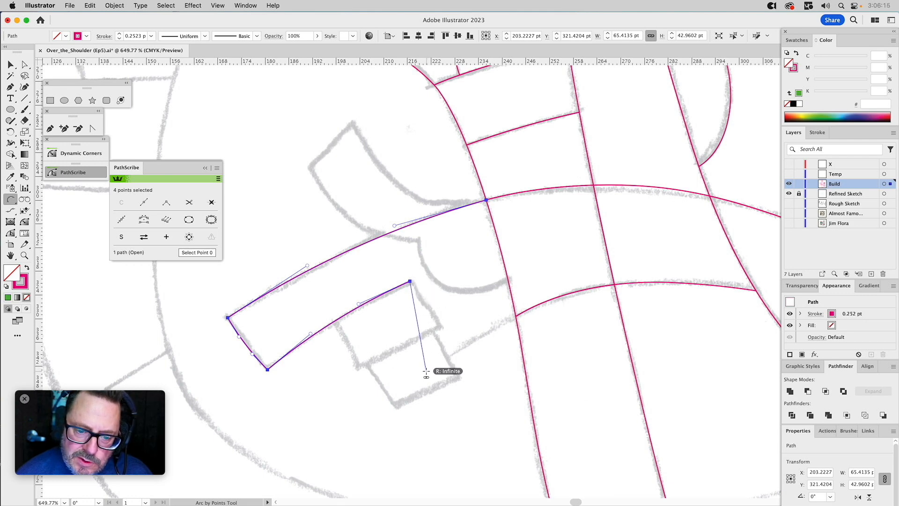
click(427, 373)
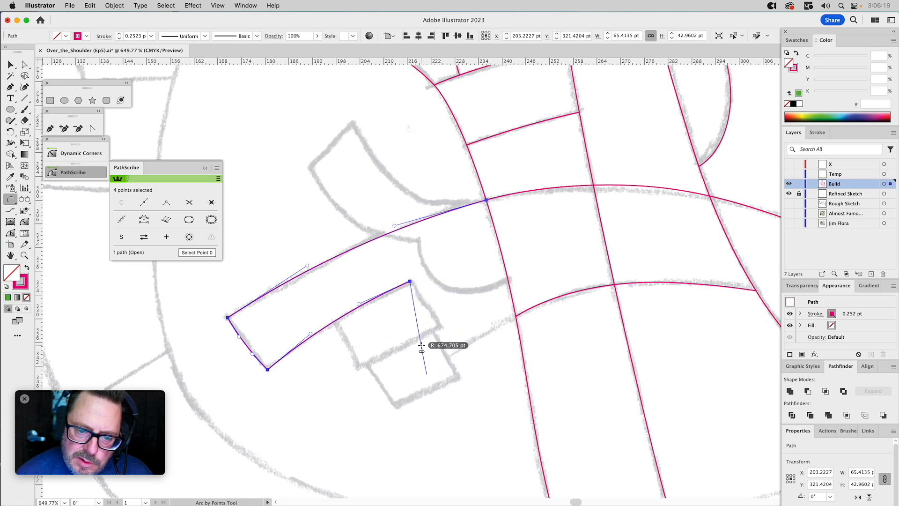
click(426, 365)
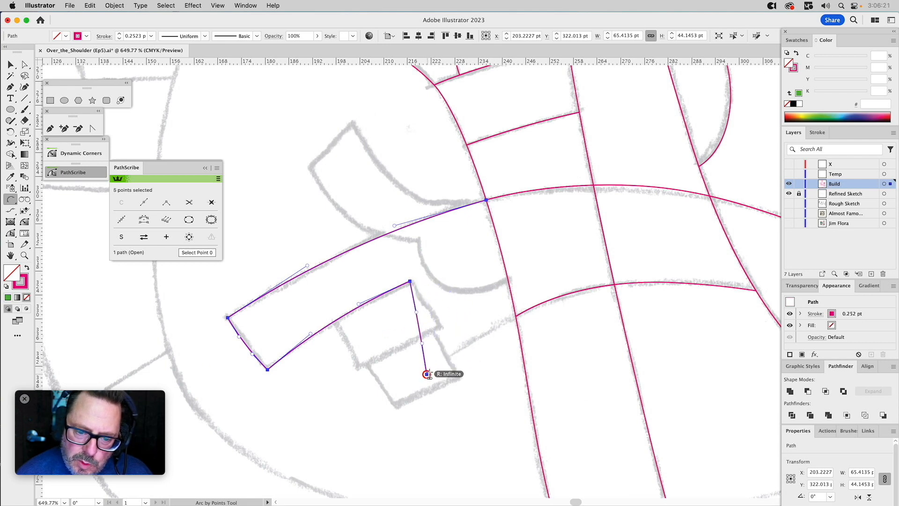
click(493, 331)
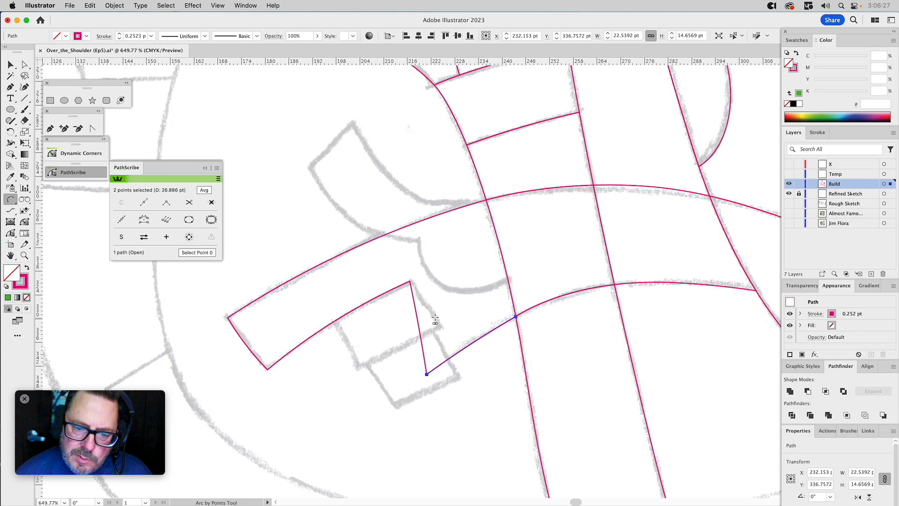
Join the arcs at the hand's lower corner and close the outline with the Pen tool through a point inside the arm.
key(a)
drag(432, 358, 416, 389)
key(super+j)
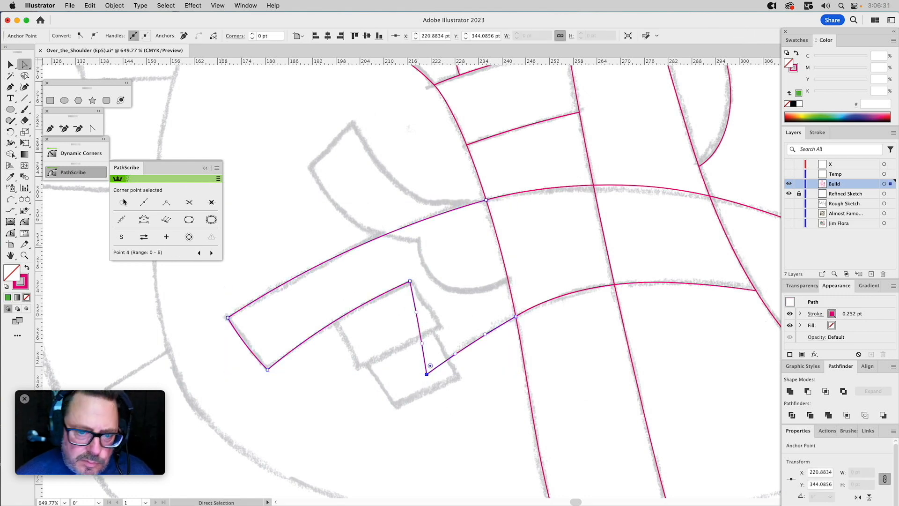
click(50, 129)
click(486, 200)
click(526, 227)
click(515, 317)
Subtract the adjoining arm section from the closed hand outline with Minus Front so the hand ends at the arm's edge.
key(v)
click(500, 248)
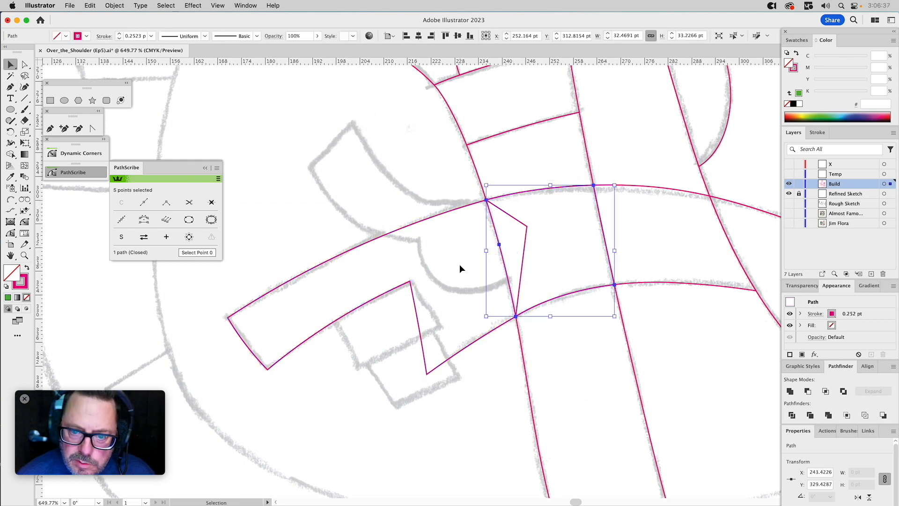
shift+click(514, 218)
click(808, 391)
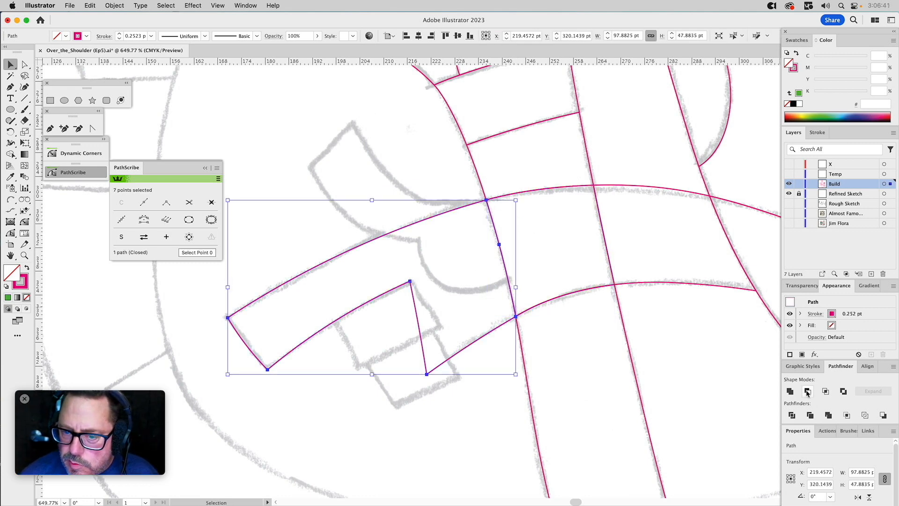
click(548, 267)
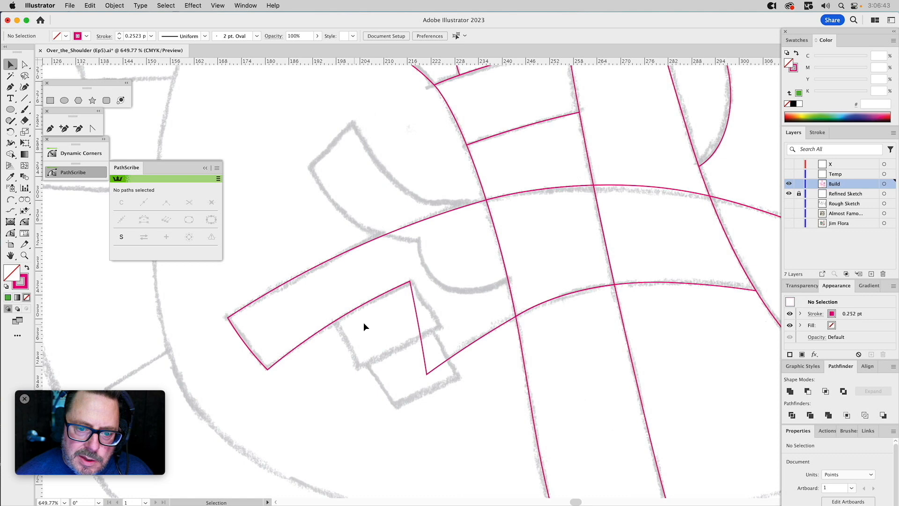
Draw a closed five-sided shape with the Pen tool around the upper curled-finger block, overlapping the extended finger's lower edge.
click(64, 128)
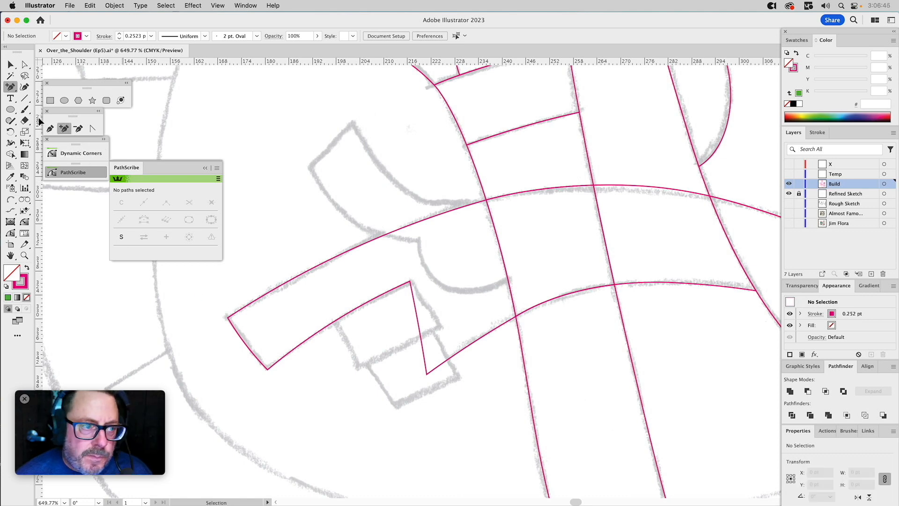
click(51, 130)
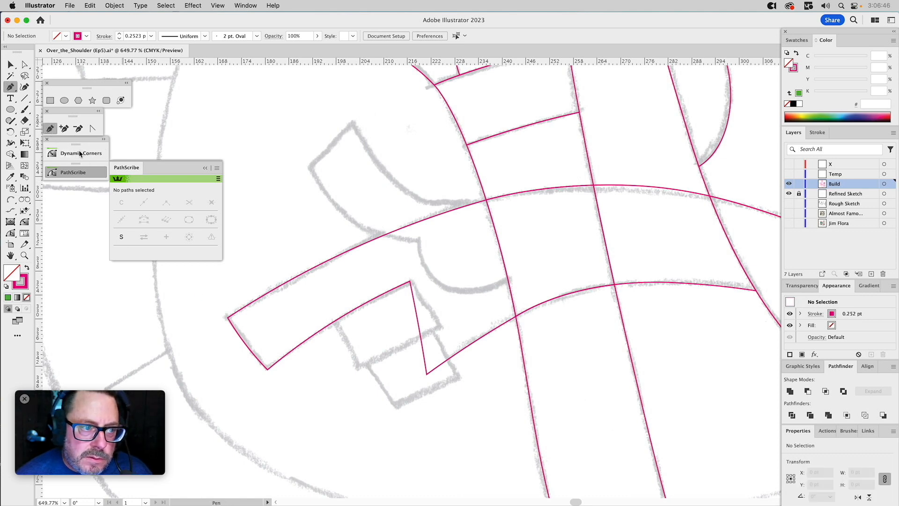
click(410, 281)
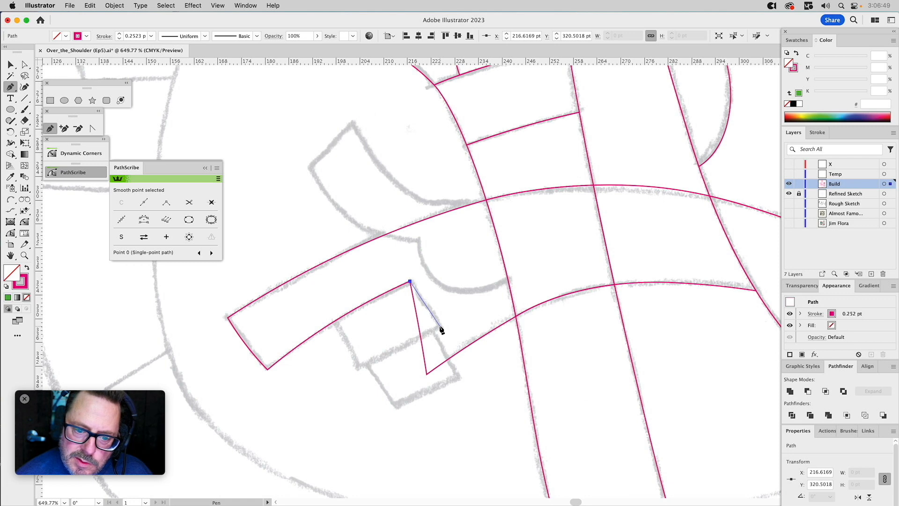
click(440, 325)
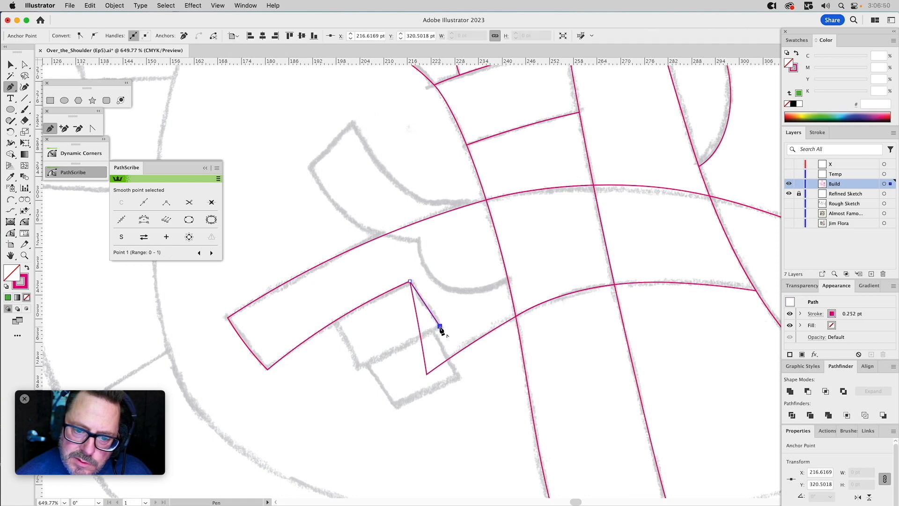
click(359, 368)
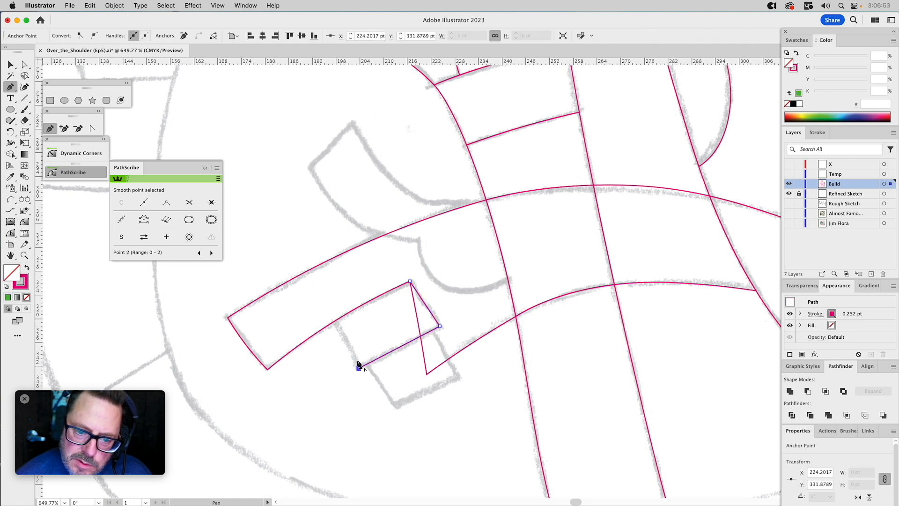
click(330, 310)
click(388, 277)
click(409, 281)
key(v)
click(447, 280)
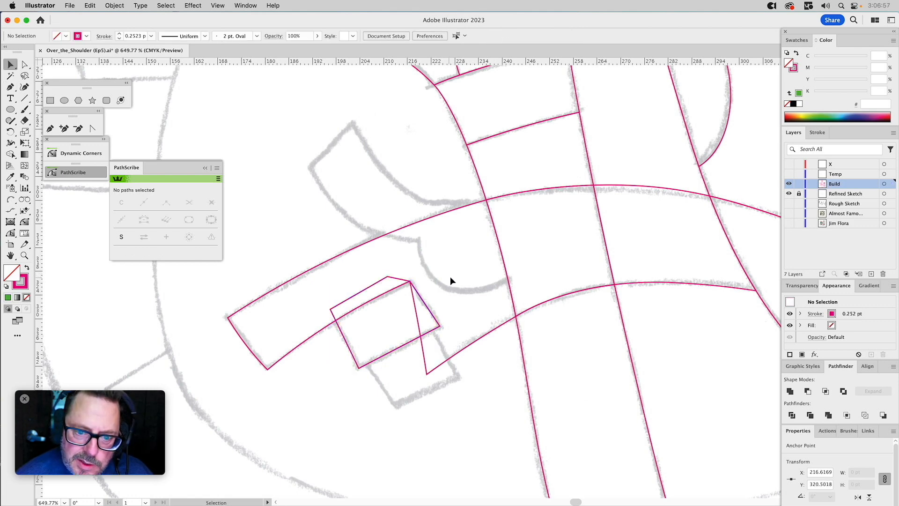
Fill a front copy of the hand outline with yellow-green D8E023 and pull its lower corner into the arm, clear of the curled-finger block.
click(351, 313)
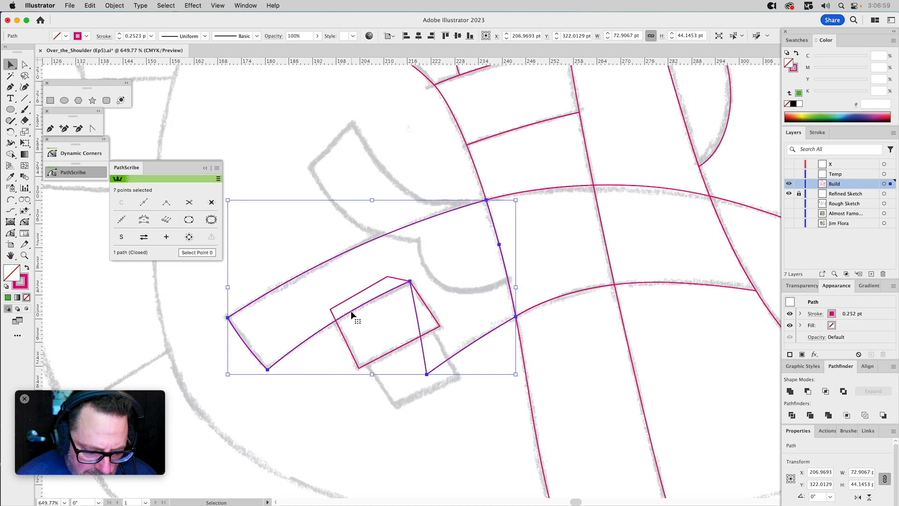
click(808, 113)
key(a)
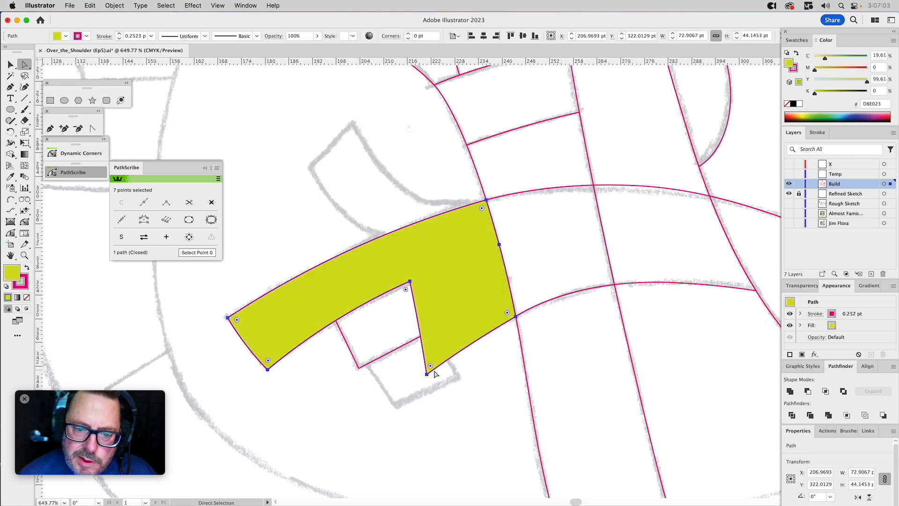
drag(427, 375, 528, 320)
drag(418, 294, 437, 283)
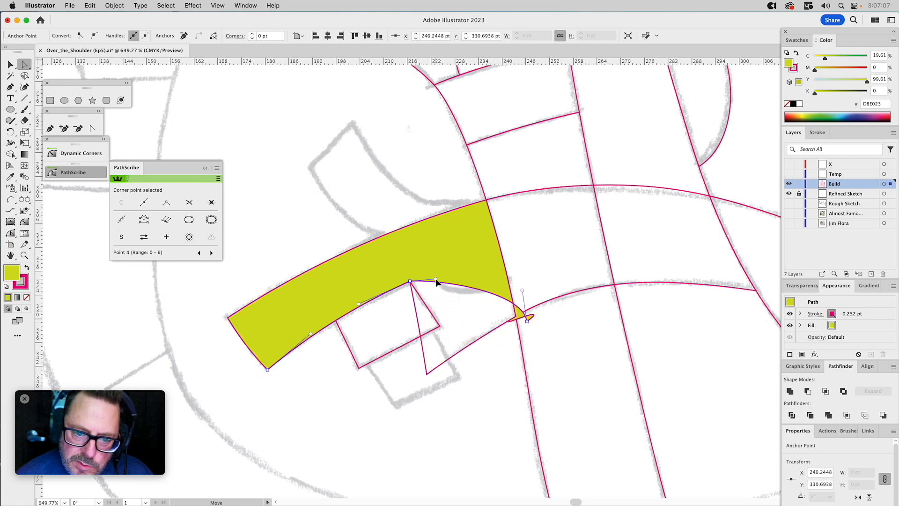
Subtract the yellow-green hand copy from the curled-finger block with Minus Front, trimming the block along the extended finger's lower edge.
key(v)
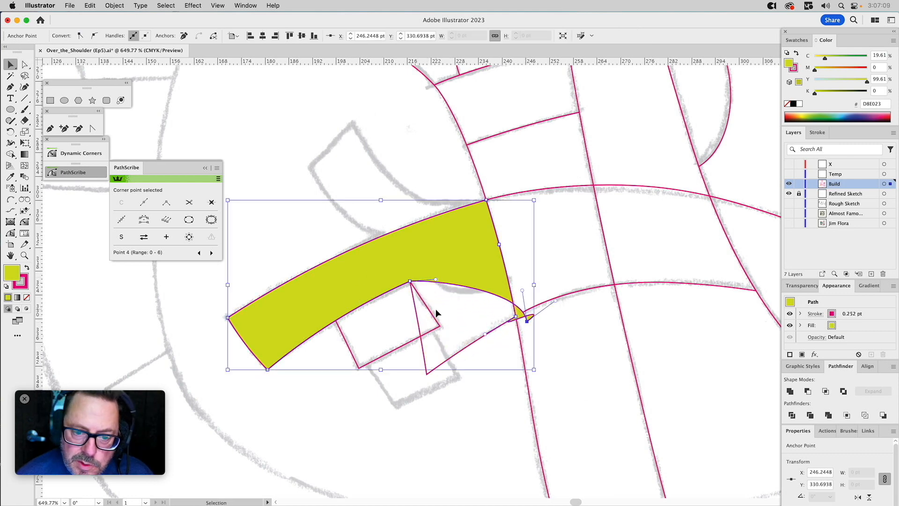
shift+click(431, 317)
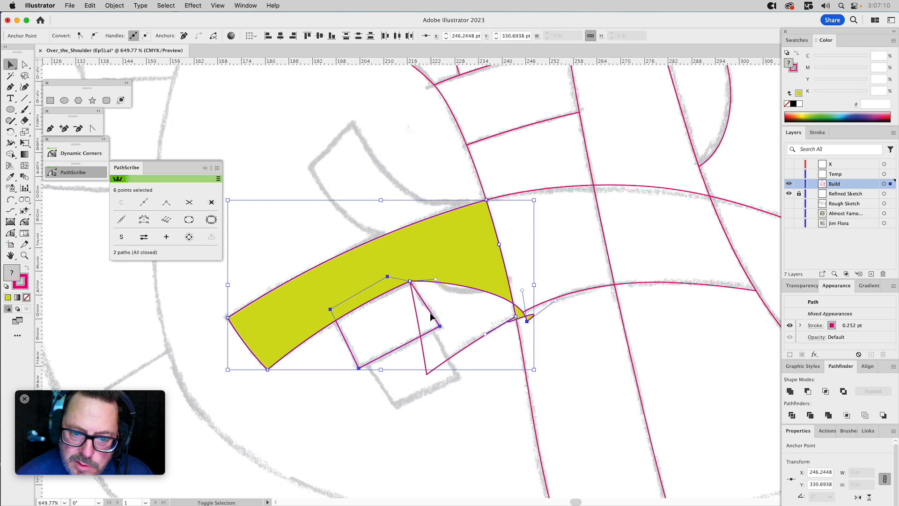
click(808, 391)
click(476, 285)
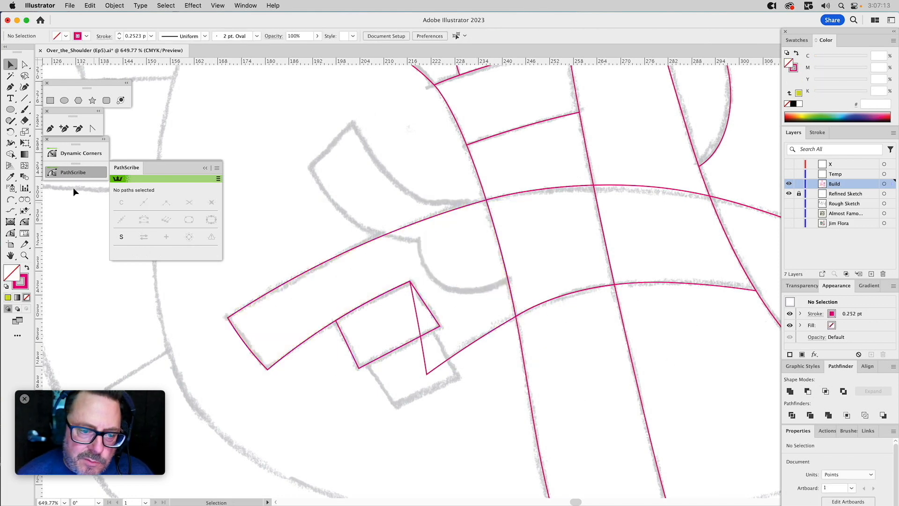
Draw a closed four-sided shape with the Pen tool around the lower curled-finger block, overlapping the upper block's lower edge.
click(50, 128)
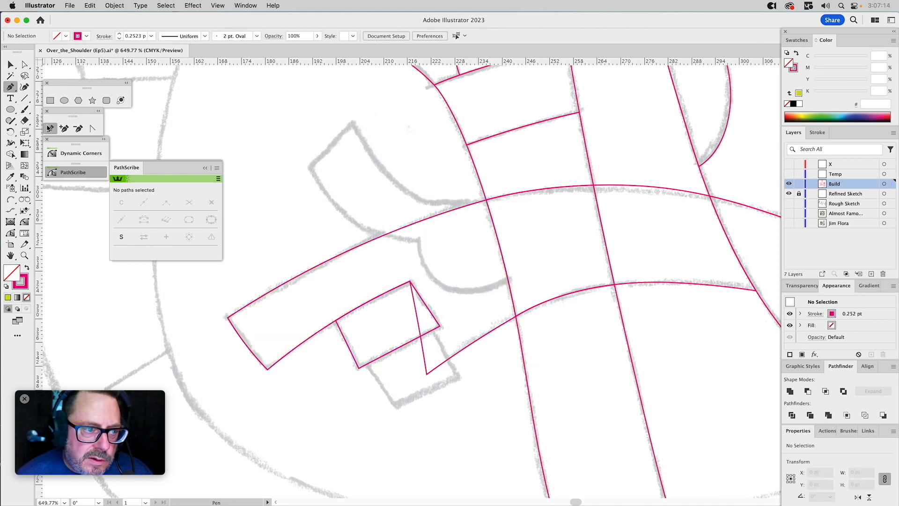
click(366, 360)
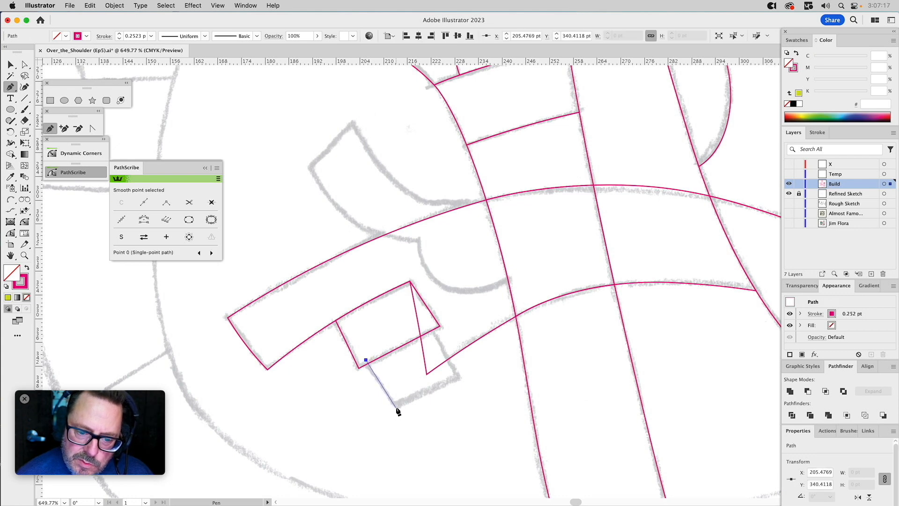
click(396, 407)
click(460, 377)
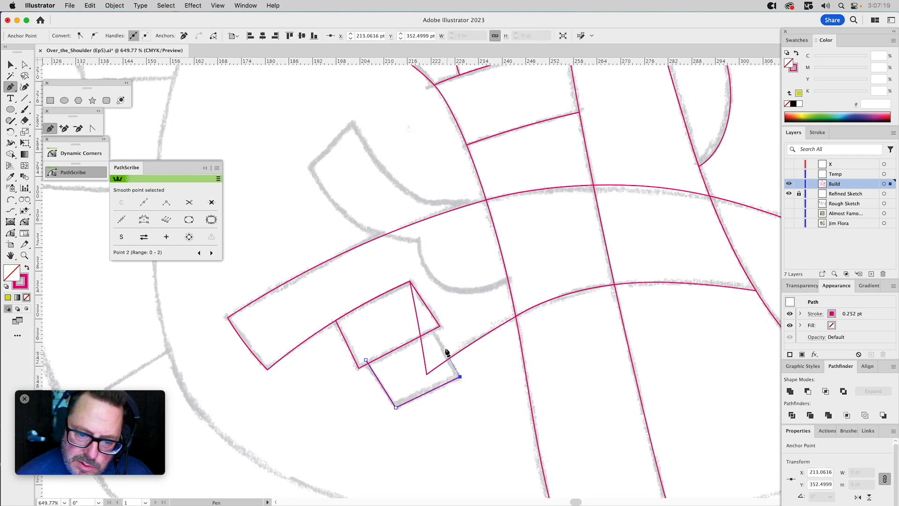
click(429, 325)
click(366, 360)
Subtract the upper curled-finger block from the lower one with Minus Front, trimming the lower block along their shared edge.
key(v)
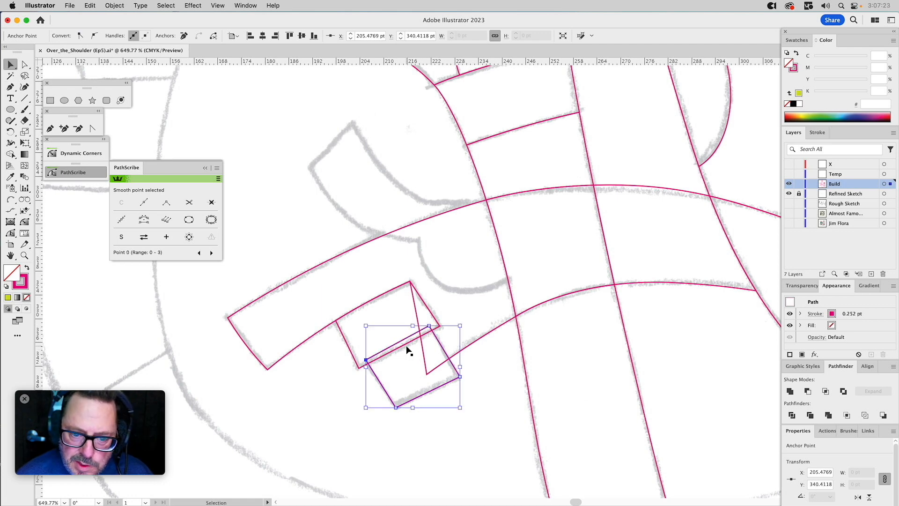
click(406, 347)
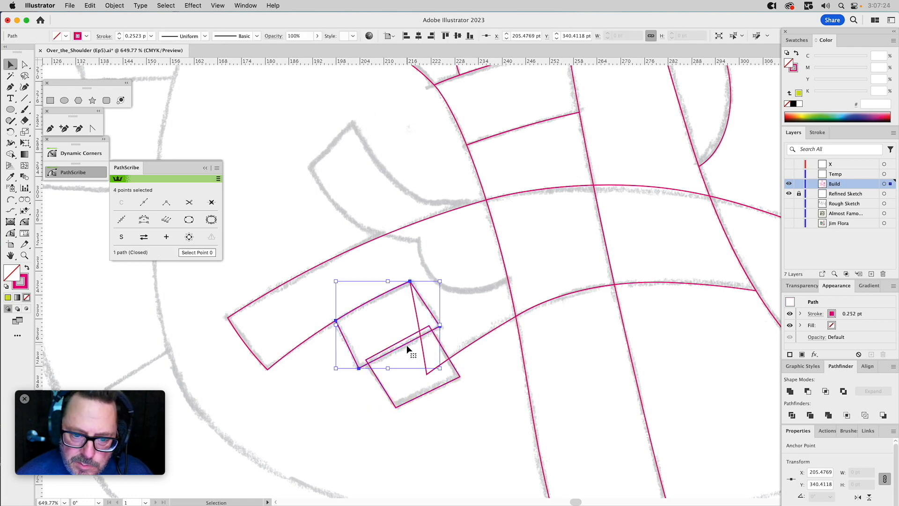
shift+click(445, 355)
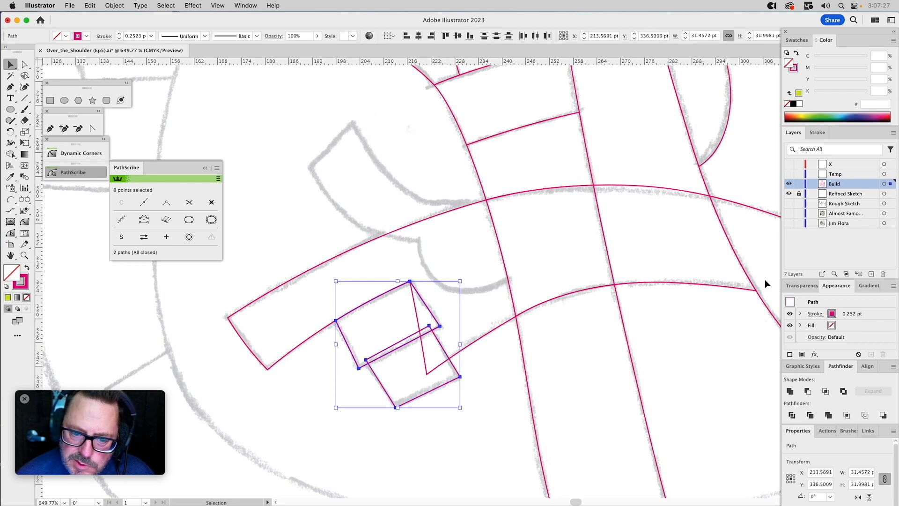
click(808, 392)
click(501, 391)
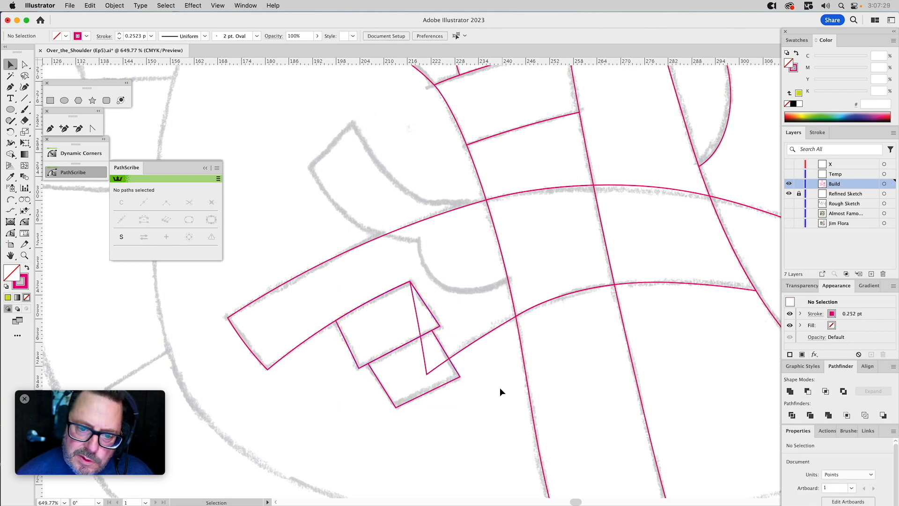
drag(489, 349, 488, 349)
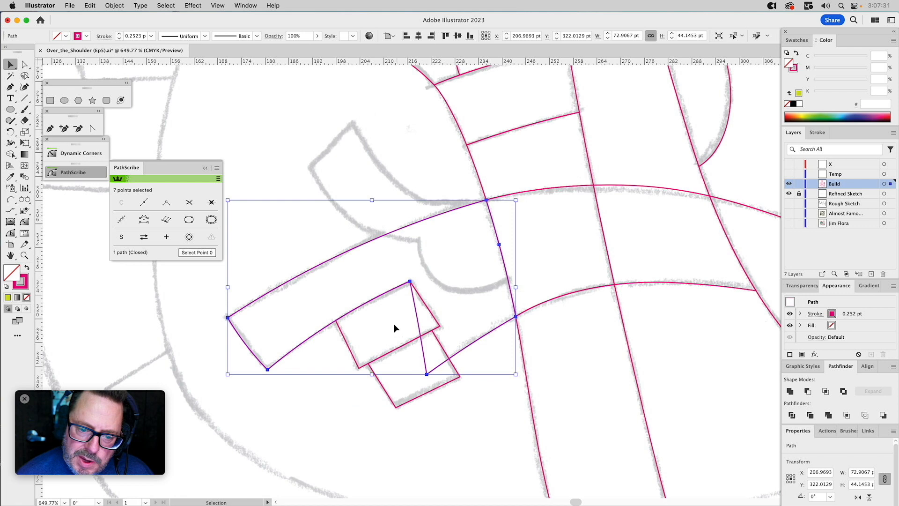
drag(369, 376, 369, 376)
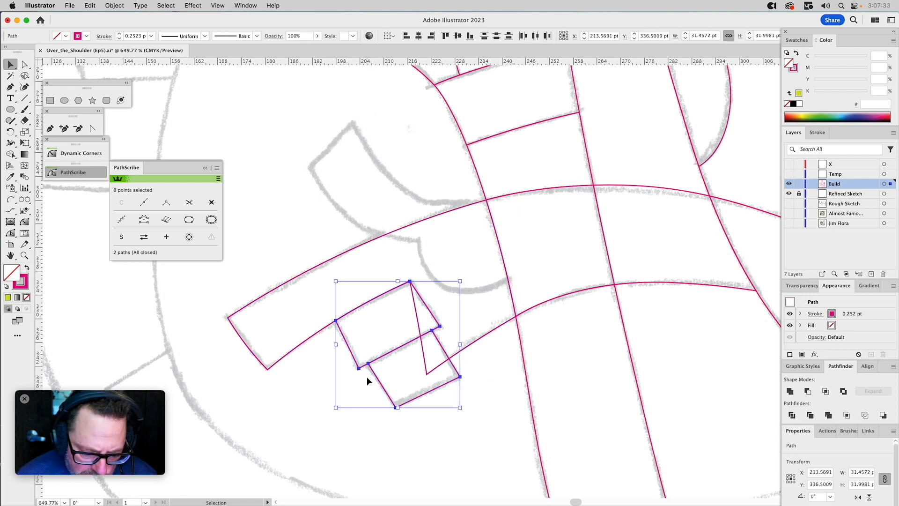
click(445, 251)
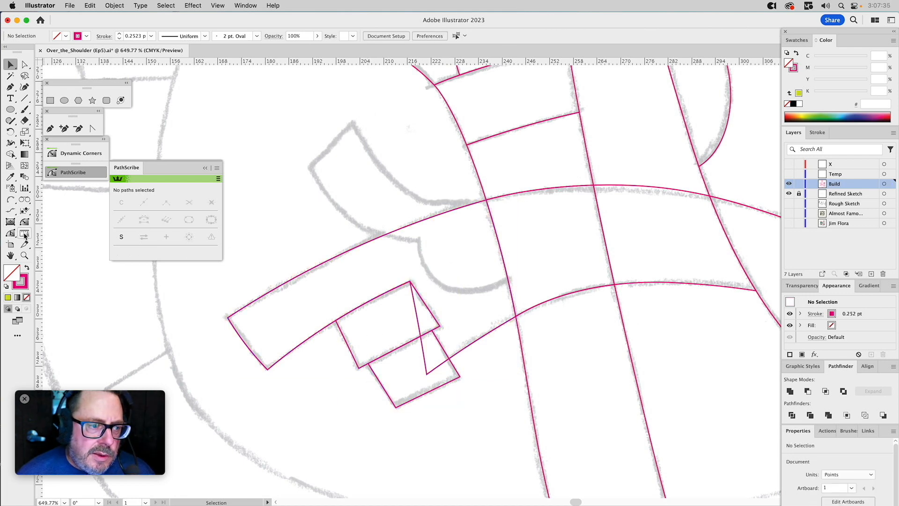
Trace the thumb's upper edge and tip with Arc by Points, starting at the arm crossing, with radii of about 28 pt and 45 pt.
click(10, 201)
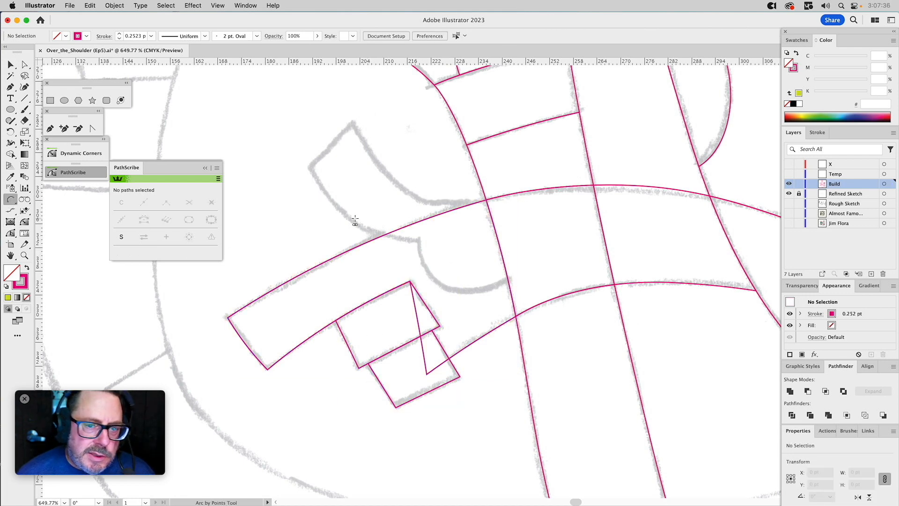
click(486, 200)
click(354, 123)
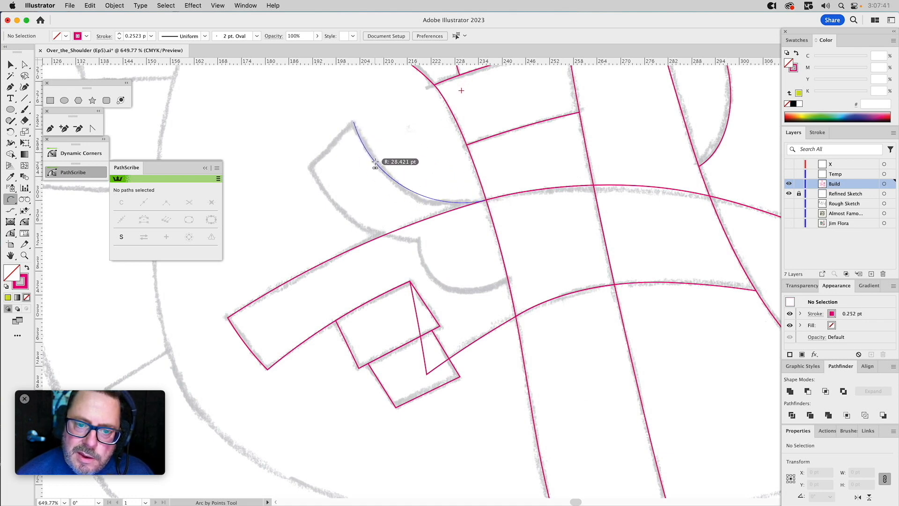
click(377, 162)
click(353, 122)
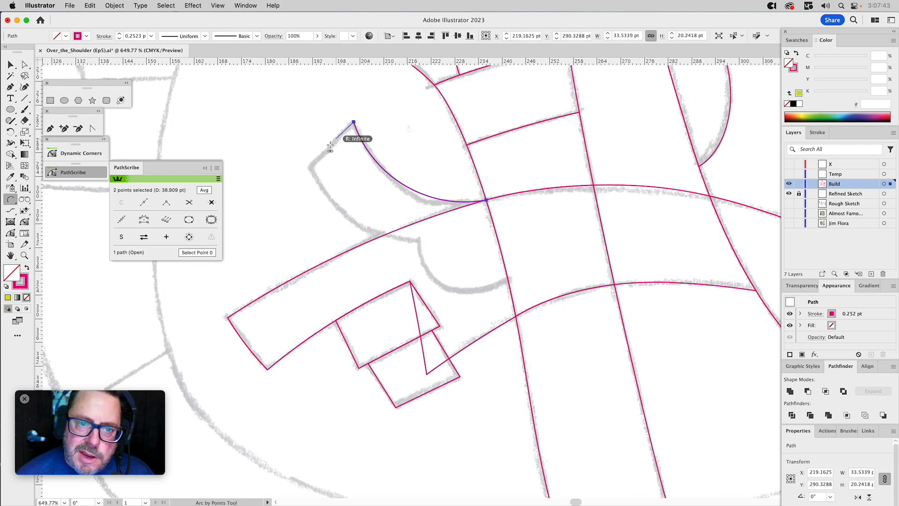
click(309, 169)
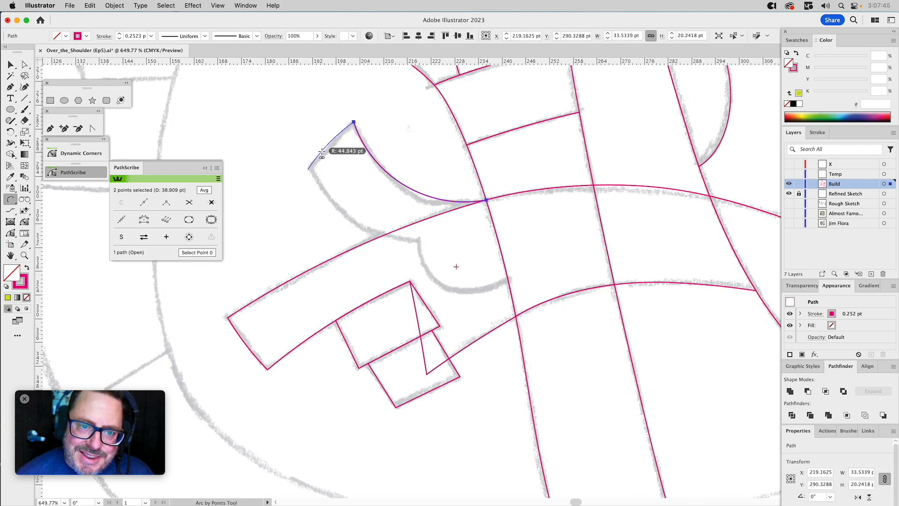
click(309, 168)
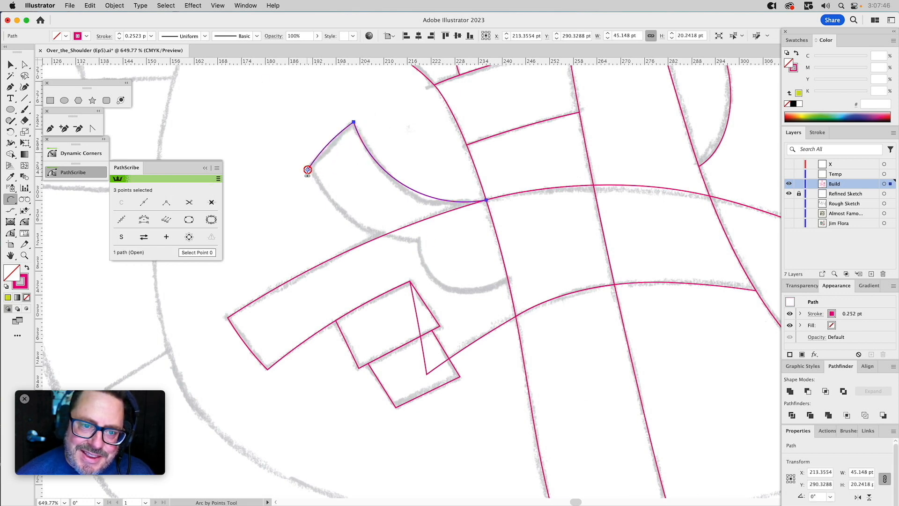
Continue the arc path along the thumb's lower edge at about 31 pt radius and the rounded palm at about 15 pt, ending at the arm's edge.
click(418, 242)
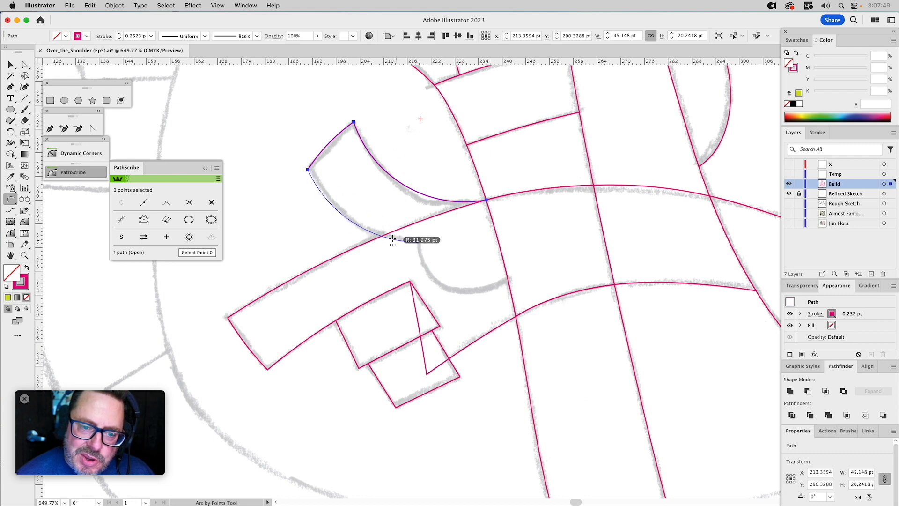
click(394, 239)
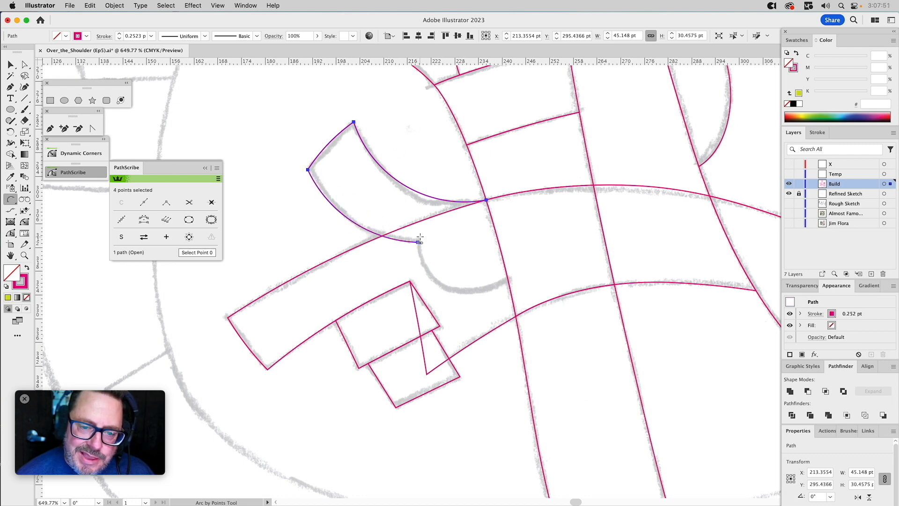
click(510, 281)
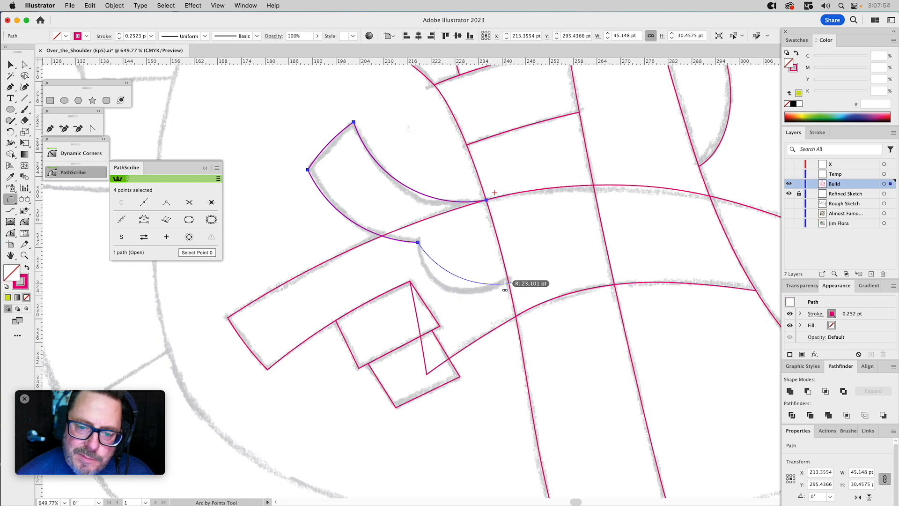
click(468, 296)
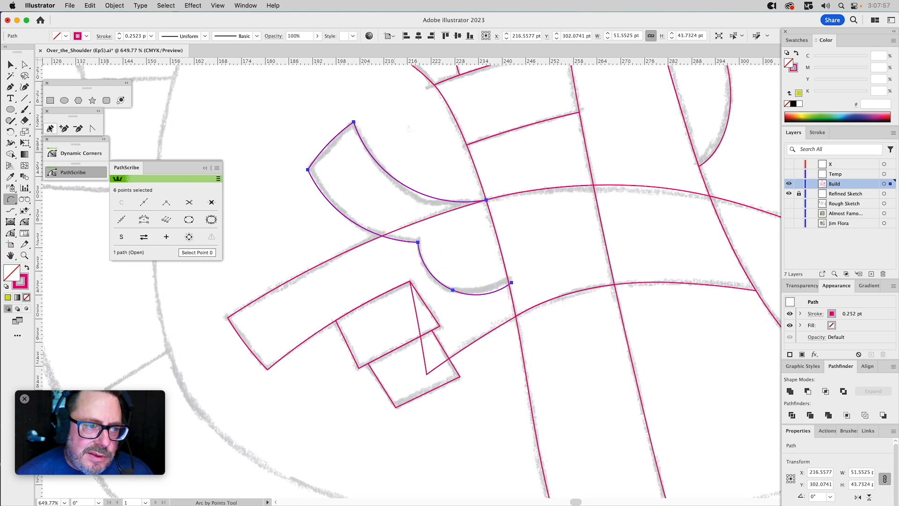
Close the thumb and palm path with the Pen tool through an extra corner inside the adjoining arm section.
click(50, 129)
click(486, 201)
click(514, 211)
click(511, 282)
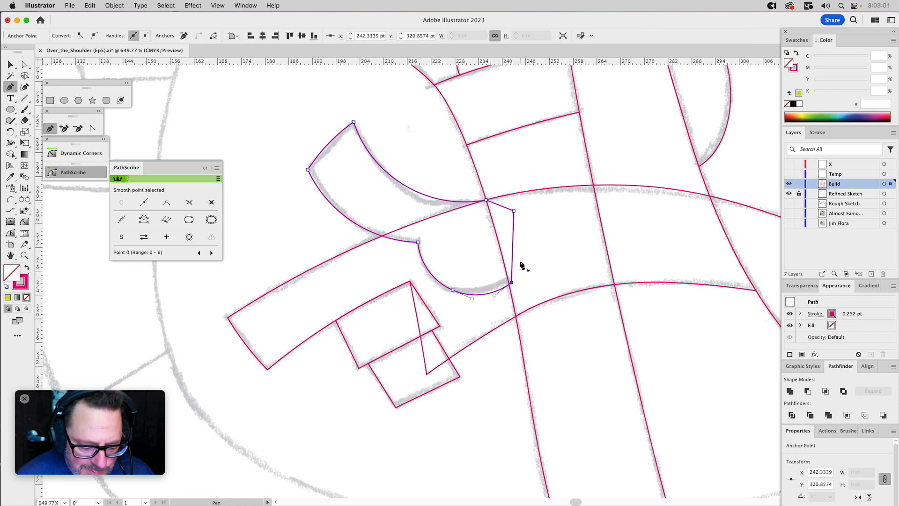
Subtract the arm section where the two arms cross from the thumb and palm shape with Minus Front.
key(v)
click(491, 220)
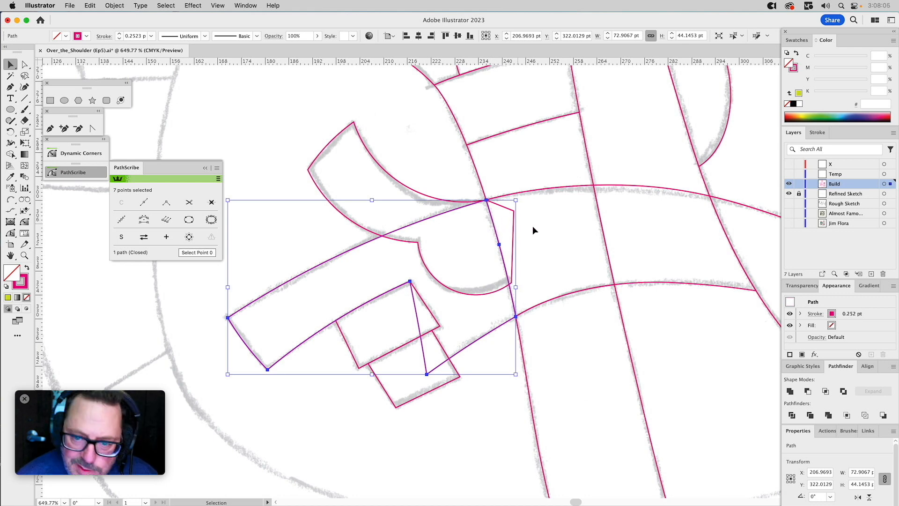
click(543, 190)
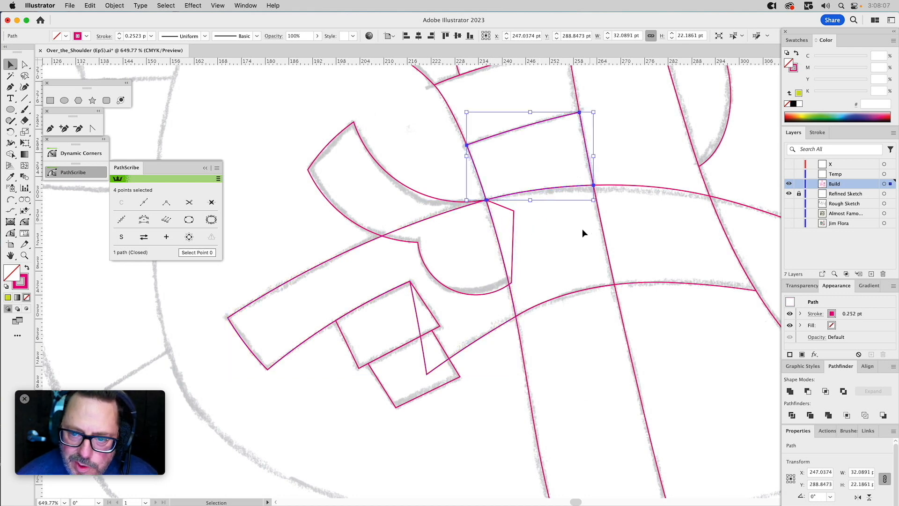
drag(539, 295, 513, 382)
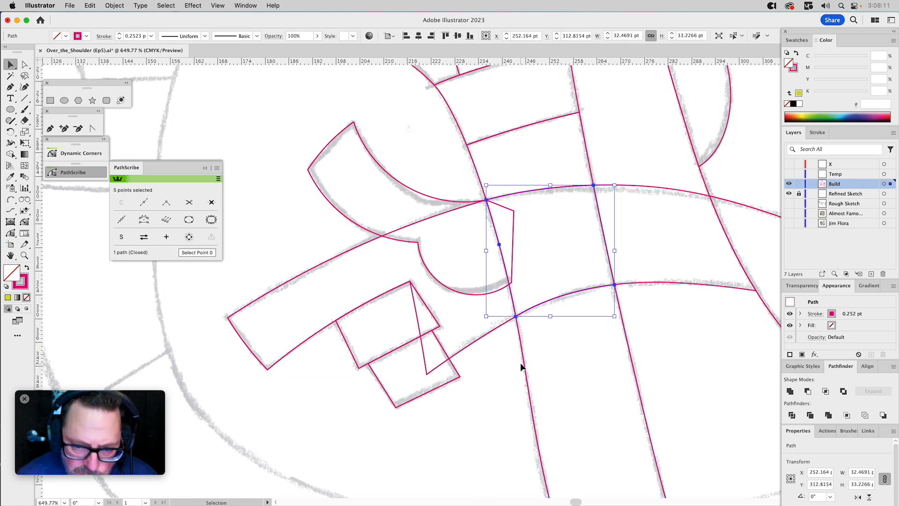
shift+click(511, 212)
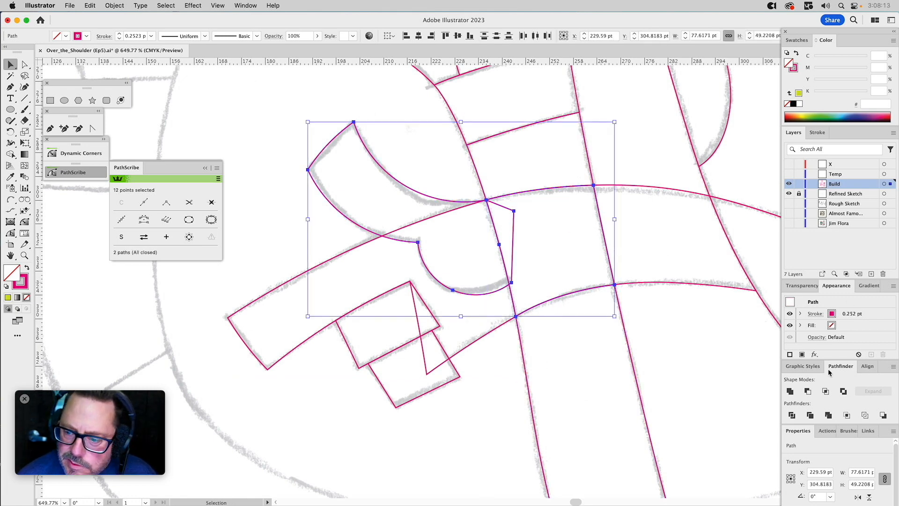
click(808, 391)
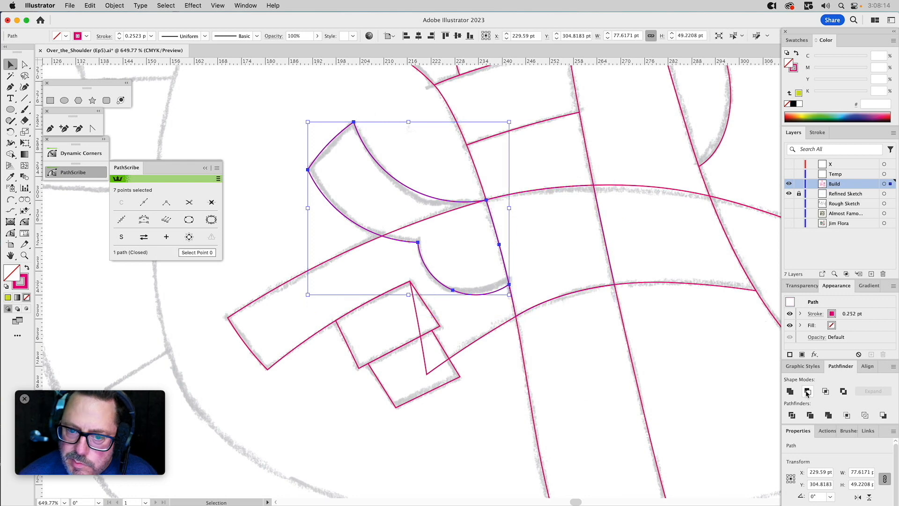
click(412, 159)
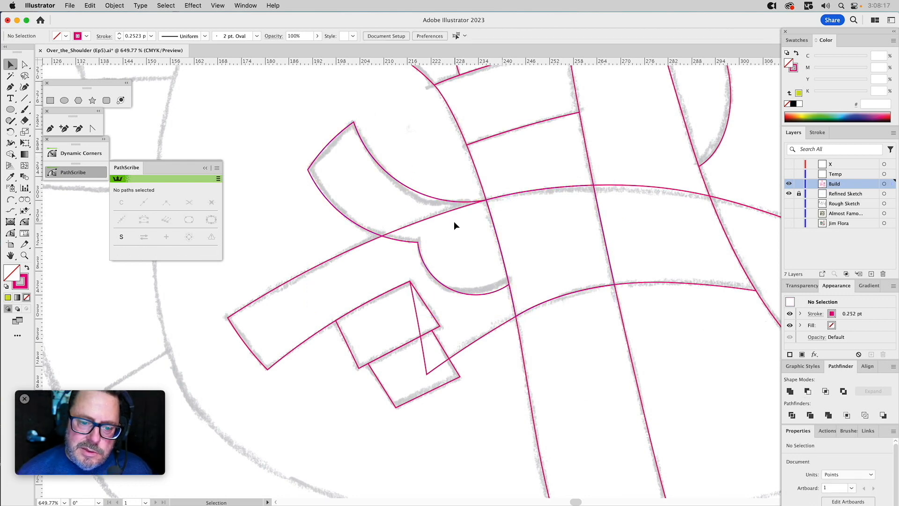
Bend the short side edges of both curled-finger blocks into slight curves with the PathScribe tool, following the sketch.
click(10, 232)
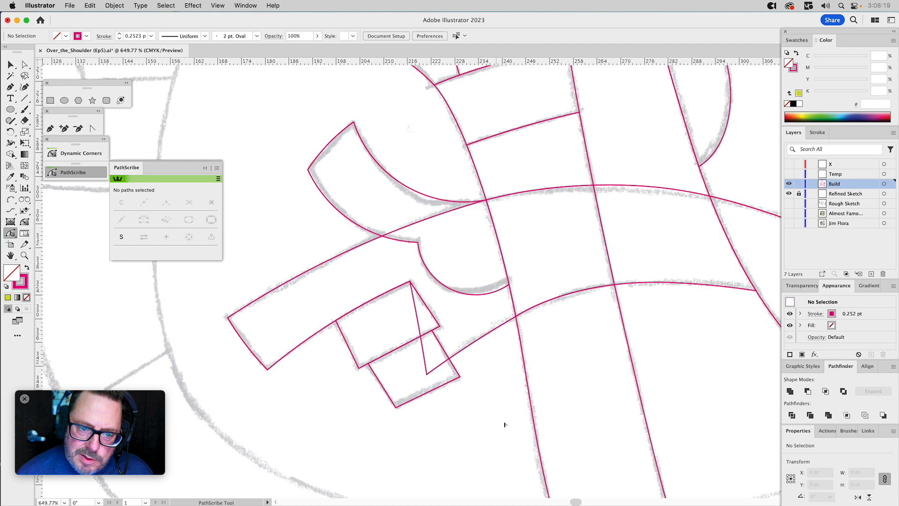
click(426, 393)
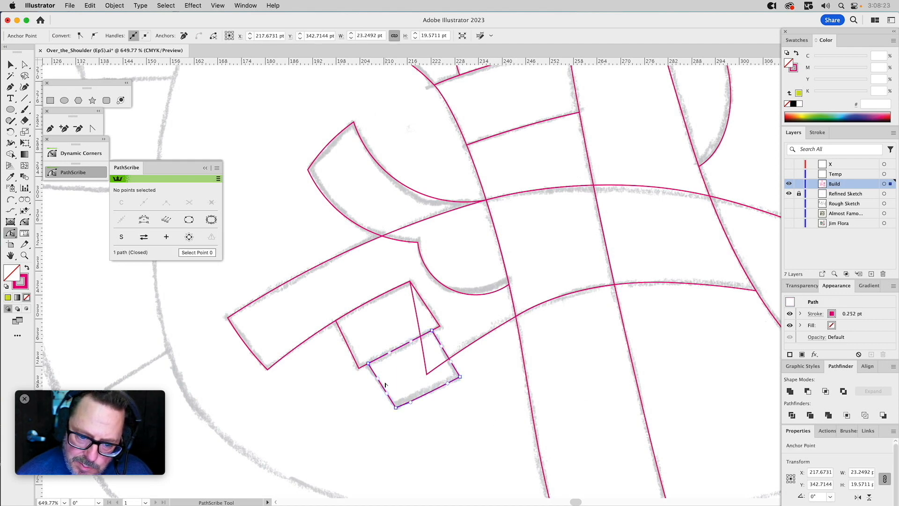
drag(382, 384, 381, 386)
shift+click(346, 345)
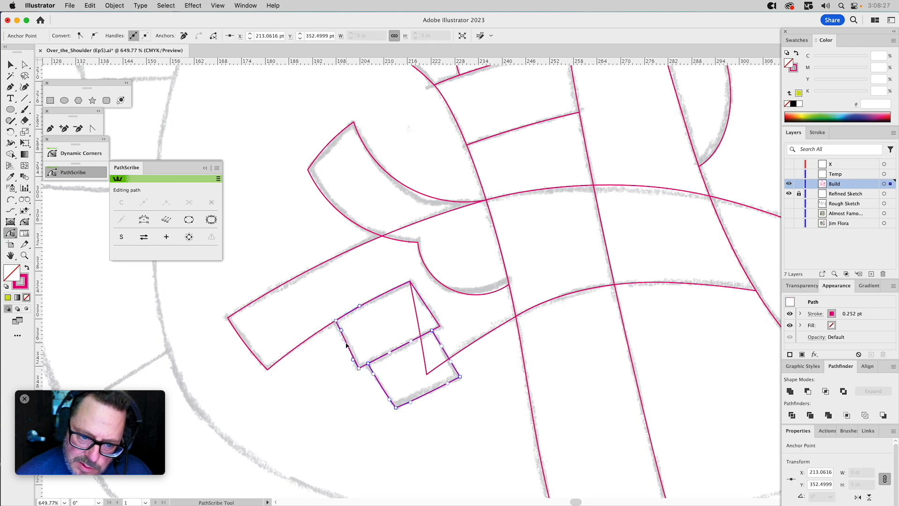
super+click(370, 327)
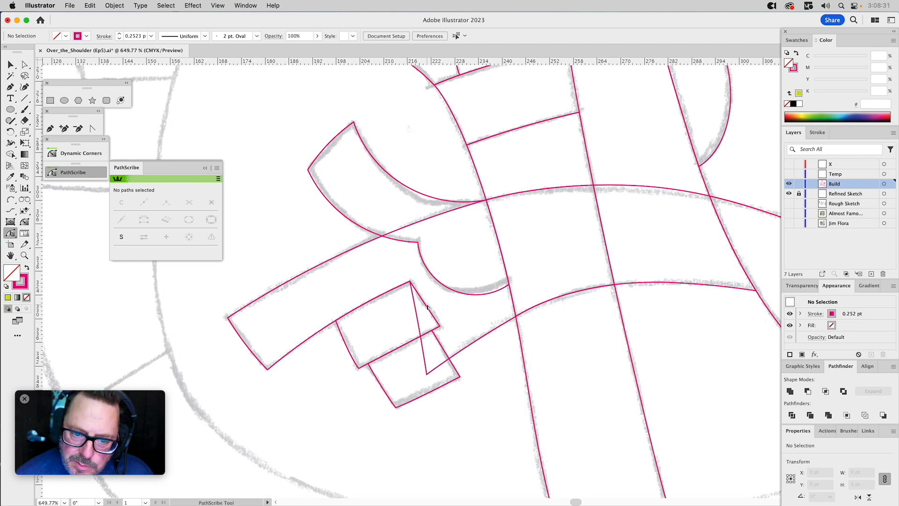
drag(427, 307, 427, 304)
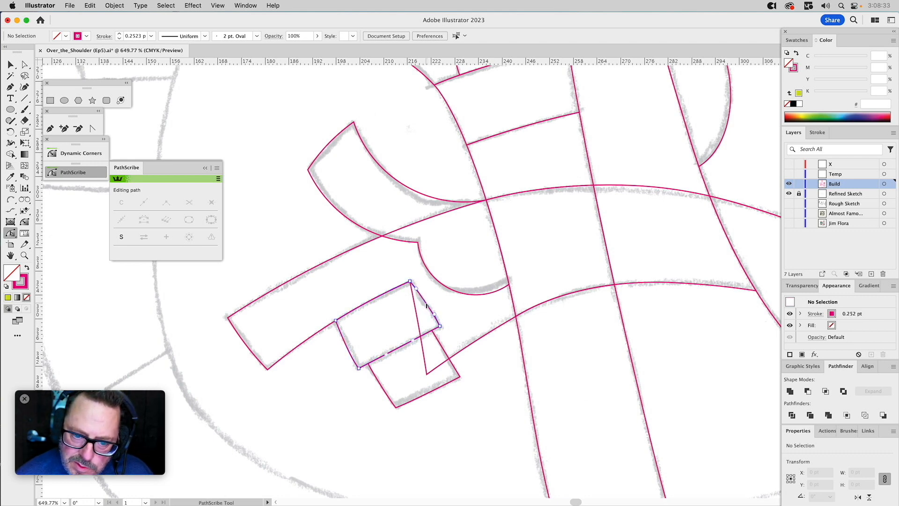
drag(444, 351, 446, 350)
click(489, 373)
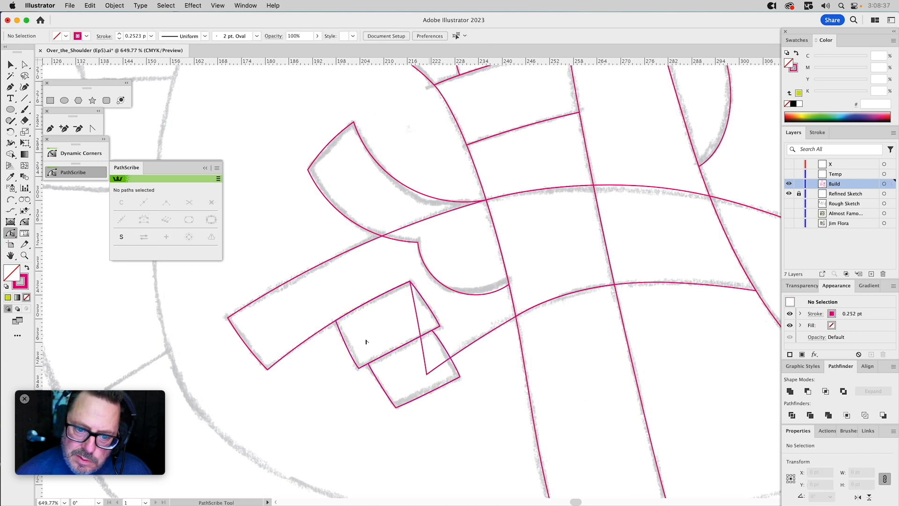
Draw an arc of about 300 pt radius with Arc by Points along the sketched stripe crossing the lower arm beside the torso.
click(23, 255)
alt+click(483, 298)
alt+click(502, 303)
alt+click(506, 301)
alt+click(506, 301)
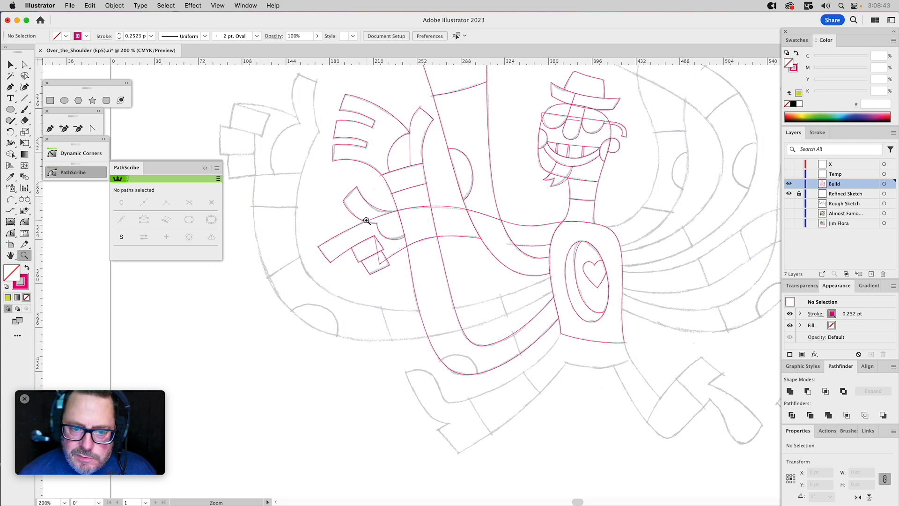
drag(364, 216, 631, 441)
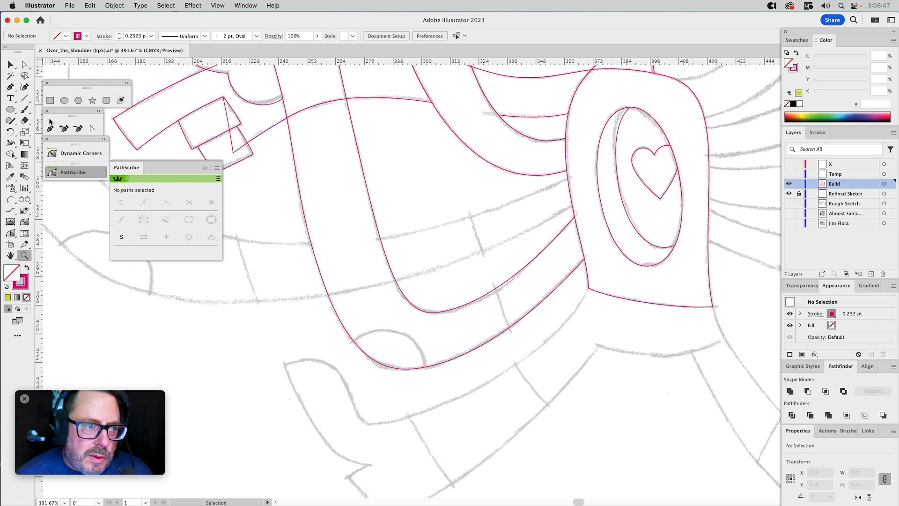
click(10, 199)
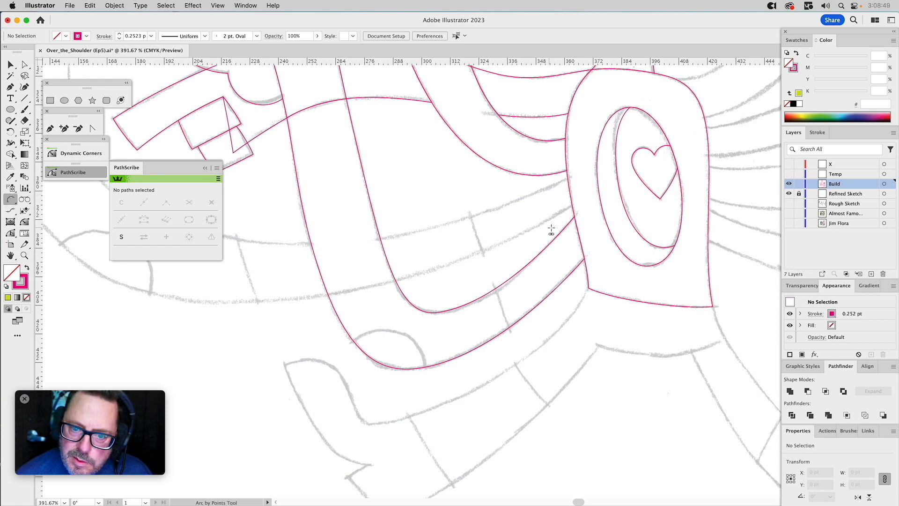
click(467, 206)
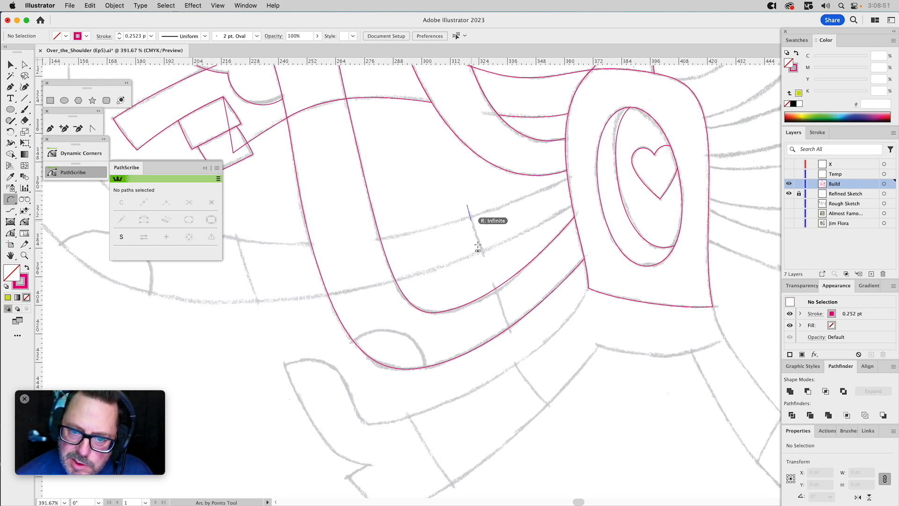
click(520, 349)
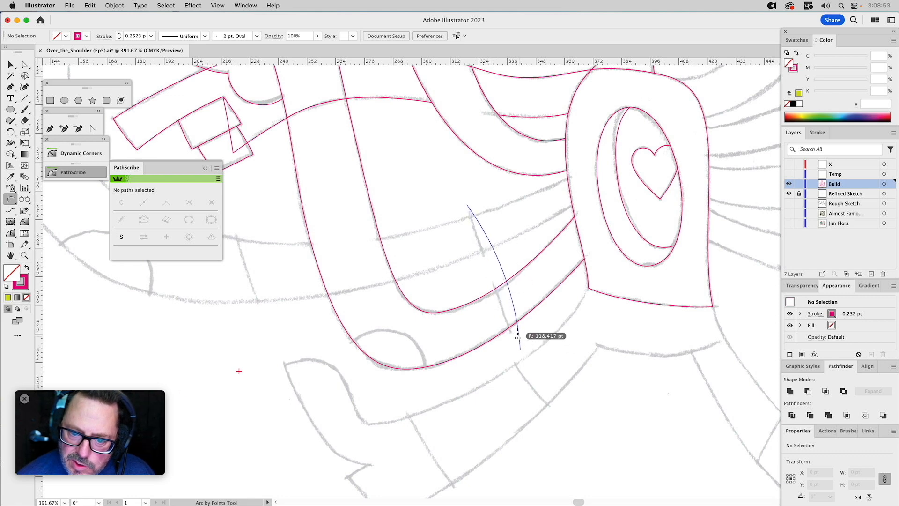
click(504, 306)
Extend the arc with the Pen tool through two corners inside the torso and close it into a four-point cutting shape.
key(p)
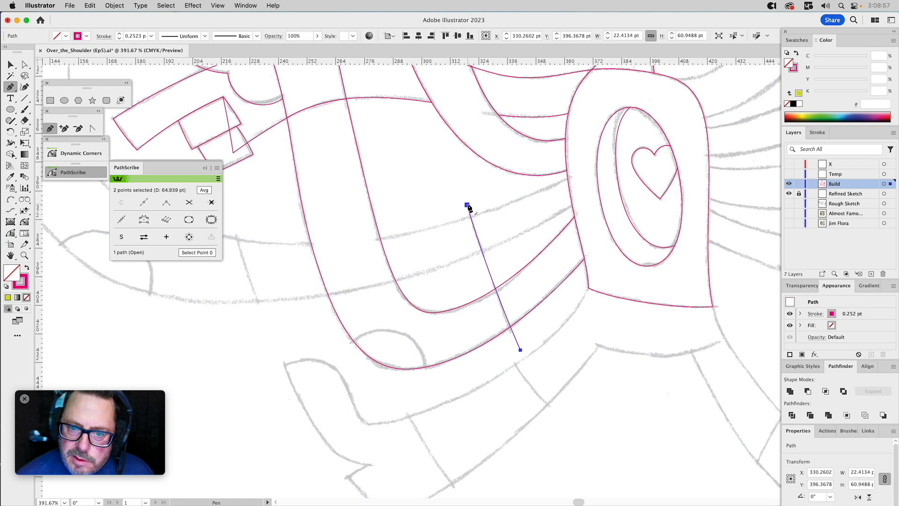
click(467, 206)
click(588, 168)
click(598, 260)
click(520, 350)
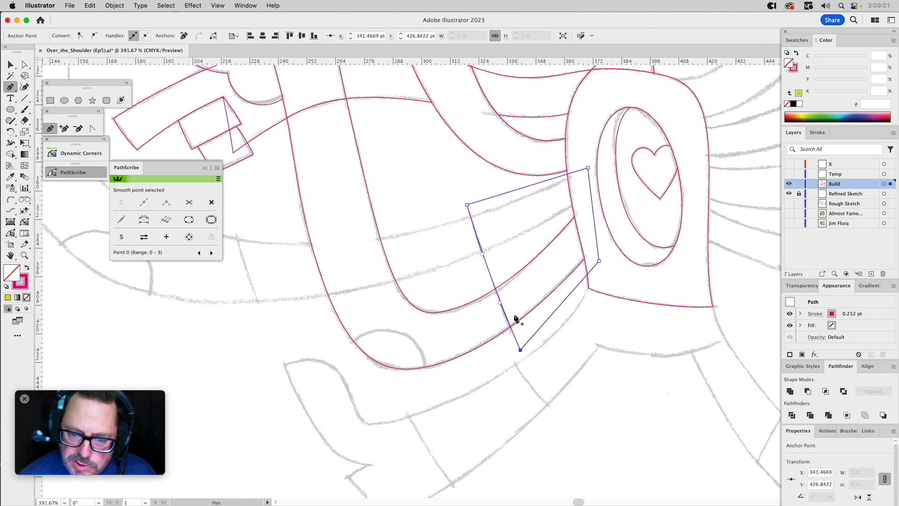
Intersect the bent arm with the cutting shape to make the arm section beside the torso, preserving the originals as copies.
key(v)
click(448, 274)
click(487, 264)
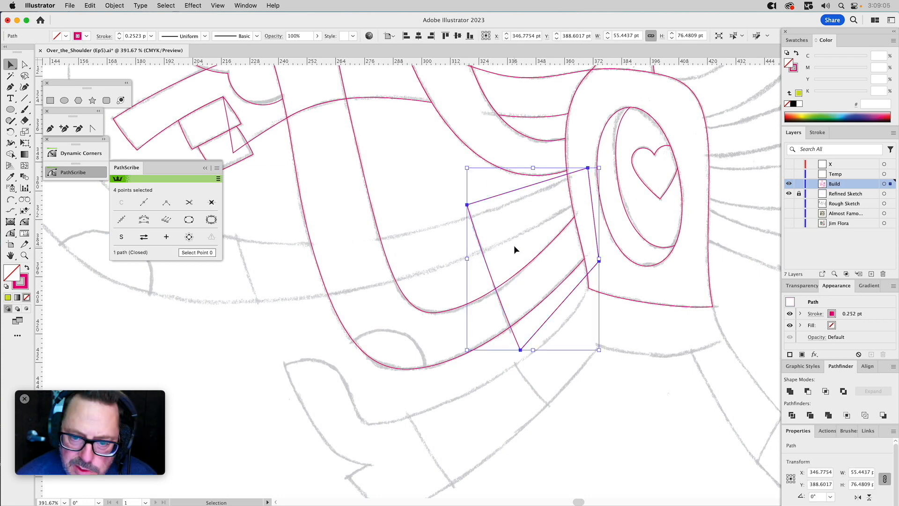
shift+click(478, 299)
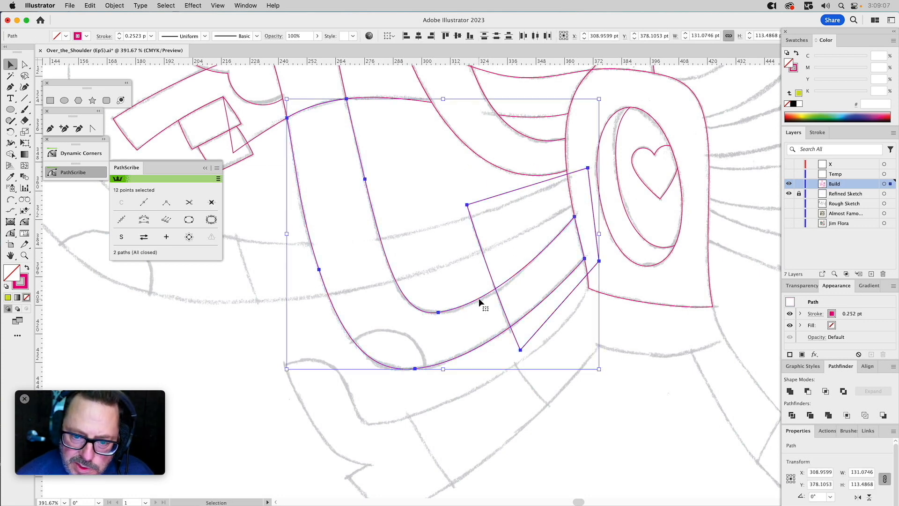
click(522, 237)
click(534, 259)
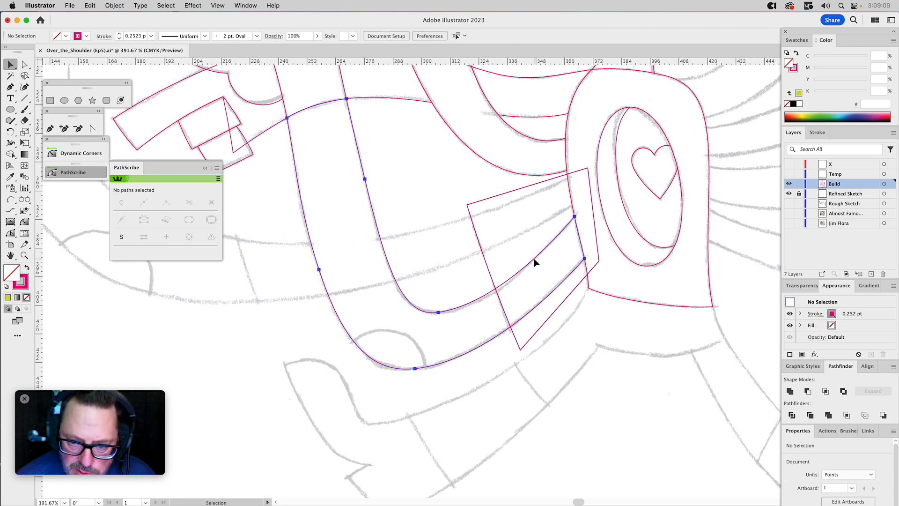
shift+click(487, 263)
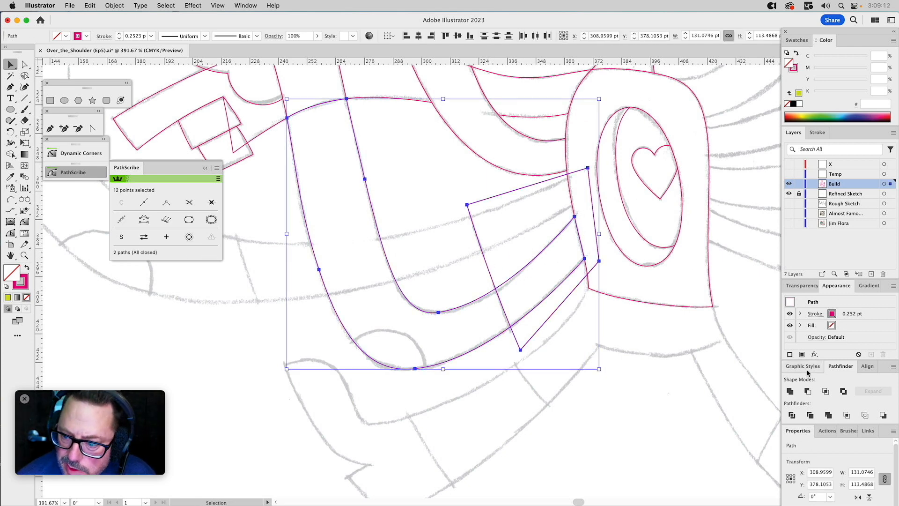
click(825, 392)
Subtract the cutting shape from the remaining arm with Minus Front, keeping a copy of the cutting shape in place.
click(482, 253)
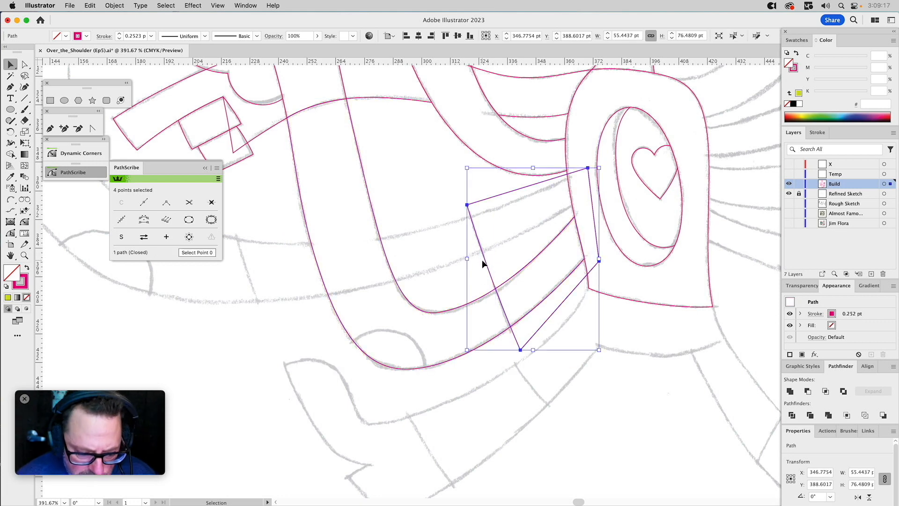
shift+click(449, 312)
click(807, 391)
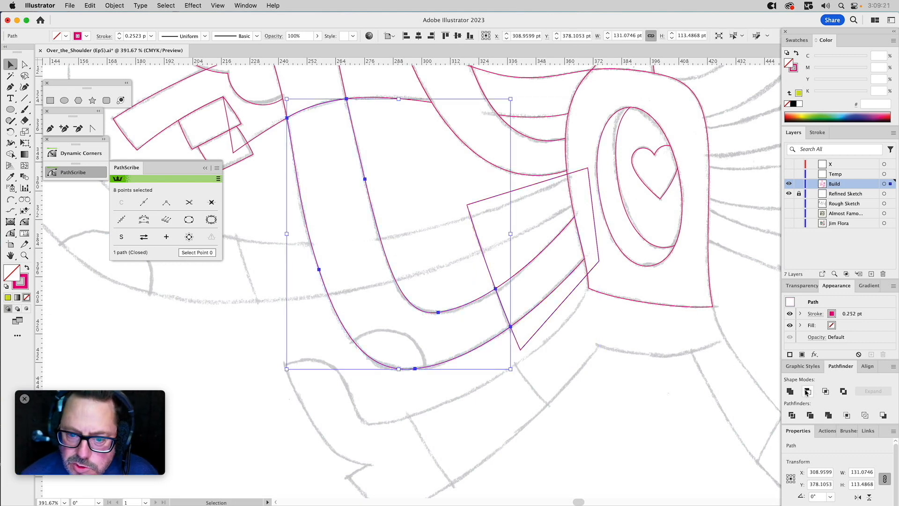
Check that the arm is split into separate sections by moving the pieces briefly and undoing each move.
drag(469, 302, 453, 307)
key(super+z)
drag(517, 272, 530, 276)
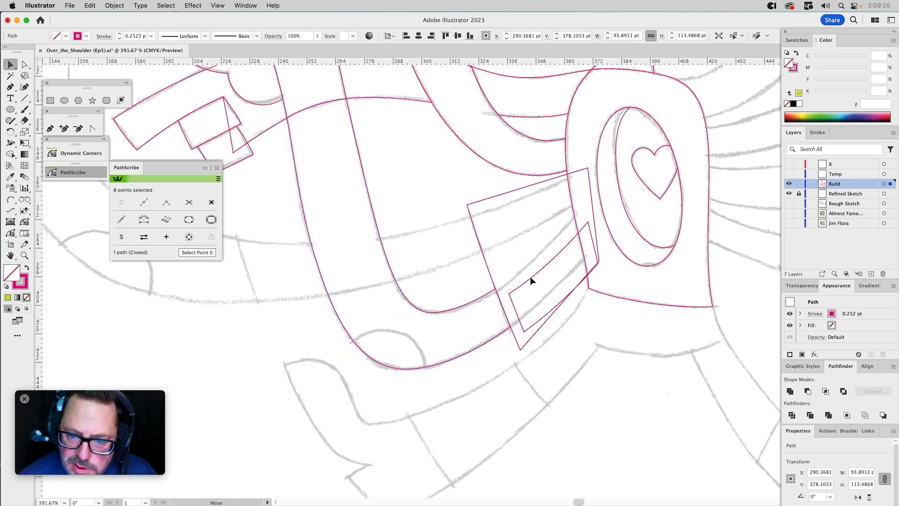
key(Delete)
drag(450, 211, 527, 271)
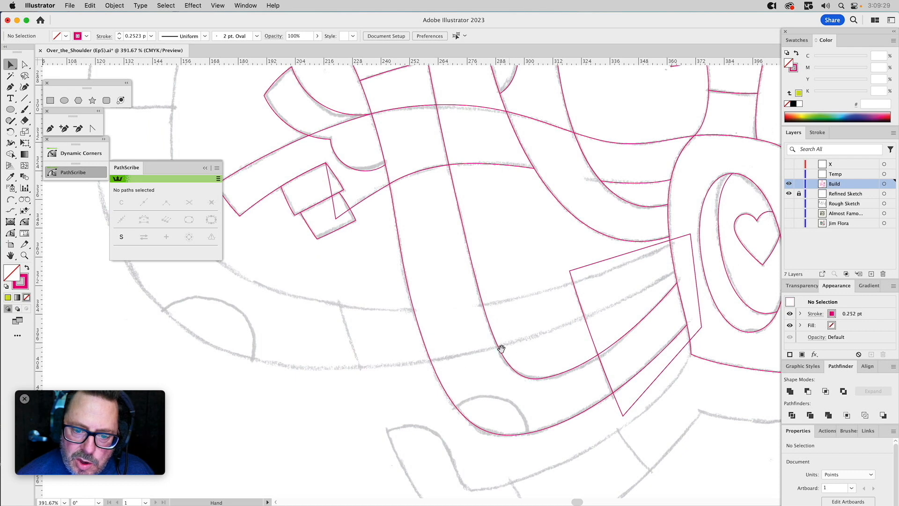
click(537, 389)
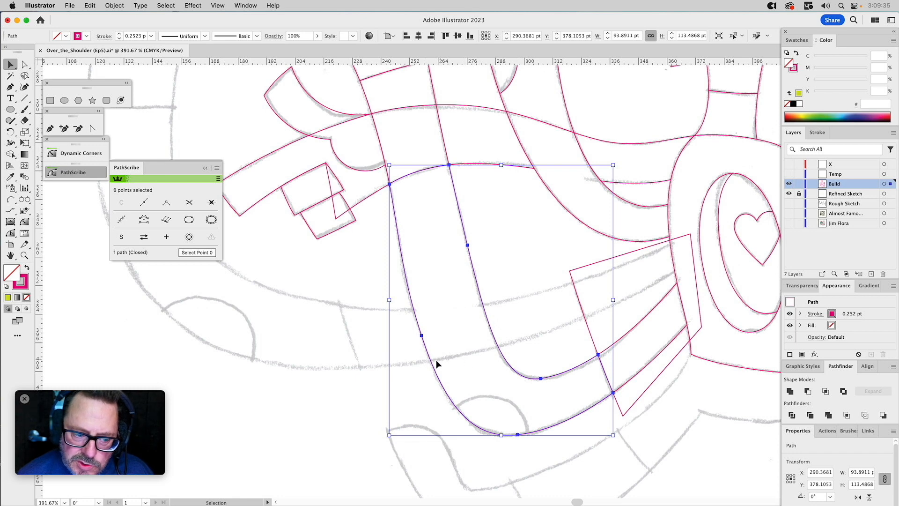
click(507, 225)
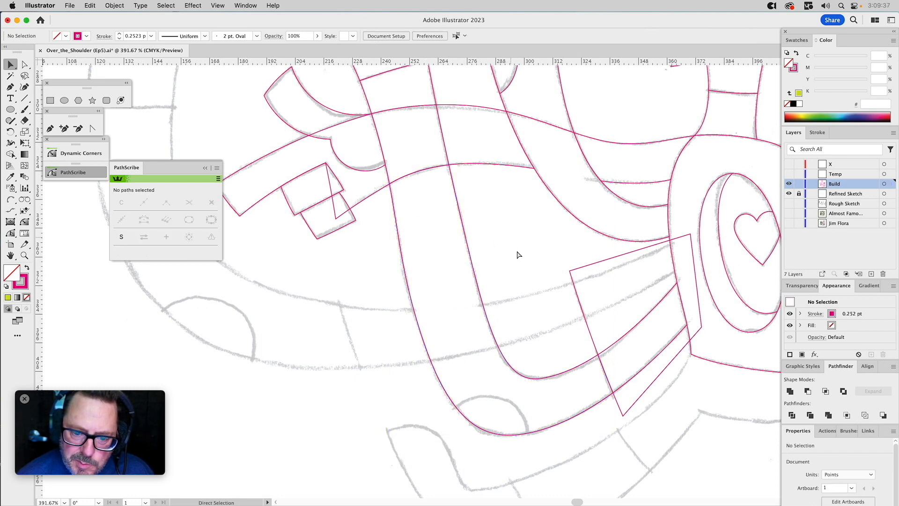
Trace the sketched spot at the arm's lower bend with the Pen tool, closing the shape through a corner outside the arm.
scroll(522, 209, down, 5)
click(50, 128)
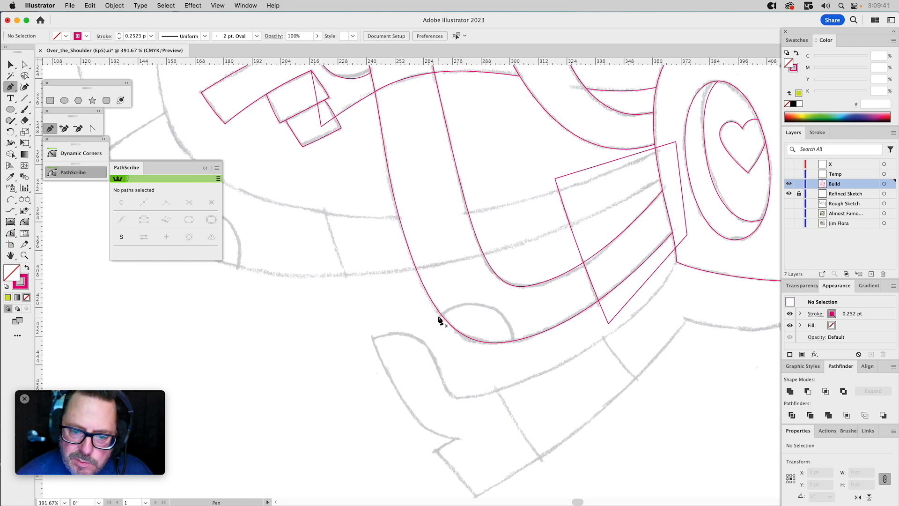
drag(451, 302, 454, 299)
drag(514, 345, 515, 383)
key(super)
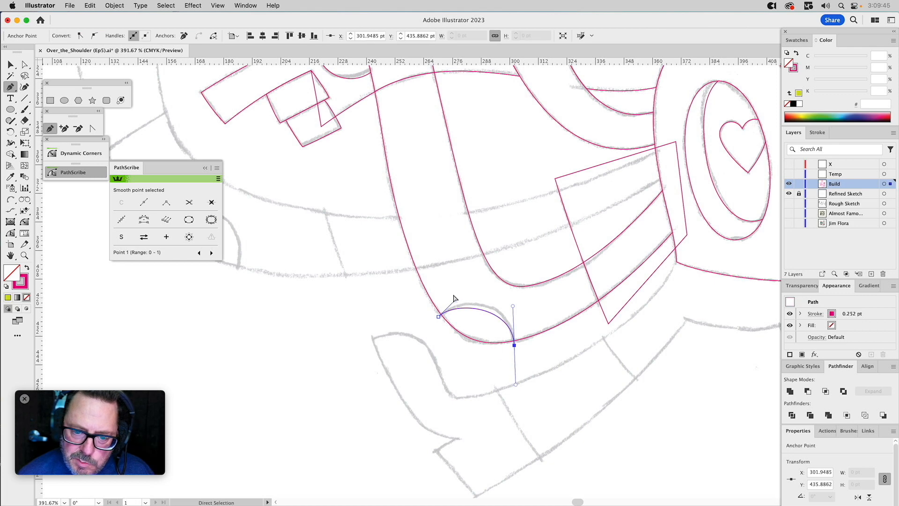
drag(456, 300, 466, 288)
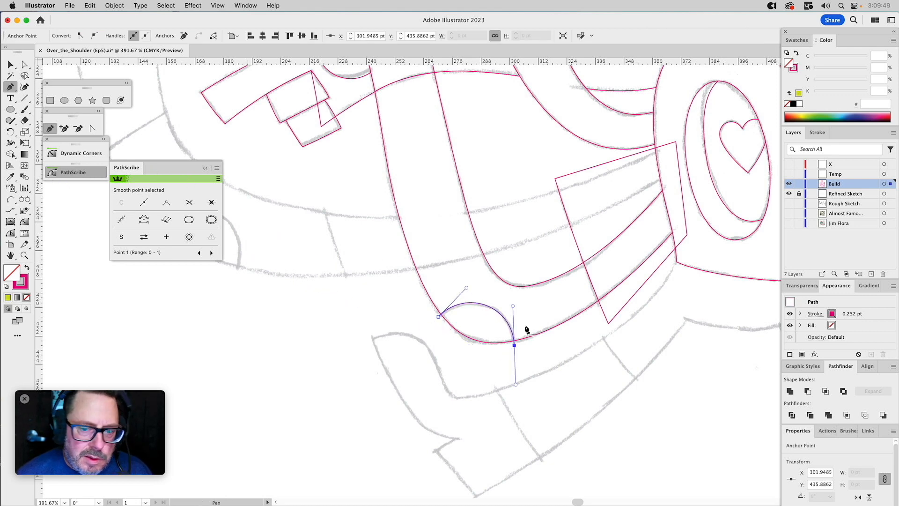
click(438, 316)
click(467, 360)
click(514, 345)
Copy the arm section in place and intersect the copy with the spot shape to trim the spot to the arm's edge.
key(v)
drag(541, 317, 552, 348)
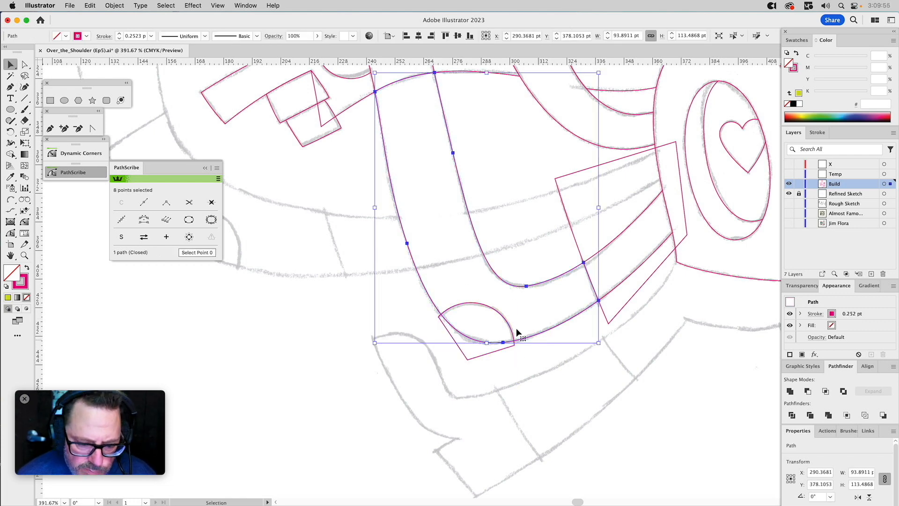
key(super+c)
key(super+f)
shift+click(505, 316)
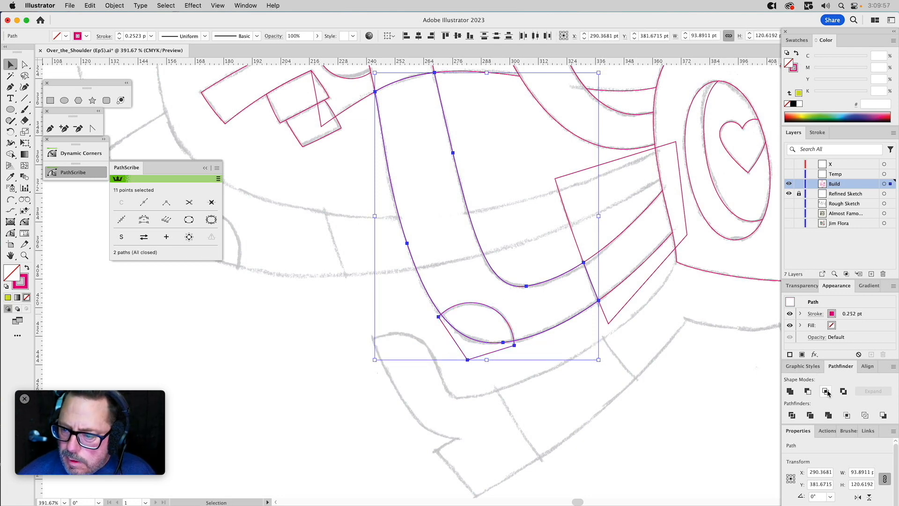
click(825, 391)
click(521, 184)
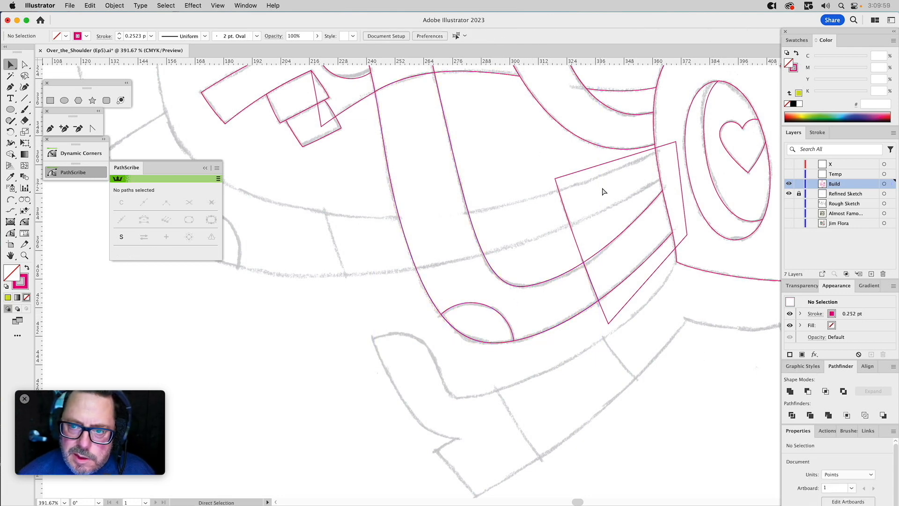
Draw the palm's curved edge on the far-left thumbs-up hand with Arc by Points, from the wrist line to the thumb's base.
key(super+0)
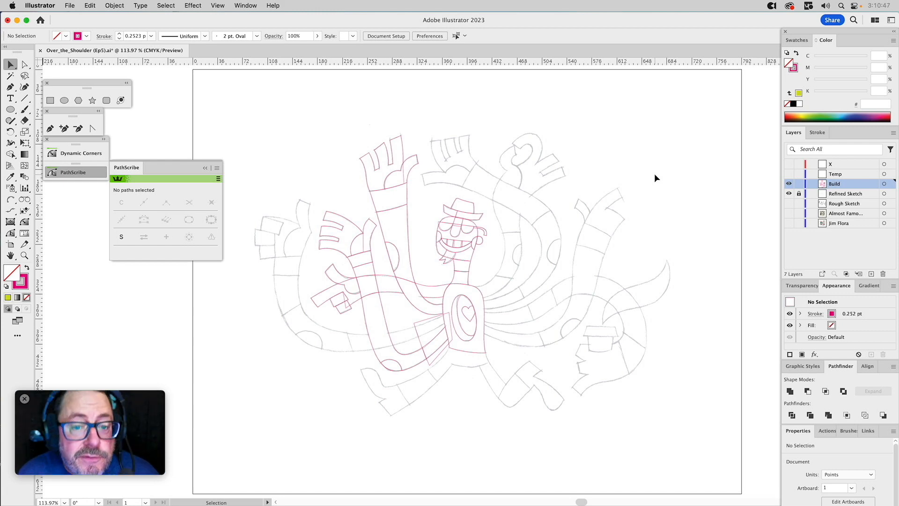
click(24, 255)
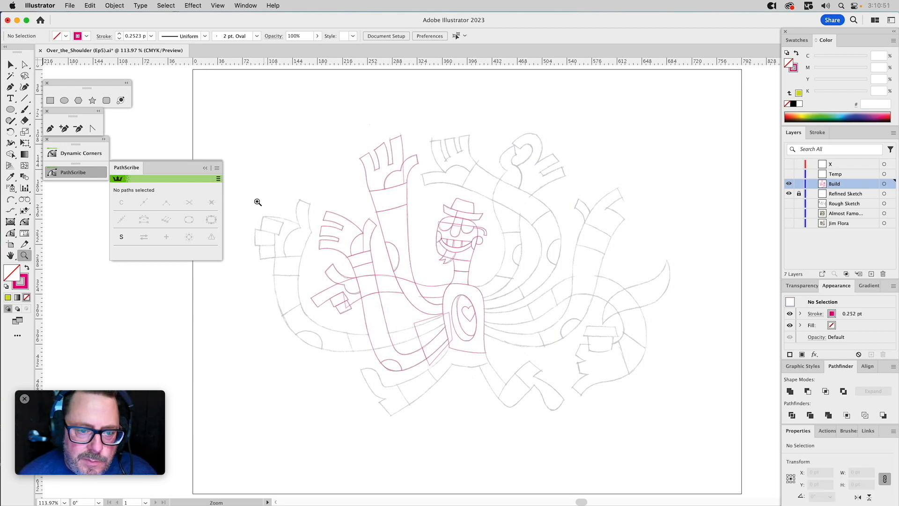
drag(239, 188, 362, 298)
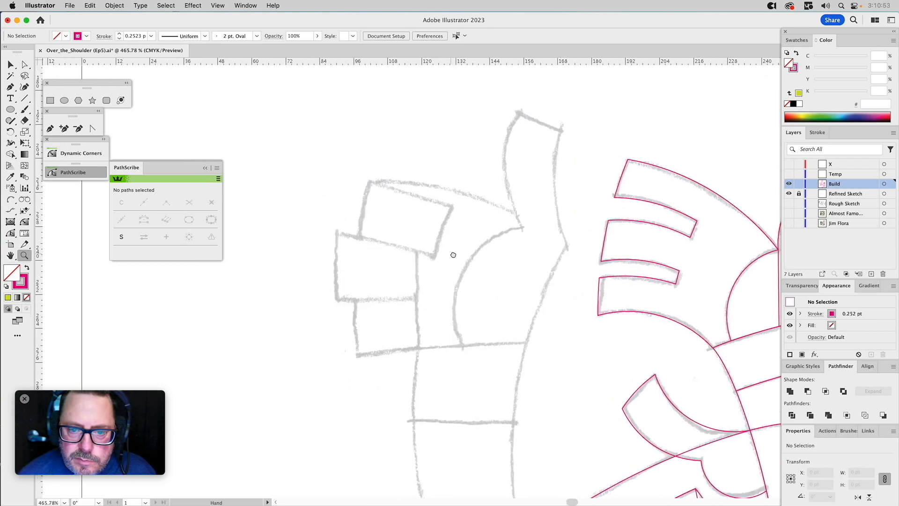
click(11, 199)
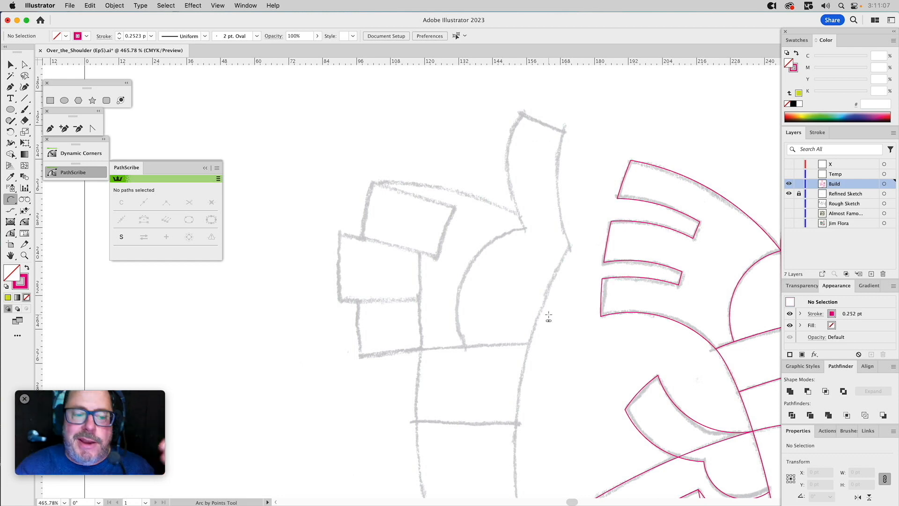
drag(579, 341, 469, 231)
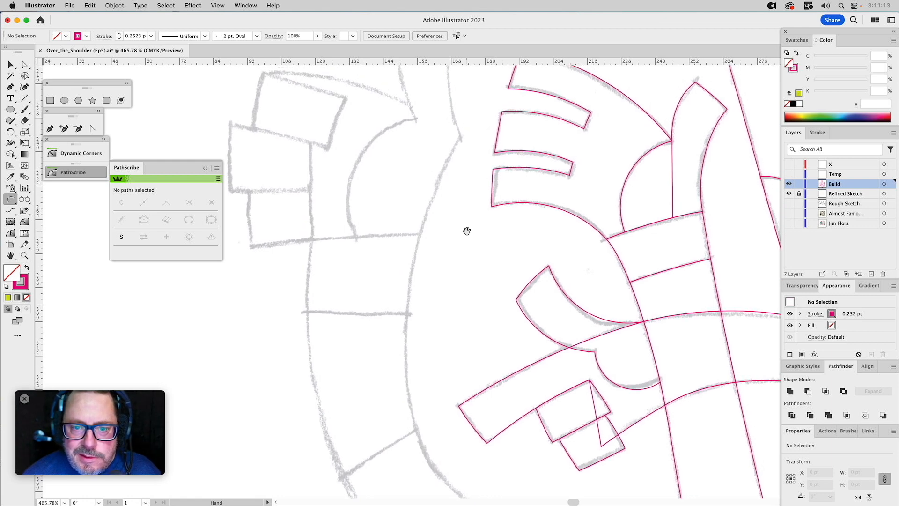
drag(458, 139, 473, 249)
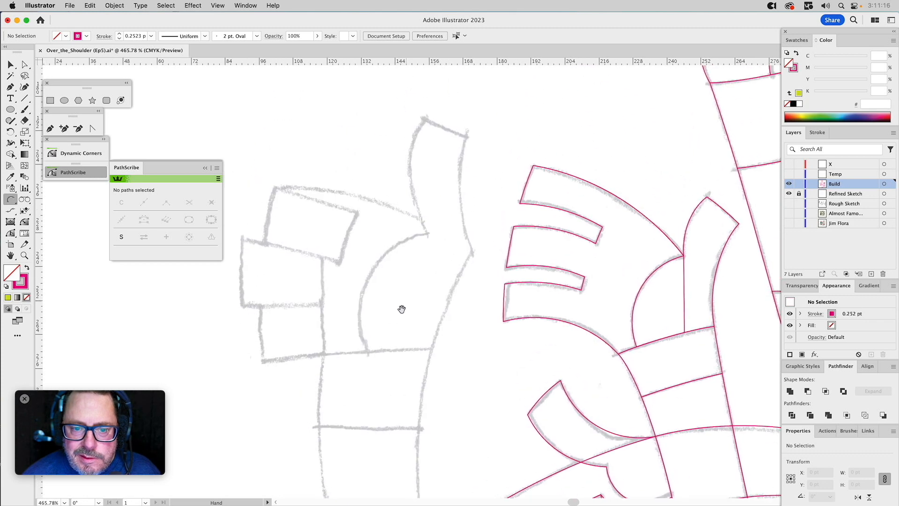
click(370, 357)
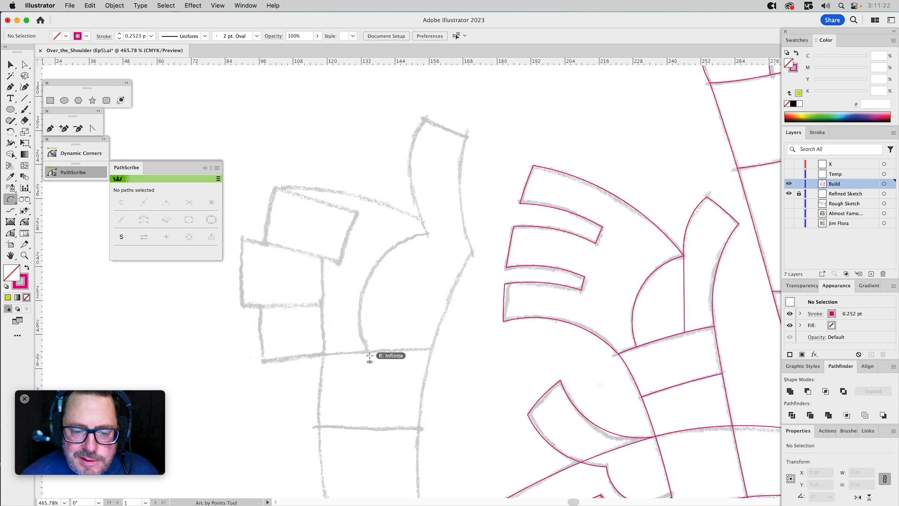
click(426, 234)
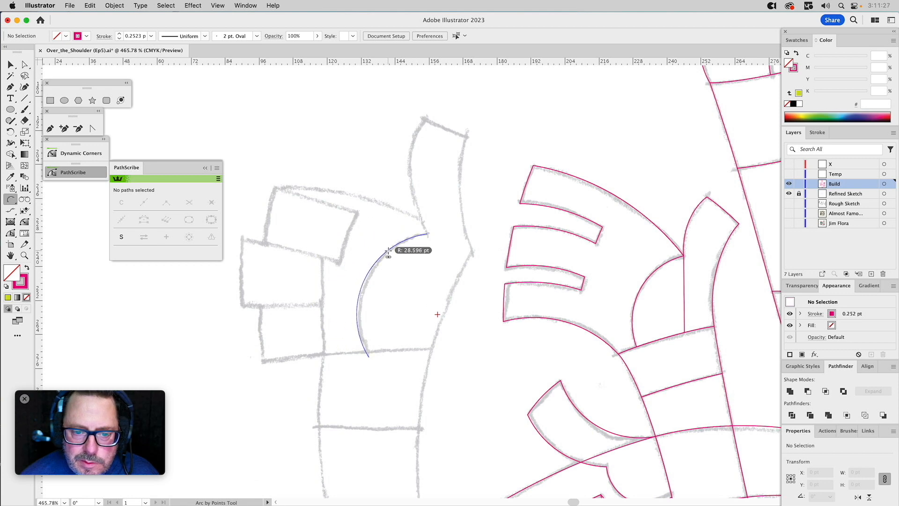
click(388, 252)
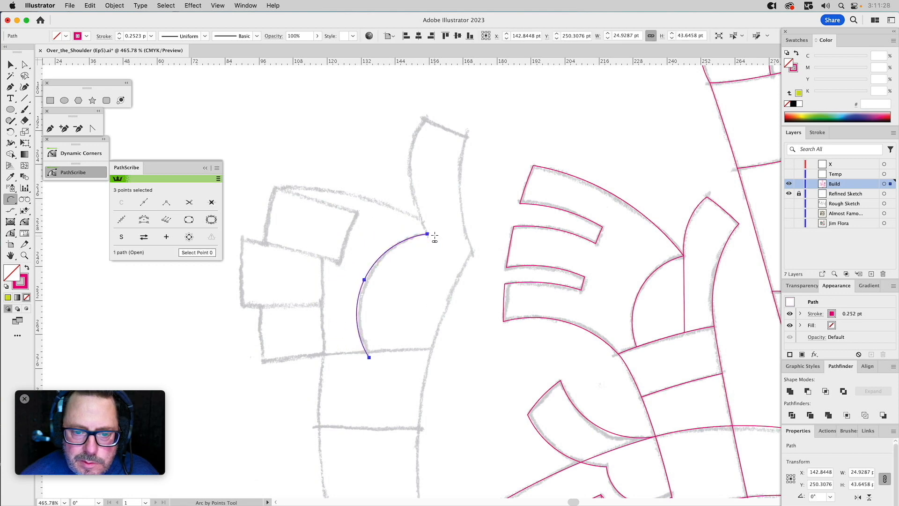
Continue the path up the thumb's inner edge with an arc of about 44 pt radius, and bend it to match the sketch.
click(424, 119)
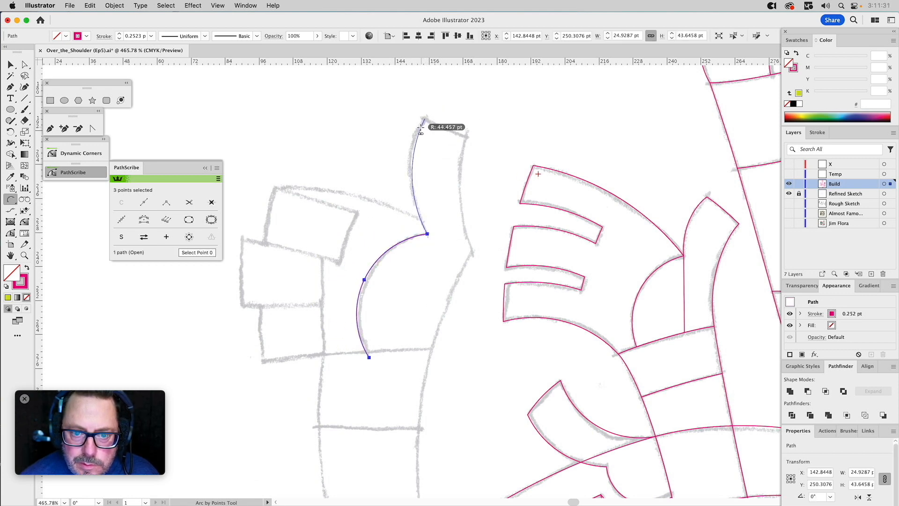
click(420, 128)
key(a)
drag(416, 164, 402, 183)
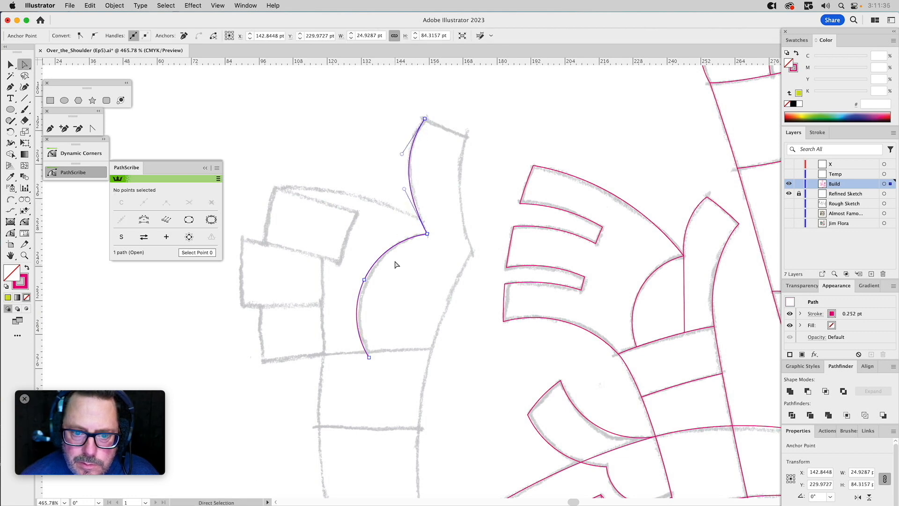
Try removing the middle anchor point of the palm's curve with PathScribe and adjusting the lower handle, then undo both changes.
click(364, 279)
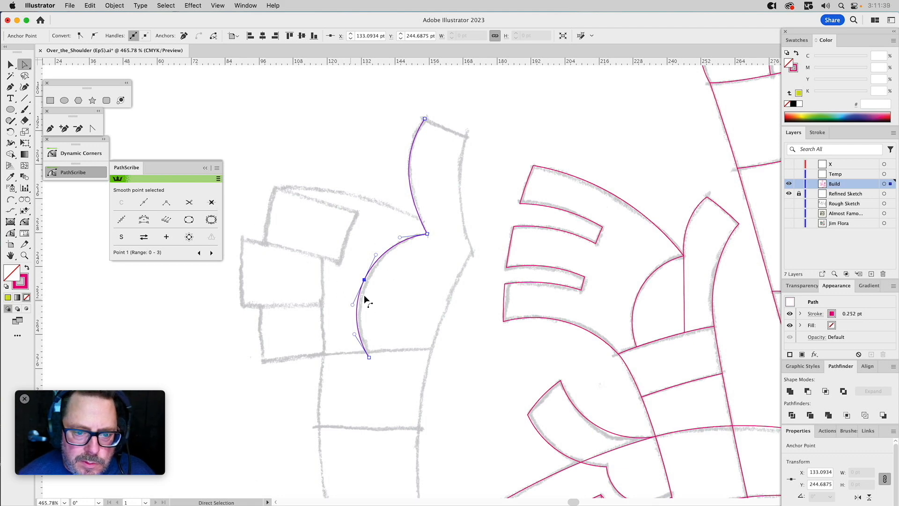
click(212, 202)
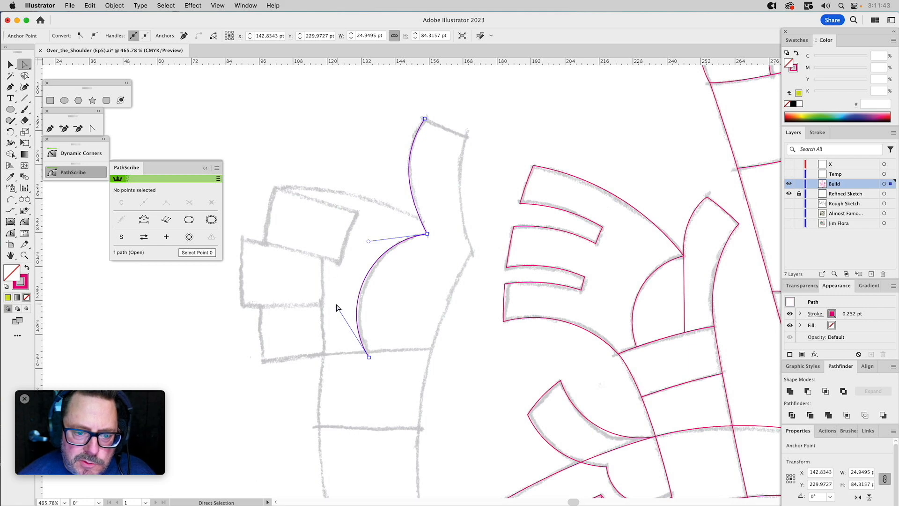
drag(338, 304, 340, 305)
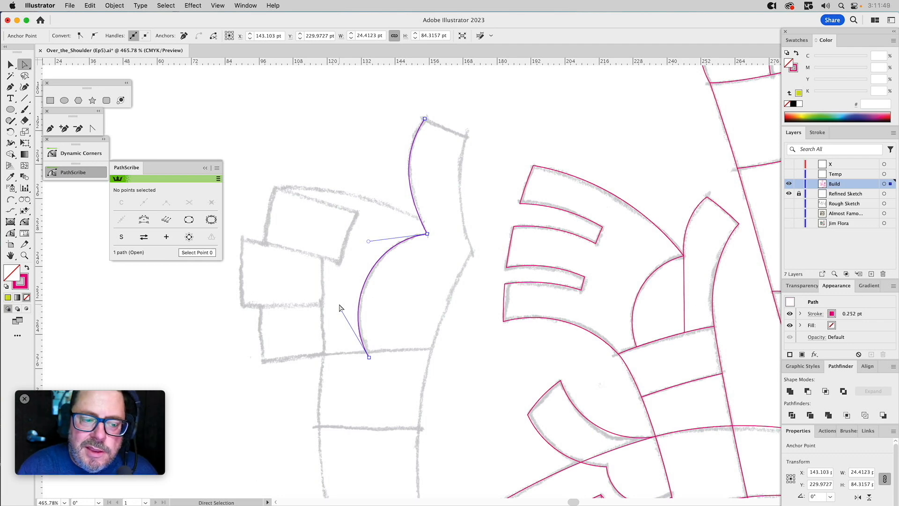
key(super+z)
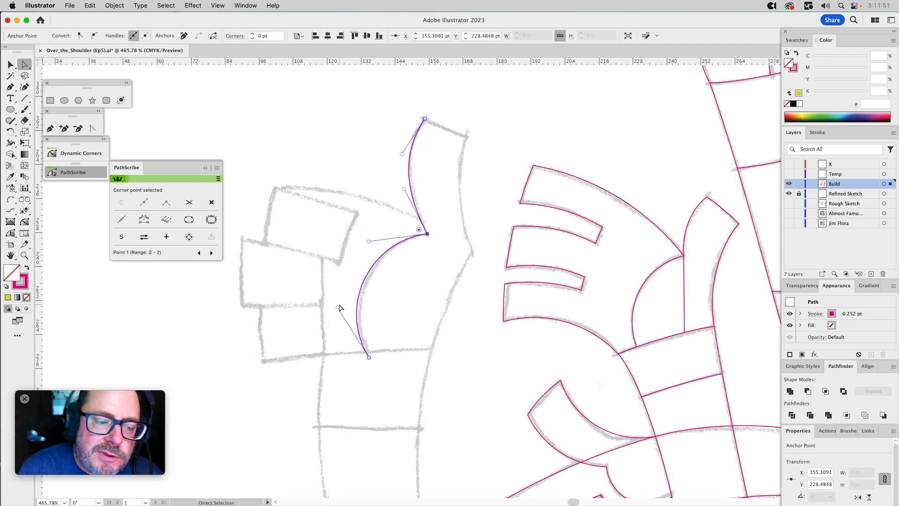
key(super+z)
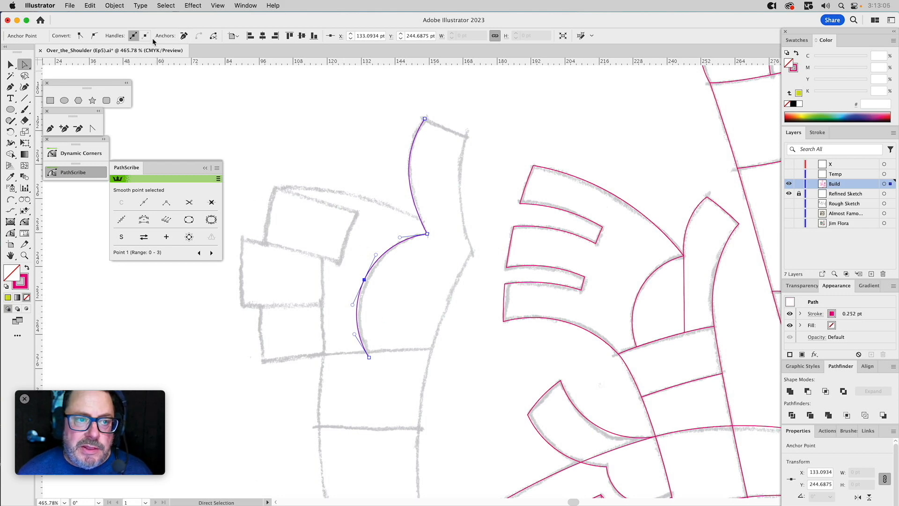
Try removing the palm curve's middle anchor point with the standard Remove Anchor Points command, undoing each attempt.
click(183, 36)
key(super+z)
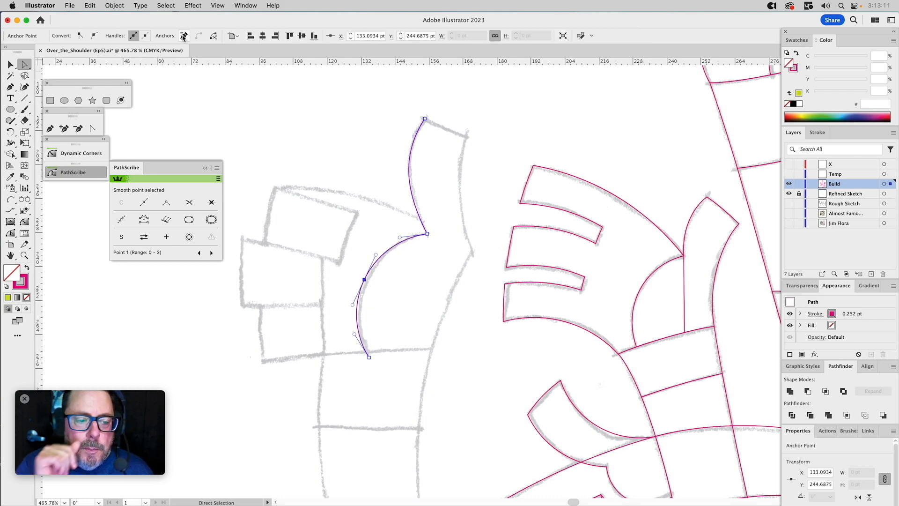
click(122, 5)
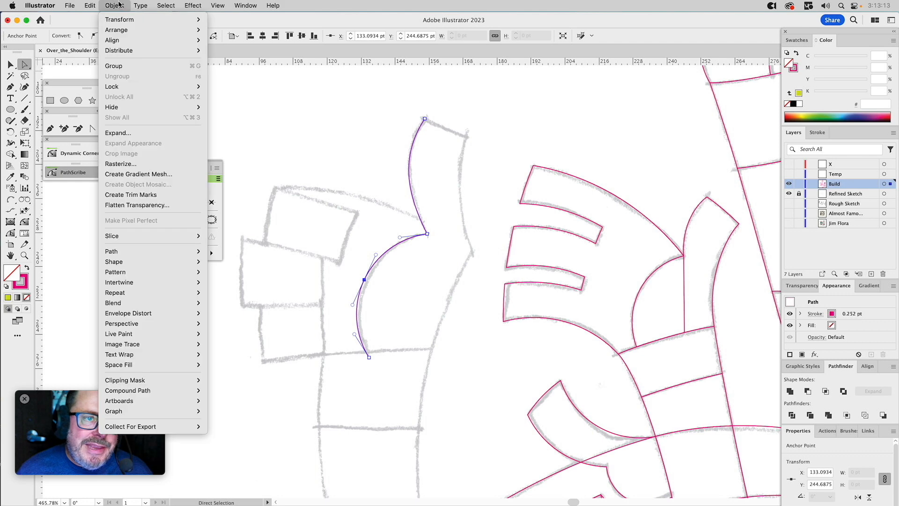
mouse_move(125, 252)
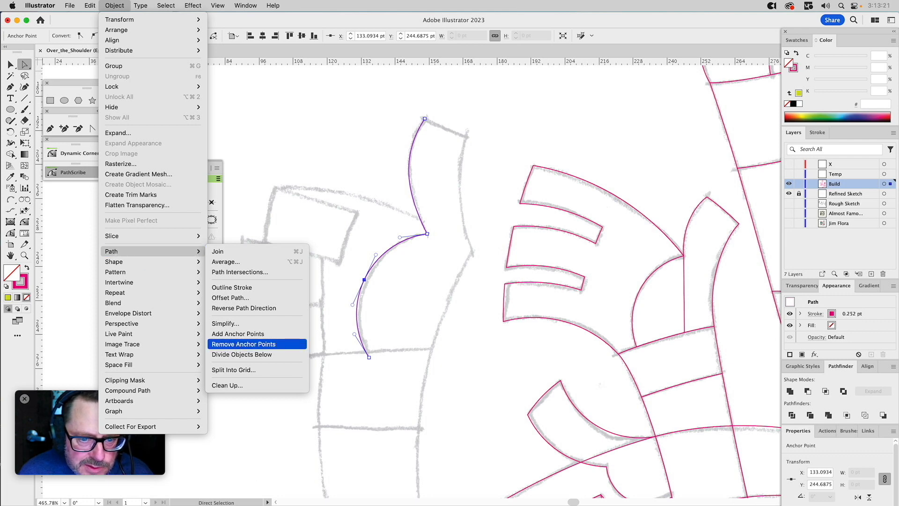
click(238, 344)
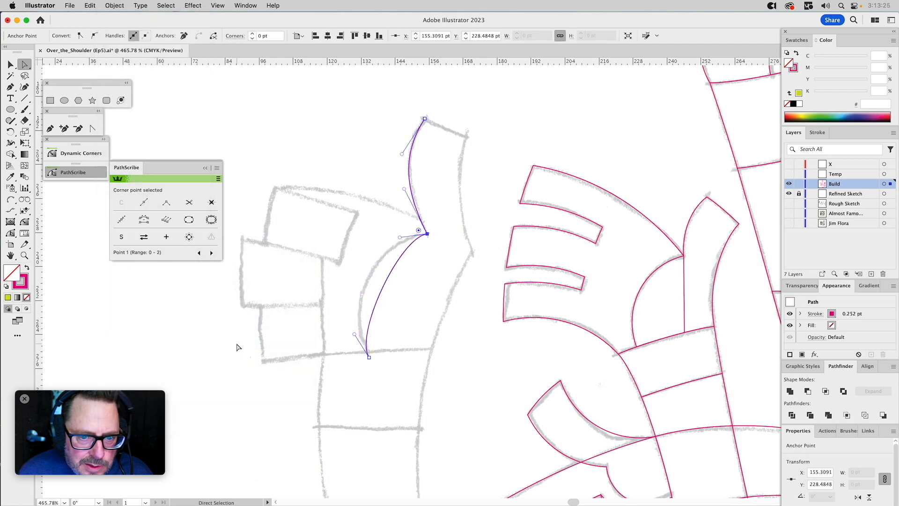
key(a)
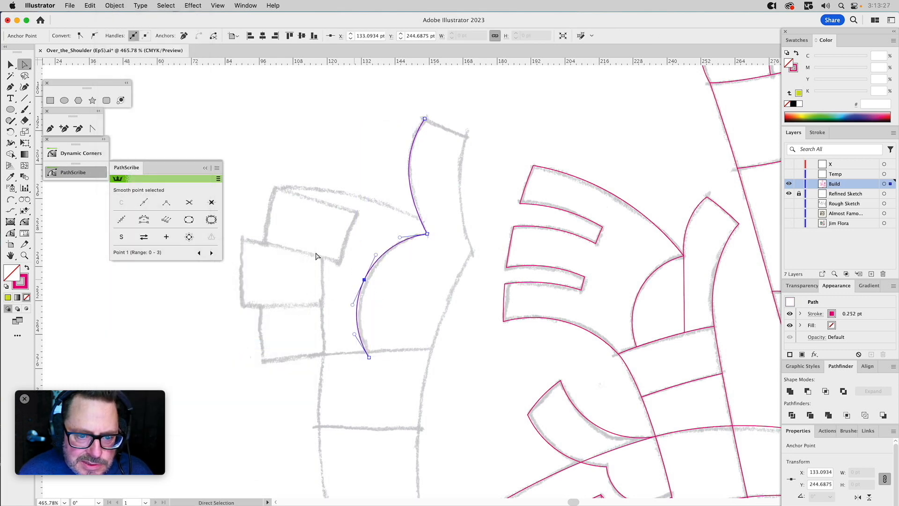
Try to simplify the palm curve's selected anchor point with a 51% curve setting and a 55° corner angle threshold.
click(114, 5)
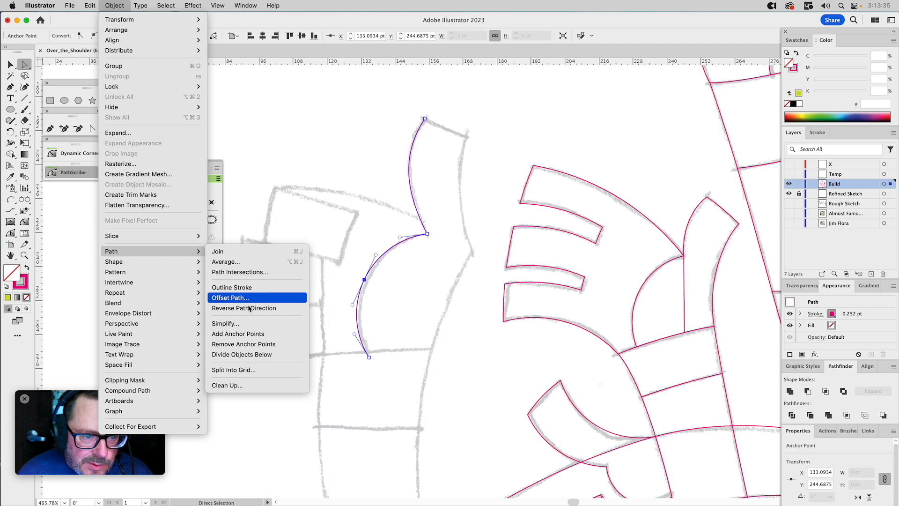
click(233, 323)
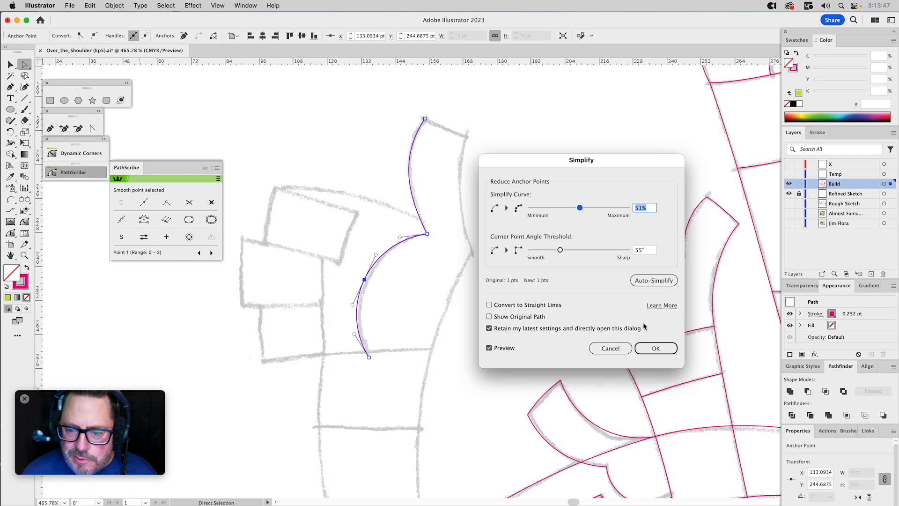
click(650, 350)
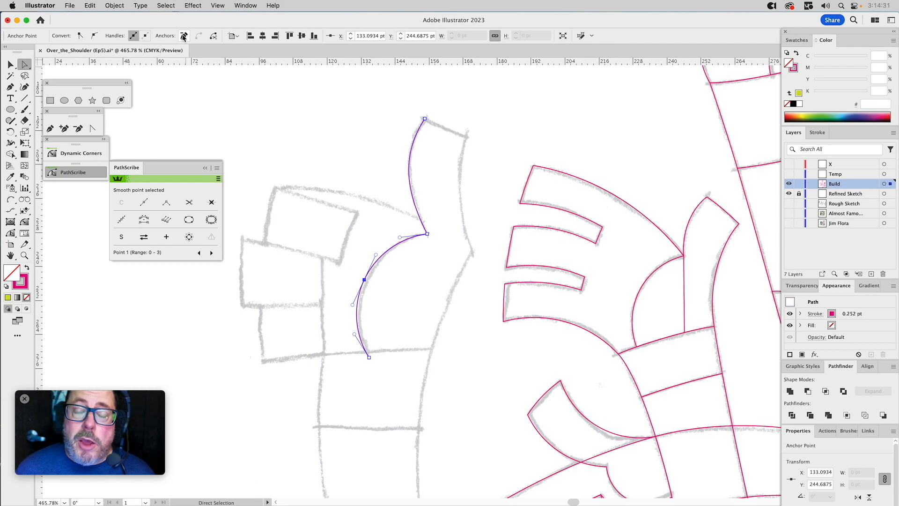
Reselect the palm curve's middle anchor point, remove it with the standard anchor removal, and undo the removal.
drag(350, 250, 379, 297)
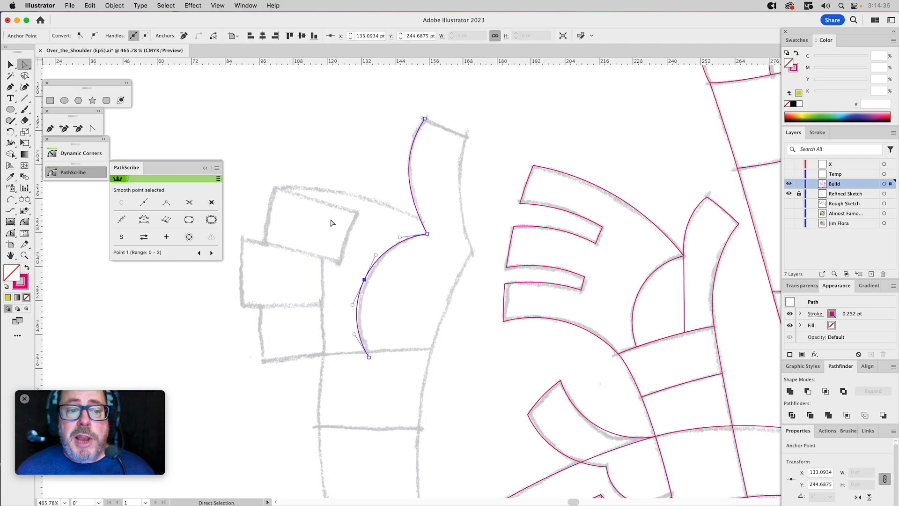
click(184, 36)
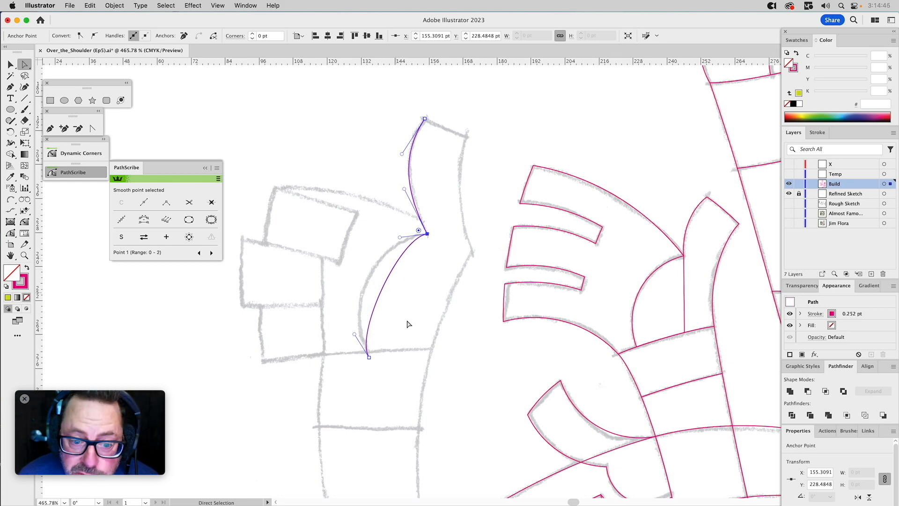
key(super)
key(super+z)
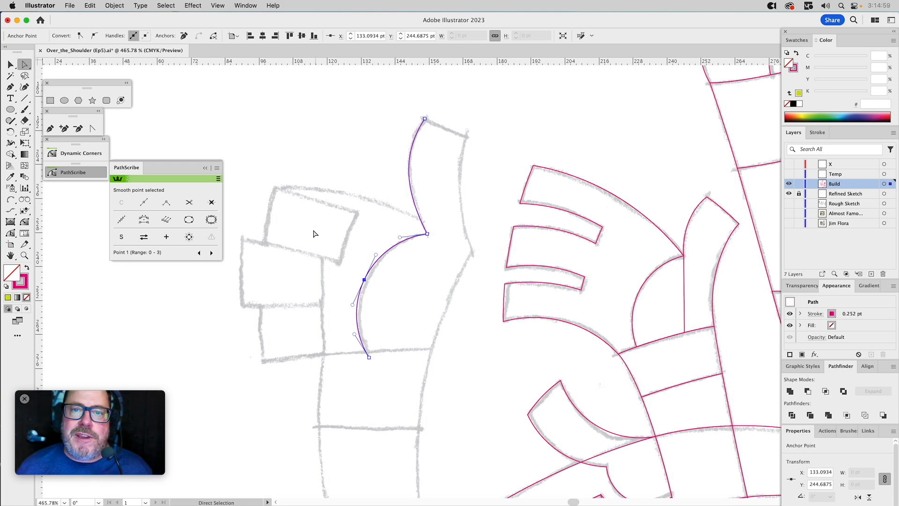
Remove the palm curve's middle anchor point with PathScribe so that the curve keeps its shape.
drag(352, 258, 388, 296)
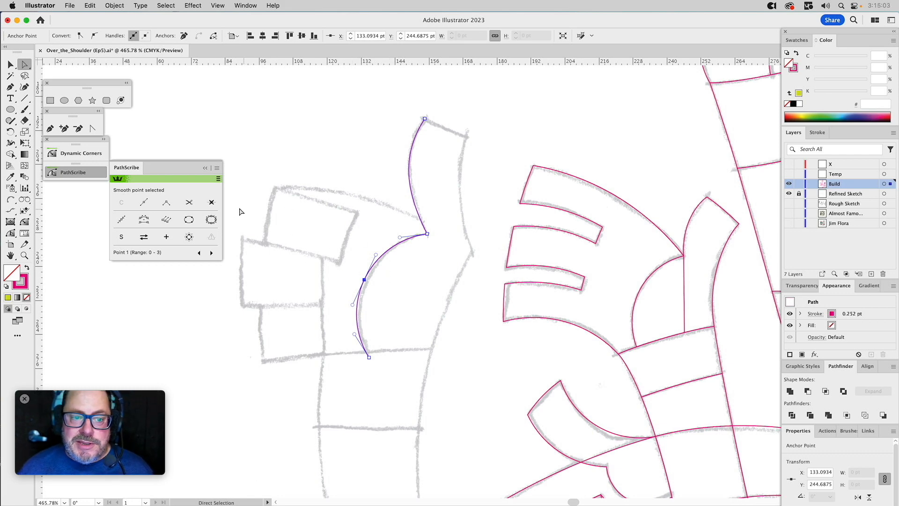
click(211, 202)
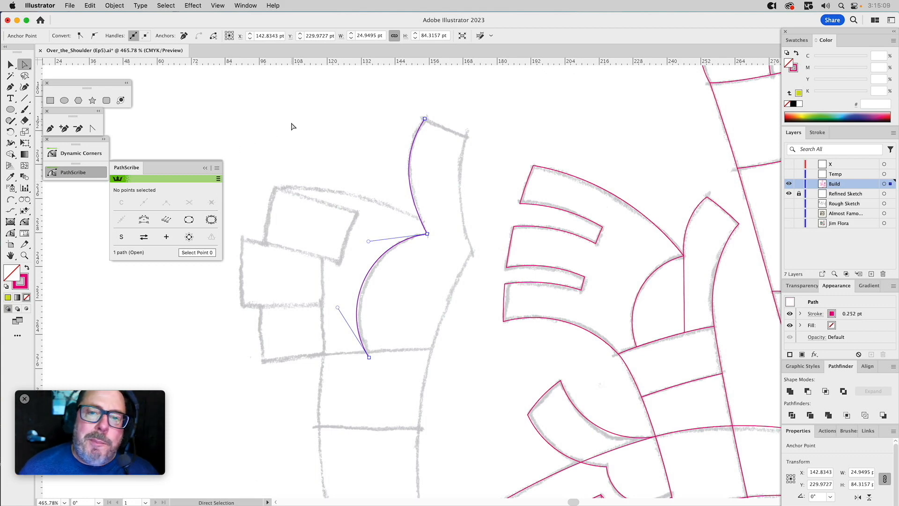
Continue the path with Arc by Points across the thumb's tip and down its outer edge to the thumb's base.
click(11, 200)
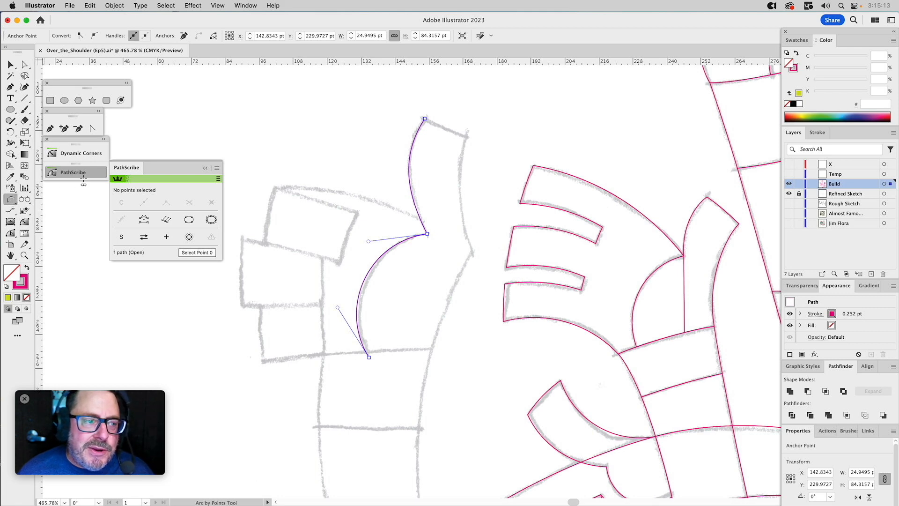
click(424, 119)
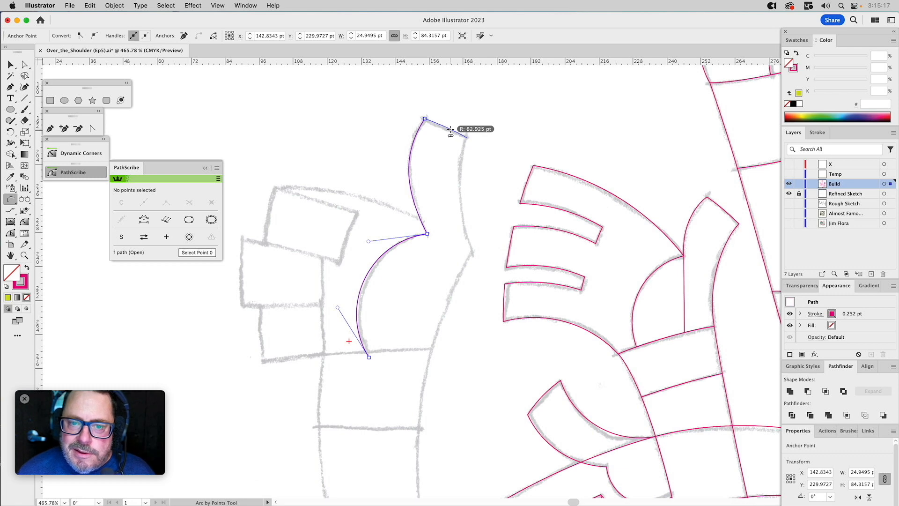
click(467, 138)
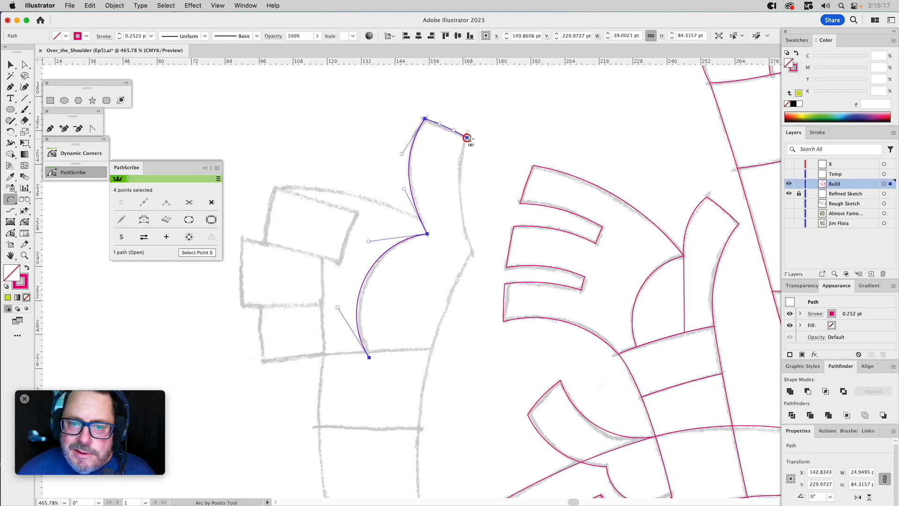
click(473, 253)
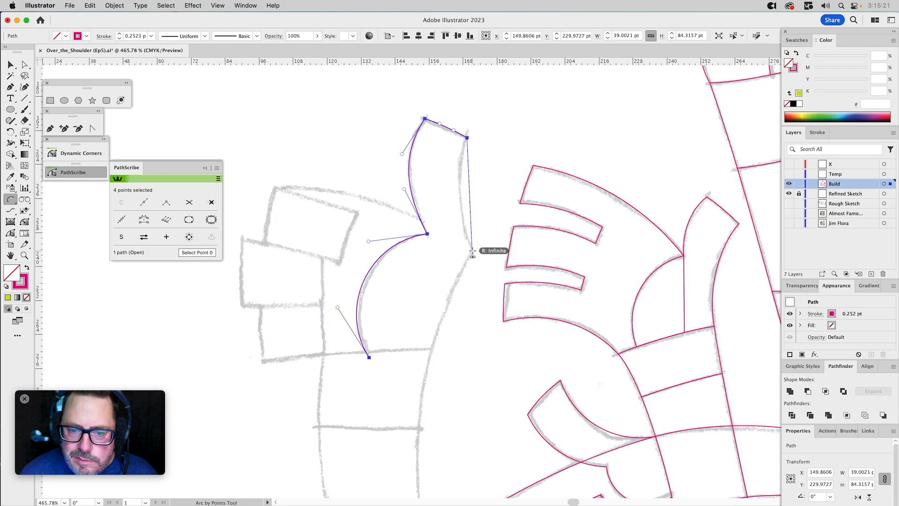
click(462, 212)
Continue the path with the Pen tool from the thumb's outer base down the arm's inner edge to the elbow's dividing line.
drag(512, 292, 445, 121)
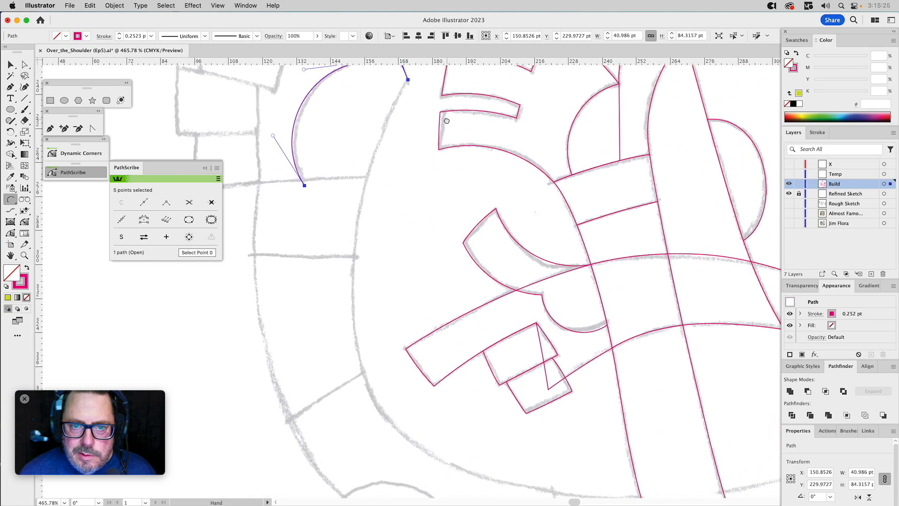
key(p)
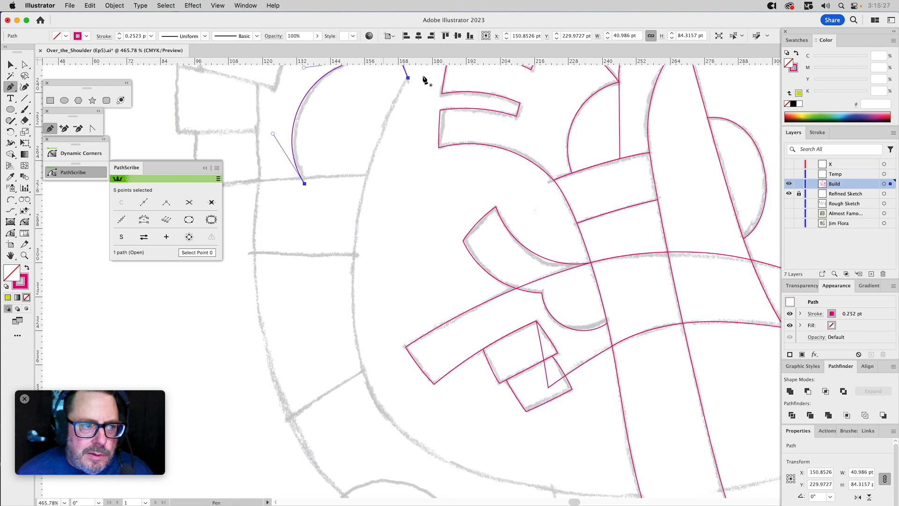
click(408, 77)
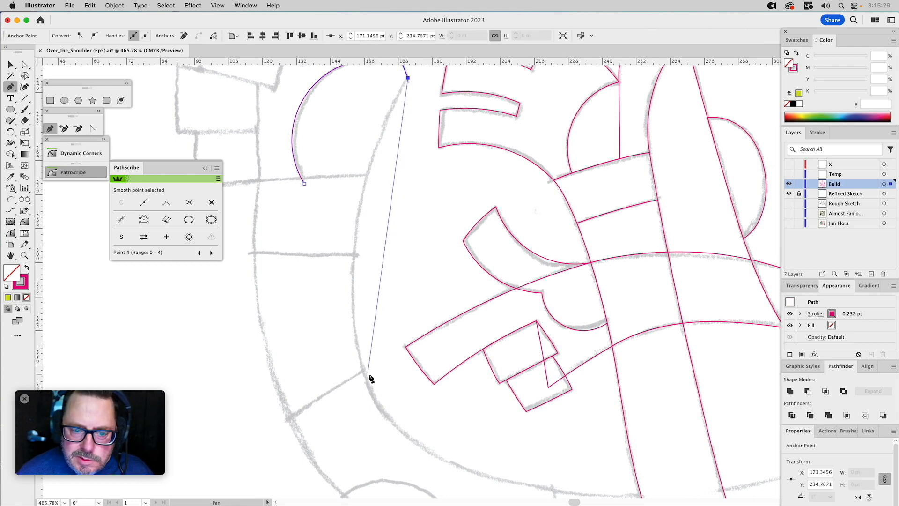
drag(364, 382, 388, 451)
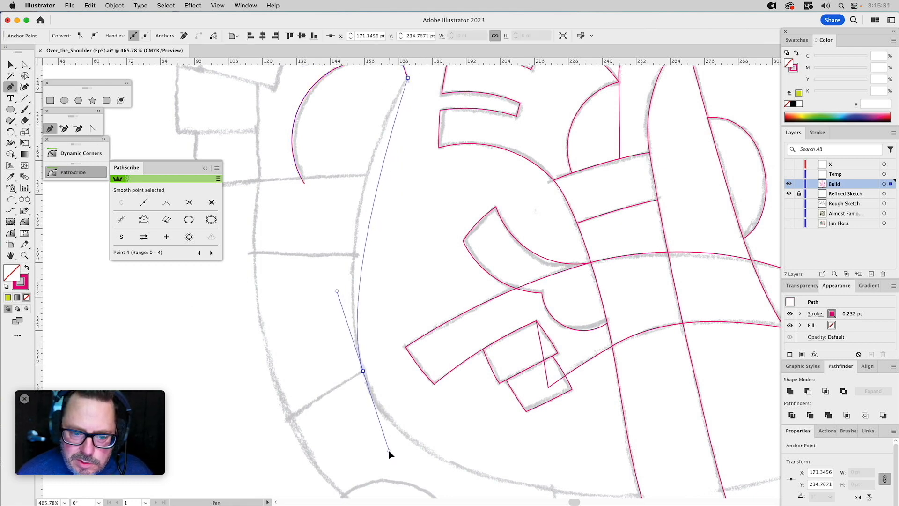
Trace the arm's inner edge around the bend to the body, cross the arm's end, and start back along its lower edge.
scroll(389, 450, down, 5)
scroll(388, 451, right, 2)
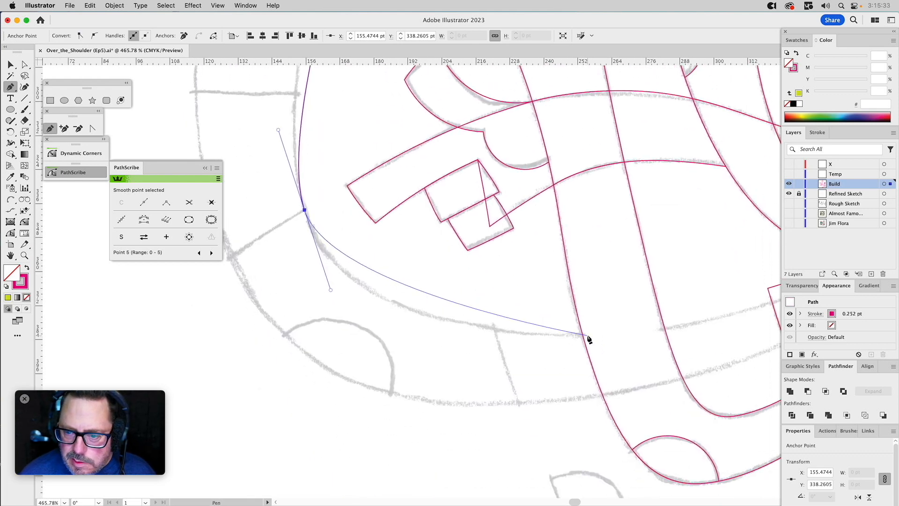
scroll(645, 329, right, 5)
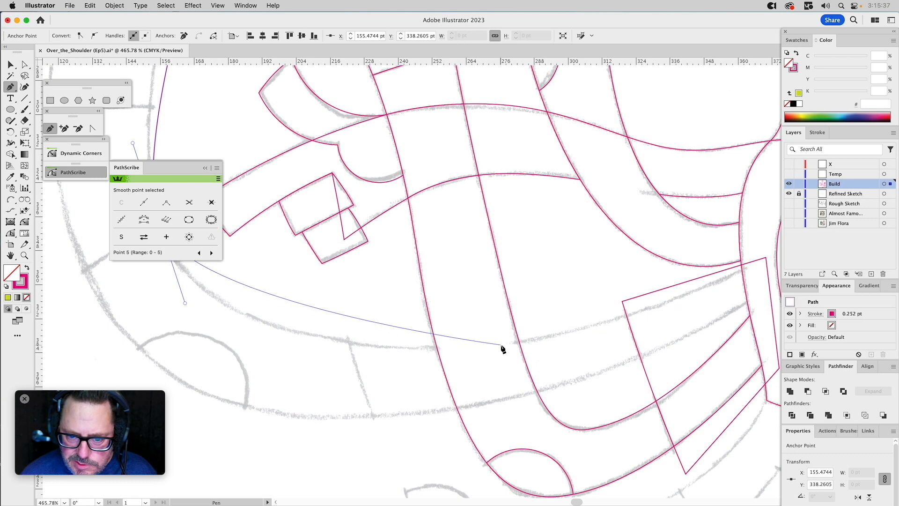
drag(474, 346, 607, 332)
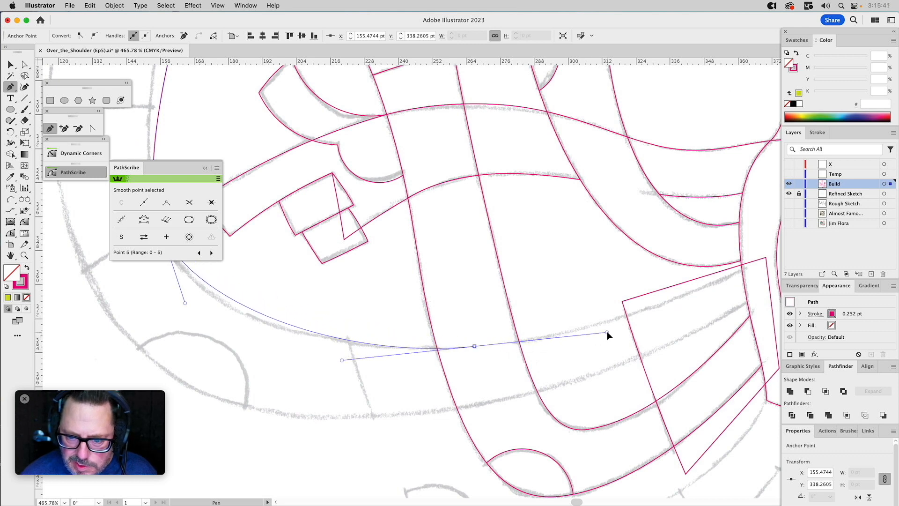
drag(747, 267, 353, 427)
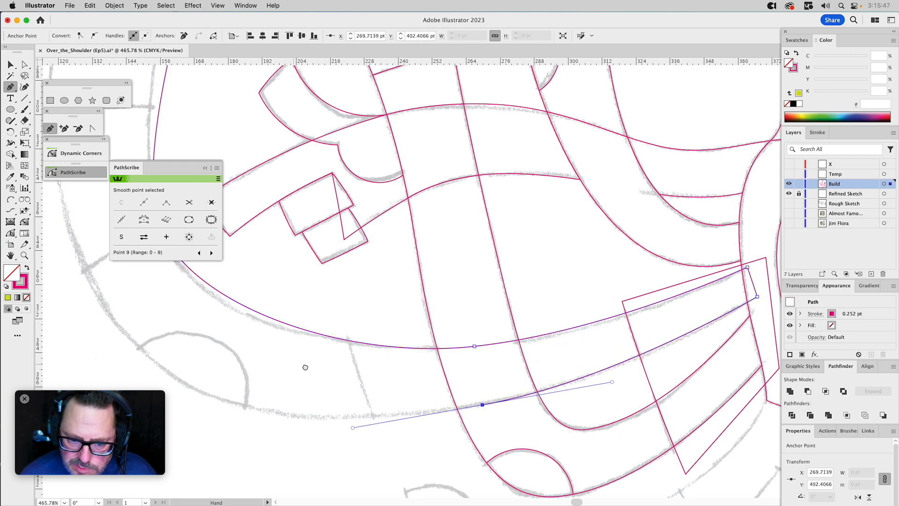
Continue the path around the arm's outer bend and up its outer edge to the wrist line below the fingers.
drag(293, 364, 583, 393)
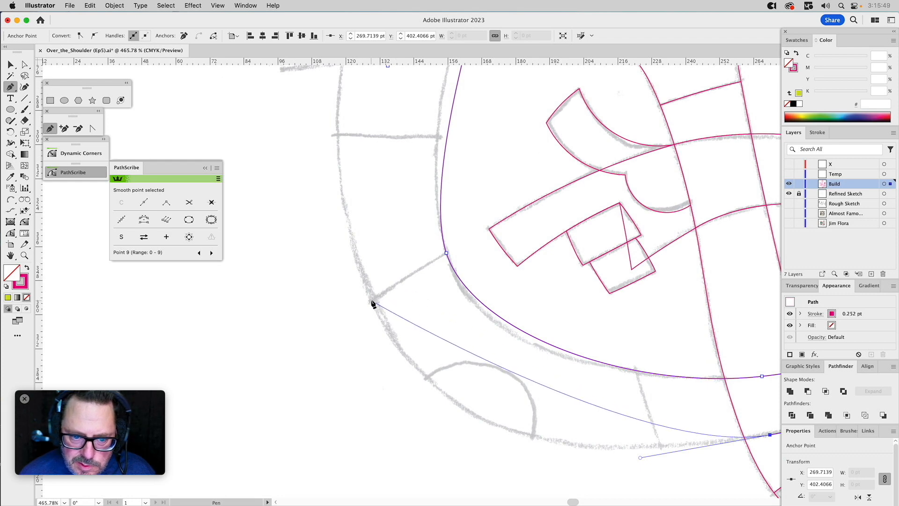
mouse_move(370, 300)
mouse_down()
mouse_move(329, 236)
mouse_move(307, 166)
mouse_up()
drag(390, 129, 397, 381)
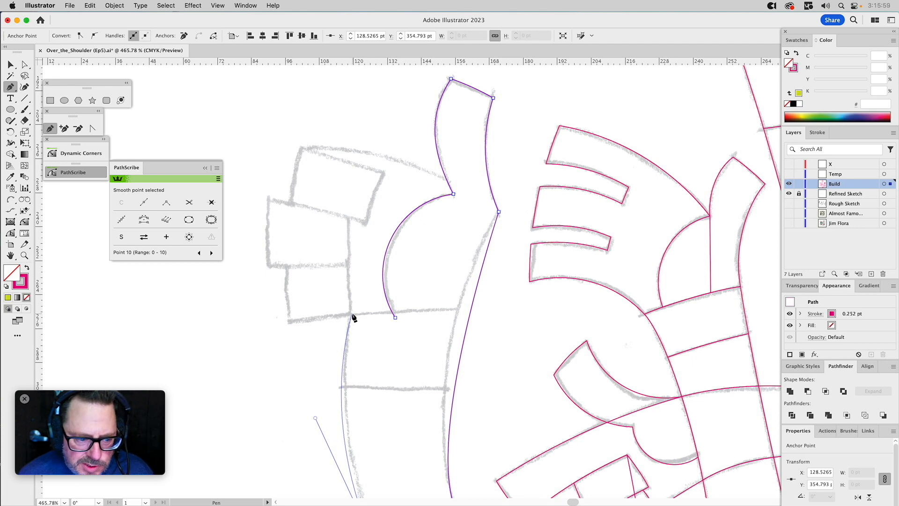
click(353, 316)
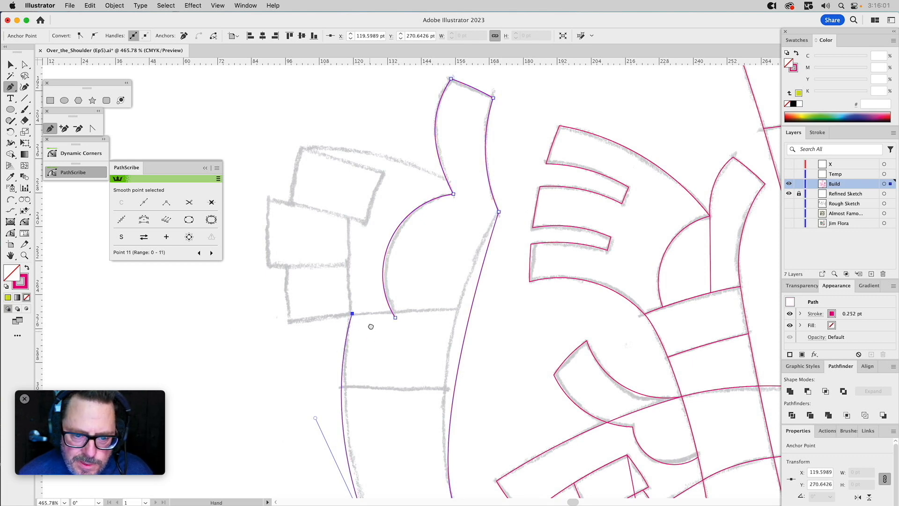
Shorten the upper handle at the arm's outer bend so the outer edge matches the sketch more closely.
drag(370, 338, 389, 102)
key(a)
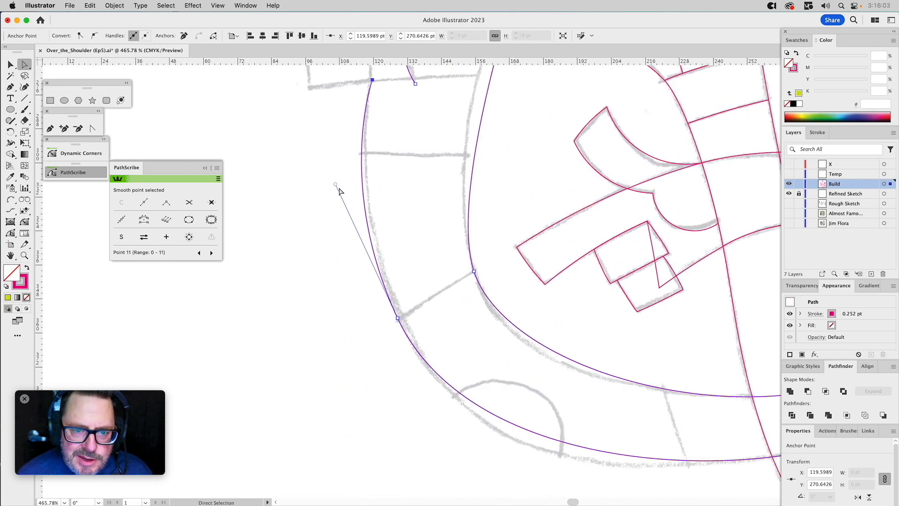
drag(335, 184, 348, 207)
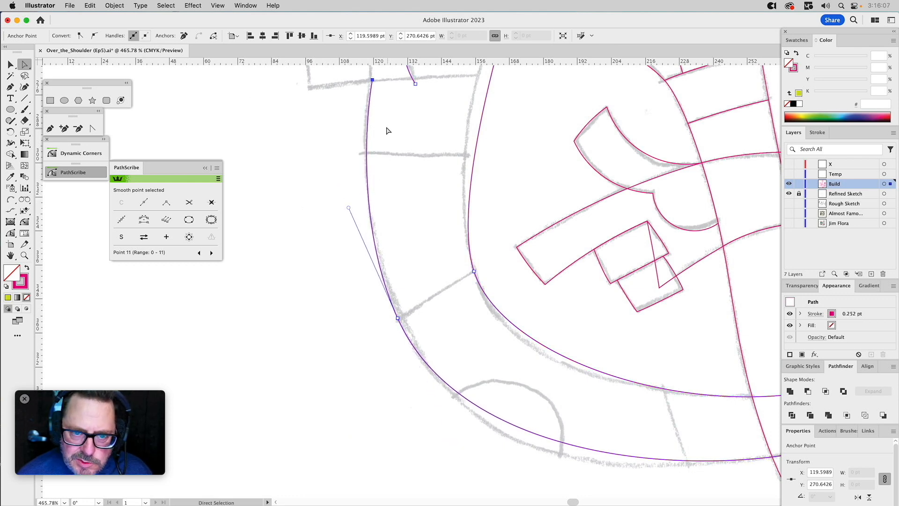
Lengthen both handles of the anchor at the arm's outer bend so the outer curve follows the sketch above and below it.
drag(348, 207, 342, 190)
drag(446, 247, 372, 147)
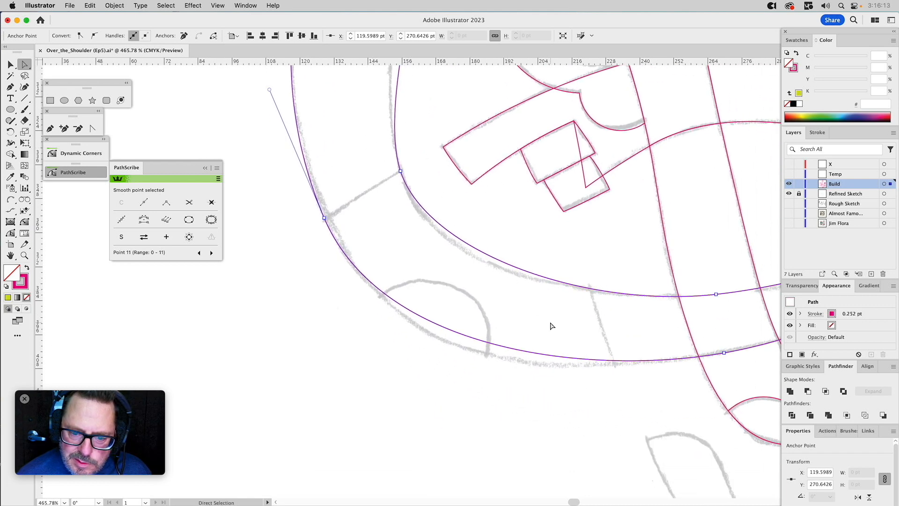
click(522, 349)
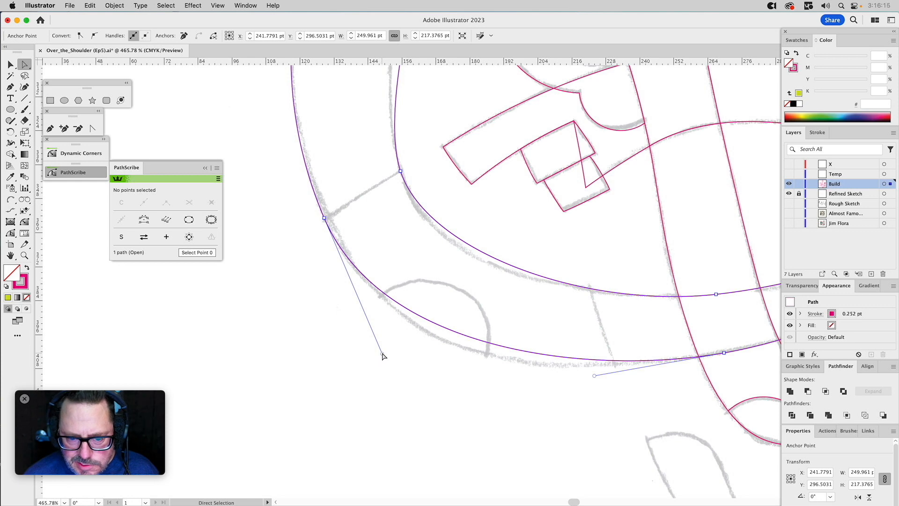
drag(382, 355, 397, 388)
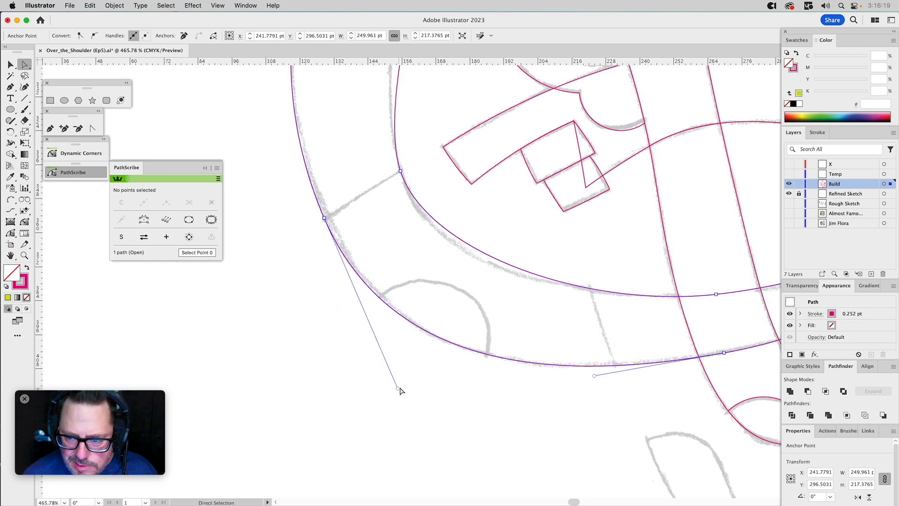
Lengthen the facing handles of the arm's lower inner-edge anchor and inner elbow anchor to fit the curve between them to the sketch.
drag(498, 341, 224, 337)
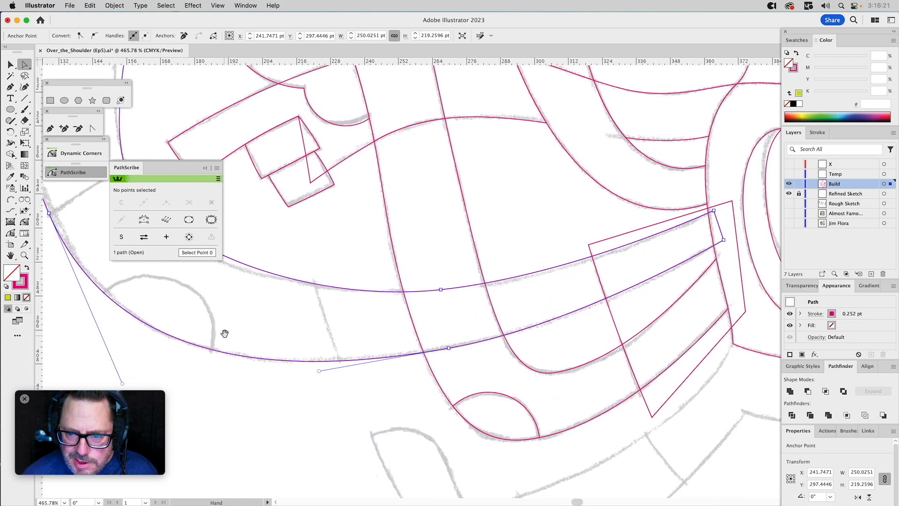
click(441, 289)
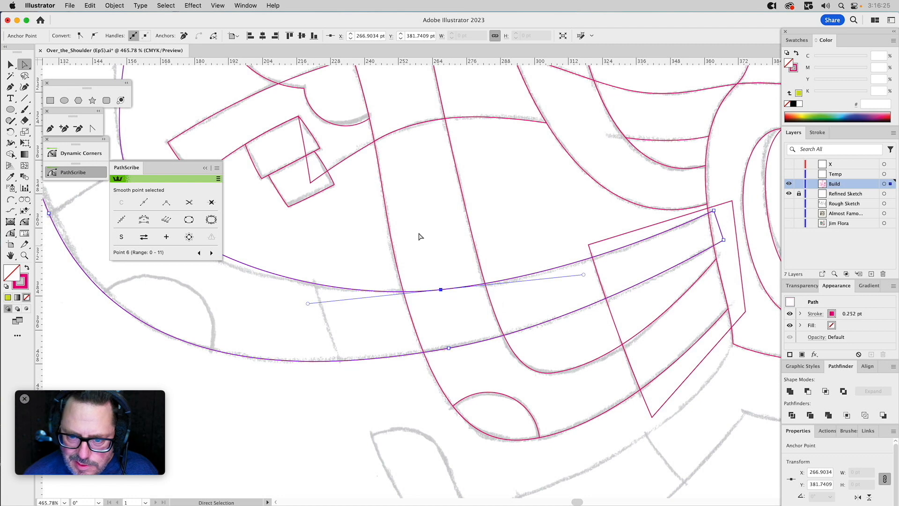
drag(419, 237, 565, 251)
drag(482, 328, 462, 331)
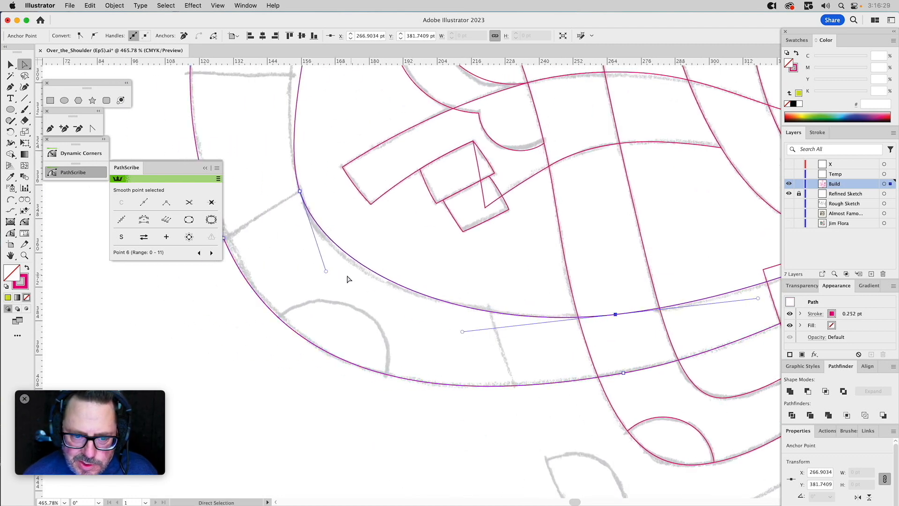
drag(327, 272, 329, 282)
Reshape the inner edge between the thumb's outer base and the elbow onto the sketch line with the PathScribe tool.
drag(406, 210, 435, 328)
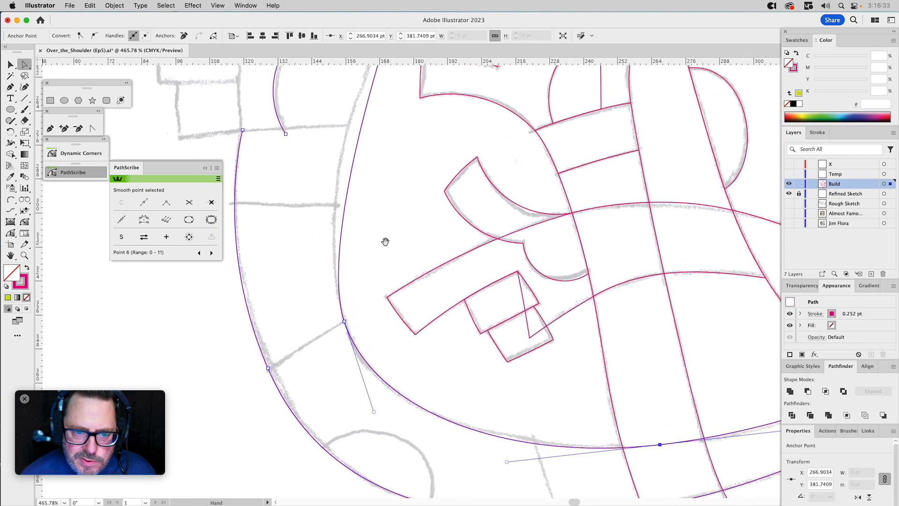
drag(386, 241, 393, 355)
click(12, 233)
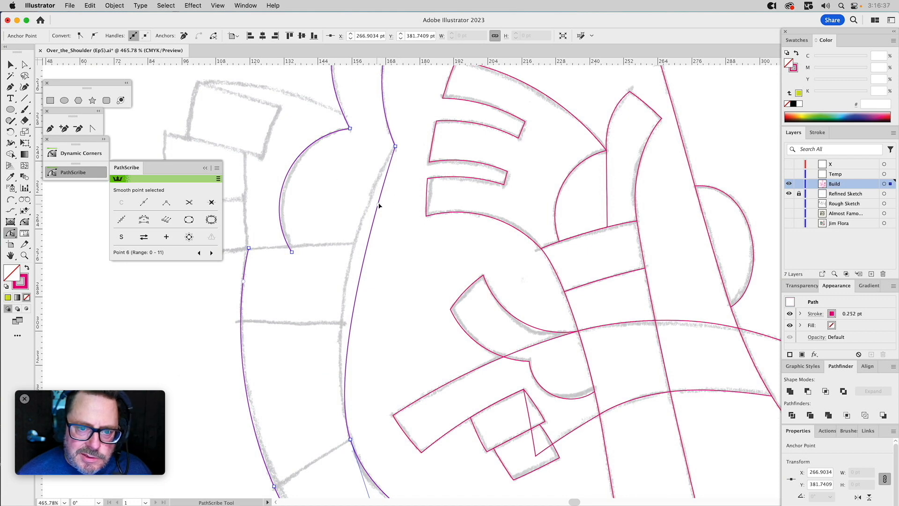
drag(378, 206, 353, 212)
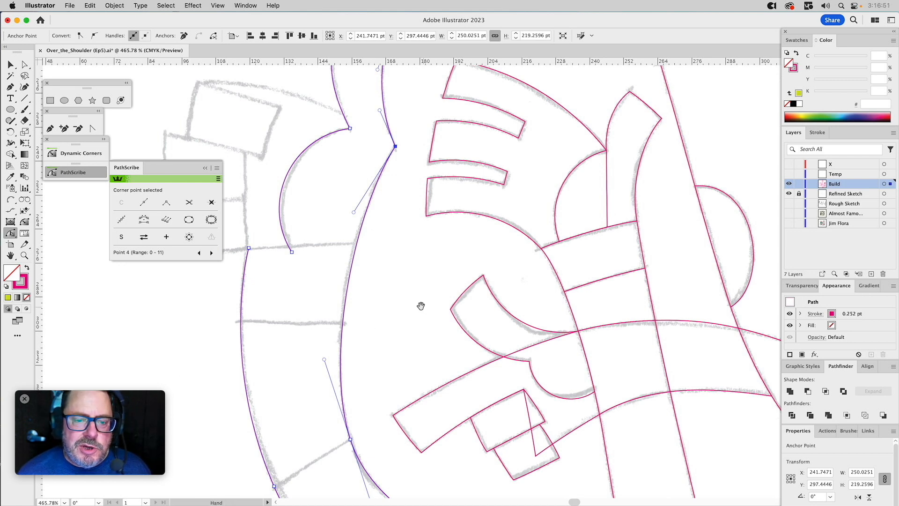
drag(353, 212, 348, 222)
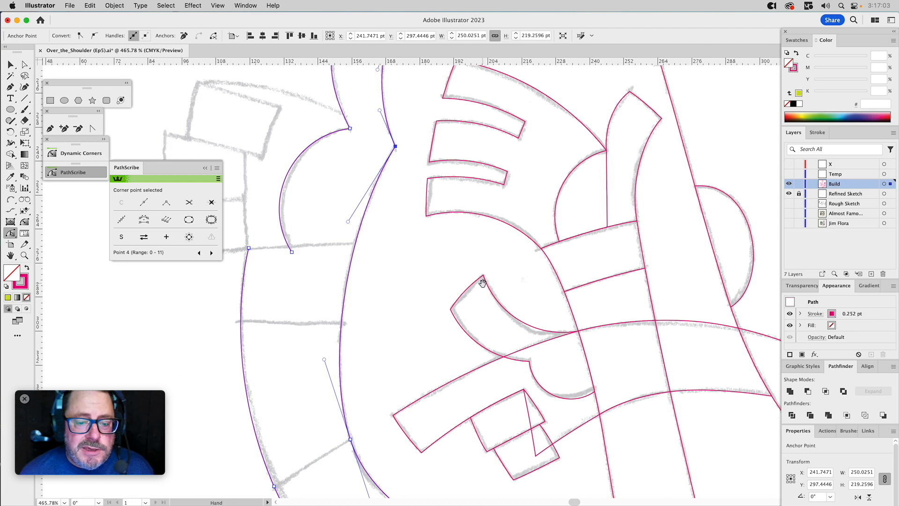
Fine-tune the inner elbow's lower handle and slightly lengthen the body-side handle of the next inner-edge anchor with PathScribe.
scroll(421, 178, down, 6)
scroll(421, 178, right, 2)
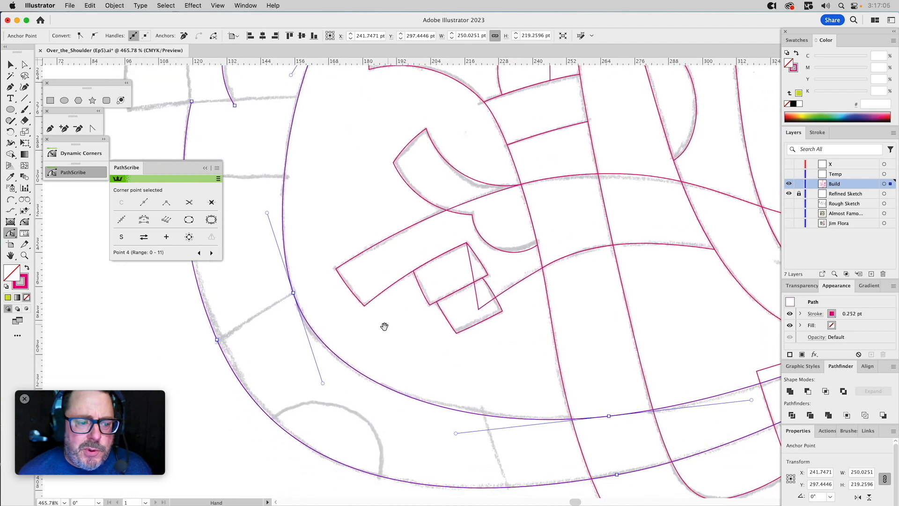
drag(323, 384, 325, 386)
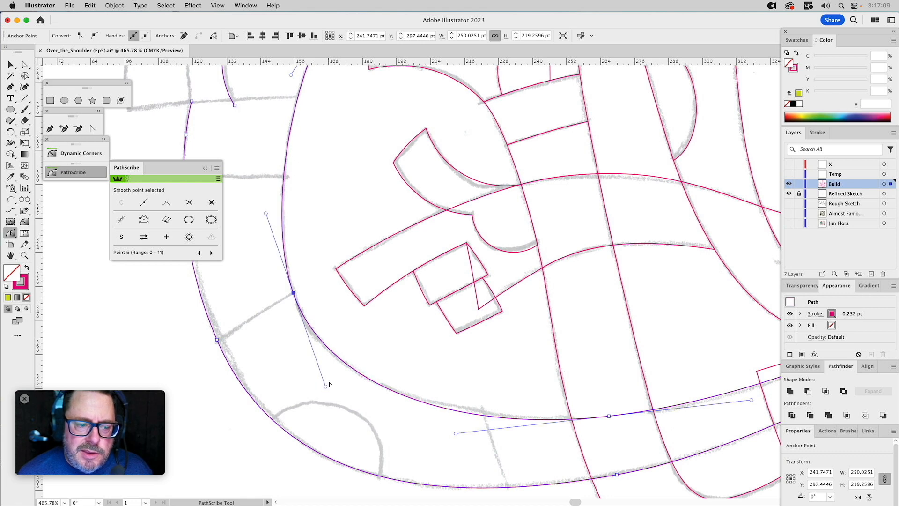
drag(506, 350, 360, 328)
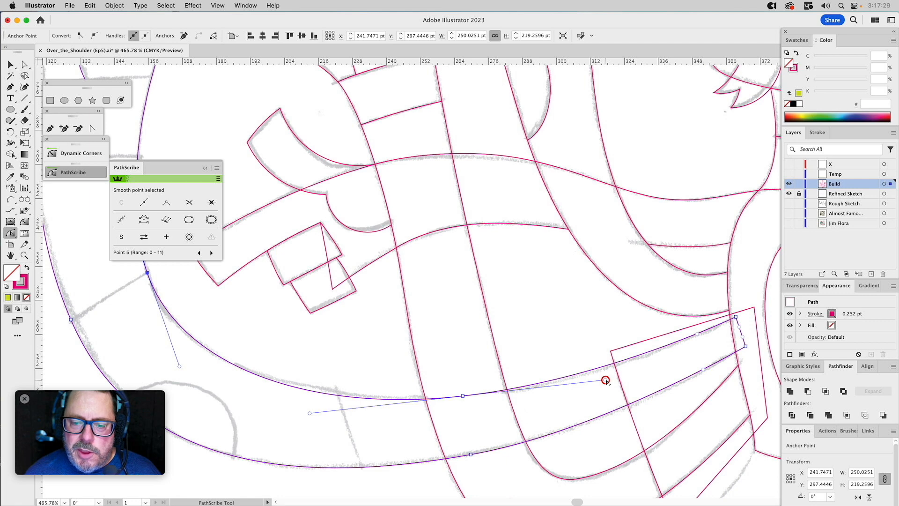
drag(605, 380, 611, 380)
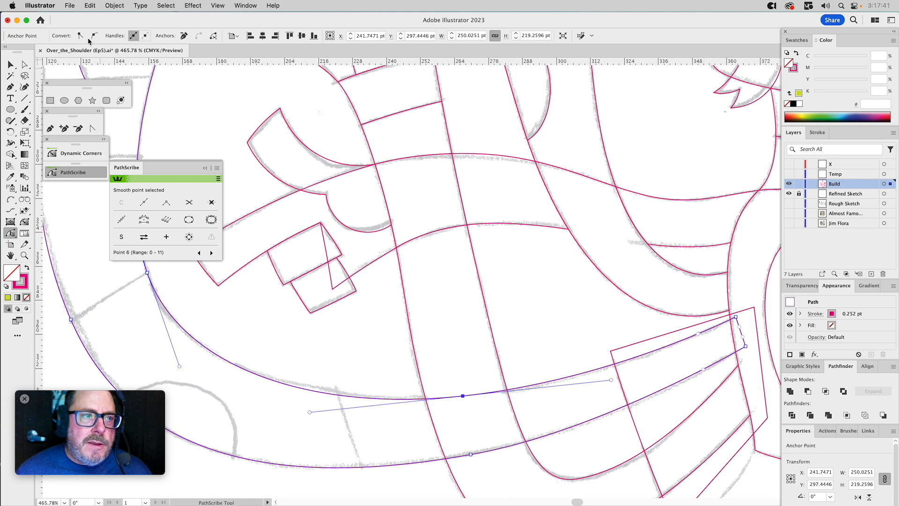
Review the General preferences and close them without changing anything.
click(39, 6)
mouse_move(65, 45)
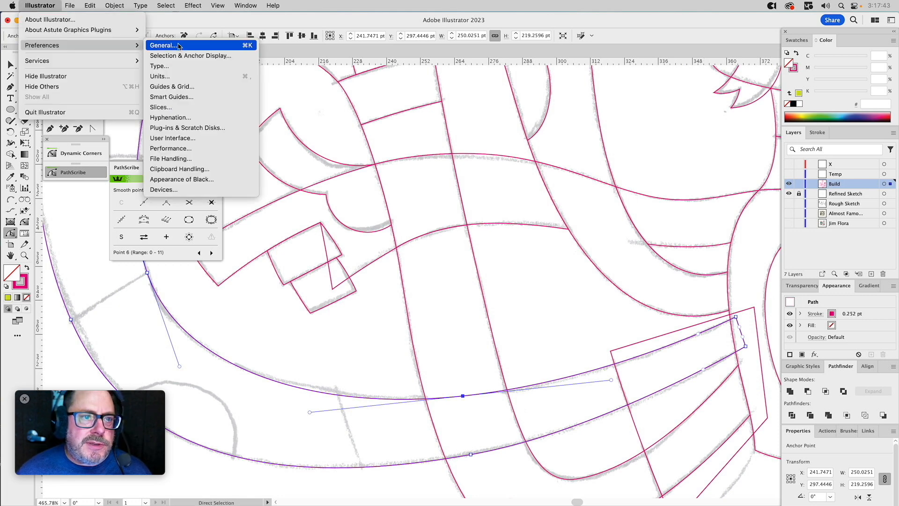
click(162, 45)
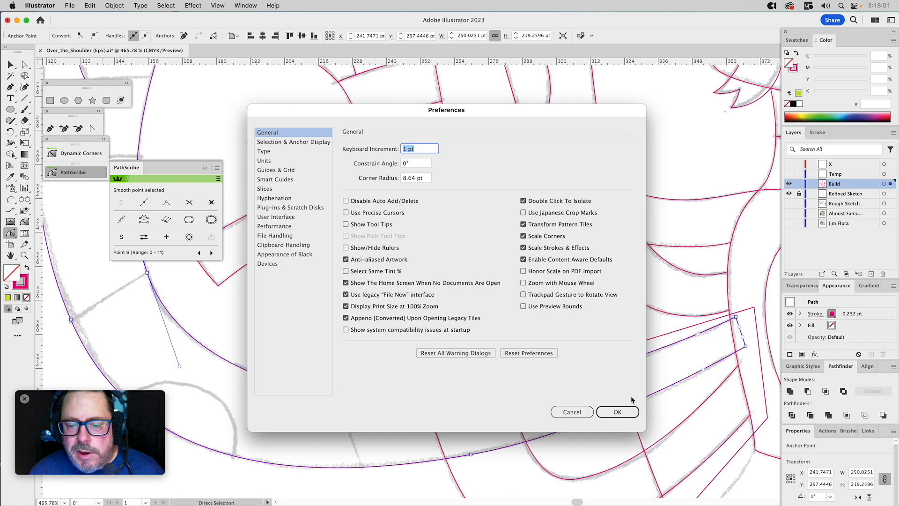
click(620, 412)
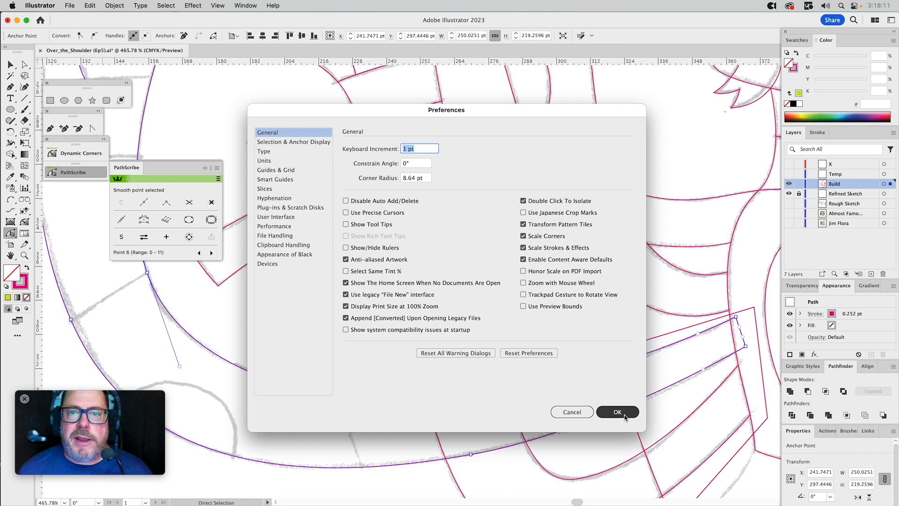
click(579, 413)
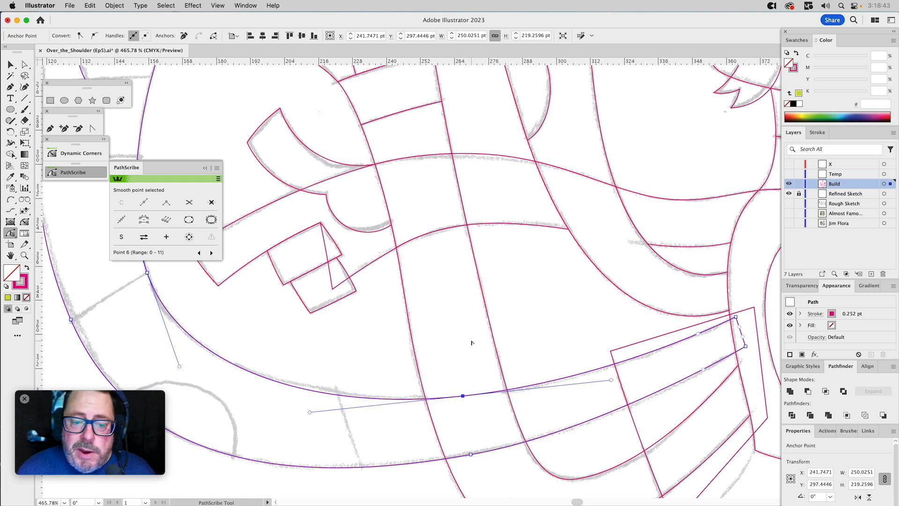
Zoom out to 300% and lengthen the body-side handle of the anchor on the arm's lower outer edge to match the sketch.
click(24, 255)
alt+click(316, 286)
alt+click(400, 305)
drag(547, 282, 366, 273)
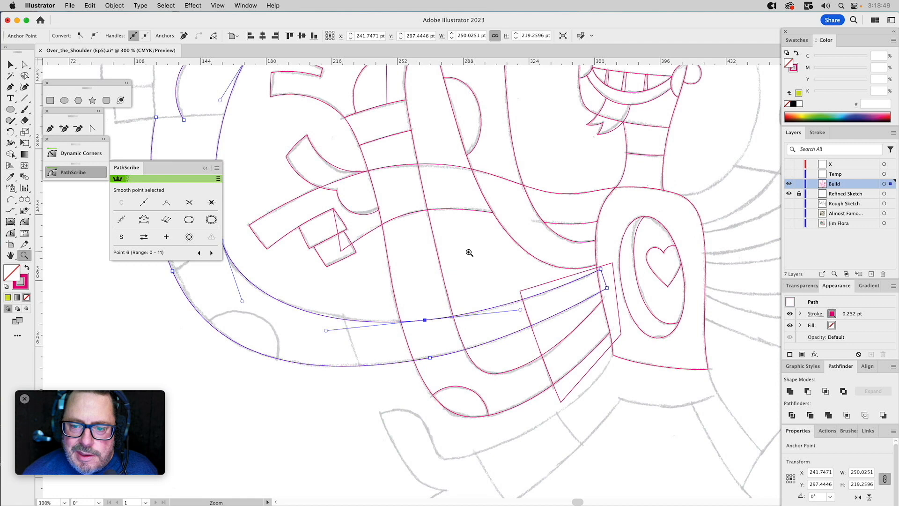
key(a)
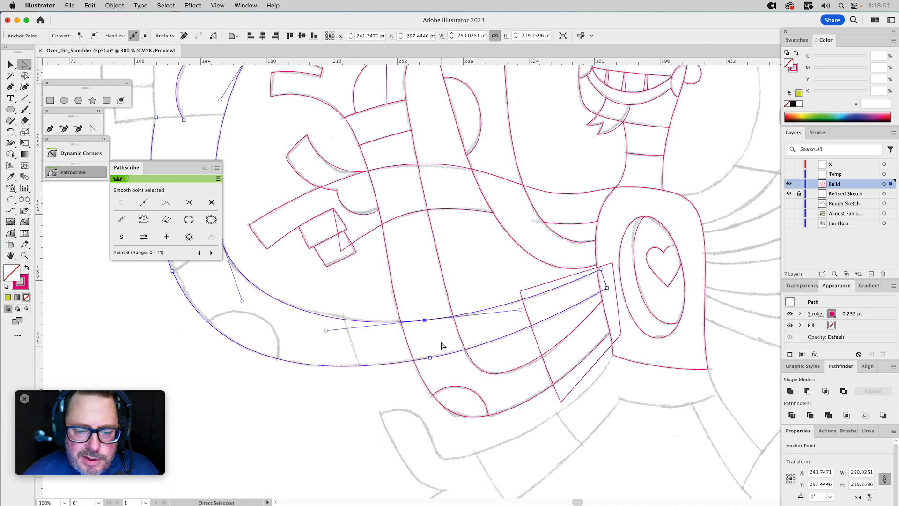
click(430, 357)
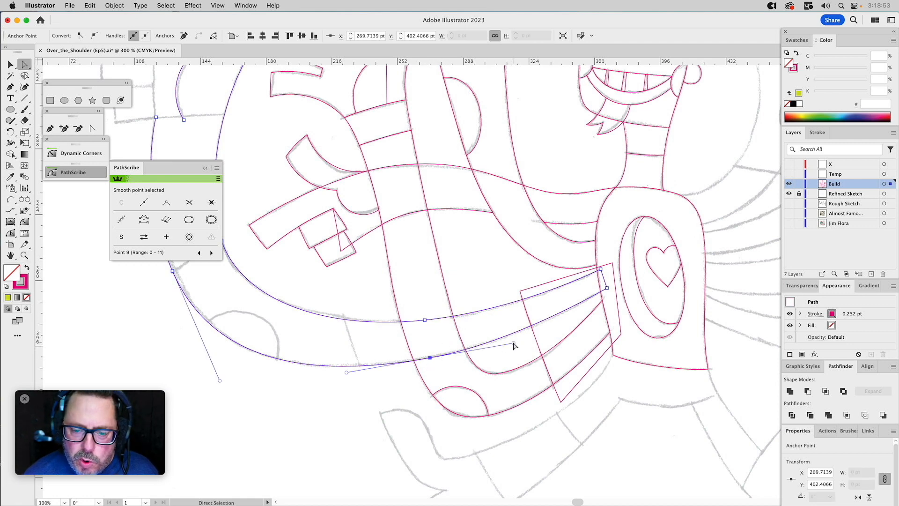
drag(514, 343, 531, 339)
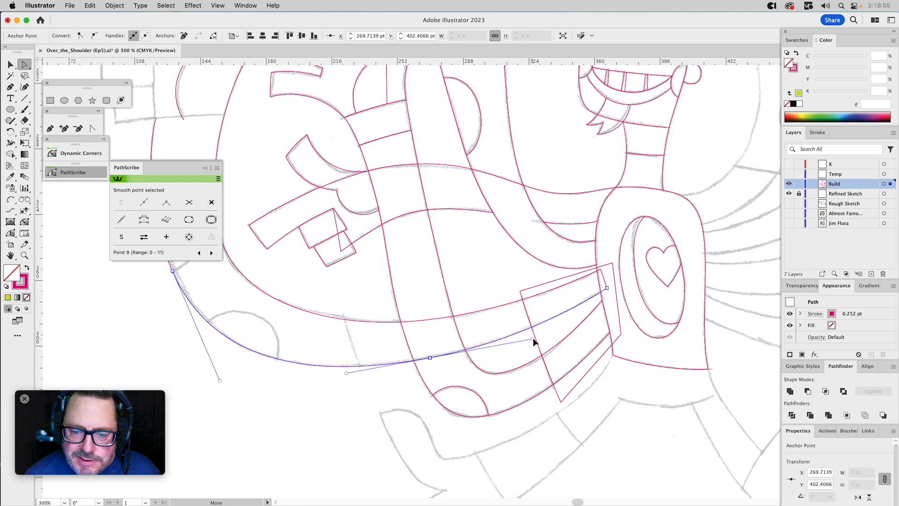
Cut the path with the Scissors where the hand's inner edge meets the wrist line, separating the thumb from the arm.
drag(407, 263, 618, 301)
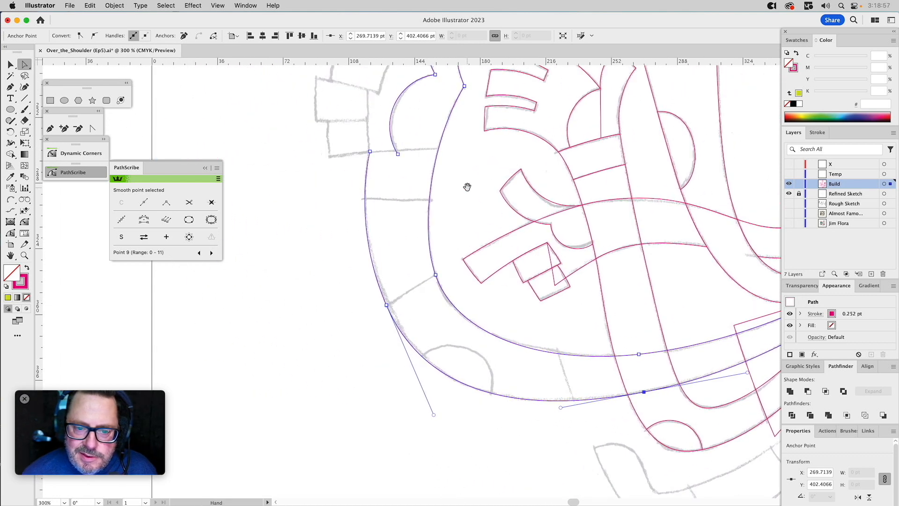
drag(467, 187, 450, 305)
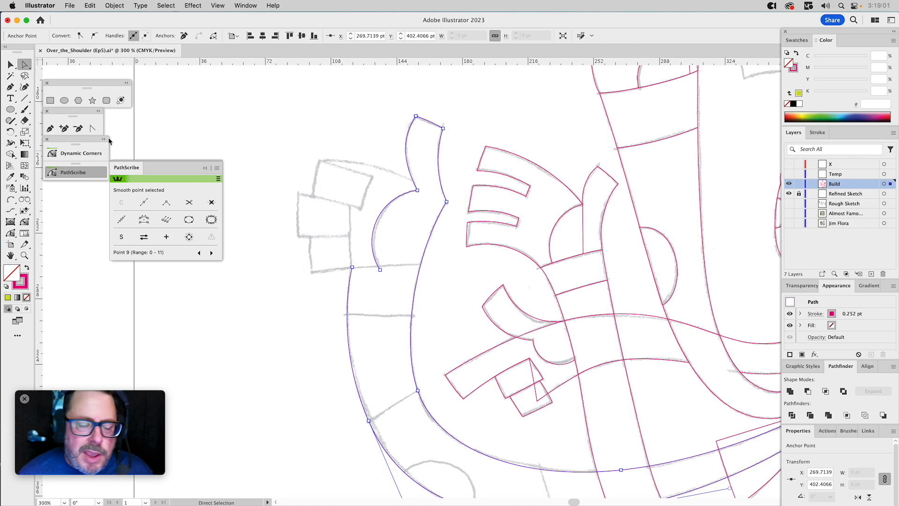
click(50, 129)
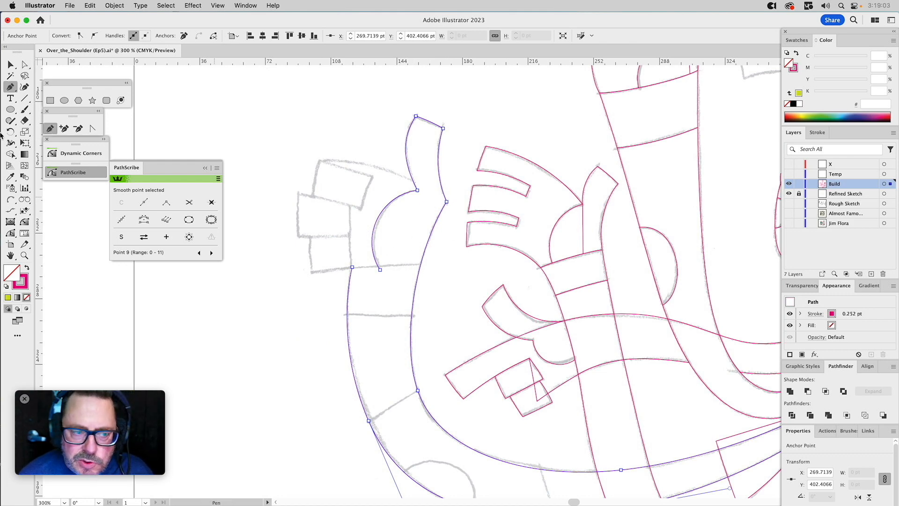
drag(24, 120, 52, 133)
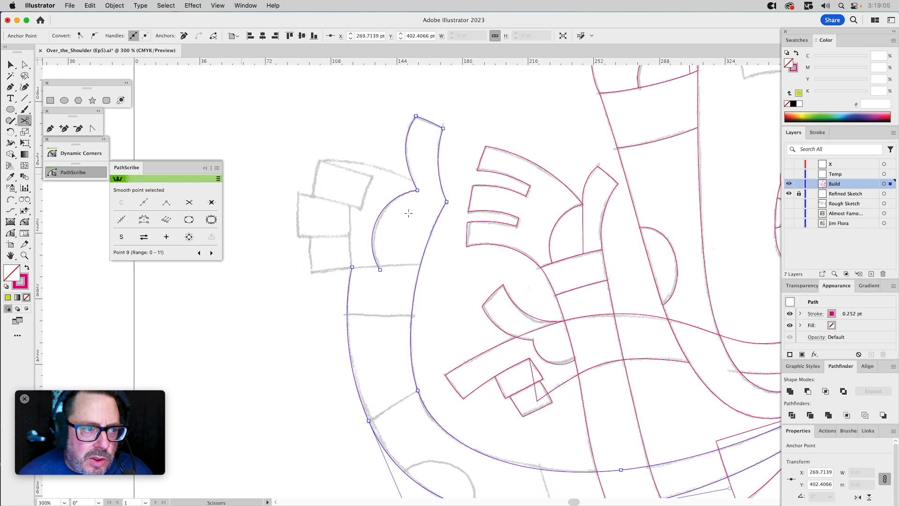
click(421, 264)
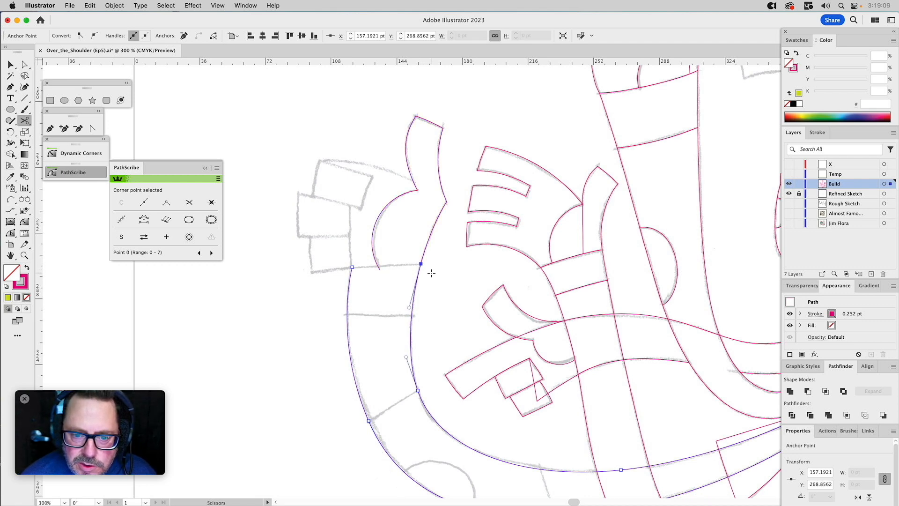
Close the arm shape at the wrist with a slightly curved Arc by Points segment from the outer edge to the cut point.
click(13, 200)
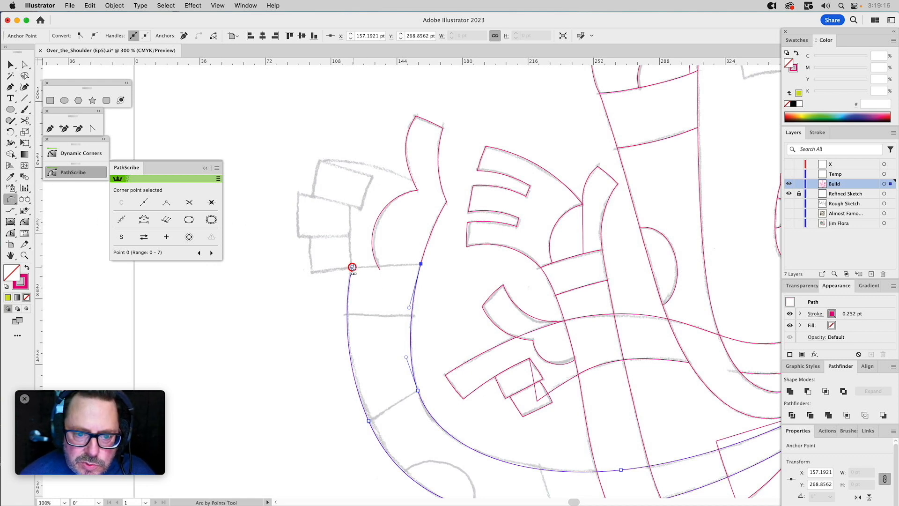
drag(352, 267, 420, 264)
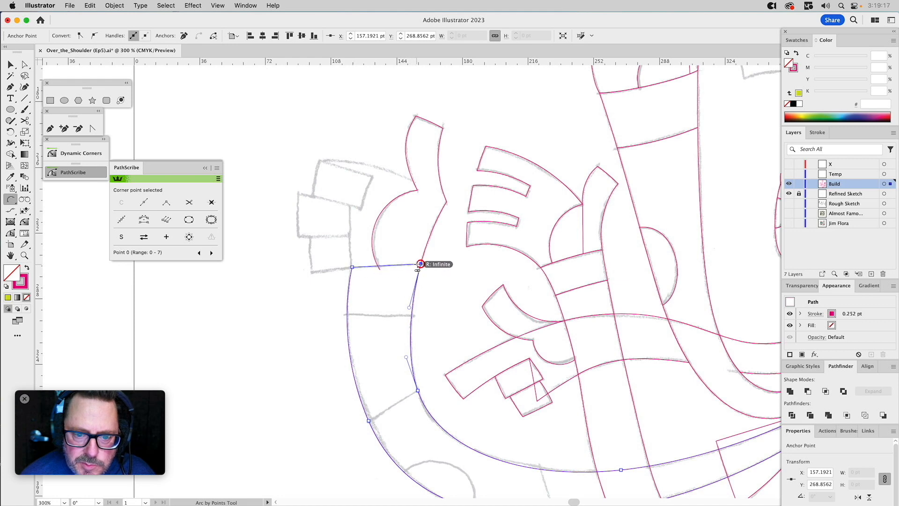
click(420, 264)
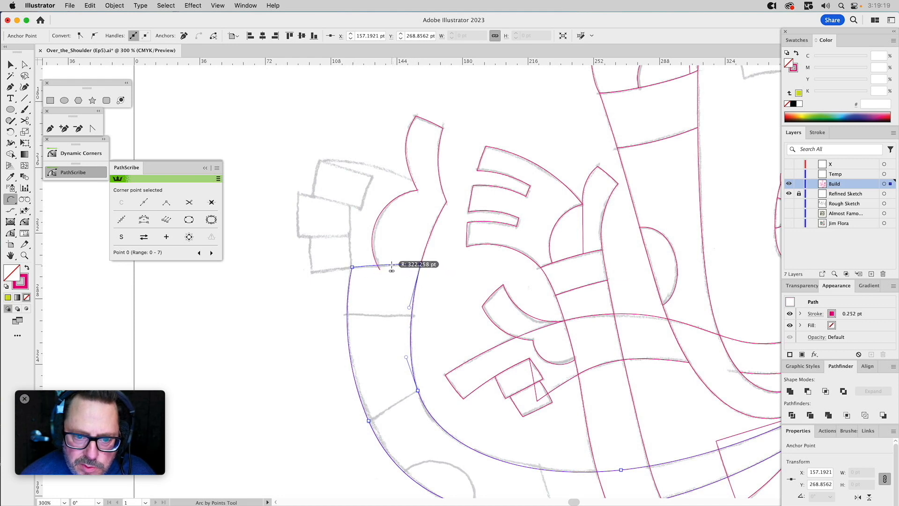
click(393, 263)
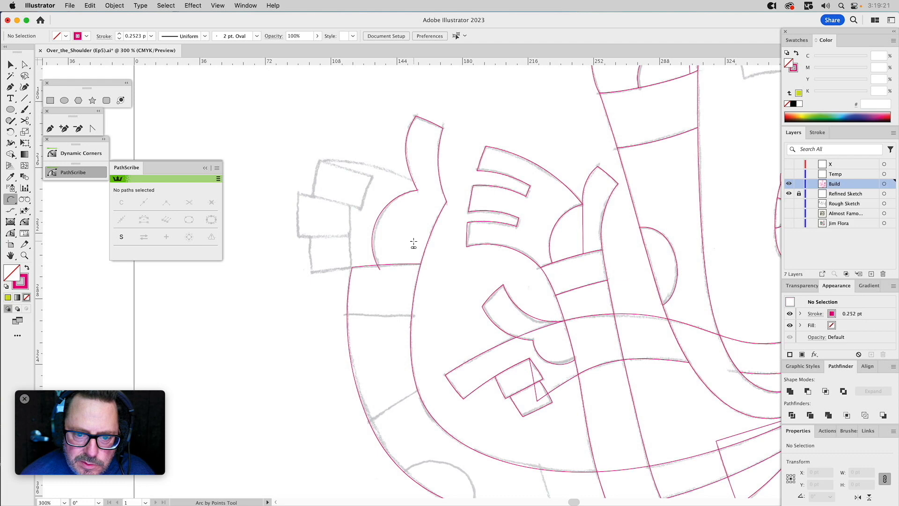
Close the thumb path with the Pen tool through a corner point just below the wrist line, overlapping the arm.
key(a)
click(427, 242)
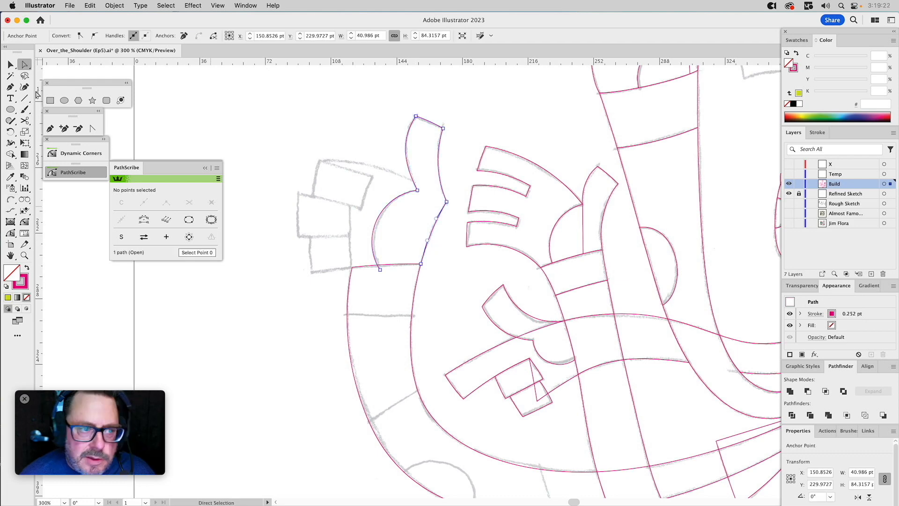
click(50, 128)
drag(421, 264, 404, 277)
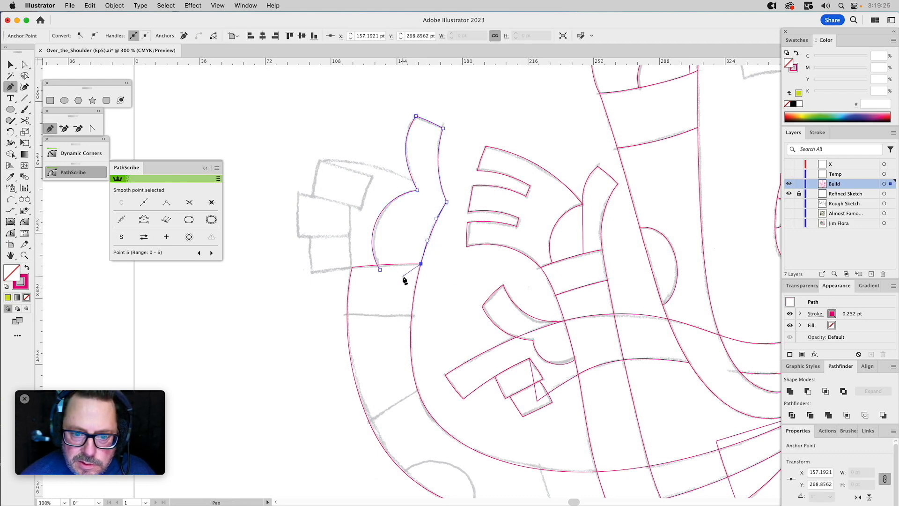
click(380, 270)
key(v)
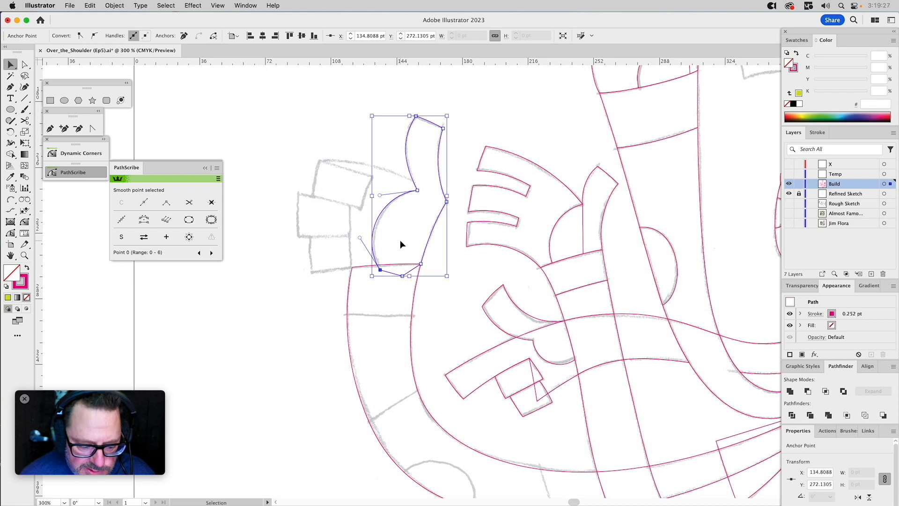
key(space)
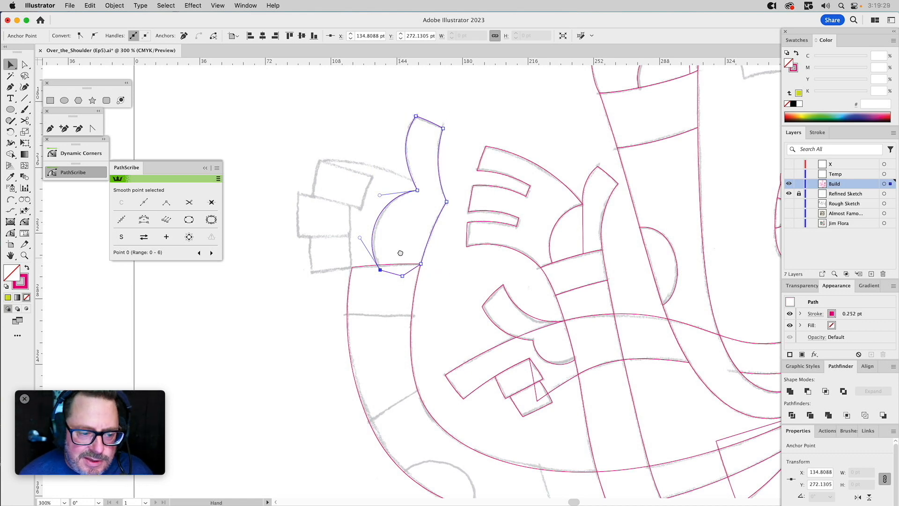
Trim the thumb's overlap at the wrist by subtracting a copy of the arm shape with Pathfinder Minus Front.
drag(400, 259, 403, 210)
click(400, 219)
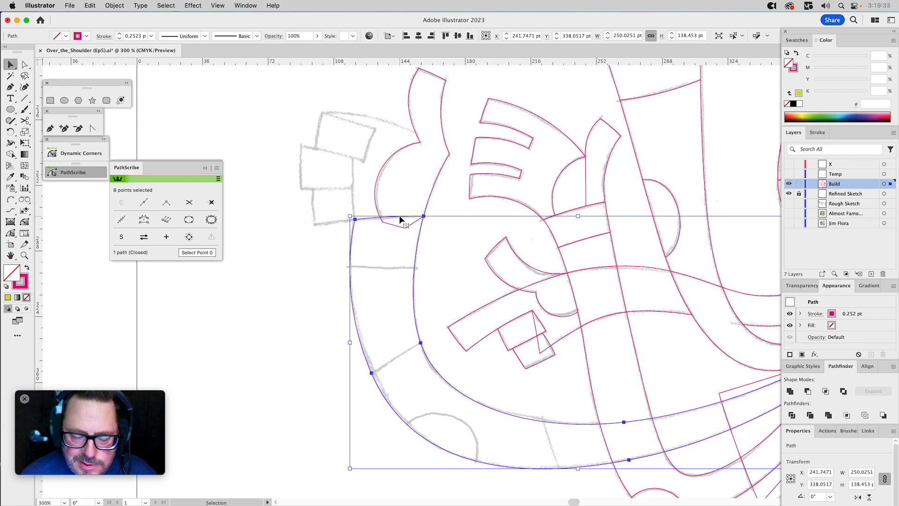
scroll(419, 218, right, 5)
scroll(419, 218, up, 2)
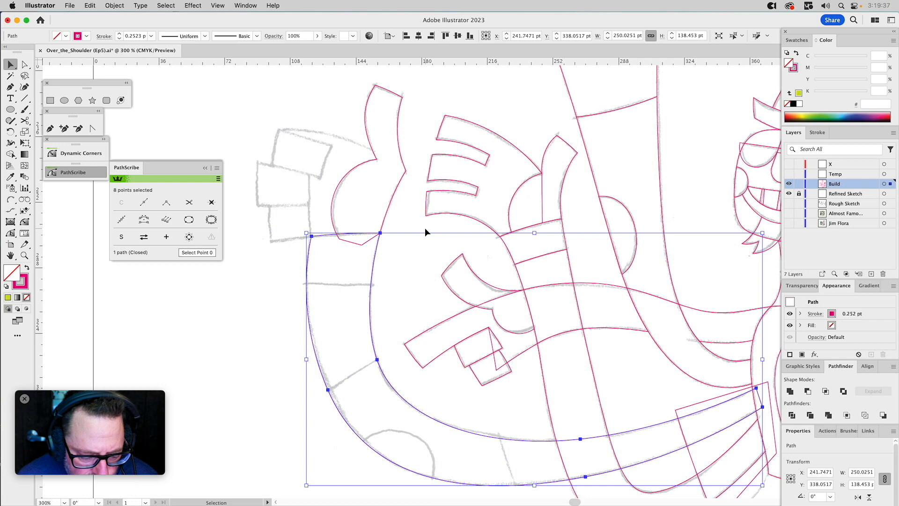
shift+click(396, 191)
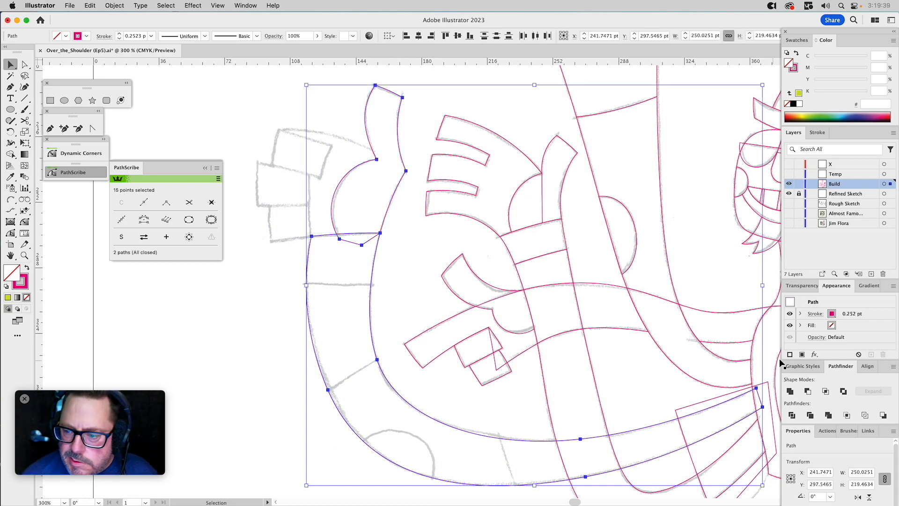
click(806, 391)
click(439, 285)
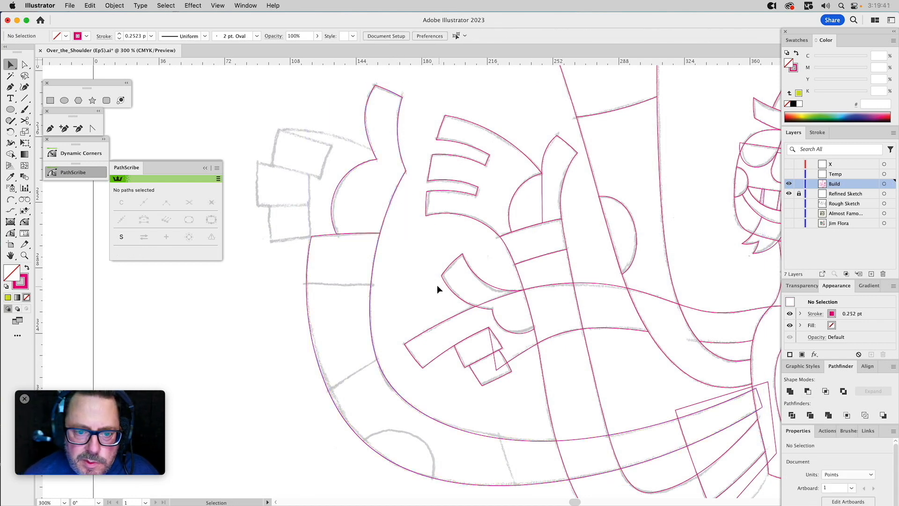
Trim the far-left arm's inner end flush with the torso edge by subtracting a copy of the torso with Minus Front.
drag(439, 286, 317, 187)
scroll(505, 248, right, 2)
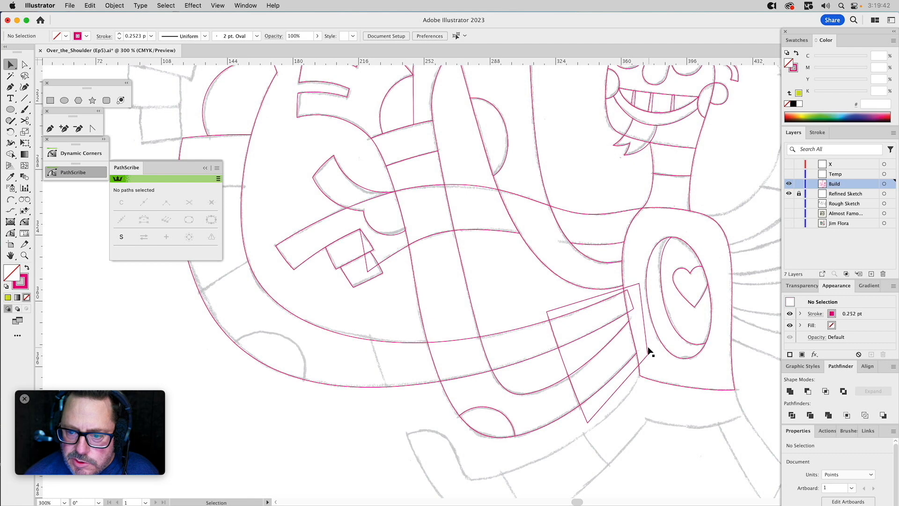
click(645, 376)
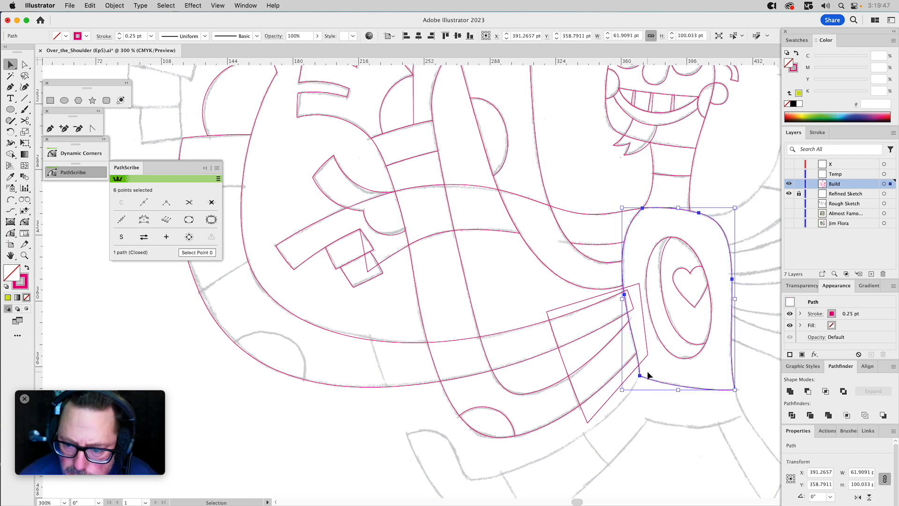
shift+click(617, 318)
click(806, 391)
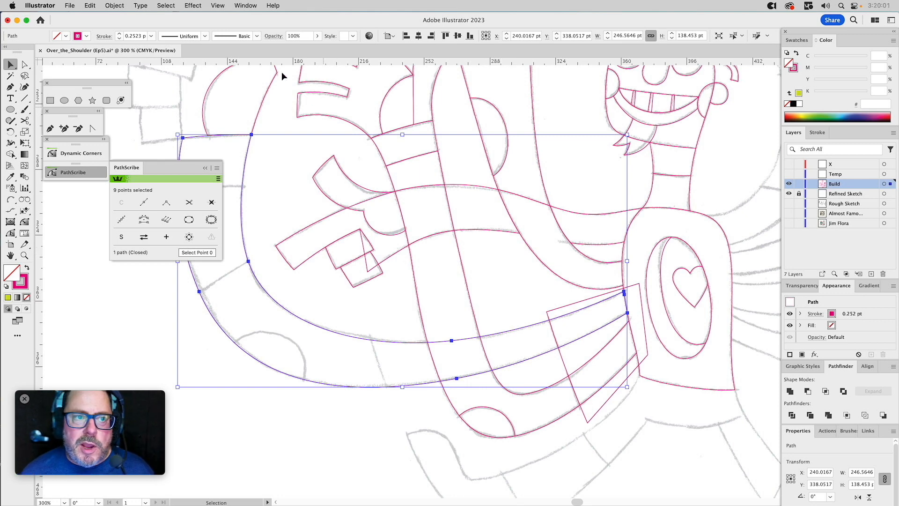
click(115, 5)
mouse_move(126, 24)
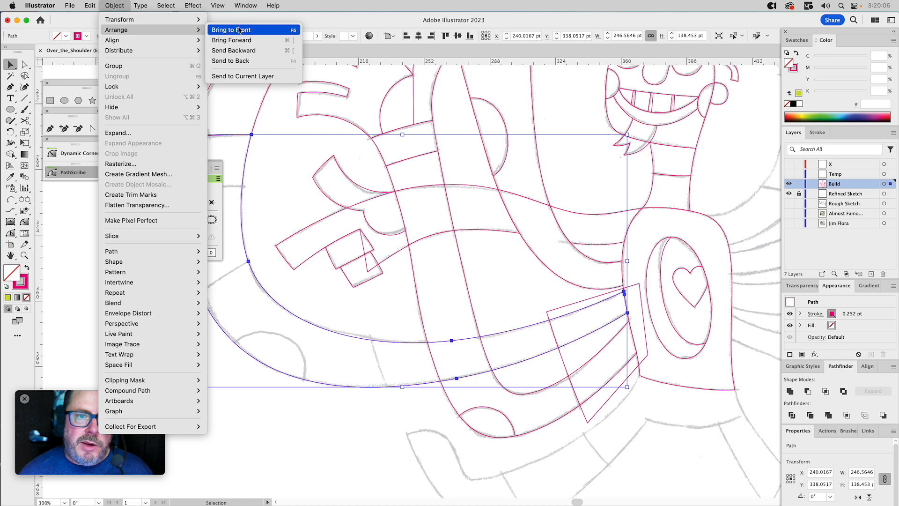
click(348, 101)
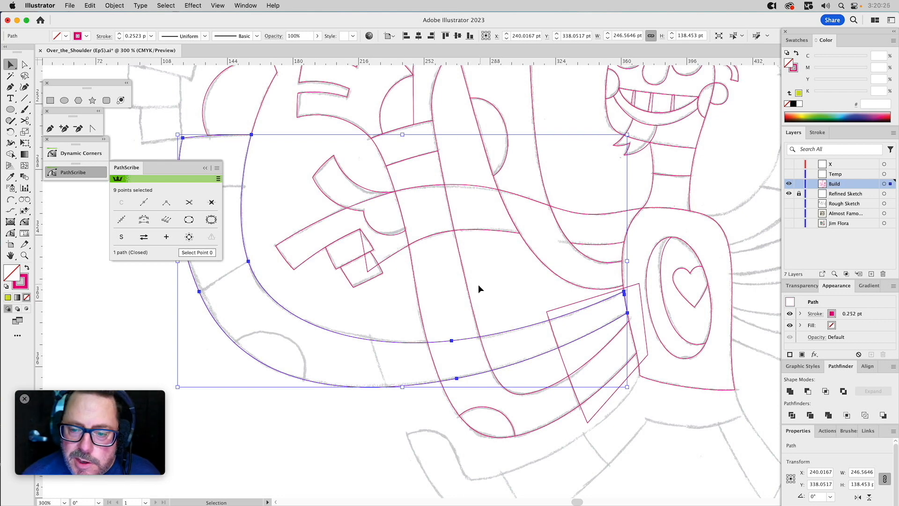
Split the far-left arm with the four-sided box beside the torso, using Pathfinder Intersect for the cuff piece and Minus Front for the arm.
shift+click(552, 312)
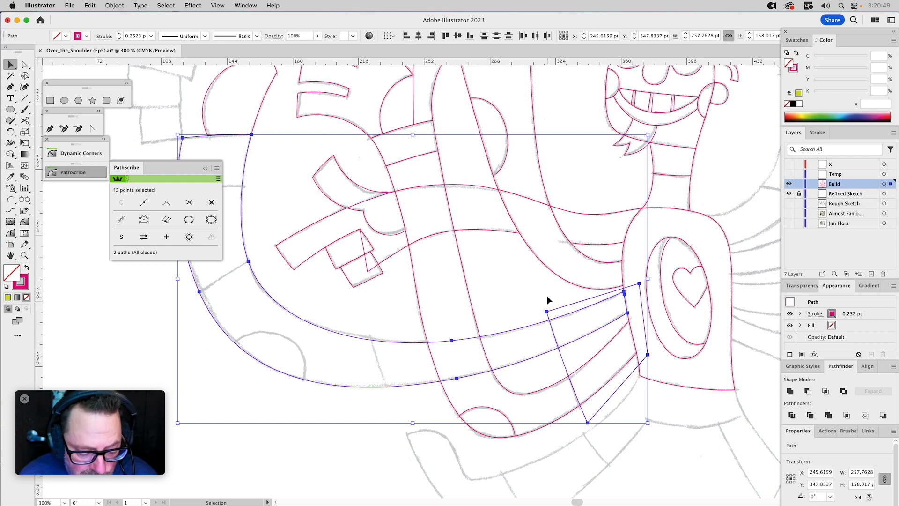
click(825, 391)
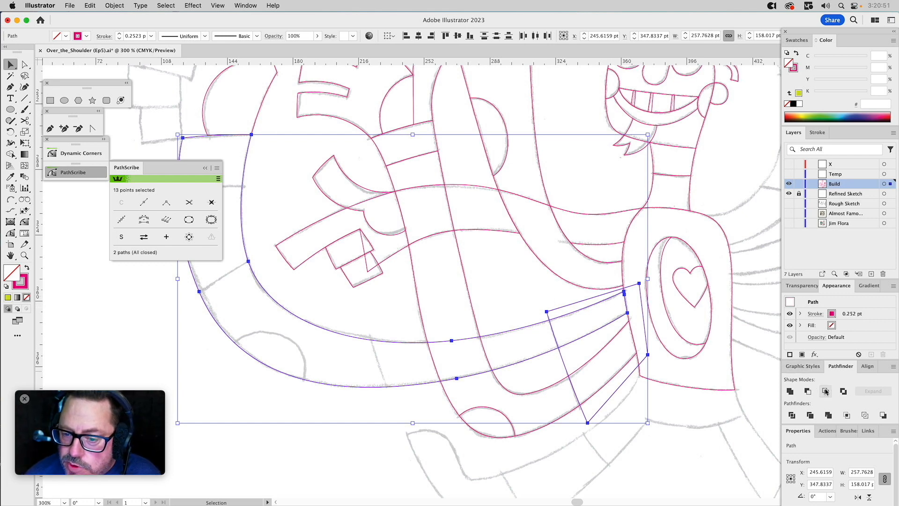
click(558, 310)
click(557, 311)
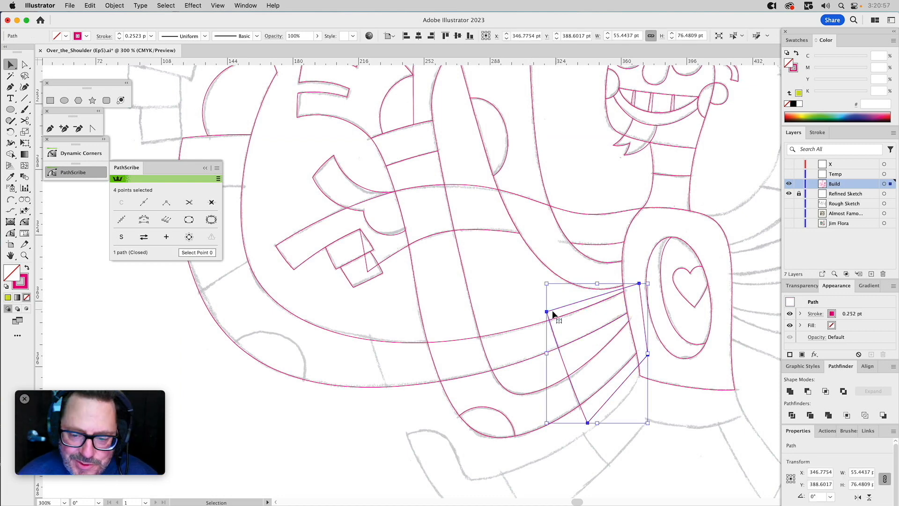
shift+click(525, 332)
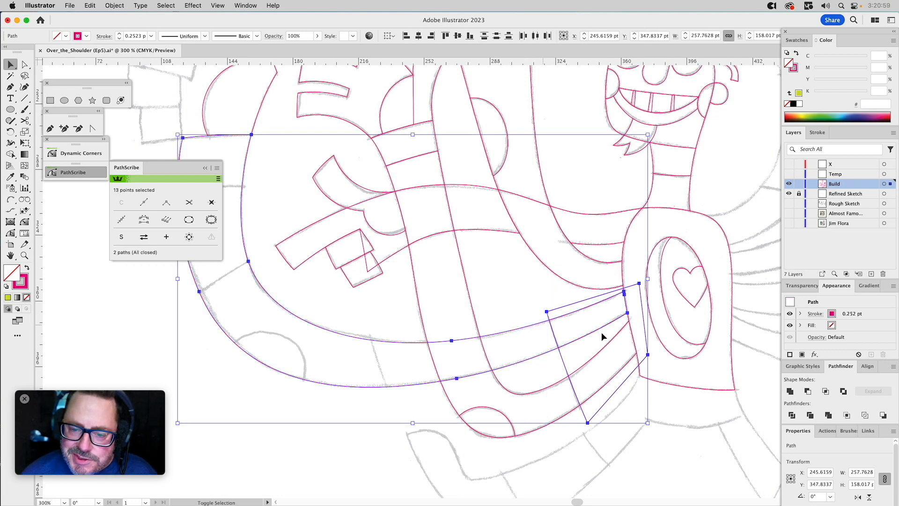
click(807, 391)
click(521, 296)
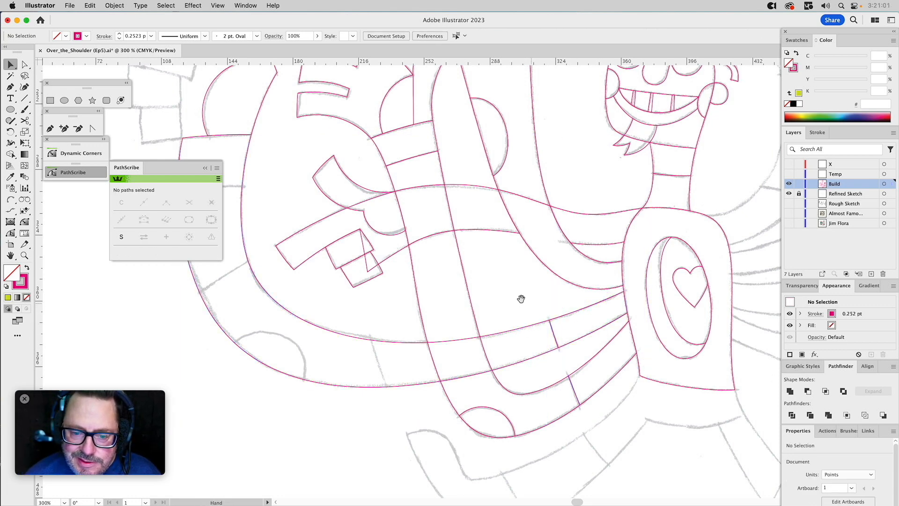
Toggle the Build layer's visibility to compare the traced overlapping arms with the refined sketch.
scroll(594, 273, left, 5)
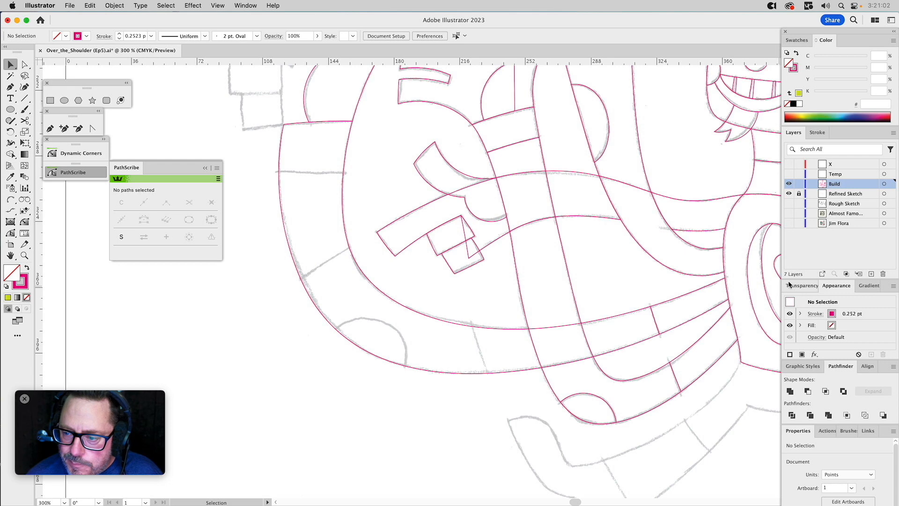
click(789, 185)
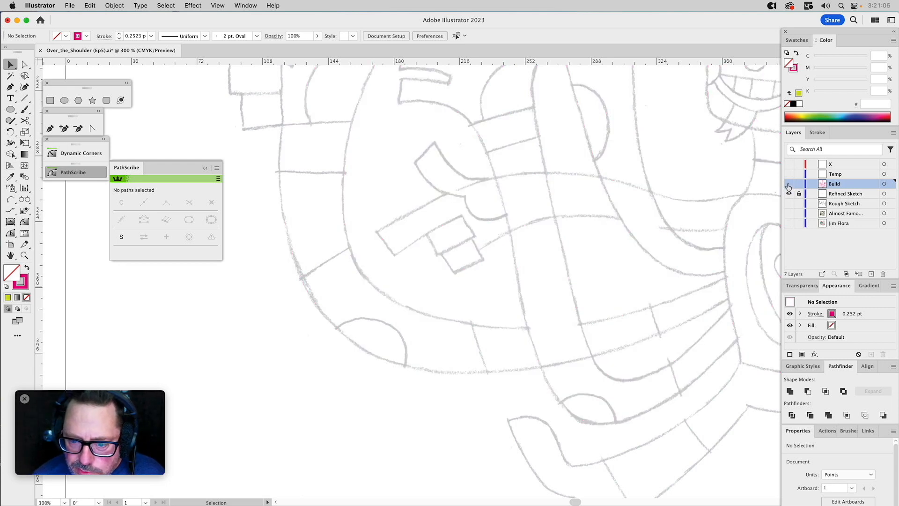
click(789, 185)
click(789, 185)
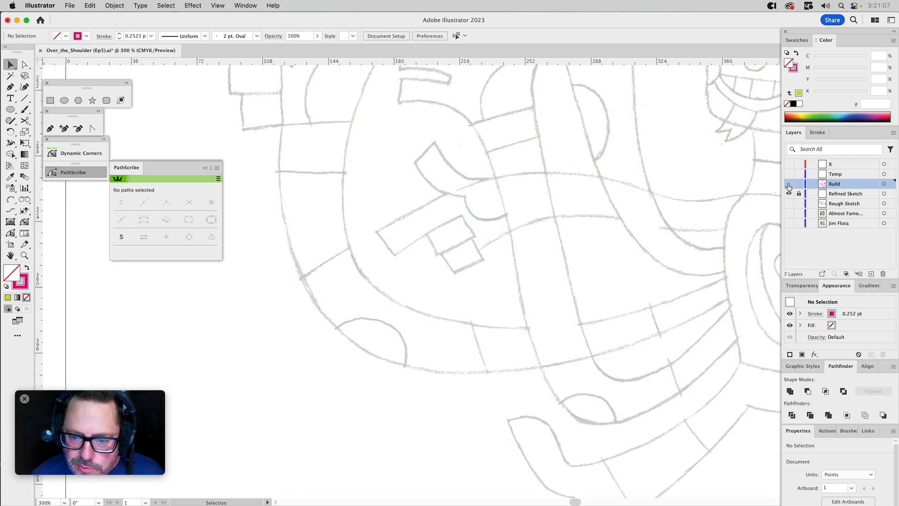
click(789, 184)
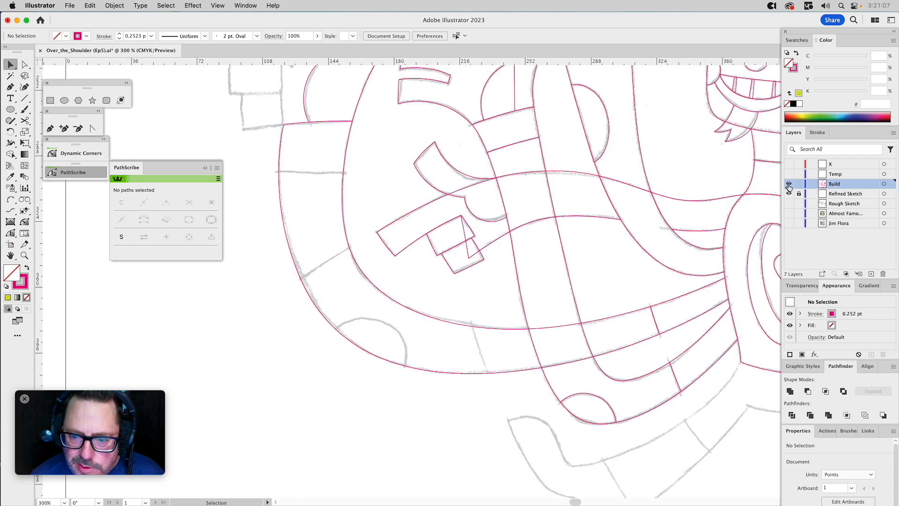
Move the two upper-edge anchors nearest the torso on a copy of the far-left arm well above the crossing arm's start.
click(579, 315)
click(606, 351)
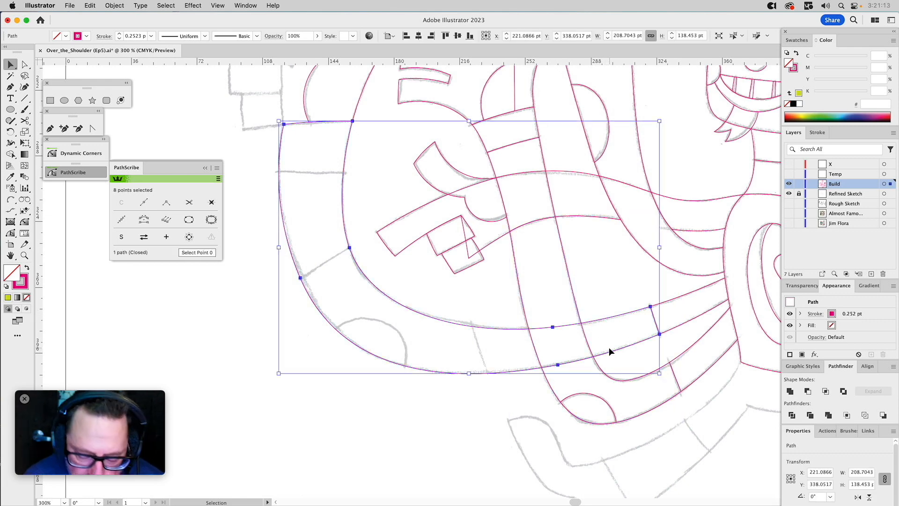
key(a)
click(552, 327)
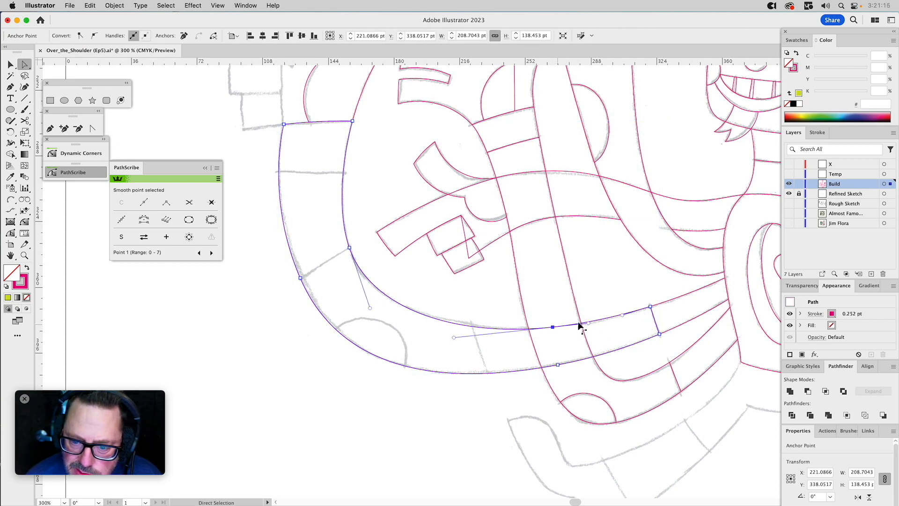
drag(650, 309, 597, 149)
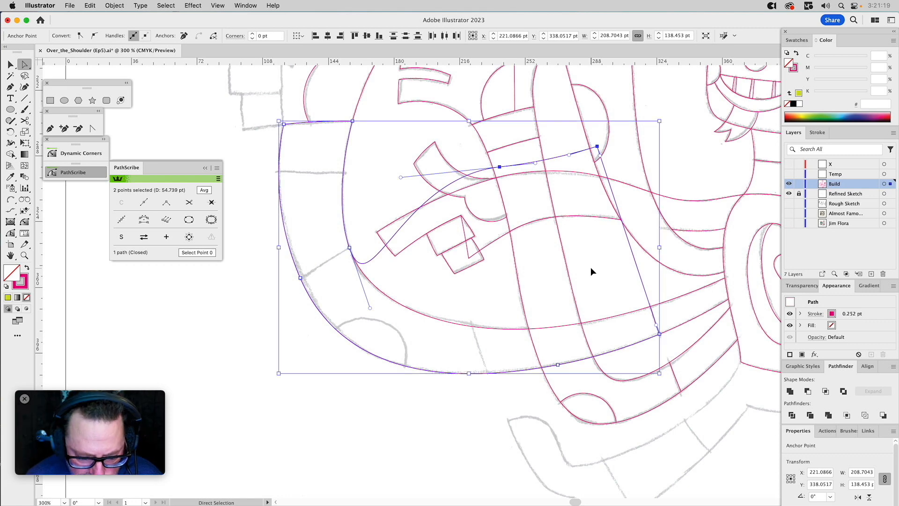
super+click(591, 268)
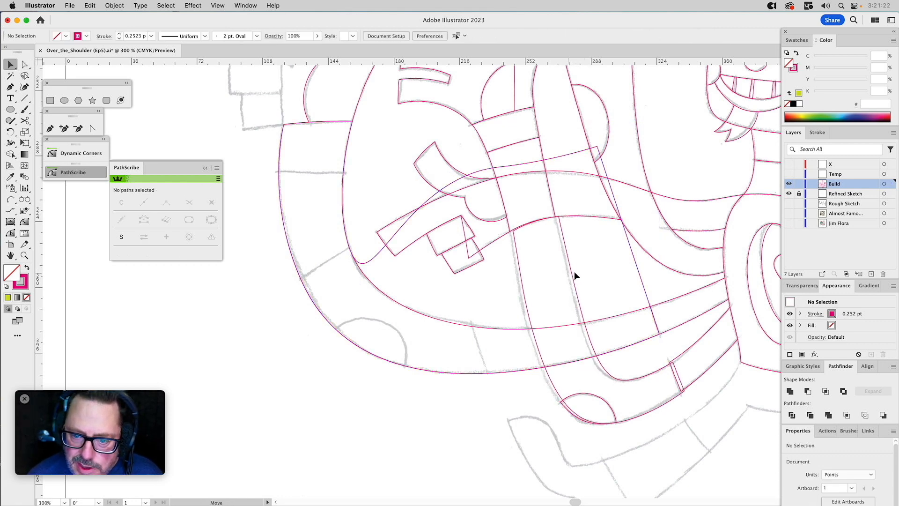
Fill the crossing arm yellow-green to identify it and subtract it from the far-left arm, splitting that arm into two pieces.
click(583, 270)
key(v)
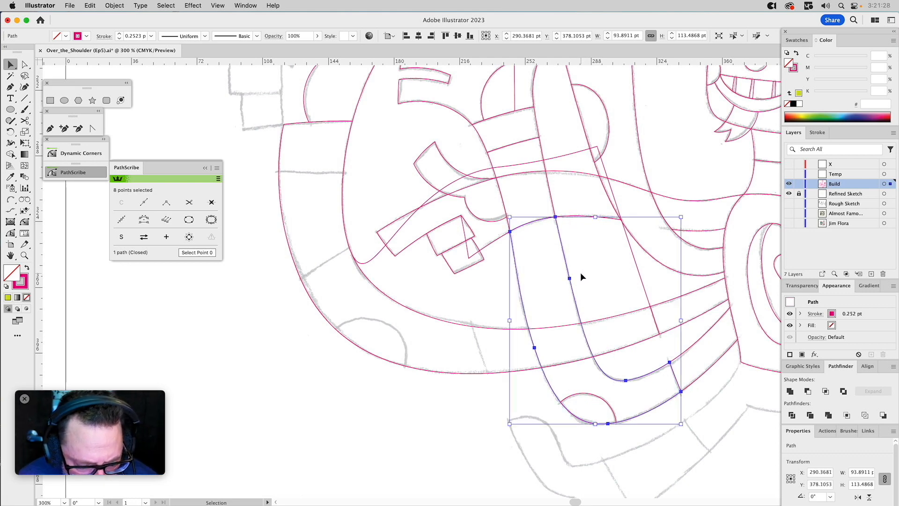
click(799, 93)
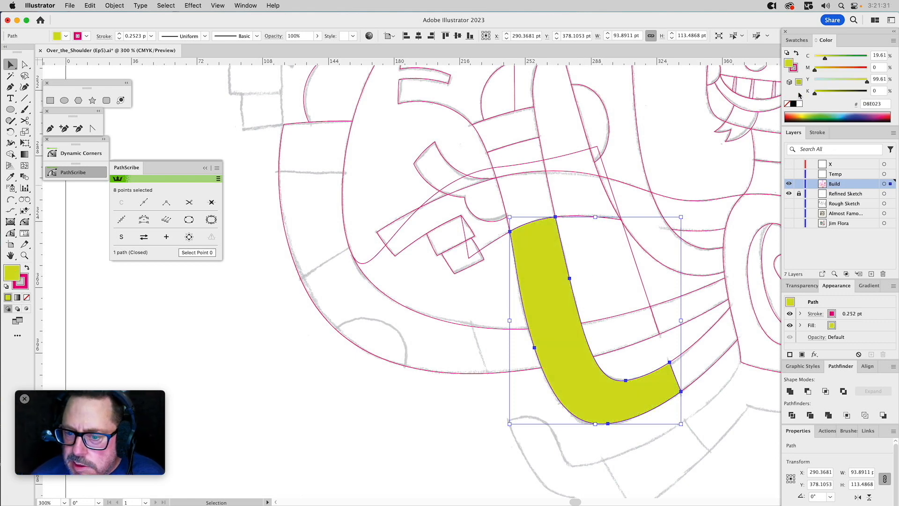
shift+click(603, 317)
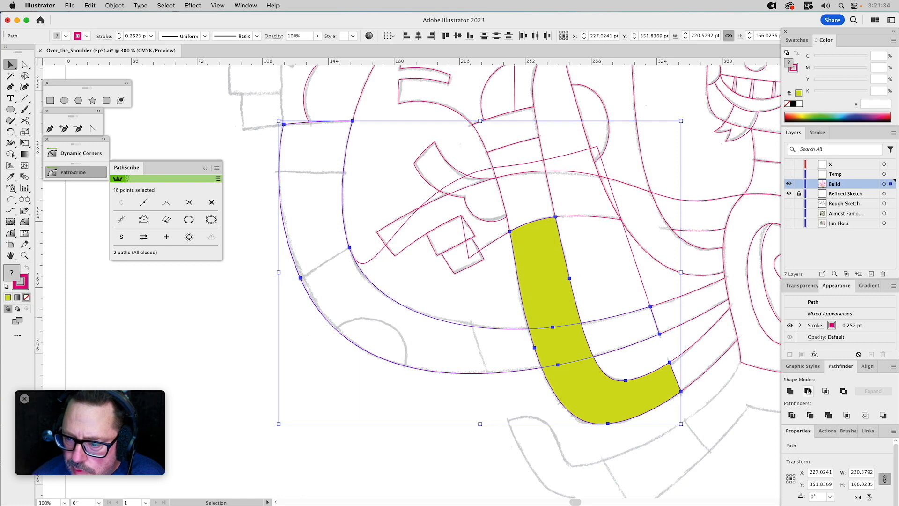
click(810, 415)
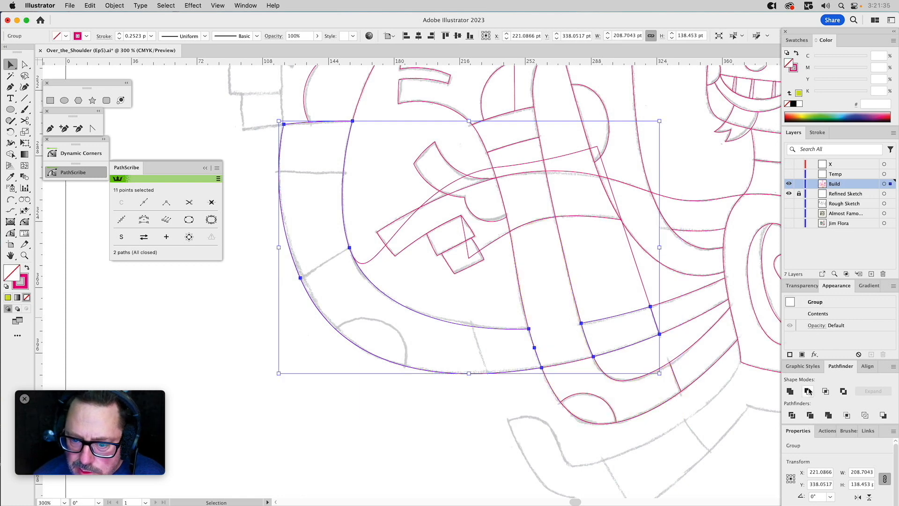
click(600, 279)
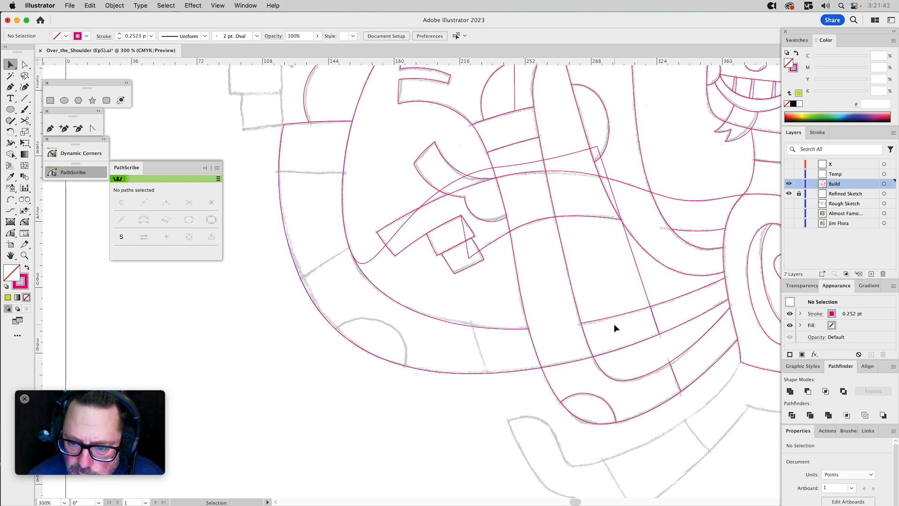
Create the crossing arm's upper section by intersecting its copy with the stretched far-left arm shape using Pathfinder Intersect.
click(614, 316)
click(596, 289)
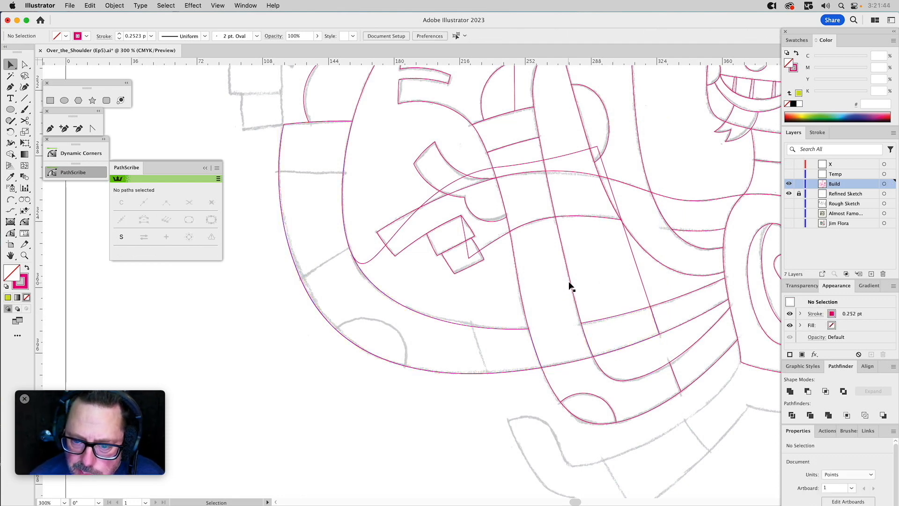
click(570, 281)
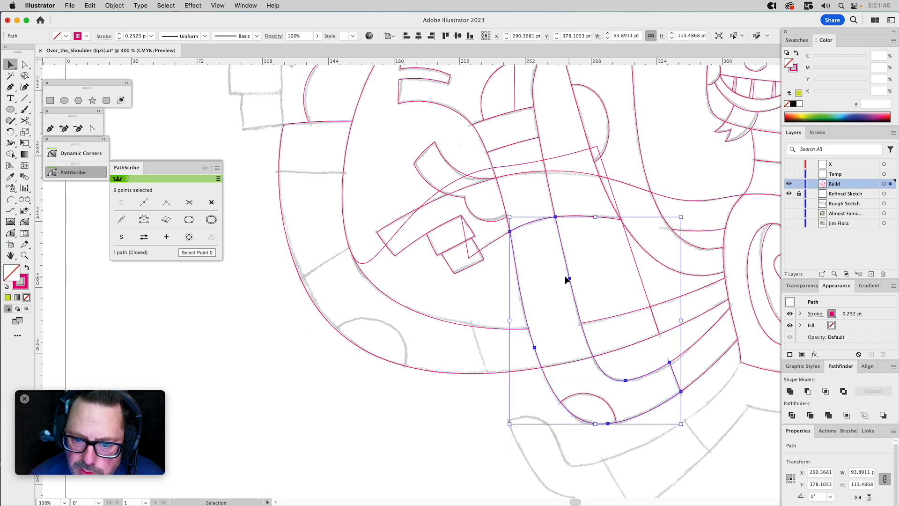
click(487, 169)
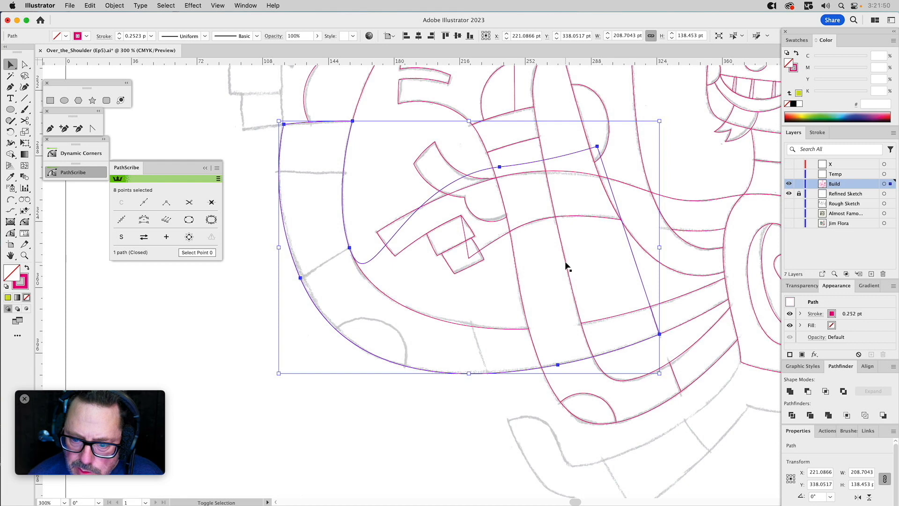
click(600, 369)
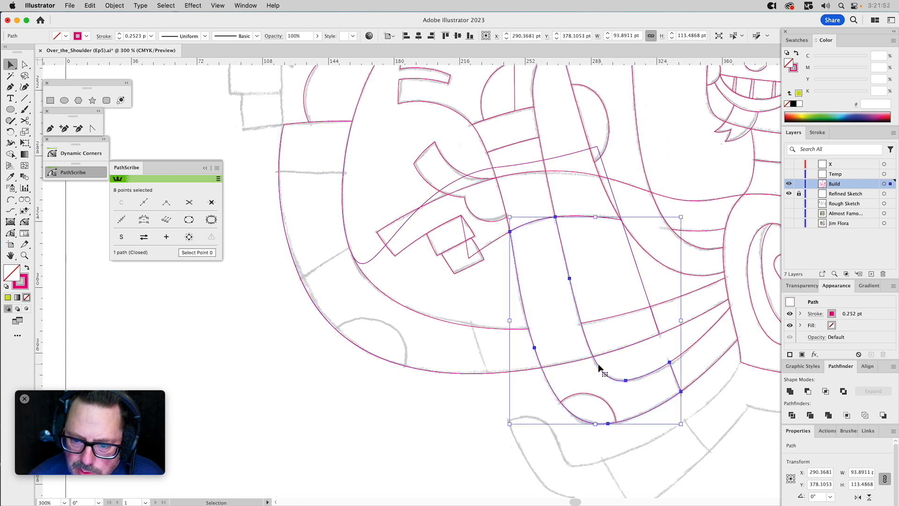
shift+click(485, 174)
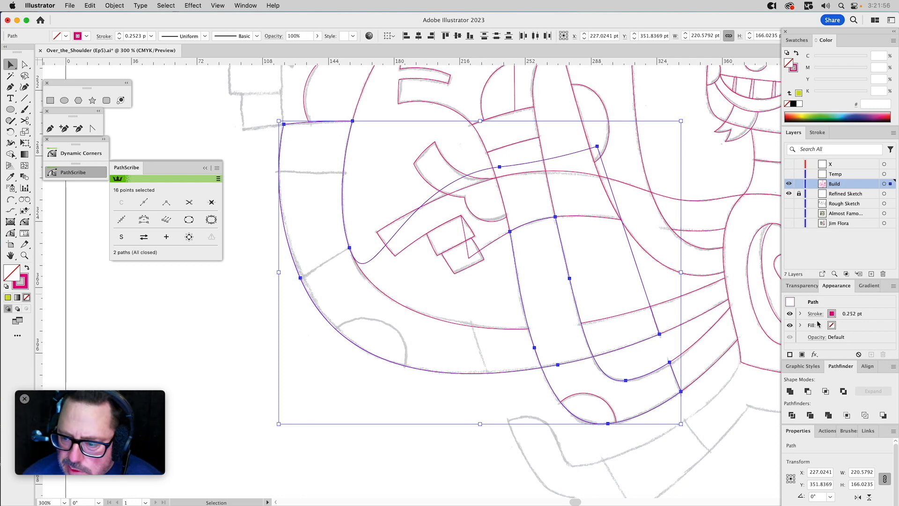
click(826, 392)
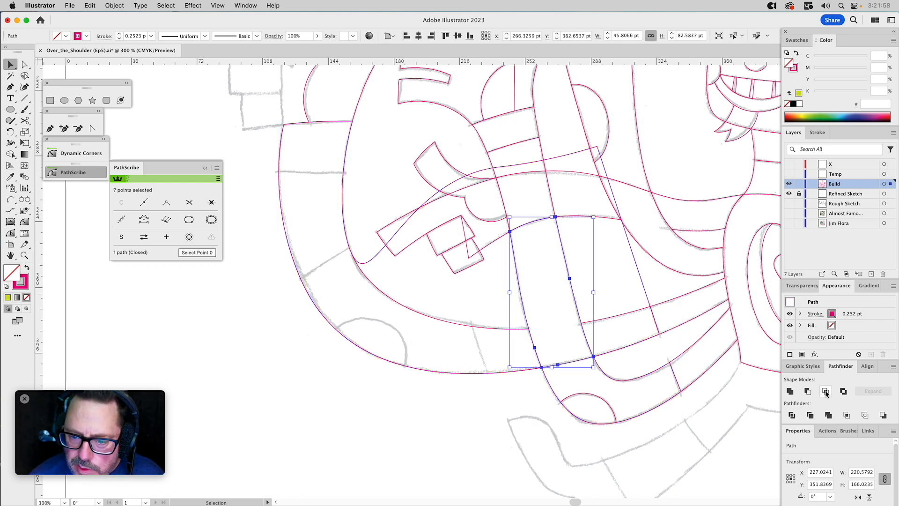
Subtract the stretched far-left arm shape from the crossing arm with Minus Front, keeping the crossing arm's lower section.
click(562, 158)
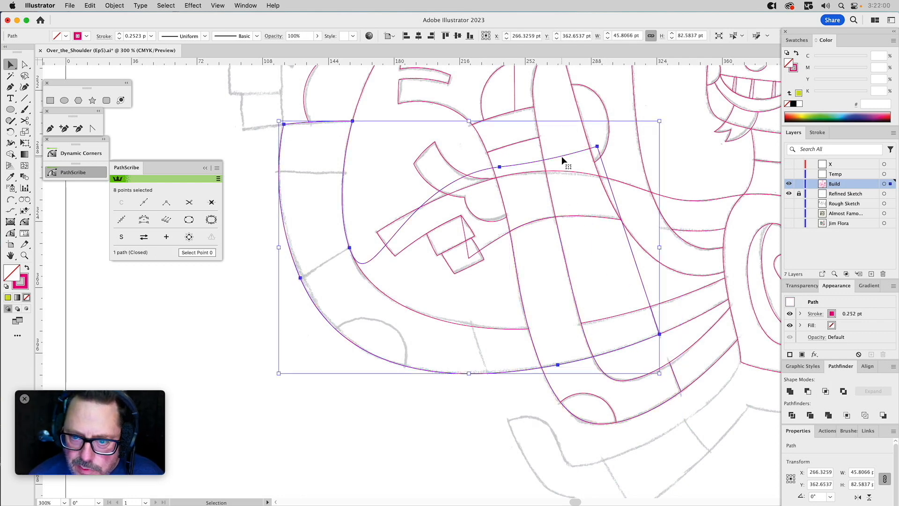
shift+click(631, 380)
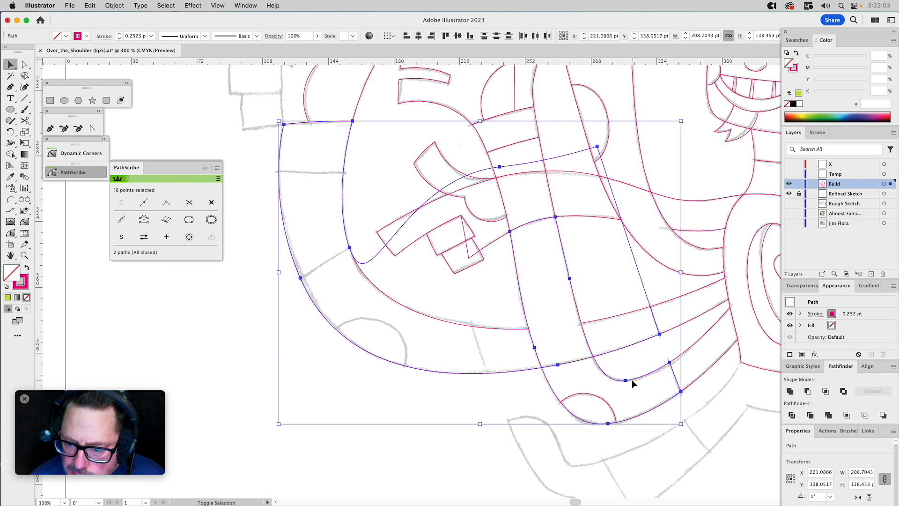
click(806, 392)
drag(568, 275, 584, 266)
key(super+z)
click(610, 257)
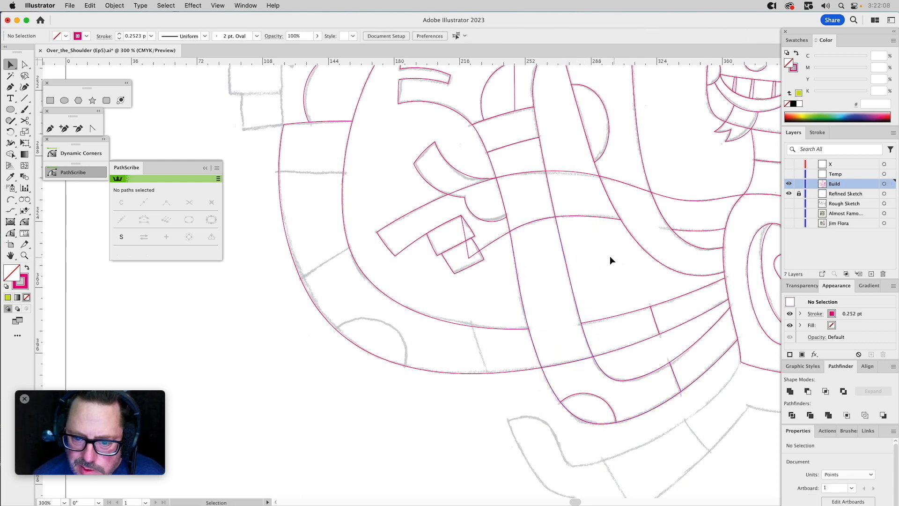
Try to draw a closed four-sided Pen shape around the upper band of the far-left arm.
drag(512, 230, 581, 282)
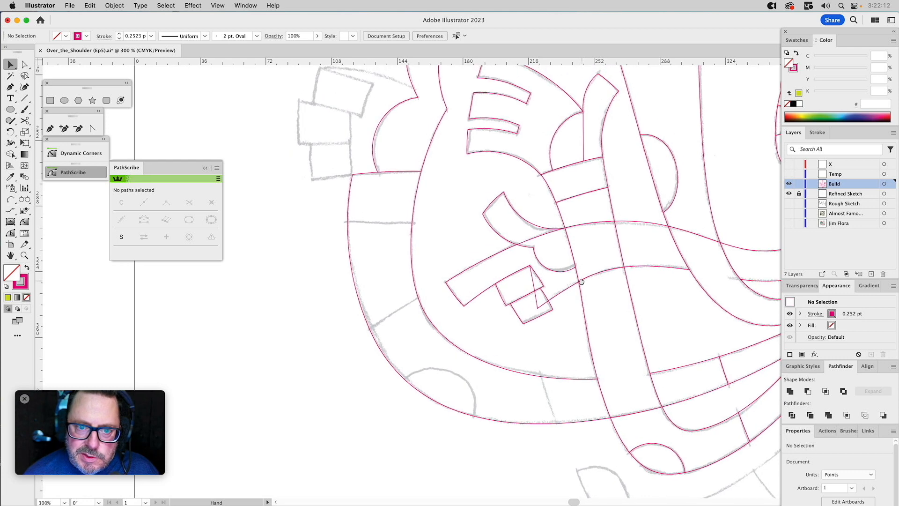
click(50, 129)
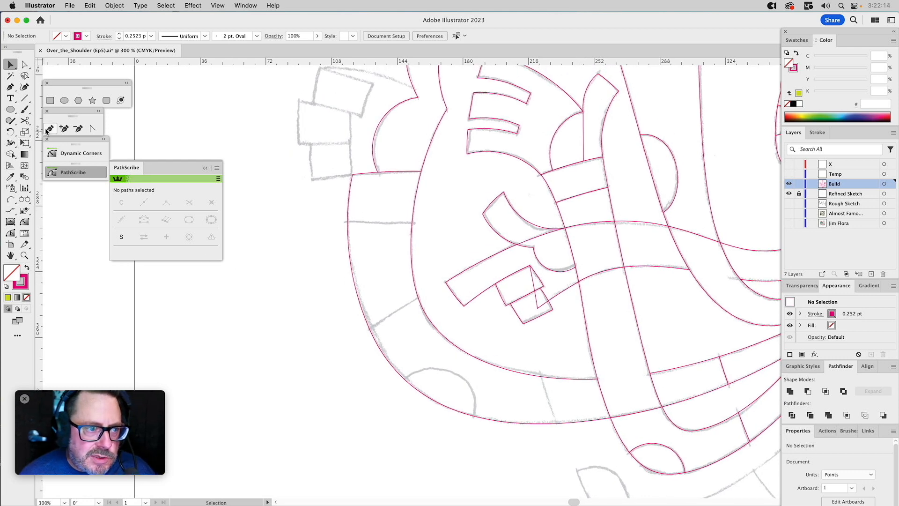
click(342, 222)
drag(419, 223, 436, 169)
click(436, 165)
click(328, 162)
click(343, 222)
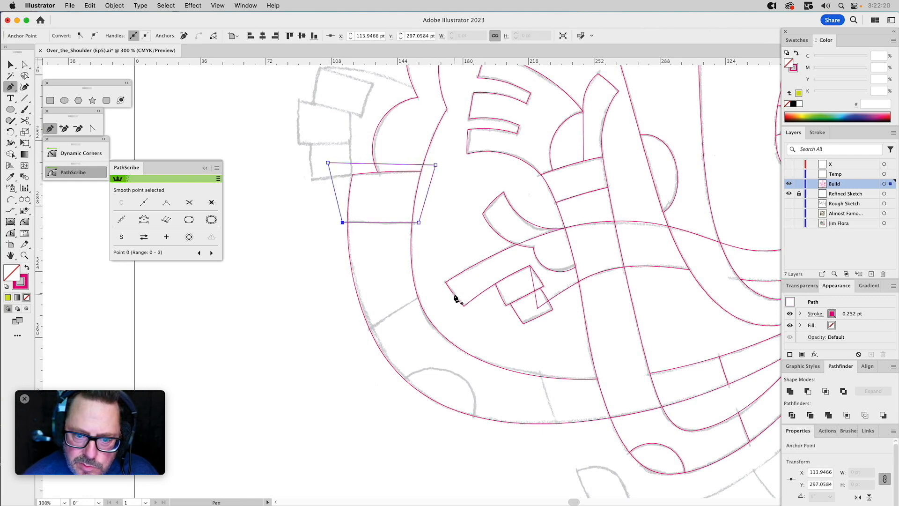
click(10, 198)
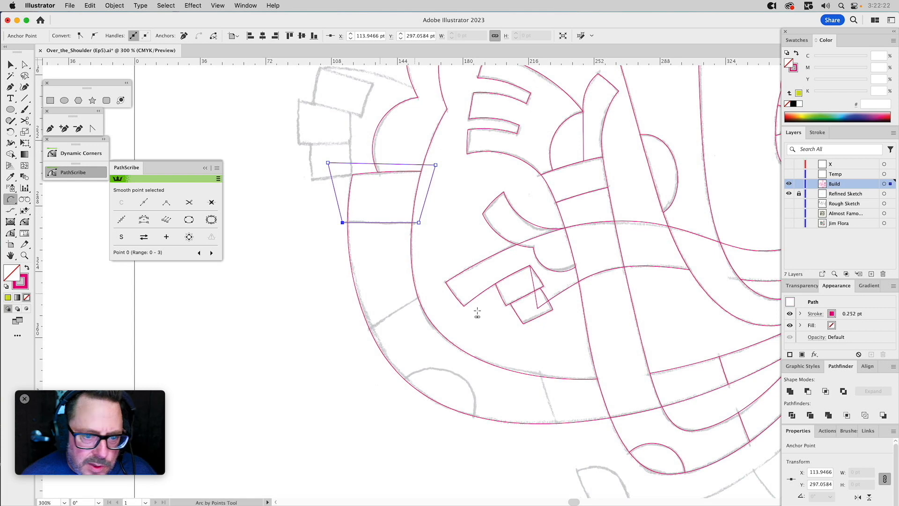
click(445, 283)
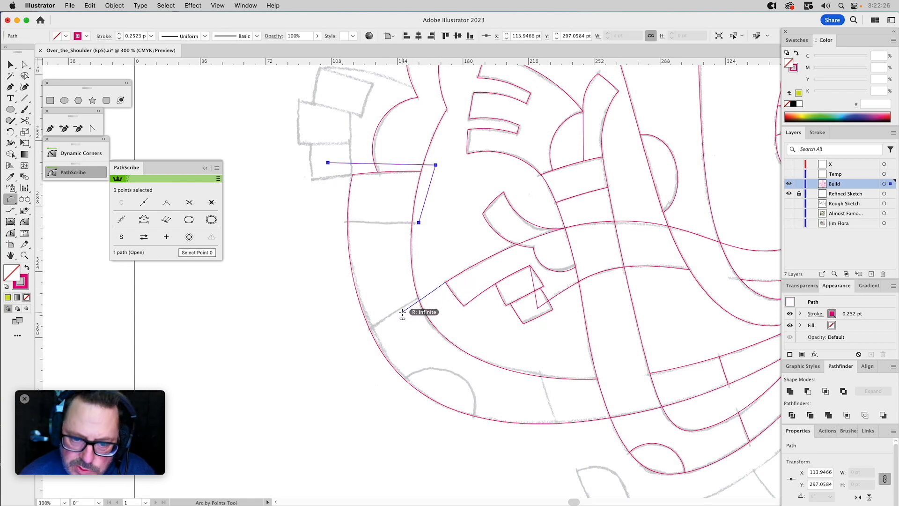
click(446, 240)
click(448, 231)
key(super+z)
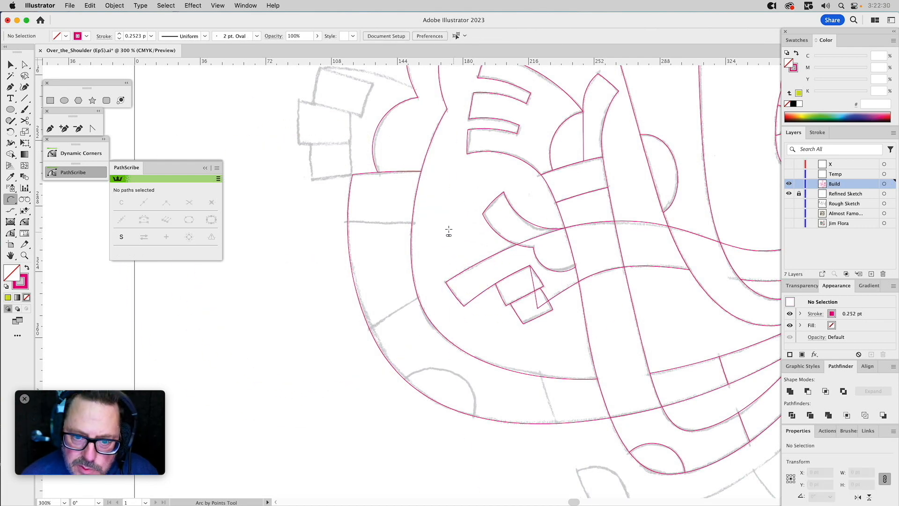
click(341, 222)
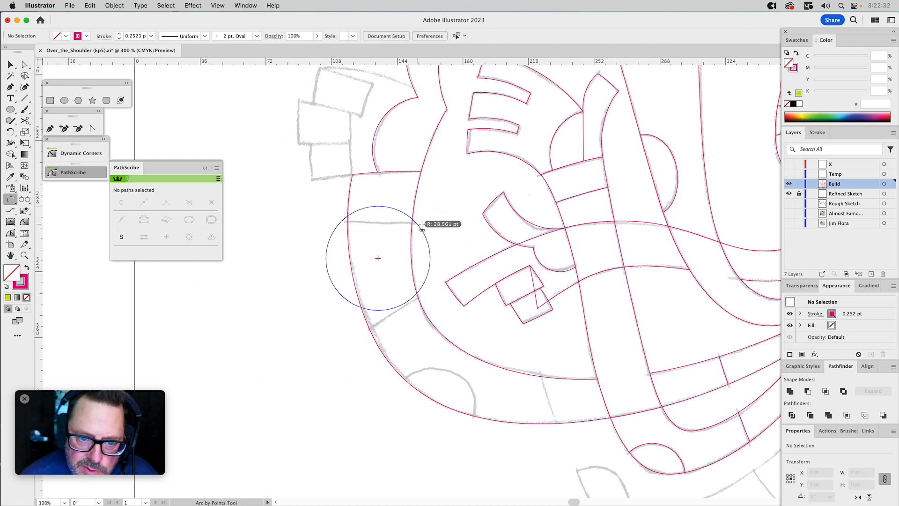
click(437, 229)
key(super+z)
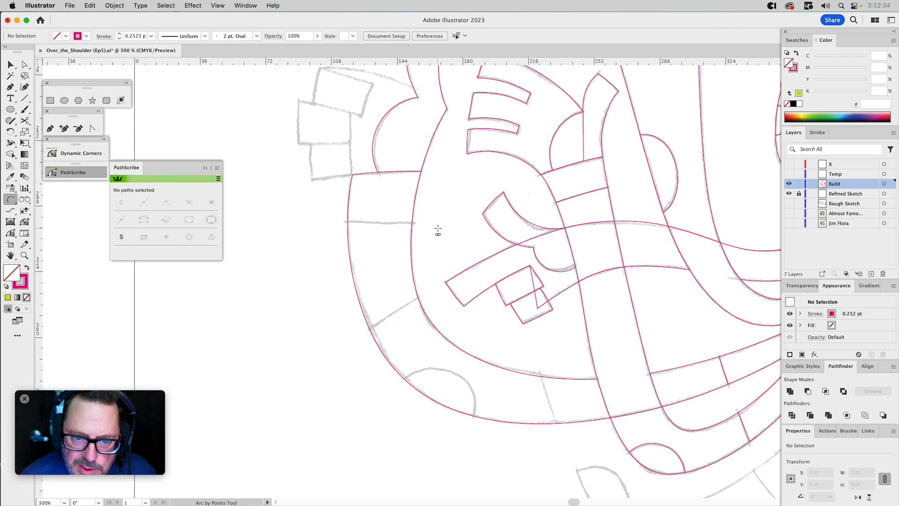
Draw two Arc by Points arcs over the far-left arm's sketched division lines, about 53 pt and 83 pt wide, overshooting the arm's edges.
click(334, 222)
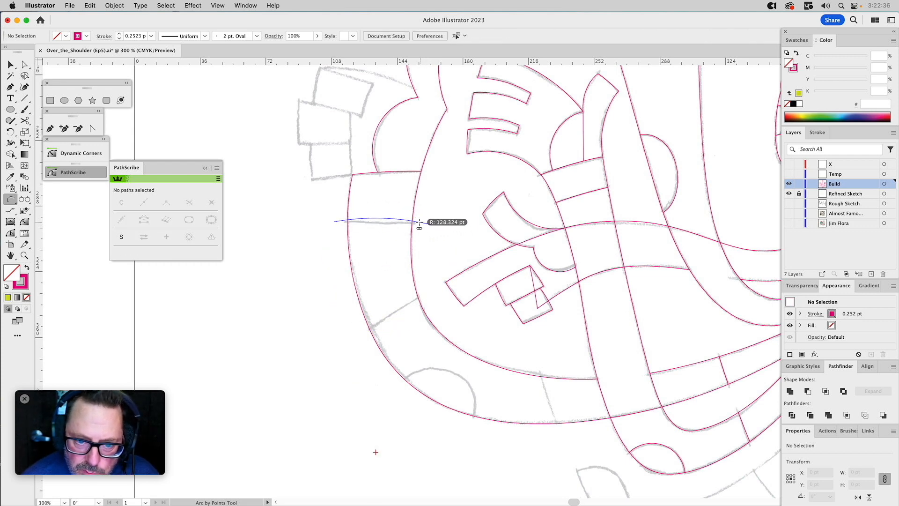
click(431, 225)
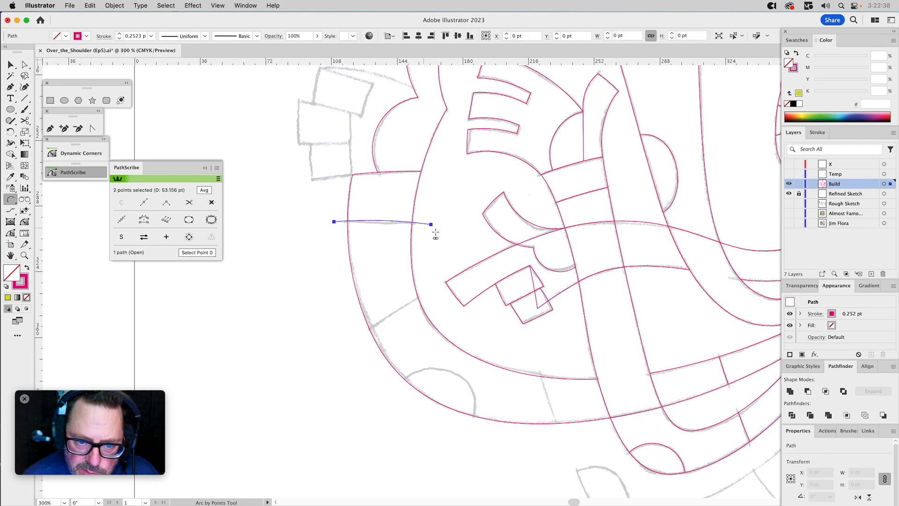
click(515, 245)
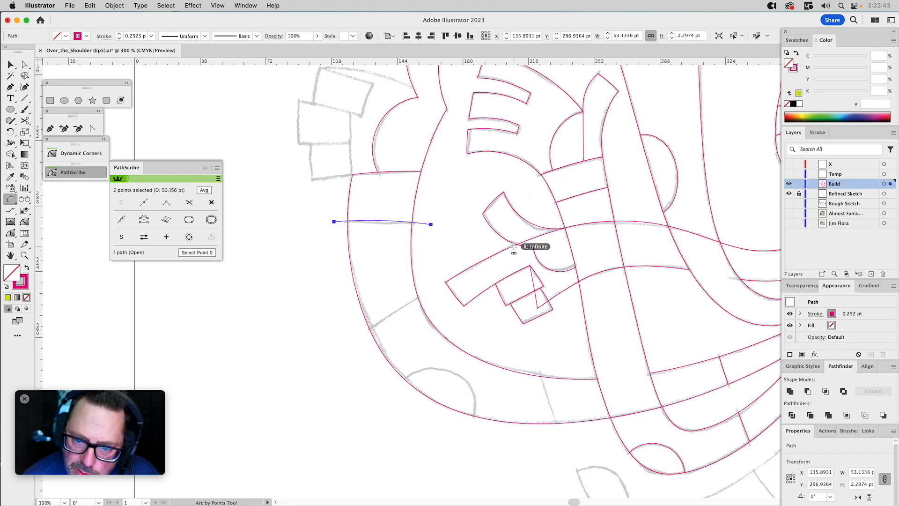
click(368, 328)
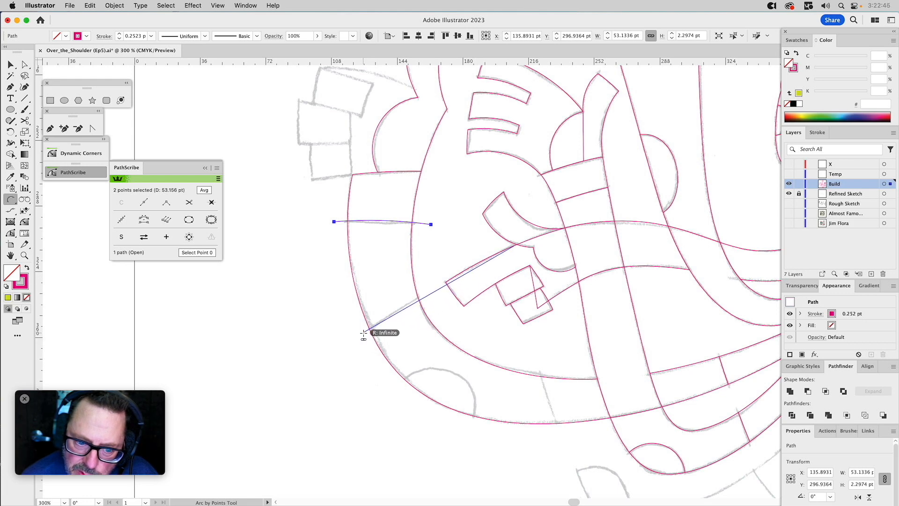
click(446, 282)
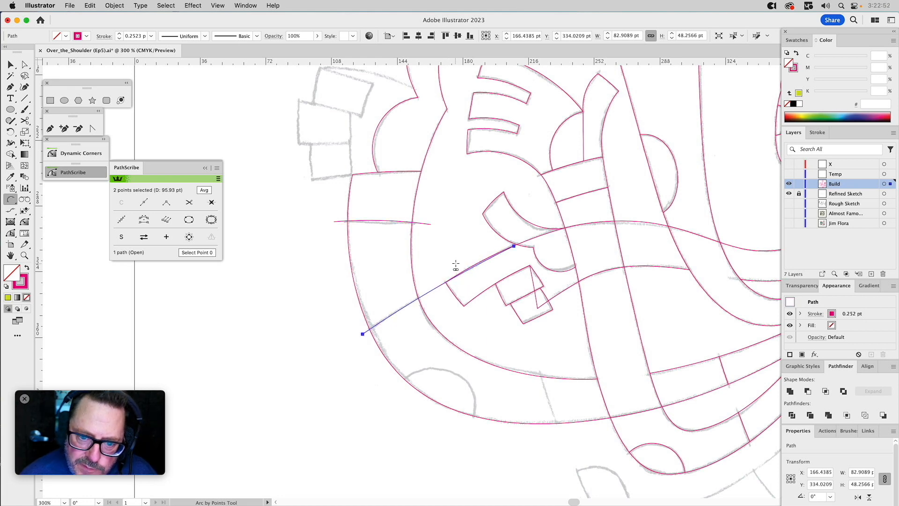
Extend the lower arc with straight Pen segments outside the far-left arm's lower curve, leaving the path open below the arm.
click(50, 129)
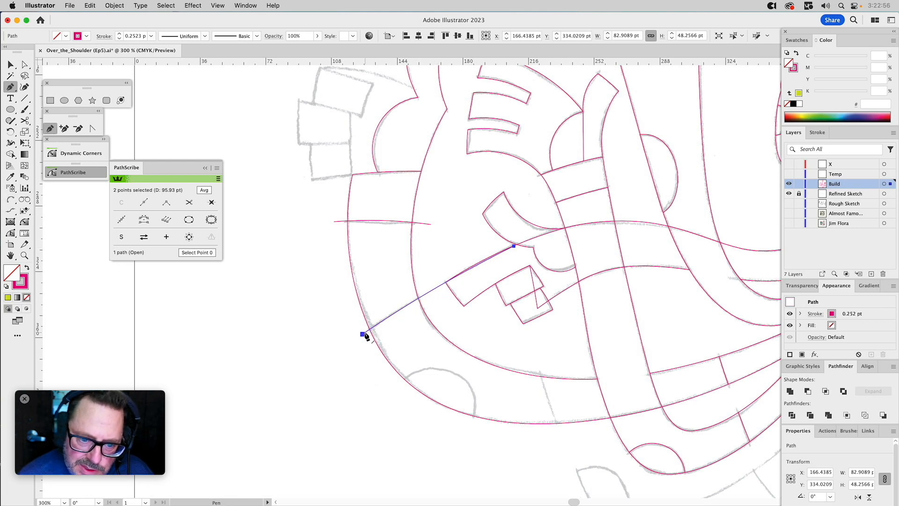
click(363, 335)
click(401, 427)
click(541, 458)
drag(560, 433, 492, 295)
super+click(485, 317)
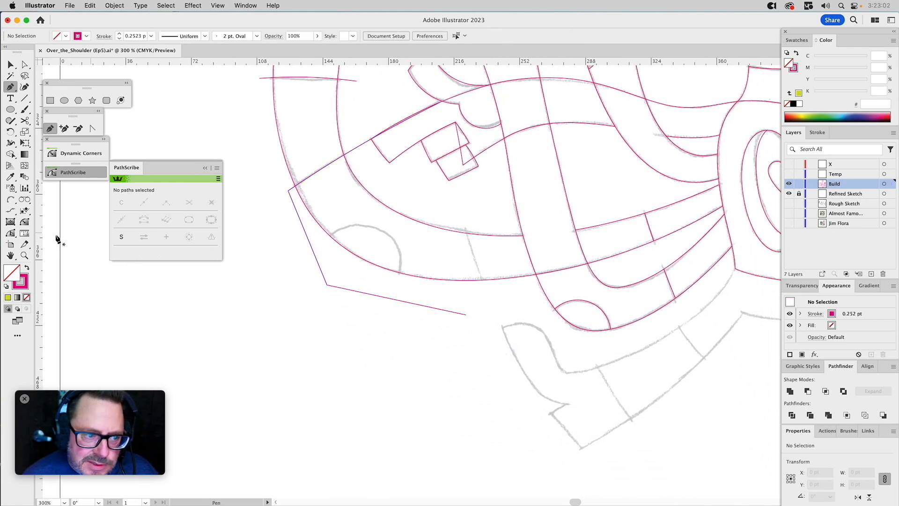
Draw an arc about 41 pt wide and 101 pt high over the sketched division line near the crossing arm.
click(11, 199)
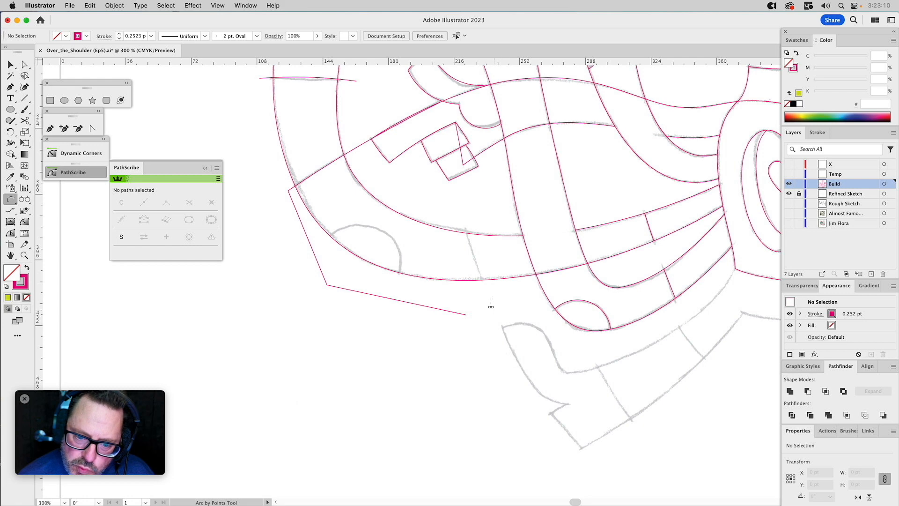
click(537, 397)
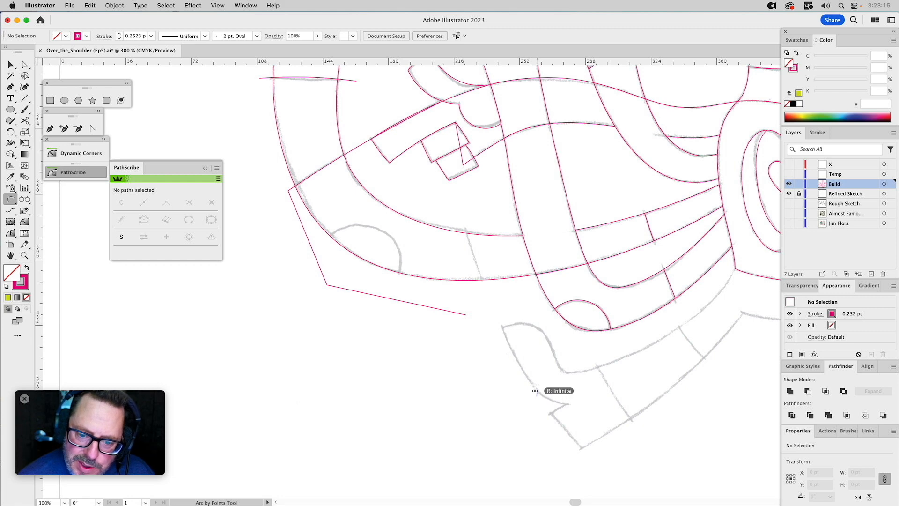
click(461, 213)
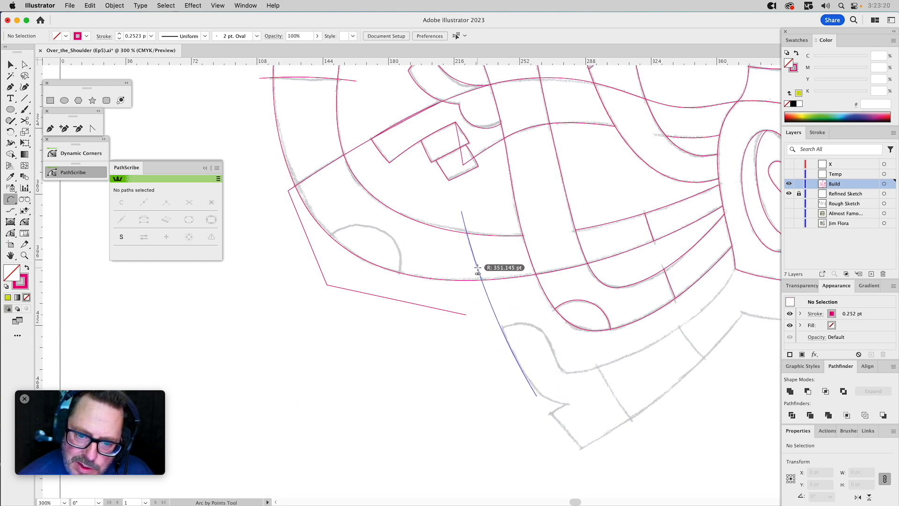
click(477, 270)
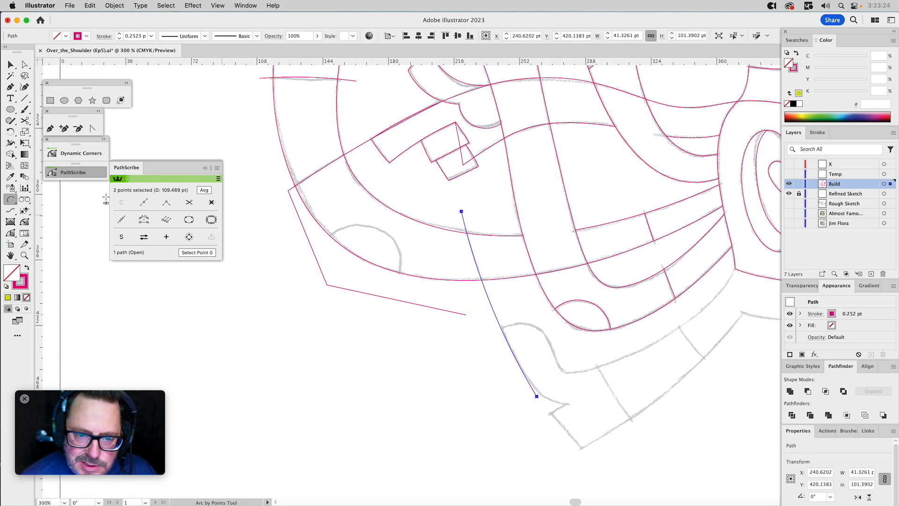
Close the steep arc into a cutting shape with the Pen tool, enclosing the far-left arm's end beside the crossing arm.
click(50, 128)
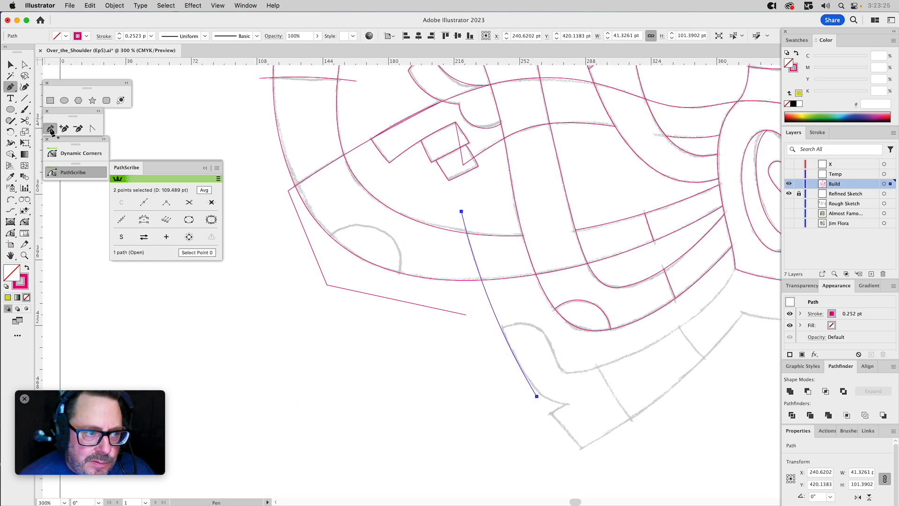
click(462, 212)
click(547, 207)
click(558, 292)
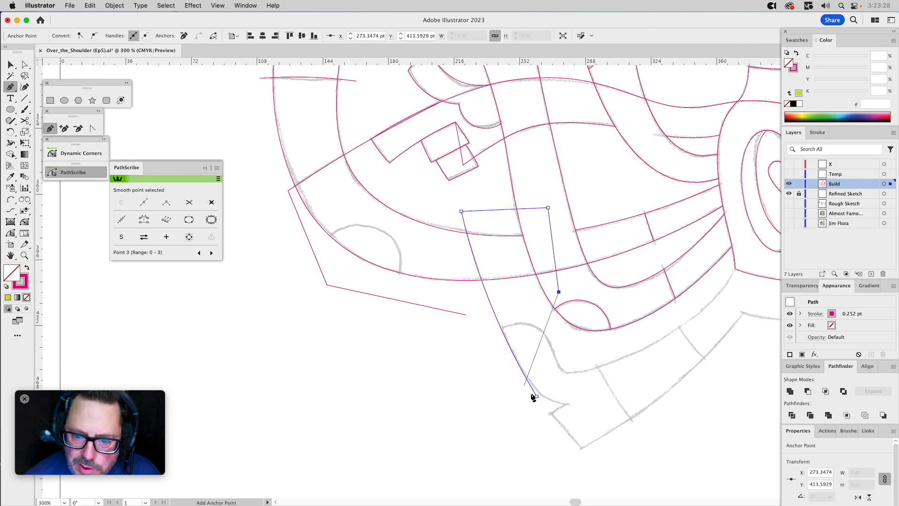
click(536, 396)
key(v)
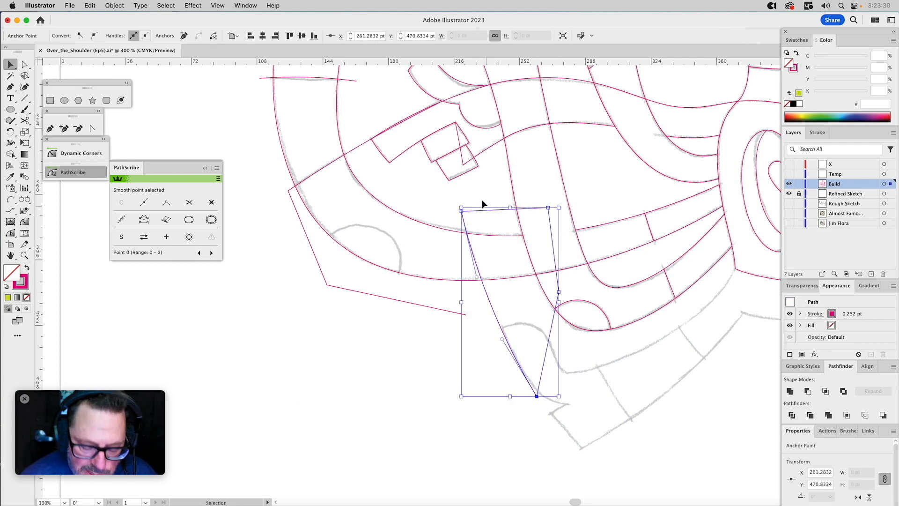
Split the far-left arm along the steep arc, using Intersect for the section beside the crossing arm and Minus Front for the rest.
drag(484, 194, 471, 247)
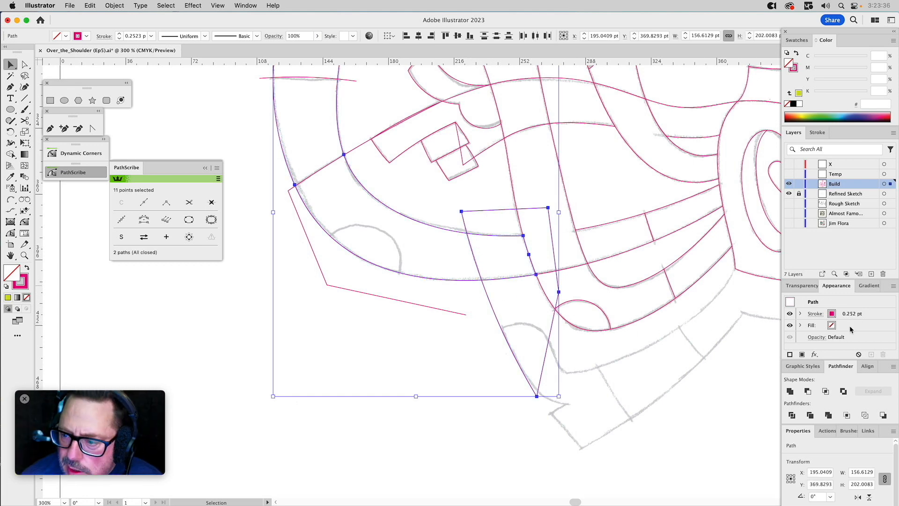
click(826, 391)
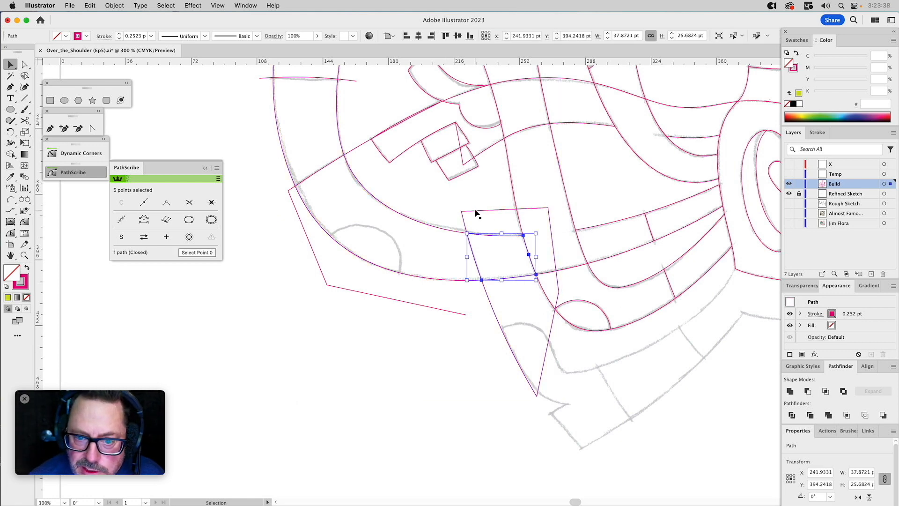
click(475, 210)
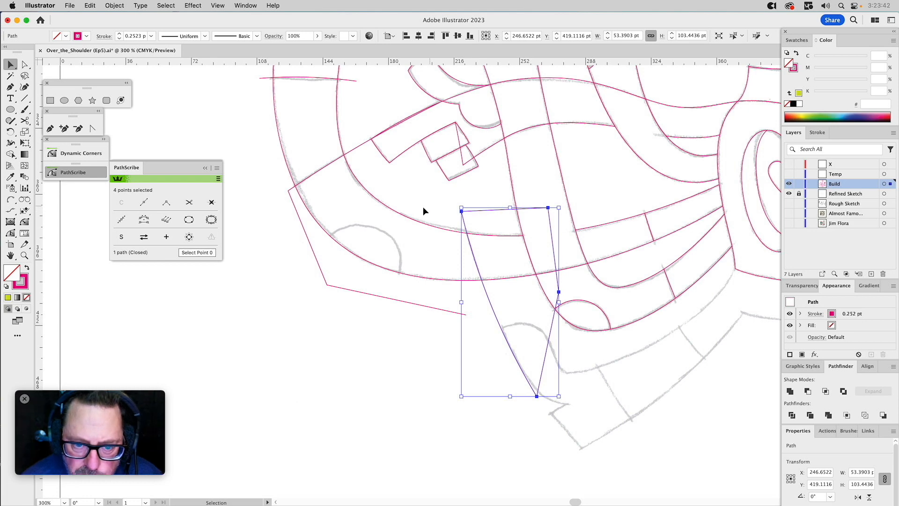
shift+click(414, 276)
click(807, 391)
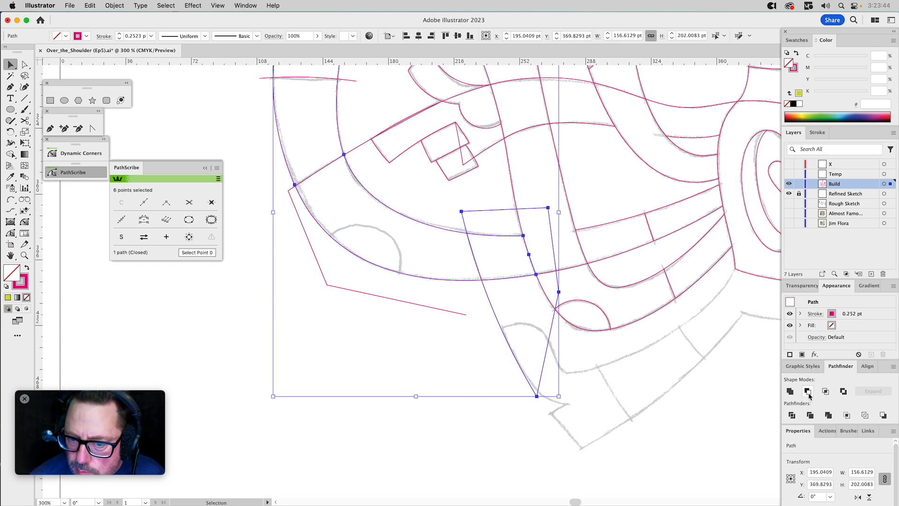
Close the open path around the far-left arm's lower curve with the Pen tool, adding two points between its ends.
drag(349, 299, 453, 390)
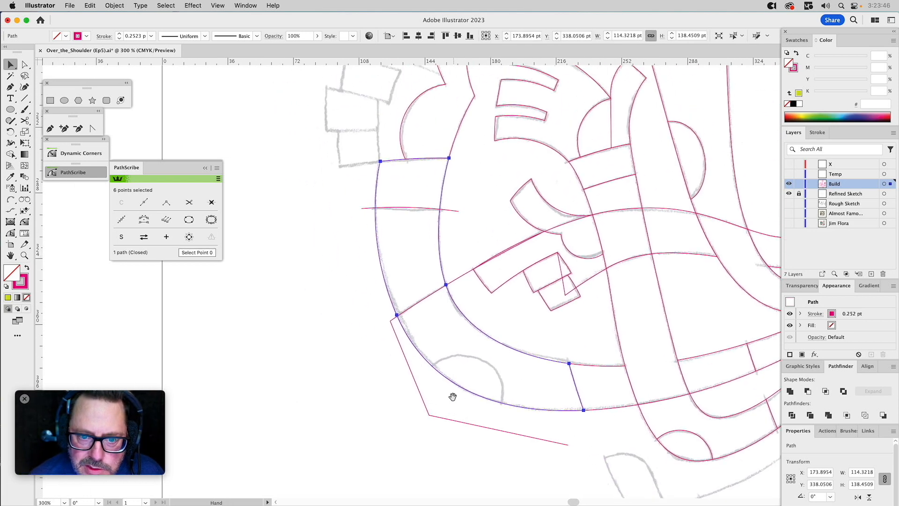
click(510, 330)
click(460, 277)
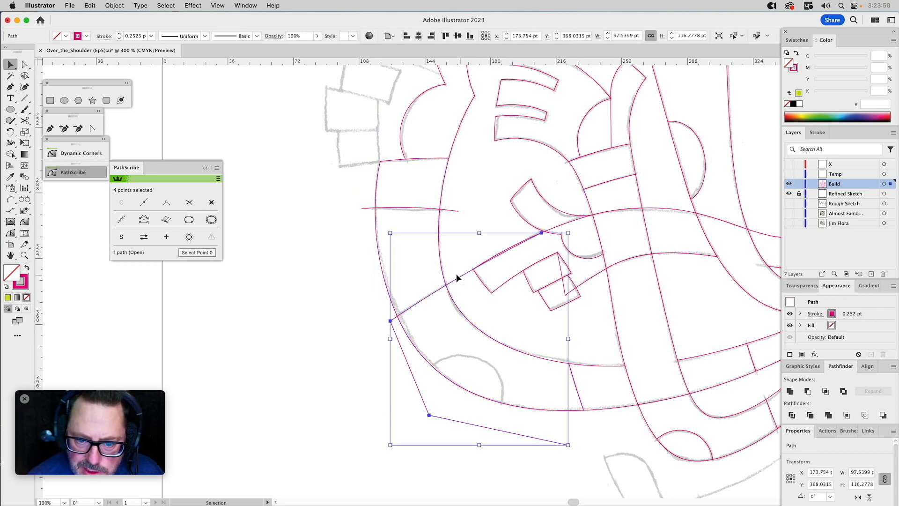
click(50, 128)
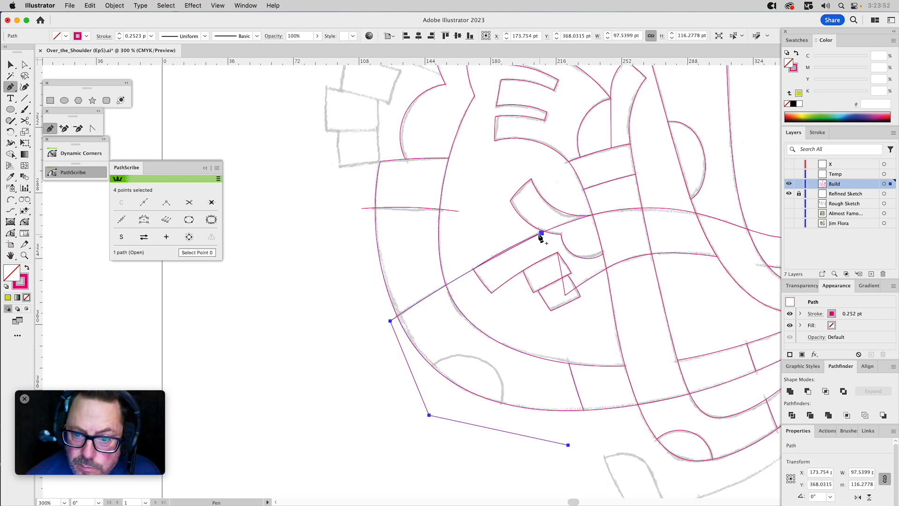
drag(540, 233, 599, 332)
click(597, 329)
click(606, 440)
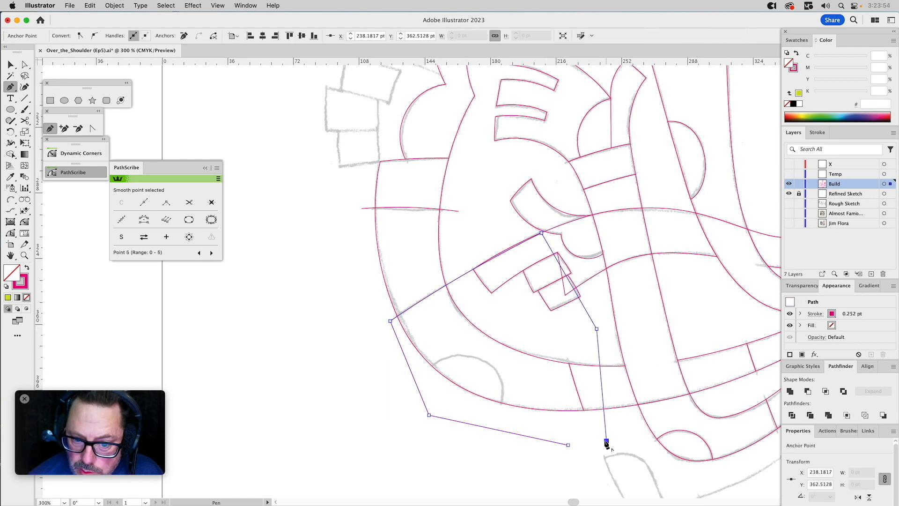
click(568, 444)
key(v)
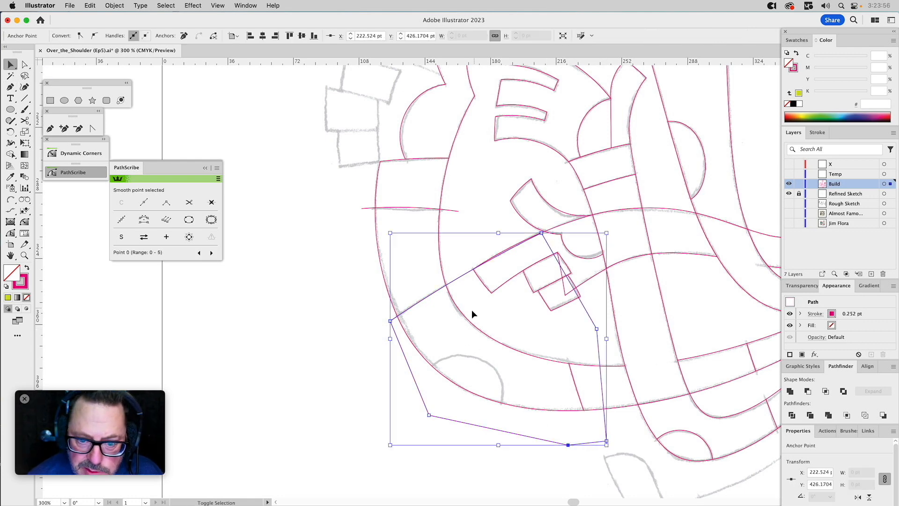
Try to intersect the Pen outline with the trimmed far-left arm using Pathfinder Intersect.
shift+click(464, 316)
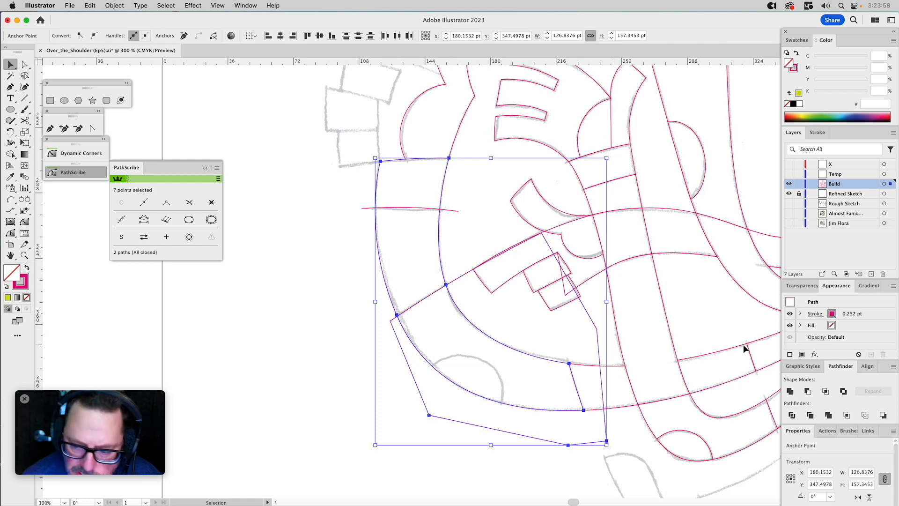
click(825, 391)
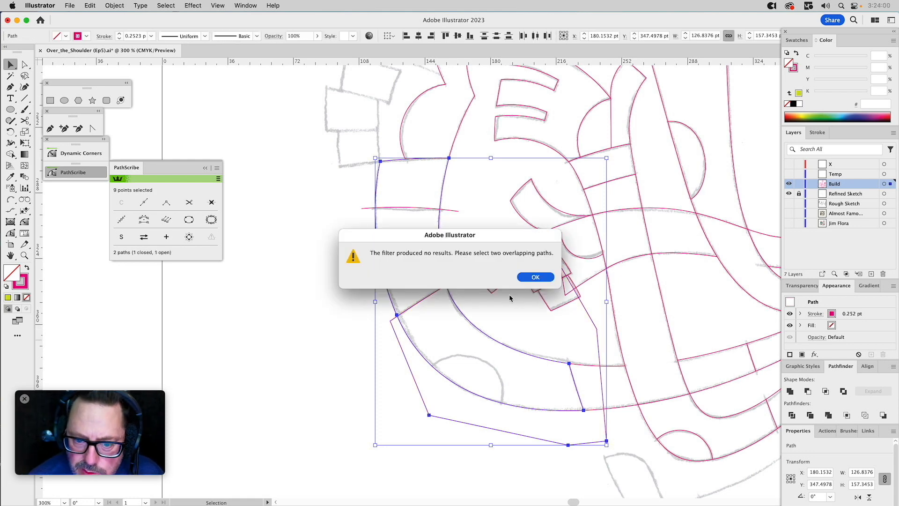
click(534, 277)
Reselect the trimmed far-left arm and the Pen outline around its lower curve for another Pathfinder cut.
click(482, 309)
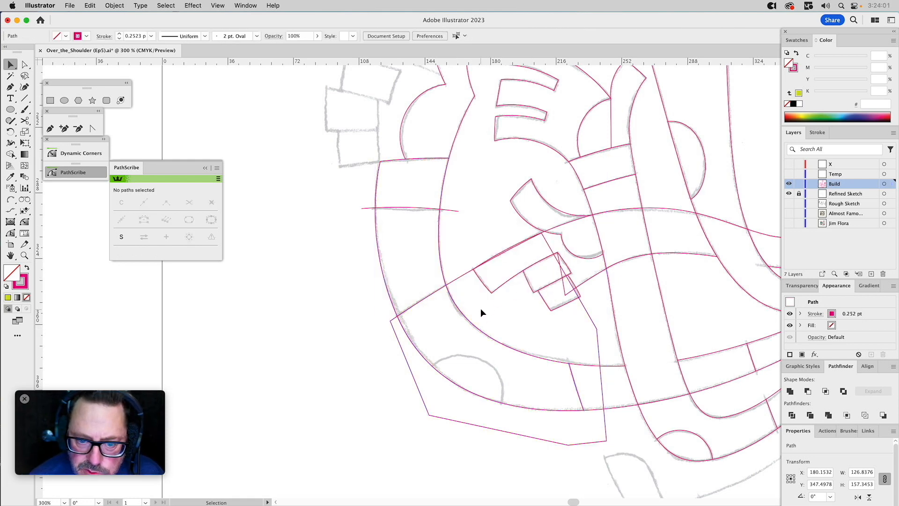
click(441, 274)
click(406, 280)
drag(406, 278, 442, 269)
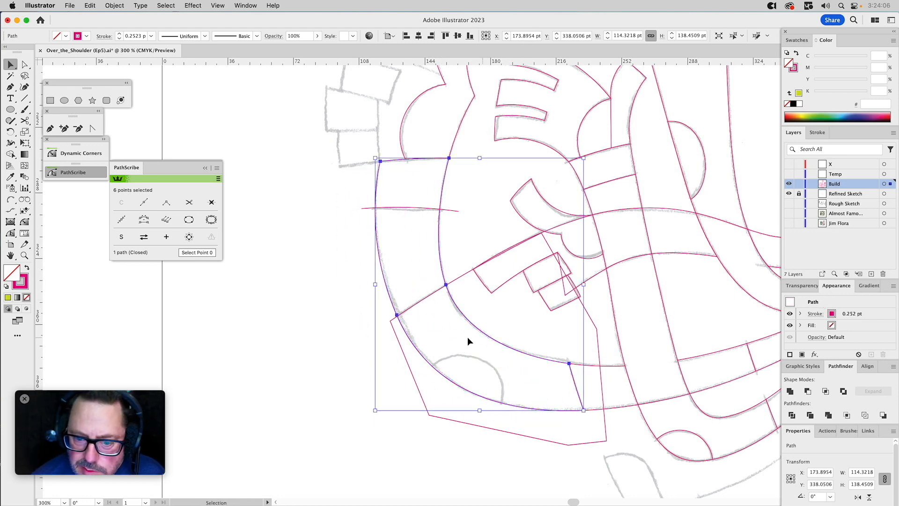
click(399, 343)
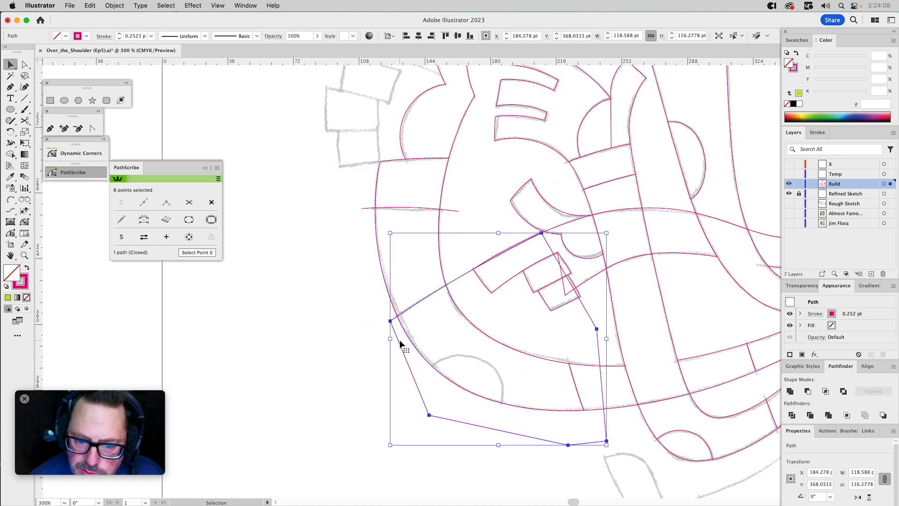
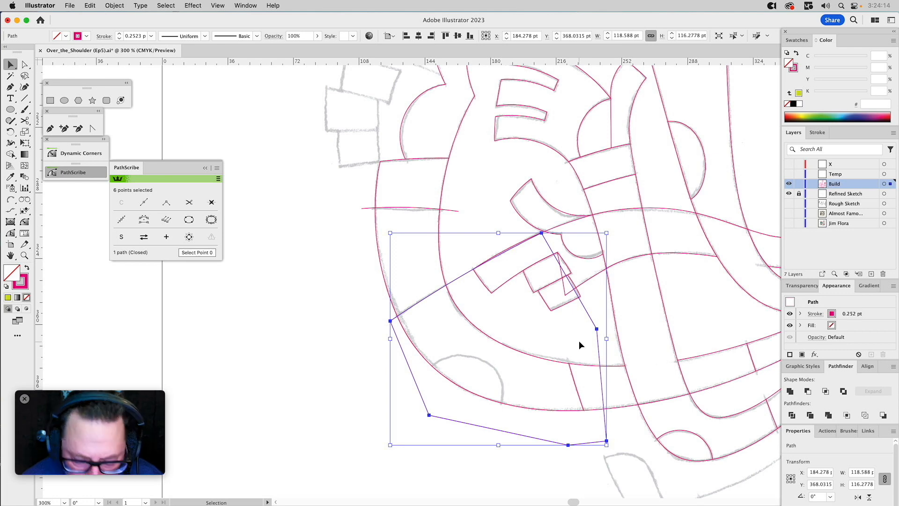
Try to intersect the large curved band with the closed cutting shape around its lower section, then undo it.
drag(588, 314, 398, 324)
key(super+z)
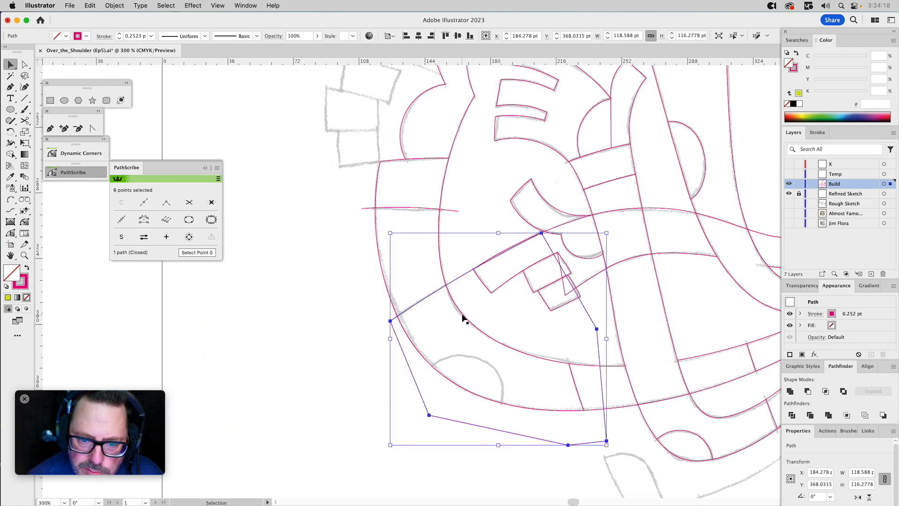
shift+click(461, 315)
click(826, 391)
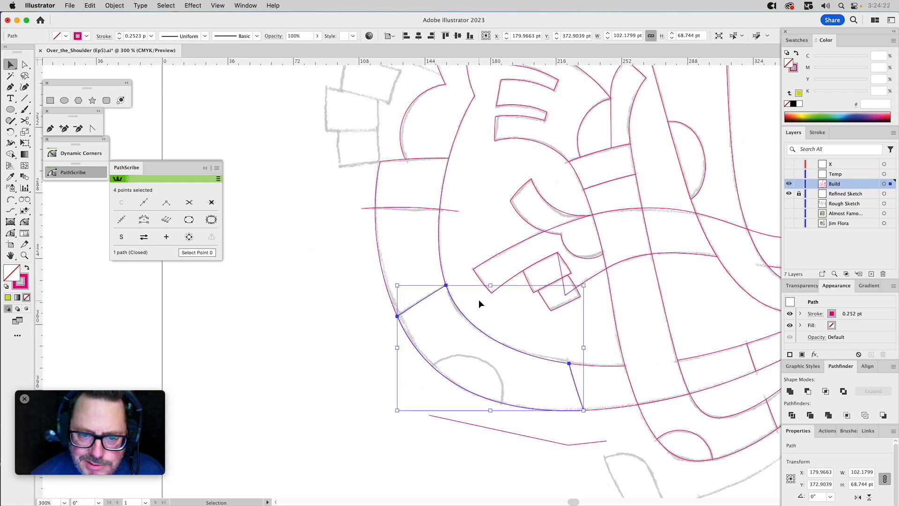
key(super+z)
click(465, 279)
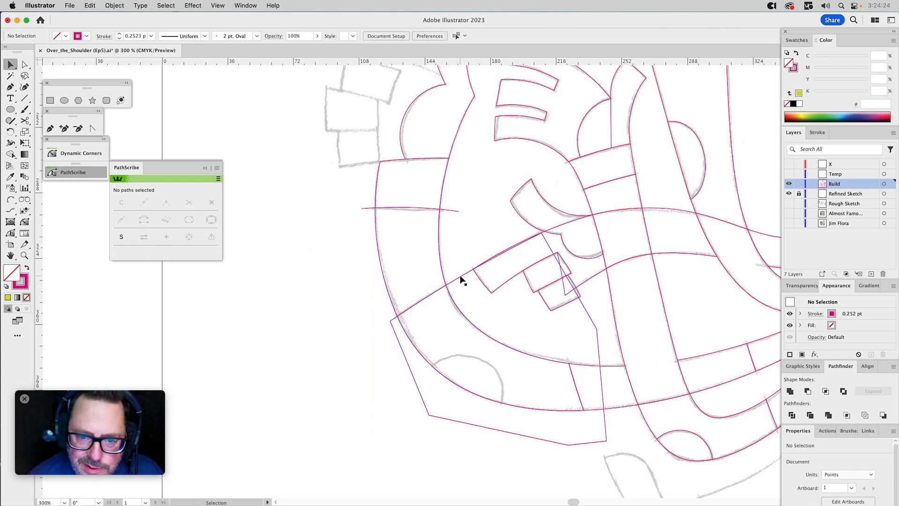
click(459, 281)
drag(451, 296, 445, 303)
key(super+z)
Create the lower section of the curved band by intersecting copies of the band and the closed cutting shape.
click(458, 280)
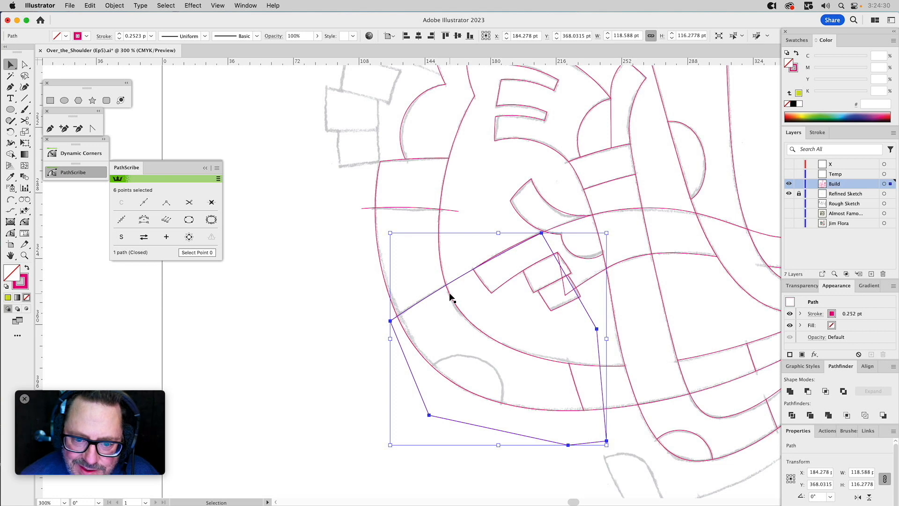
shift+click(451, 297)
click(826, 391)
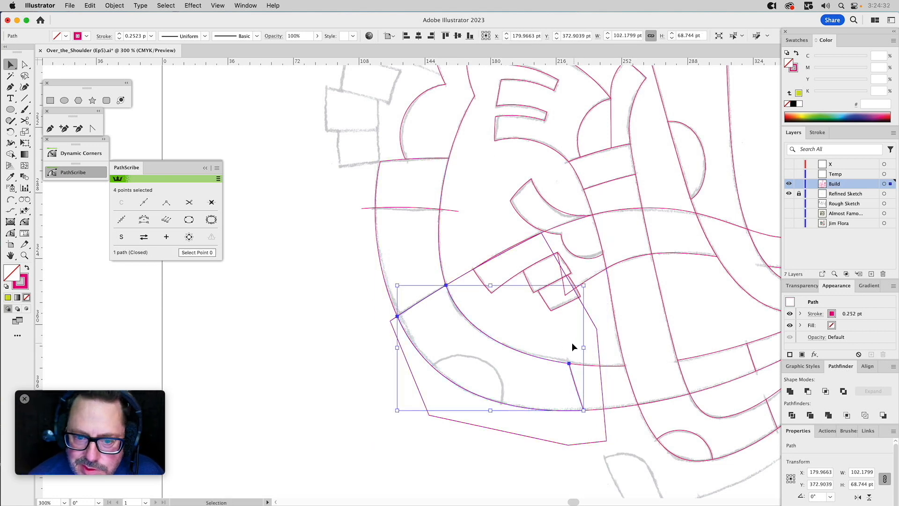
click(535, 333)
Subtract the closed cutting shape from the original curved band, keeping only the band's upper part.
click(458, 281)
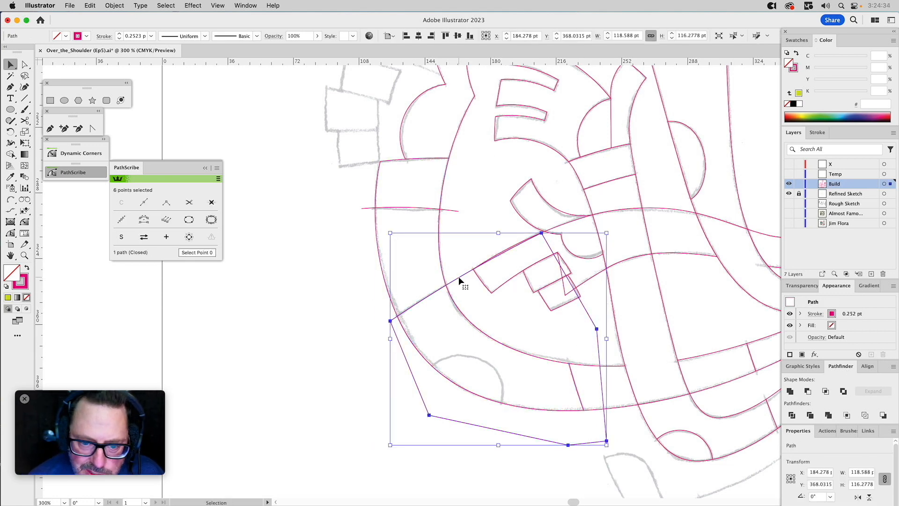
shift+click(429, 257)
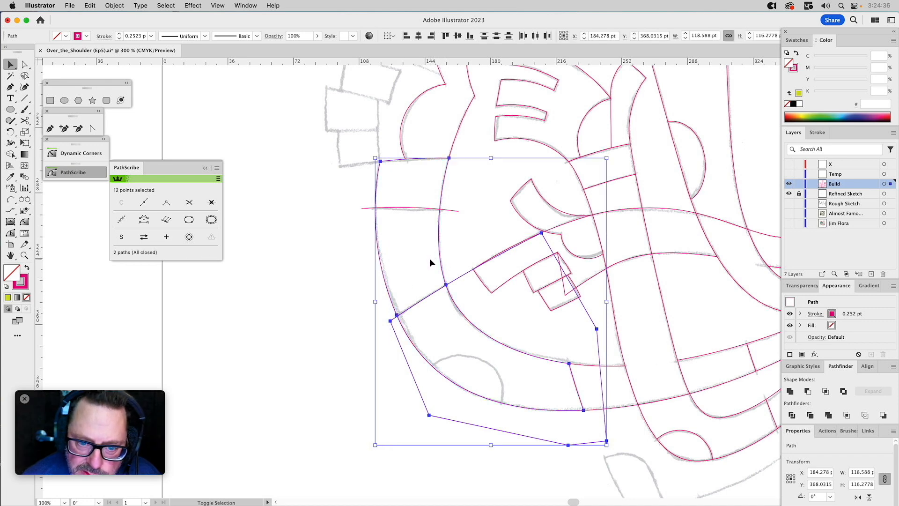
click(807, 391)
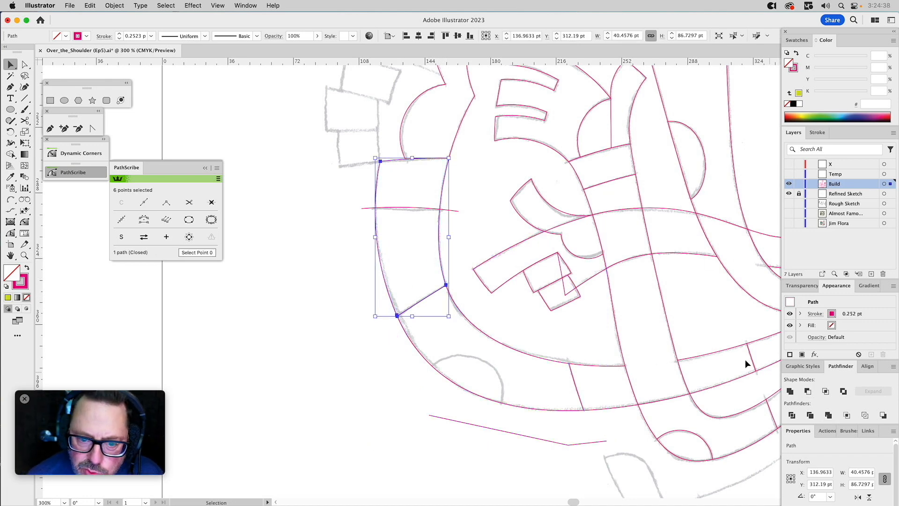
Extend the open line crossing the upper part of the band into a closed shape around the band's top end.
click(50, 128)
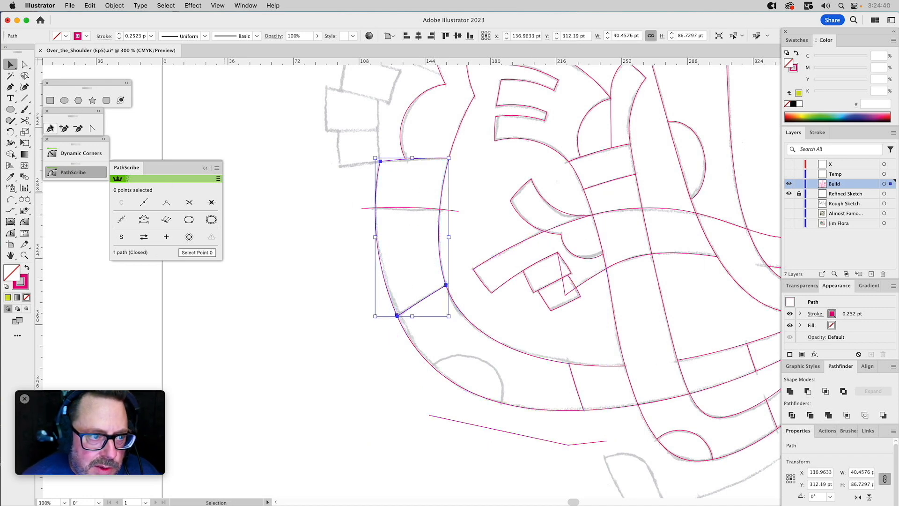
click(362, 208)
click(365, 145)
click(463, 149)
click(459, 211)
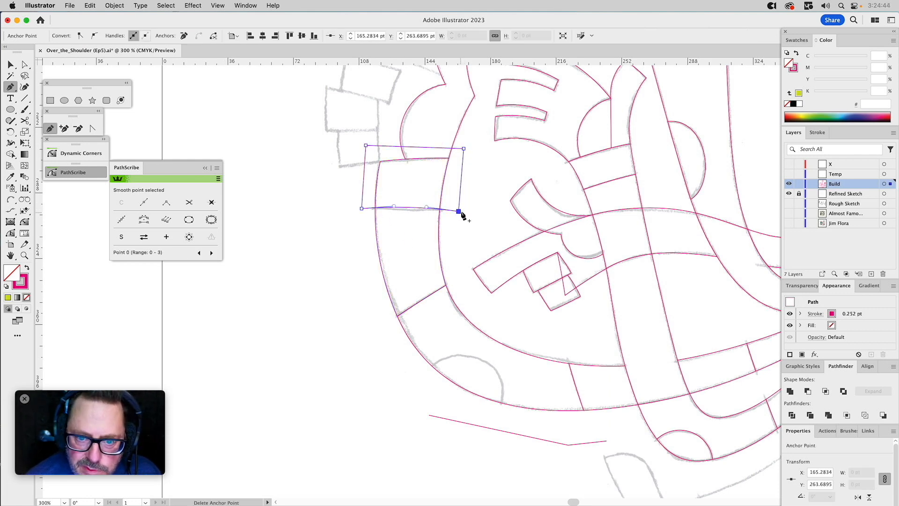
key(v)
click(509, 190)
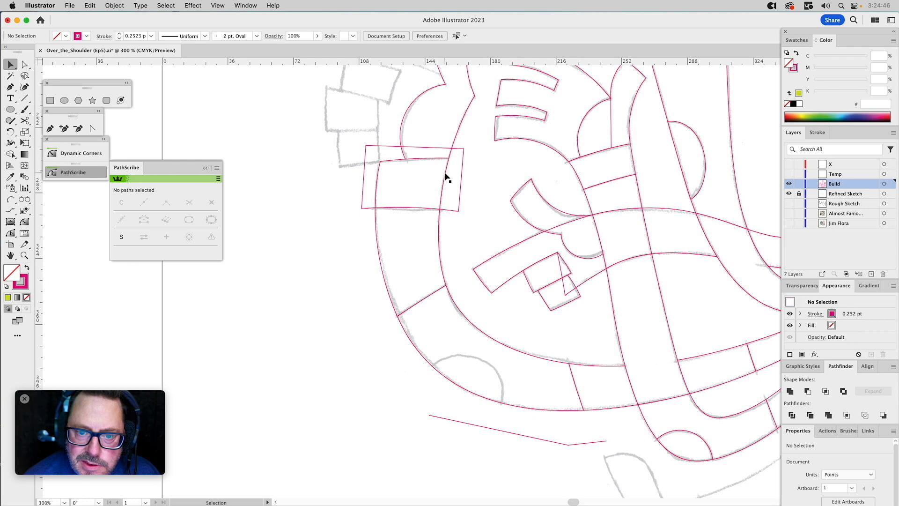
Create the band's top section by intersecting copies of the upper band part and the closed four-point shape.
click(445, 177)
shift+click(462, 179)
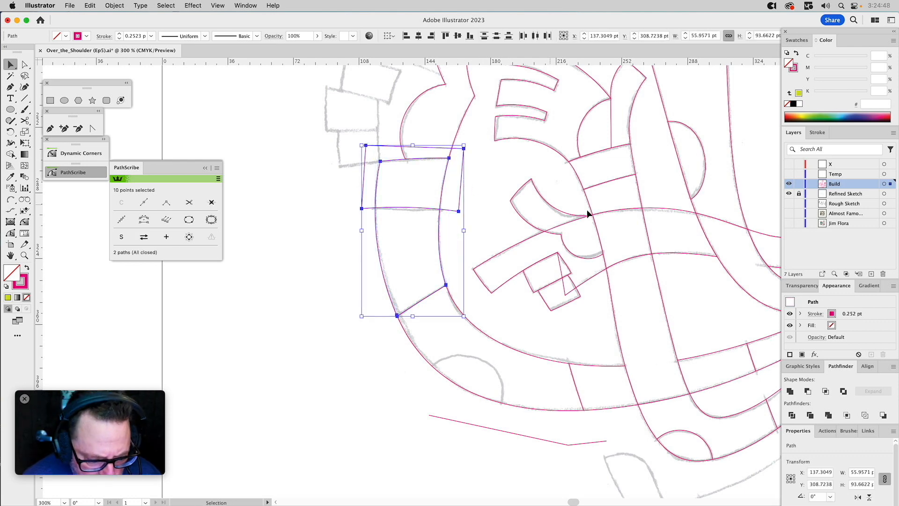
click(825, 391)
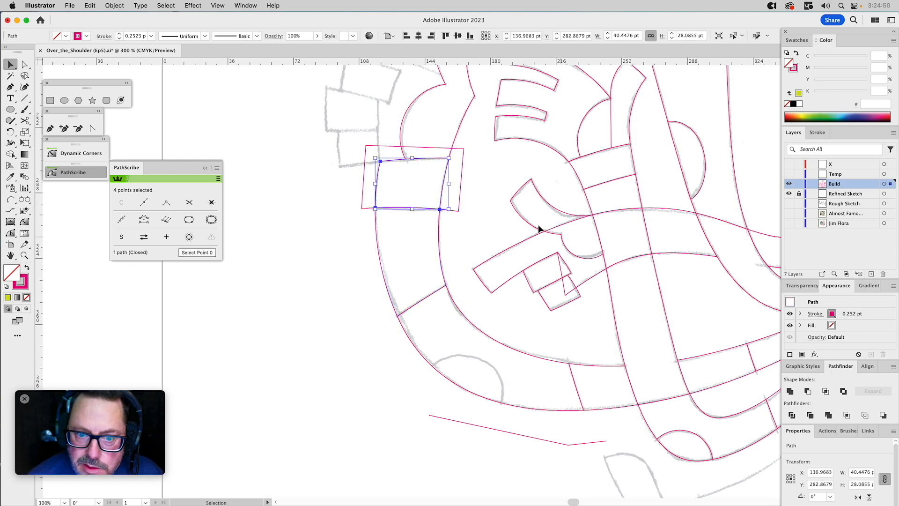
Subtract the closed four-point shape from the original upper band part, leaving the band's middle section.
click(463, 187)
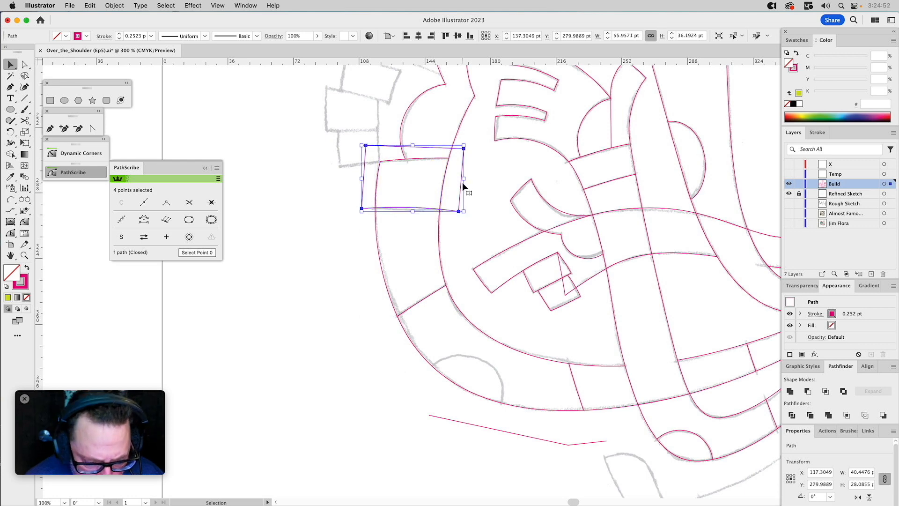
shift+click(442, 246)
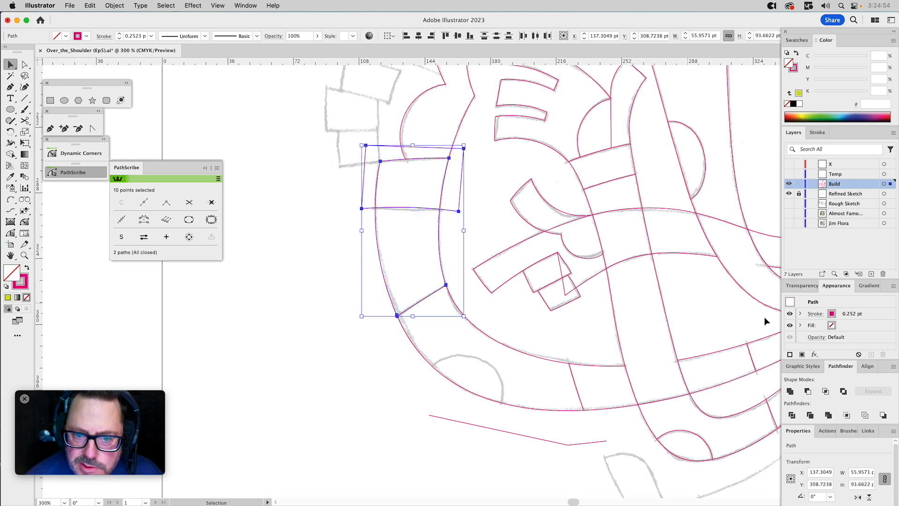
click(808, 391)
click(476, 205)
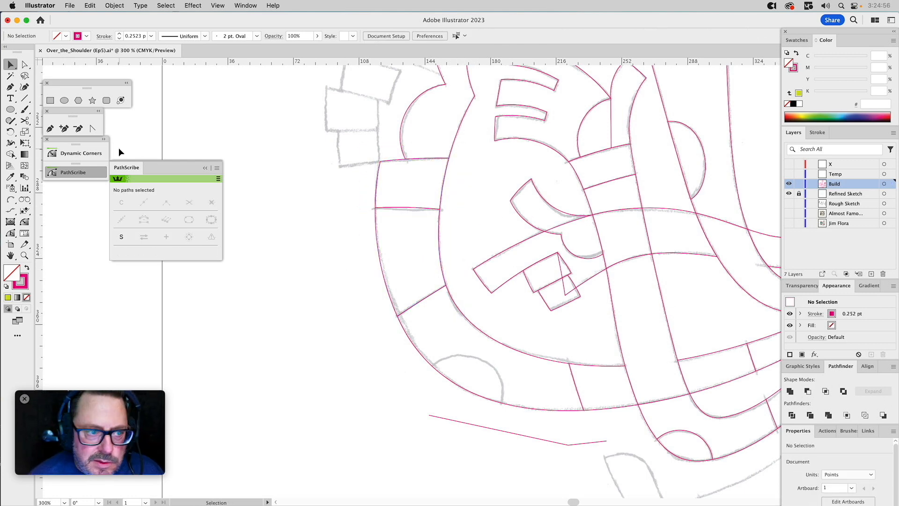
Draw a closed curved path with the Pen tool over the sketched half-circle on the band's lower outer edge.
click(50, 128)
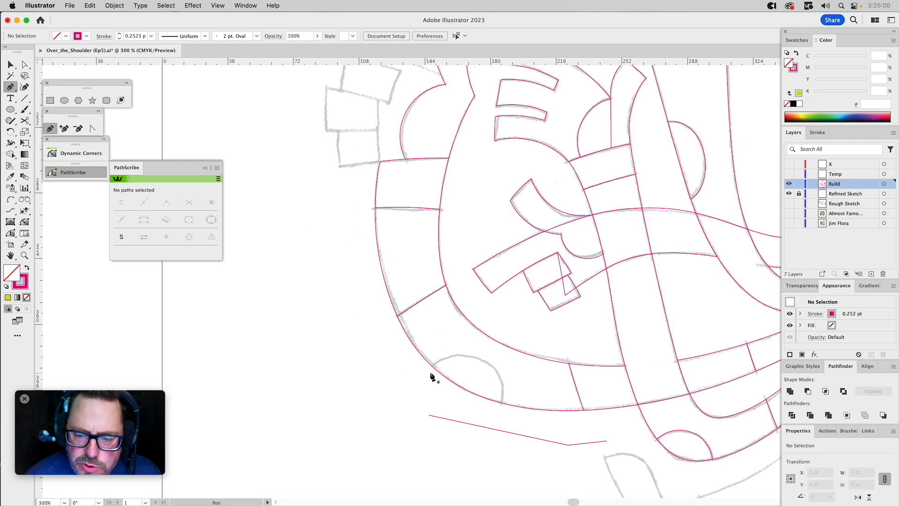
drag(452, 350, 454, 347)
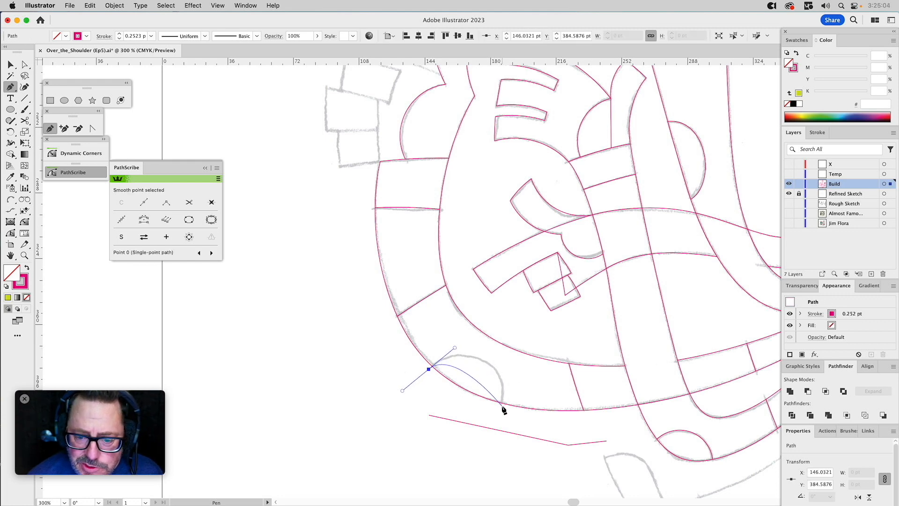
drag(501, 406, 494, 431)
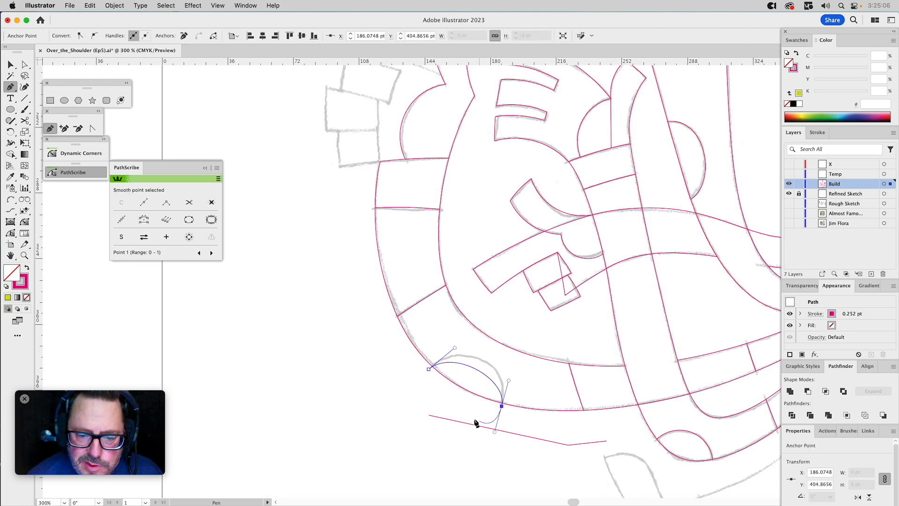
click(450, 403)
click(429, 369)
Adjust the curve handles at both ends of the new arc to match the sketched half-circle.
key(a)
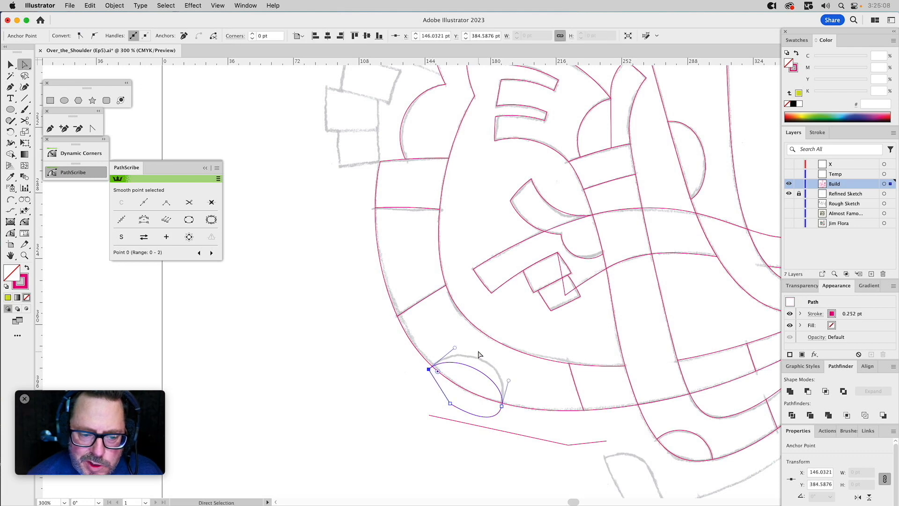
click(457, 373)
drag(455, 348, 471, 331)
drag(509, 381, 513, 372)
key(v)
click(547, 381)
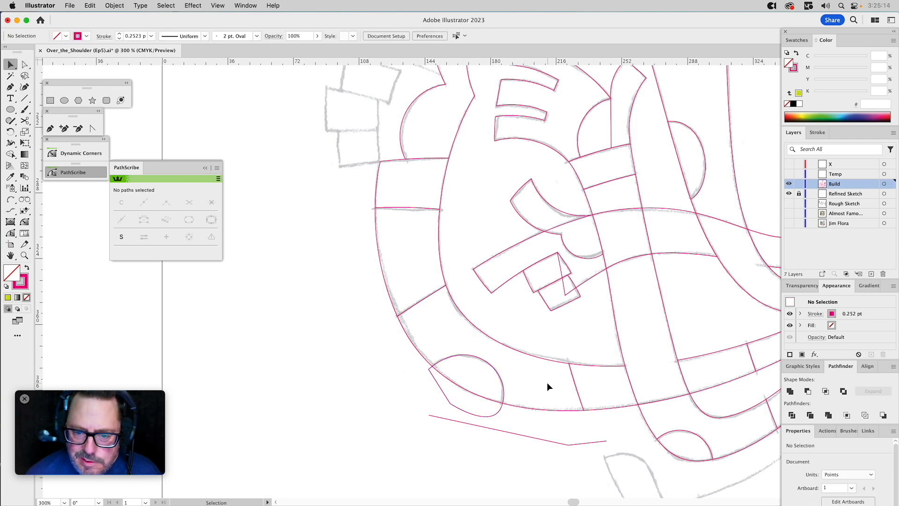
Trim the half-circle shape to a copy of the lower band section with Intersect and delete the stray open path below.
click(520, 414)
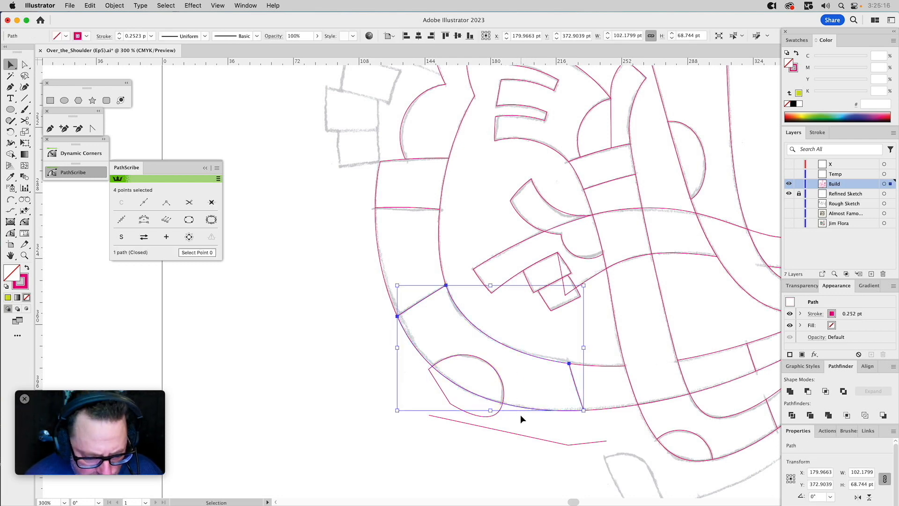
shift+click(499, 371)
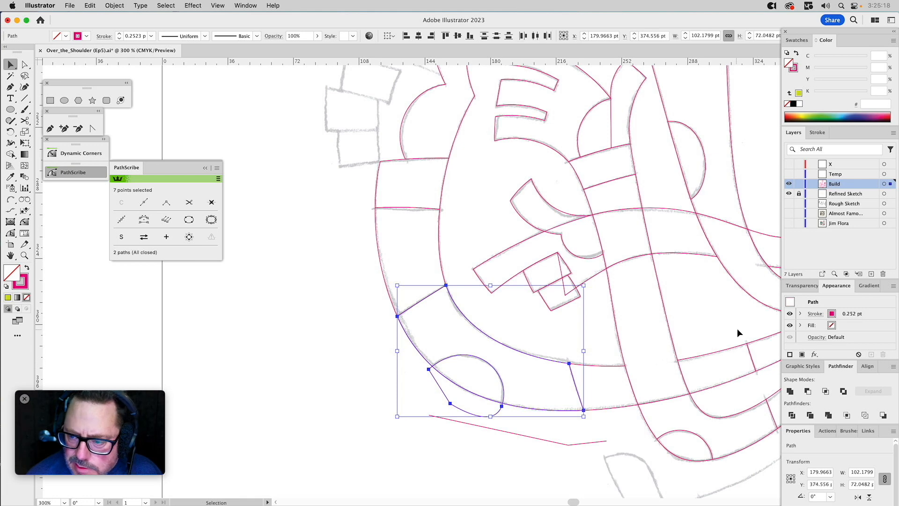
click(825, 390)
drag(561, 436, 540, 450)
key(Delete)
Draw a test grid of four steep lines crossed by three shallow slanted lines in the empty area beside the sketch.
drag(503, 210, 583, 319)
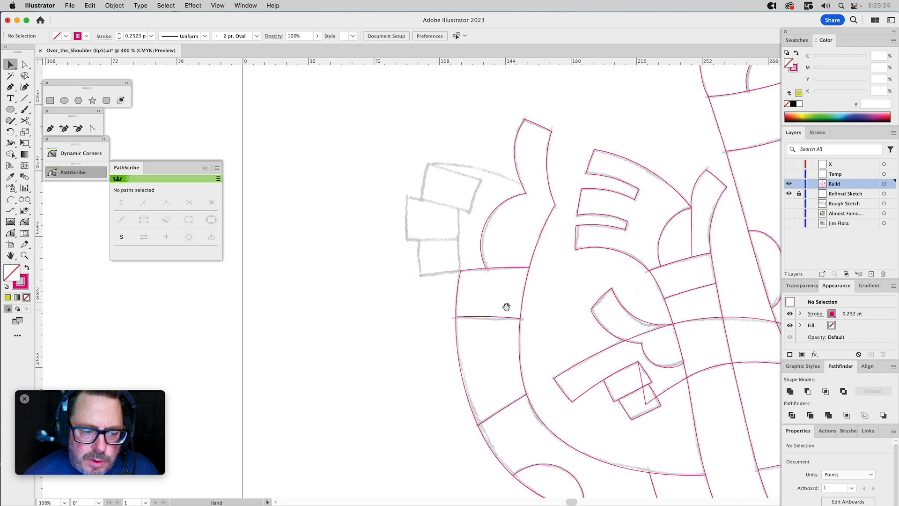
key(backslash)
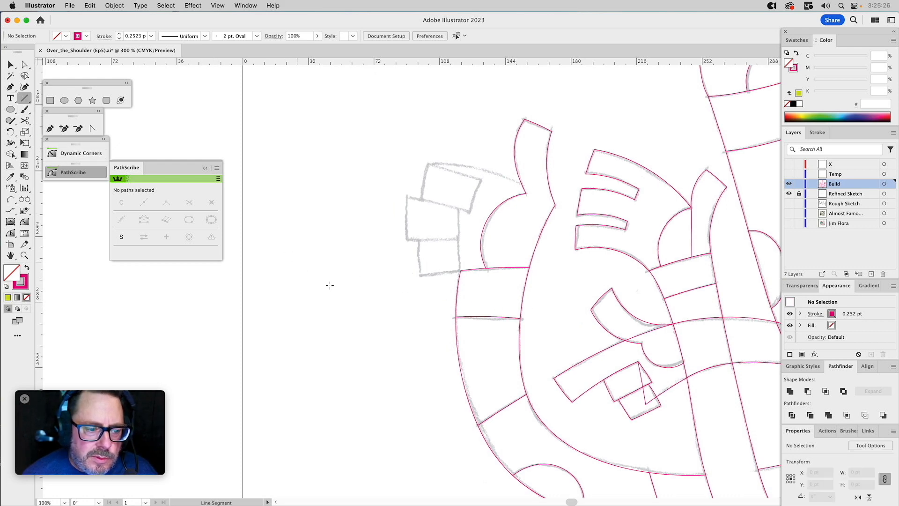
mouse_move(328, 296)
mouse_down()
mouse_move(315, 415)
mouse_move(323, 399)
mouse_move(347, 402)
mouse_up()
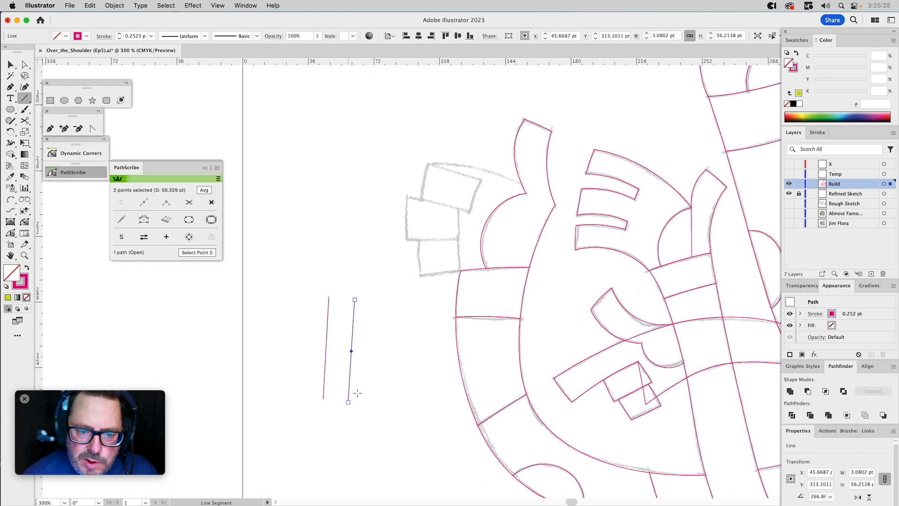
drag(378, 337, 374, 412)
drag(405, 325, 400, 411)
drag(301, 323, 435, 358)
drag(341, 356, 443, 374)
drag(294, 380, 430, 396)
key(v)
click(413, 308)
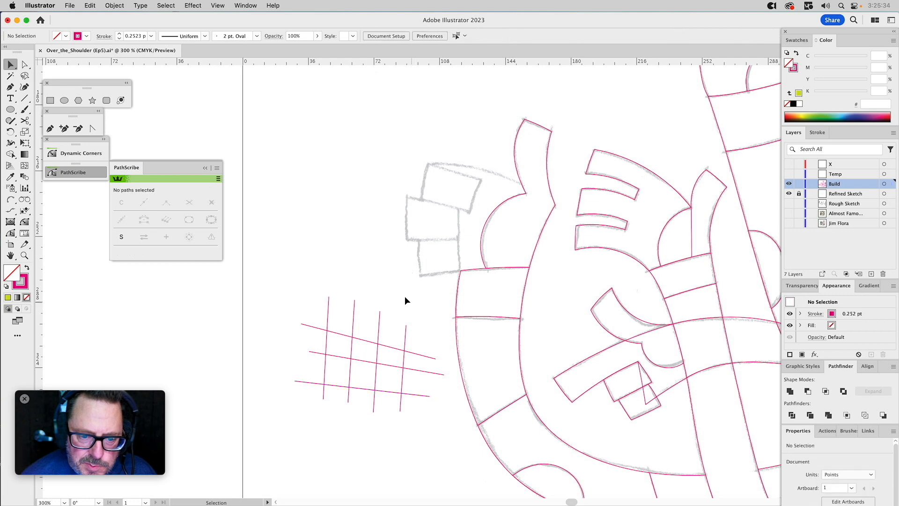
Remove the overhanging line ends around the test grid with the Shape Builder tool.
drag(420, 294, 287, 420)
click(10, 154)
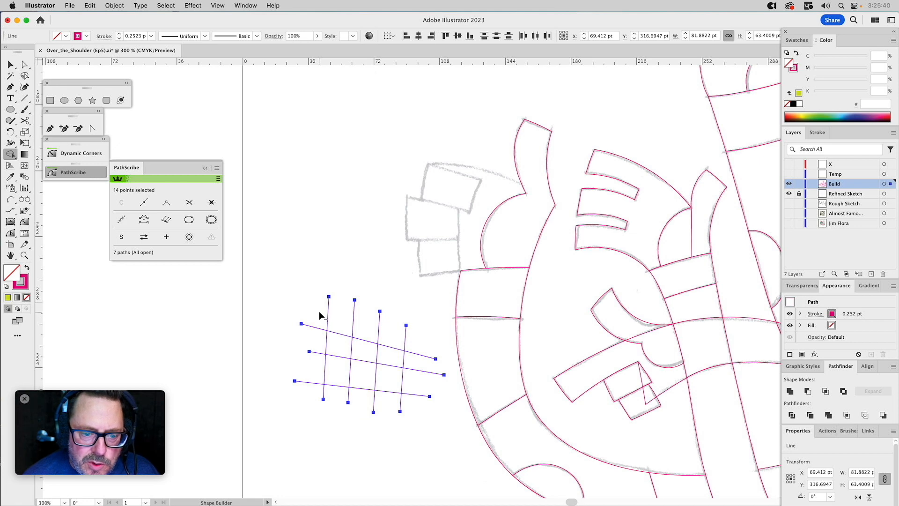
drag(420, 344, 421, 345)
mouse_move(317, 317)
mouse_down()
mouse_move(304, 404)
mouse_move(398, 409)
mouse_move(425, 345)
mouse_up()
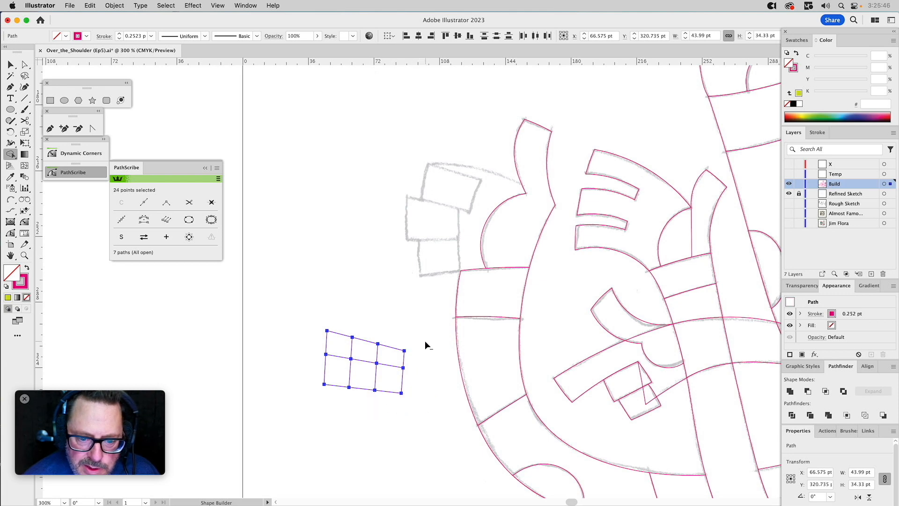
Delete the whole test grid from the empty area.
key(v)
mouse_move(402, 293)
mouse_down()
mouse_move(324, 392)
mouse_move(307, 397)
mouse_up()
key(Delete)
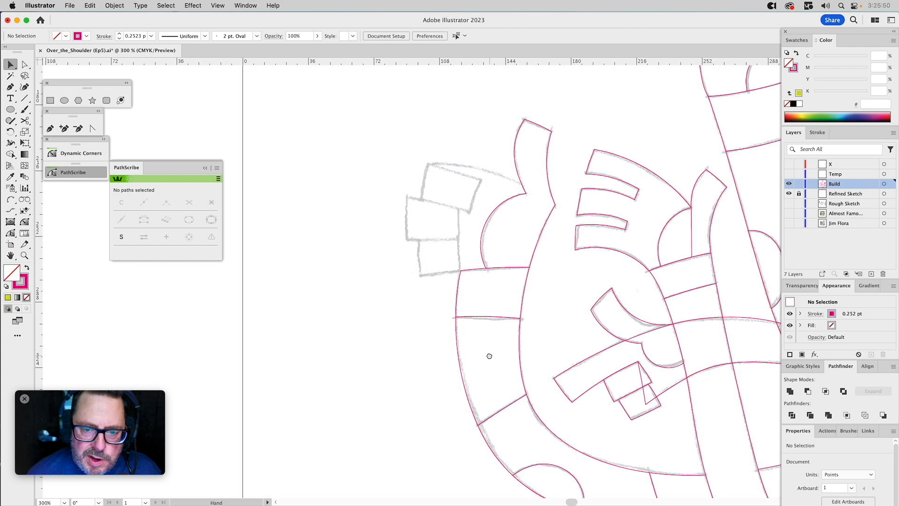
Trace the lowest block of the sketched stack beside the band as a closed four-sided shape with the Arc by Points tool.
drag(489, 356, 412, 371)
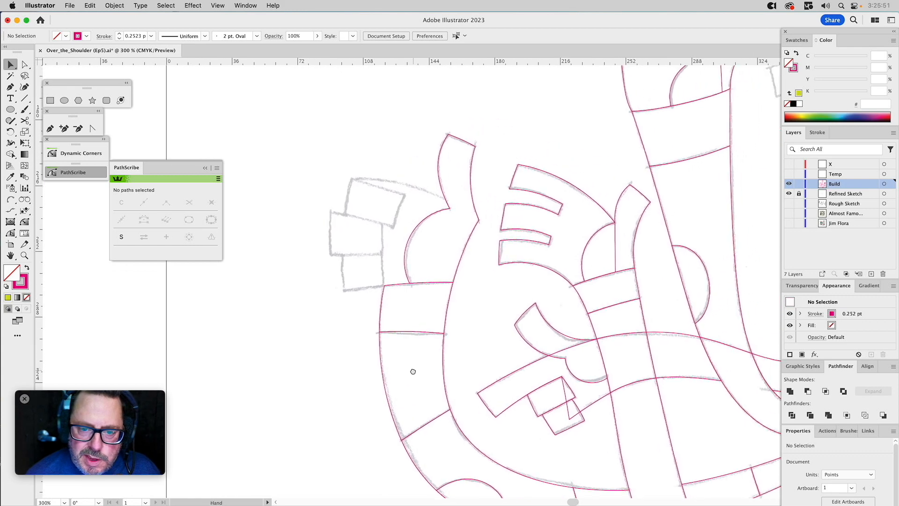
click(50, 128)
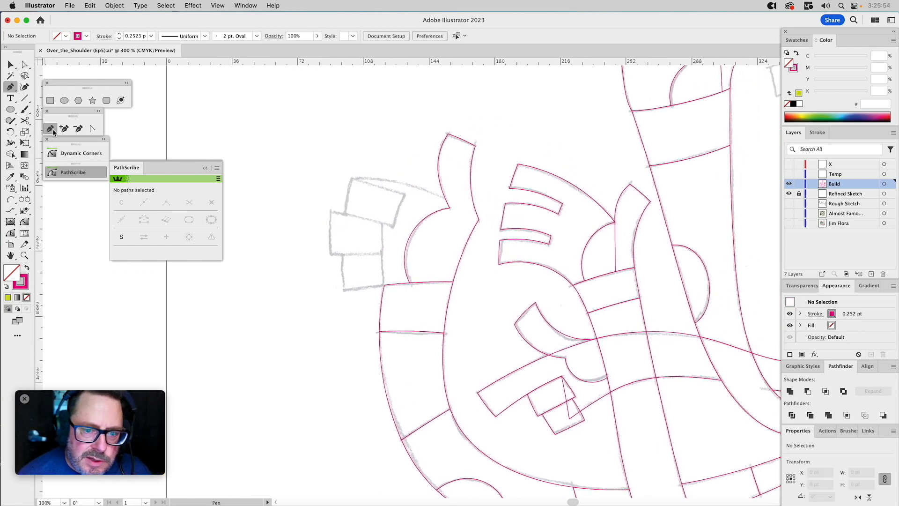
click(12, 200)
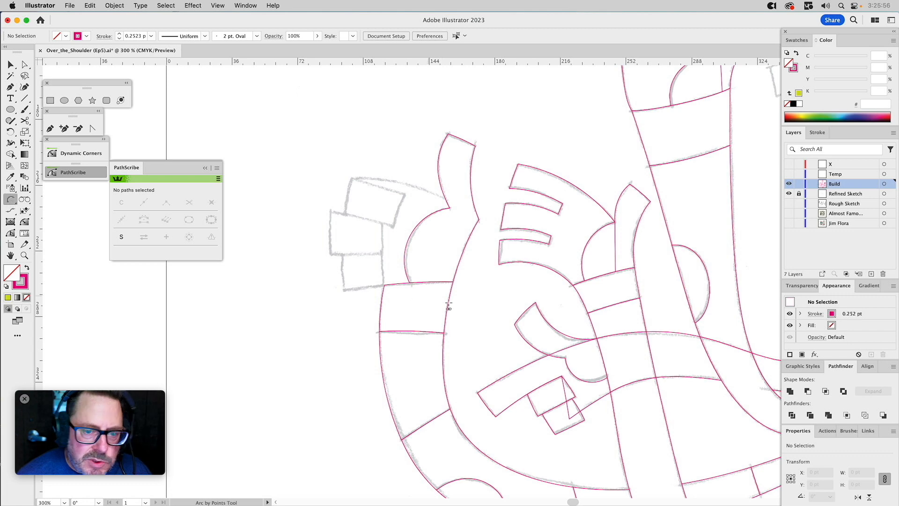
click(384, 285)
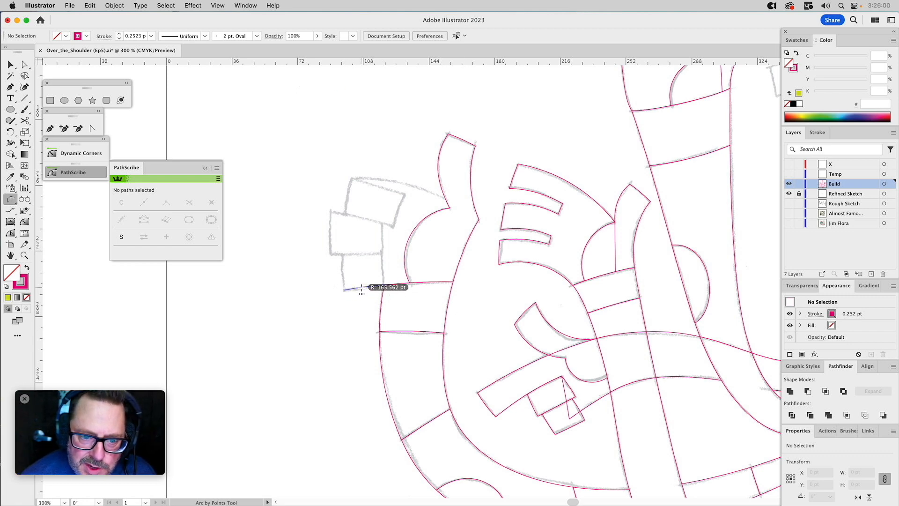
click(345, 290)
click(344, 290)
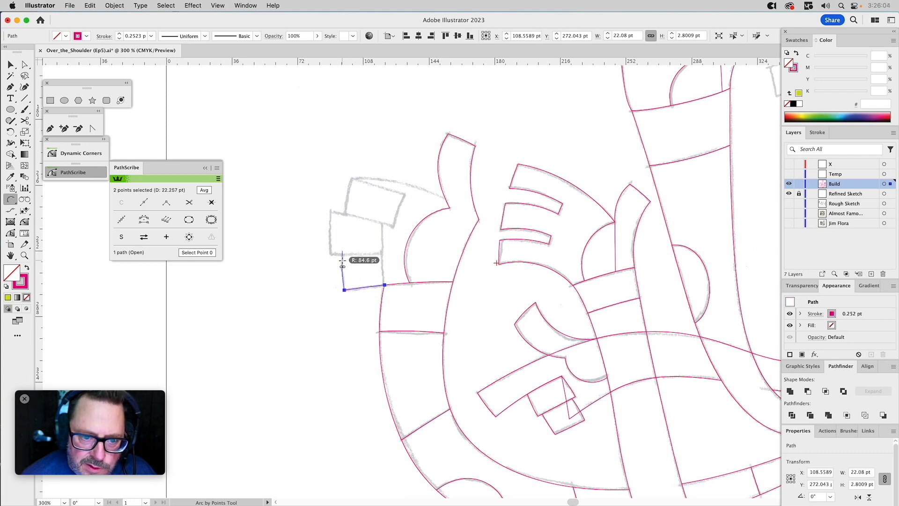
click(342, 251)
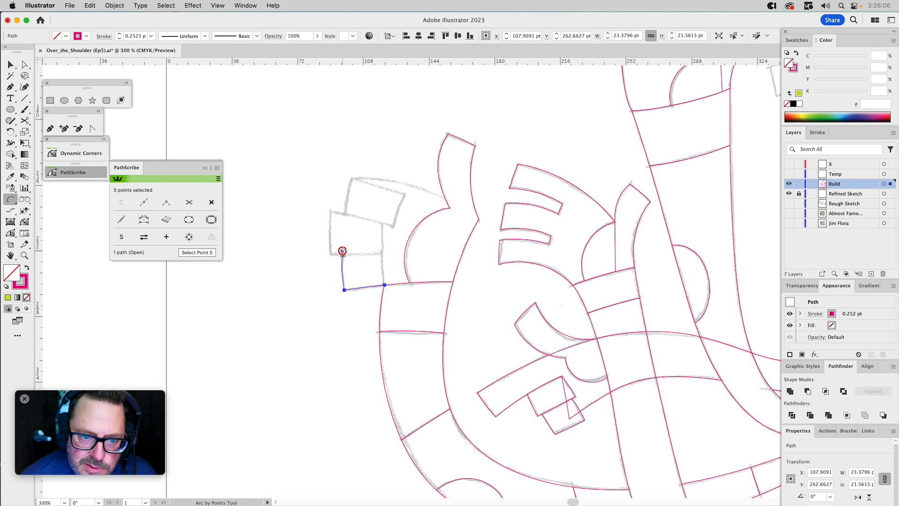
click(382, 252)
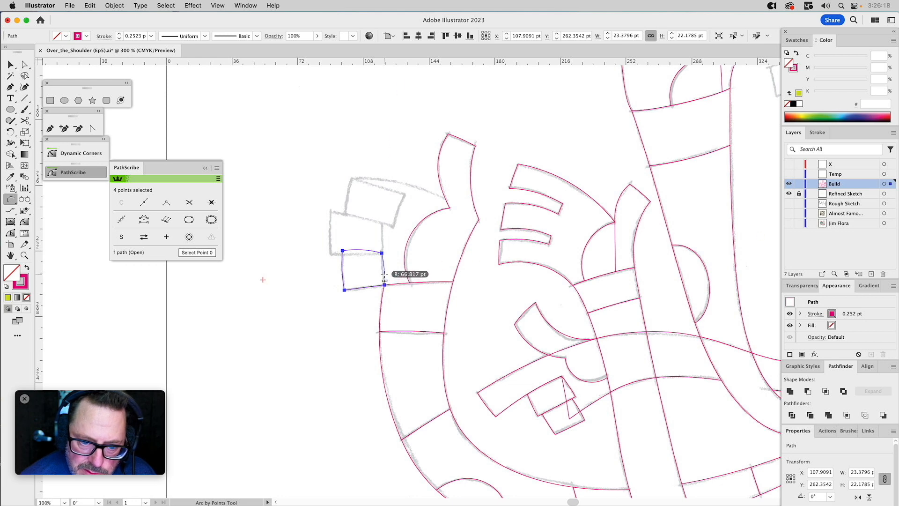
click(384, 279)
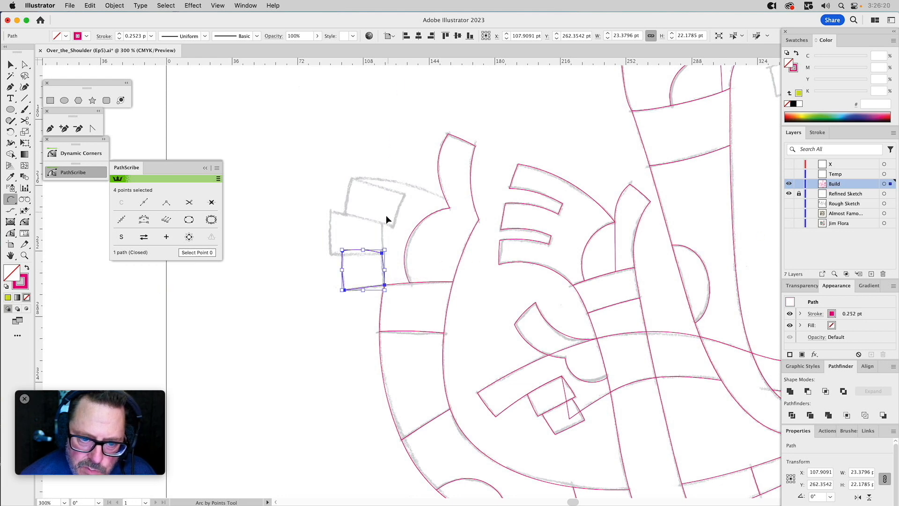
key(super+shift+a)
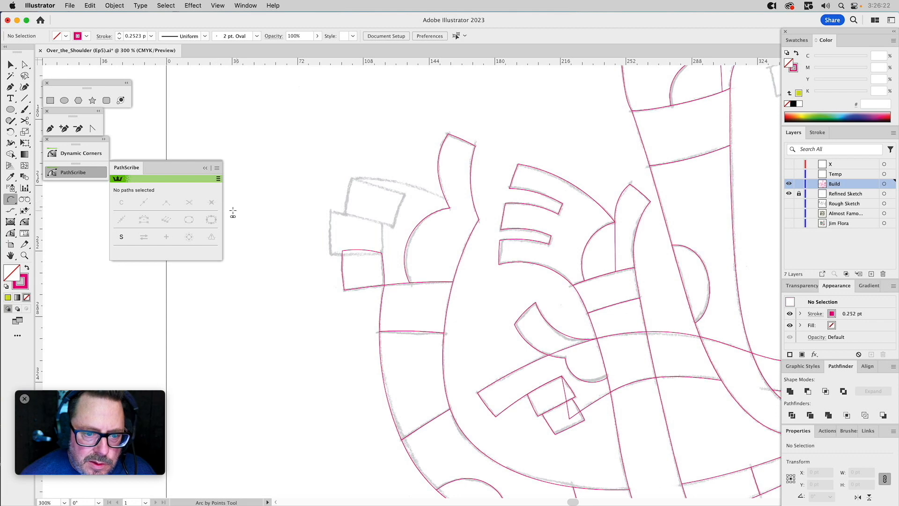
Trace the middle block of the stack as a closed shape with Arc by Points, overlapping the top of the lowest block.
click(28, 254)
drag(292, 127, 514, 360)
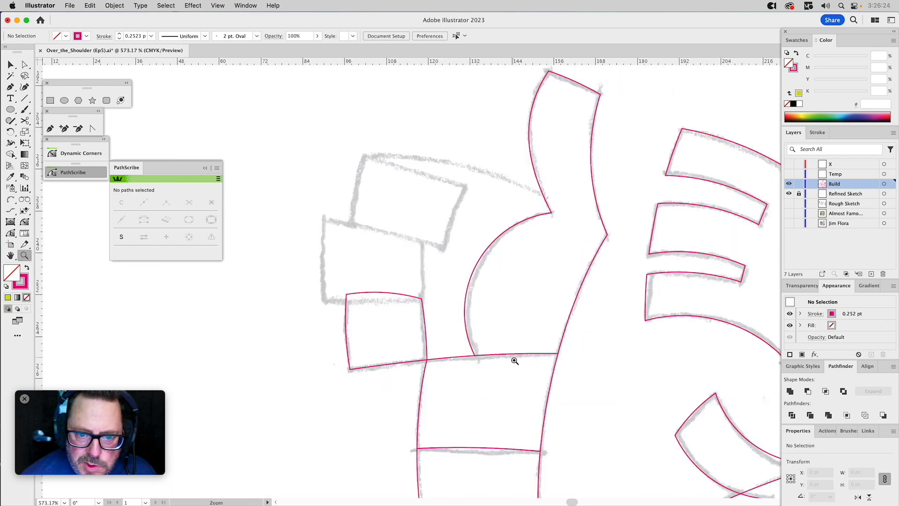
click(50, 128)
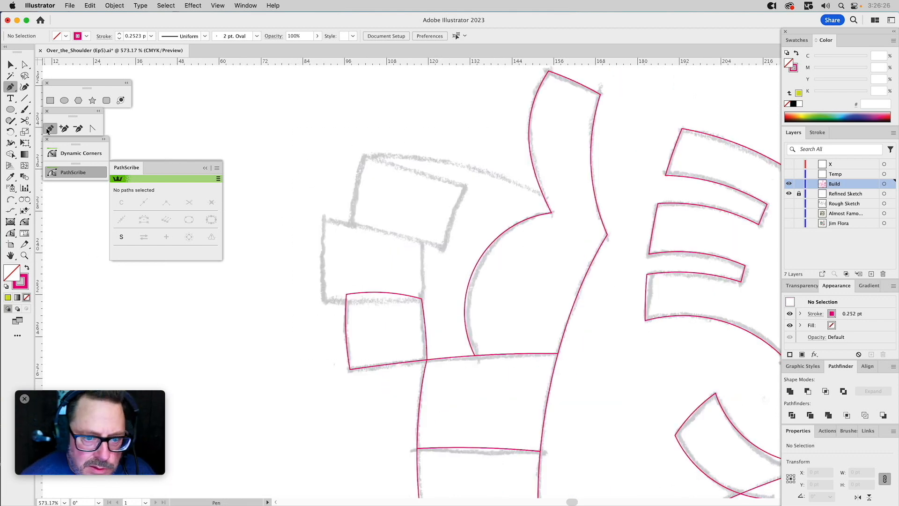
click(10, 200)
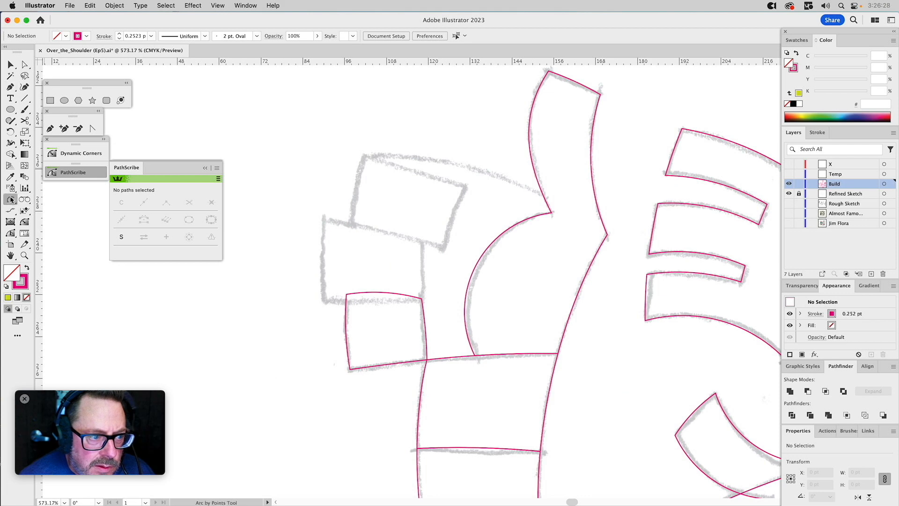
click(324, 219)
click(324, 303)
click(323, 271)
click(324, 303)
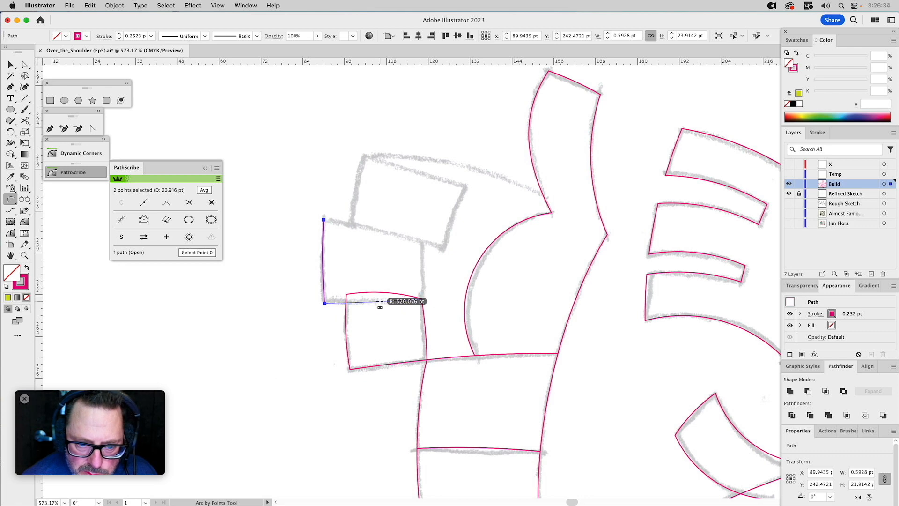
click(422, 298)
click(422, 298)
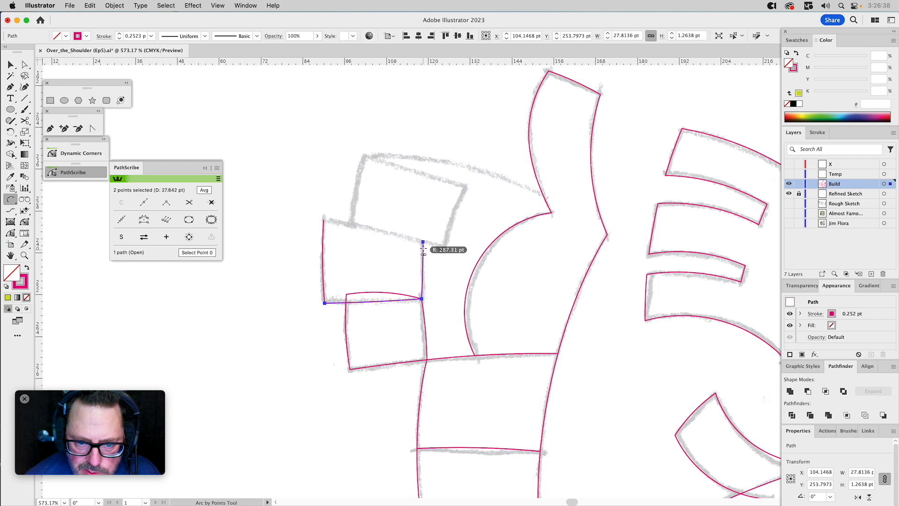
click(423, 242)
click(324, 219)
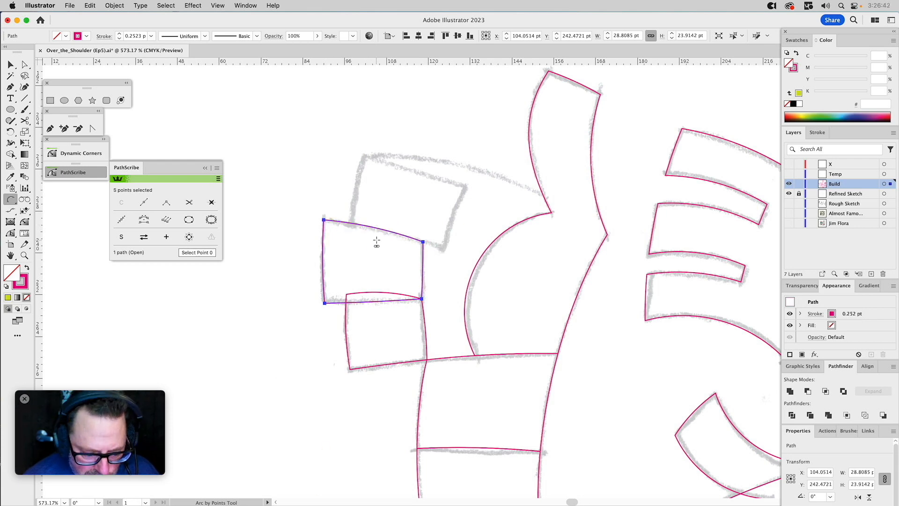
Subtract a copy of the middle block from the lowest block with Minus Front.
key(v)
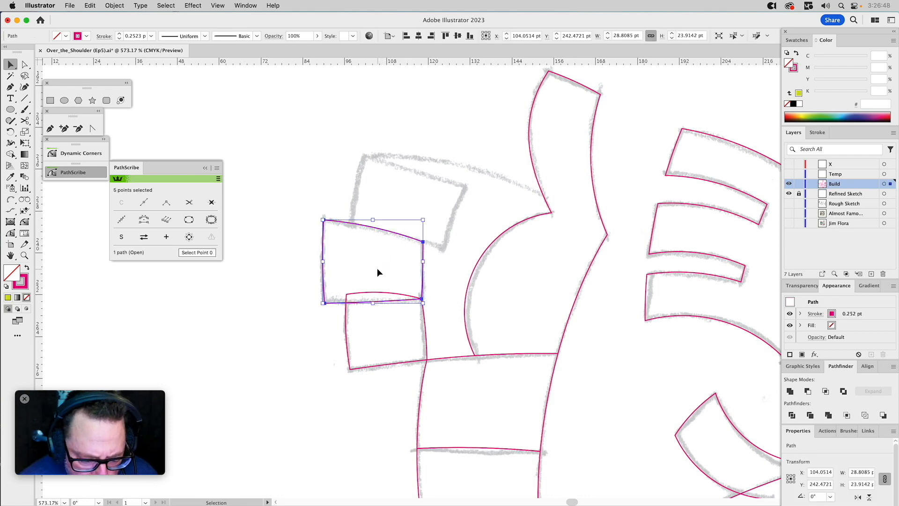
shift+click(425, 332)
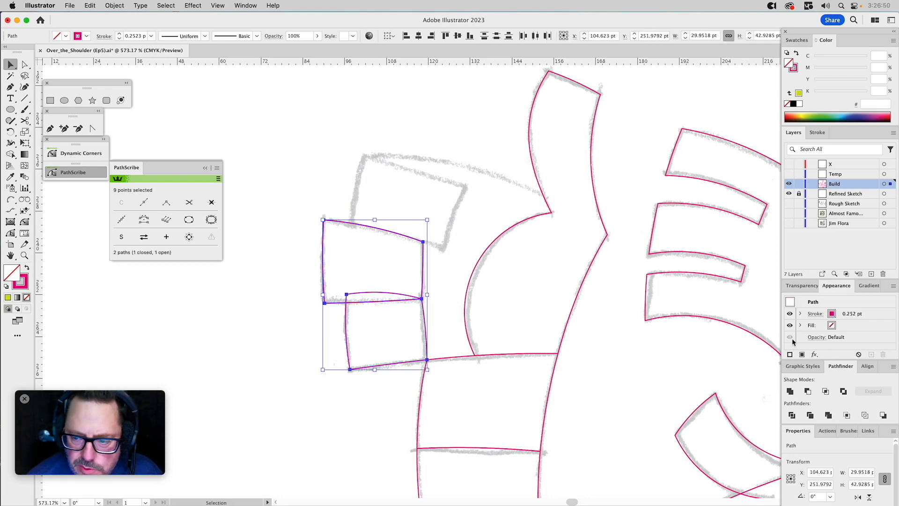
click(809, 391)
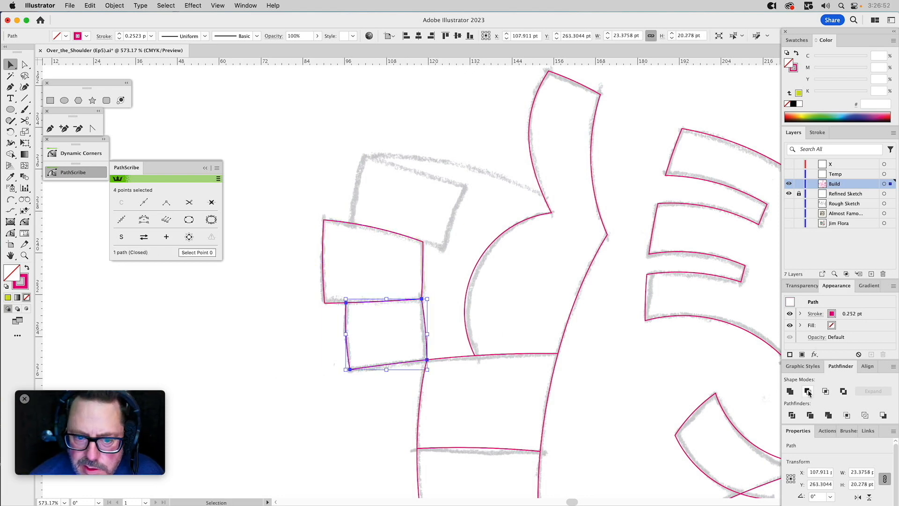
click(498, 197)
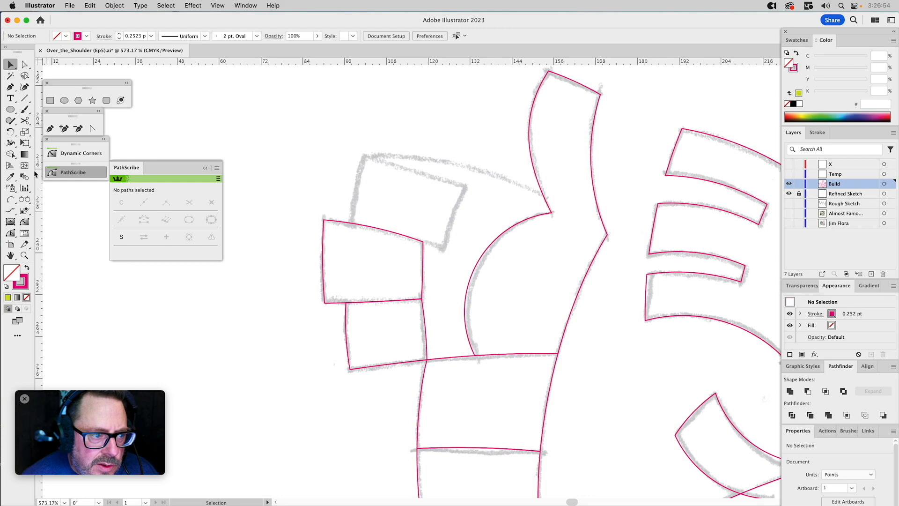
Outline the uppermost tilted block with the Pen tool as a closed straight-sided shape, overlapping its lower edge into the middle block.
click(51, 129)
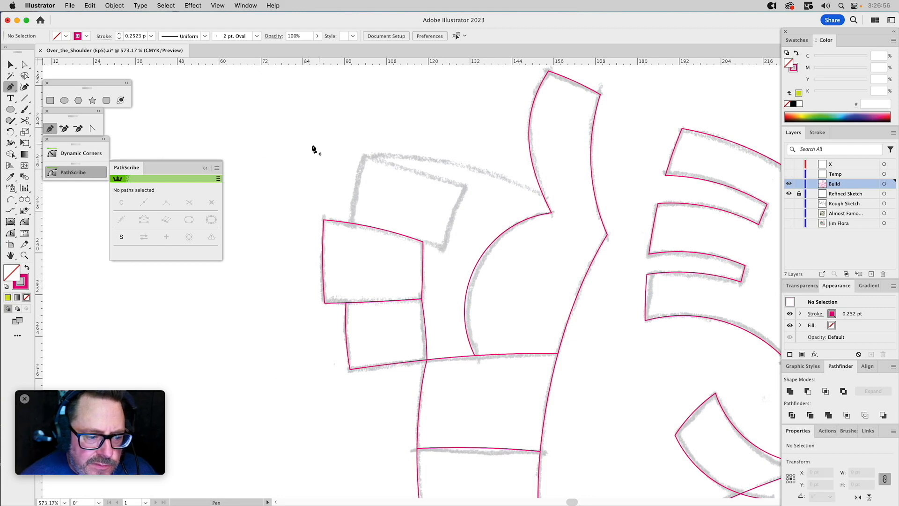
click(350, 227)
click(364, 156)
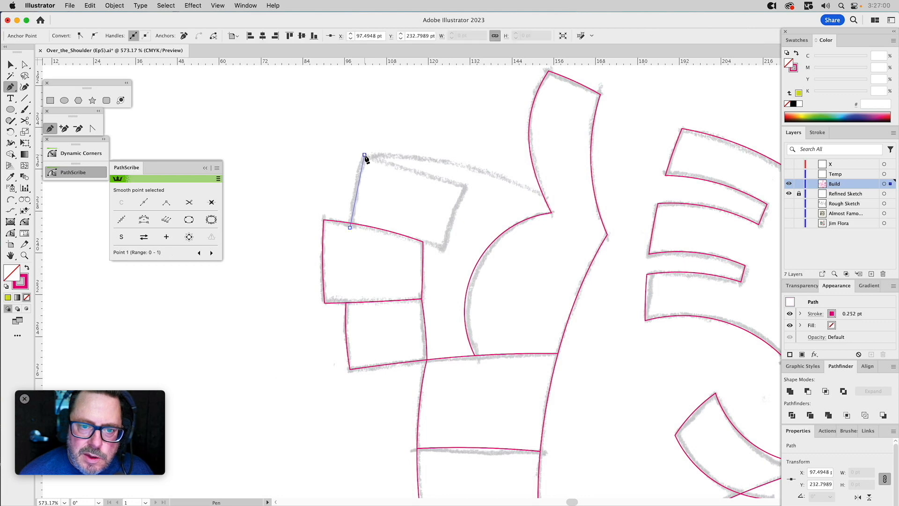
click(465, 187)
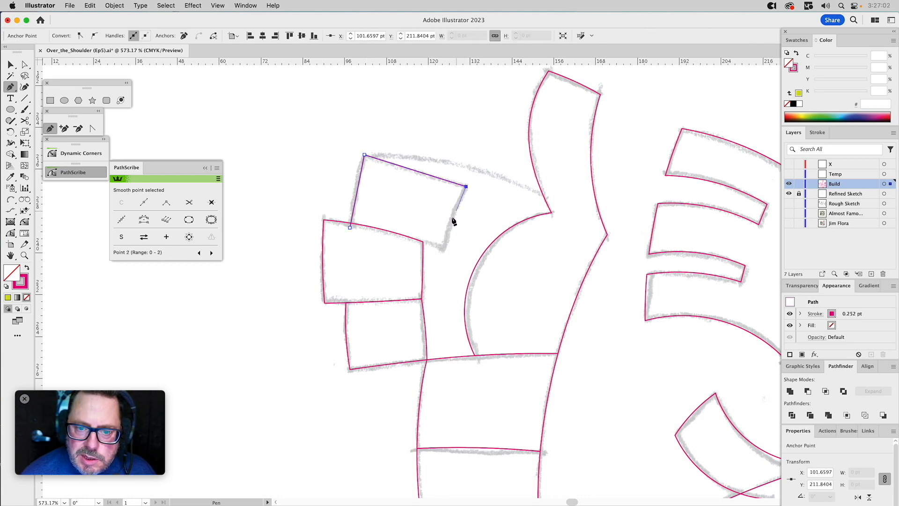
click(444, 248)
click(422, 242)
click(370, 246)
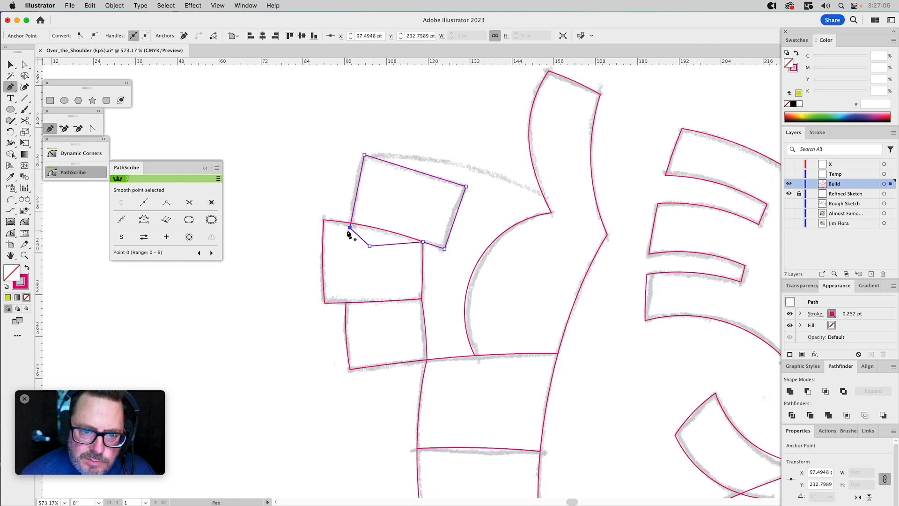
Curve the edges of the upper block slightly with the Anchor Point tool so they follow the sketch.
click(97, 131)
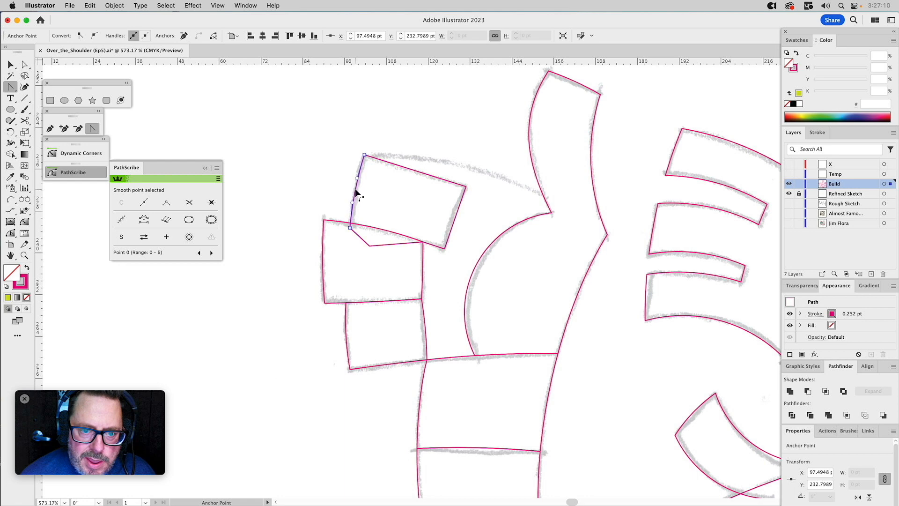
drag(357, 189, 354, 188)
drag(420, 176, 420, 175)
drag(456, 216, 454, 215)
key(v)
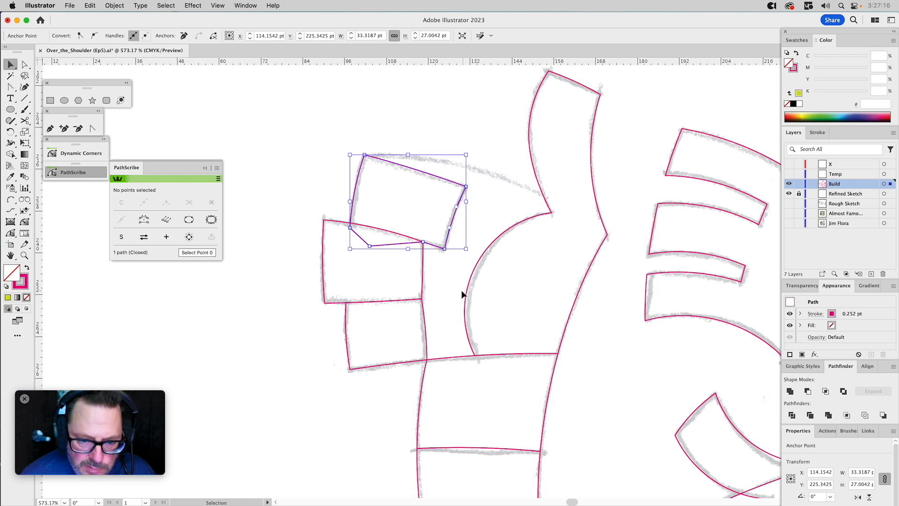
Fill a copy of the middle block with lime green and subtract it from the upper block with Minus Front.
click(414, 280)
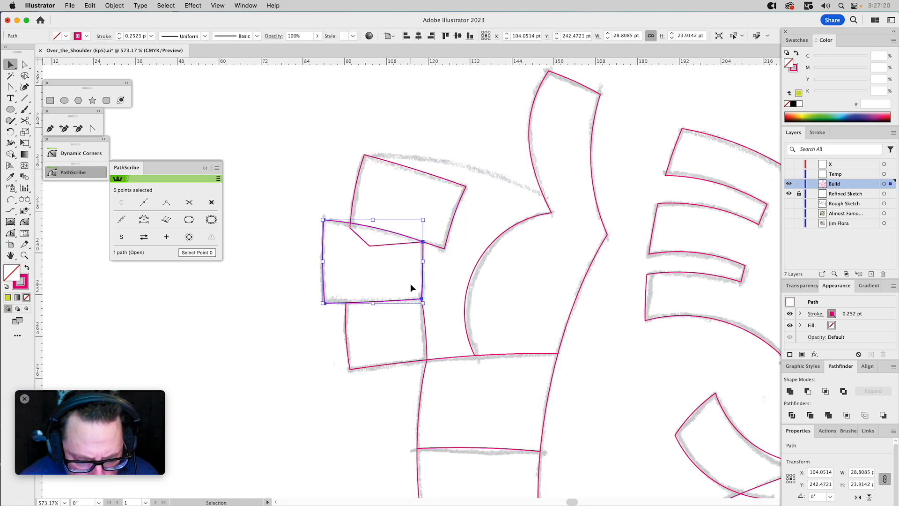
click(798, 92)
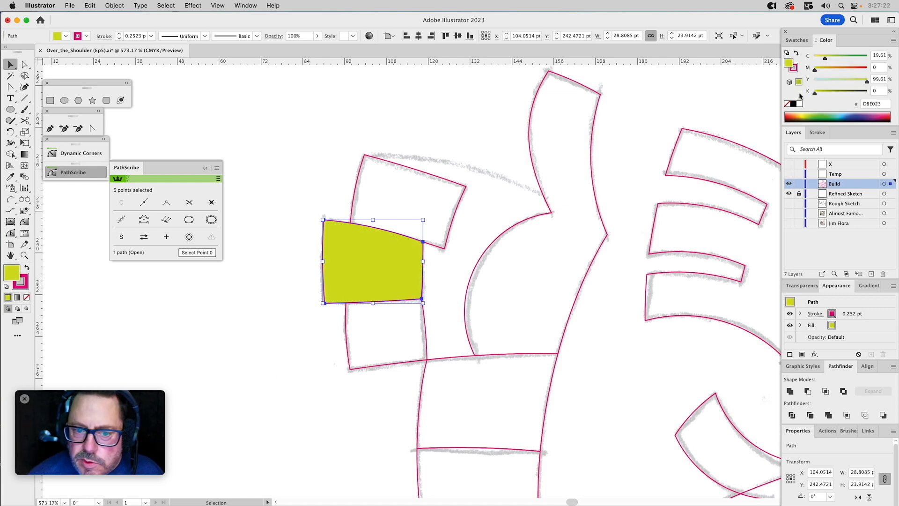
shift+click(414, 171)
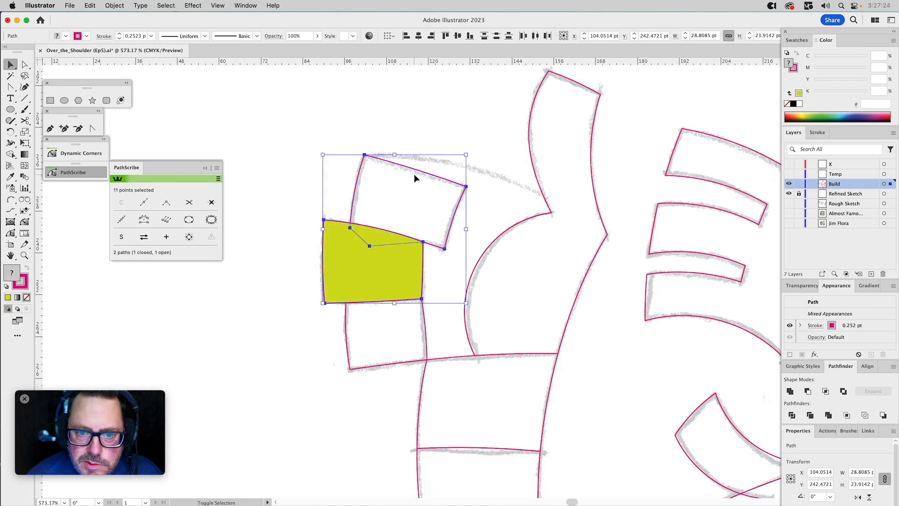
click(807, 391)
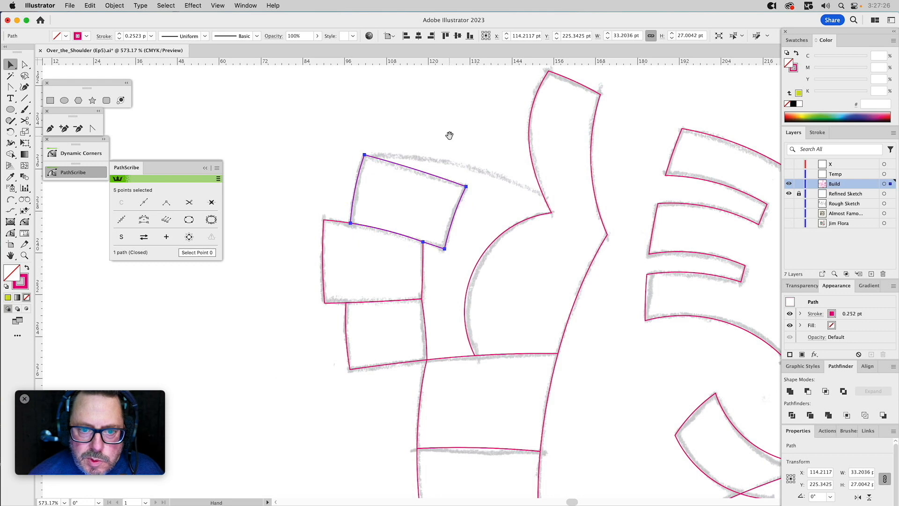
Draw an arc about 59 pt wide from the upper block's outer top corner along the sketch line, ending just inside the thumb shape.
scroll(417, 134, right, 3)
click(10, 199)
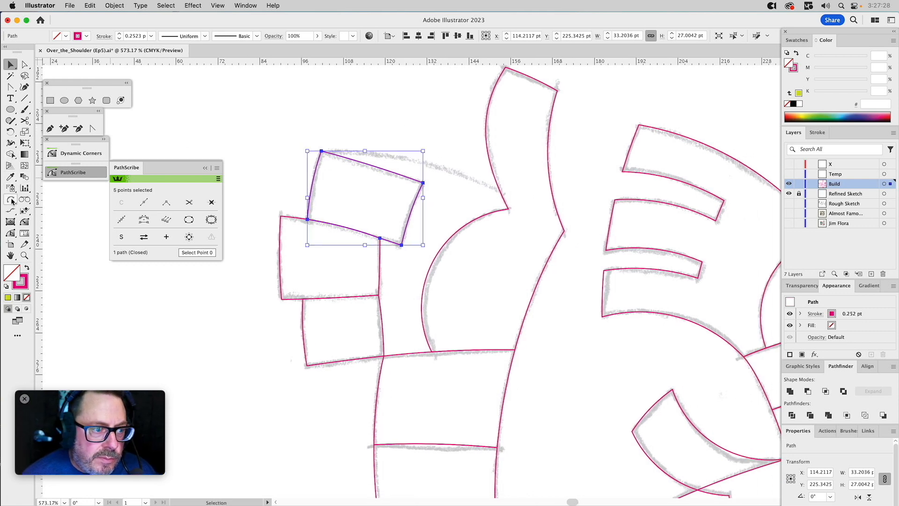
click(321, 151)
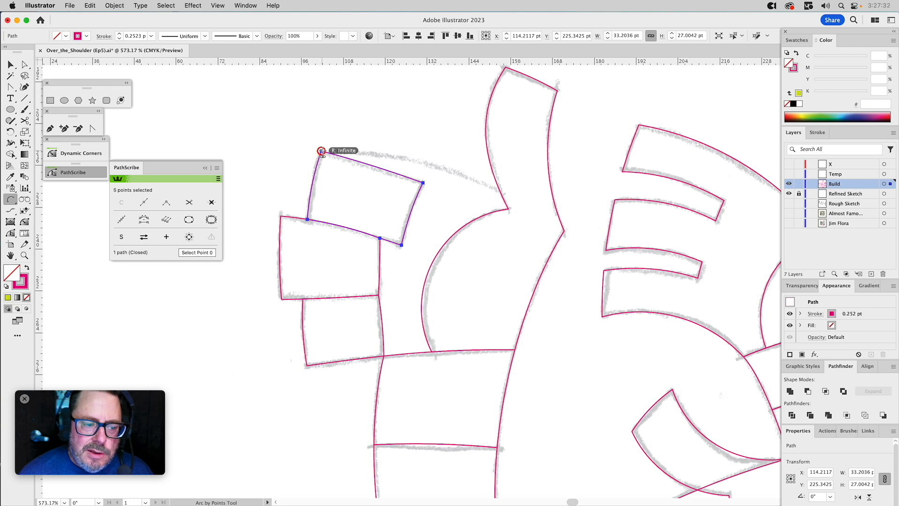
click(527, 204)
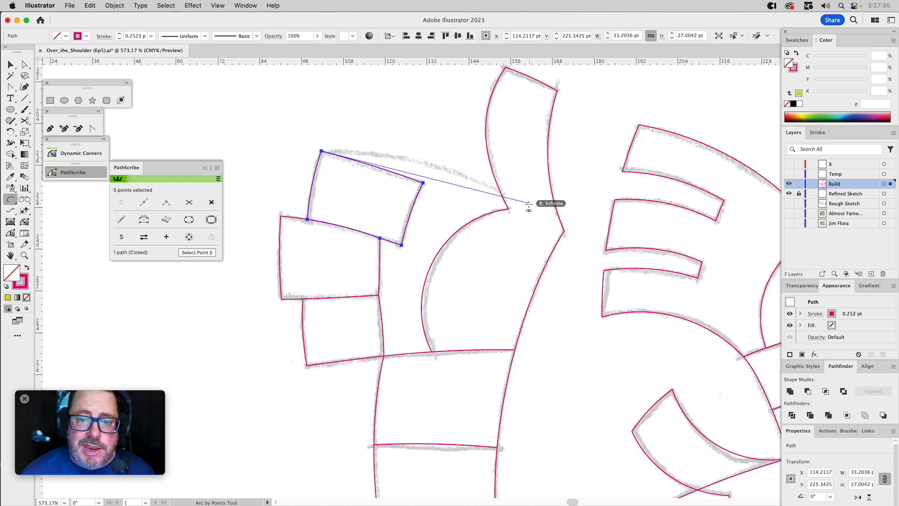
click(437, 167)
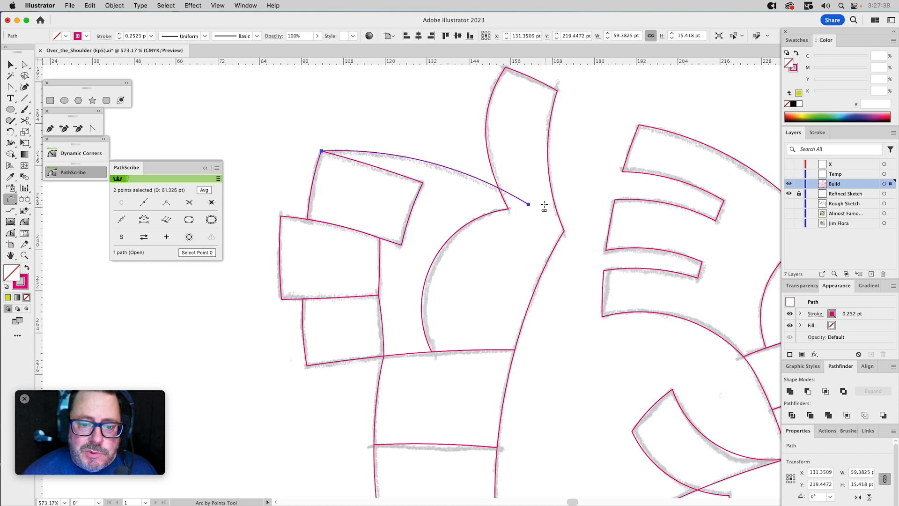
Continue the arc with the Pen tool around the palm and into the wrist block, closing it as a straight-sided shape.
click(51, 129)
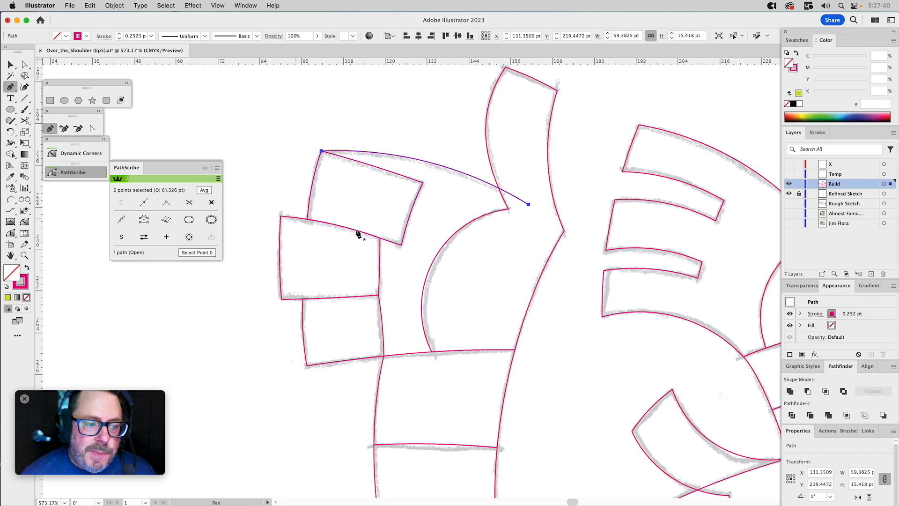
click(528, 205)
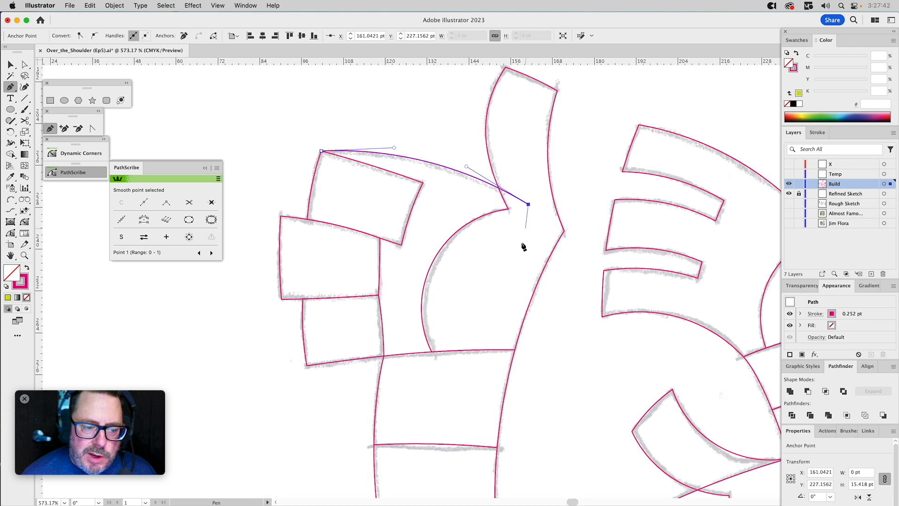
click(473, 368)
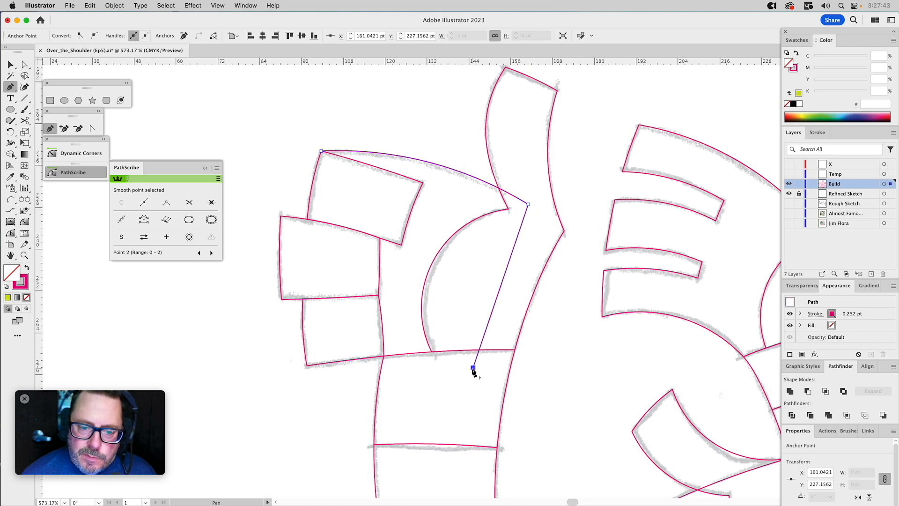
click(399, 370)
click(384, 357)
click(322, 151)
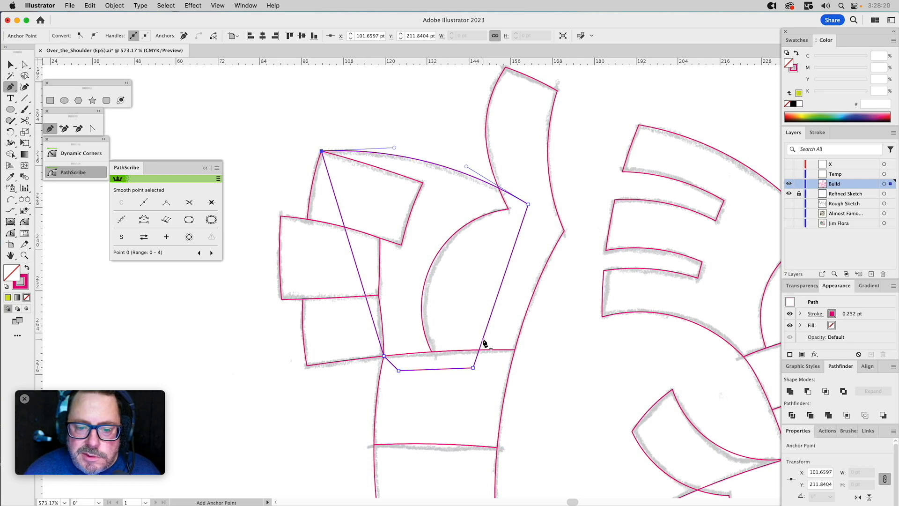
key(v)
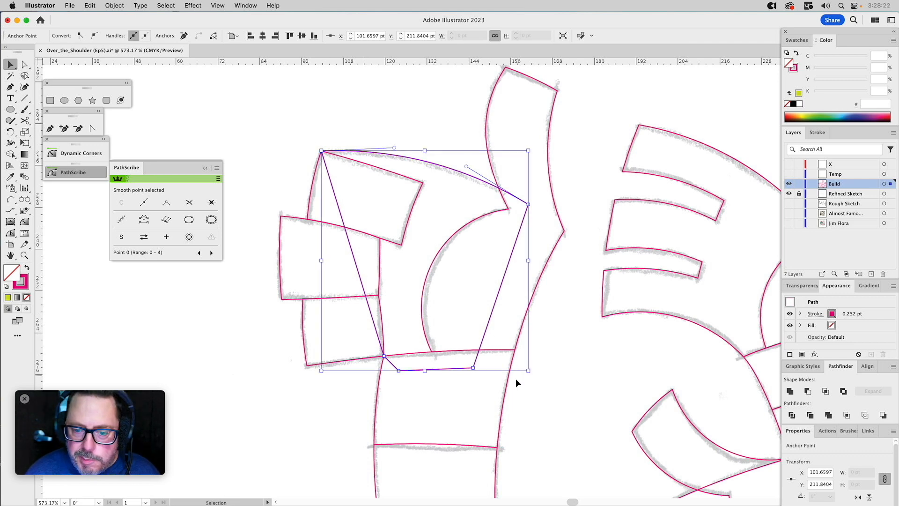
Trim the lower end of the palm shape along the wrist block's upper edge with Minus Front.
click(498, 397)
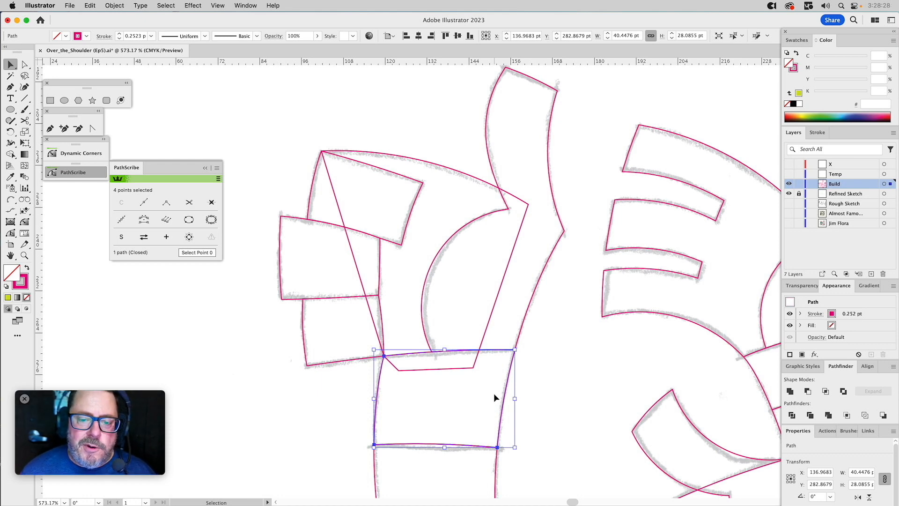
shift+click(458, 369)
click(807, 391)
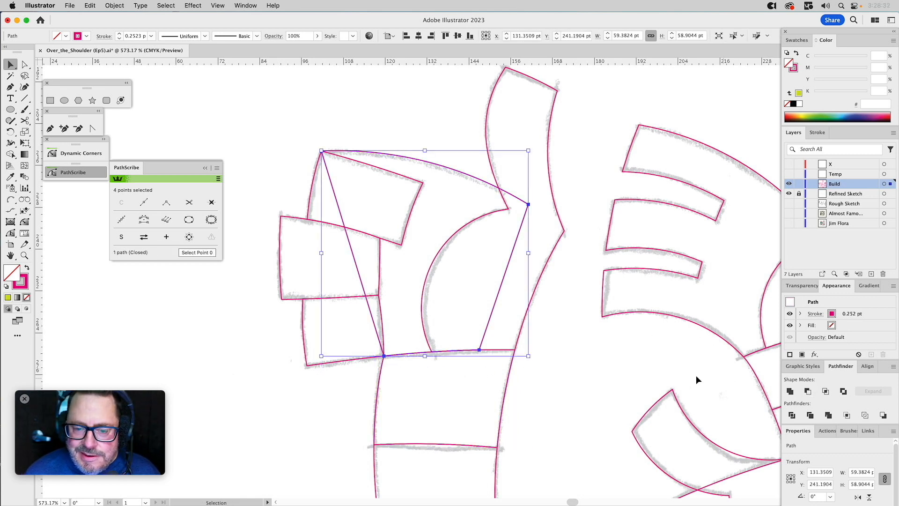
click(621, 367)
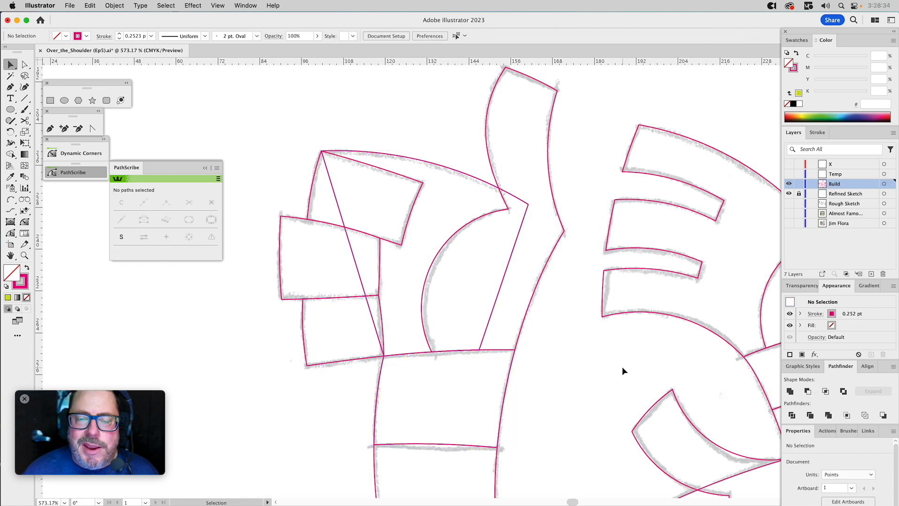
drag(273, 201, 318, 313)
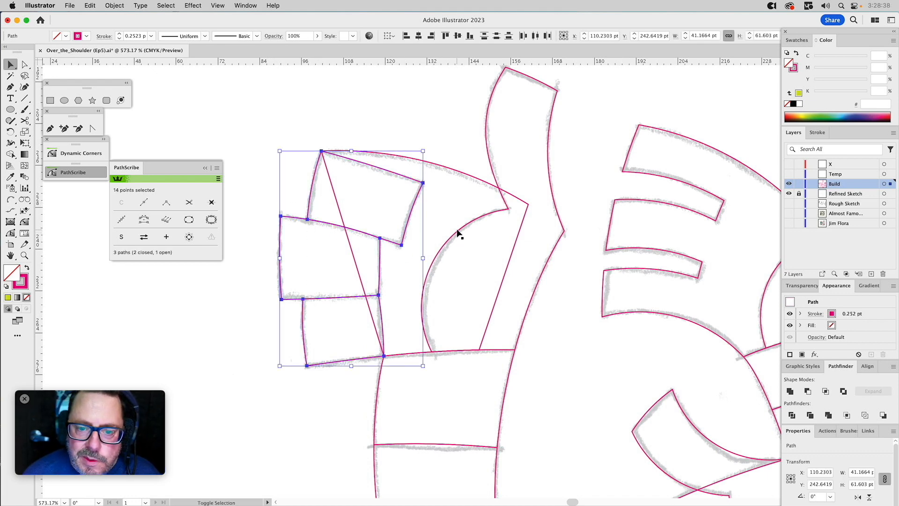
shift+click(459, 232)
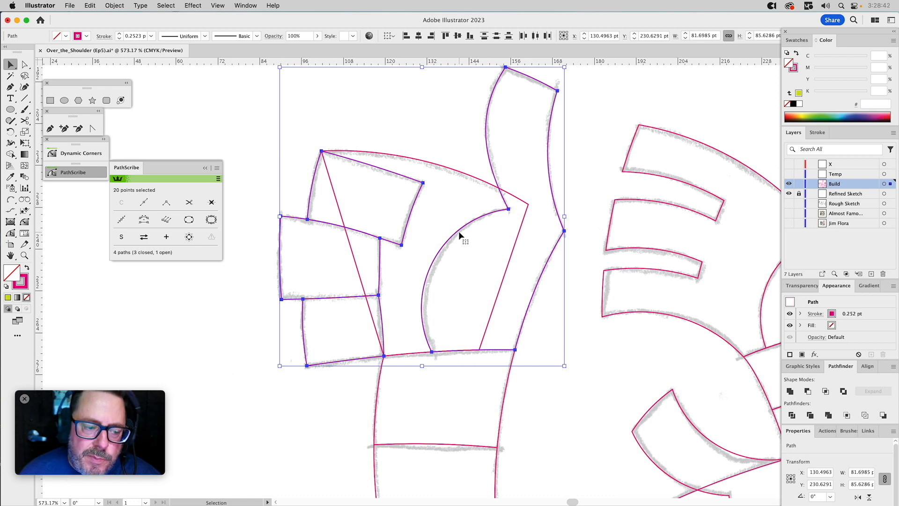
click(231, 270)
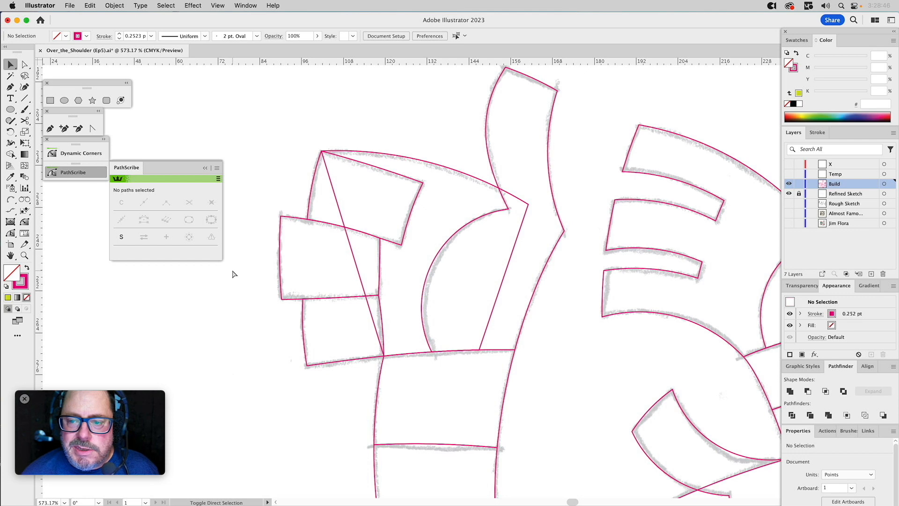
Trace the inner edge of the raised arm beside the head with the Pen tool, from the shoulder to the hand's base.
key(super+0)
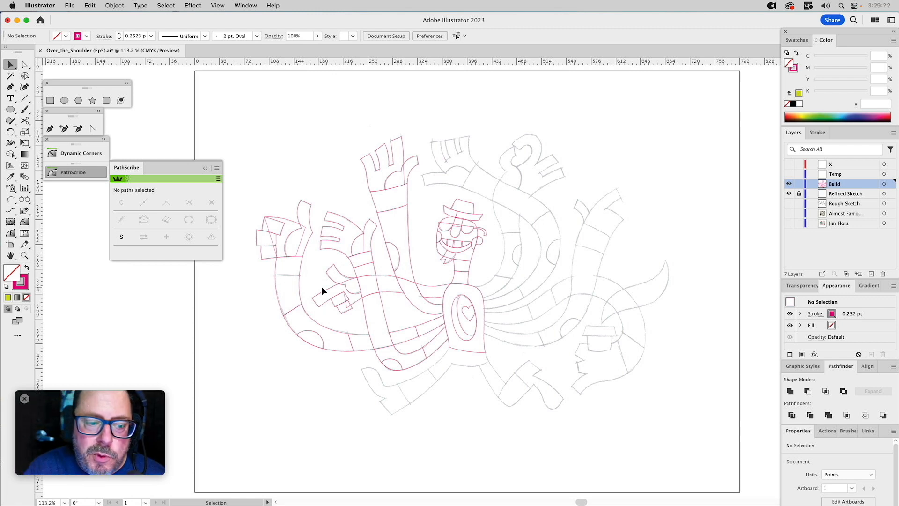
click(25, 256)
drag(532, 189, 576, 191)
key(p)
click(399, 401)
drag(470, 336, 479, 279)
drag(444, 213, 444, 174)
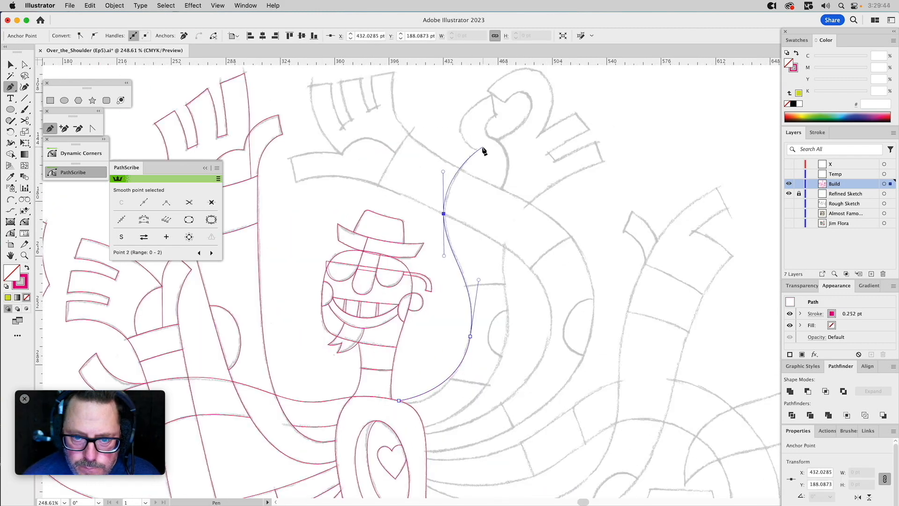
click(477, 151)
Continue the arm path from its shoulder end along the outer sketch edge to the lowest fingertip, adjusting the curve handles.
drag(399, 400, 419, 409)
key(p)
click(425, 427)
drag(506, 341, 515, 287)
drag(512, 221, 537, 174)
click(603, 162)
key(a)
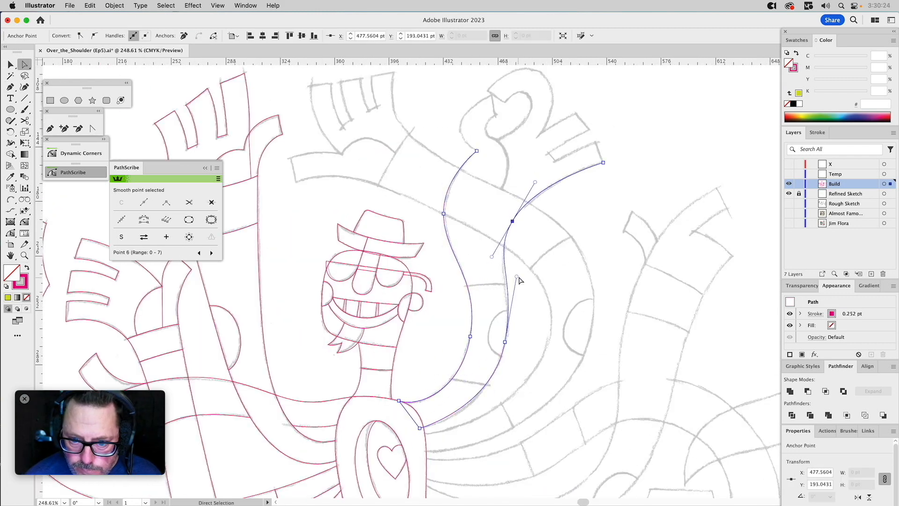
Extend the arm path around the curled finger and thumb that form the ring, placing points at the corners and curve extremes.
key(p)
click(322, 308)
click(355, 180)
click(363, 225)
drag(353, 277, 372, 285)
drag(434, 235, 456, 201)
click(386, 197)
click(344, 169)
drag(471, 130, 502, 153)
click(469, 267)
Outline the two straight fingers beside the ring and close the hand and arm path at the lowest fingertip.
click(10, 199)
click(529, 229)
click(598, 253)
click(474, 322)
click(487, 337)
click(613, 280)
key(p)
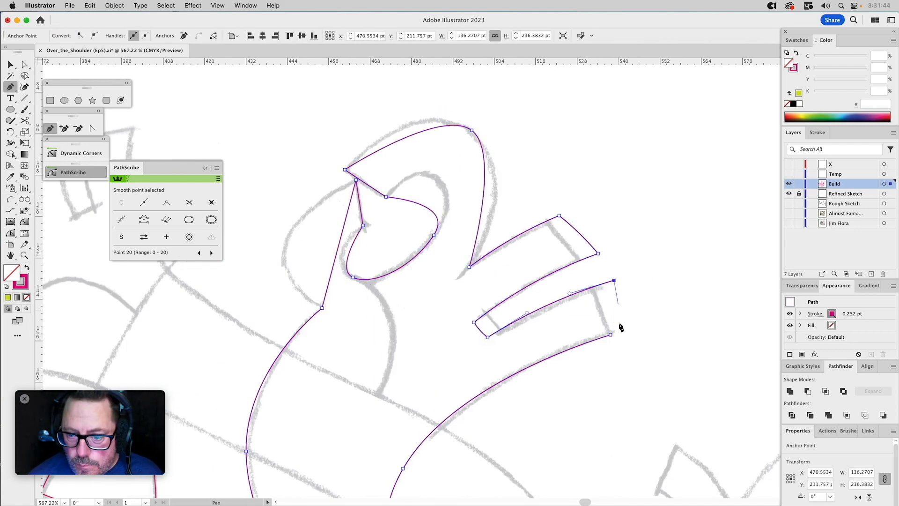
click(613, 280)
click(611, 334)
Curve the segments of the curled finger and thumb with the PathScribe tool so they follow the sketch.
click(10, 232)
drag(402, 273, 350, 276)
drag(414, 280, 403, 266)
drag(459, 171, 448, 161)
drag(500, 243, 511, 227)
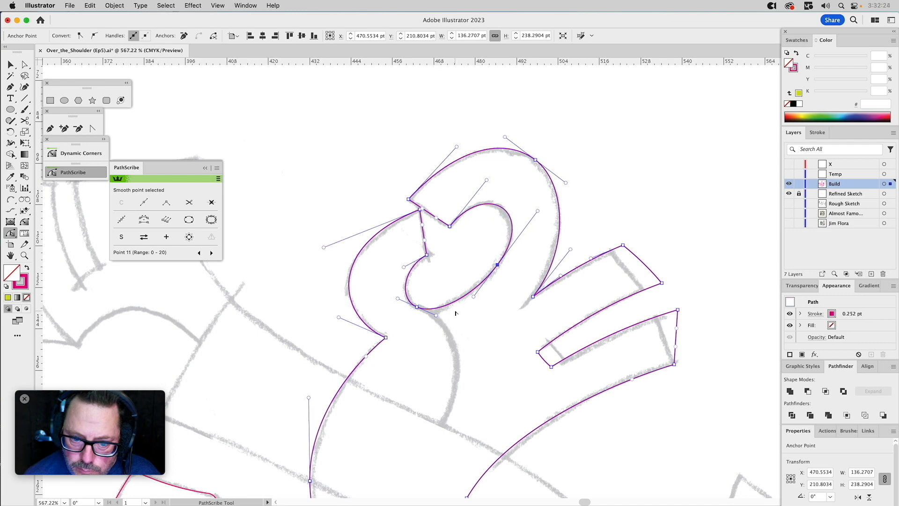
Reposition the lowest finger's outer corner and adjust the handles along the arm's outer edge to match the sketch.
key(a)
key(super+shift+a)
drag(566, 269, 530, 211)
key(p)
click(509, 277)
click(539, 313)
click(478, 288)
drag(638, 307, 657, 299)
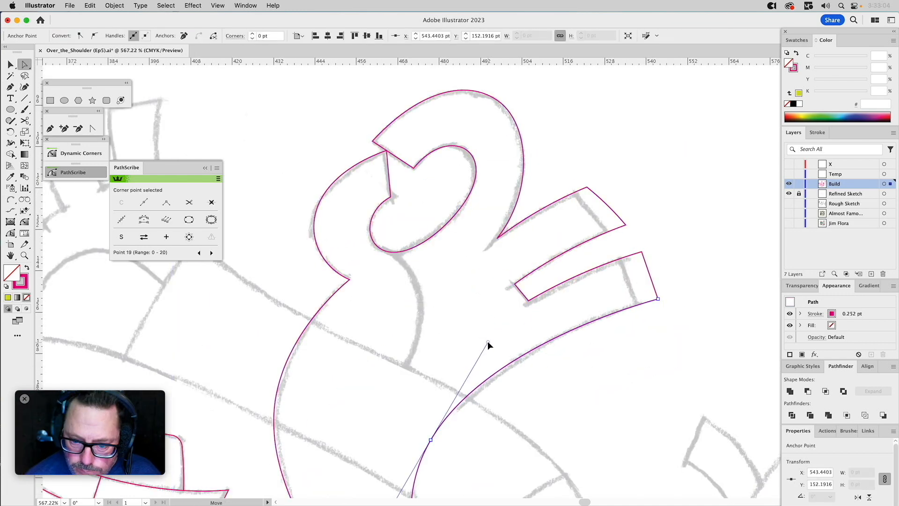
click(564, 180)
click(648, 326)
Draw a closed Pen tool shape following the palm curve beneath the ring, overlapping the hand and the crossing arm.
key(p)
drag(288, 305, 333, 257)
click(425, 200)
click(301, 261)
click(345, 96)
click(430, 105)
click(425, 200)
Outline the long arm crossing behind the raised arm, from the thumb tip around to the torso and back to the outer fingertip.
key(super+minus)
key(super+minus)
key(super+minus)
click(274, 158)
click(279, 177)
drag(484, 285, 488, 354)
click(377, 380)
click(380, 393)
drag(519, 271, 515, 206)
drag(398, 159, 353, 131)
click(359, 83)
Adjust the anchor points and handles along the crossing arm's bends to fit the sketch.
drag(398, 158, 388, 150)
drag(515, 206, 516, 198)
click(484, 285)
drag(345, 175, 351, 180)
drag(481, 218, 486, 227)
Refine the crossing arm's inner and outer curves and its thumb end with the PathScribe tool and anchor adjustments.
click(11, 232)
drag(379, 393, 419, 392)
drag(522, 376, 521, 366)
click(484, 284)
drag(487, 354, 486, 364)
key(super+shift+a)
click(345, 179)
drag(485, 228, 484, 225)
drag(285, 176, 288, 174)
click(274, 156)
Trace the crossing arm's hand from the thumb base through all finger ends and gaps, closing the path at the outer fingertip.
click(367, 229)
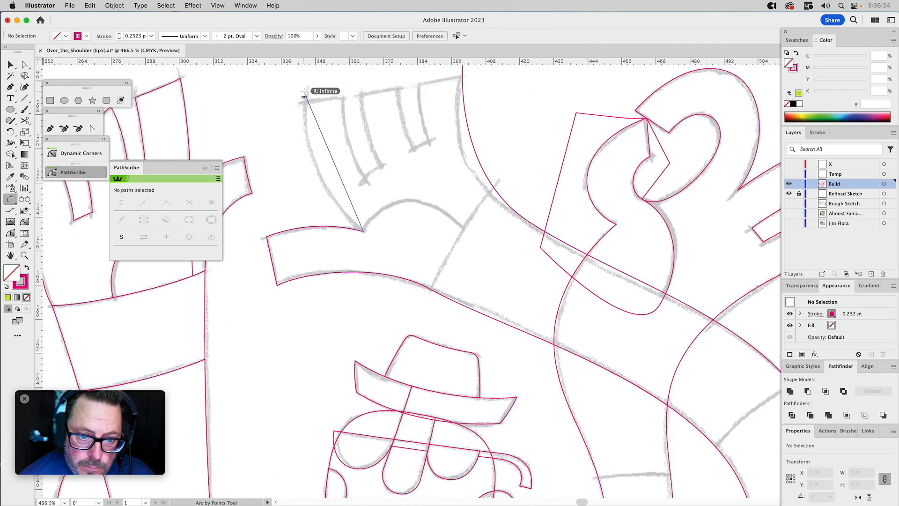
click(332, 161)
click(359, 271)
click(373, 262)
click(346, 157)
click(385, 151)
click(409, 246)
click(451, 144)
Bend the finger edges of the crossing arm's hand with the PathScribe tool to match the sketch.
click(10, 233)
drag(345, 216, 335, 218)
drag(397, 198, 389, 201)
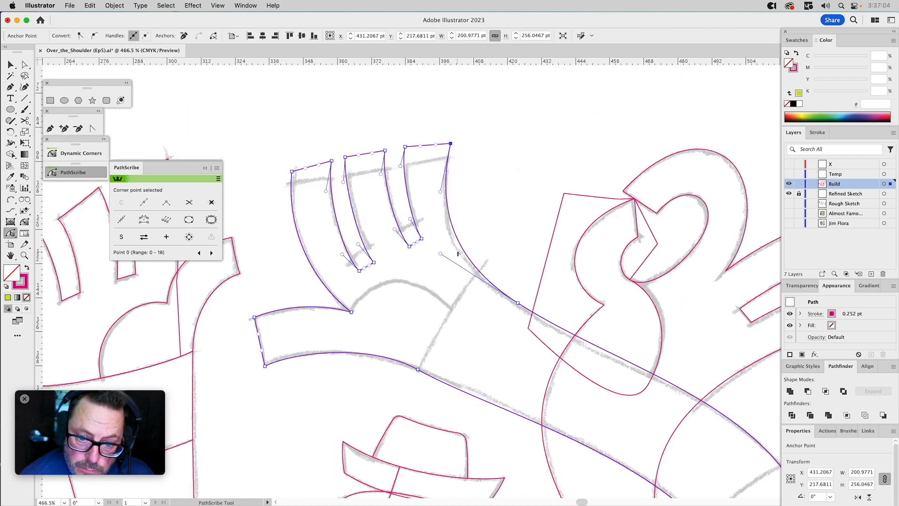
Try to trim the palm shape beneath the ring hand using arcs and Minus Front.
click(11, 200)
click(363, 281)
click(434, 246)
click(431, 216)
click(470, 149)
click(273, 187)
click(807, 391)
mouse_move(506, 284)
mouse_down()
mouse_move(445, 112)
mouse_move(410, 186)
mouse_up()
click(568, 175)
click(450, 160)
shift+click(593, 156)
click(808, 391)
click(625, 285)
key(super+z)
drag(636, 275, 659, 279)
key(super+z)
Cut the palm shape beneath the ring hand back to the hand and crossing arm edges with Minus Front.
click(432, 210)
click(557, 274)
click(489, 288)
click(534, 179)
click(581, 167)
click(523, 207)
shift+click(593, 154)
click(807, 390)
shift+click(663, 331)
click(807, 391)
click(742, 345)
scroll(561, 252, down, 5)
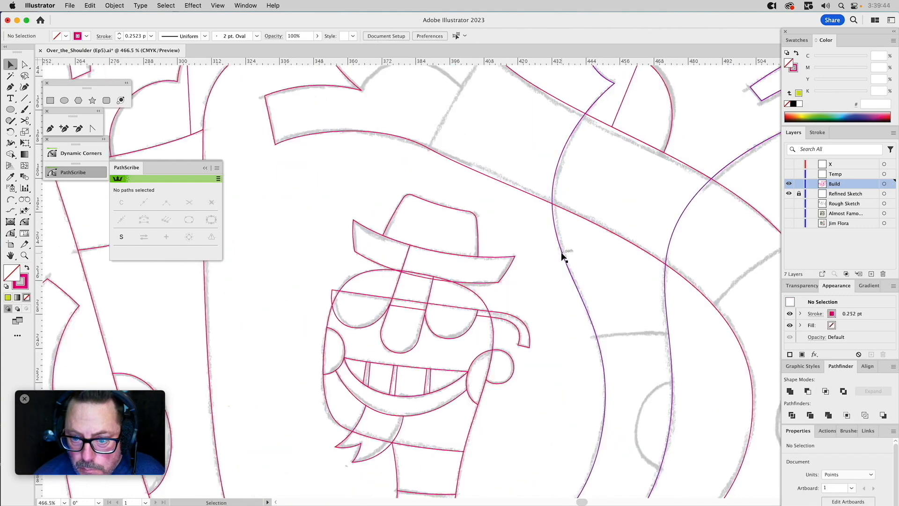
click(595, 215)
key(comma)
scroll(655, 253, up, 7)
click(678, 265)
key(super+z)
key(super+z)
key(super+z)
key(super+z)
click(708, 291)
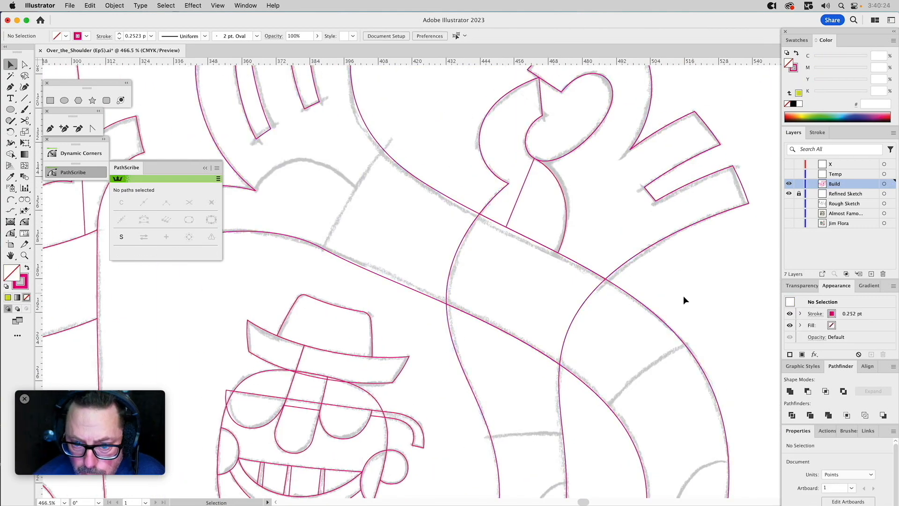
scroll(655, 187, down, 10)
scroll(609, 140, up, 8)
click(484, 174)
key(comma)
drag(543, 205, 557, 156)
drag(503, 290, 487, 335)
key(super+z)
key(super+z)
key(super+z)
key(super+z)
Draw a closed four-sided shape over the crossing arm at the sketched wrist line and separate the hand from the arm.
scroll(485, 211, up, 5)
click(423, 333)
click(505, 207)
click(644, 300)
click(577, 435)
click(422, 333)
key(v)
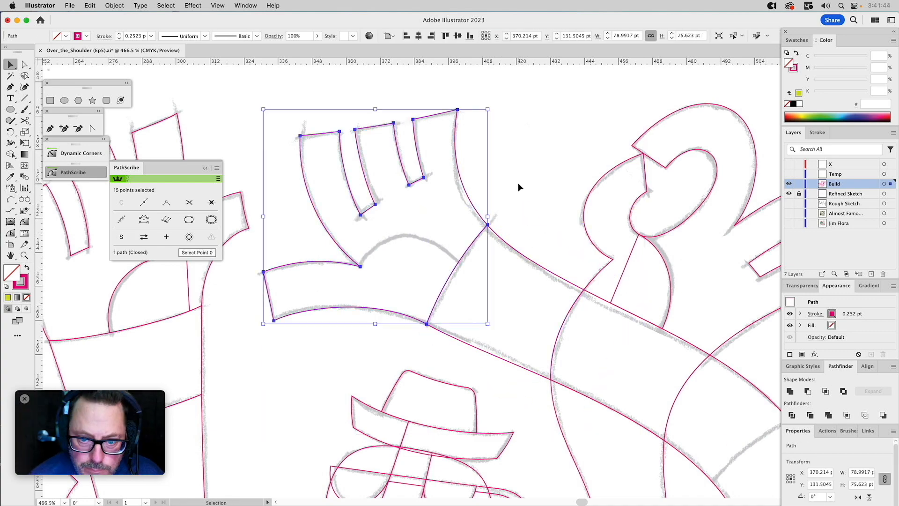
Draw a closed shape with an arched upper edge for the palm of the crossing arm's hand.
key(p)
click(463, 265)
click(360, 267)
click(310, 241)
click(245, 254)
drag(395, 266, 406, 235)
key(v)
click(415, 182)
shift+click(311, 241)
shift+click(341, 150)
Draw a closed four-sided shape across the outer curved arm with one edge along the sketched band line.
scroll(409, 281, down, 10)
key(super+minus)
key(super+minus)
key(super+minus)
key(p)
click(492, 164)
click(545, 204)
click(495, 242)
click(452, 224)
Draw a large four-sided shape over the torso side where the arms attach, and delete the unneeded path on the outer arm.
click(471, 335)
click(526, 463)
shift+click(523, 187)
key(Delete)
click(471, 342)
Draw the curved patch on the outer edge of the outer arm at its bend.
key(p)
click(527, 286)
key(v)
click(539, 241)
Draw a closed five-point shape around the inner arm's middle section and bend its lower edge to the sketched band line.
key(p)
click(429, 322)
click(444, 249)
click(486, 246)
drag(454, 327, 453, 329)
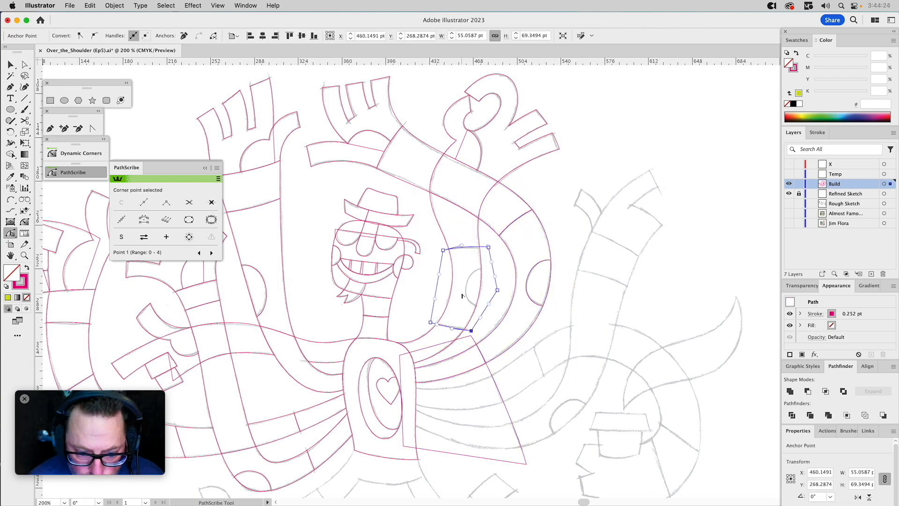
key(v)
Draw the rounded patch on the inner arm's bend with a curved path.
key(p)
drag(483, 267, 465, 270)
drag(478, 308, 500, 314)
key(v)
click(482, 257)
click(509, 245)
key(shift+k)
drag(425, 282, 672, 479)
key(super+z)
click(11, 199)
Draw the side-profile head's hat as a slanted four-sided shape with a narrower round-edged shape beneath it.
key(p)
click(363, 148)
click(482, 151)
click(493, 193)
click(373, 249)
click(467, 249)
drag(407, 250, 515, 251)
key(v)
Trace the side-profile head and its long curved neck as one closed path with an angular nose, mouth and chin.
key(p)
click(347, 303)
click(301, 301)
click(280, 346)
drag(428, 198, 311, 201)
click(174, 357)
drag(362, 363, 427, 350)
drag(613, 241, 724, 244)
drag(668, 279, 668, 335)
drag(593, 349, 557, 355)
click(527, 350)
Refine the neck's curves and bend the nose, lip and chin edges of the side-profile head to the sketch with PathScribe.
key(a)
click(565, 149)
drag(373, 338, 409, 324)
drag(749, 402, 605, 148)
click(10, 233)
drag(385, 212, 383, 210)
drag(394, 245, 393, 246)
drag(389, 288, 389, 289)
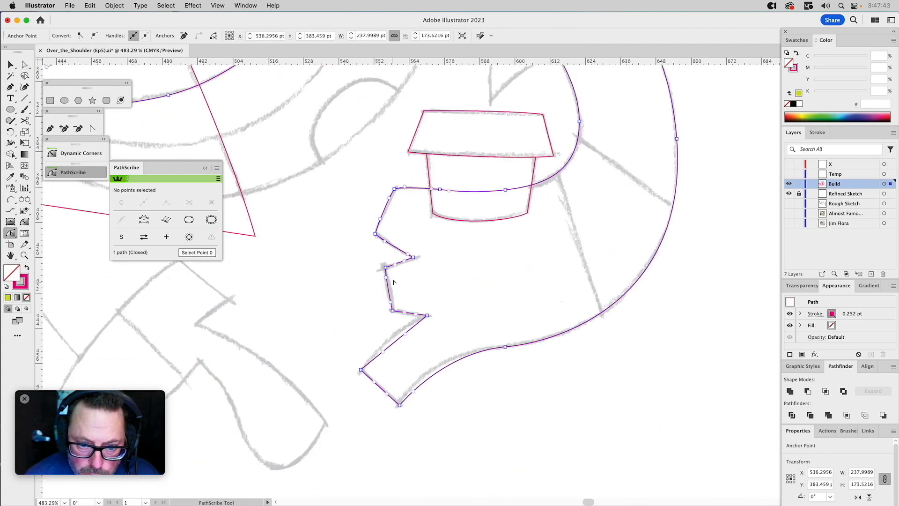
drag(394, 342, 390, 335)
drag(418, 386, 414, 381)
Draw a closed straight-edged outline for the pointed horn shape that rises from the curved neck.
drag(596, 167, 613, 301)
key(z)
alt+click(471, 283)
key(v)
shift+click(460, 215)
click(351, 280)
drag(552, 276, 425, 311)
key(p)
click(533, 311)
click(702, 139)
click(656, 256)
click(533, 310)
Bend the edges of the pointed horn shape to the sketched curves with PathScribe.
click(10, 232)
drag(617, 224, 610, 209)
drag(680, 197, 716, 235)
click(656, 255)
click(738, 183)
Select the overlapping shapes around the curved neck and trim them with Minus Front.
key(v)
click(648, 323)
click(704, 274)
click(649, 323)
shift+click(558, 370)
click(808, 390)
Draw the straight band line and the next band shape across the curved neck, matching the existing path style with the Eyedropper.
click(24, 99)
drag(586, 385, 556, 270)
key(p)
click(602, 458)
click(656, 437)
click(656, 379)
key(v)
key(i)
click(538, 181)
Trace the raised arm beside the curved neck and its hand with thumb and fingers using the Pen tool.
key(p)
click(300, 379)
drag(443, 405, 520, 383)
drag(487, 409, 486, 311)
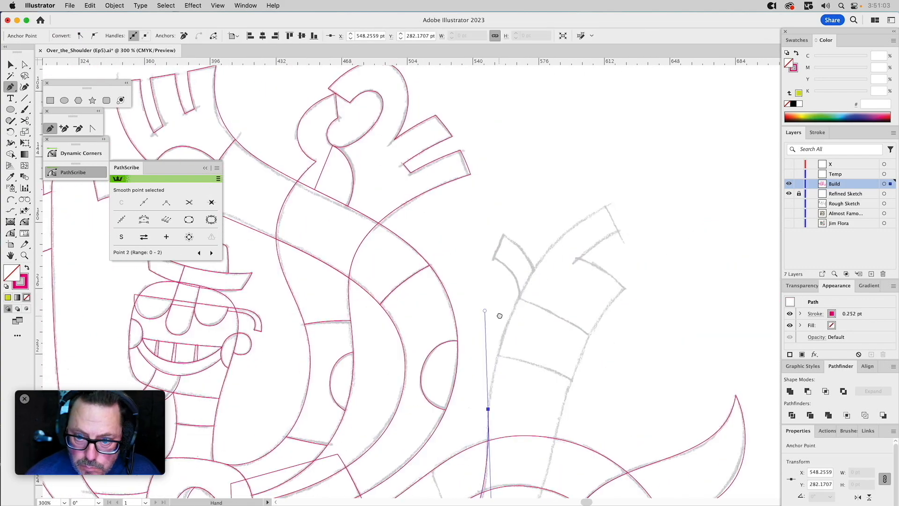
click(578, 259)
click(628, 292)
drag(512, 249, 495, 329)
drag(363, 442, 259, 457)
click(204, 402)
click(207, 380)
Bend the thumb, finger and arm edges of the raised arm to the sketch with PathScribe.
click(10, 233)
scroll(450, 234, up, 5)
drag(502, 216, 486, 214)
drag(426, 291, 431, 297)
drag(545, 256, 549, 250)
scroll(449, 281, down, 5)
drag(404, 202, 408, 185)
scroll(406, 281, down, 4)
drag(384, 373, 391, 371)
click(383, 357)
click(322, 399)
click(10, 233)
click(337, 378)
click(418, 222)
key(super+shift+a)
Draw a closed shape over the raised hand down to the sketched wrist line and separate the hand with a Pathfinder intersection.
scroll(412, 234, up, 5)
key(p)
click(437, 236)
click(516, 277)
click(610, 213)
click(530, 94)
click(391, 161)
click(825, 391)
click(412, 196)
Bend an edge of the raised hand with PathScribe, and hide and show the Build layer to compare with the sketch.
click(10, 233)
drag(439, 190, 442, 186)
click(495, 198)
key(super+shift+a)
scroll(493, 234, down, 5)
click(789, 183)
click(789, 183)
Draw a closed shape over the wrist band of the right raised arm and cut out the band with a Pathfinder intersection.
key(a)
scroll(510, 221, up, 2)
click(508, 218)
key(p)
click(436, 172)
click(462, 103)
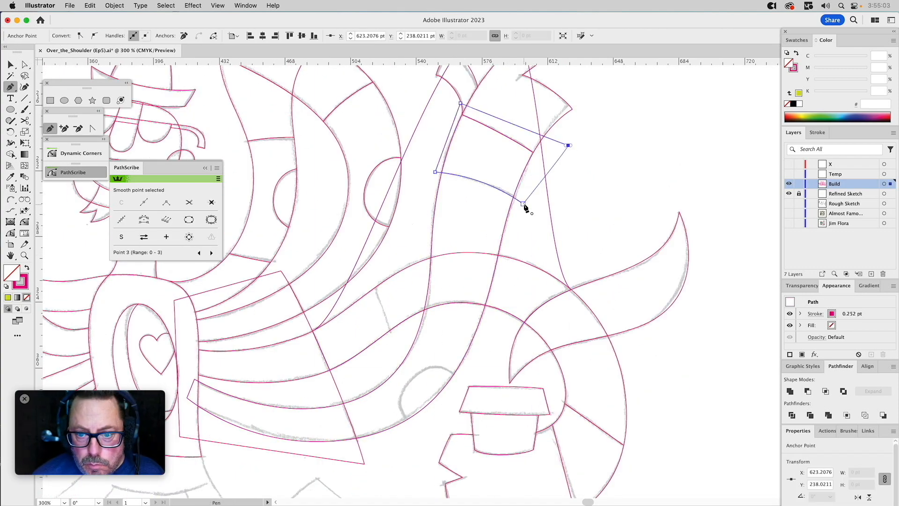
click(569, 146)
shift+click(507, 217)
click(825, 391)
Trim the arm outline crossing behind the right raised arm and adjust the curve of the raised arm's lower stripe.
click(418, 330)
click(424, 308)
click(418, 331)
shift+click(407, 320)
key(super+shift+a)
click(449, 173)
key(a)
drag(431, 241, 404, 240)
click(486, 306)
drag(513, 197, 588, 171)
drag(441, 173, 423, 141)
Intersect the lowest right arm with the closed shape beside the torso and delete the leftover shape.
key(v)
shift+click(417, 330)
click(826, 391)
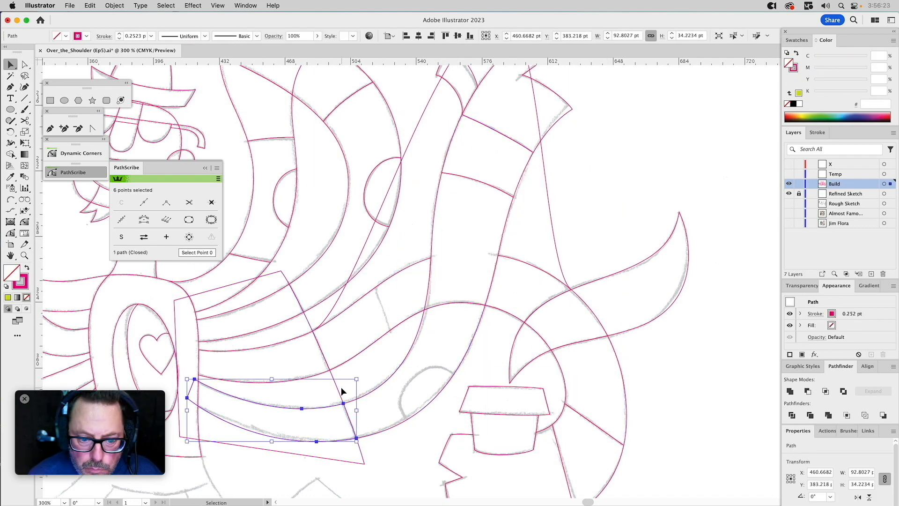
click(195, 438)
key(Delete)
Draw a closed shape over a sketched stripe section of the right arms and separate it with a Pathfinder intersection.
scroll(478, 279, up, 1)
key(p)
click(371, 281)
click(395, 345)
click(451, 323)
click(454, 241)
shift+click(399, 262)
click(825, 391)
Draw the rounded elbow patch on the lowest right arm with the Pen tool and trim it to the arm by intersection.
mouse_move(576, 306)
mouse_down()
mouse_move(557, 142)
mouse_move(619, 249)
mouse_up()
key(p)
drag(449, 367, 425, 323)
drag(499, 321, 524, 343)
click(477, 362)
click(449, 367)
key(v)
shift+click(512, 289)
click(825, 391)
Trace both long edges of the left leg as arcs and draw its foot outline with the Pen tool.
key(super+0)
drag(384, 370, 449, 370)
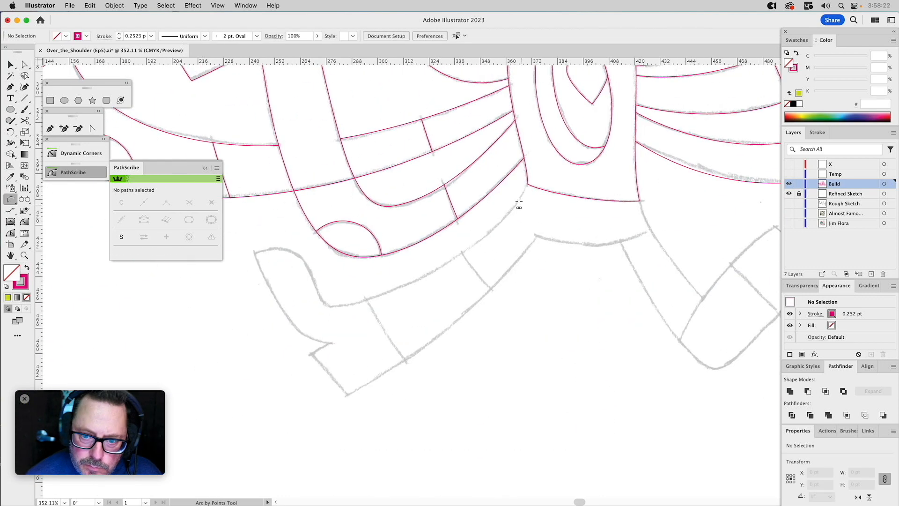
click(527, 185)
click(339, 305)
click(535, 235)
click(346, 395)
key(p)
click(350, 304)
mouse_move(321, 269)
mouse_down()
mouse_move(313, 250)
mouse_move(294, 239)
mouse_up()
click(266, 251)
click(341, 342)
click(358, 394)
Draw the hip shape between the legs, following its curved lower edge and closing it against the base of the torso.
click(10, 233)
key(p)
drag(618, 244, 343, 224)
click(387, 180)
click(454, 282)
key(super+z)
click(403, 209)
click(283, 216)
click(339, 164)
click(275, 164)
Trace the outer edge of the right leg as an arc and continue around its heel and rounded toe.
drag(357, 263, 316, 259)
click(346, 177)
click(410, 275)
click(480, 202)
click(518, 232)
click(495, 249)
key(p)
drag(555, 355, 534, 354)
drag(518, 300, 500, 279)
Curve the right leg's path under the ankle, close it back up at the hip and refine the foot's curves.
key(a)
key(p)
drag(423, 345, 397, 345)
click(325, 212)
click(346, 176)
click(518, 300)
click(554, 355)
Draw a closed shape around the right foot from the sketched ankle line and separate the foot from the leg.
key(p)
click(410, 276)
click(381, 331)
click(414, 388)
click(633, 403)
click(598, 245)
click(487, 174)
click(401, 212)
click(410, 275)
key(v)
shift+click(495, 249)
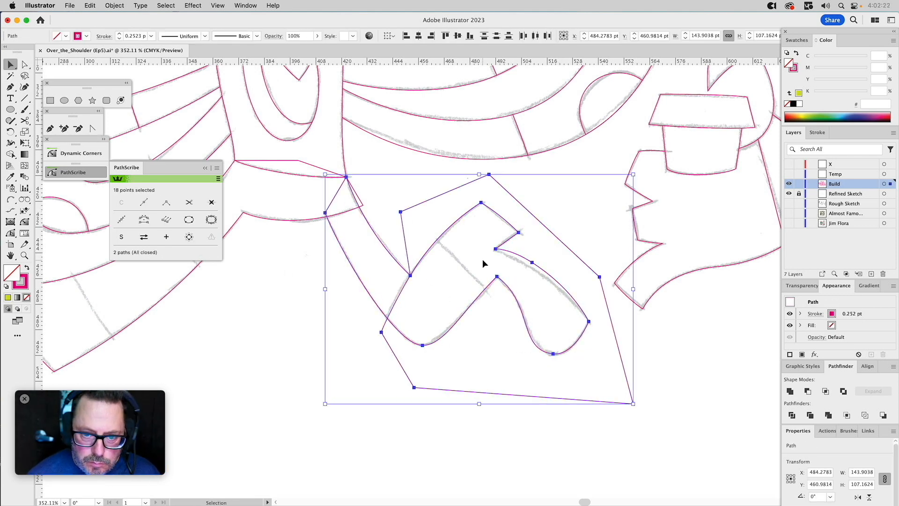
click(326, 170)
drag(326, 170, 433, 264)
shift+click(482, 327)
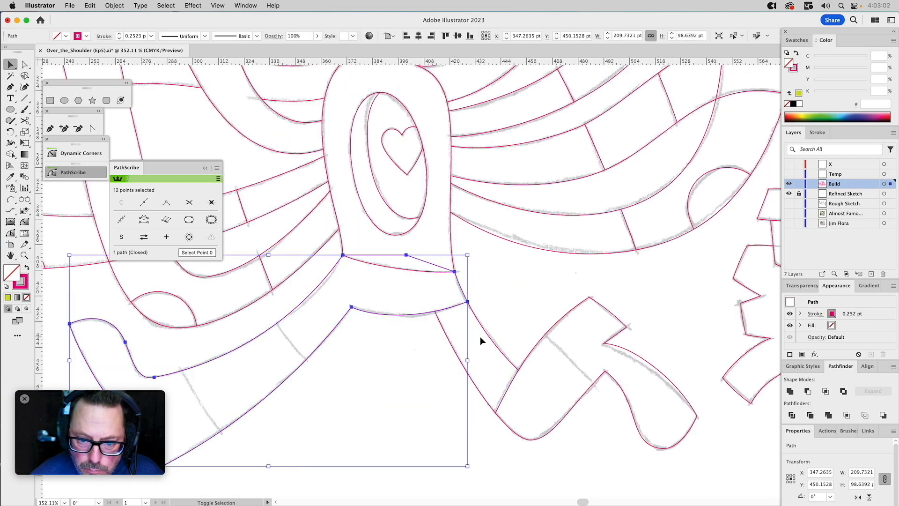
Draw a closed shape over the front of the right foot, starting along the sketched line that divides the shoe.
key(p)
click(597, 386)
click(543, 332)
click(593, 279)
click(696, 356)
click(731, 450)
click(652, 487)
Draw another closed Pen shape for dividing the character's outline along its next sketched line.
drag(429, 181, 497, 338)
key(p)
click(419, 148)
click(548, 129)
click(673, 208)
click(692, 291)
click(497, 338)
click(510, 352)
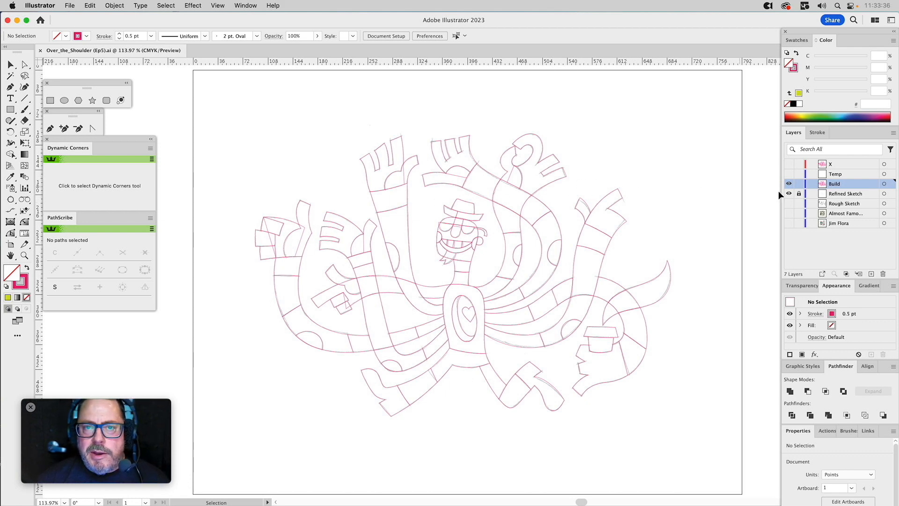
Keep the Build layer active and hide the Refined Sketch layer.
click(853, 164)
click(843, 183)
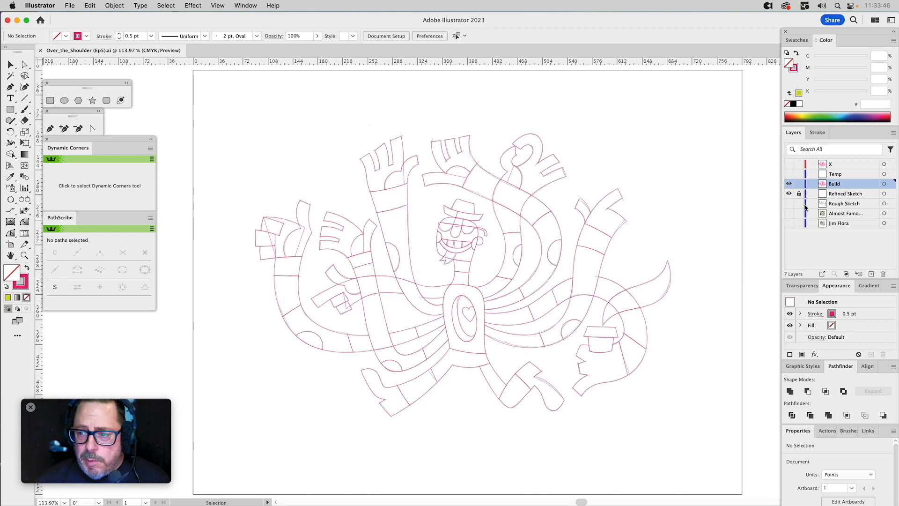
click(788, 194)
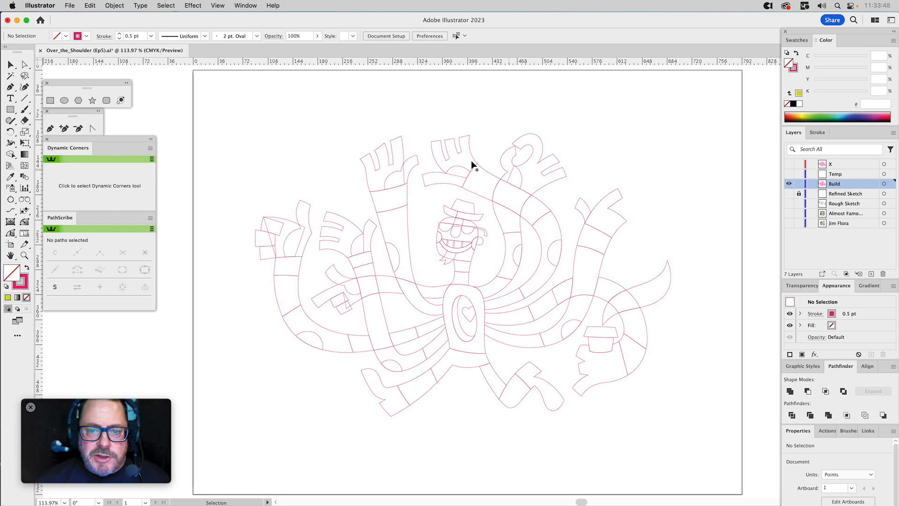
Select all the vector artwork, bring its stroke colour forward, and examine the head's linework up close.
drag(233, 106, 714, 448)
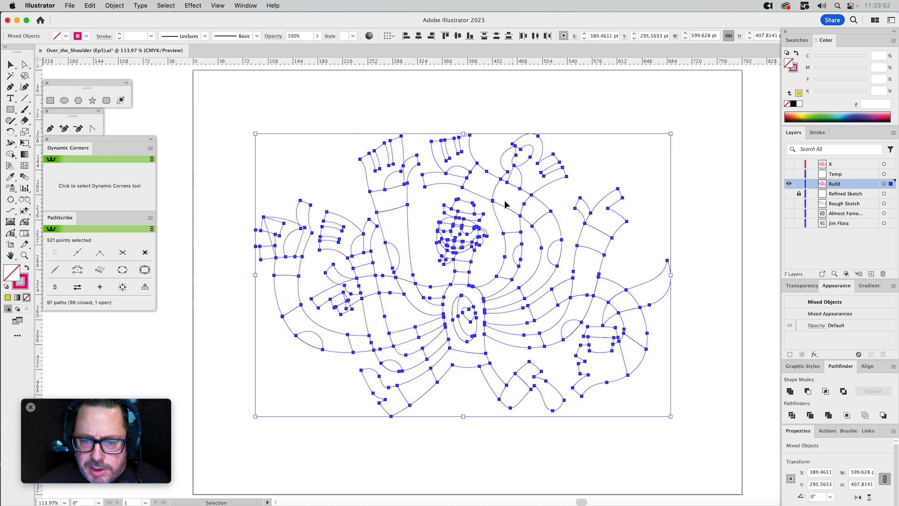
key(x)
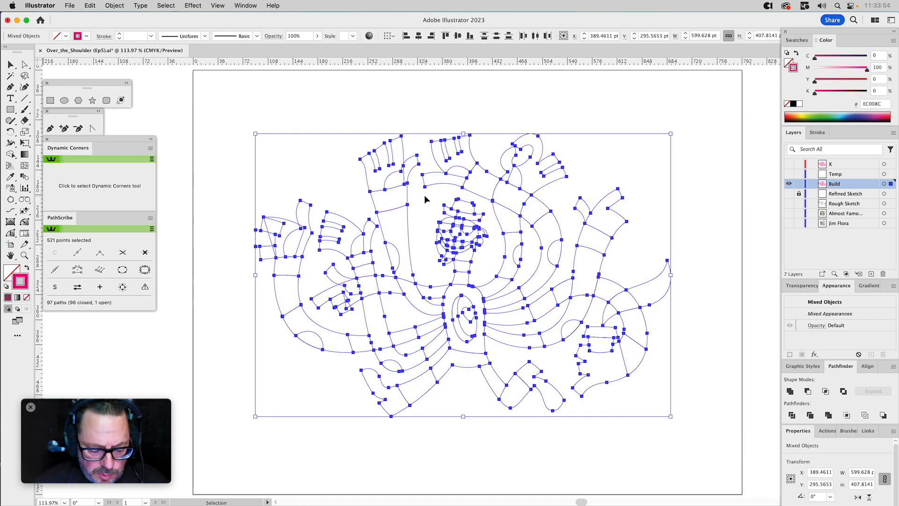
key(z)
drag(429, 202, 498, 287)
key(v)
click(596, 209)
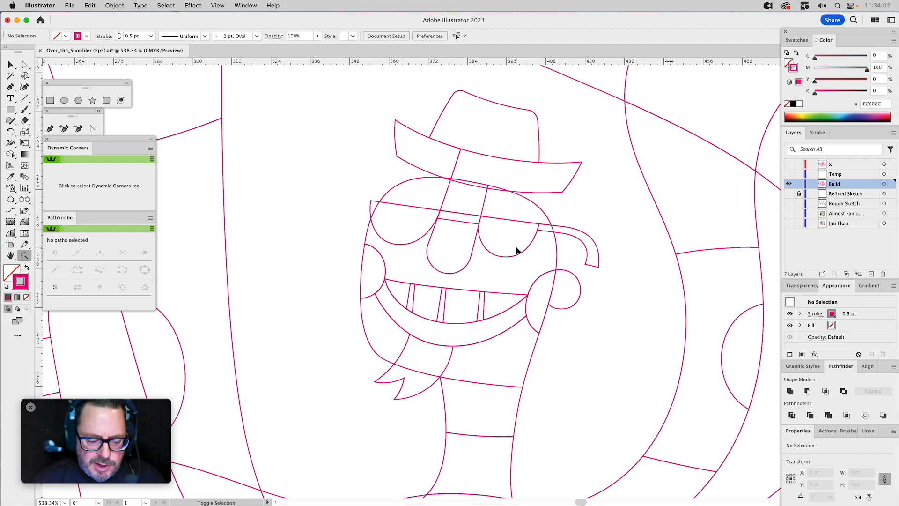
key(super+0)
key(v)
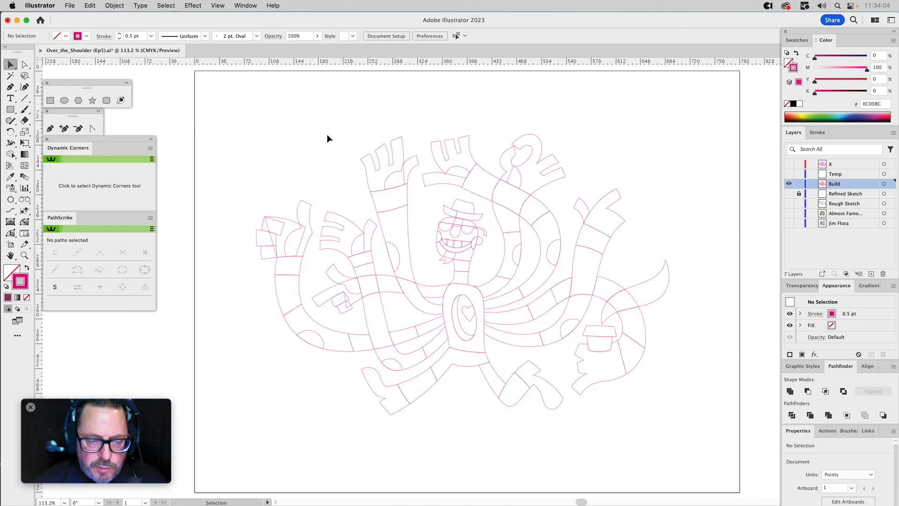
Give all of the character's vector paths a uniform 0.5 pt stroke with round corner joins, and bring the colour swatches into view.
drag(238, 110, 728, 463)
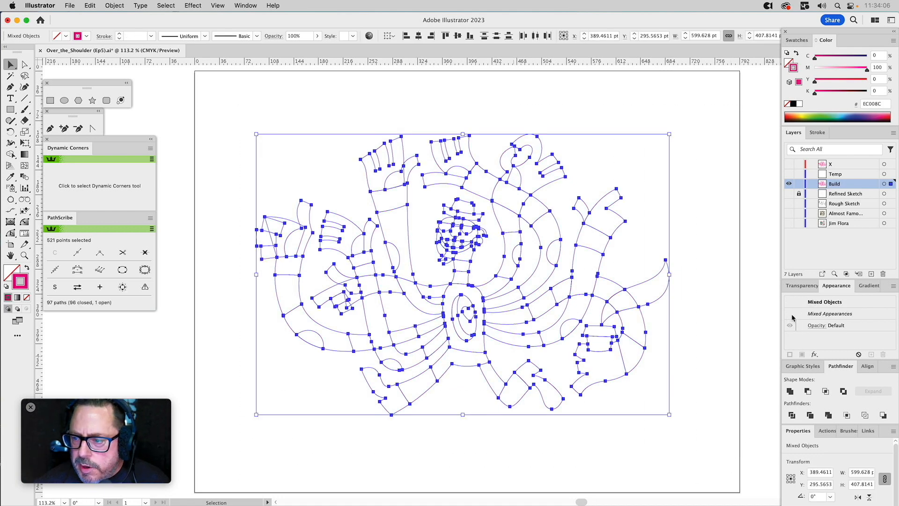
click(818, 132)
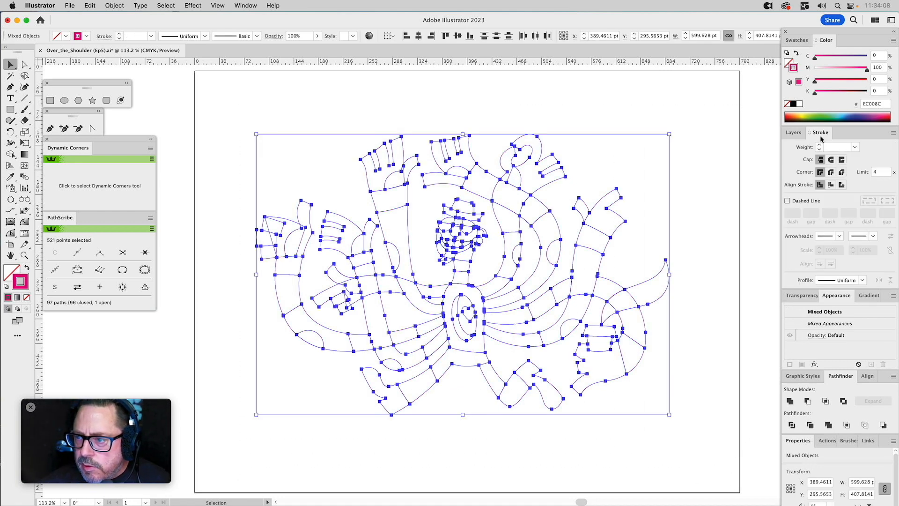
click(854, 147)
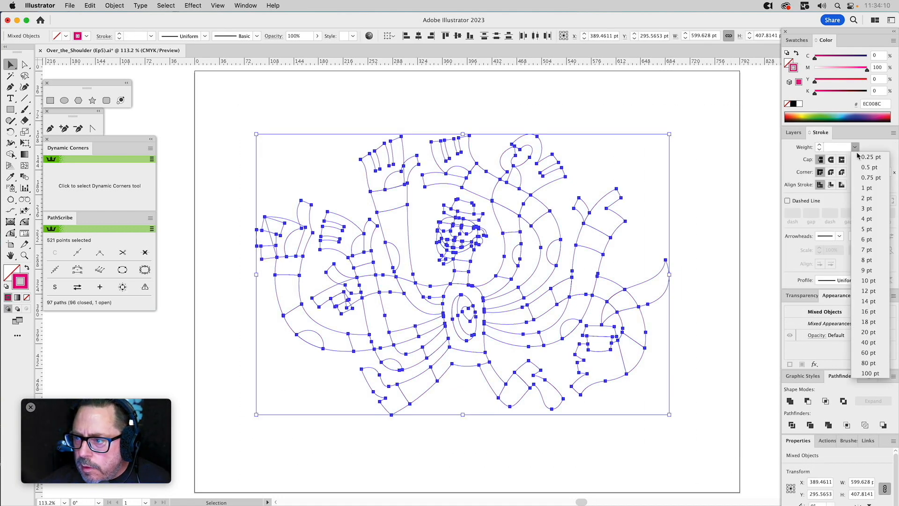
click(868, 168)
click(831, 172)
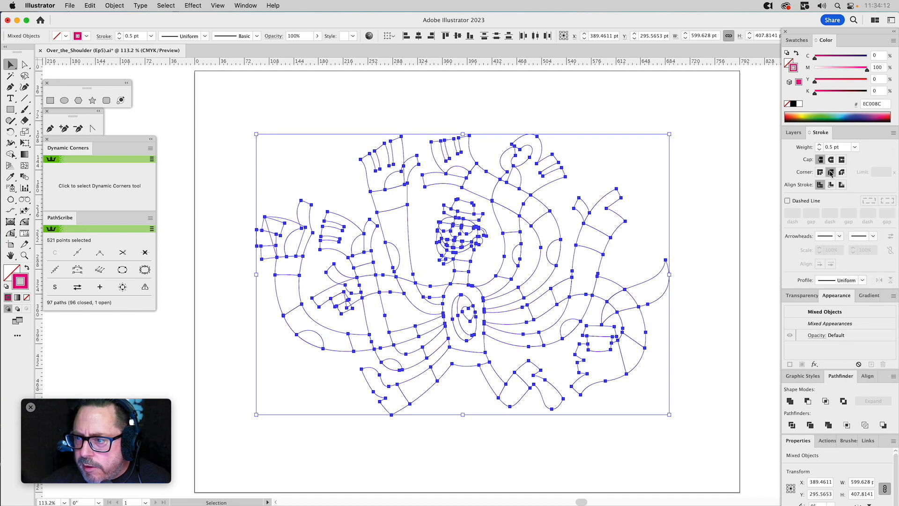
click(707, 167)
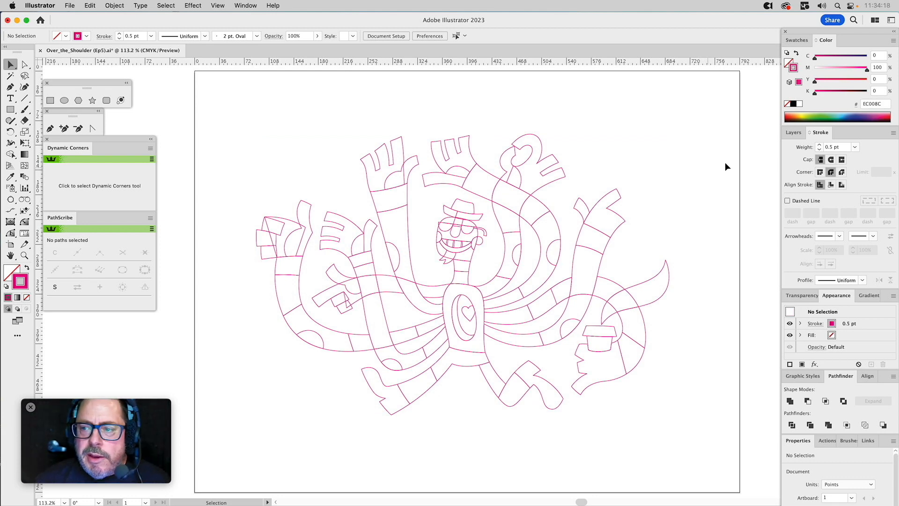
click(796, 133)
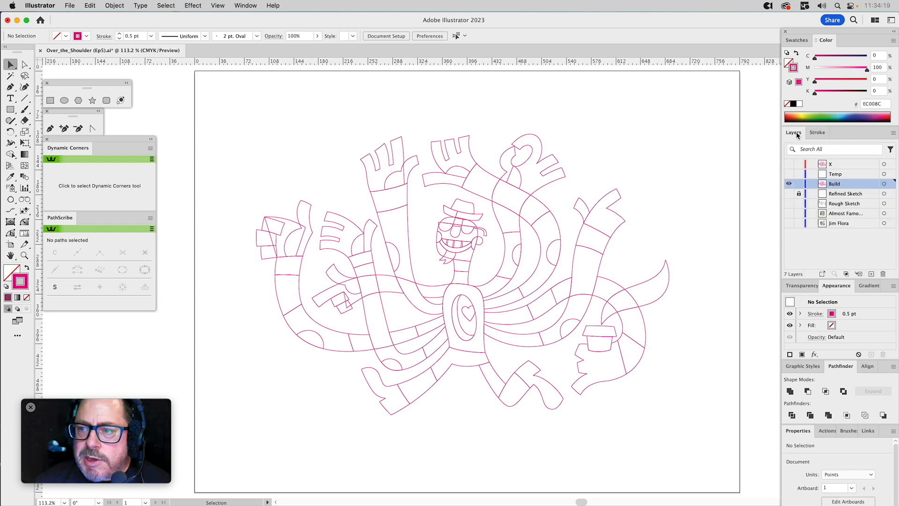
click(796, 41)
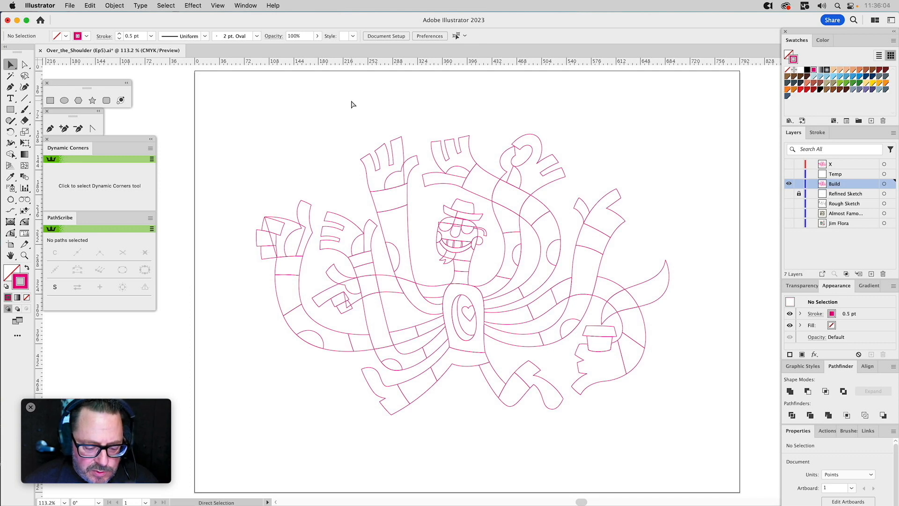
Create a new Letter-size CMYK document from the GS Print profile.
key(super+n)
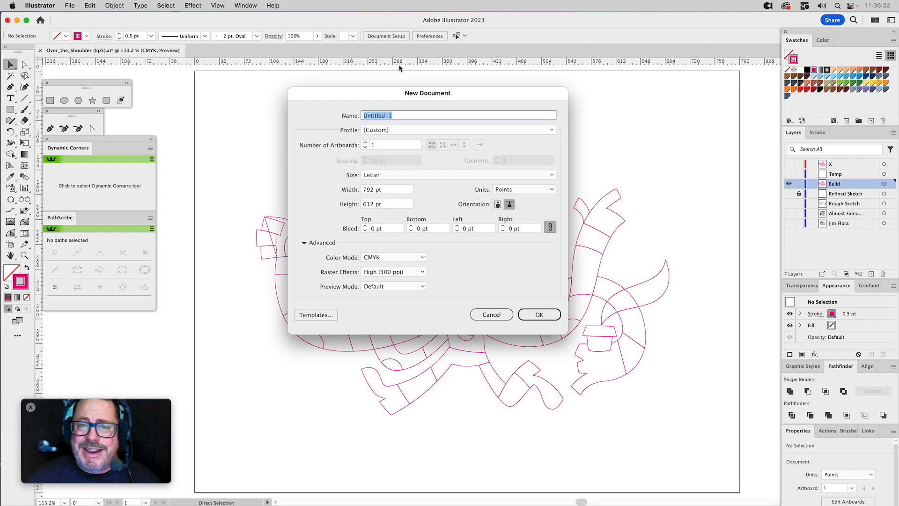
click(377, 129)
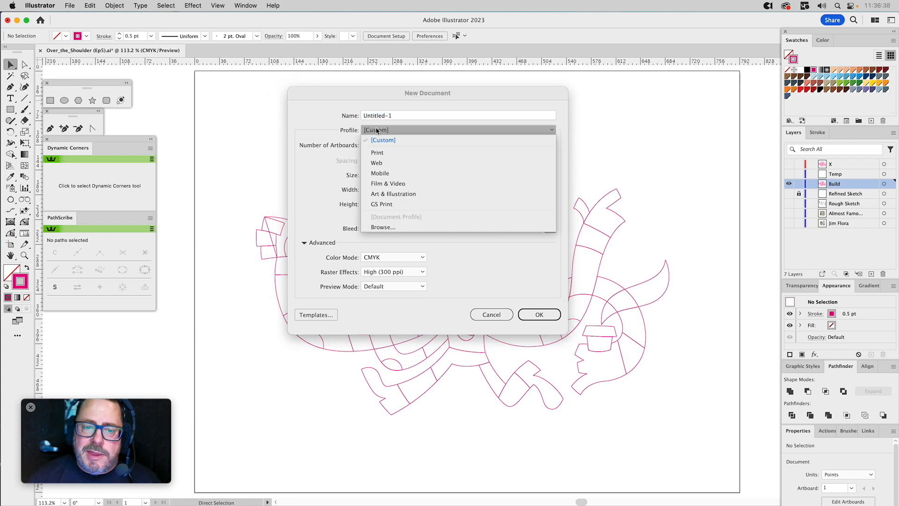
click(381, 204)
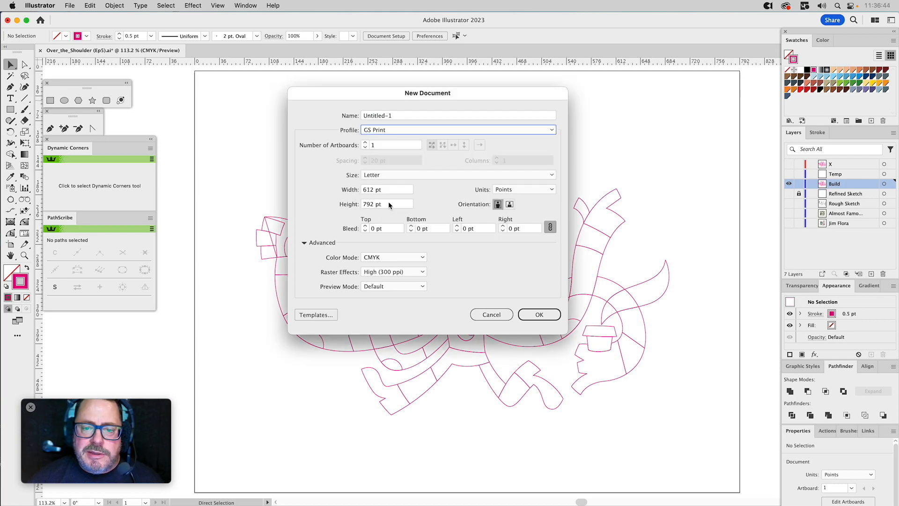
click(535, 315)
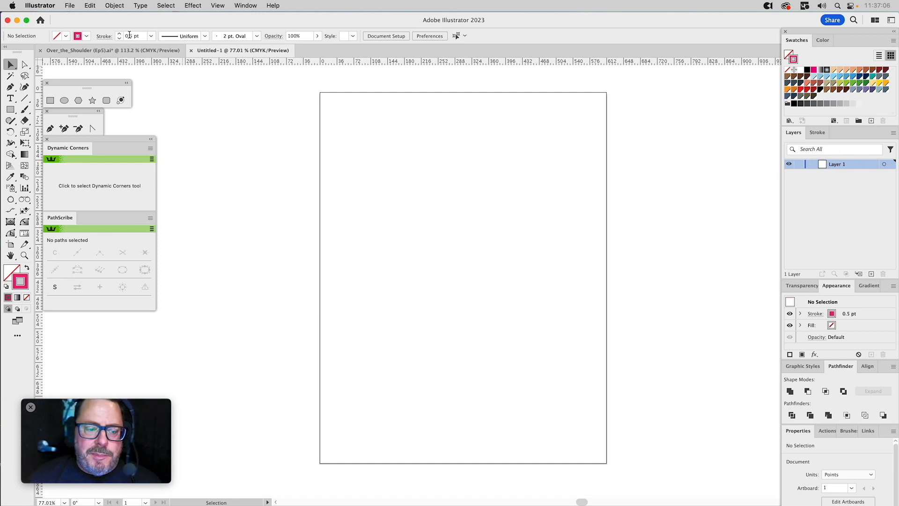
Run the GS_Setup_New_Doc script to generate a document with the preset layers.
click(68, 6)
mouse_move(79, 252)
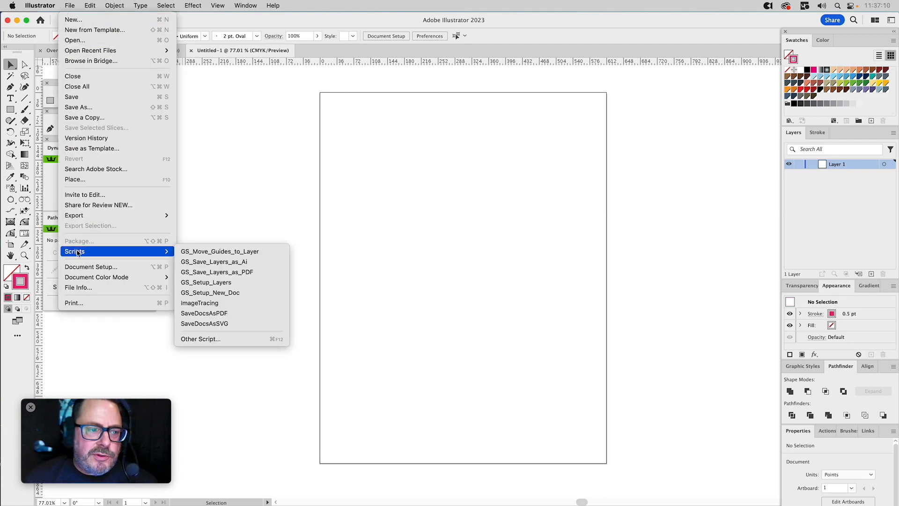
click(191, 293)
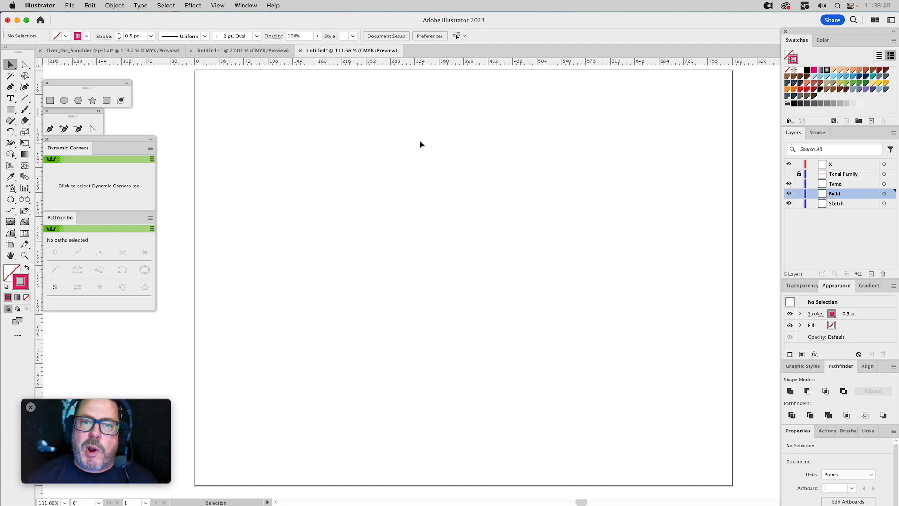
Close the script-generated document without saving, and close the blank GS Print document to return to the character artwork.
click(300, 51)
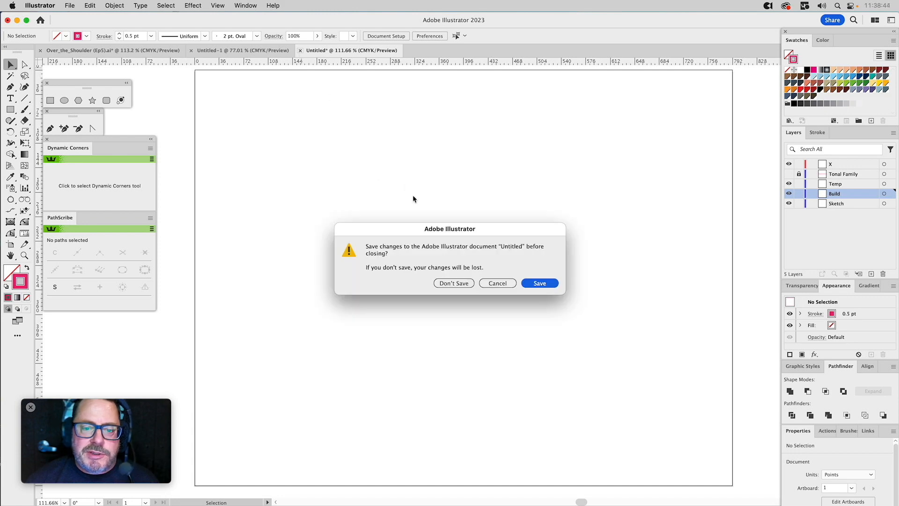
click(453, 283)
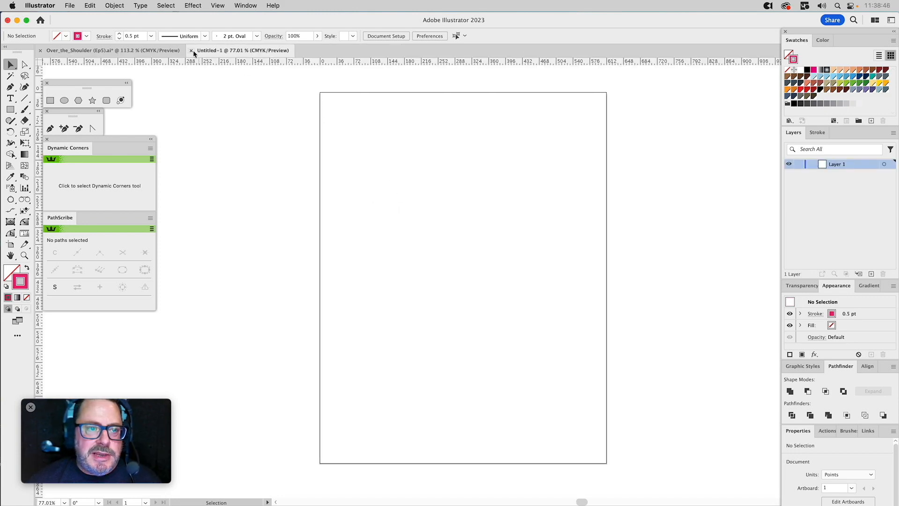
click(192, 50)
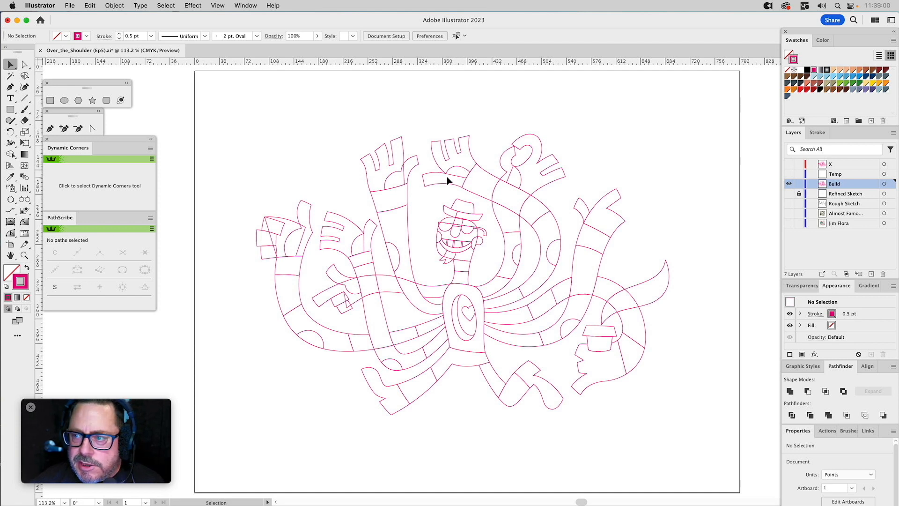
Draw a square about 47 pt wide near the artboard's upper-left corner and give it a dark navy fill with no stroke.
click(50, 102)
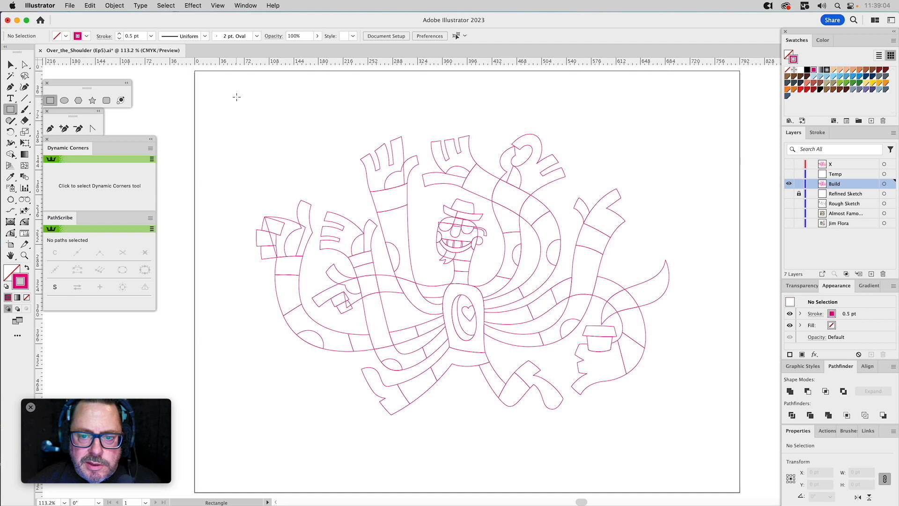
mouse_move(226, 94)
mouse_down()
mouse_move(256, 124)
mouse_move(259, 111)
mouse_up()
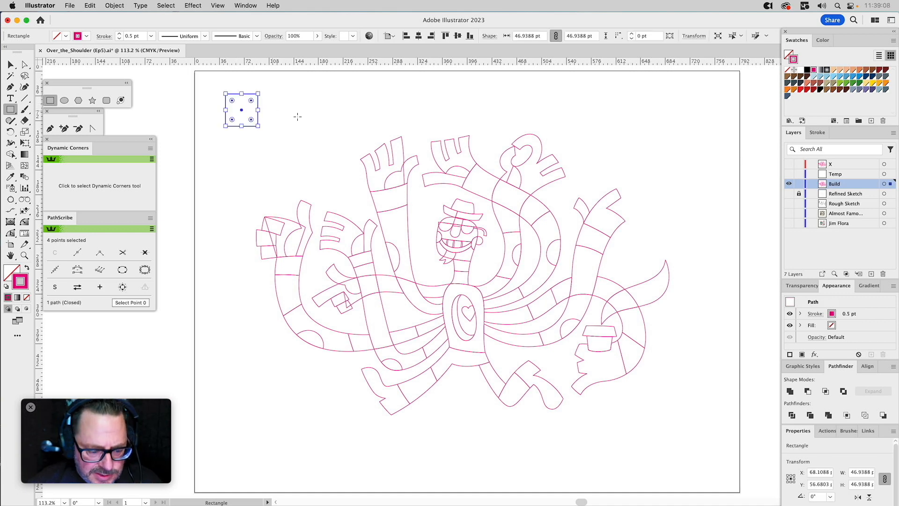
key(i)
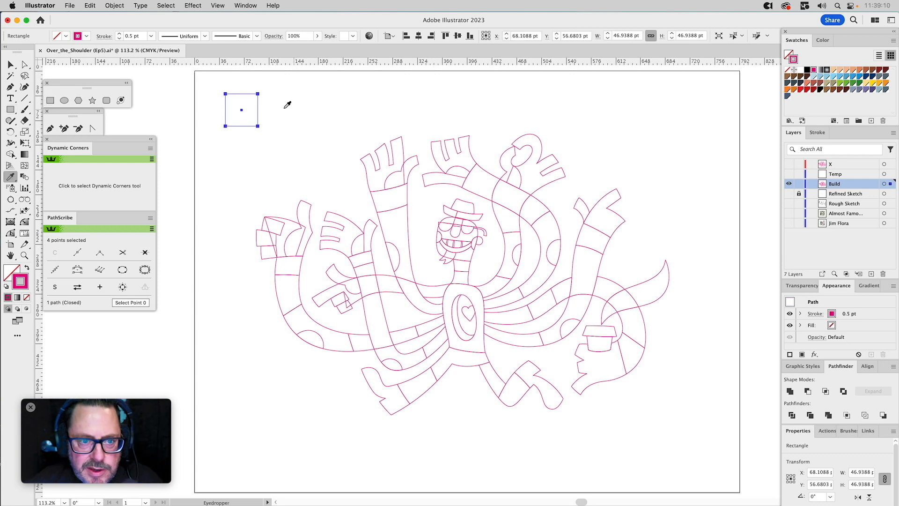
click(787, 69)
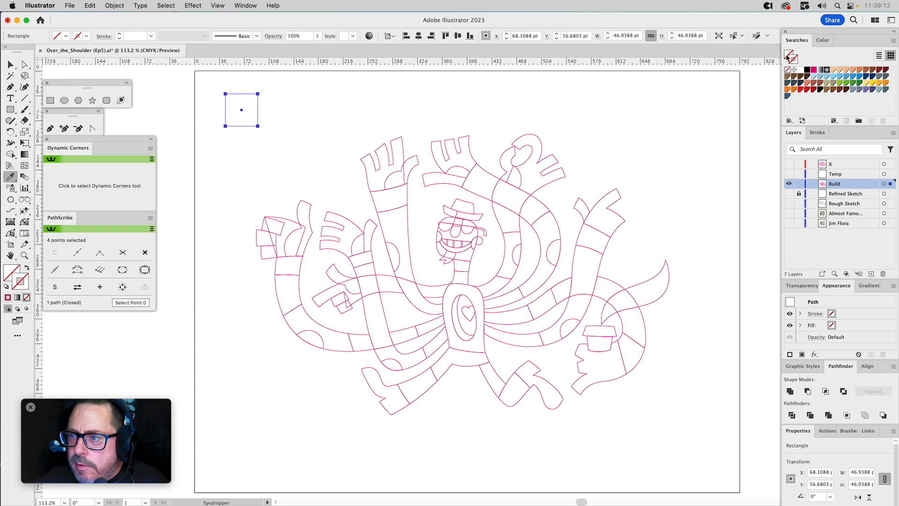
click(865, 76)
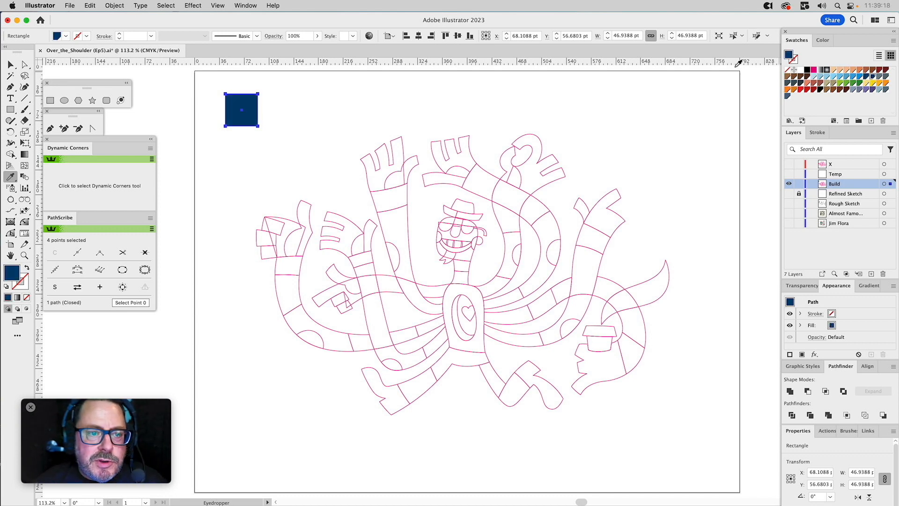
key(v)
click(305, 100)
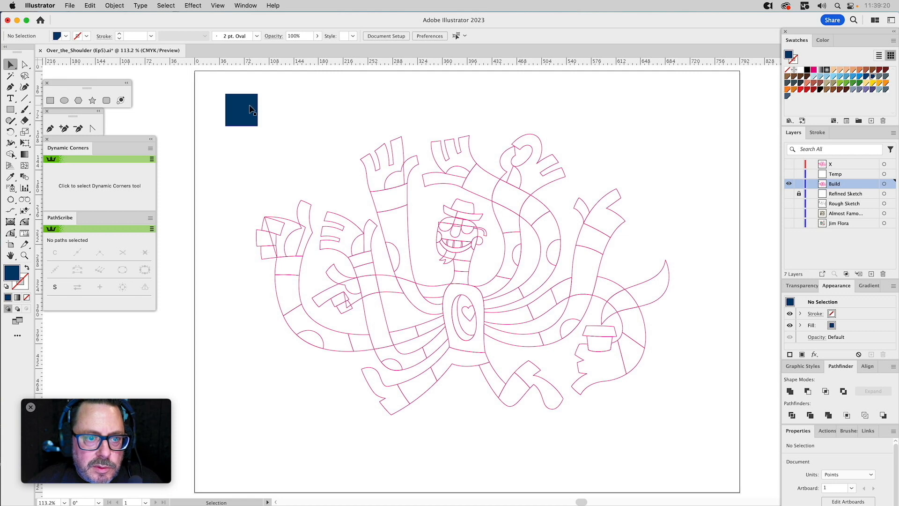
Duplicate the navy square flush against its right side and fill the copy with bright blue.
key(a)
click(252, 108)
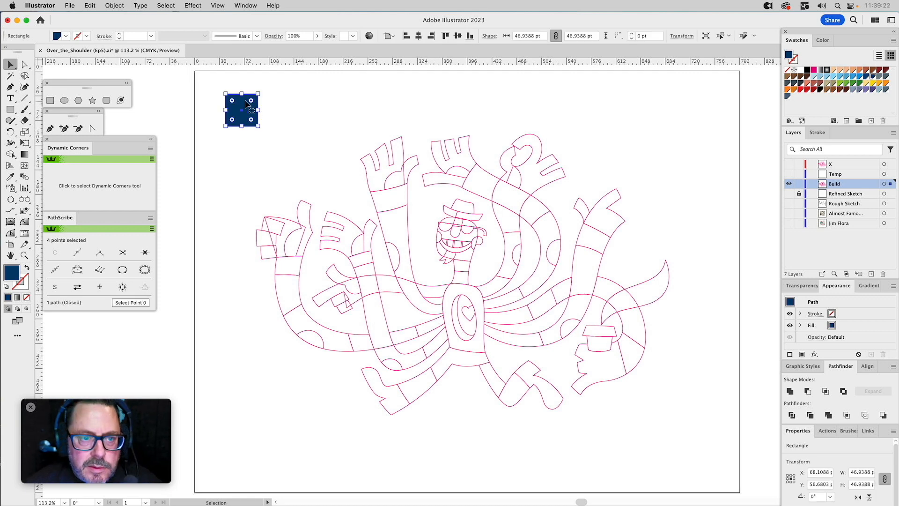
drag(227, 97, 258, 93)
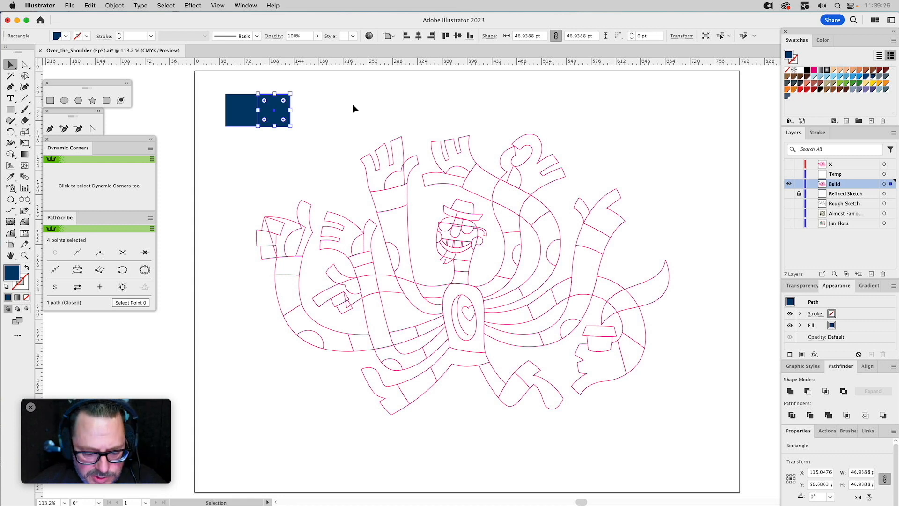
key(i)
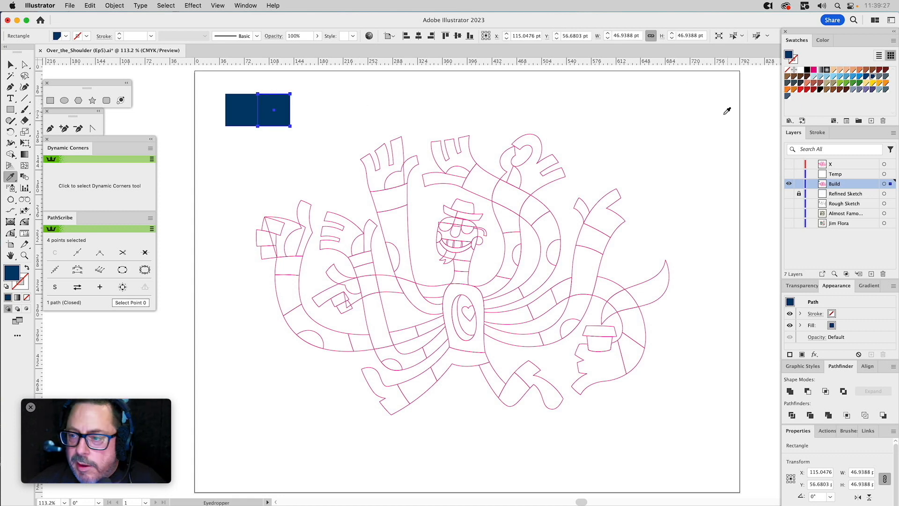
click(859, 77)
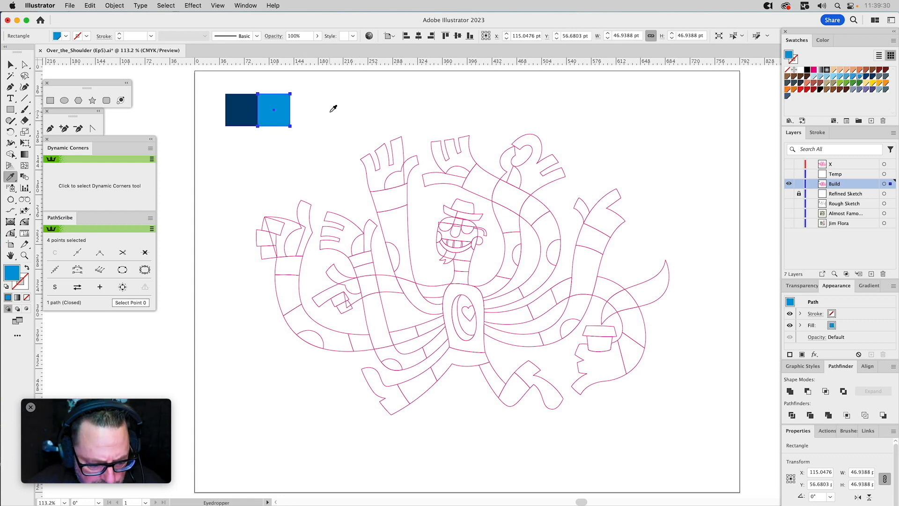
Duplicate the bright blue square, snap the copy against its right edge, and fill it with green.
key(v)
drag(274, 103, 314, 103)
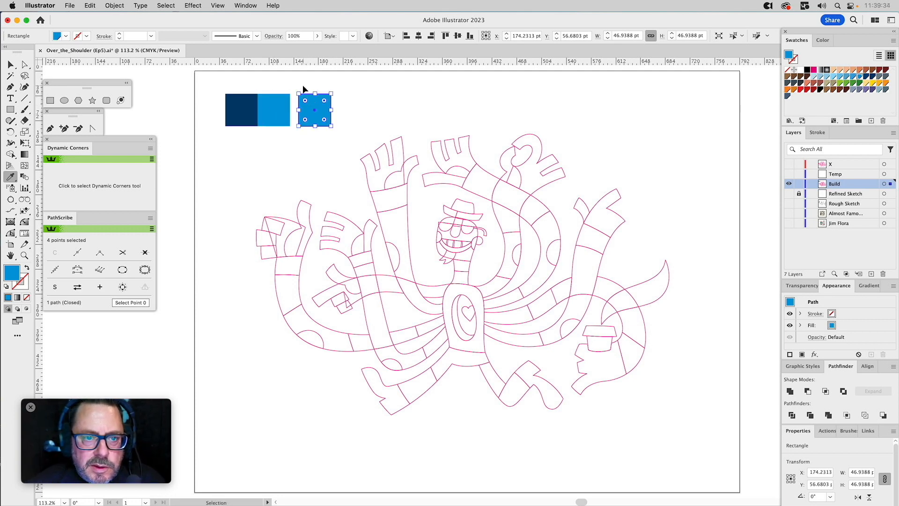
click(299, 90)
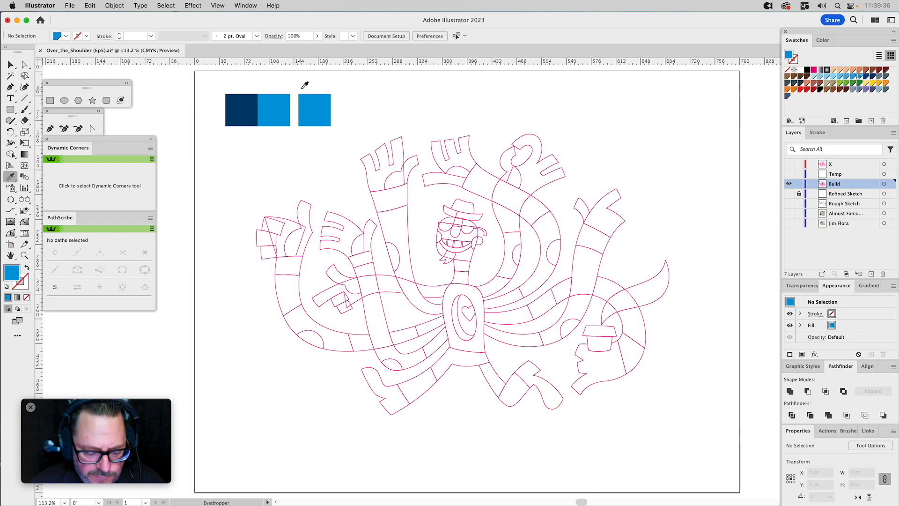
key(v)
drag(298, 94, 292, 95)
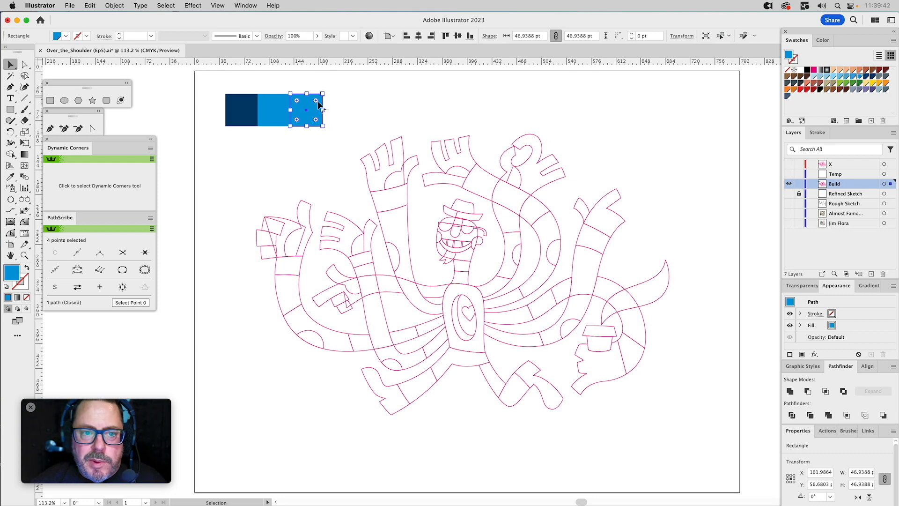
click(846, 83)
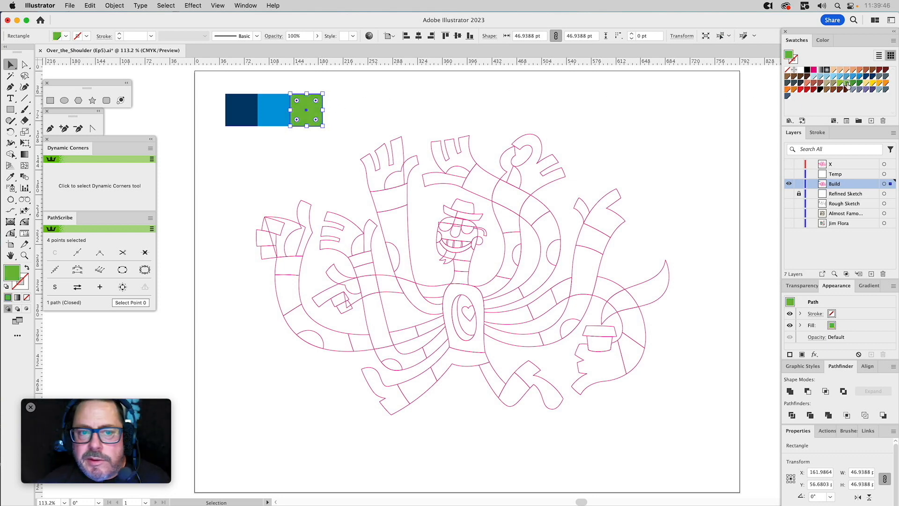
Duplicate the green square flush against its right side and fill the copy with orange.
click(341, 99)
click(306, 107)
drag(296, 96, 332, 97)
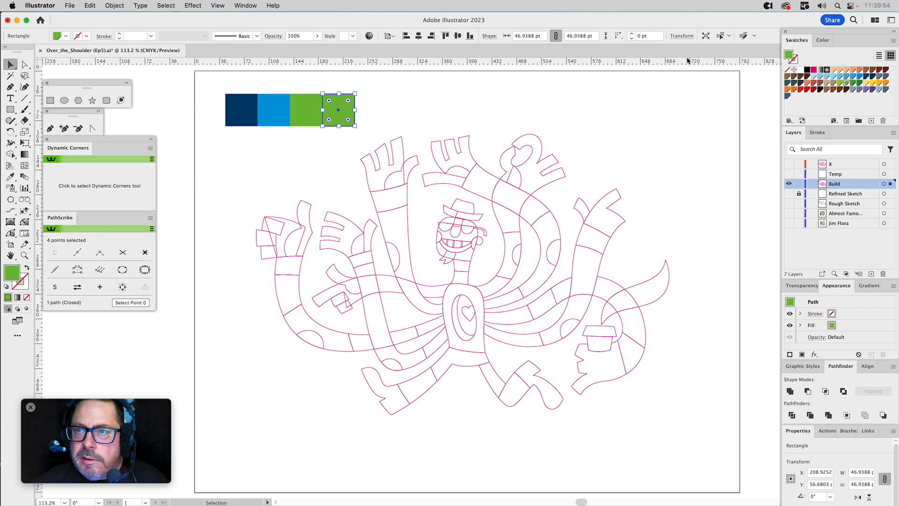
click(886, 83)
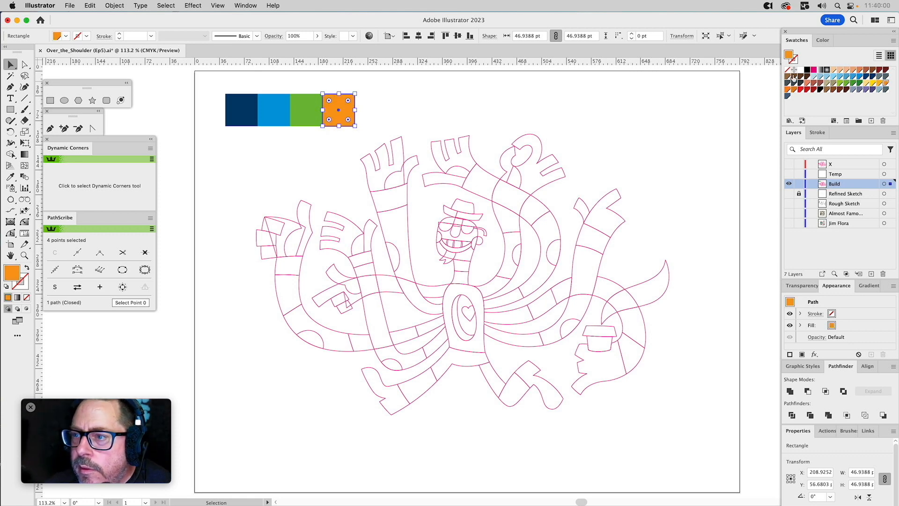
click(387, 100)
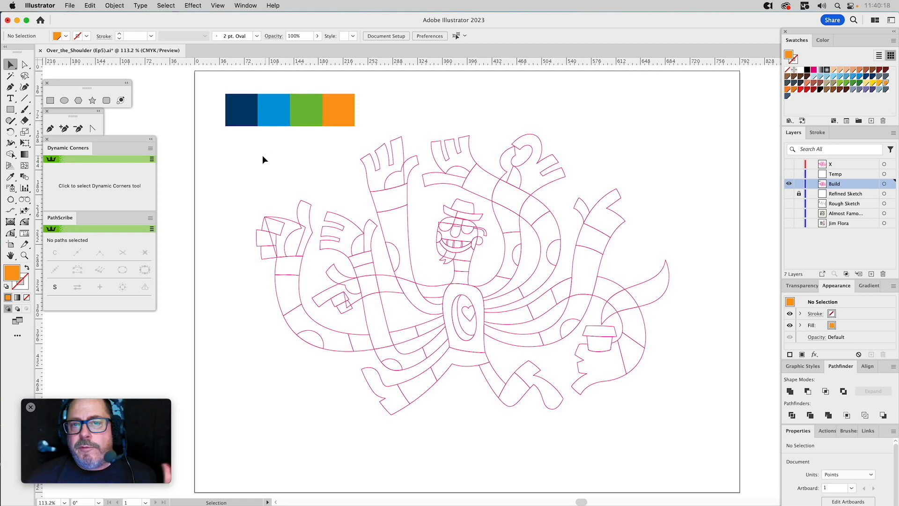
Fill both sunglasses lenses on the face with dark navy and remove their stroke.
drag(239, 138, 667, 417)
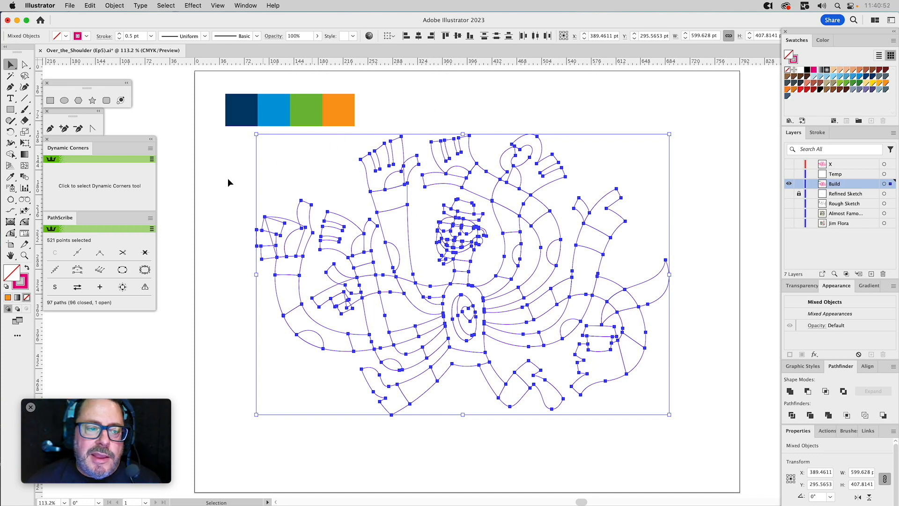
click(24, 255)
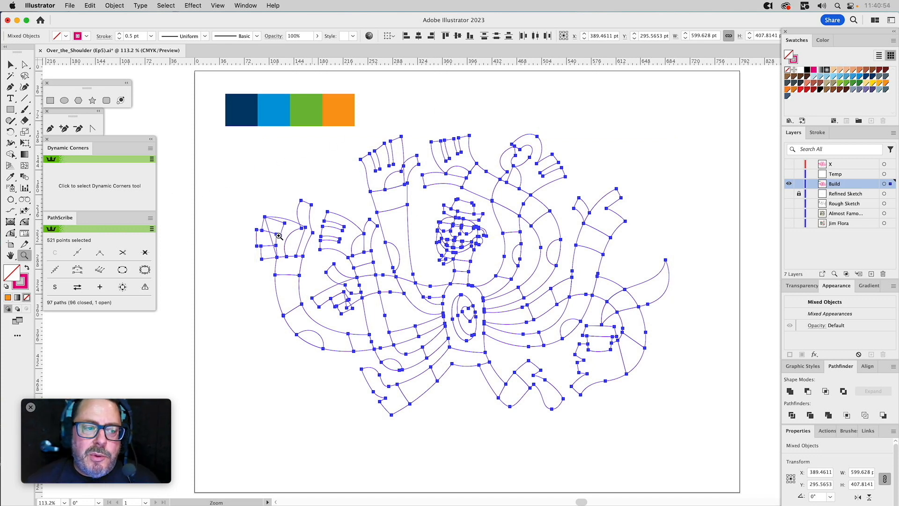
drag(403, 188, 536, 314)
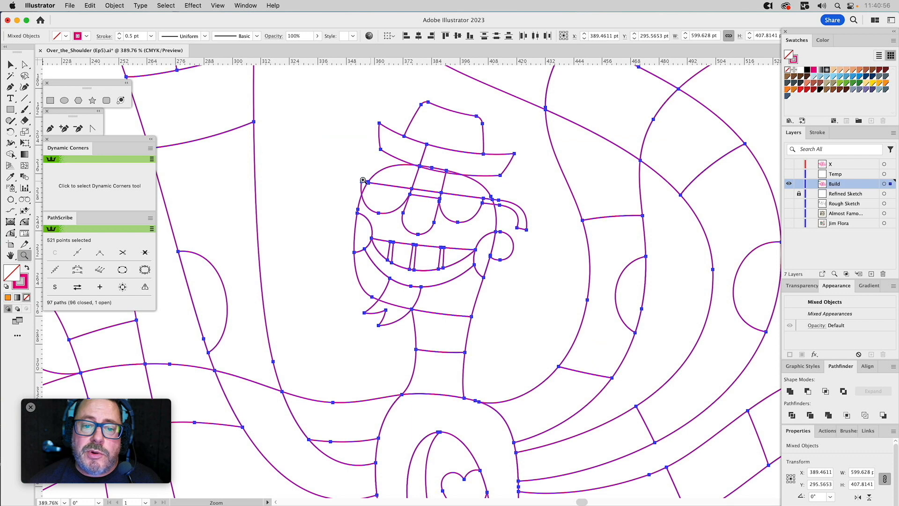
key(super+shift+a)
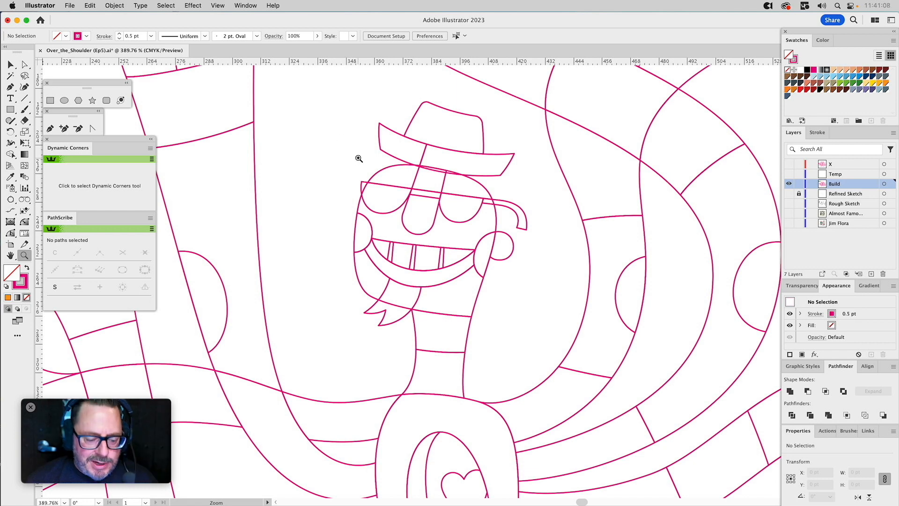
key(v)
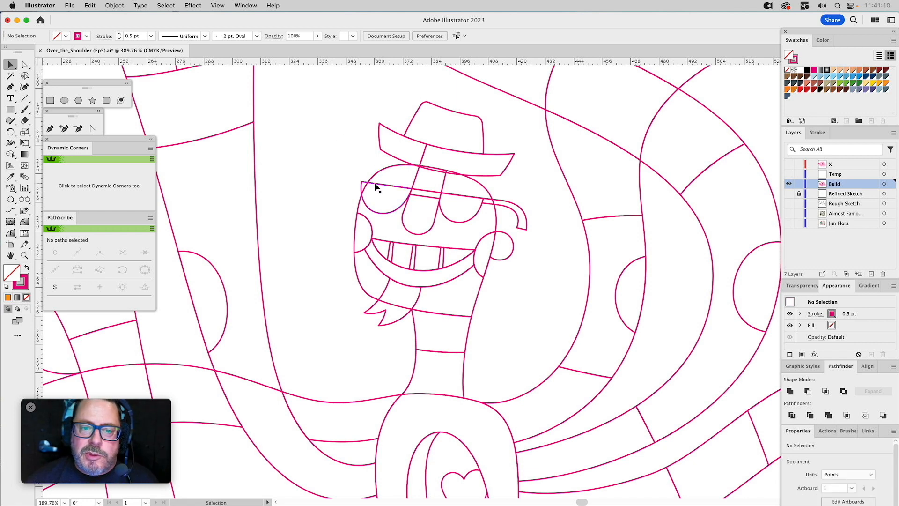
click(376, 184)
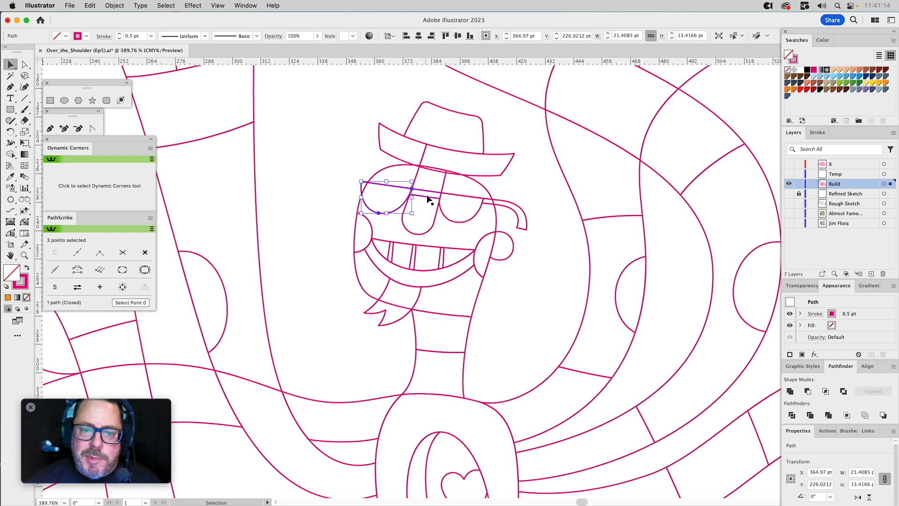
shift+click(444, 216)
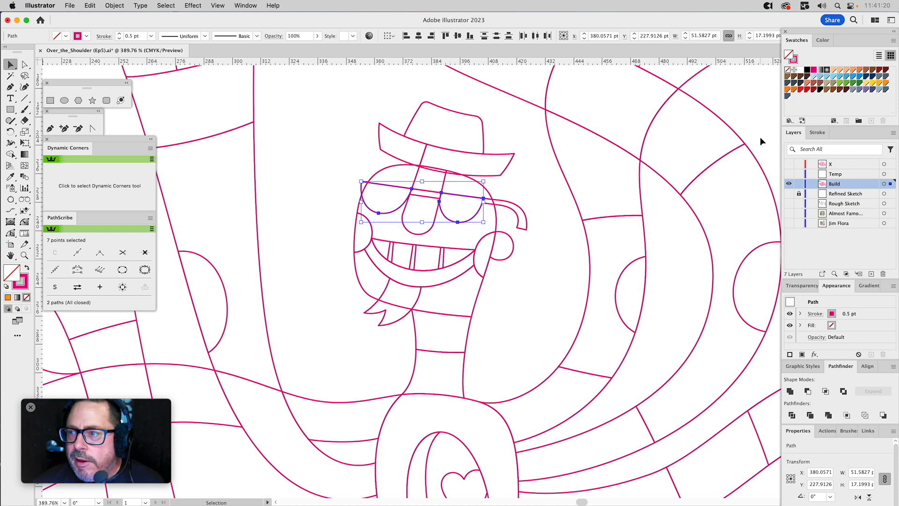
click(873, 77)
click(794, 59)
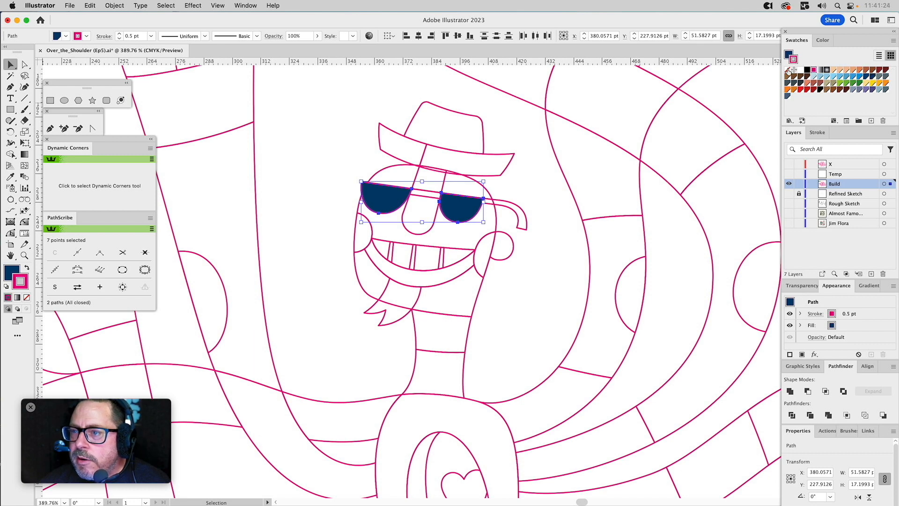
click(787, 70)
click(522, 187)
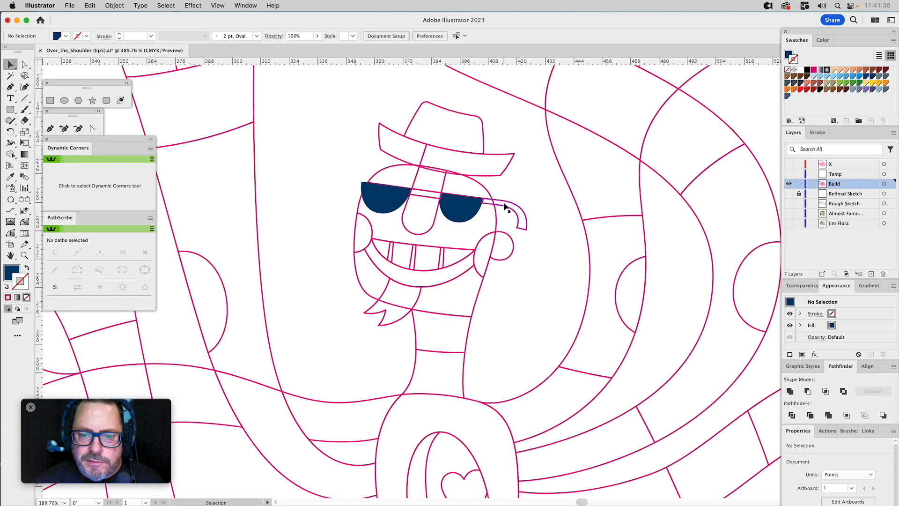
Fill the forehead shape above the sunglasses with the palette's orange, without a stroke.
click(436, 219)
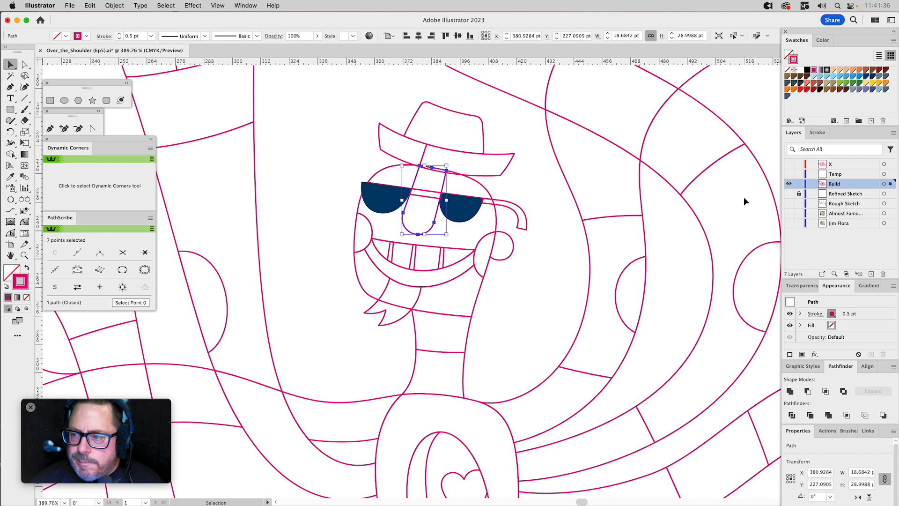
click(481, 184)
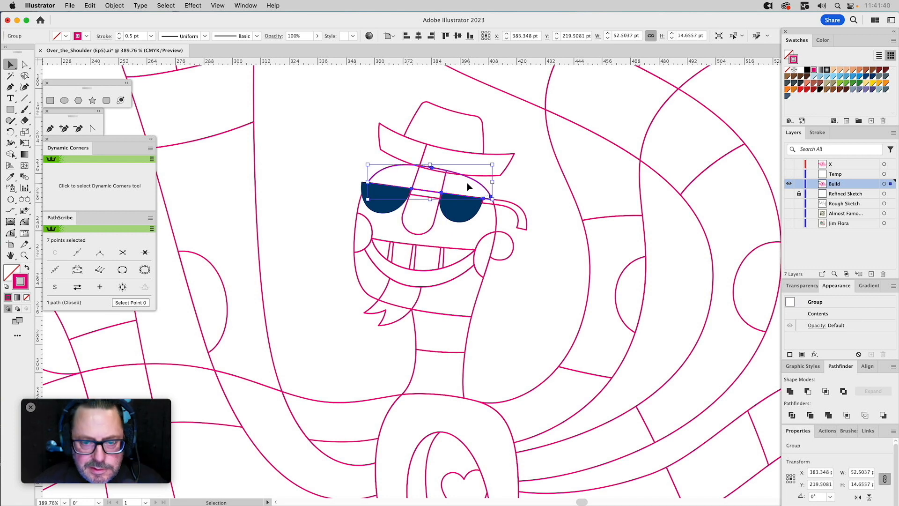
key(z)
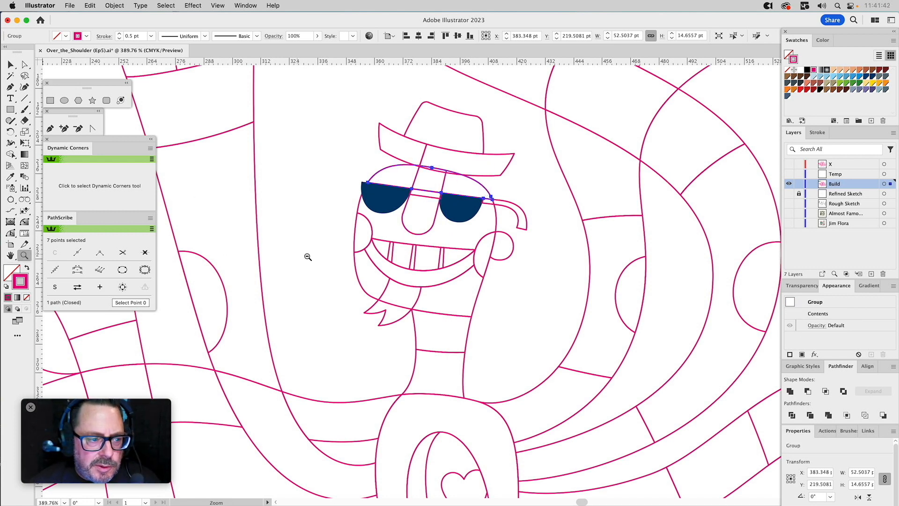
alt+click(309, 257)
alt+click(349, 258)
drag(486, 251, 457, 298)
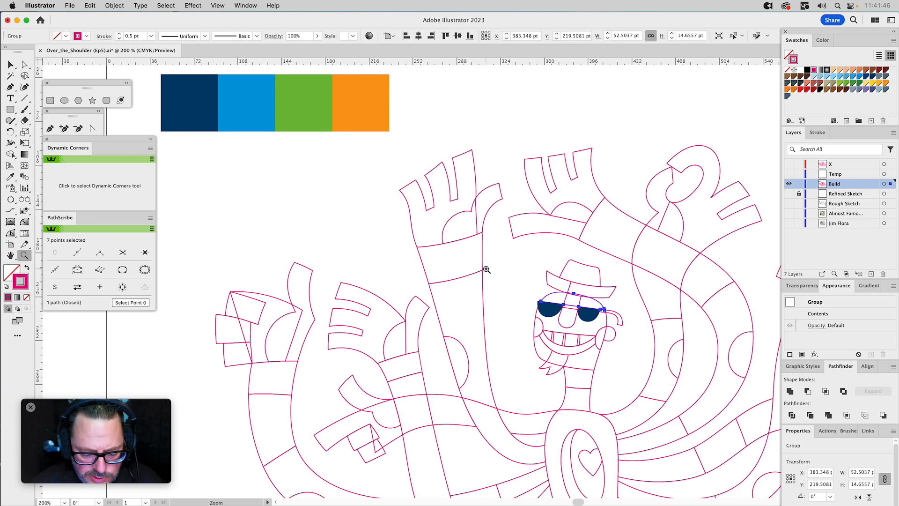
key(i)
click(368, 109)
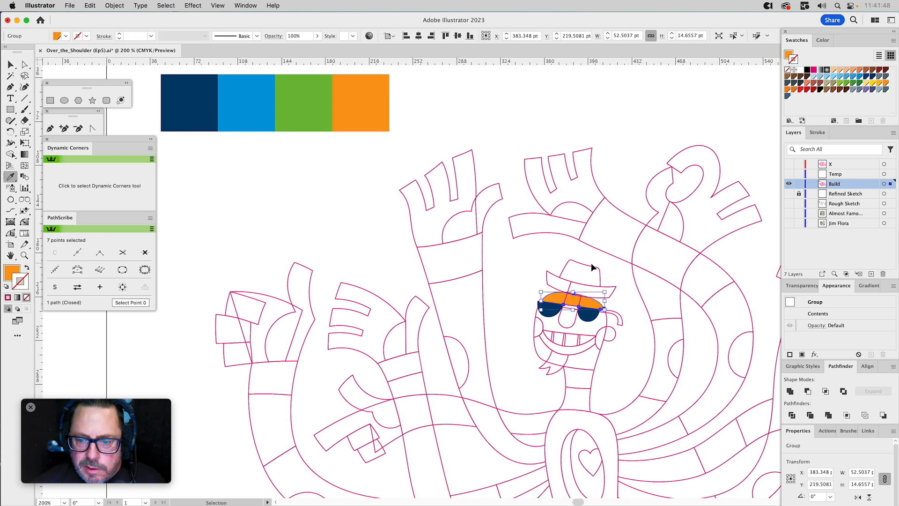
super+click(523, 284)
Fill the upper face shape with the palette's green and the nose with bright blue, both without a stroke.
super+click(538, 316)
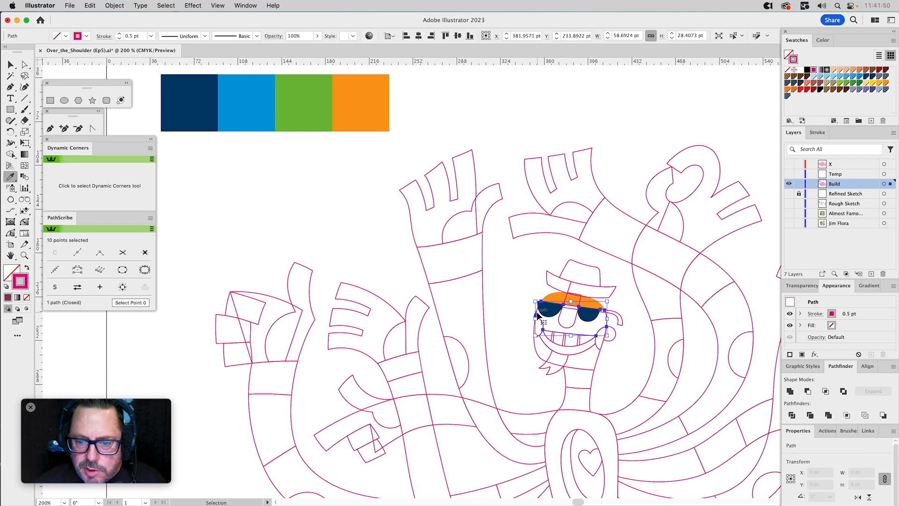
click(312, 97)
key(super+shift+a)
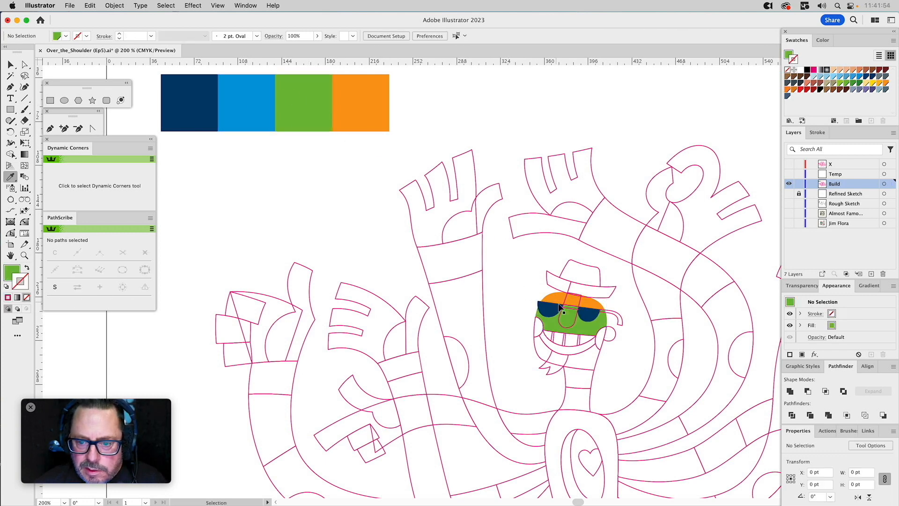
super+click(558, 321)
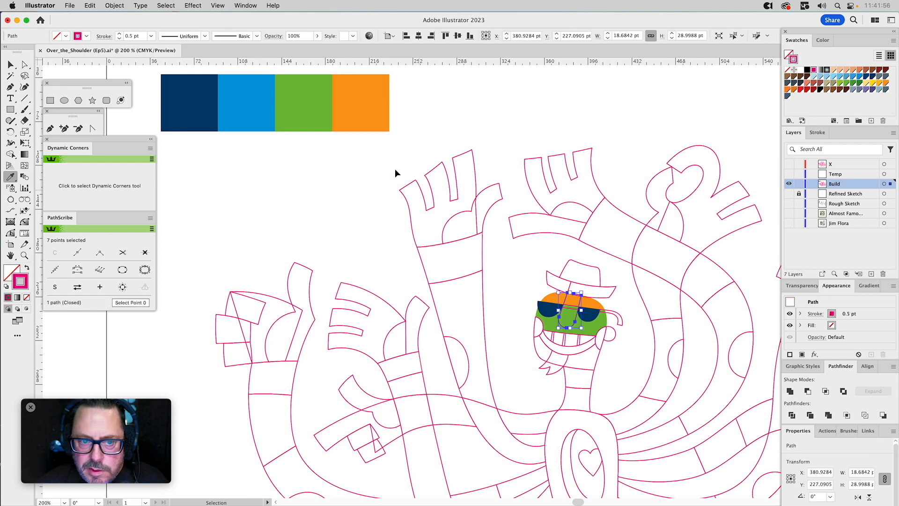
click(258, 112)
key(super+shift+a)
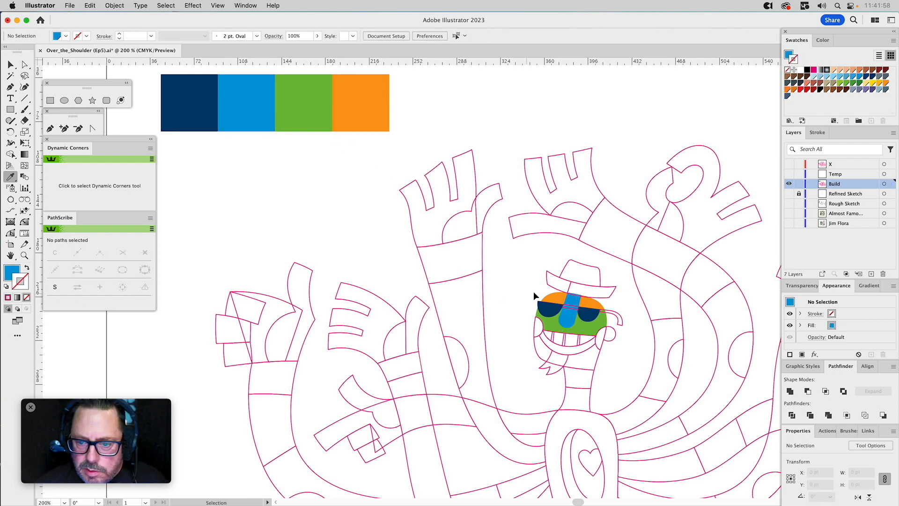
Fill the sunglasses' bridge with the lenses' navy and the curved temple arm with the nose's bright blue.
super+click(571, 306)
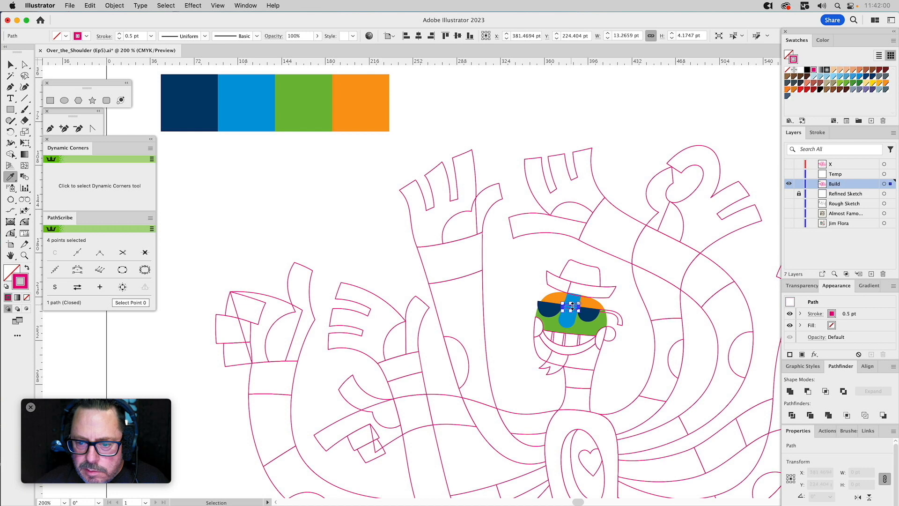
click(589, 312)
super+click(616, 311)
click(568, 317)
Fill the jaw shape below the mouth with the lenses' dark navy, without a stroke.
super+click(538, 352)
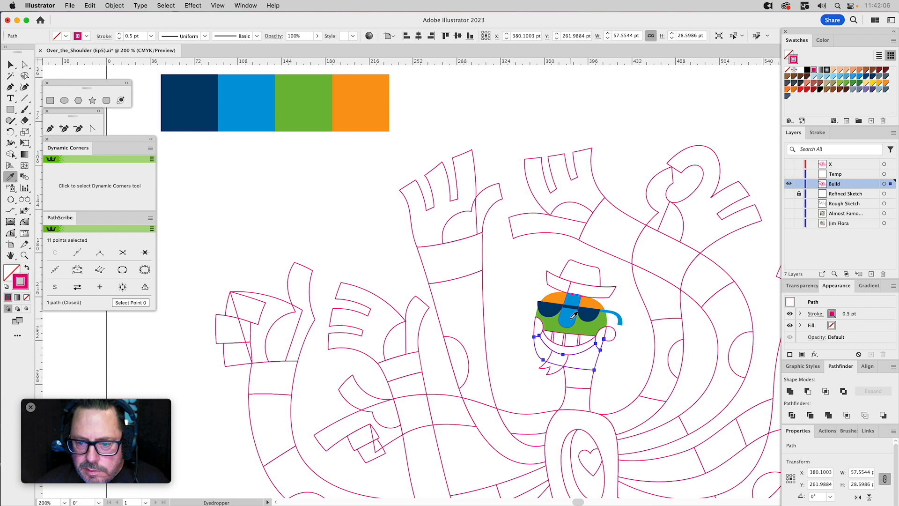
click(556, 309)
super+click(616, 346)
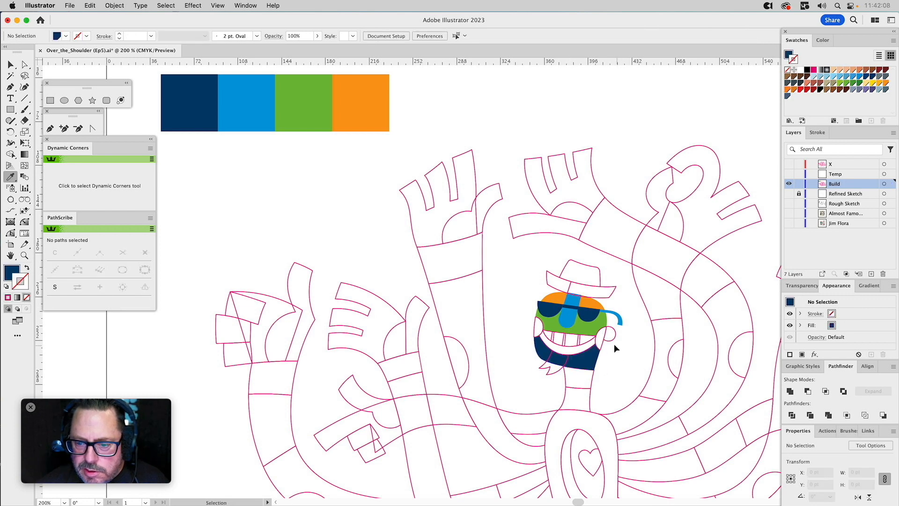
Fill the ear with dark navy and both cheek shapes beside the mouth with the forehead's orange.
super+click(611, 337)
click(593, 313)
key(super)
super+click(535, 329)
click(551, 299)
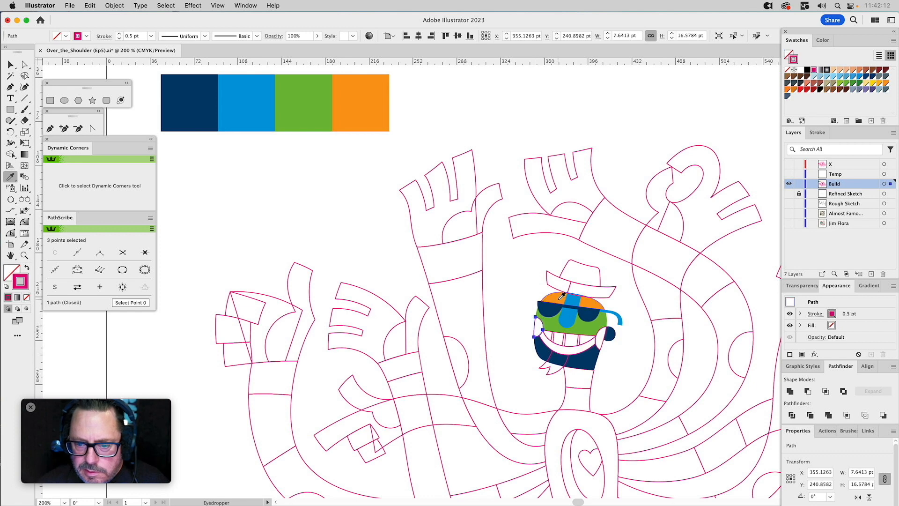
super+click(604, 346)
click(595, 304)
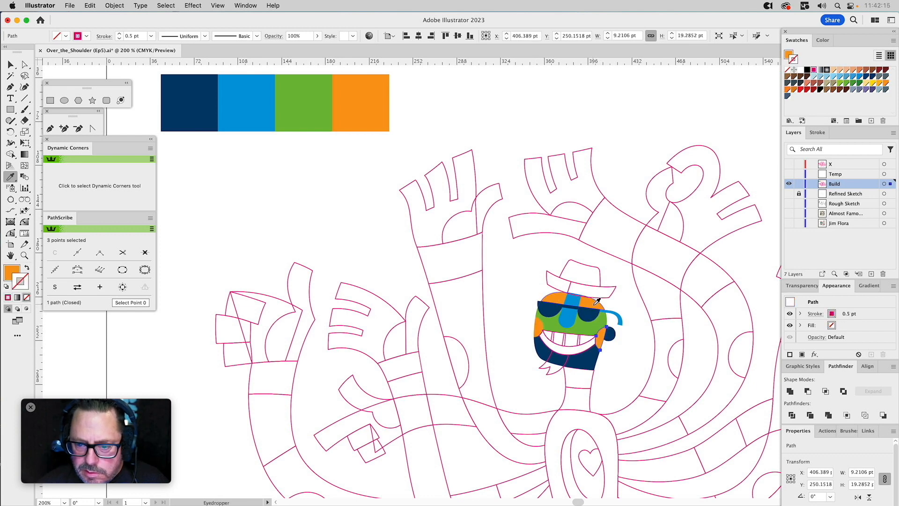
Fill the teeth shape inside the smile with white and remove its stroke.
super+click(586, 336)
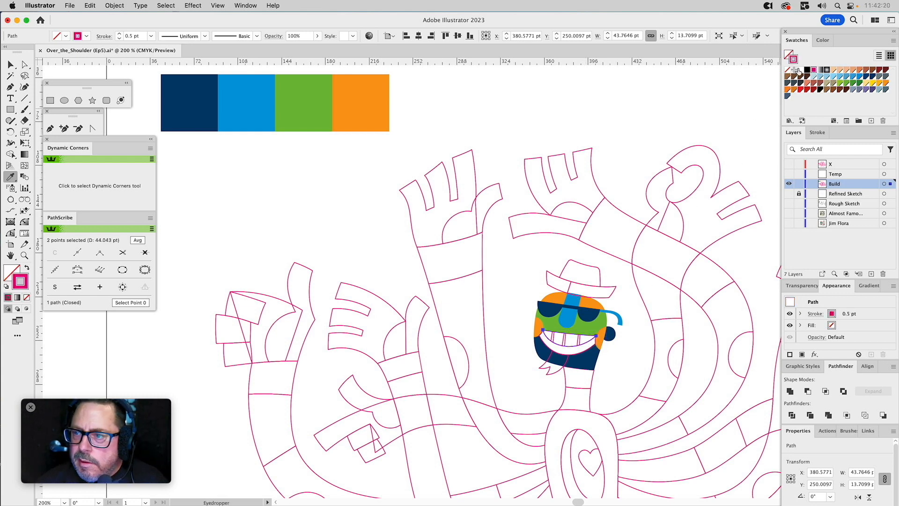
drag(800, 71, 788, 54)
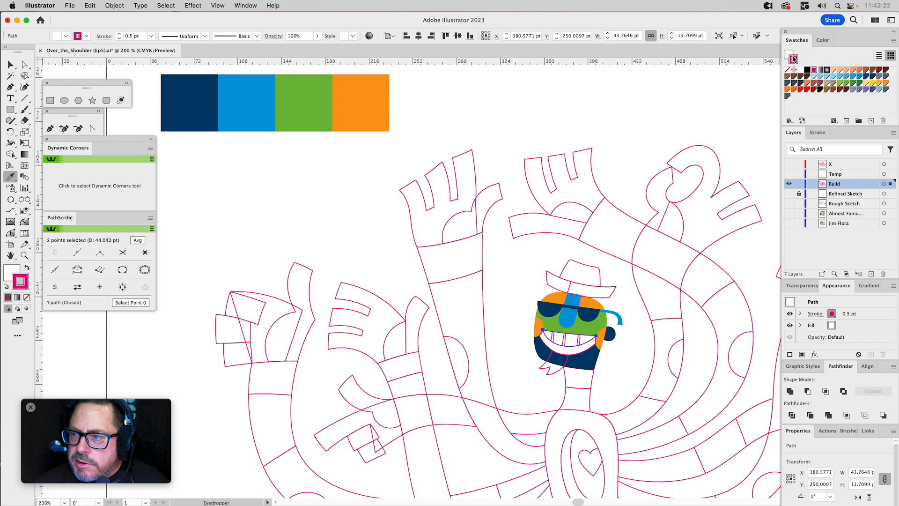
key(super+shift+a)
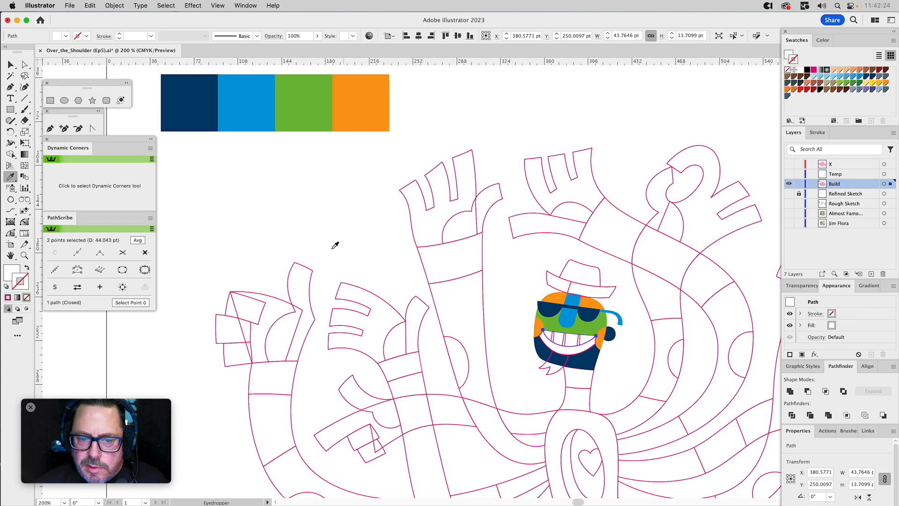
Recolour the jaw with the temple arm's bright blue and fill the goatee with the ear's dark navy.
super+click(586, 354)
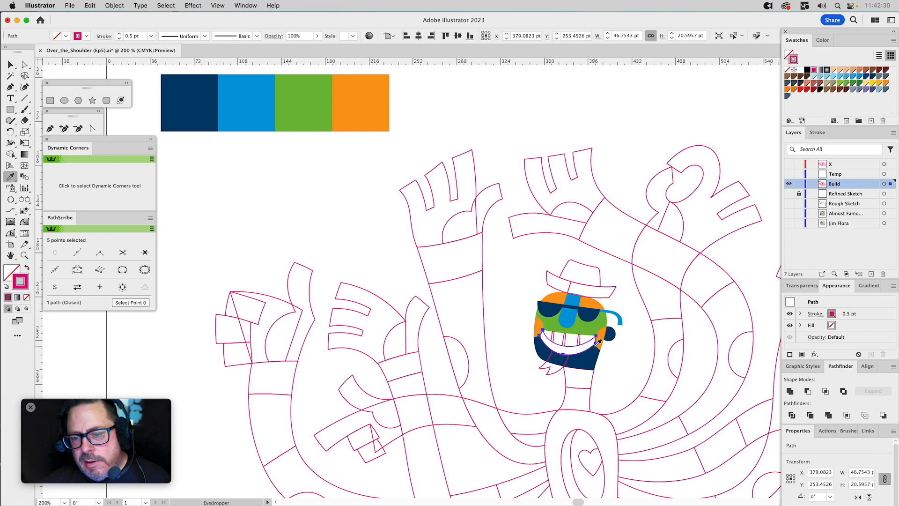
super+click(589, 363)
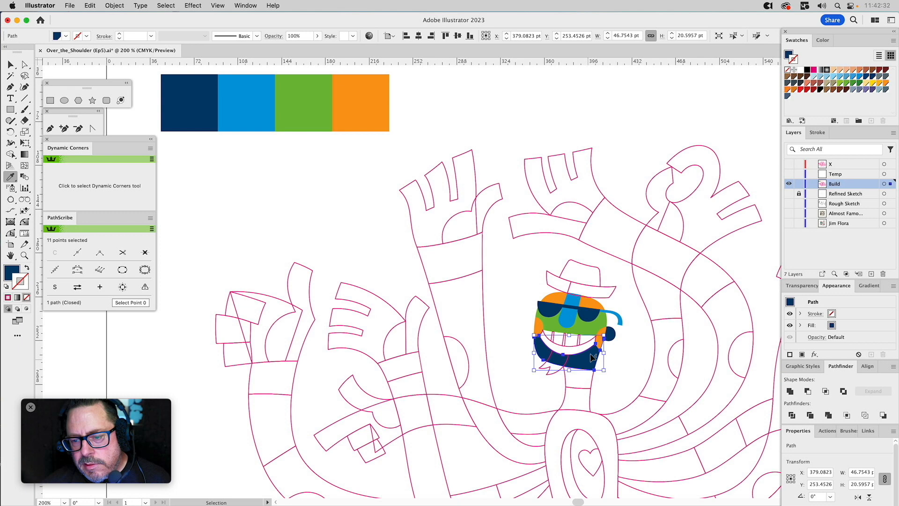
click(617, 319)
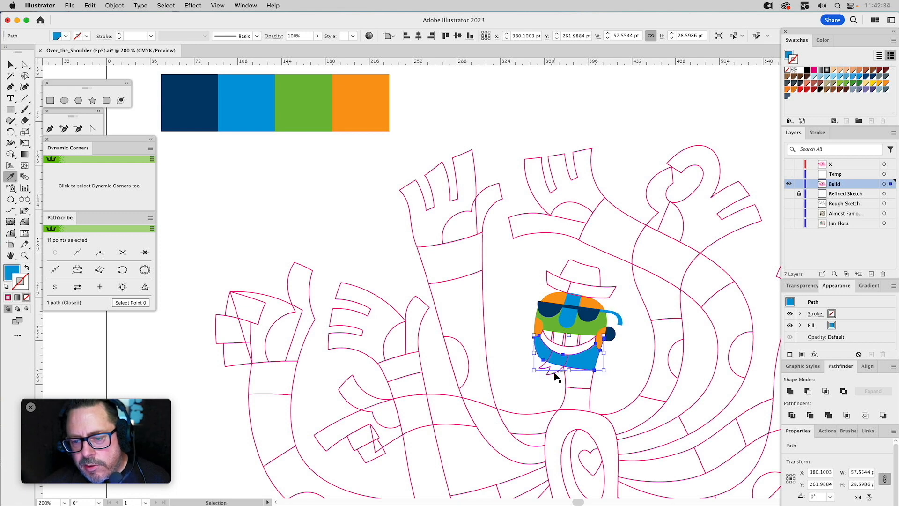
super+click(557, 370)
click(611, 333)
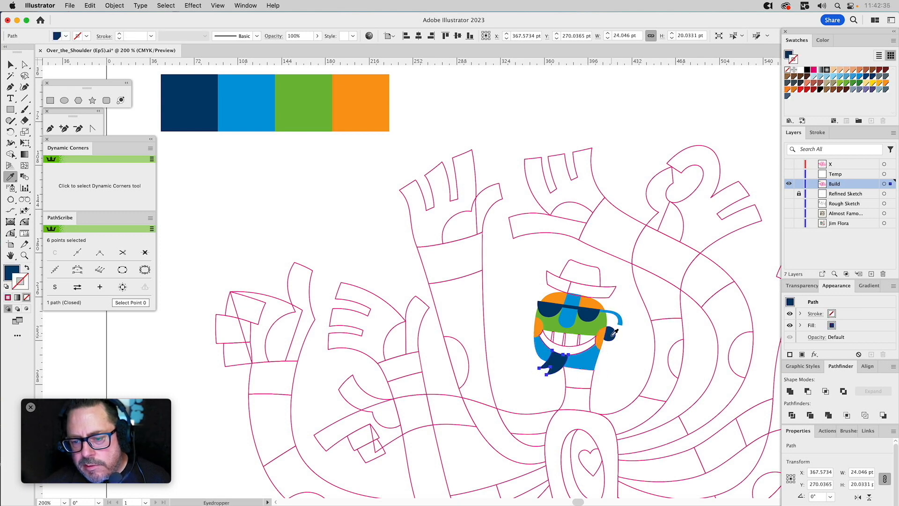
super+click(631, 357)
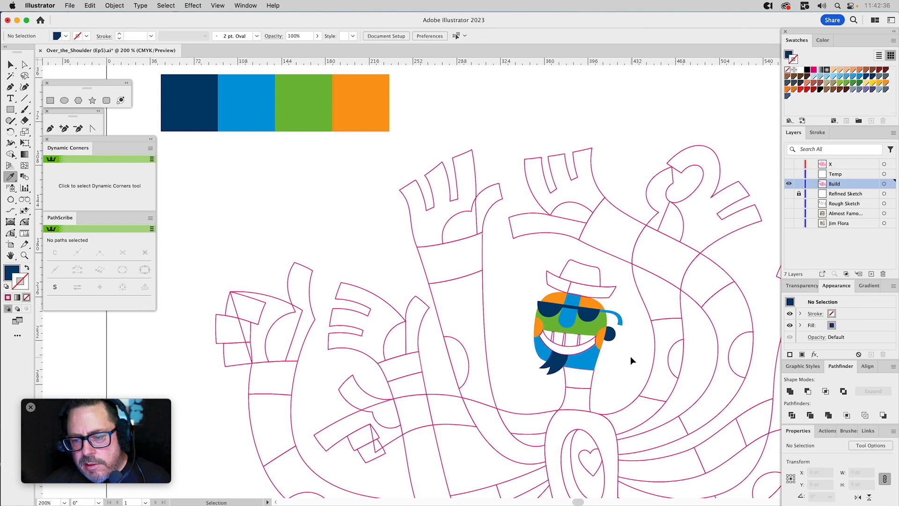
Fill the curved lip shape beneath the teeth with the purple C=45 M=49 Y=0 K=0 swatch and remove its stroke.
super+click(585, 347)
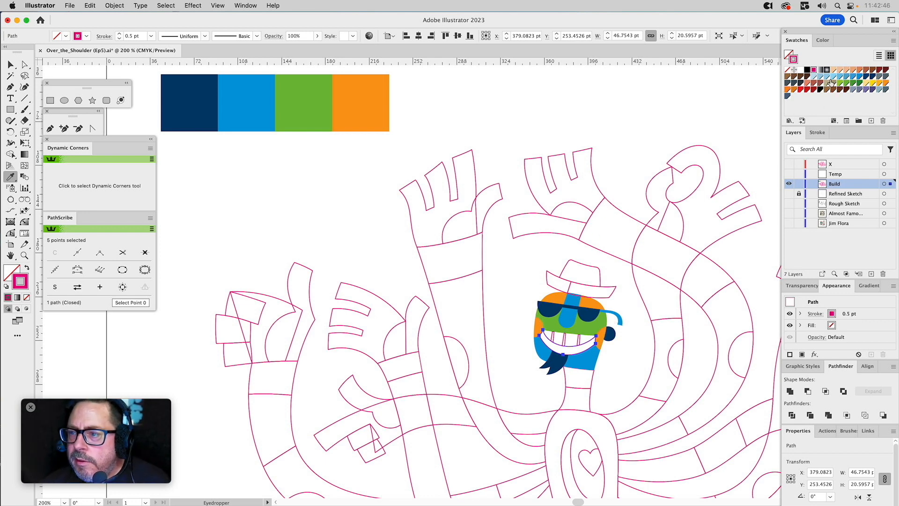
click(866, 90)
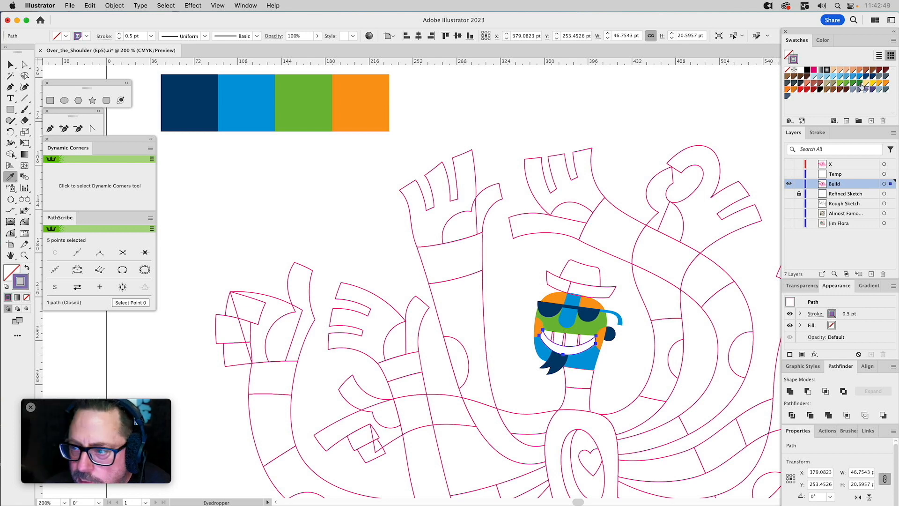
click(787, 69)
click(788, 56)
click(866, 91)
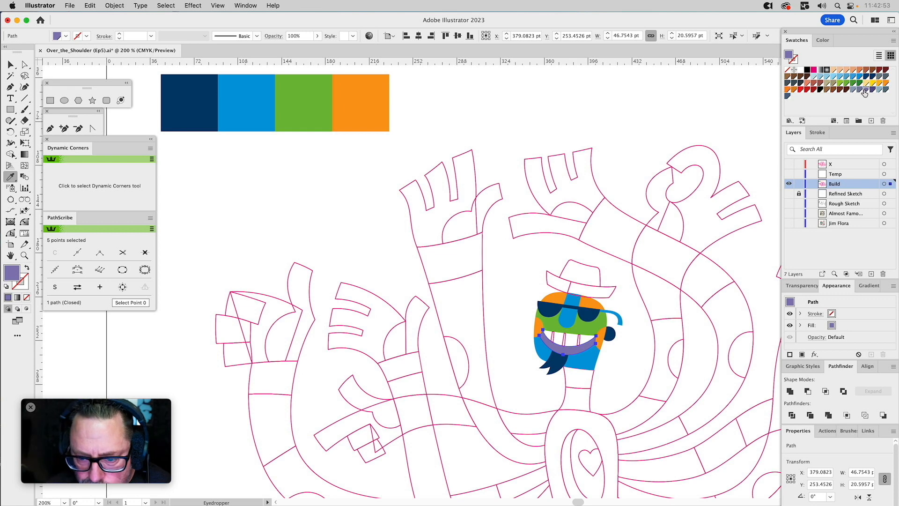
Deepen the lip's global purple swatch to C=70 M=65 Y=0 K=0.
double_click(865, 90)
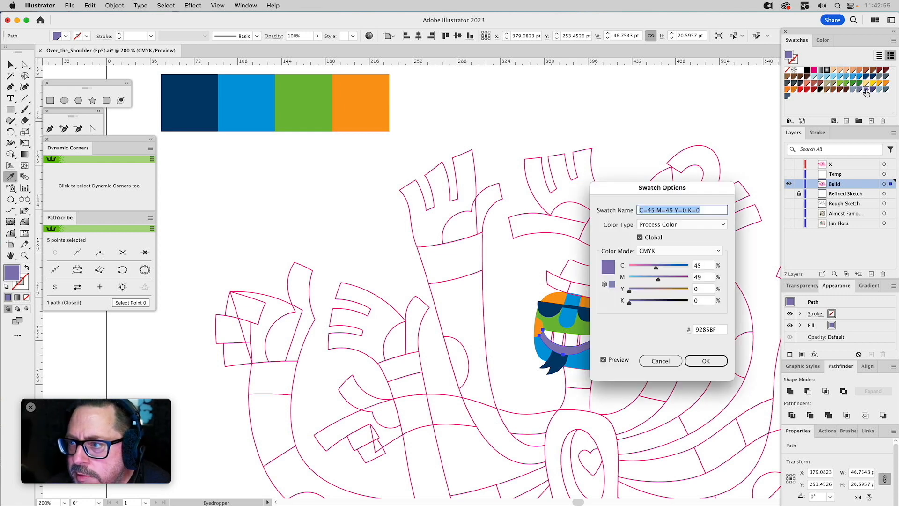
mouse_move(659, 280)
mouse_down()
mouse_move(671, 281)
mouse_move(660, 267)
mouse_move(670, 269)
mouse_up()
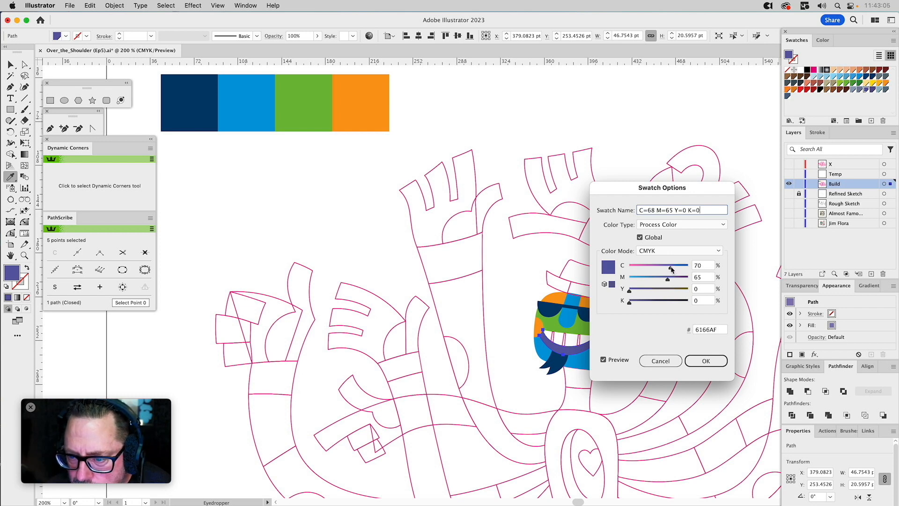
drag(672, 269, 671, 269)
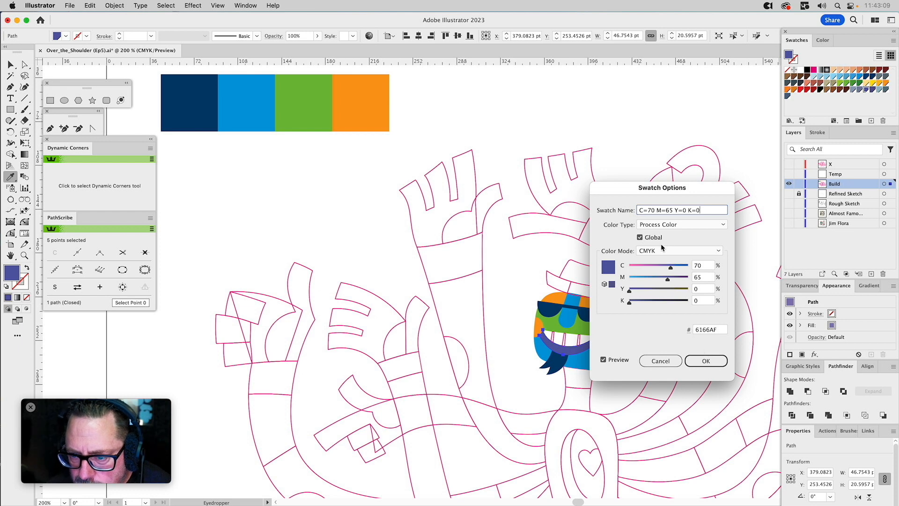
click(698, 361)
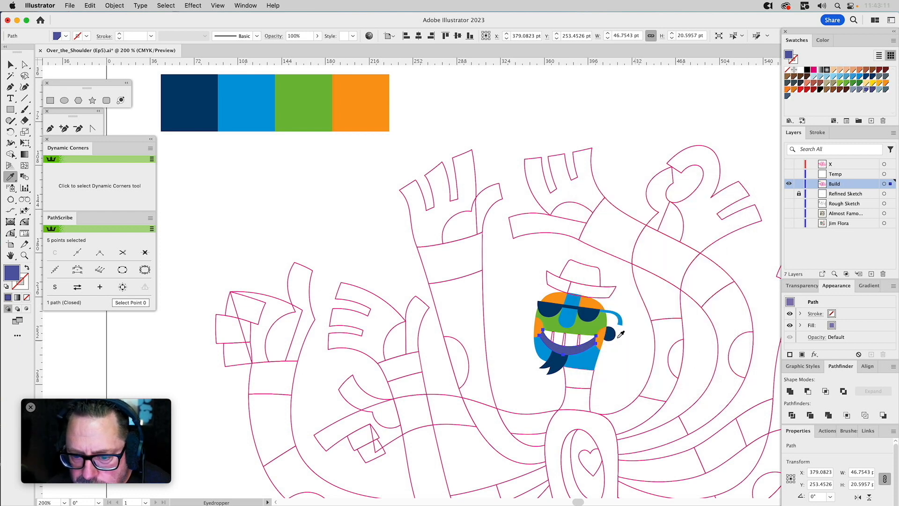
super+click(511, 300)
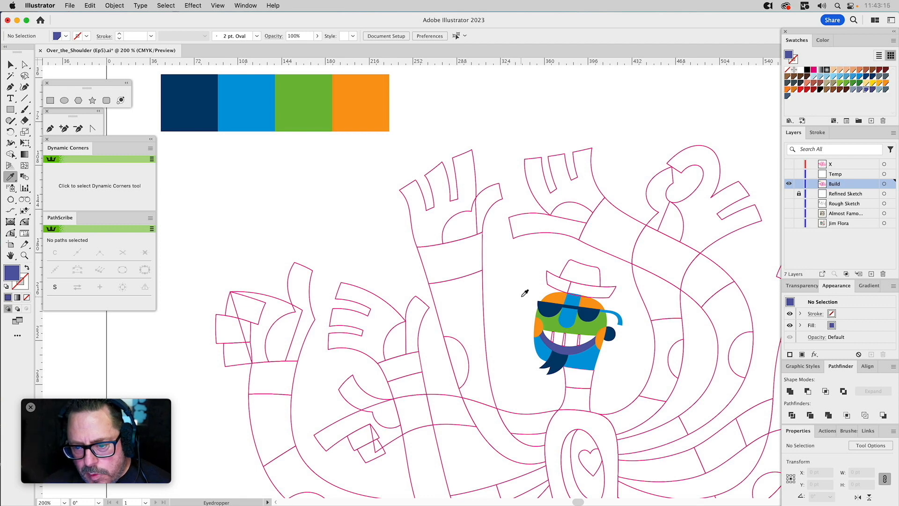
Recolour the orange palette square with the deeper orange swatch C=0 M=50 Y=100 K=0.
key(v)
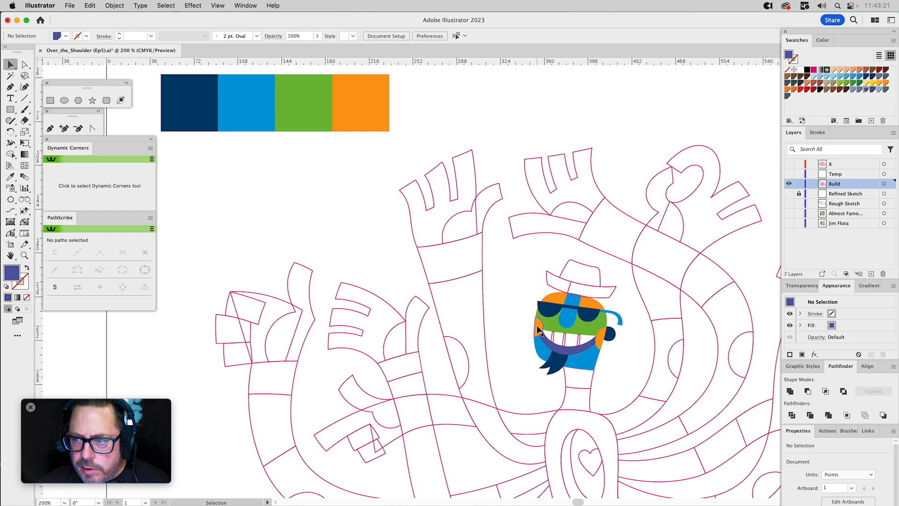
click(377, 112)
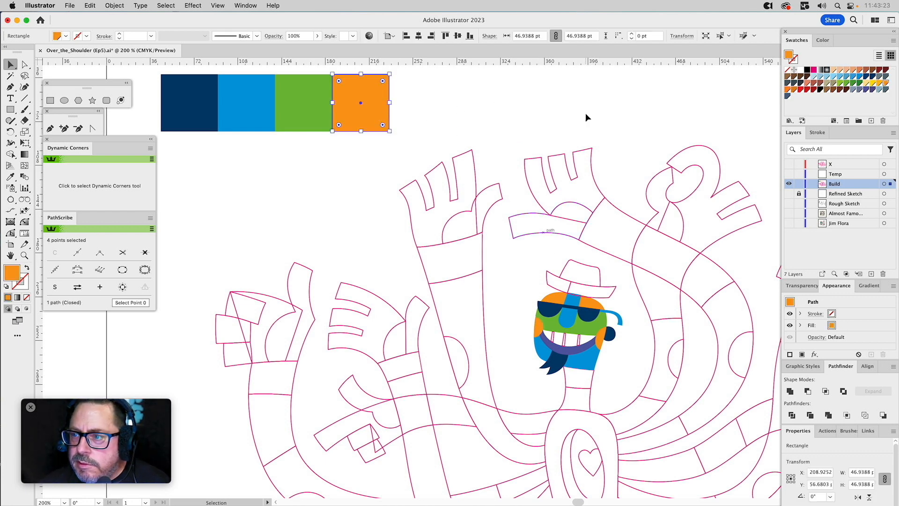
double_click(885, 83)
click(660, 361)
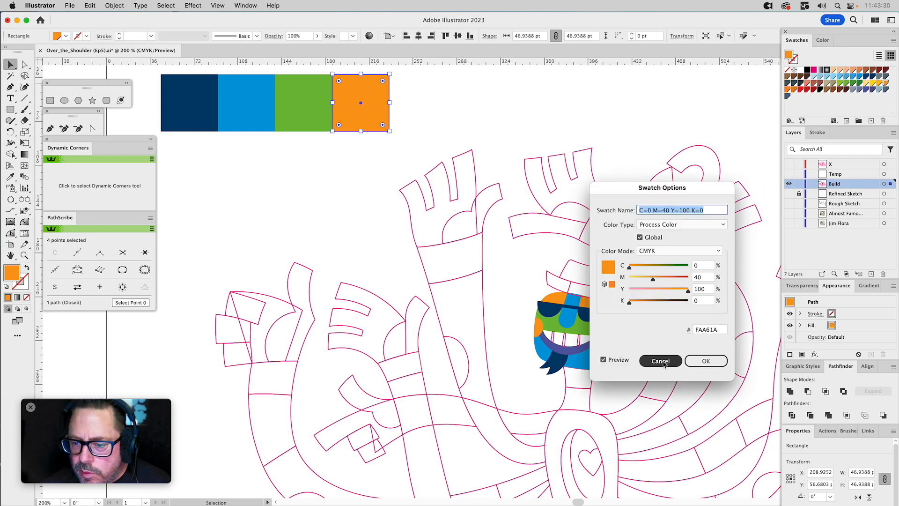
double_click(788, 91)
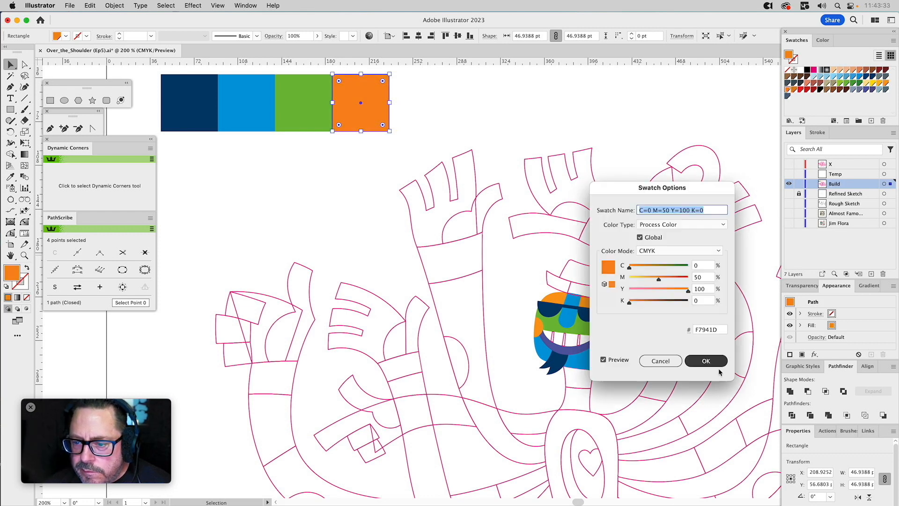
click(706, 361)
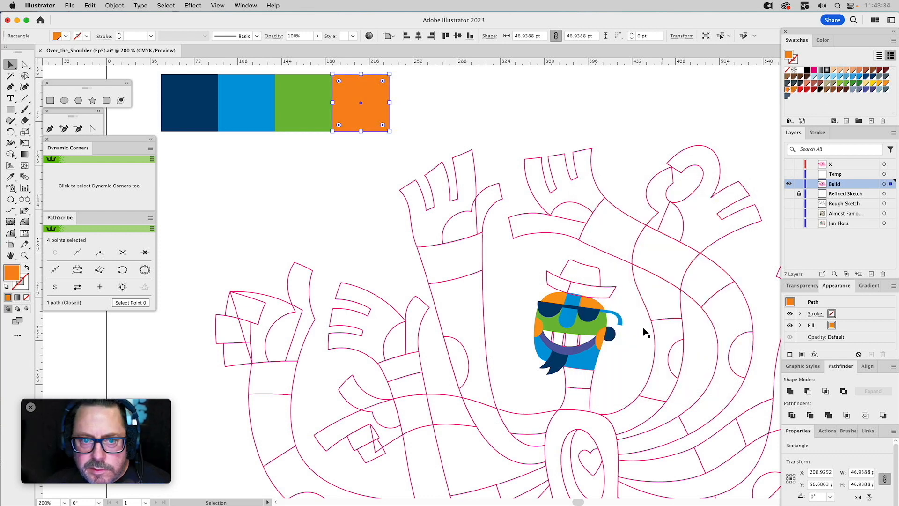
Recolour both cheeks and the orange forehead shape with the palette square's deeper orange.
click(536, 324)
shift+click(599, 334)
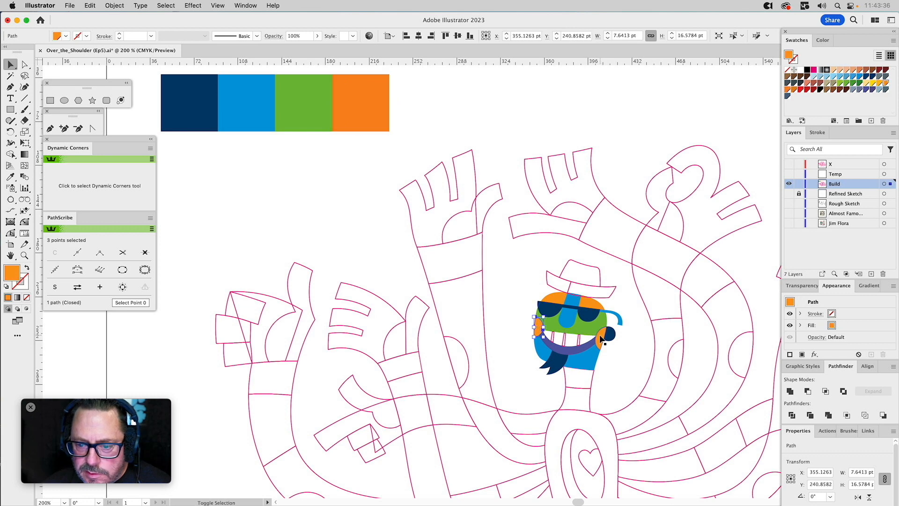
shift+click(593, 303)
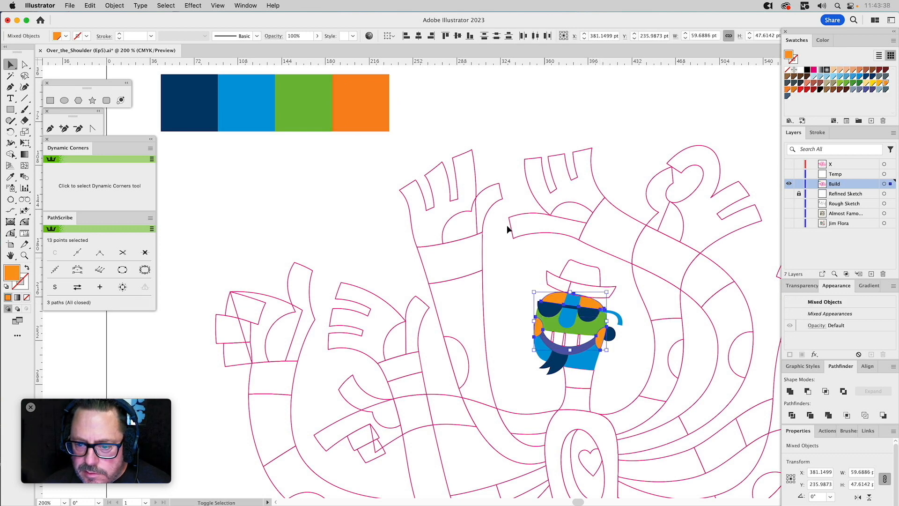
key(i)
click(373, 107)
key(shift+super+a)
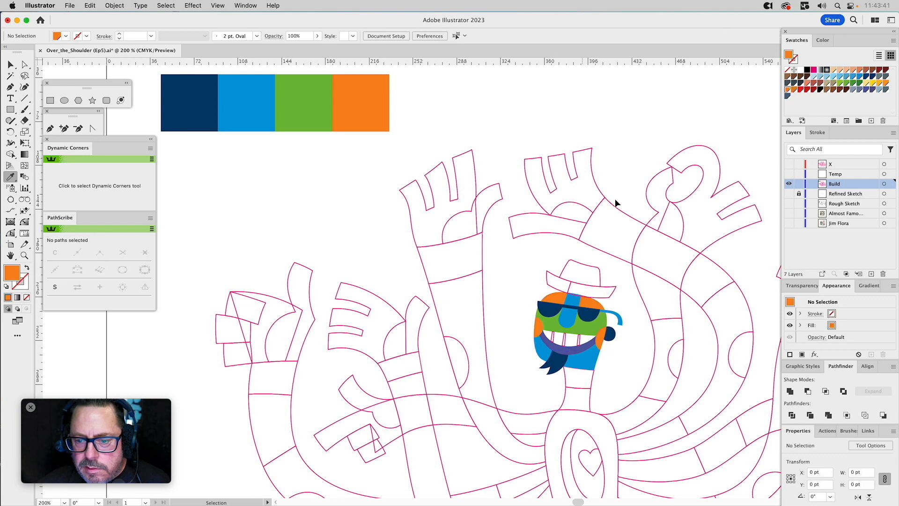
Fill the divider lines between the teeth with the nose's blue at a 20% tint, without a stroke.
drag(644, 312, 596, 244)
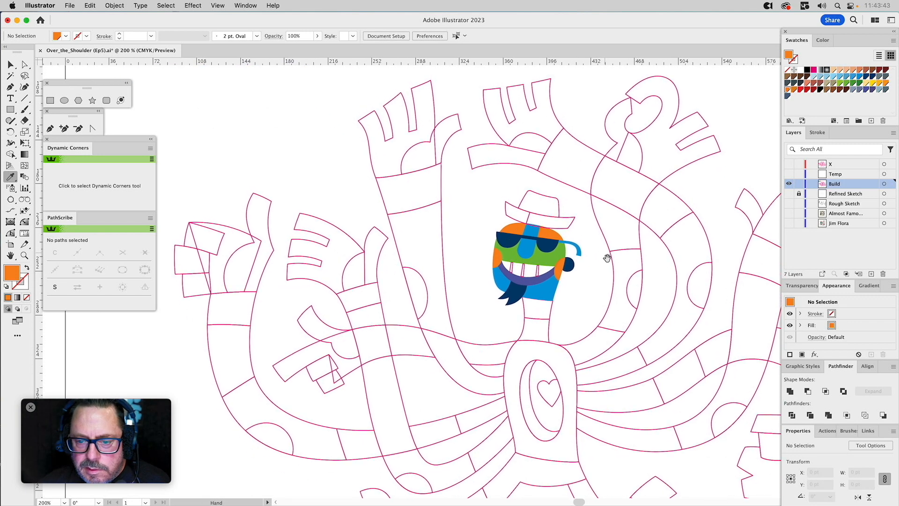
key(v)
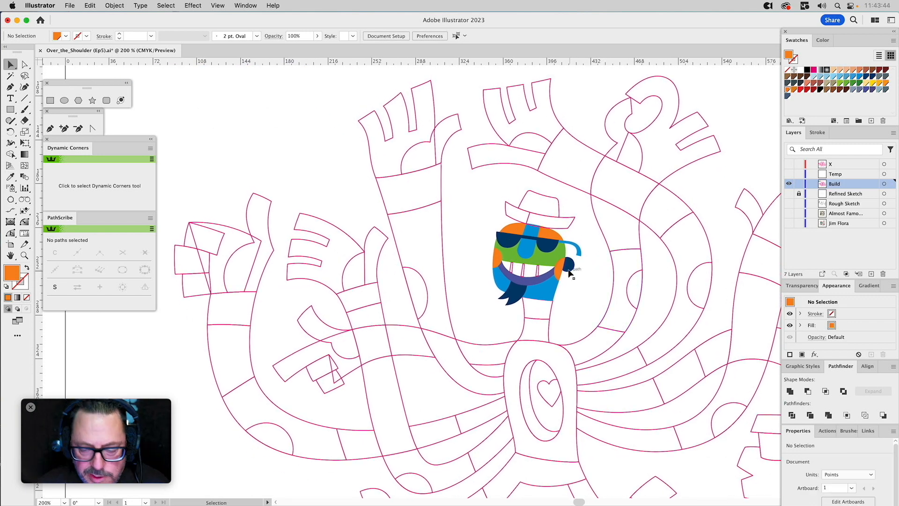
click(525, 272)
key(i)
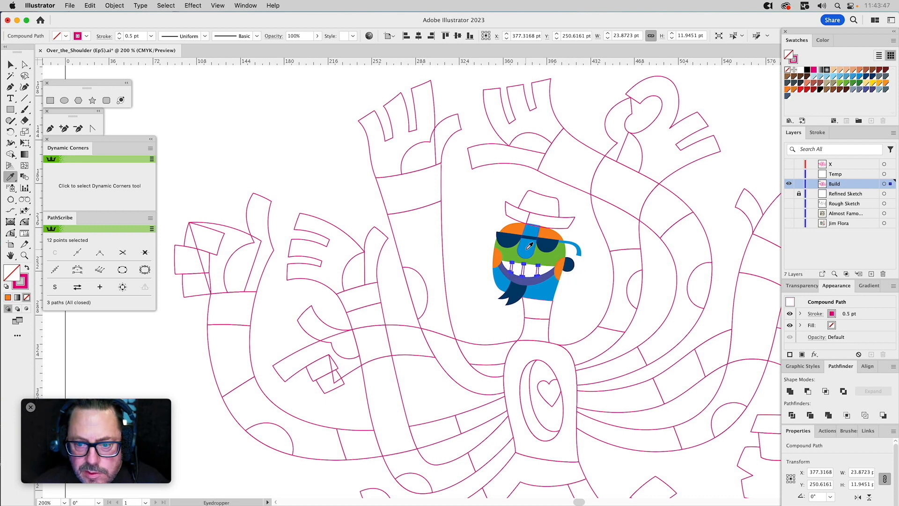
click(529, 245)
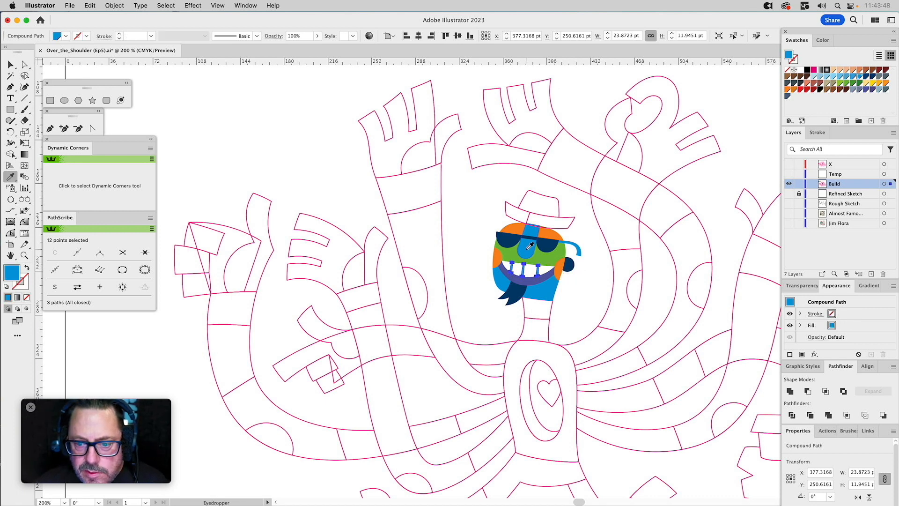
click(823, 39)
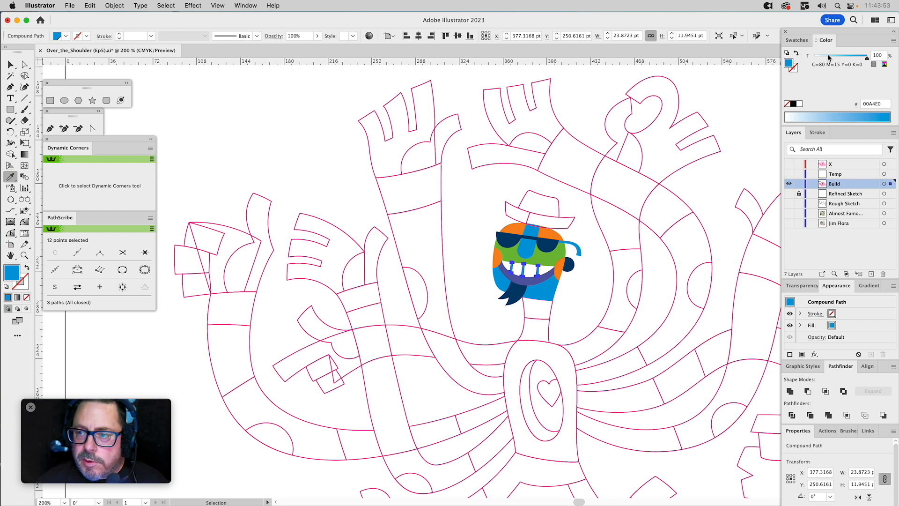
click(827, 56)
drag(827, 58, 826, 59)
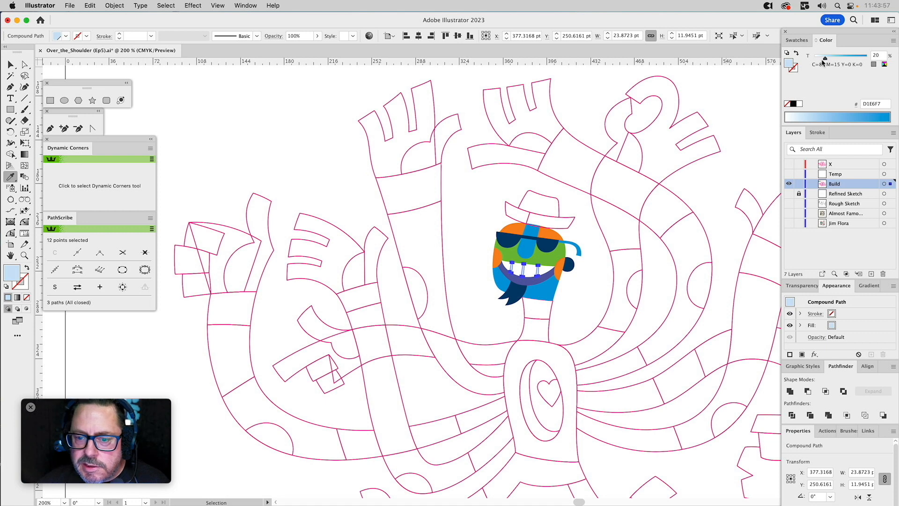
click(586, 236)
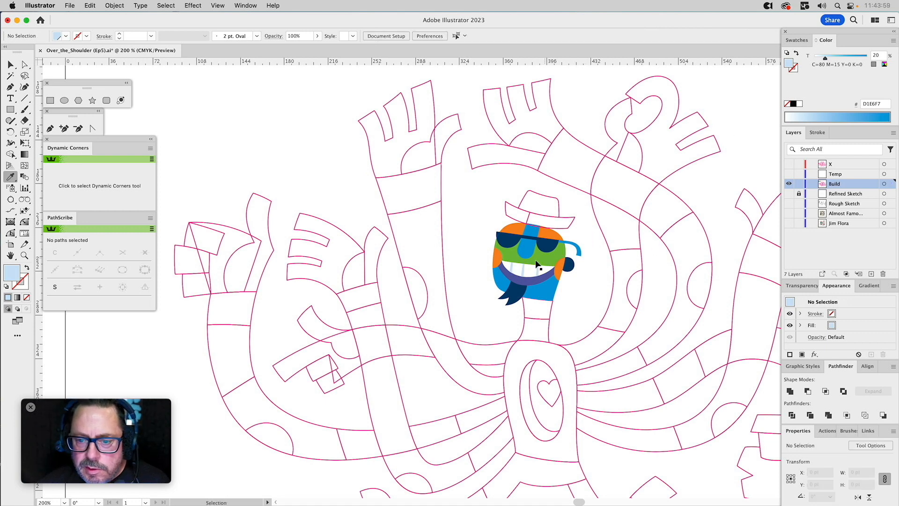
Set the tint of the tooth divider lines to 35%.
click(541, 274)
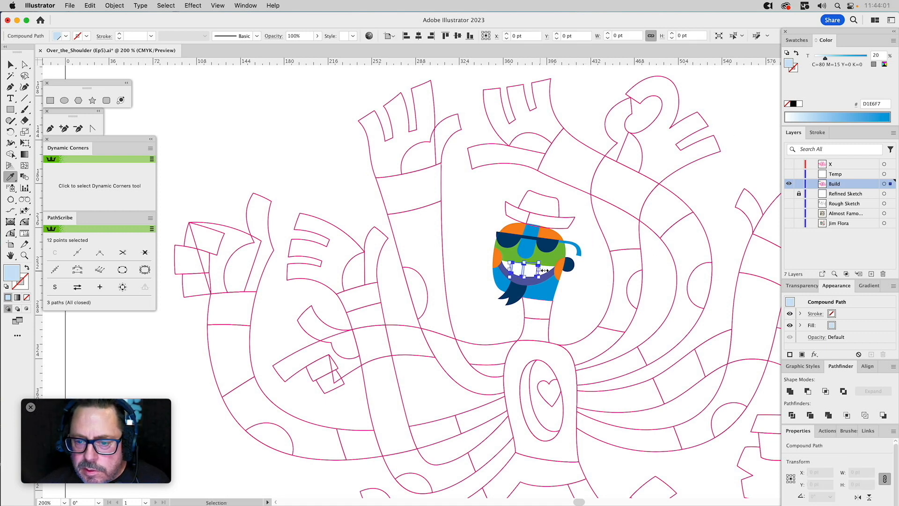
drag(880, 55, 866, 56)
text(35)
key(Return)
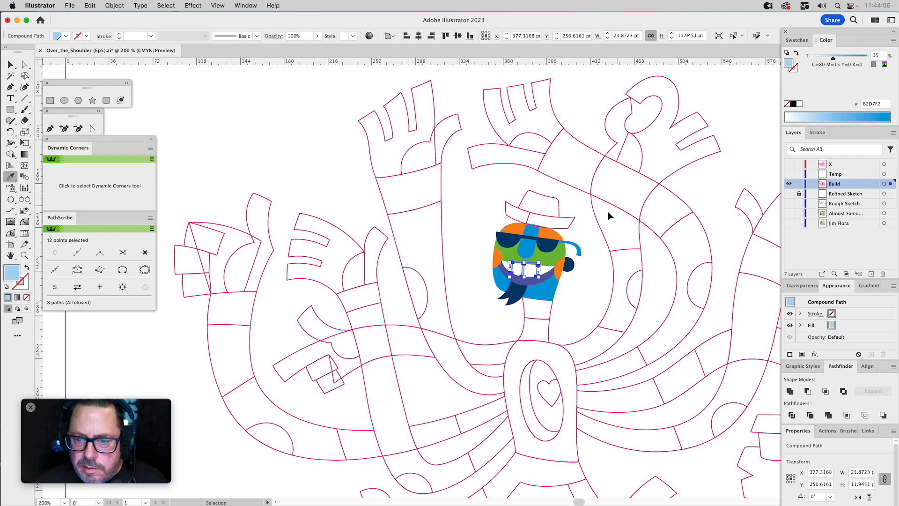
super+click(586, 208)
Fill the right part of the hat brim with the lenses' dark navy and set the sunglasses' bridge to a 60% navy tint.
super+click(572, 222)
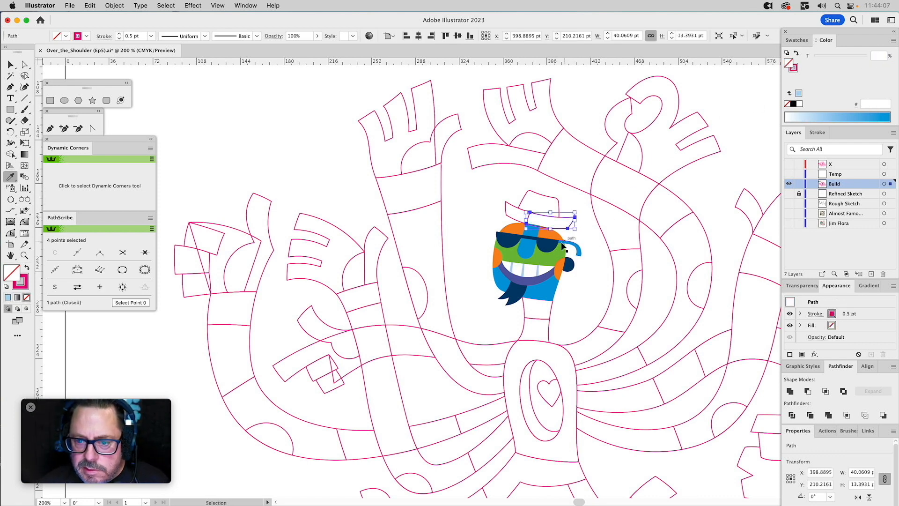
click(552, 239)
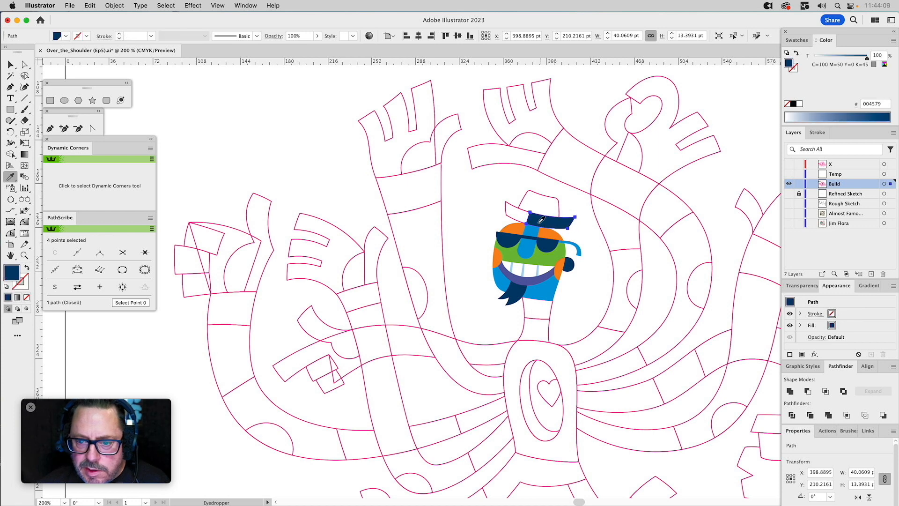
super+click(527, 237)
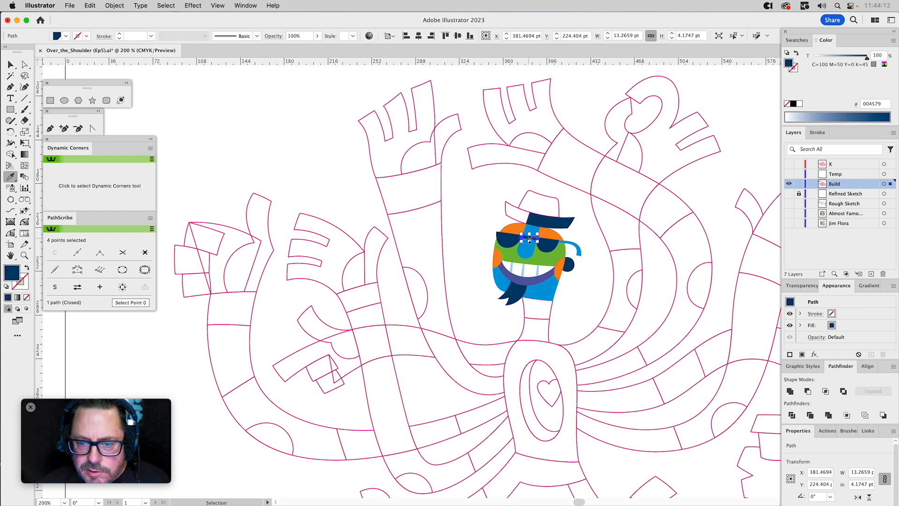
click(838, 56)
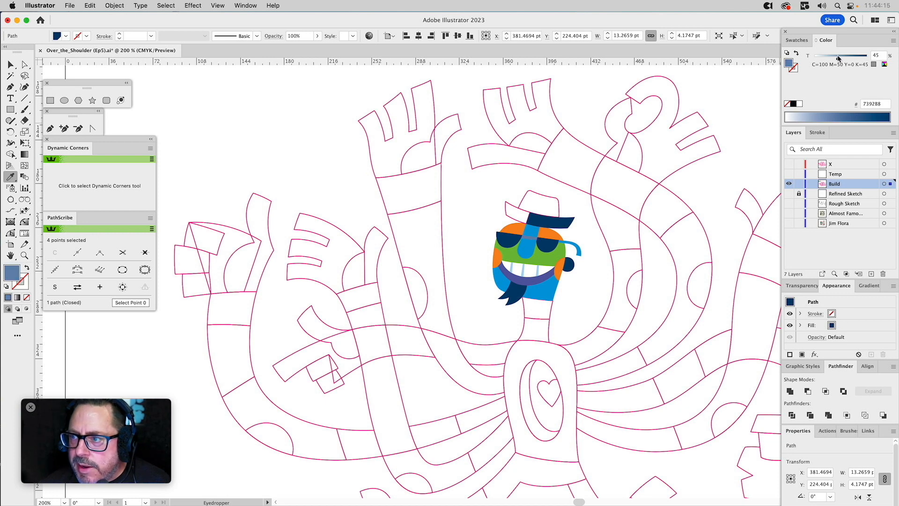
drag(838, 58, 846, 58)
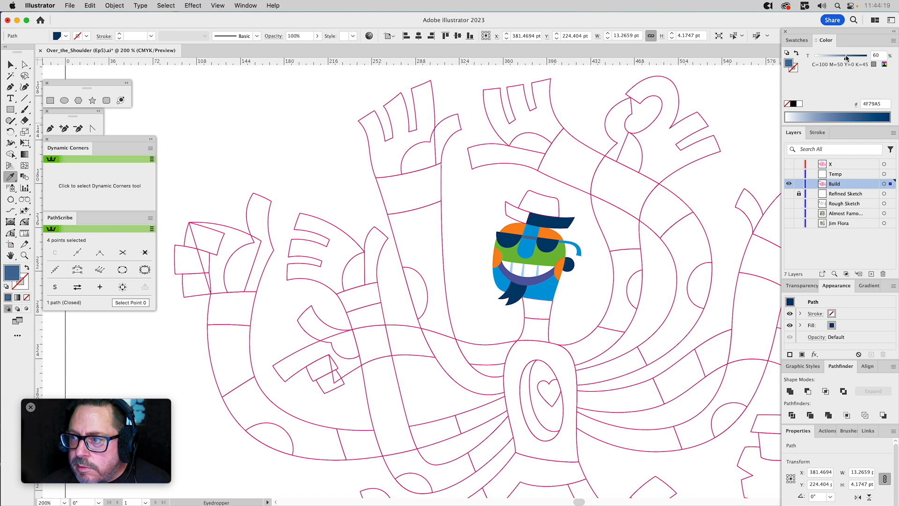
key(v)
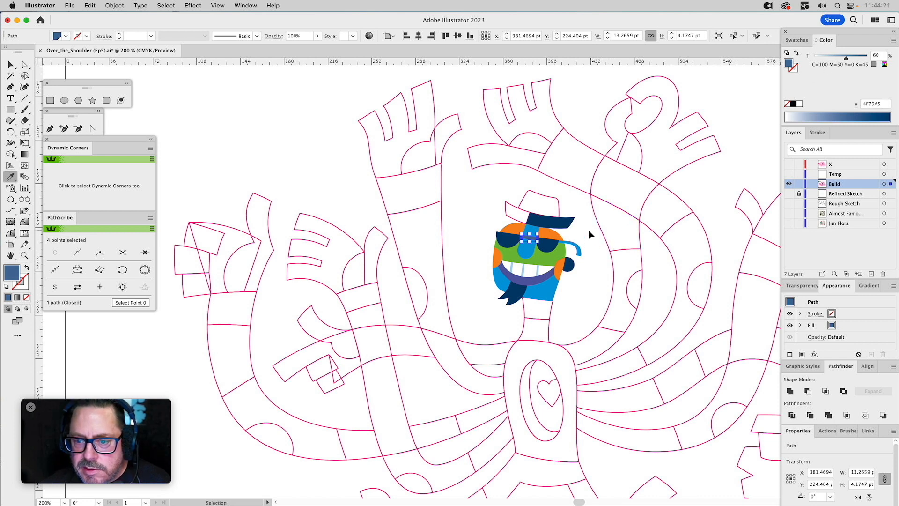
click(589, 232)
Fill the left part of the hat brim with the sunglasses bridge's 60% navy tint, without a stroke.
click(509, 204)
key(i)
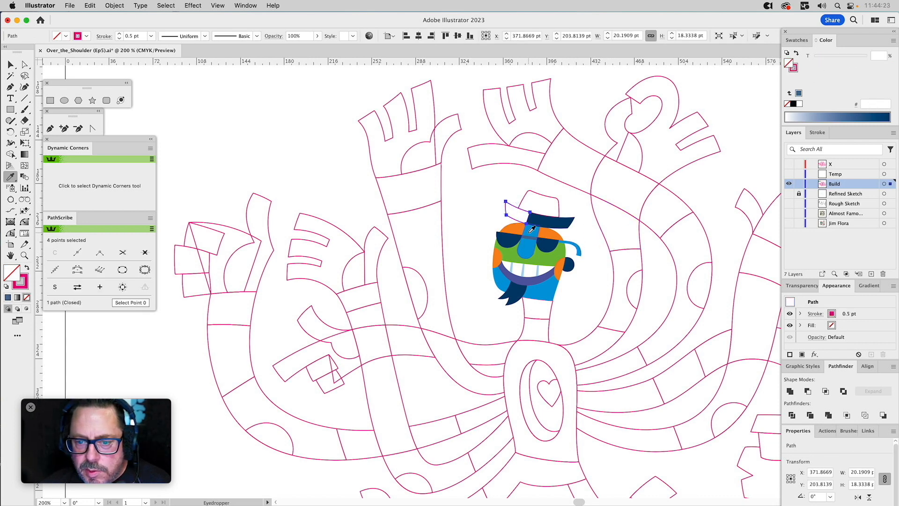
click(538, 224)
key(v)
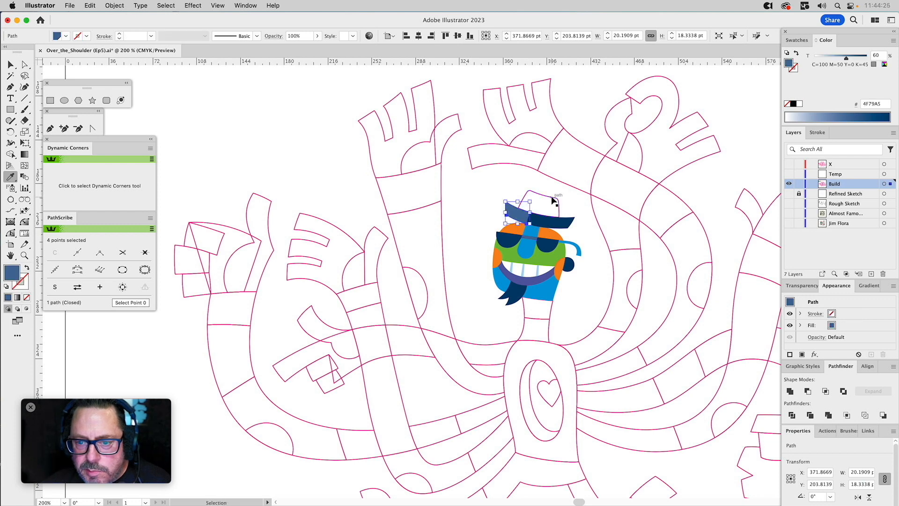
Fill the hat's crown with the jaw's bright blue, without a stroke.
click(559, 197)
key(i)
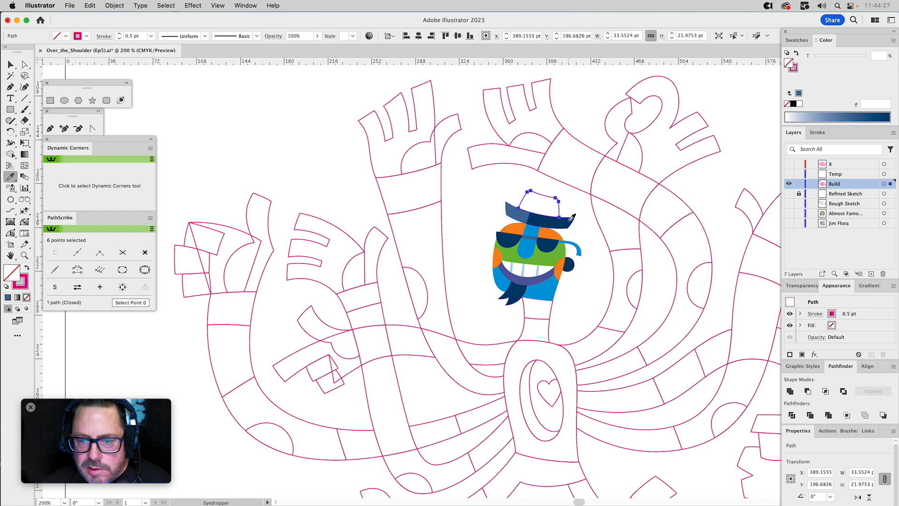
click(549, 295)
key(v)
click(595, 280)
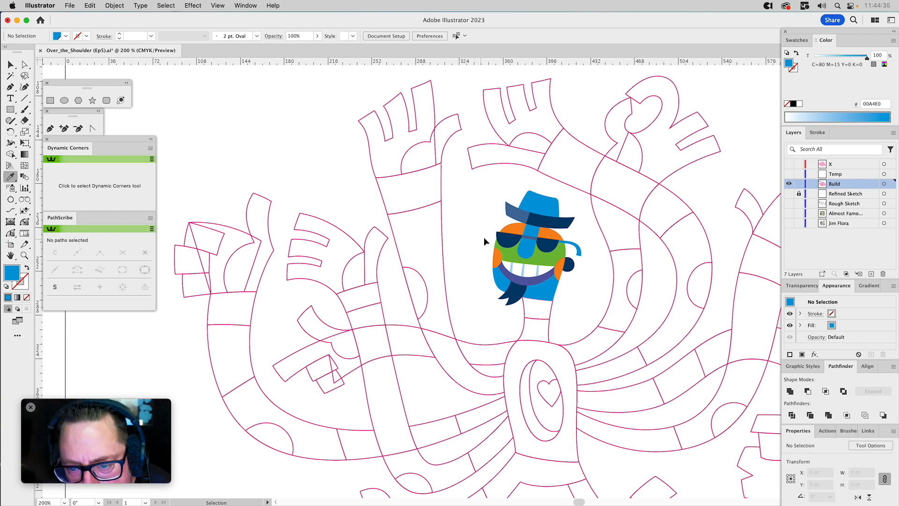
Fill the nose with the forehead's orange and the forehead with the lower lip's purple.
click(526, 243)
key(i)
click(548, 234)
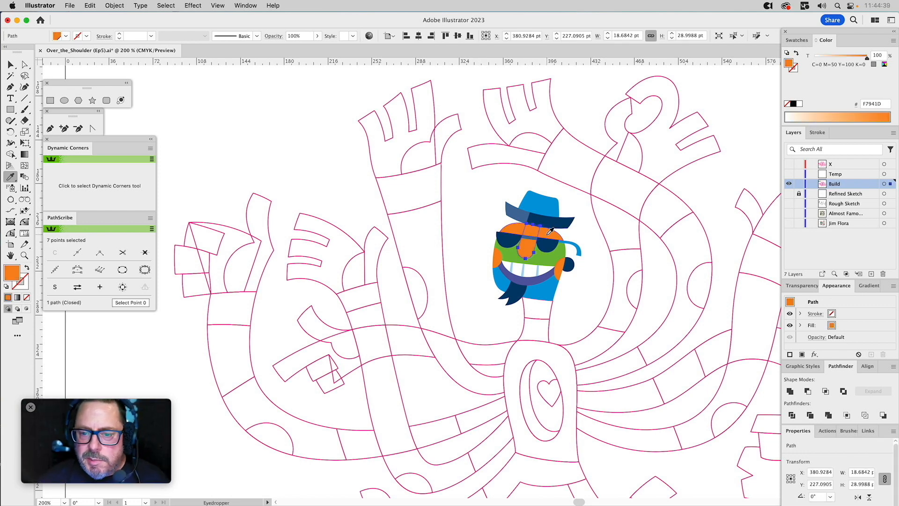
key(super)
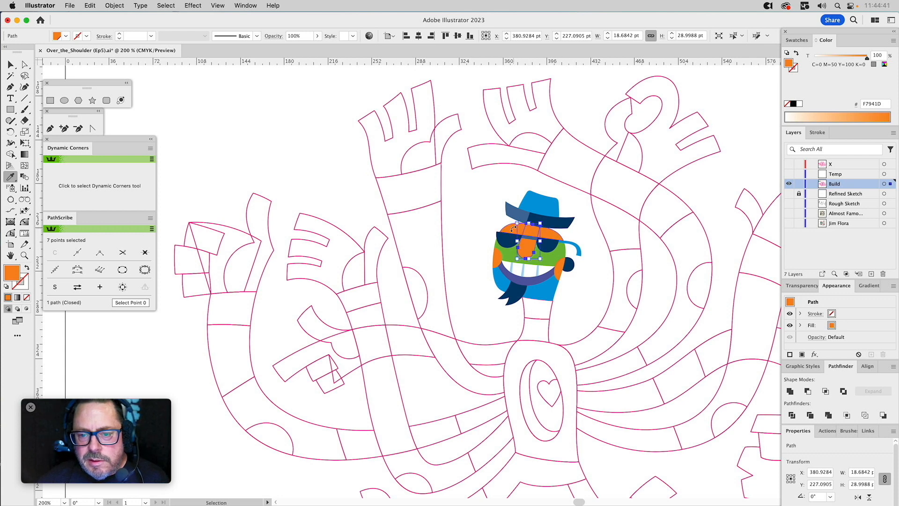
super+click(510, 231)
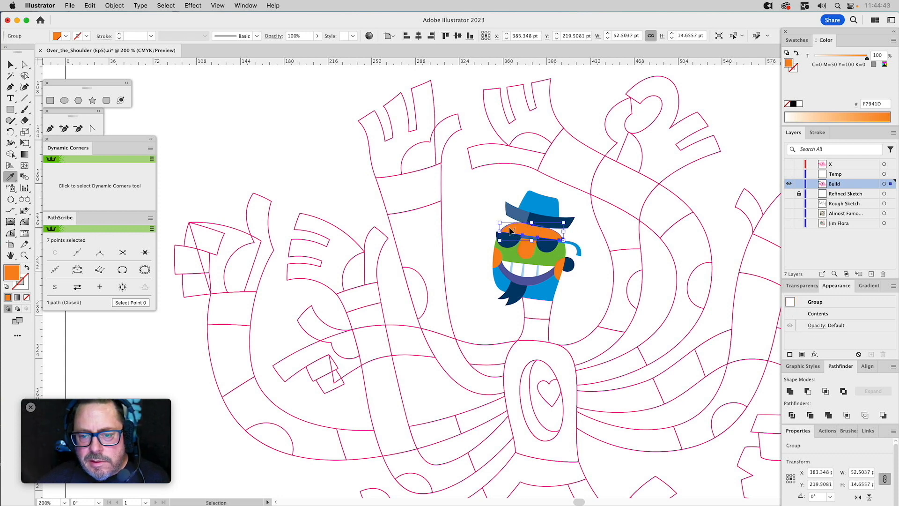
click(546, 278)
super+click(593, 235)
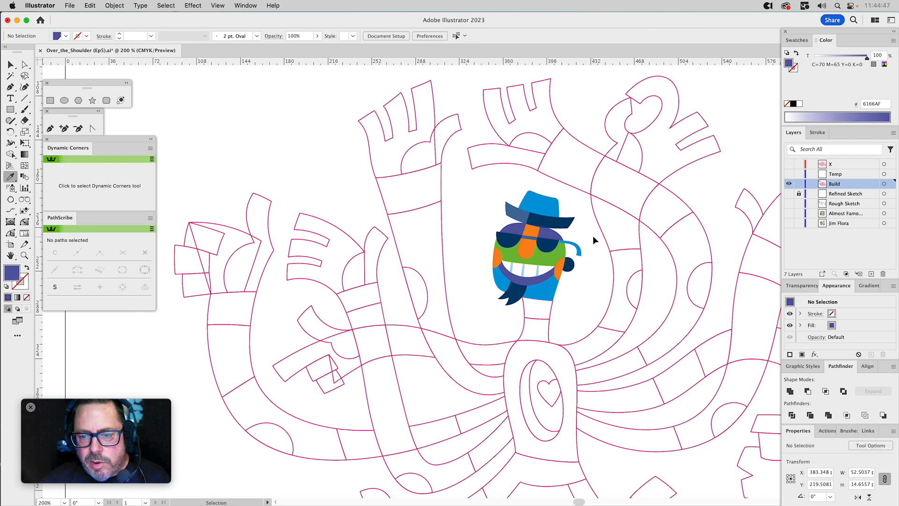
Fill the forehead shapes above the sunglasses with the bright blue swatch used on the hat's crown.
click(25, 255)
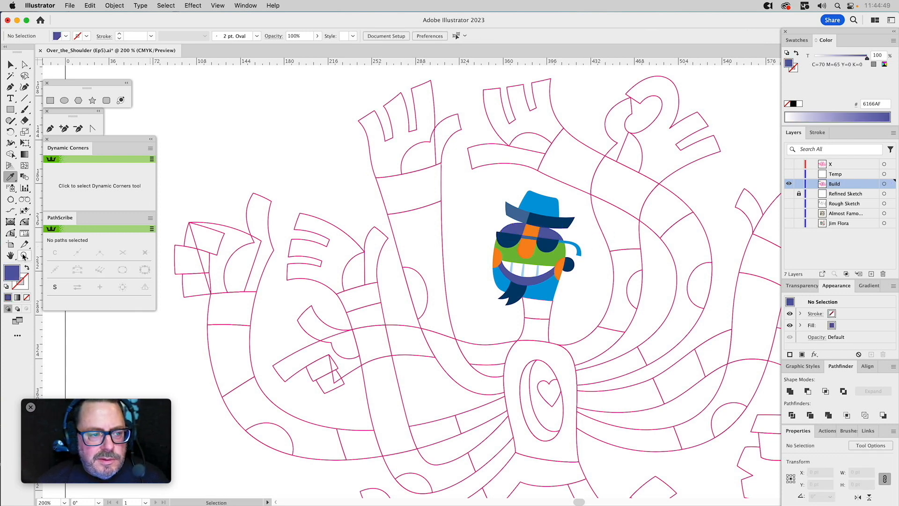
drag(428, 156, 637, 360)
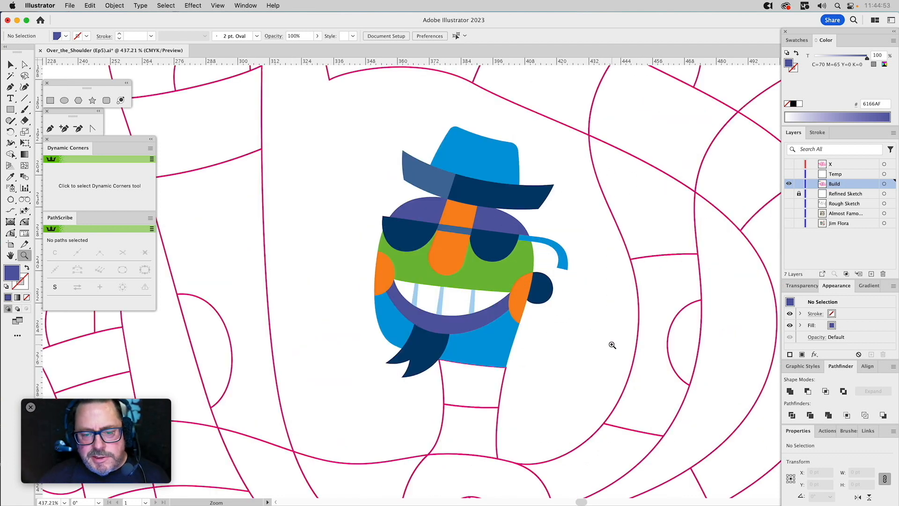
key(v)
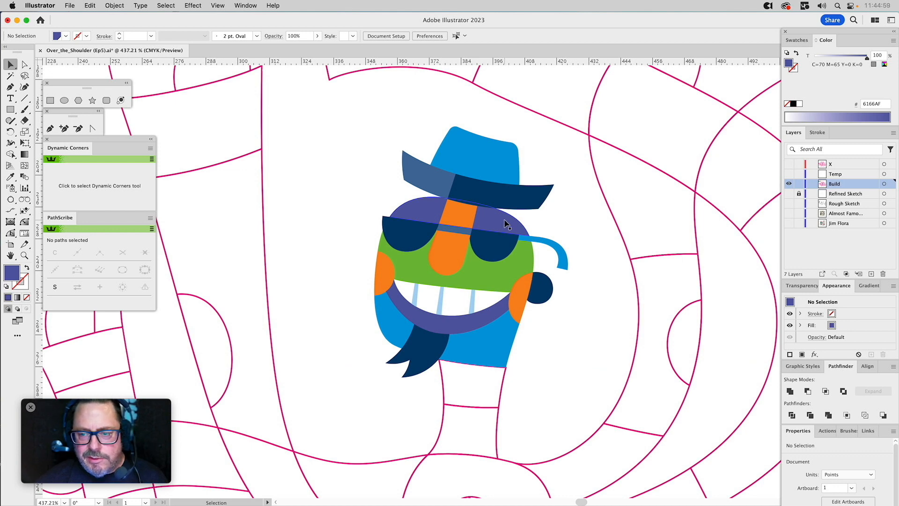
click(507, 224)
click(796, 39)
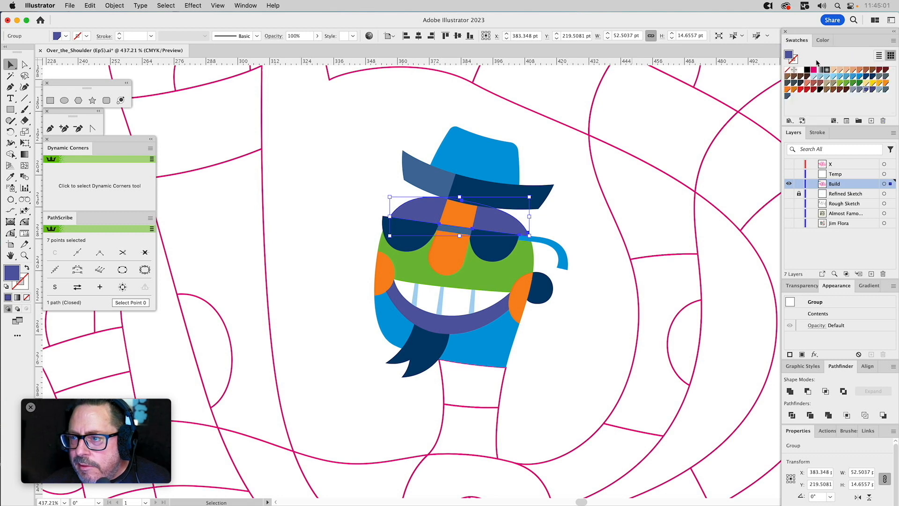
click(835, 77)
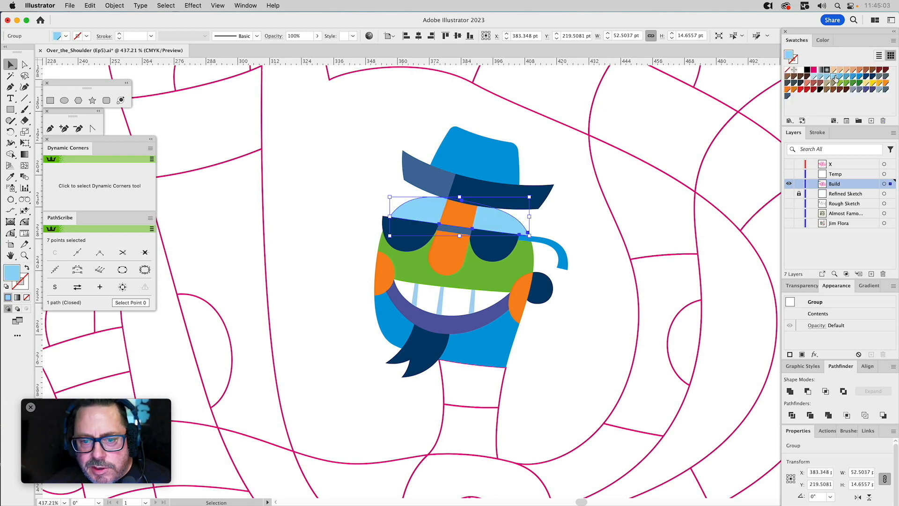
click(860, 76)
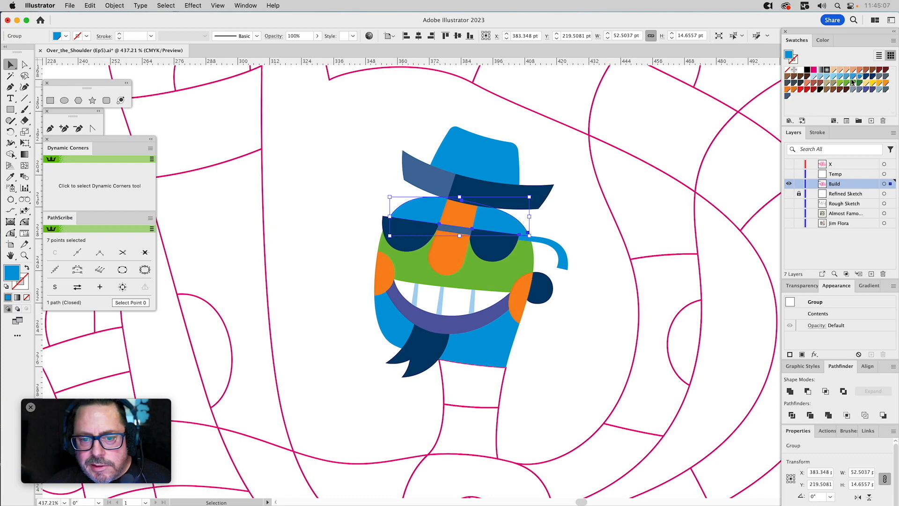
Fill the middle of the face with the lower lip's purple and the lower lip with the green swatch.
click(486, 279)
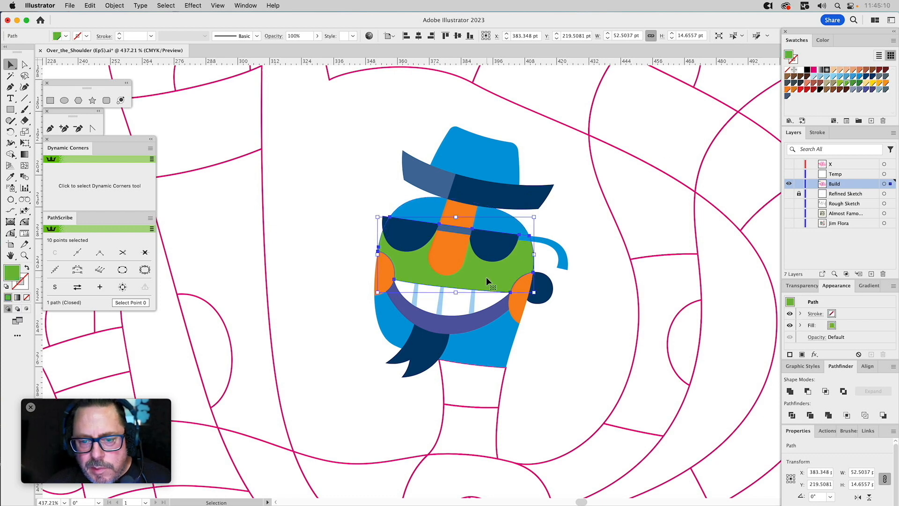
key(i)
click(483, 317)
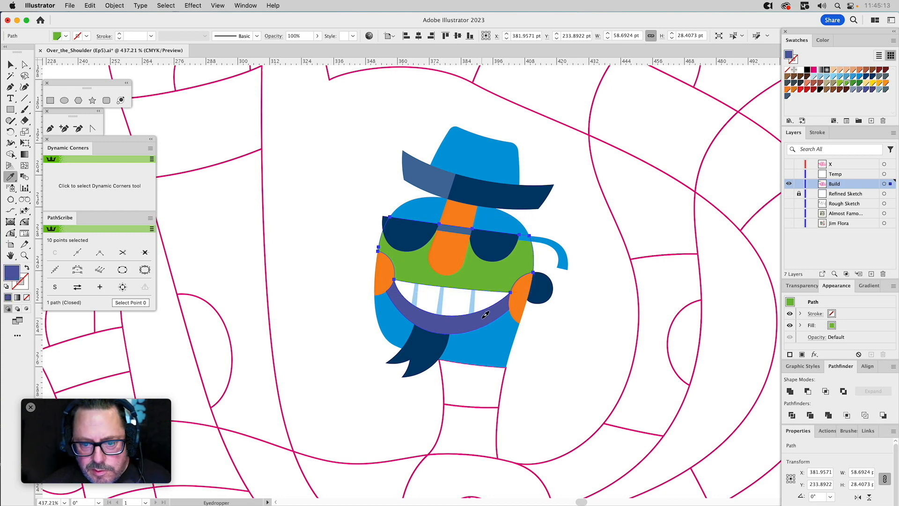
key(v)
click(482, 316)
key(i)
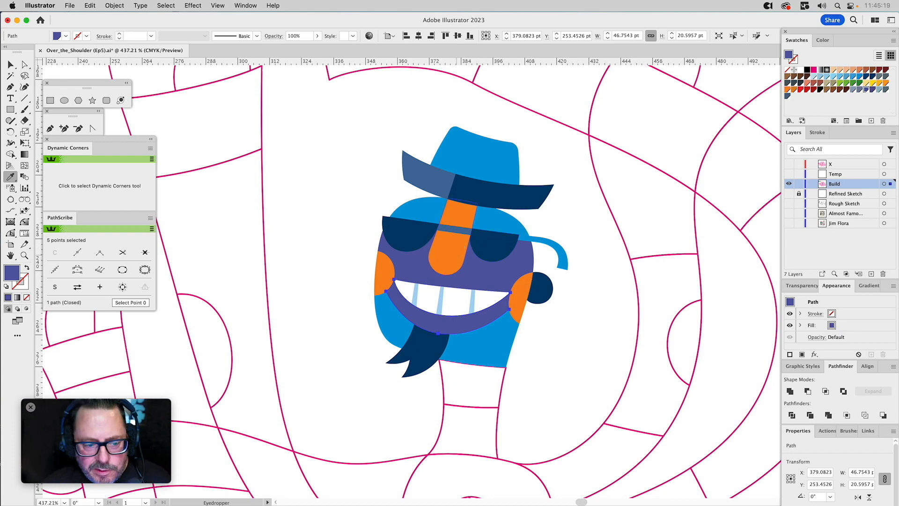
click(847, 84)
key(v)
click(566, 207)
Fill the sunglasses' temple arm with the bridge's navy tint.
click(562, 263)
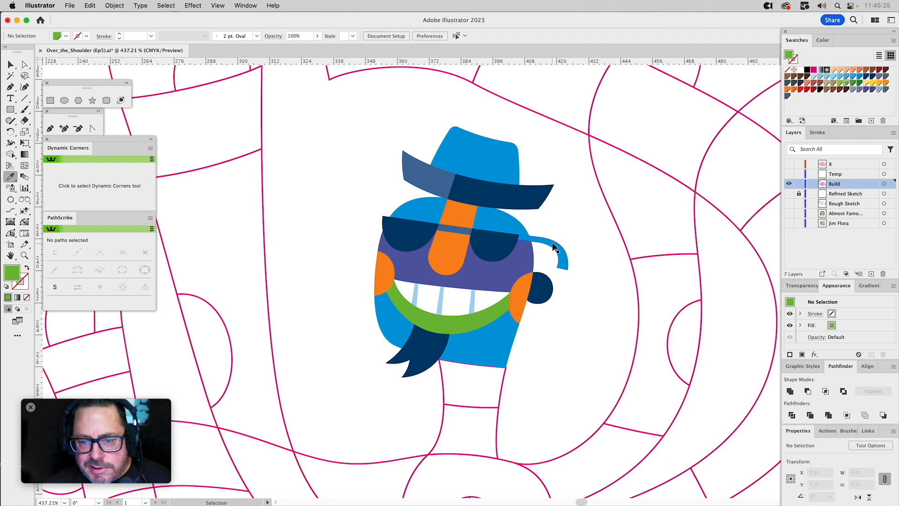
click(458, 230)
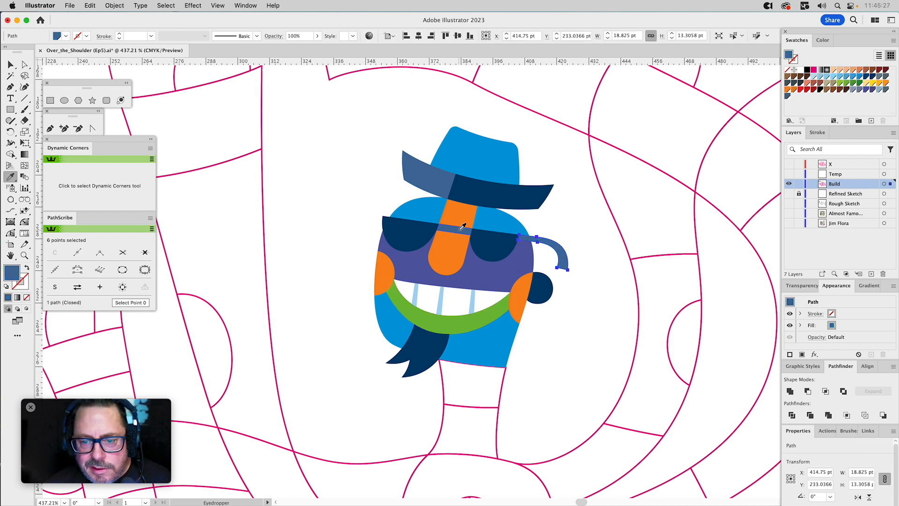
super+click(580, 216)
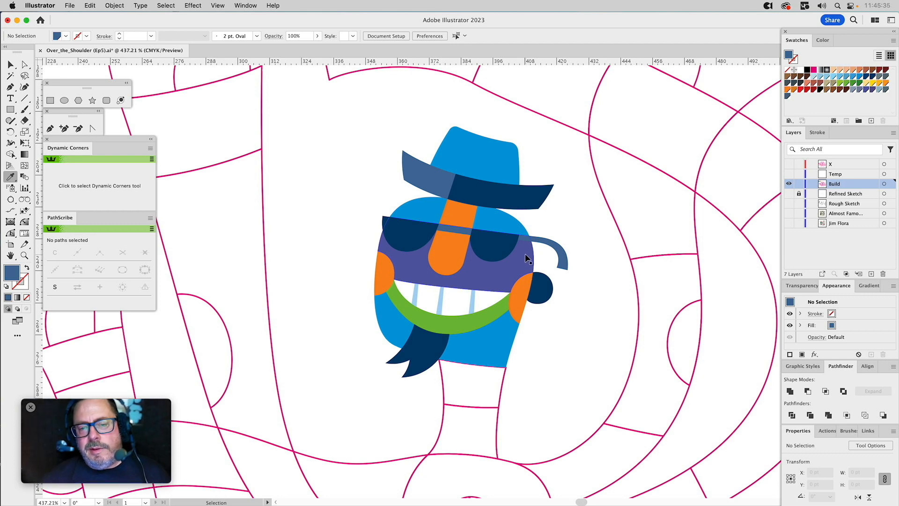
Fill the middle of the face with the cheeks' orange.
click(525, 290)
click(467, 252)
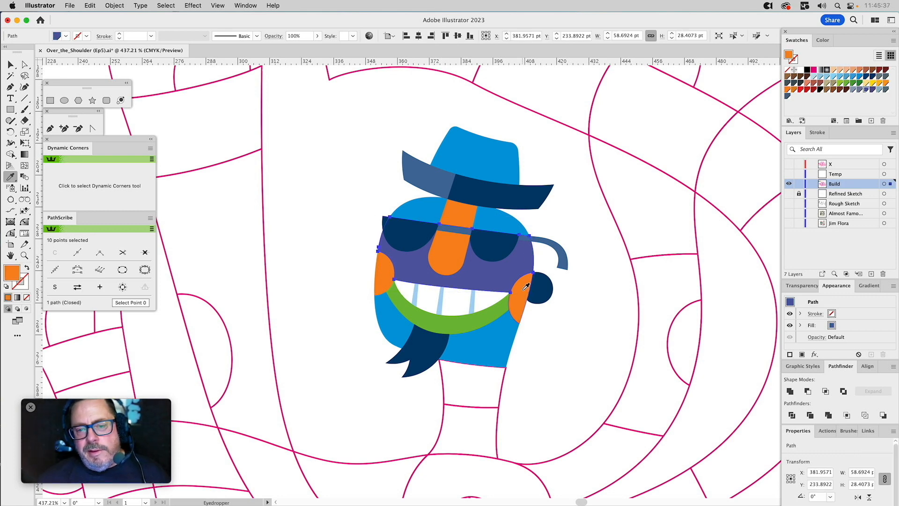
super+click(445, 256)
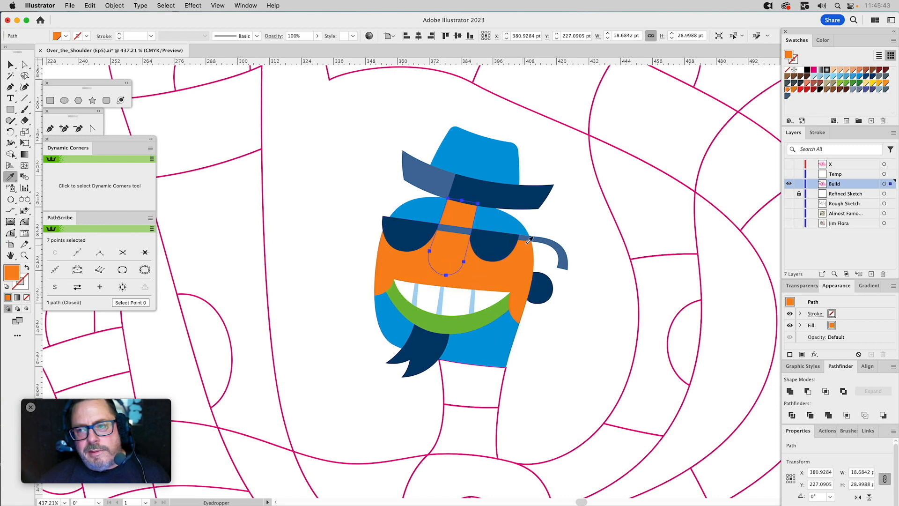
super+click(545, 154)
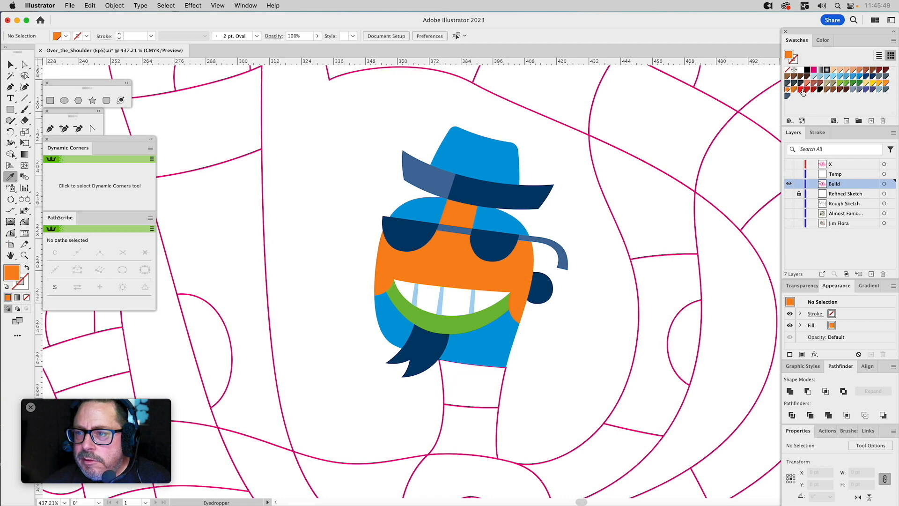
Fill the nose with the red swatch and redefine that global swatch as C=0 M=85 Y=90 K=3.
super+click(445, 248)
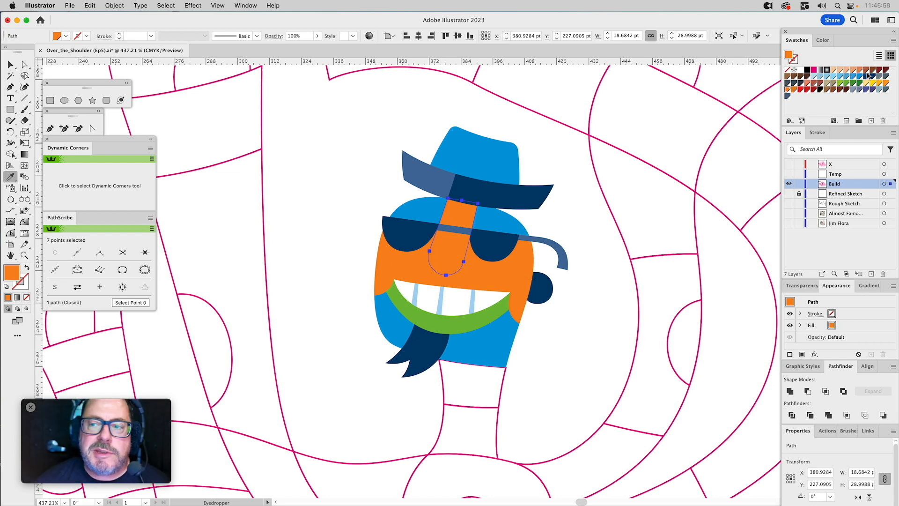
click(800, 89)
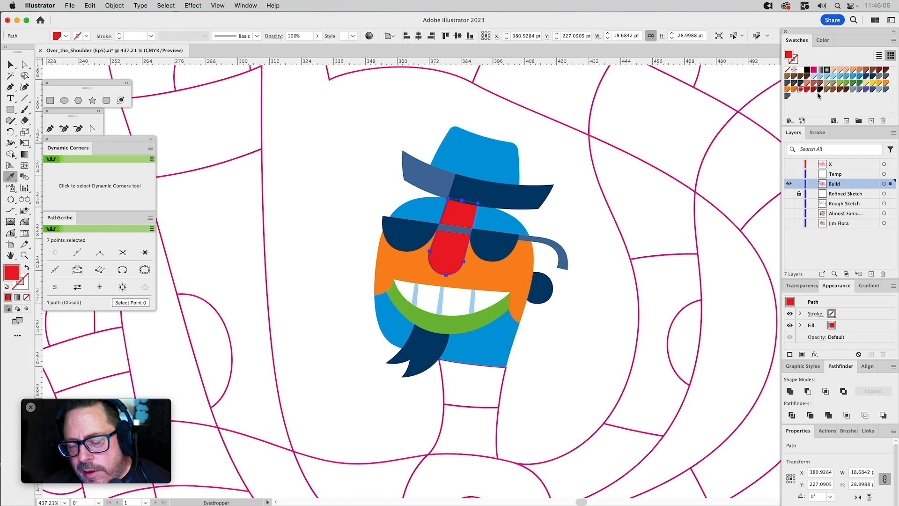
double_click(800, 90)
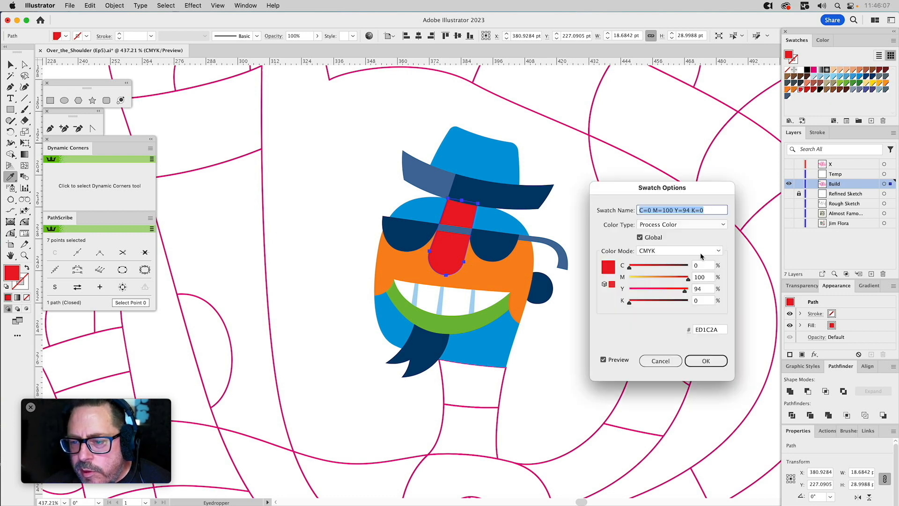
drag(688, 280, 679, 283)
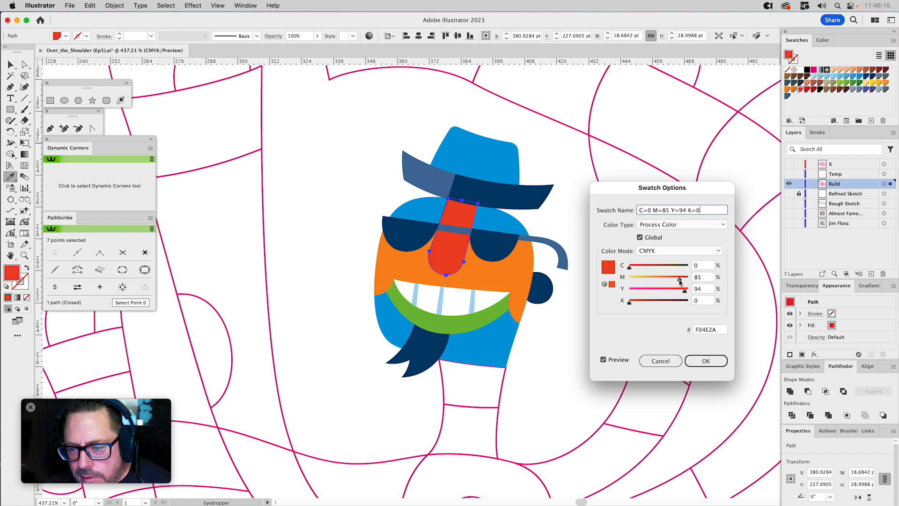
drag(684, 292, 682, 294)
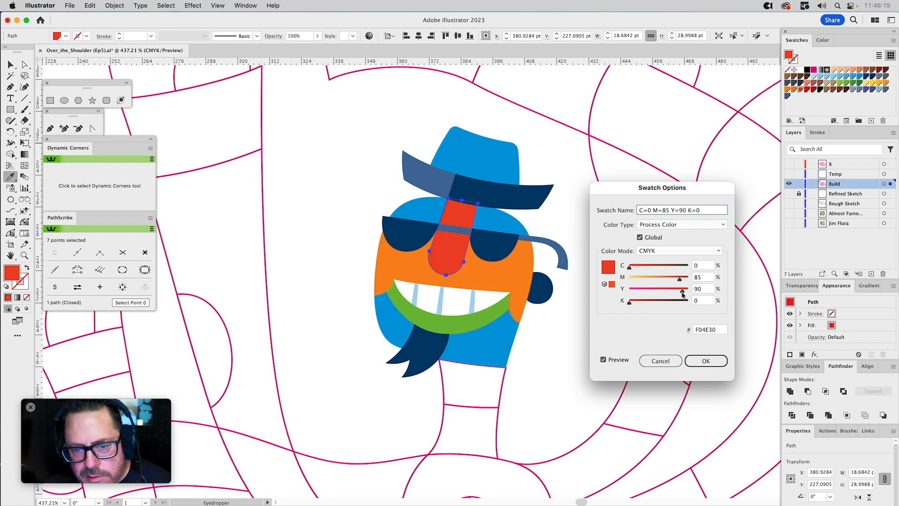
drag(629, 305, 632, 305)
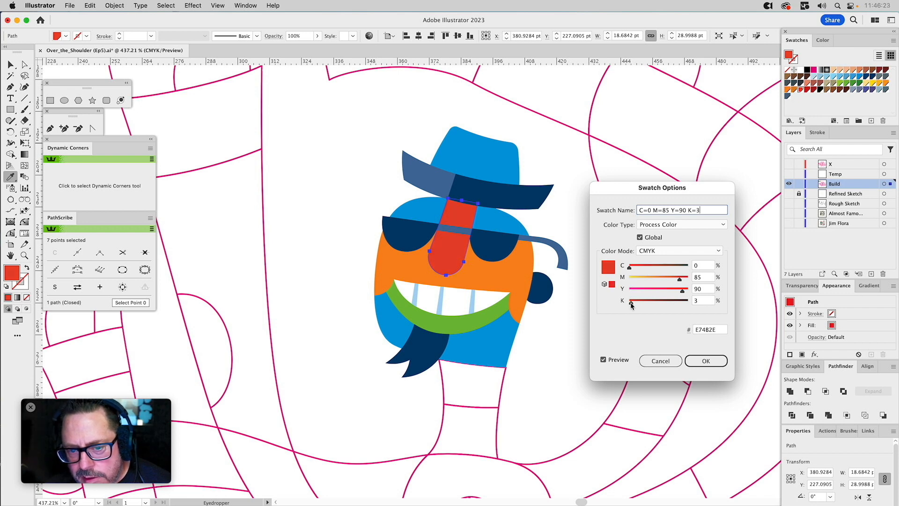
click(704, 361)
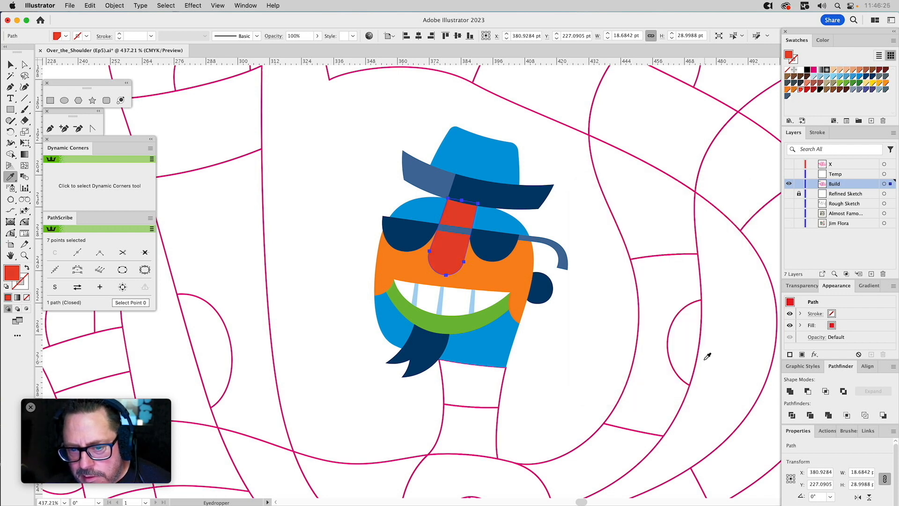
key(super+shift+a)
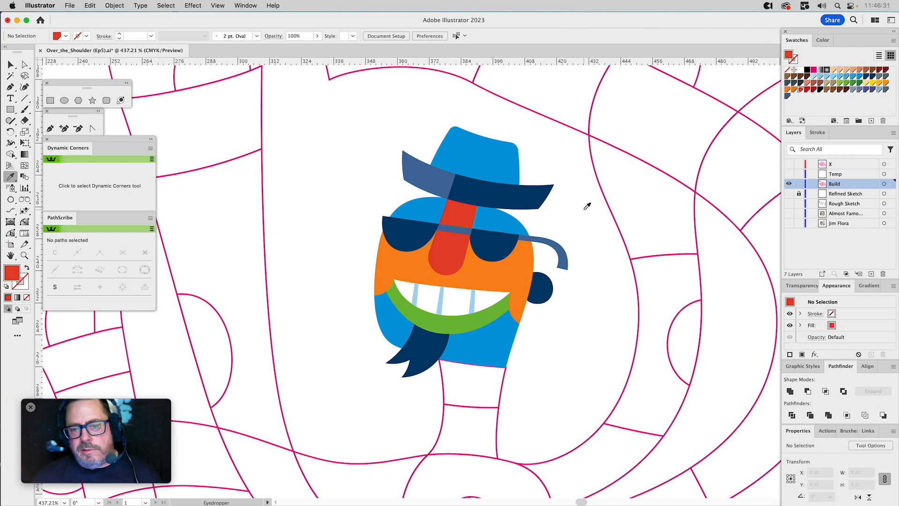
Fill the middle of the face with the lower lip's green and the lower lip with a muted dark purple swatch.
super+click(533, 257)
click(480, 321)
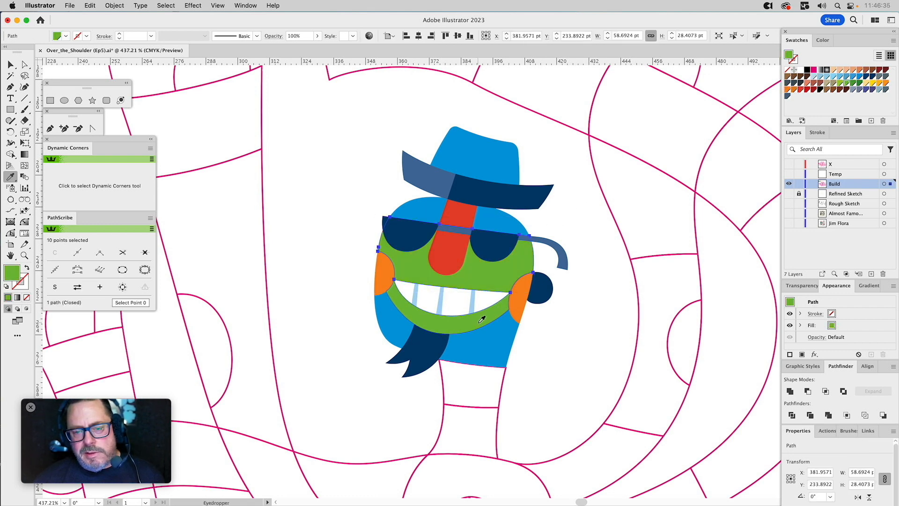
key(super)
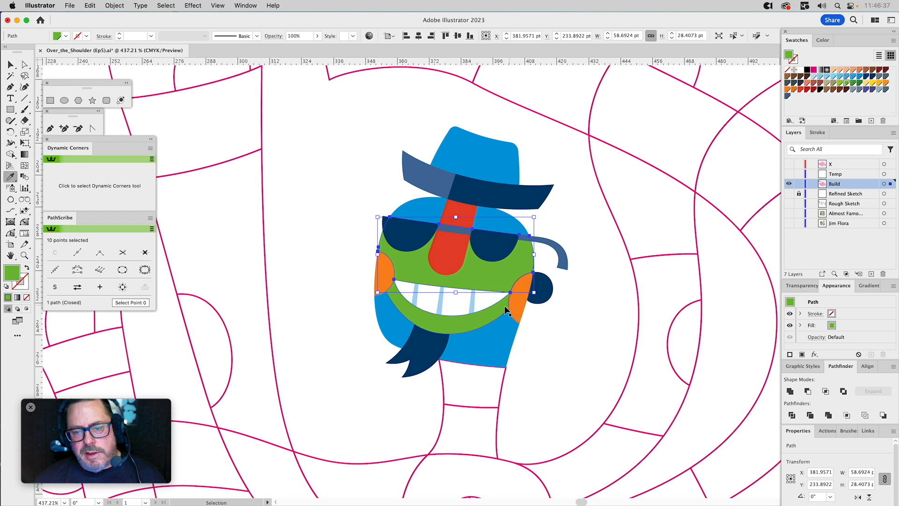
super+click(502, 308)
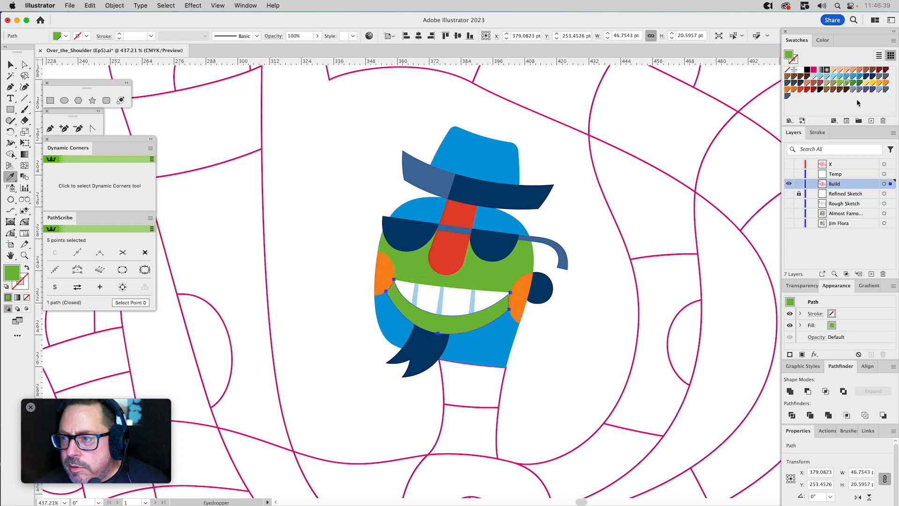
click(871, 89)
key(super)
super+click(612, 309)
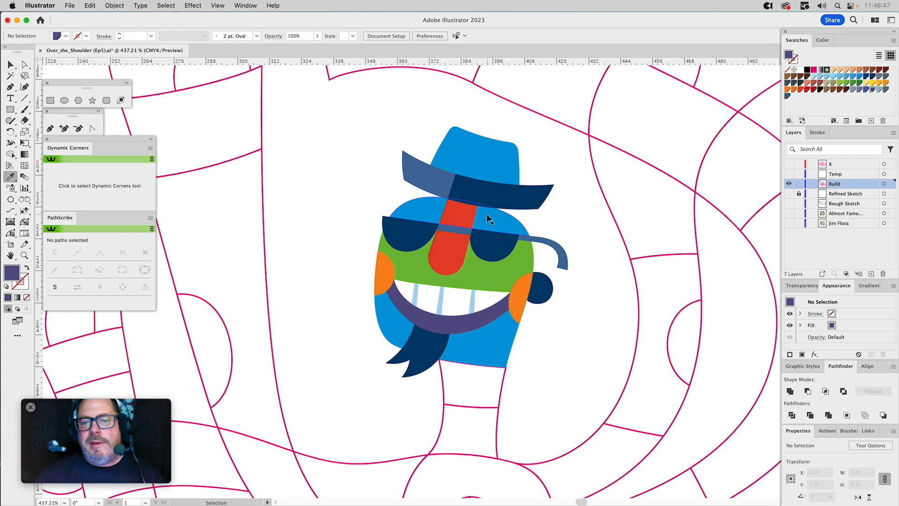
Fill the left part of the hat brim with the crown's bright blue and the crown with the sunglasses bridge's navy tint.
super+click(442, 181)
click(476, 139)
super+click(481, 148)
click(487, 189)
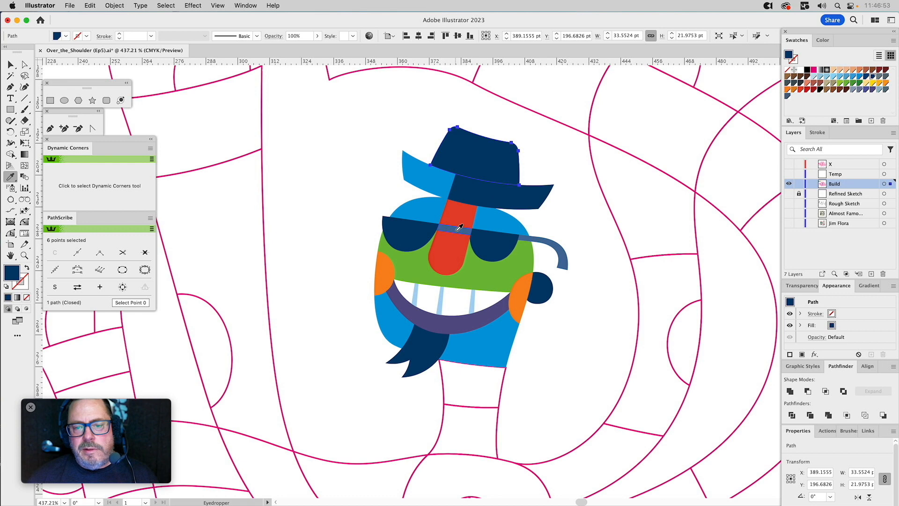
key(super+z)
super+click(549, 159)
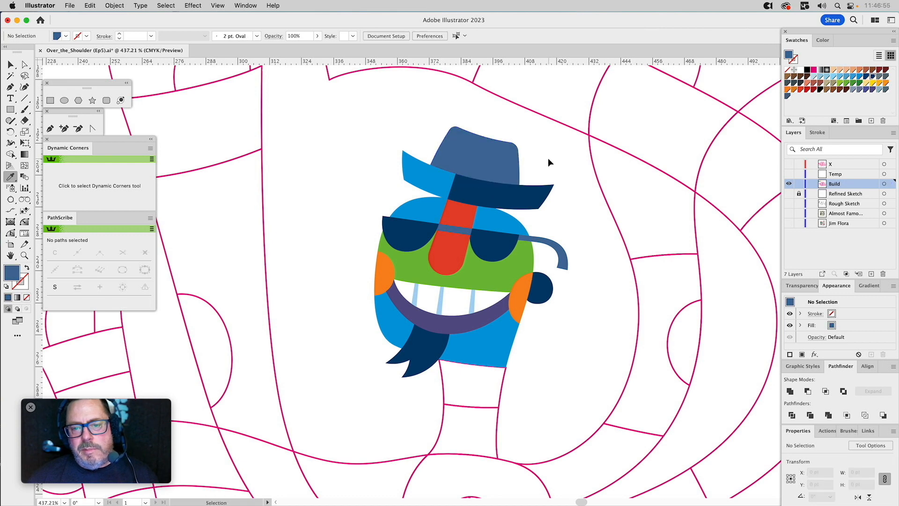
Fill the left part of the hat brim with the crown's navy colour and set its tint to 40%.
super+click(432, 177)
click(477, 152)
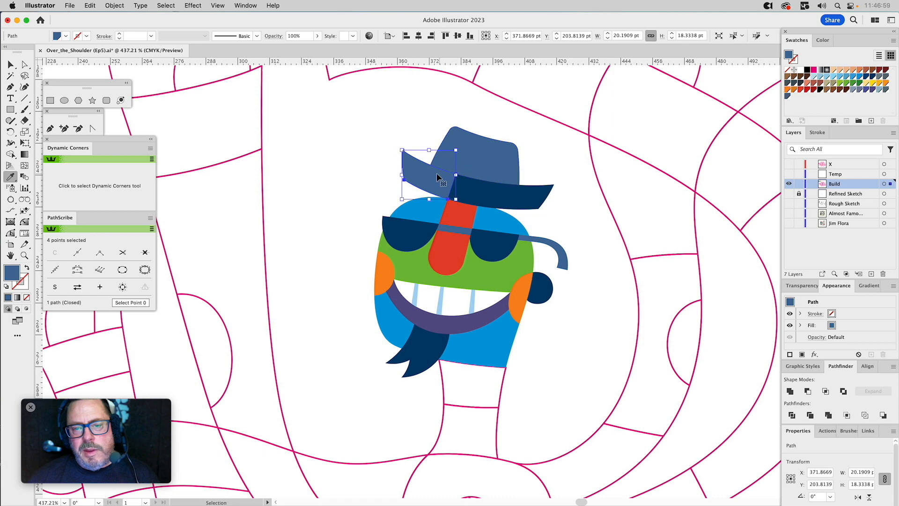
click(822, 40)
drag(835, 57, 835, 59)
key(i)
key(v)
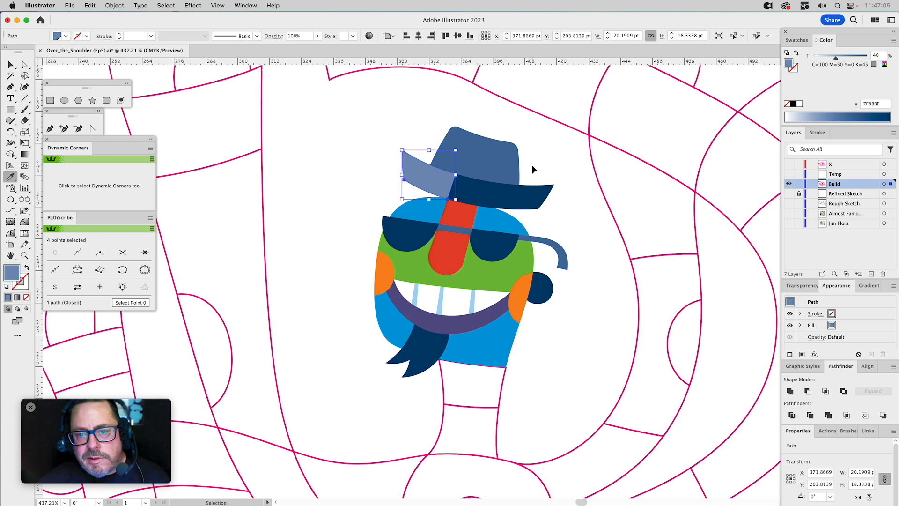
Try the yellow and light blue swatches as the nose's fill, and return it to the red swatch.
click(531, 165)
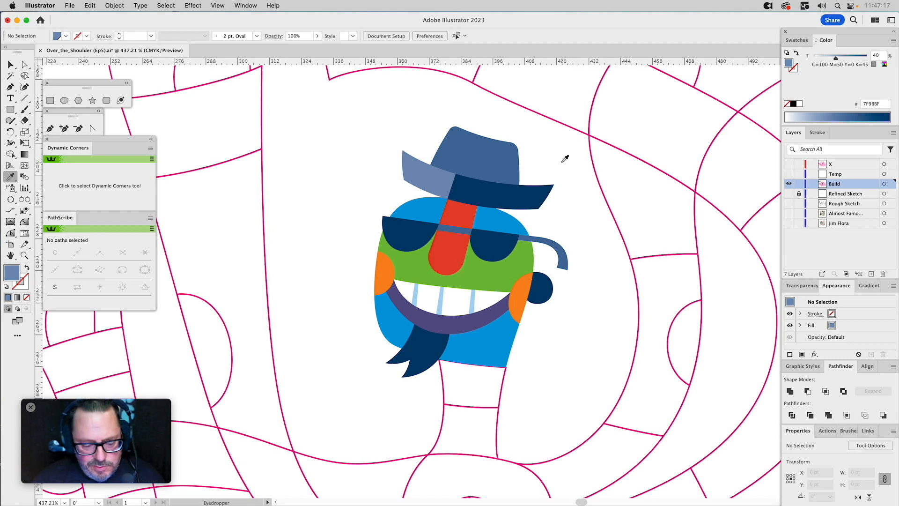
key(v)
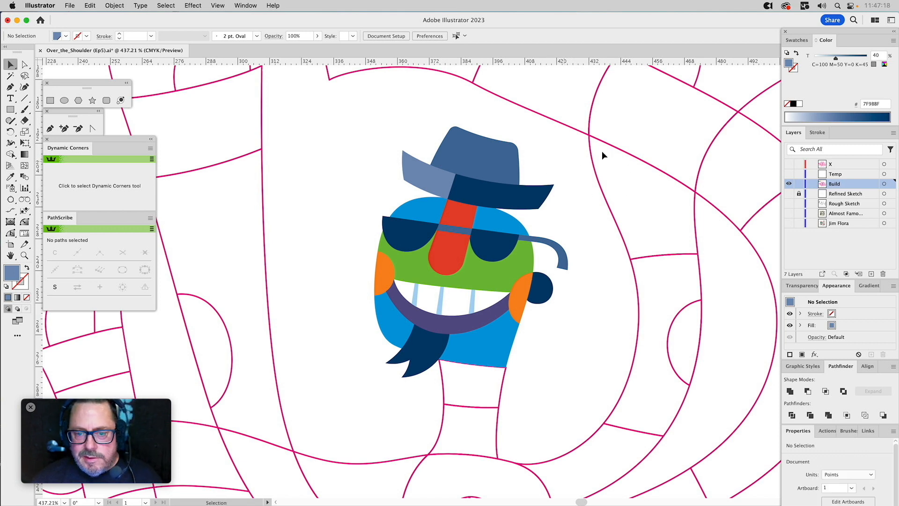
click(795, 40)
click(452, 210)
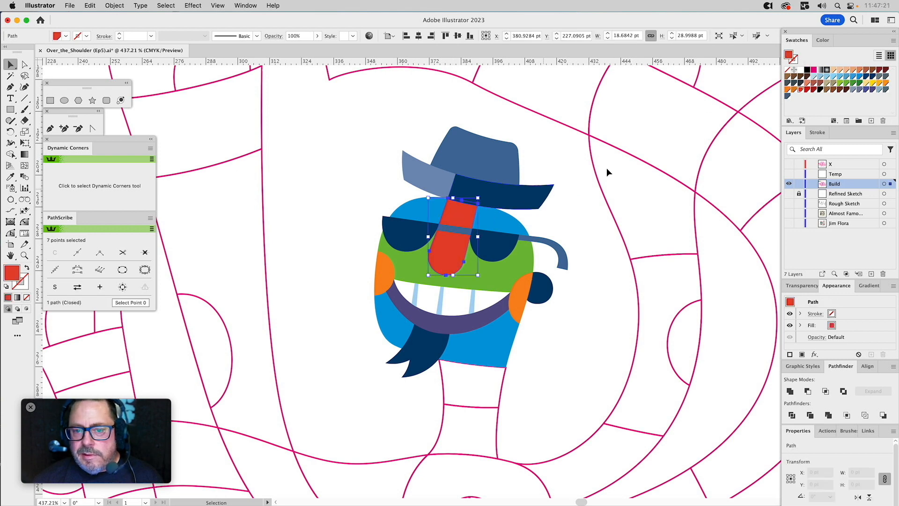
click(872, 83)
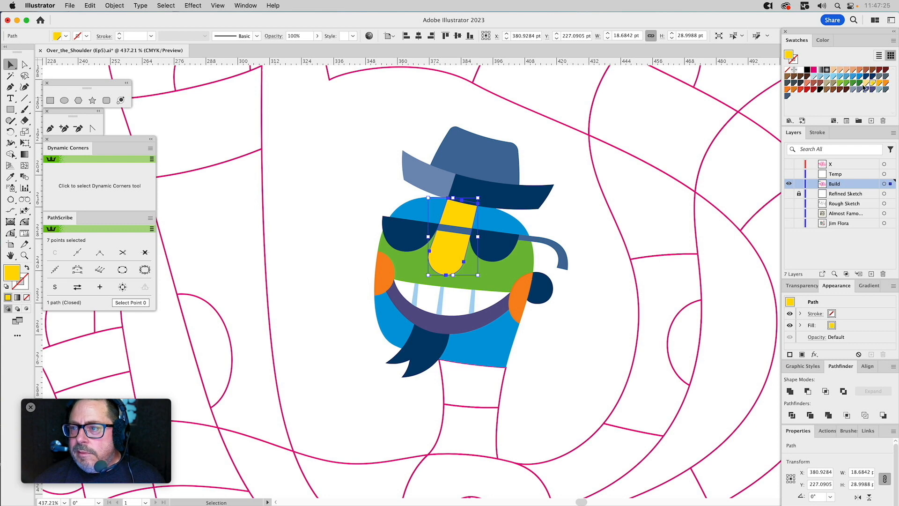
click(838, 77)
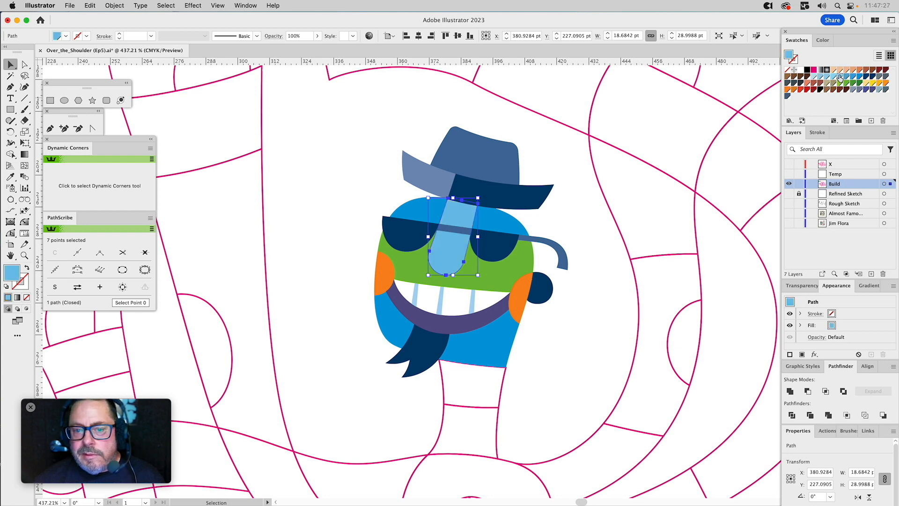
click(800, 90)
click(561, 199)
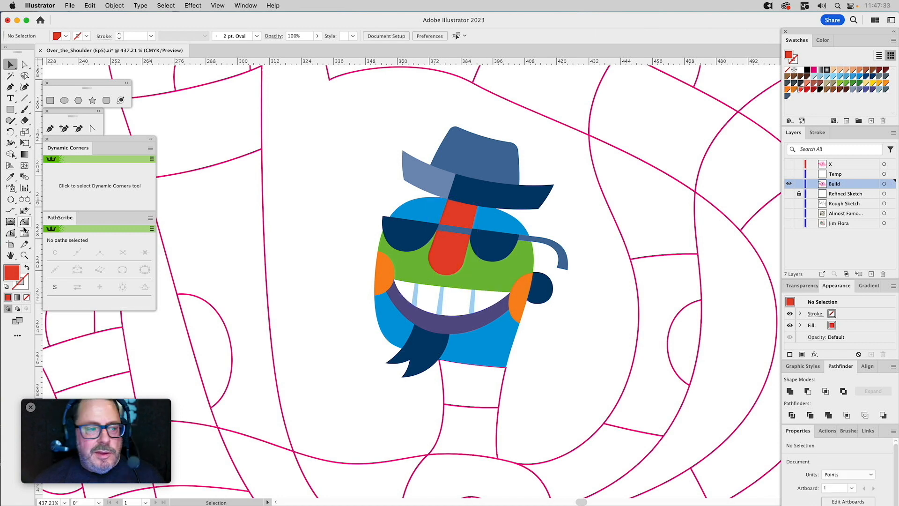
Select the outlined upper neck segment directly below the character's chin.
click(24, 254)
alt+click(466, 276)
alt+click(504, 269)
key(v)
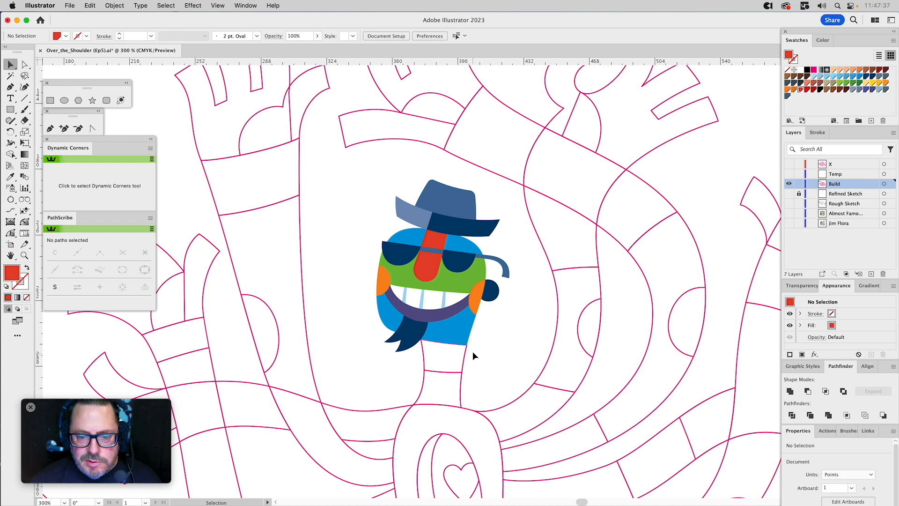
drag(473, 354, 515, 279)
key(space)
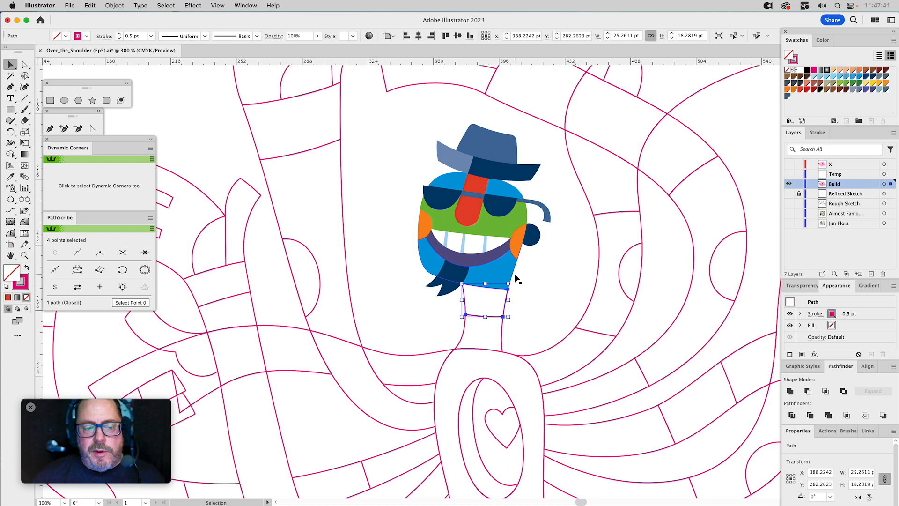
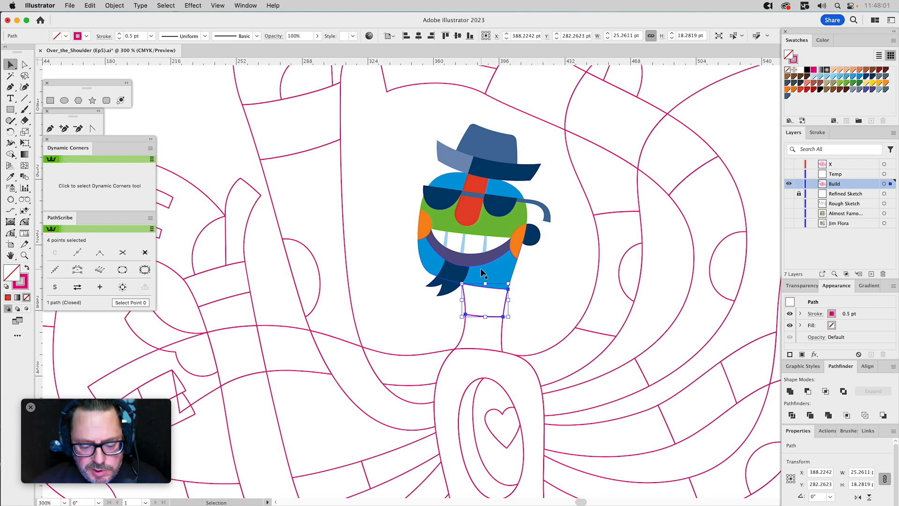
Fill the upper neck segment with the goatee's navy and the neck segment below it with the cheek's orange.
key(i)
click(457, 272)
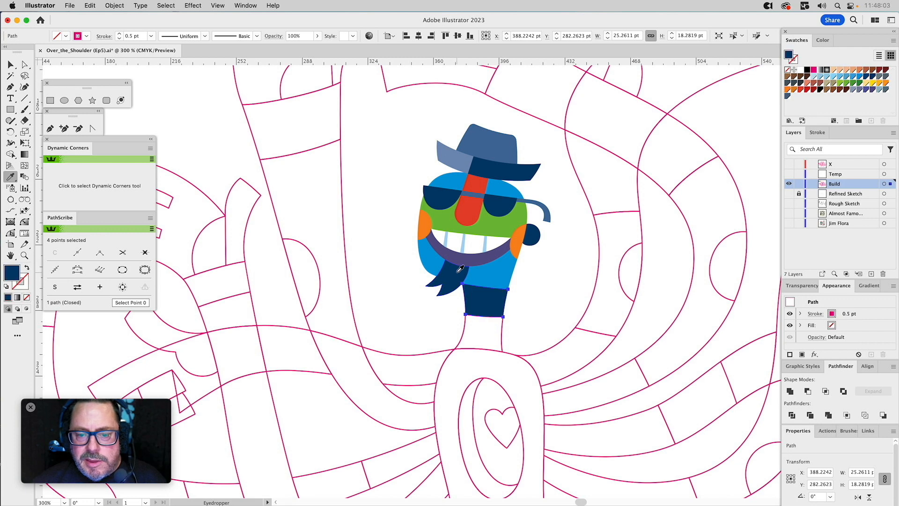
super+click(564, 283)
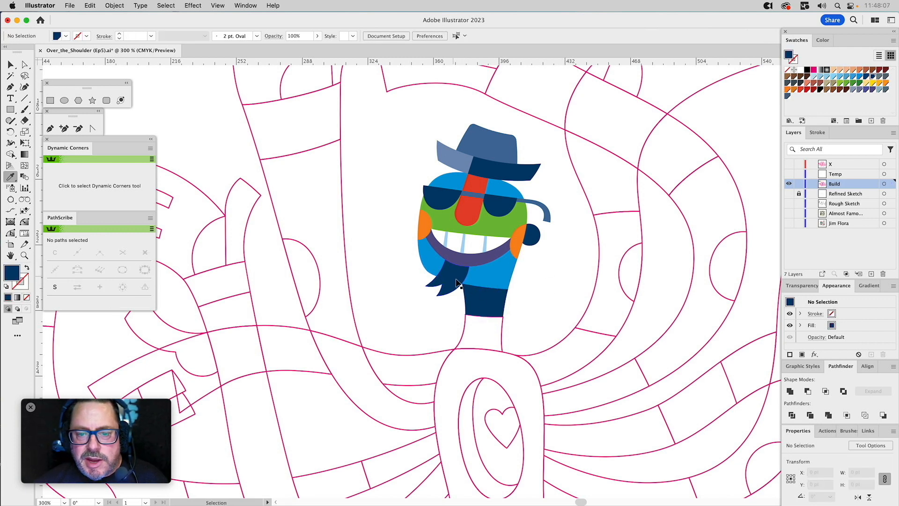
super+click(502, 331)
click(518, 241)
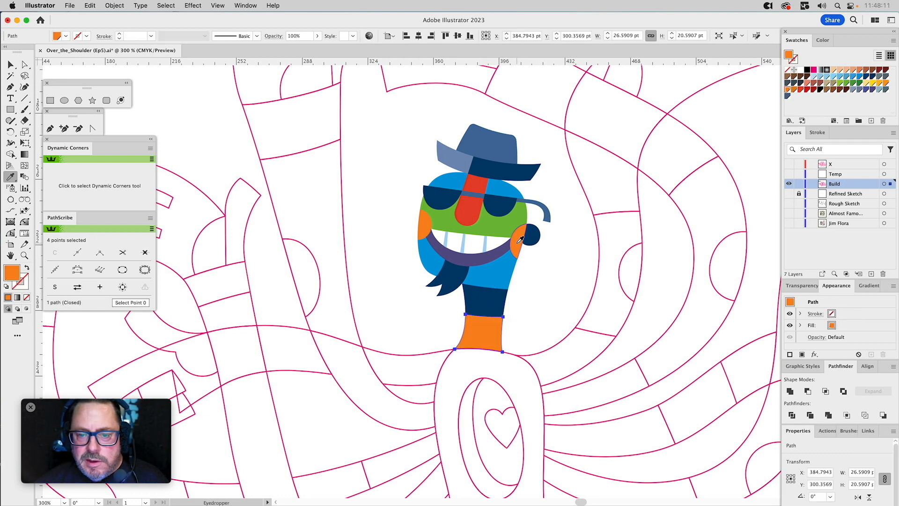
super+click(543, 285)
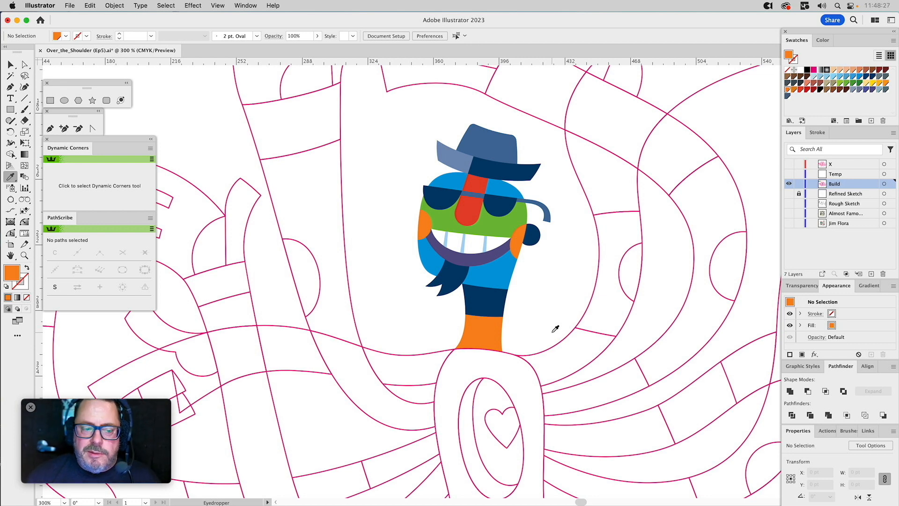
Fill the raised hand left of the hat with the hat brim's navy and its thumb shape with the crown's navy tint.
drag(373, 226, 442, 396)
key(v)
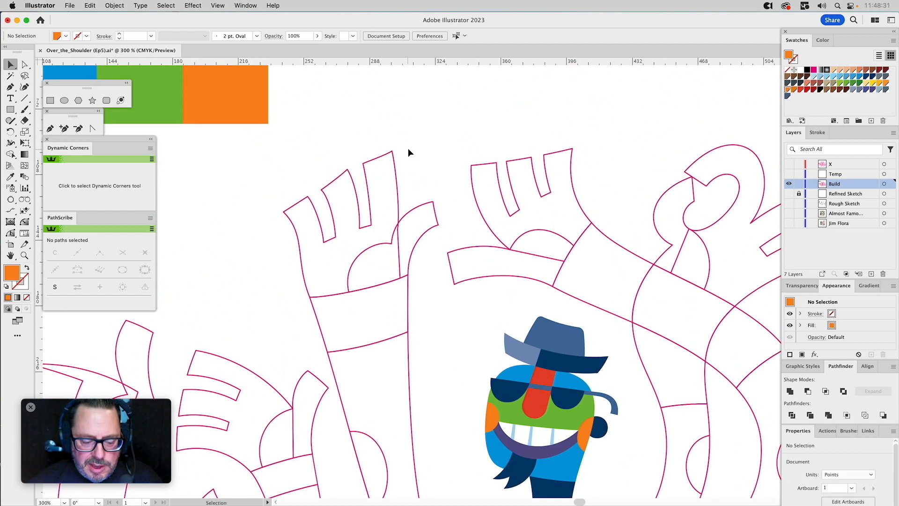
click(396, 196)
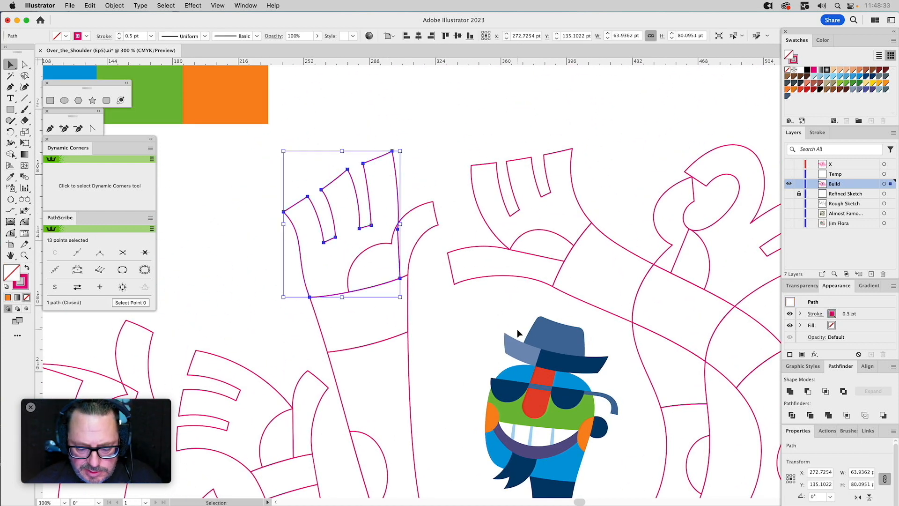
key(i)
click(550, 355)
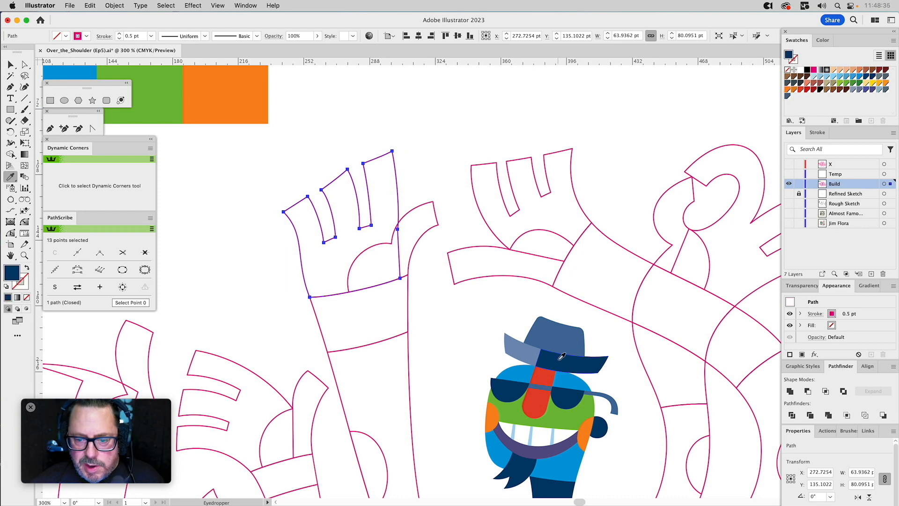
super+click(456, 293)
super+click(432, 200)
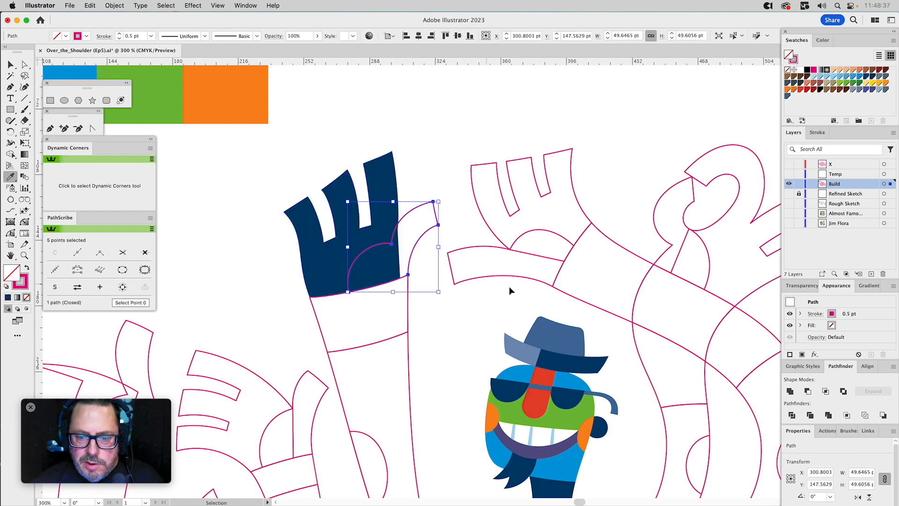
click(560, 331)
super+click(445, 318)
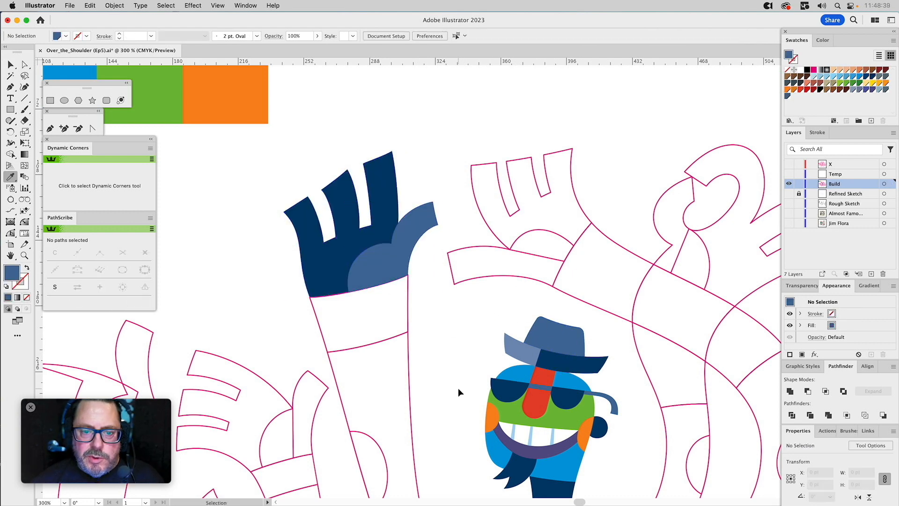
Fill the hand directly above the hat with the neighbouring hand's navy and its thumb shape with that hand's thumb tint.
drag(452, 387, 387, 342)
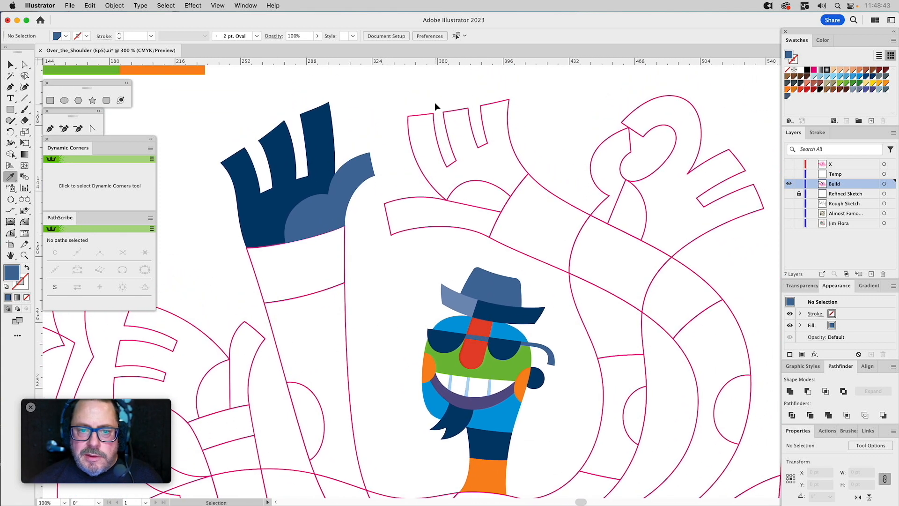
super+click(411, 133)
click(314, 119)
super+click(407, 210)
click(335, 185)
super+click(399, 178)
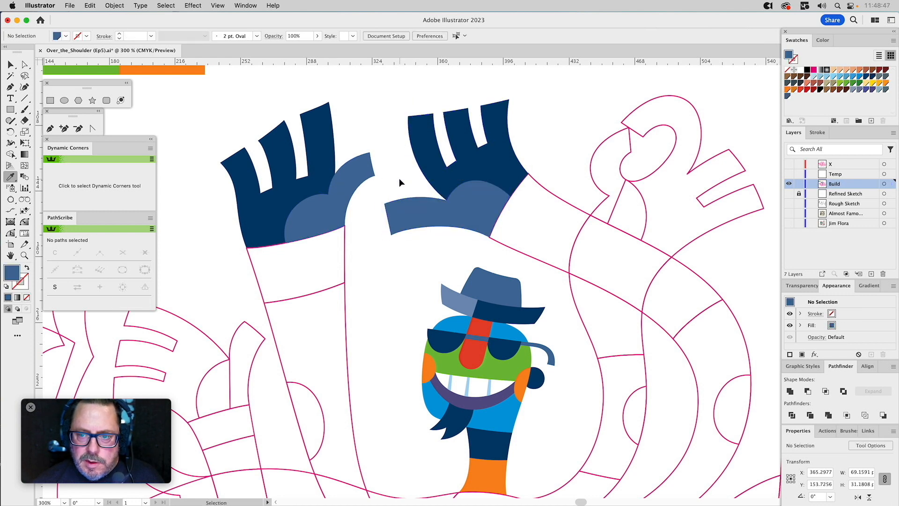
Fill the curled-finger hand at the upper right of the character with navy and its thumb shape with the other thumbs' navy tint.
drag(720, 228, 605, 276)
drag(645, 164, 592, 241)
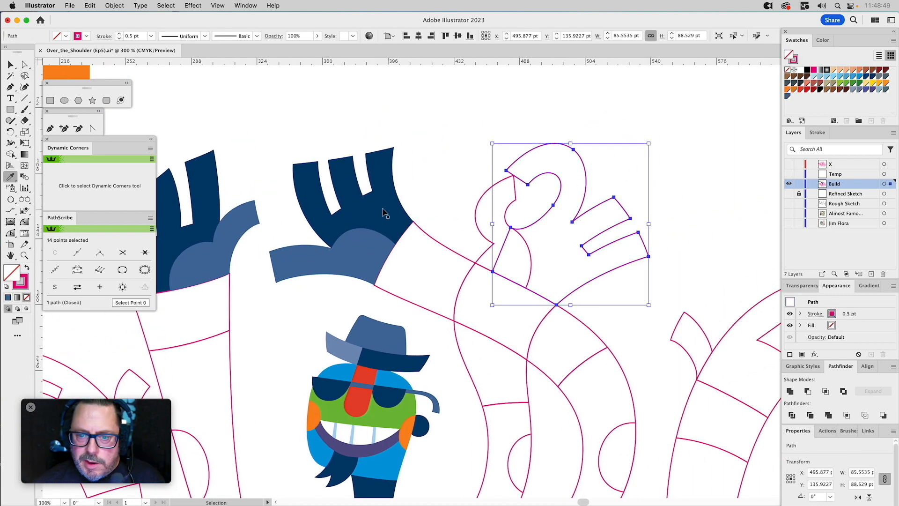
click(387, 202)
super+click(518, 202)
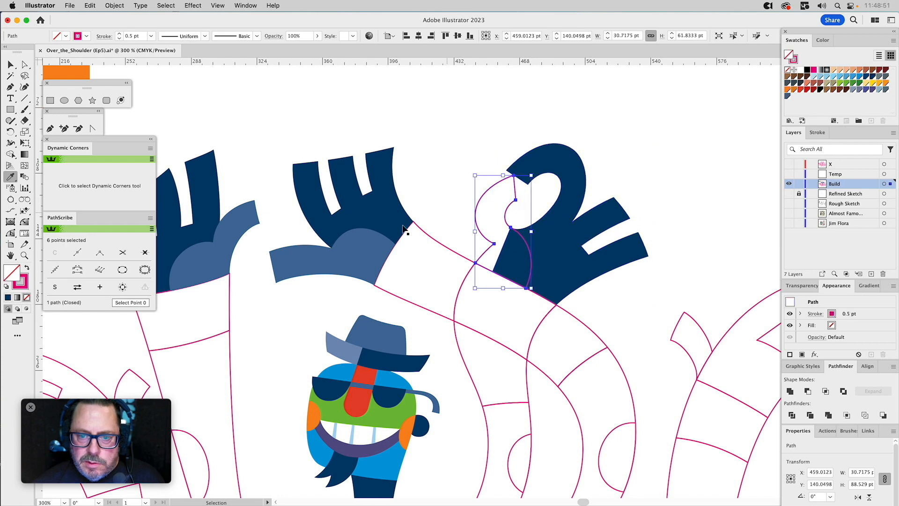
click(363, 251)
Fill the palms of the two hands on the character's far left with the raised hand's navy.
drag(396, 348, 565, 315)
drag(426, 319, 659, 168)
super+click(429, 191)
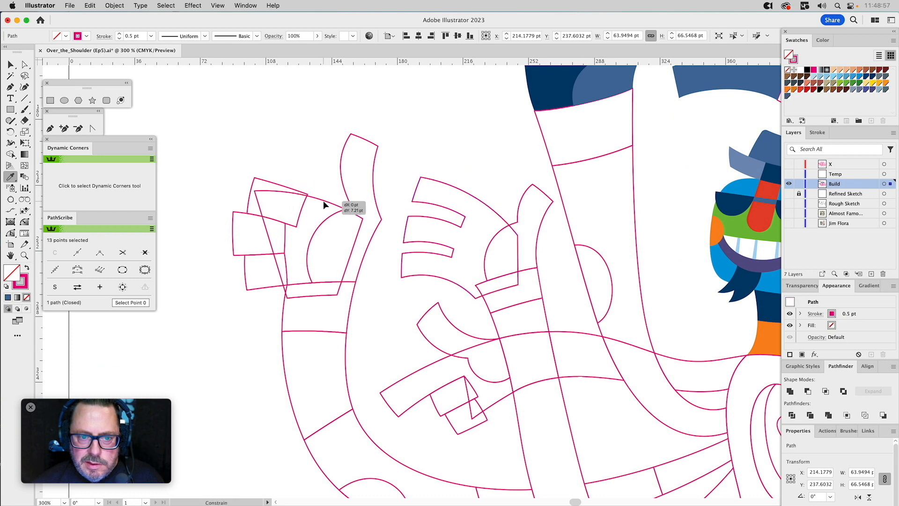
super+click(323, 201)
click(558, 92)
key(super)
Fill the thumb shapes of the two far-left hands with the raised hand's thumb tint.
super+click(533, 187)
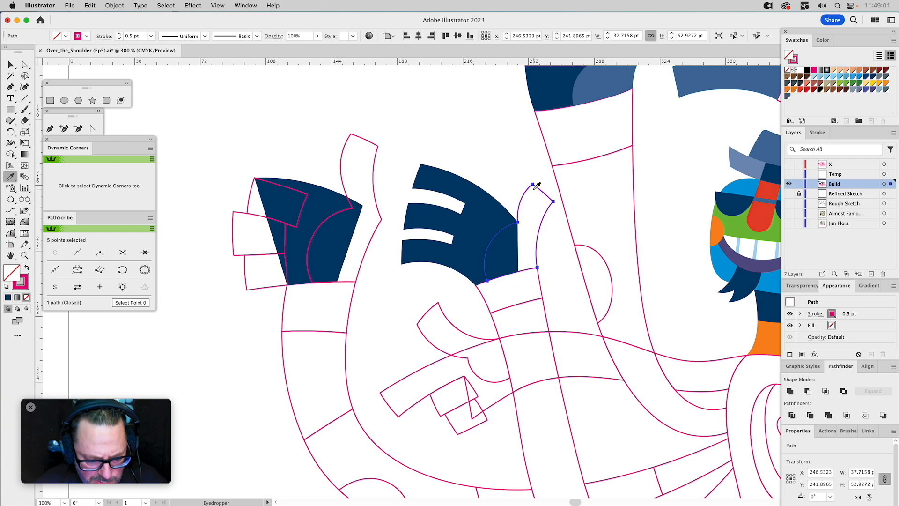
click(601, 87)
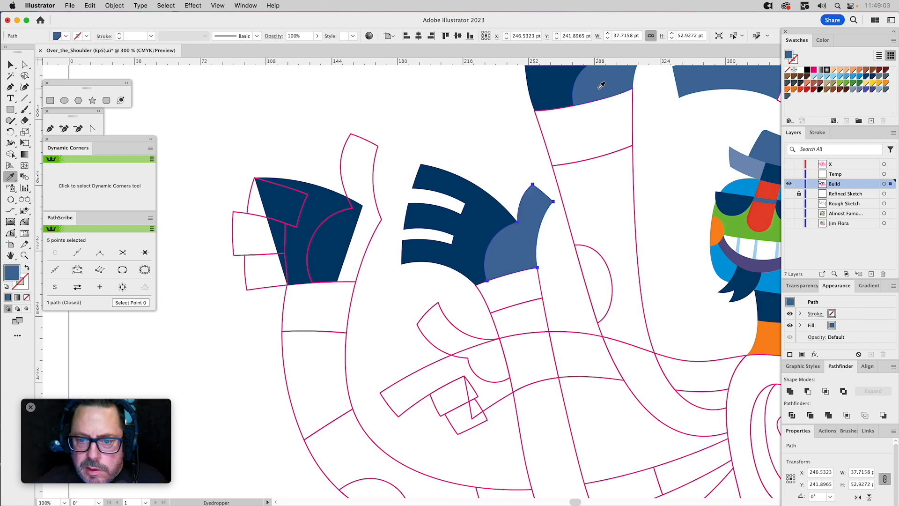
super+click(355, 152)
click(526, 227)
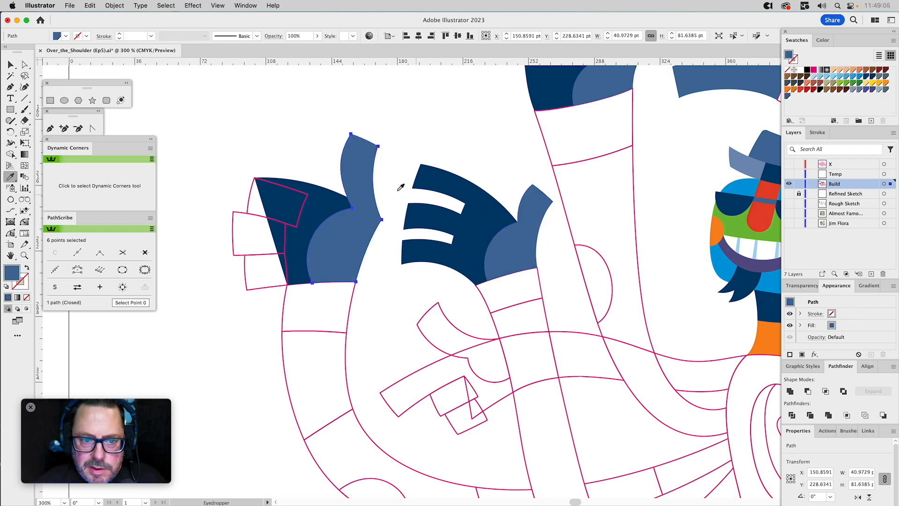
Fill the uppermost finger of the far-left hand with the lighter navy tint from the left part of the hat brim.
super+click(252, 190)
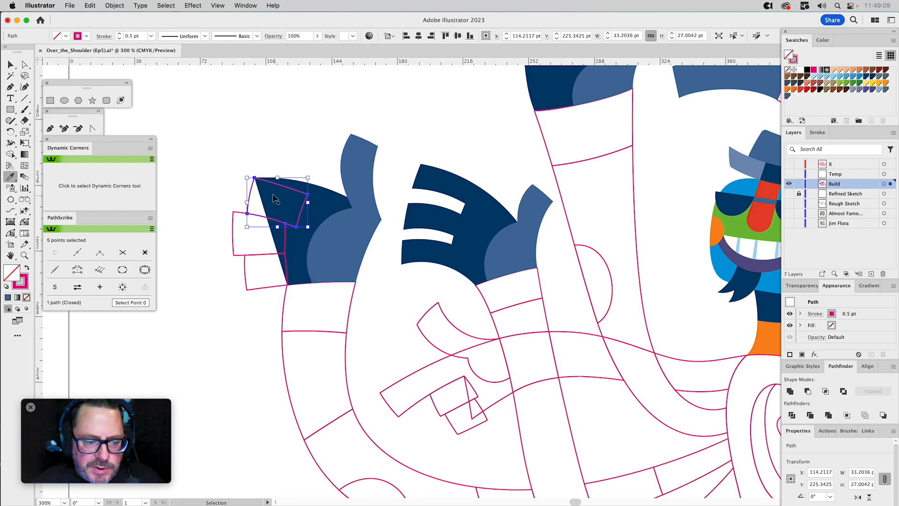
click(358, 233)
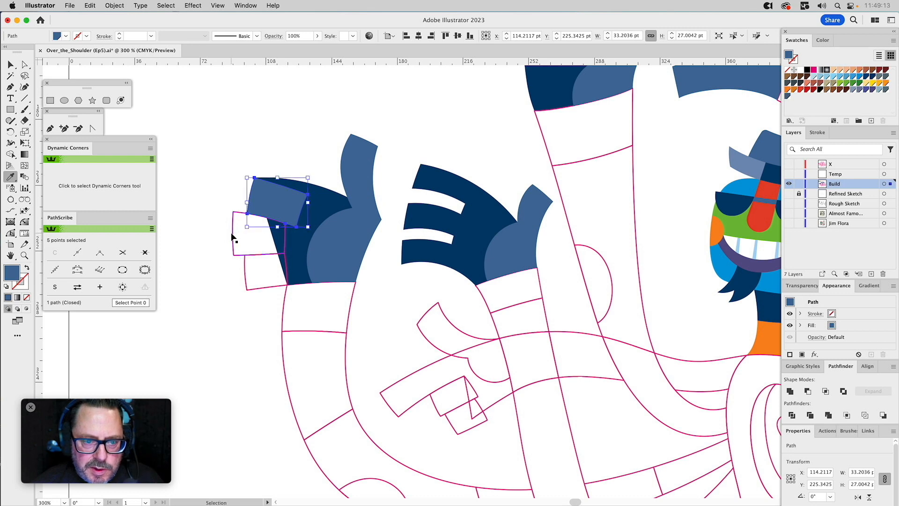
click(743, 159)
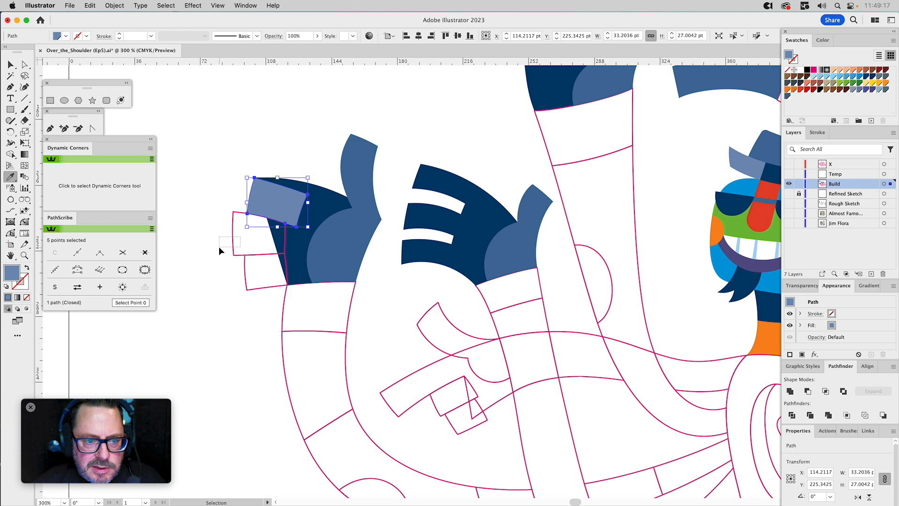
Fill the far-left hand's lowest finger with the hat crown's navy tint and its middle finger with the uppermost finger's lighter tint.
super+click(233, 241)
click(774, 142)
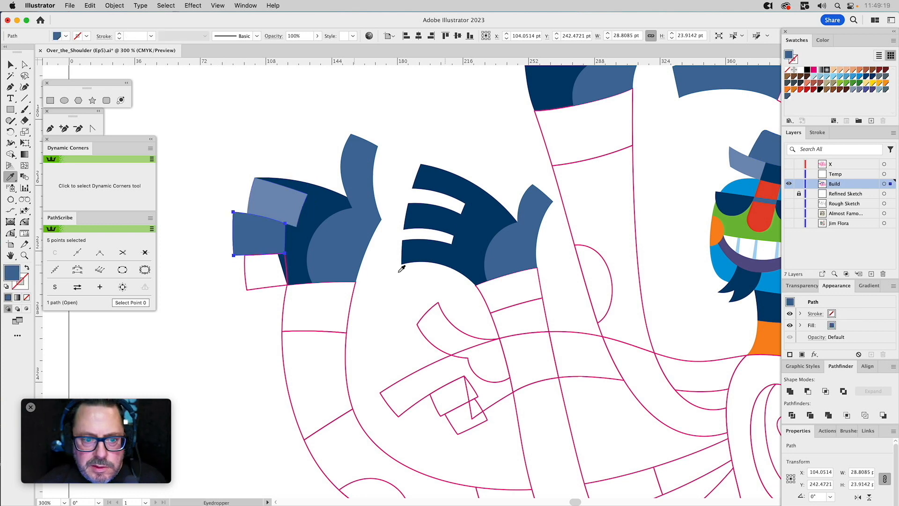
super+click(257, 272)
click(261, 232)
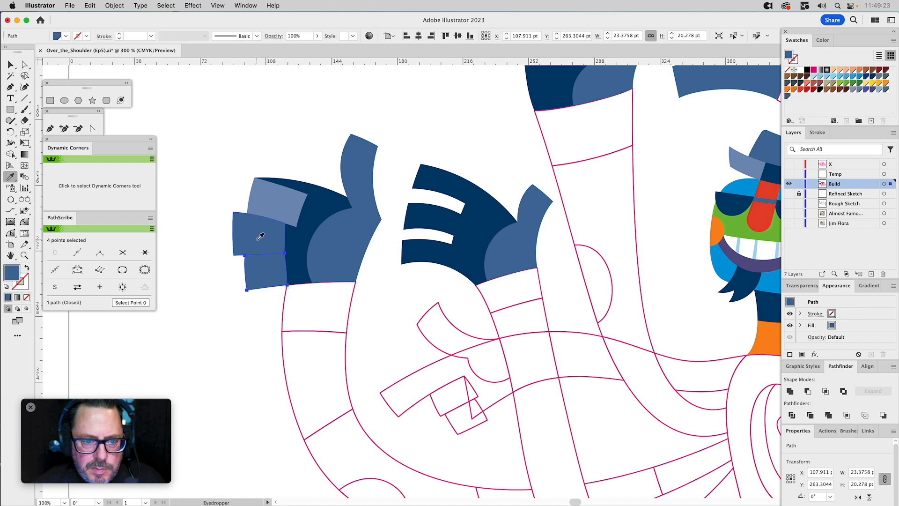
super+click(248, 227)
click(283, 196)
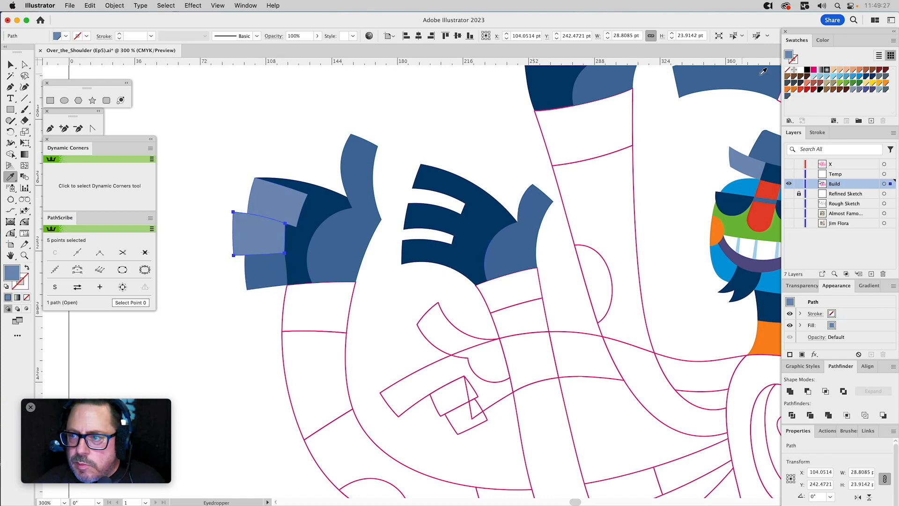
Set the navy tint of the far-left hand's middle finger to 45% and of its uppermost finger to 30%.
click(822, 40)
drag(833, 55, 839, 60)
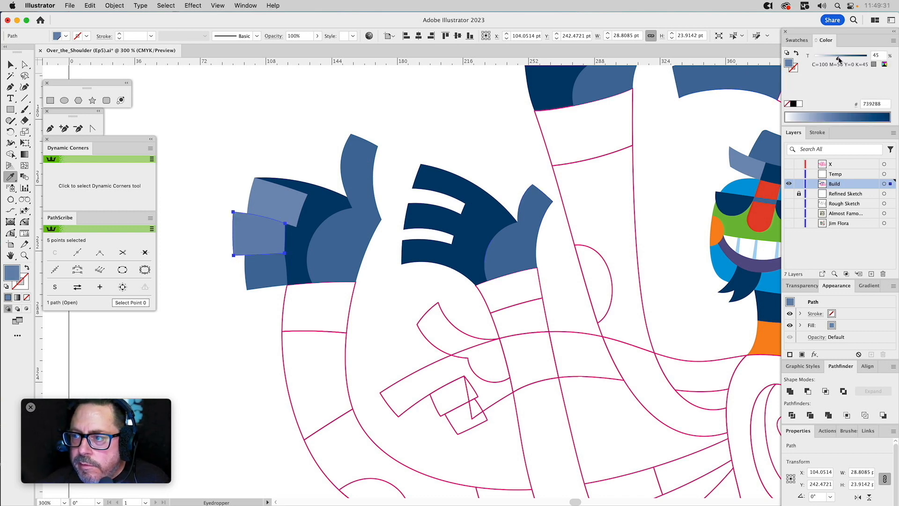
super+click(286, 203)
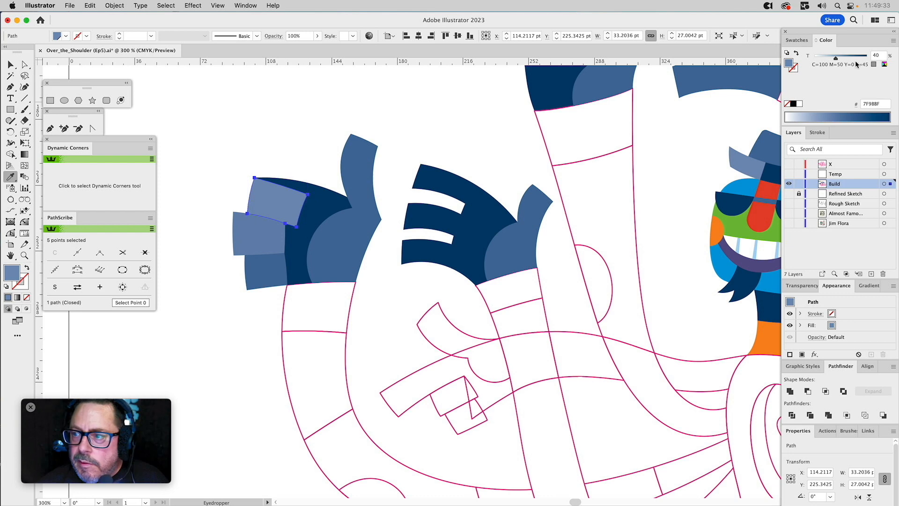
drag(837, 59, 831, 60)
key(super)
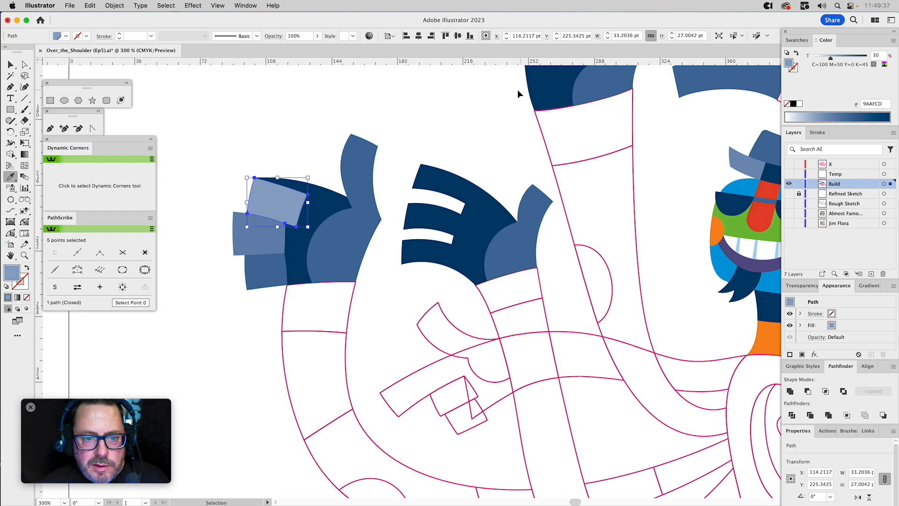
super+click(484, 100)
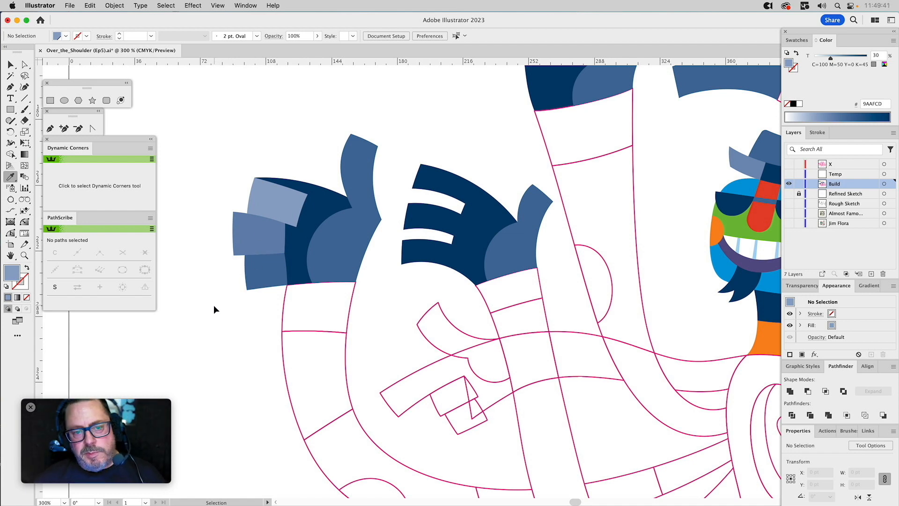
Fill the palm of the pointing hand below the two far-left hands with the navy of the hand above it.
scroll(443, 282, down, 5)
scroll(444, 282, right, 2)
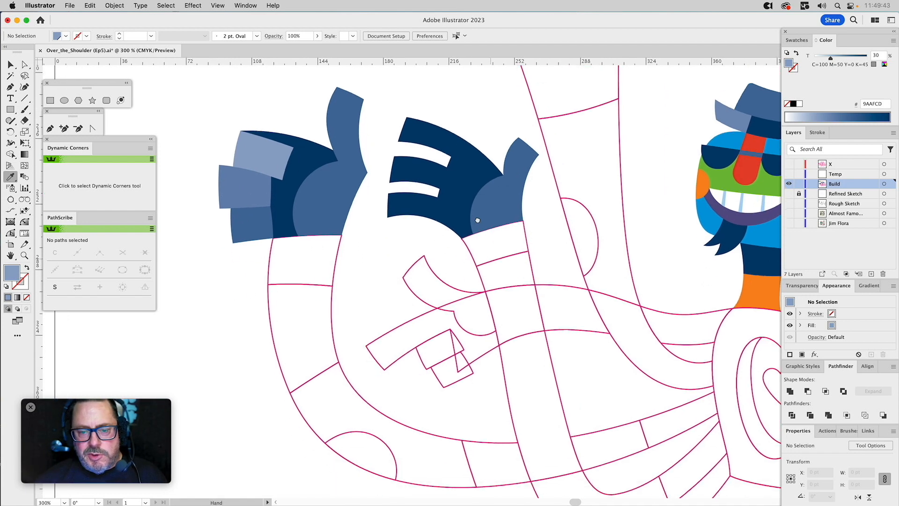
super+click(341, 229)
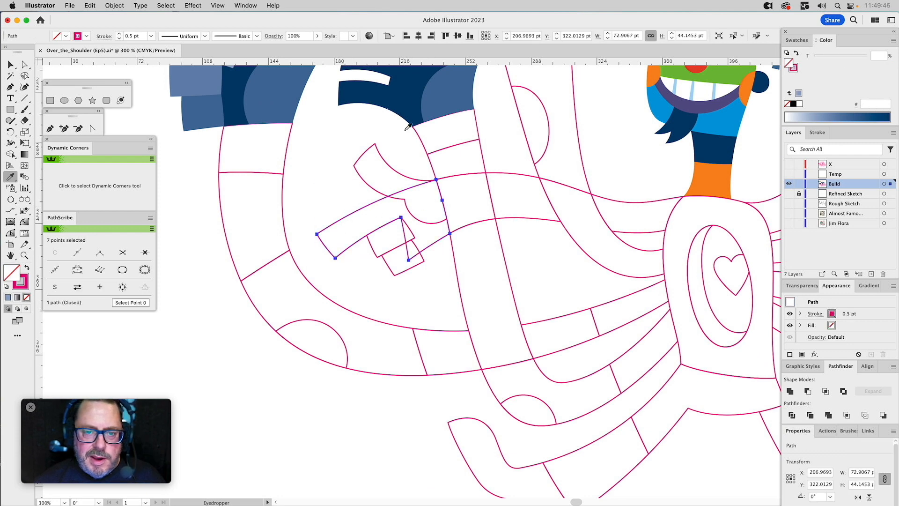
click(405, 105)
Fill the pointing hand's two folded fingers with the far-left hand's middle and lowest finger tints.
drag(375, 243, 429, 308)
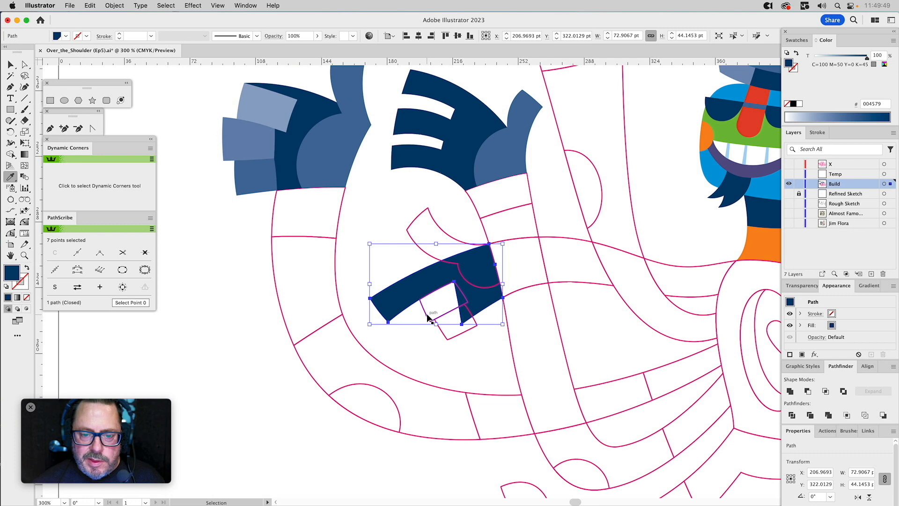
super+click(425, 314)
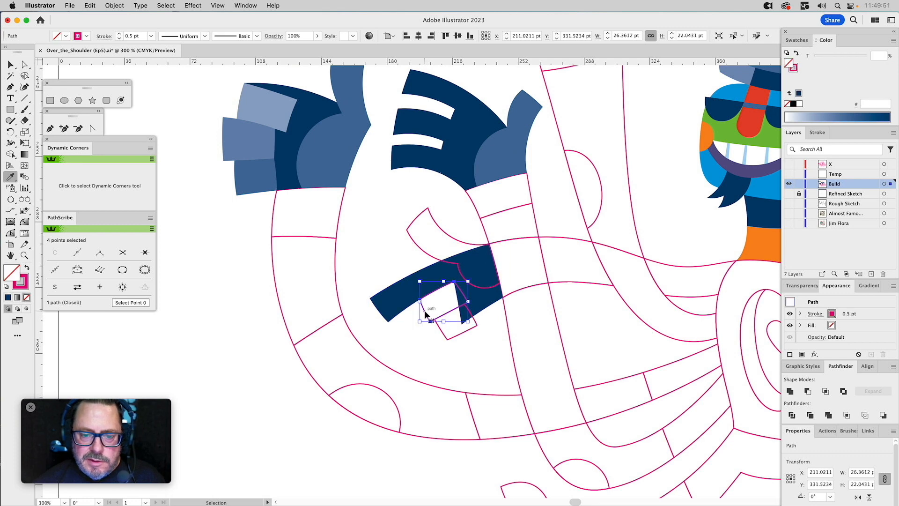
click(247, 132)
super+click(453, 335)
click(260, 181)
Fill the pointing hand's thumb shape with the far-left hand's thumb tint.
super+click(431, 221)
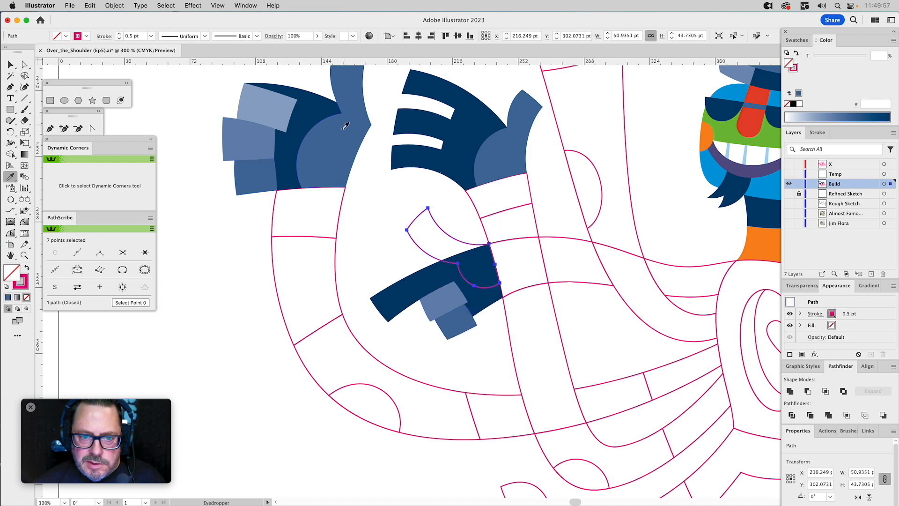
click(343, 135)
super+click(597, 310)
Fill both of the character's foot shapes with the solid navy of the neck band.
drag(596, 310, 422, 271)
scroll(423, 271, down, 5)
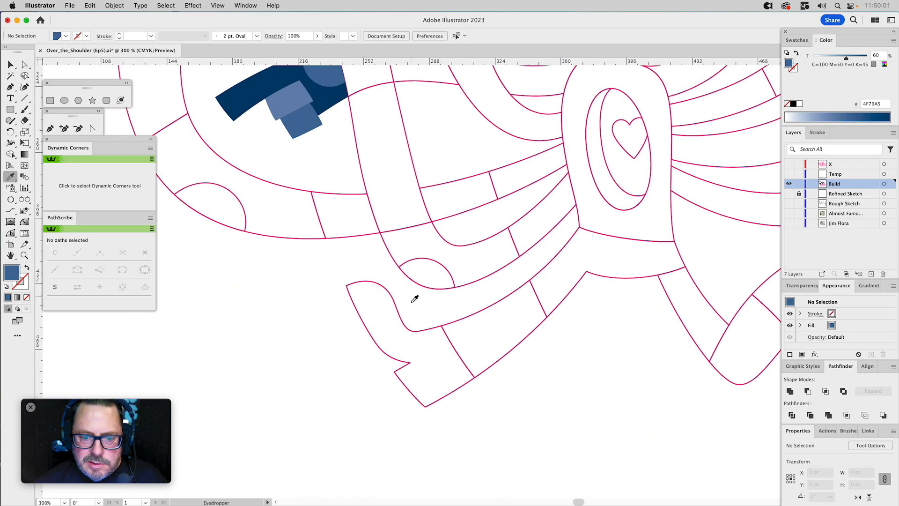
super+click(402, 312)
scroll(538, 196, up, 6)
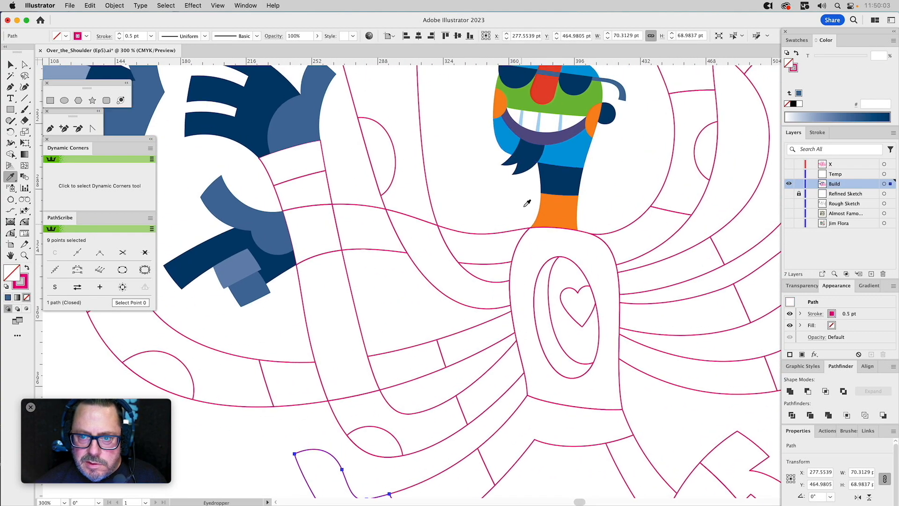
drag(673, 315, 544, 339)
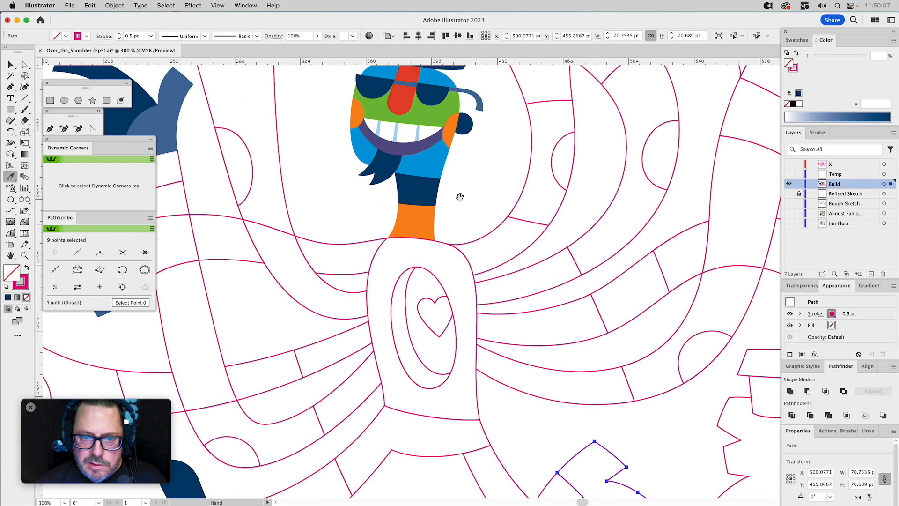
click(426, 188)
super+click(490, 180)
Fill the cup-holding hand with the solid navy of the right foot.
drag(694, 321, 490, 158)
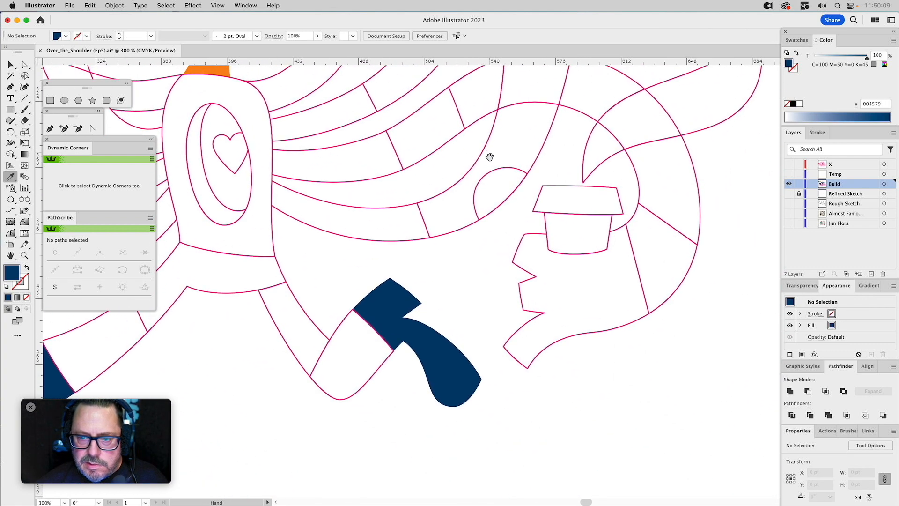
drag(507, 298, 507, 298)
click(391, 299)
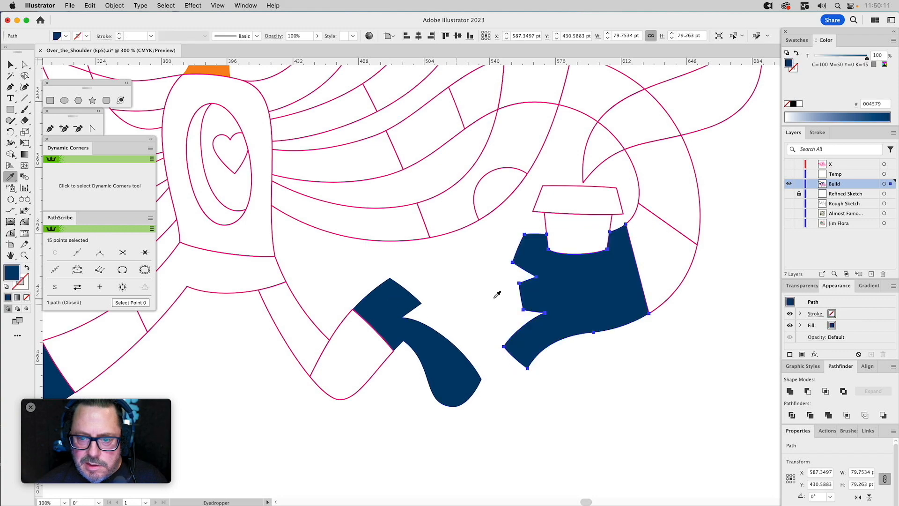
Fill the cup's lid with the green of the character's face.
drag(623, 214, 716, 276)
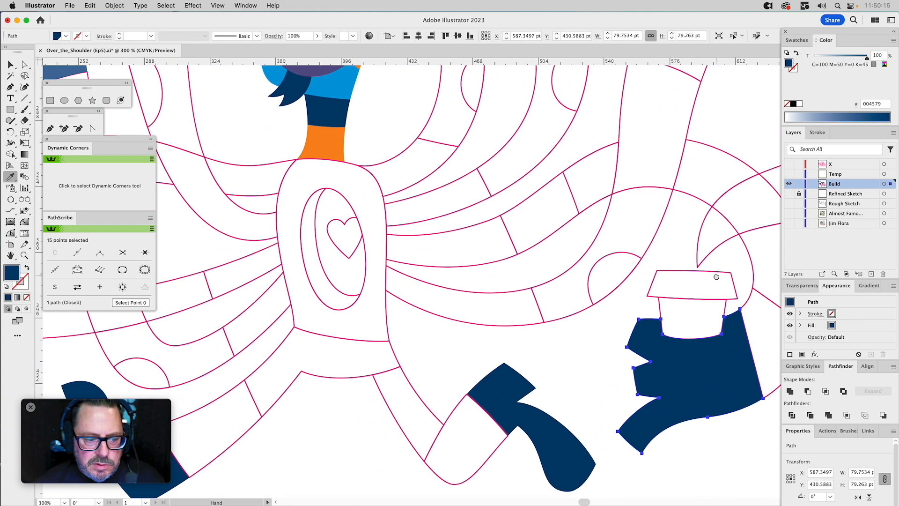
click(657, 280)
key(i)
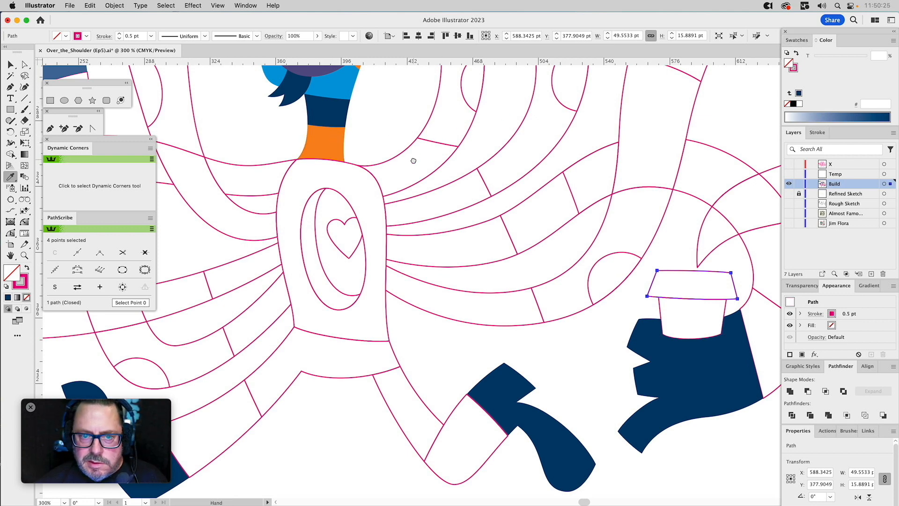
scroll(412, 154, up, 5)
click(372, 226)
scroll(371, 226, down, 5)
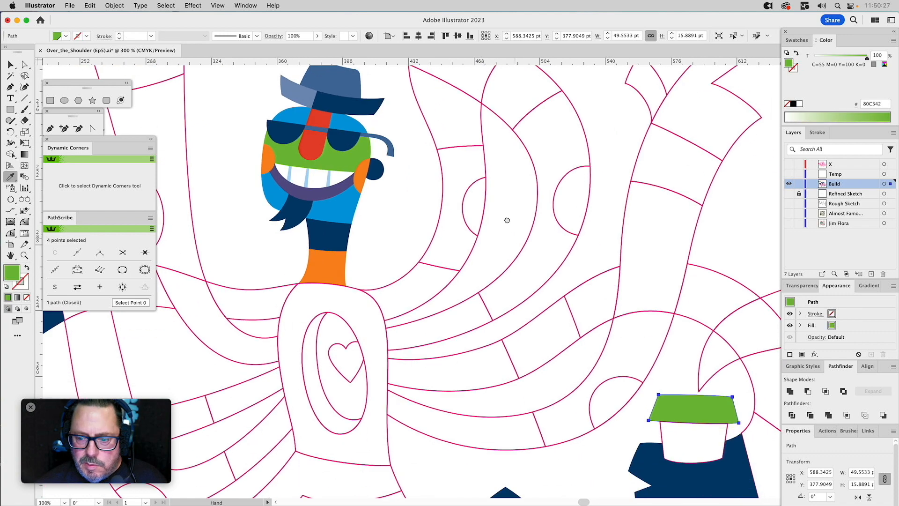
Fill the cup body with the light blue of the teeth lines and set its tint to 15%.
key(v)
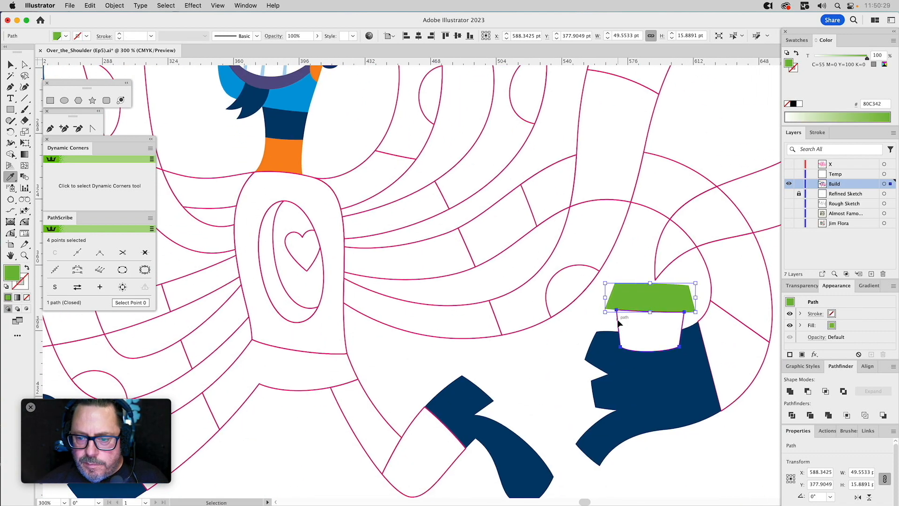
click(618, 323)
drag(393, 164, 467, 310)
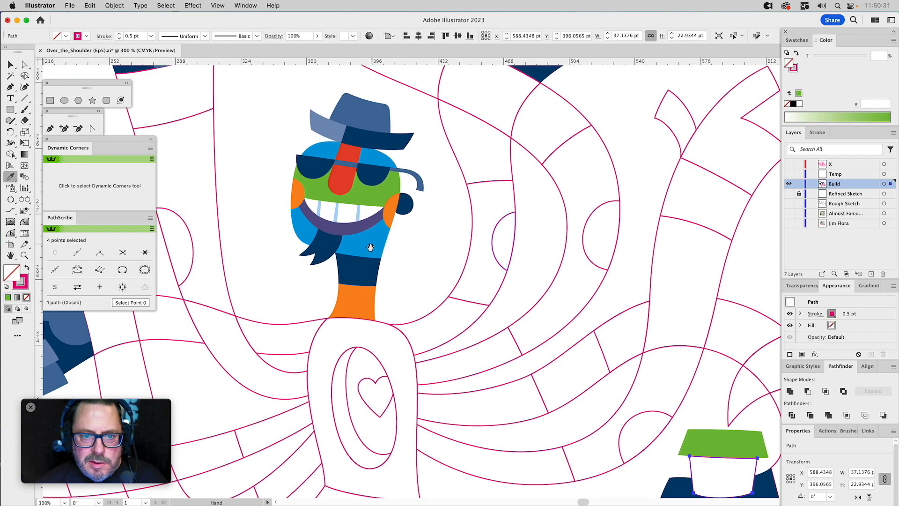
click(360, 210)
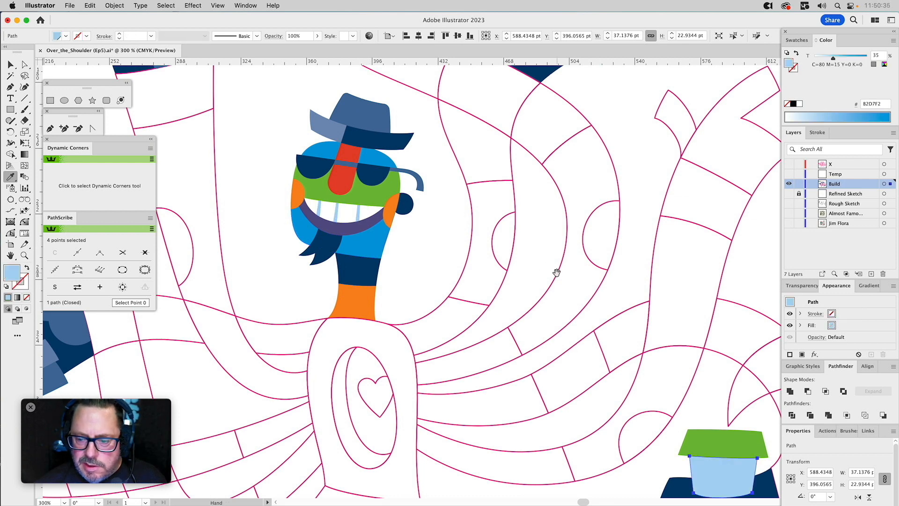
drag(555, 267, 502, 184)
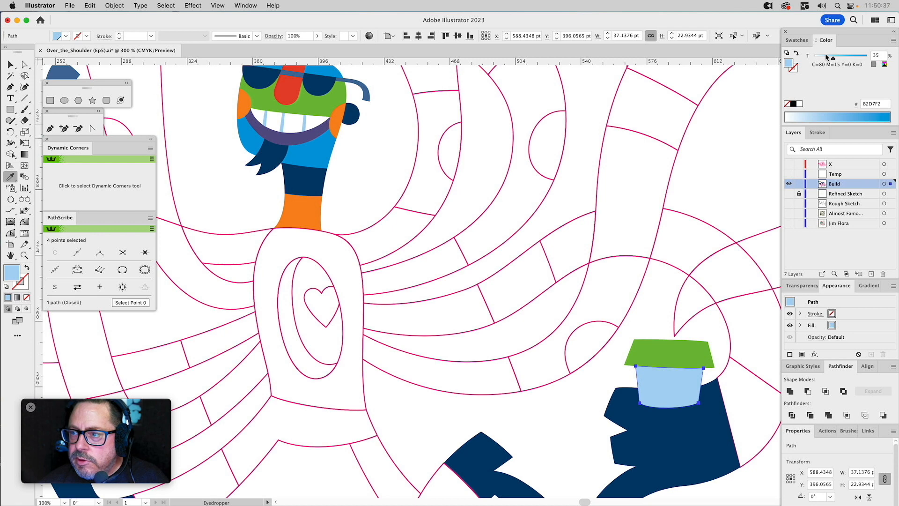
drag(826, 55, 825, 56)
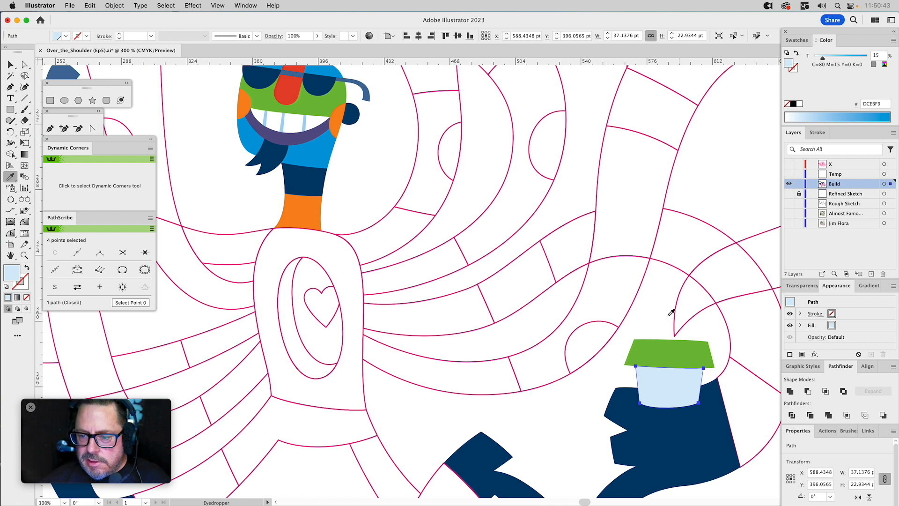
key(super+shift+a)
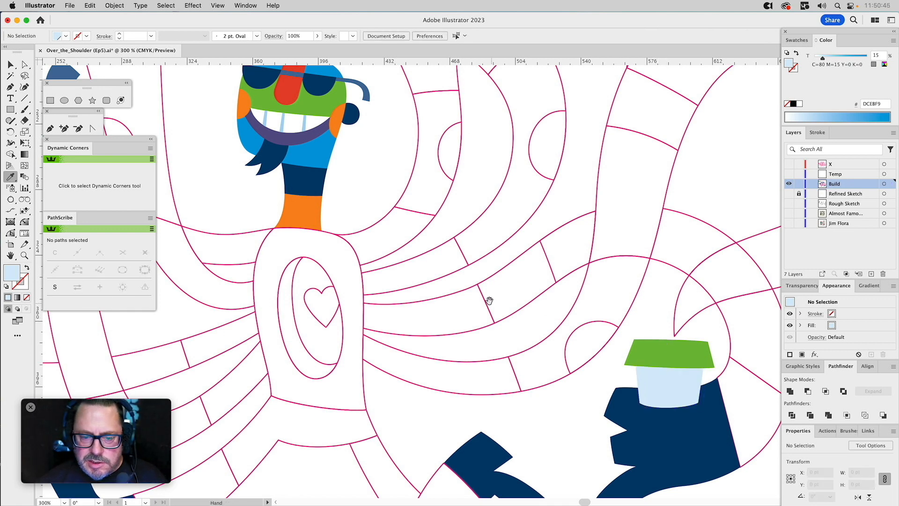
Fill the raised far-right hand with solid navy and its thumb with the neighbouring hand's 60% navy tint.
drag(526, 175, 361, 388)
drag(547, 222, 548, 224)
click(323, 153)
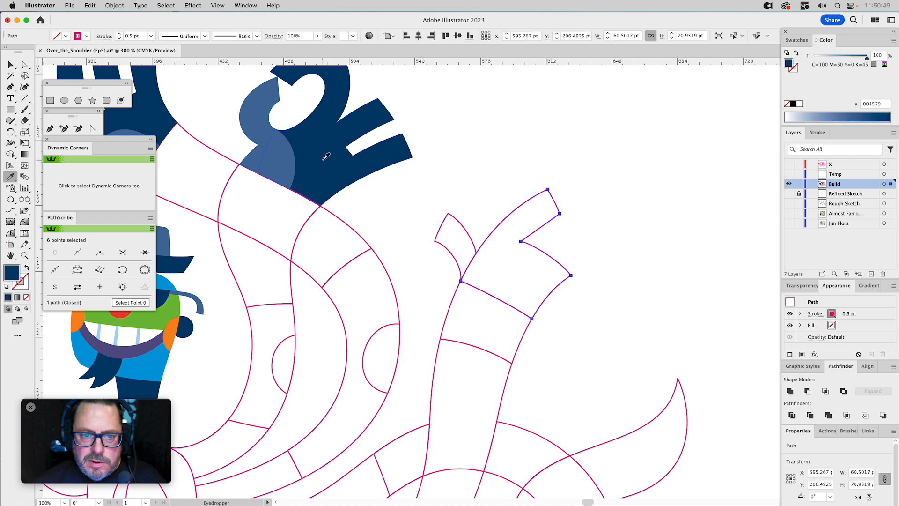
drag(449, 194, 438, 224)
click(275, 143)
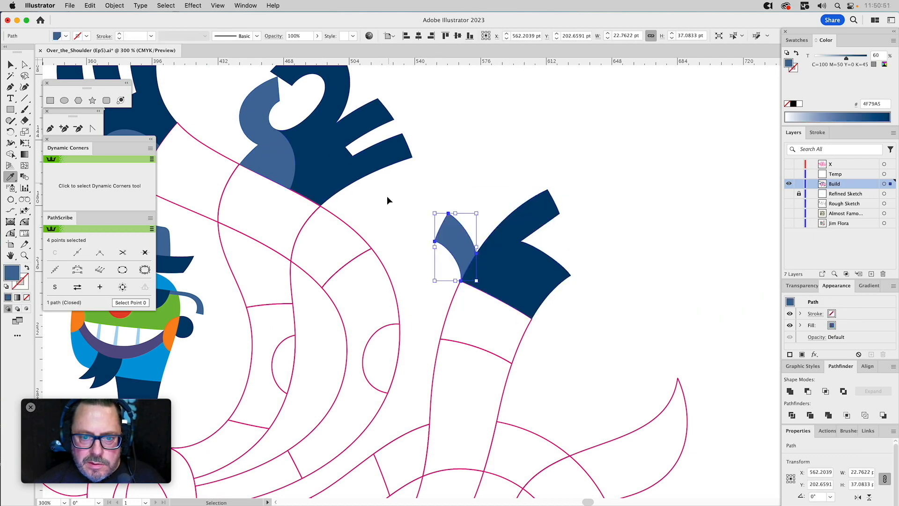
super+click(381, 225)
key(super+0)
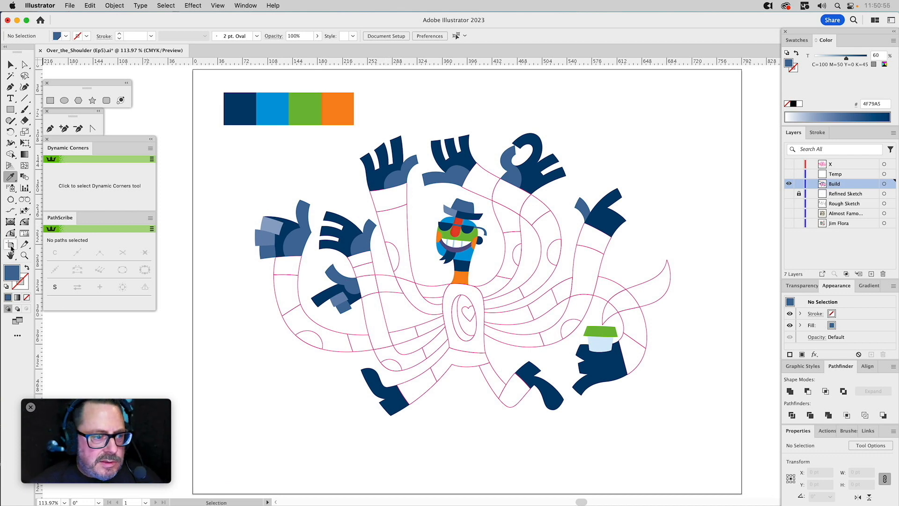
Fill the uppermost arm segment joining the torso's left shoulder with the neck band's navy.
click(24, 255)
drag(348, 157, 645, 413)
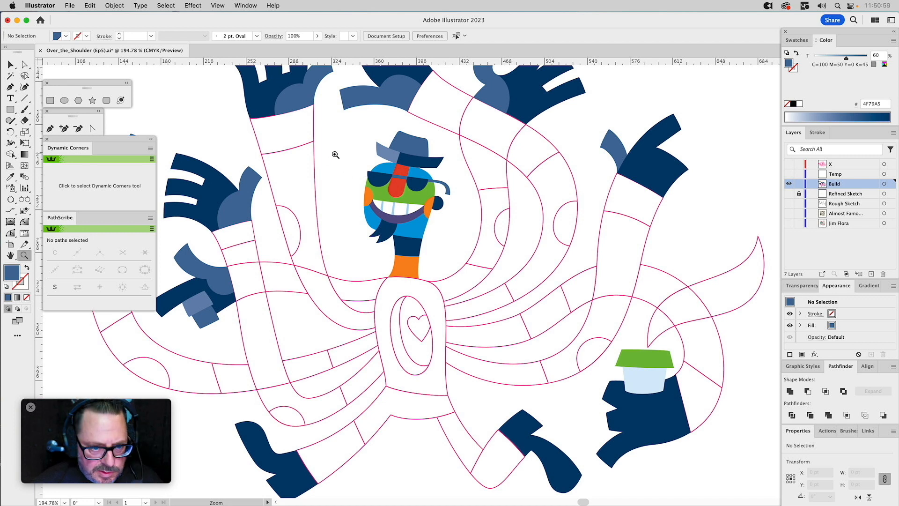
key(v)
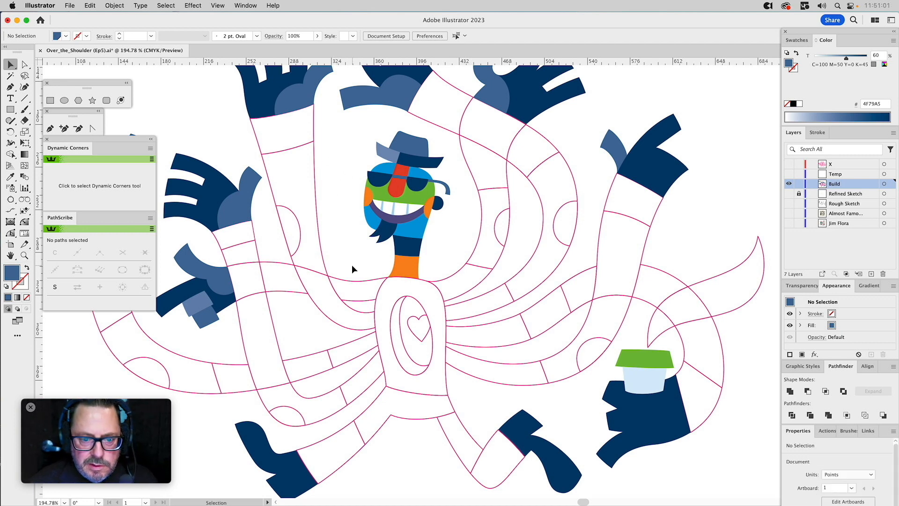
click(356, 296)
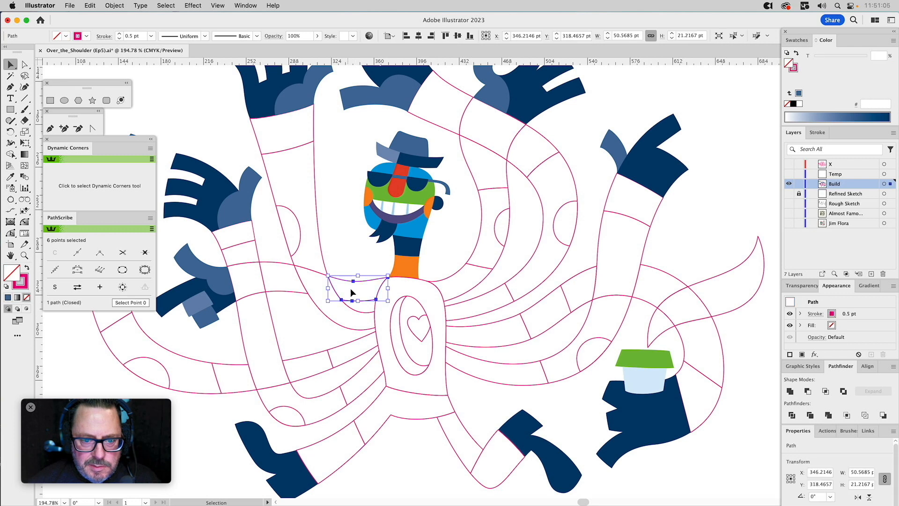
click(10, 177)
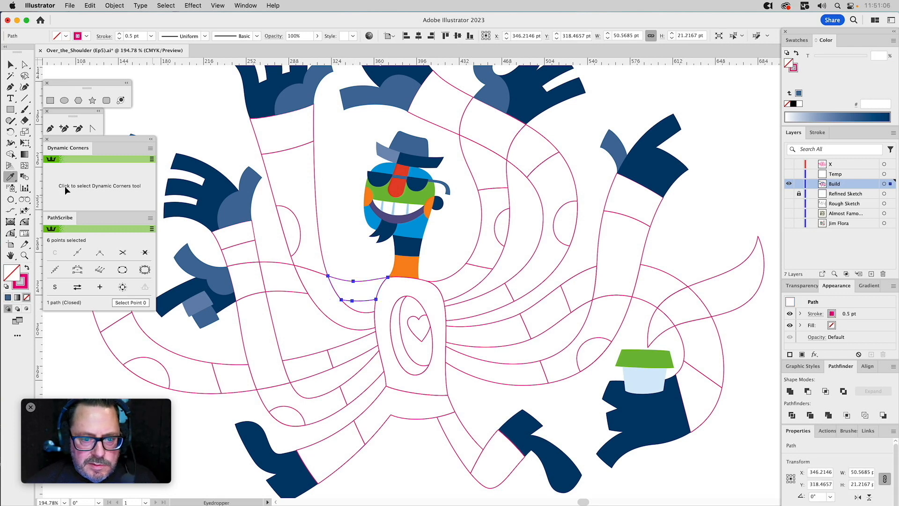
click(418, 247)
key(v)
click(340, 249)
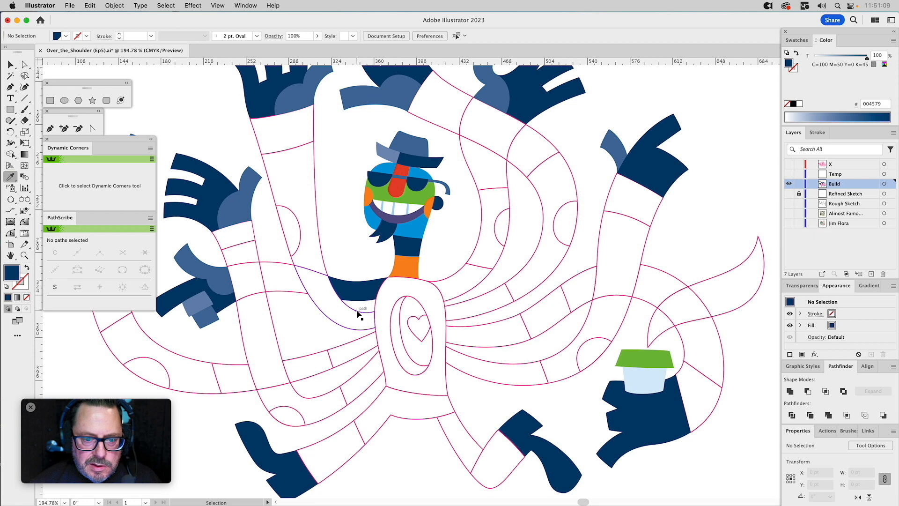
Fill the curved arm segment directly below the navy shoulder segment with the face's solid blue.
click(357, 312)
key(i)
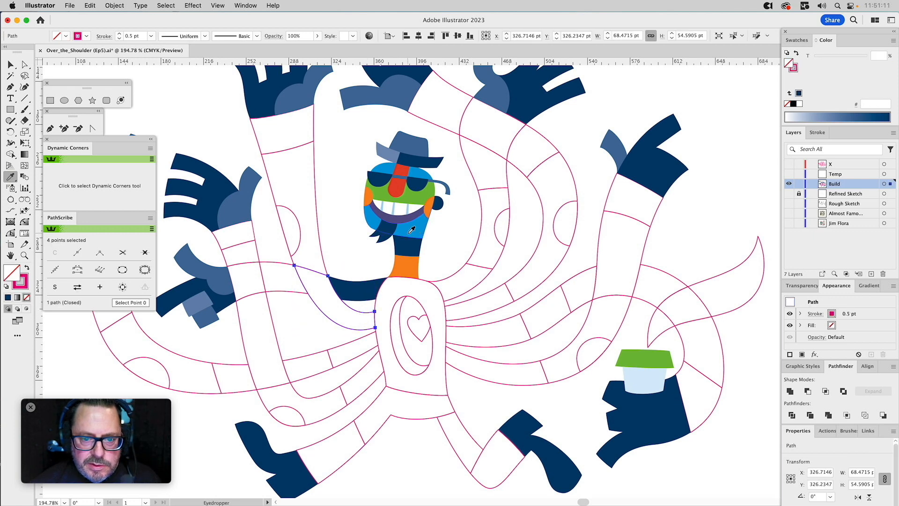
click(411, 232)
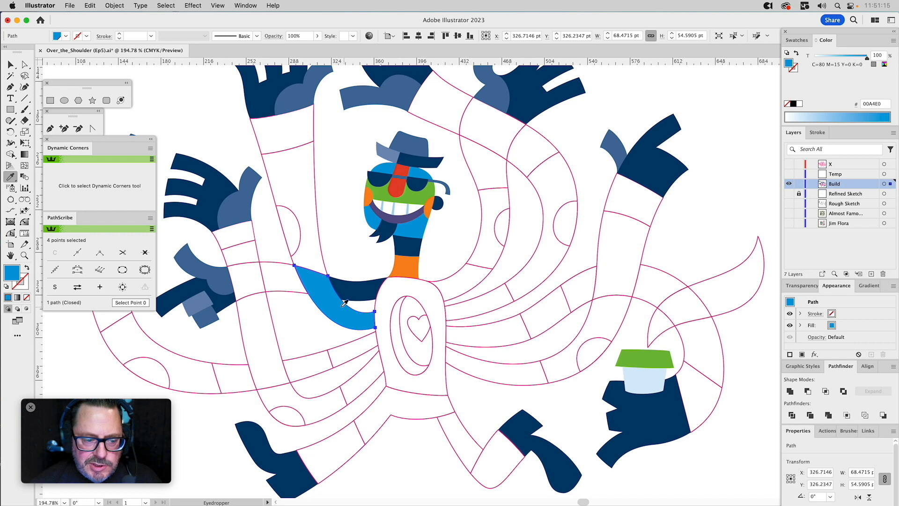
Fill the torso around the chest oval with the face's solid blue, undoing a first try with the nose's red.
key(v)
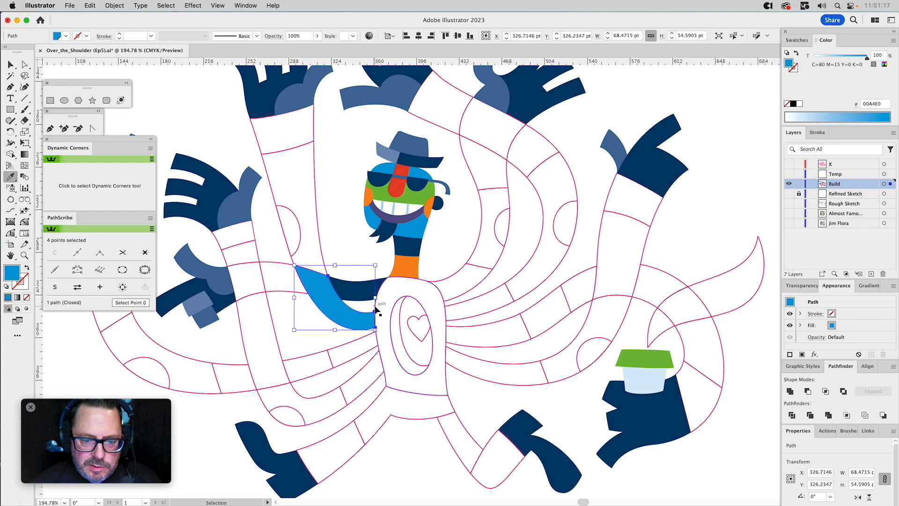
click(376, 309)
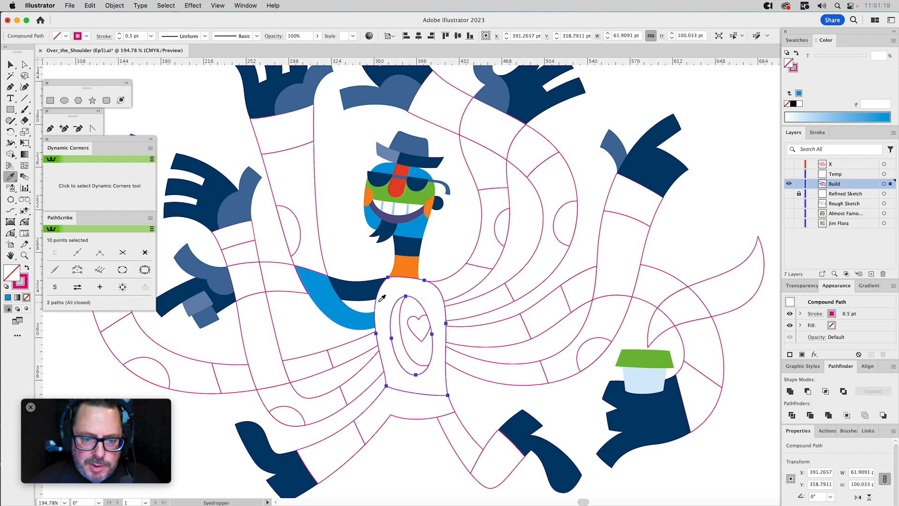
click(401, 189)
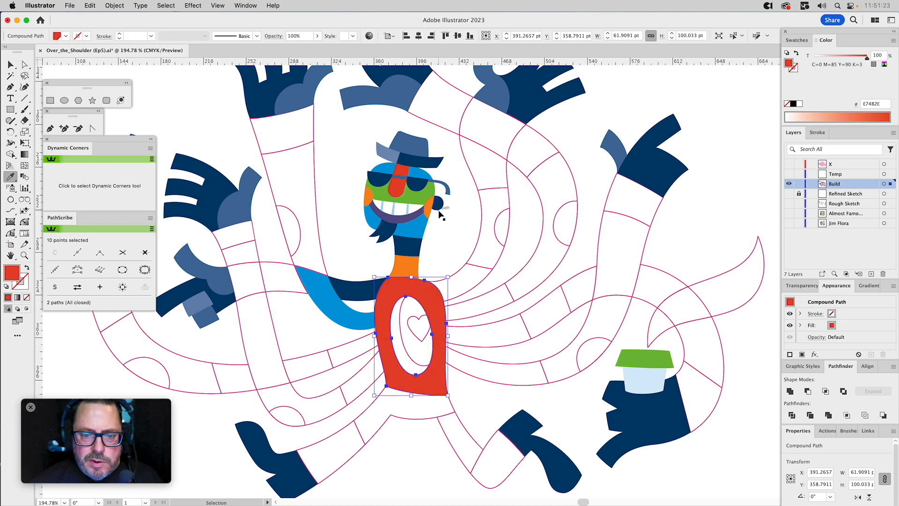
key(super+z)
click(423, 227)
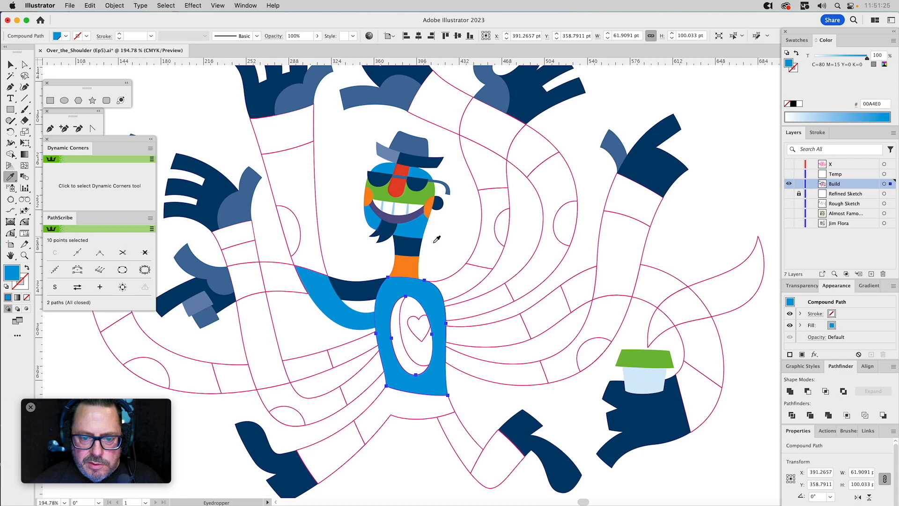
key(super+shift+a)
Fill the crescent inside the chest oval with the shoulder segment's navy and the heart with the nose's red.
super+click(400, 318)
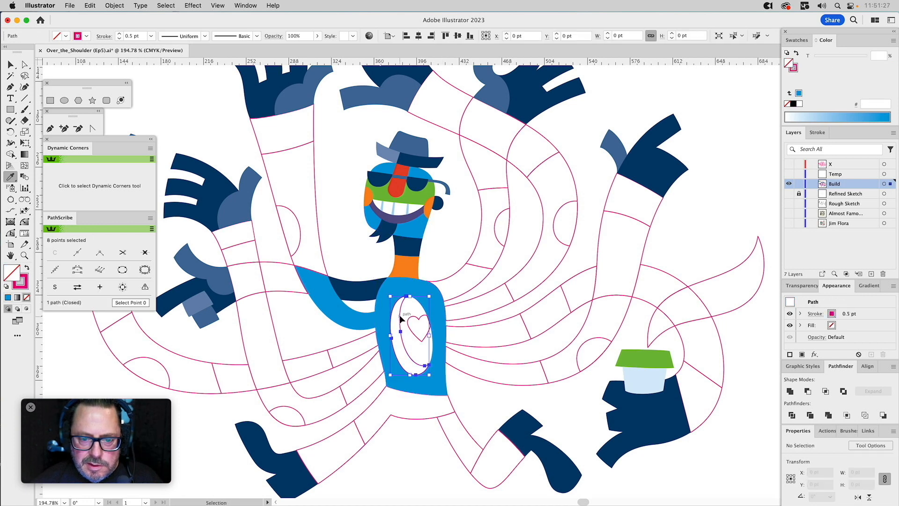
click(369, 281)
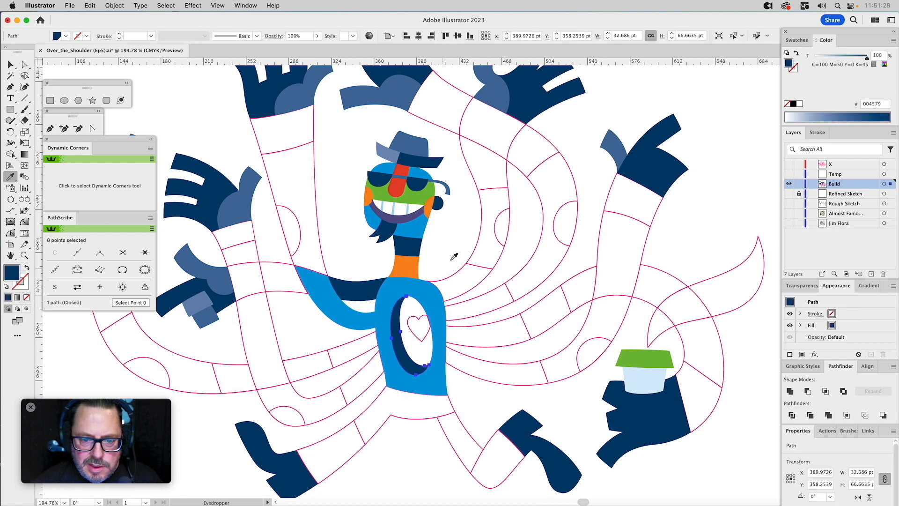
super+click(423, 315)
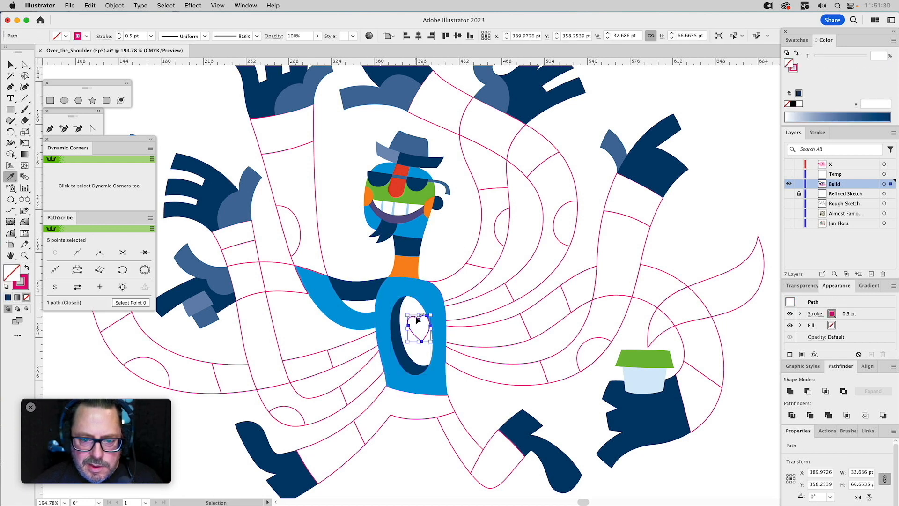
click(395, 190)
key(super+shift+a)
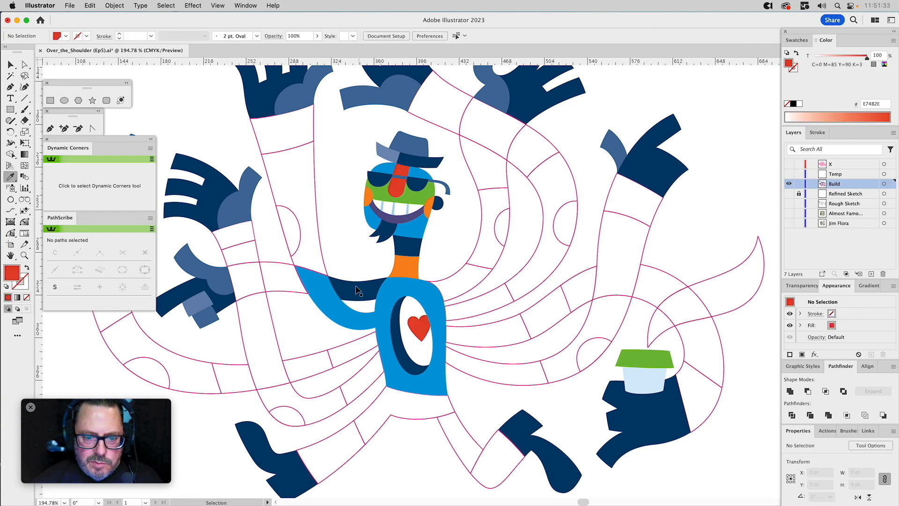
Change the curved arm segment below the navy shoulder segment to the face's green.
super+click(333, 305)
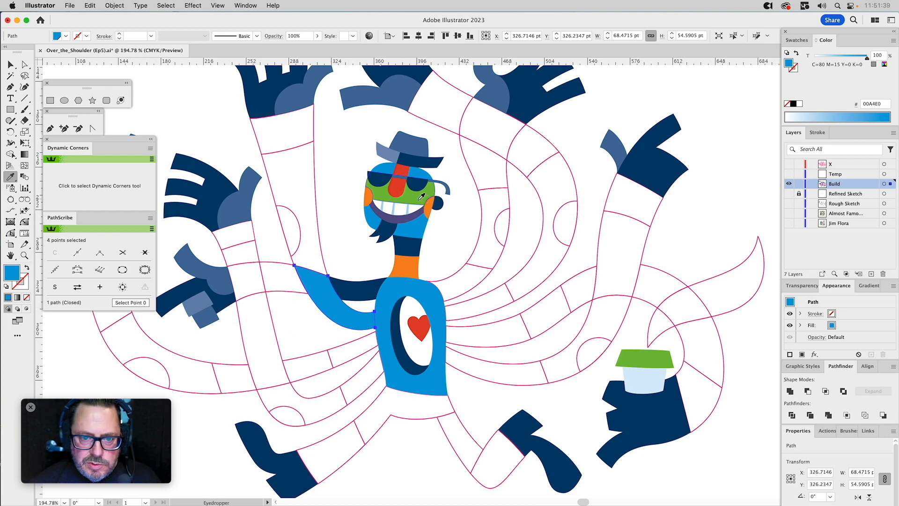
click(421, 195)
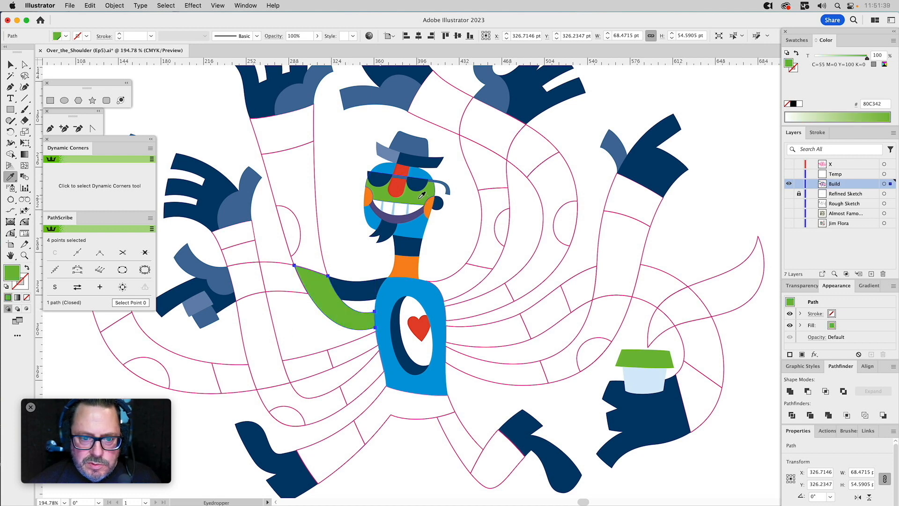
super+click(342, 235)
Fill the long raised arm segment above the green bend with the face's blue and the segment below its hand with the ear's orange.
super+click(317, 222)
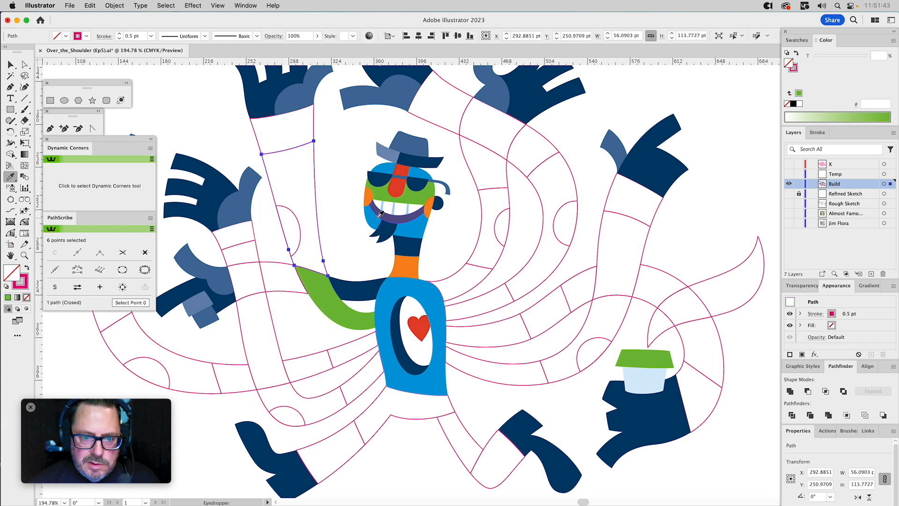
click(374, 217)
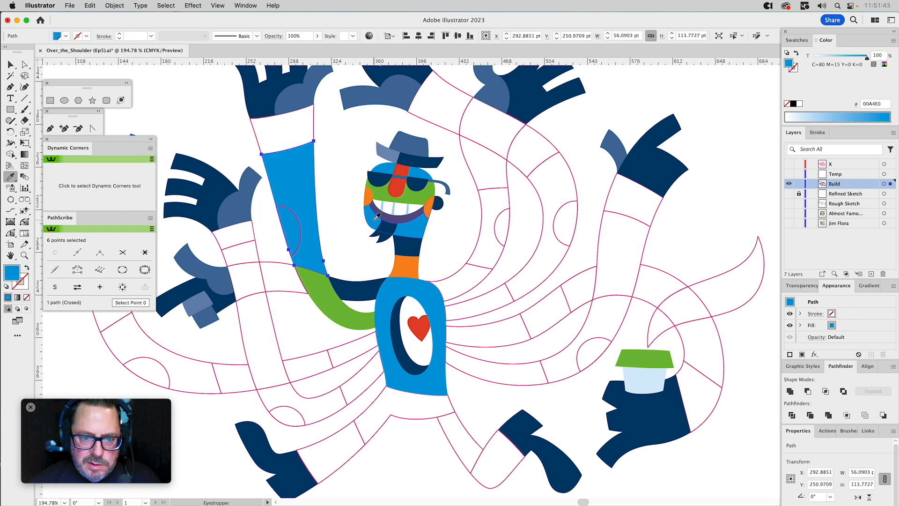
key(super)
super+click(313, 121)
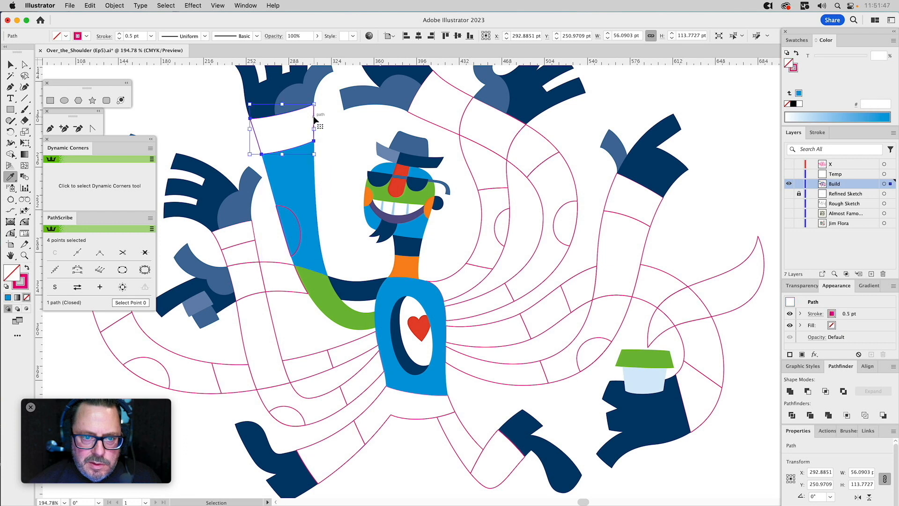
drag(420, 168, 474, 186)
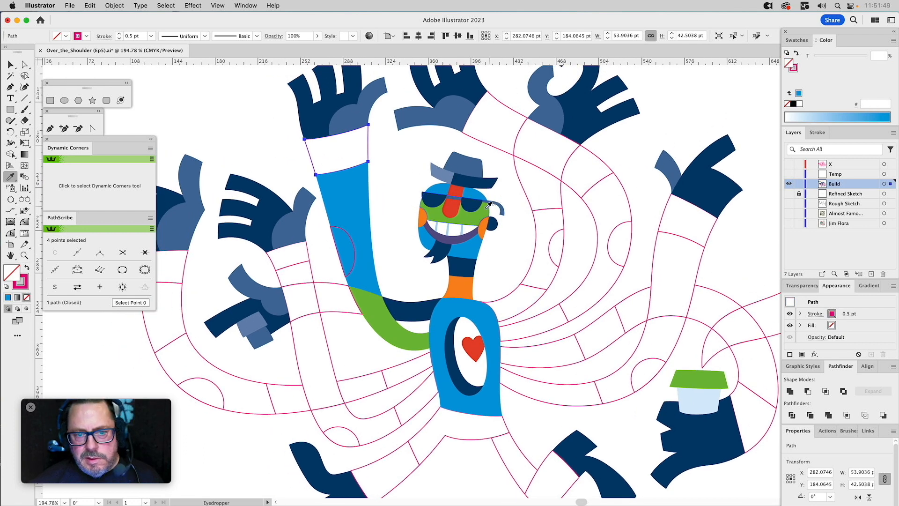
click(423, 216)
click(388, 174)
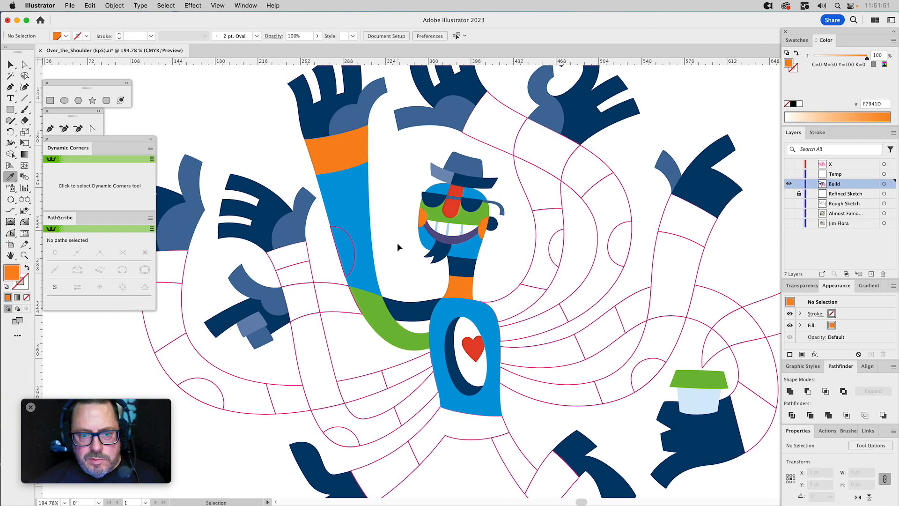
Fill the half-oval elbow patch on the raised blue arm with the arm's blue at a 50% tint, after first trying navy.
super+click(338, 227)
click(406, 309)
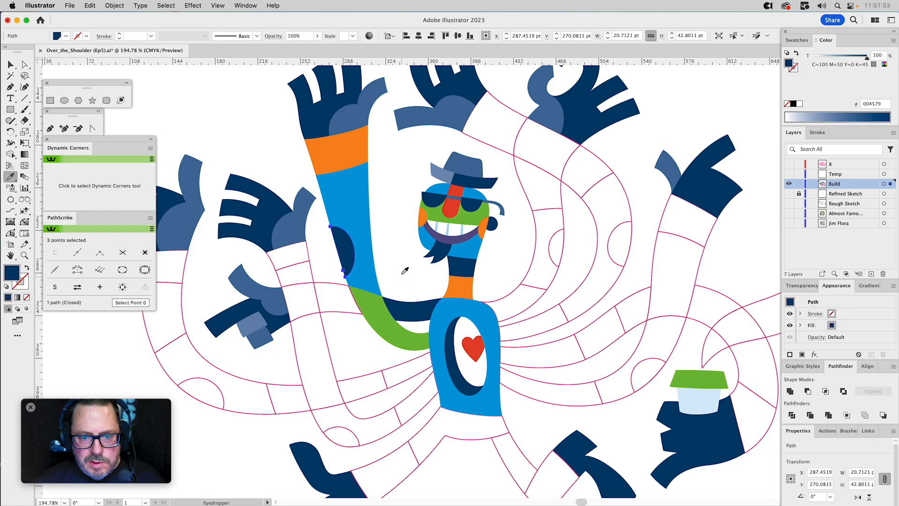
super+click(397, 268)
drag(415, 281, 462, 280)
super+click(390, 244)
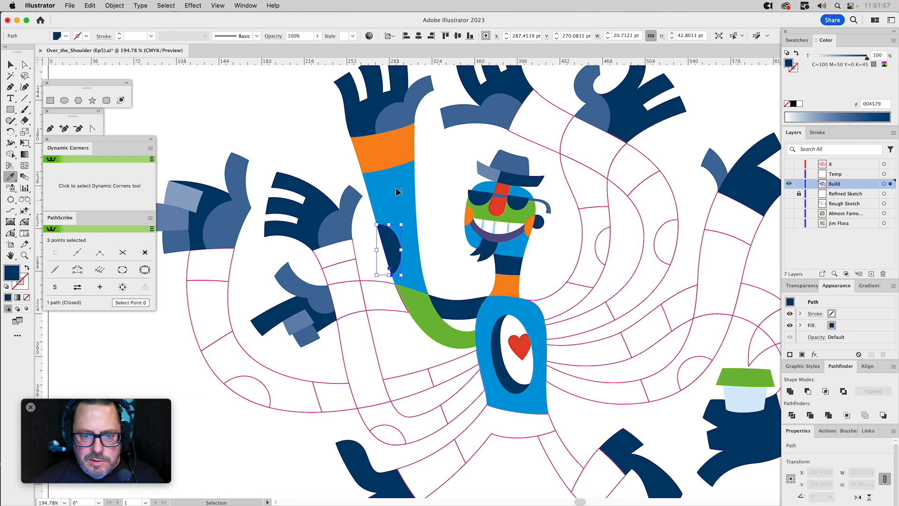
click(396, 193)
drag(846, 58, 841, 59)
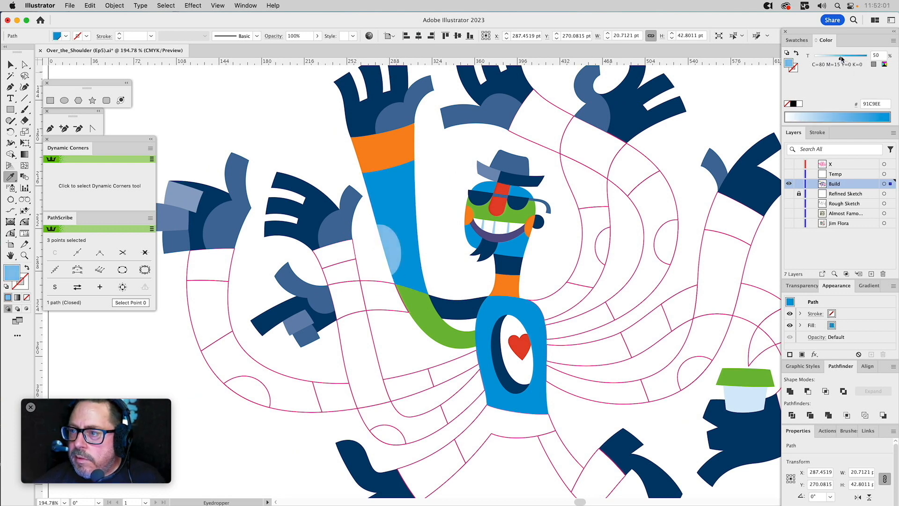
super+click(448, 161)
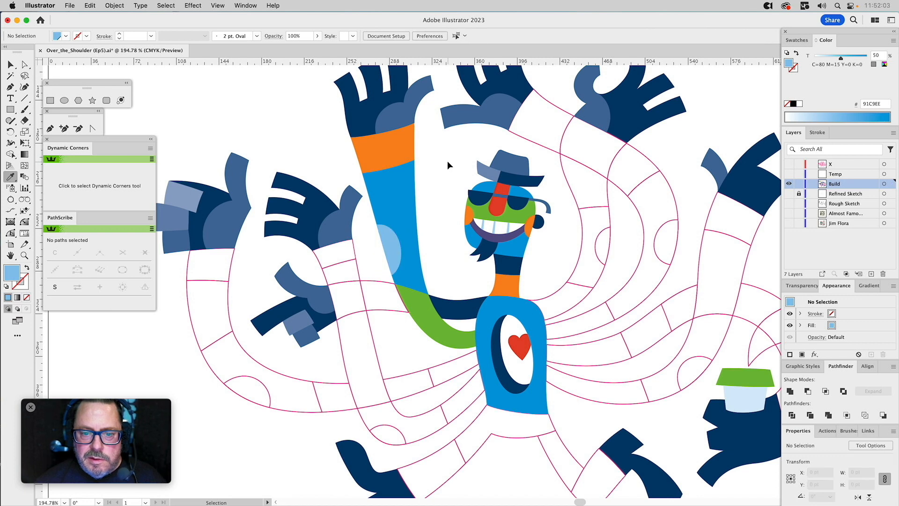
Fill the arm segment directly beside the green bend with the neck's orange.
super+click(374, 286)
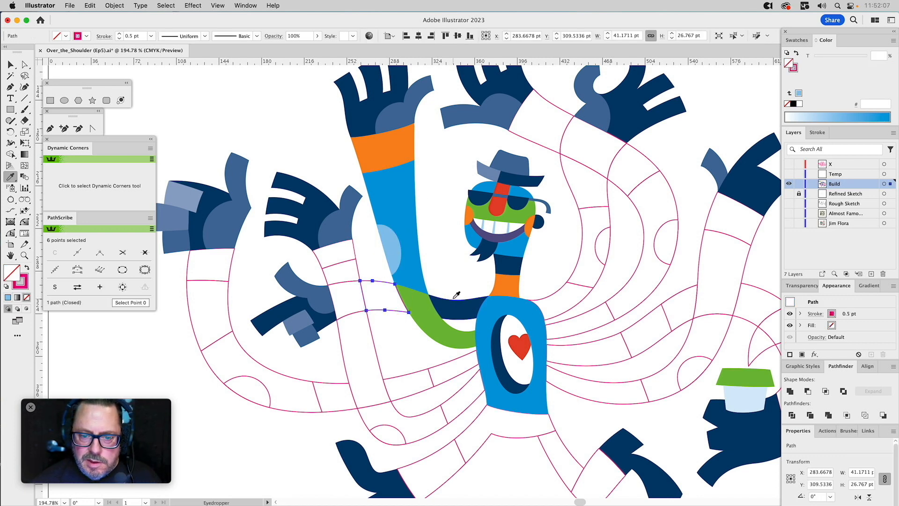
click(508, 281)
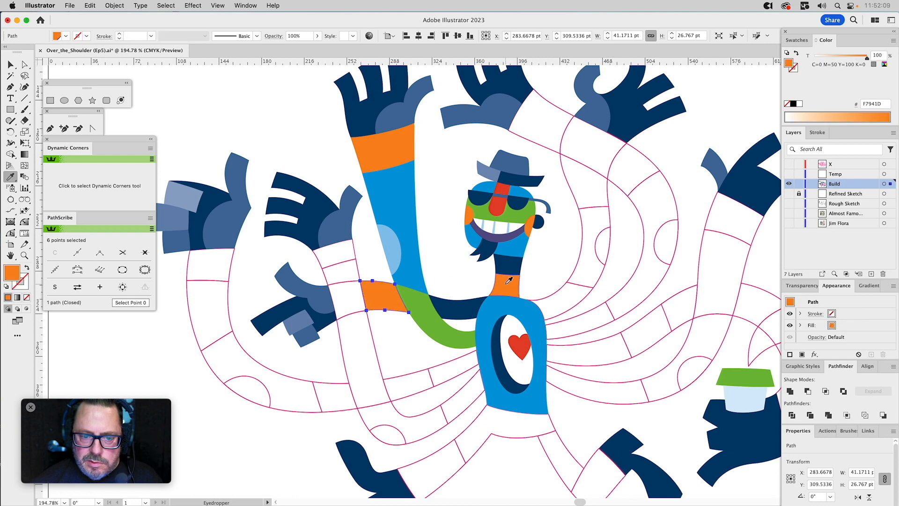
key(super)
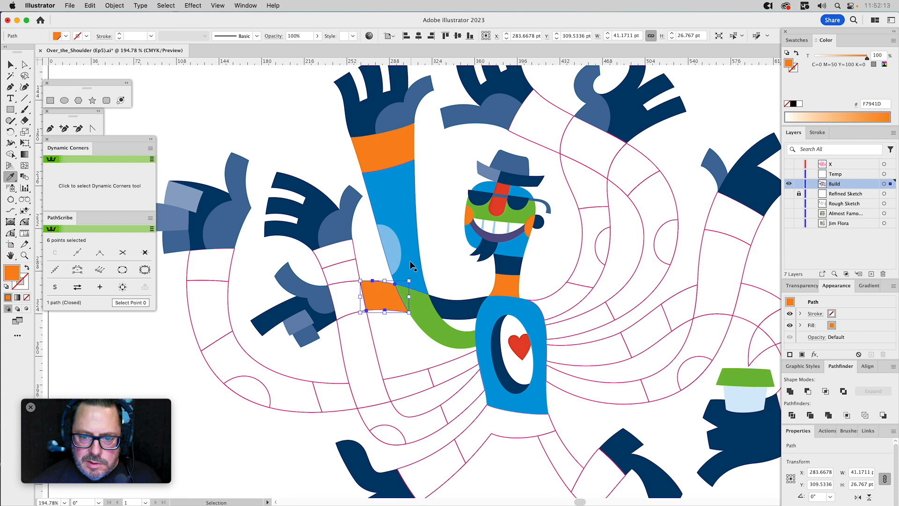
Fill the segment where the two arms cross and its neighbour beside the green bend with the heart's red.
super+click(341, 284)
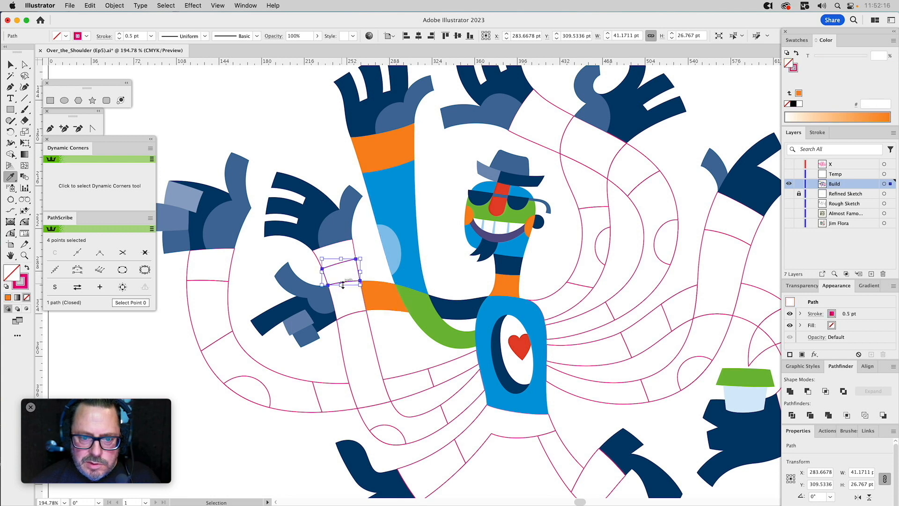
super+click(346, 314)
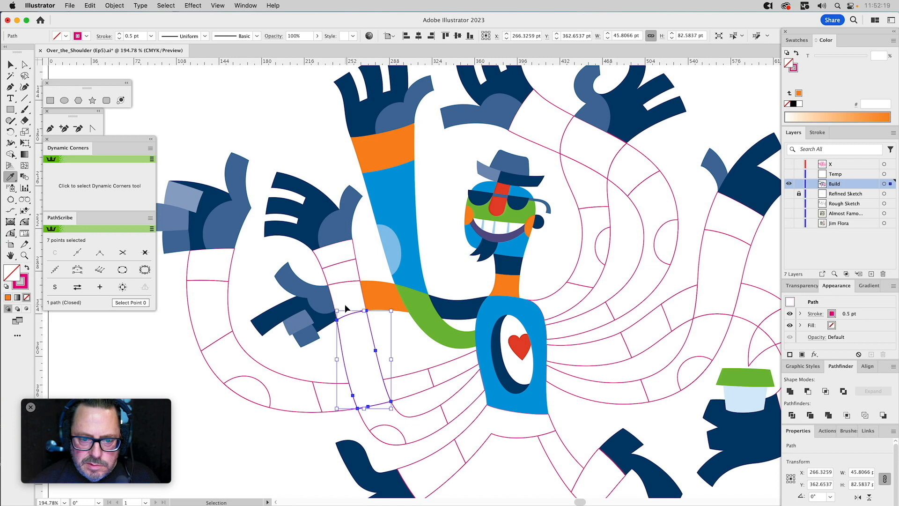
drag(345, 304, 356, 323)
shift+super+click(367, 338)
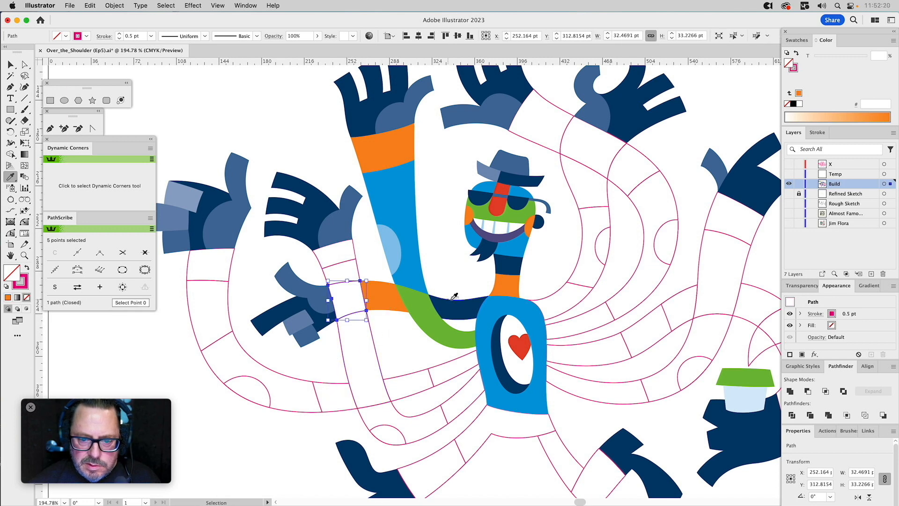
click(519, 336)
super+click(386, 297)
click(352, 291)
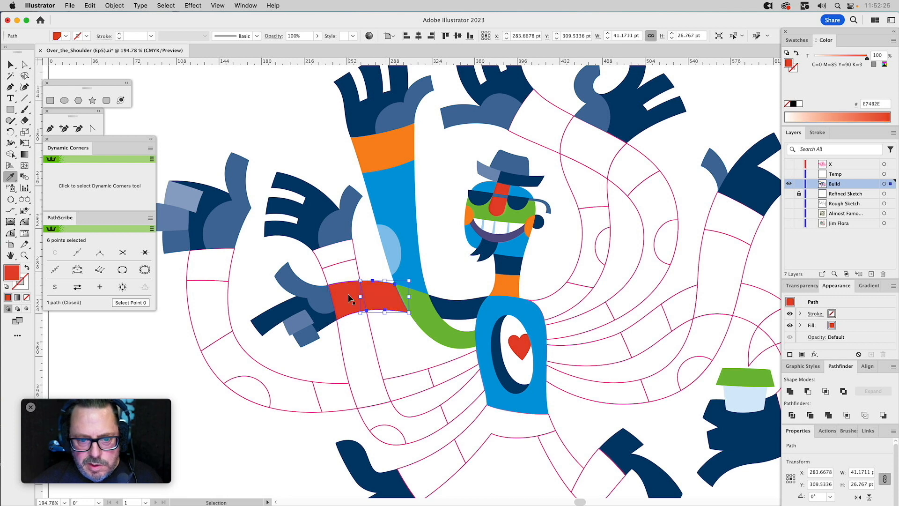
Change the segment where the two arms cross to the raised arm's solid blue.
super+click(347, 294)
click(403, 201)
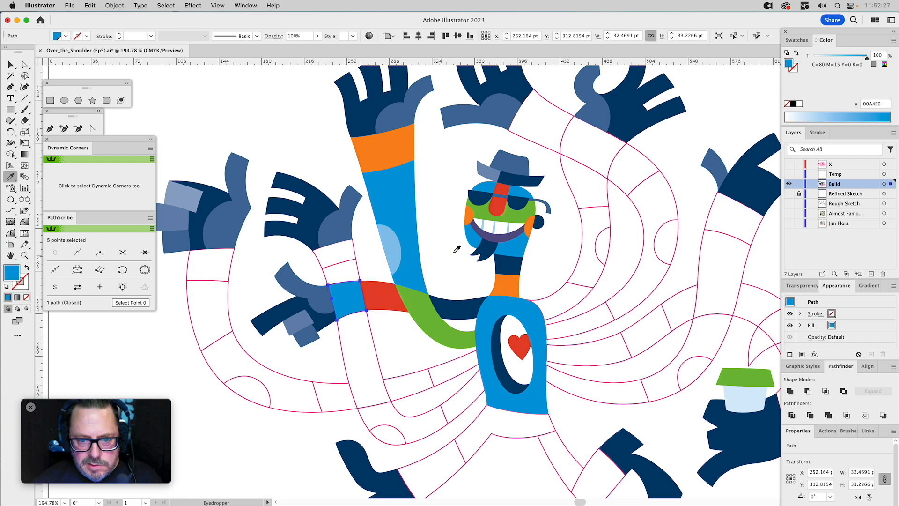
super+click(456, 257)
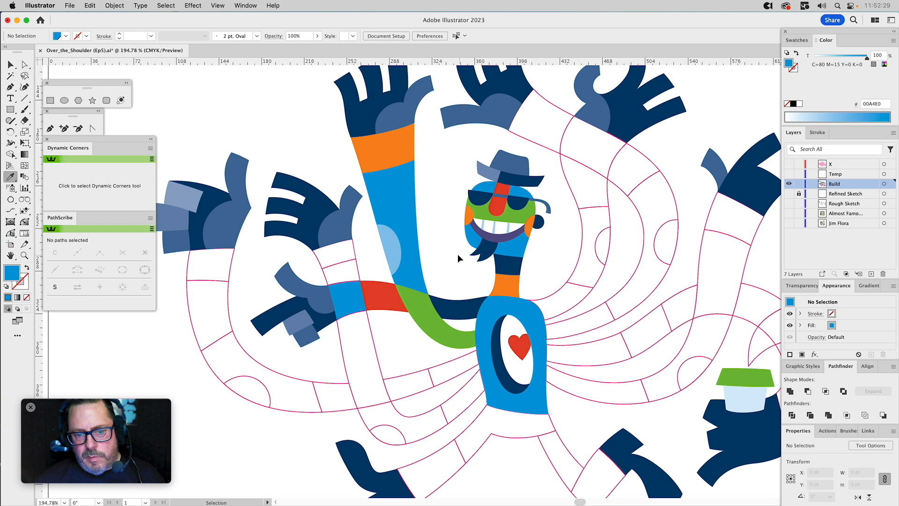
Fill the arm segment joining the torso below the green one with orange and the next one down with the heart's red.
super+click(468, 382)
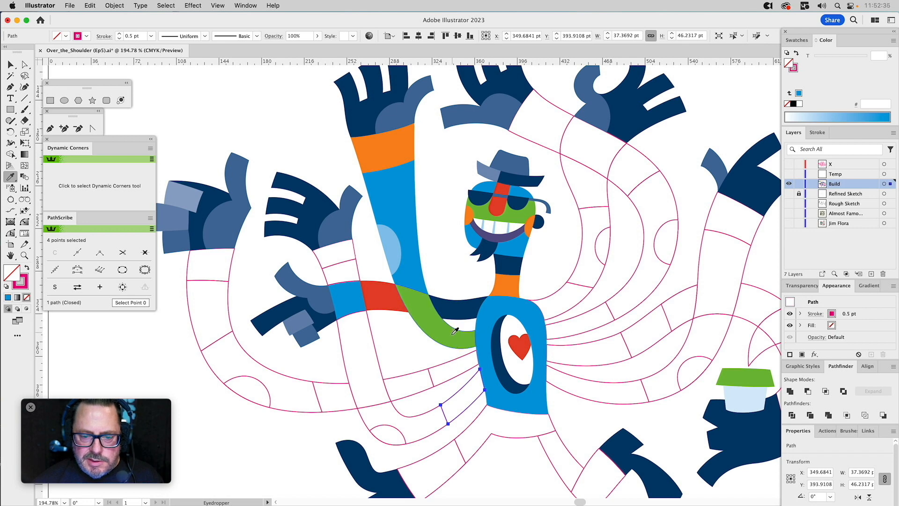
key(v)
click(451, 360)
key(i)
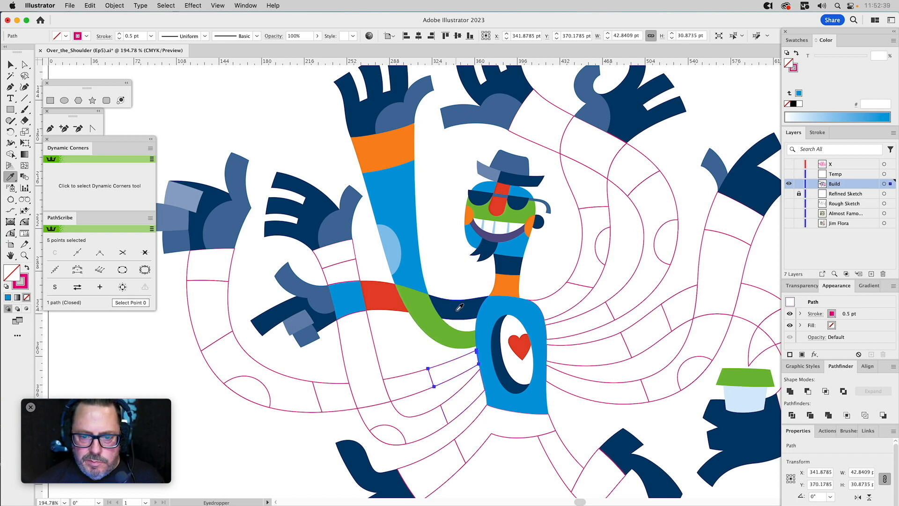
click(397, 152)
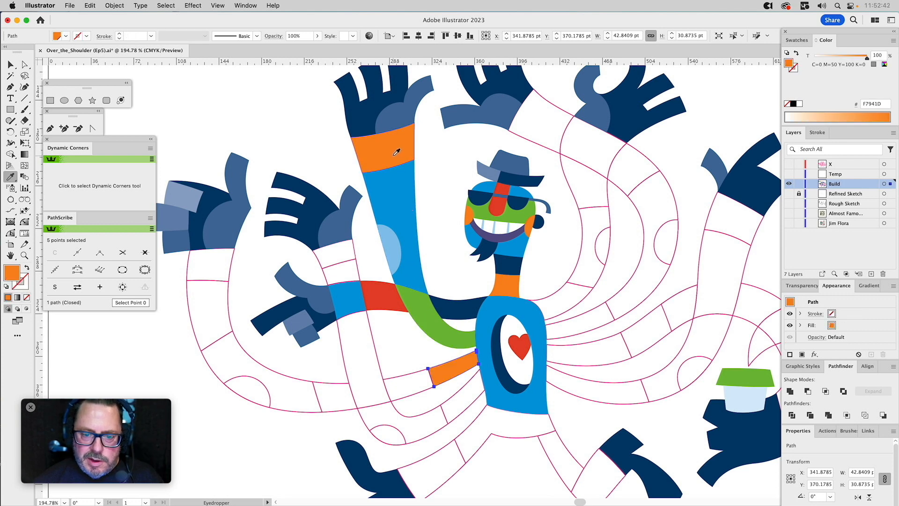
super+click(469, 380)
click(516, 342)
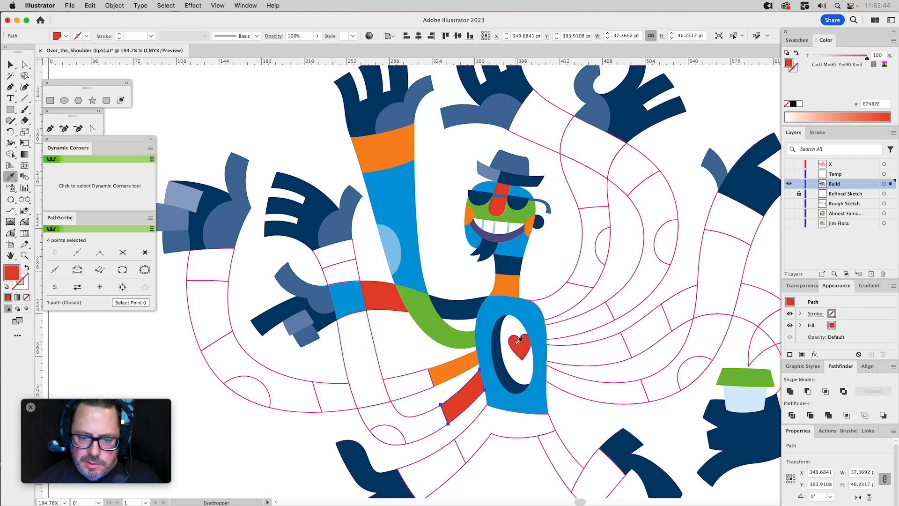
super+click(450, 262)
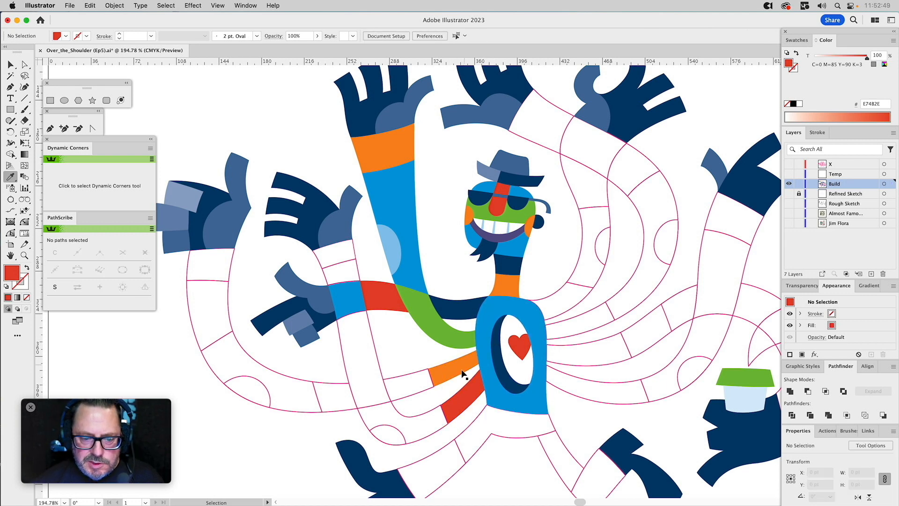
Fill the curved bend next to the red torso segment with navy and the long arm segment above the bend with orange.
super+click(399, 415)
click(464, 309)
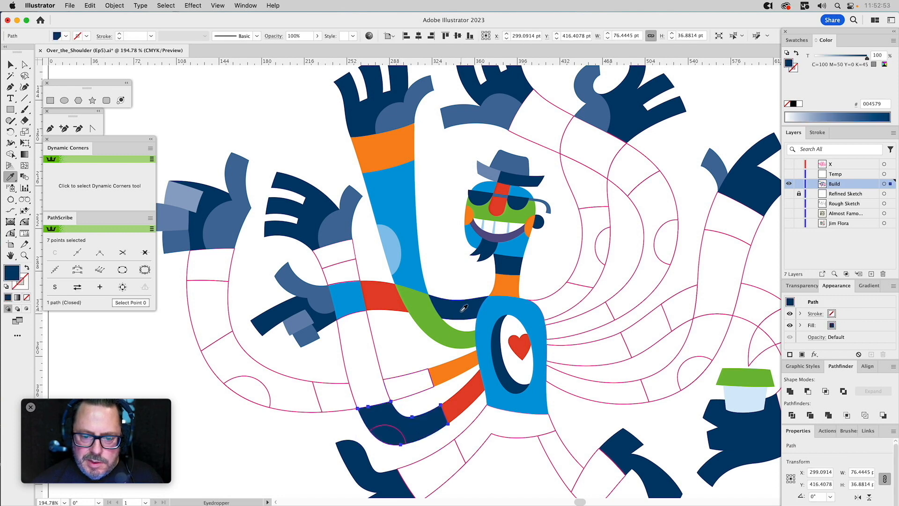
super+click(375, 346)
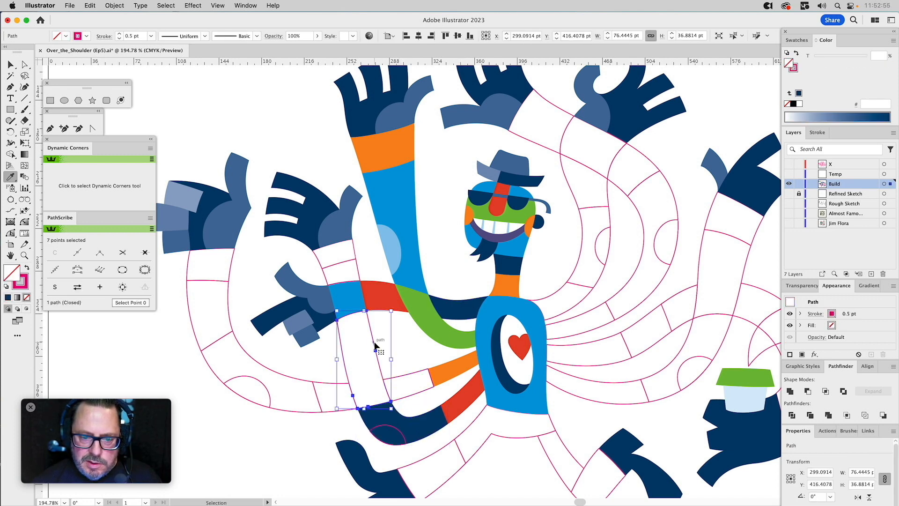
click(408, 155)
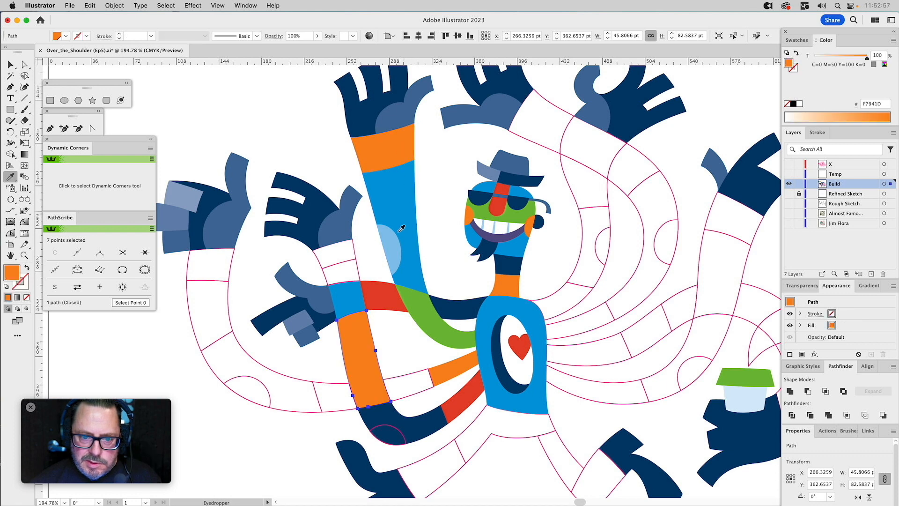
Fill the short segment above the blue arm crossing with navy and the wrist segment above that with red.
super+click(357, 270)
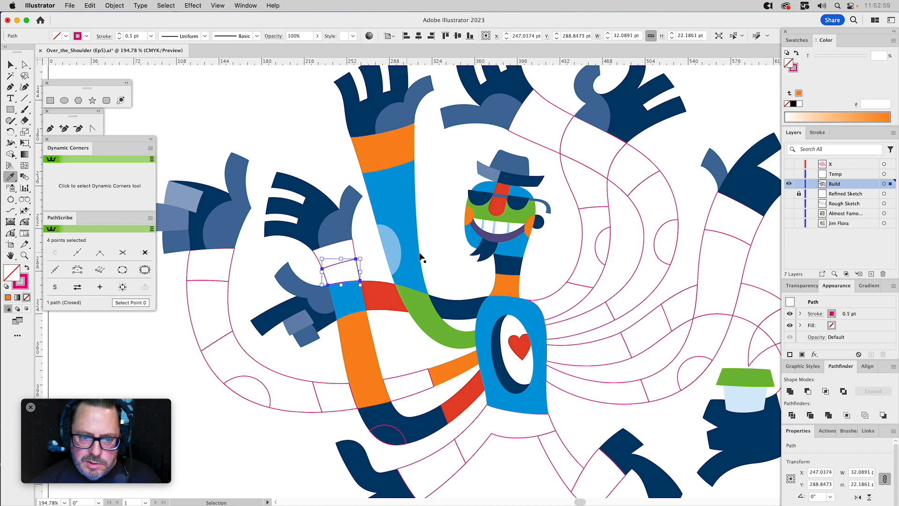
click(452, 303)
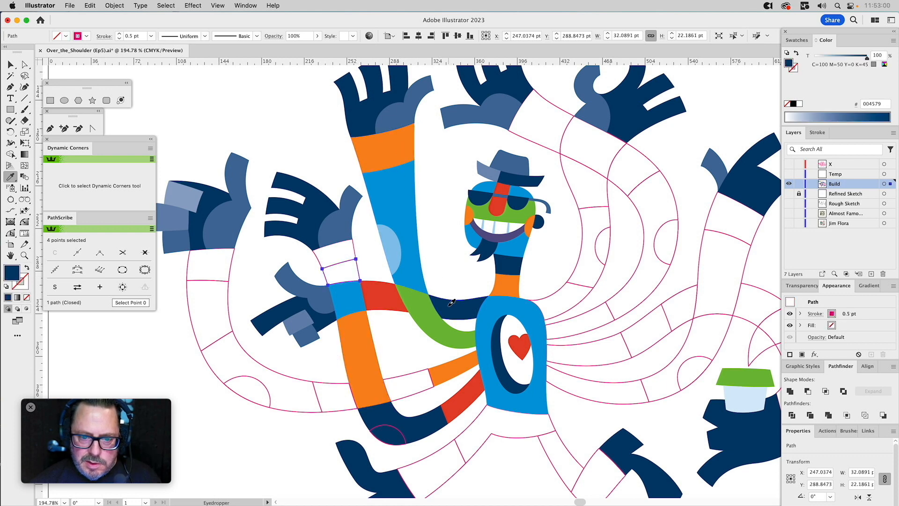
super+click(356, 252)
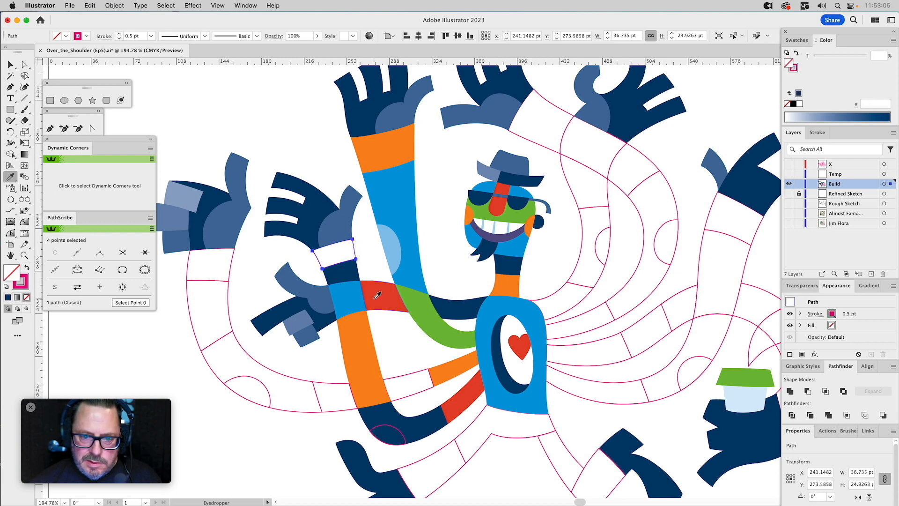
click(377, 294)
super+click(372, 253)
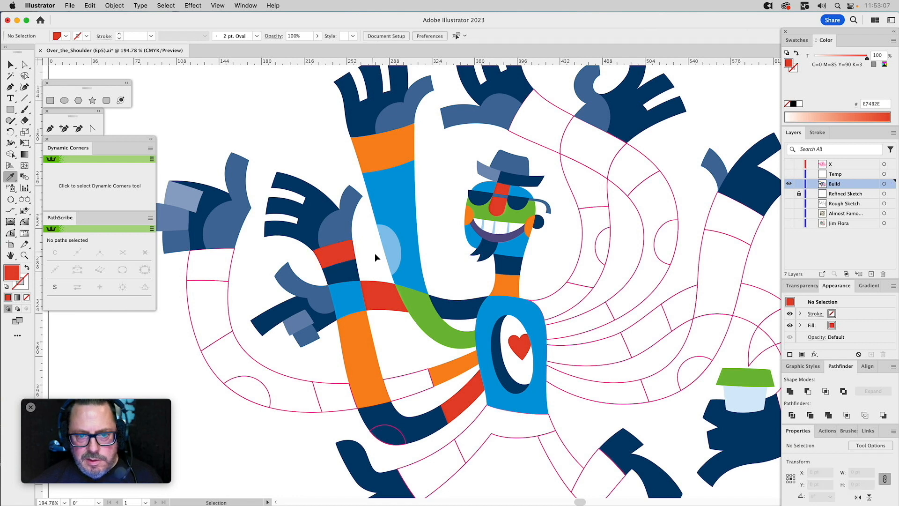
Fill the elbow patch on the navy bend with the hand's 60% navy tint.
super+click(389, 425)
click(317, 328)
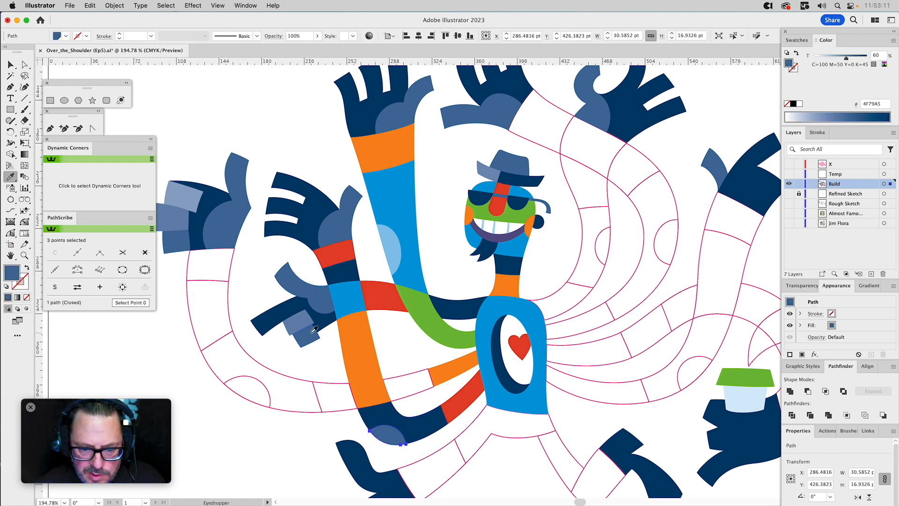
super+click(404, 357)
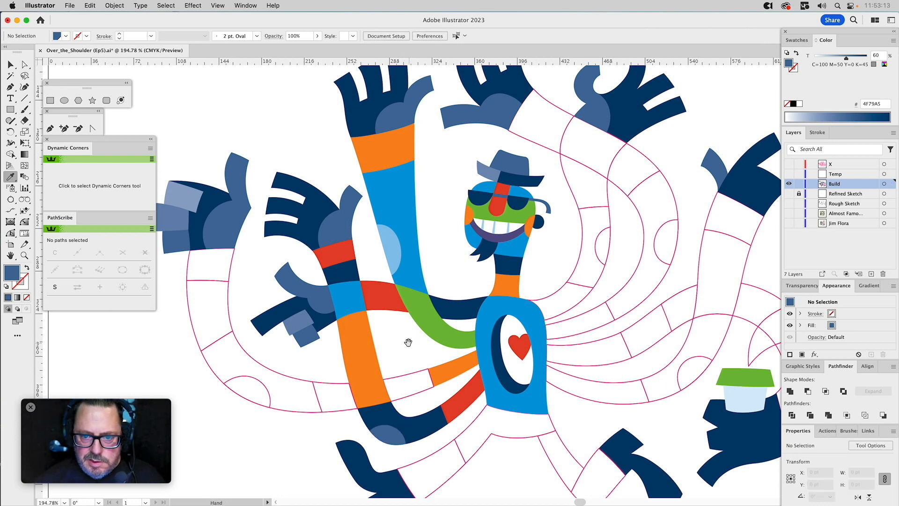
Set the tint of the elbow patch on the raised blue arm to 65%.
super+click(396, 243)
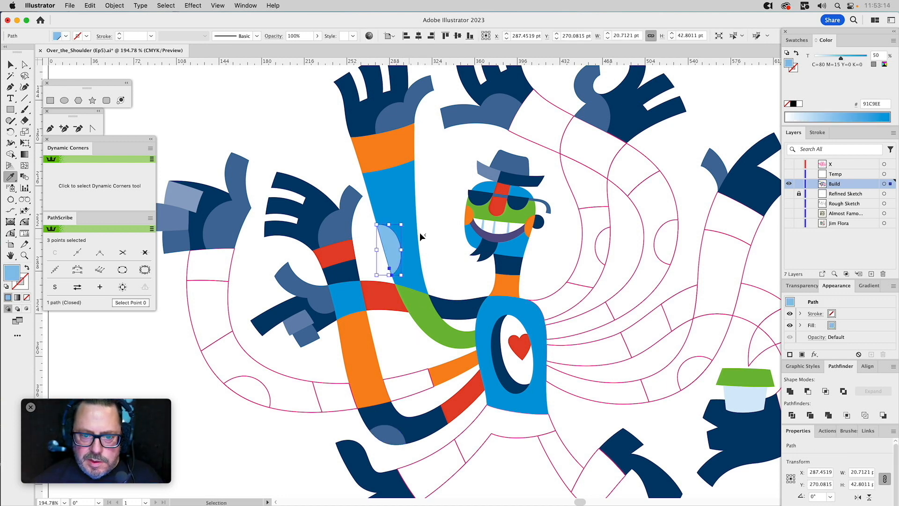
click(846, 58)
drag(847, 58, 849, 57)
click(435, 180)
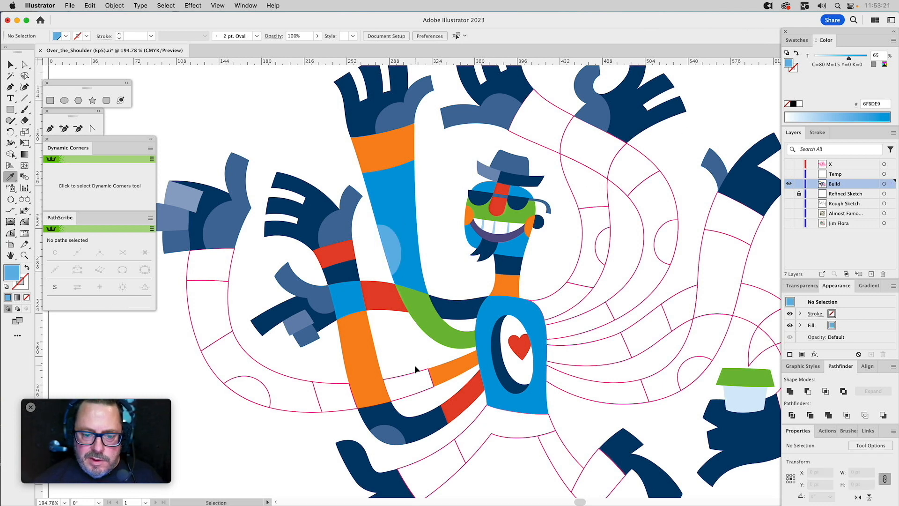
Fill the two unfilled arm segments on either side of the long orange arm's lower end with navy.
click(410, 376)
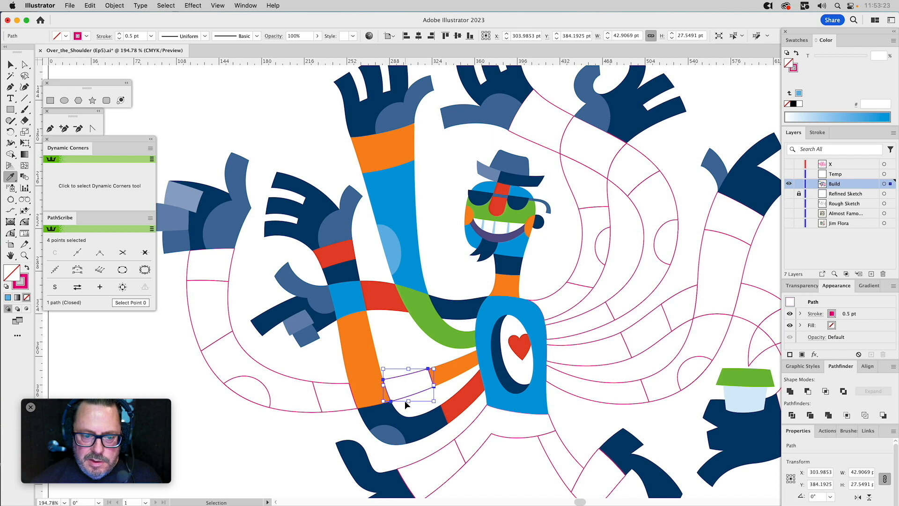
click(286, 381)
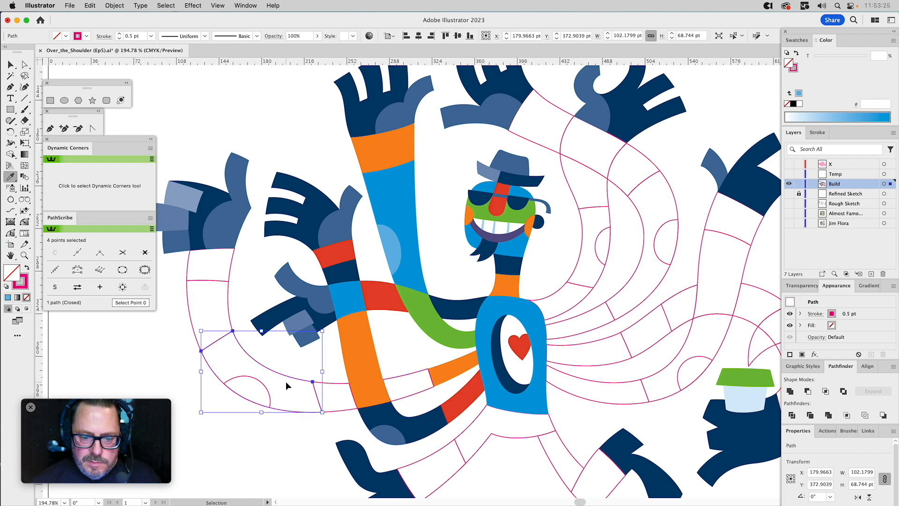
click(398, 372)
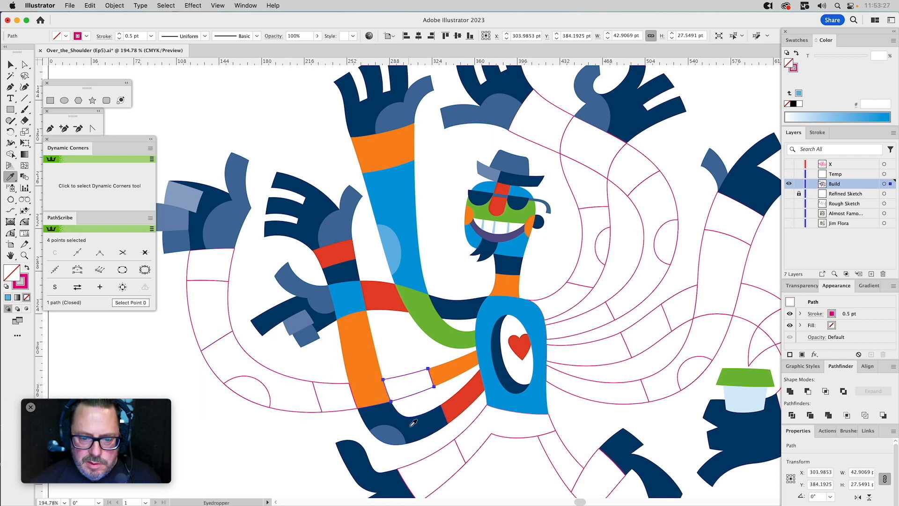
click(413, 422)
key(v)
click(335, 382)
key(i)
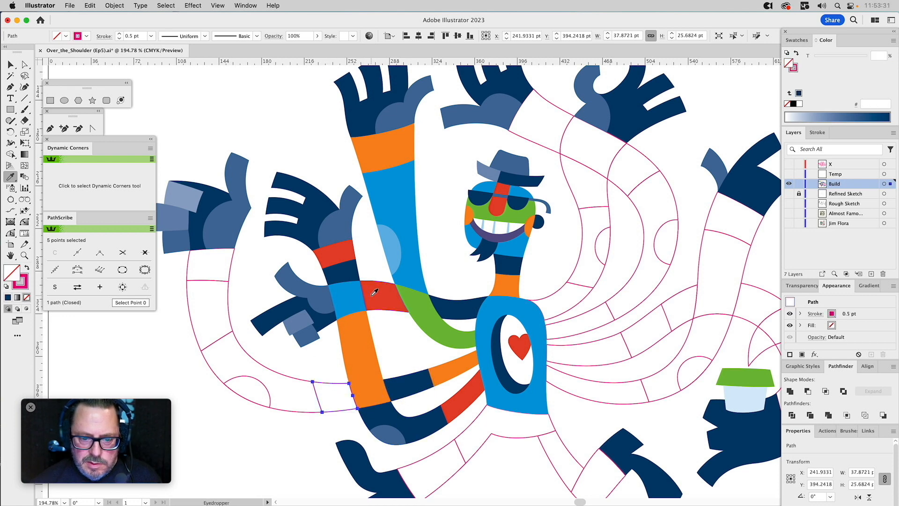
click(447, 315)
Fill the large lower arm bend with blue, comparing it against orange.
key(v)
click(279, 379)
key(i)
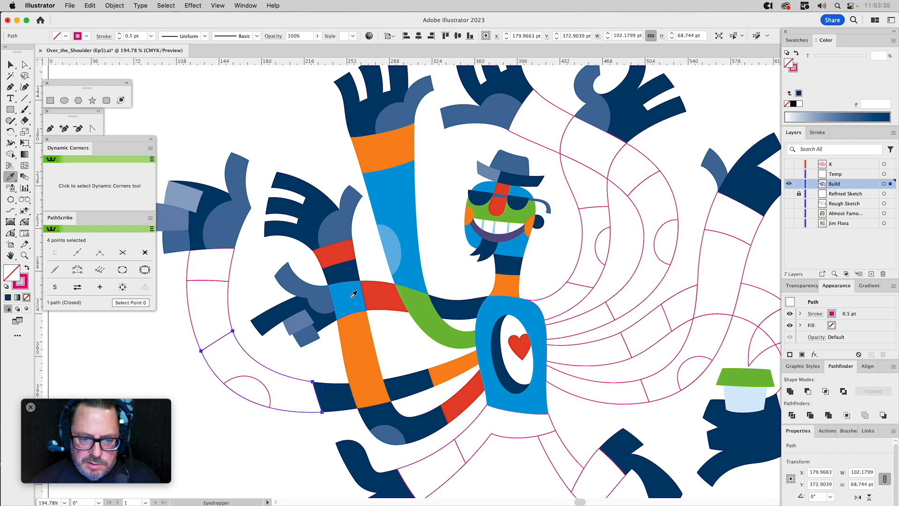
click(353, 295)
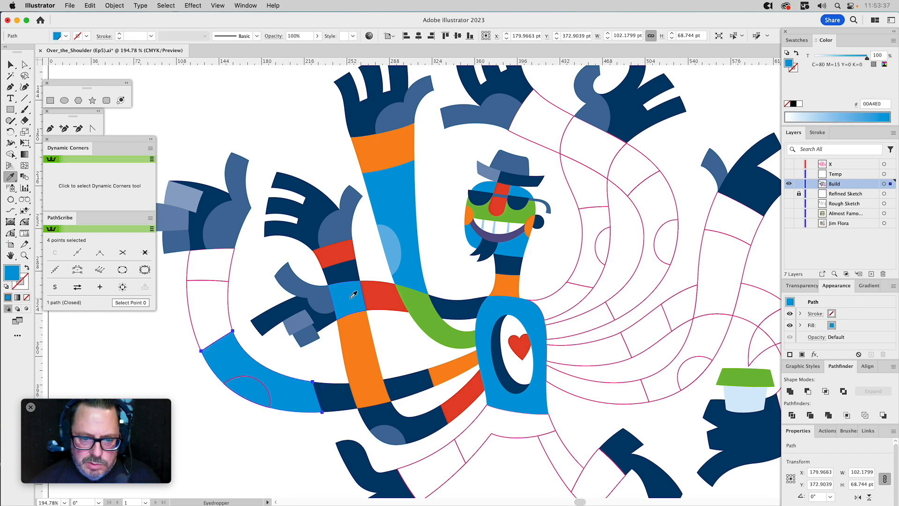
click(359, 335)
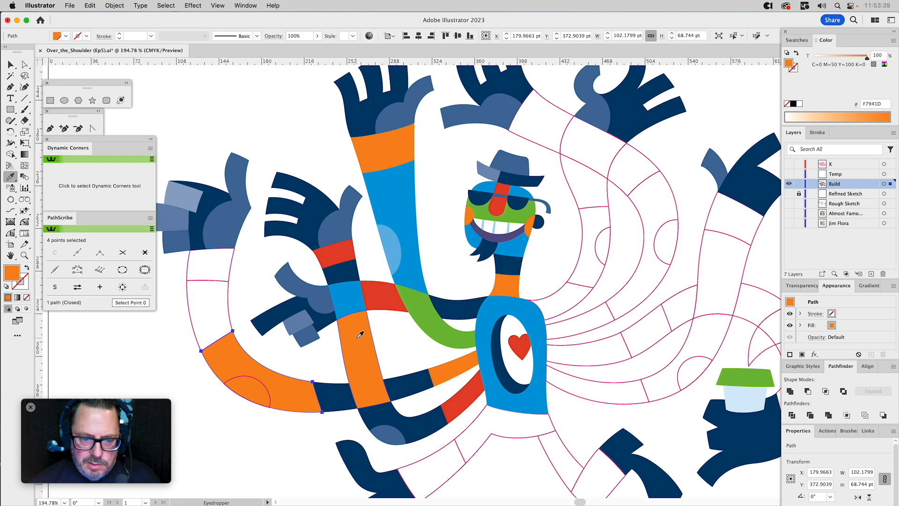
click(350, 292)
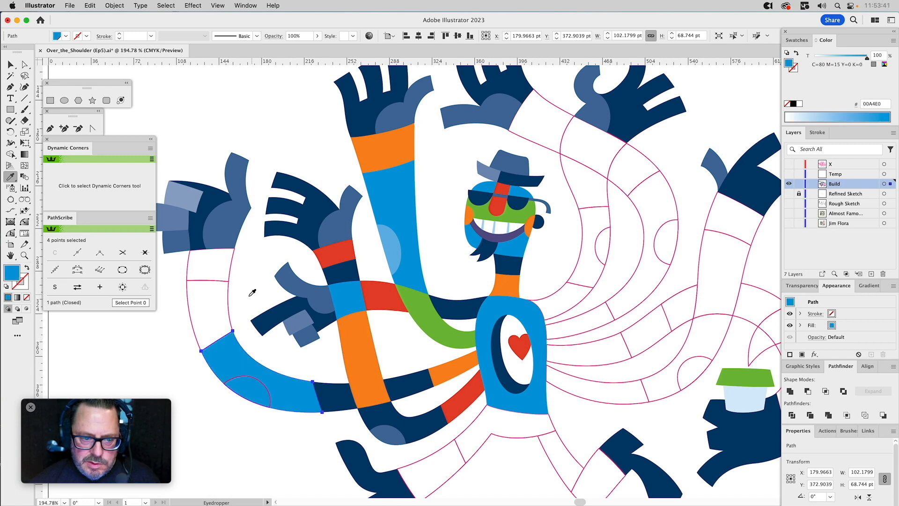
Fill the forearm segment above the large arm bend with navy and the wrist segment below the hand with orange.
super+click(224, 303)
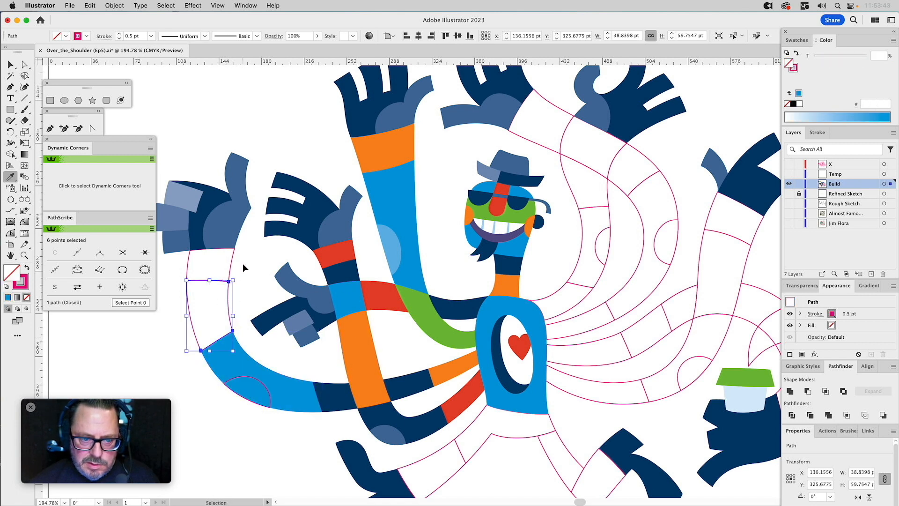
click(280, 311)
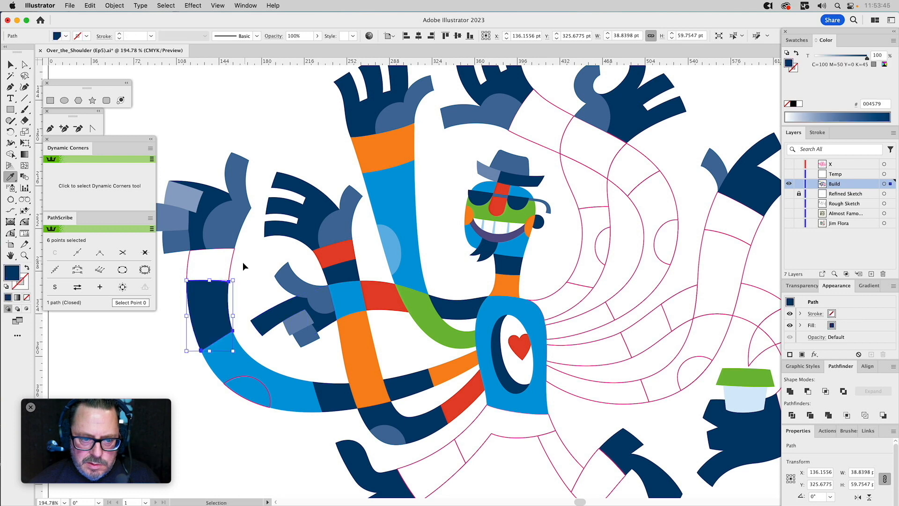
super+click(227, 262)
click(352, 337)
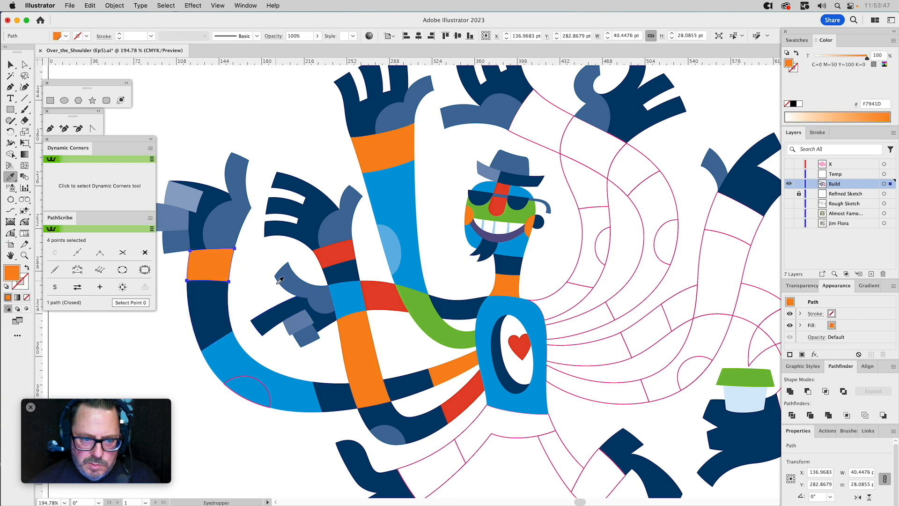
Fill the elbow patch on the large arm bend with the raised arm's 65% blue tint.
super+click(259, 380)
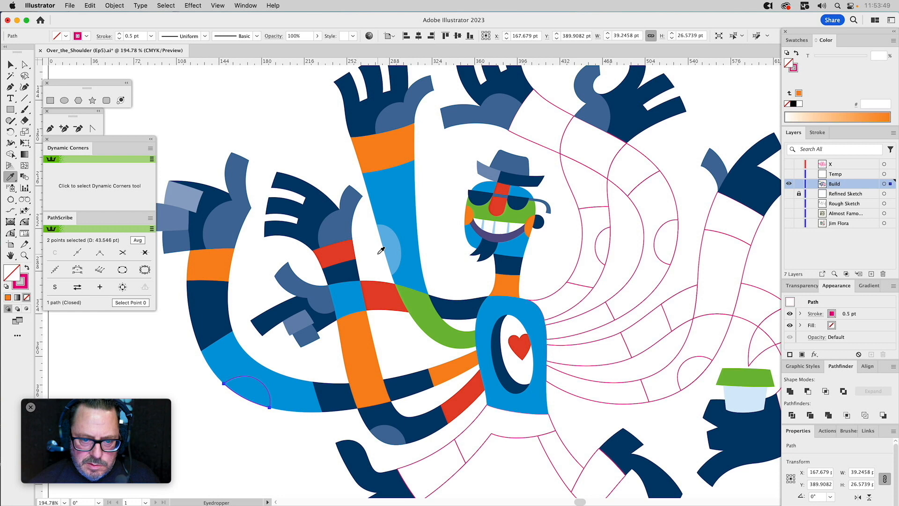
click(389, 251)
super+click(458, 256)
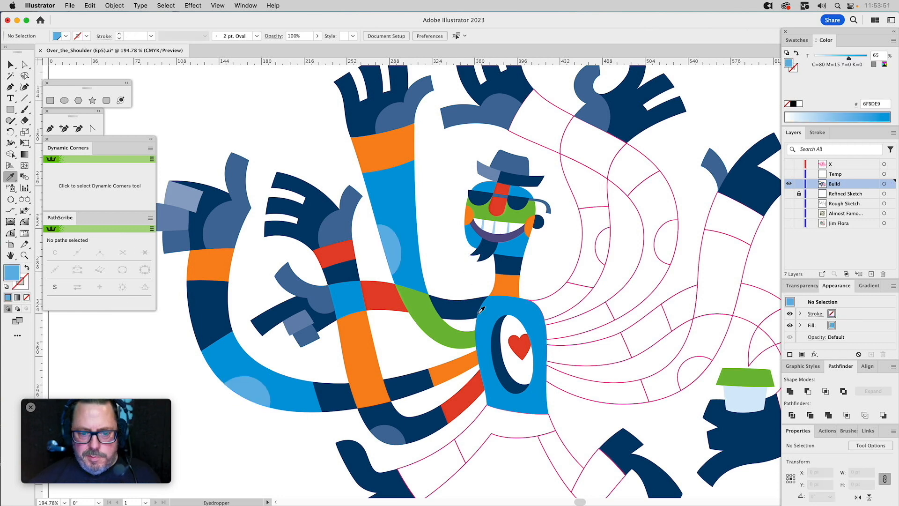
Fill the hip shape below the torso with navy and the adjoining rear lower-leg segment with blue.
scroll(464, 267, down, 5)
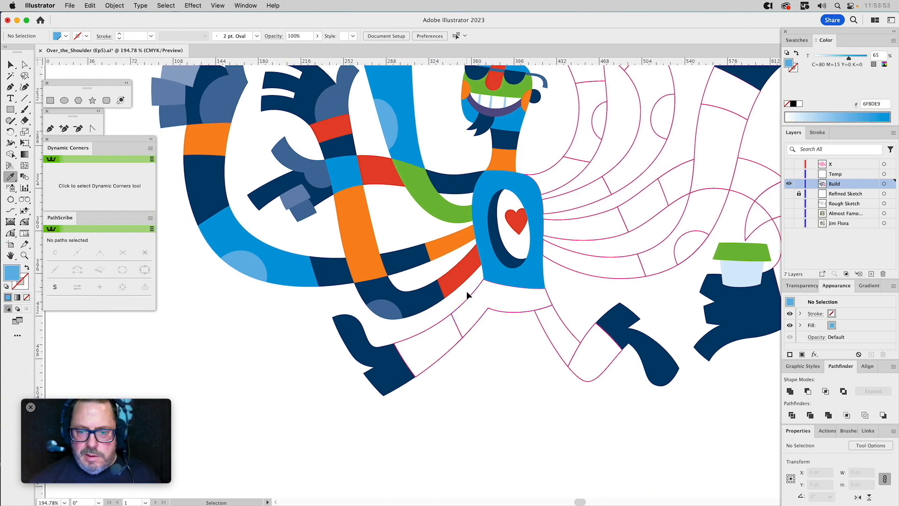
super+click(474, 301)
click(414, 296)
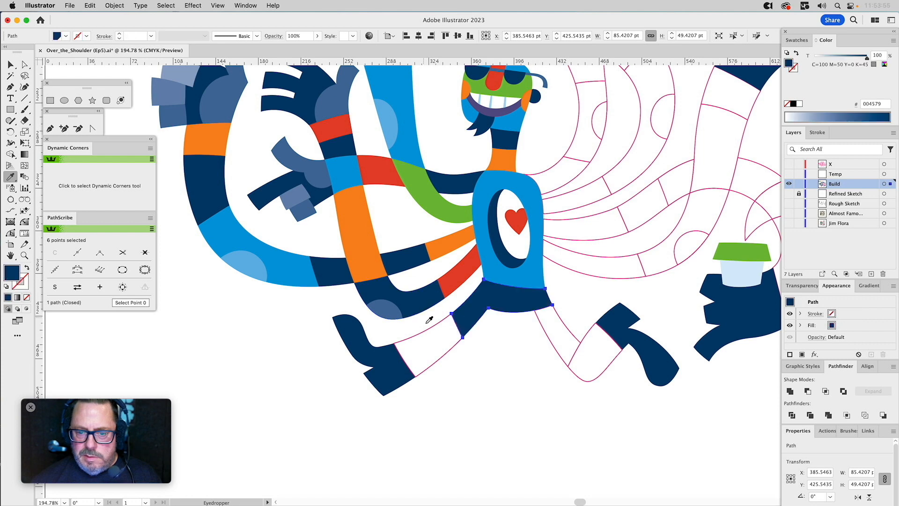
super+click(430, 335)
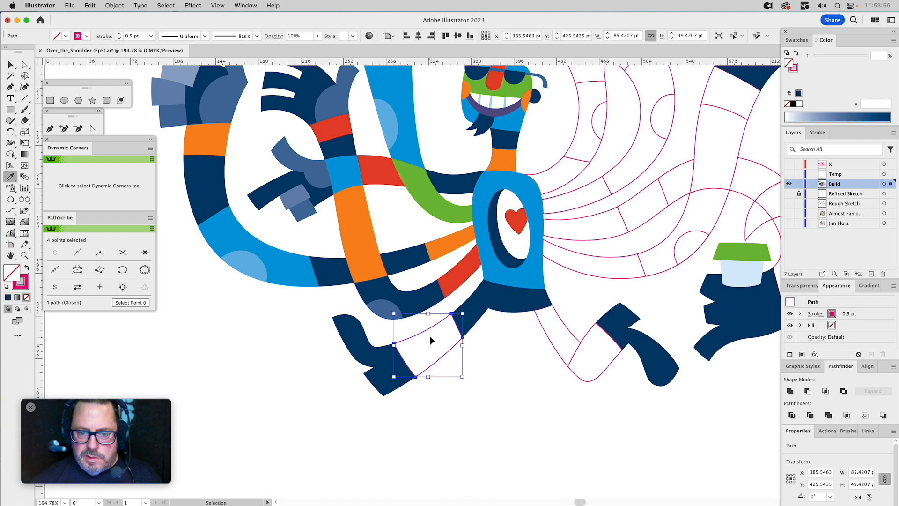
click(514, 278)
Try the mouth's purple on the red arm segment beside the torso and undo that fill.
scroll(469, 346, right, 4)
scroll(468, 346, up, 2)
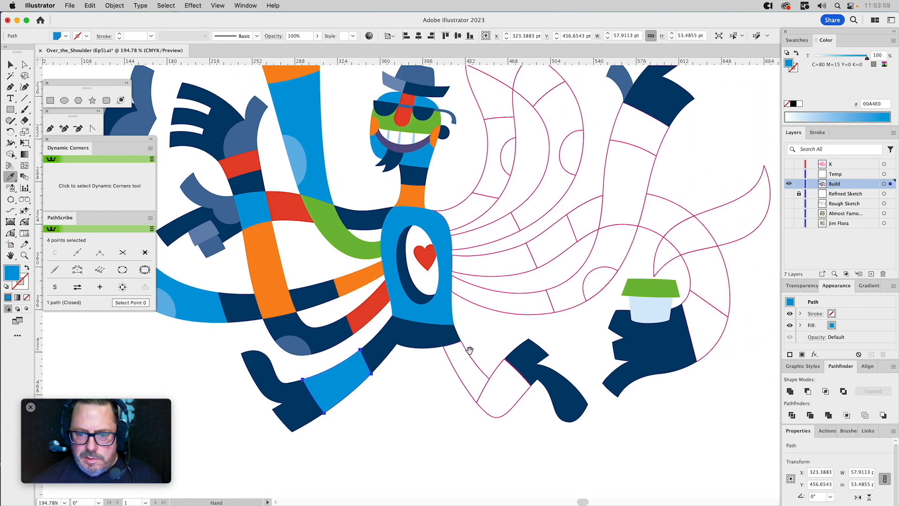
super+click(464, 359)
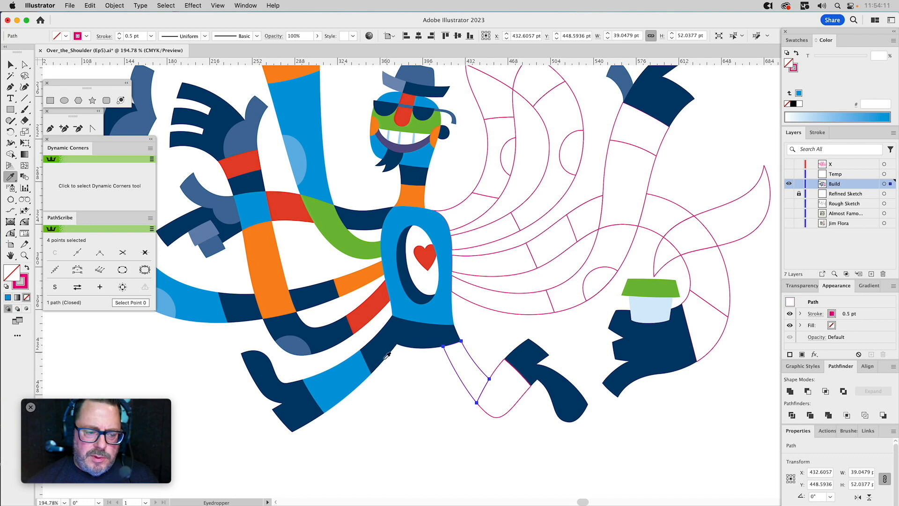
super+click(370, 309)
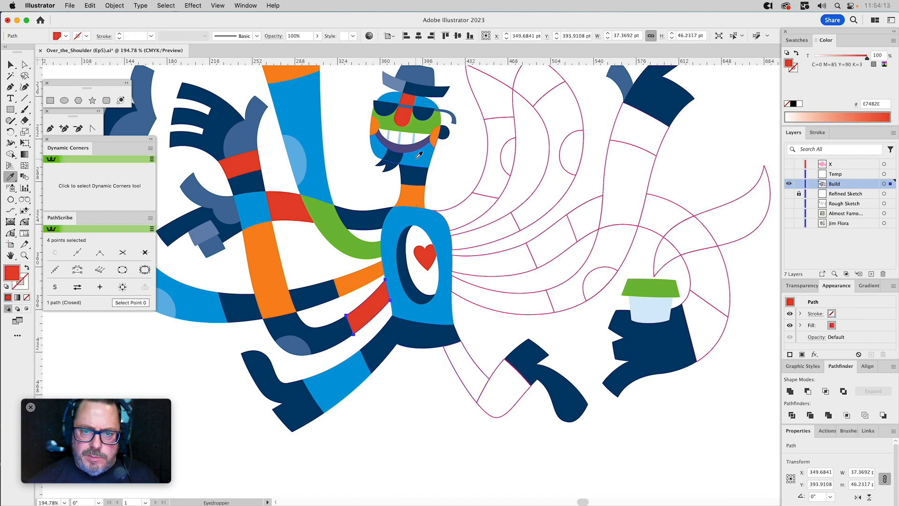
click(409, 146)
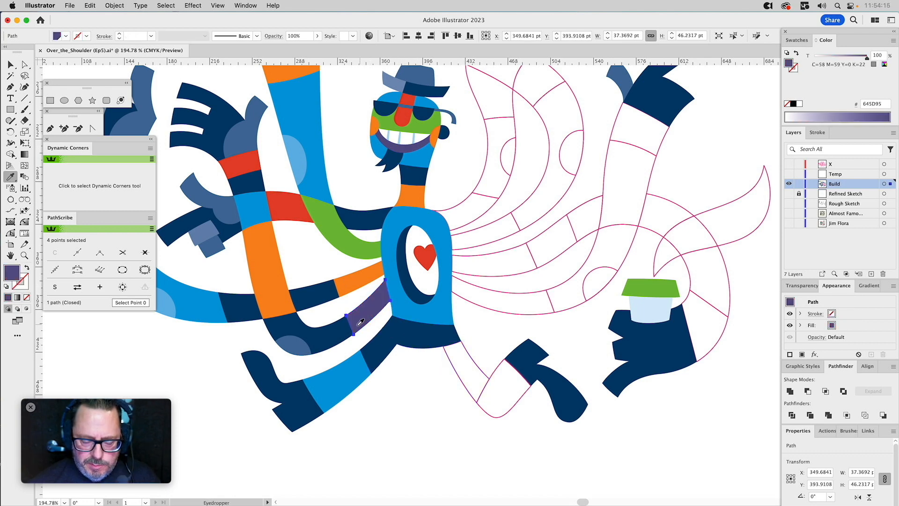
key(super+z)
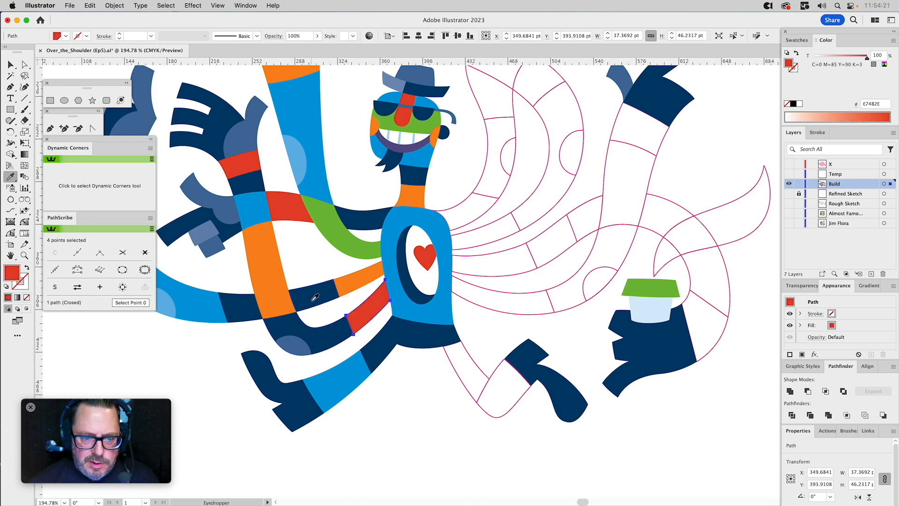
Recolour the long orange arm segment purple and swap the navy and orange fills of the two segments between it and the torso.
super+click(273, 267)
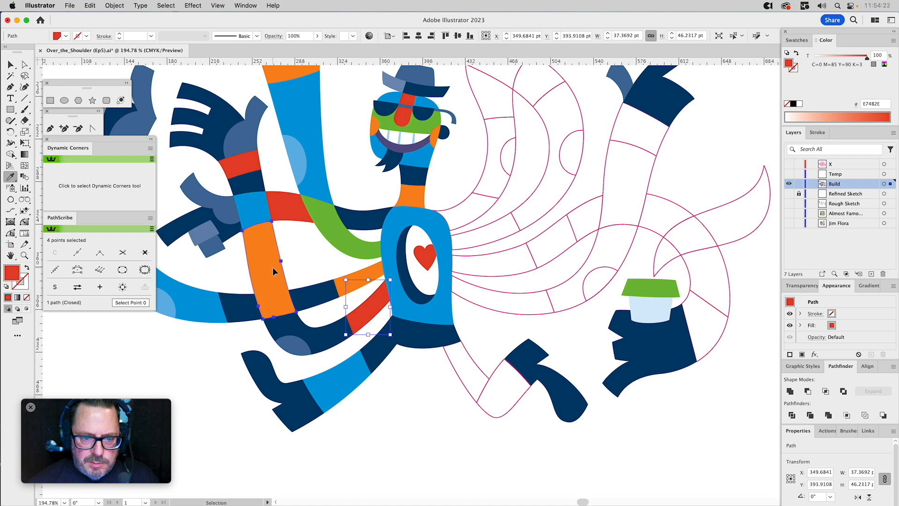
click(400, 148)
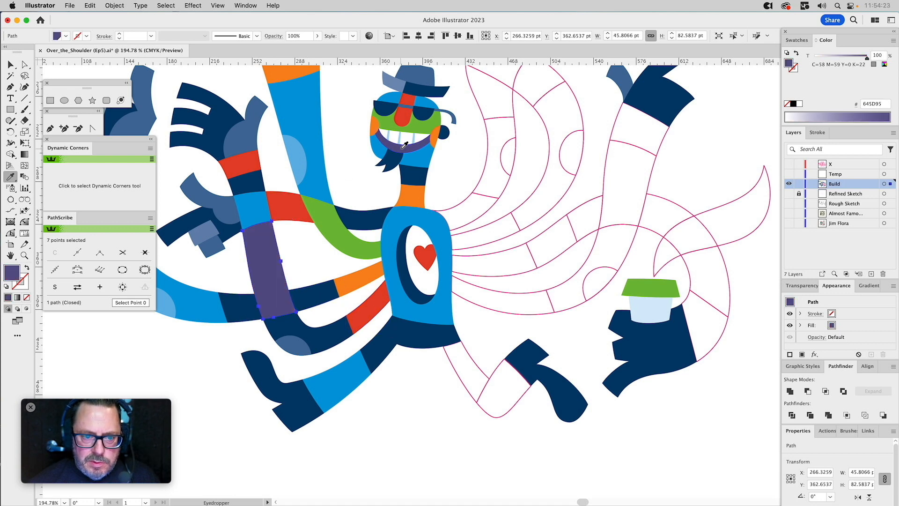
super+click(309, 297)
click(365, 278)
super+click(365, 281)
click(308, 327)
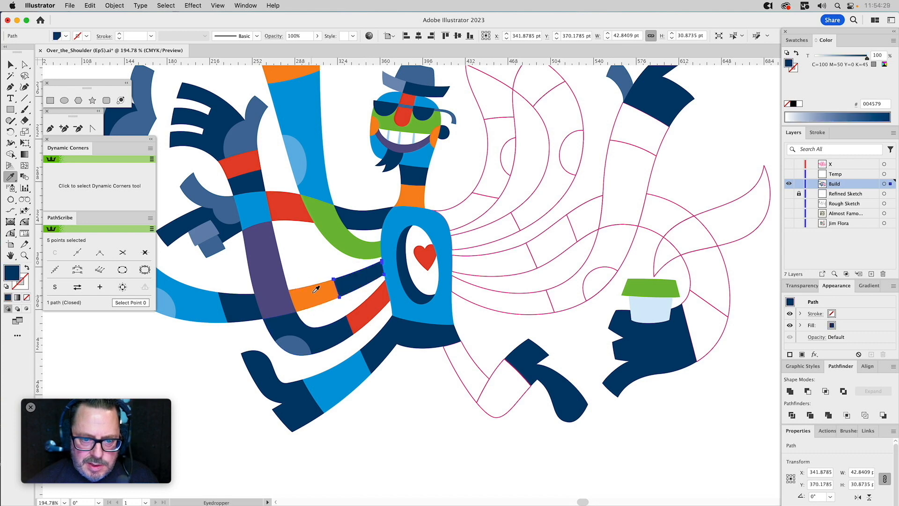
Fill the topmost navy arm segment beside the torso with the neck's orange and the navy segment beyond the purple arm with blue.
super+click(352, 216)
click(415, 191)
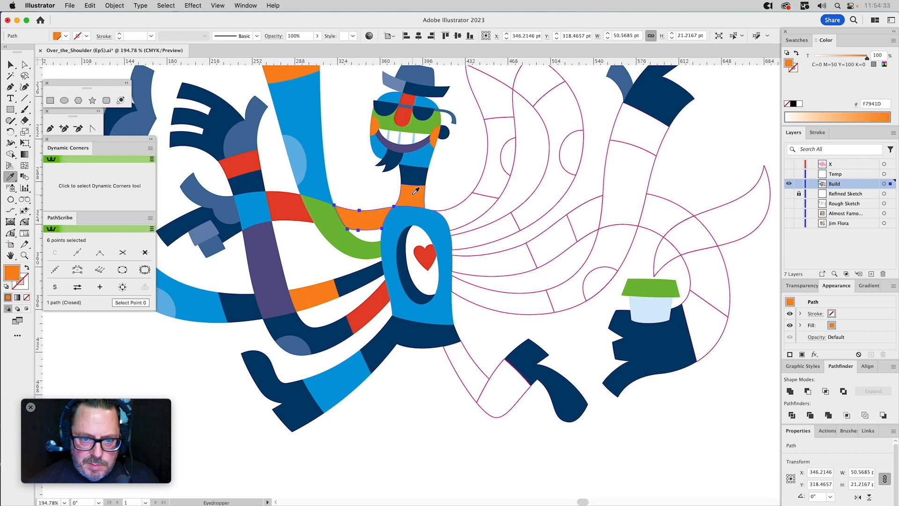
drag(313, 276, 409, 276)
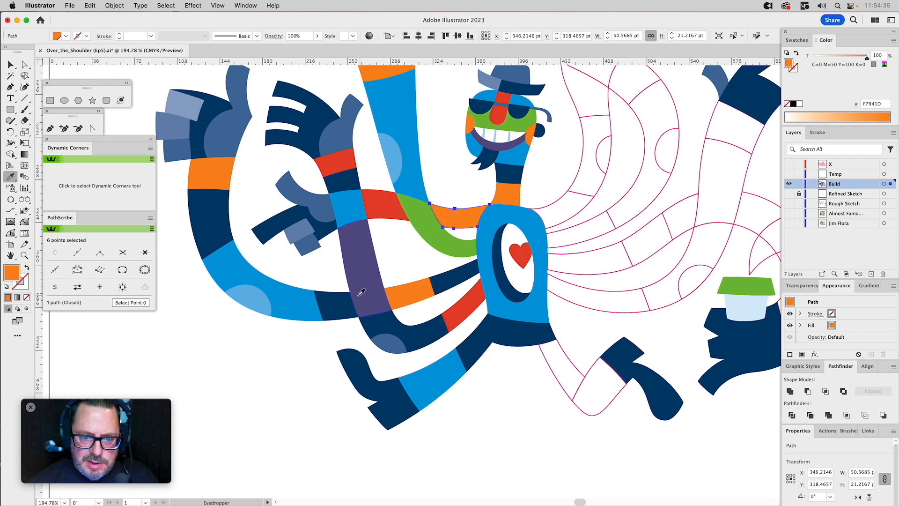
super+click(341, 303)
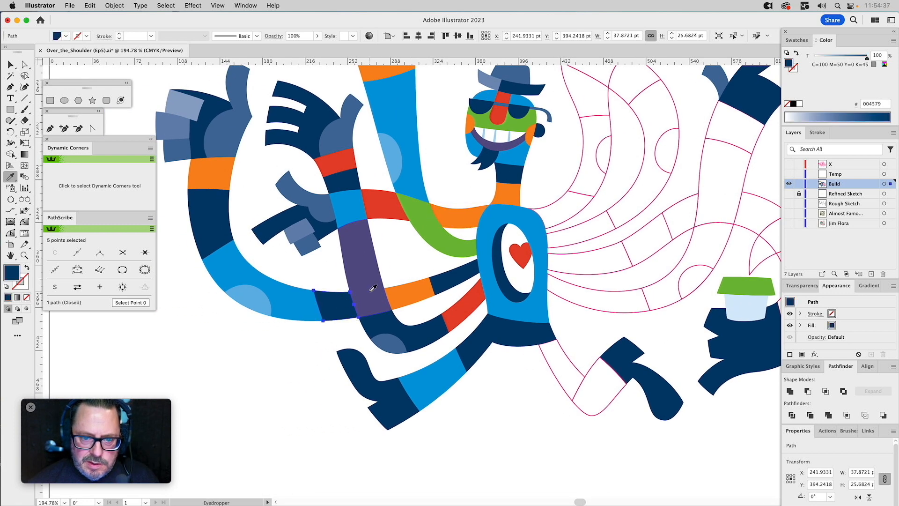
click(359, 213)
Fill the large lower arm bend with navy and its elbow patch with the 60% navy tint.
super+click(292, 294)
click(276, 220)
super+click(254, 297)
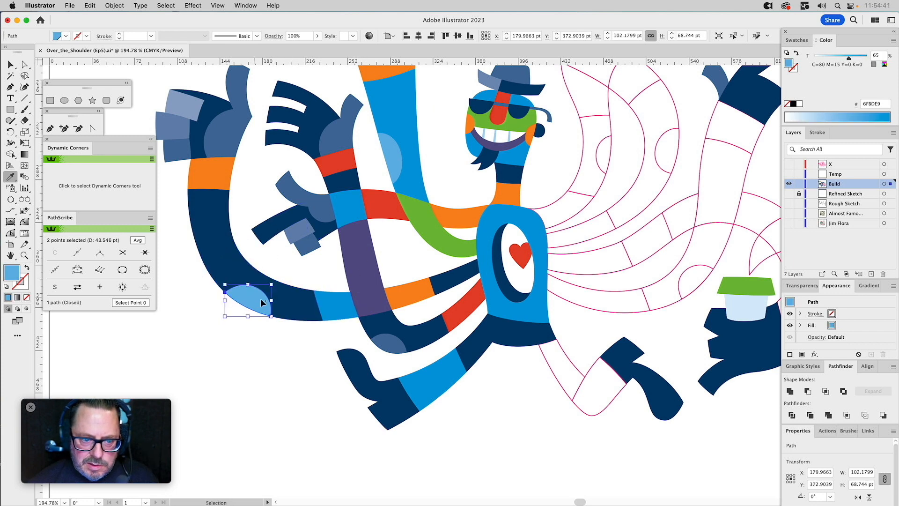
click(394, 341)
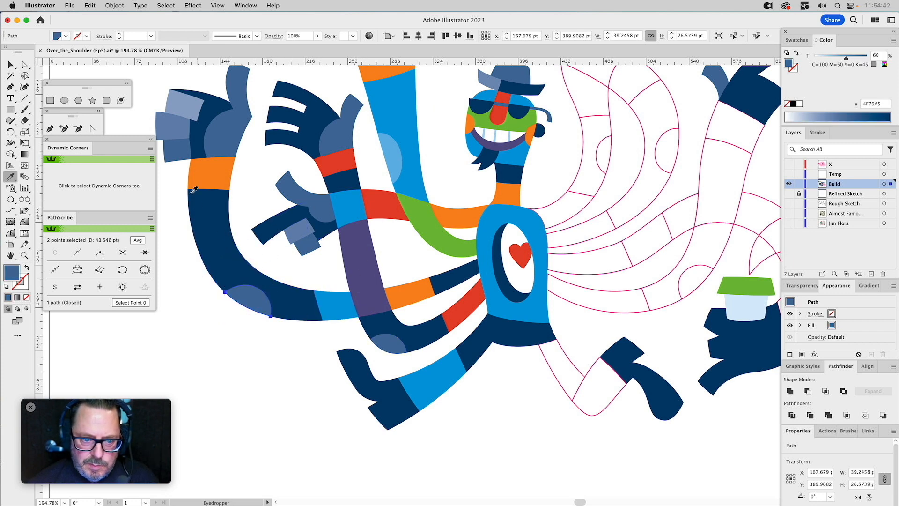
Fill the navy forearm segment below the orange wrist with red.
super+click(212, 208)
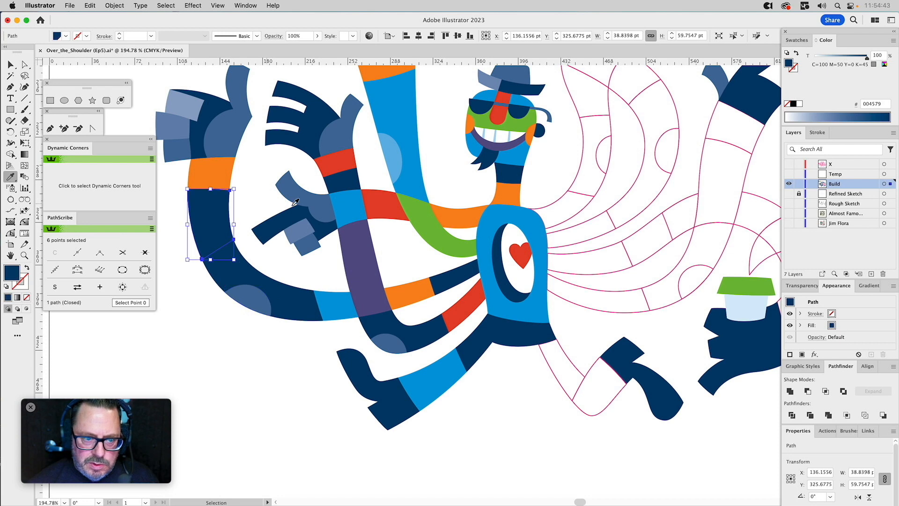
click(389, 205)
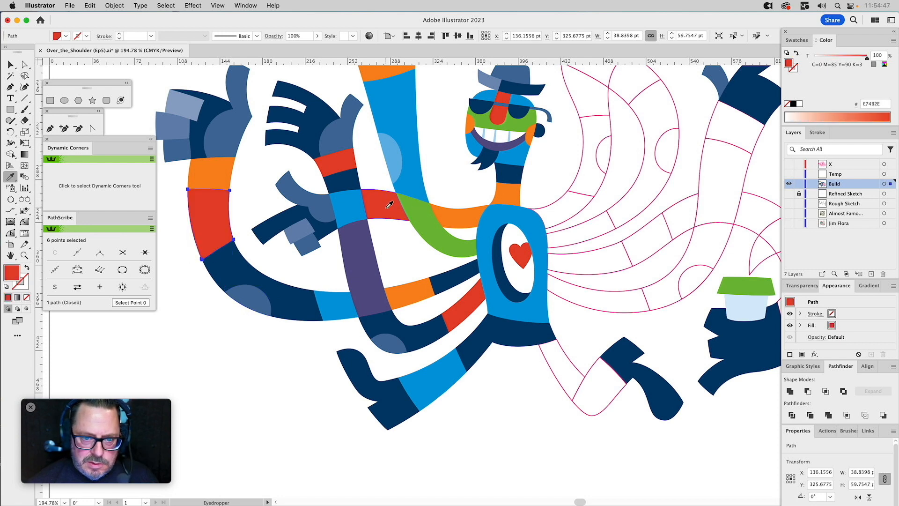
key(v)
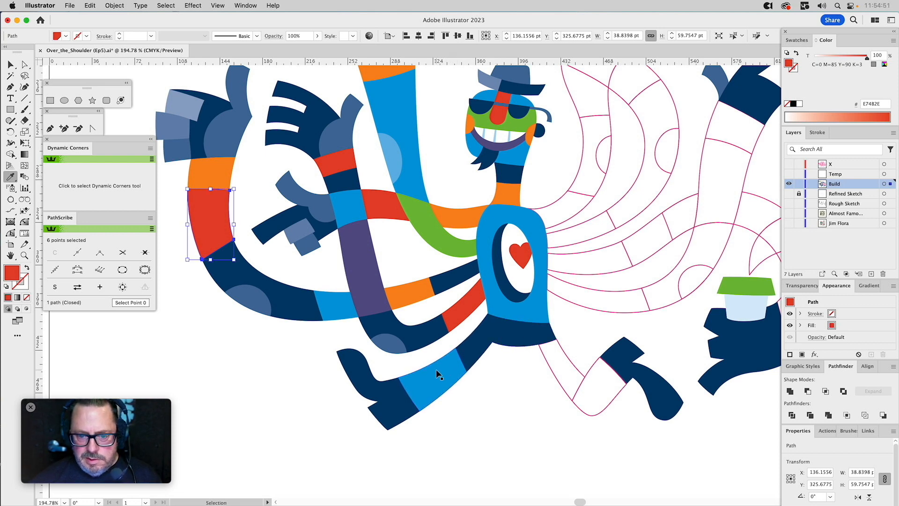
Fill the rear lower-leg segment with the long arm's purple and the front thigh with the torso's blue.
super+click(437, 373)
click(383, 295)
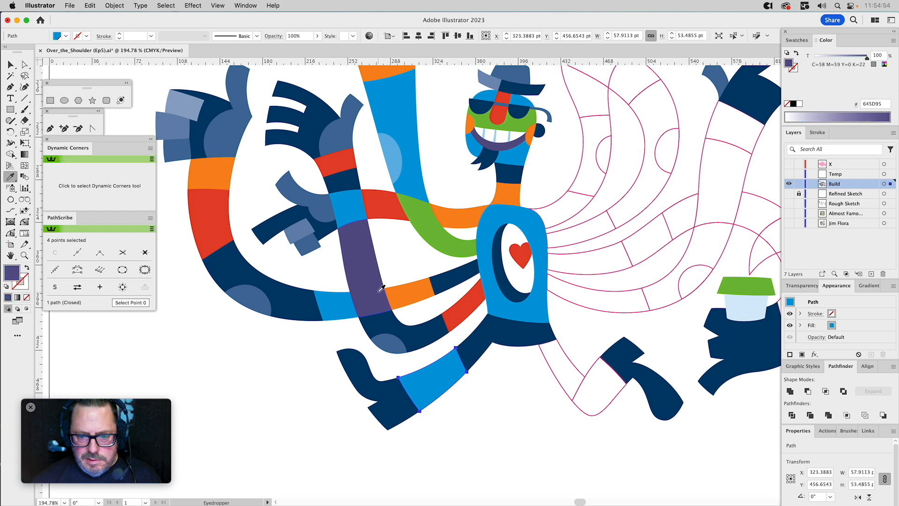
super+click(563, 351)
click(539, 308)
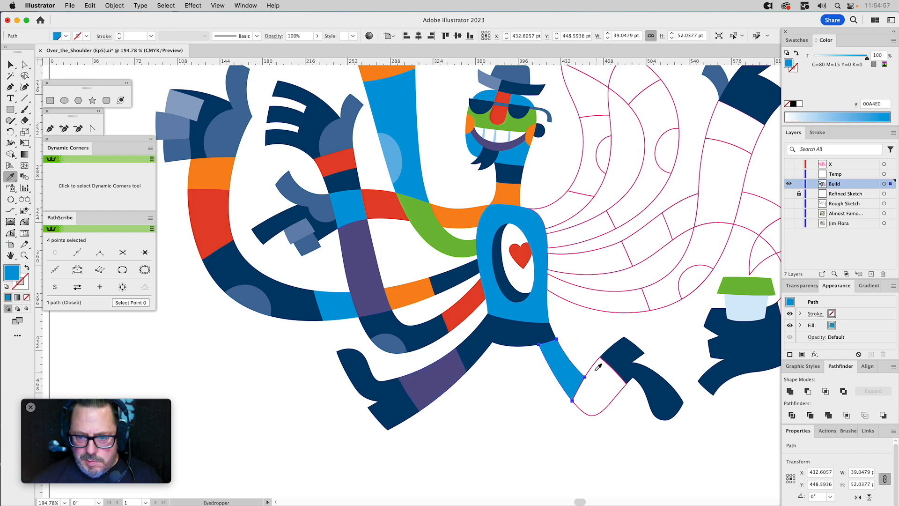
Fill the outlined knee segment of the front leg with the rear lower leg's purple.
super+click(594, 364)
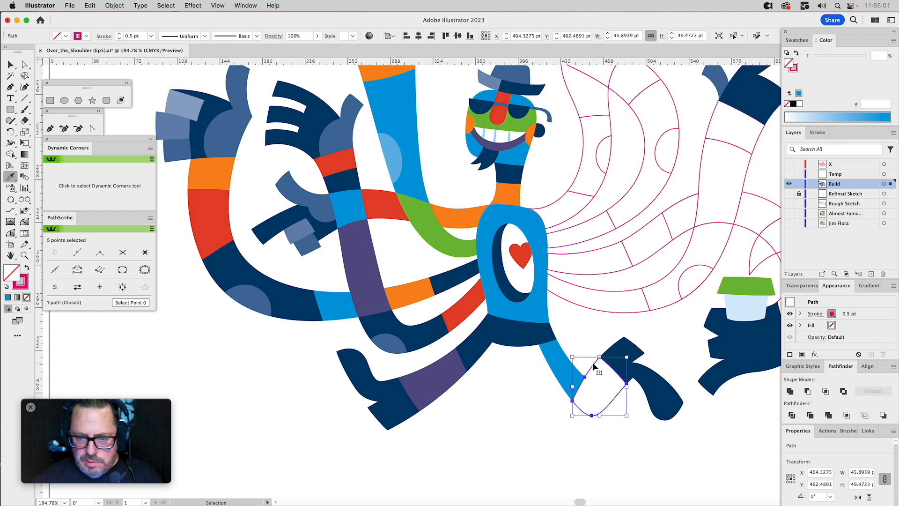
click(446, 370)
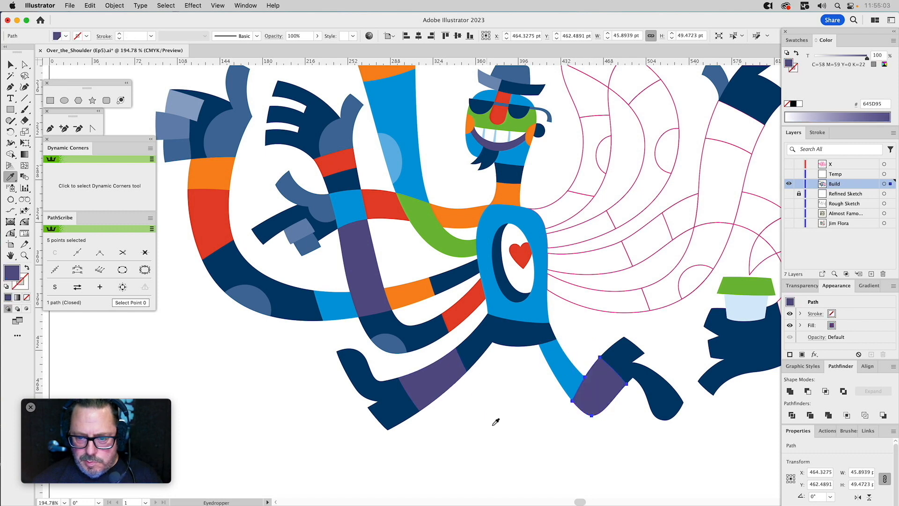
Ungroup the outlined segments of the raised arm that curves up beside the neck and face.
drag(514, 397, 440, 433)
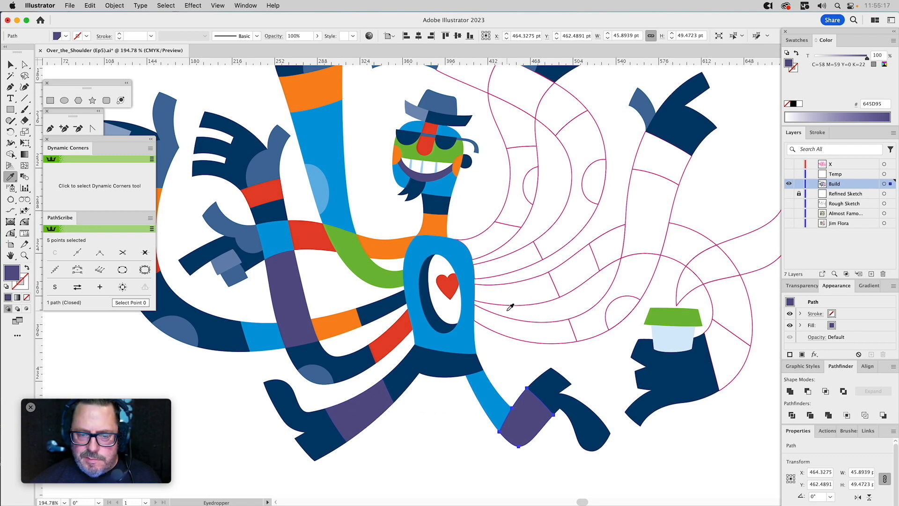
drag(500, 258, 488, 389)
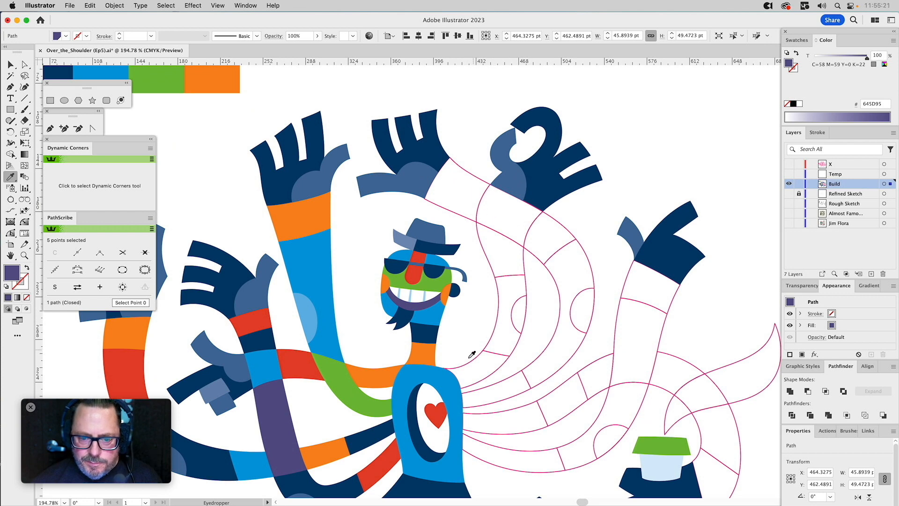
scroll(461, 363, down, 3)
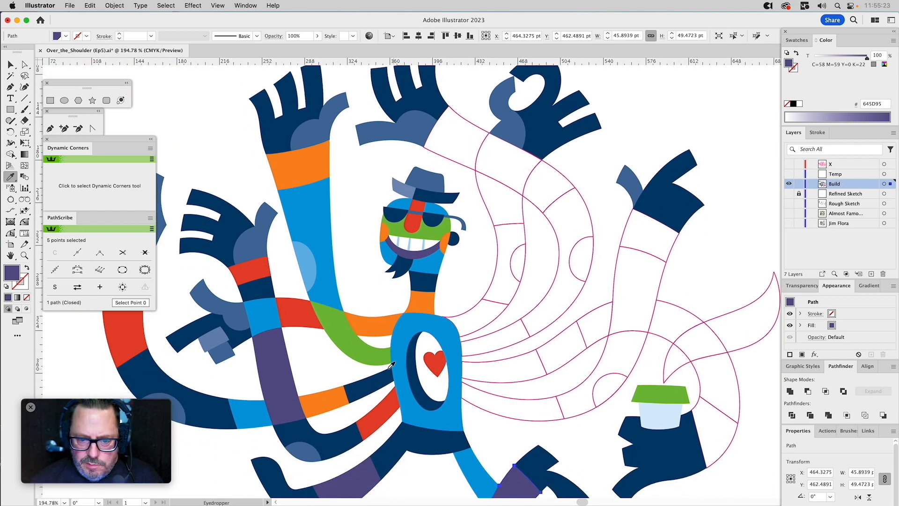
key(super)
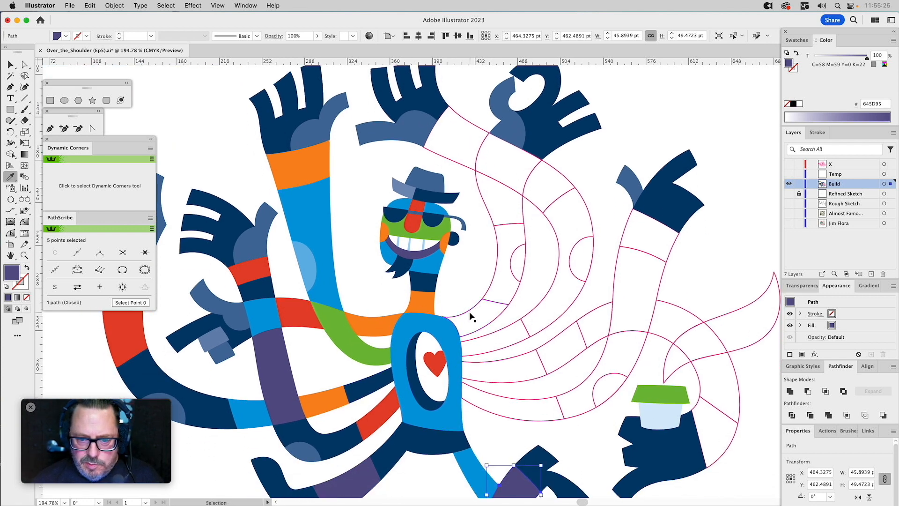
super+click(469, 312)
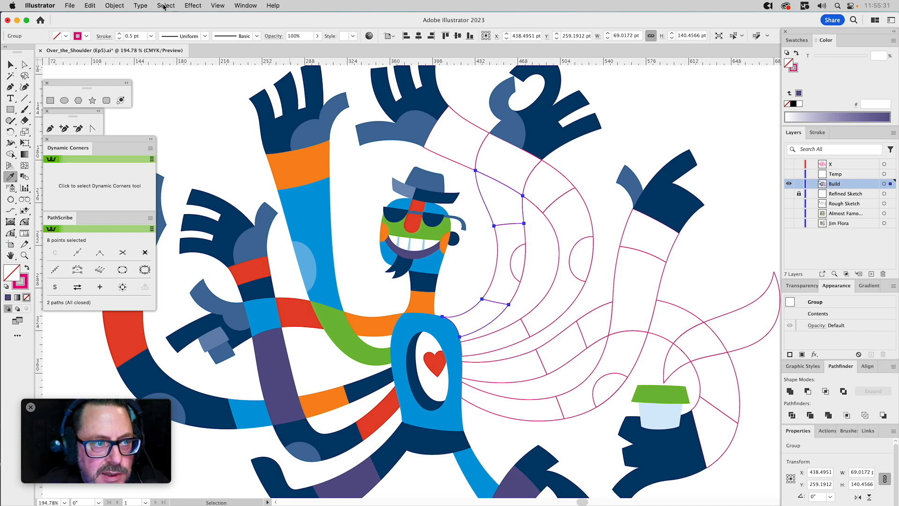
click(114, 5)
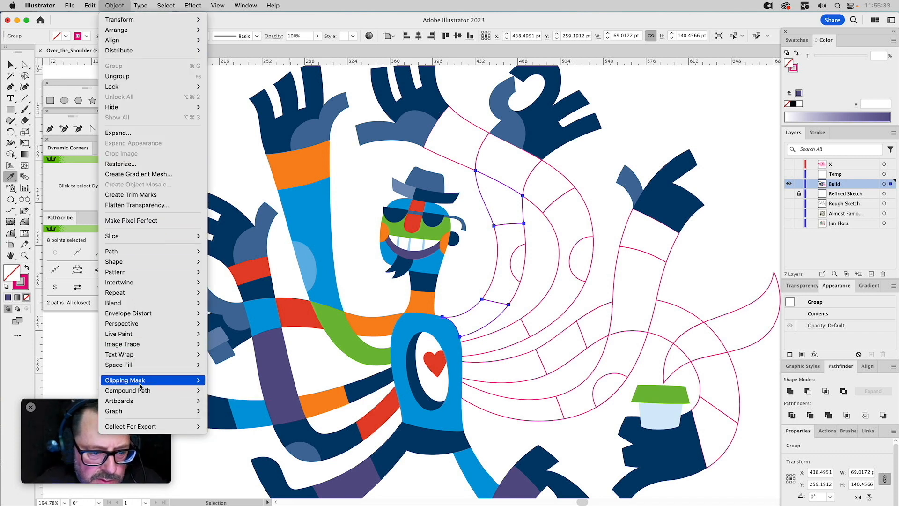
mouse_move(141, 390)
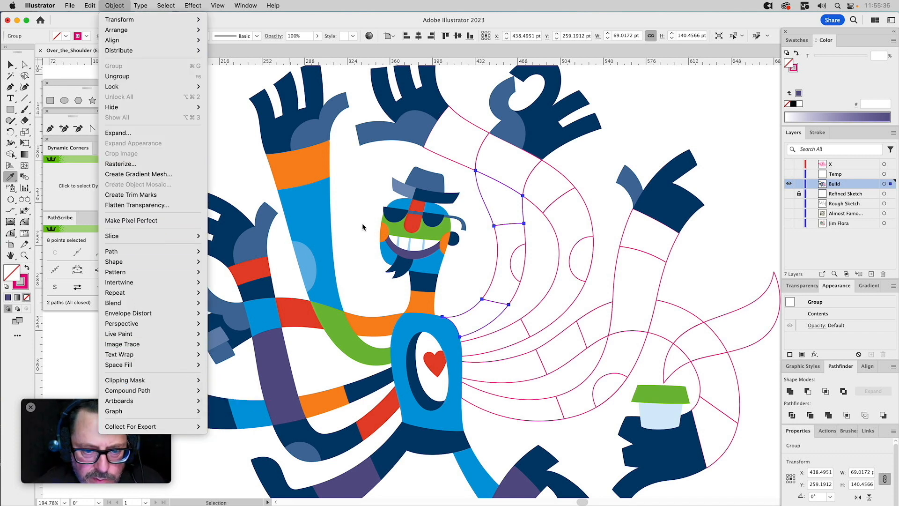
click(362, 216)
key(super+shift+g)
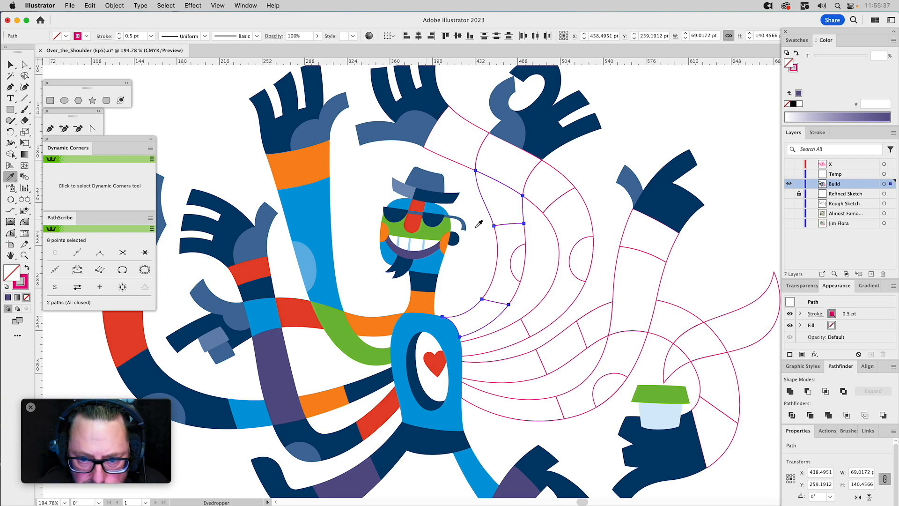
Fill that arm's shoulder segment with navy and its curved elbow segment with the neck's orange.
super+click(460, 297)
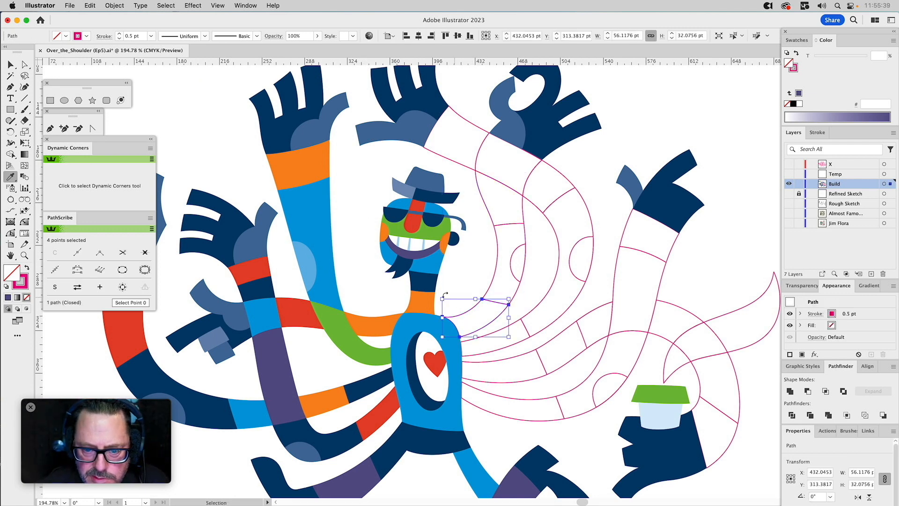
click(432, 283)
super+click(467, 259)
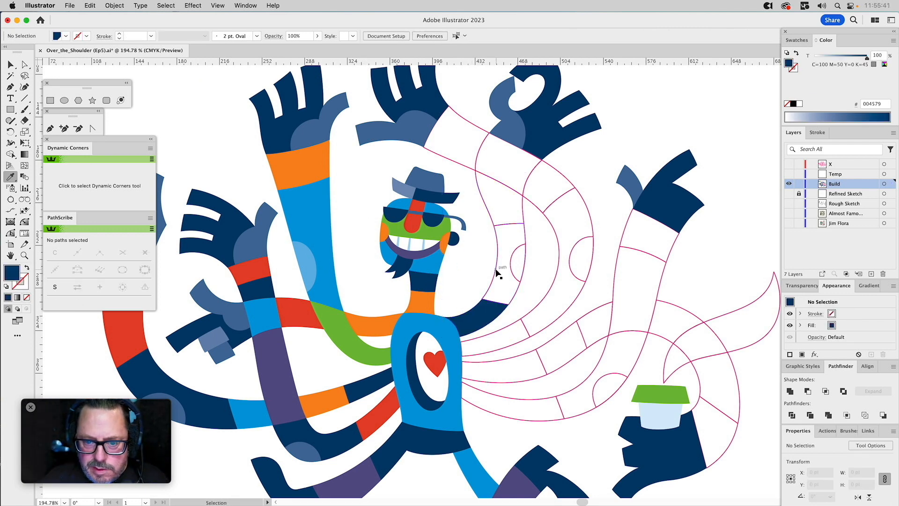
super+click(497, 270)
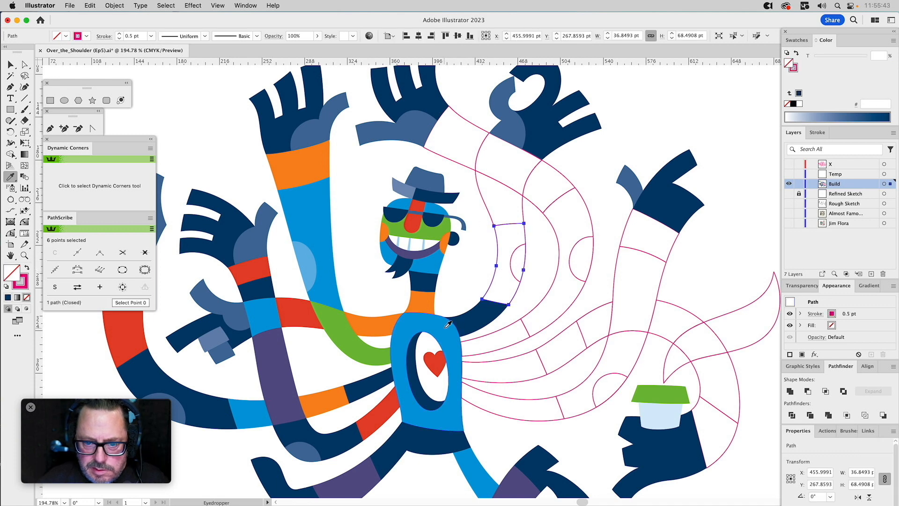
click(425, 303)
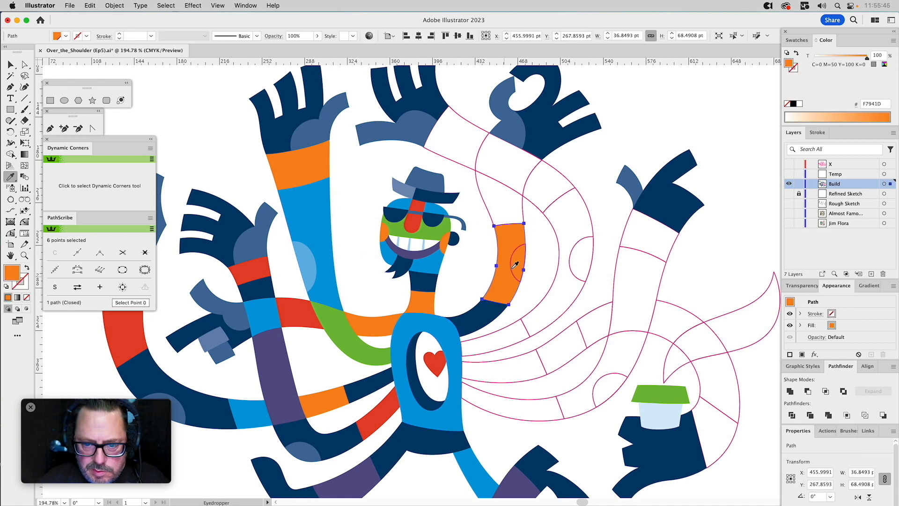
Fill the segment above the orange elbow with the long arm's blue and the wrist segment with the face's green.
super+click(483, 205)
click(323, 206)
key(super)
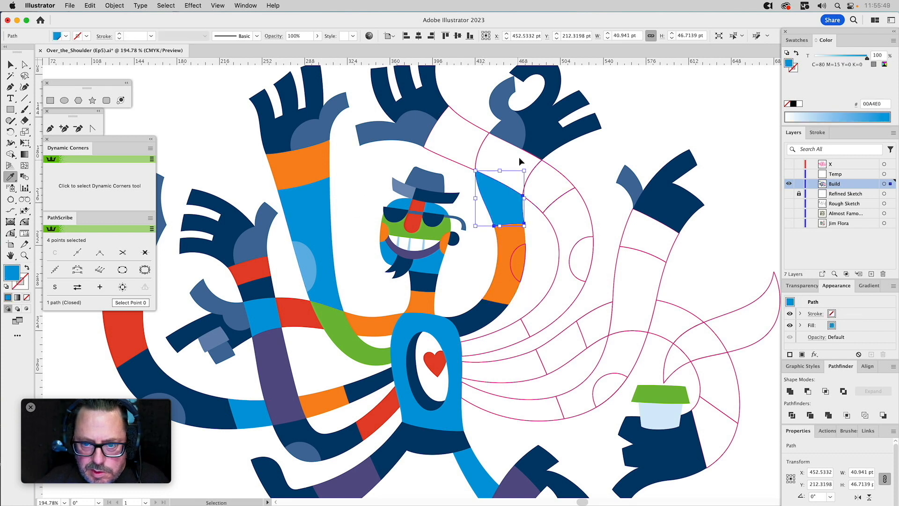
super+click(484, 153)
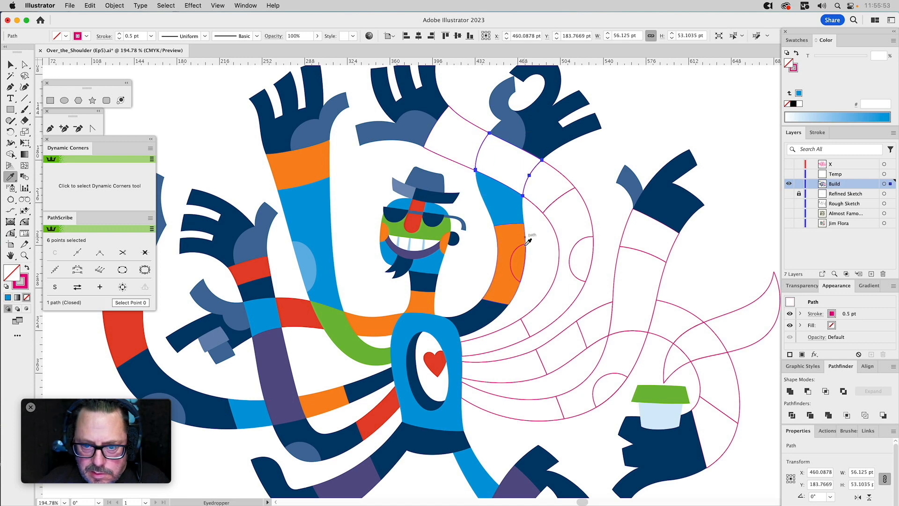
click(433, 230)
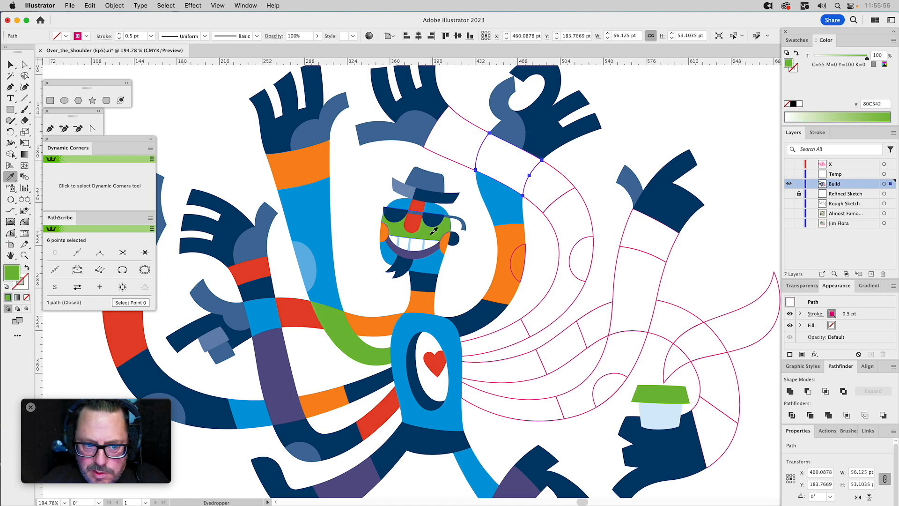
super+click(586, 164)
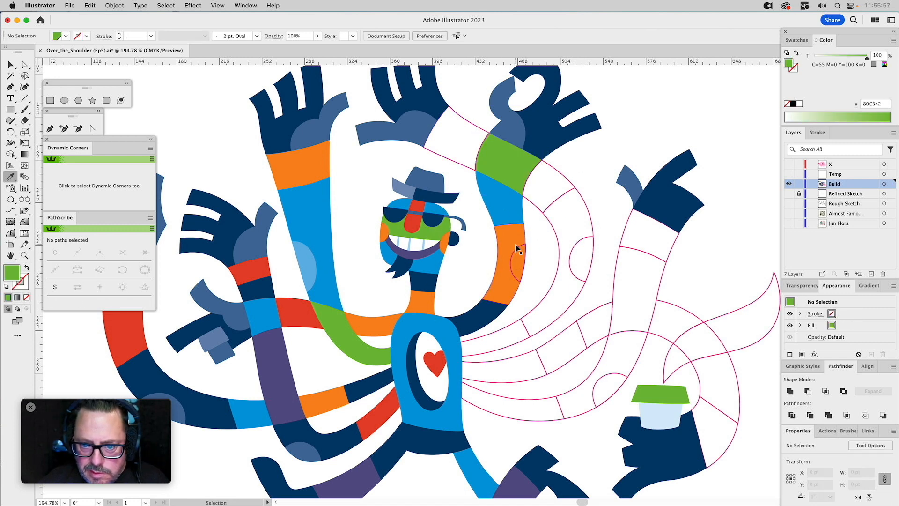
Fill the elbow patch on the orange segment with a 65% tint of the same orange.
super+click(516, 247)
click(509, 240)
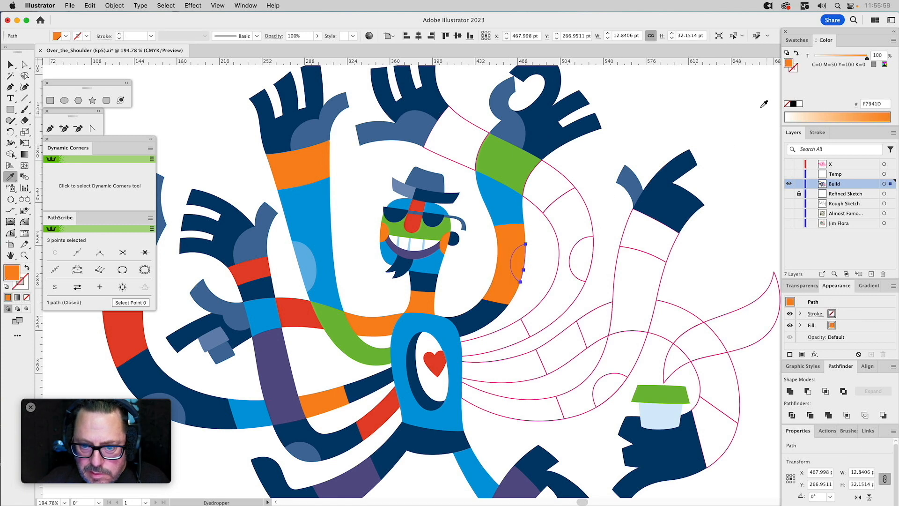
click(840, 57)
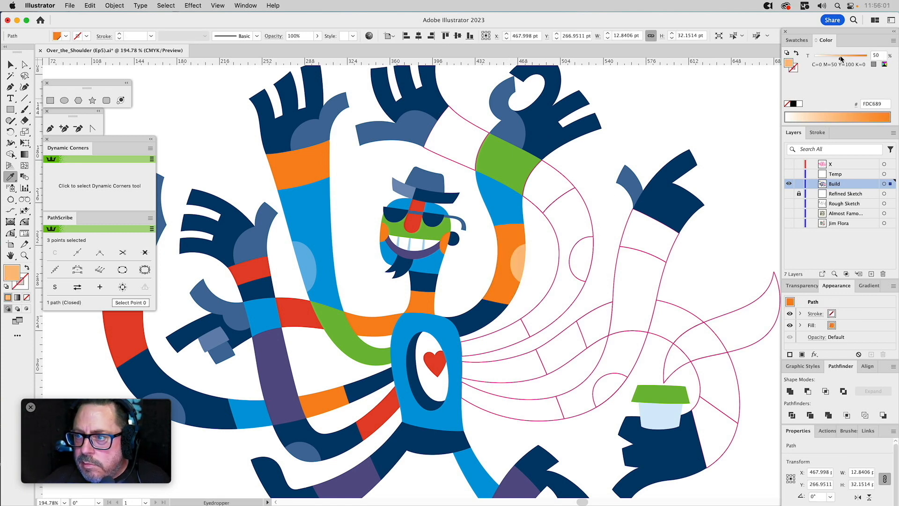
drag(844, 59, 846, 58)
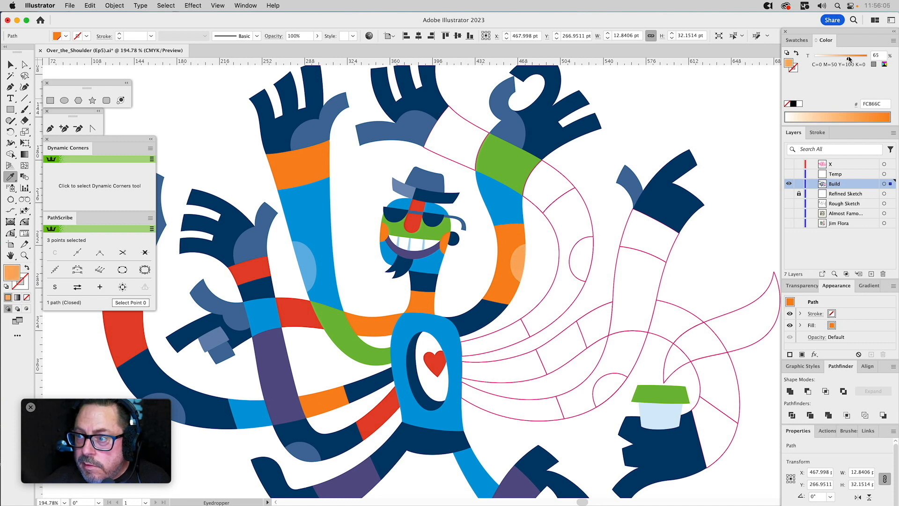
key(v)
click(614, 142)
Fill the torso-side segment of the arm just below the navy shoulder with red.
key(i)
scroll(551, 250, down, 5)
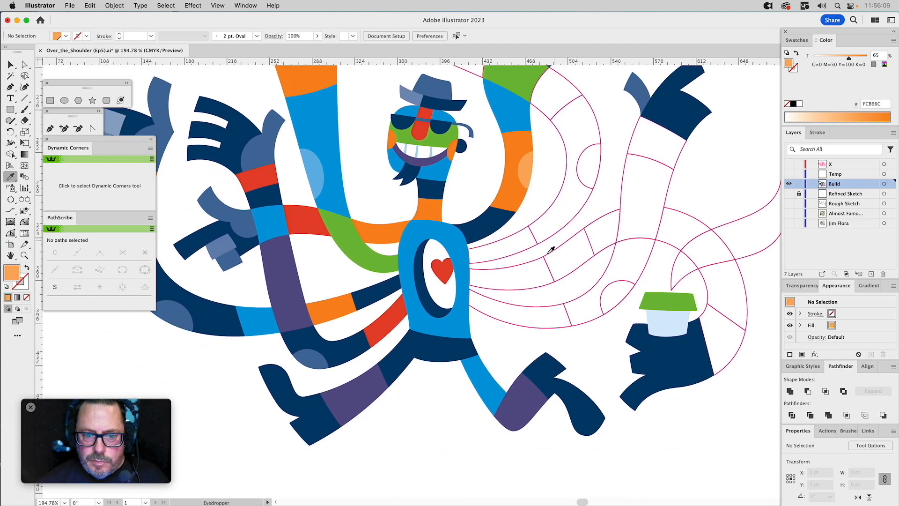
key(v)
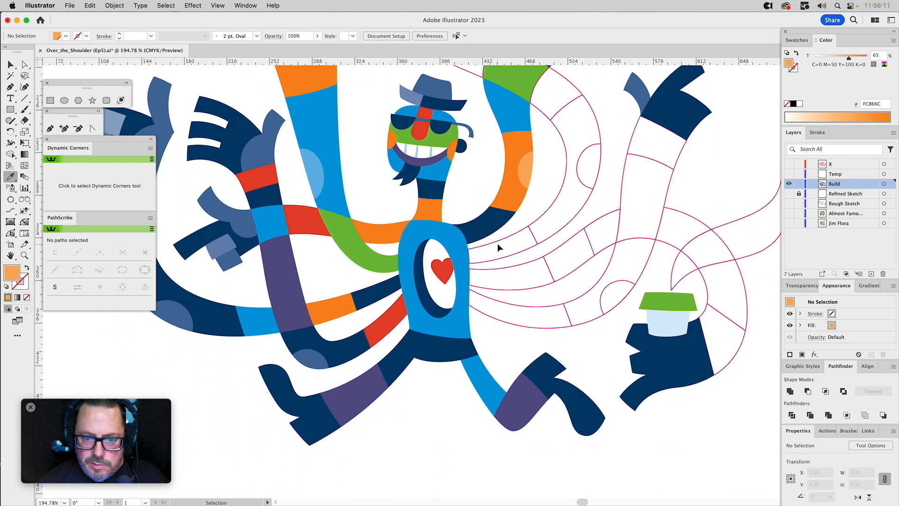
click(498, 241)
key(i)
click(415, 316)
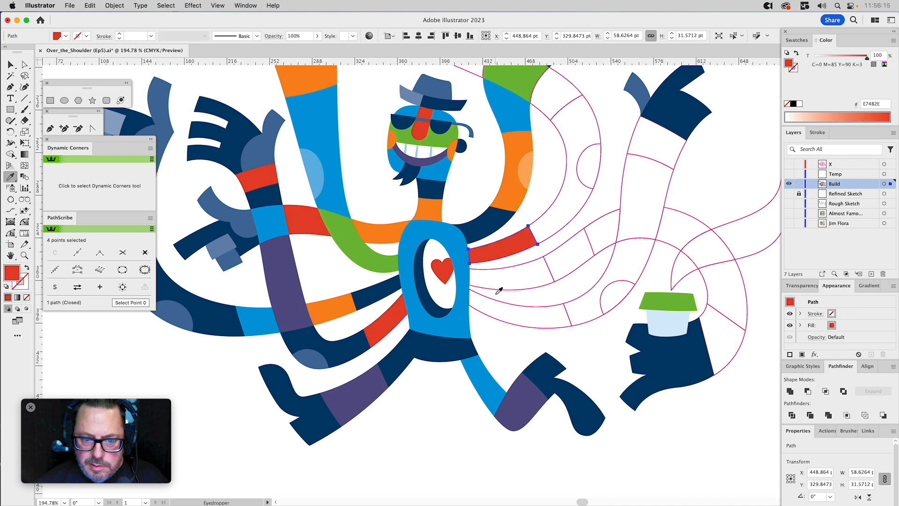
Fill the torso-side arm segment below the red one with the rear leg's purple.
key(v)
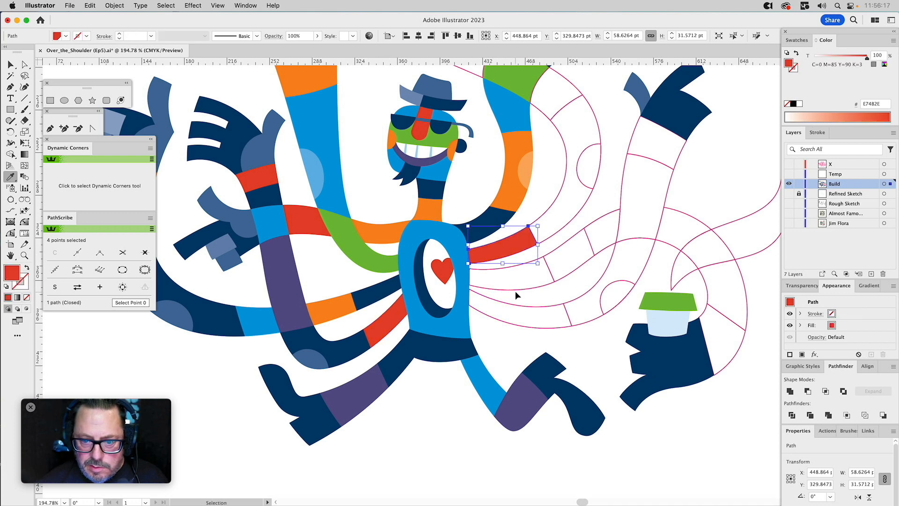
click(515, 291)
click(514, 292)
key(i)
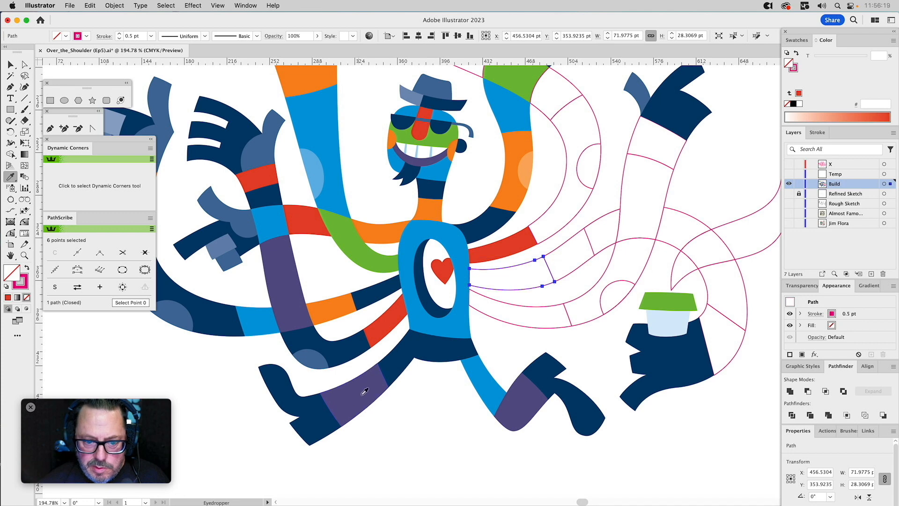
click(351, 381)
key(v)
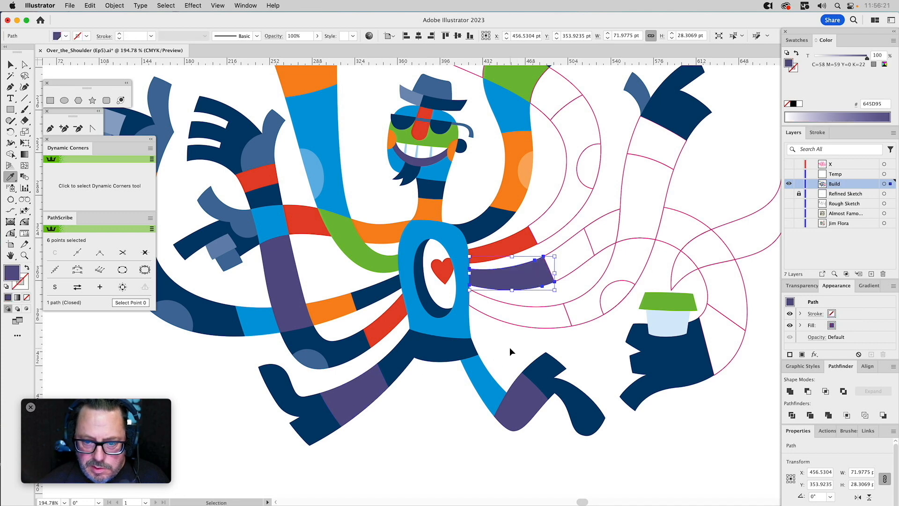
click(510, 347)
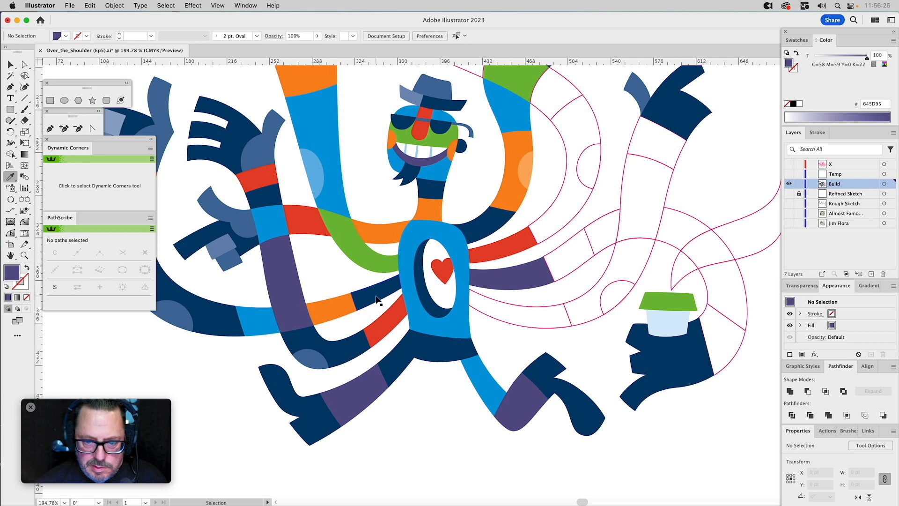
Fill the lowest outlined arm segment beside the torso with orange.
super+click(501, 309)
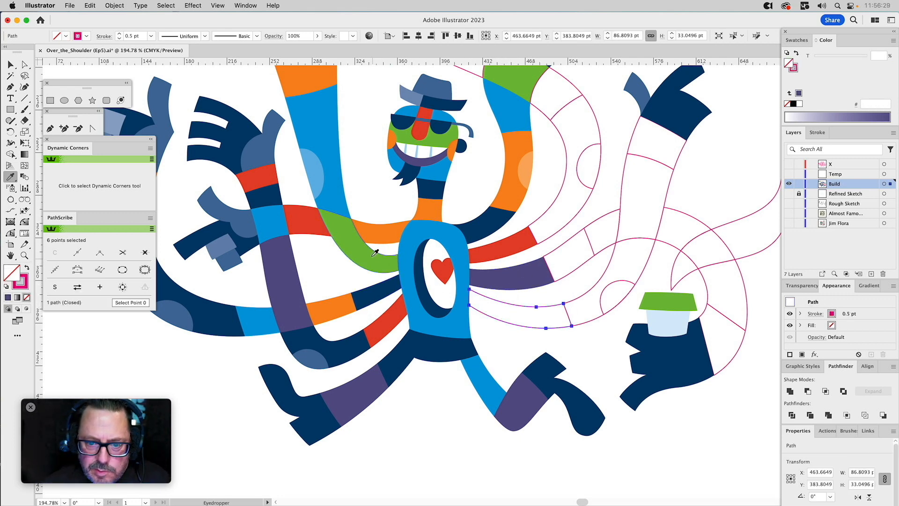
click(382, 229)
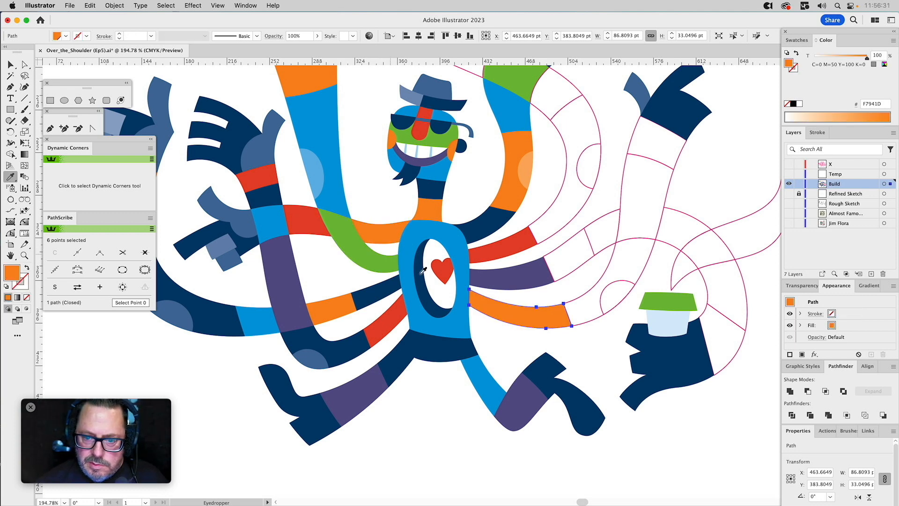
super+click(550, 180)
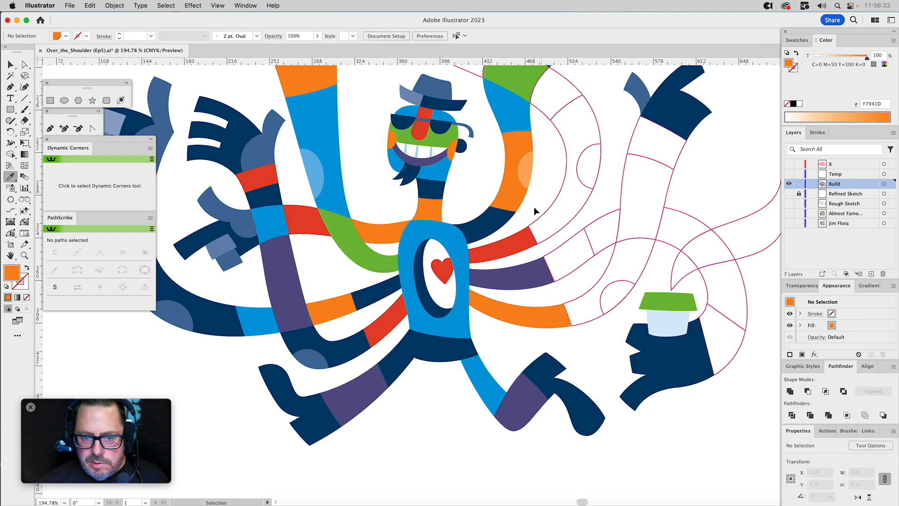
Fill the large elbow bend that continues from the red arm segment with the neighbouring shoulder's navy.
key(space)
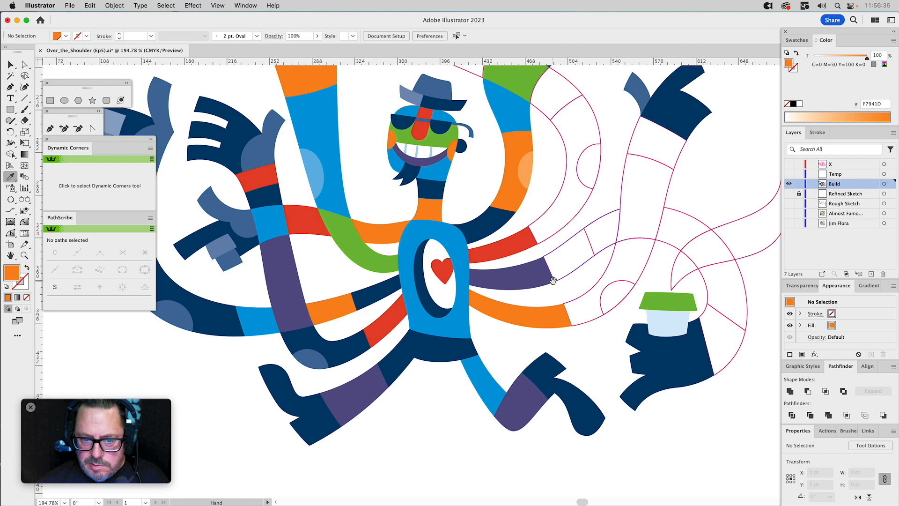
drag(552, 280, 531, 318)
drag(567, 220, 581, 267)
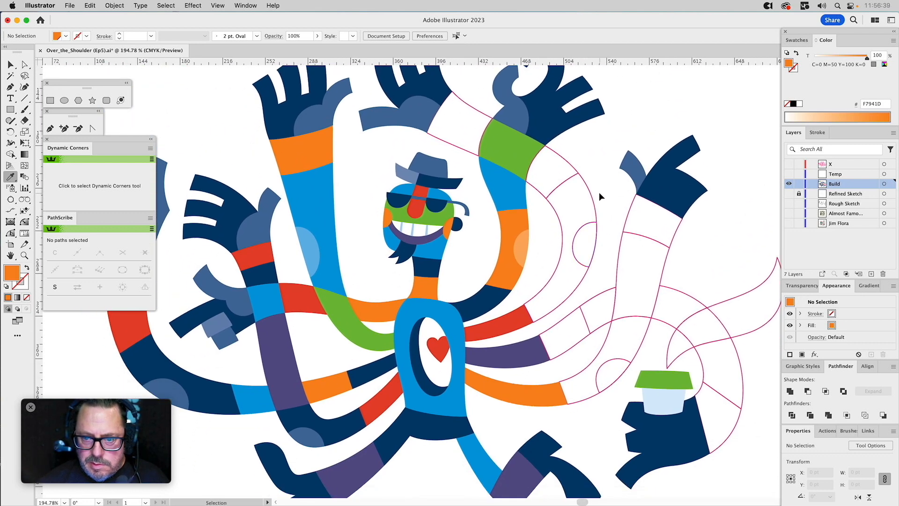
super+click(583, 204)
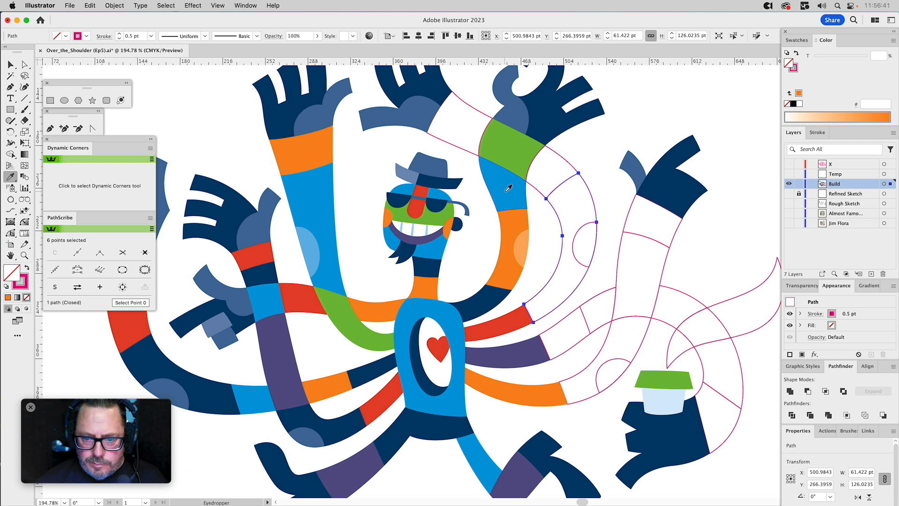
click(503, 293)
key(v)
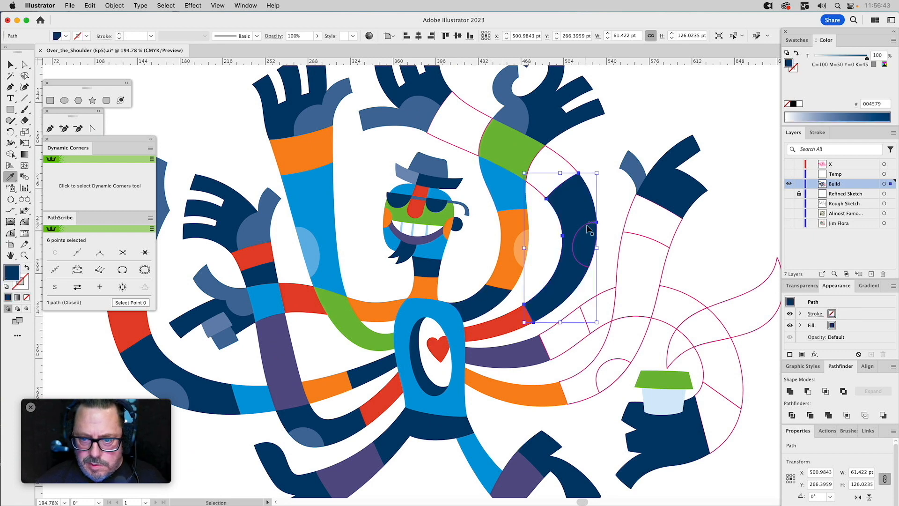
Fill the navy elbow's patch with the lighter navy tint and the outlined arm segment above that elbow with the nose's red.
super+click(586, 225)
click(305, 432)
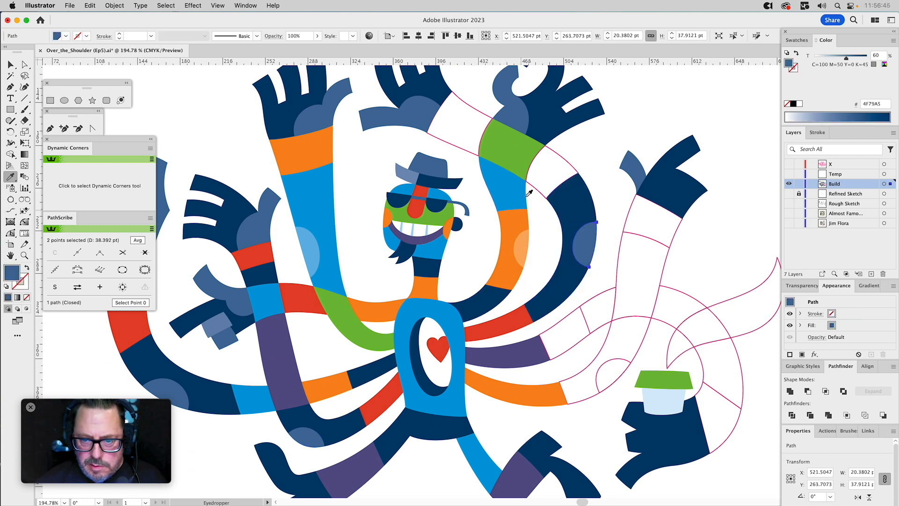
super+click(554, 165)
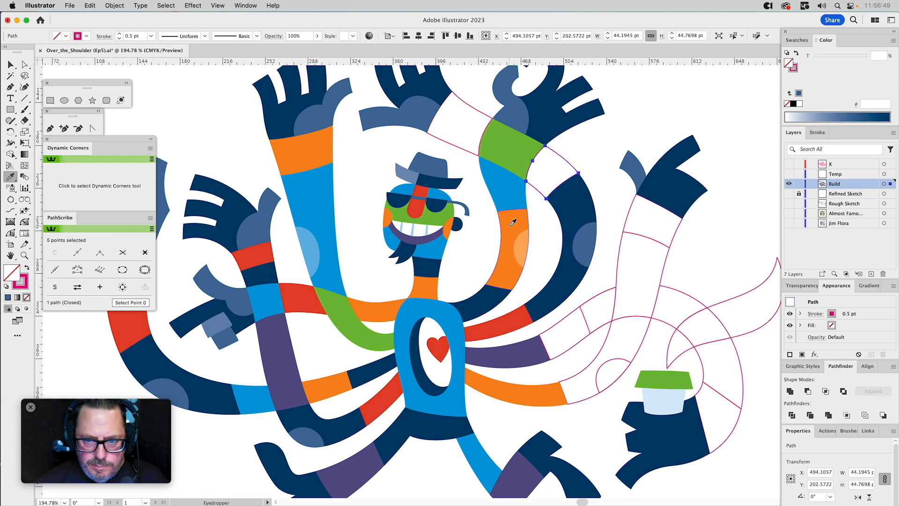
click(524, 461)
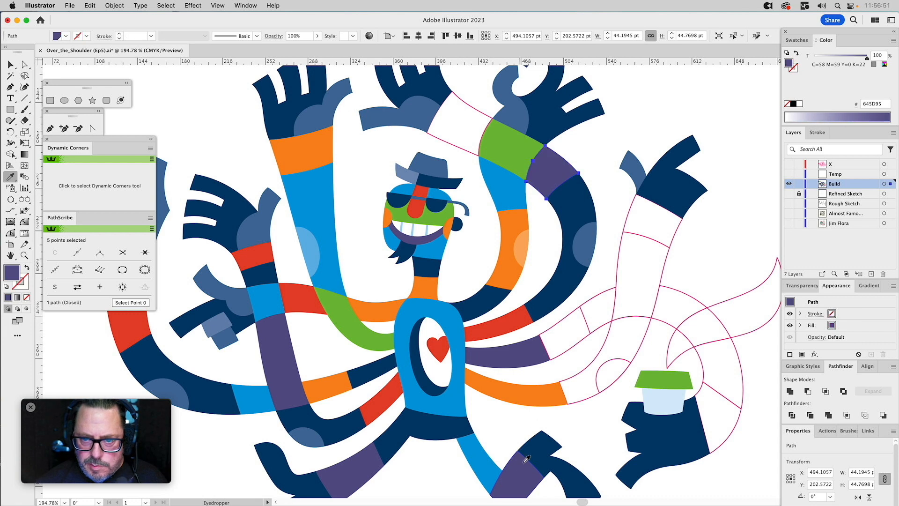
click(443, 213)
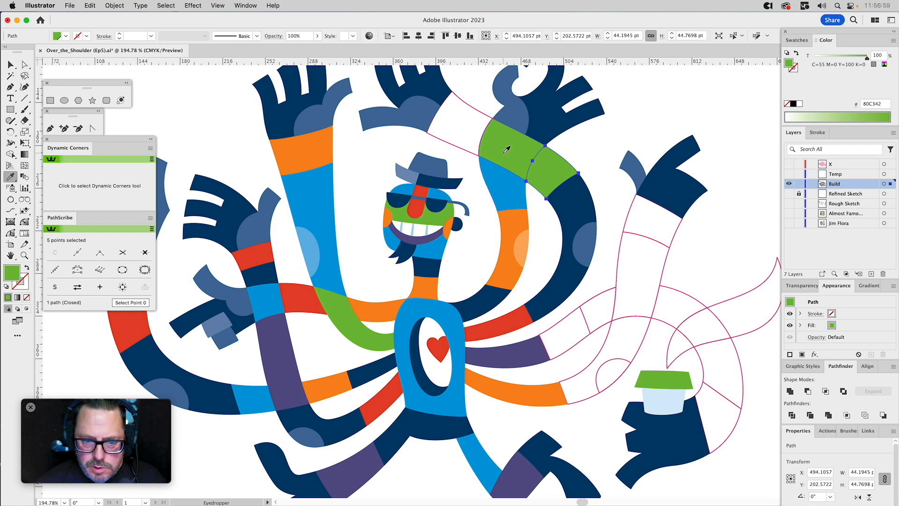
key(super)
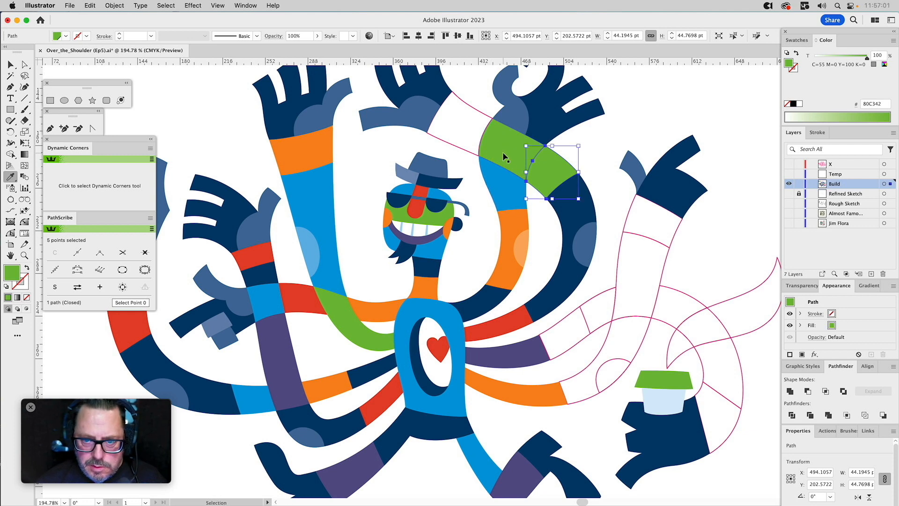
click(416, 205)
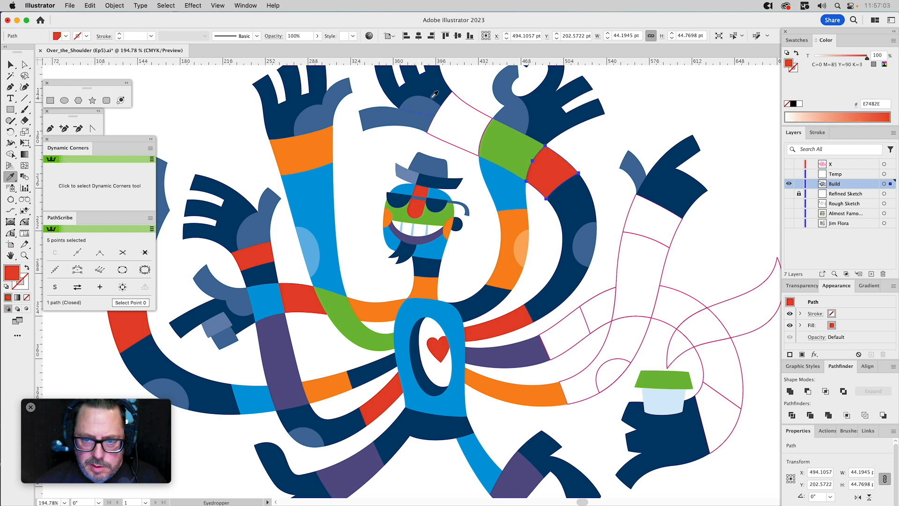
Fill the outlined wrist segment of the same arm with the blue of the neighbouring arm.
super+click(461, 114)
click(502, 177)
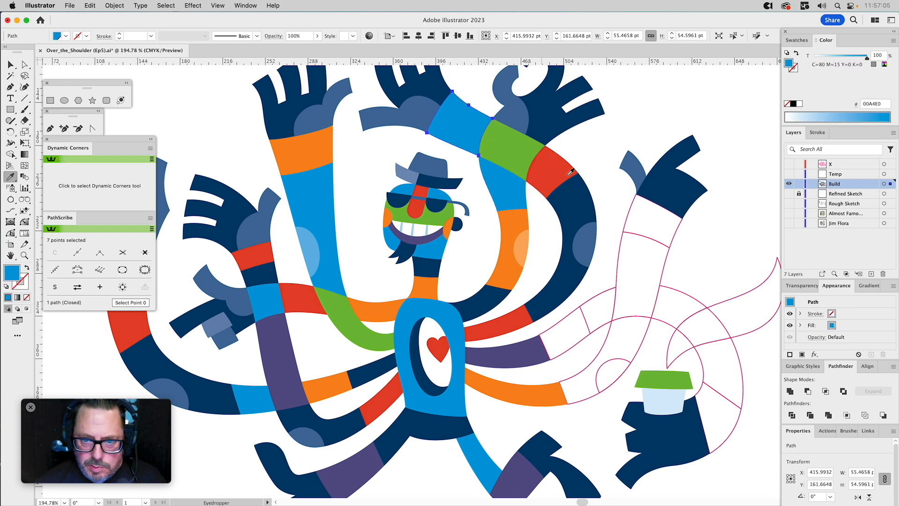
super+click(593, 156)
key(space)
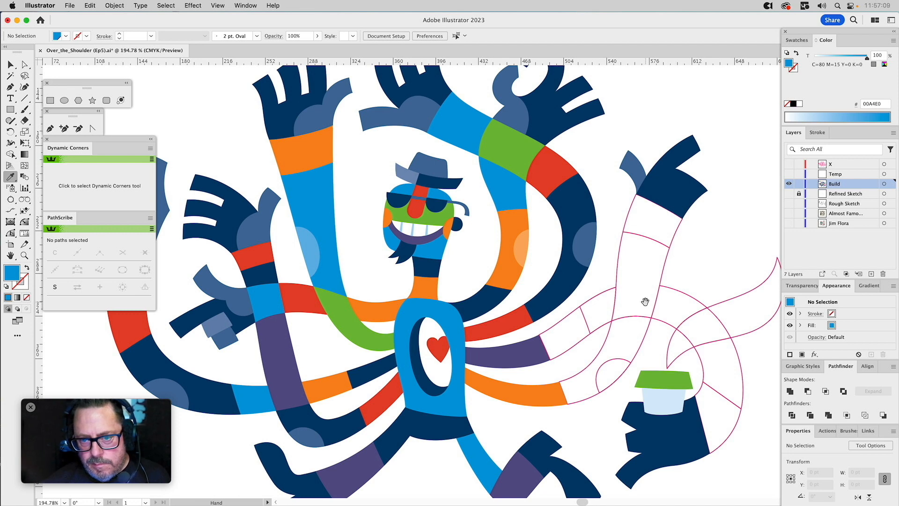
Recolour the green segment between the blue wrist and the red segment with the inner arm's orange.
super+click(518, 223)
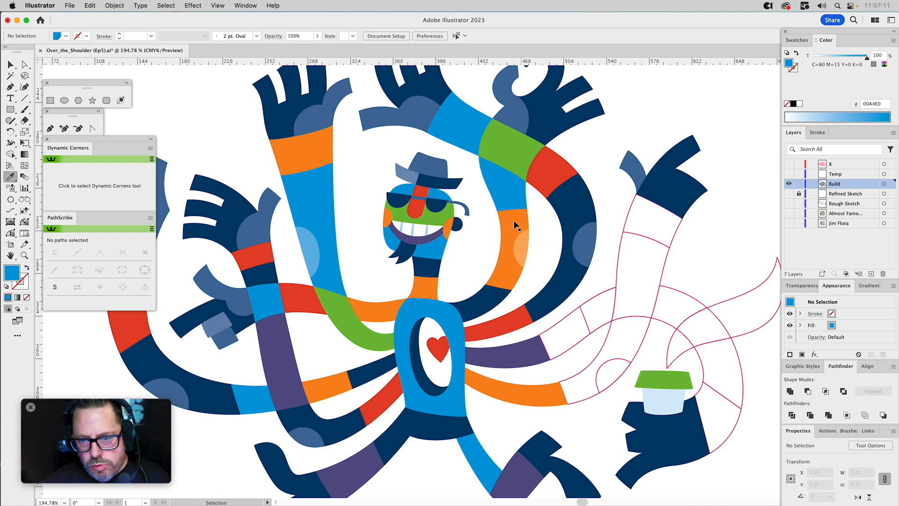
super+click(507, 142)
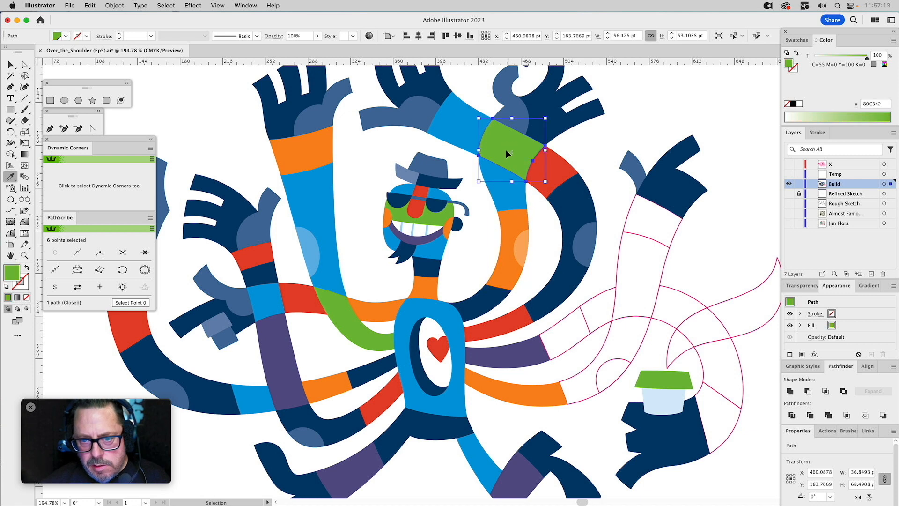
click(513, 229)
Recolour the inner arm's orange bend with the neighbouring red and its elbow patch with a 65% tint of that red.
super+click(510, 226)
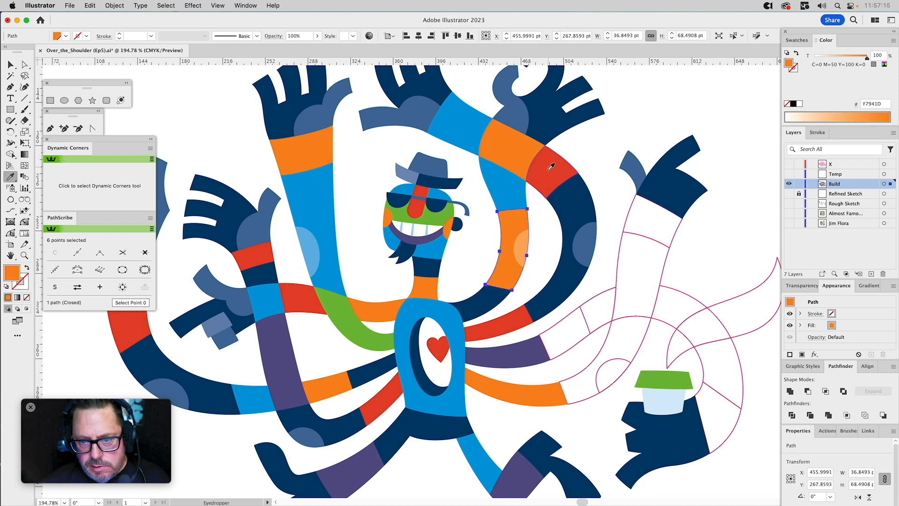
click(554, 164)
super+click(522, 244)
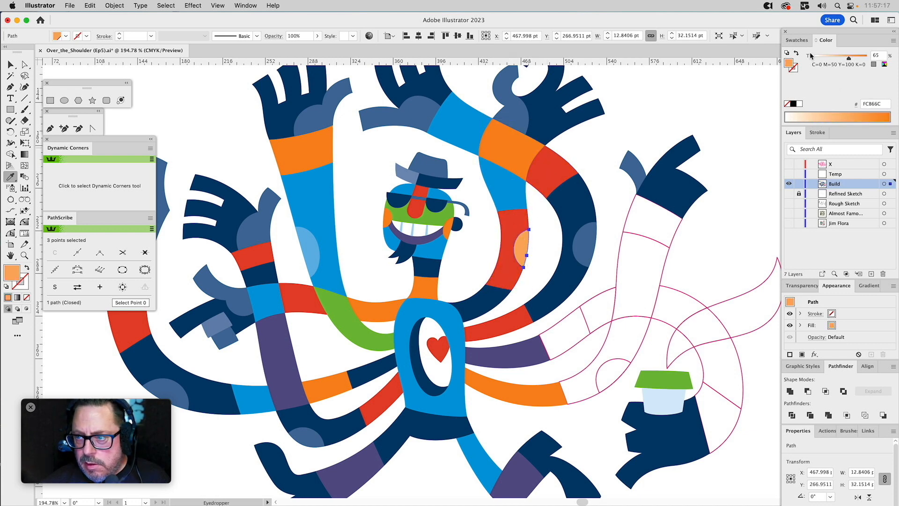
click(797, 40)
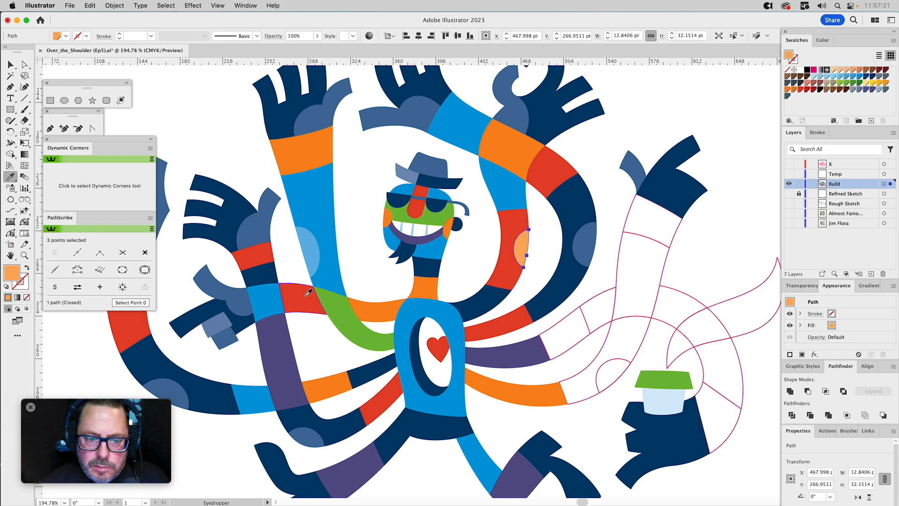
click(498, 239)
click(824, 41)
drag(840, 58, 849, 58)
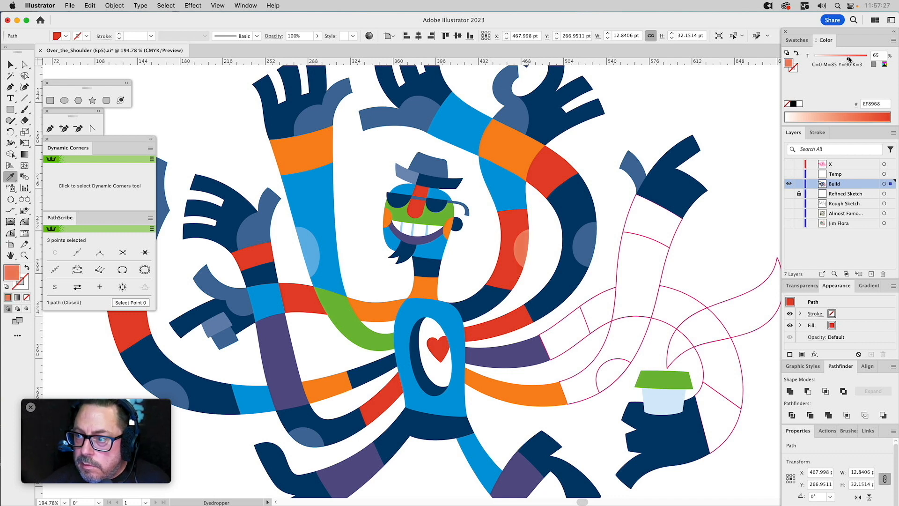
super+click(605, 147)
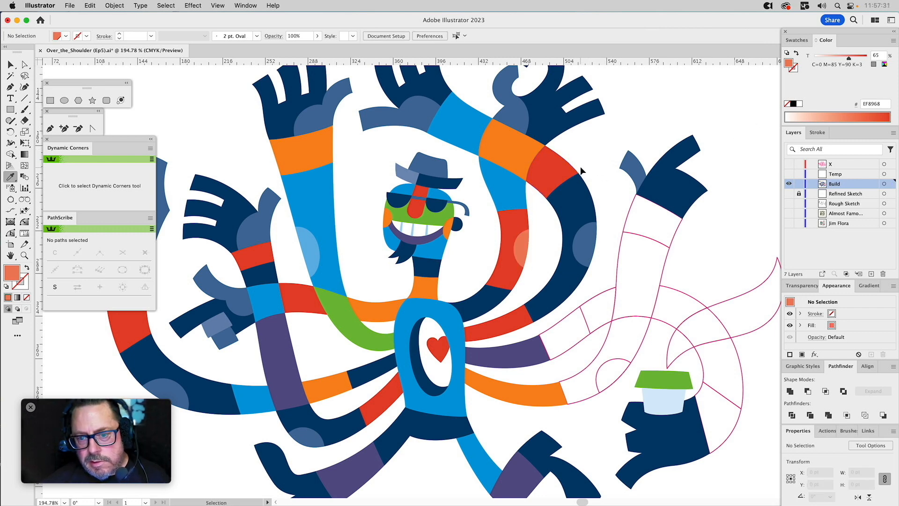
Try green on the orange segment where the two raised arms cross and on the blue wrist segment beside it.
super+click(507, 151)
click(330, 299)
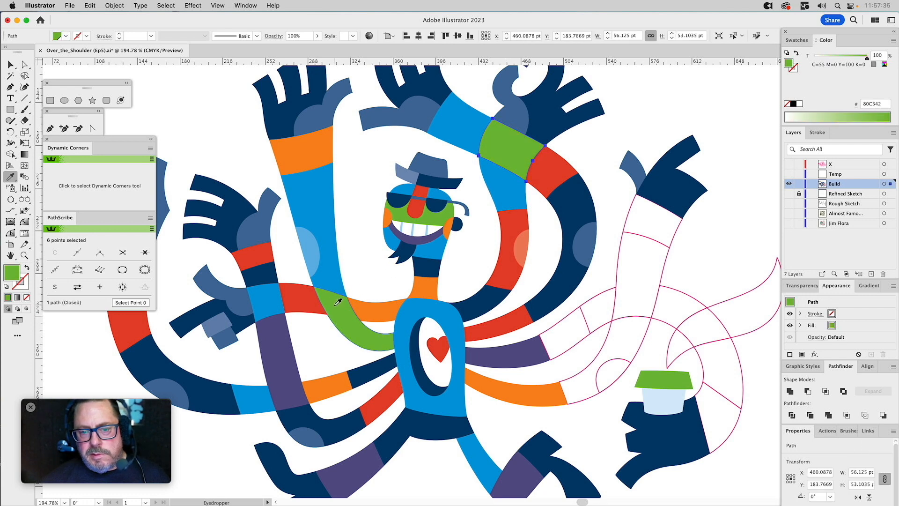
super+click(601, 151)
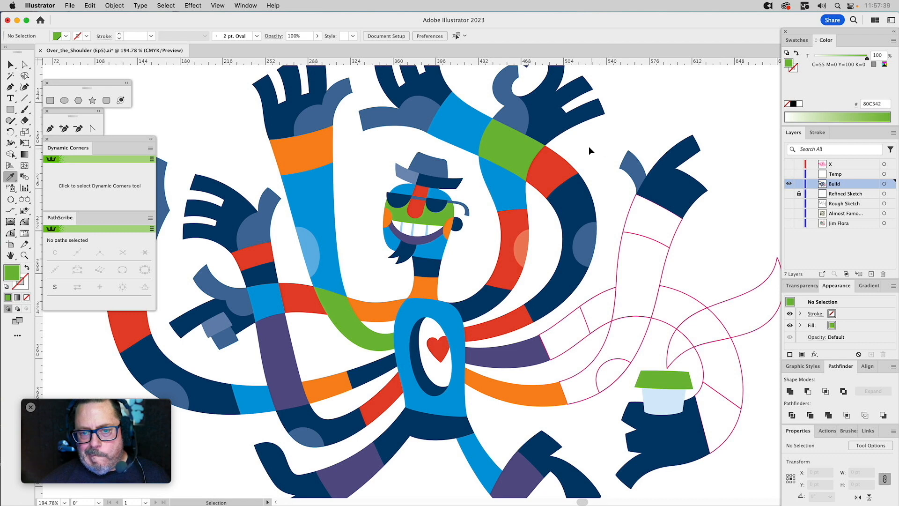
super+click(468, 136)
click(512, 140)
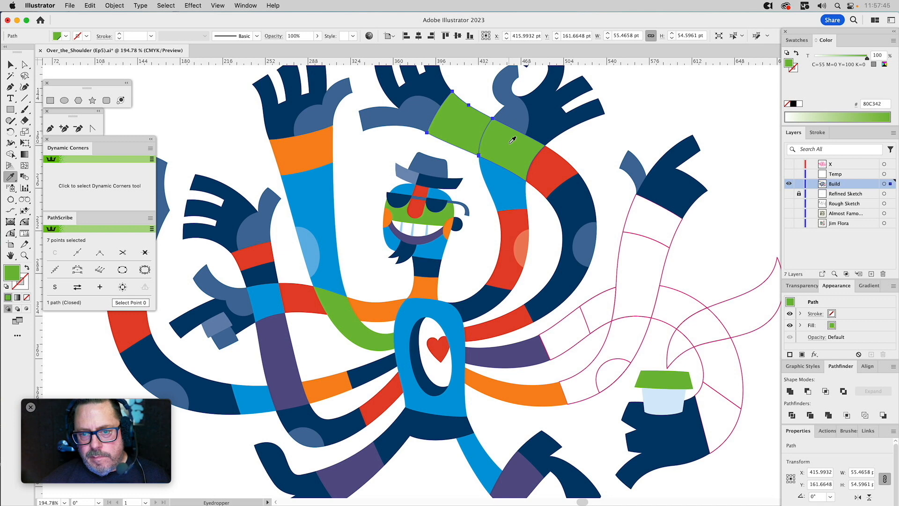
Fill the segment where the two raised arms cross with the neck's orange.
super+click(509, 143)
click(424, 288)
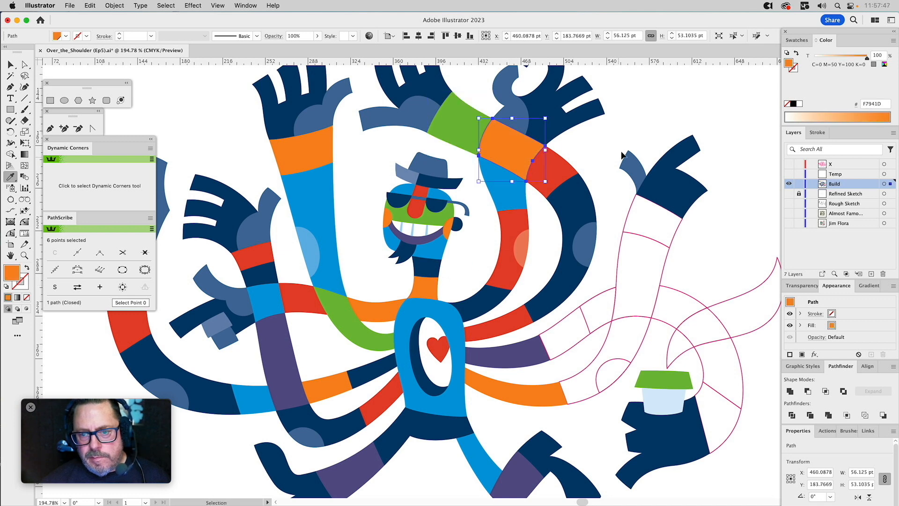
super+click(604, 143)
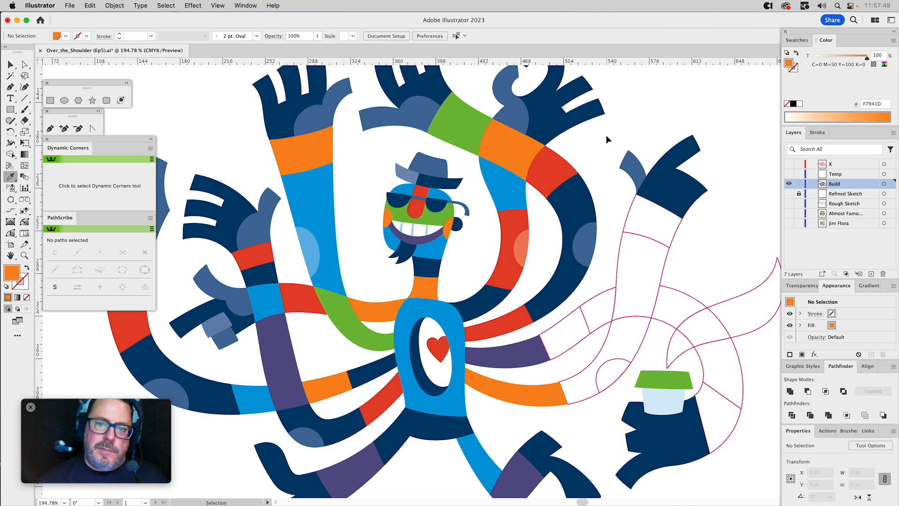
Fill the green wrist segment with blue and the inner arm's blue segment above the red bend with the face's green.
super+click(459, 116)
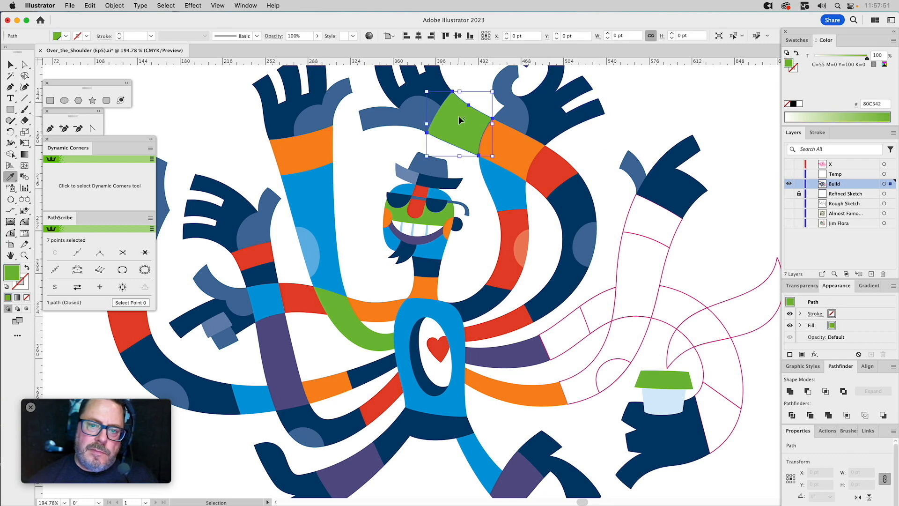
click(493, 173)
super+click(497, 185)
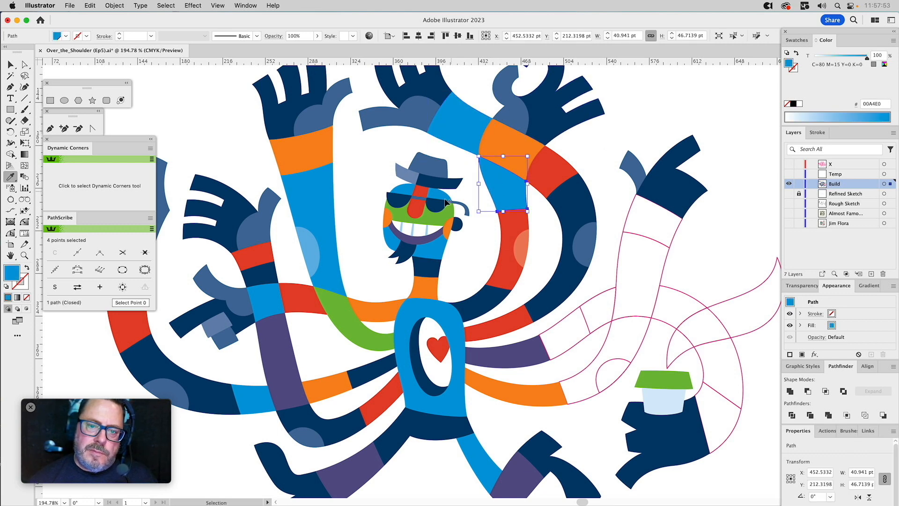
click(419, 217)
super+click(609, 134)
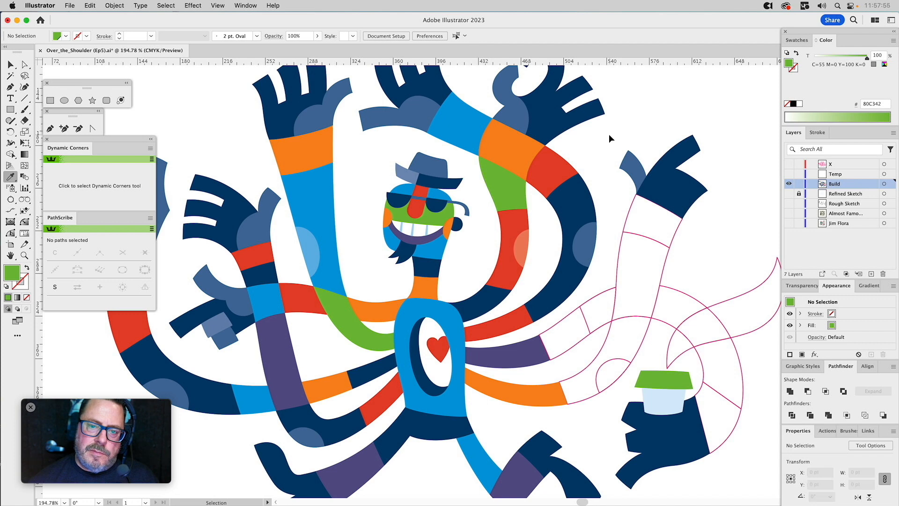
Fill the outlined elbow bend continuing from the lowest orange segment with the torso's blue, and its elbow patch with the lighter blue tint.
drag(598, 159, 545, 110)
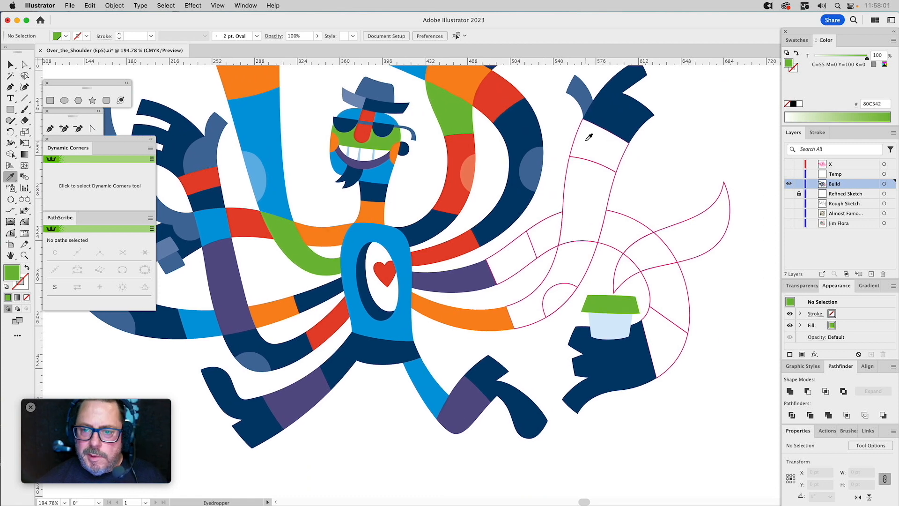
super+click(584, 190)
drag(439, 211, 454, 237)
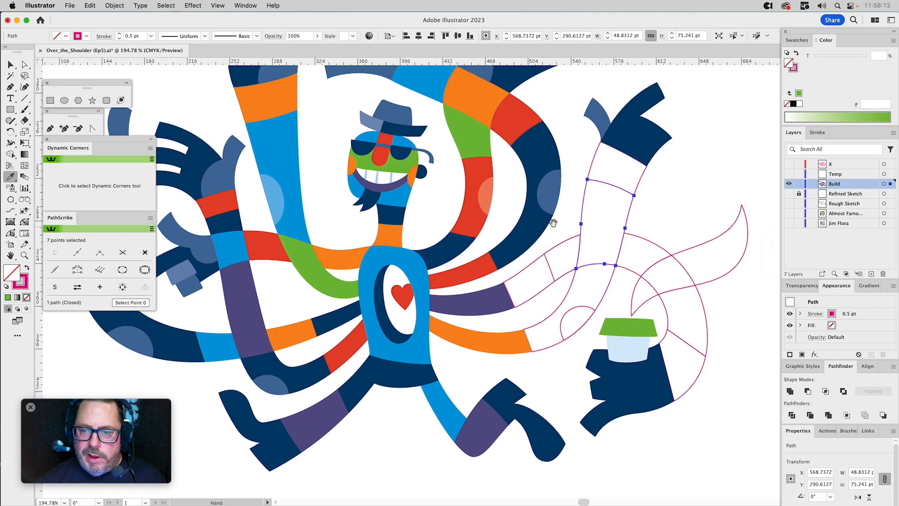
super+click(571, 287)
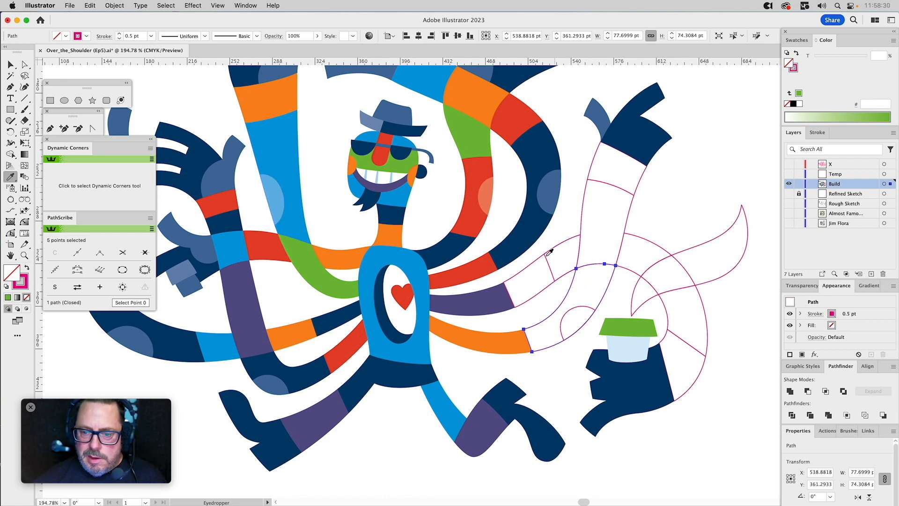
click(383, 255)
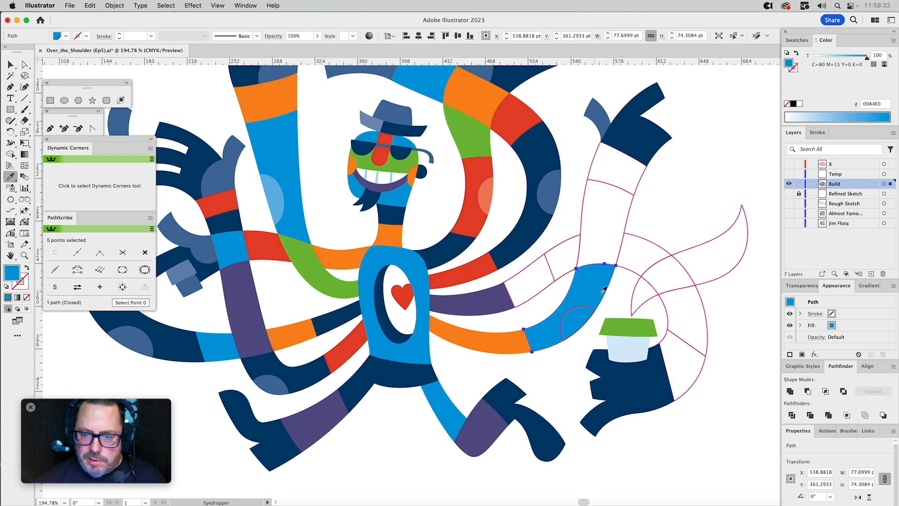
super+click(586, 310)
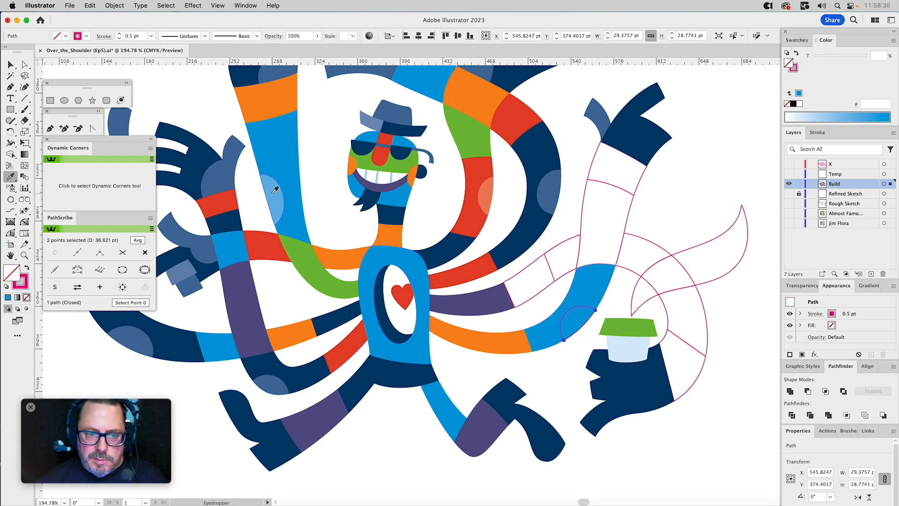
click(262, 191)
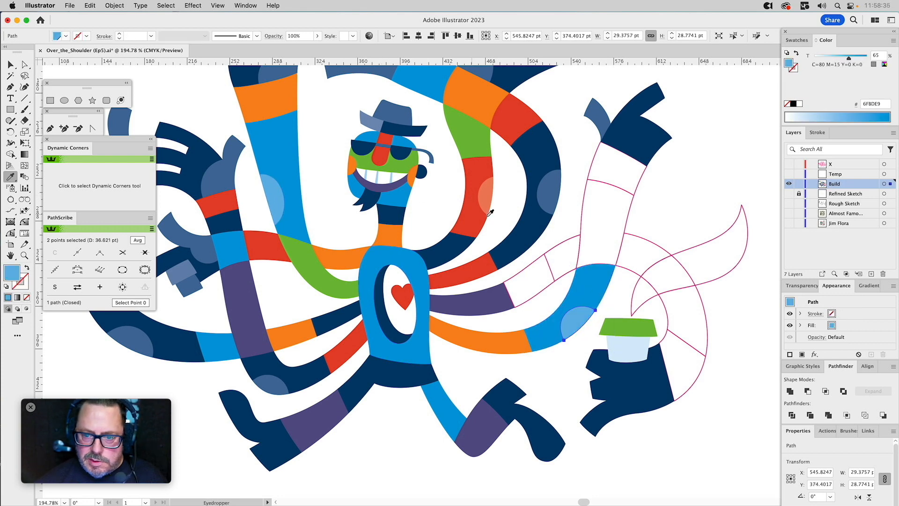
Fill the two outlined segments of the cup-holding arm on either side of the upright arm with the inner arm's green.
super+click(645, 238)
shift+click(562, 242)
key(super+0)
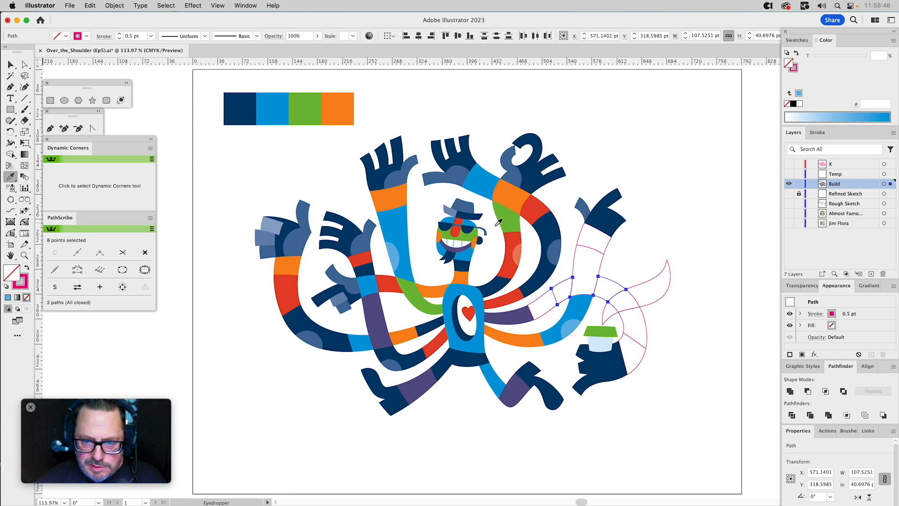
click(515, 220)
super+click(678, 208)
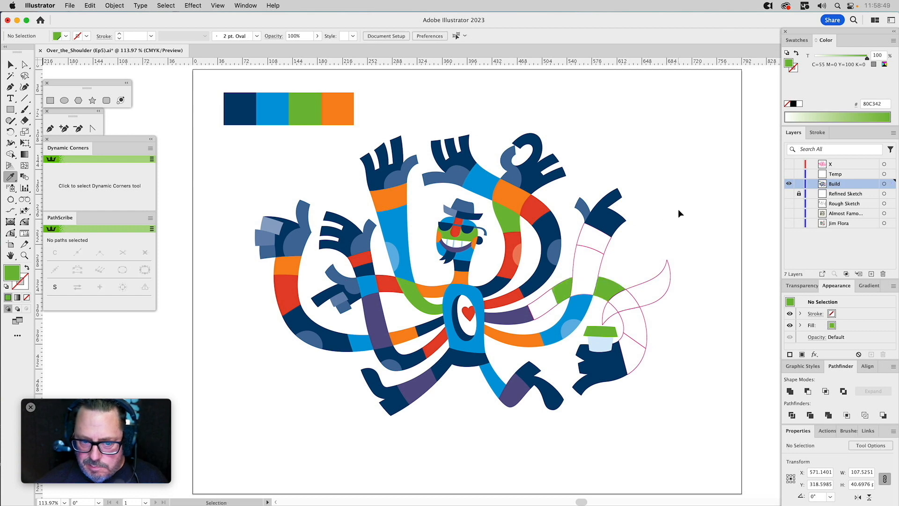
Recolour the far-left raised arm, giving the red segment the palette green and the orange wrist segment red.
super+click(294, 270)
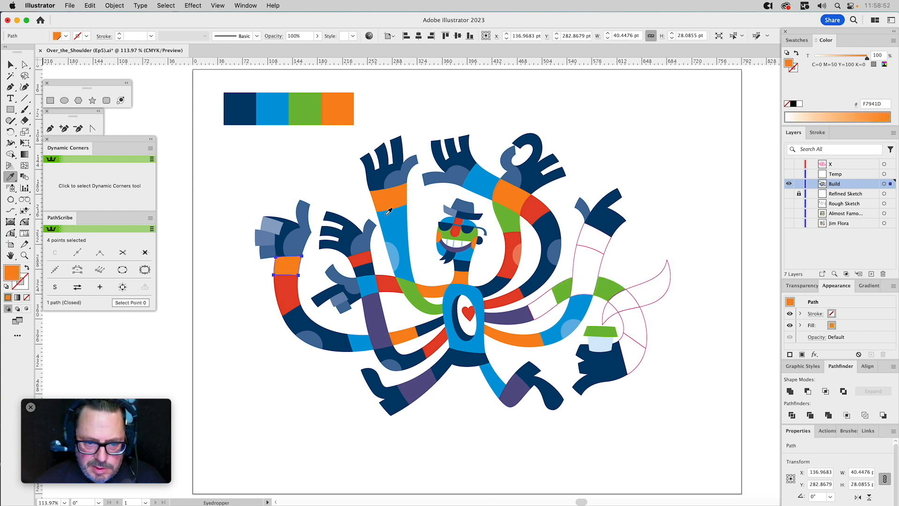
super+click(281, 289)
click(411, 289)
super+click(290, 265)
click(364, 258)
super+click(313, 168)
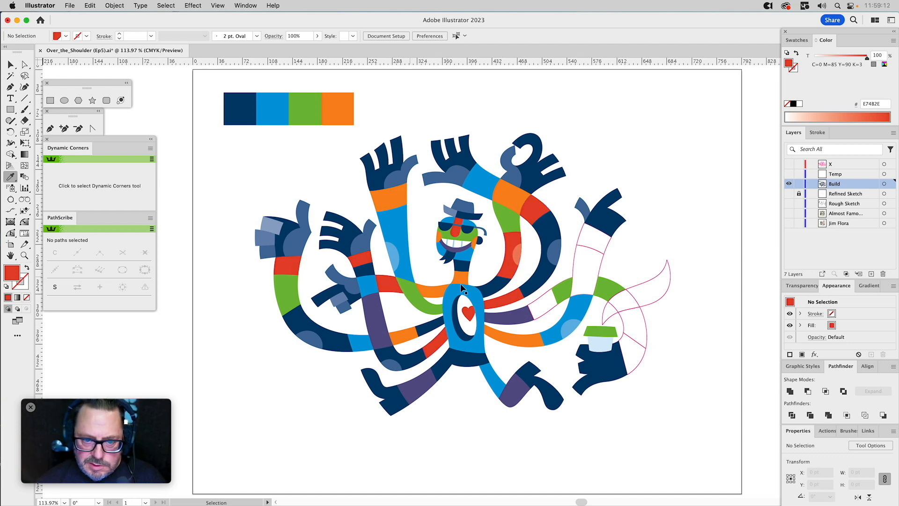
Fill the red wrist segment and the navy segment below it, on the arm beside the far-left one, with the inner arm's green.
super+click(364, 264)
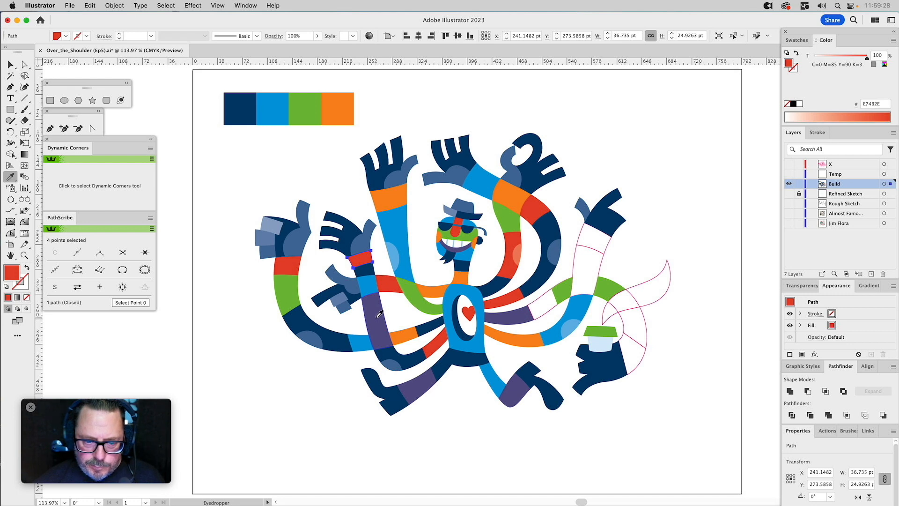
key(a)
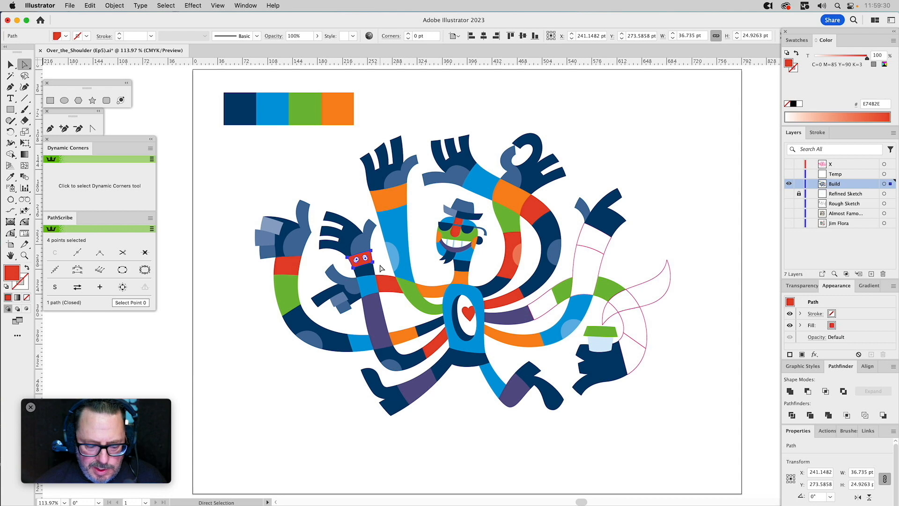
key(v)
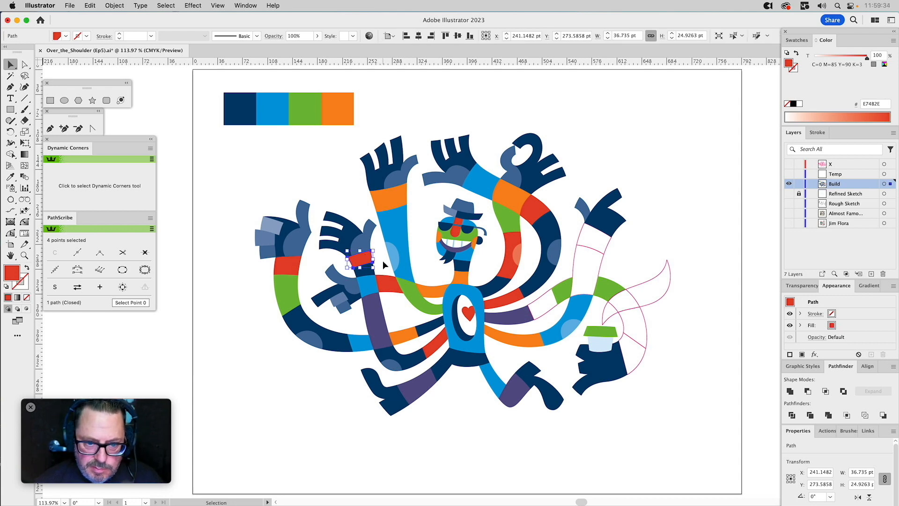
click(383, 261)
drag(378, 258, 369, 265)
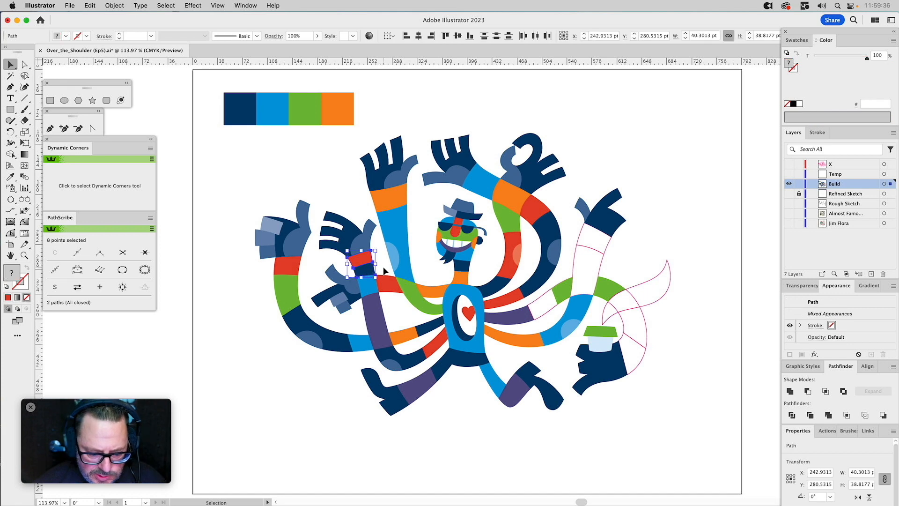
key(i)
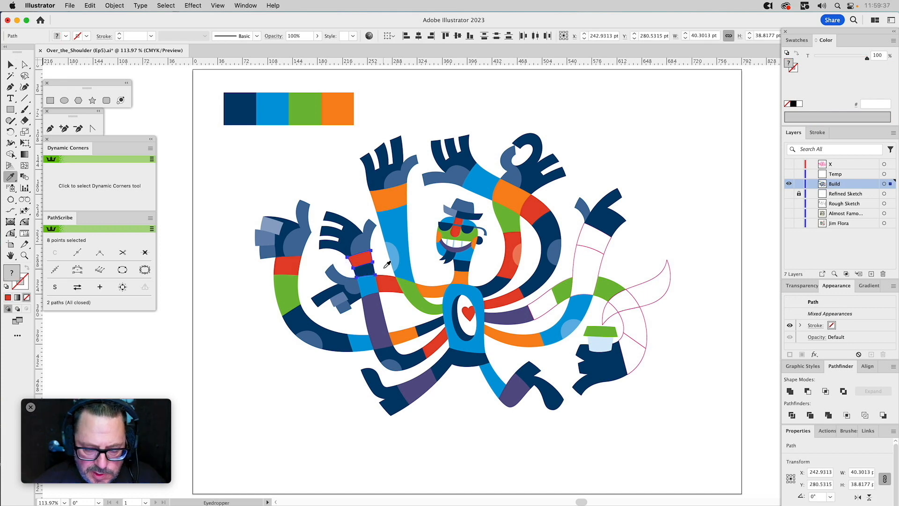
click(411, 287)
super+click(335, 178)
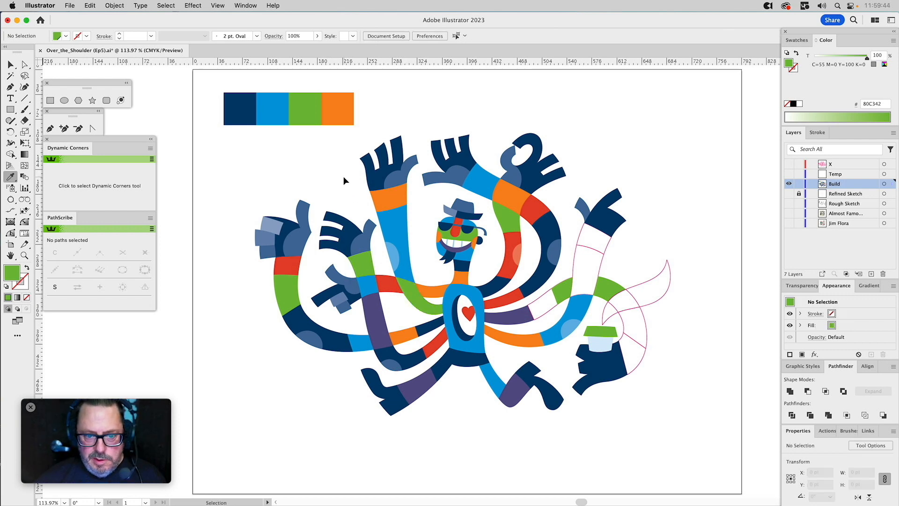
Enlarge a copy of the green segment beside the orange-and-blue arm, pulling its outer anchor points well past the overlapping outlined segment's end.
key(a)
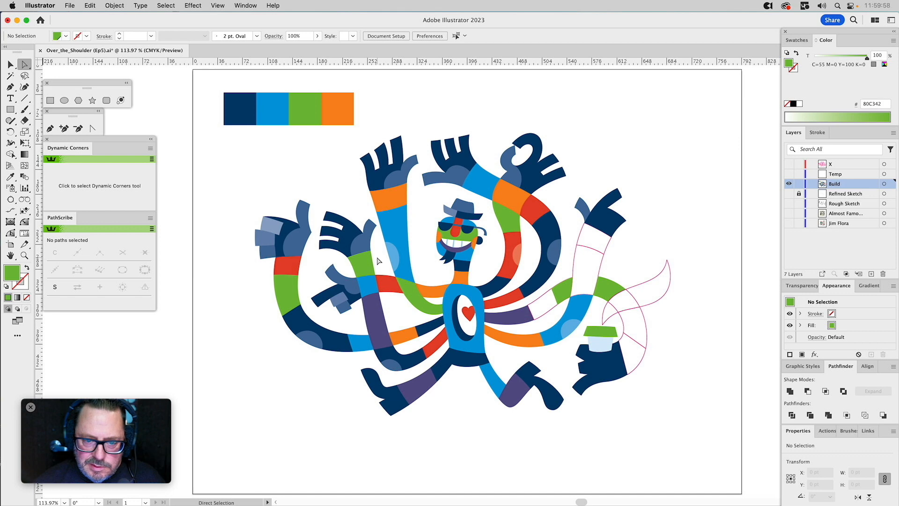
key(v)
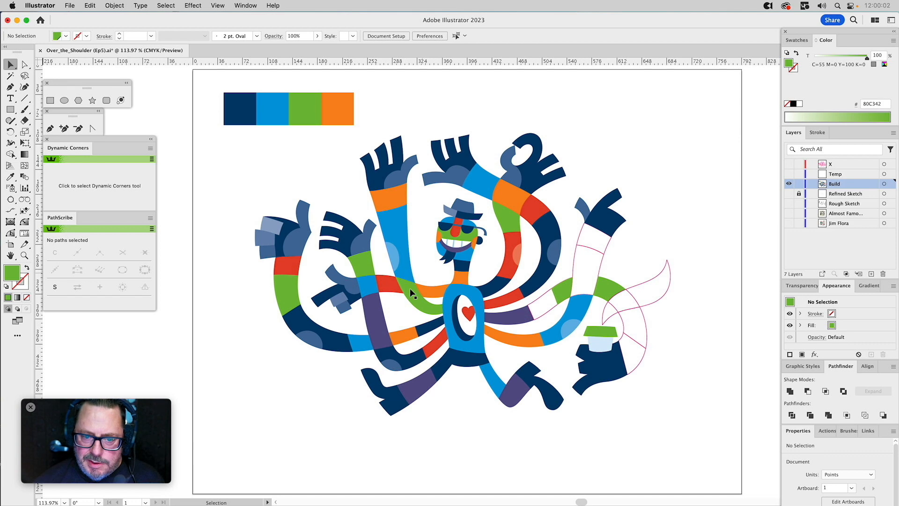
click(543, 301)
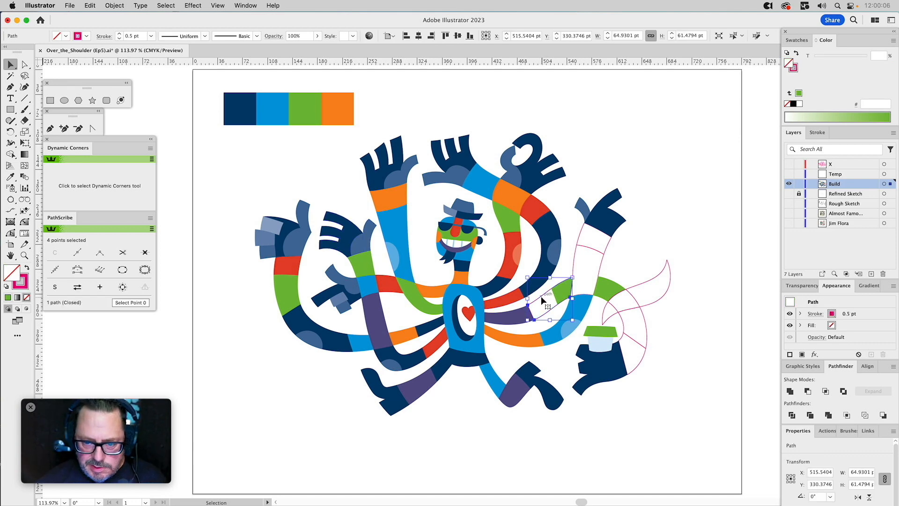
click(555, 280)
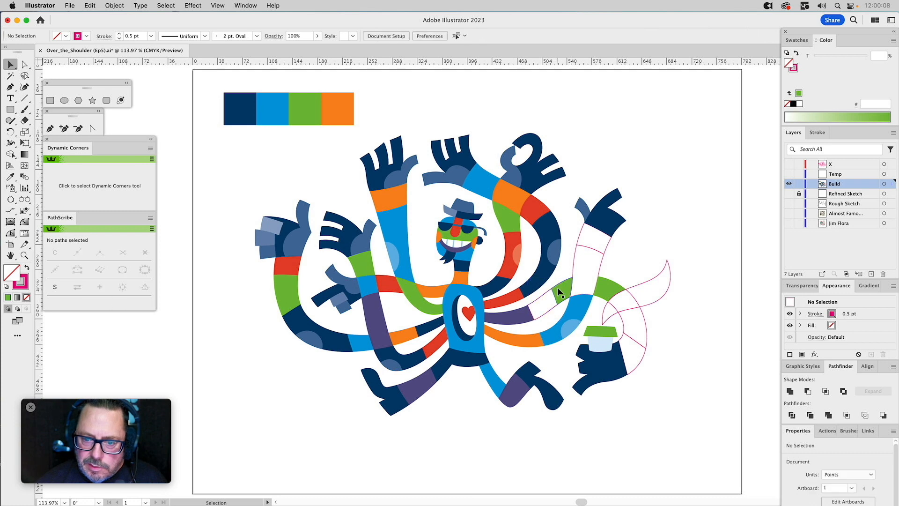
click(557, 287)
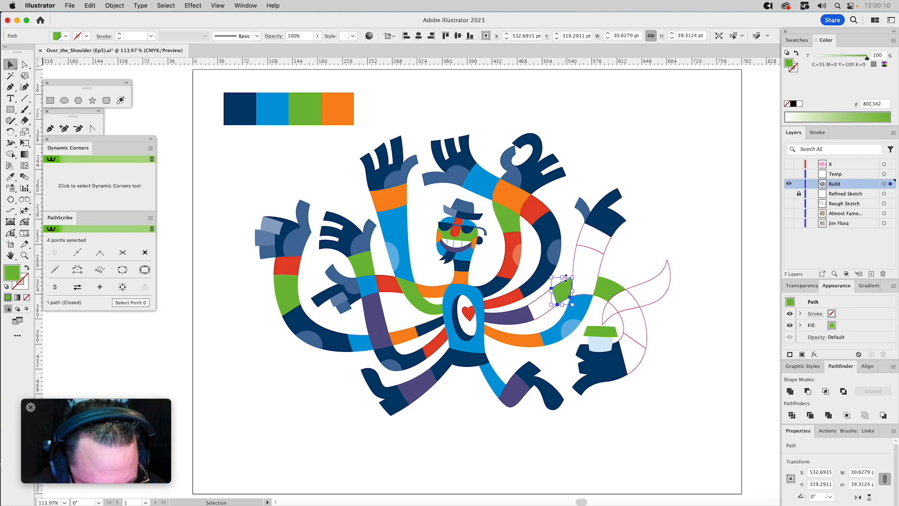
key(a)
drag(572, 278, 575, 251)
mouse_move(579, 301)
mouse_down()
mouse_move(600, 307)
mouse_move(562, 303)
mouse_move(565, 310)
mouse_up()
key(v)
click(645, 239)
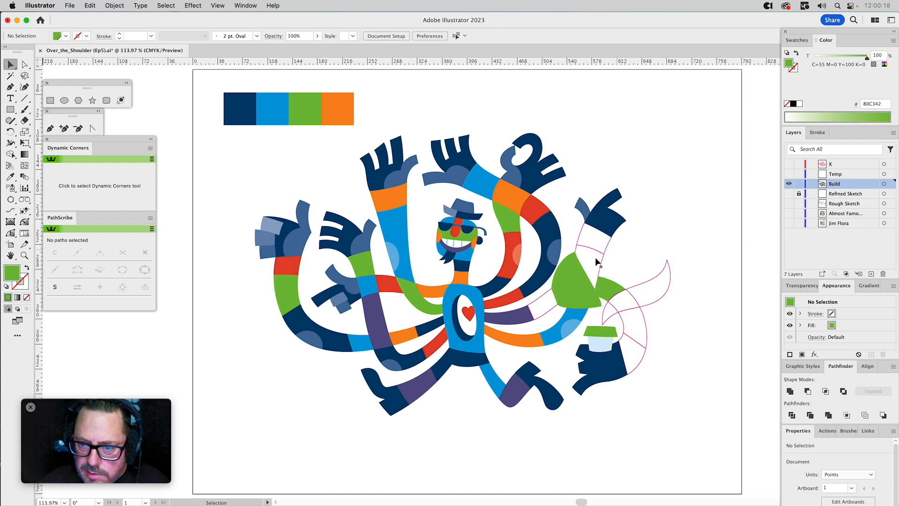
Subtract the enlarged green shape from the outlined segment beside the purple one using Minus Front.
click(571, 280)
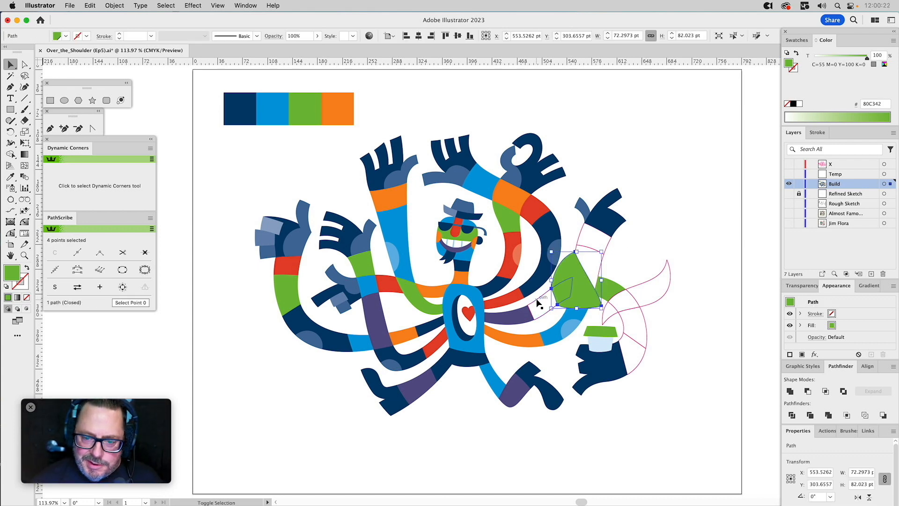
shift+click(537, 299)
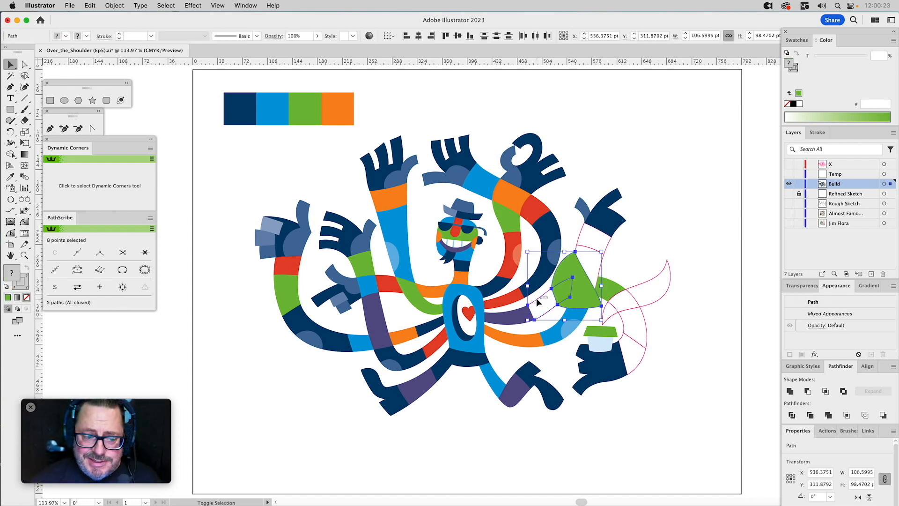
click(808, 391)
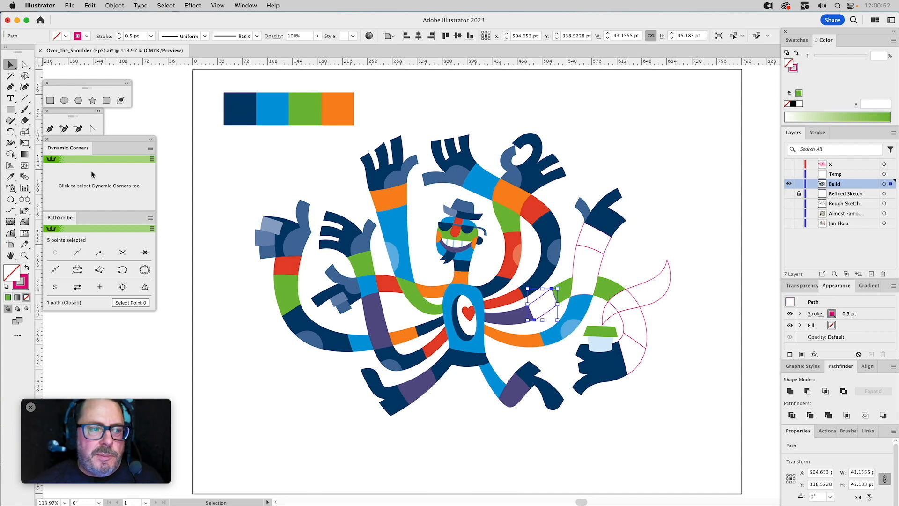
Fill the trimmed segment between the purple and green segments with the upper arm's orange.
click(10, 177)
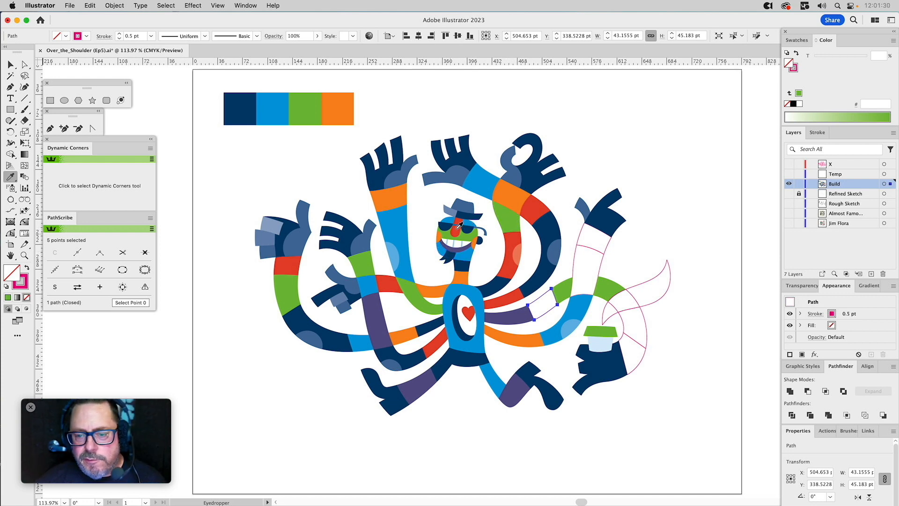
click(514, 192)
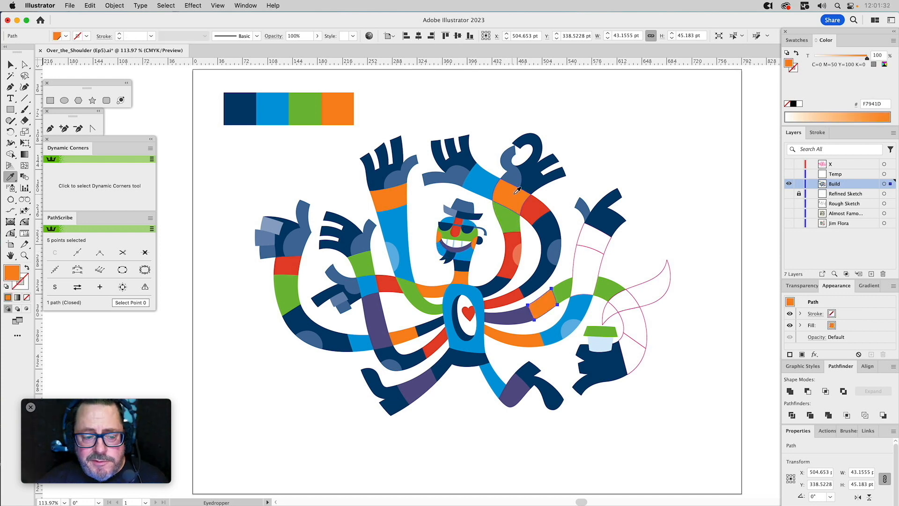
key(v)
super+click(583, 150)
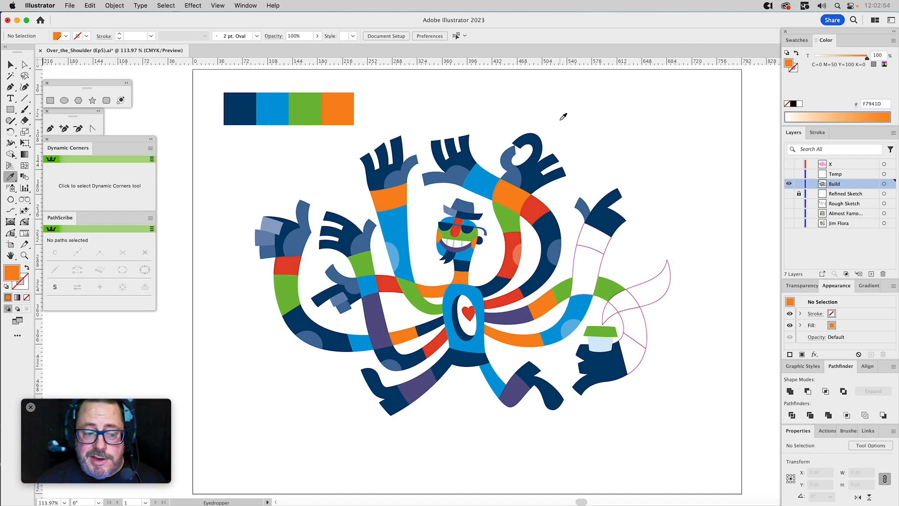
Fill the upright arm's long outlined segment with navy and its wrist segment with the cup-holding arm's green.
key(v)
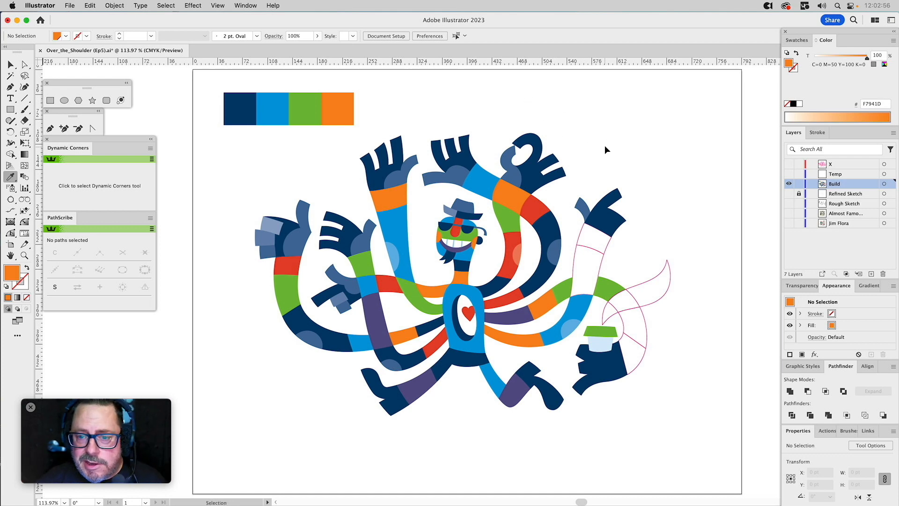
click(576, 255)
key(i)
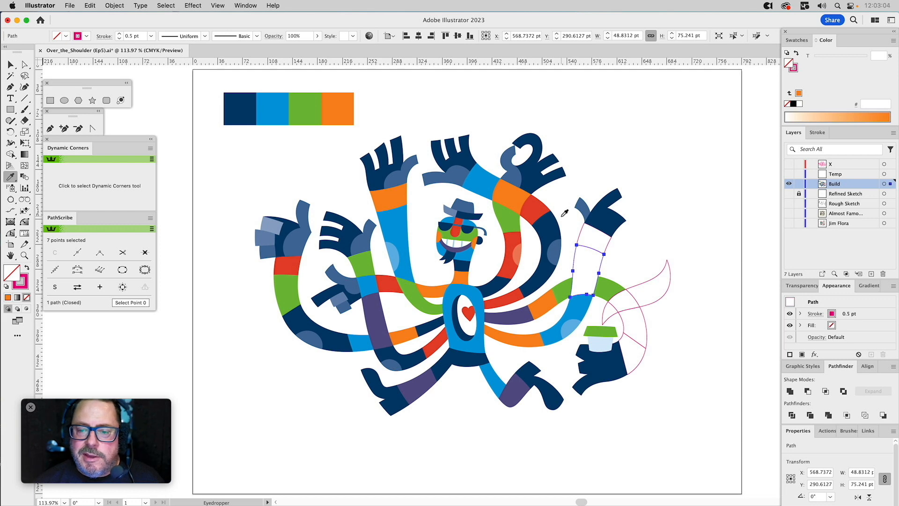
click(545, 229)
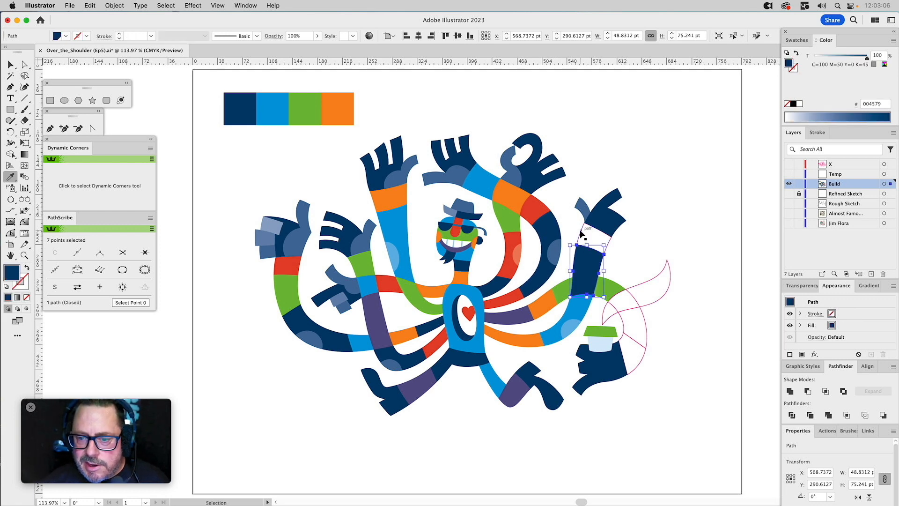
super+click(580, 232)
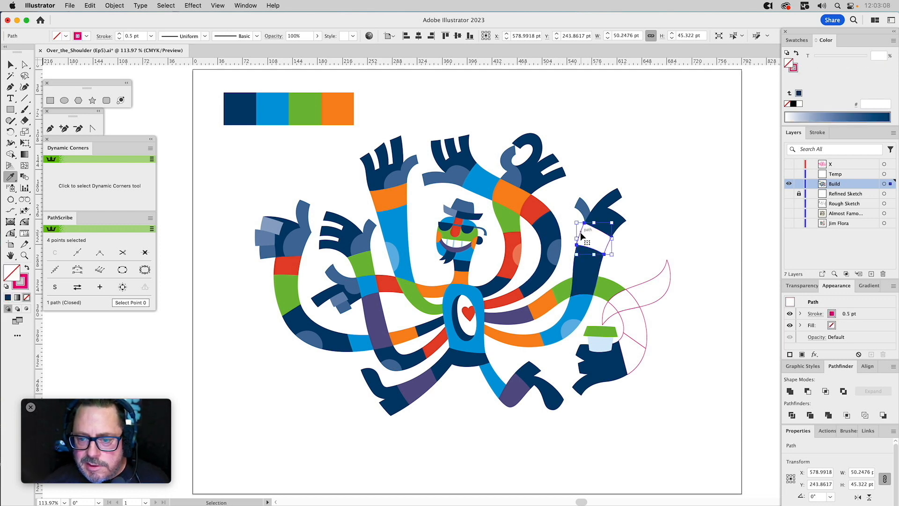
click(616, 284)
super+click(664, 231)
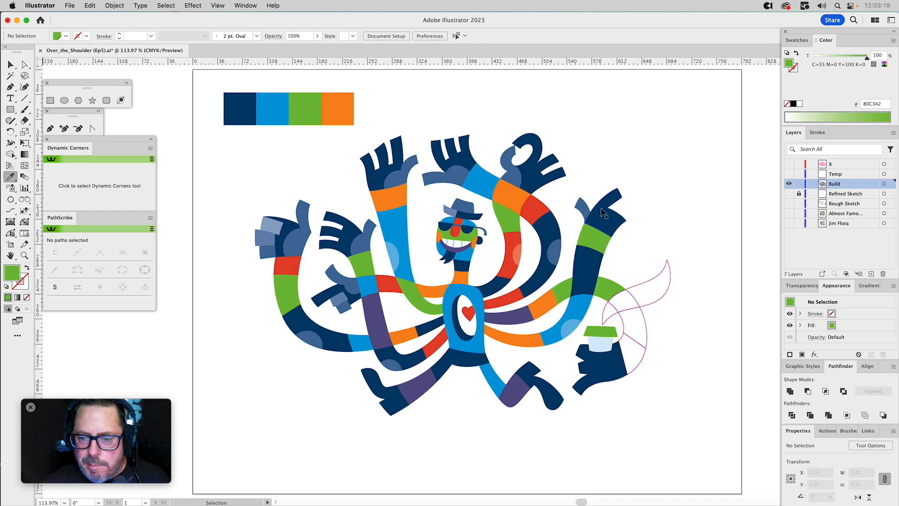
Fill the cup-holding arm's wrist segment with purple and the forearm segment above it with the elbow's blue.
super+click(642, 367)
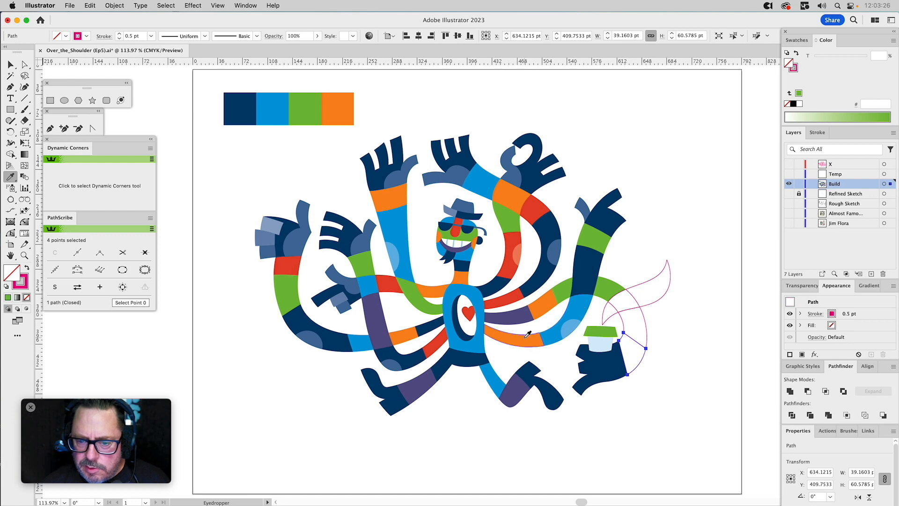
click(520, 315)
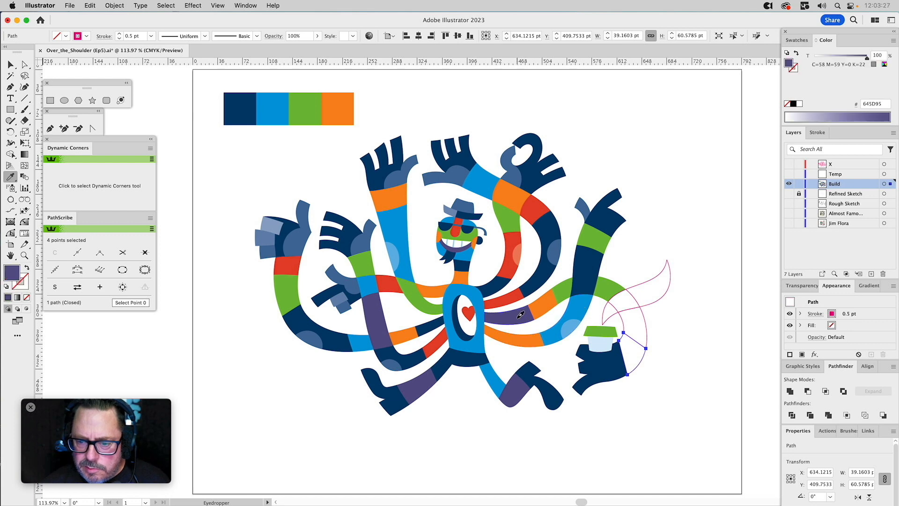
super+click(645, 321)
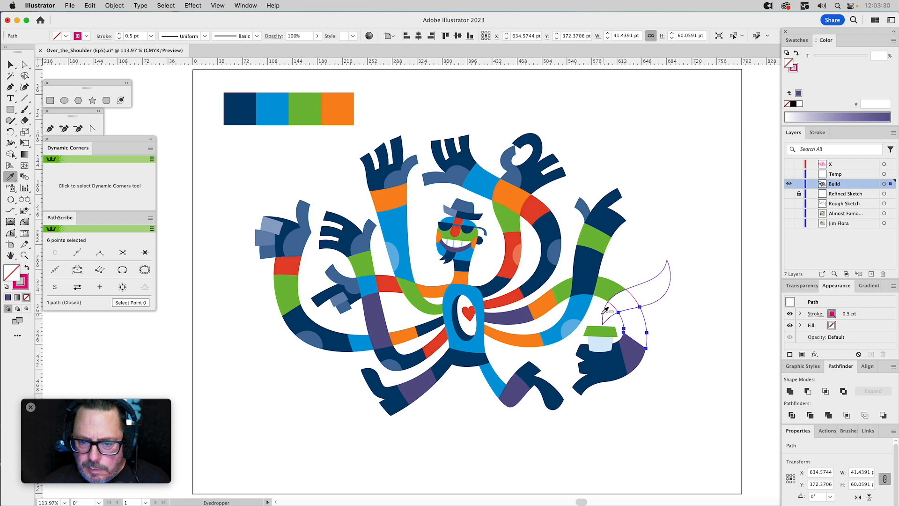
click(579, 307)
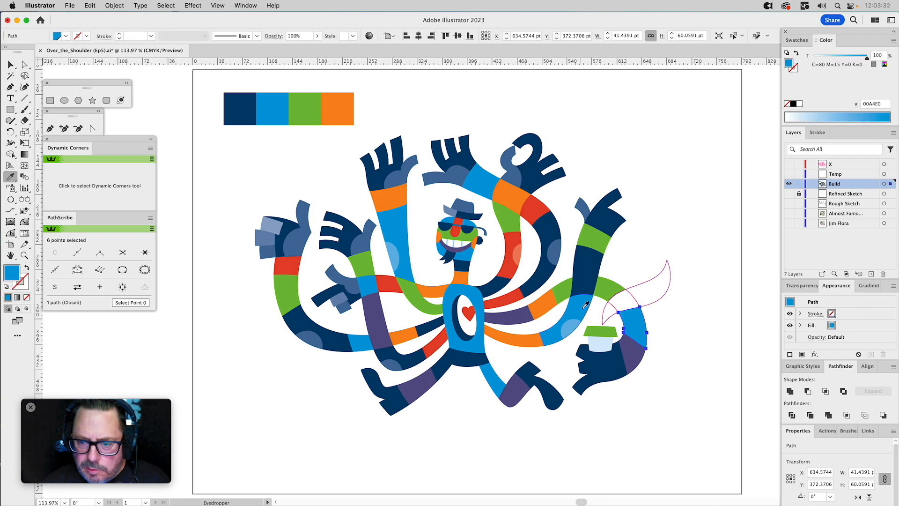
super+click(672, 324)
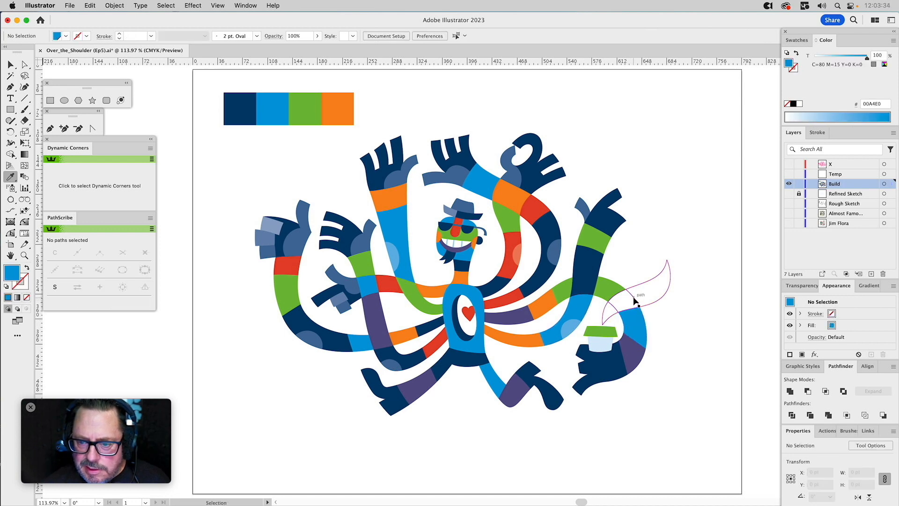
Fill the outlined bend between the cup-holding arm's green and blue segments with the elbow patch's 65% blue tint.
super+click(635, 301)
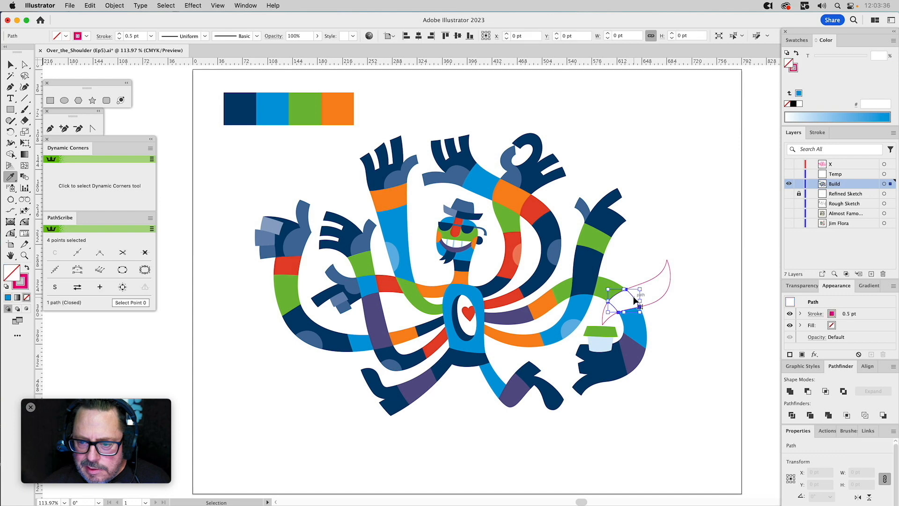
click(570, 328)
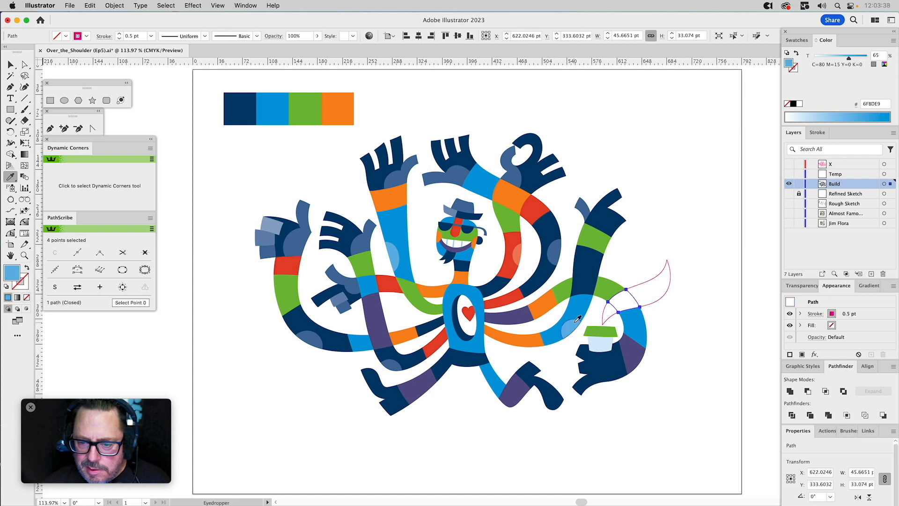
super+click(691, 305)
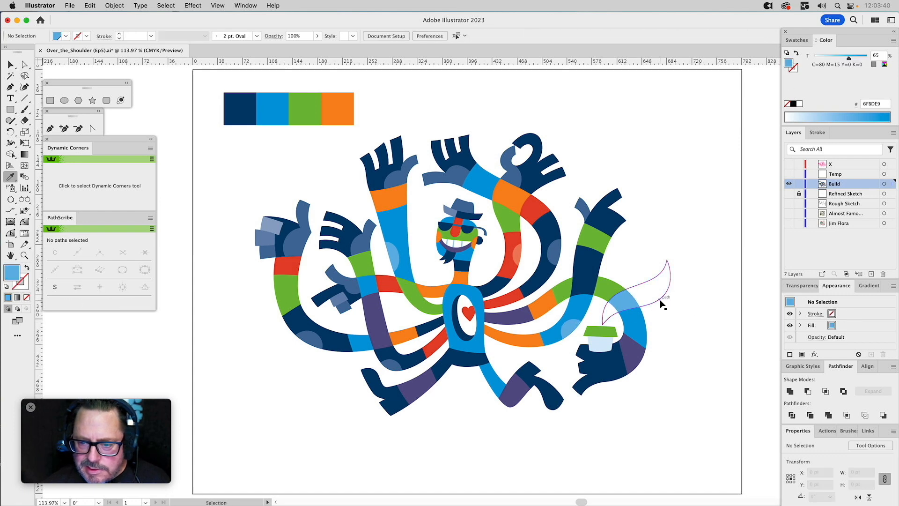
Fill the steam shape rising from the cup with the 65% blue tint and the arm bend behind it with full-strength blue.
super+click(664, 299)
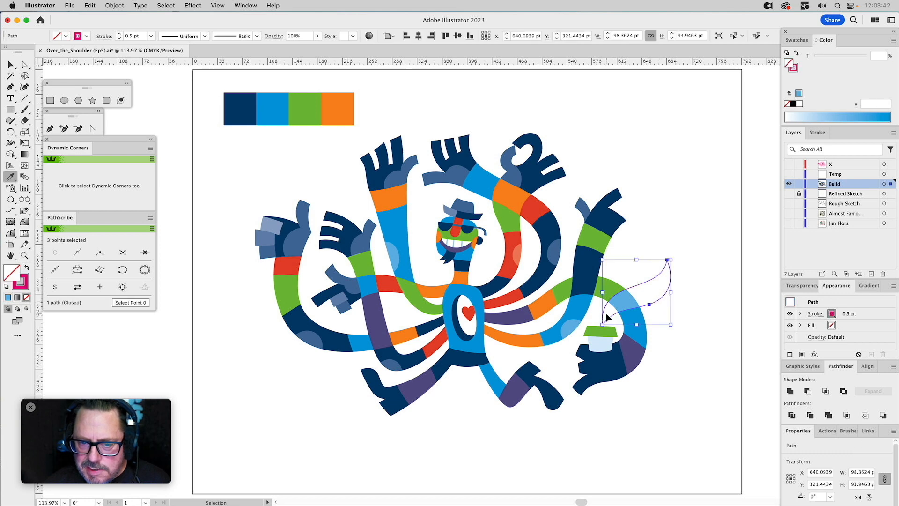
click(394, 257)
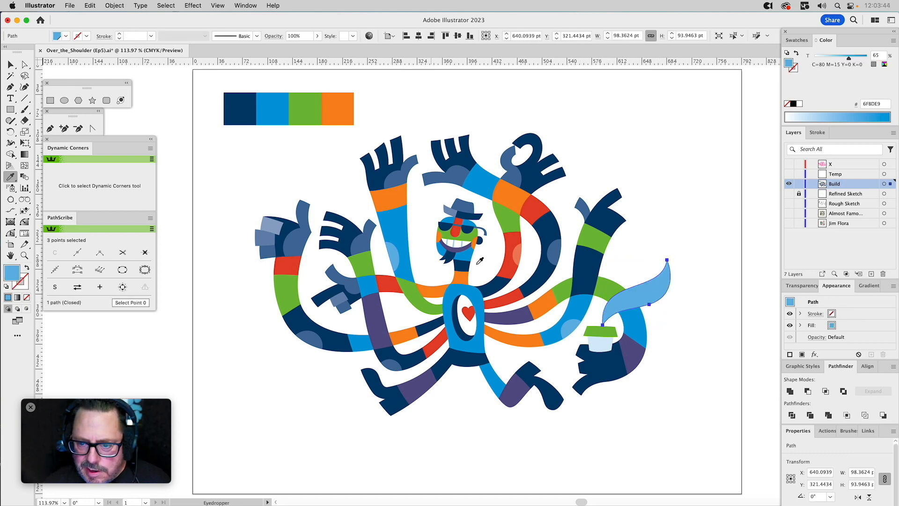
super+click(690, 300)
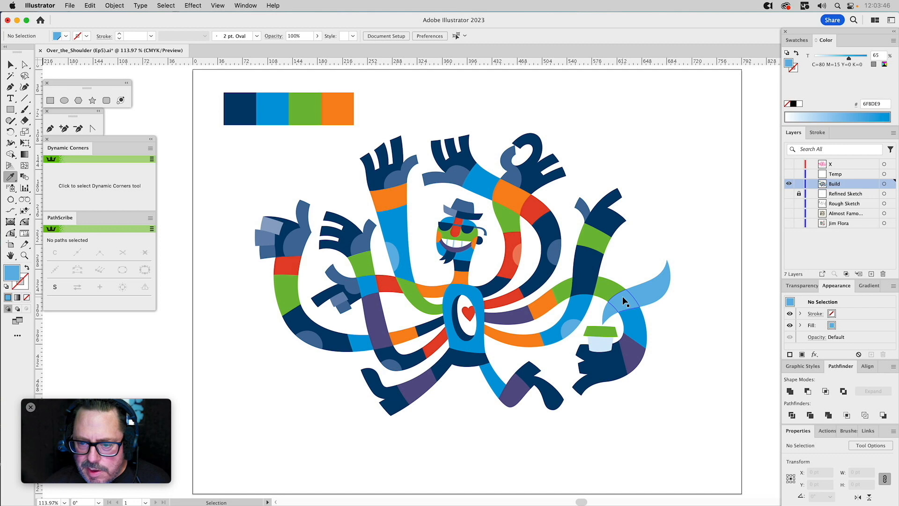
super+click(622, 296)
super+click(677, 316)
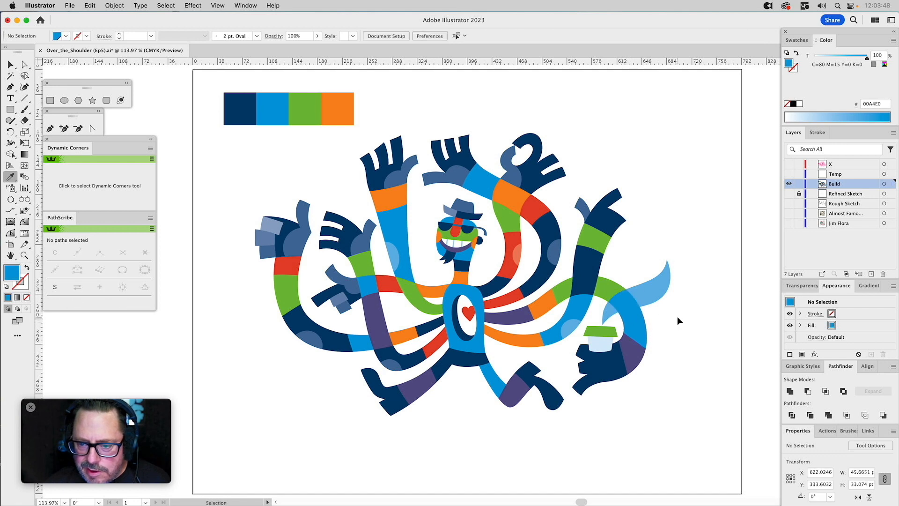
Fill the cup-holding arm's blue forearm segment above the purple wrist segment with the neighbouring arm's orange.
super+click(640, 320)
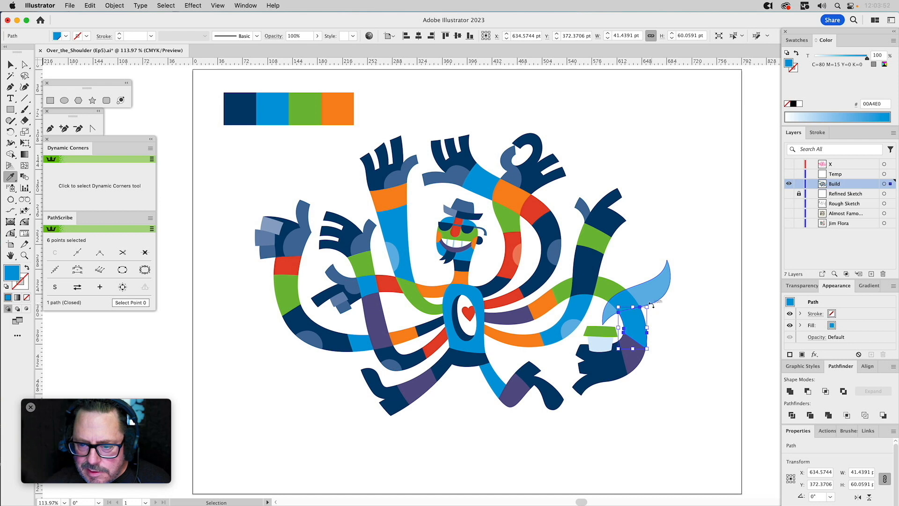
click(549, 304)
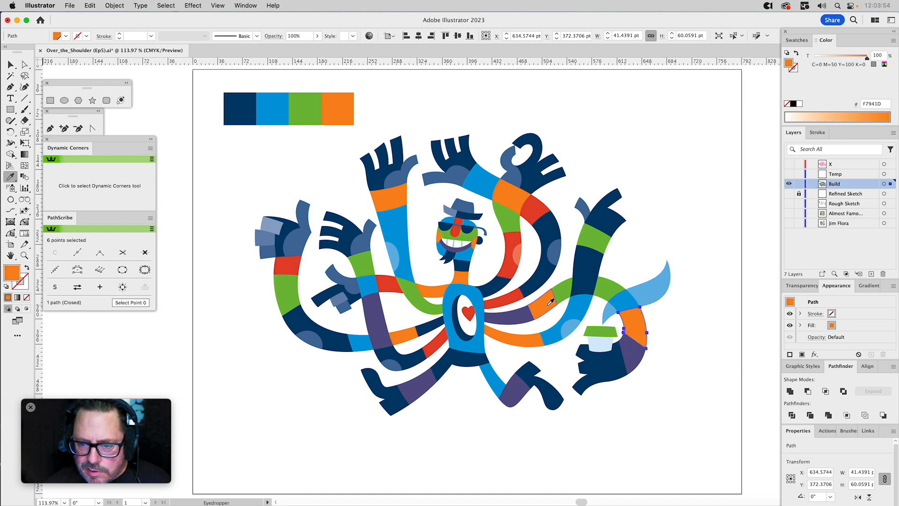
super+click(690, 314)
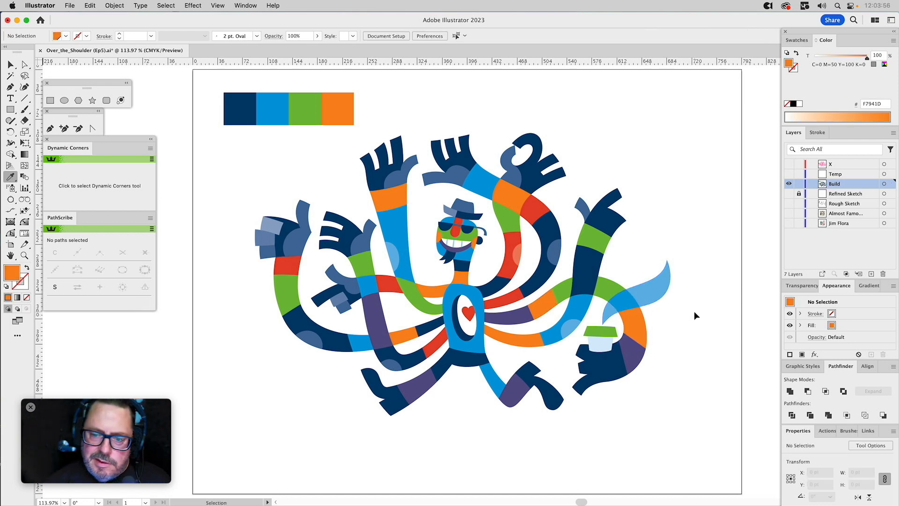
Lighten the steam shape rising from the cup to a 35% tint of the blue.
super+click(659, 294)
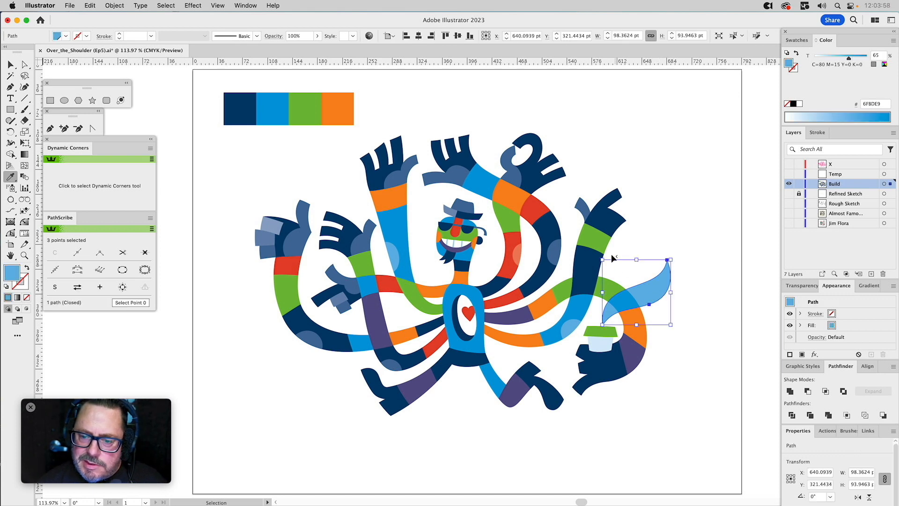
drag(837, 57, 833, 58)
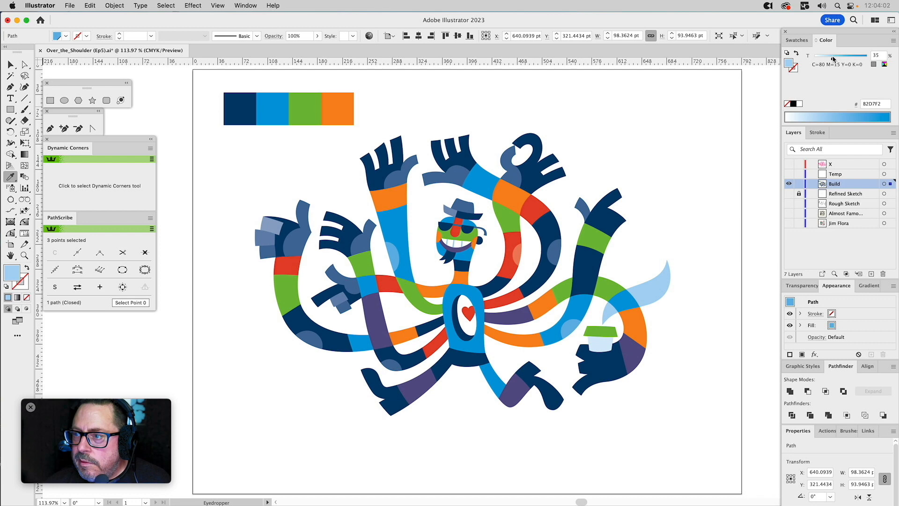
super+click(697, 215)
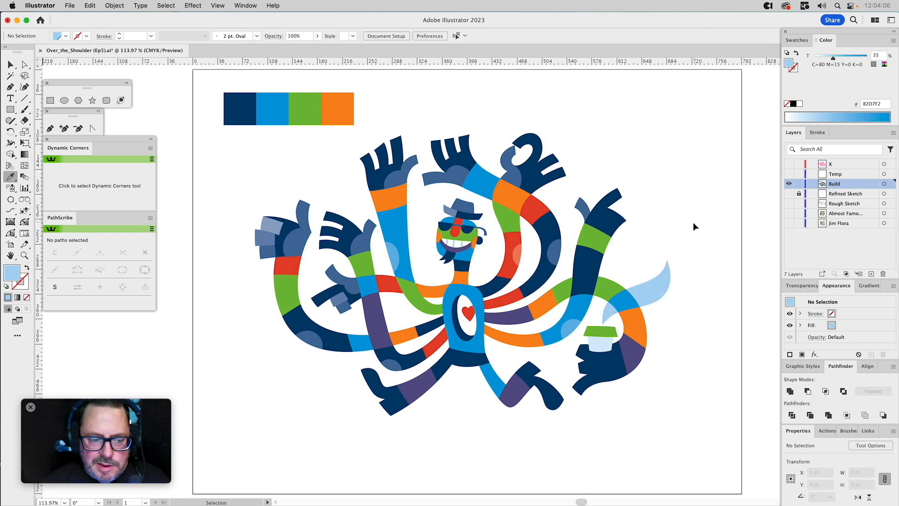
Fill the arm bend behind the steam with the elbow patch's 65% blue tint, trying a 70% tint and undoing it.
super+click(628, 296)
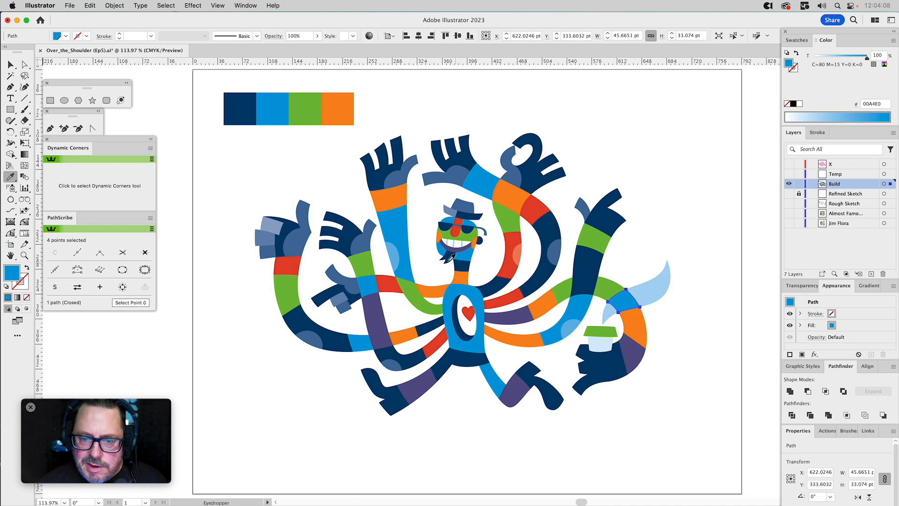
click(569, 327)
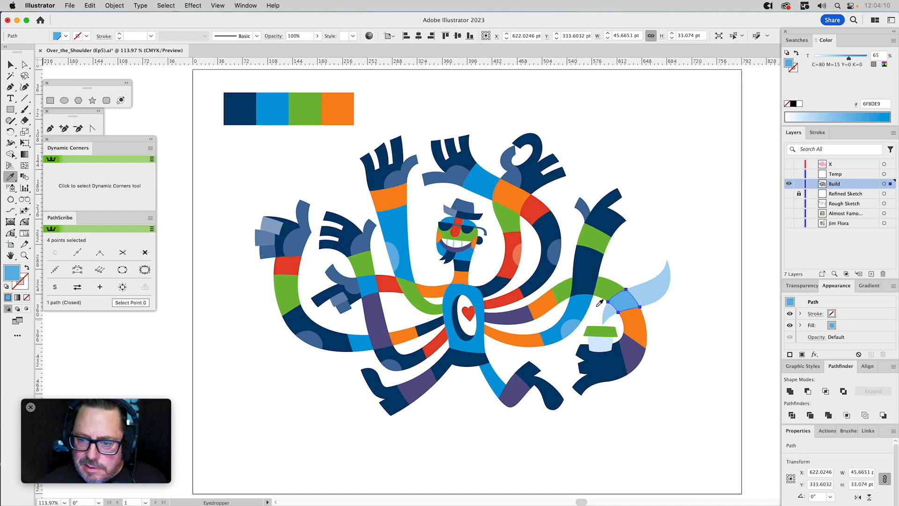
drag(849, 60, 852, 59)
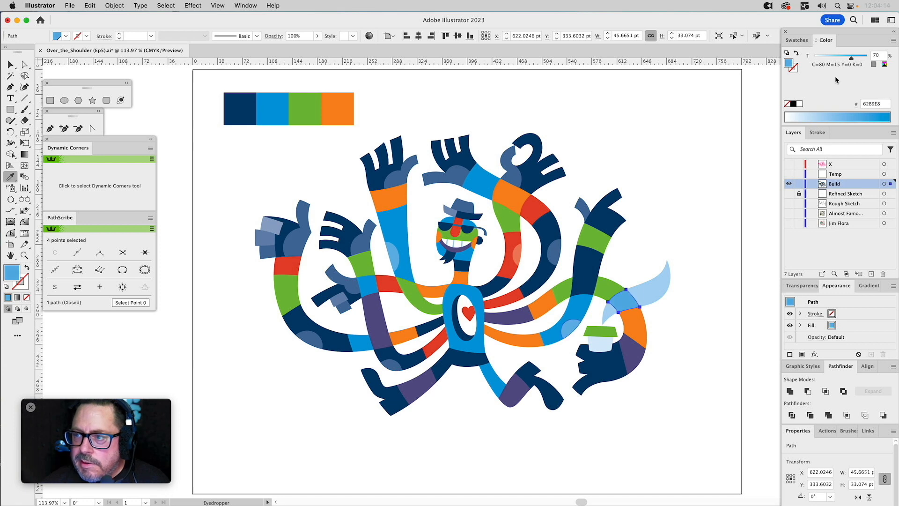
super+click(754, 113)
key(super+z)
super+click(710, 242)
Swap the cup-holding arm's two lower colours, filling the forearm segment with purple and the wrist segment with orange.
super+click(644, 321)
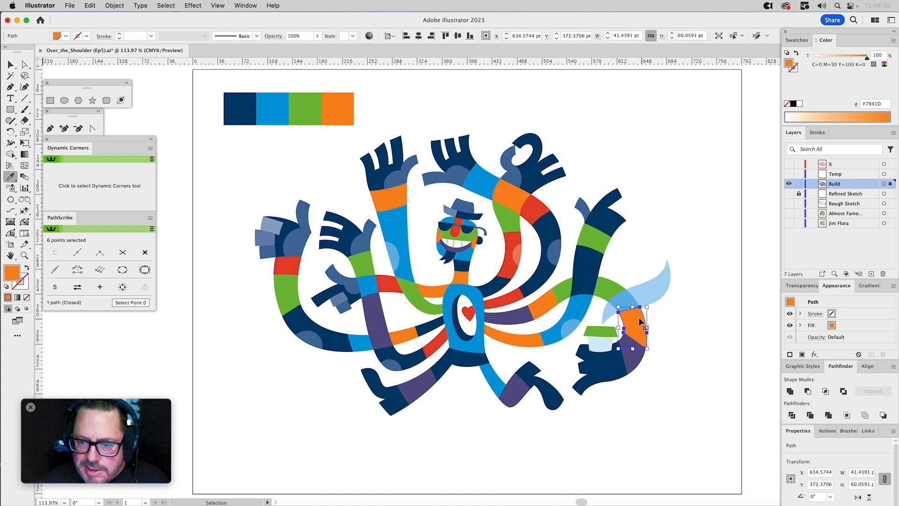
click(635, 350)
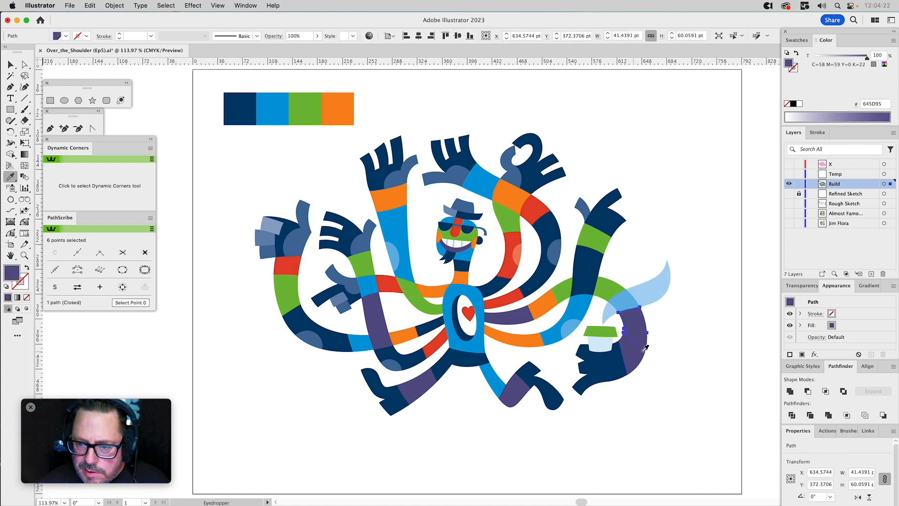
super+click(635, 361)
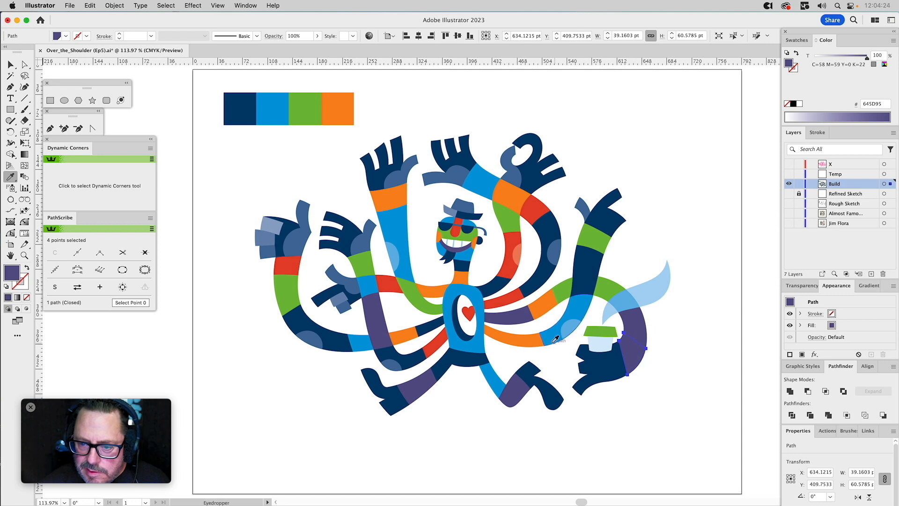
click(539, 339)
super+click(678, 332)
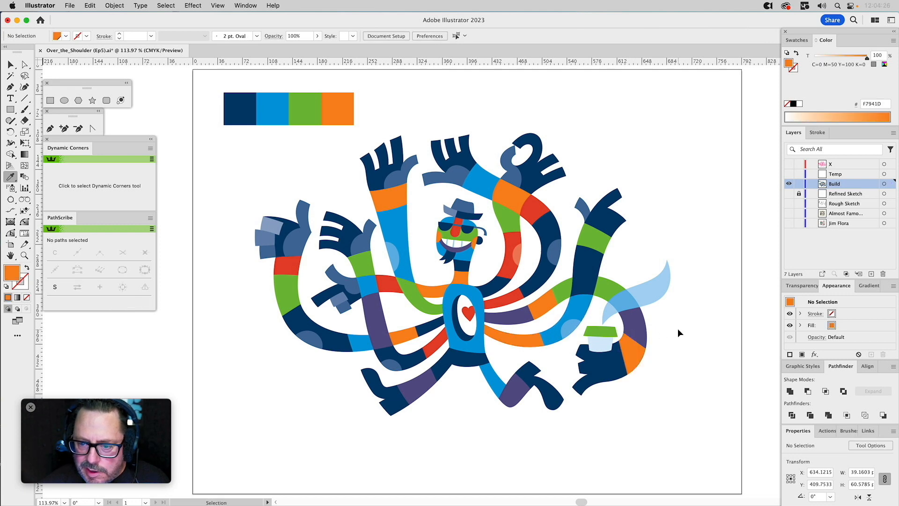
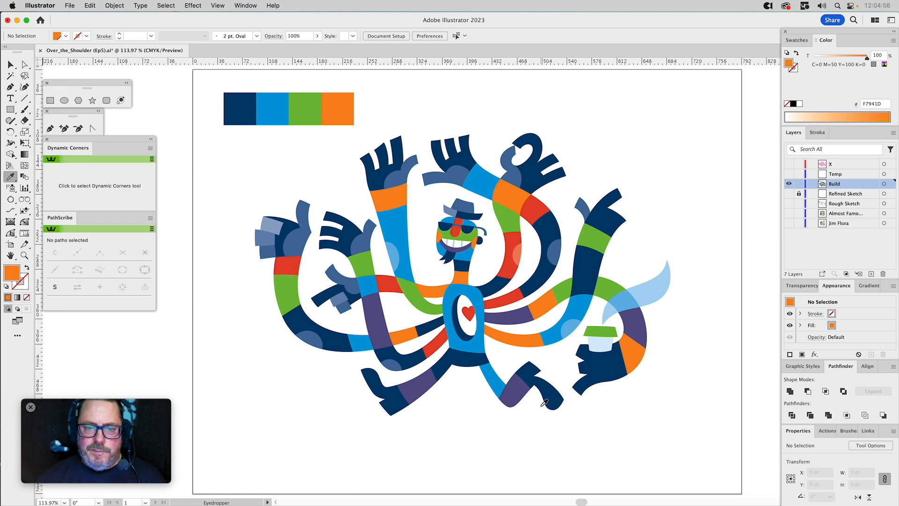
Fill the left leg's purple segment and the right leg's blue thigh segment with the hands' mid-navy tint.
key(super)
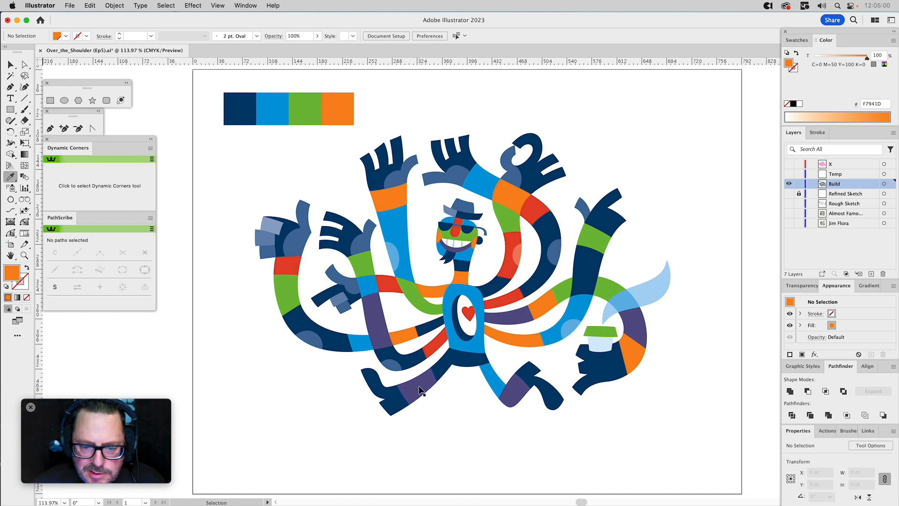
super+click(420, 390)
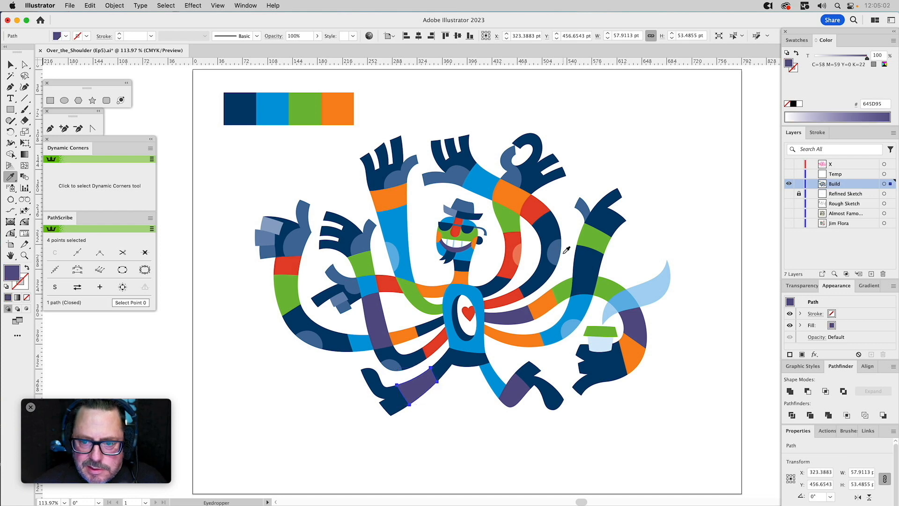
click(586, 206)
super+click(494, 377)
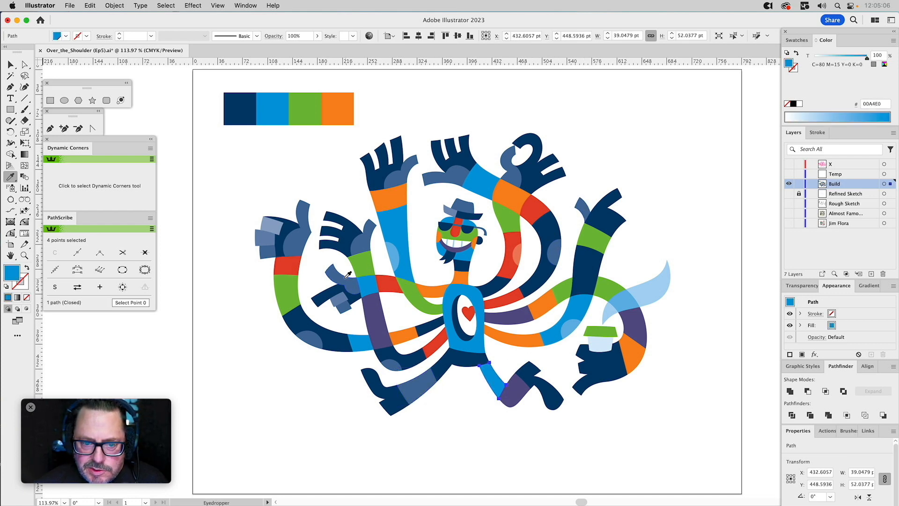
click(269, 254)
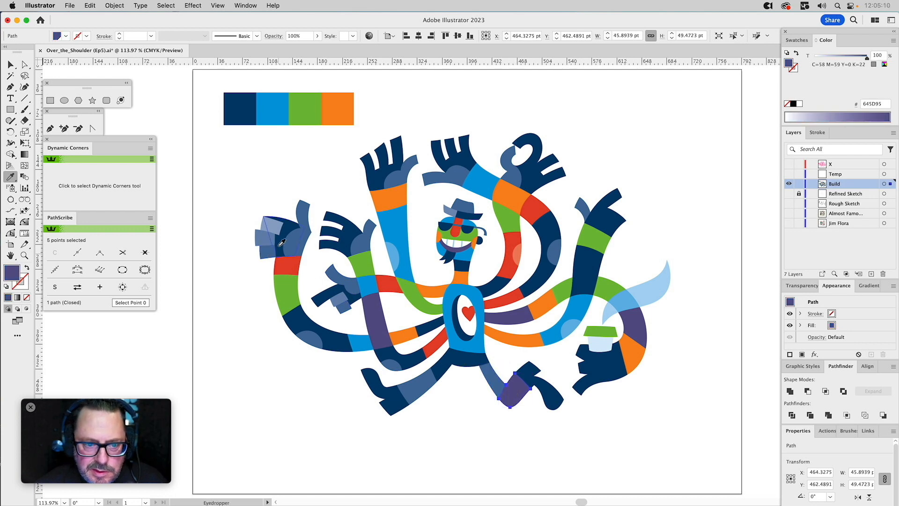
Fill the right leg's purple knee segment with the 45% navy tint from the fist's fingers, after trying the 30% tint.
click(268, 233)
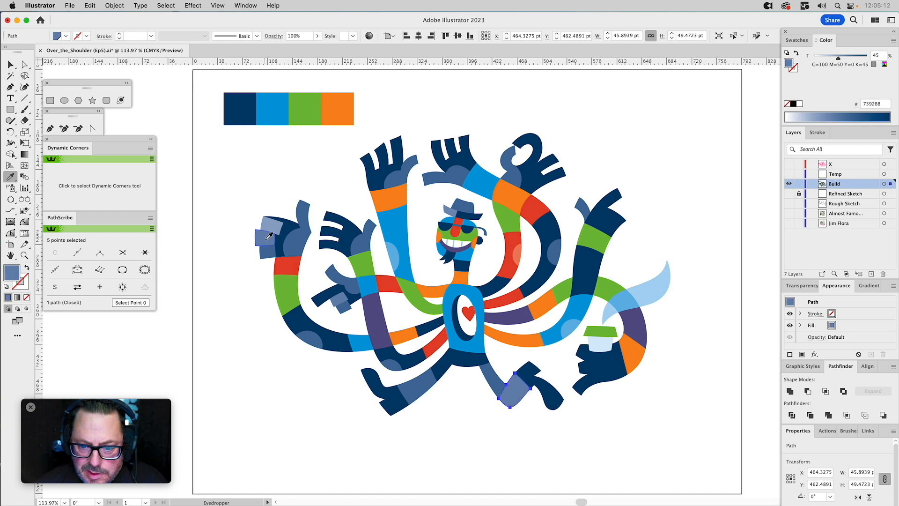
click(278, 219)
super+click(270, 176)
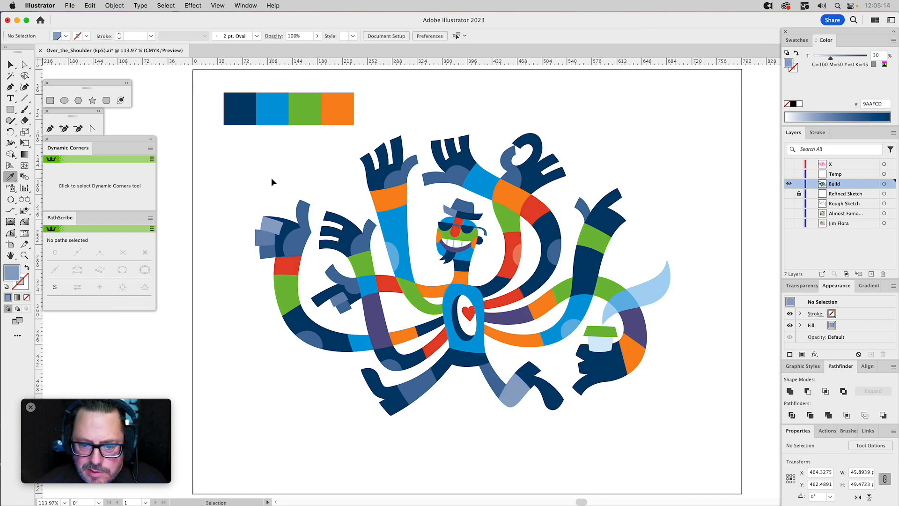
super+click(513, 388)
click(286, 239)
super+click(209, 206)
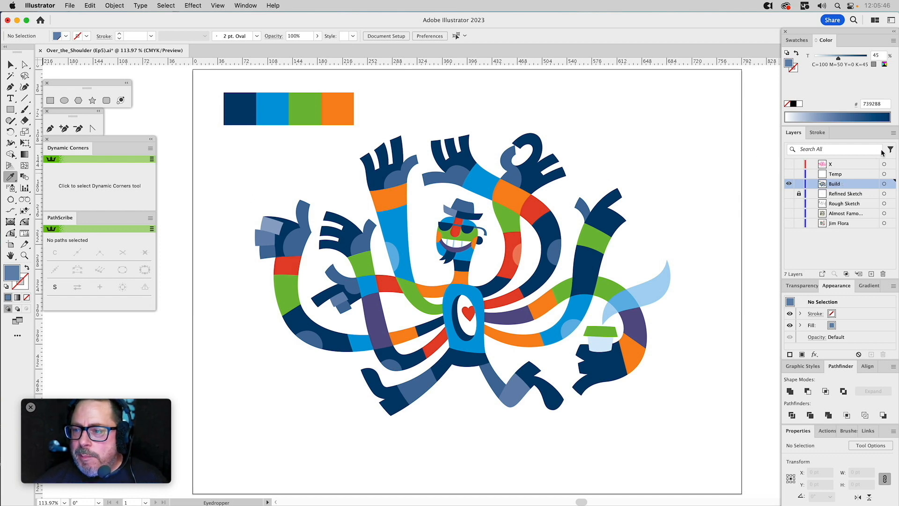
Duplicate the Build layer and hide the original, leaving the copy visible for colour experiments.
click(893, 132)
click(843, 156)
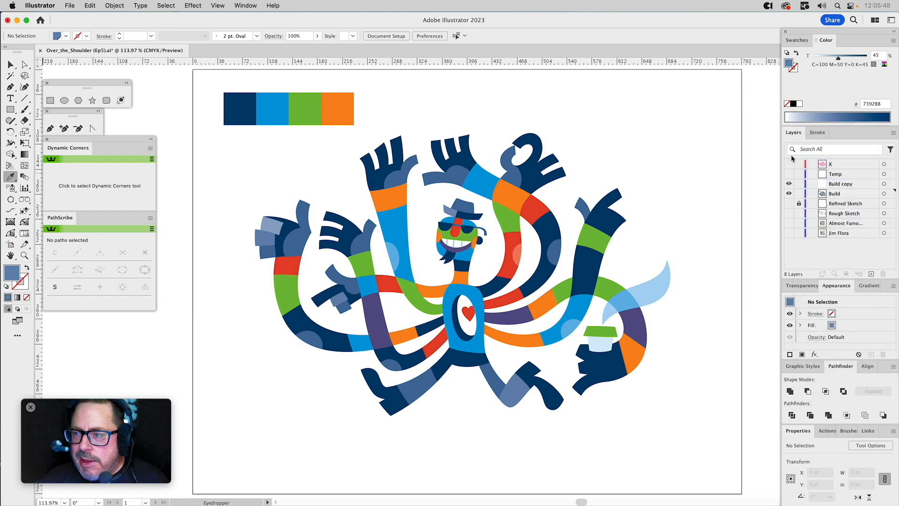
click(789, 194)
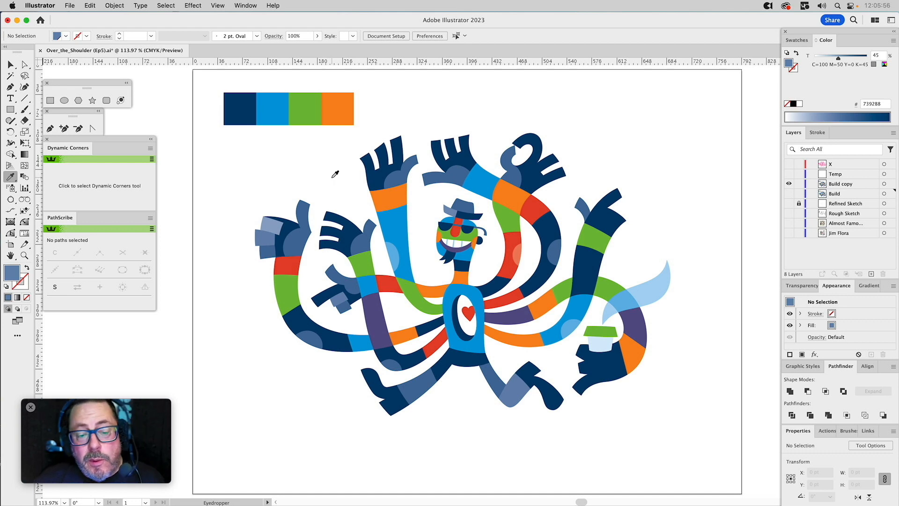
Select the whole character without the palette swatches, open Recolor Artwork and look through the available colour libraries.
key(v)
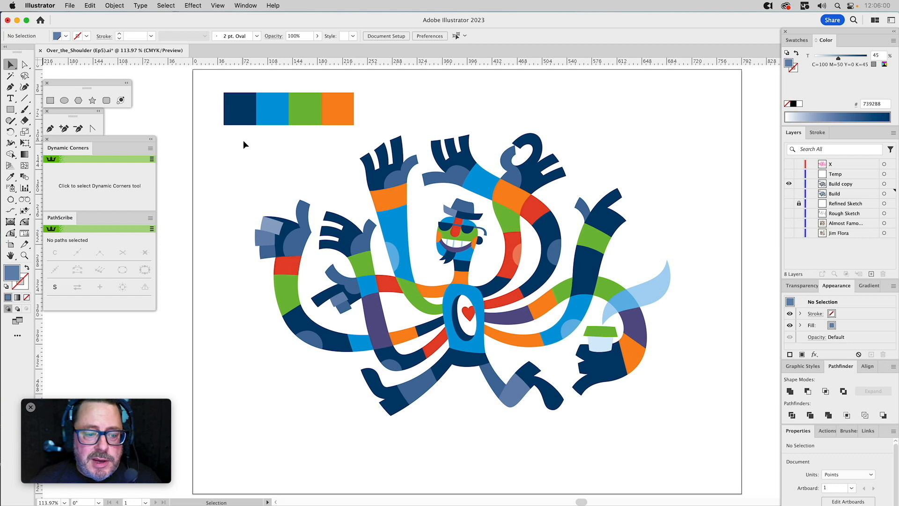
drag(244, 141, 701, 427)
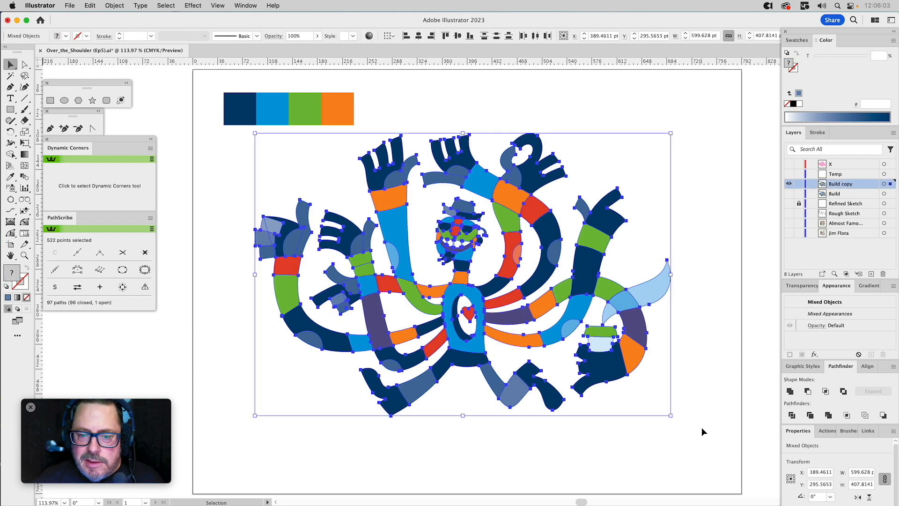
click(369, 36)
drag(738, 126, 268, 114)
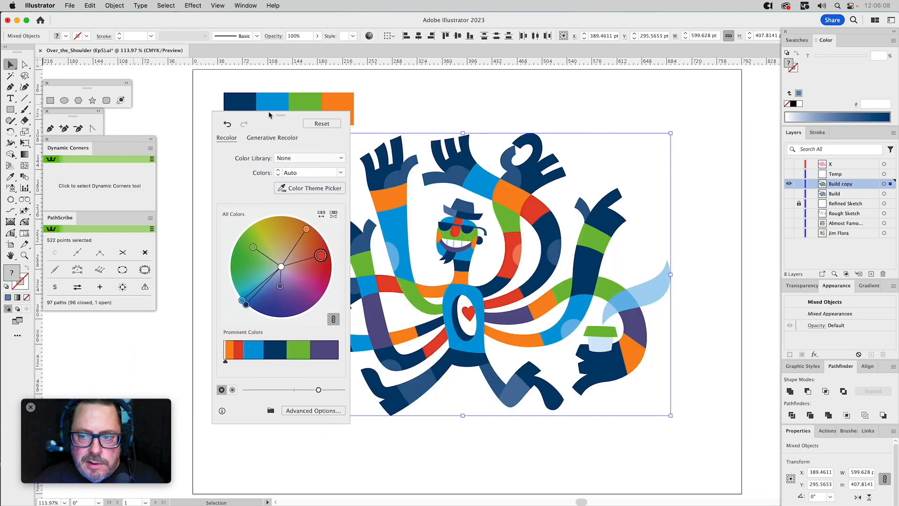
drag(399, 152, 491, 148)
drag(297, 119, 269, 123)
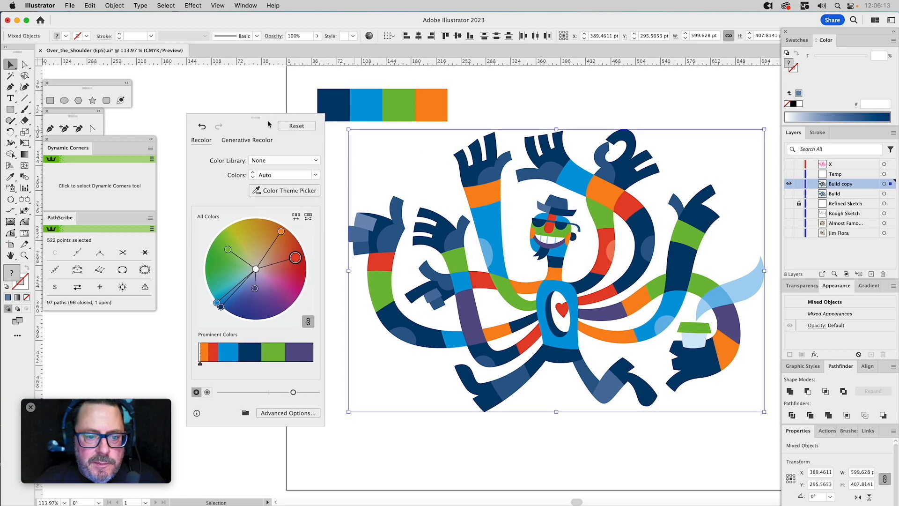
click(286, 161)
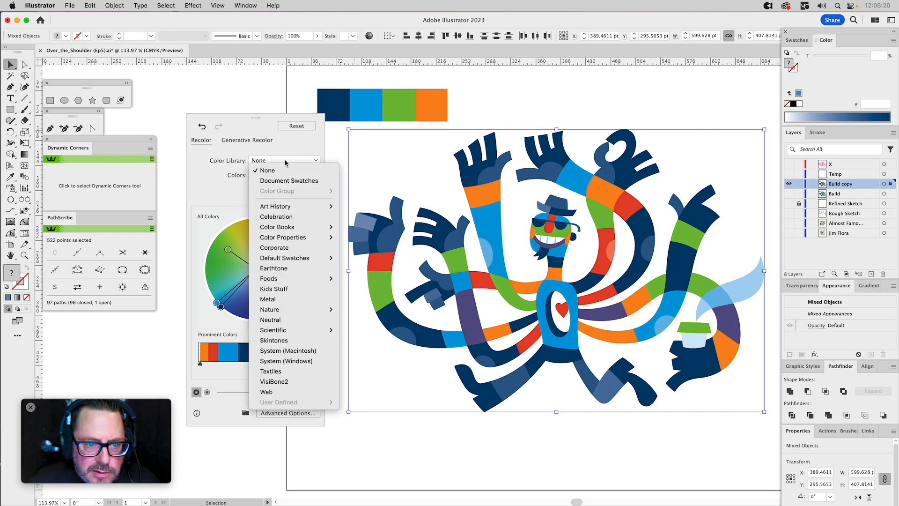
click(284, 159)
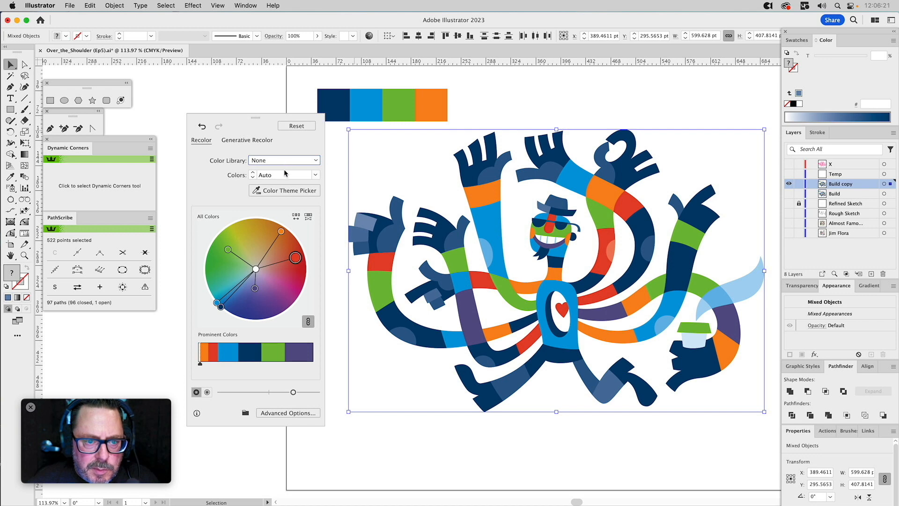
Try limiting the character's recolouring to 4 and 5 colours, and undo the recolouring.
click(315, 175)
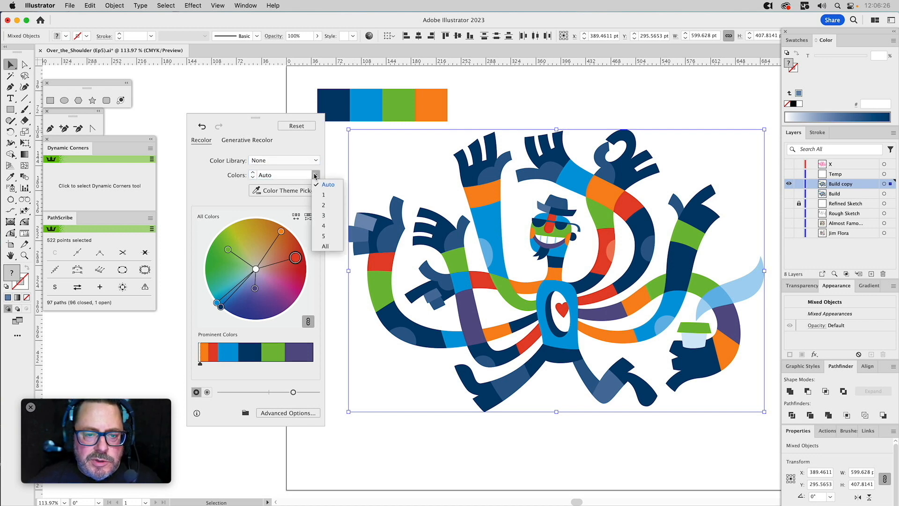
click(326, 226)
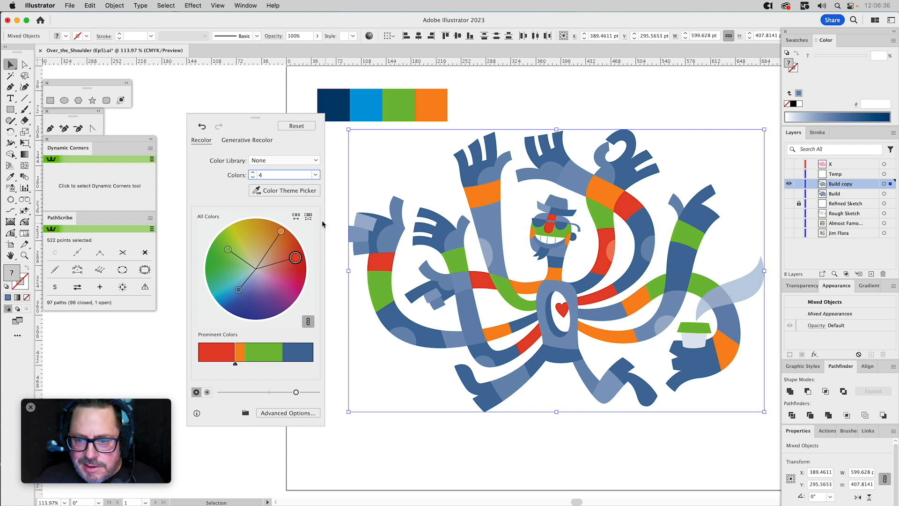
click(315, 175)
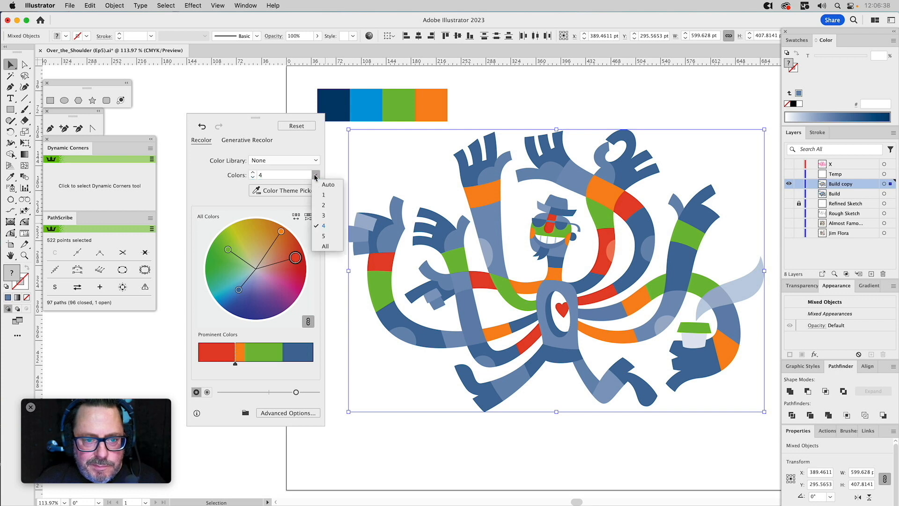
click(325, 234)
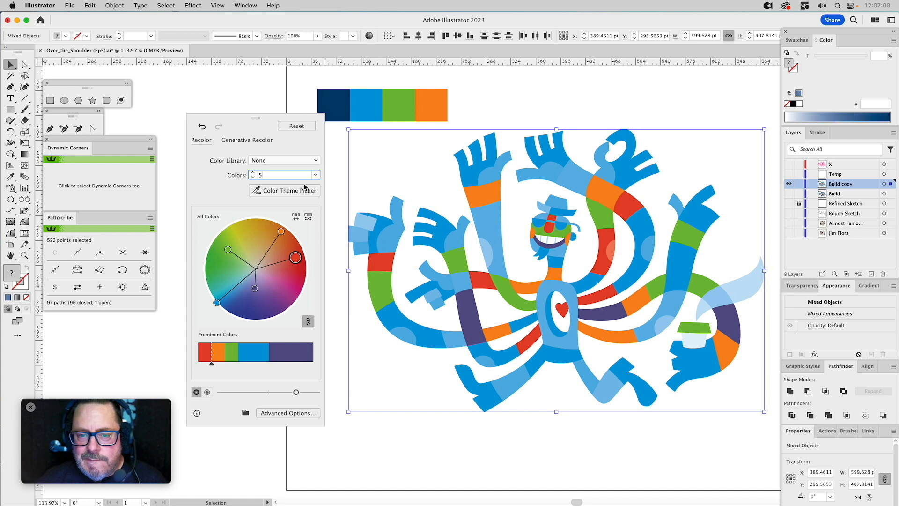
click(246, 101)
key(super+a)
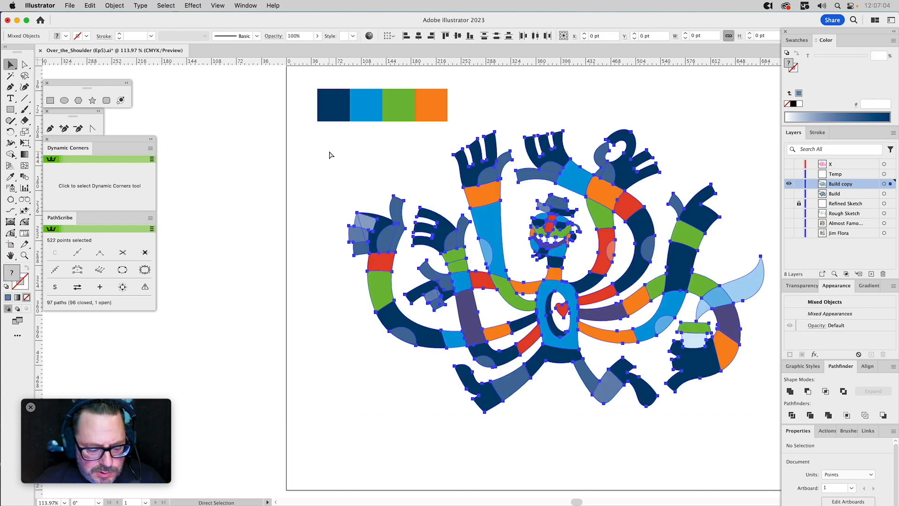
click(371, 162)
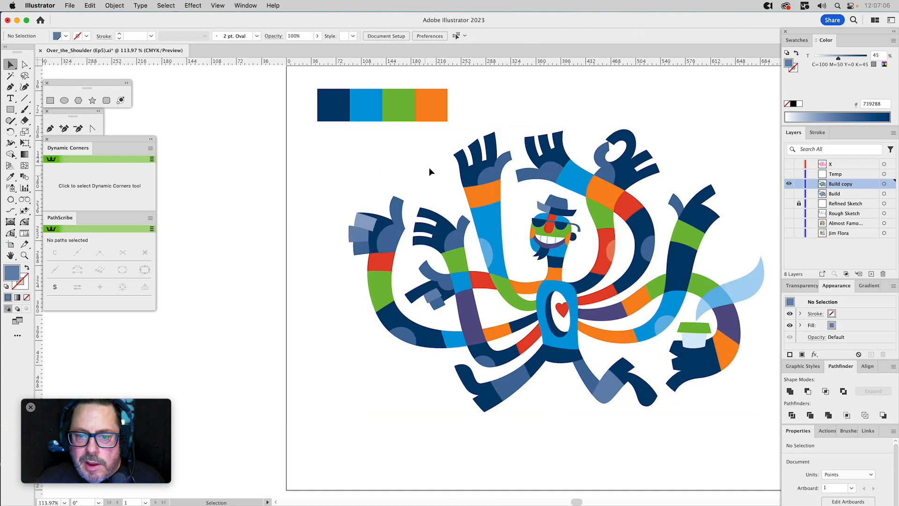
Fill the thumb shapes of the far-left fist and the neighbouring open hand with the solid blue of the wrist segment.
click(464, 223)
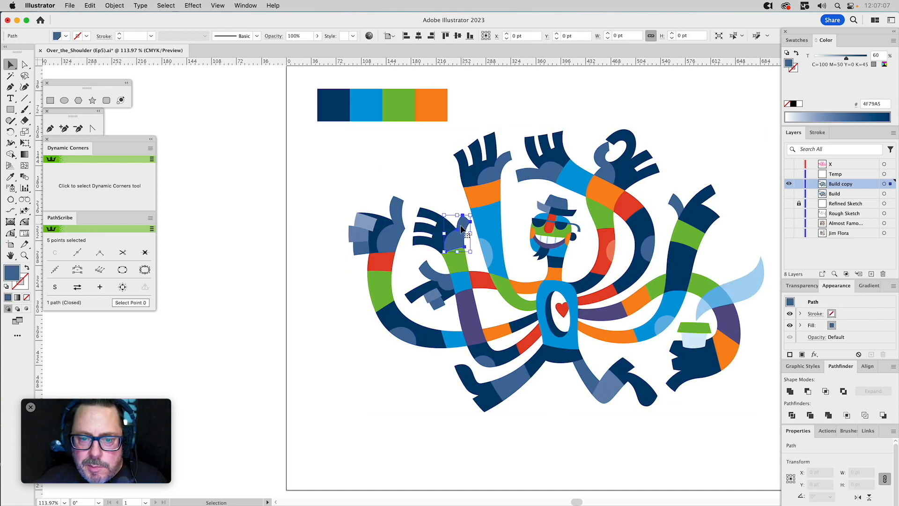
shift+click(399, 231)
key(i)
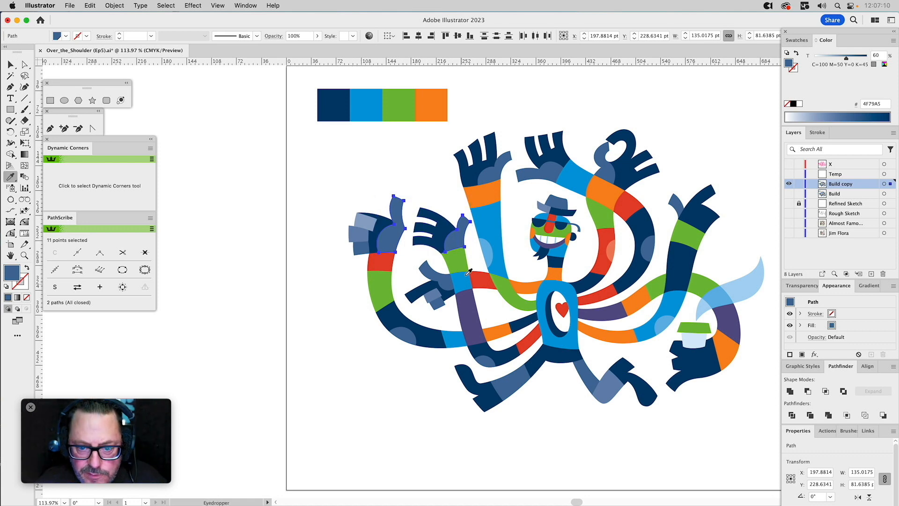
click(465, 280)
Fill the thumb shapes of the four raised hands with solid blue, and the blue wrist segment above the head with red.
super+click(496, 171)
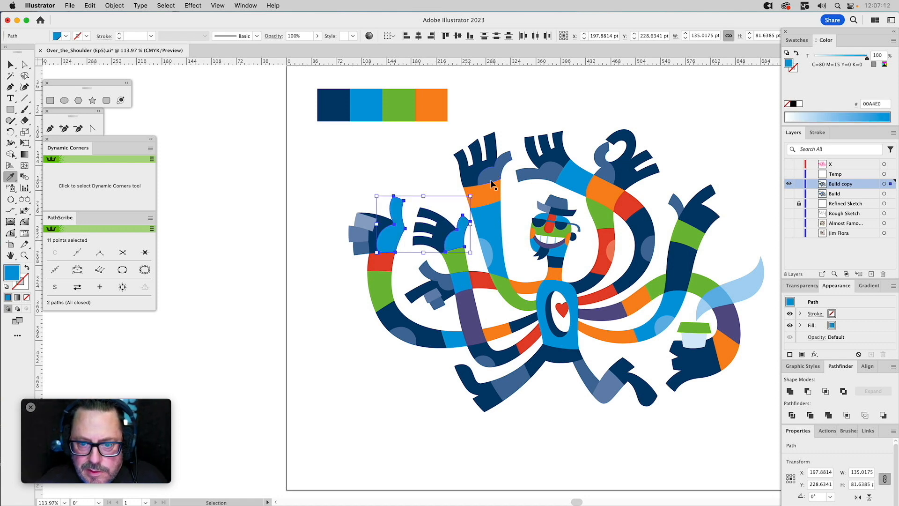
shift+super+click(539, 177)
shift+super+click(601, 157)
shift+super+click(678, 202)
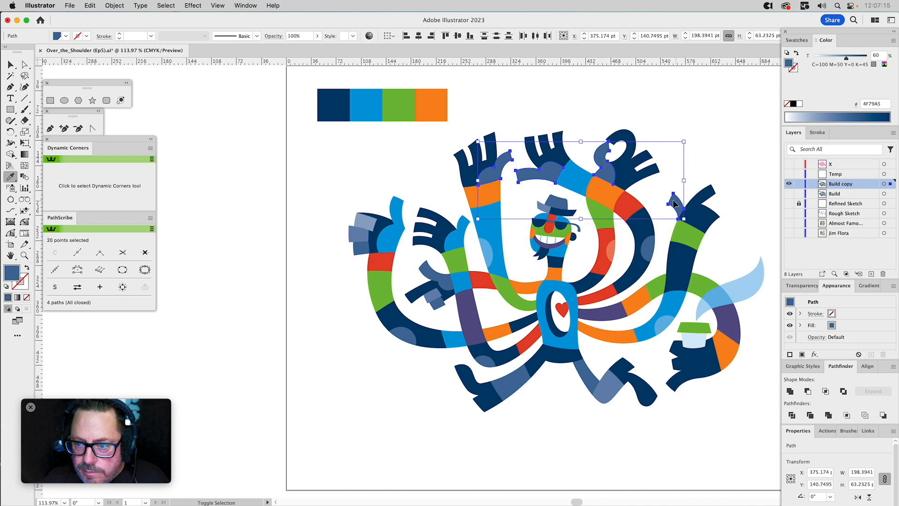
click(580, 182)
super+click(581, 182)
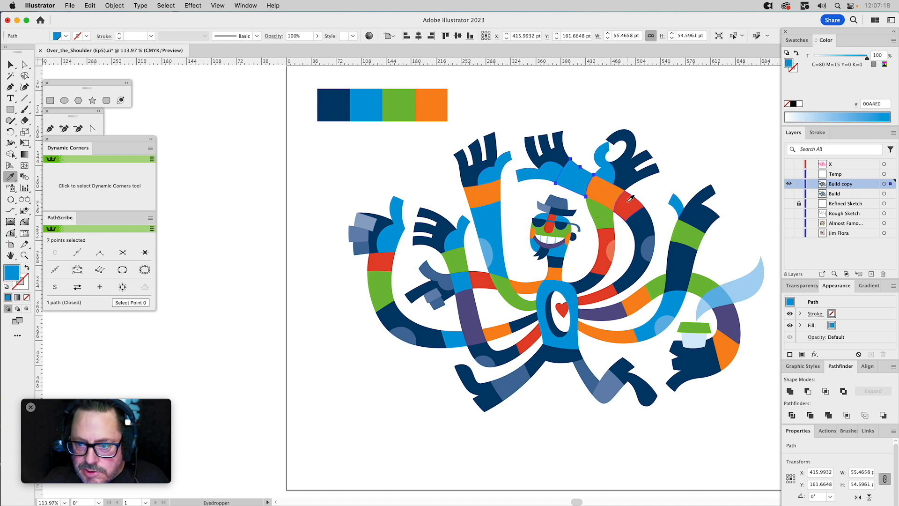
click(630, 199)
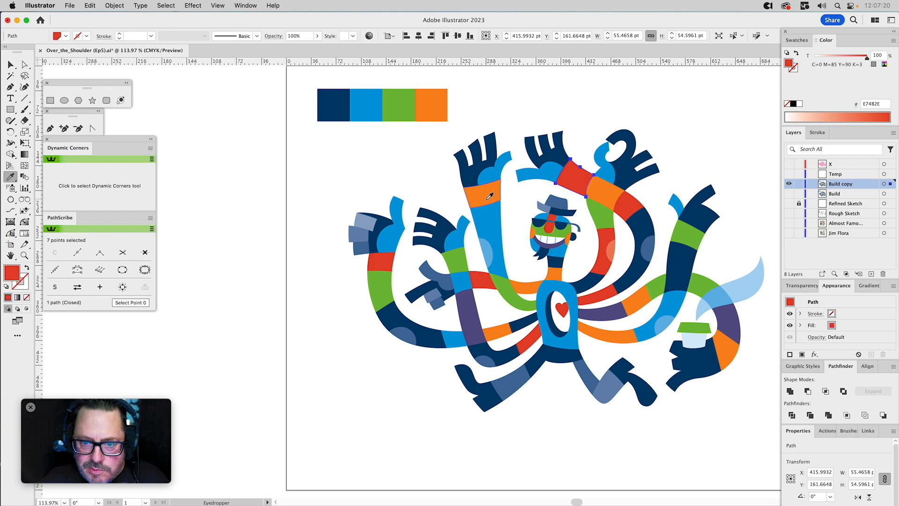
Fill the lower-left hand's thumb shape with solid blue and its blue wrist segment with purple.
key(v)
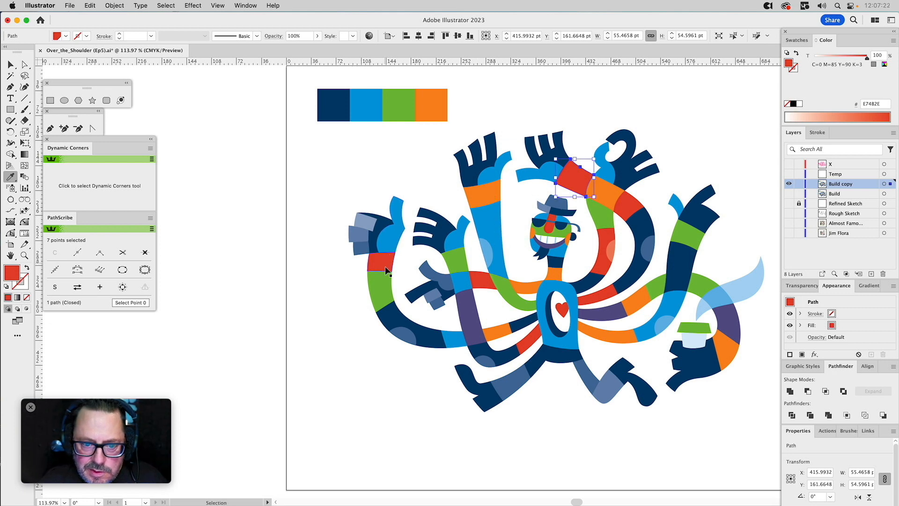
super+click(436, 277)
click(460, 240)
click(463, 275)
key(i)
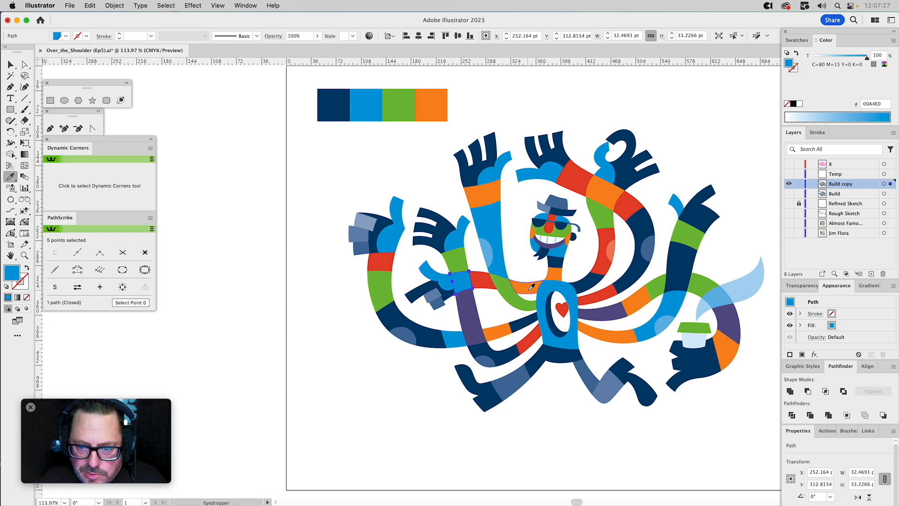
click(611, 312)
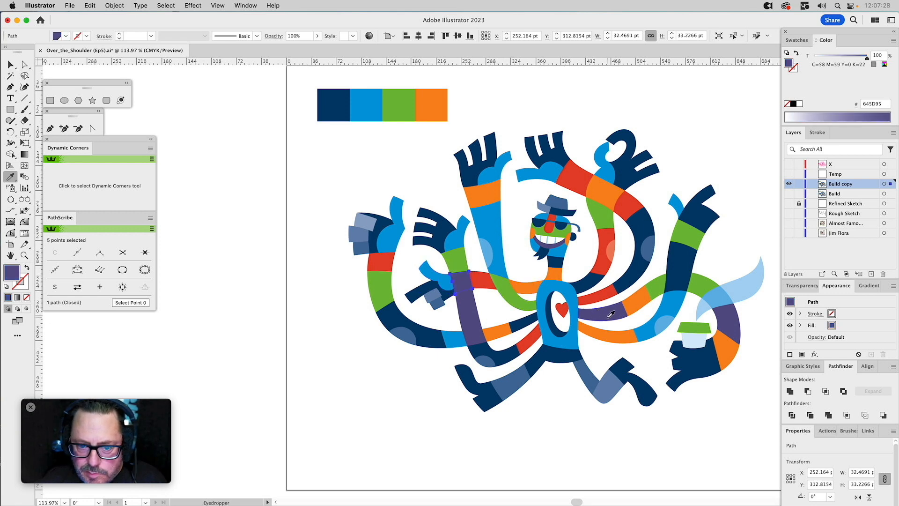
Fill the lower-left hand's two tinted curled fingers, the upper one with solid blue and the lower one with orange.
super+click(434, 298)
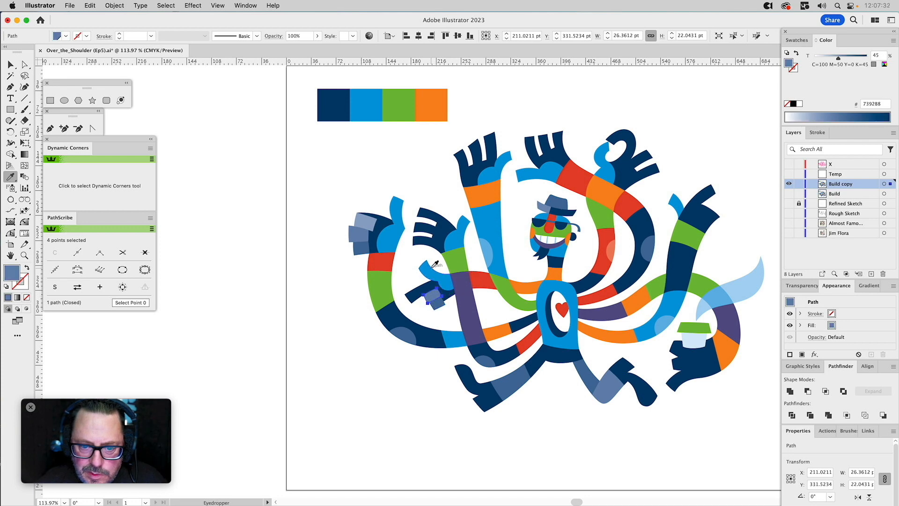
click(432, 267)
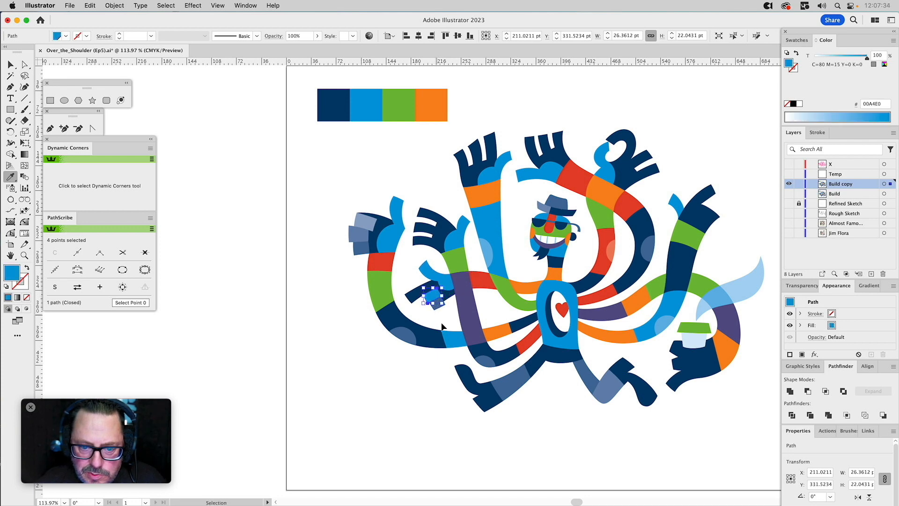
super+click(437, 313)
super+click(436, 304)
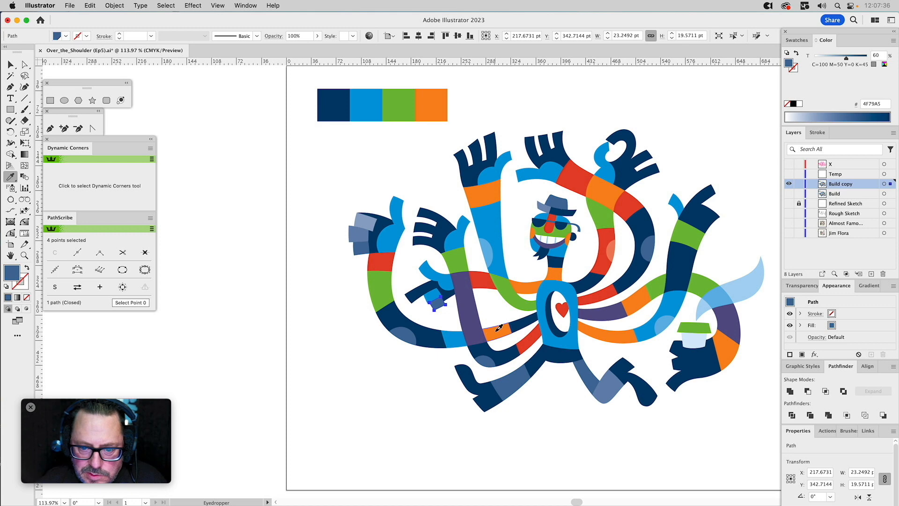
click(496, 330)
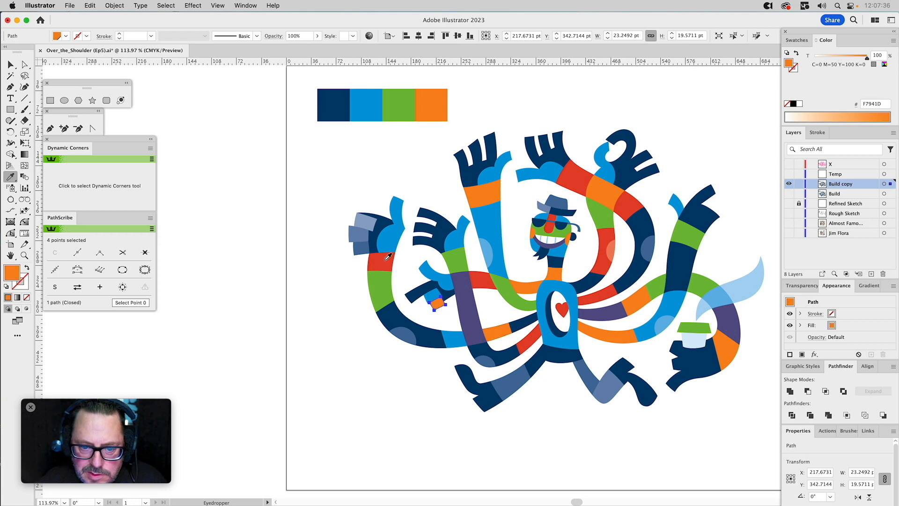
Fill the far-left fist's three tinted curled fingers, from upper to lower, with solid orange, blue and green.
super+click(361, 222)
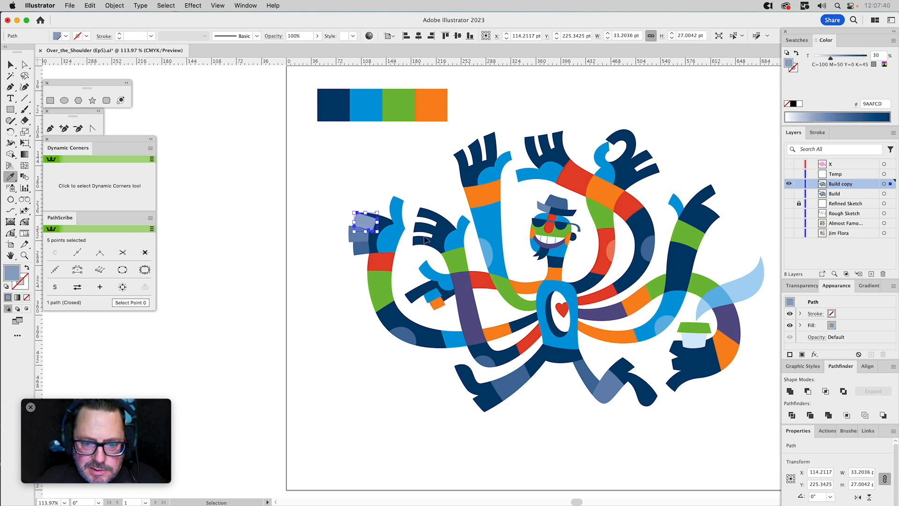
click(439, 302)
super+click(351, 236)
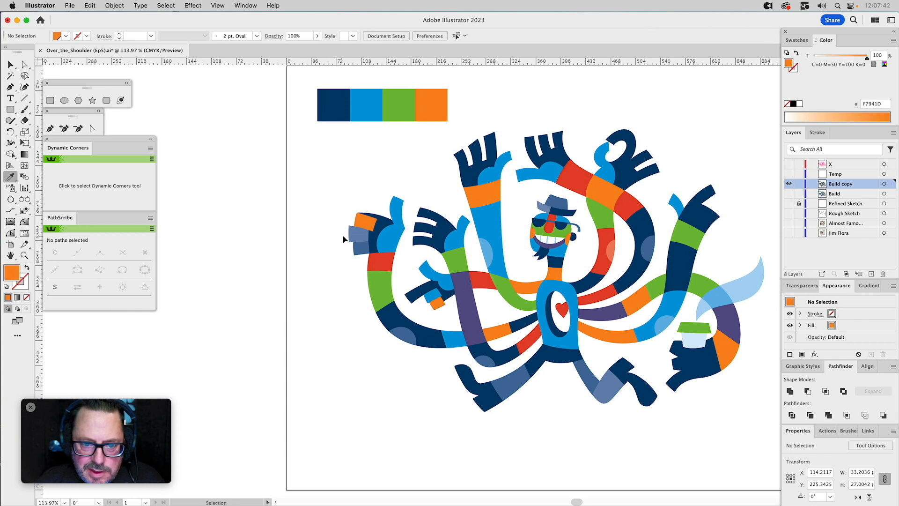
click(428, 263)
super+click(359, 248)
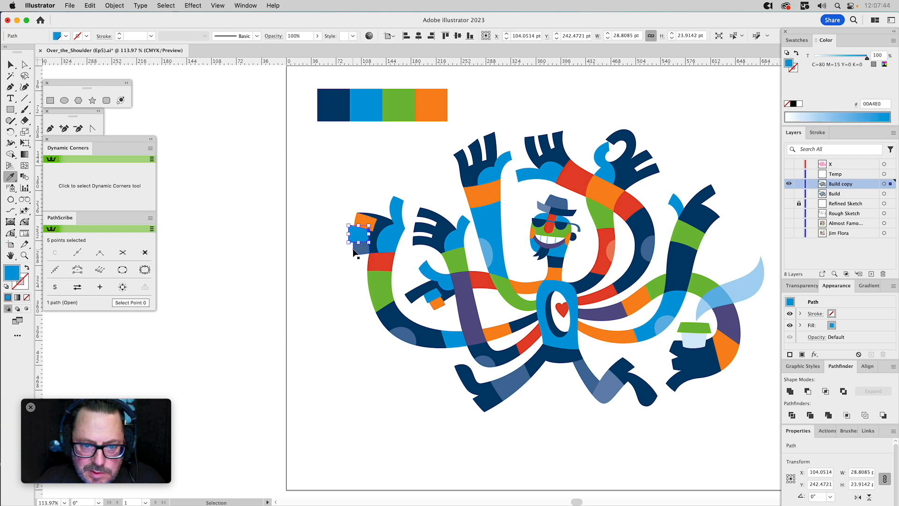
click(461, 279)
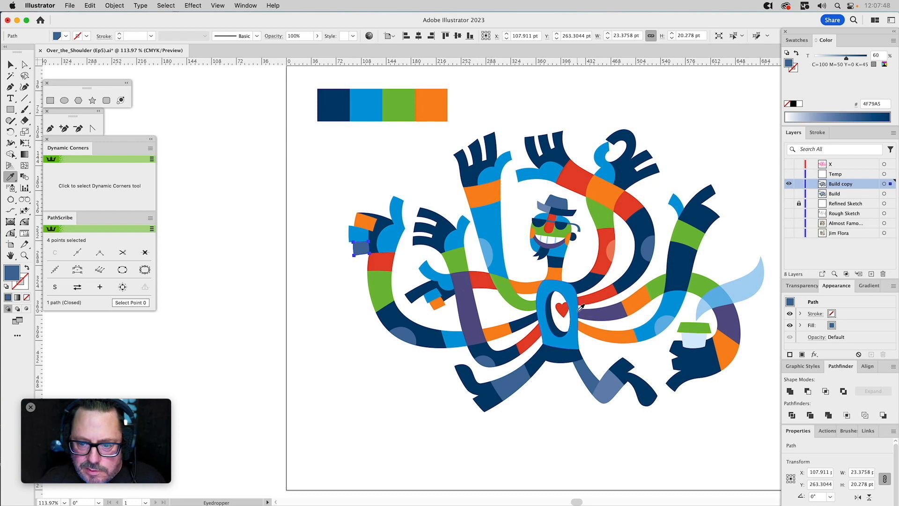
click(382, 287)
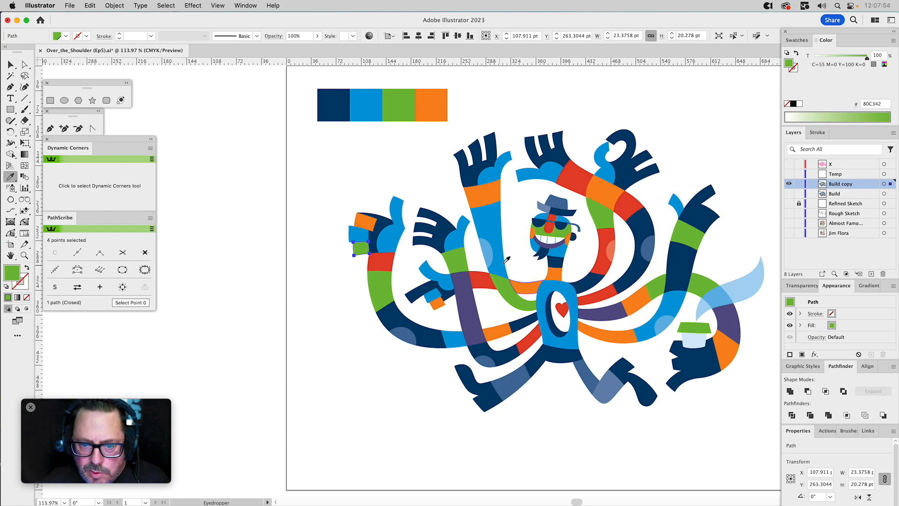
Fill the elbow accents of the arms on the character's left-hand side with red on the raised arm, orange on the purple-striped arm, and blue on the outermost.
super+click(487, 253)
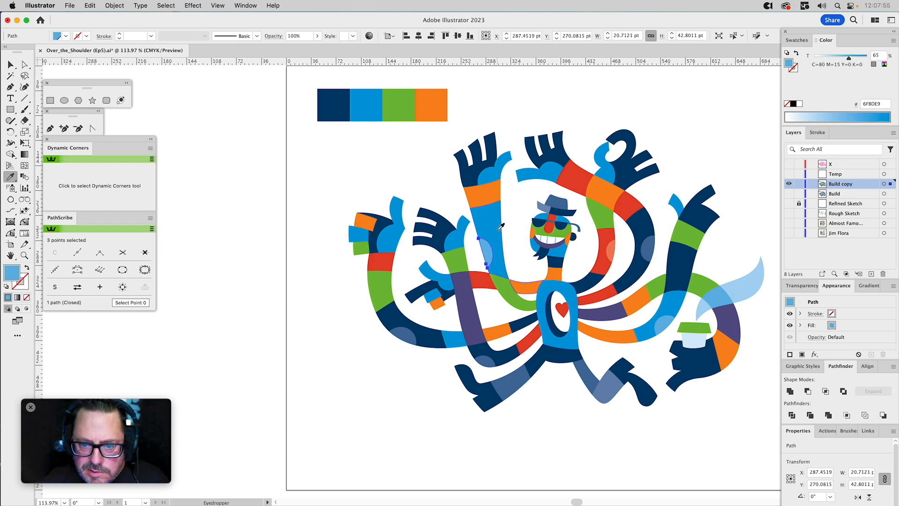
click(482, 279)
super+click(486, 361)
click(495, 333)
super+click(414, 331)
click(450, 332)
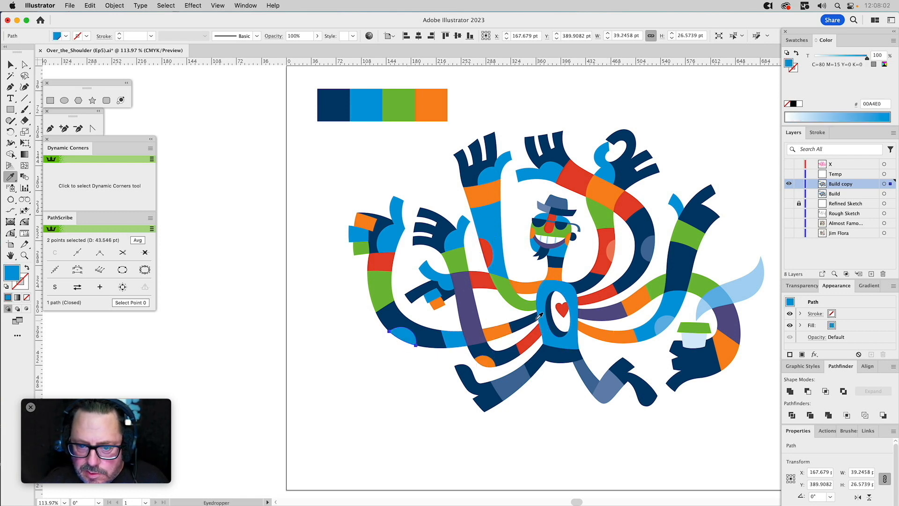
Fill the three tinted elbow accents on the arms right of the head and torso with navy, green and orange, from upper-left to lower-right.
super+click(610, 252)
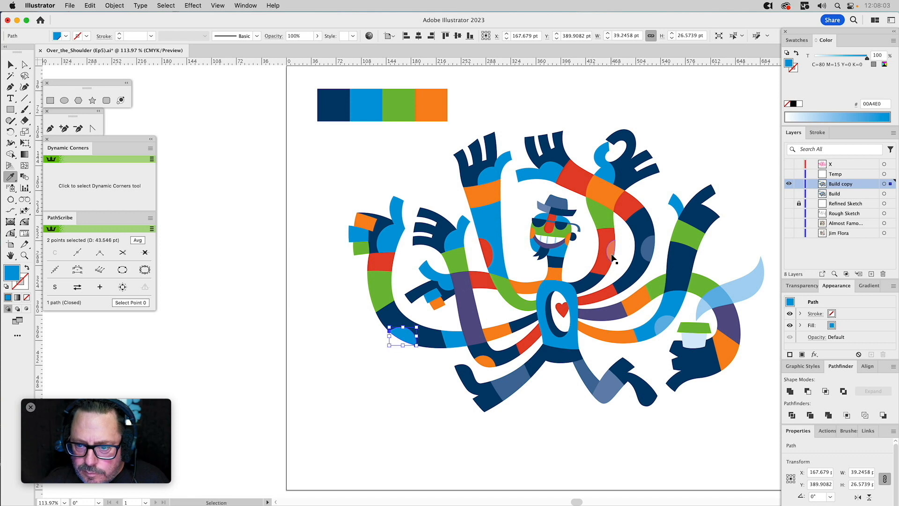
click(637, 225)
super+click(650, 253)
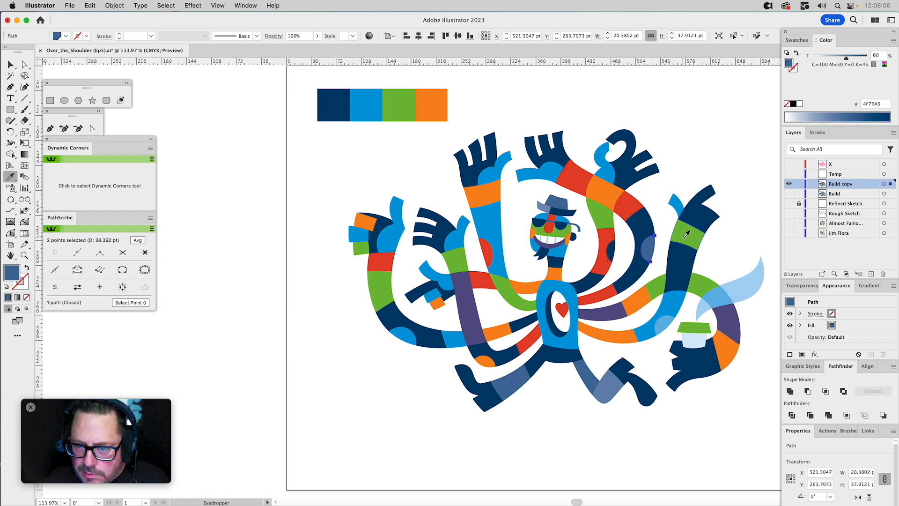
click(685, 234)
super+click(663, 326)
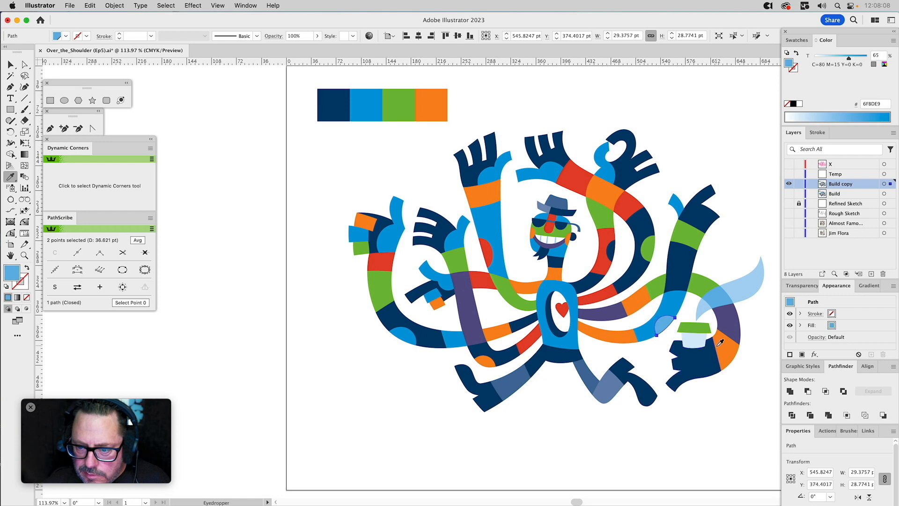
click(730, 345)
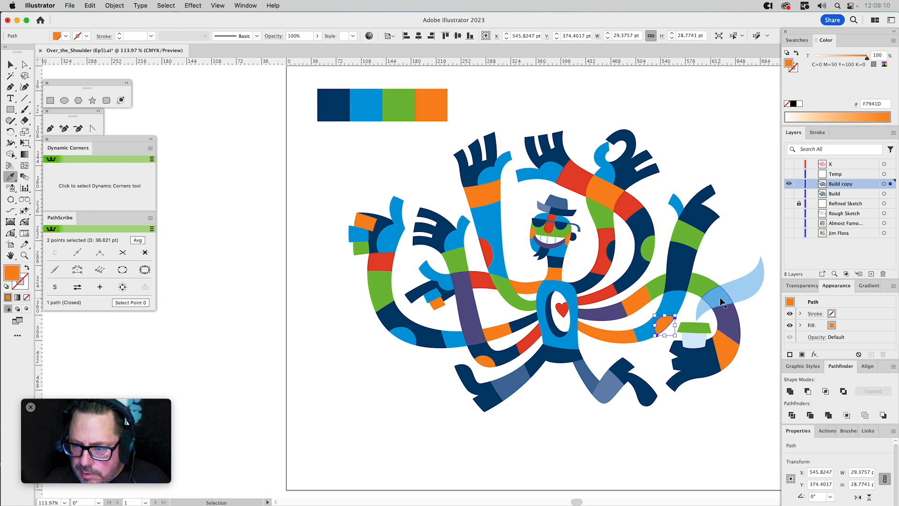
Fill the tinted segment of the cup-holding arm with solid blue and the steam shape above the cup with orange.
super+click(720, 297)
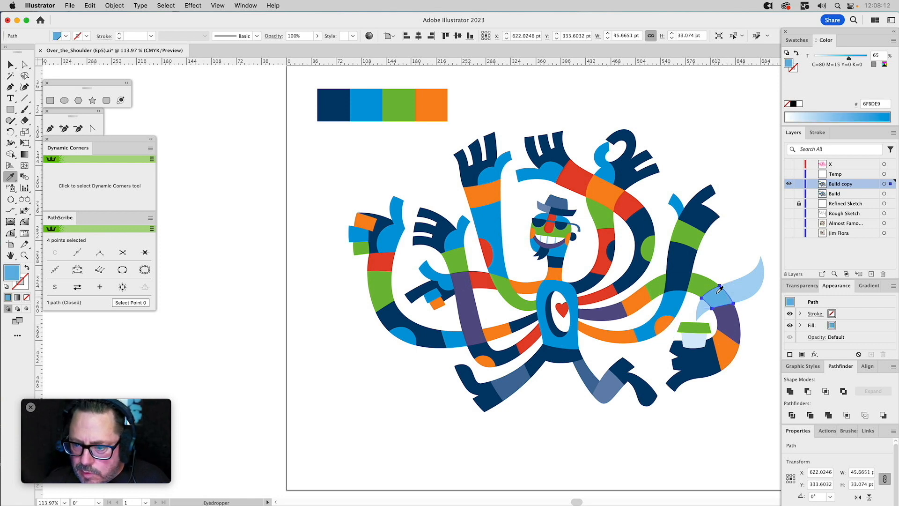
click(675, 298)
super+click(753, 290)
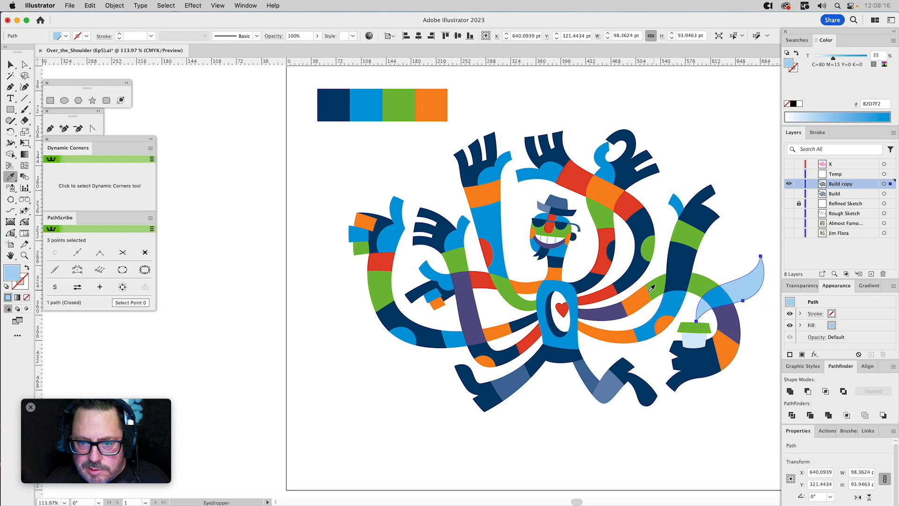
click(440, 105)
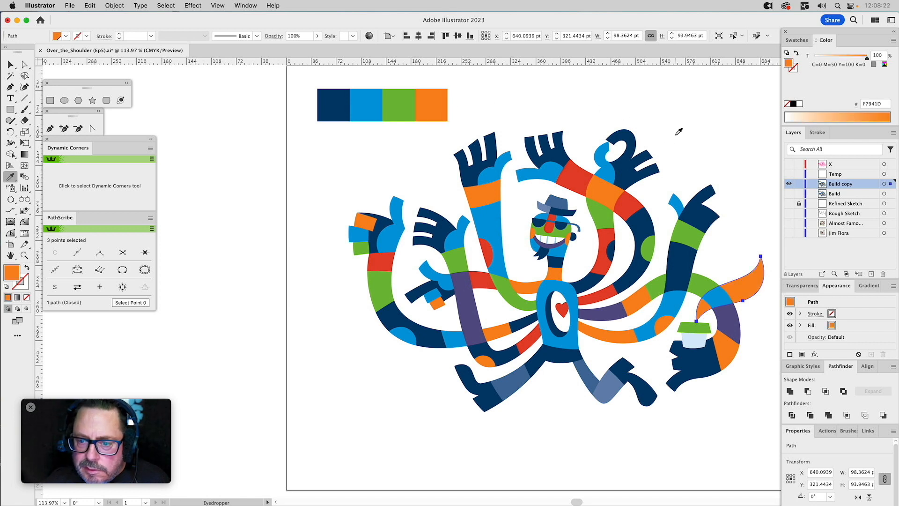
Fill the back part of the hat's brim with solid blue and the hat's crown with purple.
super+click(542, 205)
click(550, 175)
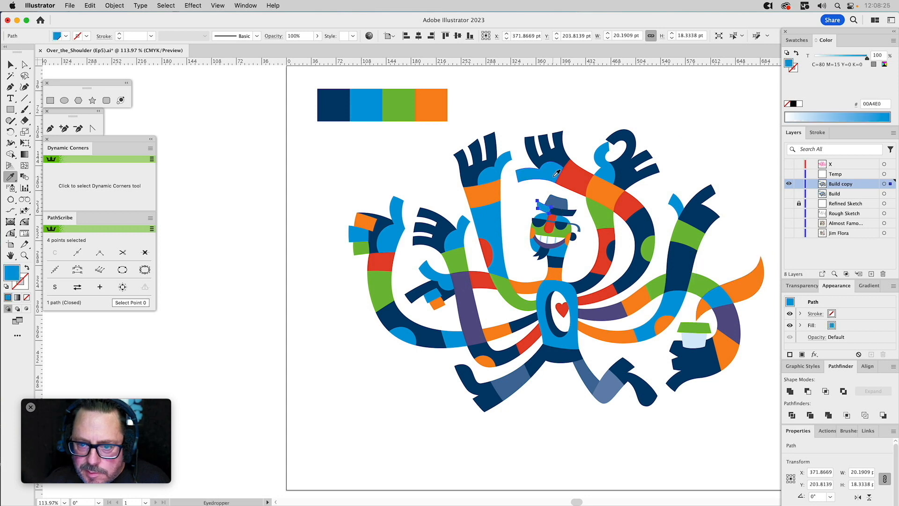
super+click(566, 203)
click(632, 202)
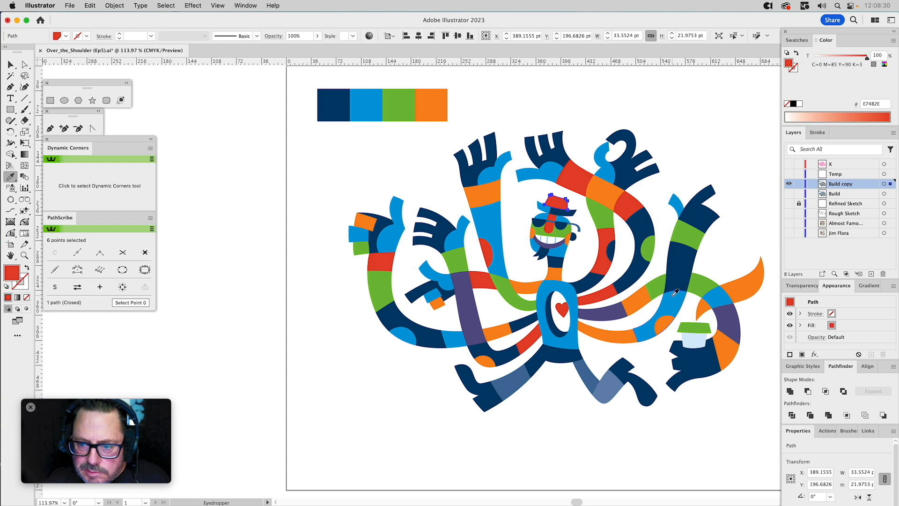
click(617, 308)
key(v)
click(672, 181)
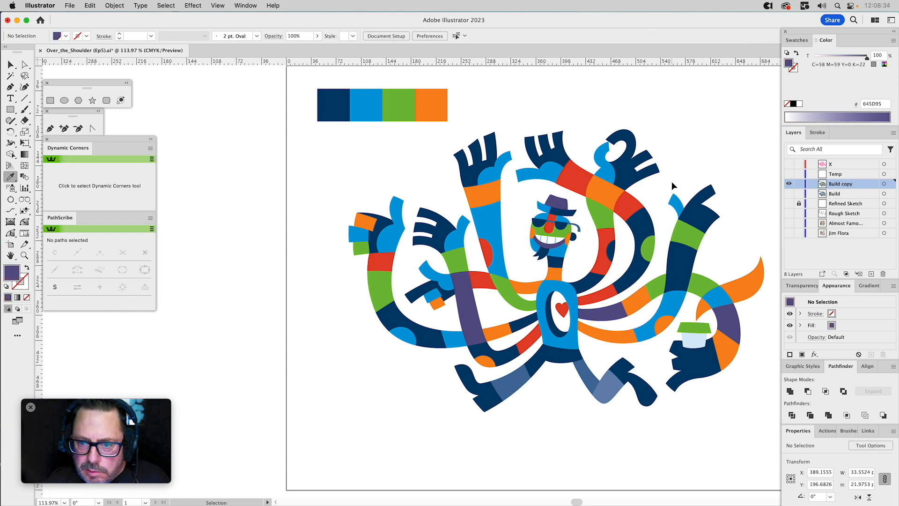
Fill the light-blue tinted compound shape at the teeth with solid blue, and the sunglasses' bridge and temple with orange.
click(555, 240)
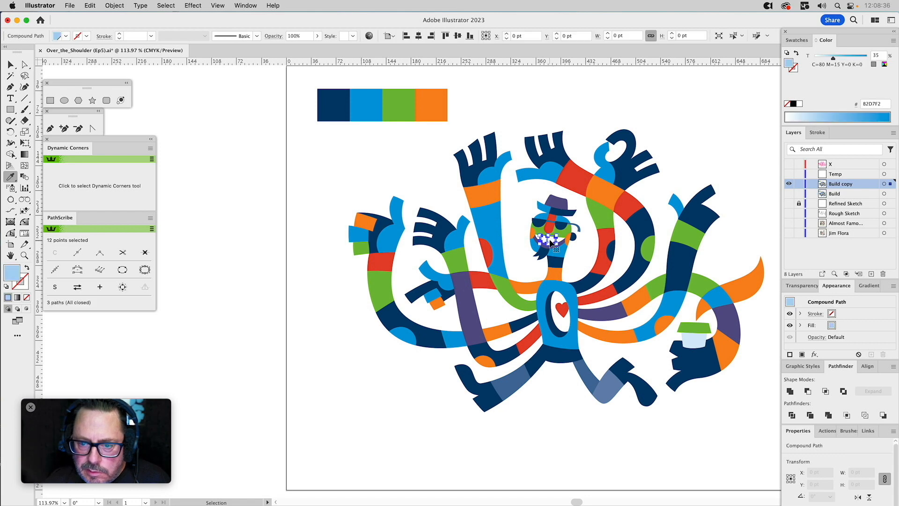
click(611, 173)
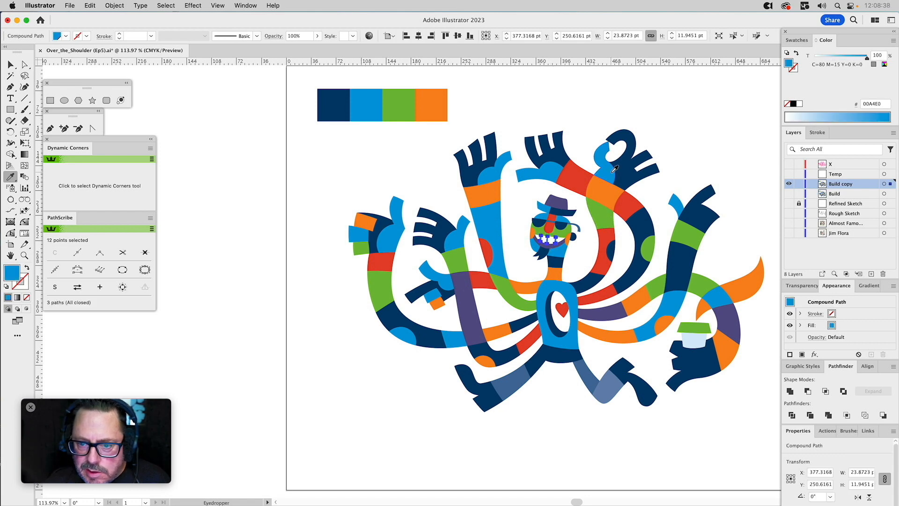
super+click(710, 123)
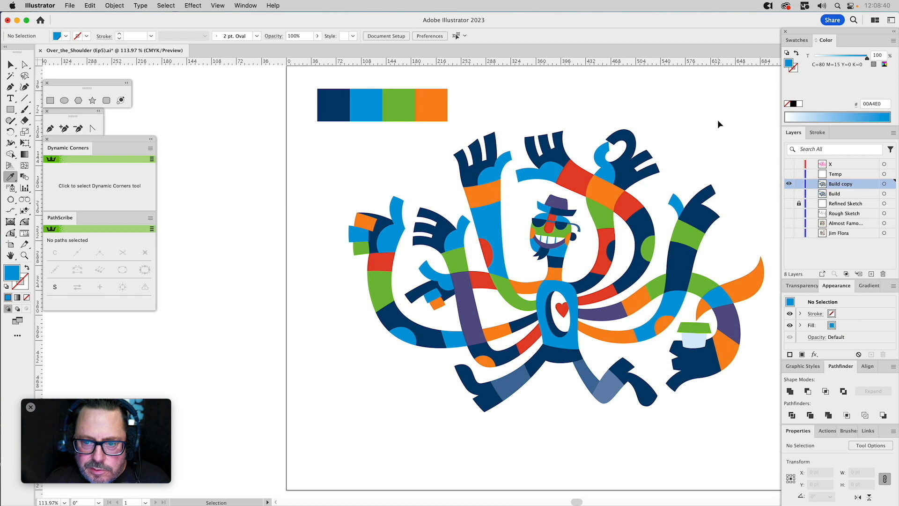
super+click(552, 224)
shift+super+click(578, 227)
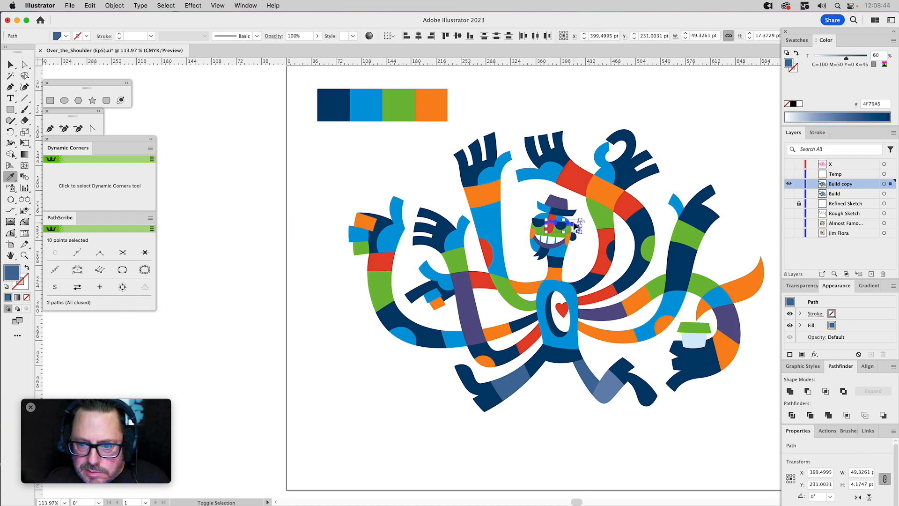
click(604, 196)
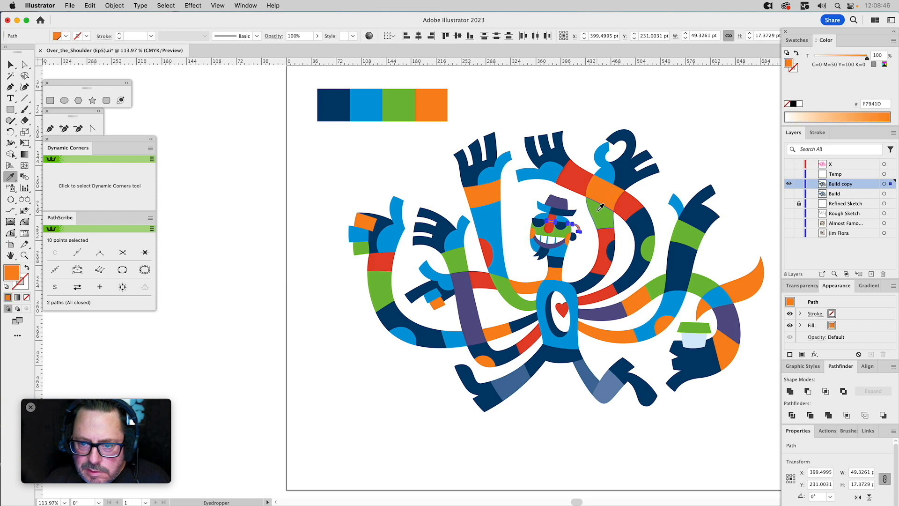
super+click(589, 238)
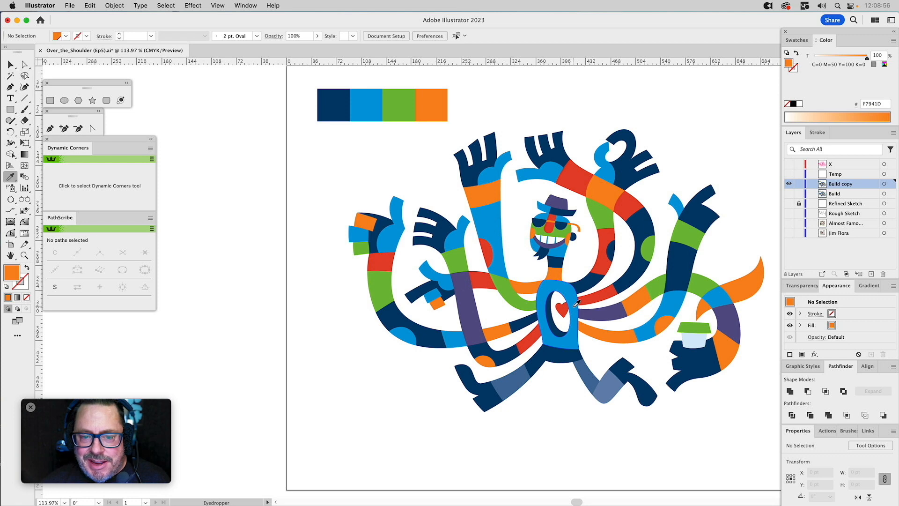
Fill the rear leg's tinted segment with solid blue, the front leg's tinted thigh with purple and its tinted shin with solid blue.
key(super)
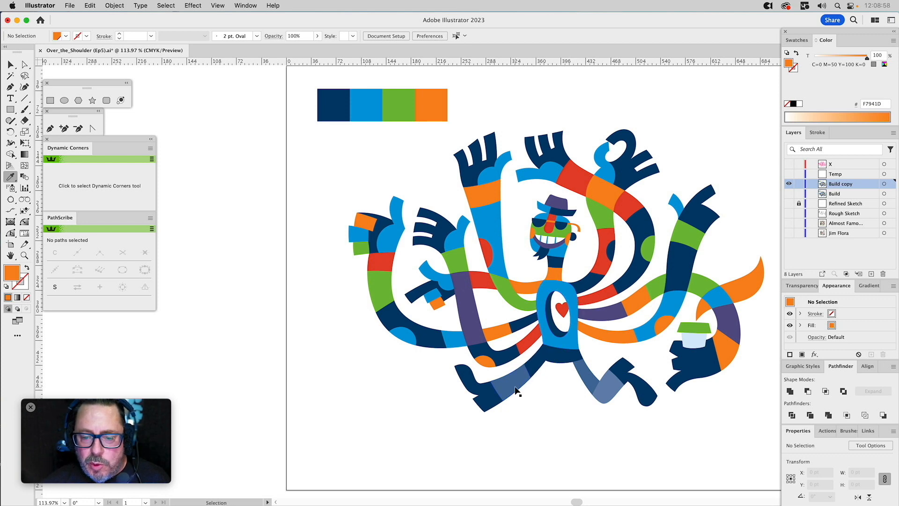
super+click(514, 391)
click(462, 333)
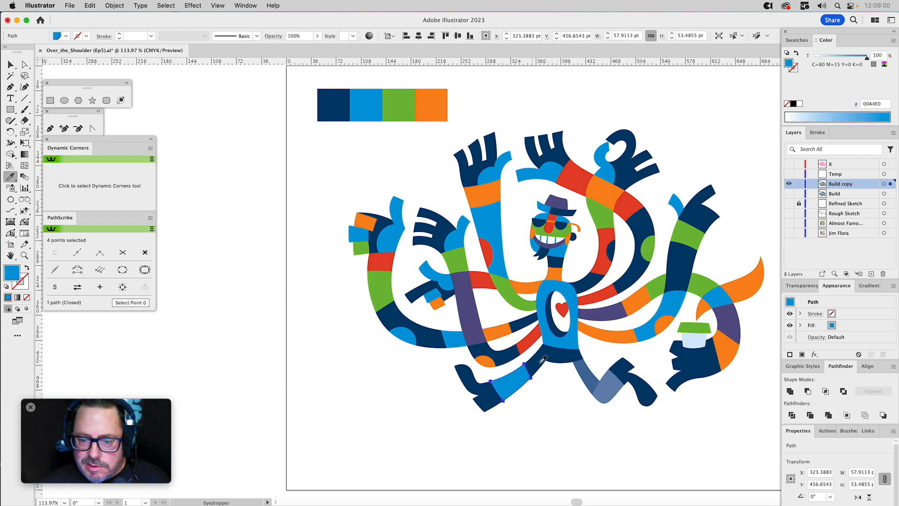
super+click(586, 374)
click(619, 314)
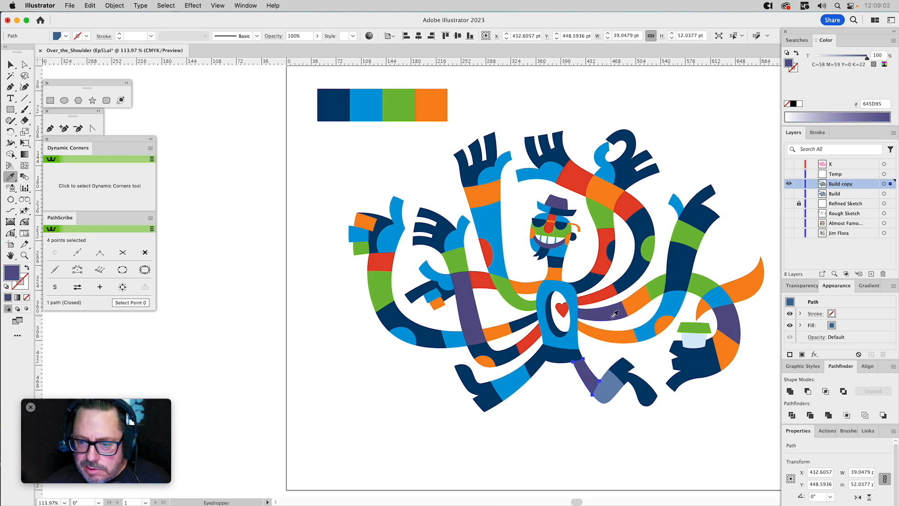
super+click(609, 386)
click(676, 306)
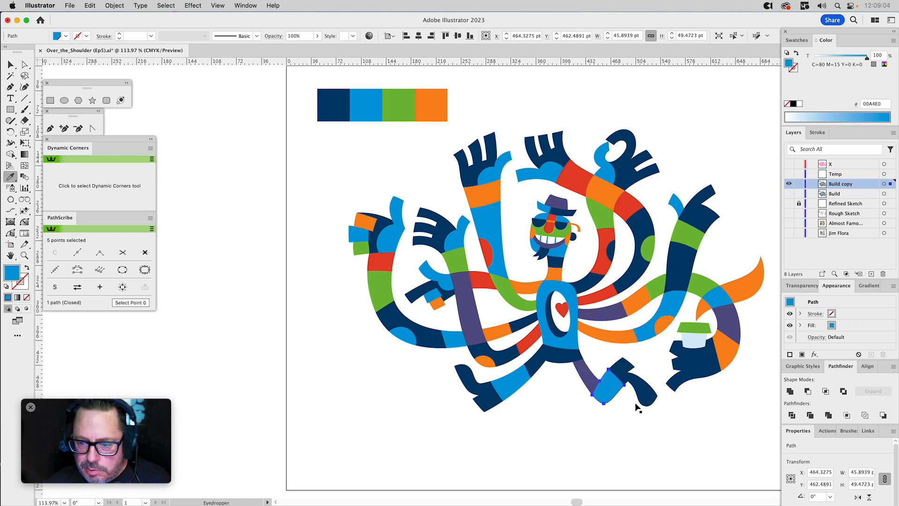
super+click(622, 429)
Recolour the body of the cup under its green lid with a slightly darker pale-blue swatch.
super+click(695, 339)
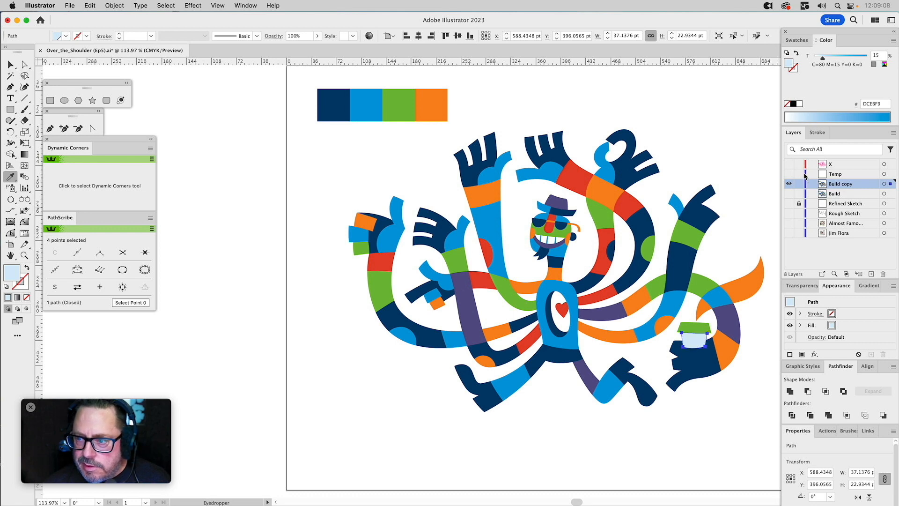
click(797, 40)
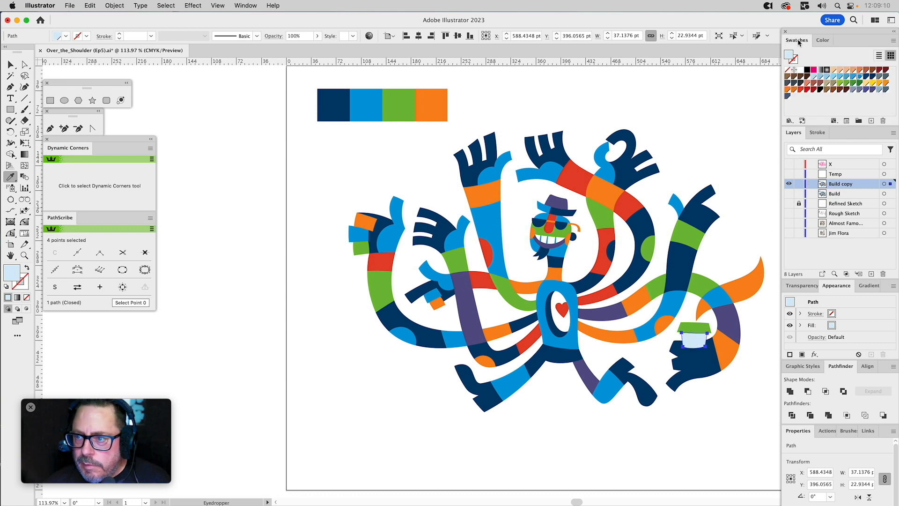
click(813, 77)
click(815, 77)
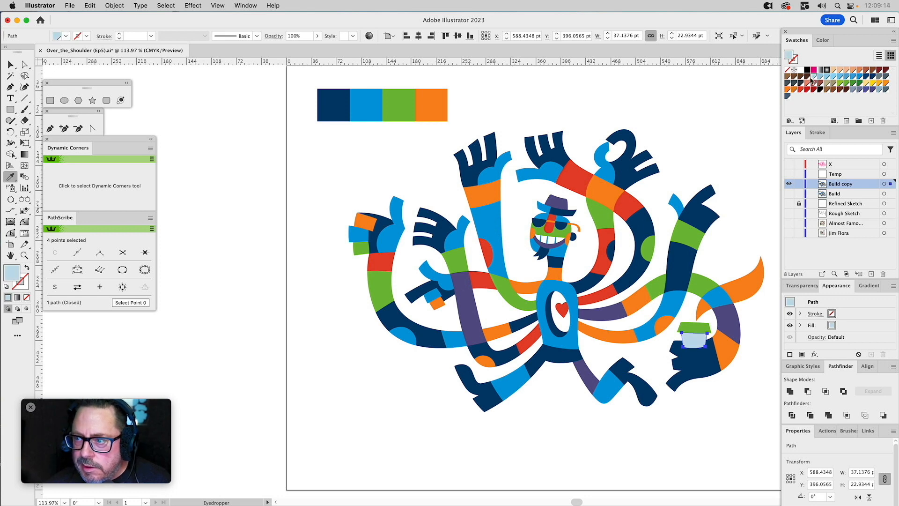
key(super)
super+click(703, 97)
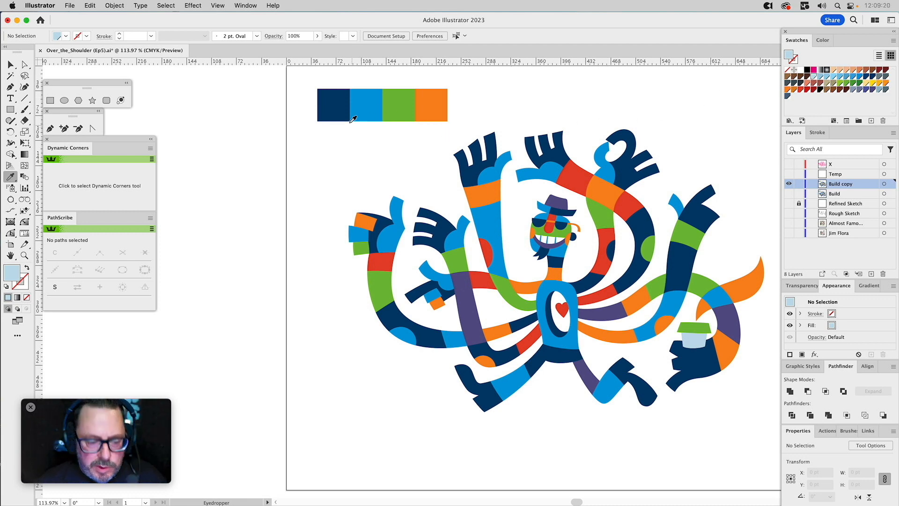
key(v)
drag(327, 126, 764, 437)
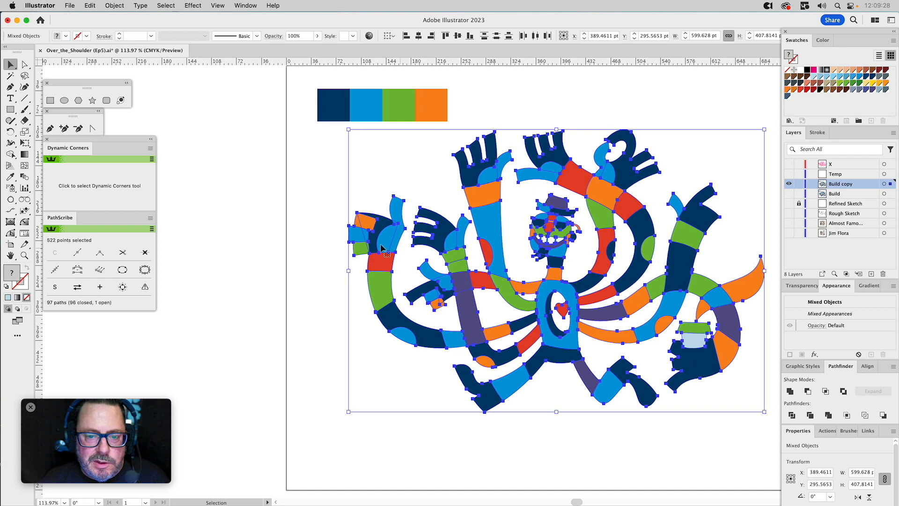
click(294, 223)
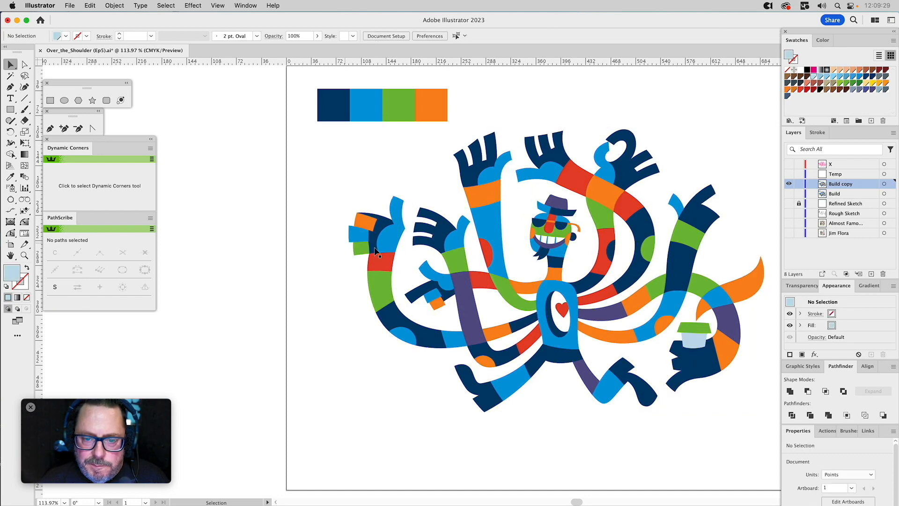
Fill the lower of the two adjoining green segments on the open left hand's forearm with orange.
click(462, 268)
key(i)
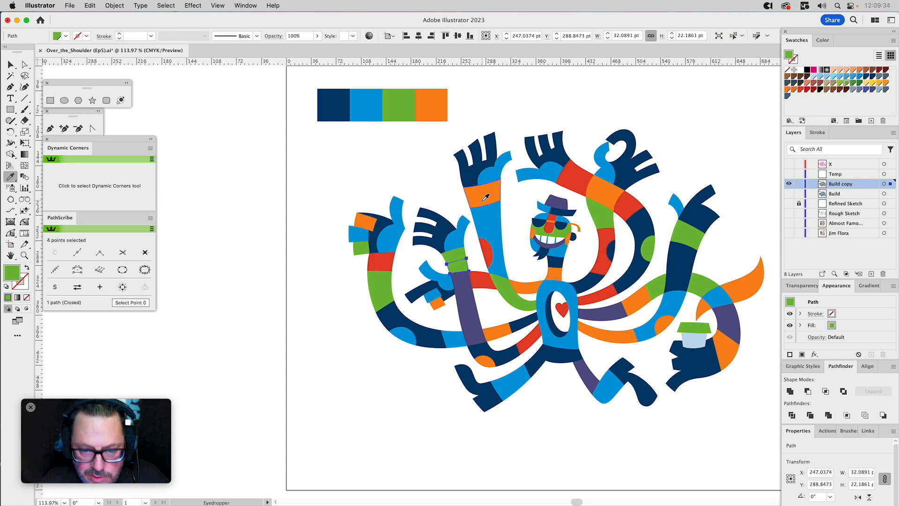
click(487, 197)
key(super+shift+a)
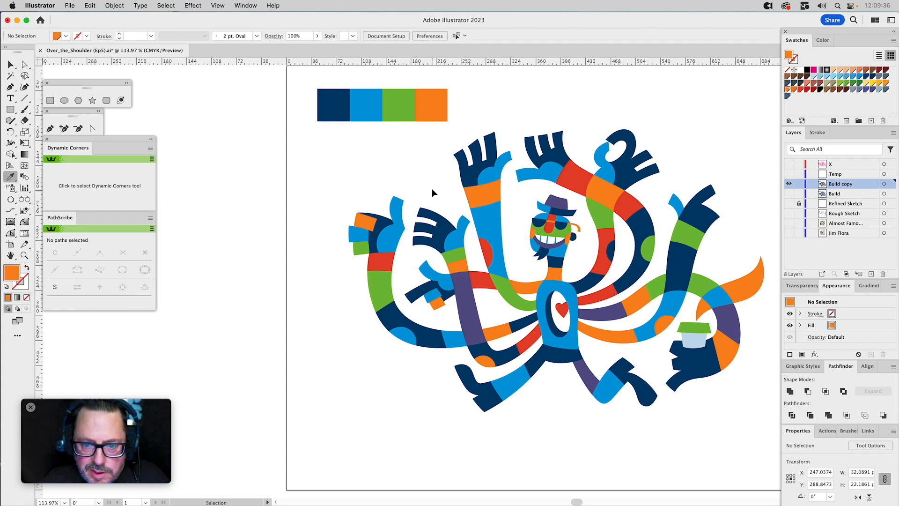
Select the whole multi-armed character, start recolouring the artwork, and try limiting it to 4 colours.
key(v)
drag(323, 131, 758, 443)
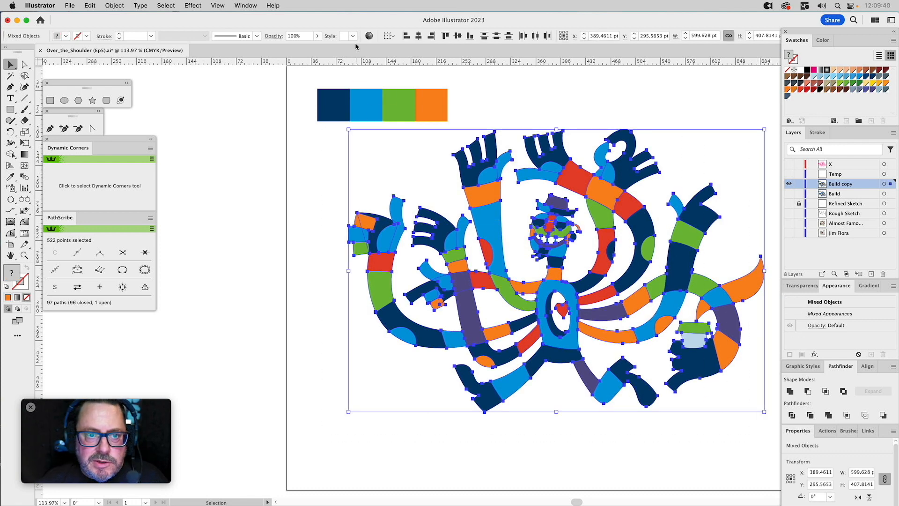
click(369, 36)
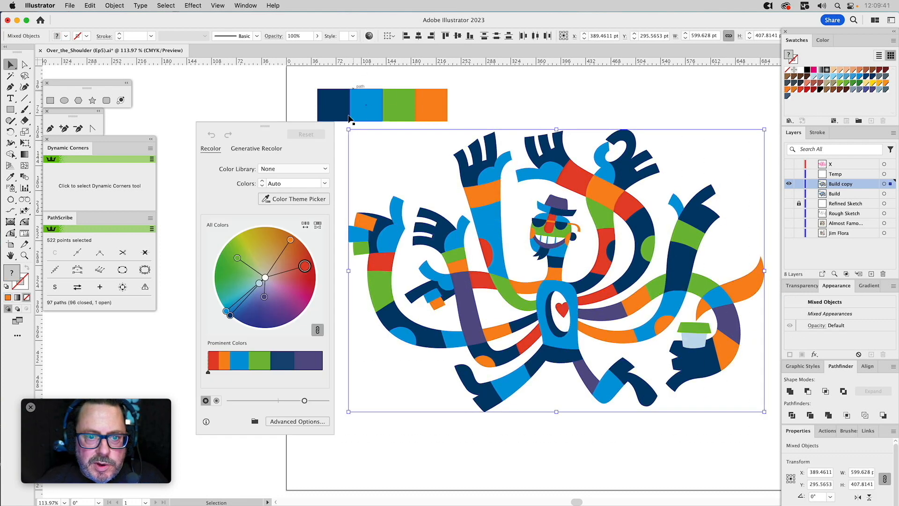
click(325, 184)
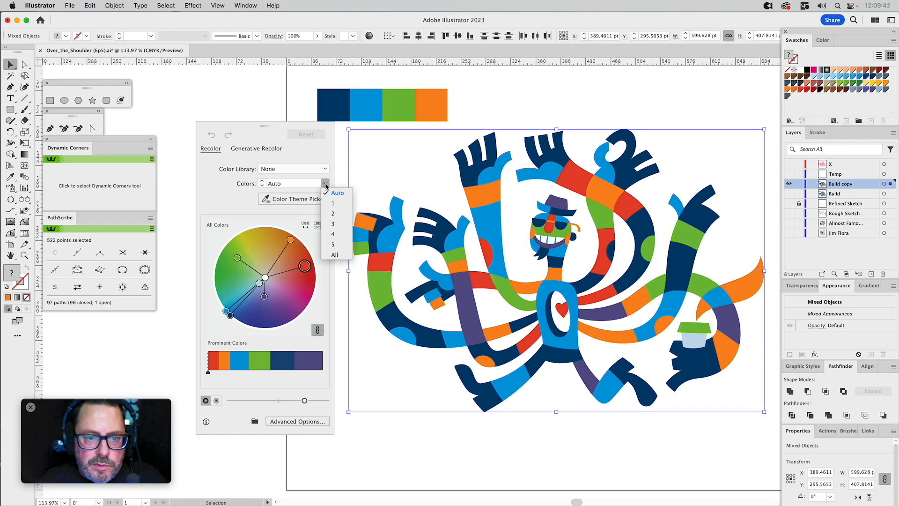
click(334, 235)
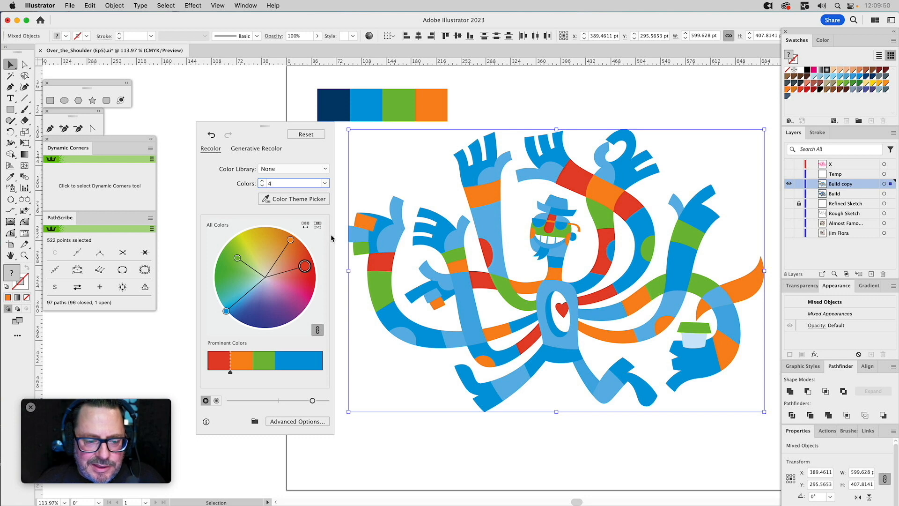
Try recolouring the character with 2, 1 and 5 colours, and reset it to its original colours.
click(323, 184)
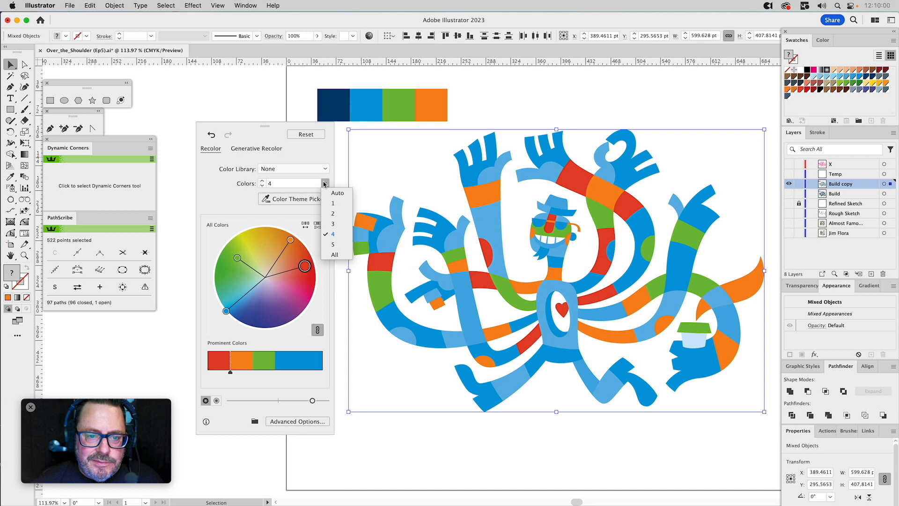
click(333, 213)
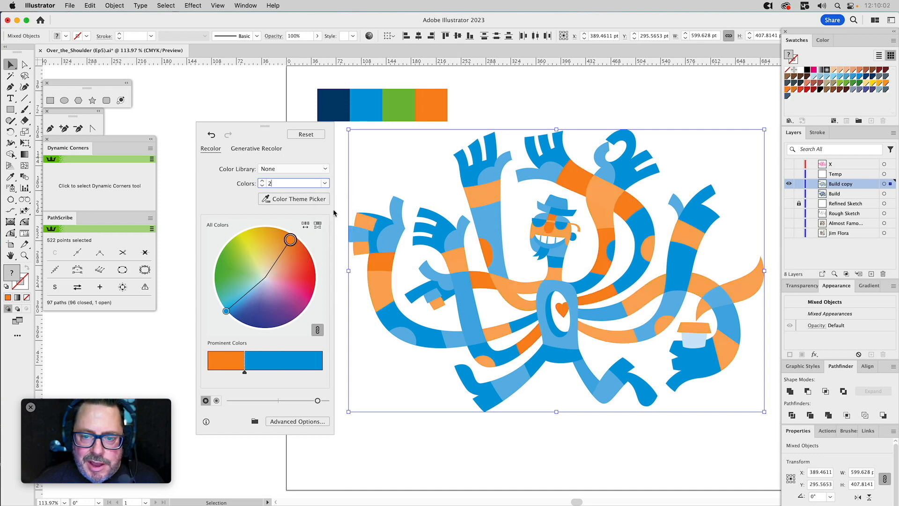
click(325, 183)
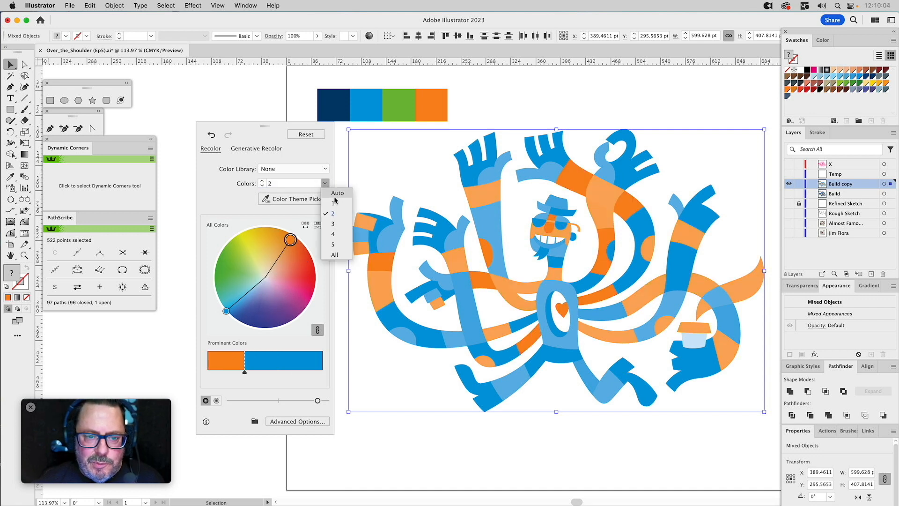
click(334, 203)
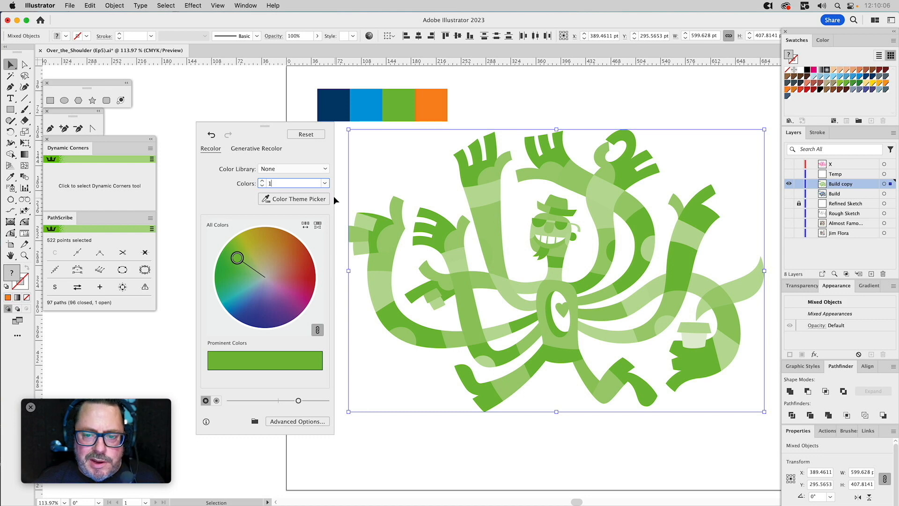
click(325, 184)
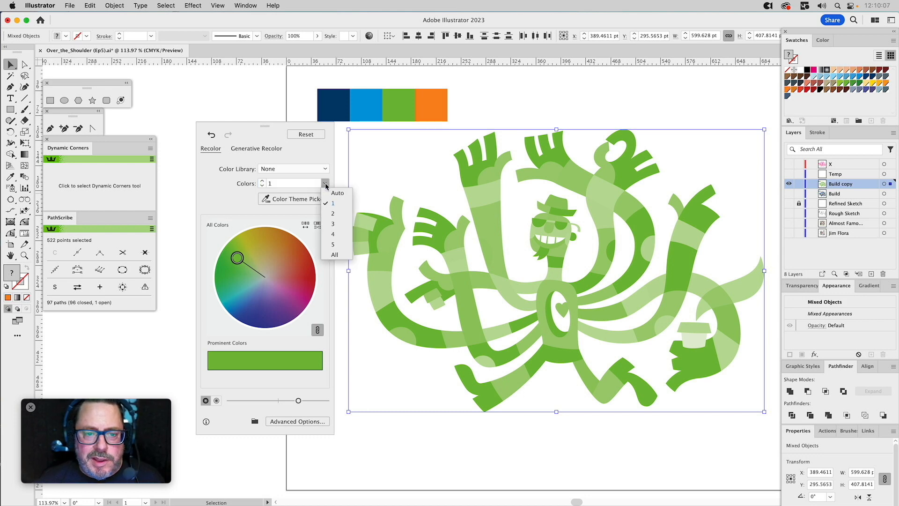
click(333, 244)
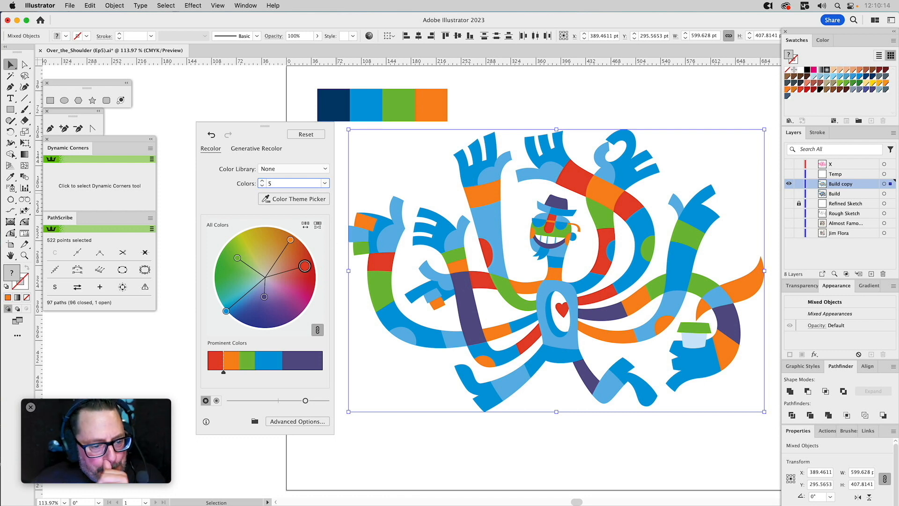
click(309, 136)
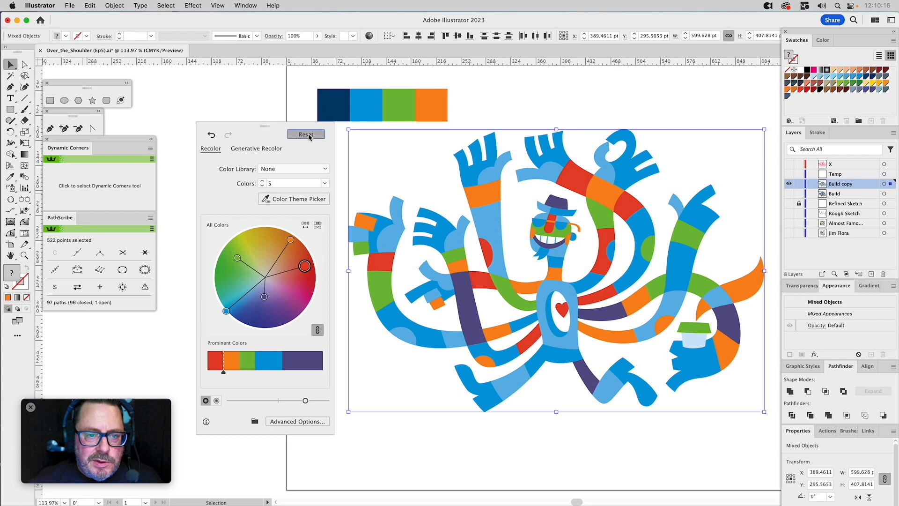
Try the Earthtone colour library on the character and reset the recolouring.
click(312, 169)
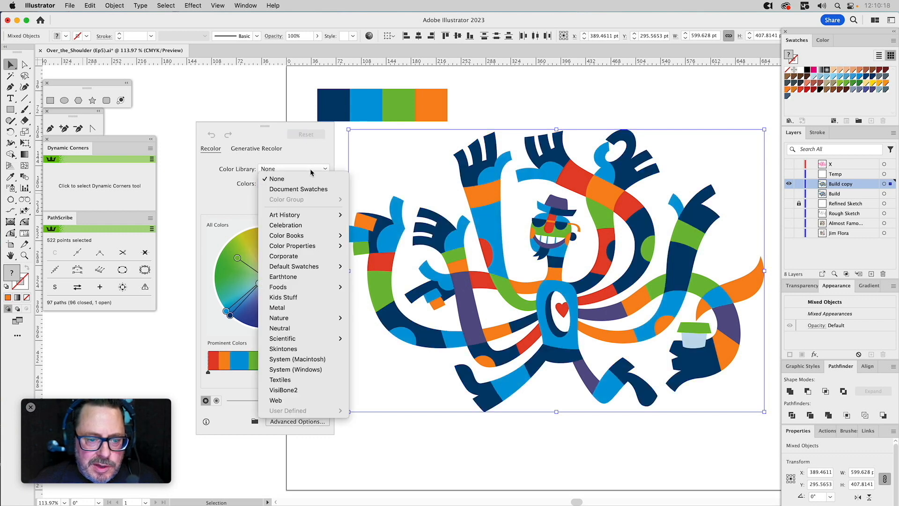
click(291, 277)
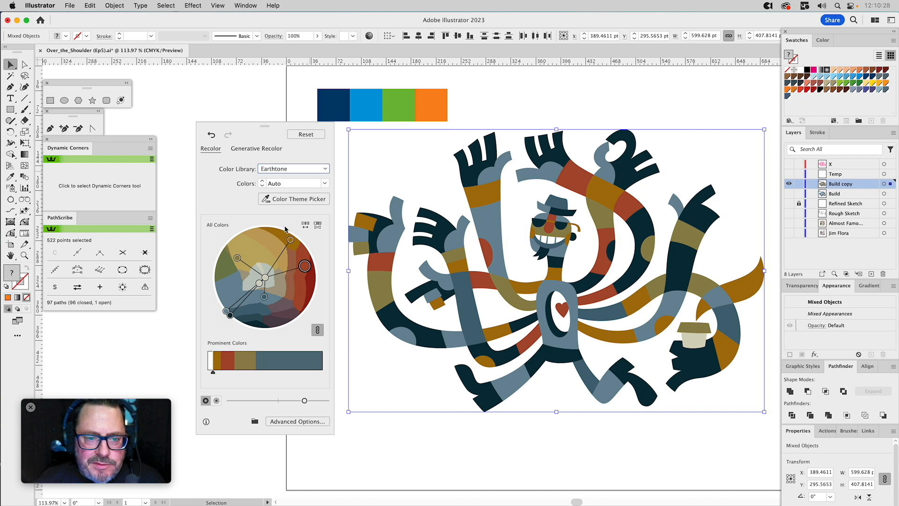
click(307, 135)
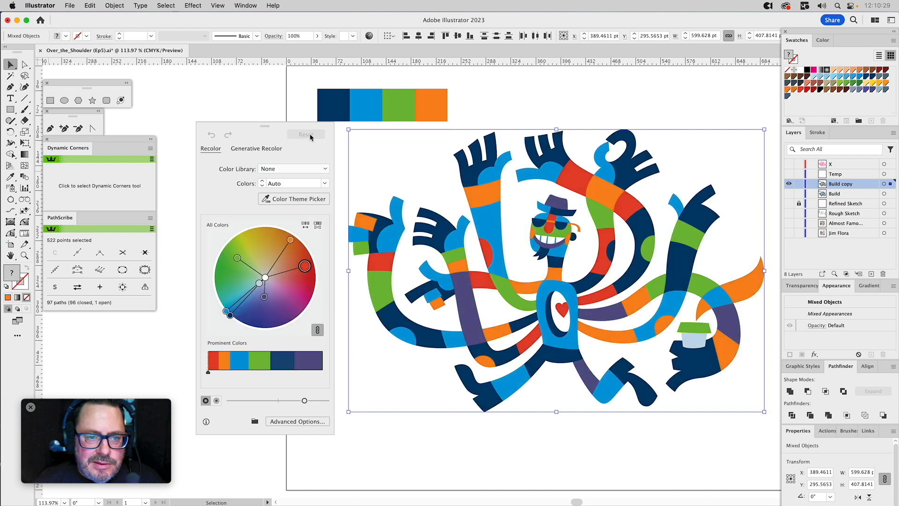
Generate Generative Recolor variations of the character from the prompt "Vibrant", agreeing to the generative AI user guidelines.
click(274, 150)
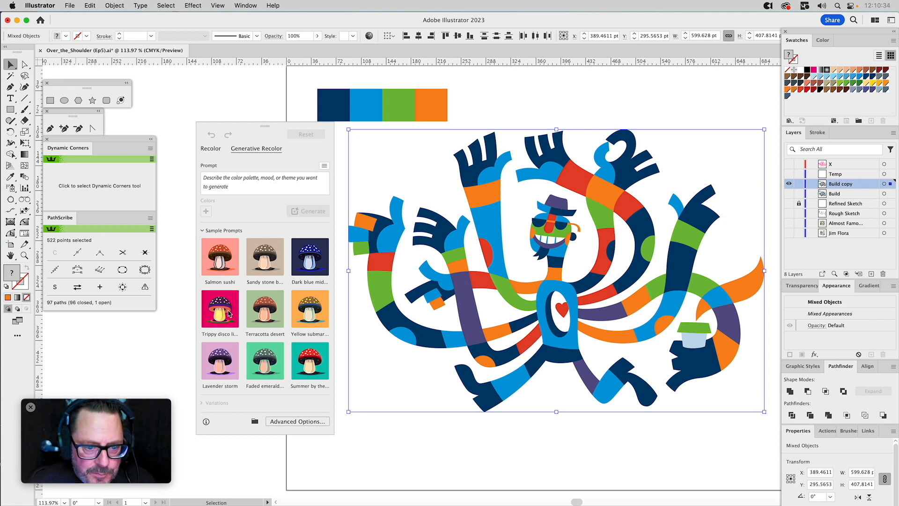
click(211, 181)
text(Viberan)
key(BackSpace)
key(BackSpace)
key(BackSpace)
key(BackSpace)
text(rant)
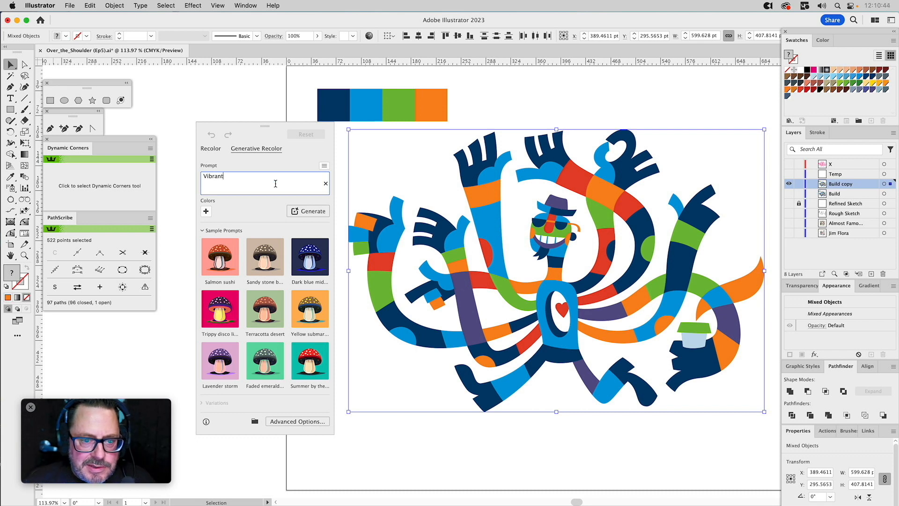
click(310, 213)
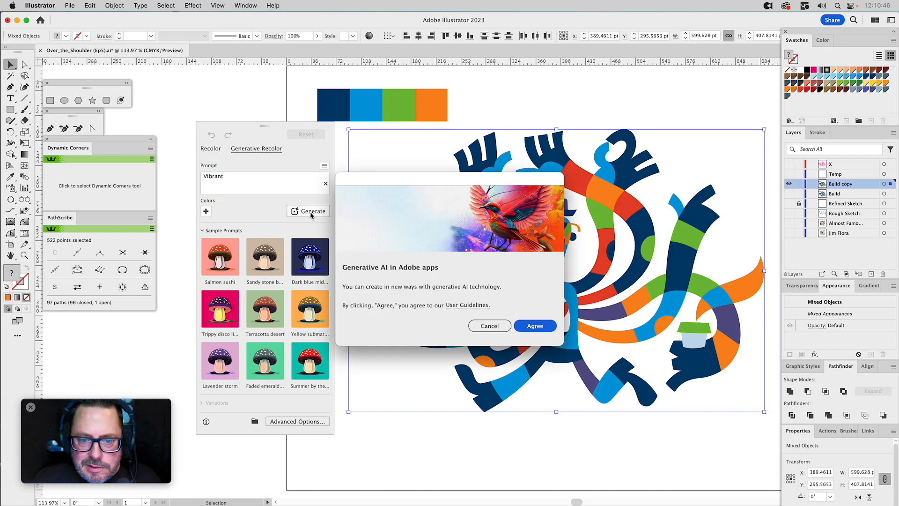
click(535, 326)
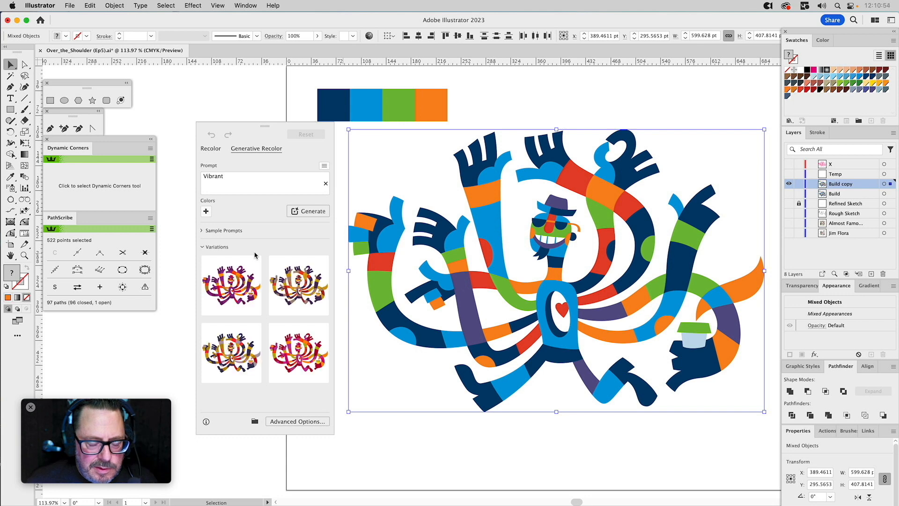
Try each of the four Vibrant variations on the character and reset the artwork to its original colours.
mouse_move(246, 283)
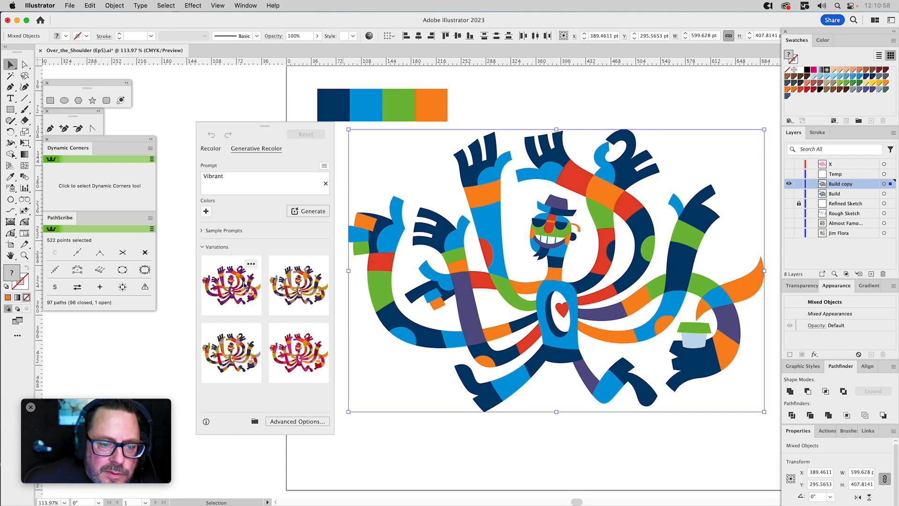
click(244, 285)
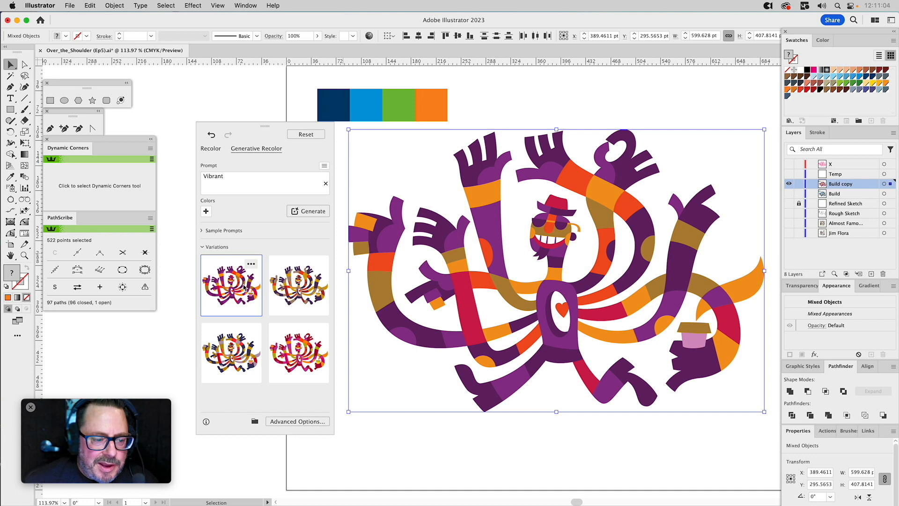
click(301, 280)
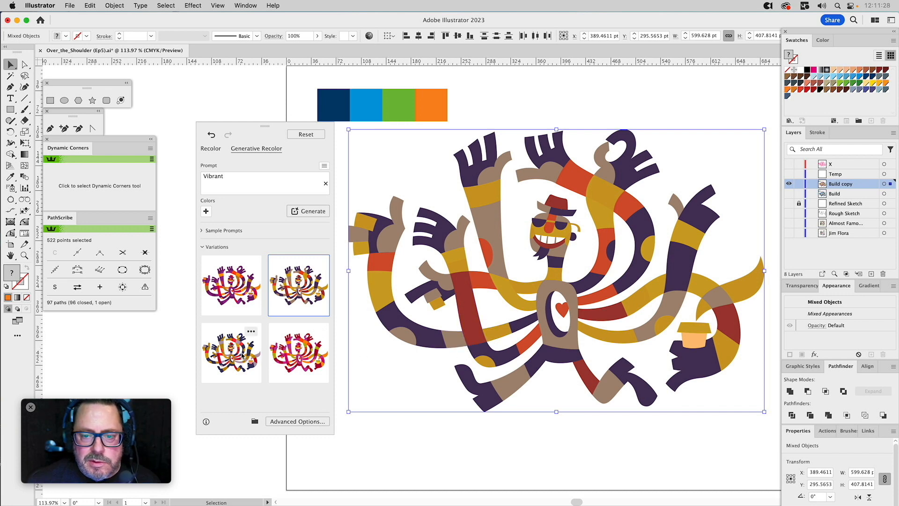
click(243, 356)
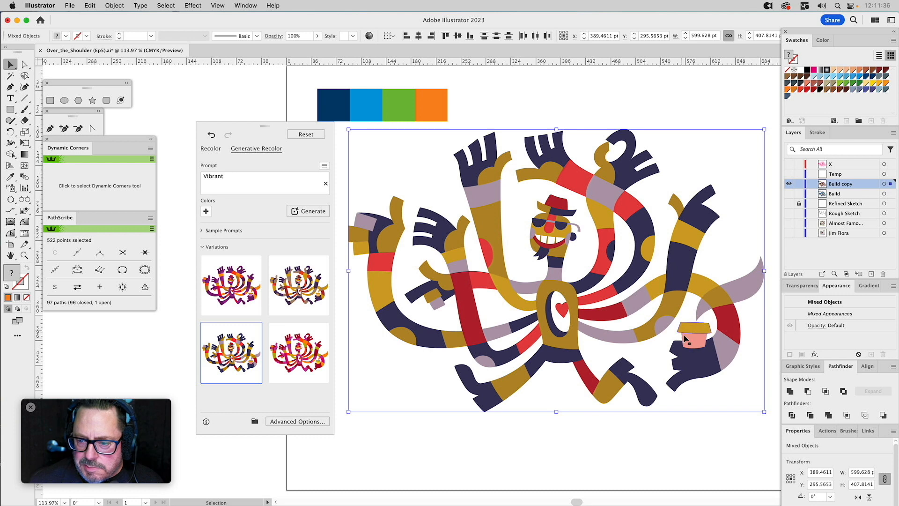
click(305, 354)
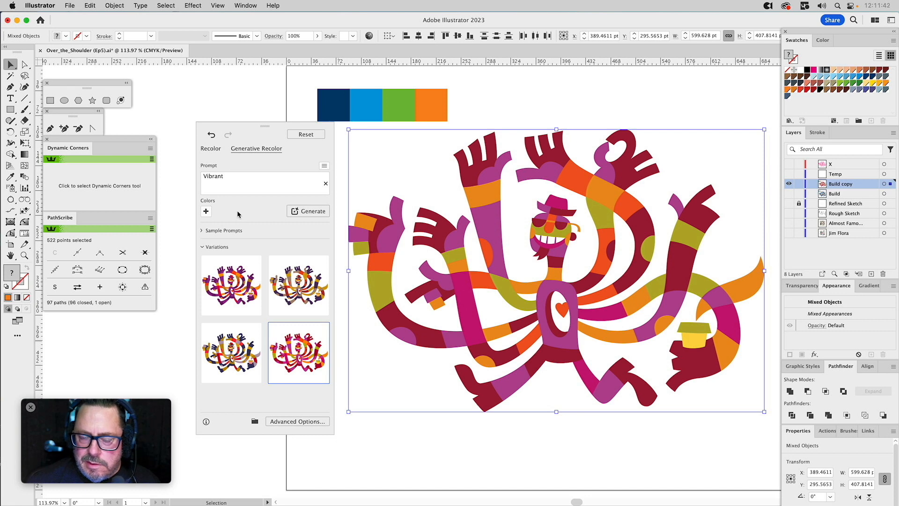
click(303, 135)
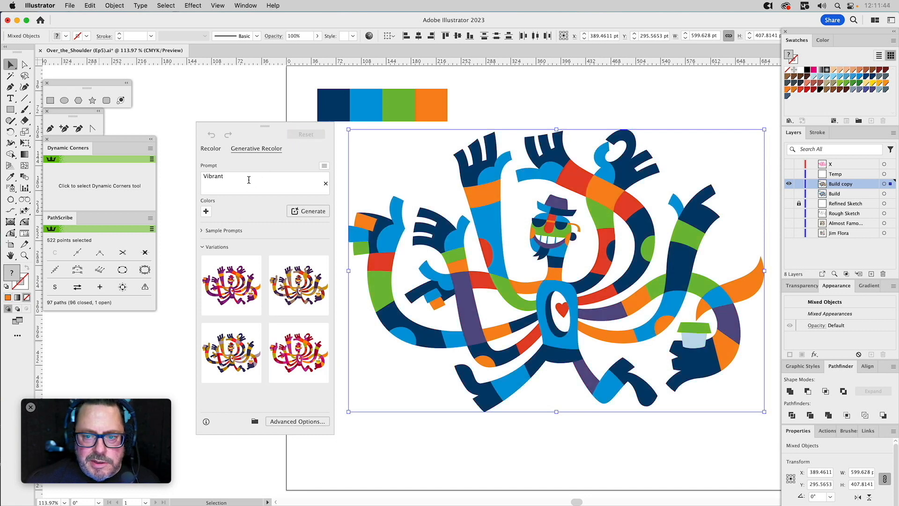
Replace the Generative Recolor prompt with "Blues" and generate new variations.
double_click(236, 177)
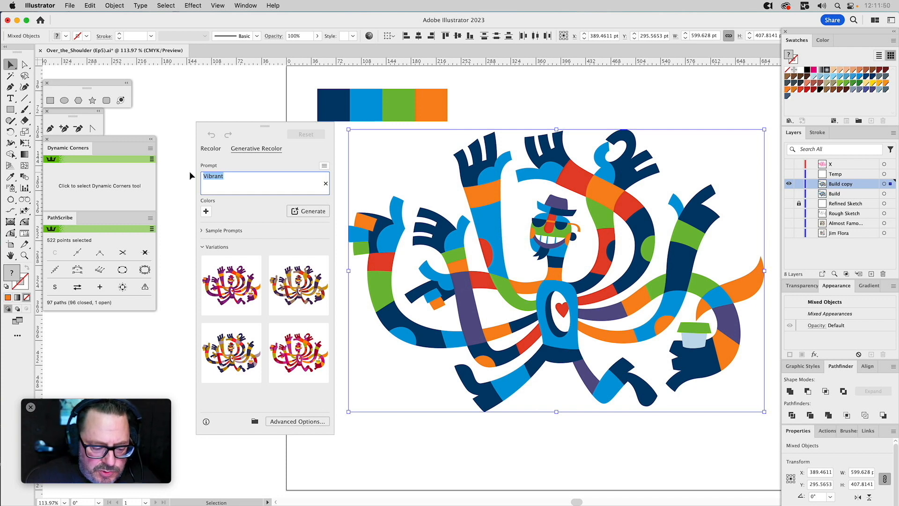
text(Blues)
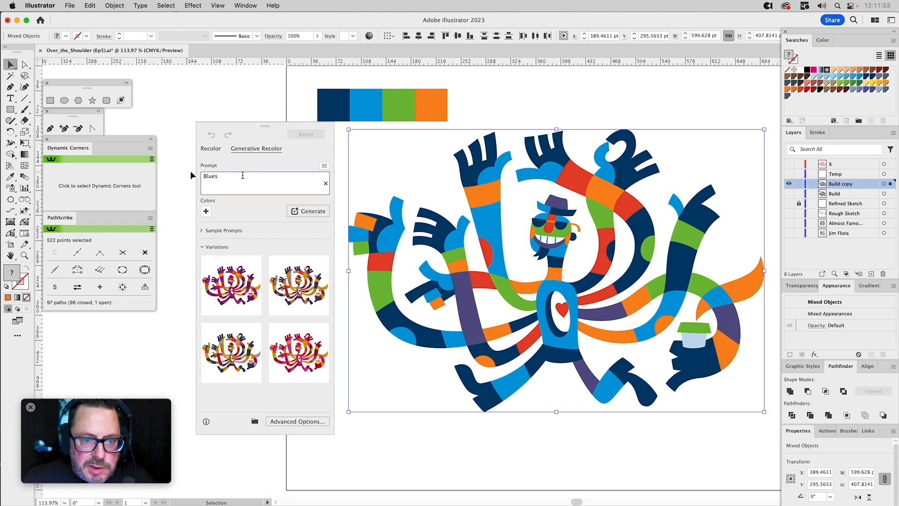
click(309, 211)
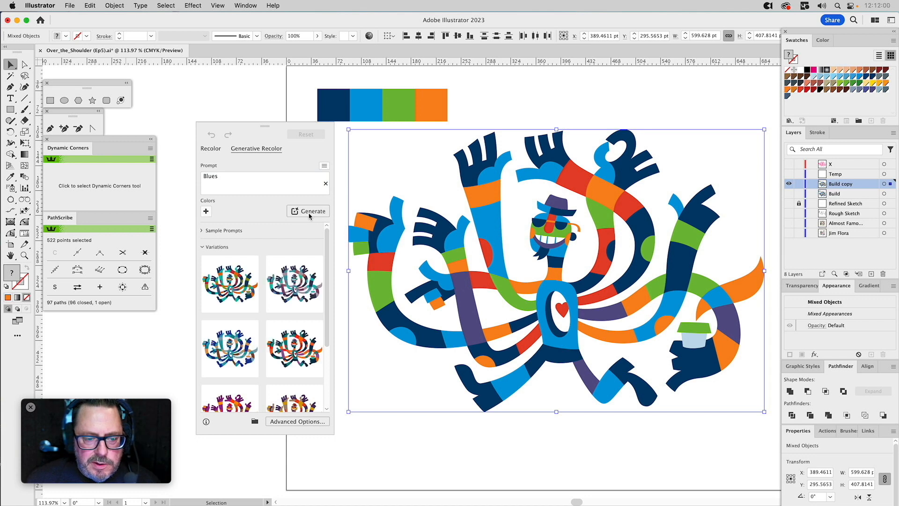
Try the third and the first Blues variation on the character, reset the original colours and deselect the artwork.
mouse_move(257, 295)
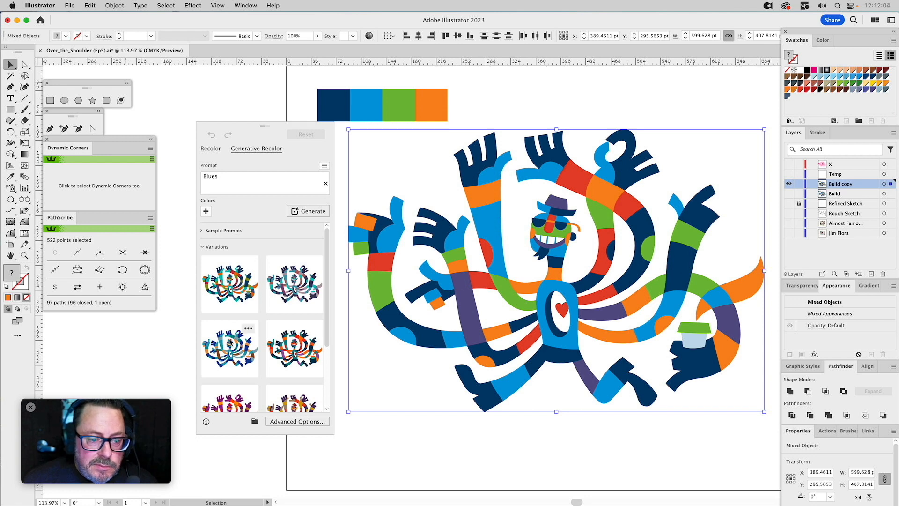
click(230, 341)
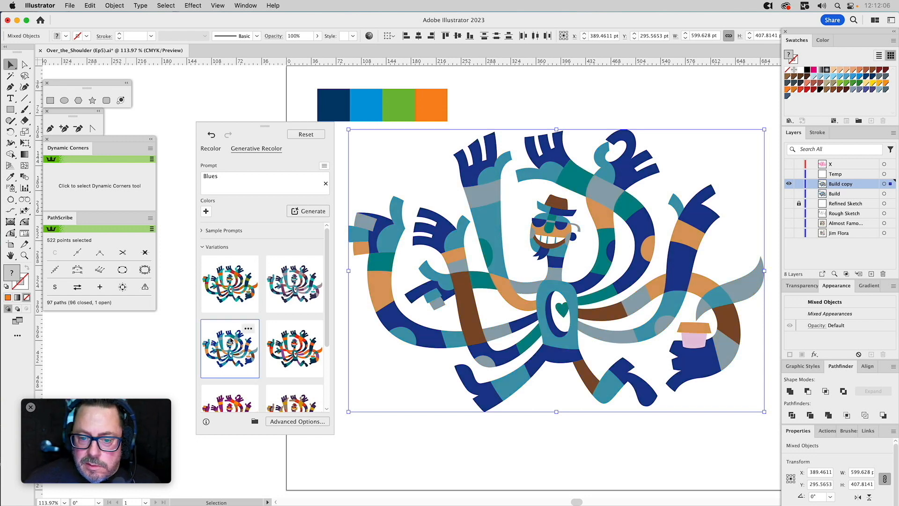
click(229, 302)
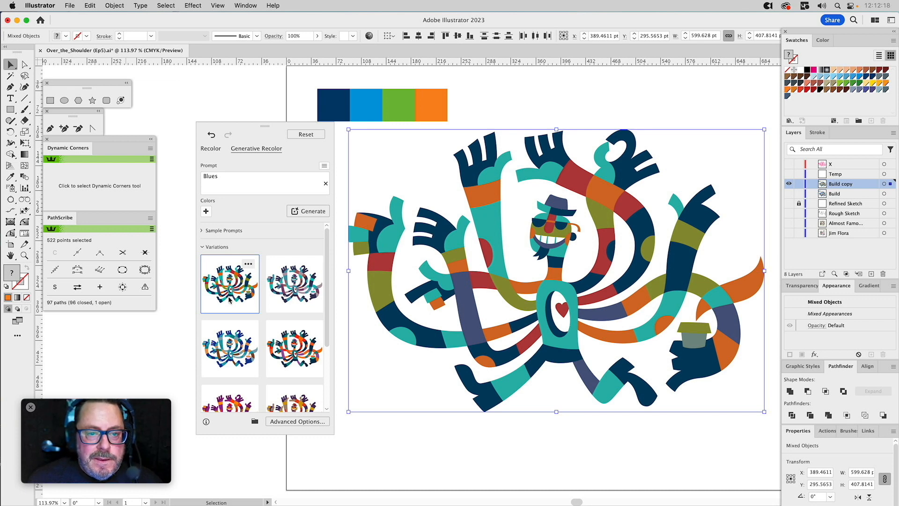
click(306, 135)
click(270, 96)
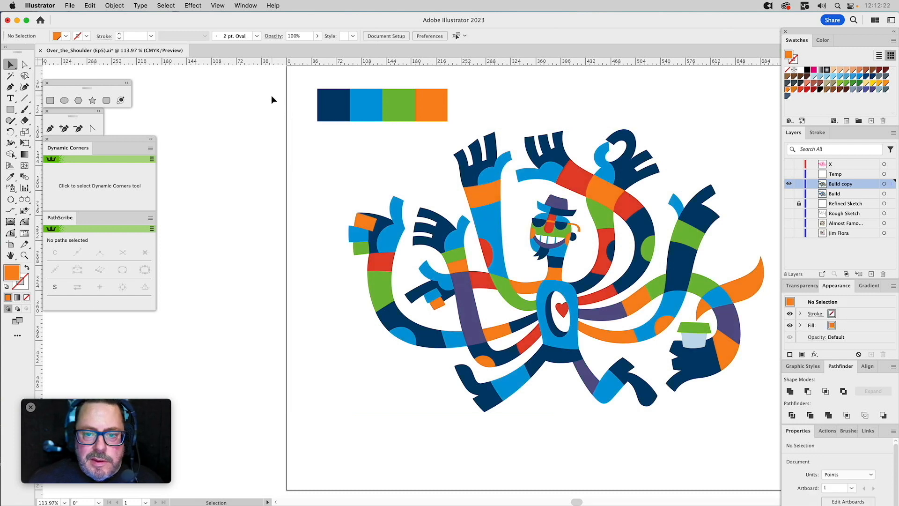
Duplicate the Build copy layer, hide Build copy and make the duplicate the active layer.
click(892, 133)
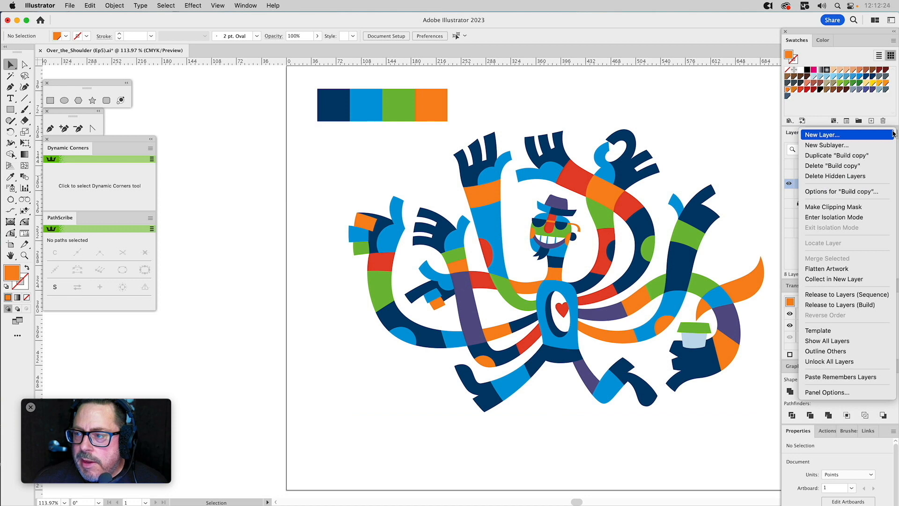
click(831, 158)
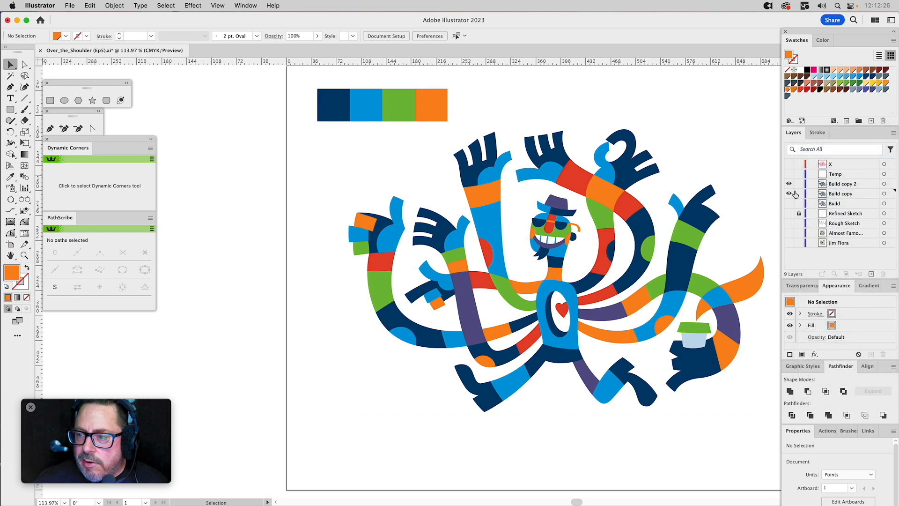
click(789, 194)
click(832, 184)
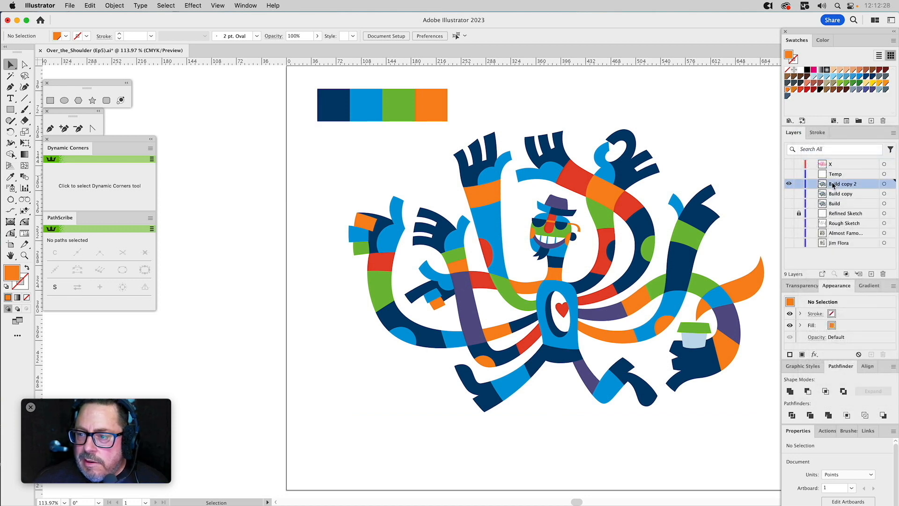
Select the whole character and generate Generative Recolor variations with the prompt "Blues".
drag(320, 131, 758, 440)
click(369, 36)
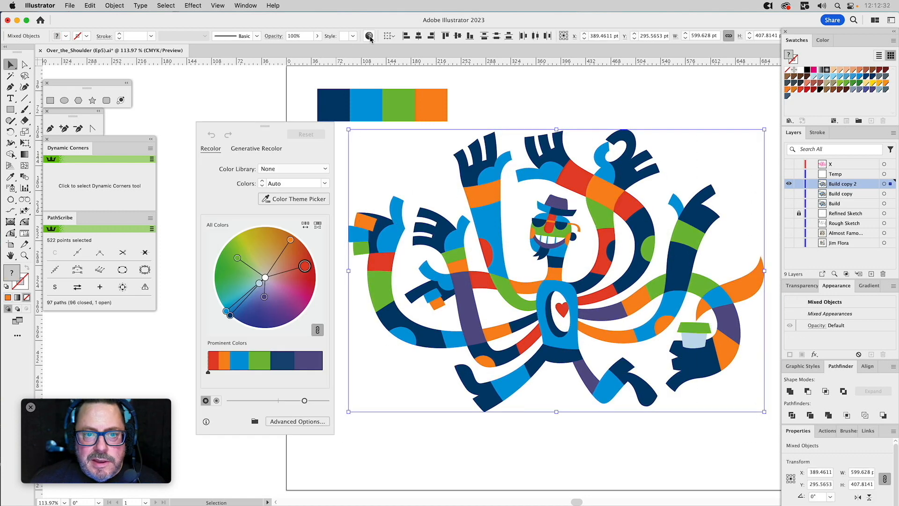
click(271, 150)
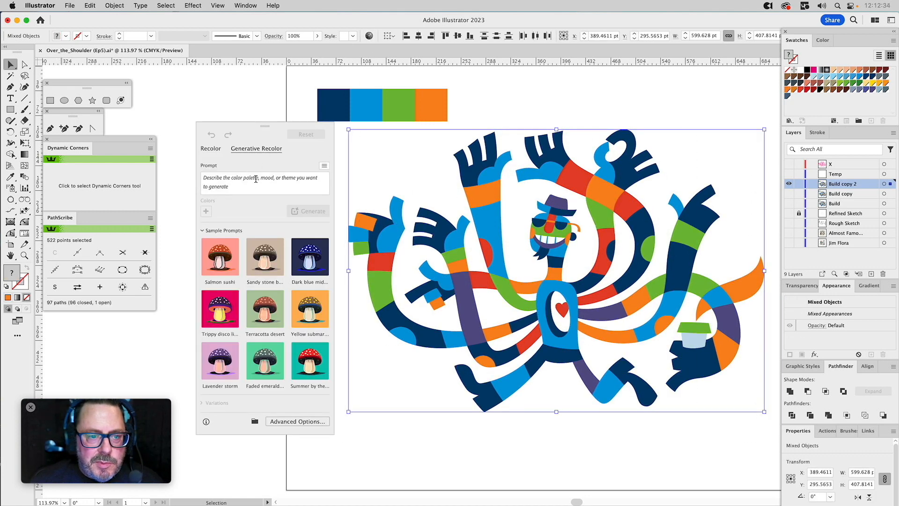
click(238, 178)
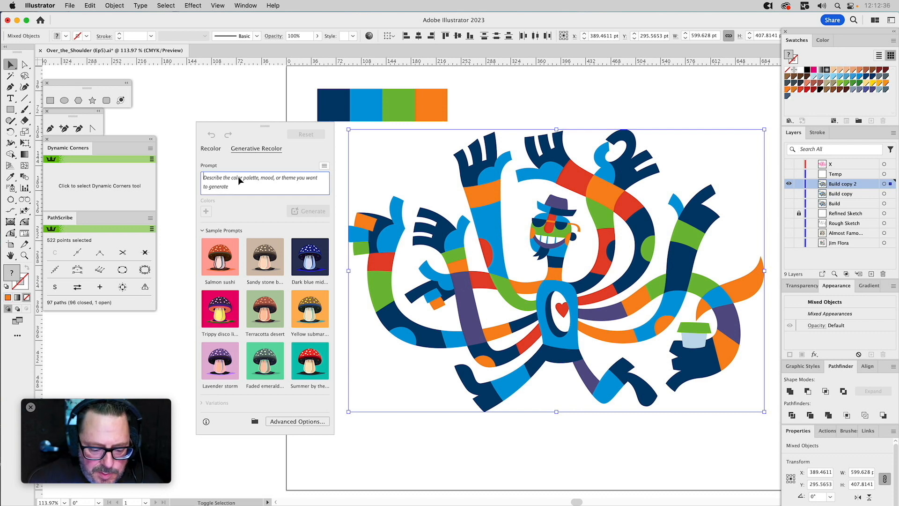
text(Blues)
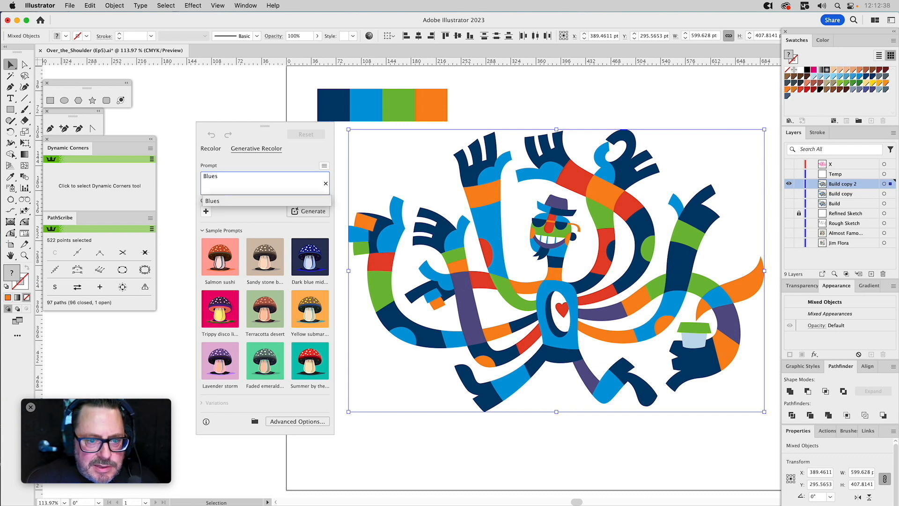
key(Return)
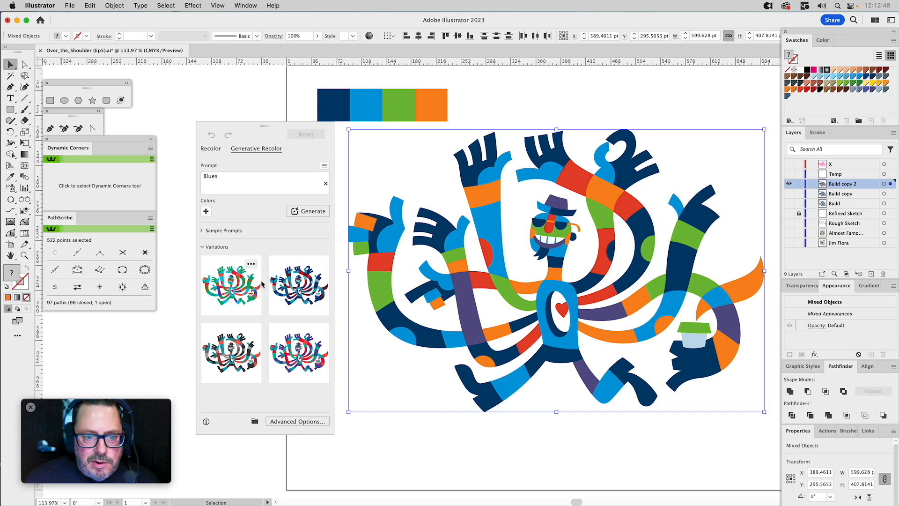
Try the Blues variations on the character in turn and apply the fourth one, with purple, teal and red.
mouse_move(247, 288)
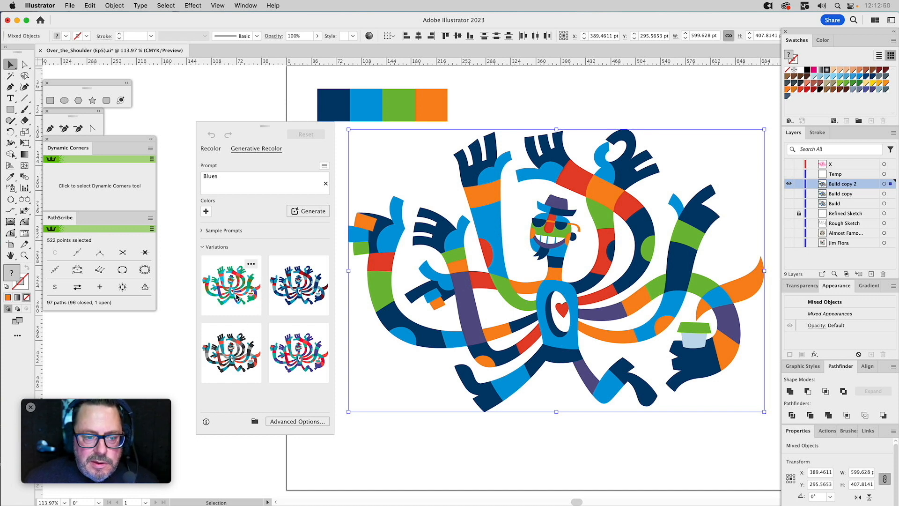
click(237, 297)
click(289, 289)
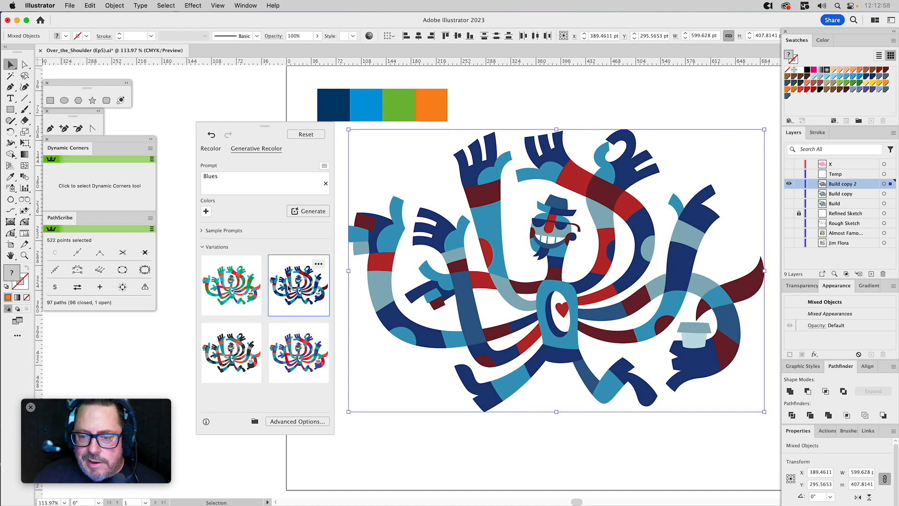
click(246, 347)
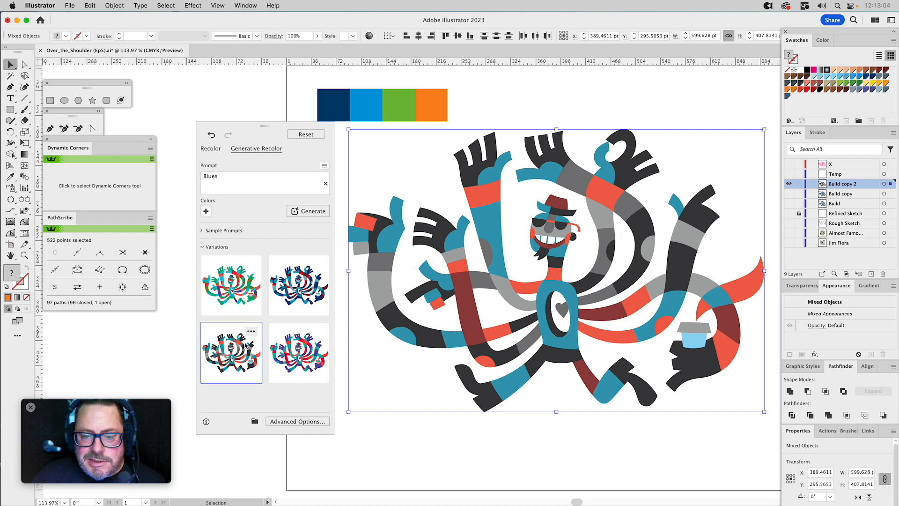
click(296, 351)
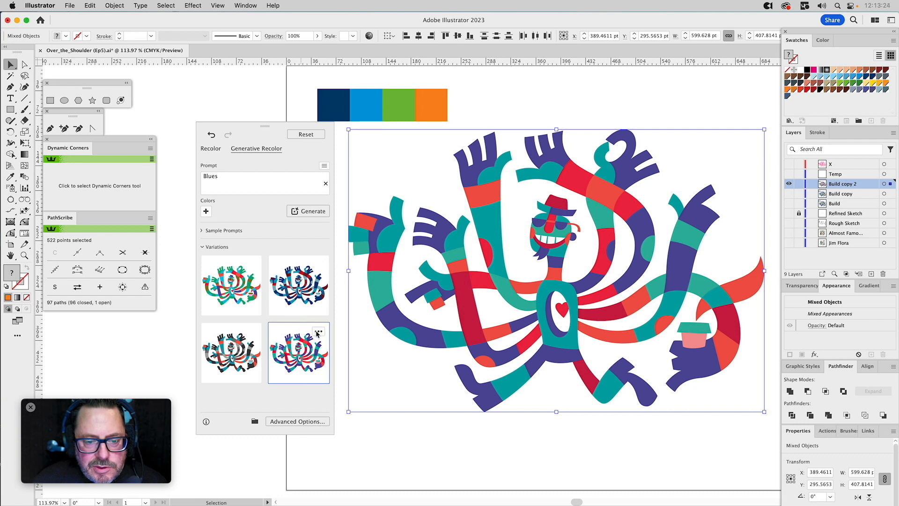
Mark the fourth variation as a Good Result, skip the detailed rating form and deselect the recoloured character.
click(317, 333)
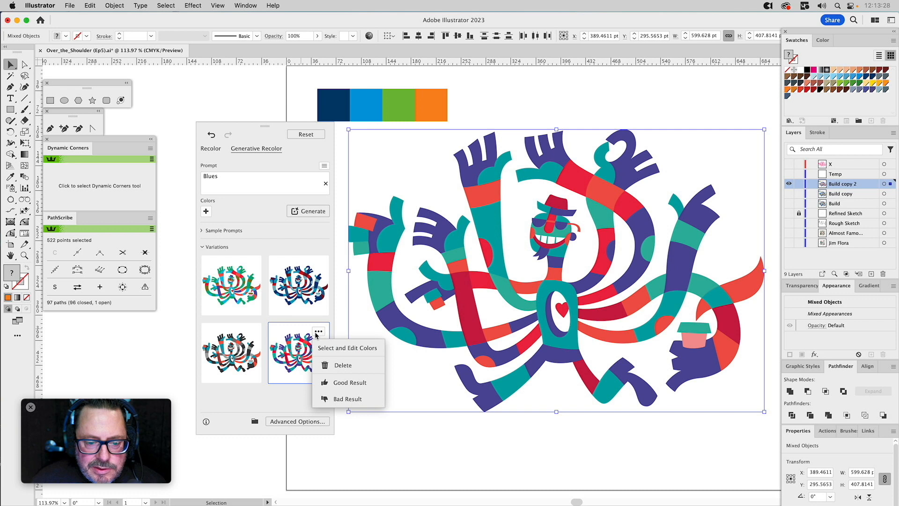
click(332, 383)
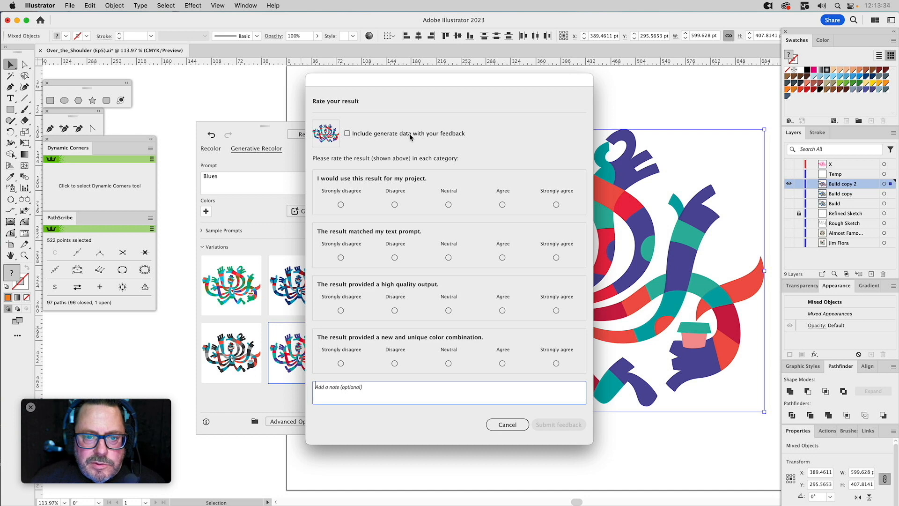
click(505, 423)
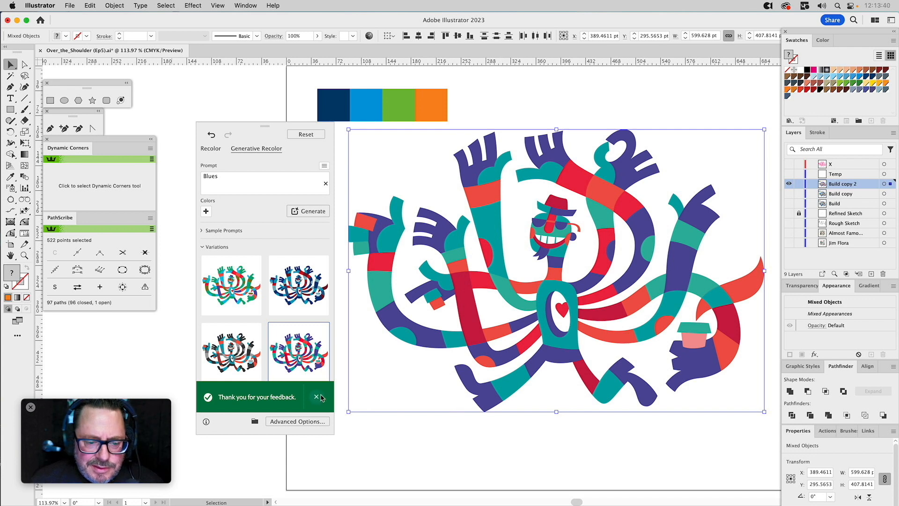
click(317, 397)
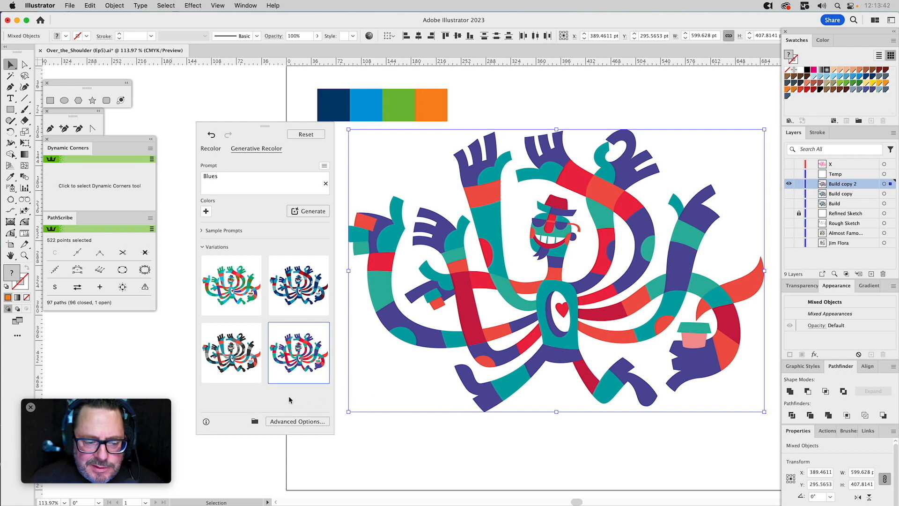
mouse_move(238, 334)
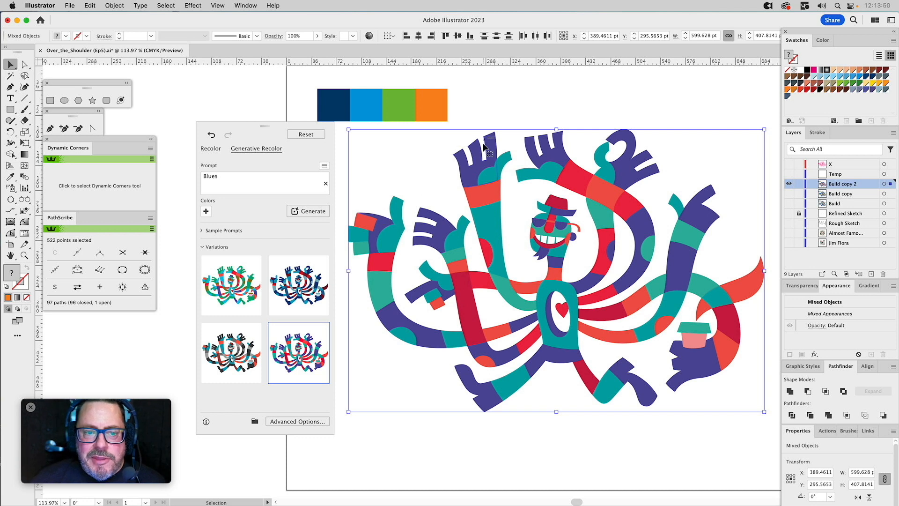
click(516, 81)
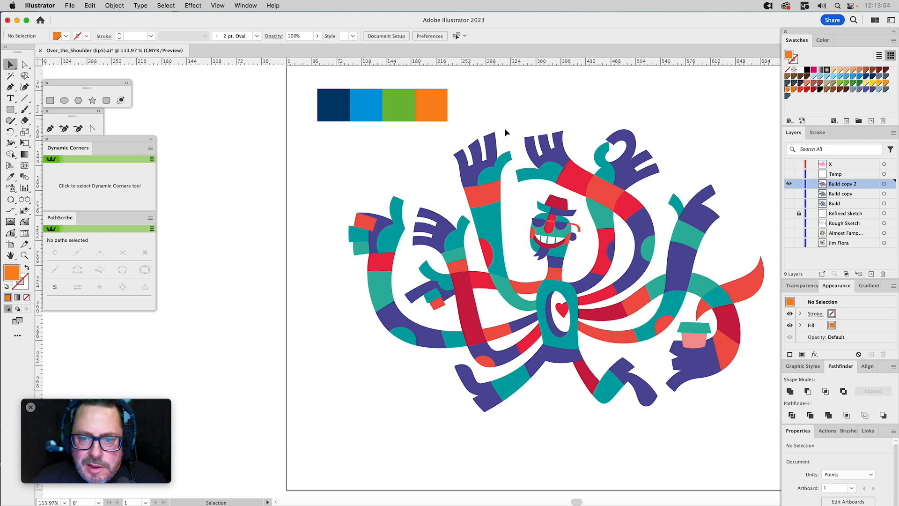
Select all shapes sharing the light teal-green fill and fill them with the yellow-orange swatch C=0 M=25 Y=100 K=0.
key(a)
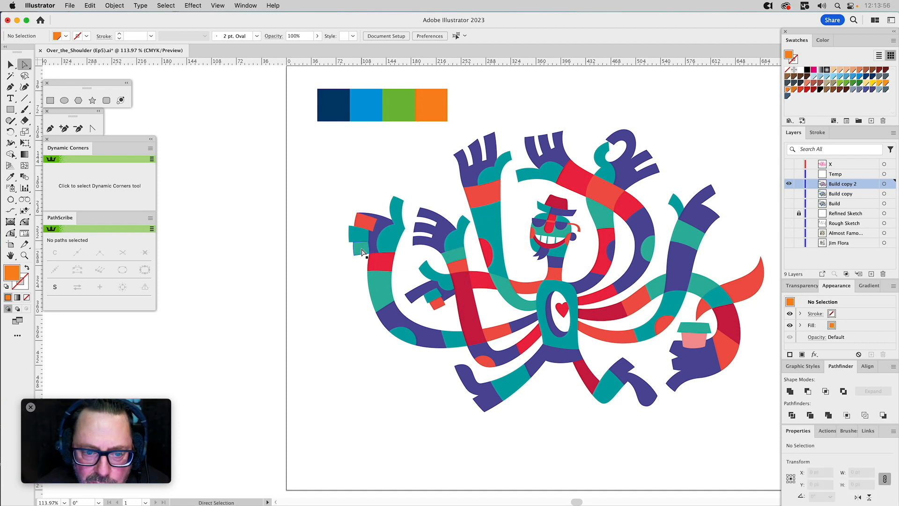
click(362, 248)
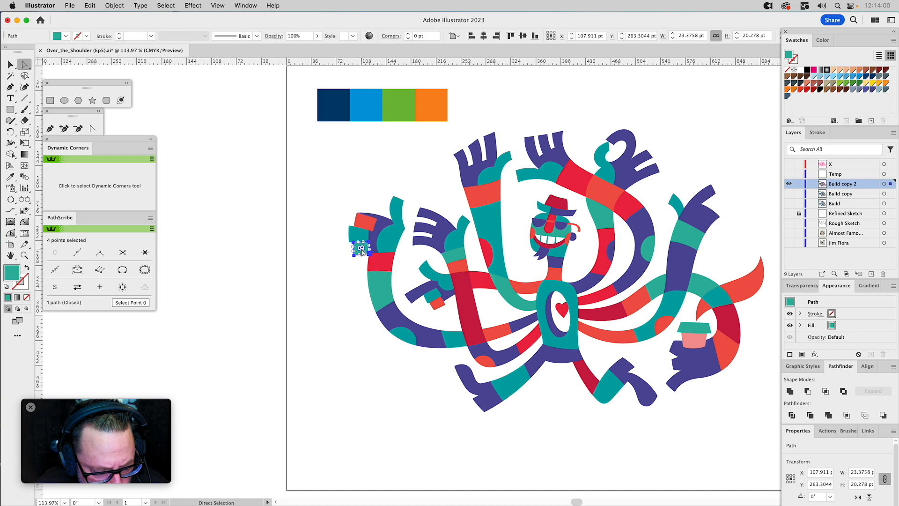
key(super+6)
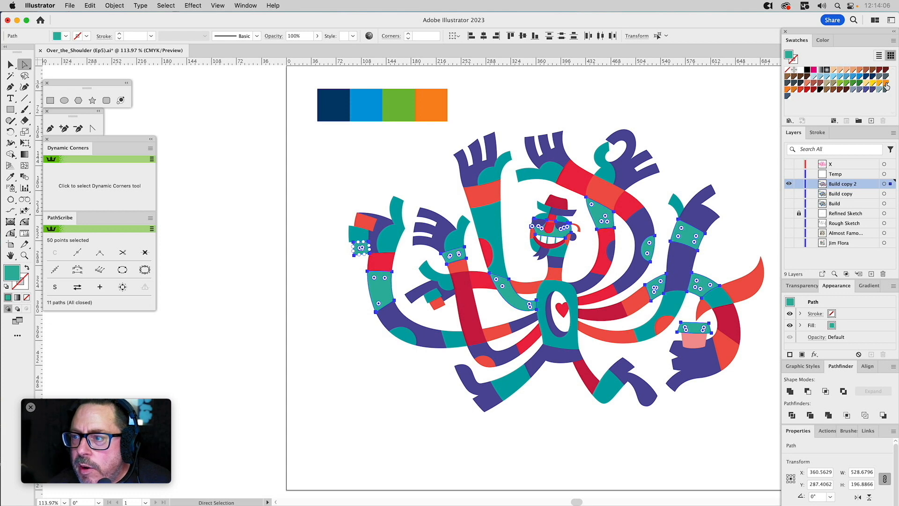
key(i)
click(438, 103)
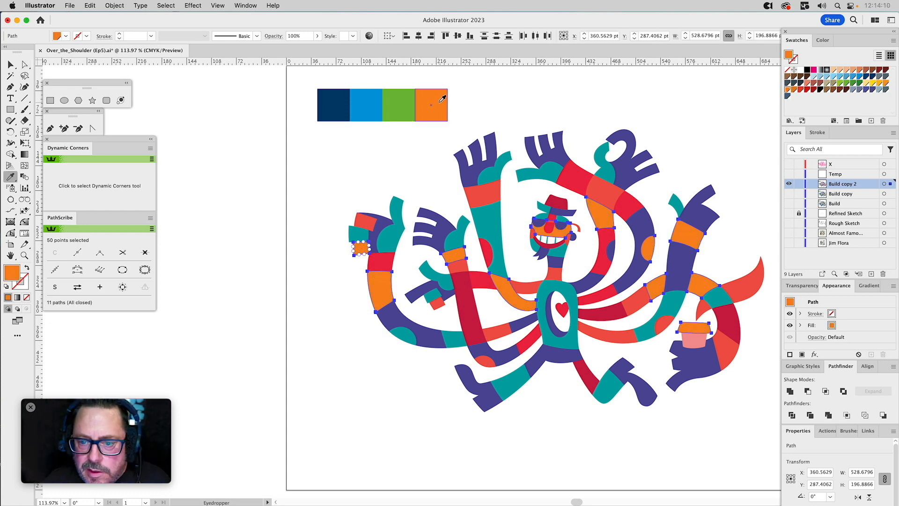
click(879, 84)
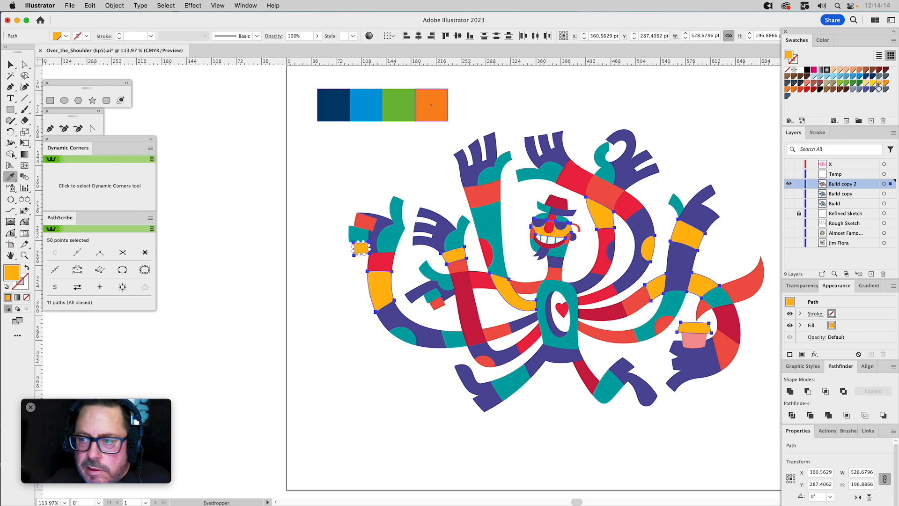
Change the yellow-orange global swatch to C=0 M=25 Y=75 K=0 and deselect the artwork.
double_click(879, 86)
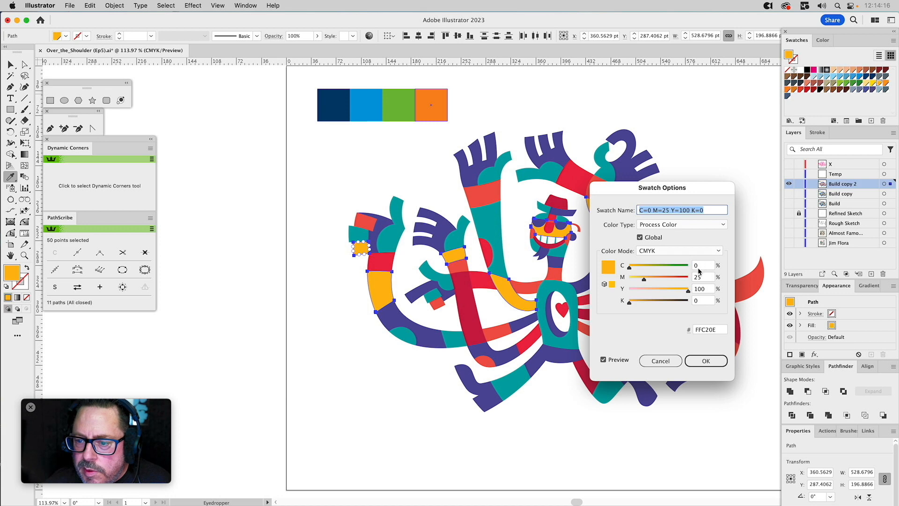
drag(691, 290, 662, 298)
click(618, 361)
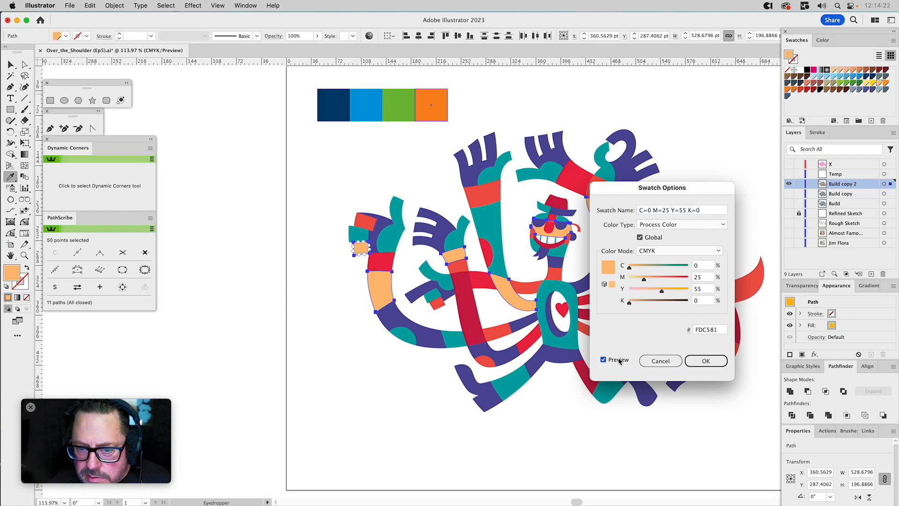
click(603, 359)
click(618, 361)
drag(662, 291, 675, 293)
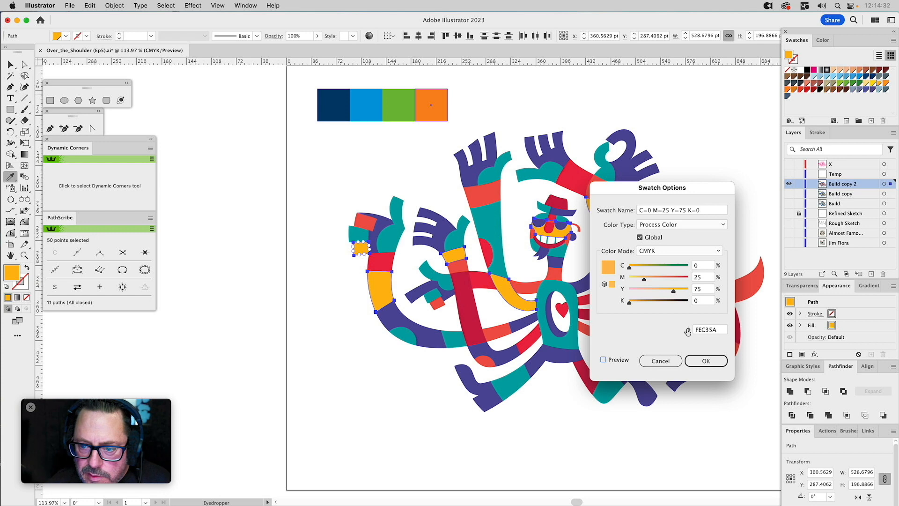
click(706, 360)
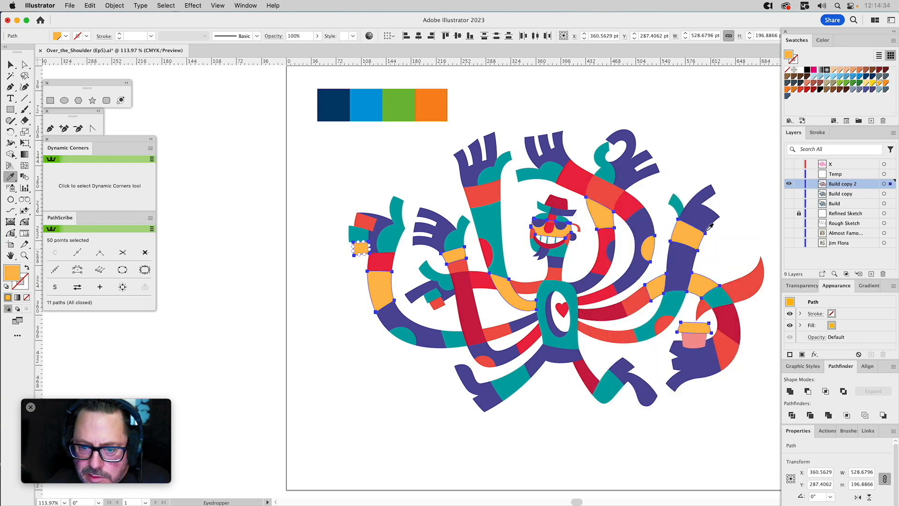
key(a)
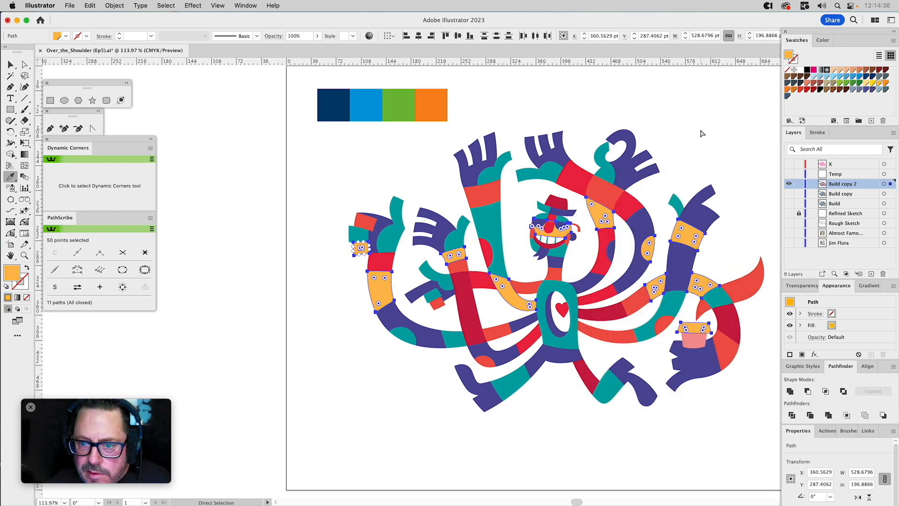
click(702, 133)
Compare the recoloured Build copy 2 layer with the original Build copy by toggling visibility, leaving only Build copy 2 shown.
key(i)
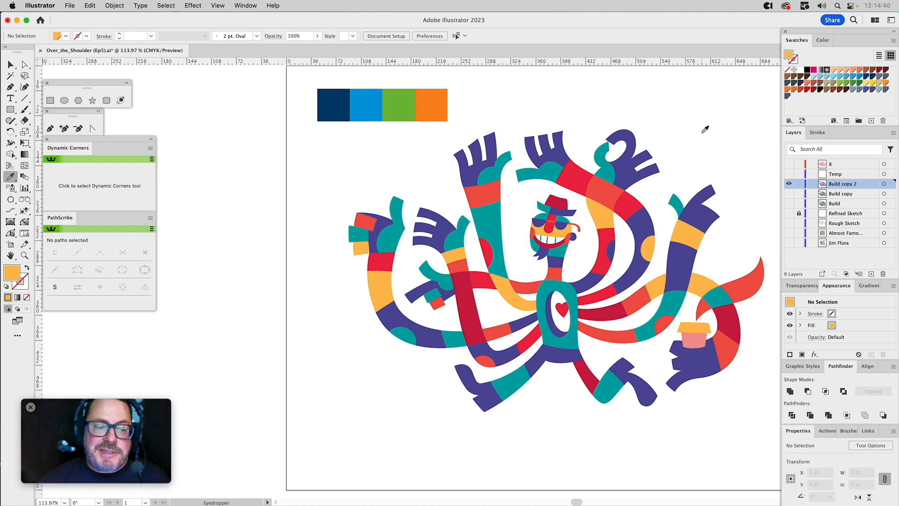
click(789, 184)
key(super+y)
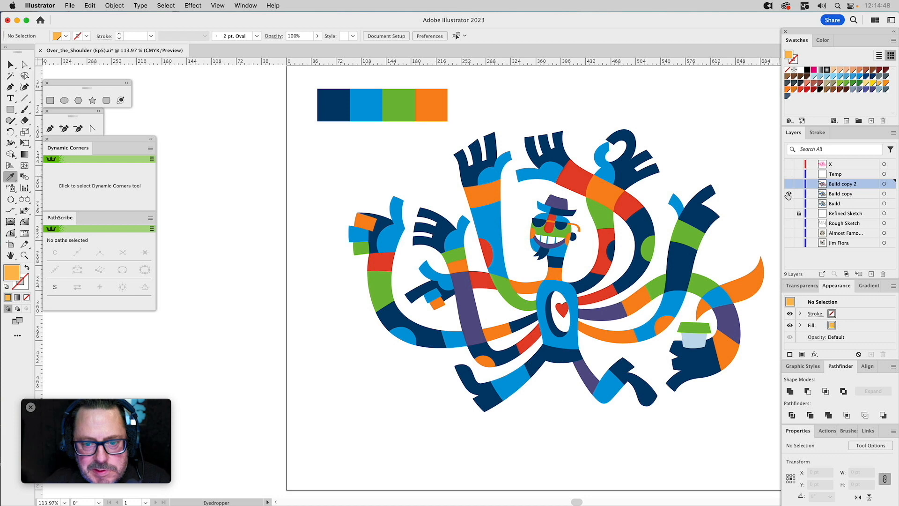
click(789, 184)
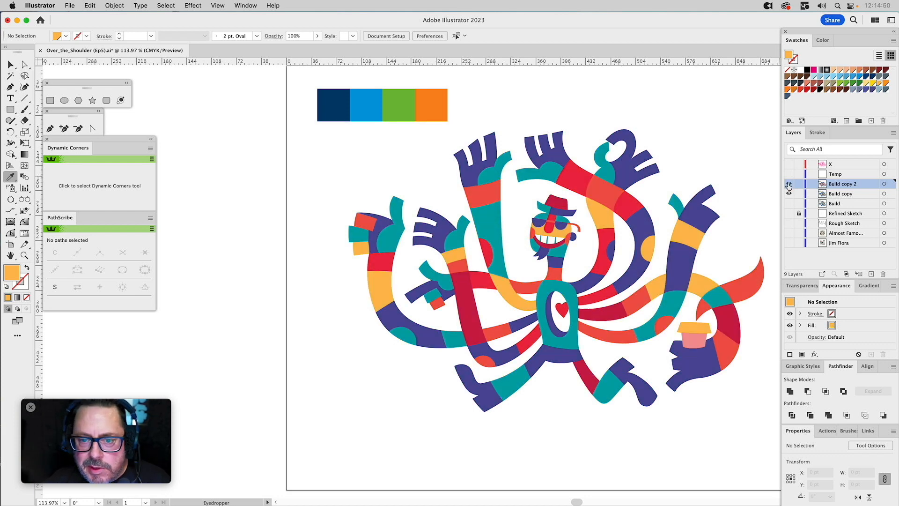
click(789, 184)
click(789, 184)
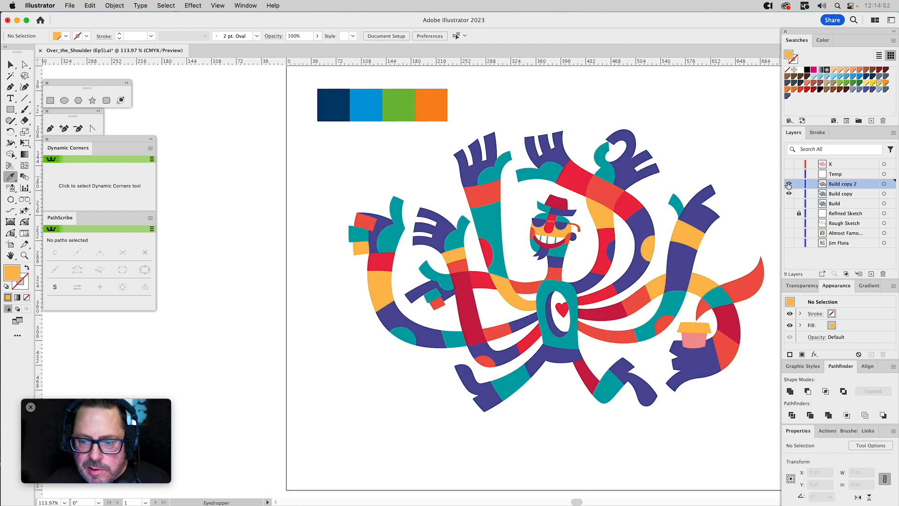
click(789, 184)
click(789, 184)
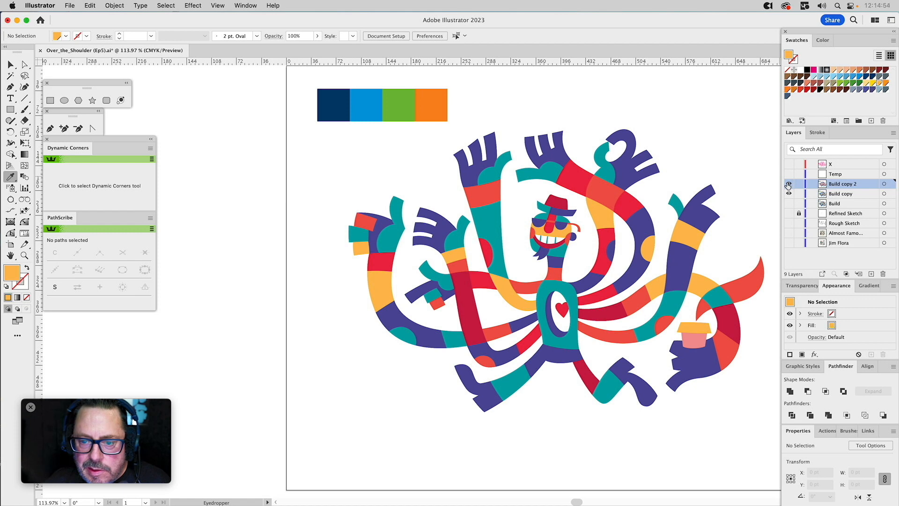
click(789, 184)
click(789, 184)
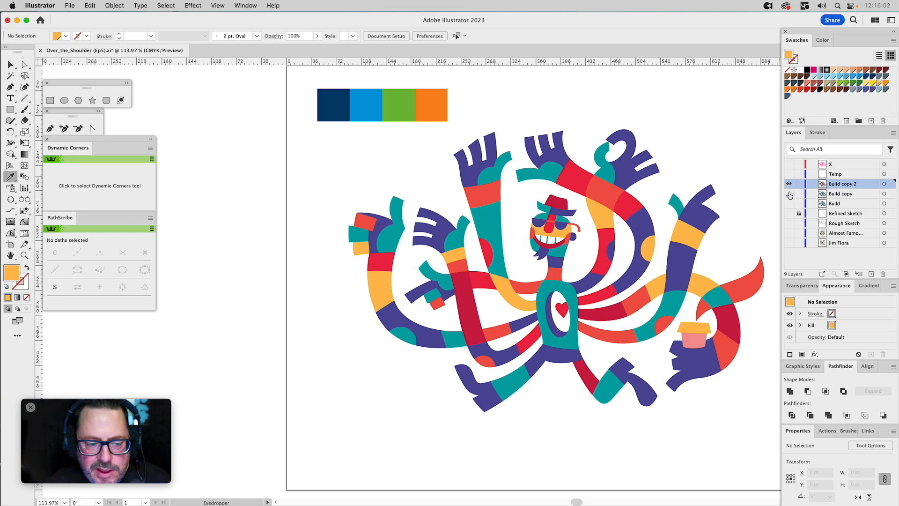
Recolour the first two palette squares above the character with the purple and teal sampled from its raised arm.
key(z)
drag(415, 97, 723, 427)
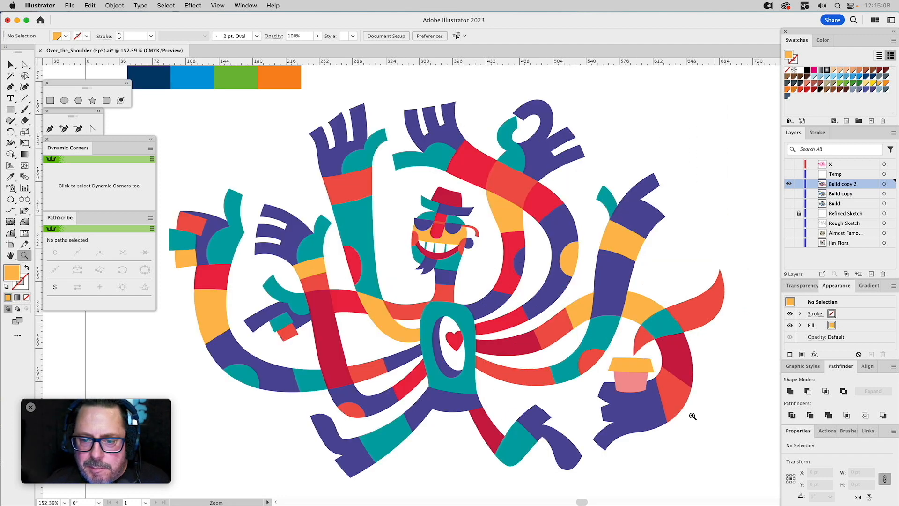
drag(461, 231, 485, 222)
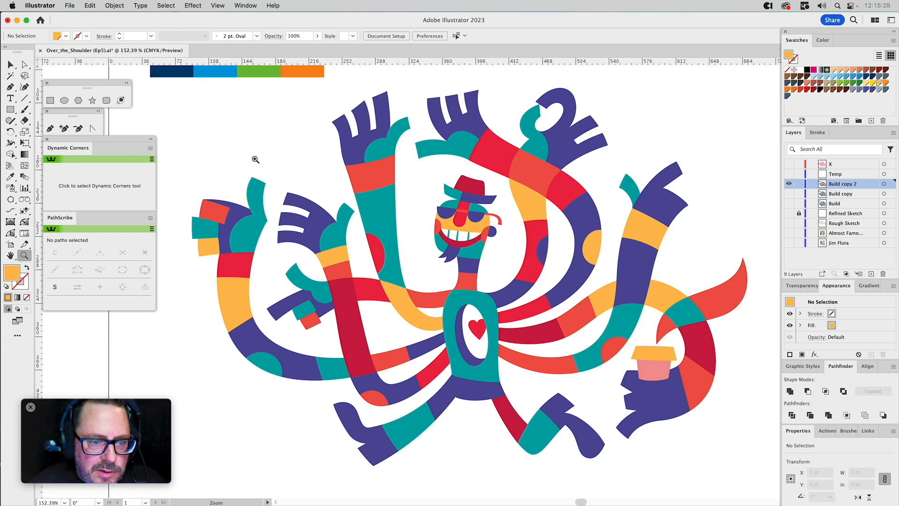
drag(263, 140, 357, 195)
key(v)
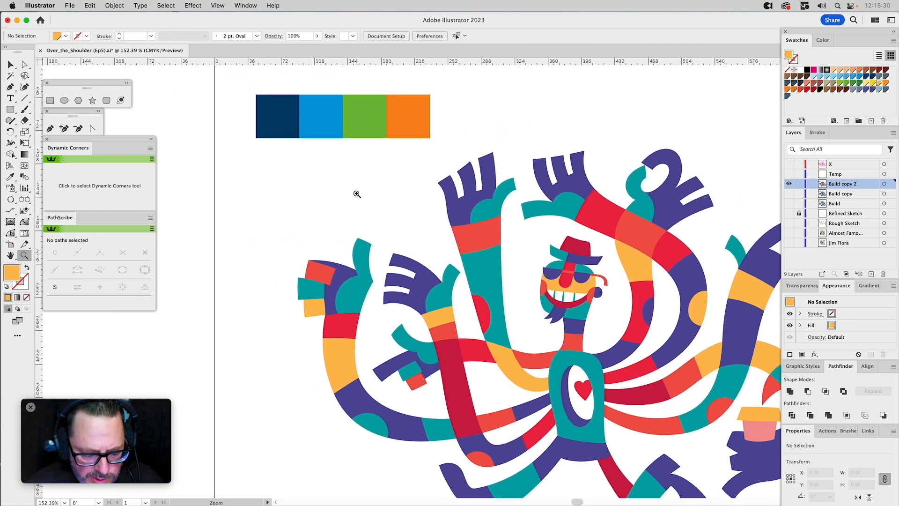
click(275, 116)
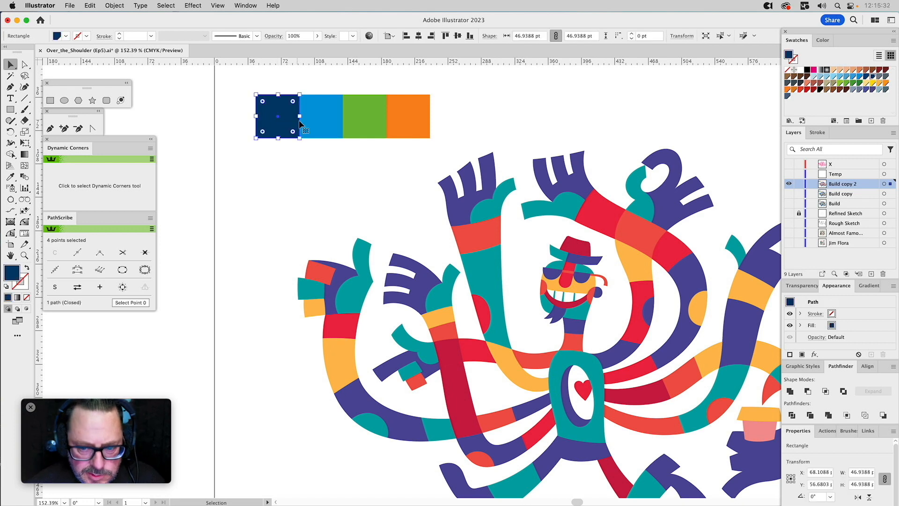
key(i)
click(463, 200)
key(v)
click(326, 125)
key(i)
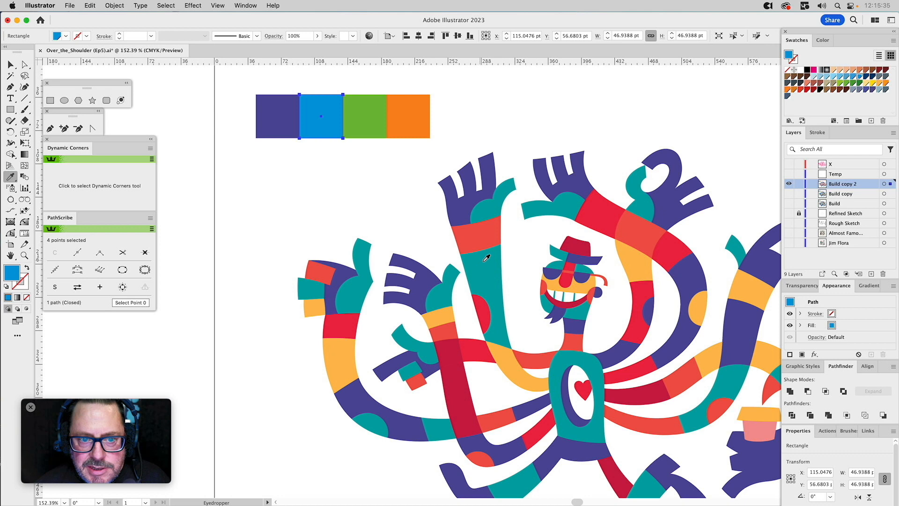
click(488, 260)
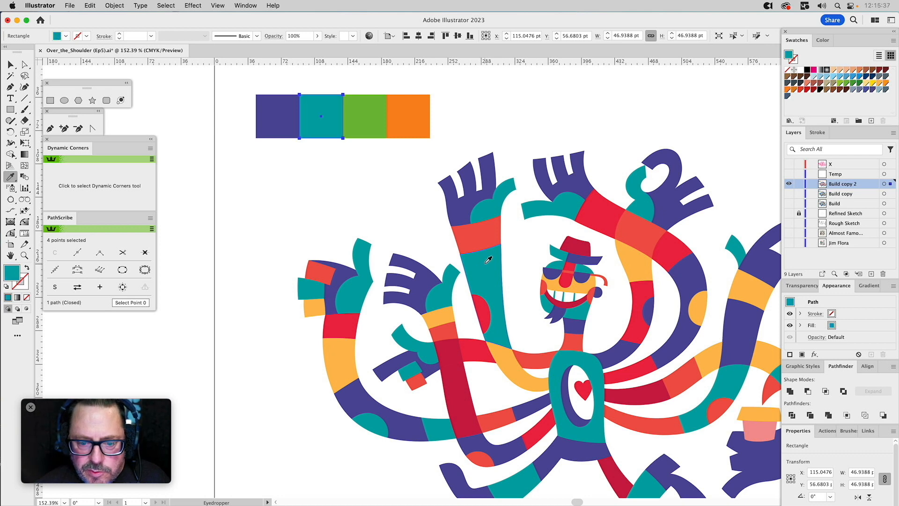
Recolour the green palette square with the character's dark crimson and the orange square with its coral red, and deselect.
key(v)
click(374, 134)
key(i)
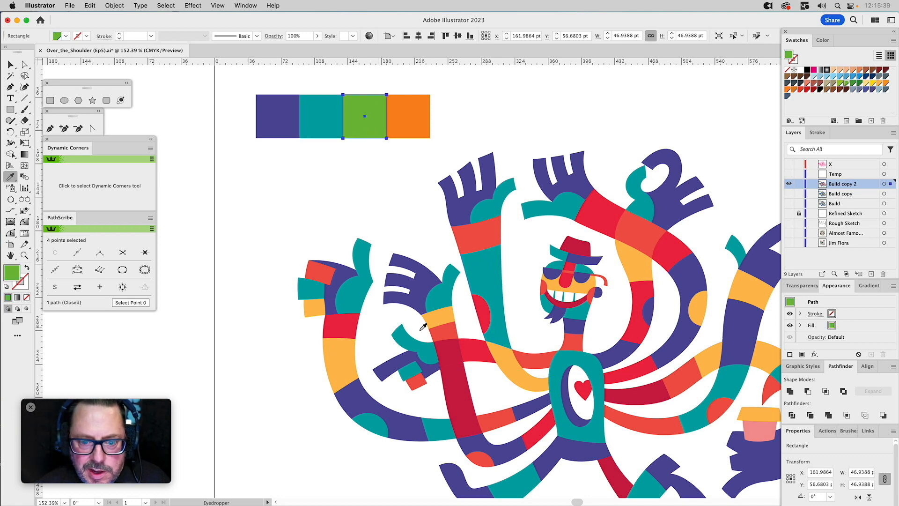
click(452, 343)
key(v)
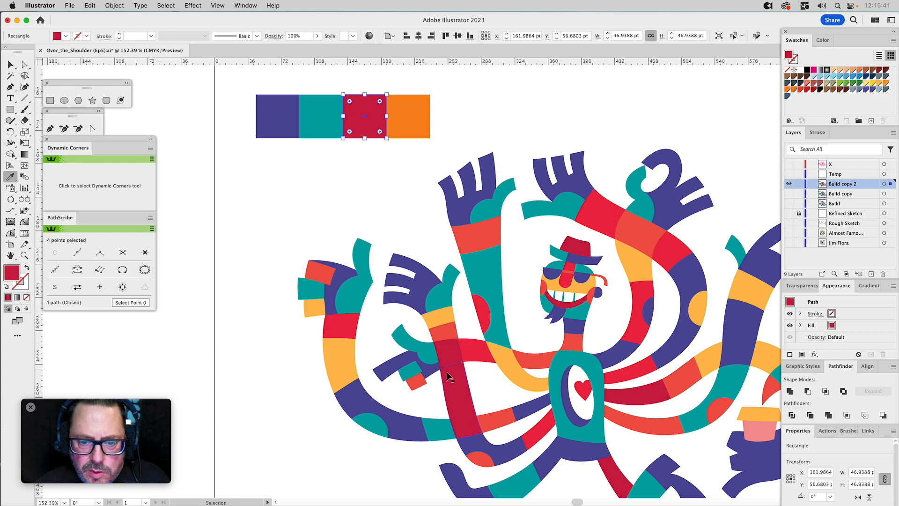
click(401, 124)
key(i)
click(450, 328)
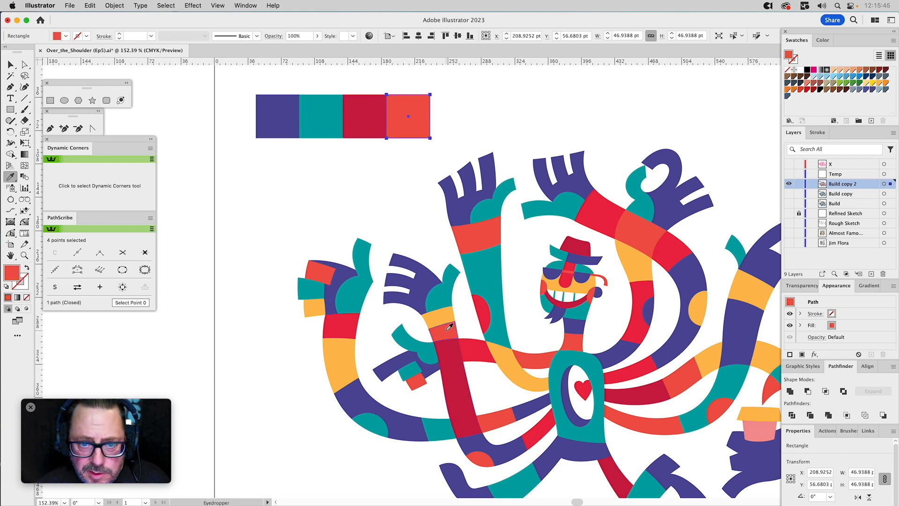
key(super+shift+a)
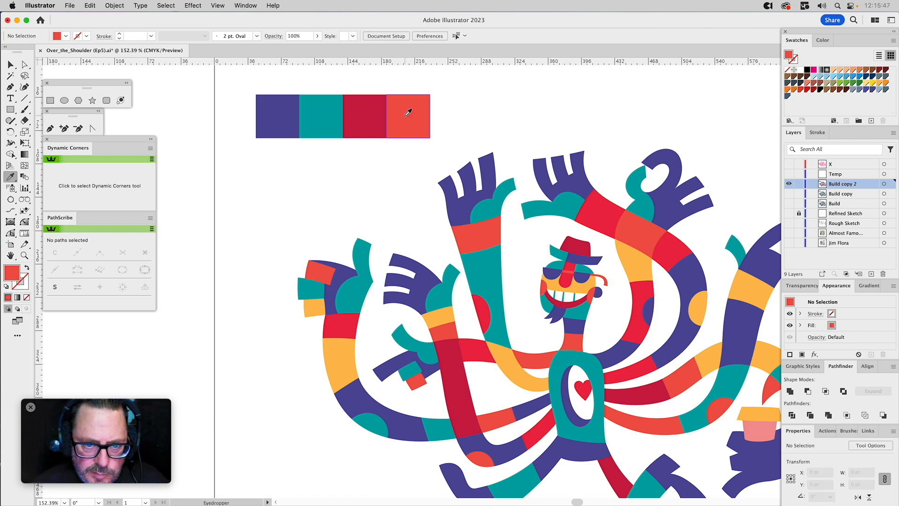
Duplicate the coral palette square directly beside itself as a fifth square, fill it with the character's yellow-orange and deselect.
key(v)
click(407, 118)
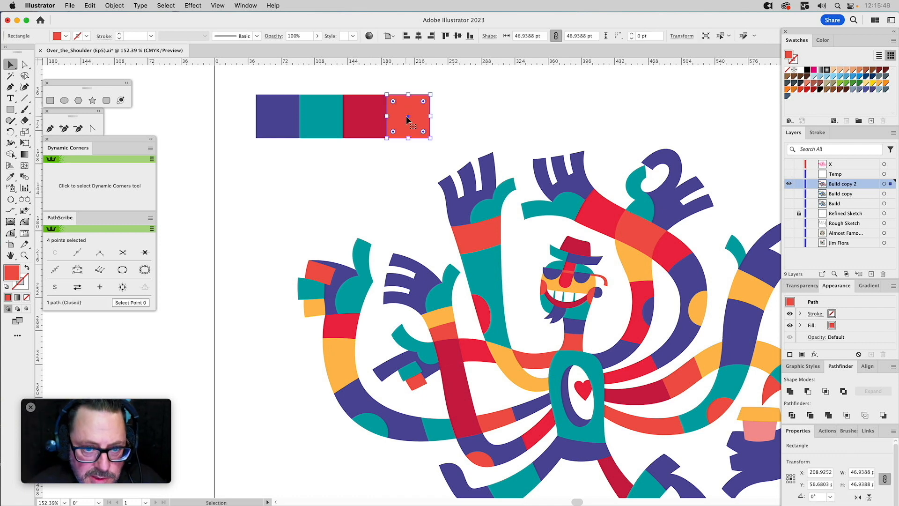
drag(388, 96, 431, 96)
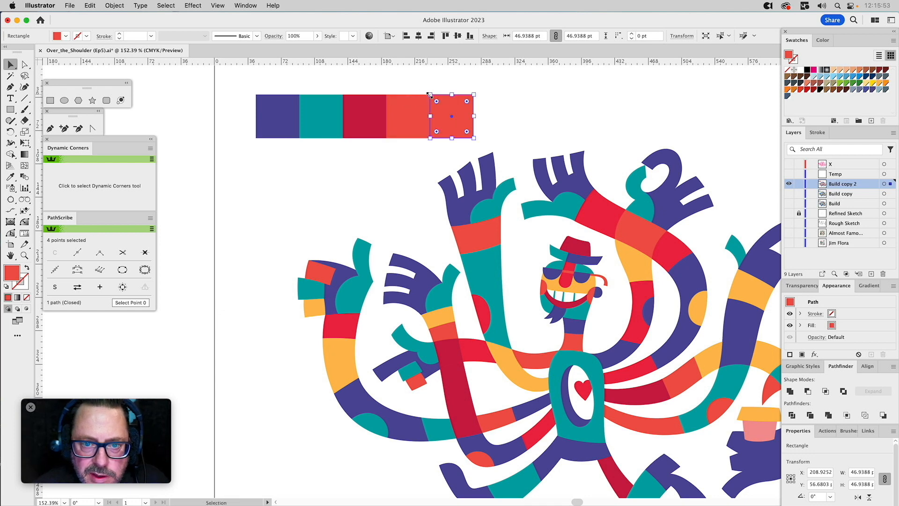
key(i)
click(515, 361)
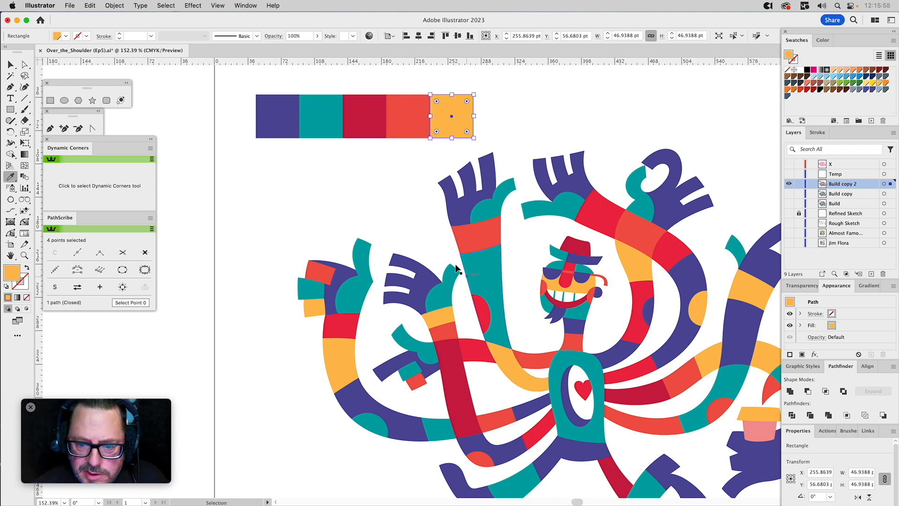
key(super+shift+a)
drag(438, 224, 393, 213)
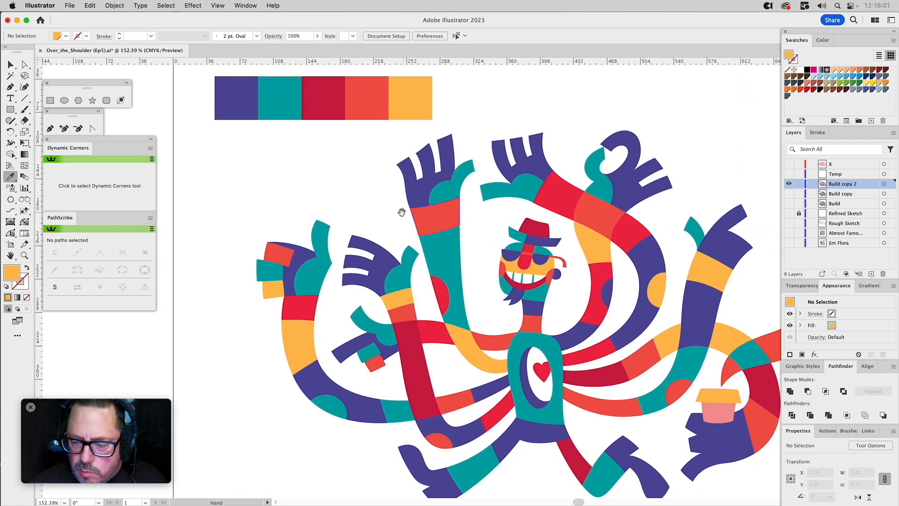
Fill the pink cup body in the character's lower hand with the teal sampled from the adjacent arm.
key(v)
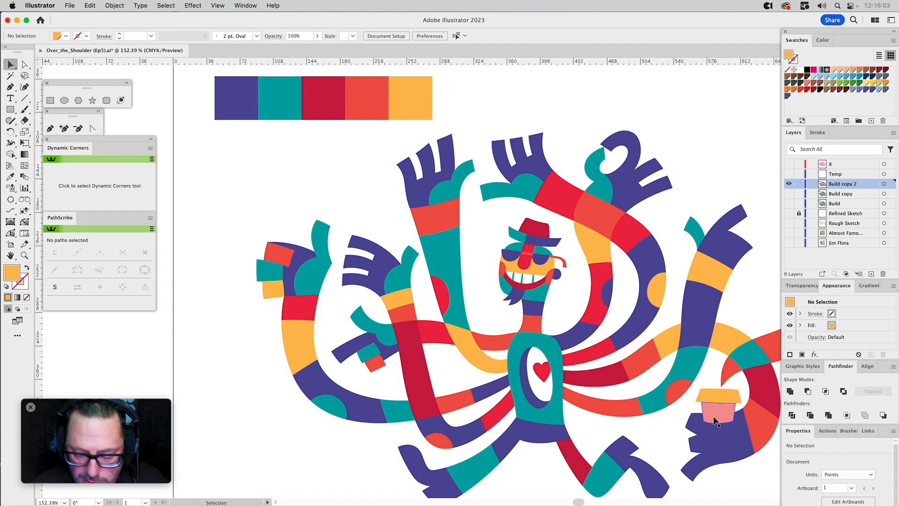
click(716, 410)
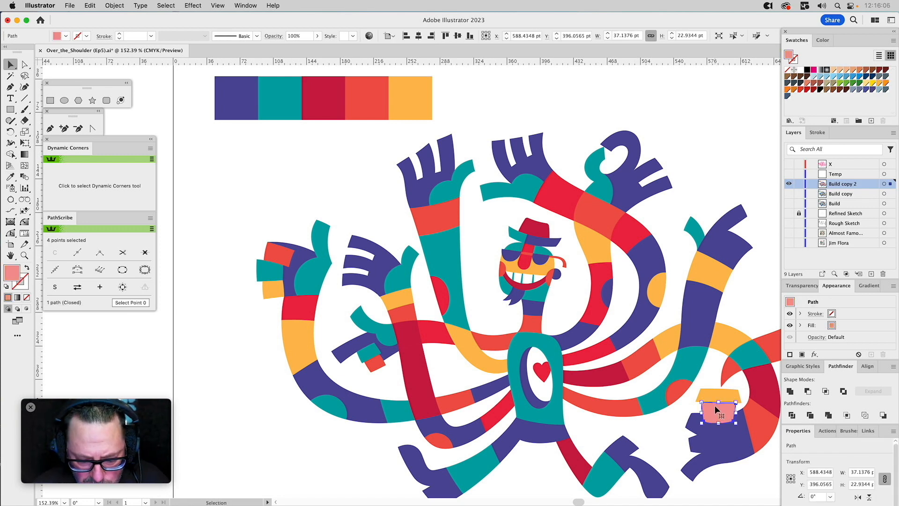
key(i)
click(693, 359)
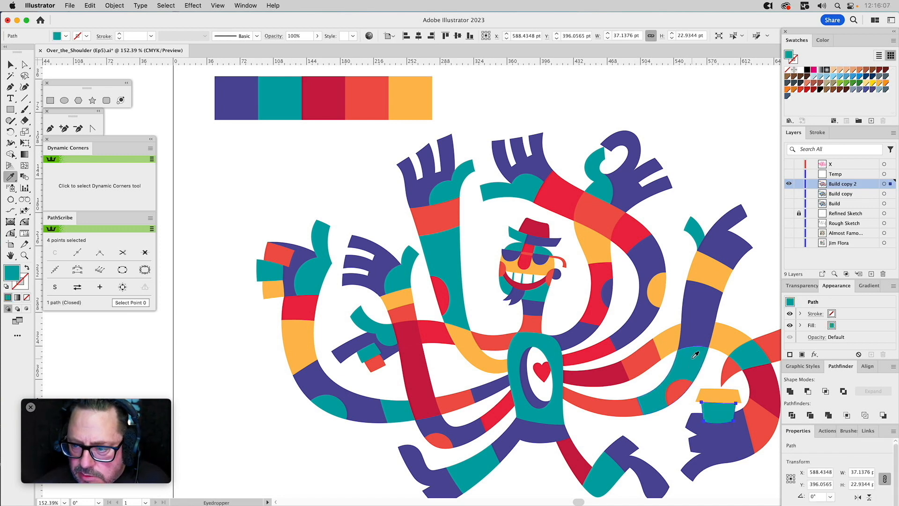
key(super+shift+a)
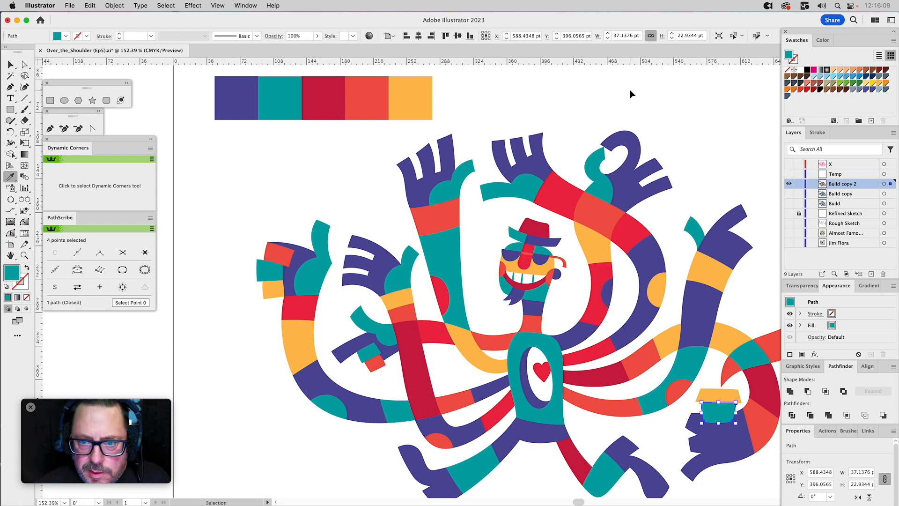
With all five palette squares selected, create a color group named "ReColor Pallet" using the Selected Swatches option.
key(v)
drag(203, 85, 464, 102)
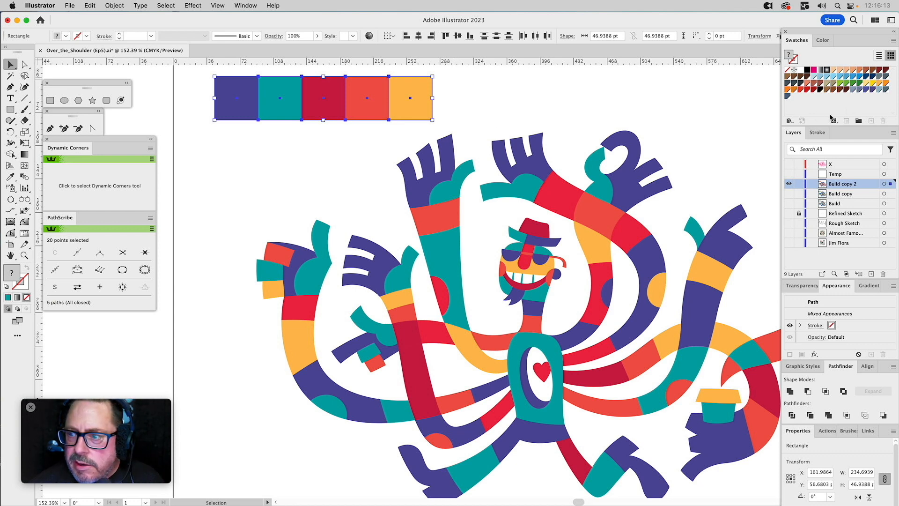
click(859, 121)
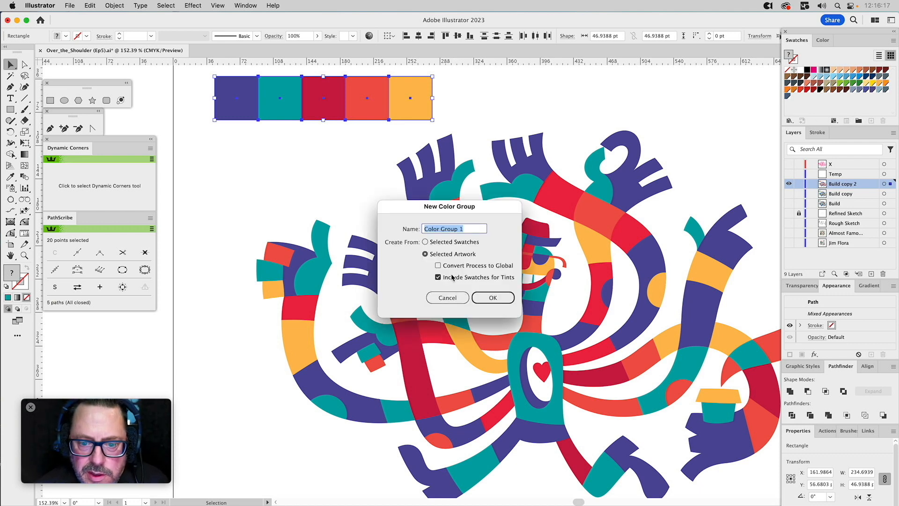
click(439, 244)
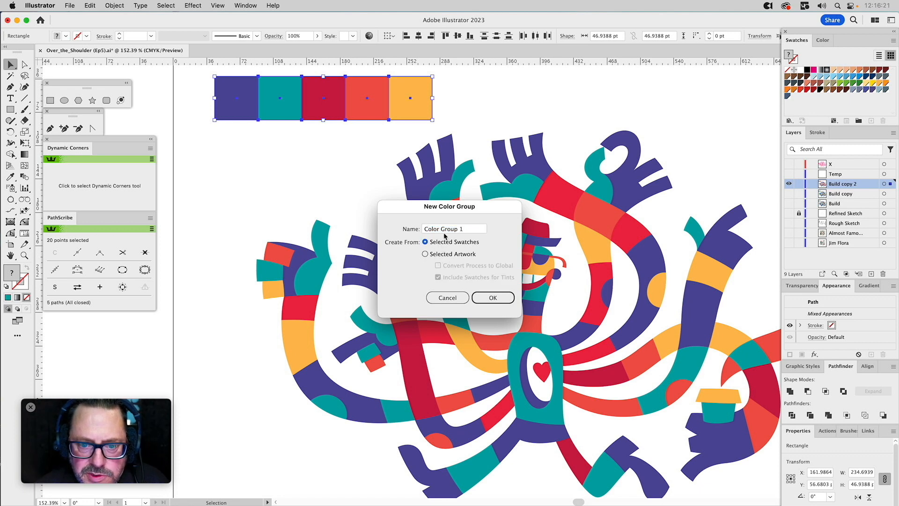
drag(468, 231, 406, 231)
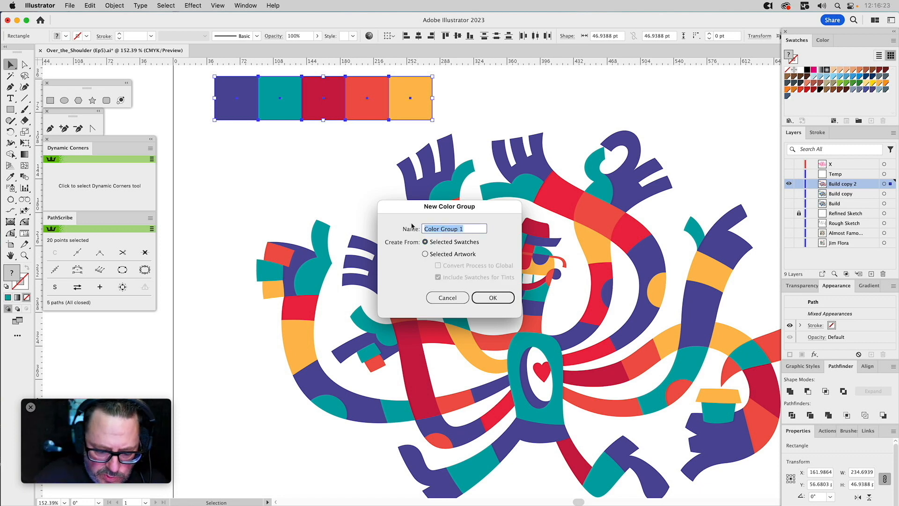
text(Re)
text(CXo)
key(BackSpace)
key(BackSpace)
text(olor)
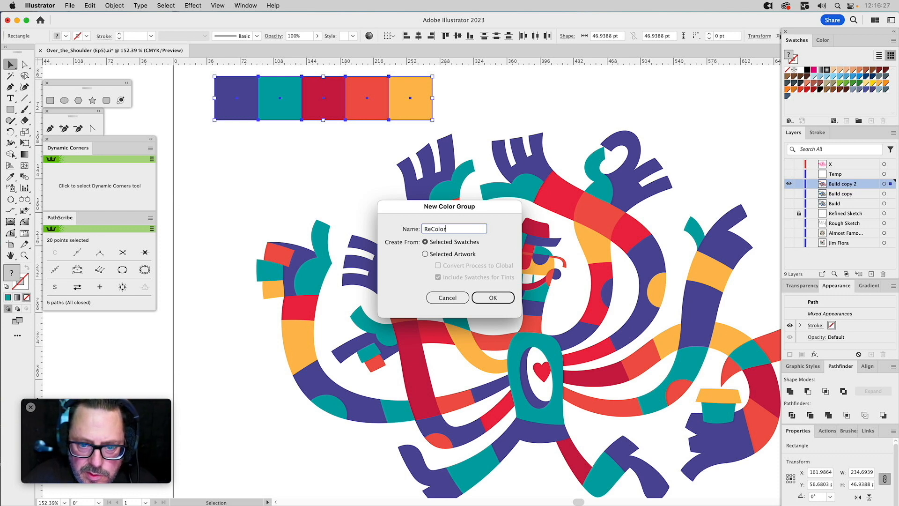
text( Pall)
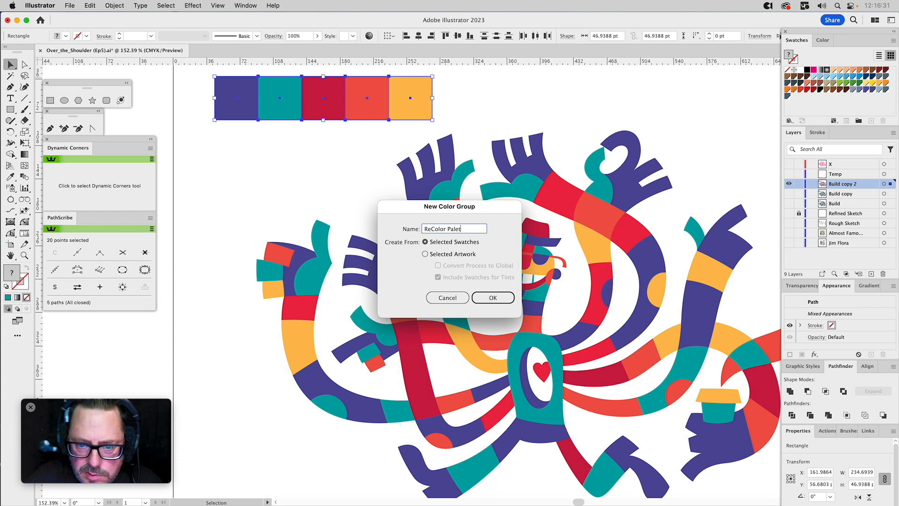
key(BackSpace)
key(BackSpace)
key(BackSpace)
text(let)
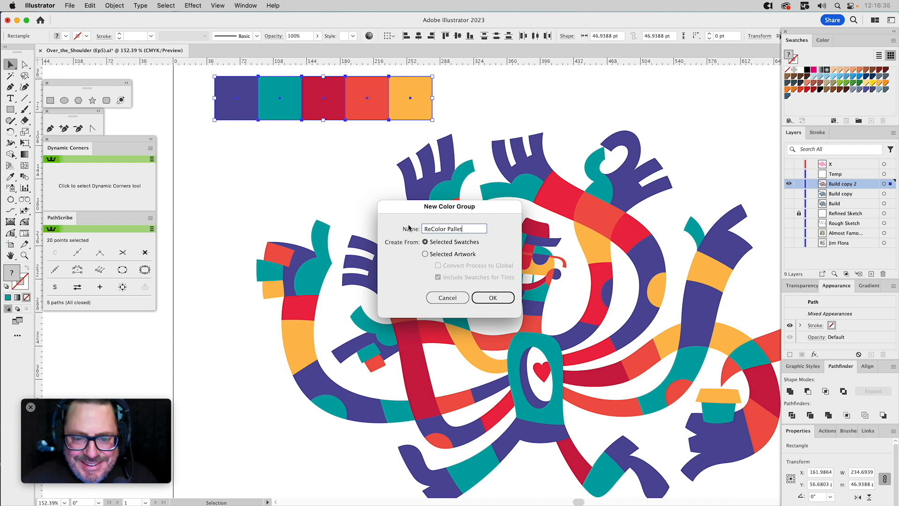
click(501, 298)
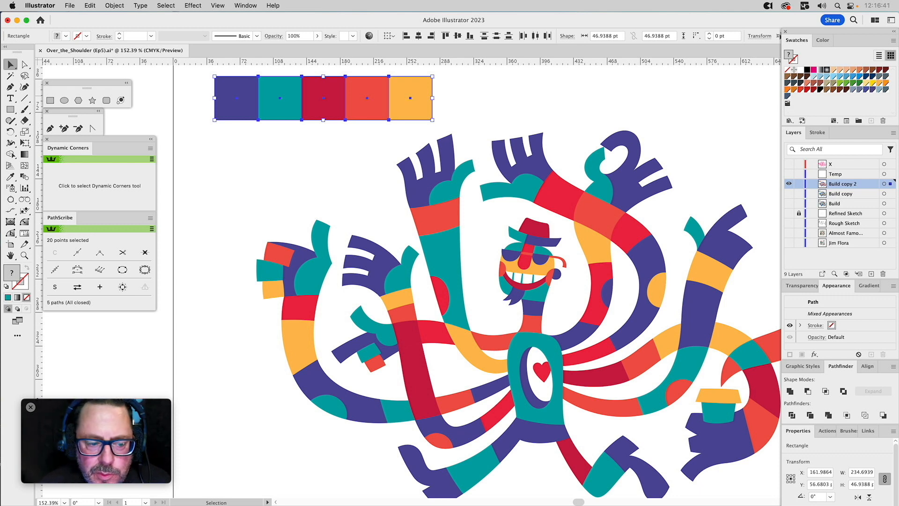
Try to open the ReColor Pallet color group for editing and deselect the palette squares.
double_click(788, 104)
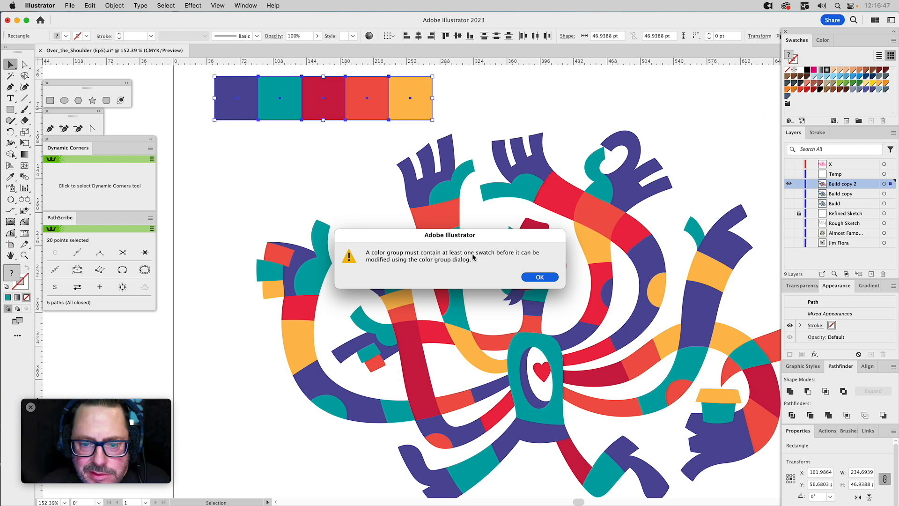
click(527, 276)
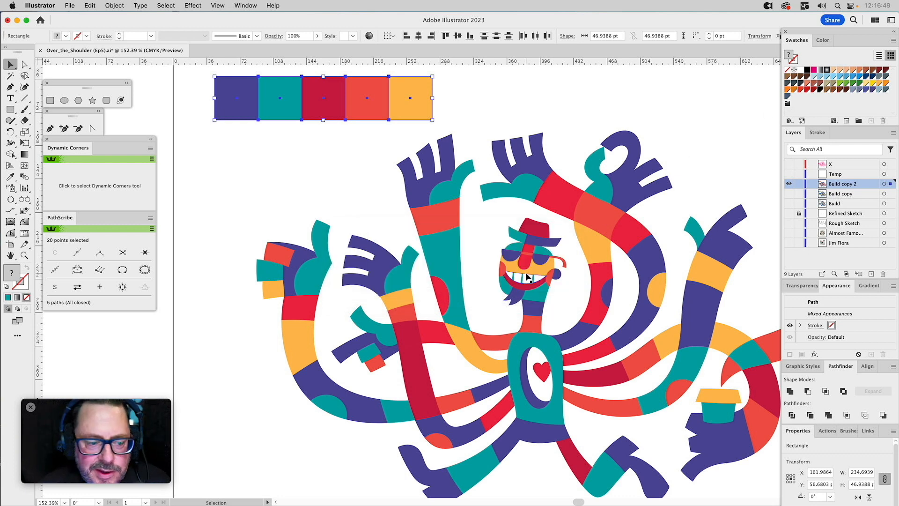
click(481, 106)
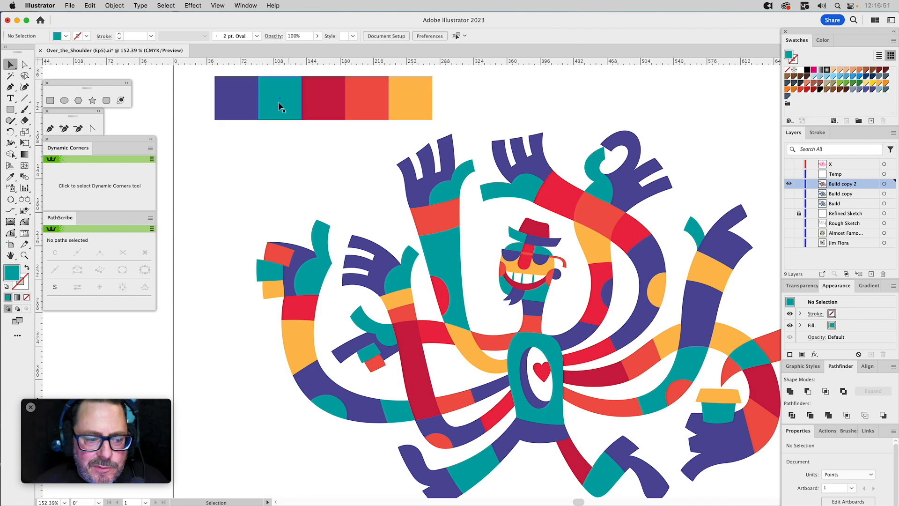
Add the purple, teal and crimson fills of the first three palette squares as swatches to the ReColor Pallet group.
click(235, 97)
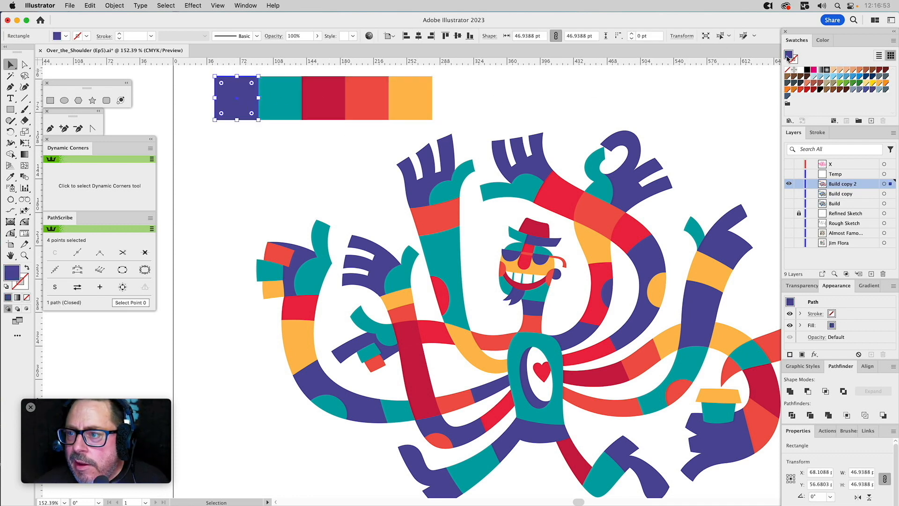
drag(789, 57, 791, 106)
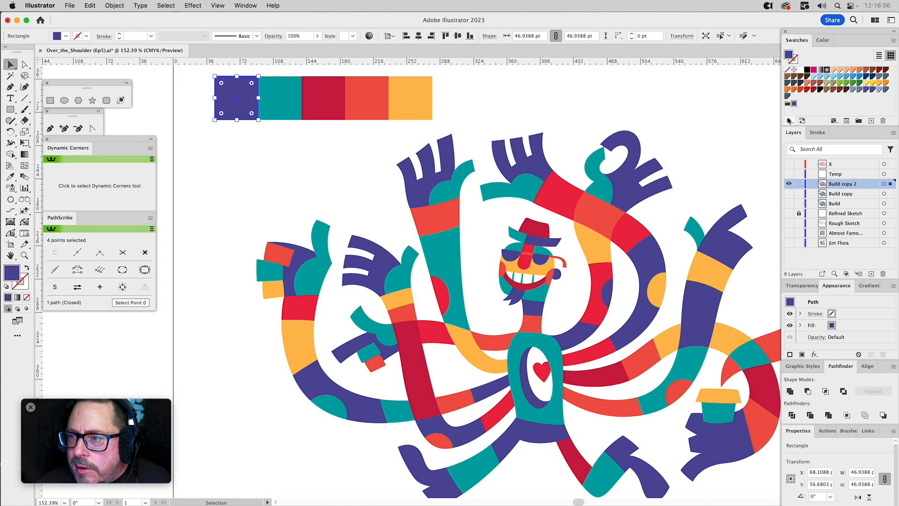
click(295, 104)
drag(786, 56, 800, 105)
click(322, 109)
drag(790, 55, 803, 106)
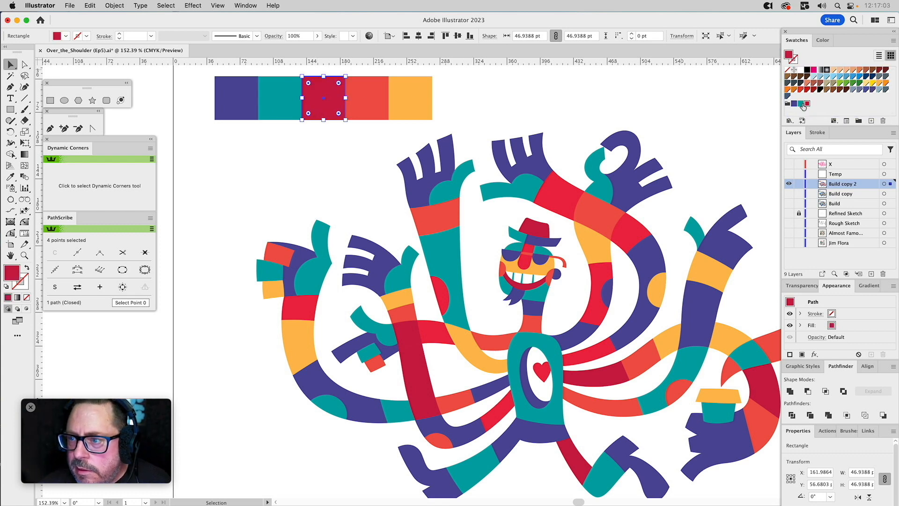
Add the coral red and yellow-orange fills of the last two palette squares to the ReColor Pallet group.
shift+click(377, 102)
click(376, 102)
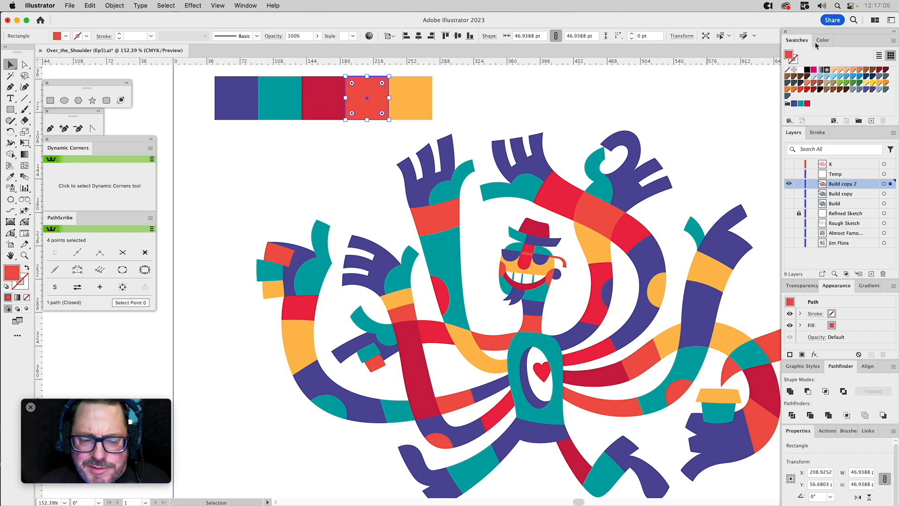
drag(790, 56, 814, 104)
shift+click(411, 107)
click(411, 108)
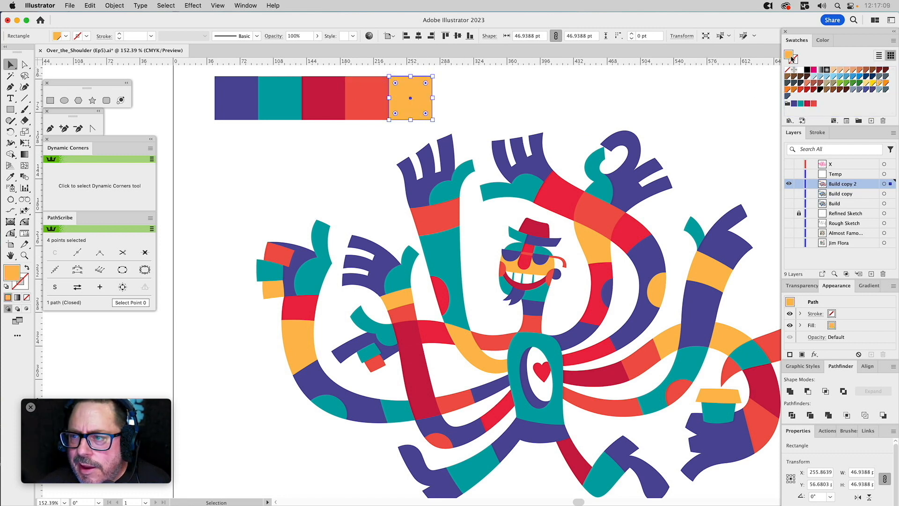
drag(790, 56, 820, 104)
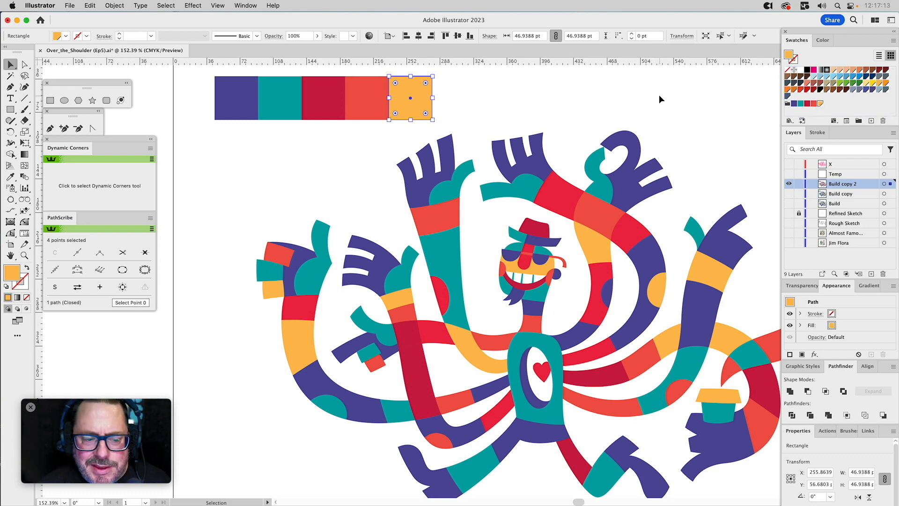
click(689, 85)
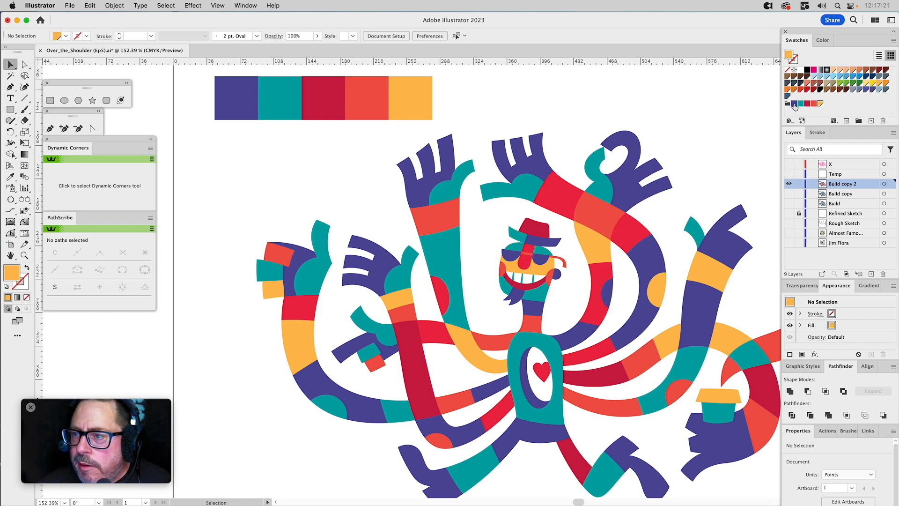
click(632, 147)
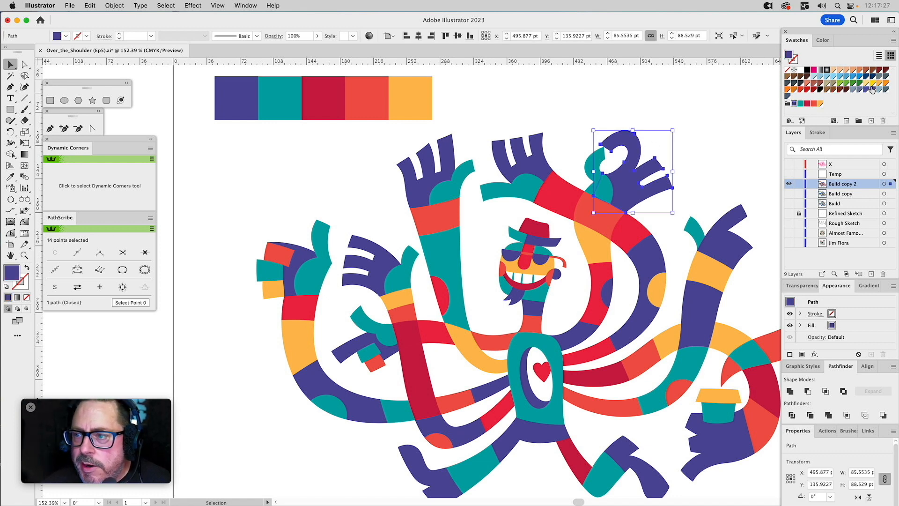
click(670, 97)
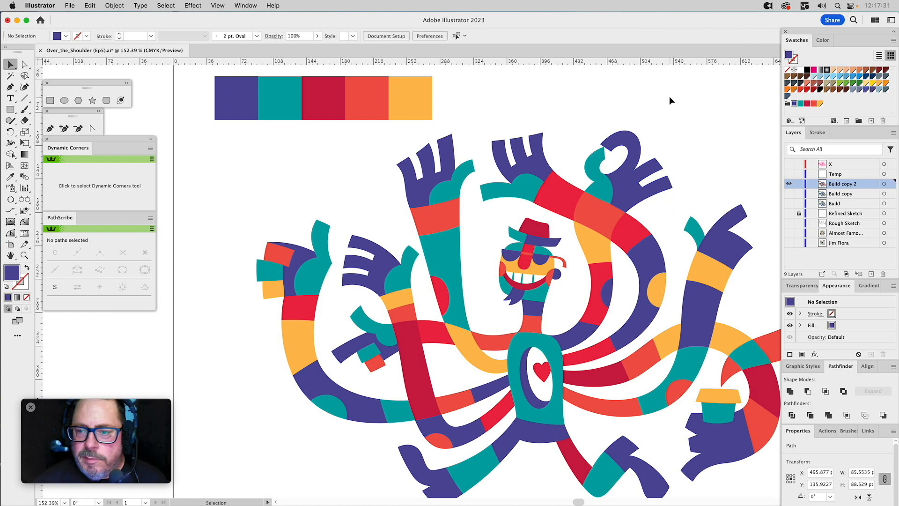
Edit the purple swatch in the ReColor Pallet group to C=75 M=75 Y=0 K=0 and make it global.
double_click(794, 103)
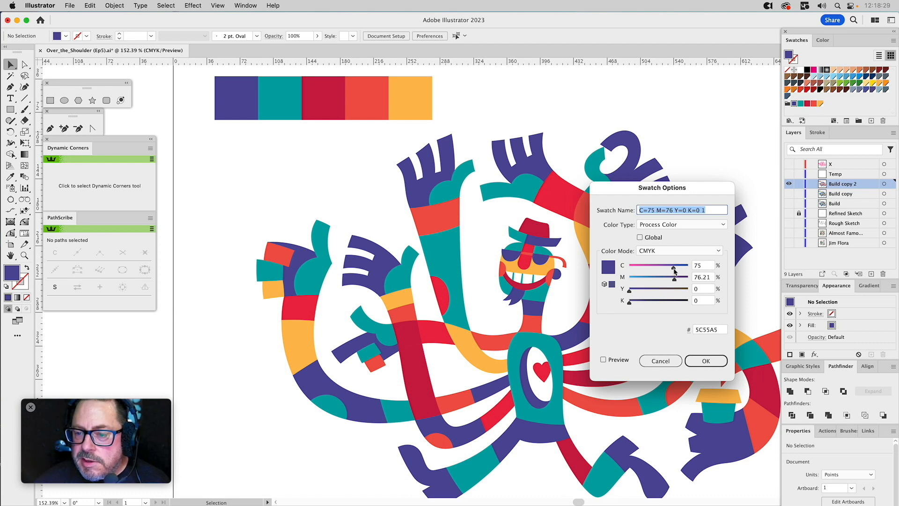
key(Right)
key(BackSpace)
key(BackSpace)
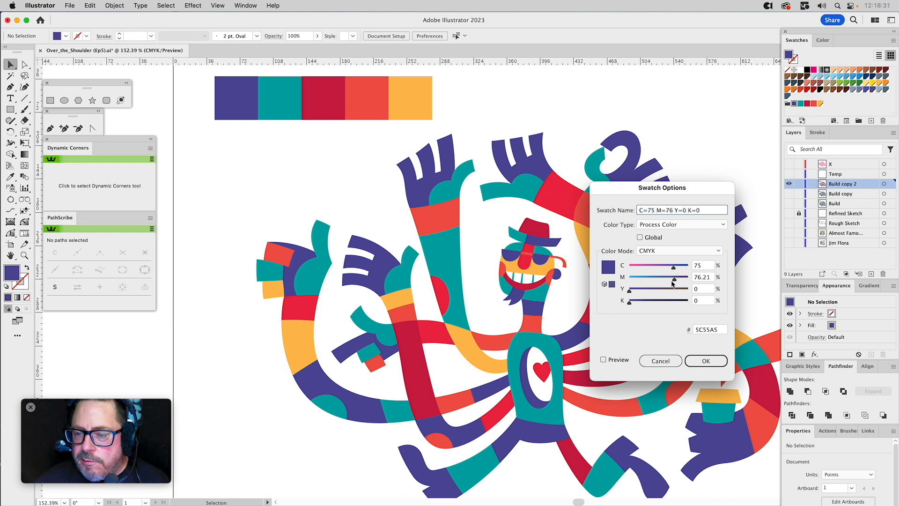
click(674, 280)
drag(674, 280, 673, 279)
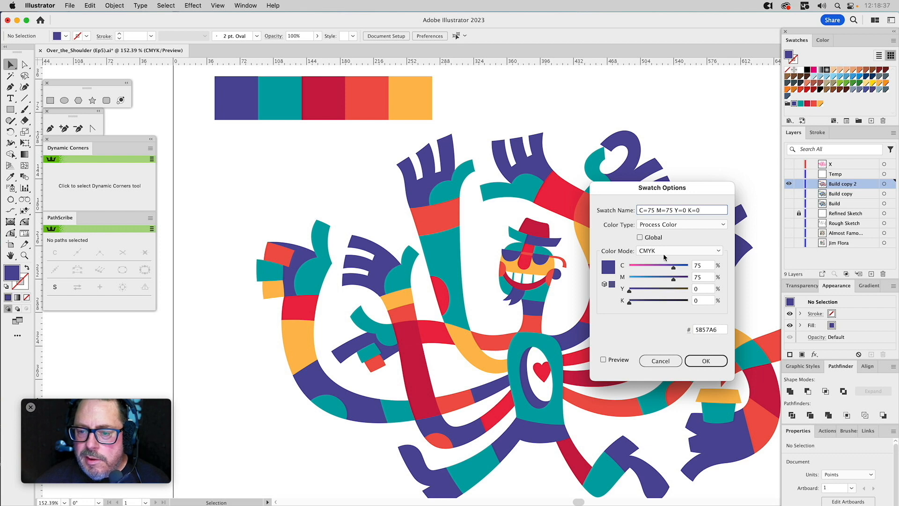
click(652, 238)
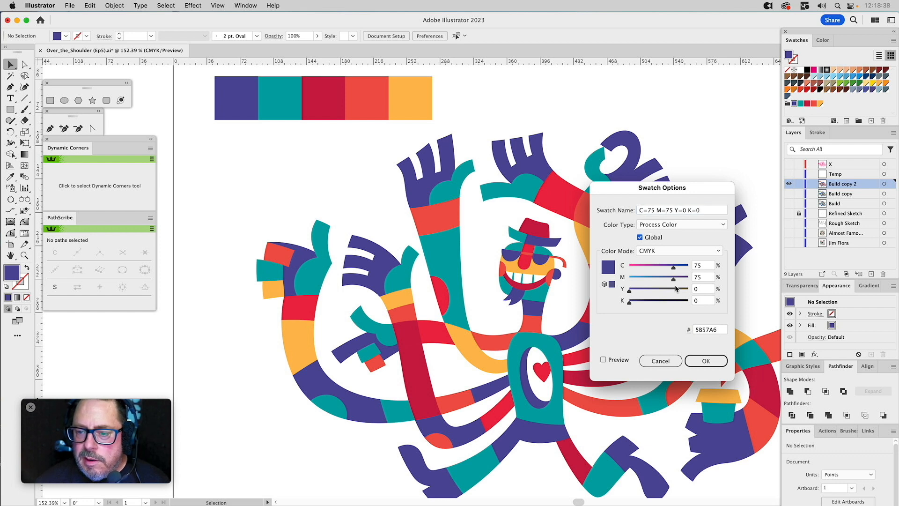
click(705, 361)
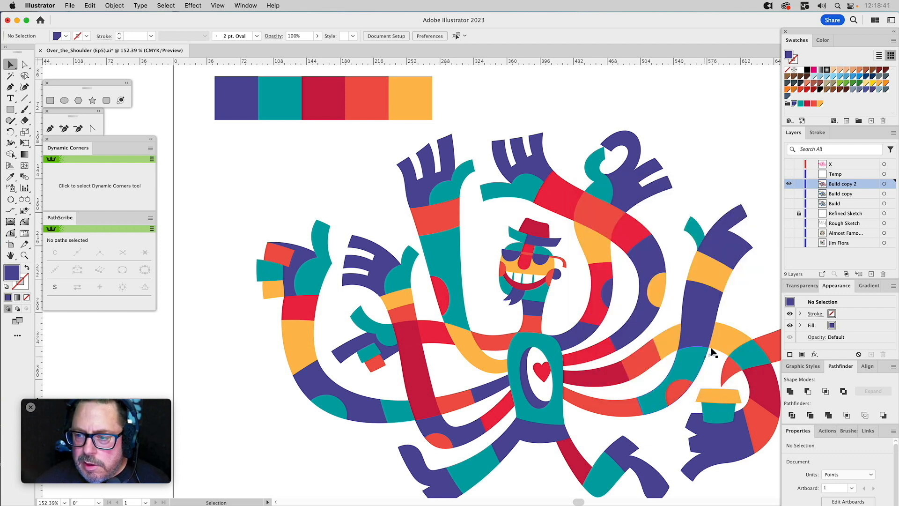
Edit the teal swatch in the ReColor Pallet group to C=75 M=2 Y=35 K=0 and make it global.
double_click(800, 104)
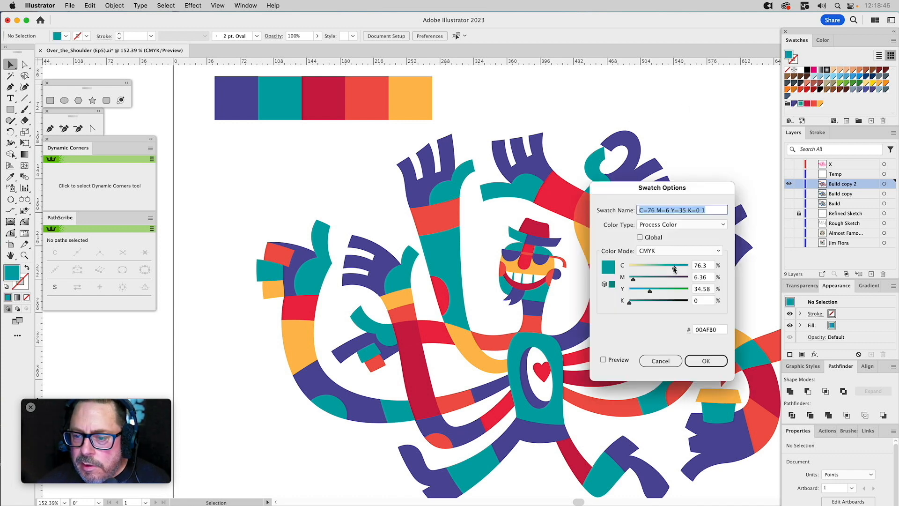
drag(675, 271, 673, 268)
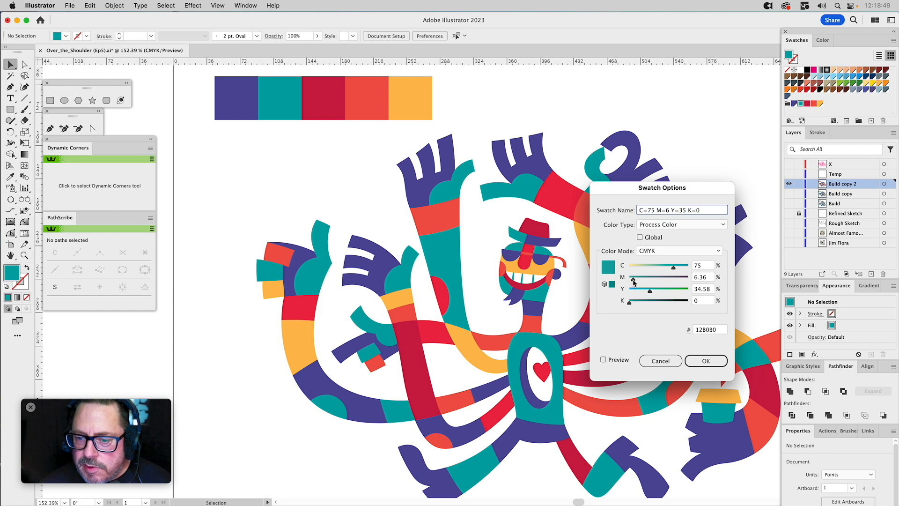
drag(634, 281, 632, 283)
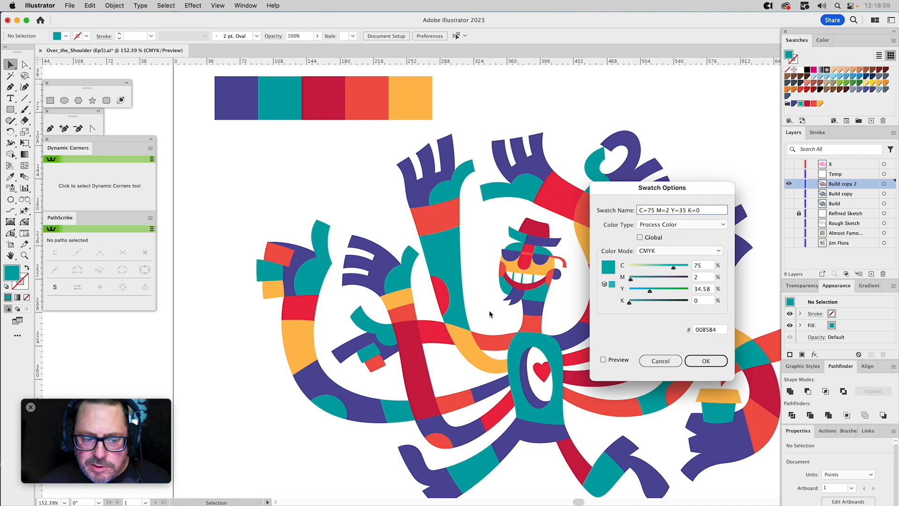
drag(651, 294, 652, 294)
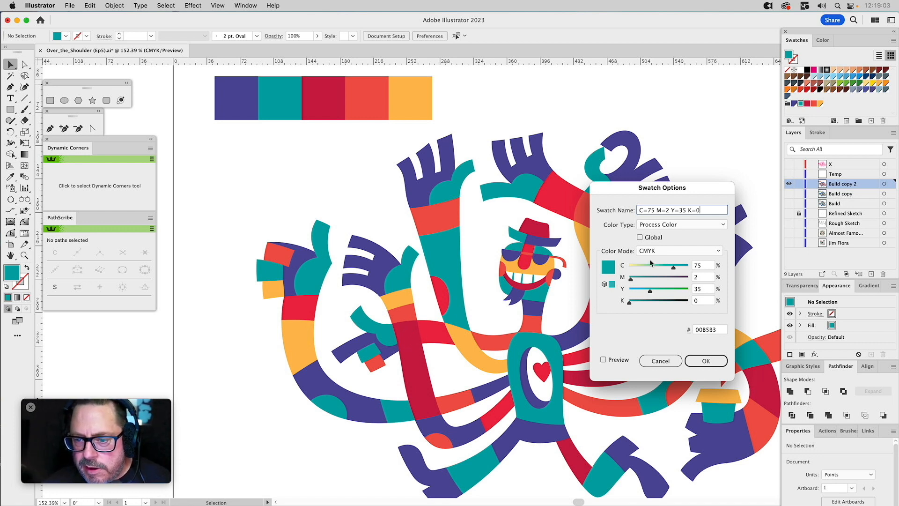
click(651, 237)
click(702, 360)
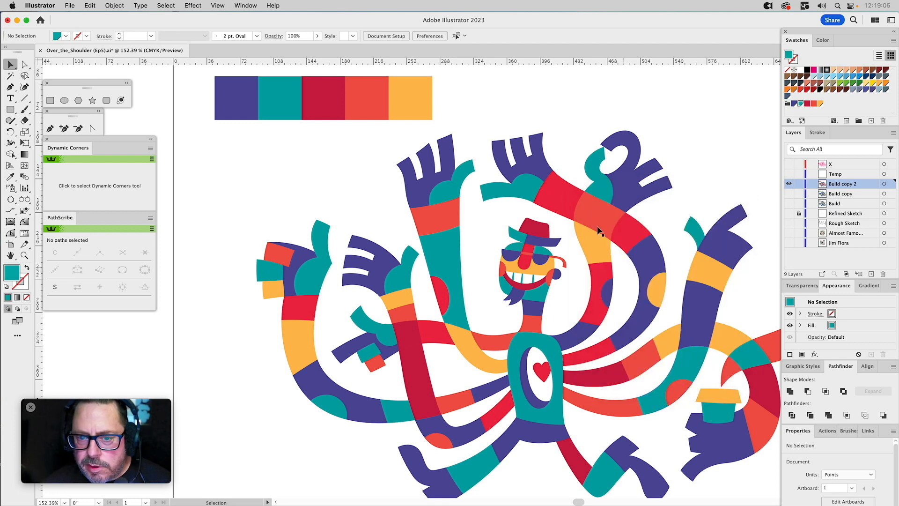
Edit the crimson swatch in the ReColor Pallet group to C=15 M=100 Y=55 K=3 and make it global.
double_click(807, 104)
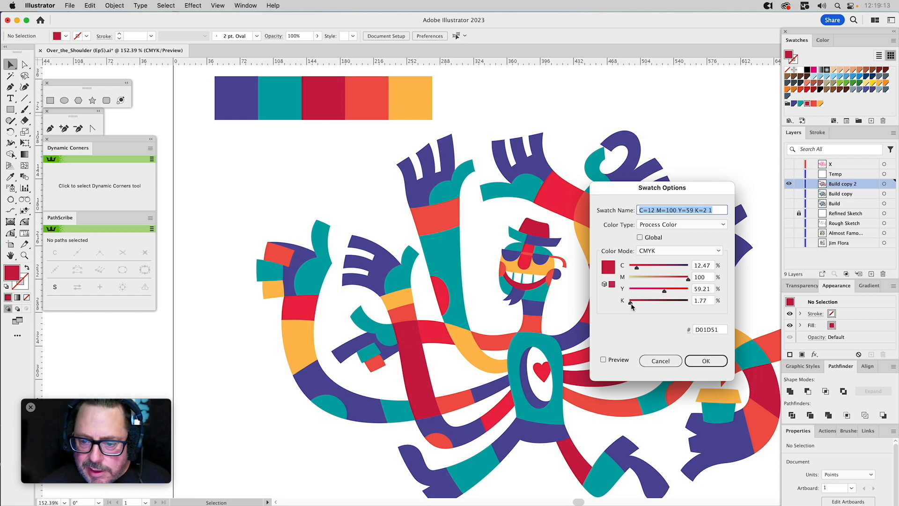
drag(631, 306, 662, 293)
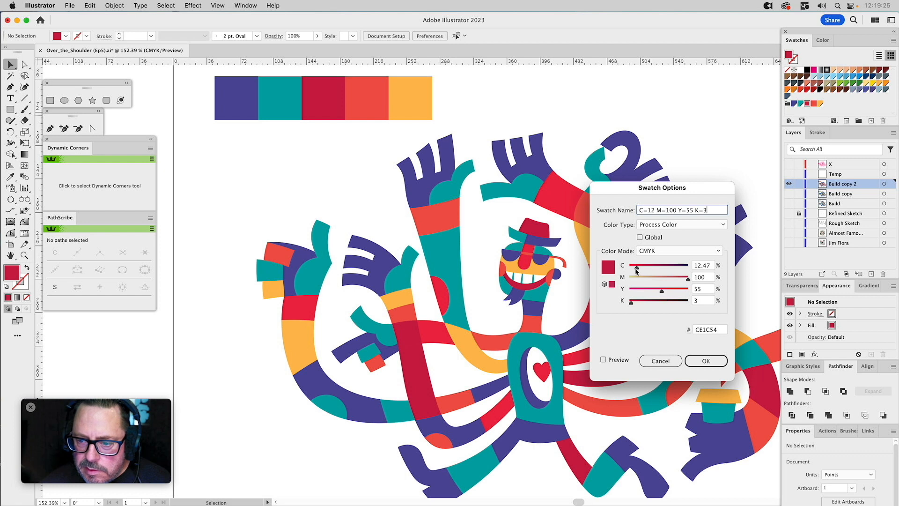
drag(638, 270, 638, 270)
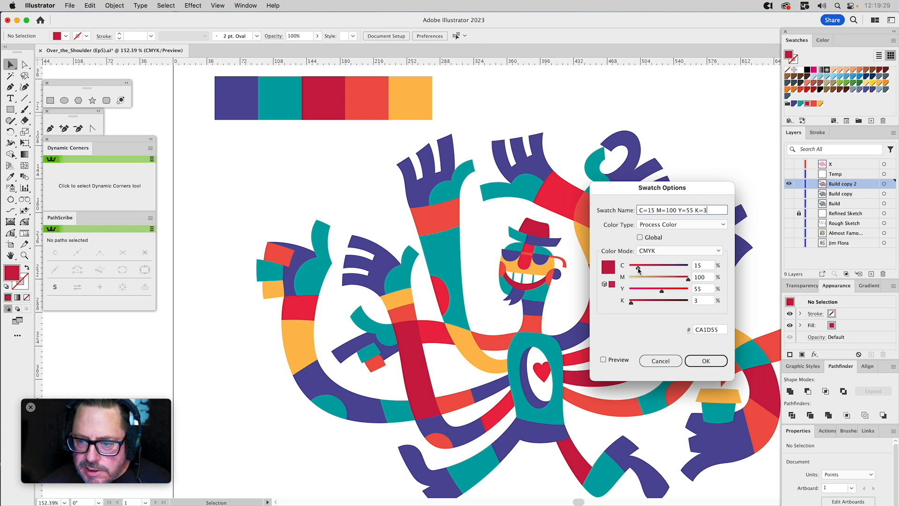
click(647, 240)
click(704, 359)
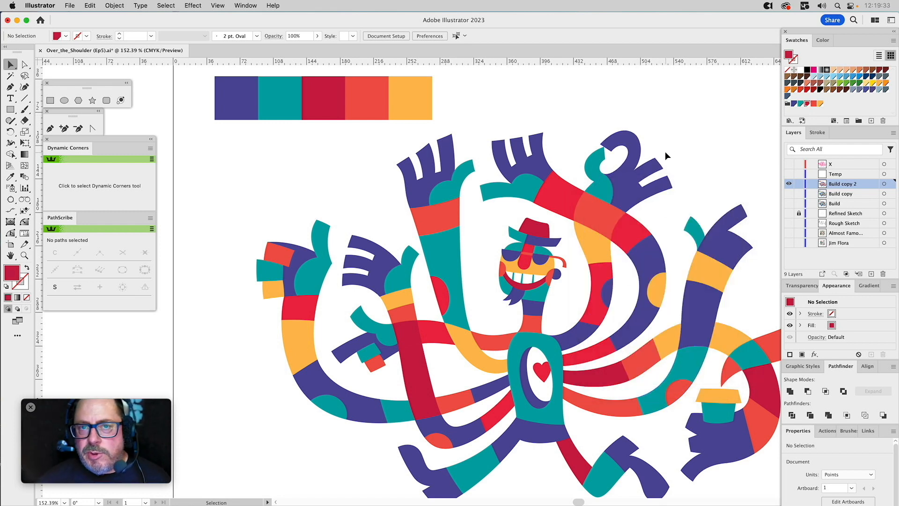
Set the coral red swatch to C=0 M=75 Y=70 K=0 and check the yellow-orange swatch's options.
double_click(813, 104)
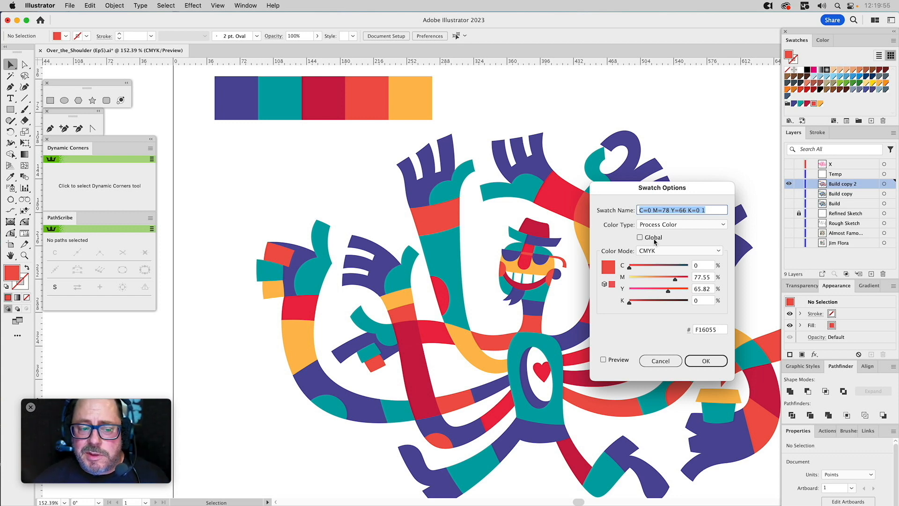
click(675, 280)
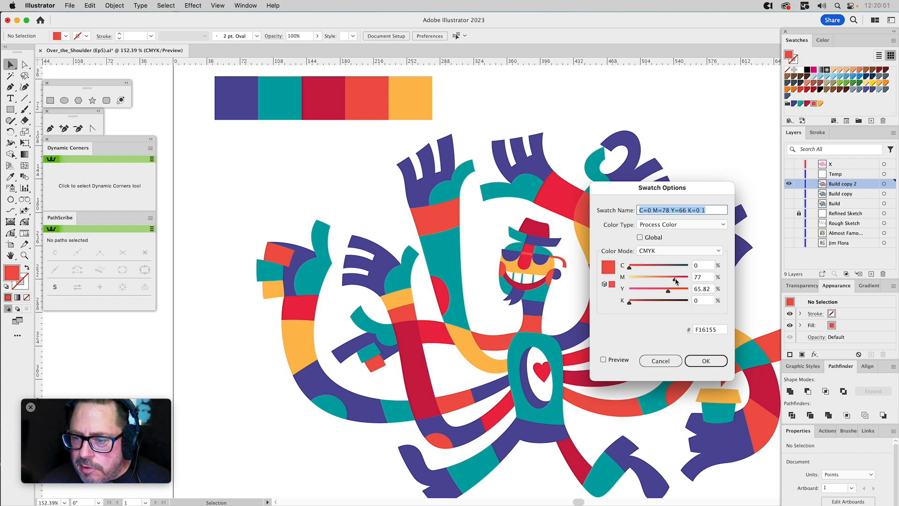
drag(675, 280, 674, 280)
click(669, 292)
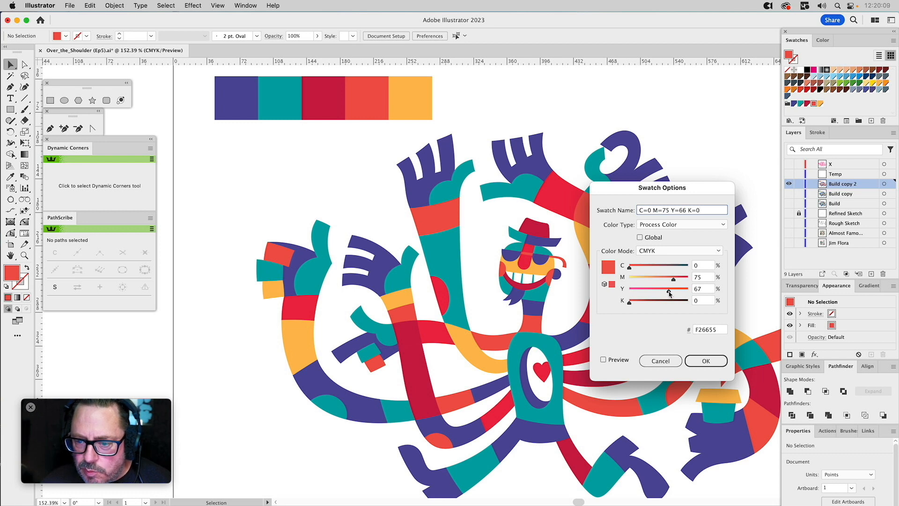
drag(670, 293, 668, 292)
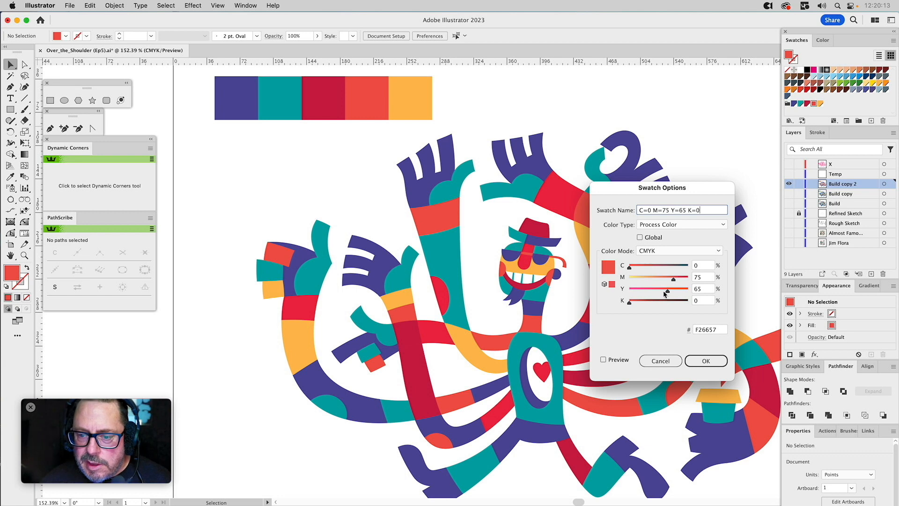
drag(668, 292, 671, 293)
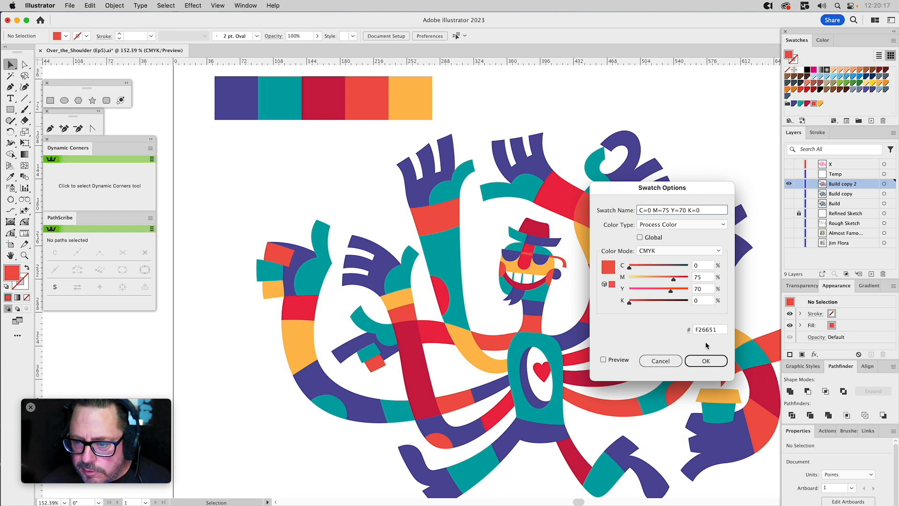
click(706, 361)
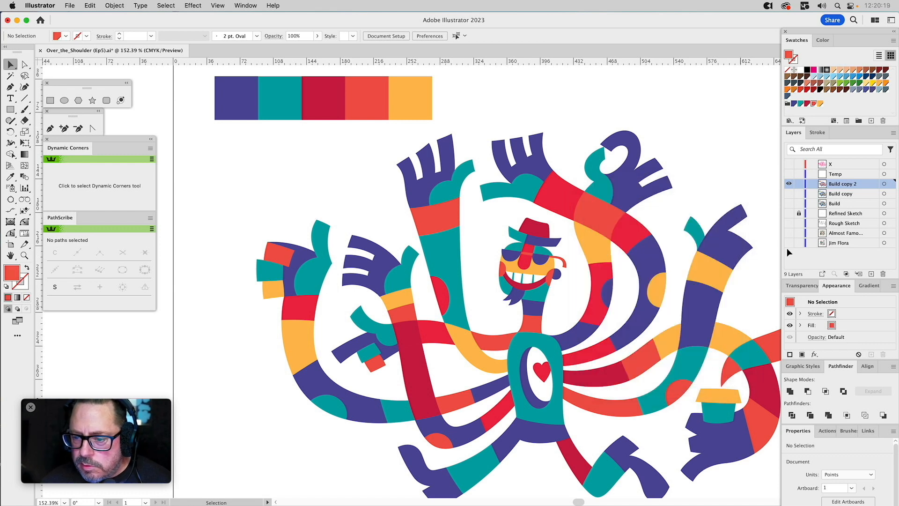
double_click(820, 103)
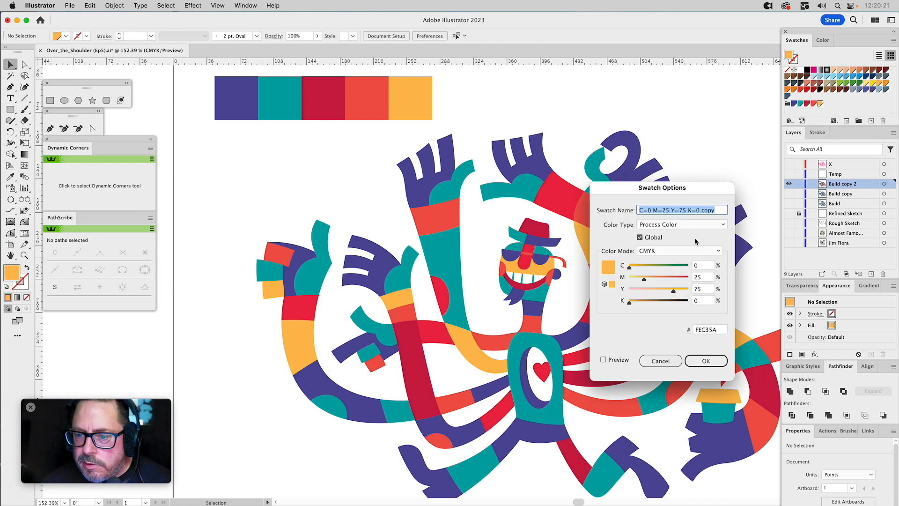
click(705, 361)
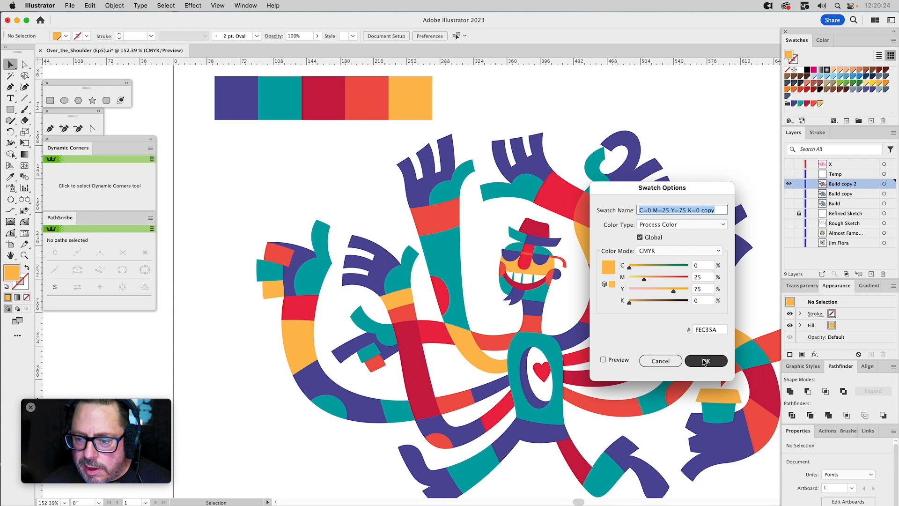
Apply the matching ReColor Pallet swatches to the purple, teal and crimson palette squares.
click(234, 113)
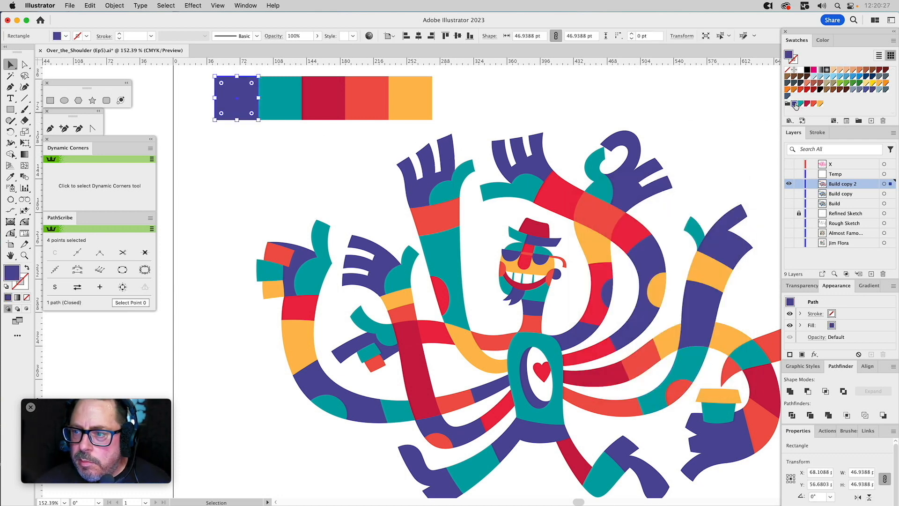
click(280, 100)
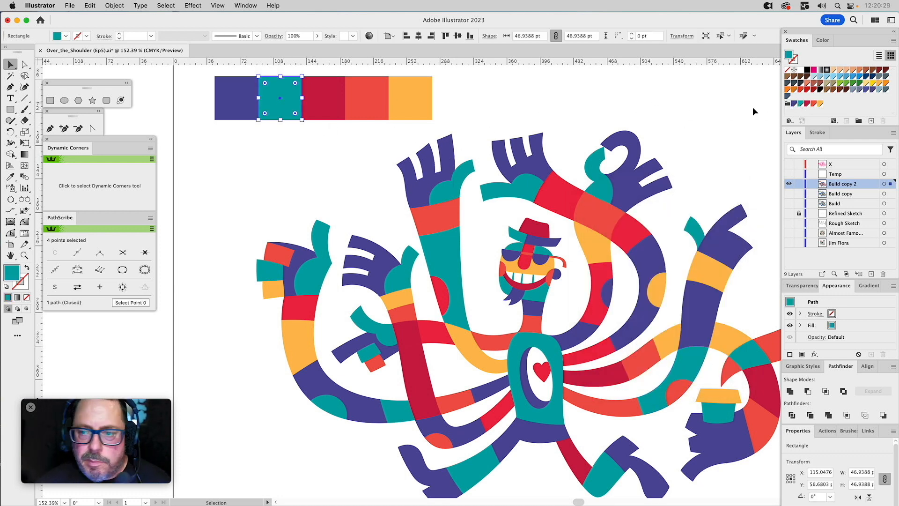
click(800, 104)
click(338, 104)
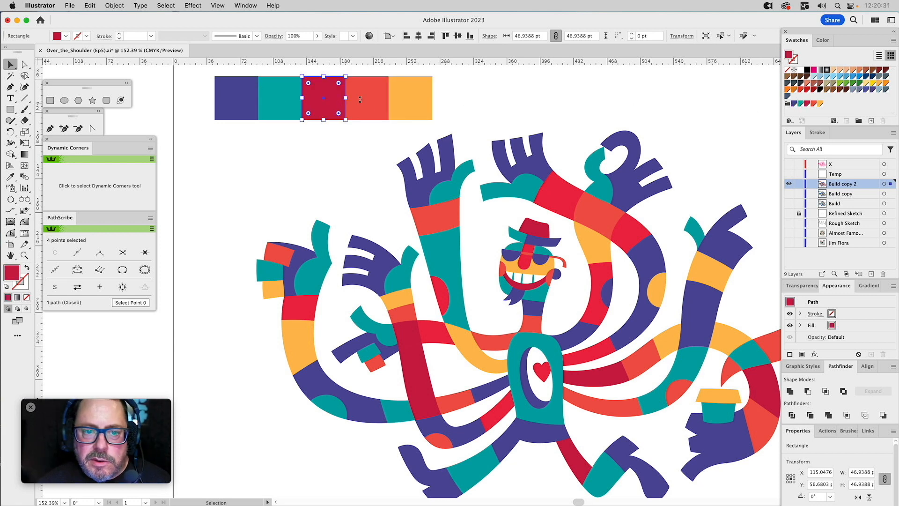
click(807, 103)
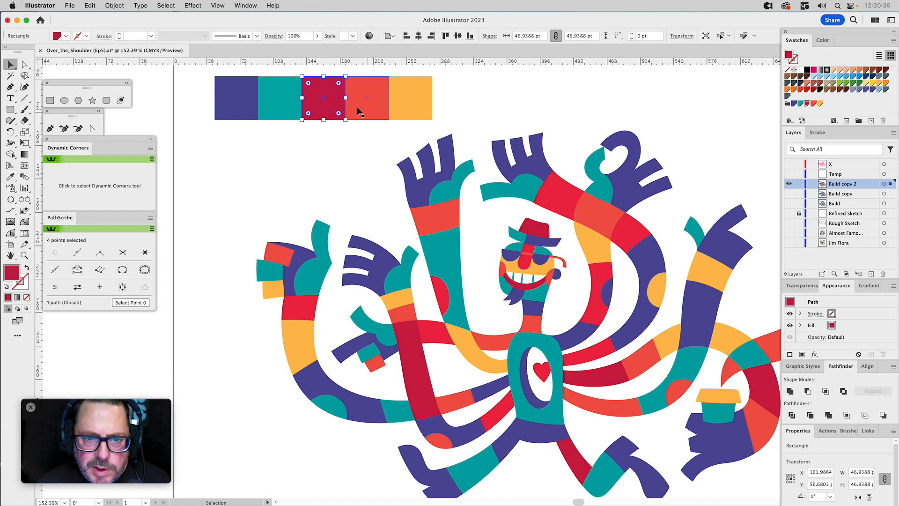
click(372, 93)
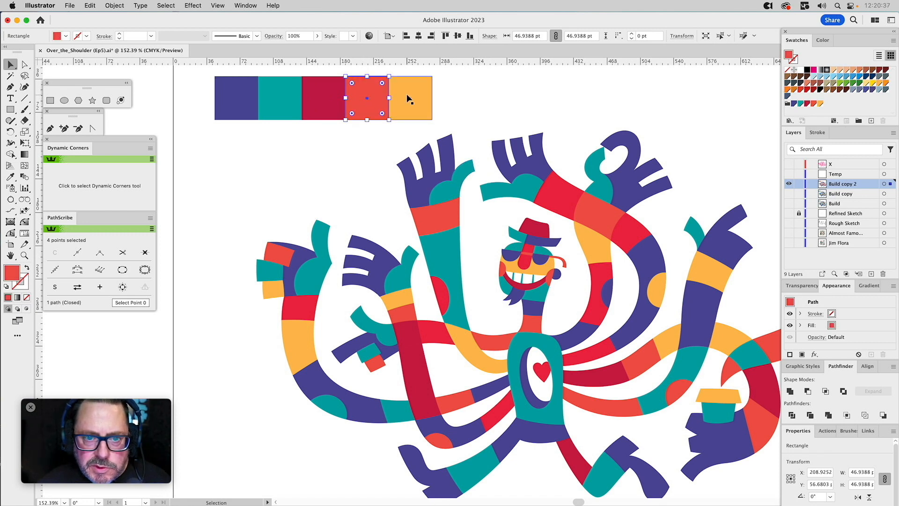
Duplicate the yellow-orange palette square at the end of the row and recolour the original with the neighbouring coral red.
click(406, 95)
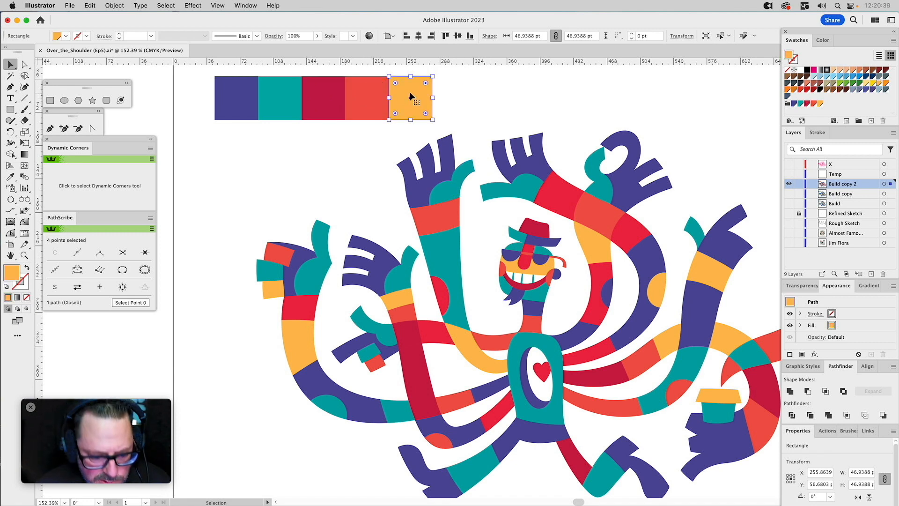
drag(410, 91, 433, 73)
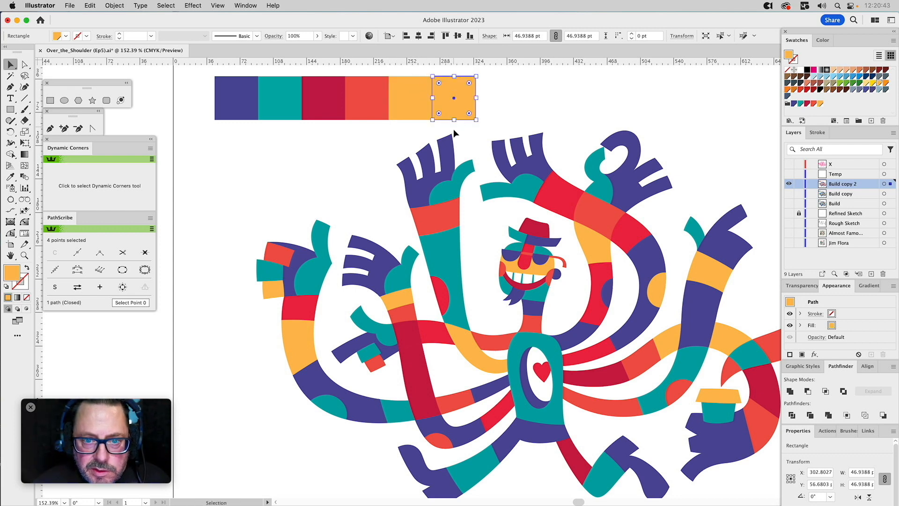
click(410, 117)
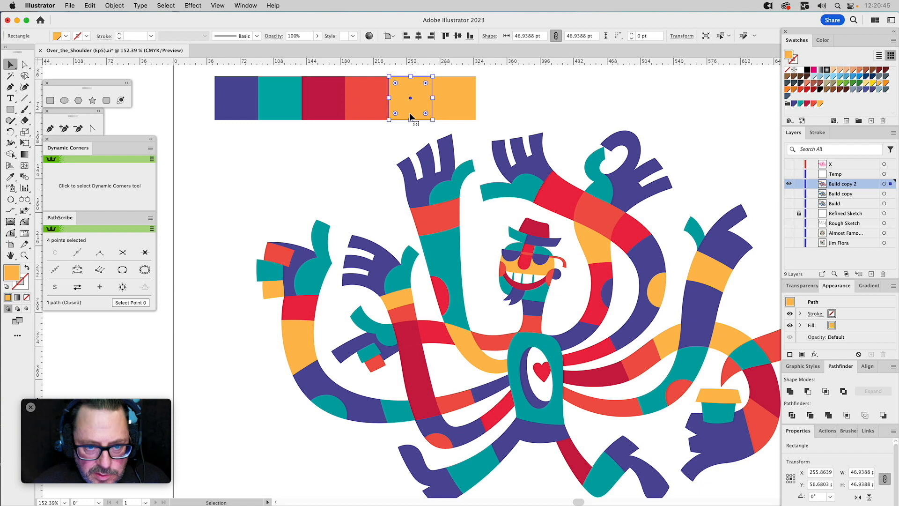
key(i)
click(377, 102)
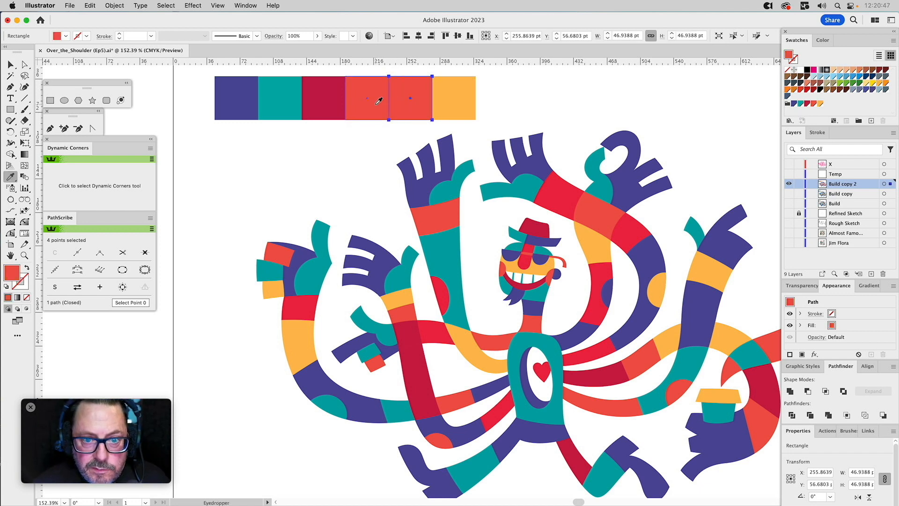
Recolour the fourth palette square with the bright red sampled from the character's arm.
super+click(369, 103)
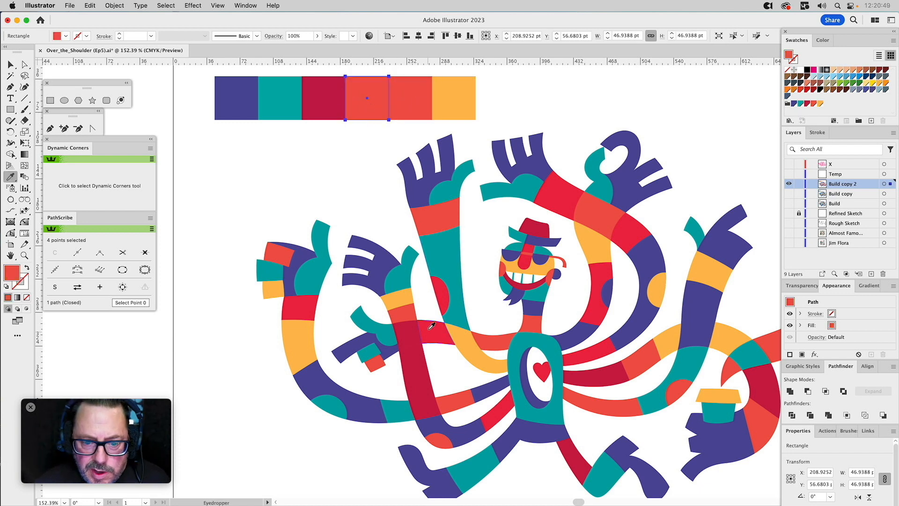
click(445, 290)
super+click(532, 102)
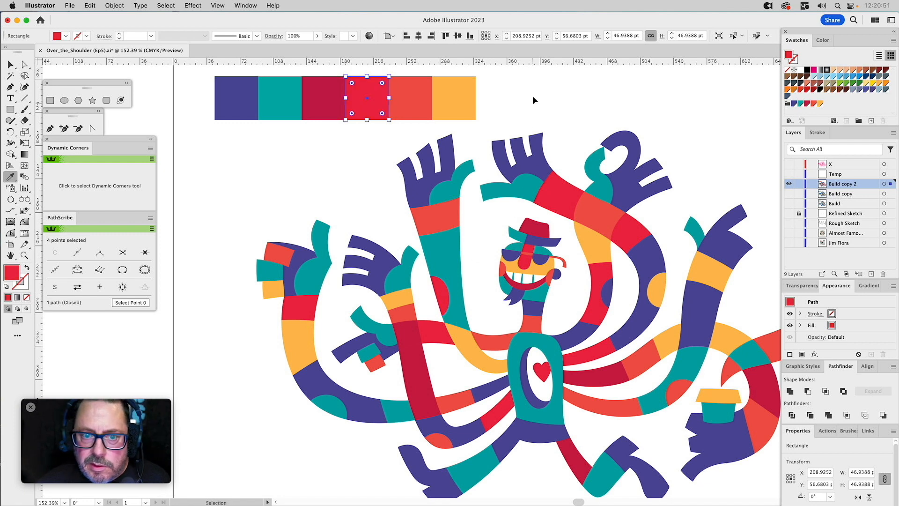
super+click(366, 94)
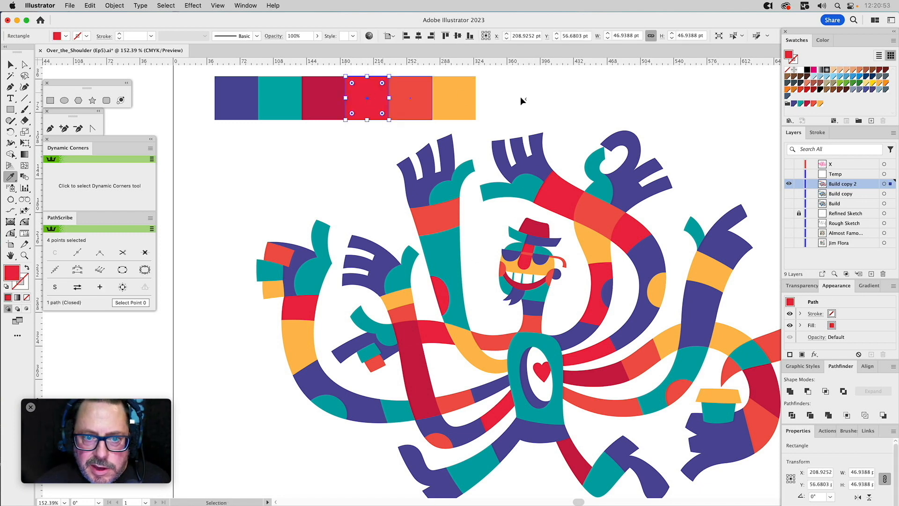
key(v)
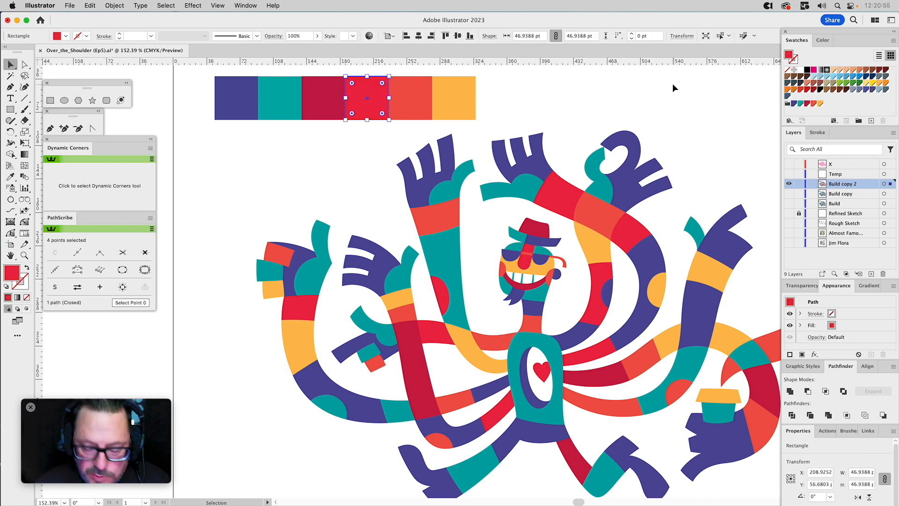
Add the bright red to the ReColor Pallet group and make it a global swatch with C=0 M=95 Y=60 K=0.
click(718, 83)
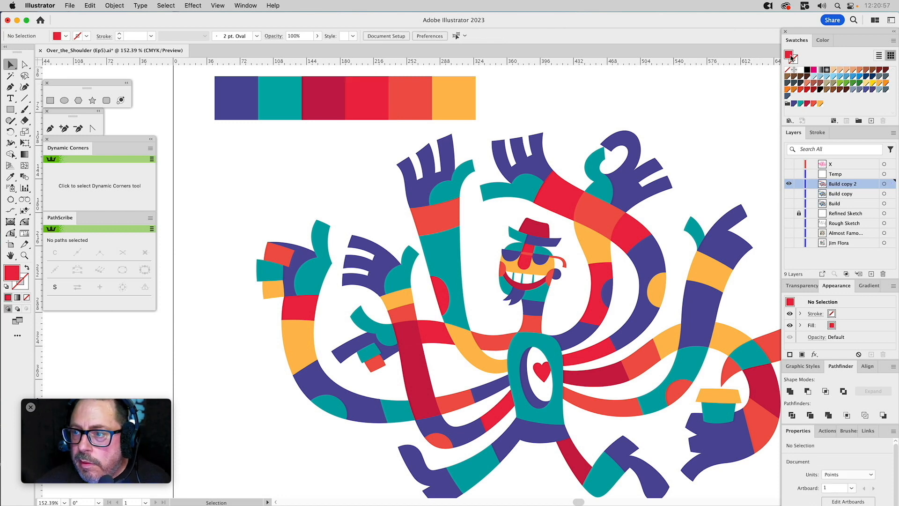
drag(790, 58, 813, 105)
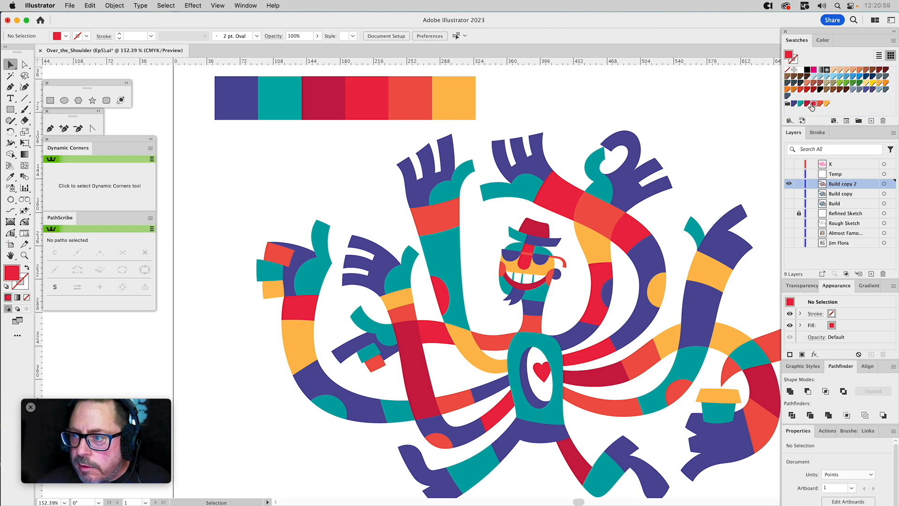
double_click(813, 104)
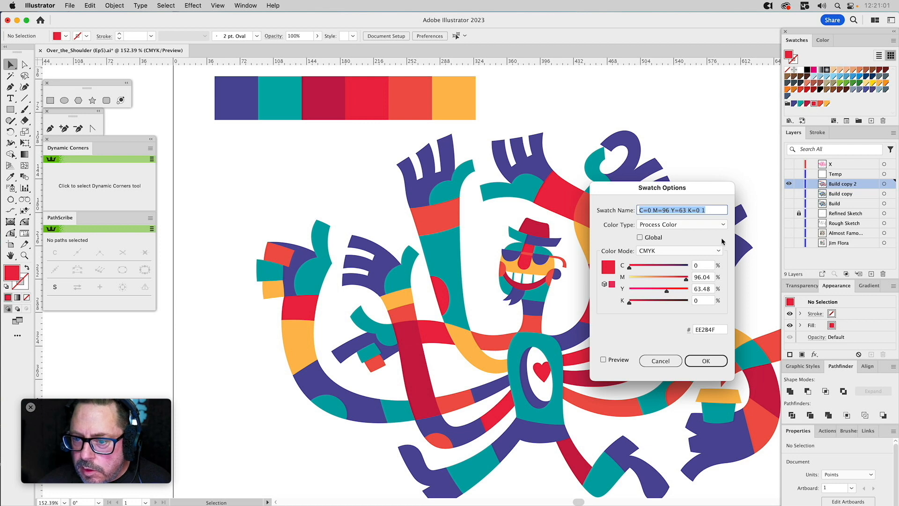
drag(687, 281, 686, 280)
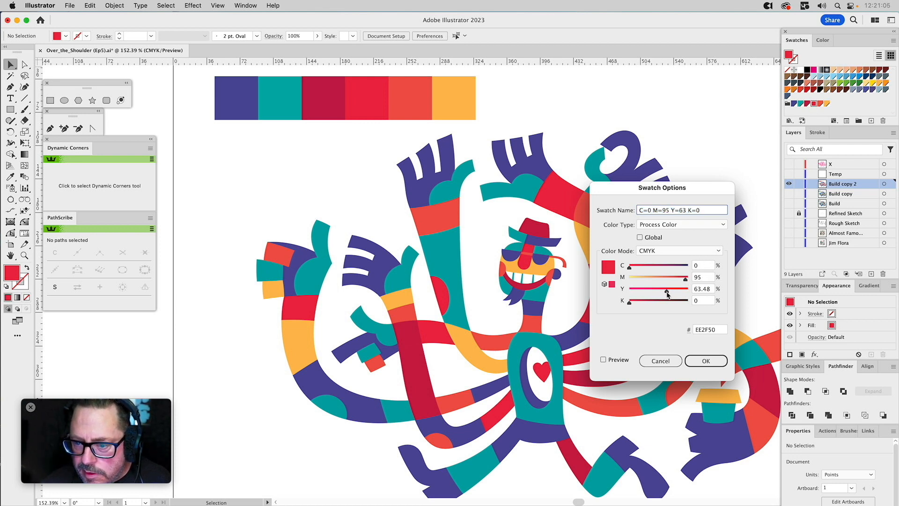
drag(667, 294, 664, 295)
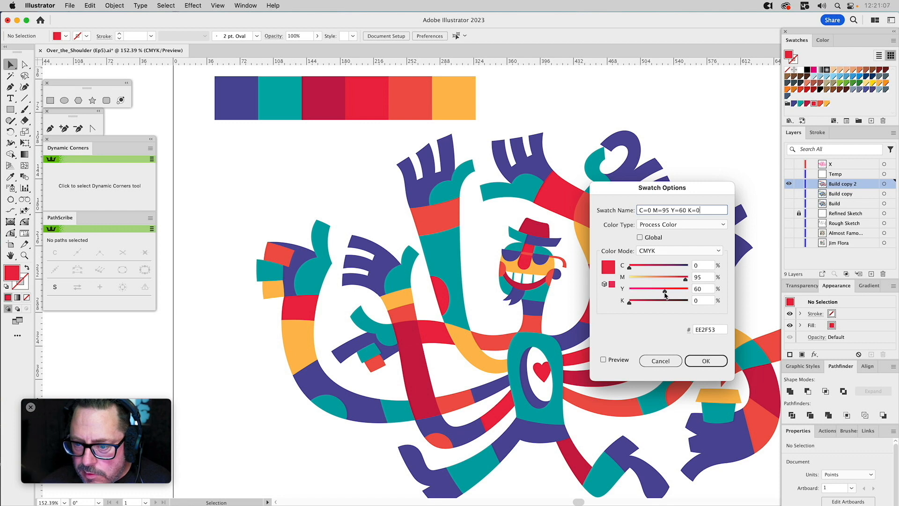
click(640, 238)
click(705, 360)
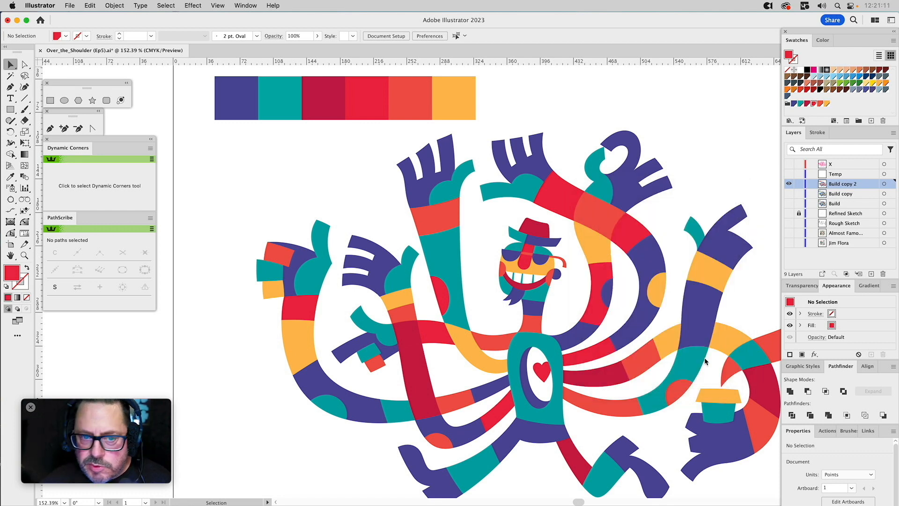
Apply the global bright red swatch to the fourth palette square.
click(377, 99)
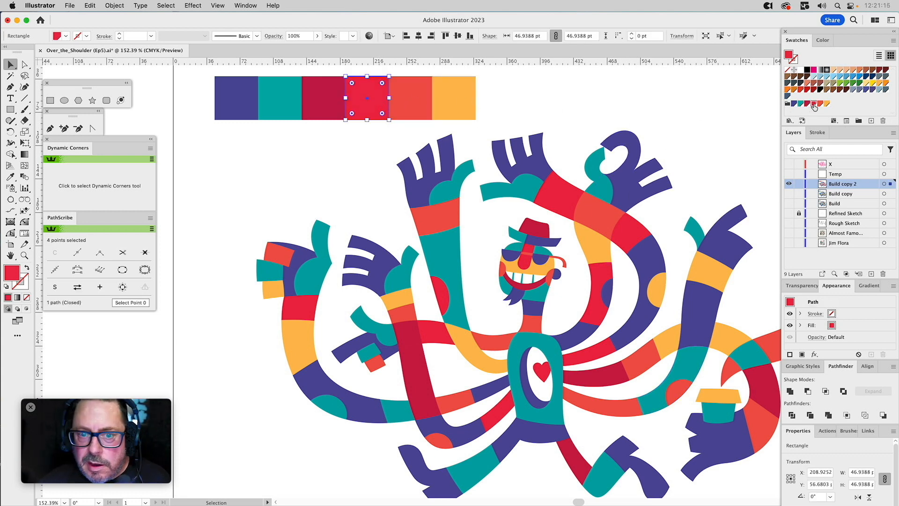
click(554, 88)
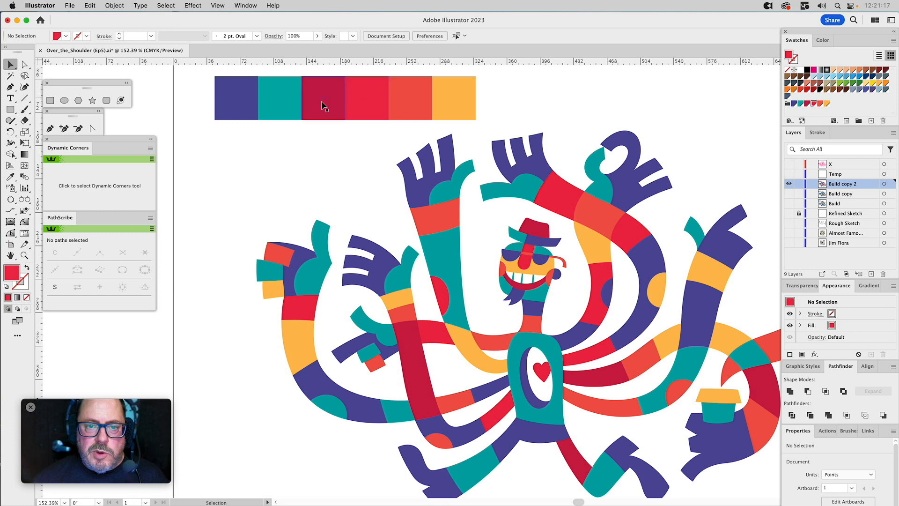
Edit the global coral red swatch in the ReColor Pallet group to C=0 M=70 Y=75 K=0.
click(414, 103)
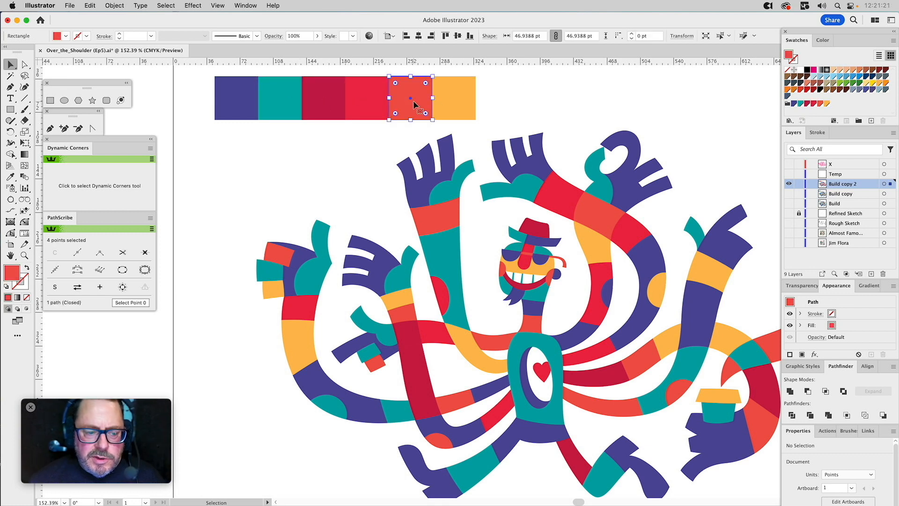
click(655, 97)
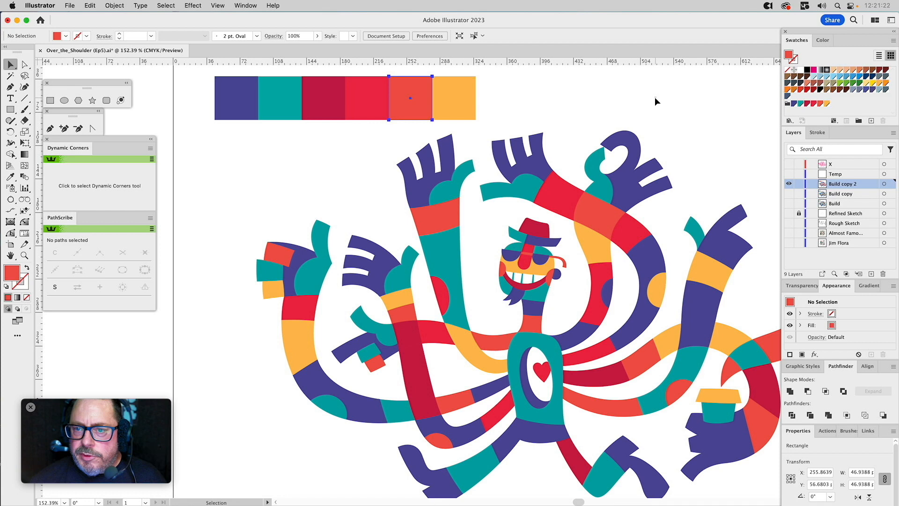
double_click(826, 104)
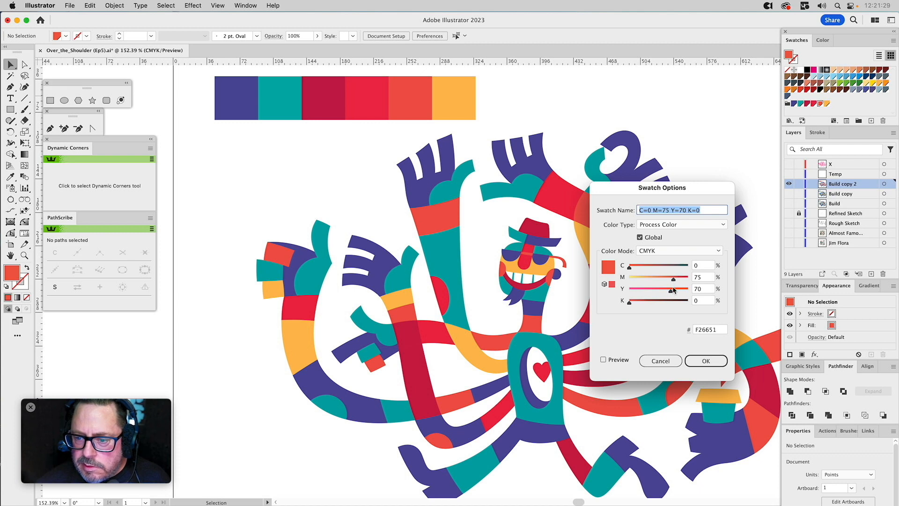
drag(671, 293, 674, 292)
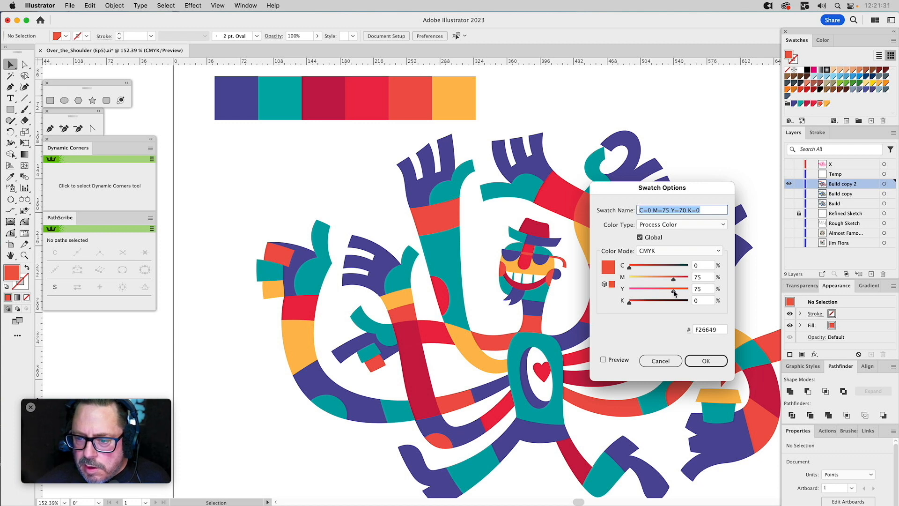
drag(675, 281, 672, 284)
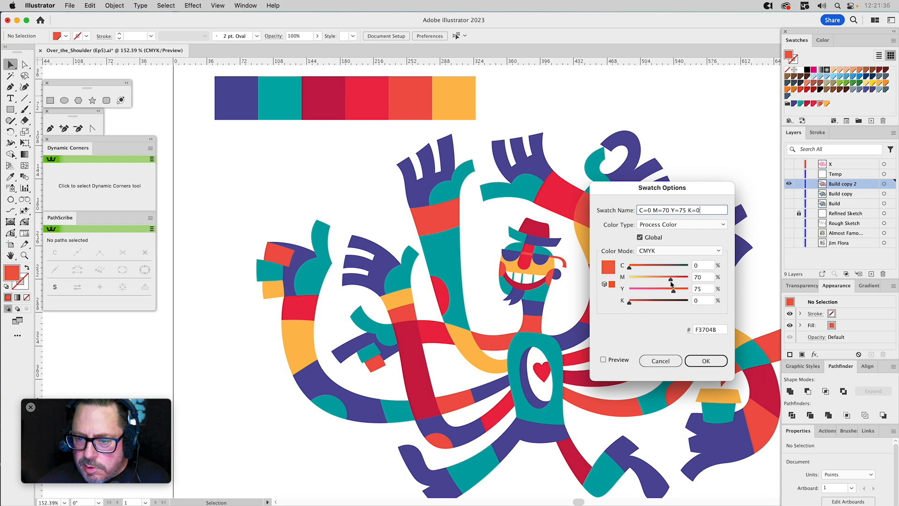
click(698, 361)
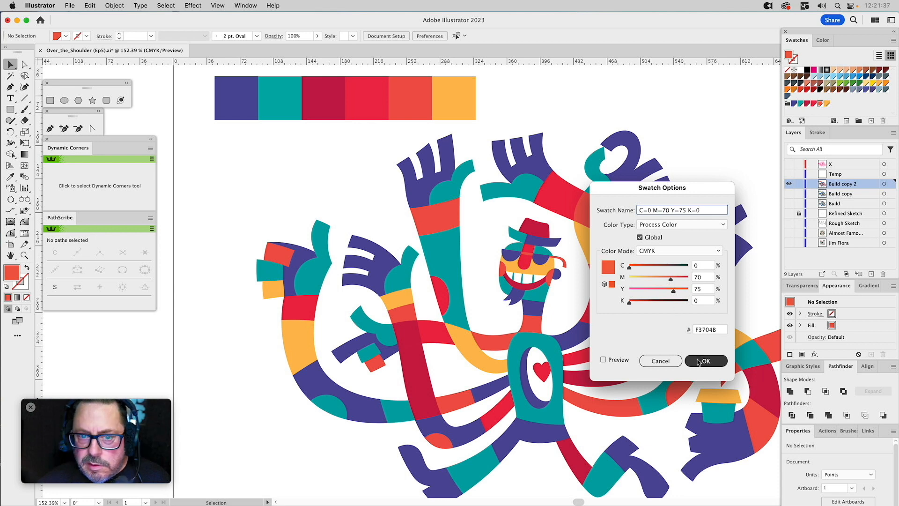
Apply the edited orange-red swatch to the fifth palette square.
click(424, 109)
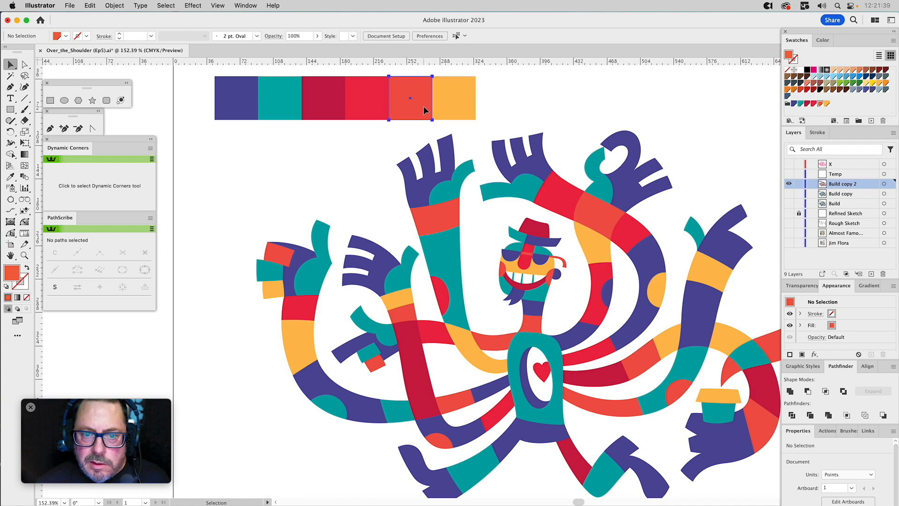
click(820, 104)
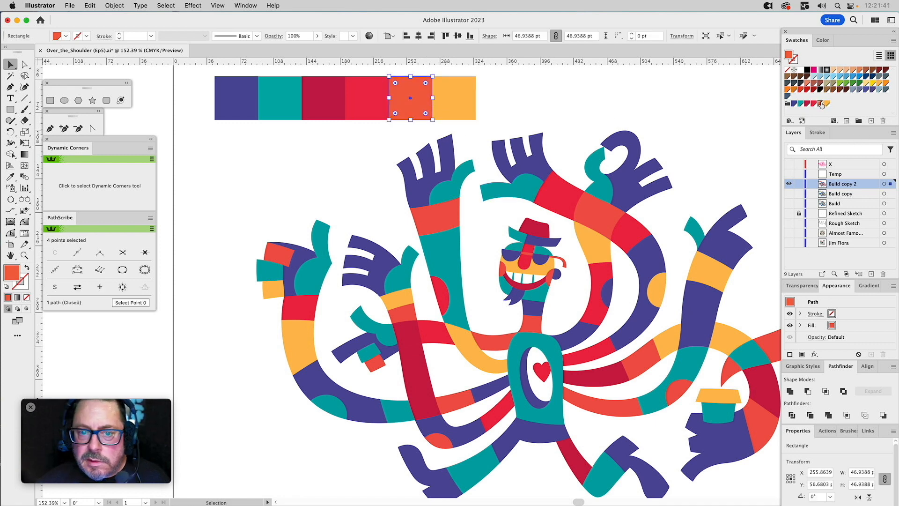
click(553, 91)
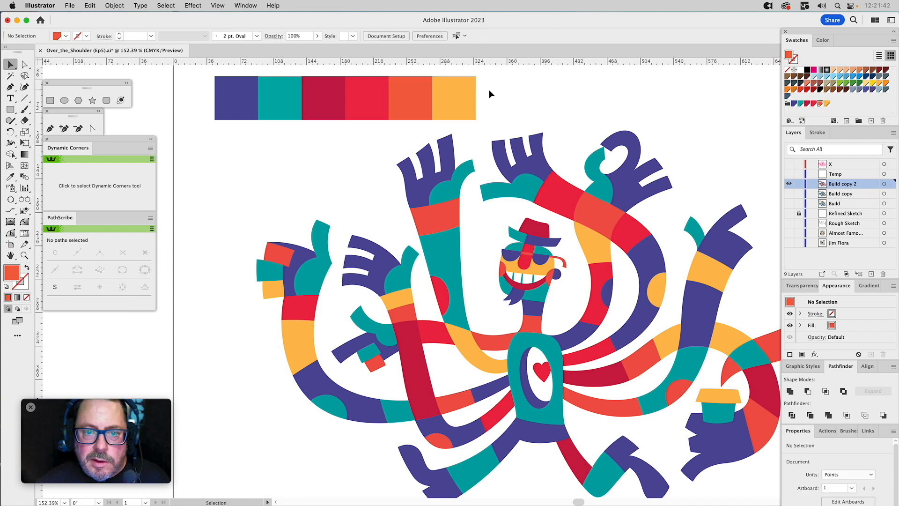
Check the fill swatch of each palette square from yellow-orange back to purple.
click(450, 96)
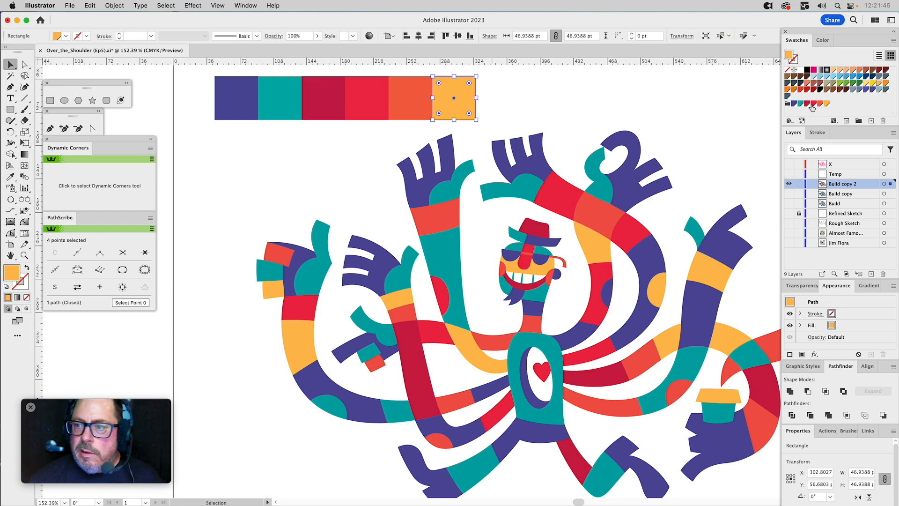
click(527, 99)
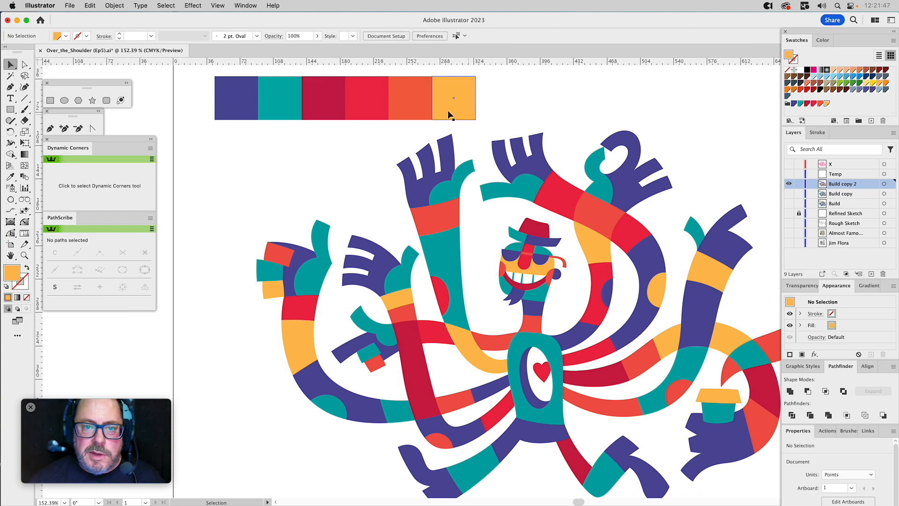
click(452, 99)
click(416, 97)
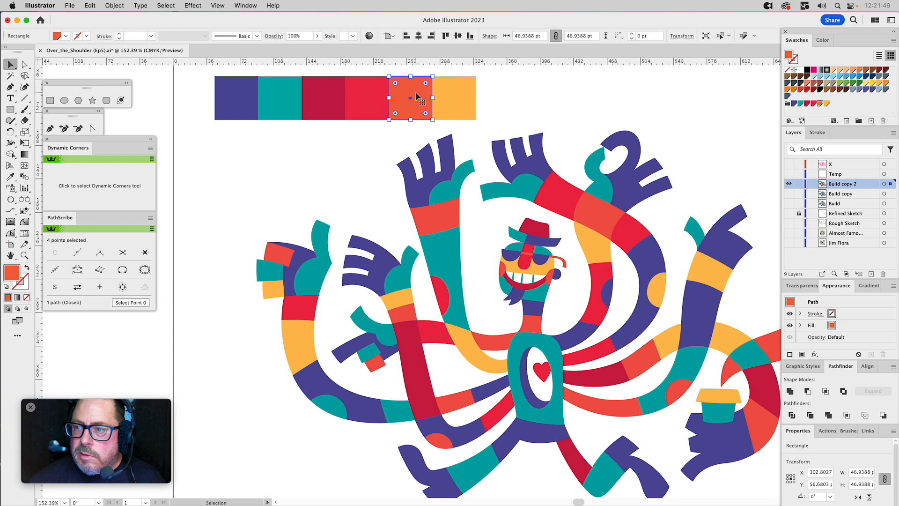
click(367, 100)
click(334, 102)
click(280, 105)
click(240, 104)
click(276, 185)
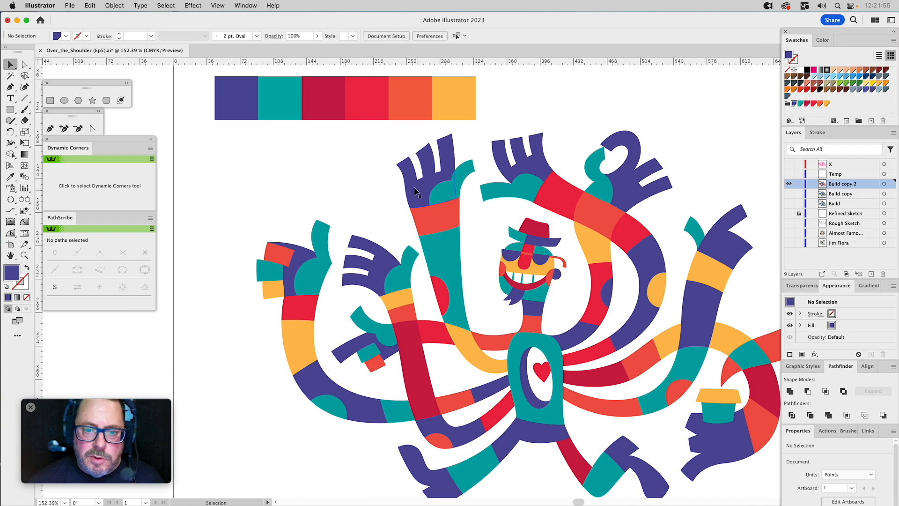
Select every shape with the raised hand's purple fill colour and link them to the global purple swatch sampled from the first palette square.
click(414, 189)
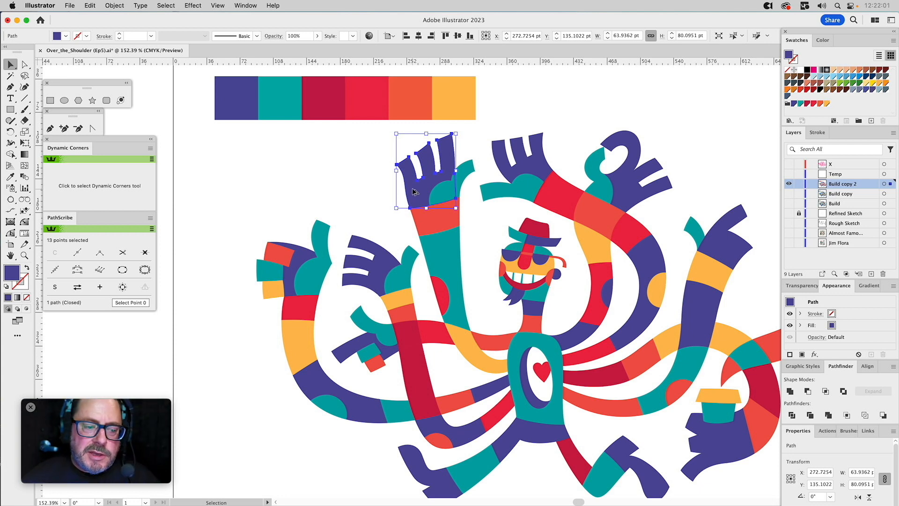
click(167, 7)
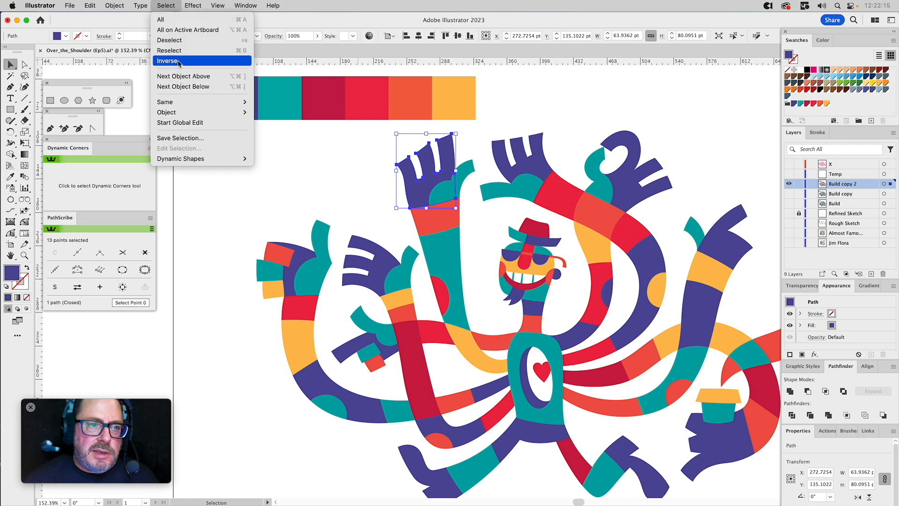
mouse_move(176, 103)
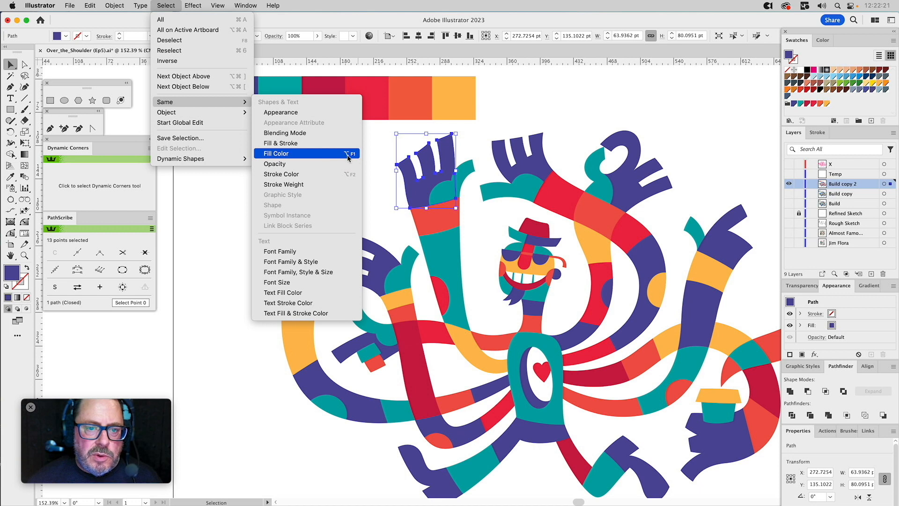
click(220, 190)
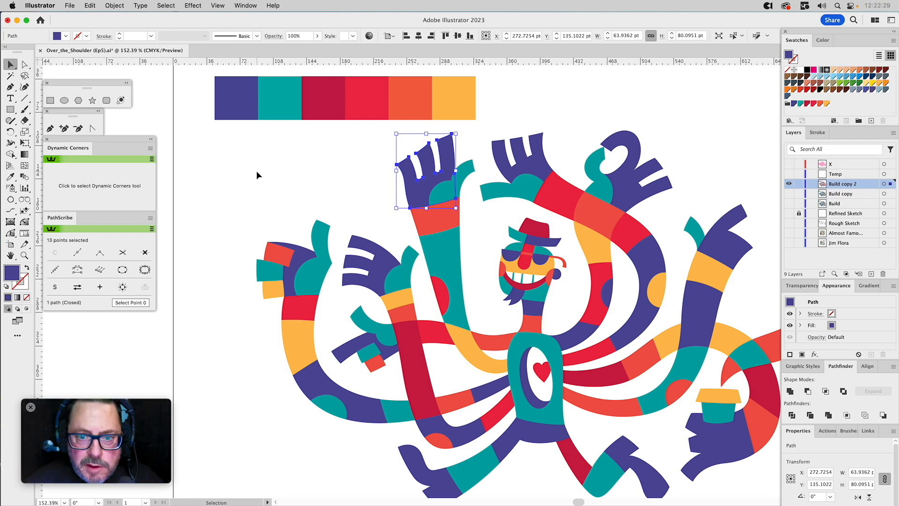
key(super+6)
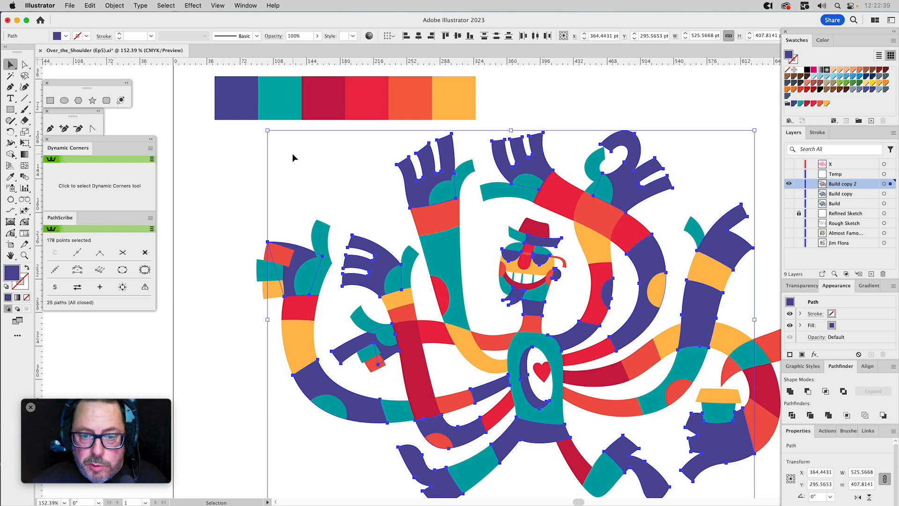
key(i)
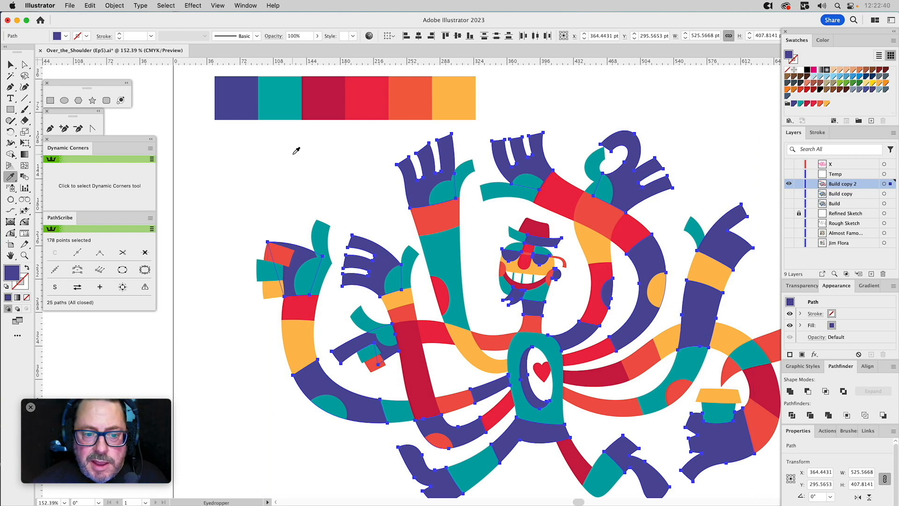
click(239, 98)
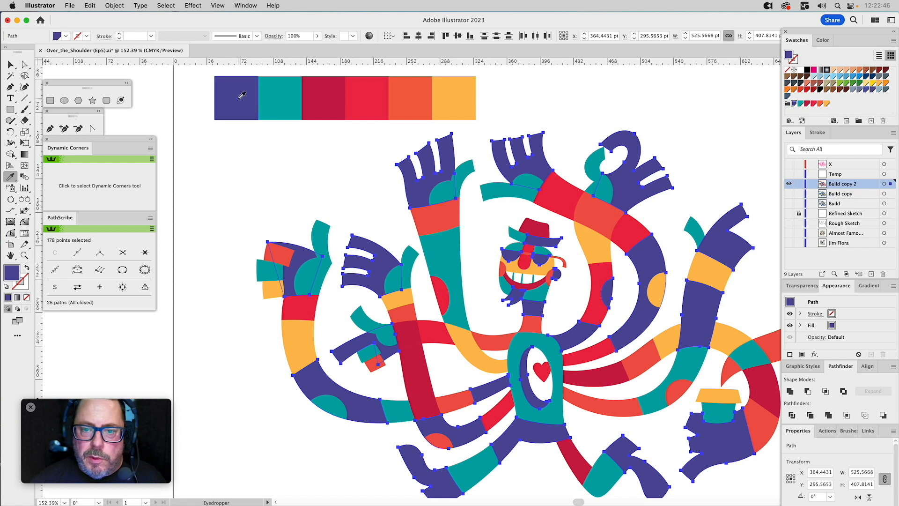
super+click(256, 156)
Select all shapes sharing the teal fill and recolour them with the global teal sampled from the second palette square.
key(a)
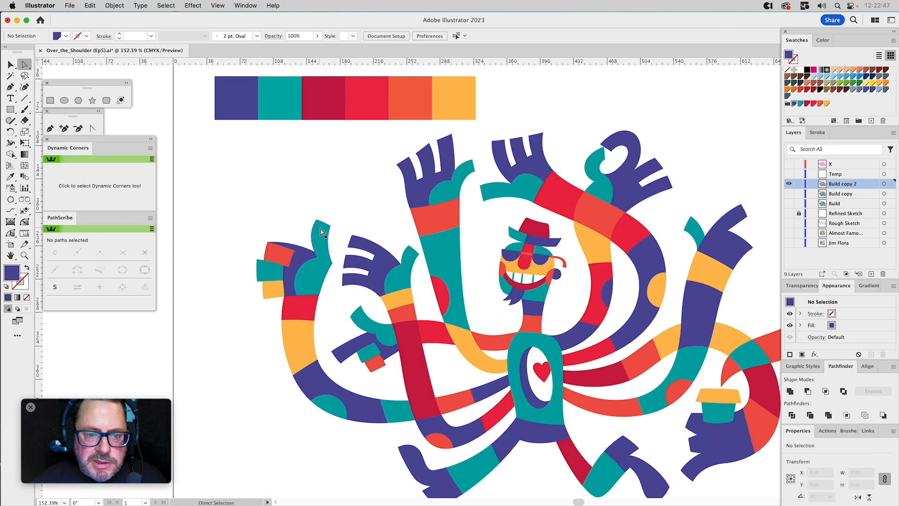
click(321, 233)
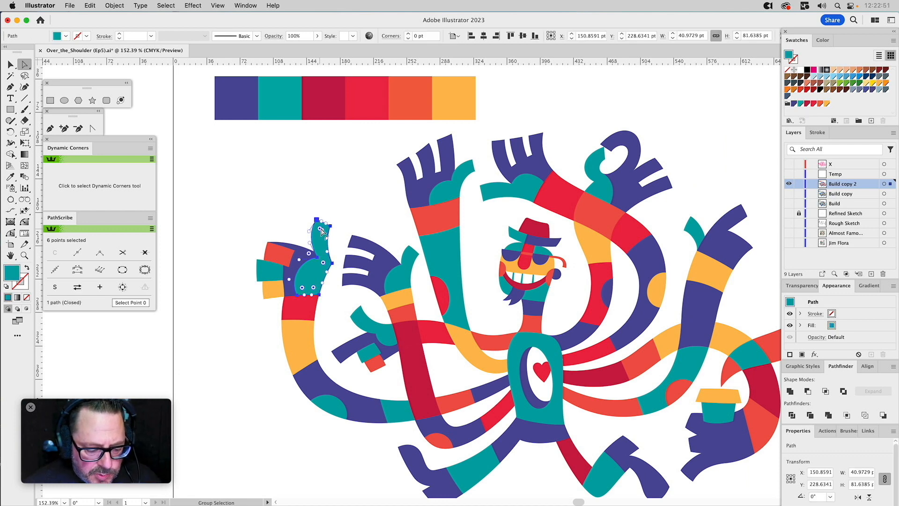
key(super+6)
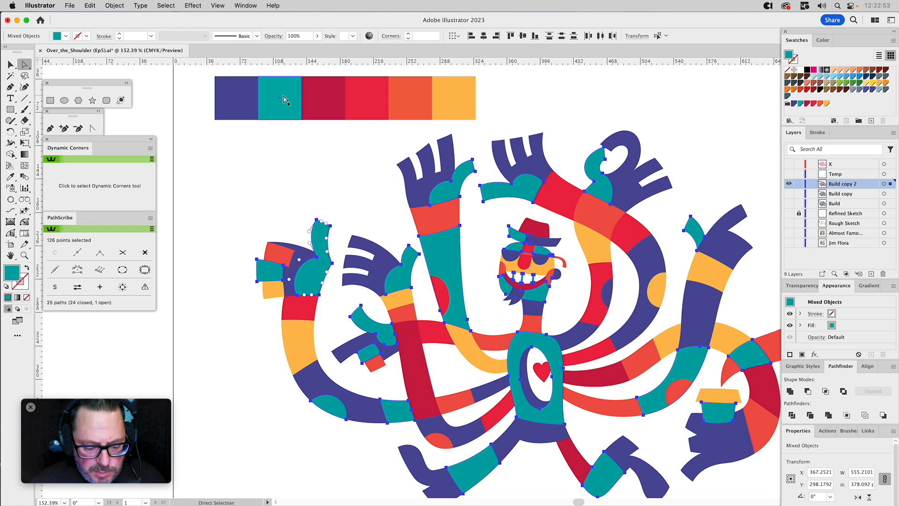
key(i)
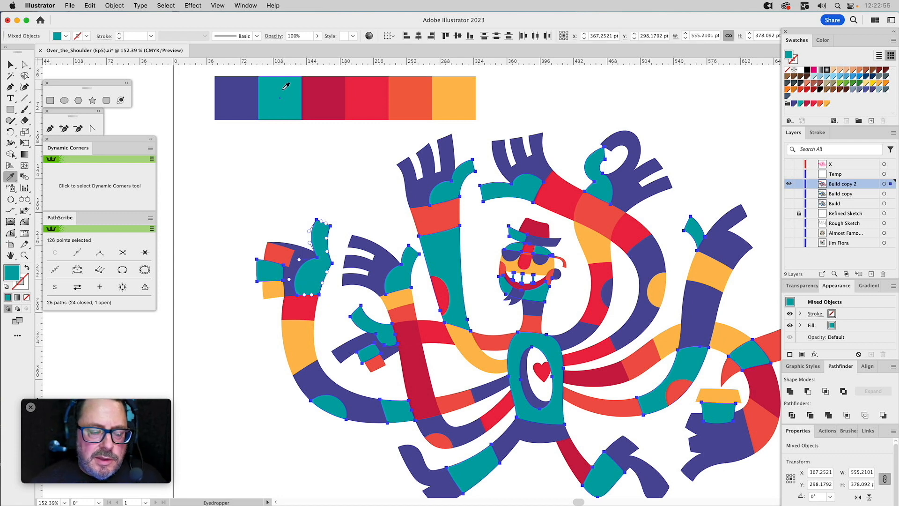
super+click(301, 174)
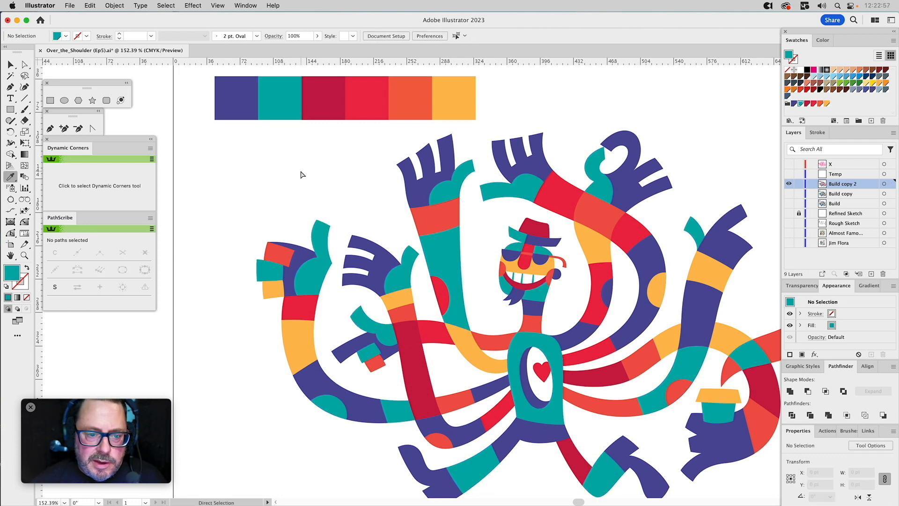
Select all dark crimson shapes by matching fill and apply the global crimson sampled from the third palette square.
key(v)
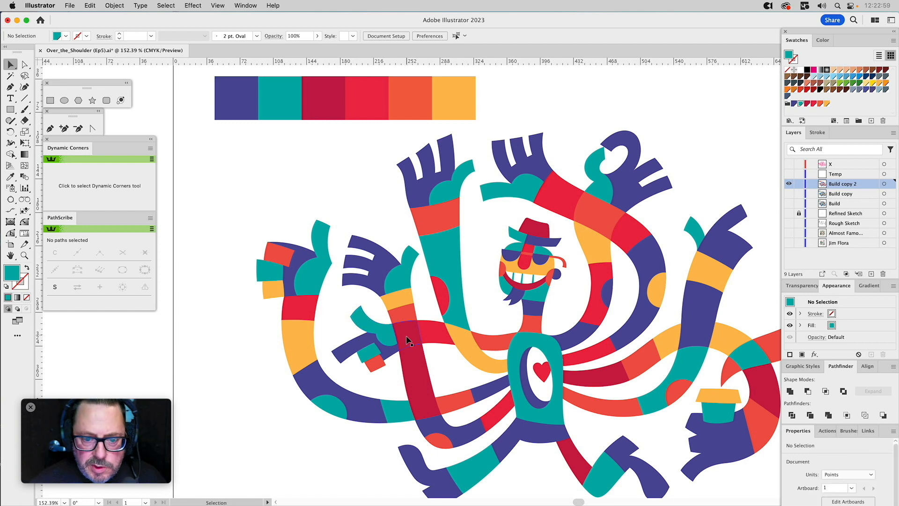
click(412, 360)
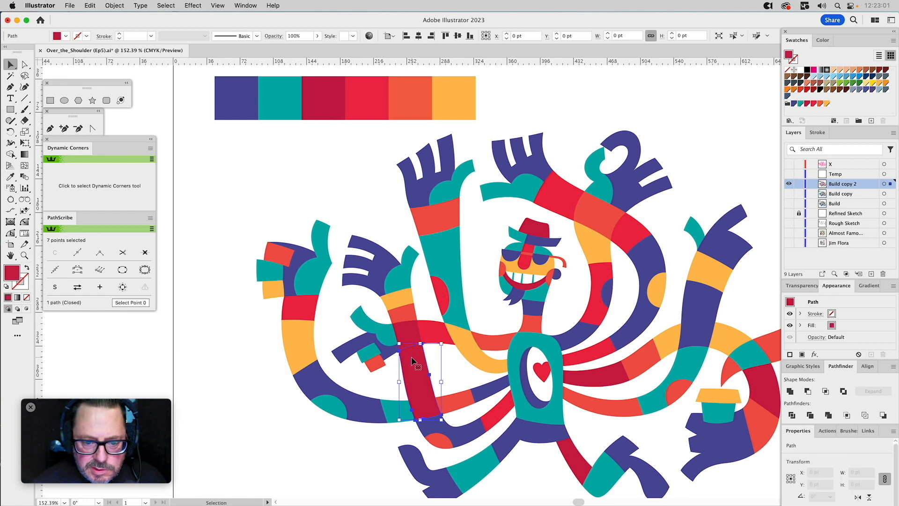
key(super+6)
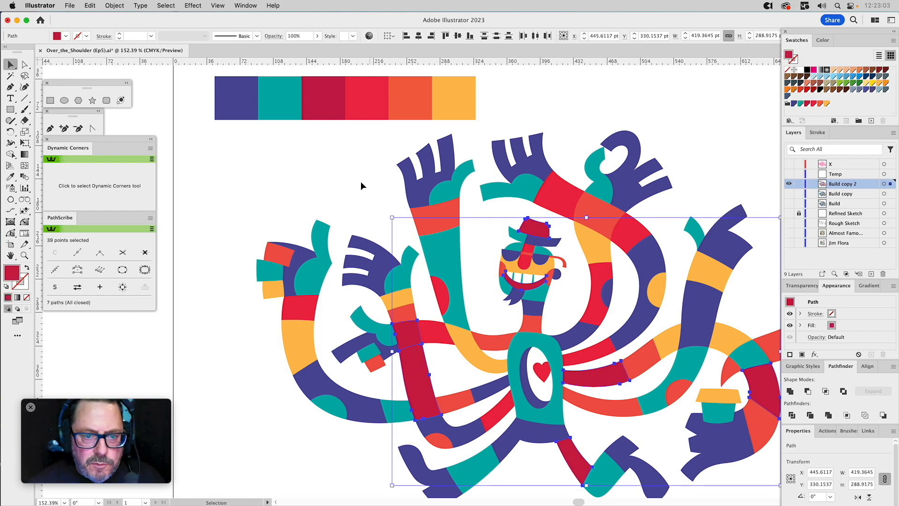
key(i)
click(326, 93)
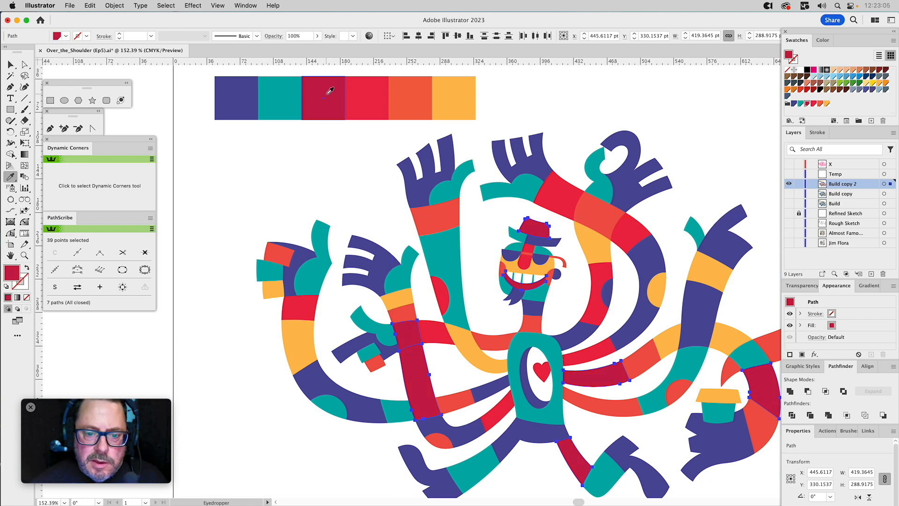
super+click(341, 155)
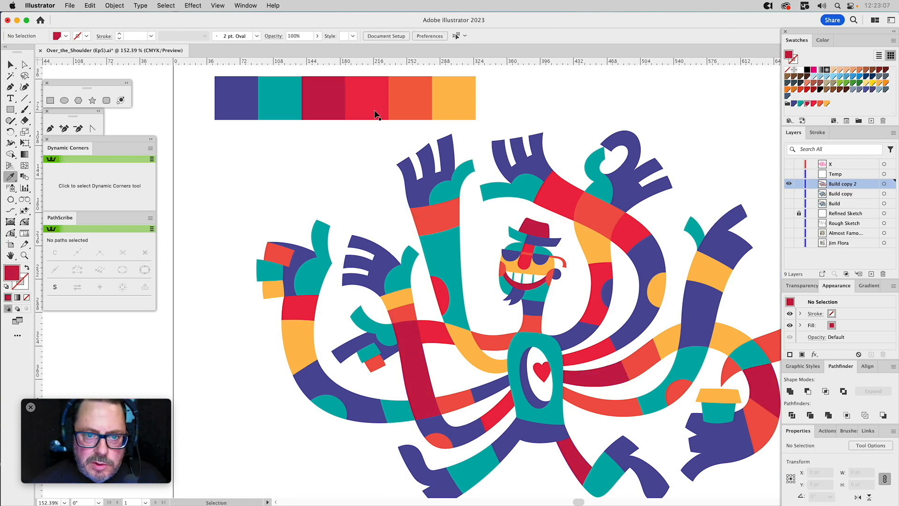
Select all bright red shapes by matching fill and apply the global bright red from the fourth palette square.
super+click(431, 329)
key(super+6)
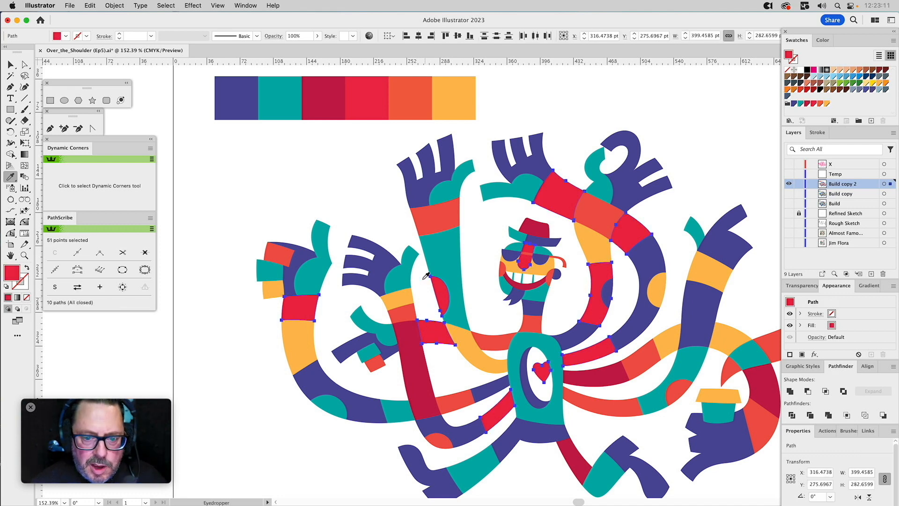
super+click(346, 147)
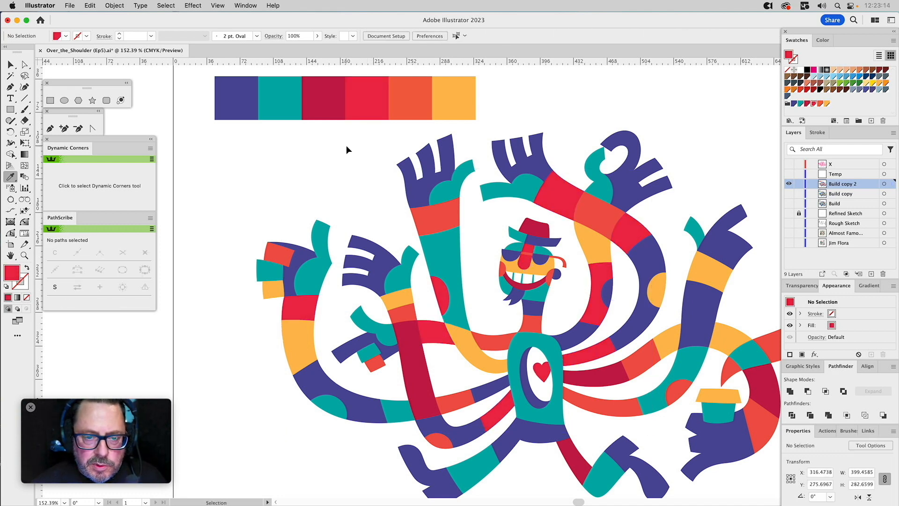
Select all coral shapes by matching fill and apply the global orange-red sampled from the fifth palette square.
super+click(416, 221)
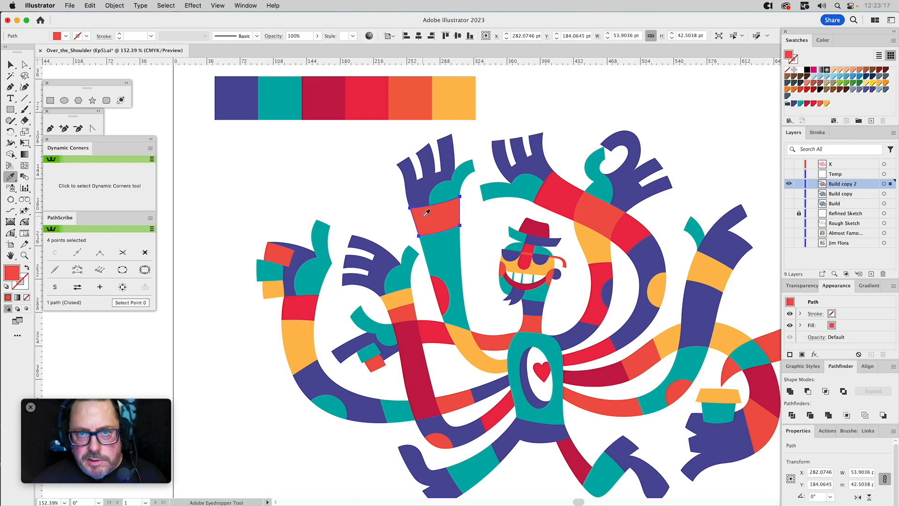
key(super+6)
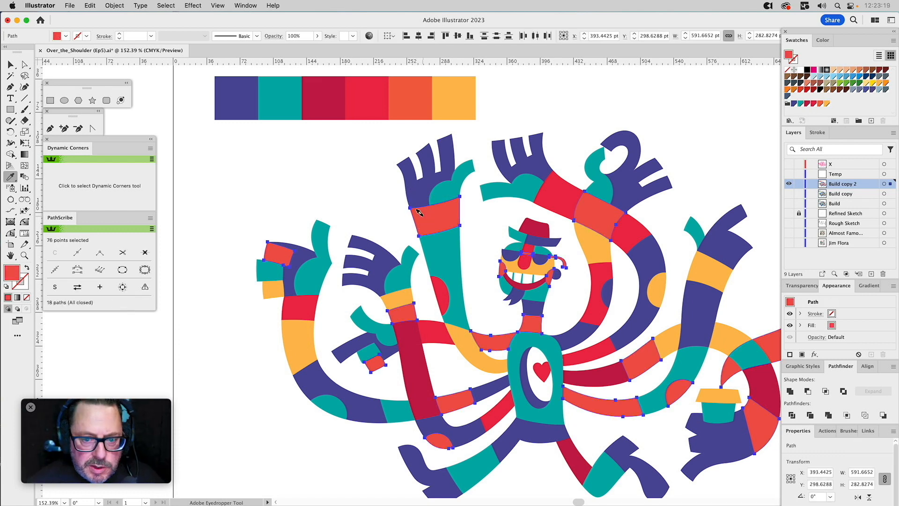
click(411, 104)
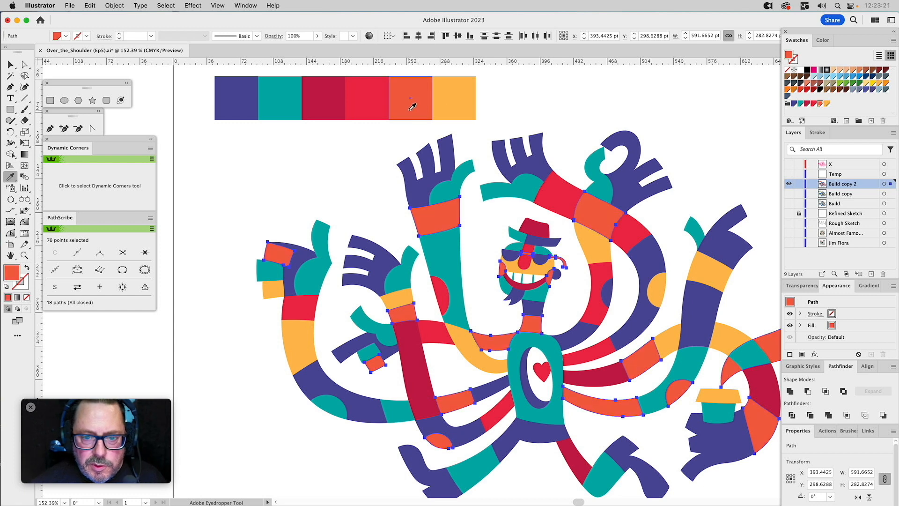
key(super)
super+click(347, 157)
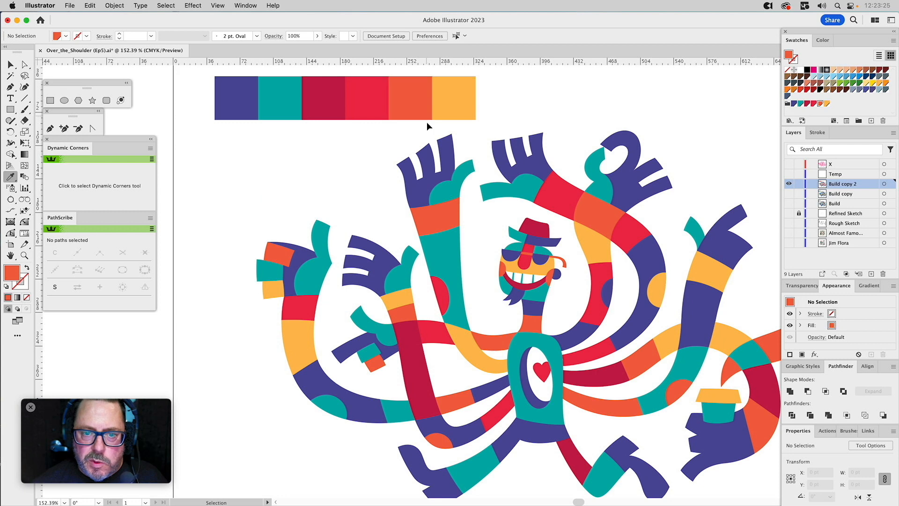
Check which shapes share the yellow-orange fill with the sixth palette square, leaving nothing selected.
super+click(587, 250)
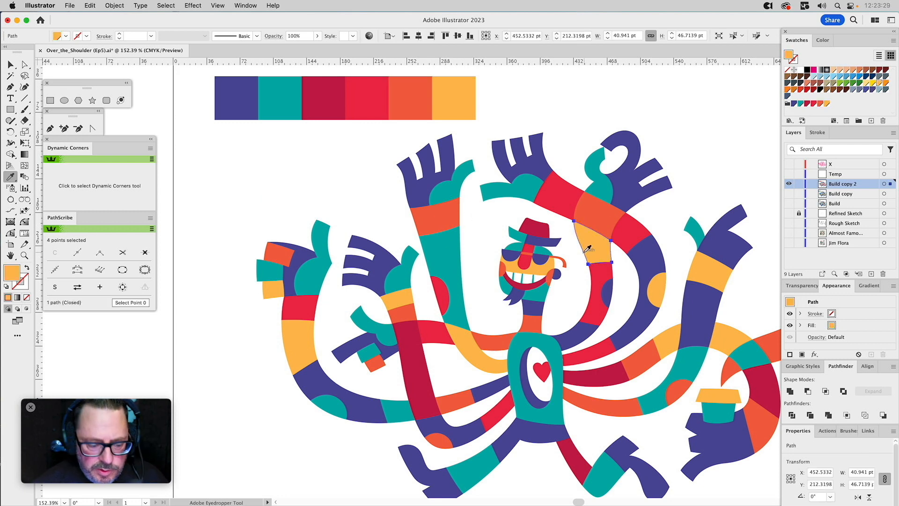
key(super+6)
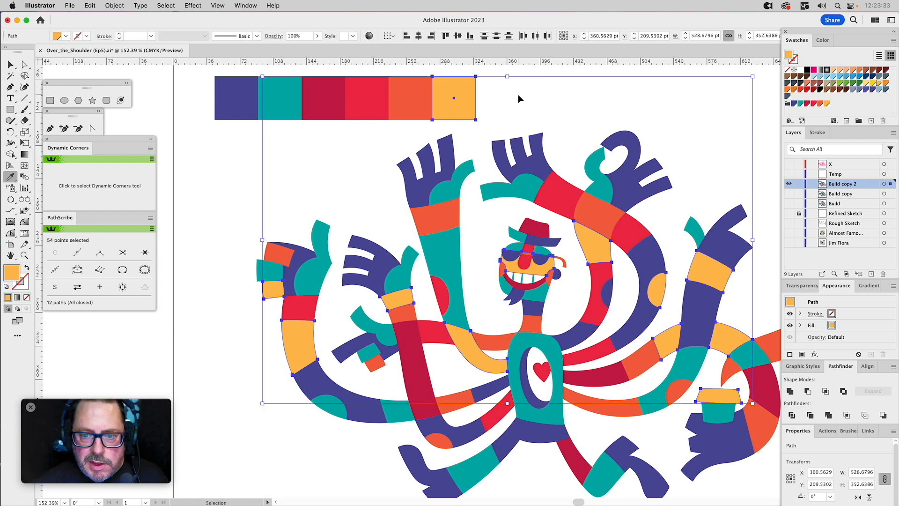
key(super+shift+a)
drag(537, 239, 456, 191)
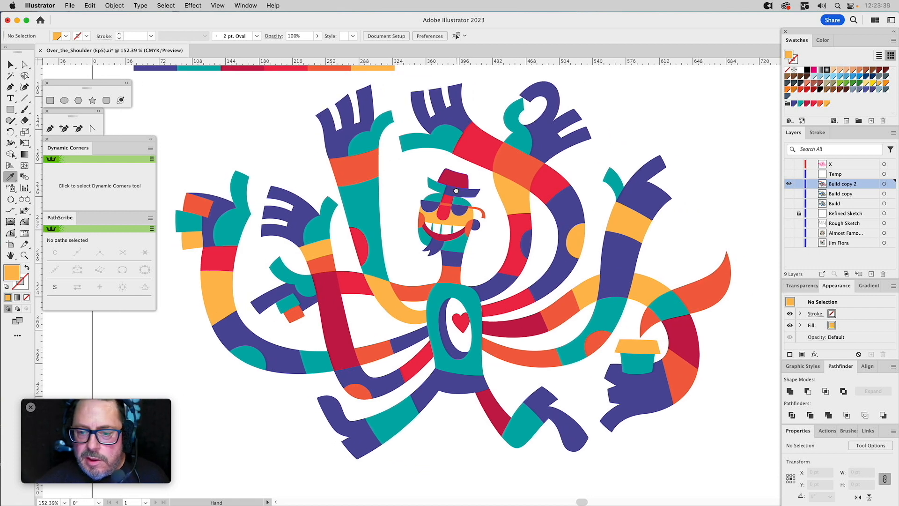
drag(455, 190, 478, 197)
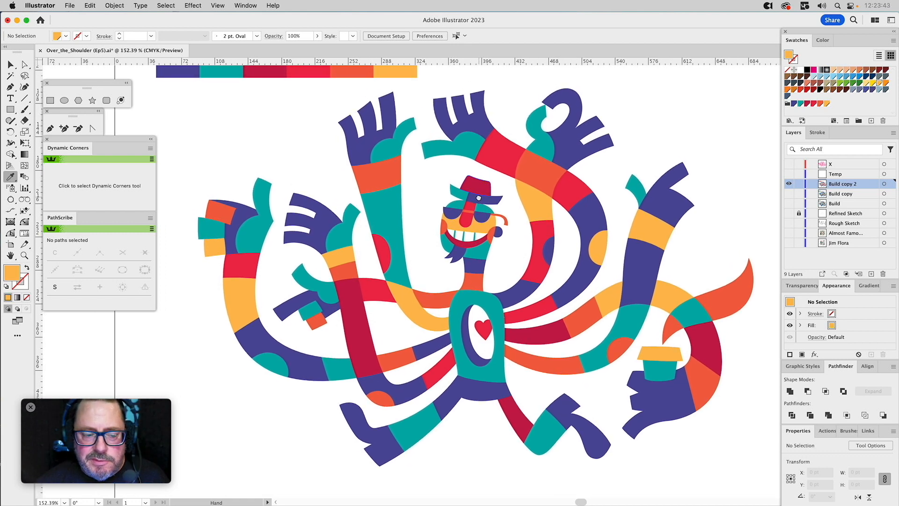
key(a)
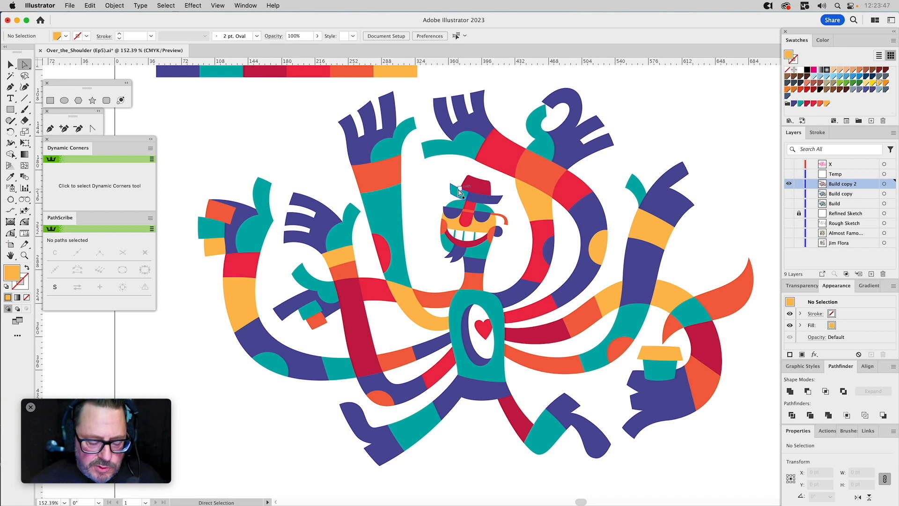
key(v)
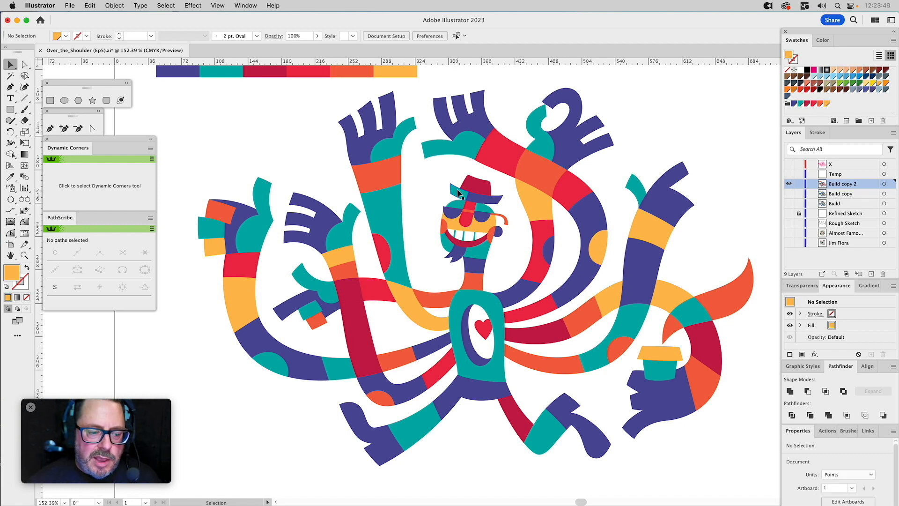
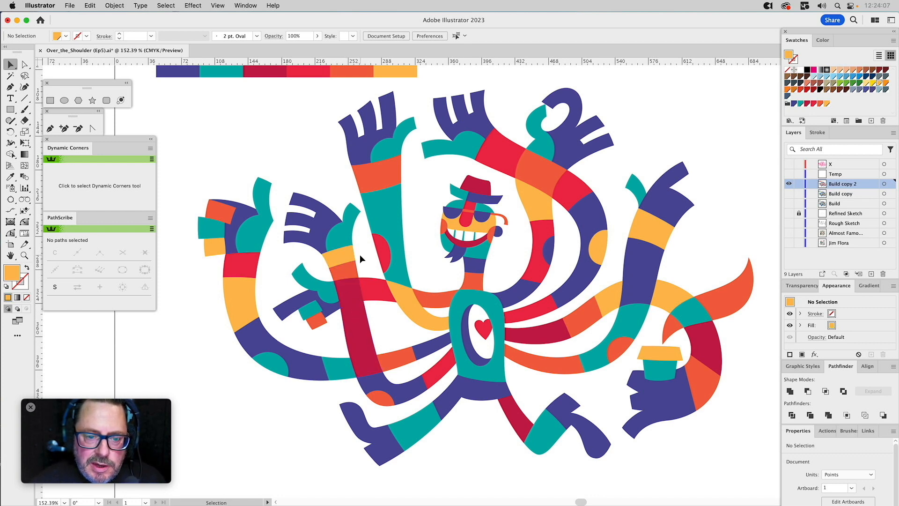
Try yellow-orange on the two wrist bands of the middle left arm and orange-red on the piece where it crosses another arm.
drag(360, 254, 343, 268)
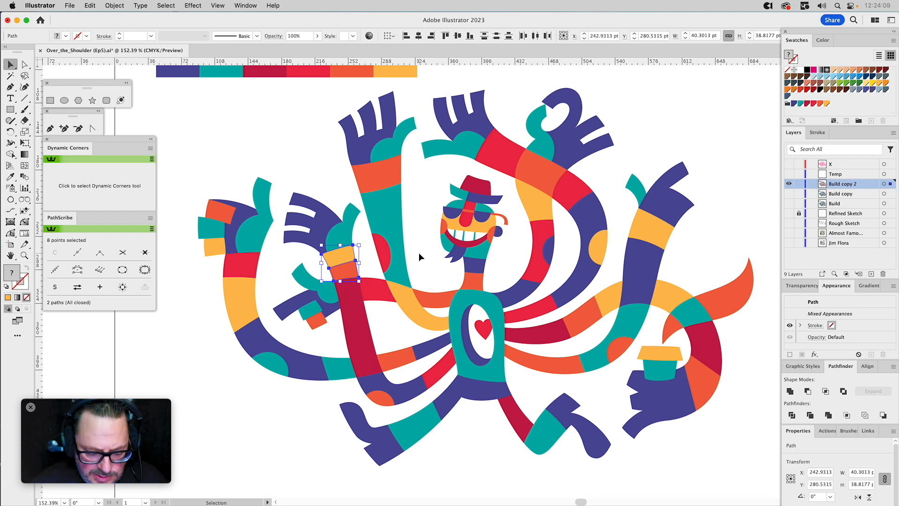
key(i)
click(533, 202)
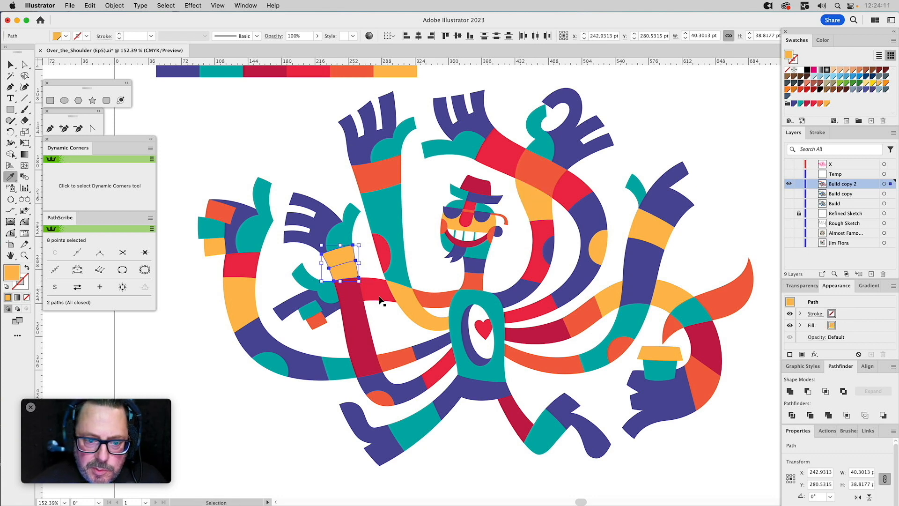
super+click(352, 296)
click(434, 298)
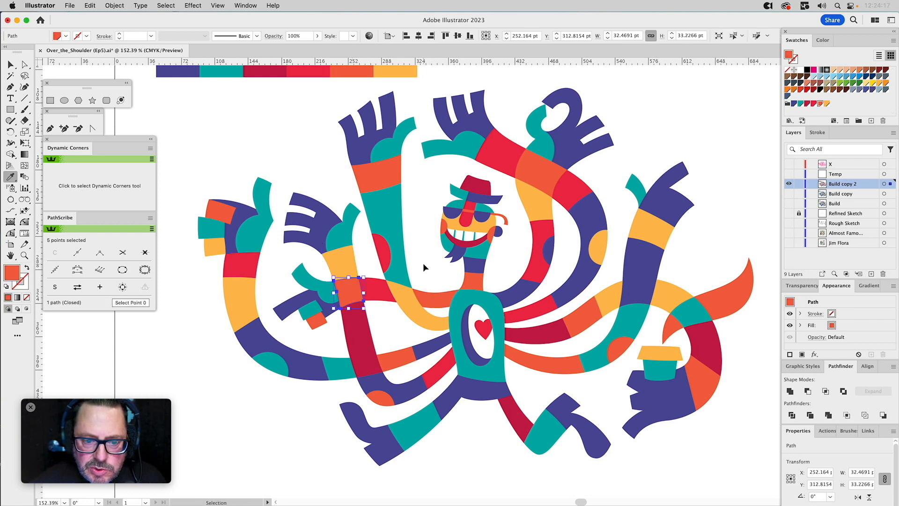
Recolour the bright red arm piece beside the left arm crossing with indigo sampled from a neighbouring arm.
super+click(379, 285)
click(425, 347)
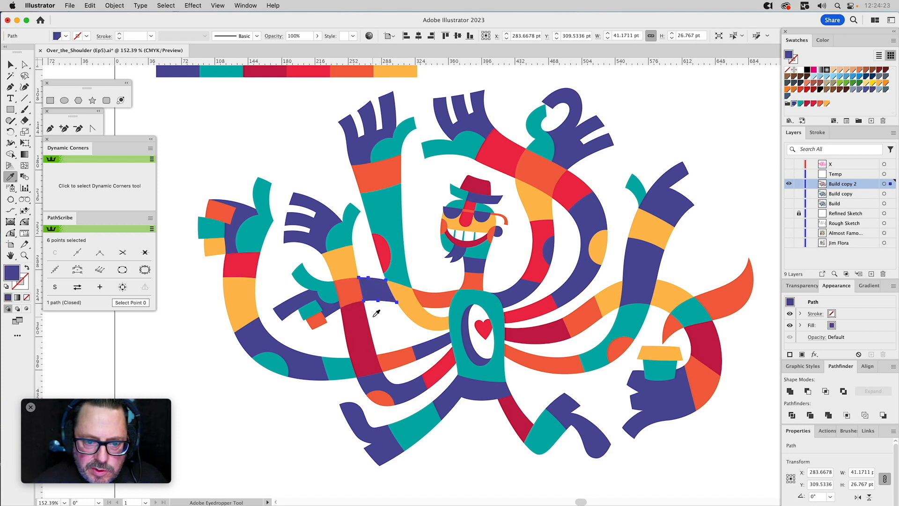
key(v)
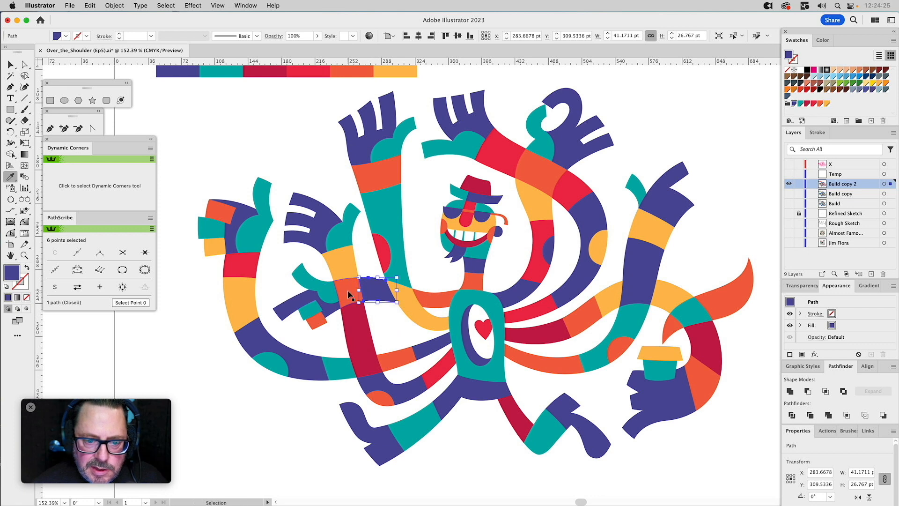
click(380, 321)
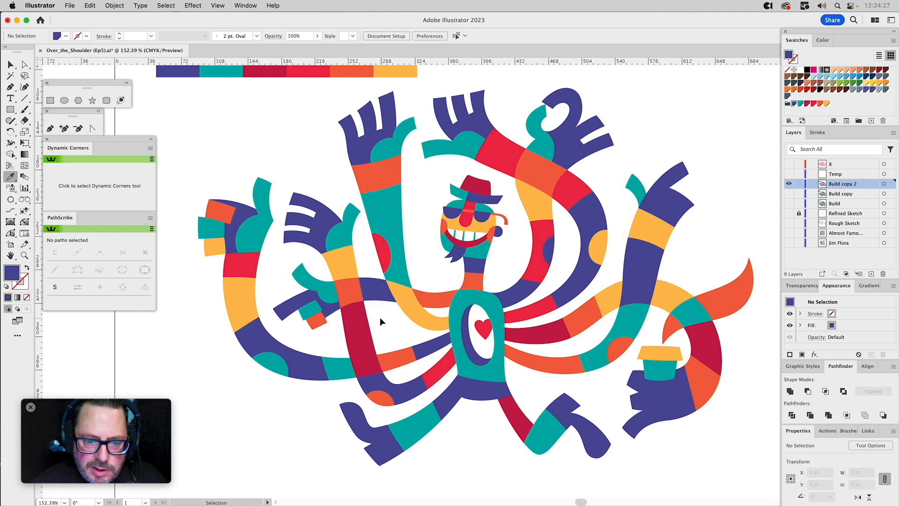
Recolour the arm crossing piece yellow-orange and the two wrist bands above it bright red, sampling both colours from the artwork.
click(352, 302)
key(i)
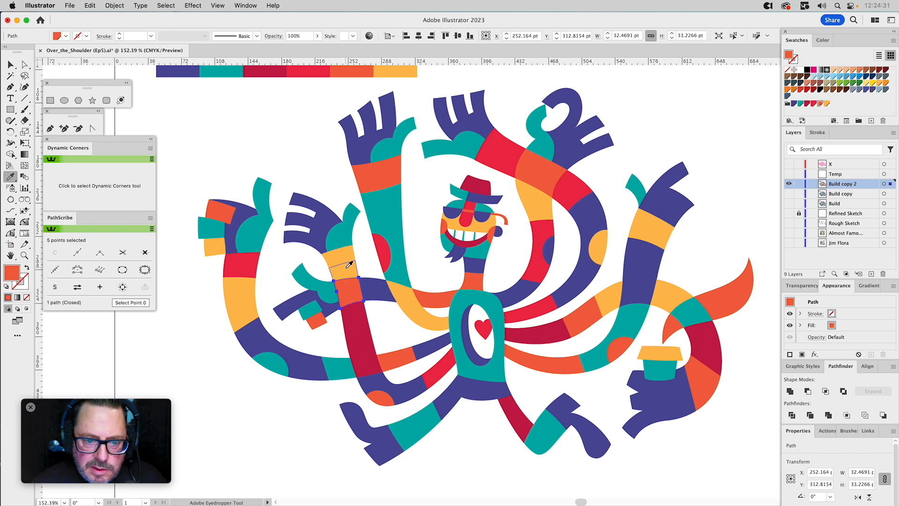
click(346, 260)
key(v)
shift+click(350, 263)
key(i)
click(386, 248)
key(v)
click(425, 188)
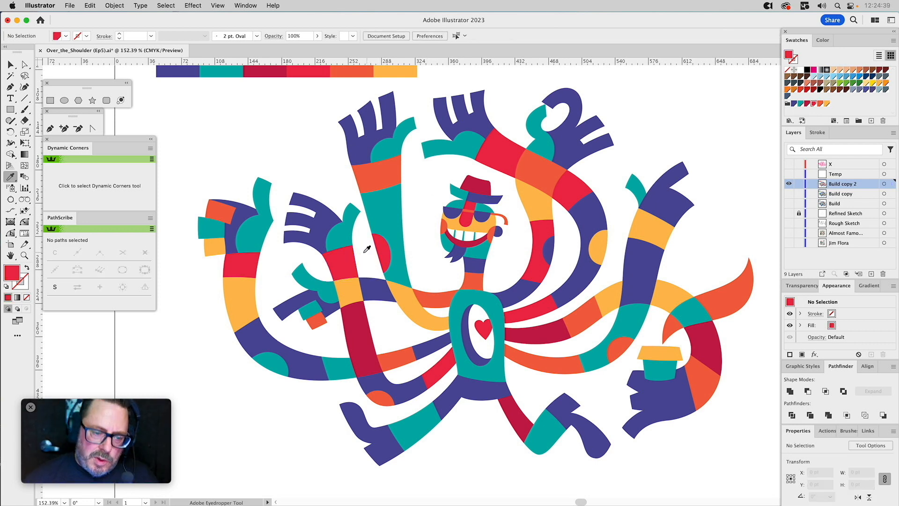
Unite the two bright red wrist bands into a single shape.
key(v)
drag(363, 255, 350, 266)
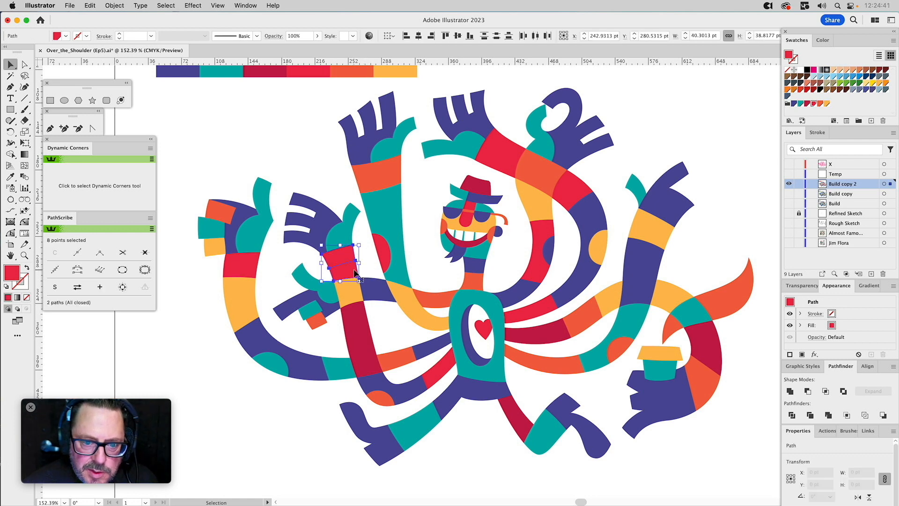
click(789, 392)
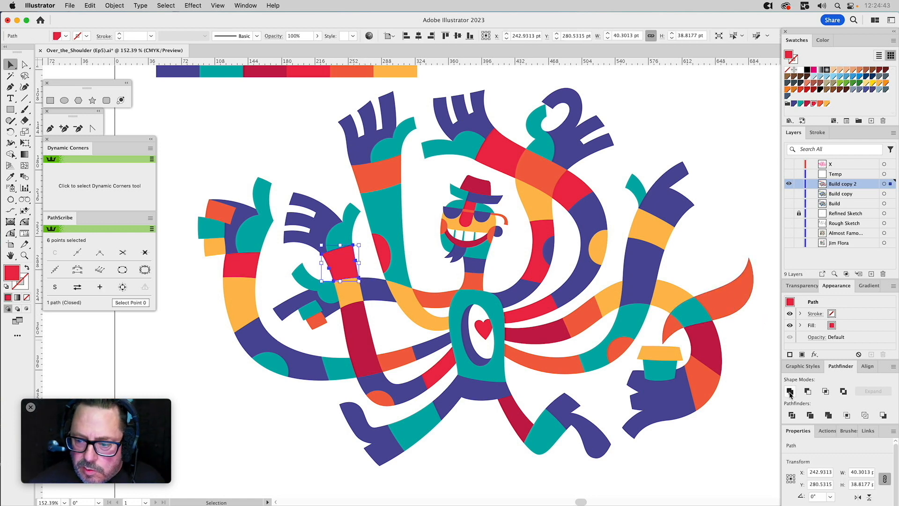
Smart-remove the two redundant anchor points on the sides of the united wrist band.
key(a)
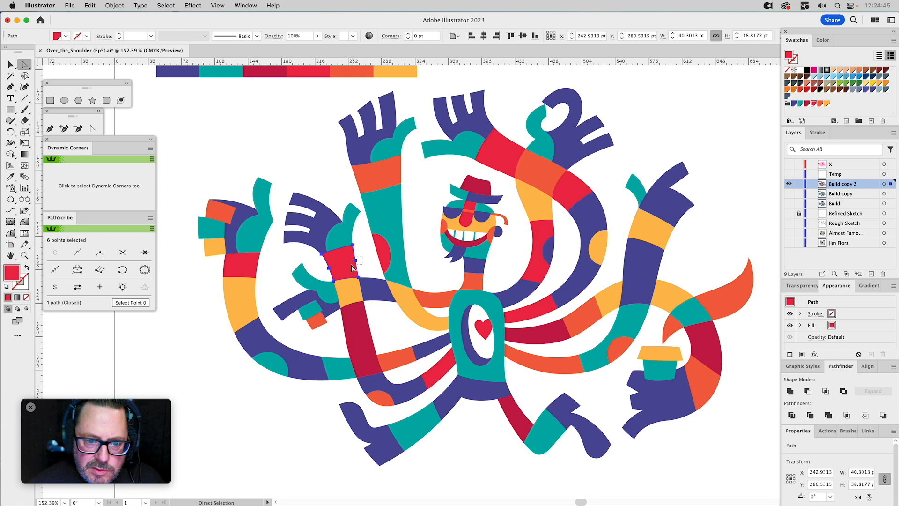
click(356, 261)
drag(339, 276, 338, 276)
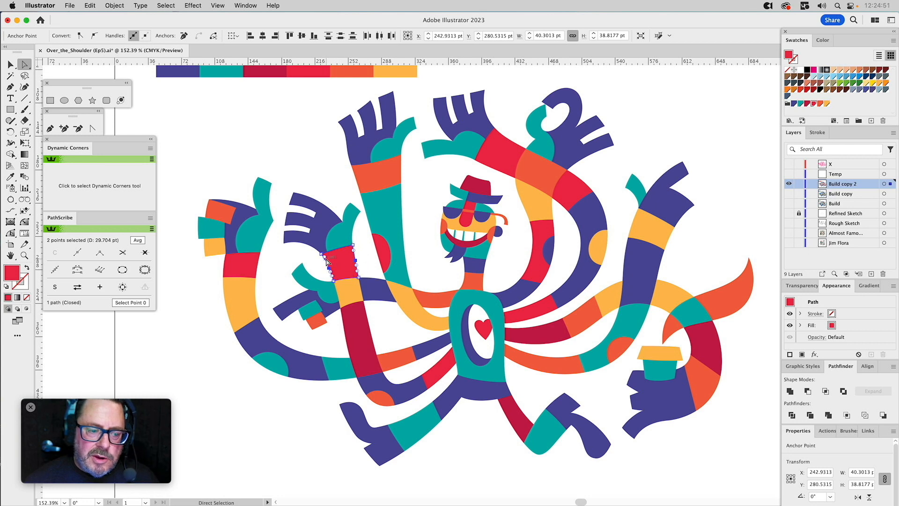
click(146, 253)
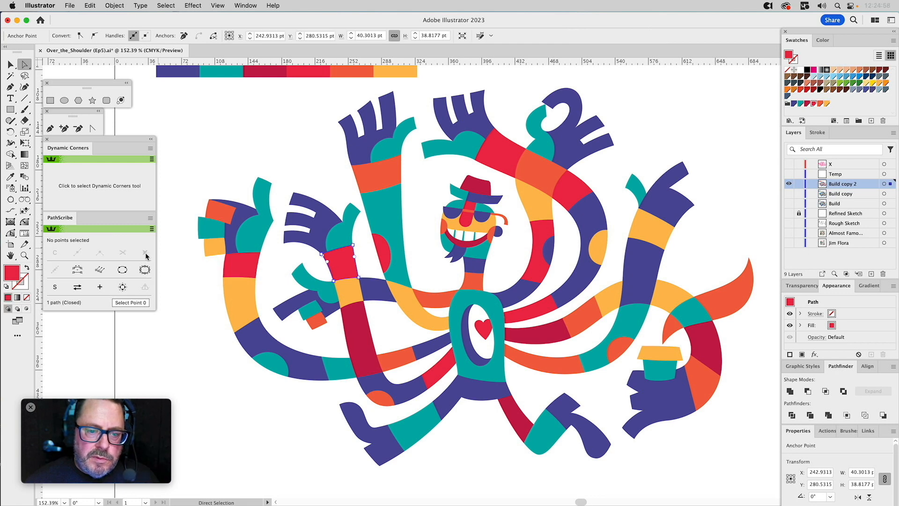
click(326, 175)
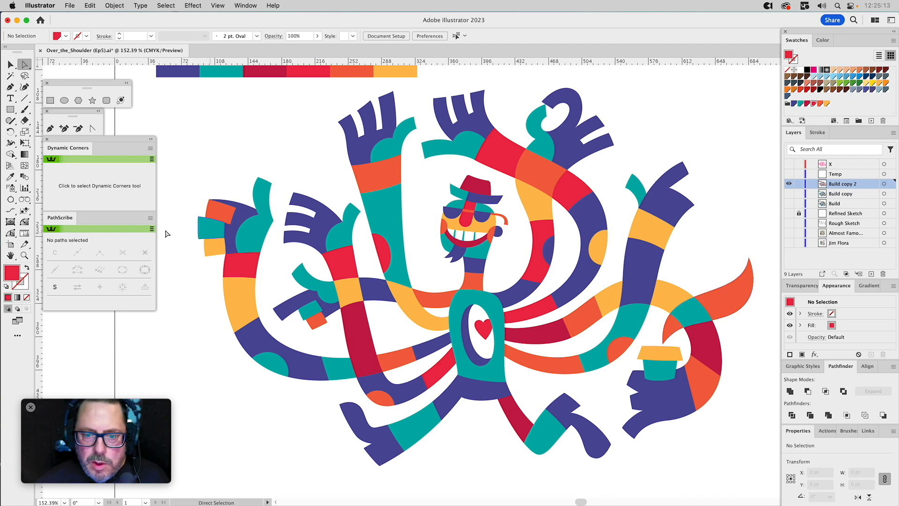
Recolour the teal piece of the hat brim with the orange-red sampled from the character's ear.
click(25, 255)
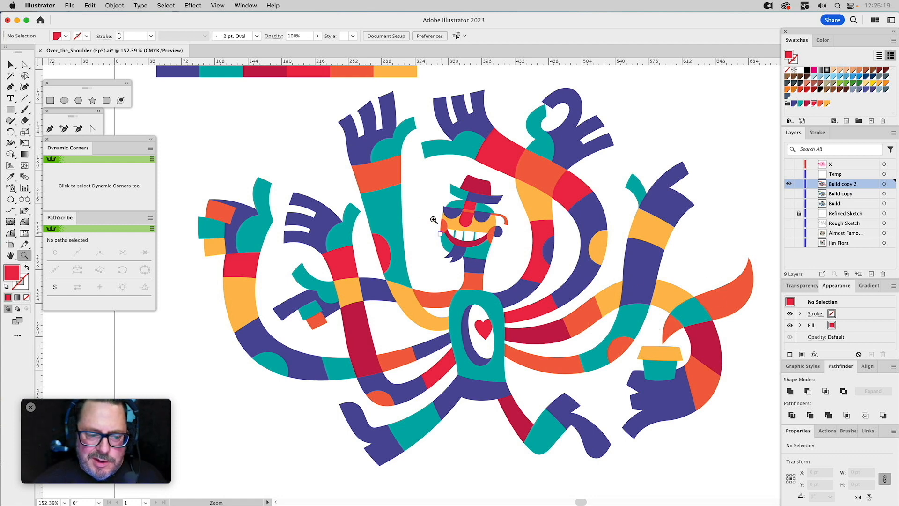
drag(402, 152, 555, 291)
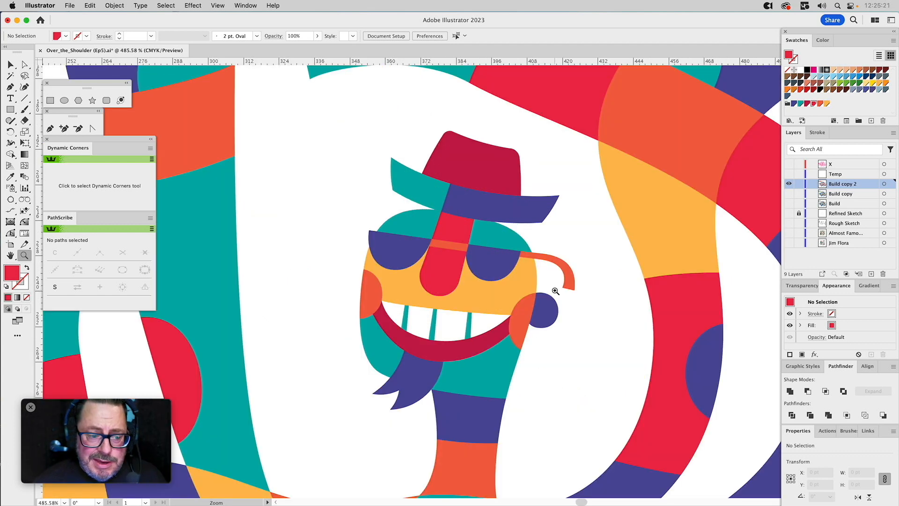
key(v)
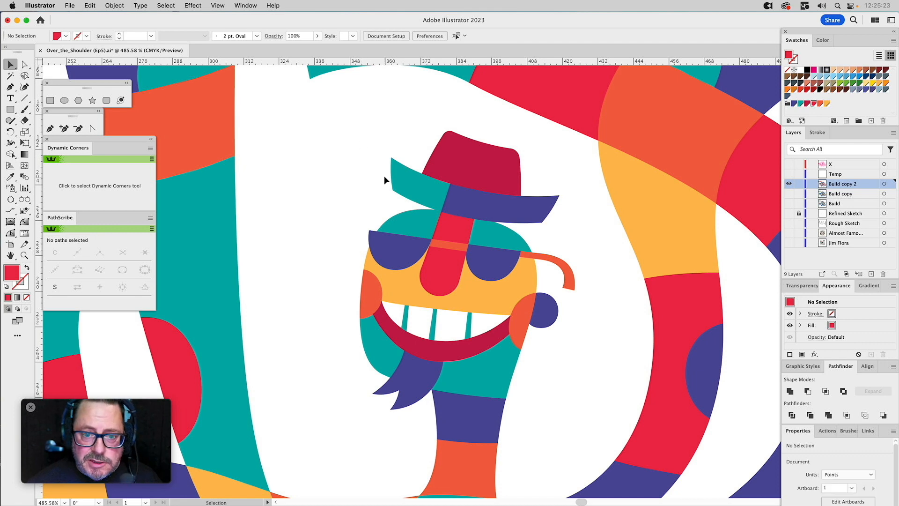
click(400, 177)
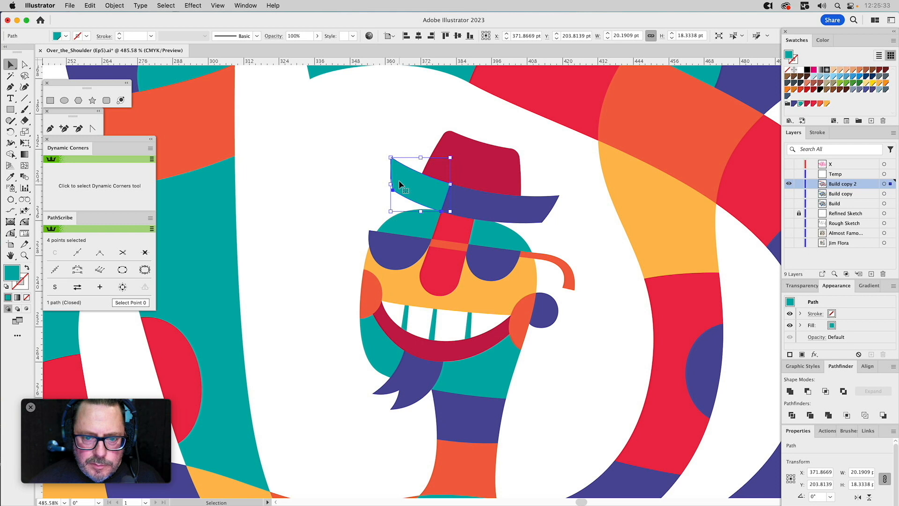
key(i)
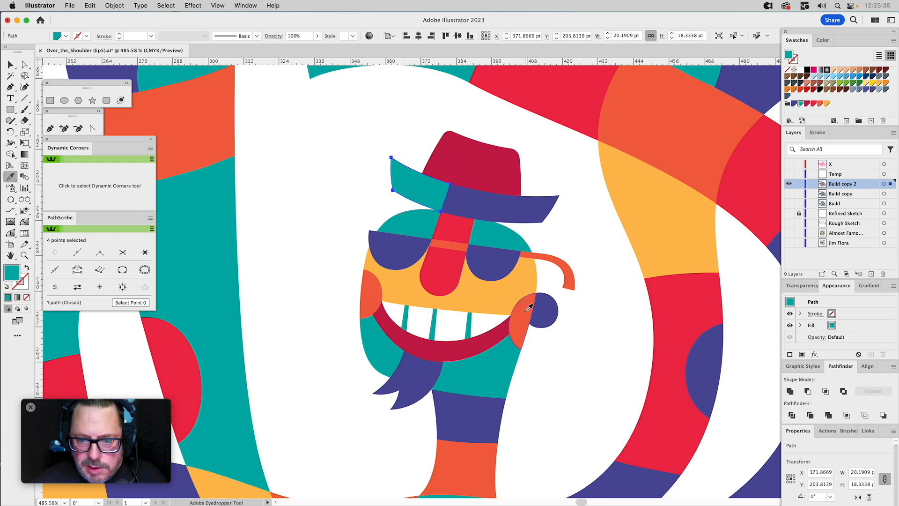
click(529, 307)
key(v)
click(577, 237)
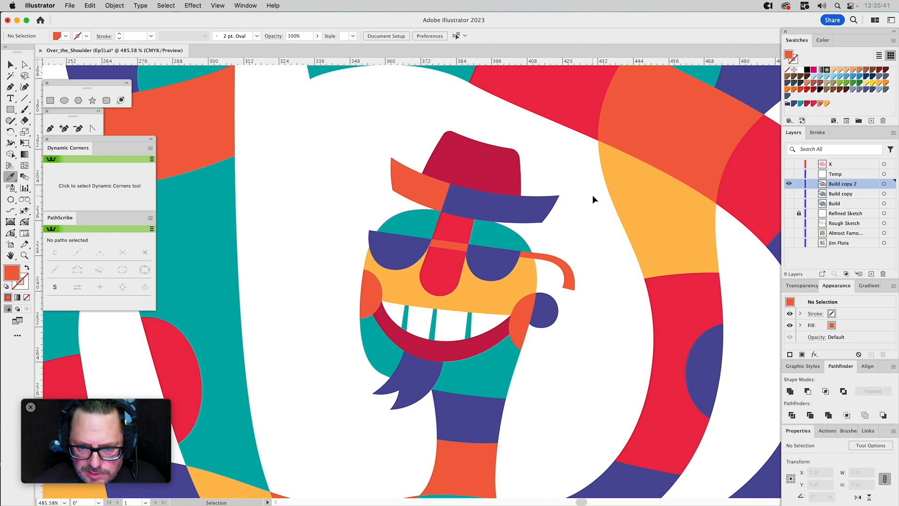
Try yellow-orange on the bridge of the glasses, and set it back to the orange-red sampled from the neck.
super+click(448, 250)
click(494, 288)
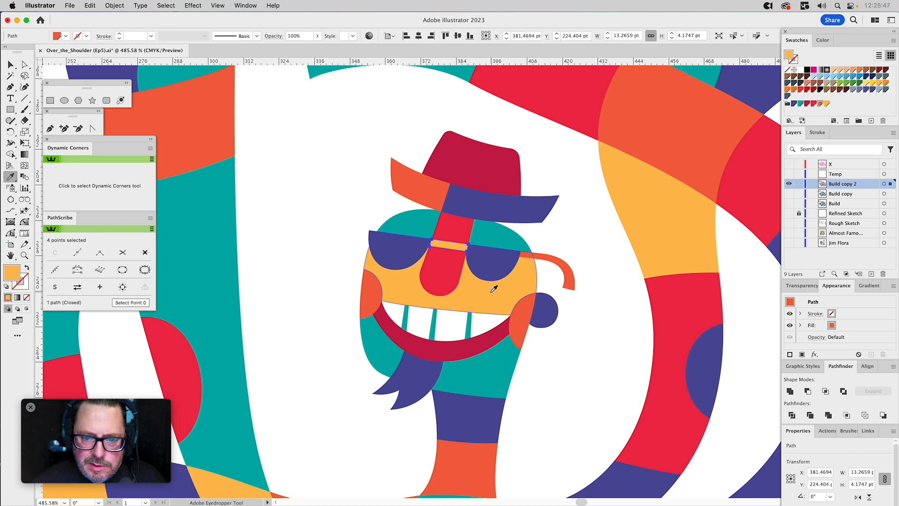
key(super+shift+a)
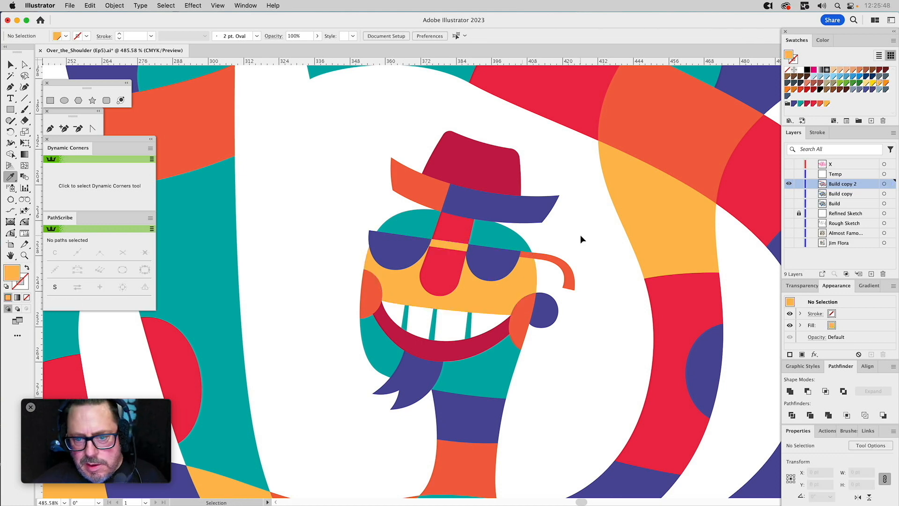
super+click(448, 244)
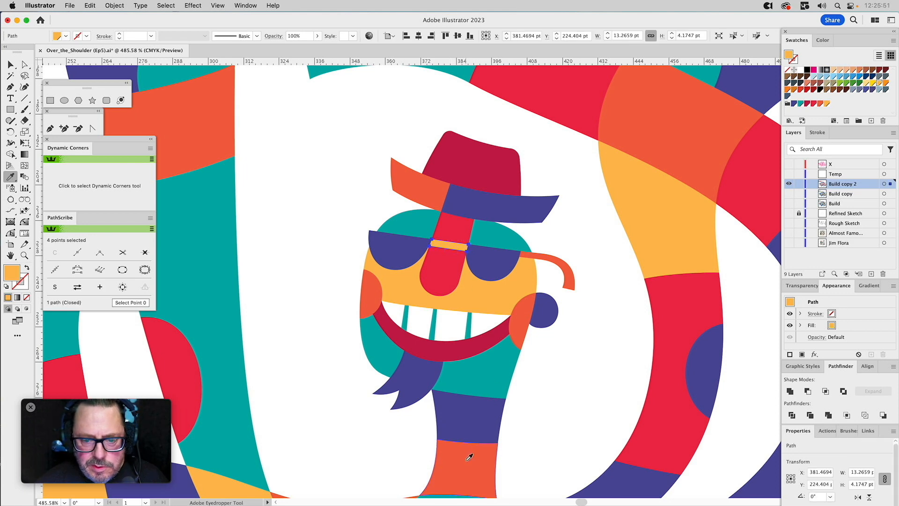
click(469, 456)
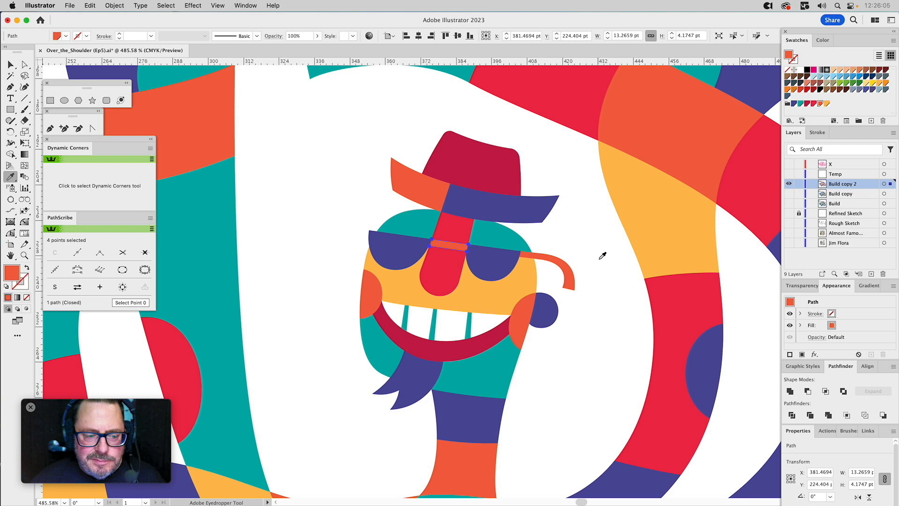
Try teal on the bridge of the glasses, and undo back to its orange-red fill.
click(504, 233)
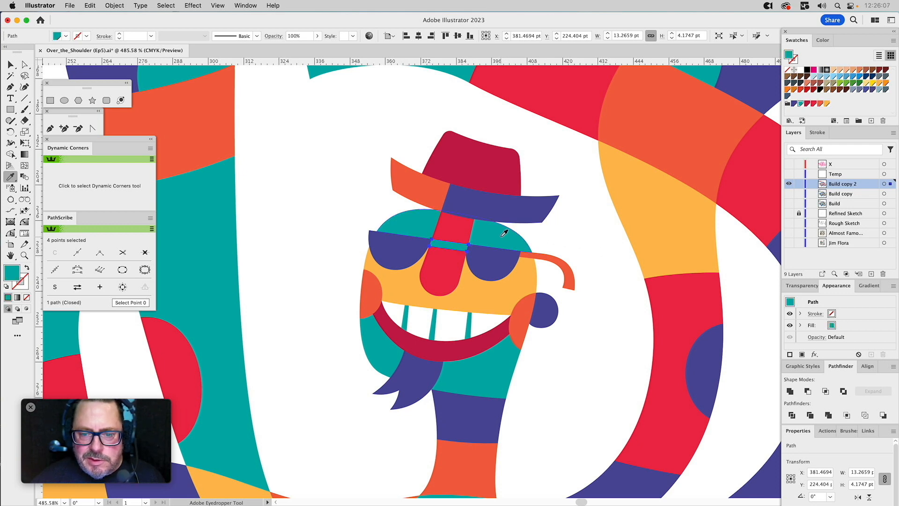
key(super+z)
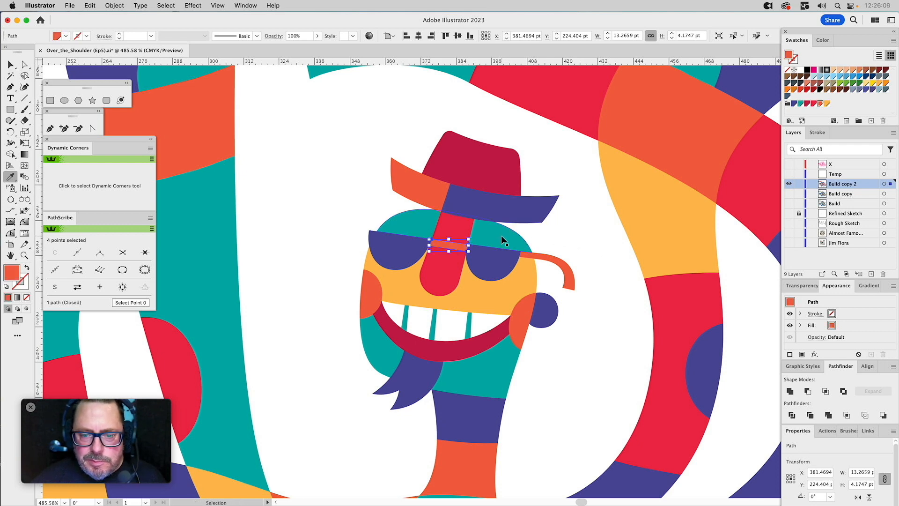
key(super+z)
key(super+z)
key(super+z)
key(super+z)
key(super+z)
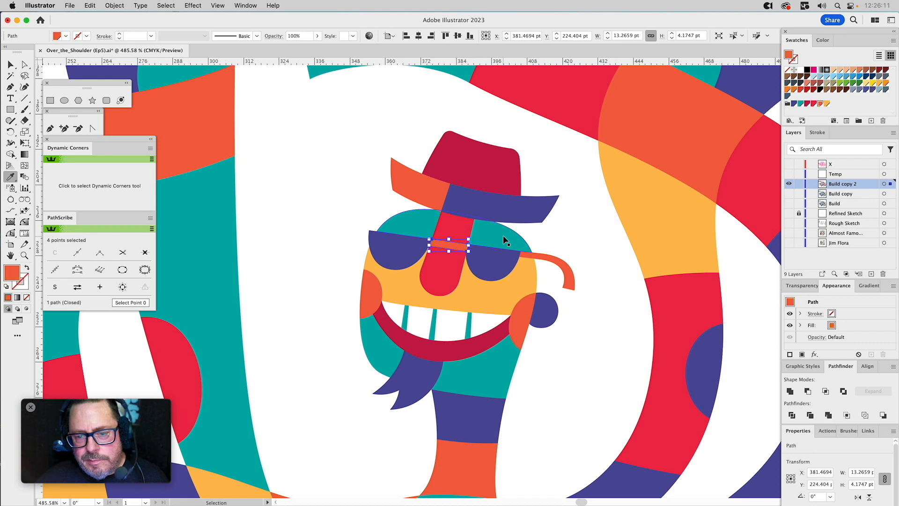
super+click(423, 192)
click(544, 258)
super+click(591, 233)
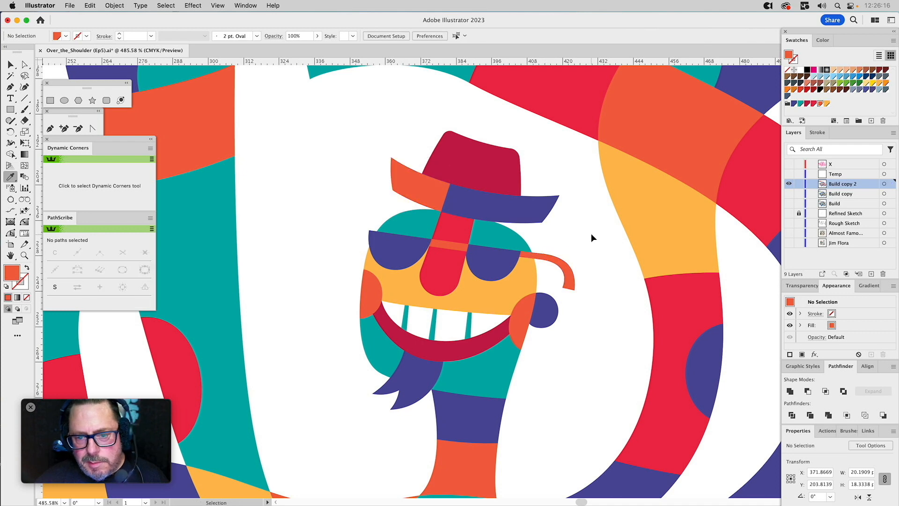
Recolour the nose with the dark crimson sampled from the hat.
super+click(453, 225)
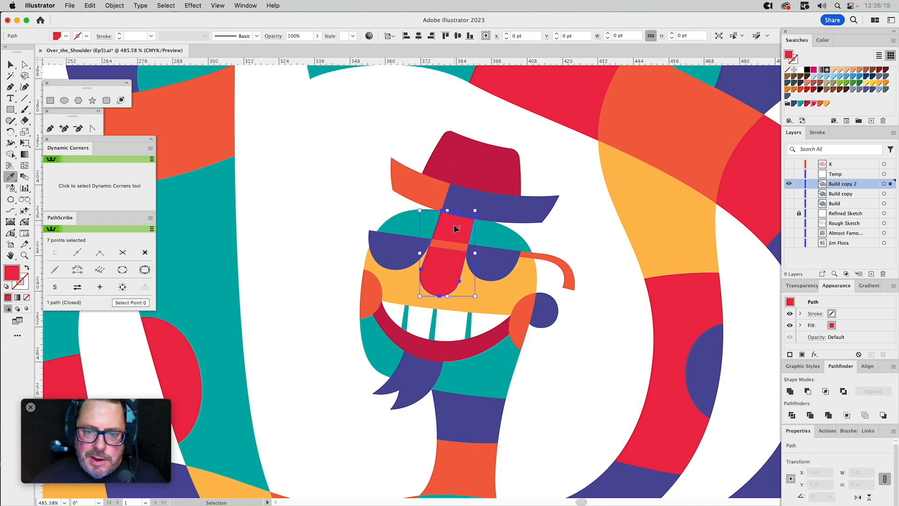
key(super)
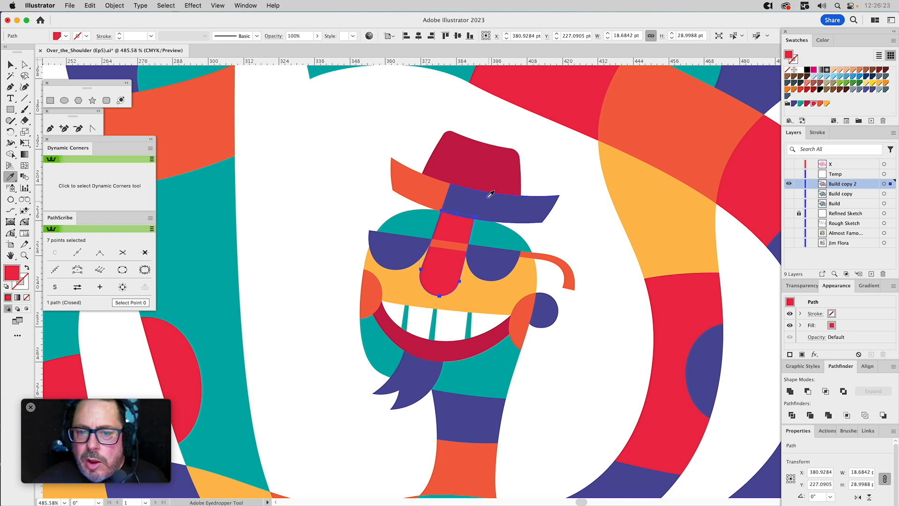
click(485, 176)
key(super)
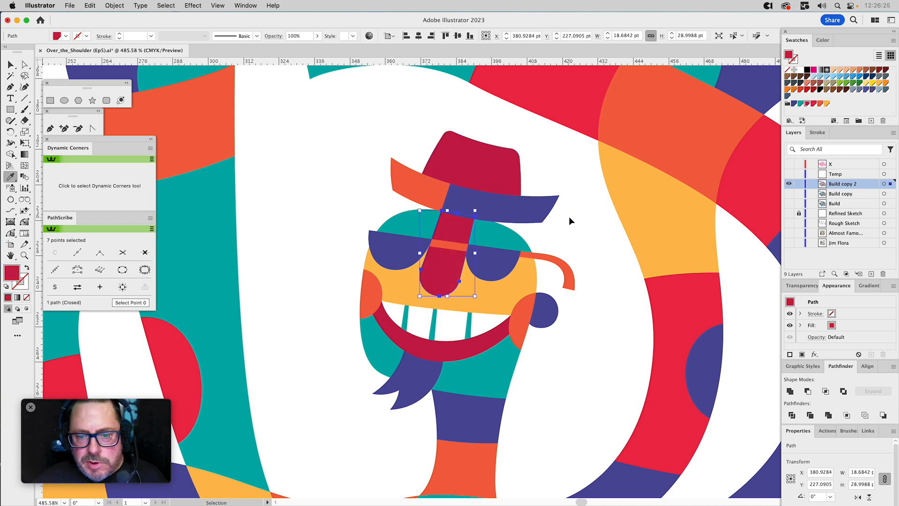
super+click(569, 217)
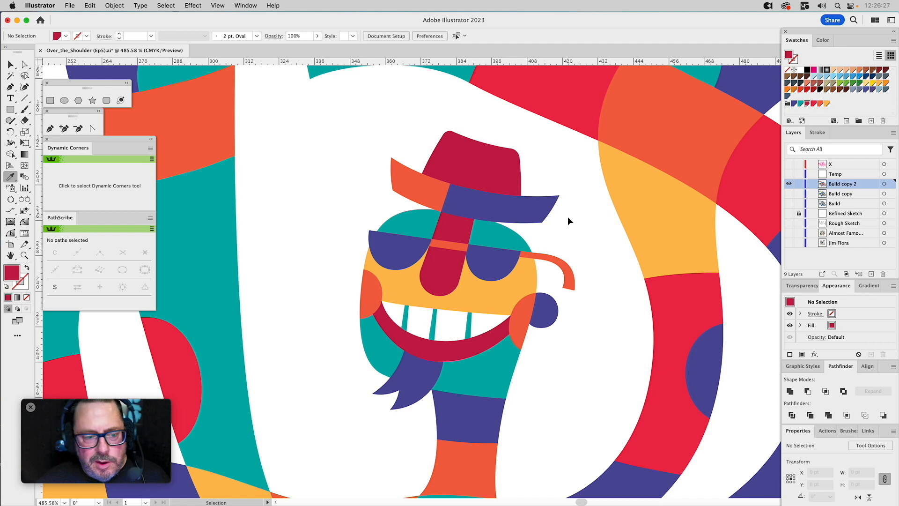
Recolour the lip below the teeth with the bright red sampled from the adjacent arm.
super+click(453, 349)
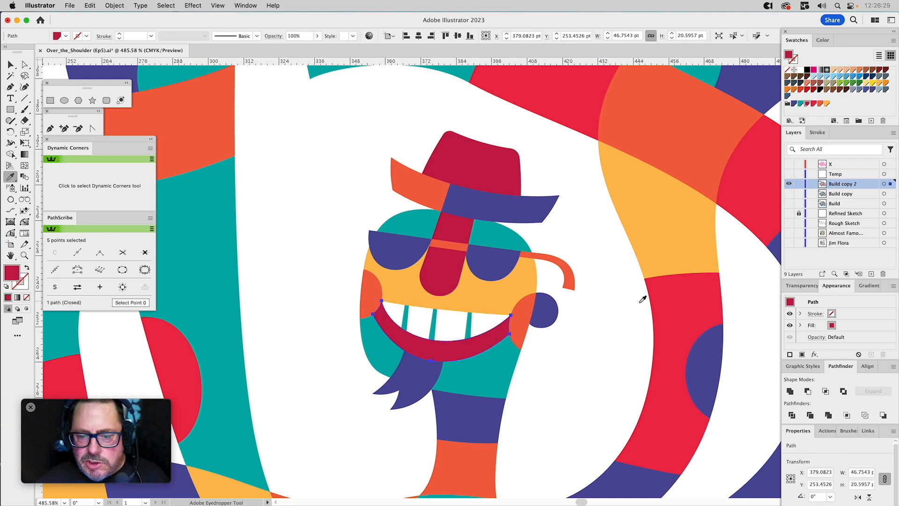
click(668, 298)
super+click(598, 330)
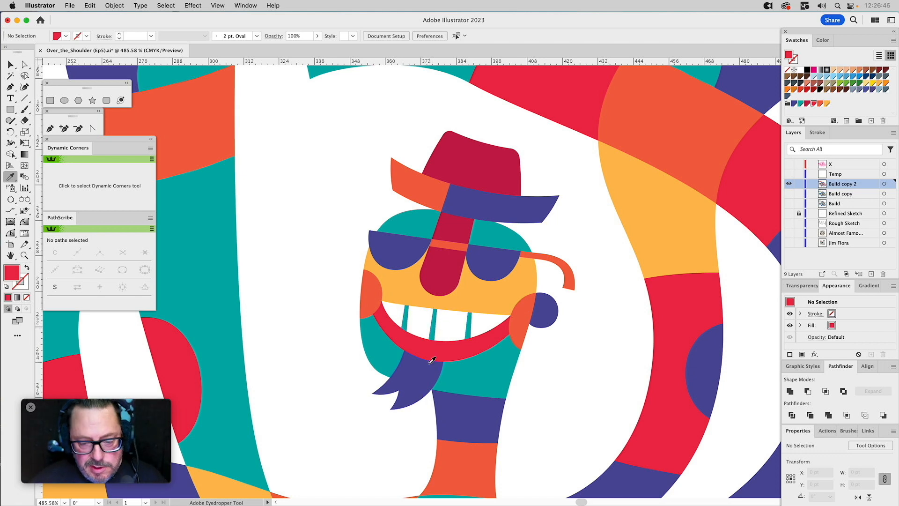
Lighten the three divider lines between the teeth to a 40% tint of their teal swatch.
key(v)
click(435, 333)
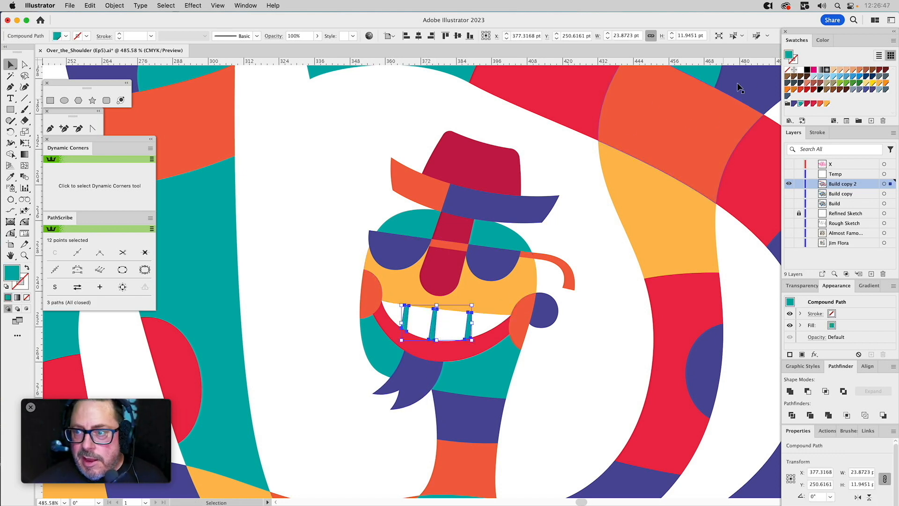
click(822, 39)
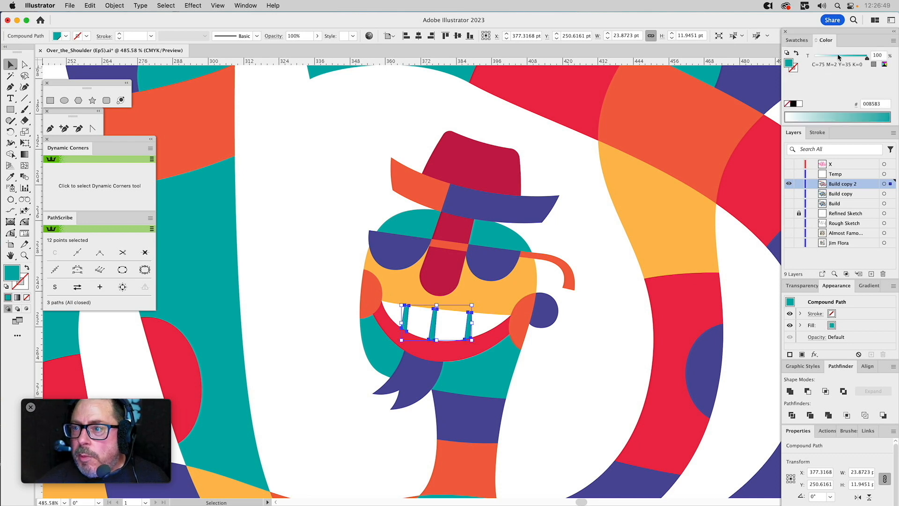
drag(838, 56, 835, 58)
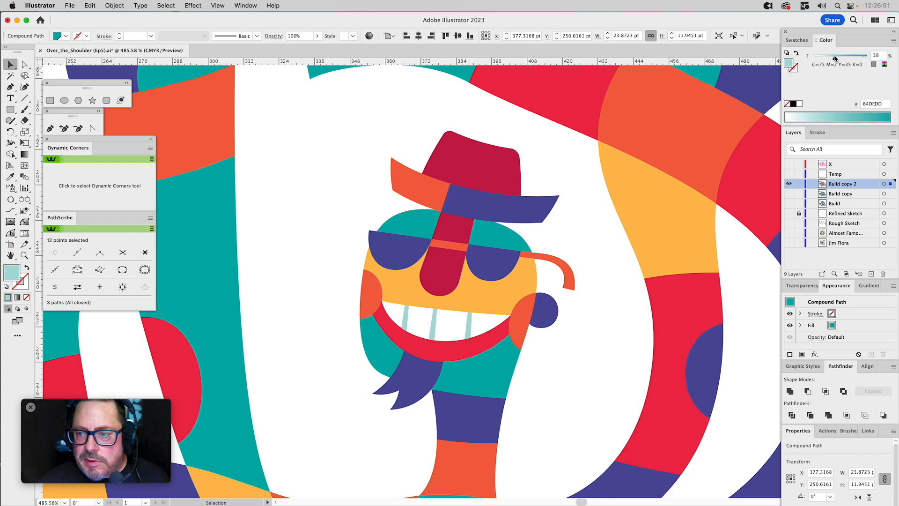
drag(834, 58, 836, 58)
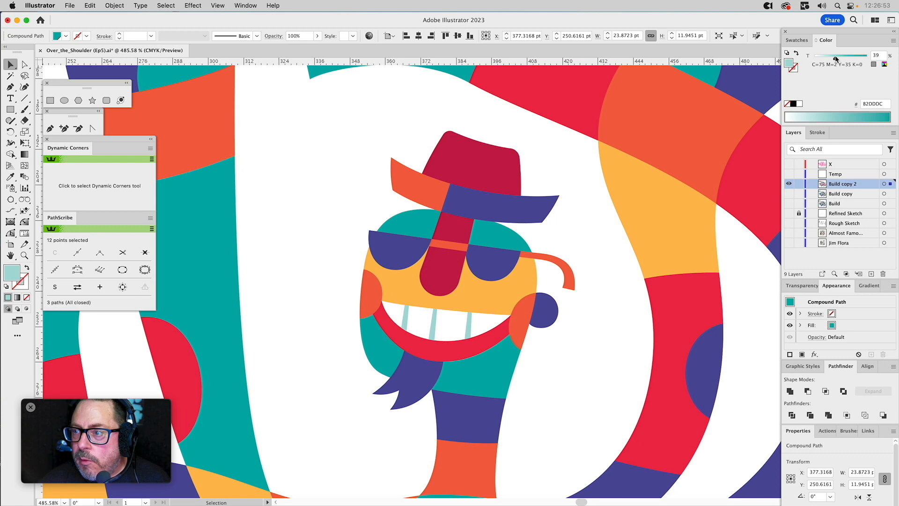
click(308, 177)
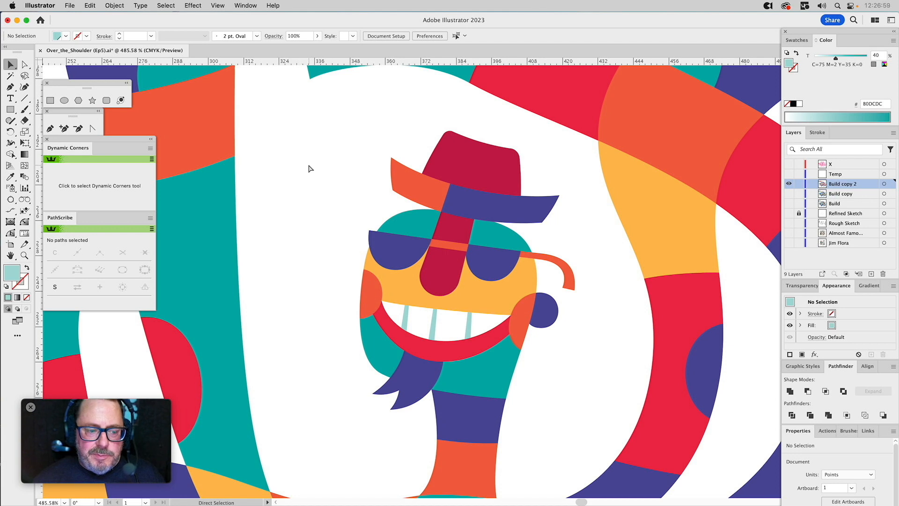
key(v)
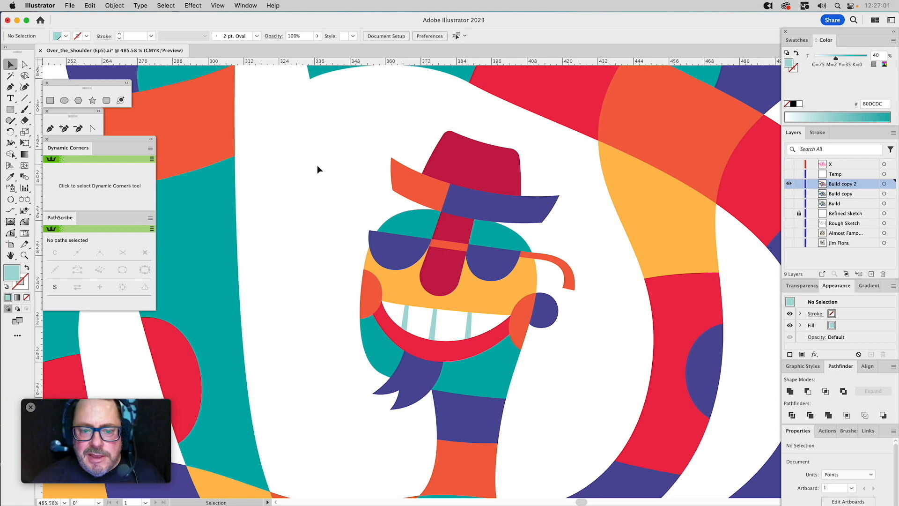
Draw a circle about 3.5 pt wide on the left lens of the sunglasses and fill it with white sampled from the teeth.
drag(614, 382, 569, 353)
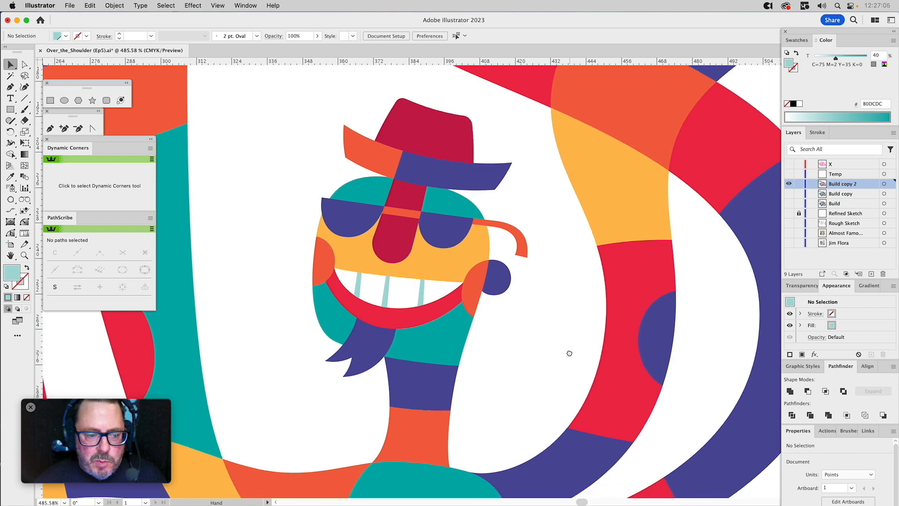
click(66, 101)
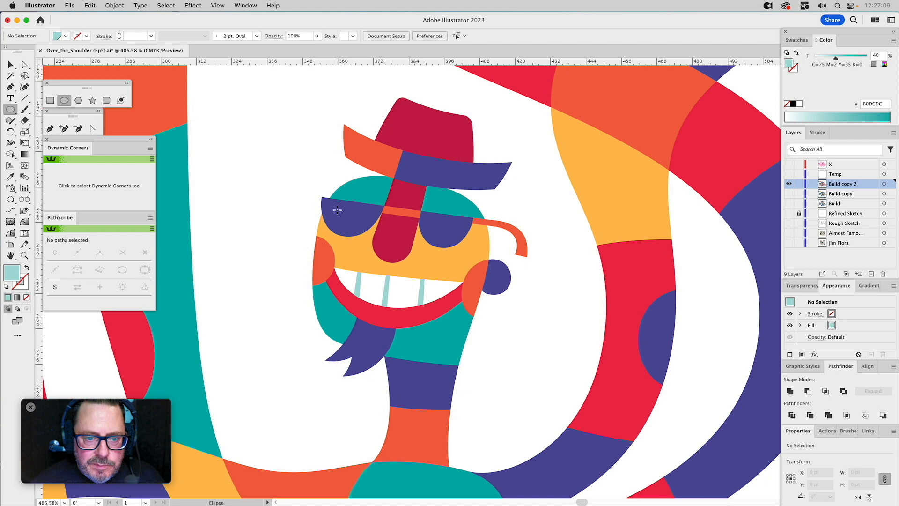
drag(335, 210, 341, 212)
key(i)
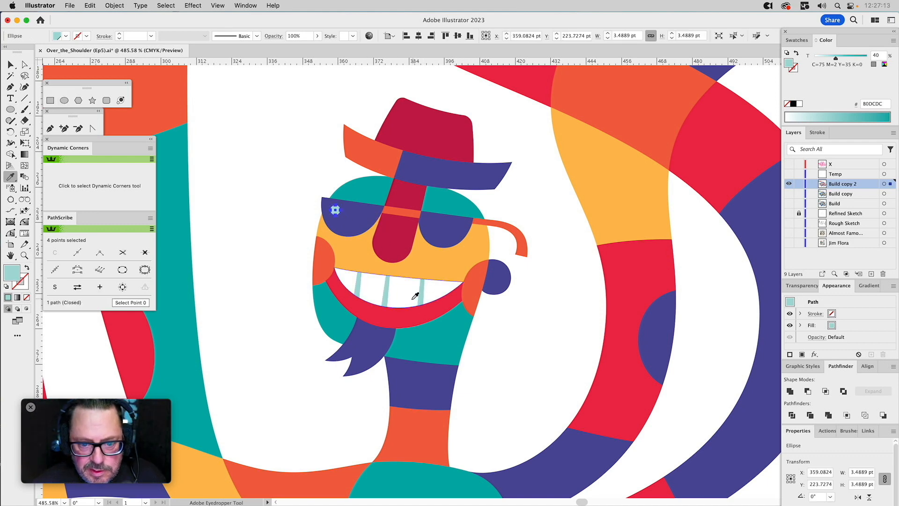
click(420, 276)
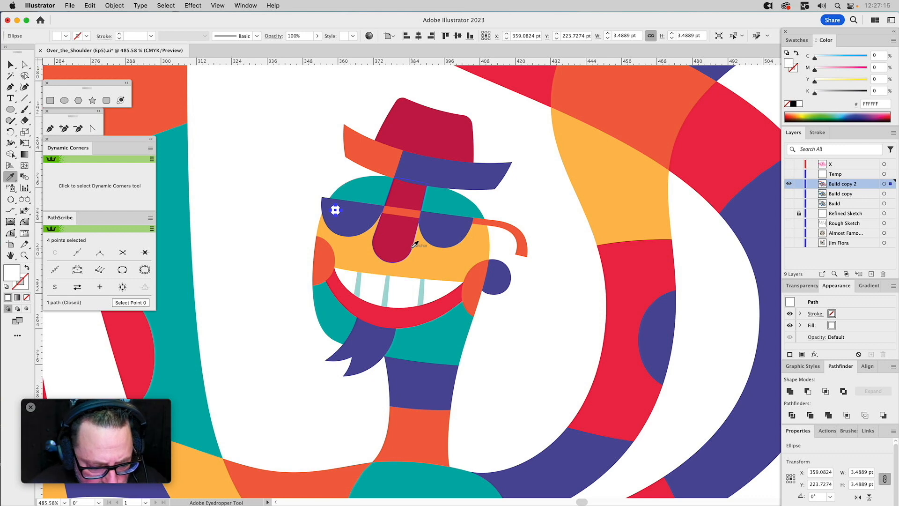
Duplicate the white highlight circle onto the upper-left part of the right lens.
key(v)
click(301, 148)
drag(335, 210, 432, 225)
Duplicate both lens highlights as smaller circles about 2.6 pt wide in the lower-right part of each lens.
shift+click(336, 211)
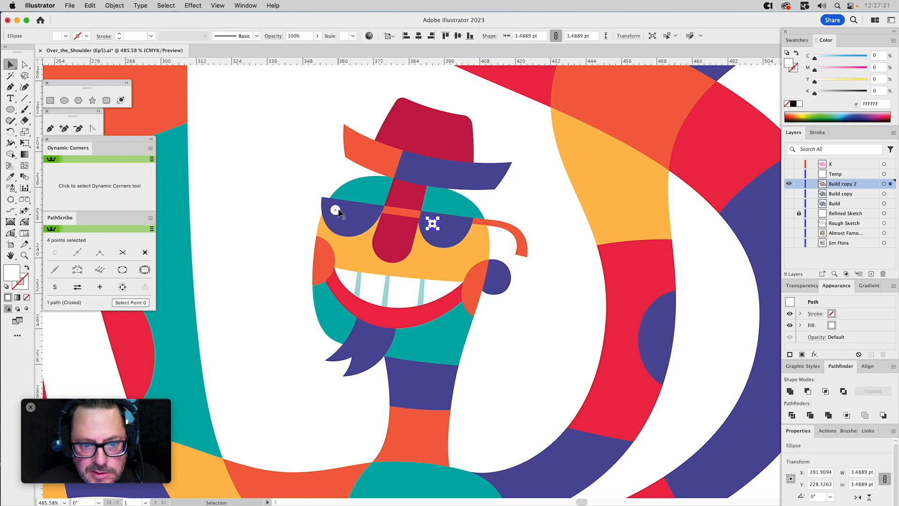
shift+click(339, 212)
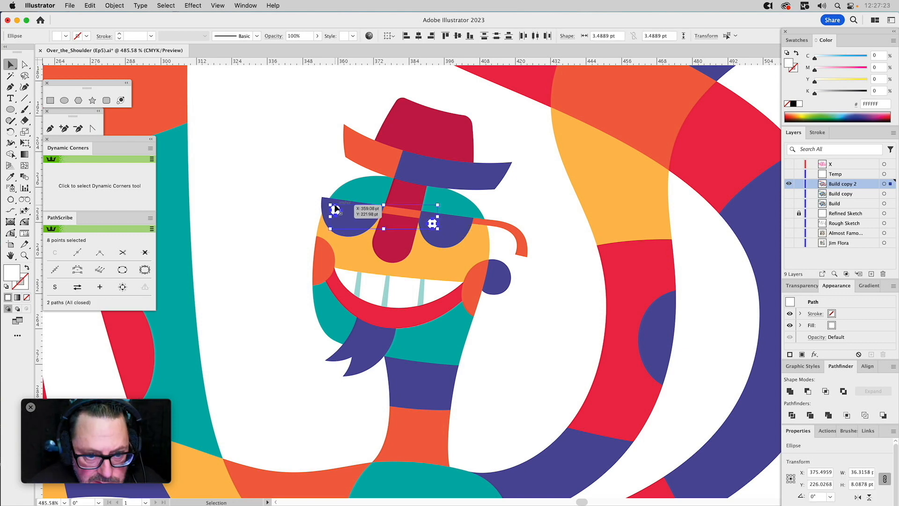
drag(330, 204, 356, 227)
click(327, 176)
drag(434, 225, 447, 239)
shift+click(357, 226)
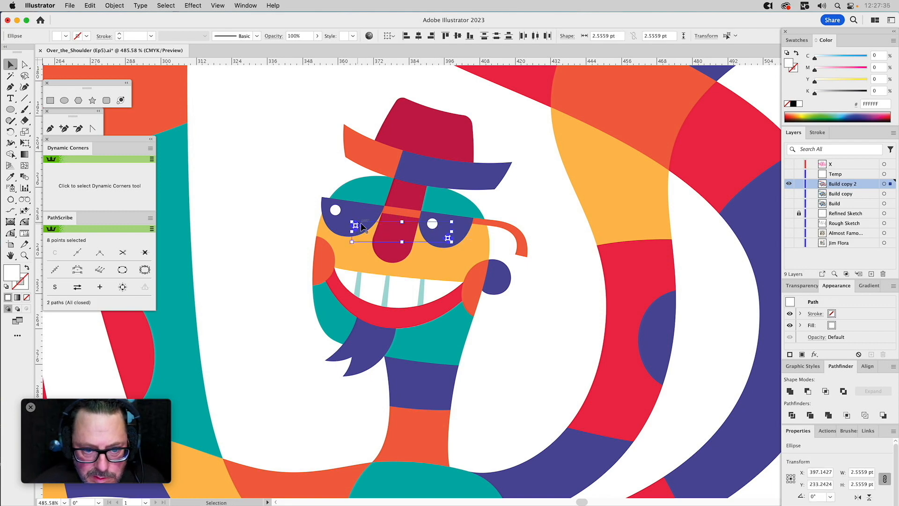
Recolour the two small lens circles with the purple sampled from the lens and set its tint to 65%.
key(i)
click(375, 216)
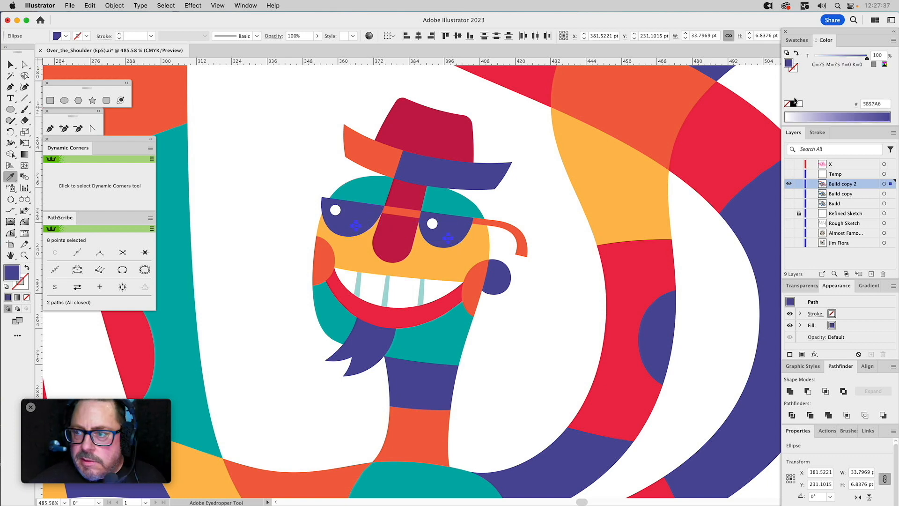
drag(837, 57, 848, 58)
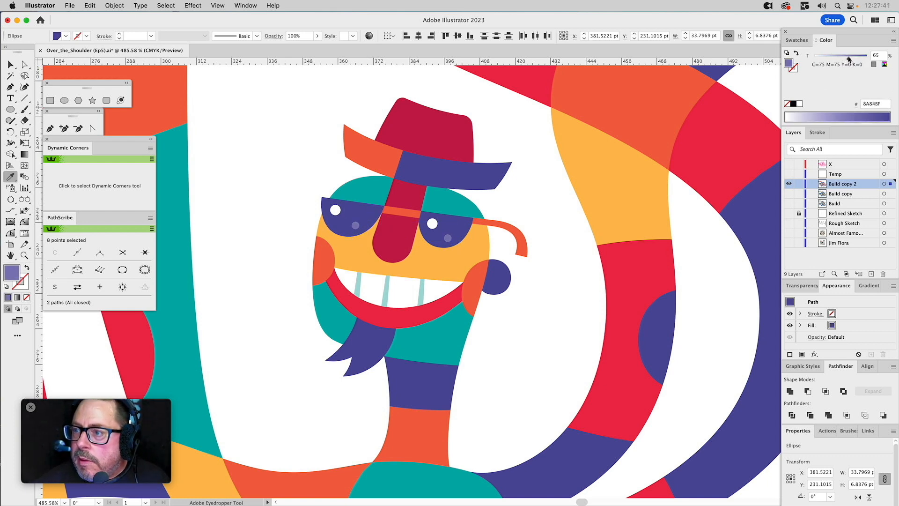
key(super+shift+a)
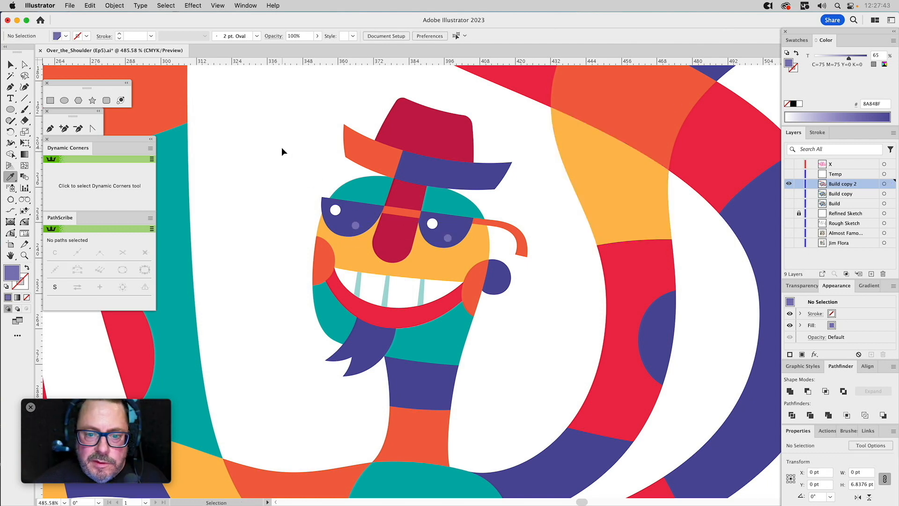
Set the opacity of the two large white lens highlights to 85%.
key(super+0)
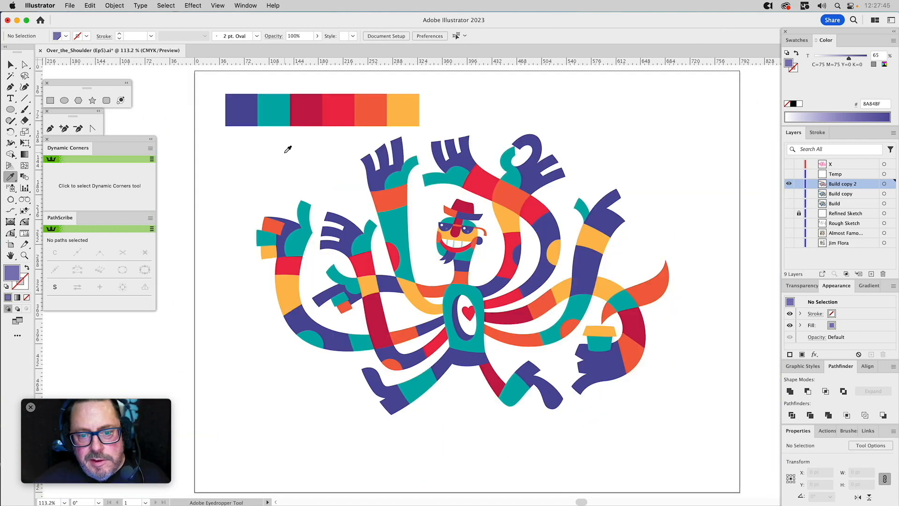
key(z)
drag(413, 202, 520, 263)
key(v)
click(471, 274)
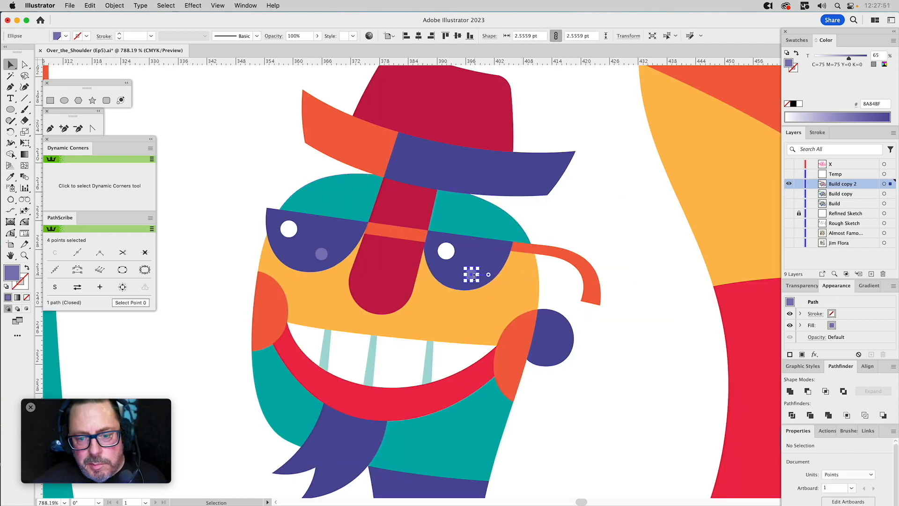
shift+click(323, 252)
click(289, 228)
shift+click(446, 251)
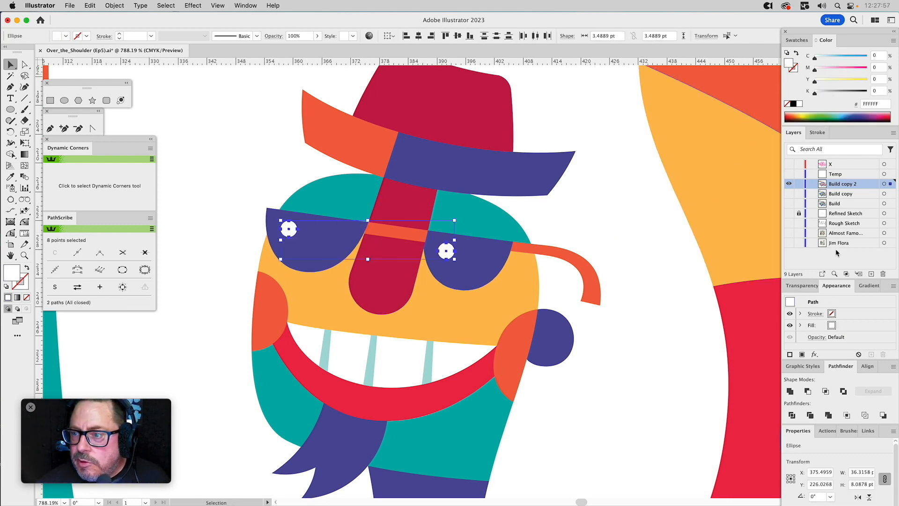
click(805, 285)
click(861, 300)
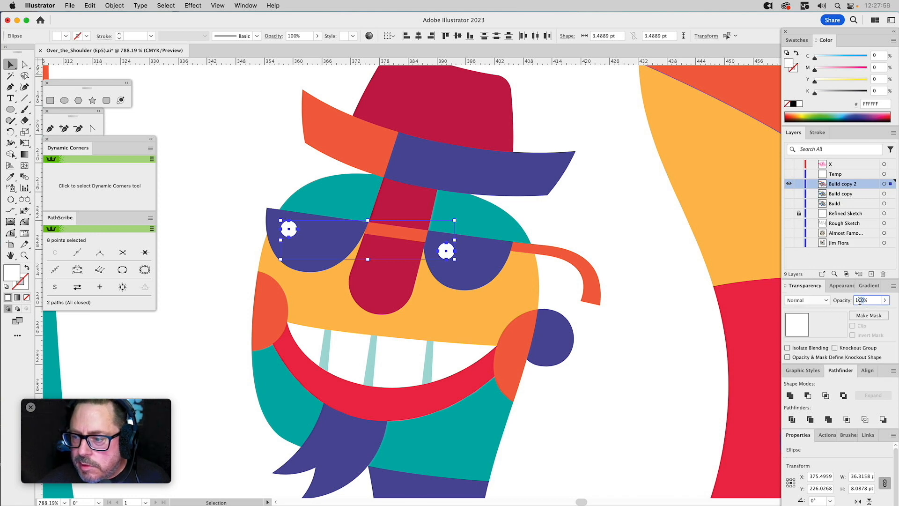
text(85)
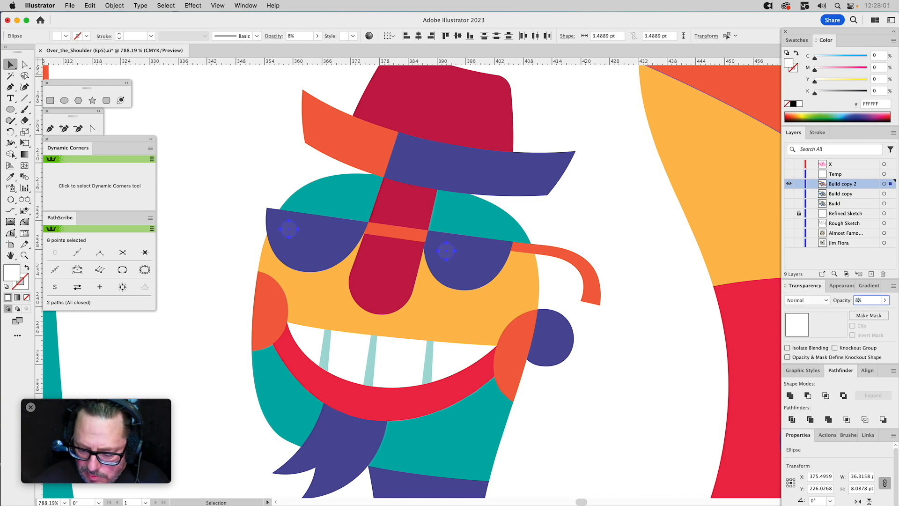
key(Return)
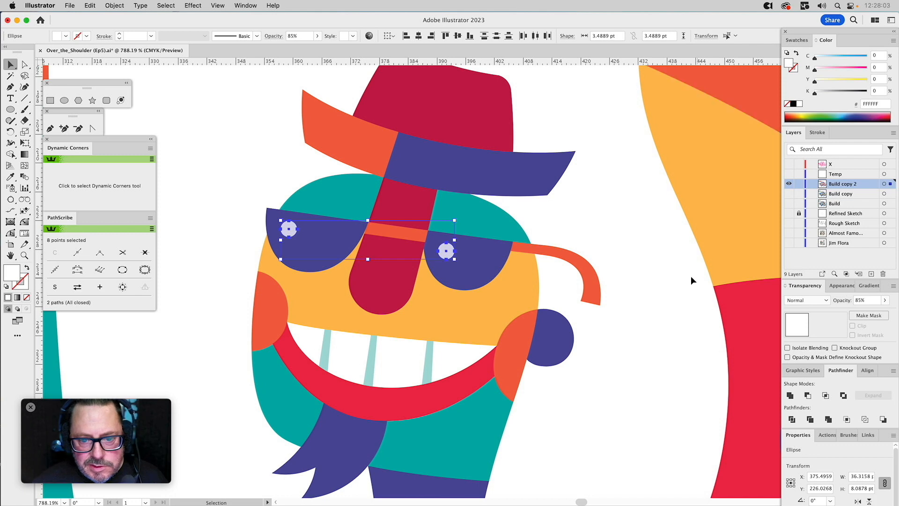
click(588, 217)
Recolour the orange steam wisp above the cup with the pale teal sampled from the lines between the teeth.
key(super+0)
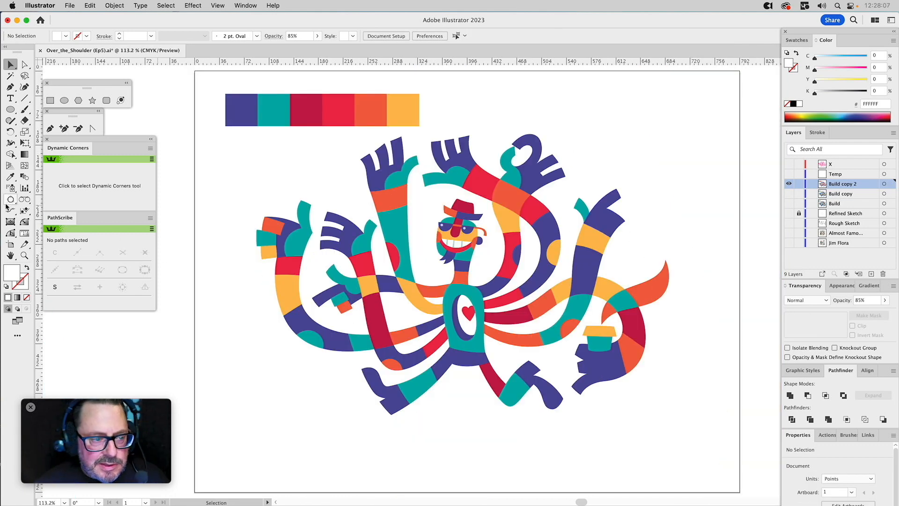
click(23, 256)
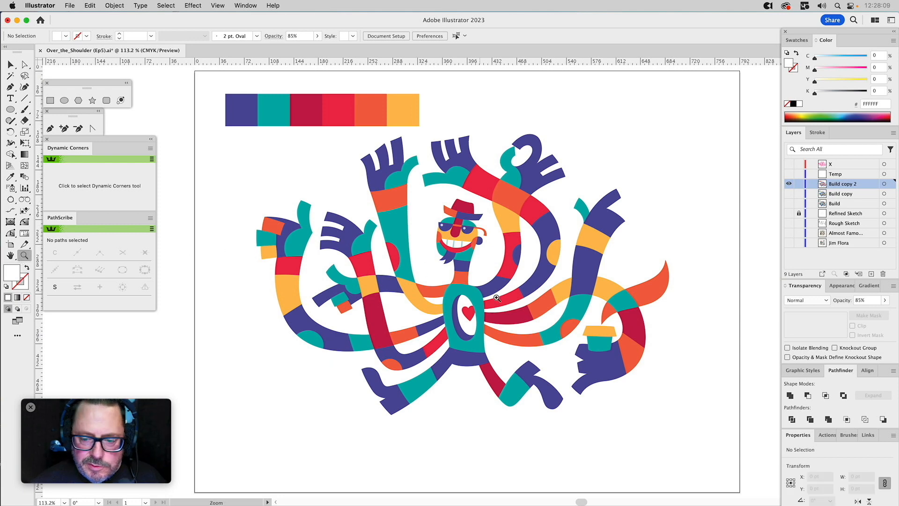
drag(553, 243, 715, 424)
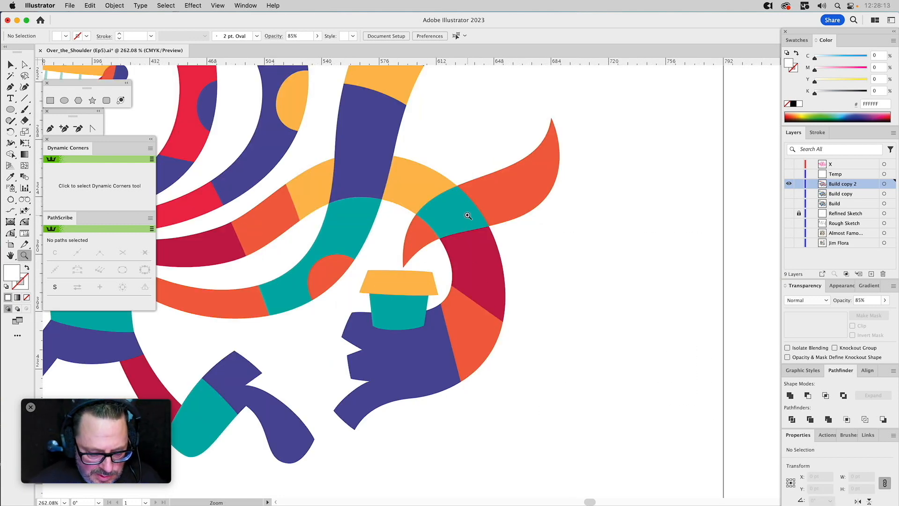
key(v)
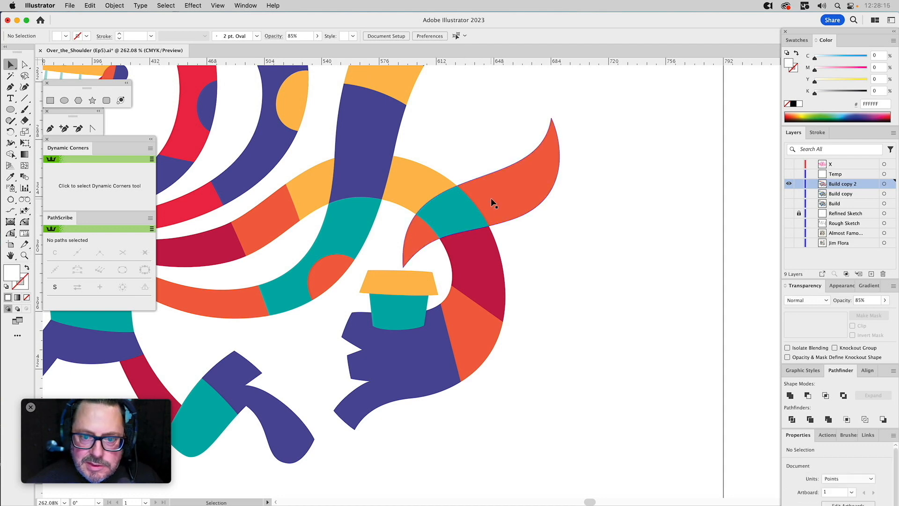
click(493, 195)
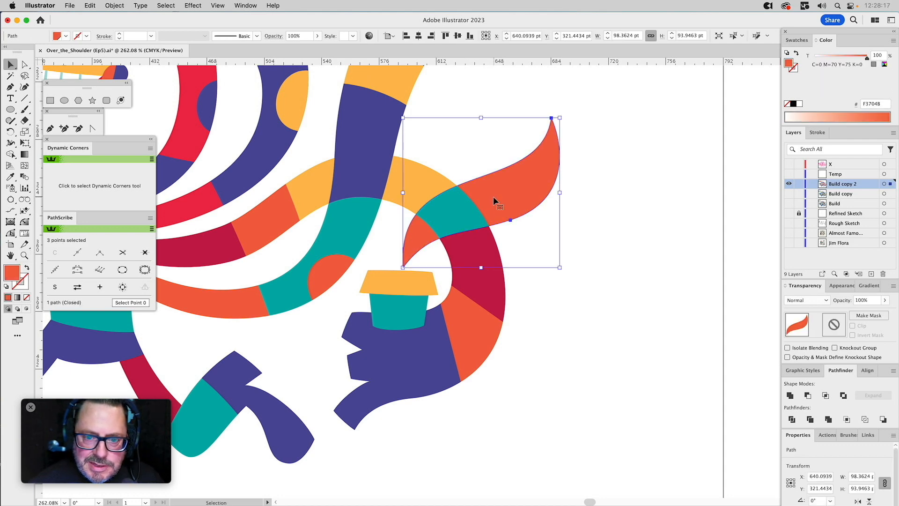
key(i)
click(436, 206)
drag(396, 193, 625, 246)
click(315, 131)
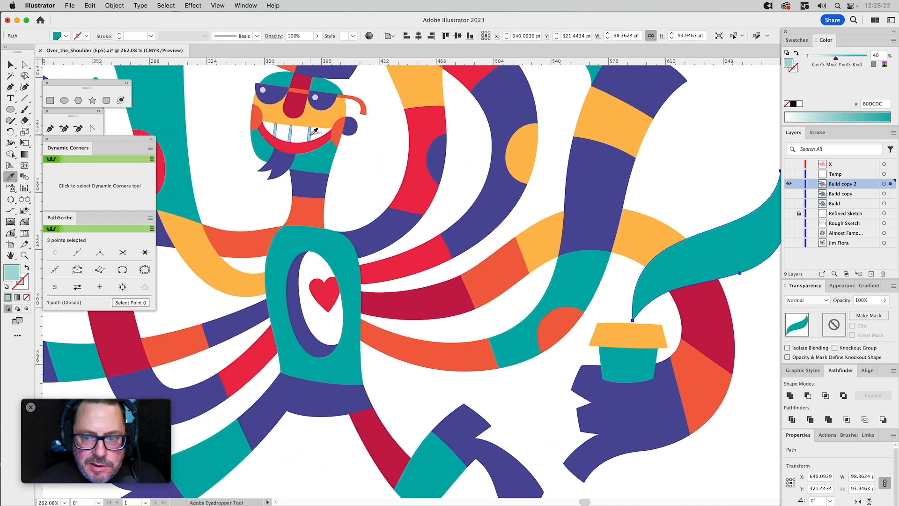
drag(701, 178, 575, 158)
super+click(584, 147)
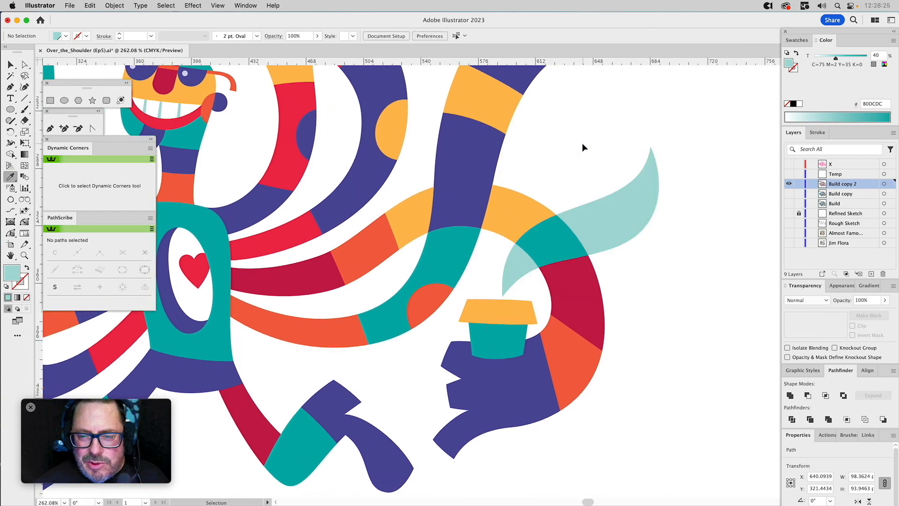
Lower the steam wisp's teal tint to 30%.
super+click(634, 222)
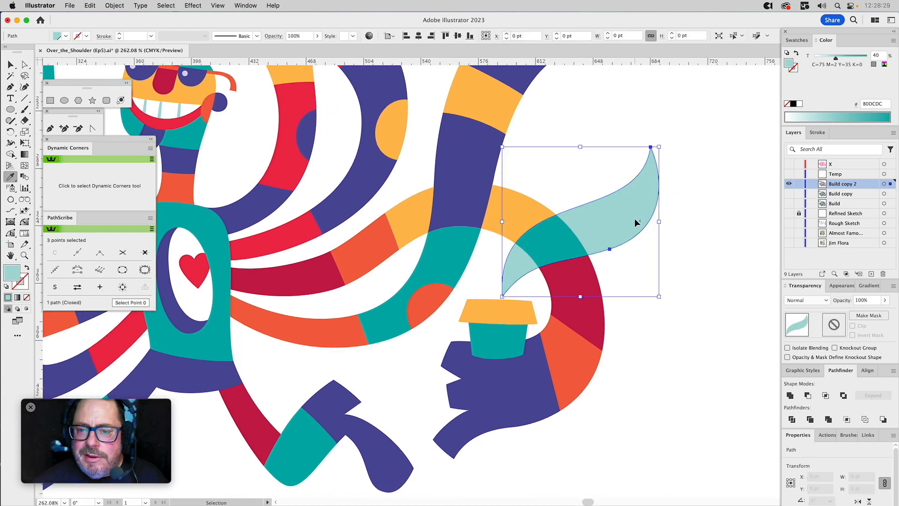
drag(835, 58, 831, 61)
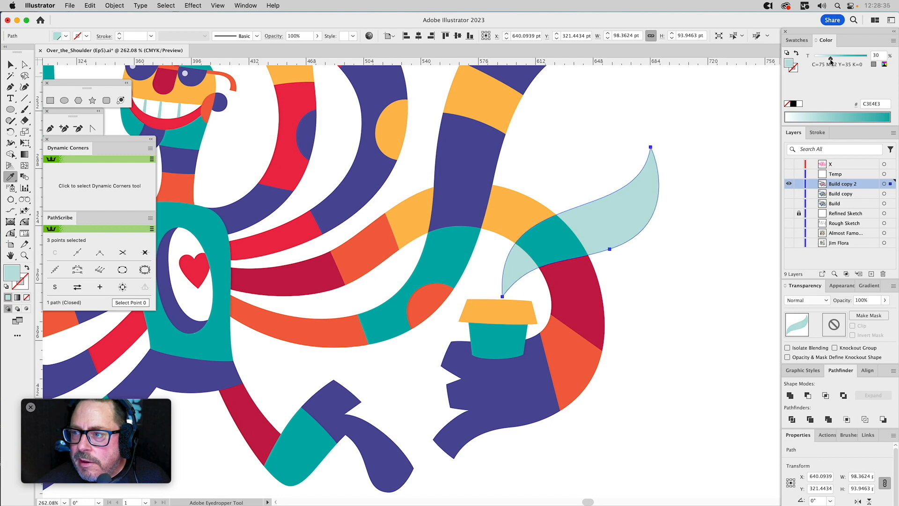
super+click(752, 178)
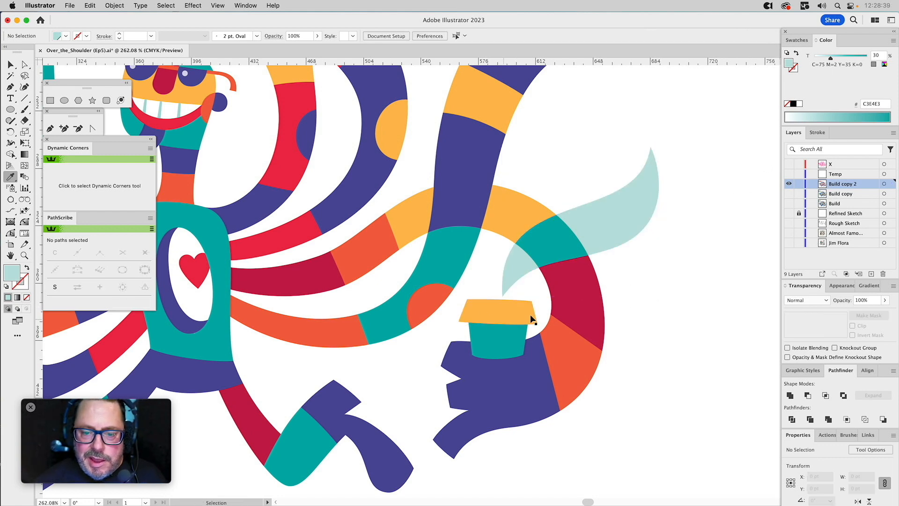
Lighten the teal body of the cup beneath its yellow-orange rim to a 20% tint.
super+click(493, 344)
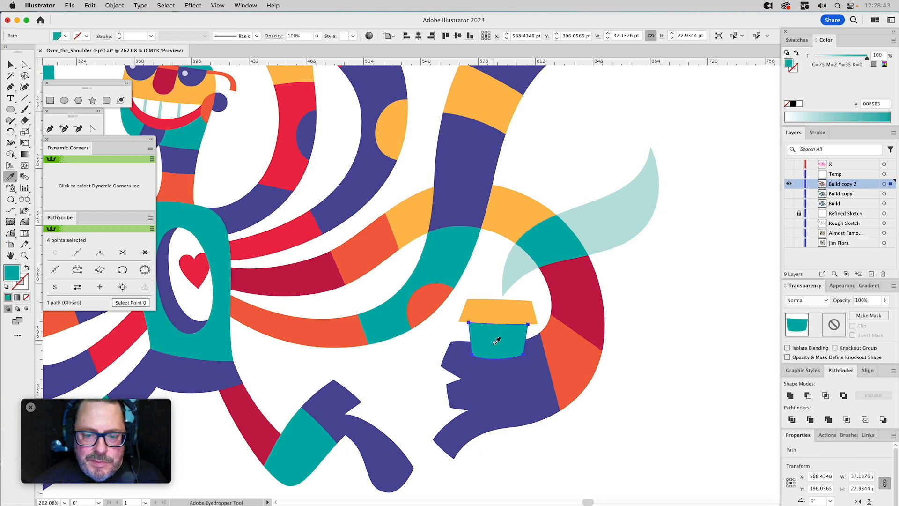
click(818, 57)
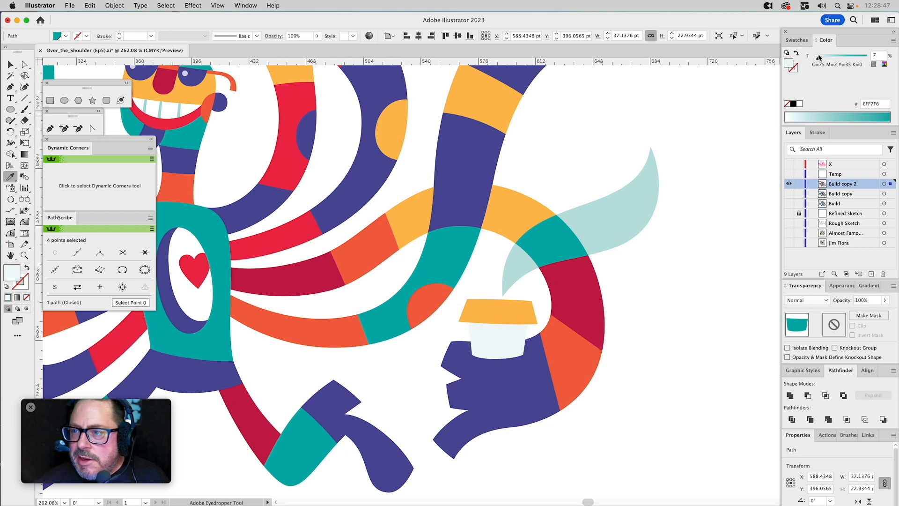
drag(819, 58, 824, 58)
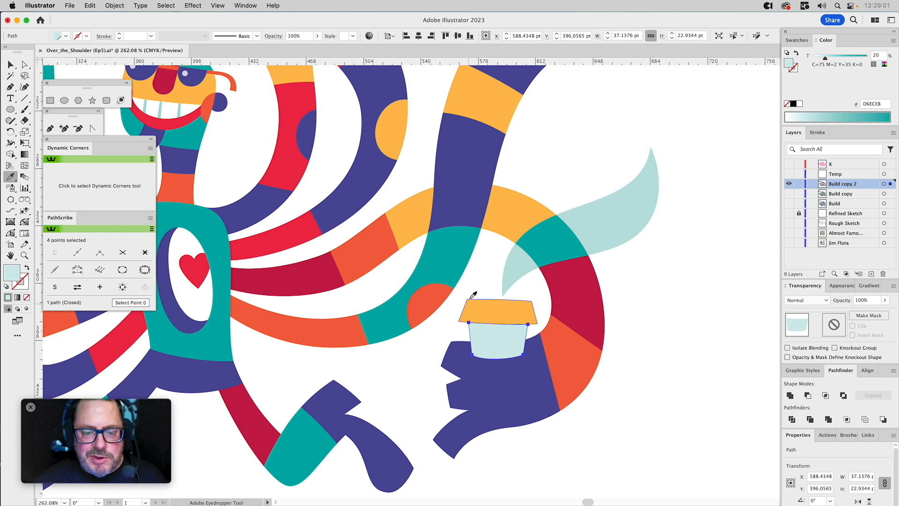
Recolour the cup's body beneath the yellow-orange rim with the full-strength teal sampled from the neighbouring arm, and clear the selection.
click(452, 272)
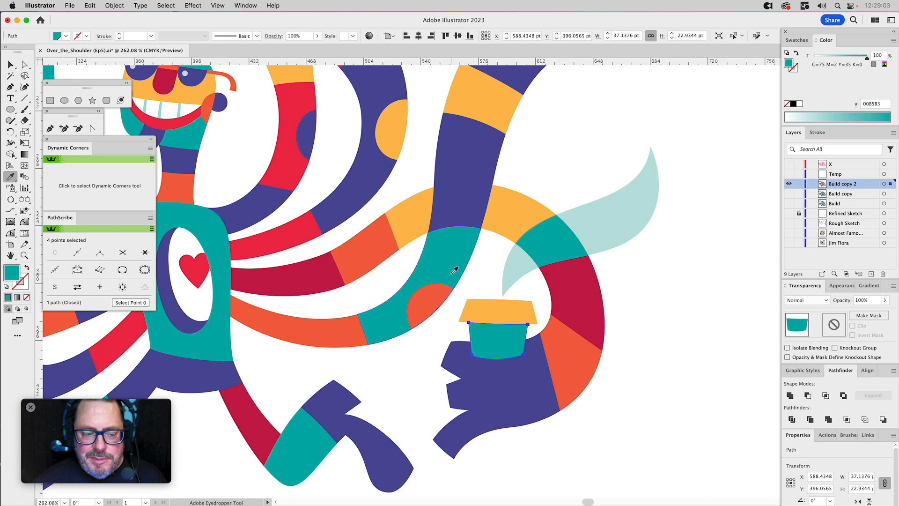
key(super+shift+a)
drag(636, 339, 727, 344)
drag(571, 329, 669, 371)
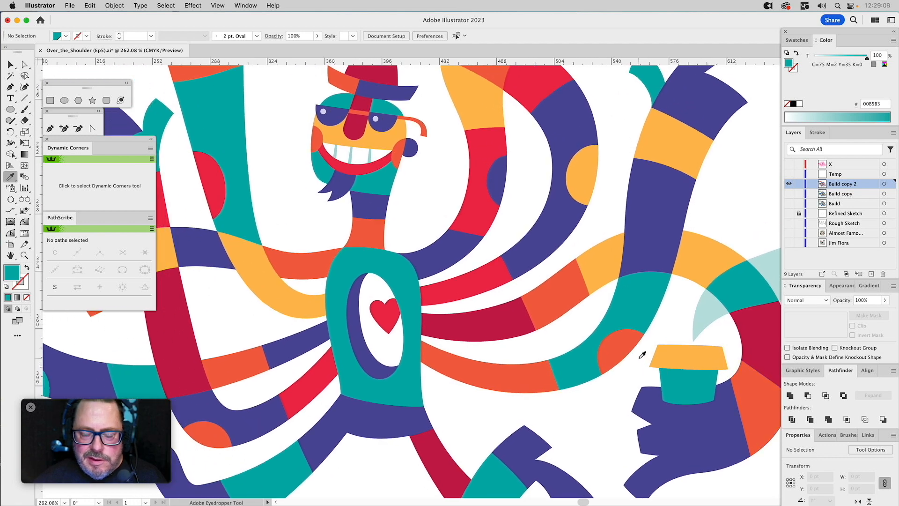
key(super+0)
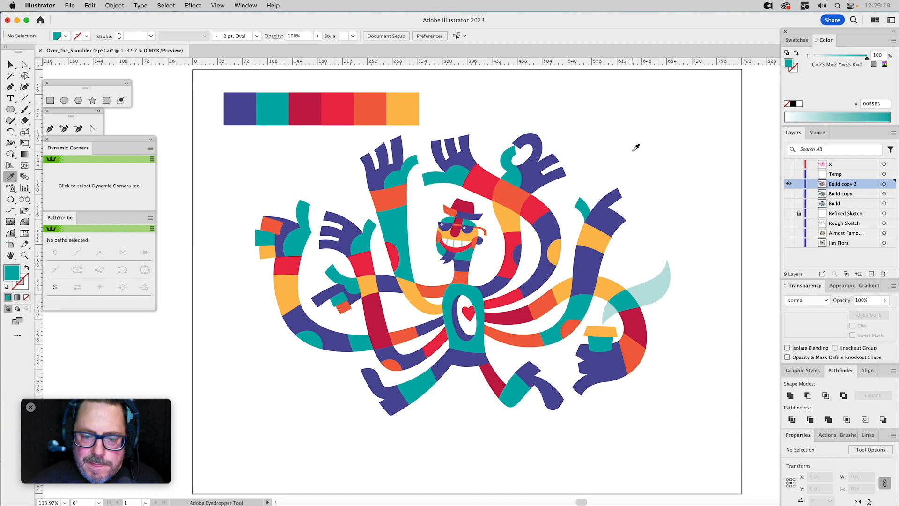
Check the chest heart's red fill among the document's swatches.
key(super)
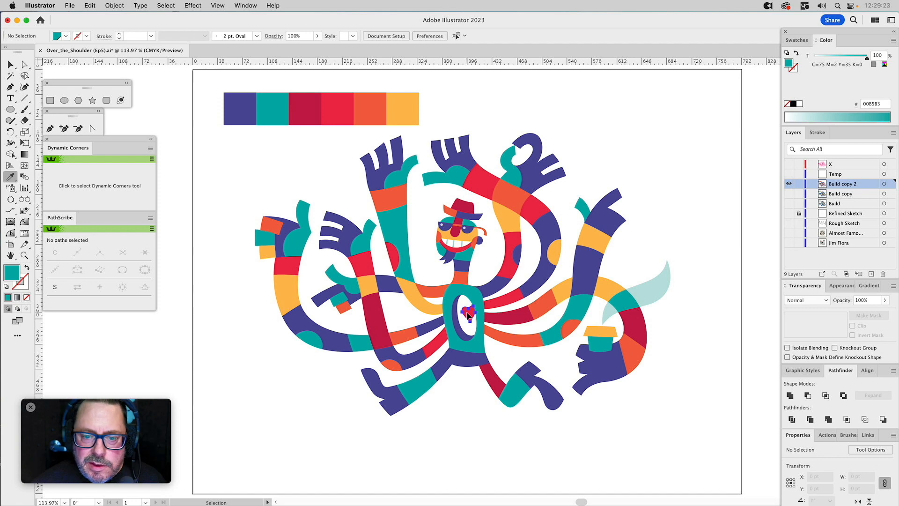
super+click(467, 314)
click(797, 41)
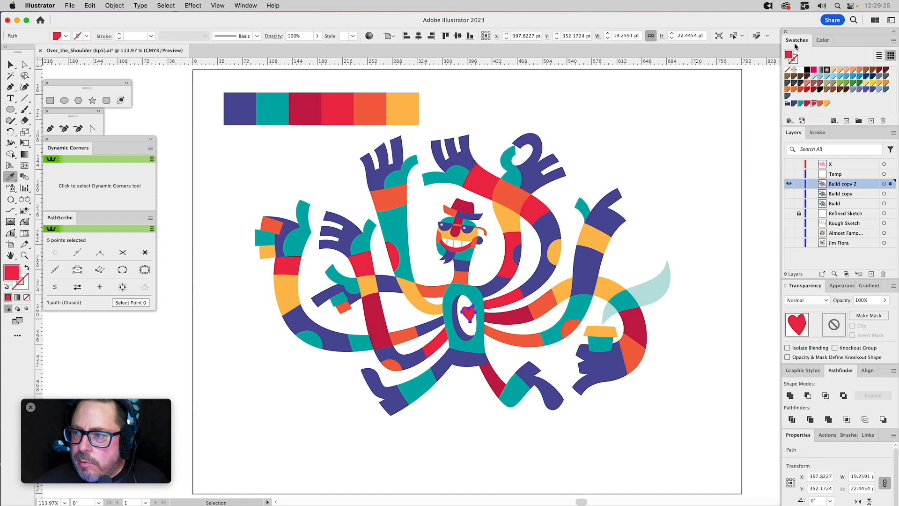
super+click(632, 131)
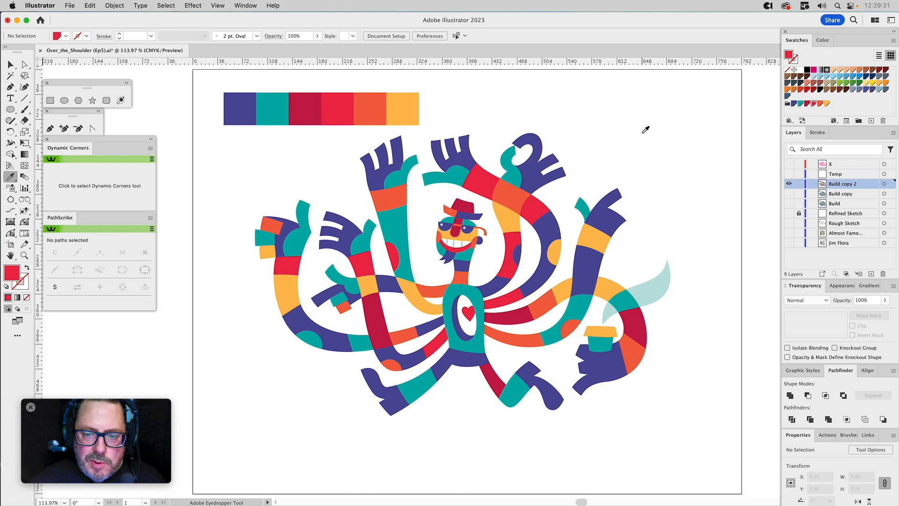
Duplicate the Build copy 2 layer, keeping only the duplicate visible, and delete the row of six palette squares from it.
key(v)
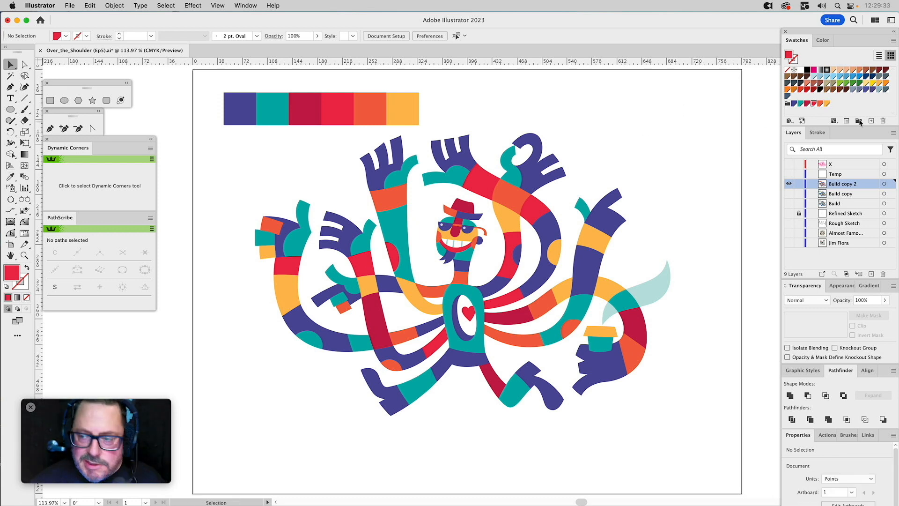
click(893, 132)
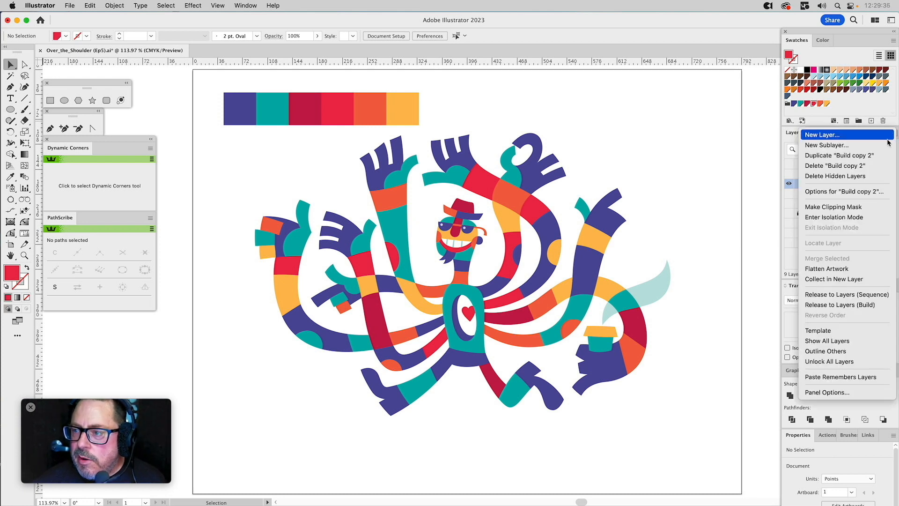
click(834, 156)
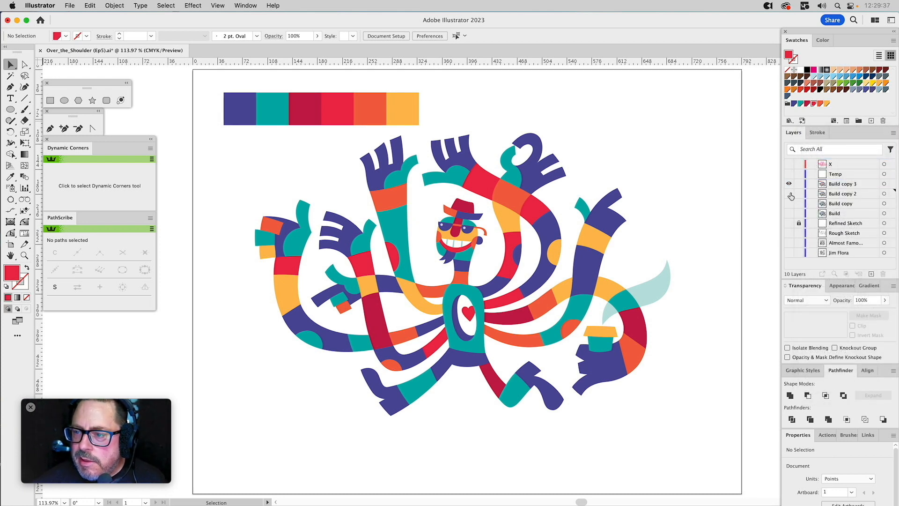
drag(423, 85, 236, 111)
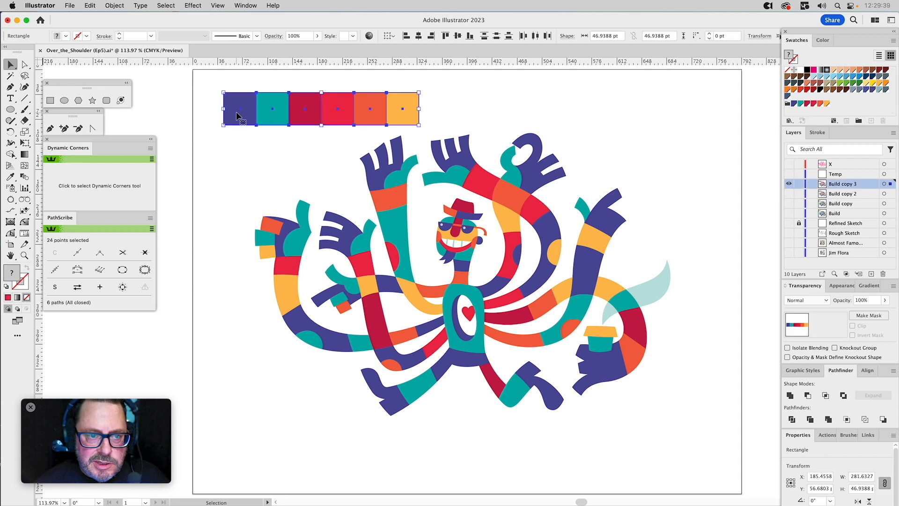
key(Delete)
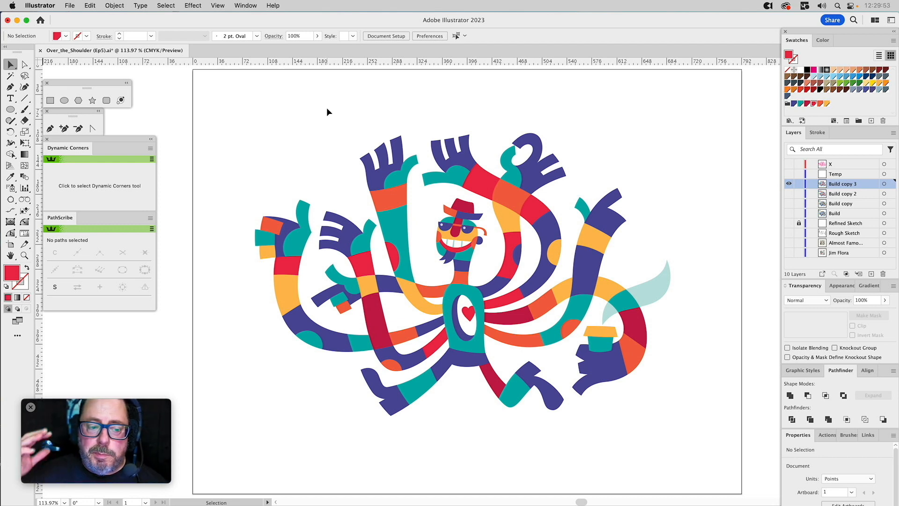
Place Scorned_Dermis.tif from the Desktop's Textures folder as a linked image over the artwork.
click(71, 6)
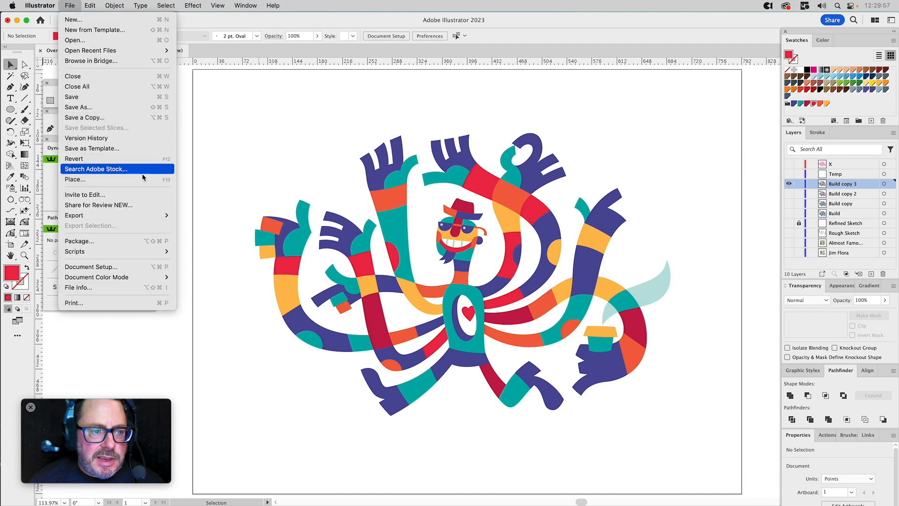
key(F10)
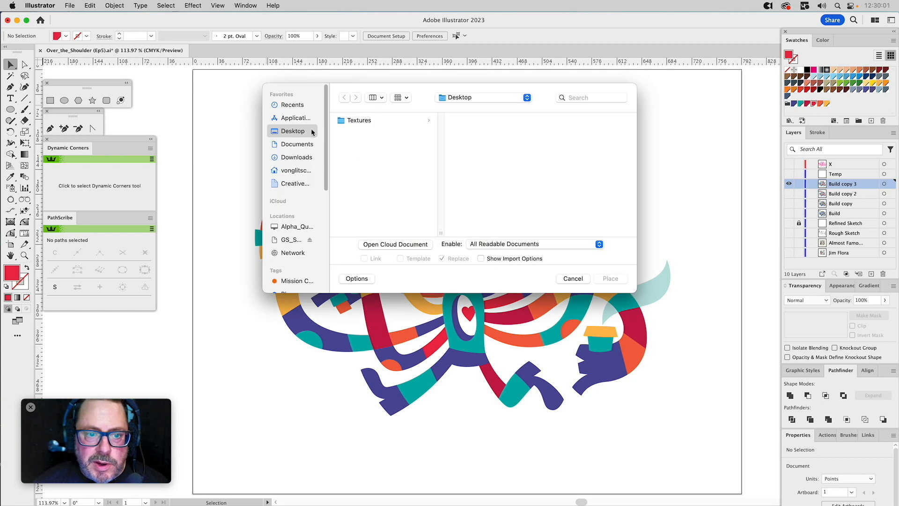
click(360, 121)
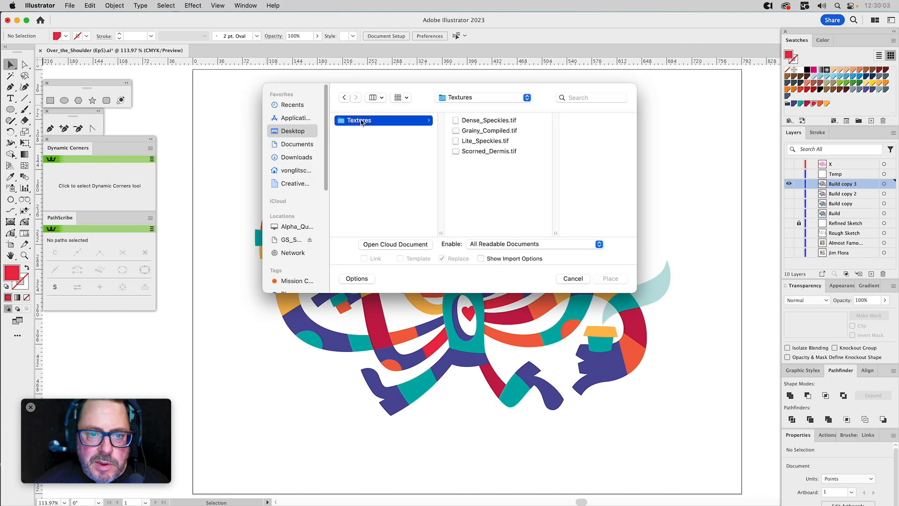
click(471, 153)
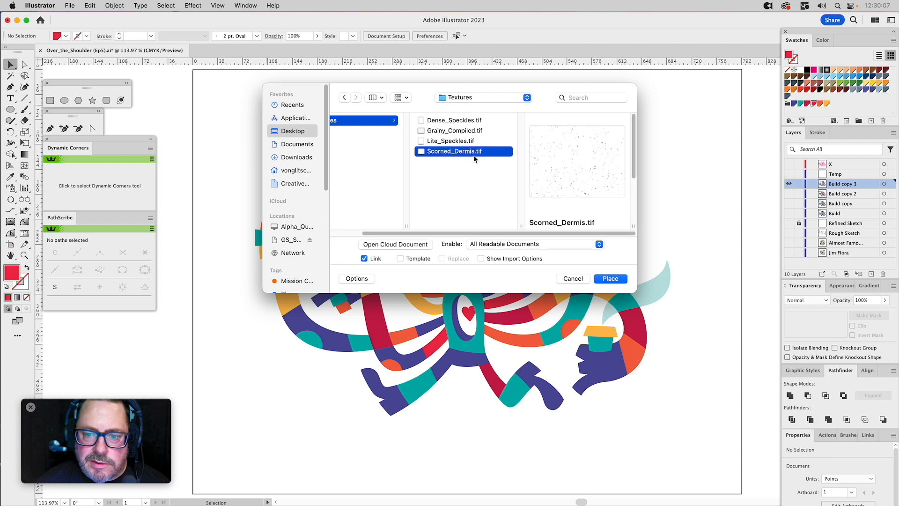
scroll(568, 213, down, 3)
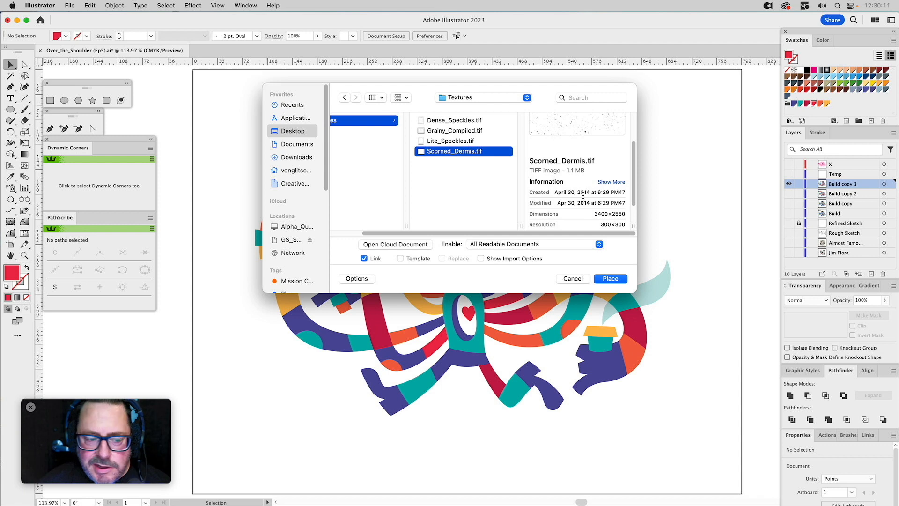
scroll(583, 199, up, 3)
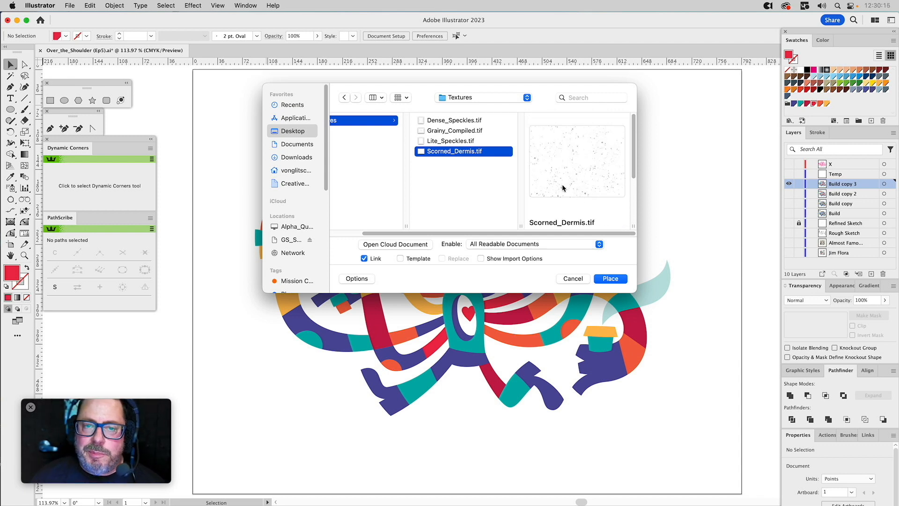
click(610, 279)
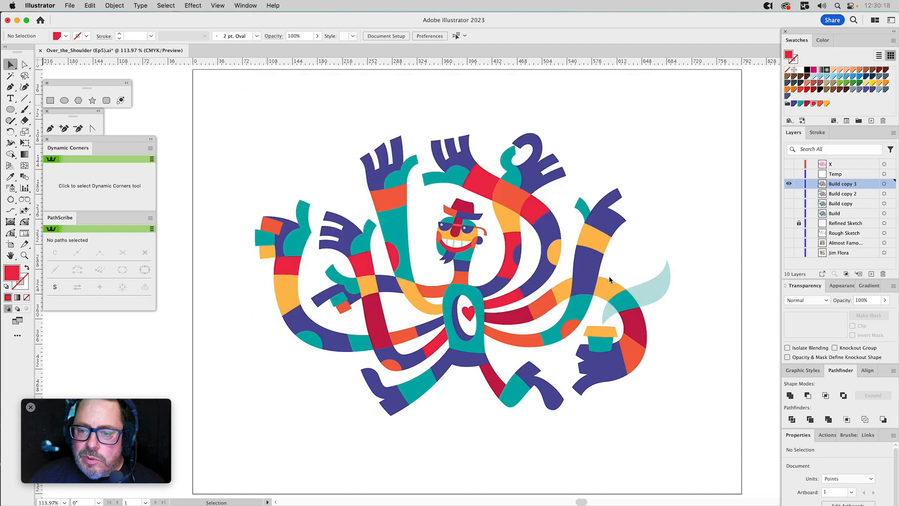
click(227, 94)
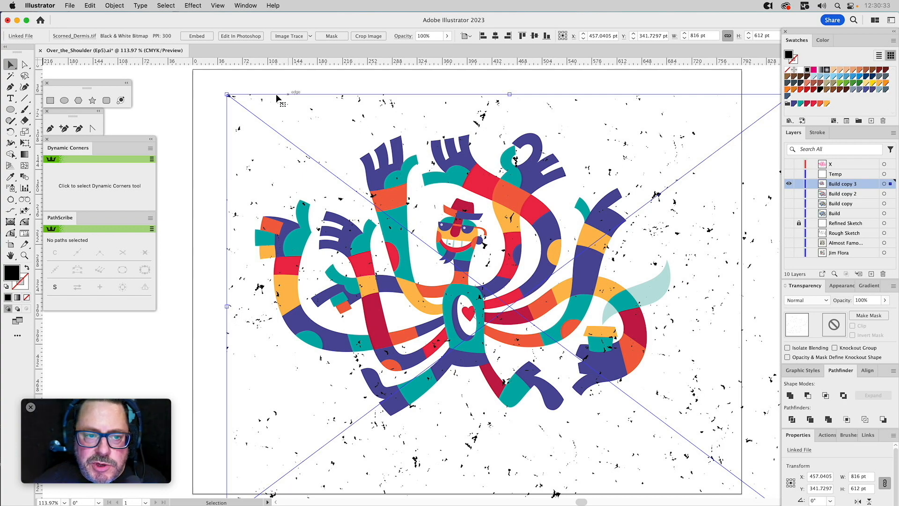
Scale the placed texture to about 623 by 467 pt so it covers the whole character, and colour it white.
drag(230, 94, 374, 181)
drag(668, 223, 543, 131)
drag(649, 179, 654, 187)
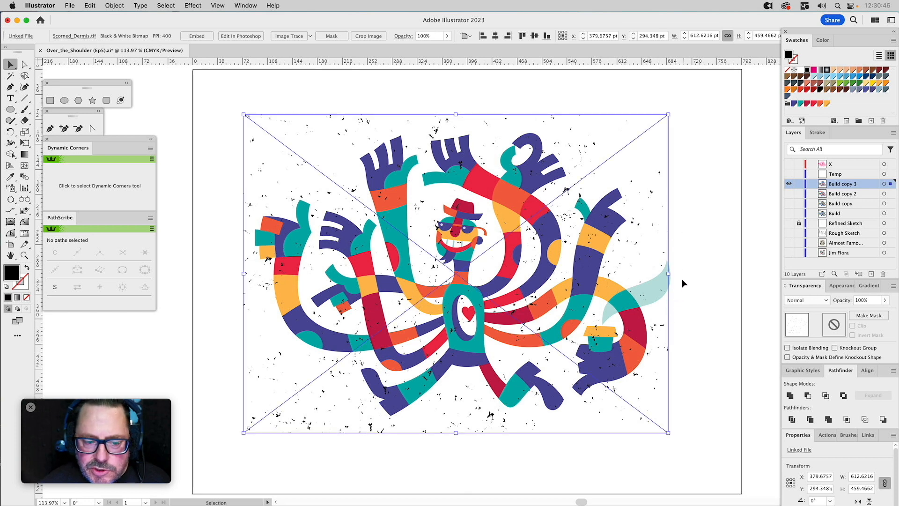
drag(668, 273, 675, 275)
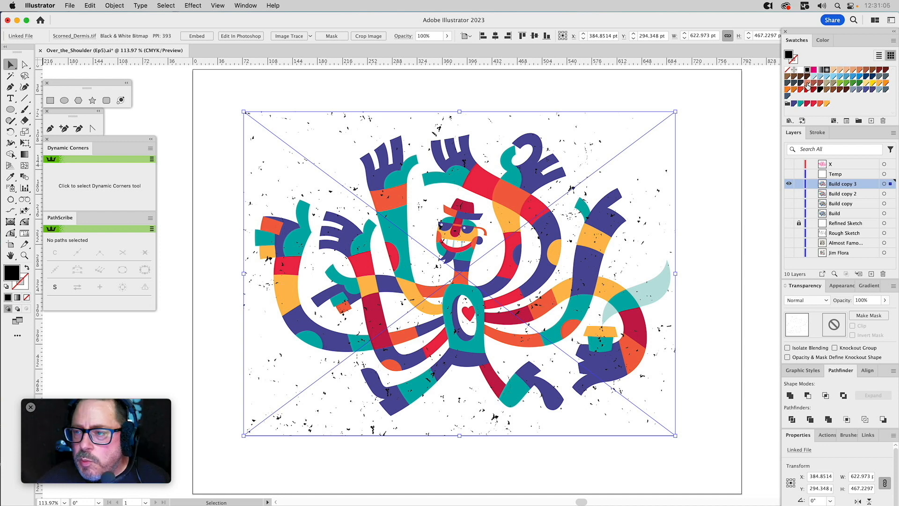
click(799, 71)
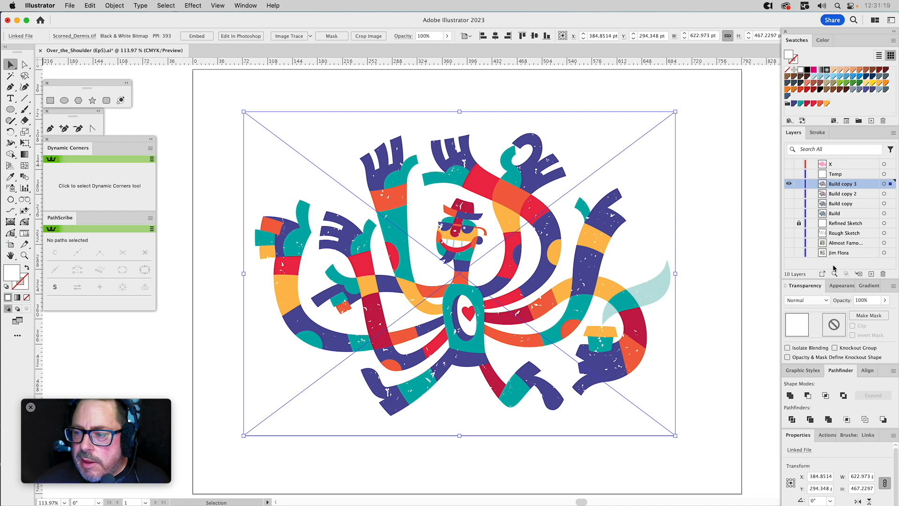
Try the white texture at 60% opacity and undo the change for comparison.
click(863, 300)
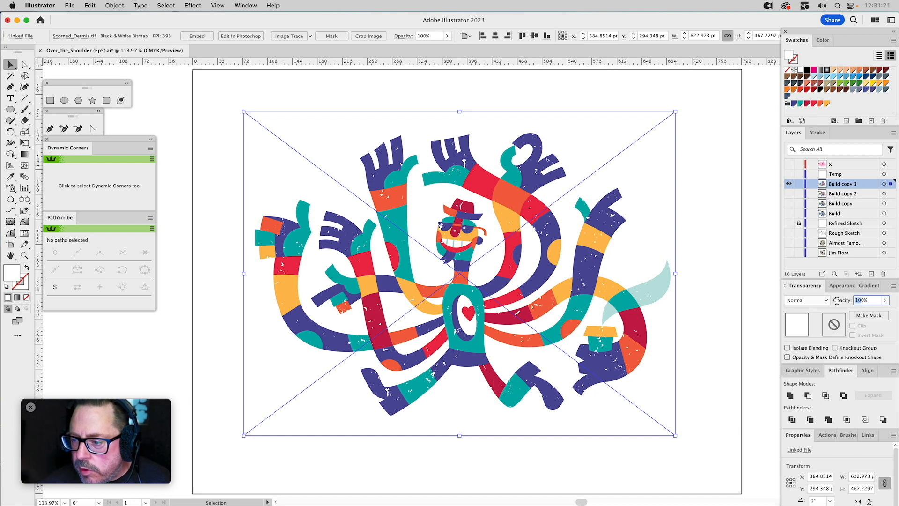
text(60)
key(Return)
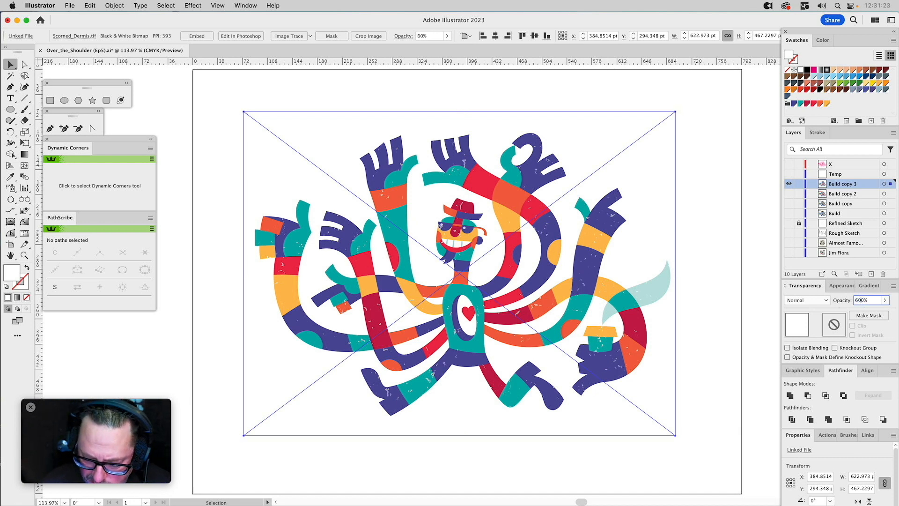
key(Return)
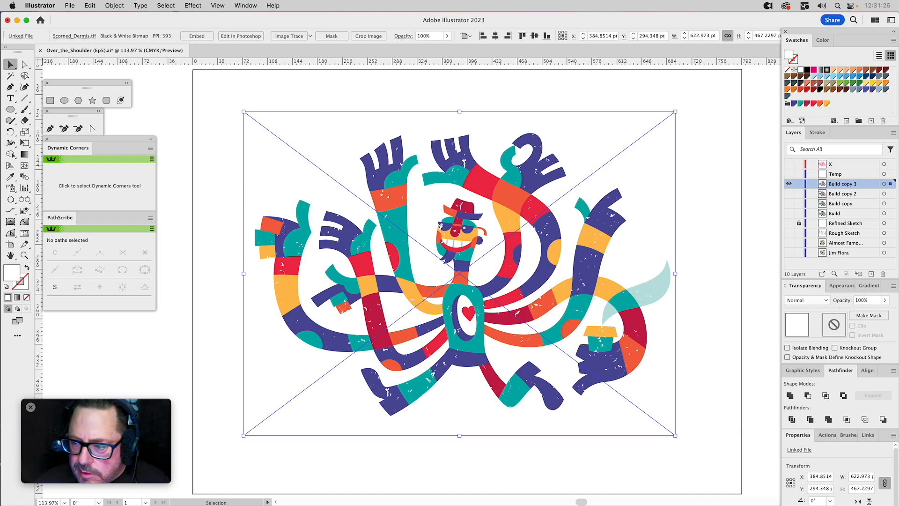
Set the white speckle texture's opacity to 60%.
click(857, 300)
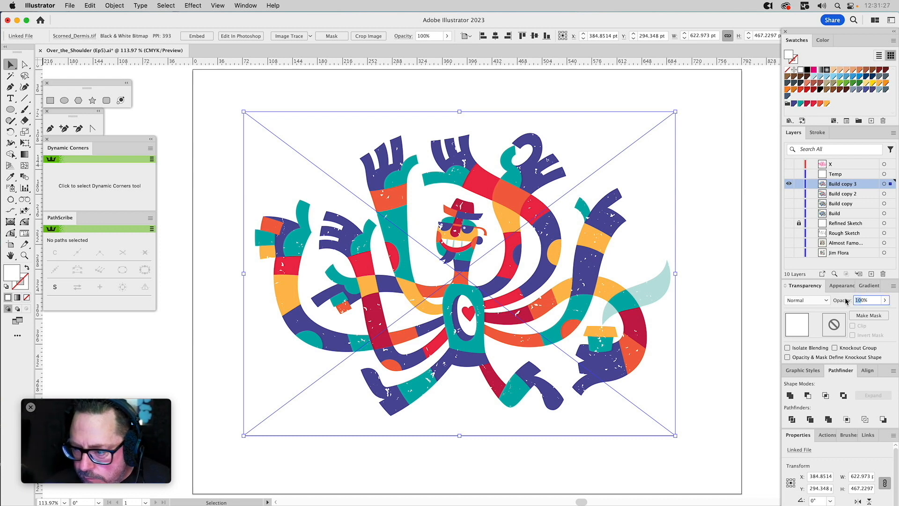
text(60)
key(Return)
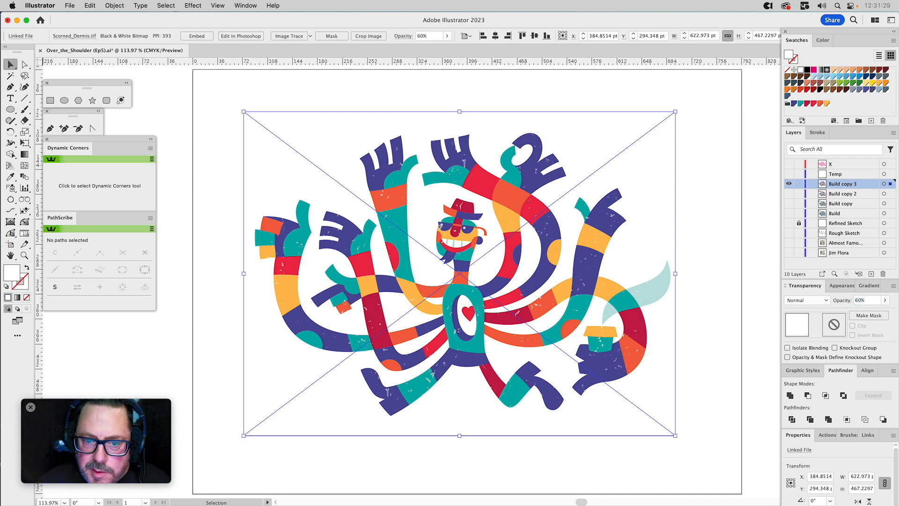
Move the texture onto a new layer above Build copy 3 and name that layer Scorned Dermis.
click(871, 275)
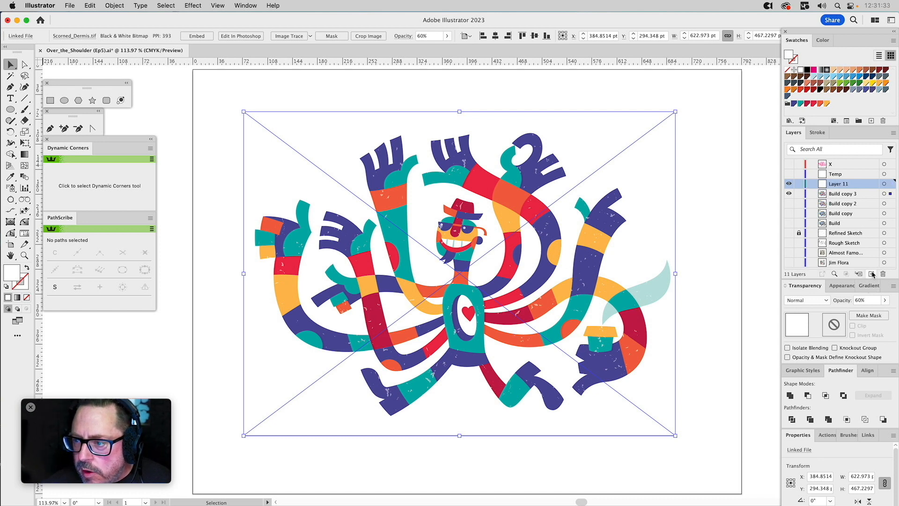
drag(890, 188, 889, 186)
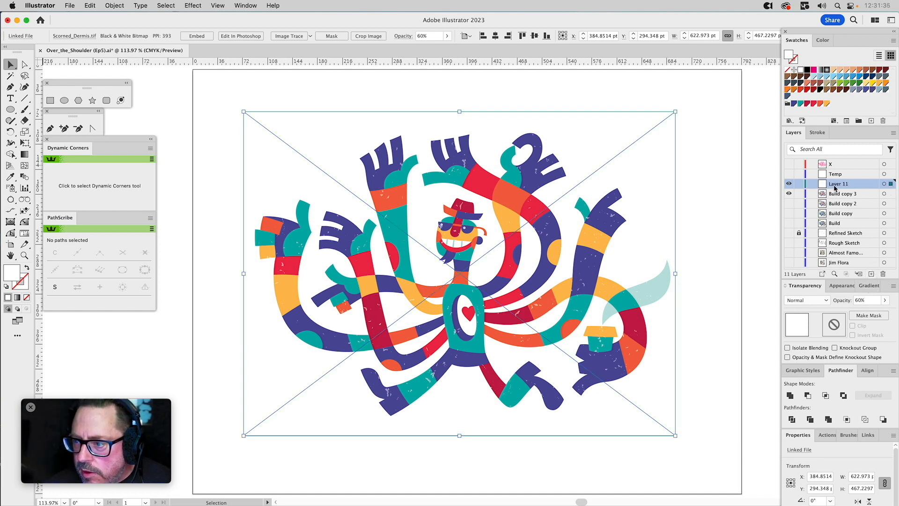
double_click(836, 184)
text(Scorn)
text(ed Dermis)
key(Return)
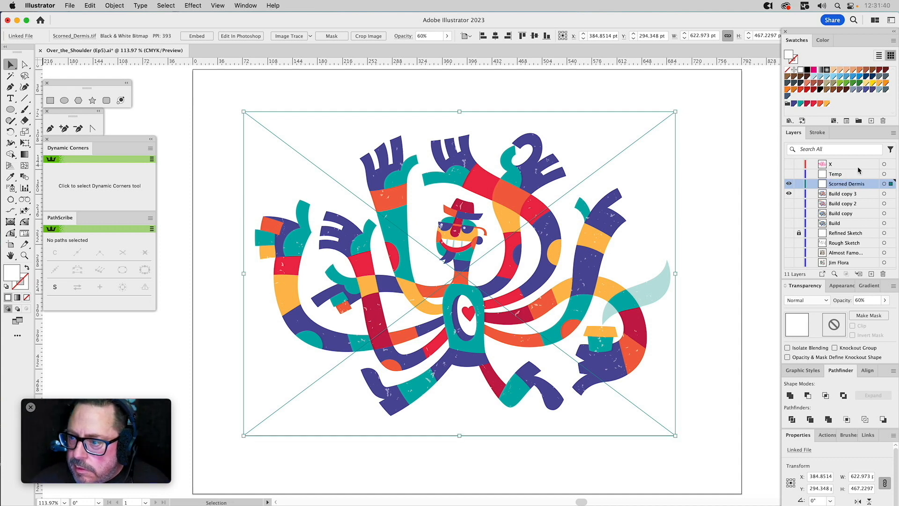
Change the Scorned Dermis layer's colour from teal to the blue of the Build layers and lock the layer.
double_click(874, 184)
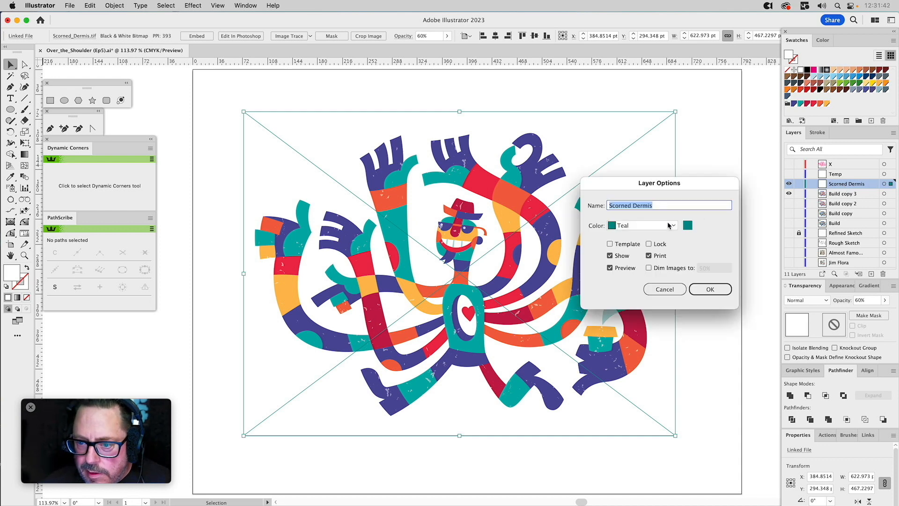
click(668, 225)
click(648, 261)
click(705, 289)
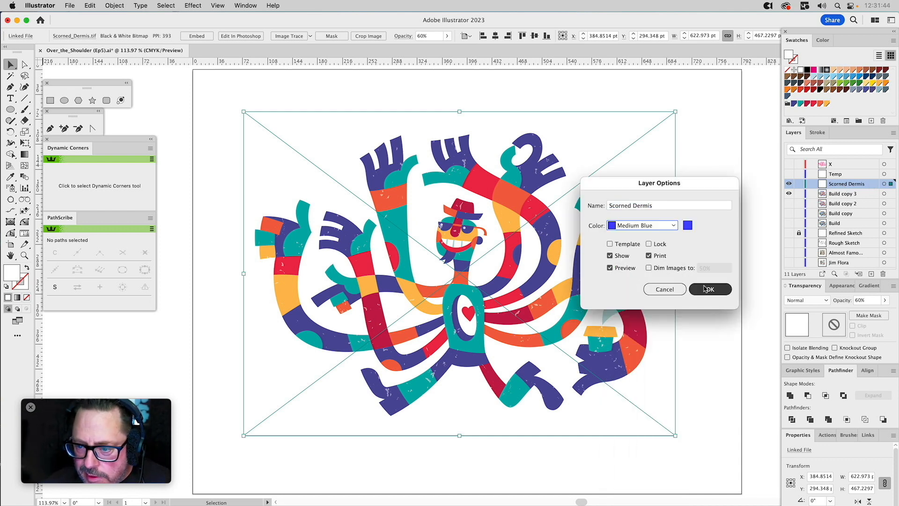
click(799, 187)
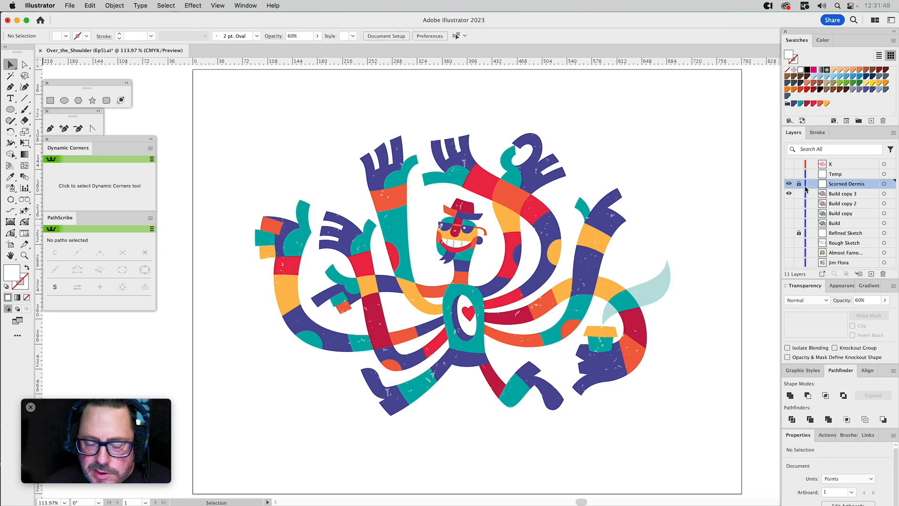
Unlock the Scorned Dermis layer, select its texture and try it at 40% and then 25% opacity.
click(799, 184)
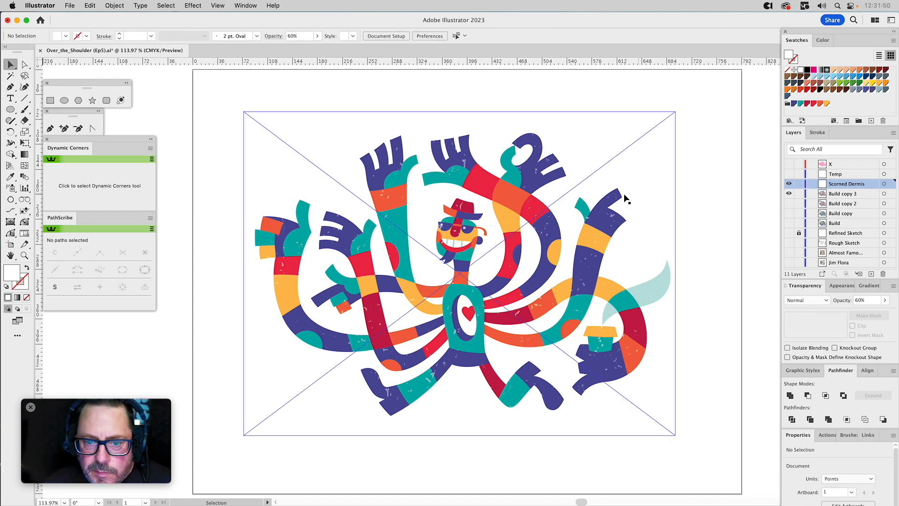
click(478, 165)
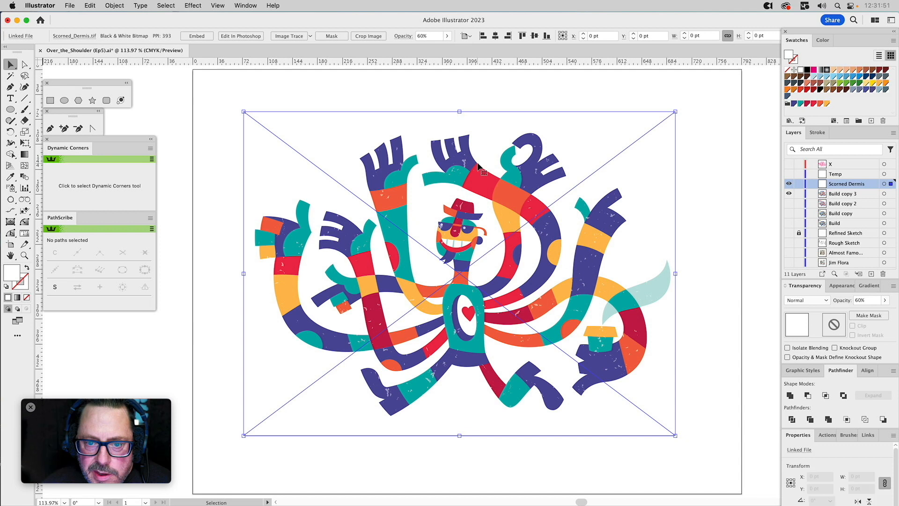
click(858, 300)
text(40)
key(Return)
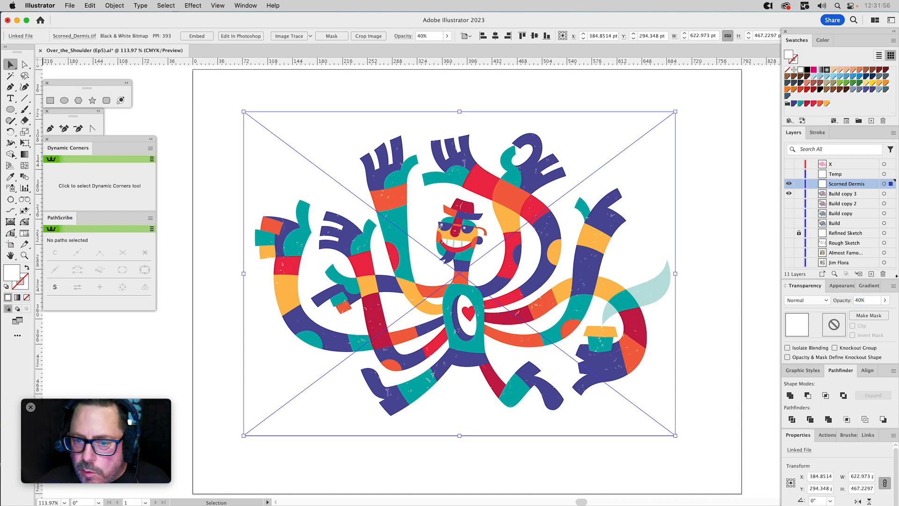
click(861, 300)
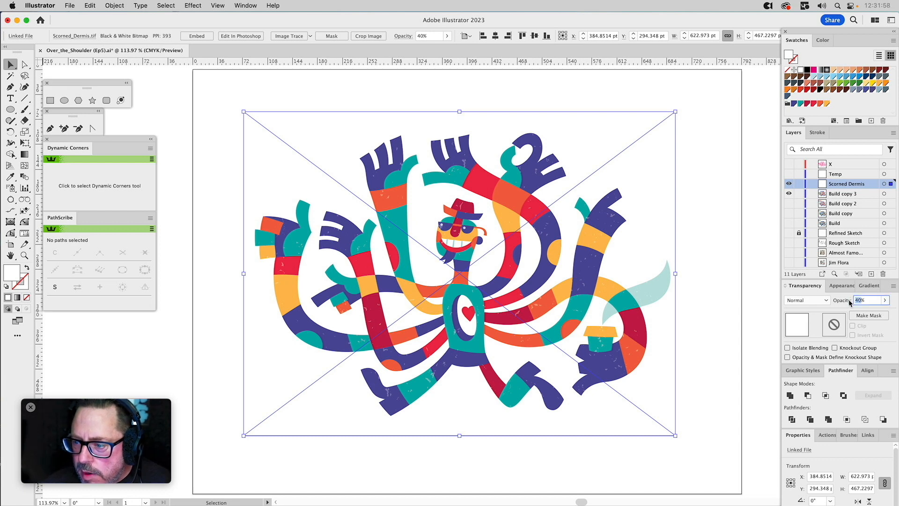
text(25)
key(Return)
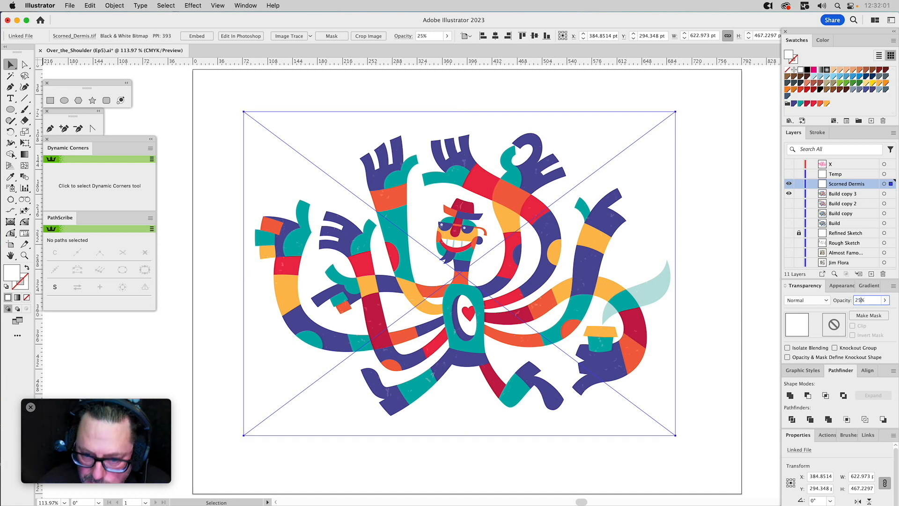
Set the white Scorned Dermis texture's opacity to 30% and lock its layer again.
click(858, 298)
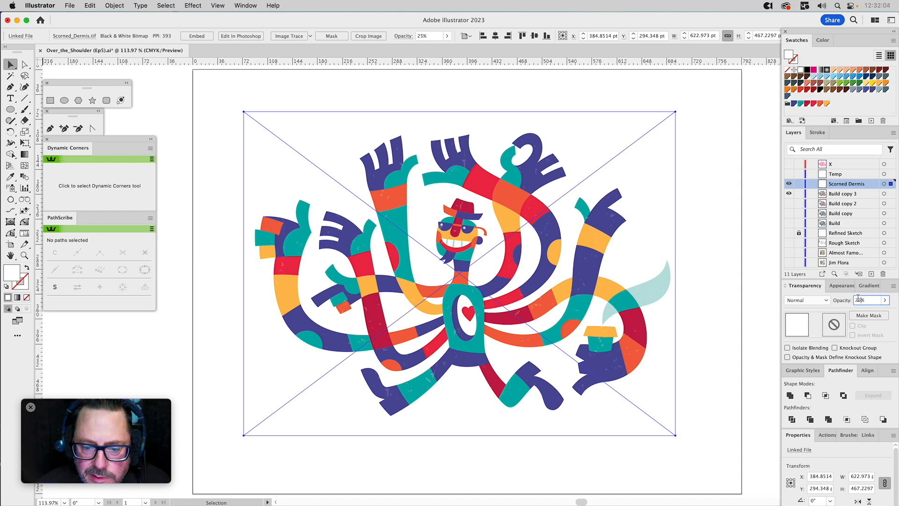
text(6)
key(Return)
text(30)
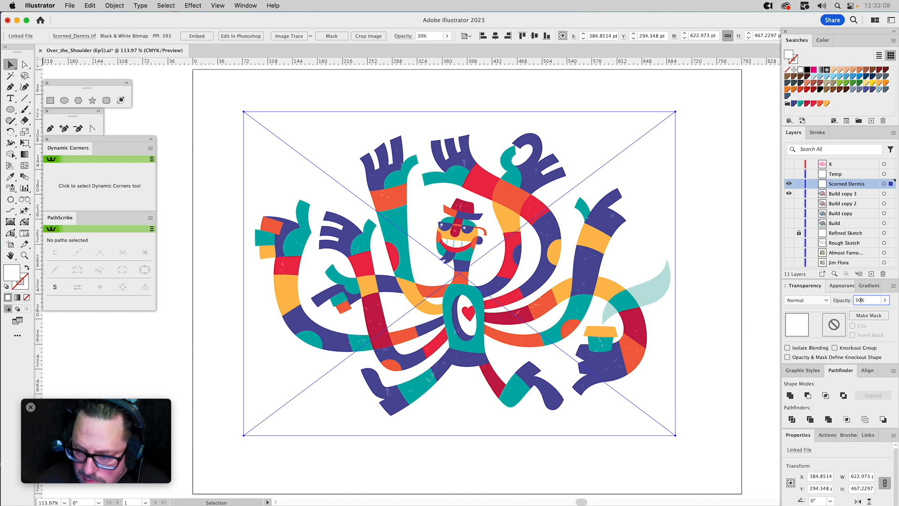
key(Return)
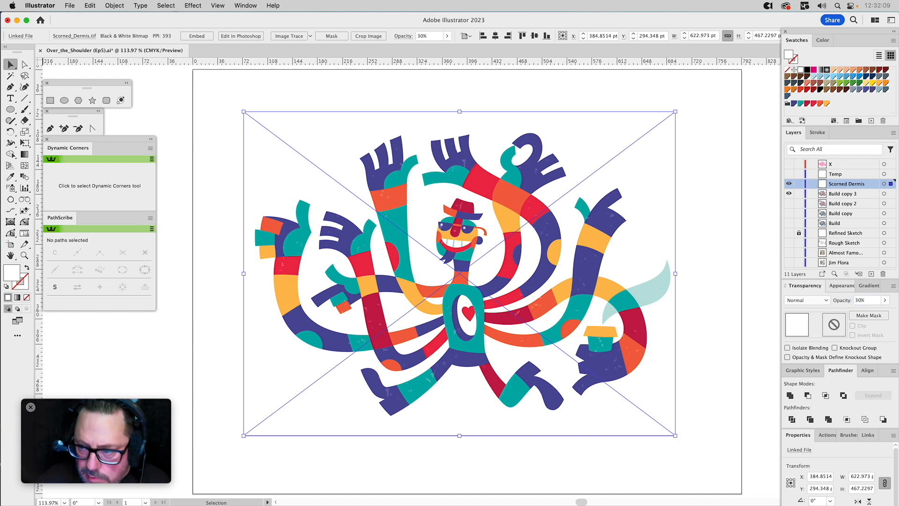
click(798, 184)
Rename the Build copy 3 layer as Base Artwork.
double_click(831, 193)
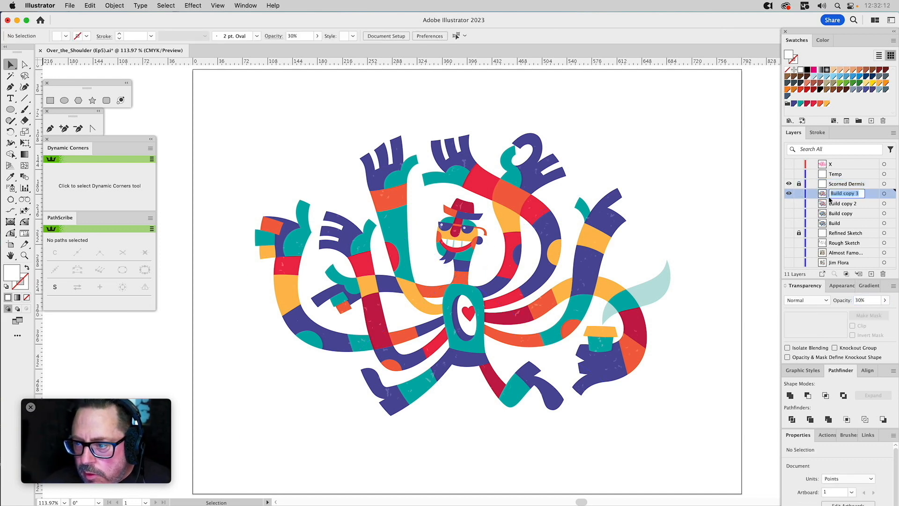
text(Base Artwork)
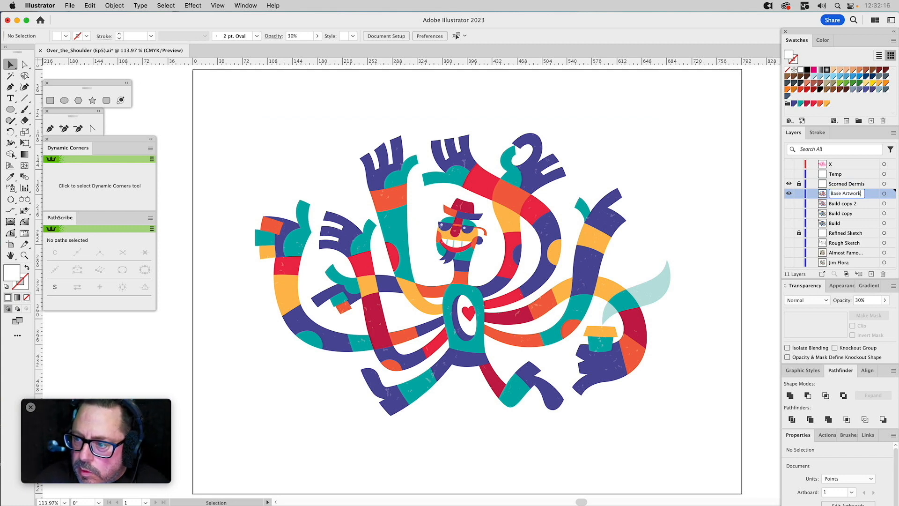
key(Return)
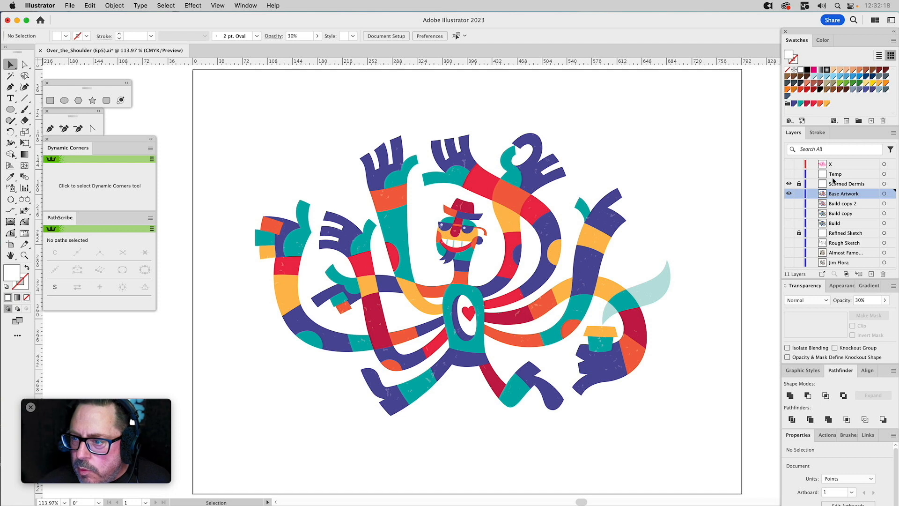
Make the Temp layer visible and place Lite_Speckles.tif from the Textures folder on it as a linked file.
click(788, 173)
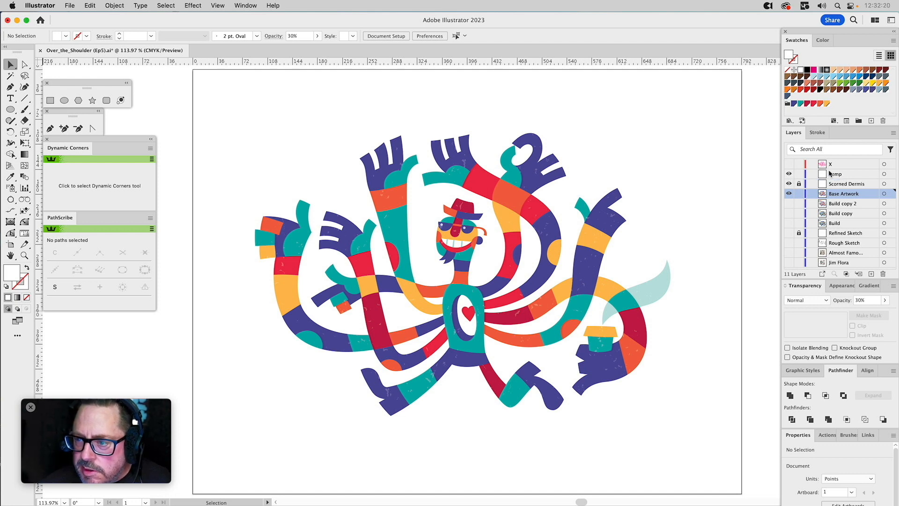
click(835, 174)
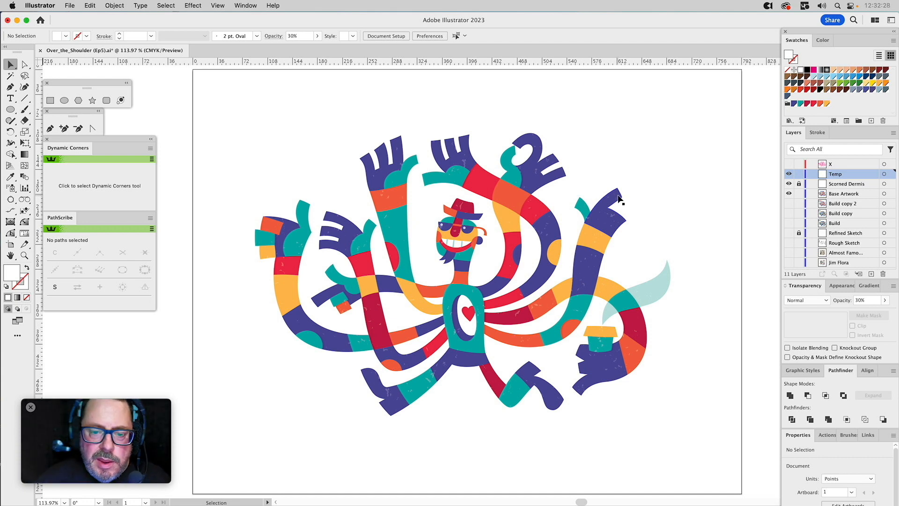
key(shift+super+p)
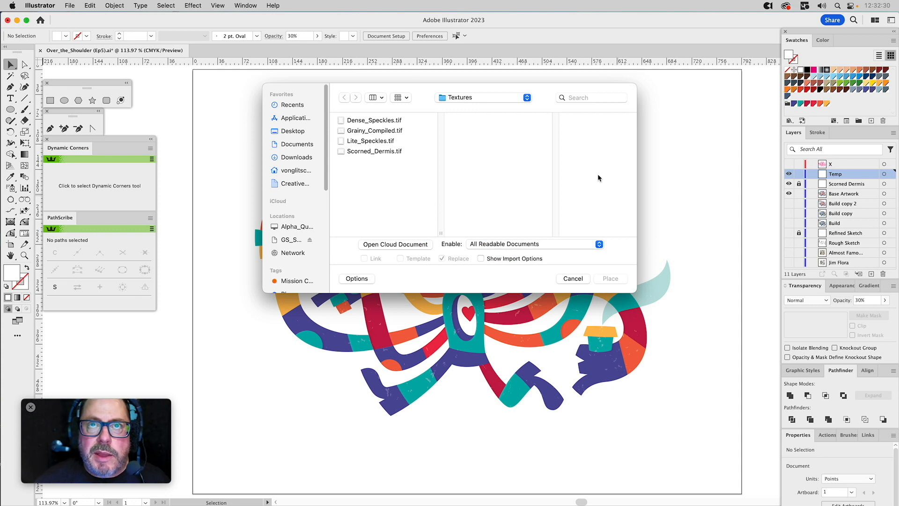
click(371, 141)
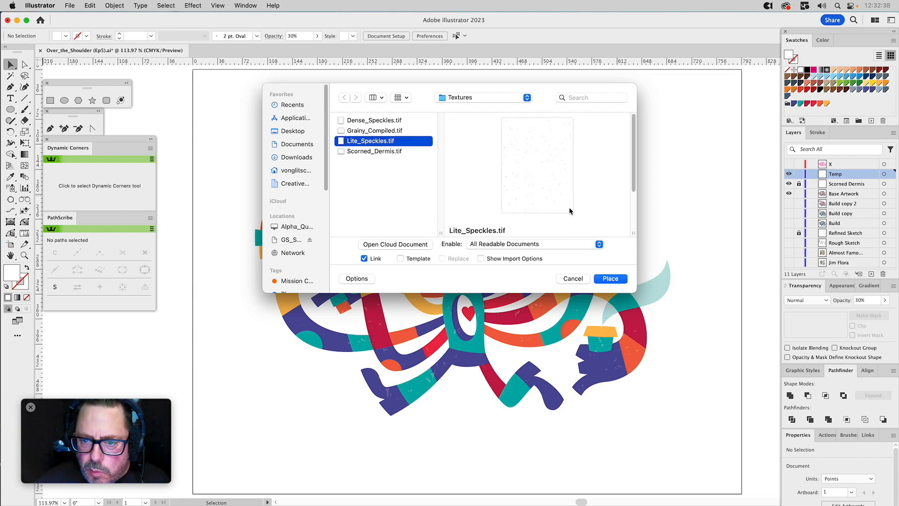
mouse_move(633, 175)
mouse_down()
mouse_move(633, 195)
mouse_move(637, 168)
mouse_up()
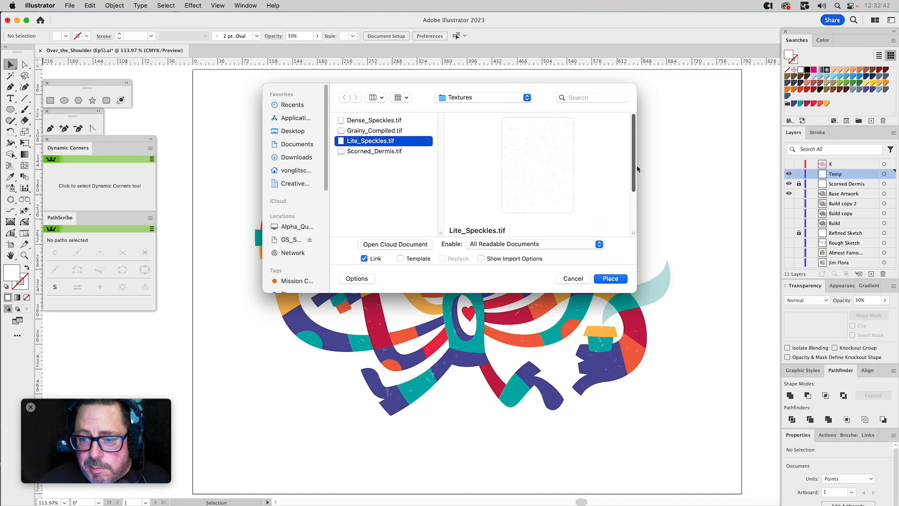
click(610, 279)
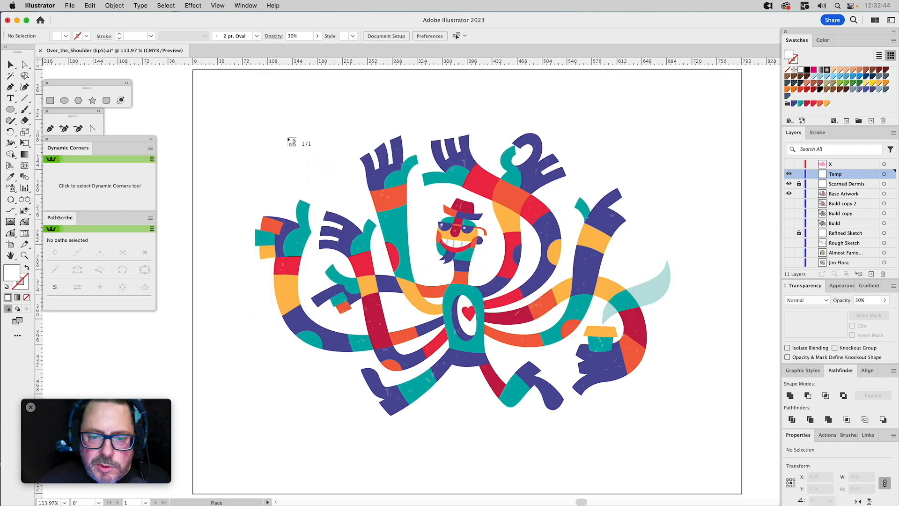
click(232, 115)
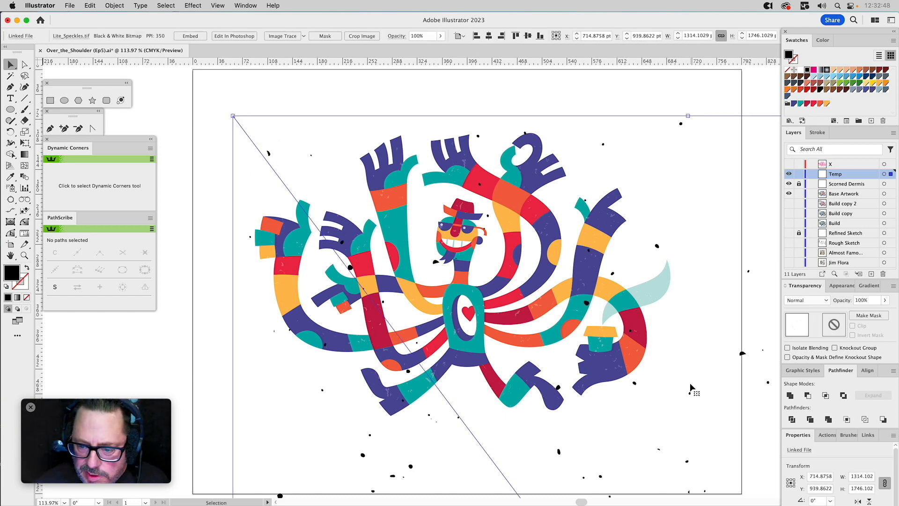
Scale the placed speckle texture down to about 676 × 899 pt and position it over the character.
key(b)
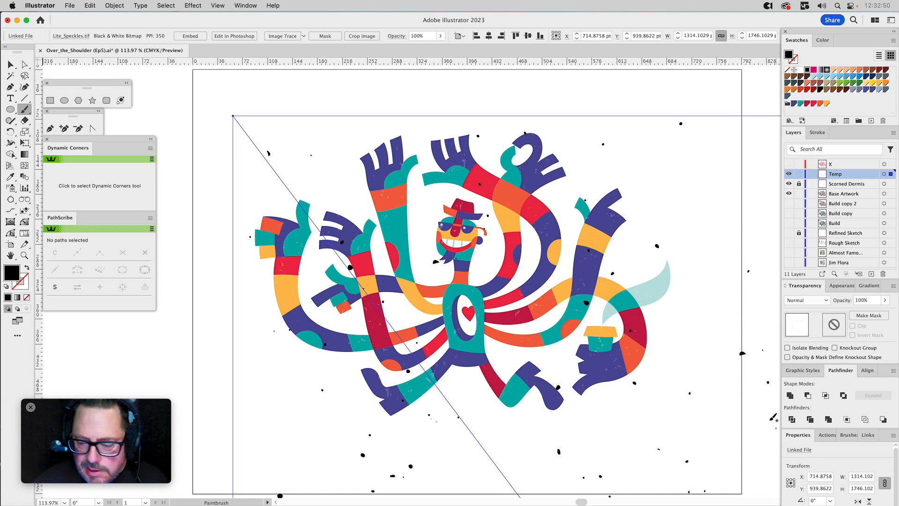
key(v)
drag(232, 116, 395, 332)
drag(632, 427, 437, 163)
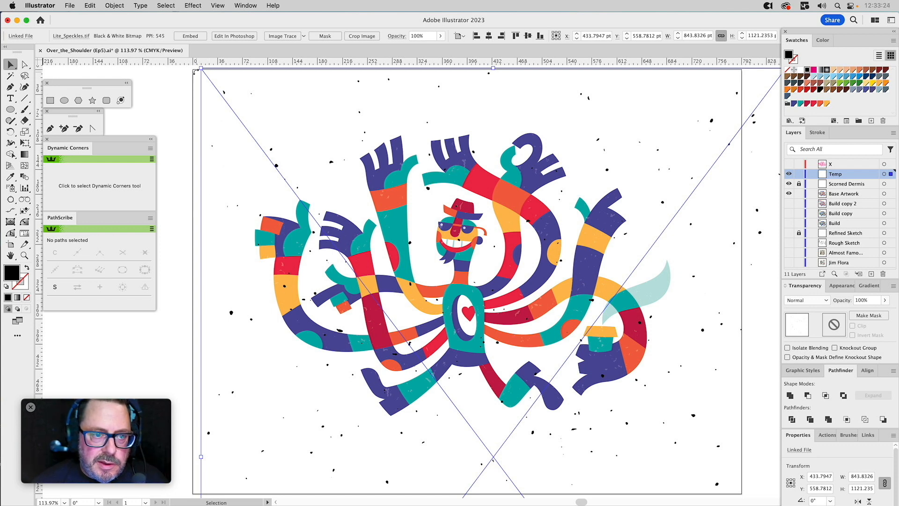
drag(201, 69, 262, 123)
drag(653, 206, 630, 142)
drag(695, 359, 671, 182)
drag(623, 274, 640, 421)
drag(602, 285, 579, 404)
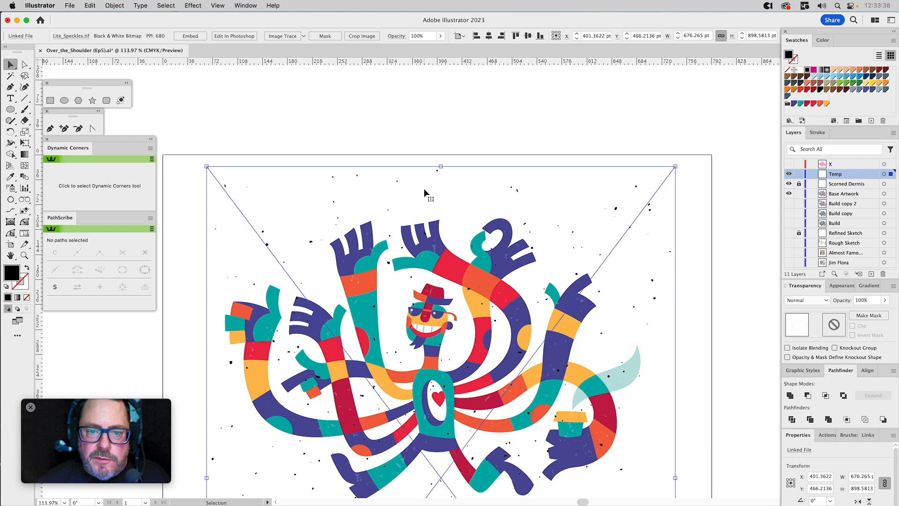
Rotate the speckle texture to 270° and shrink it proportionally to about 656 × 494 pt.
drag(444, 161, 728, 374)
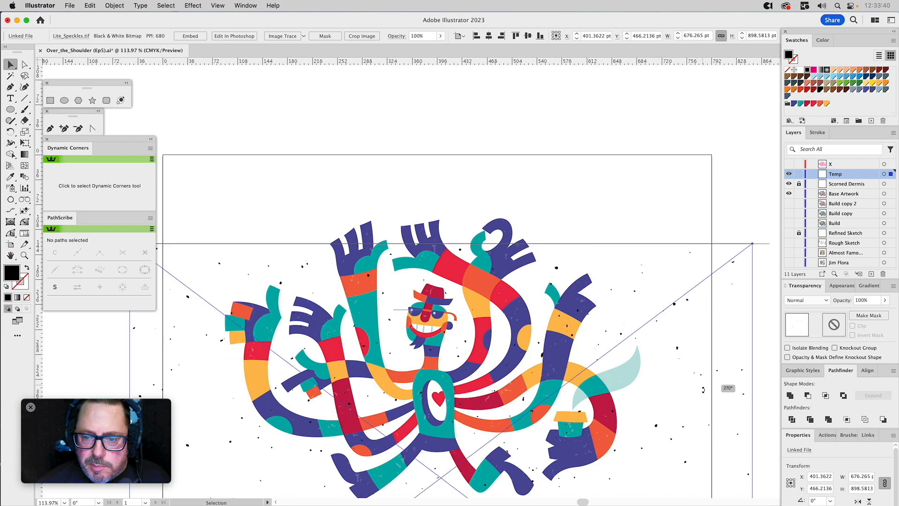
drag(678, 401, 680, 237)
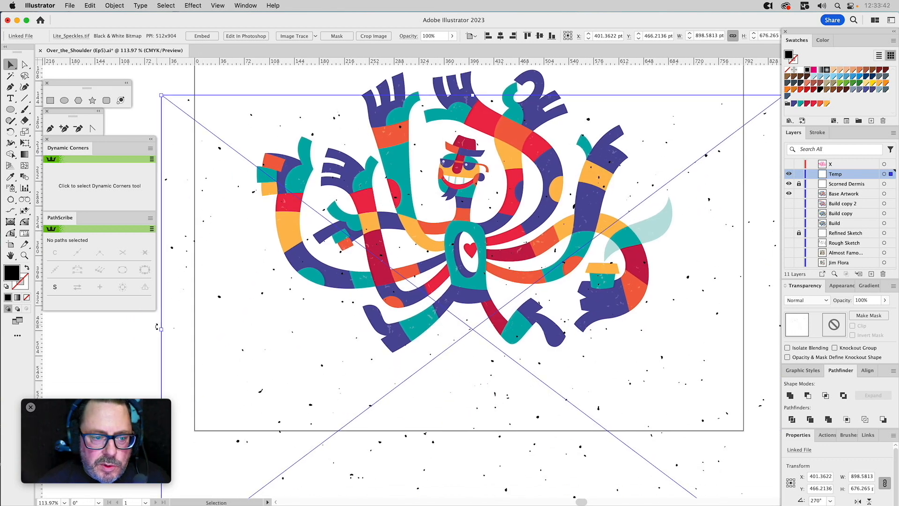
drag(160, 328, 247, 331)
drag(408, 398, 406, 321)
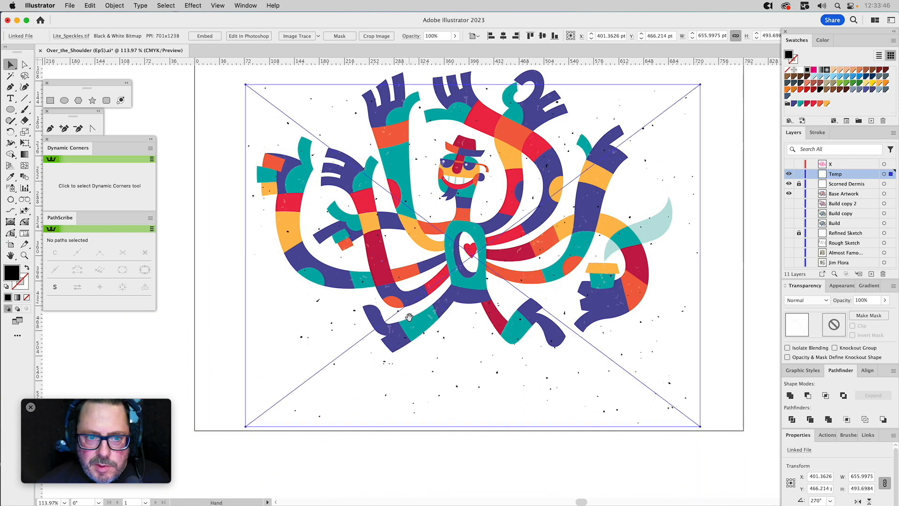
Scale the speckle texture down to about 612 × 461 pt and centre it over the character.
scroll(431, 486, up, 5)
drag(430, 474, 432, 438)
scroll(433, 442, down, 3)
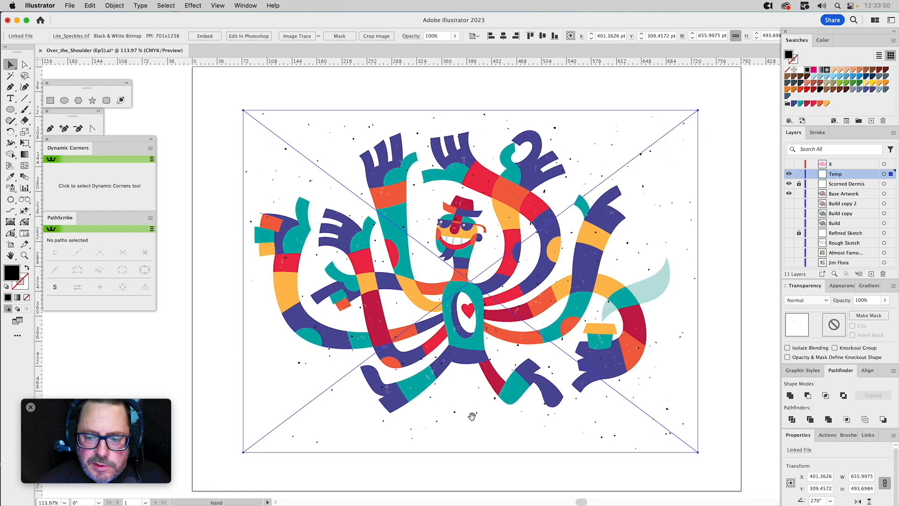
drag(471, 450, 471, 429)
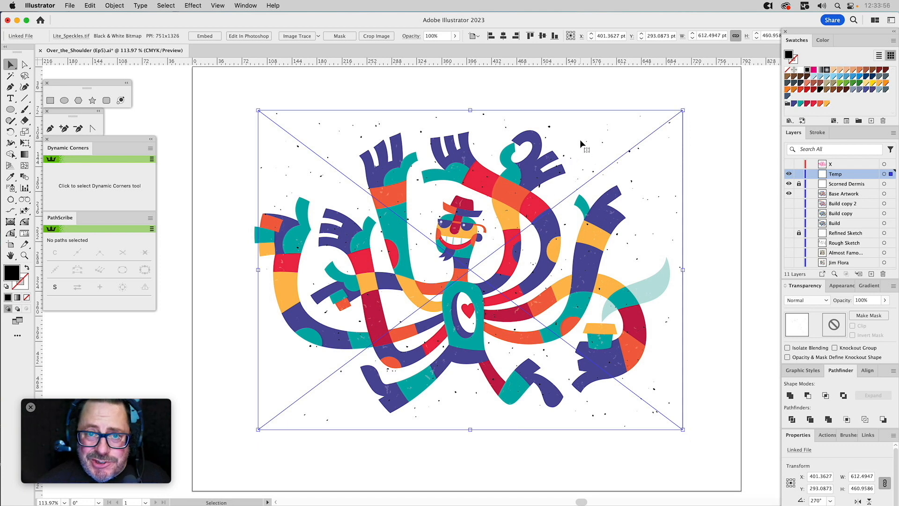
drag(581, 140, 578, 150)
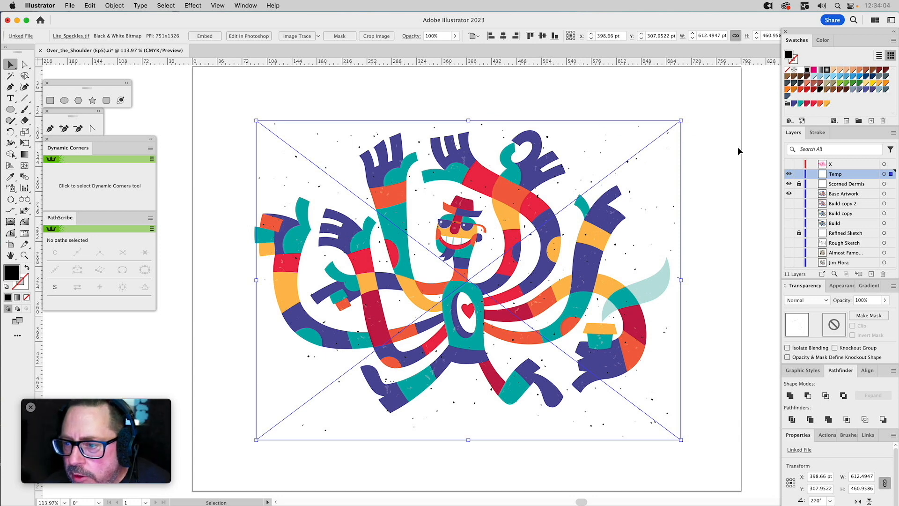
Recolour the speckle texture with the palette's dark blue and set its blending mode to Multiply.
click(794, 105)
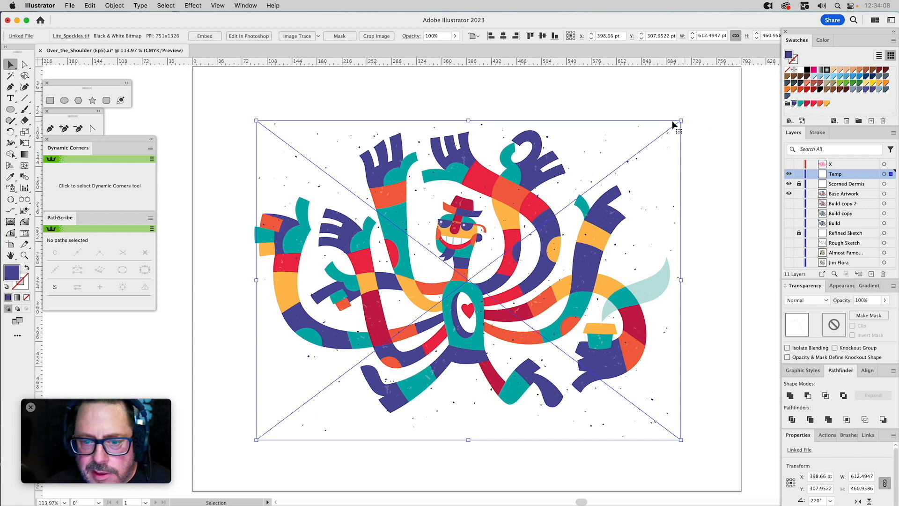
click(807, 301)
click(804, 333)
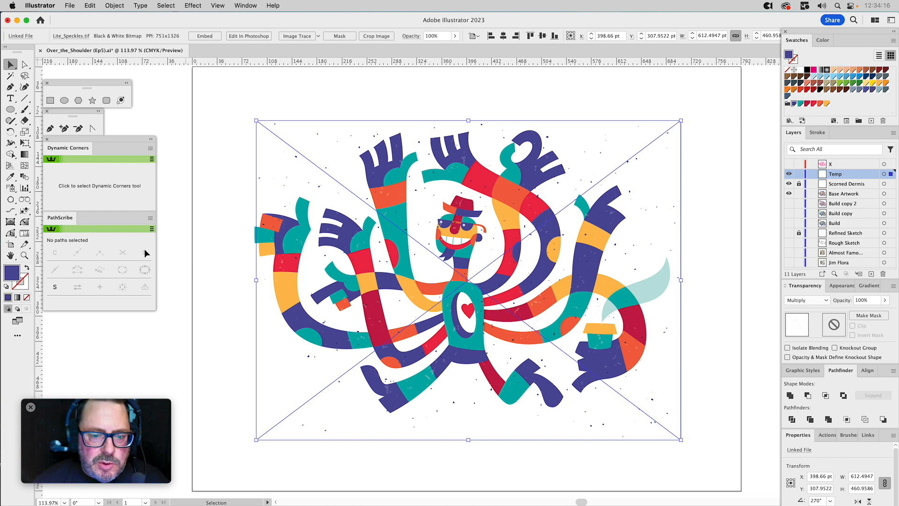
Set the dark blue speckle texture's opacity to 60%, checking it close up around the character's face.
click(24, 255)
drag(349, 178, 510, 353)
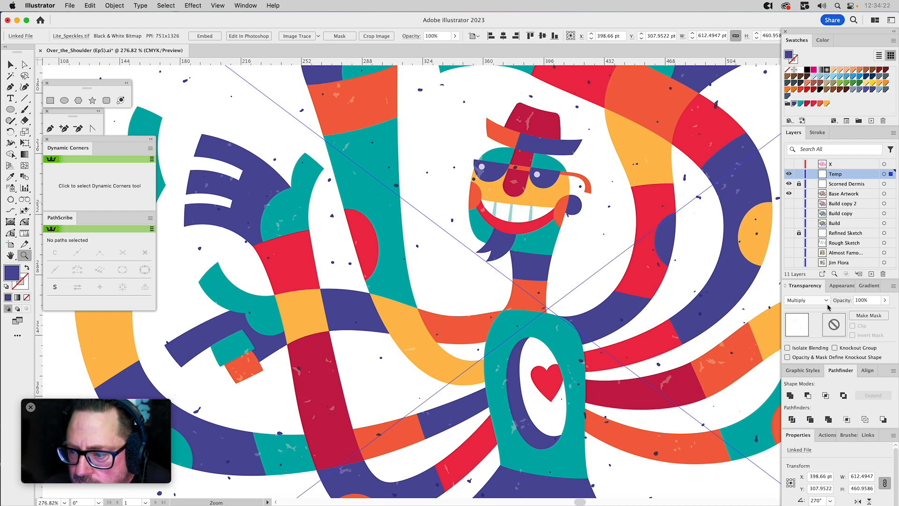
click(861, 302)
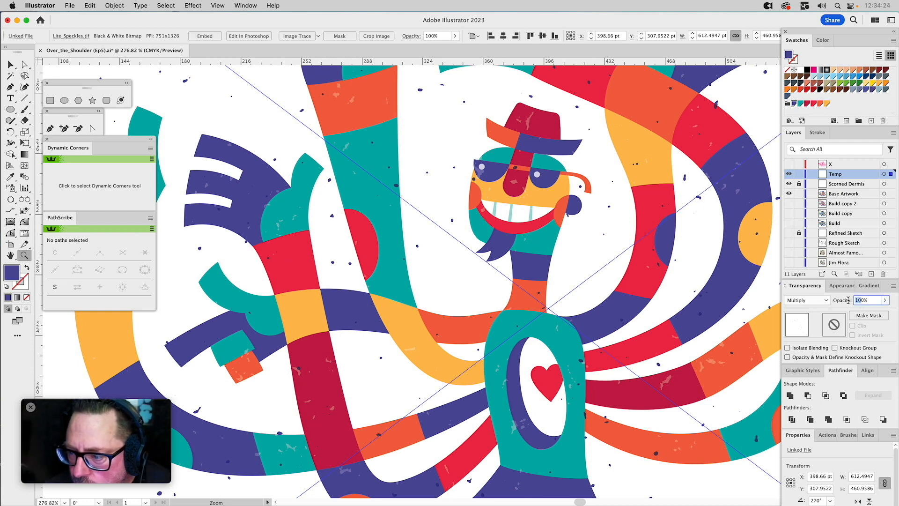
text(60)
key(Return)
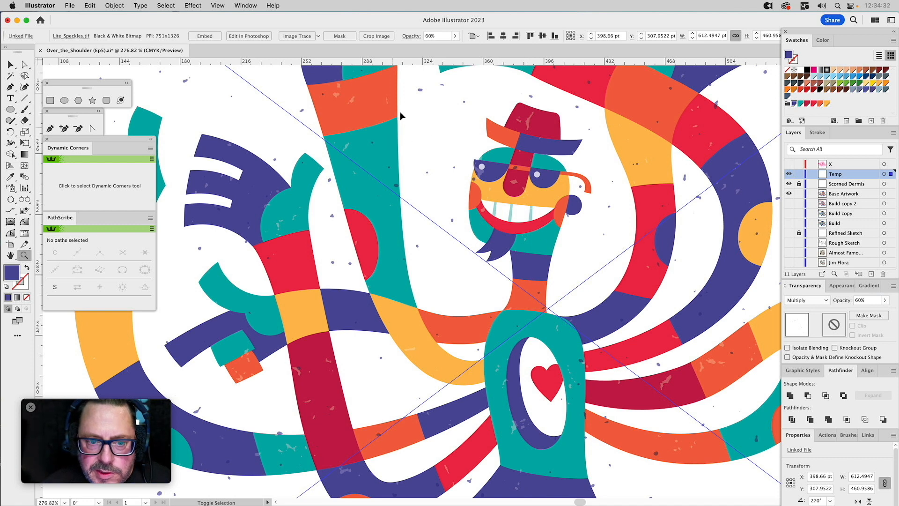
key(super+0)
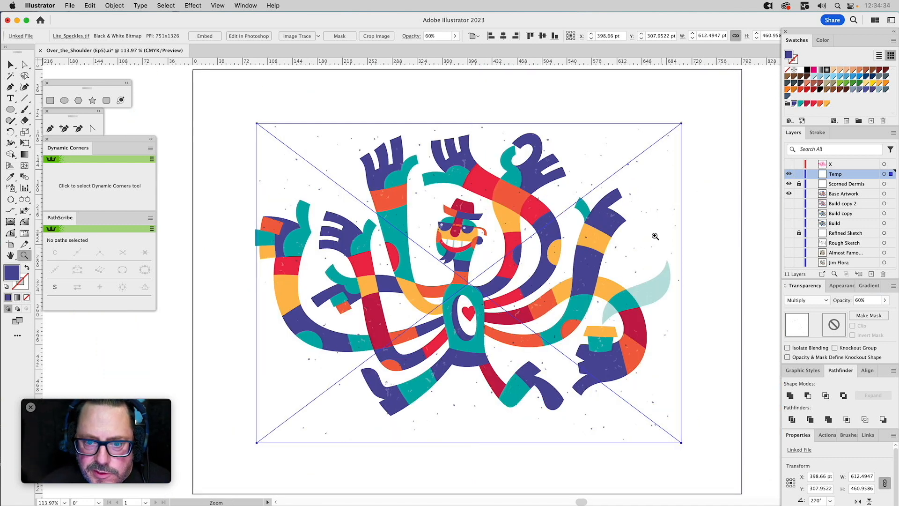
Rename the Temp layer as Lite Speckles.
double_click(837, 174)
text(Lite )
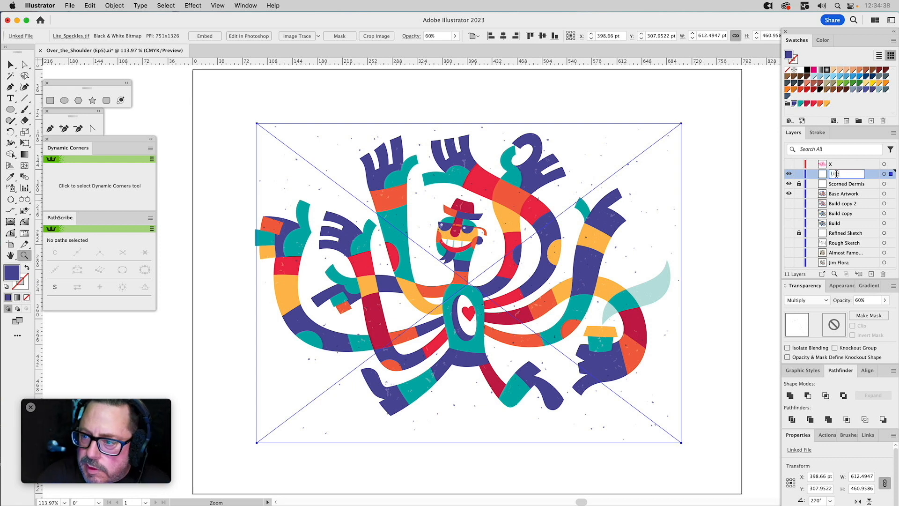
text(Speckles)
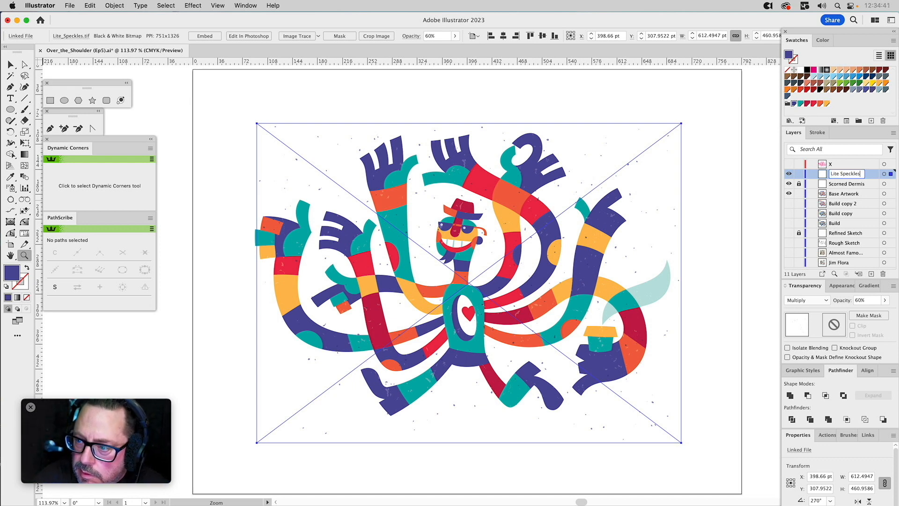
key(Return)
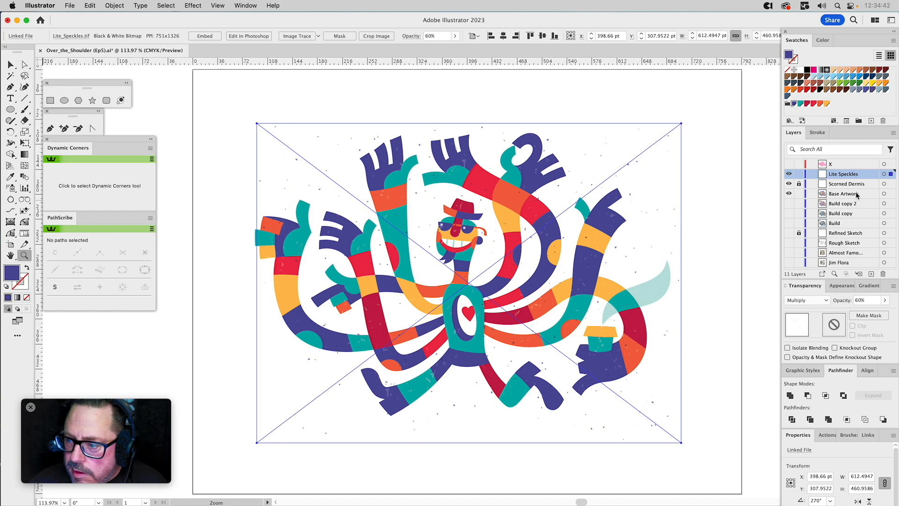
Add a new layer above Lite Speckles with the Medium Blue layer colour, and lock the Lite Speckles layer.
click(871, 273)
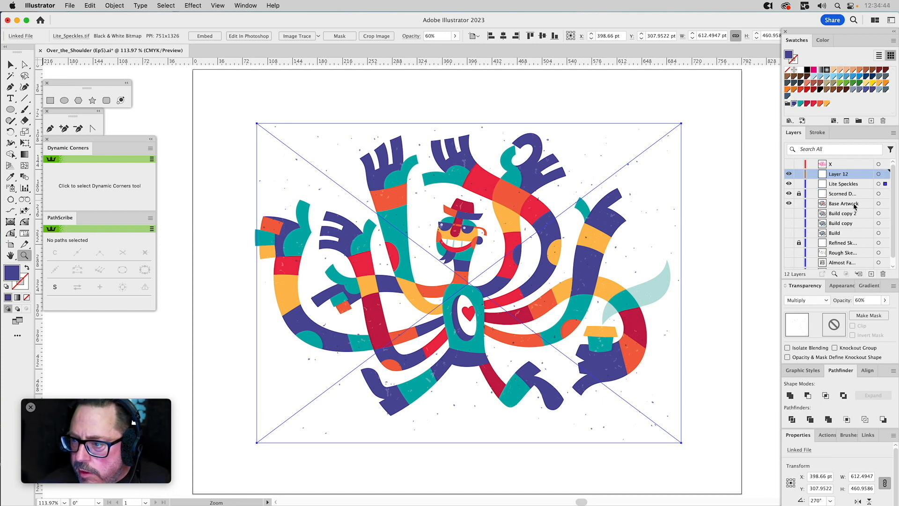
double_click(857, 173)
click(640, 225)
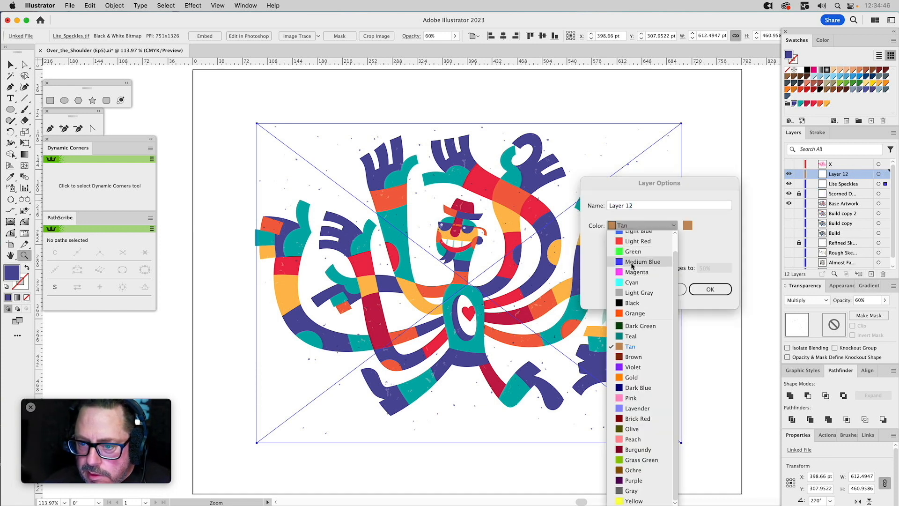
click(634, 262)
click(710, 289)
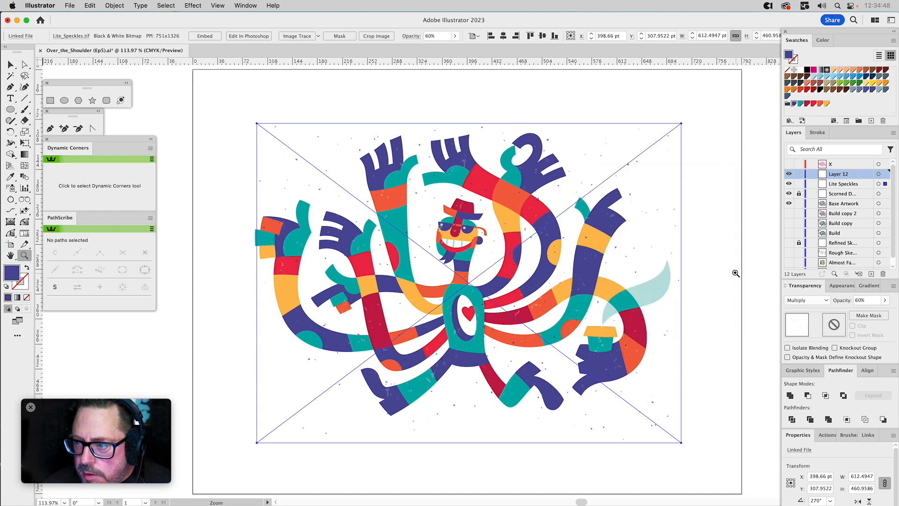
click(798, 183)
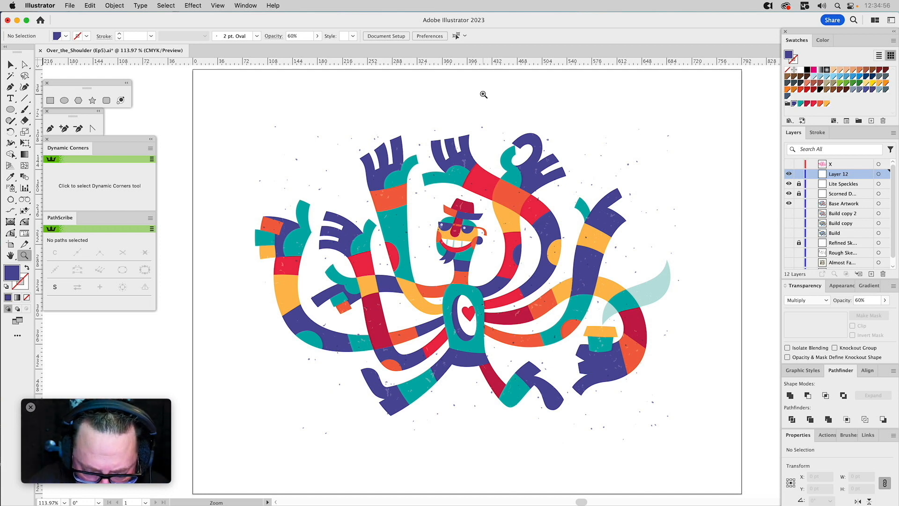
Place Grainy_Compiled.tif from the Textures folder as a linked file near the artboard's upper-left corner.
key(super+shift+p)
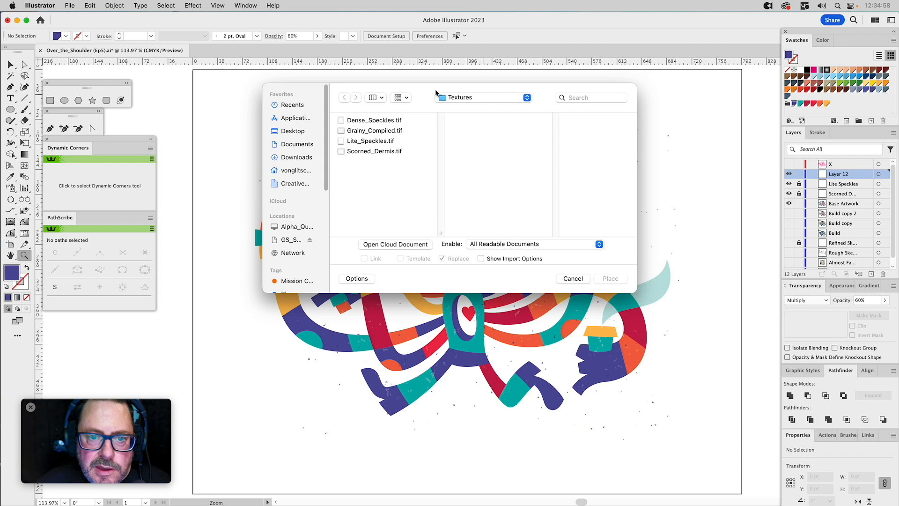
click(377, 131)
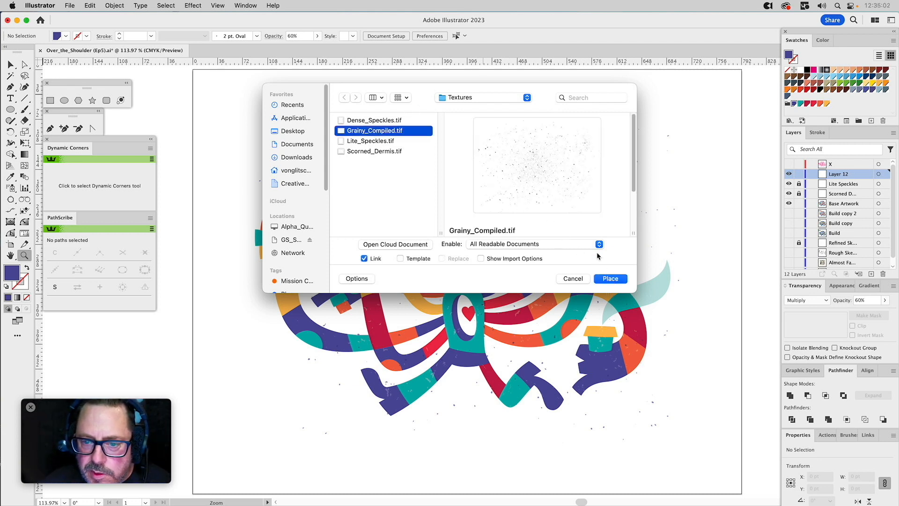
mouse_move(636, 165)
mouse_down()
mouse_move(636, 189)
mouse_move(638, 161)
mouse_up()
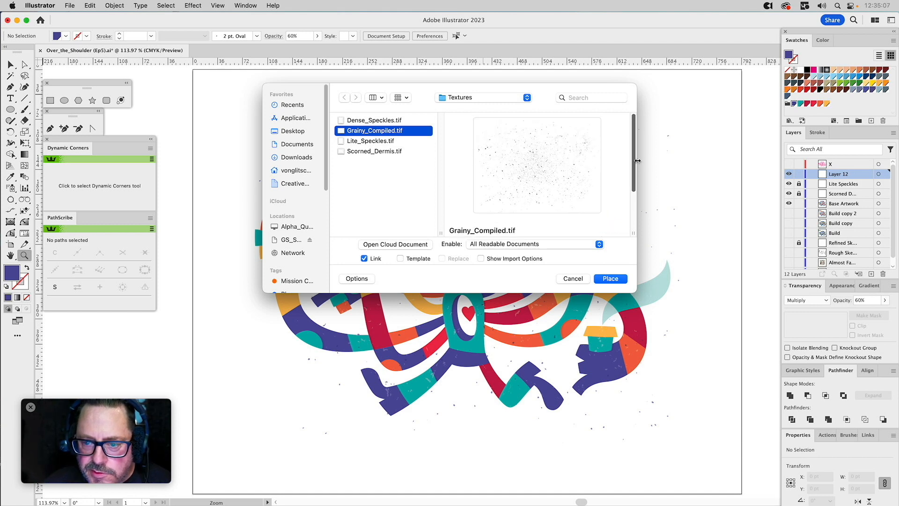
click(609, 278)
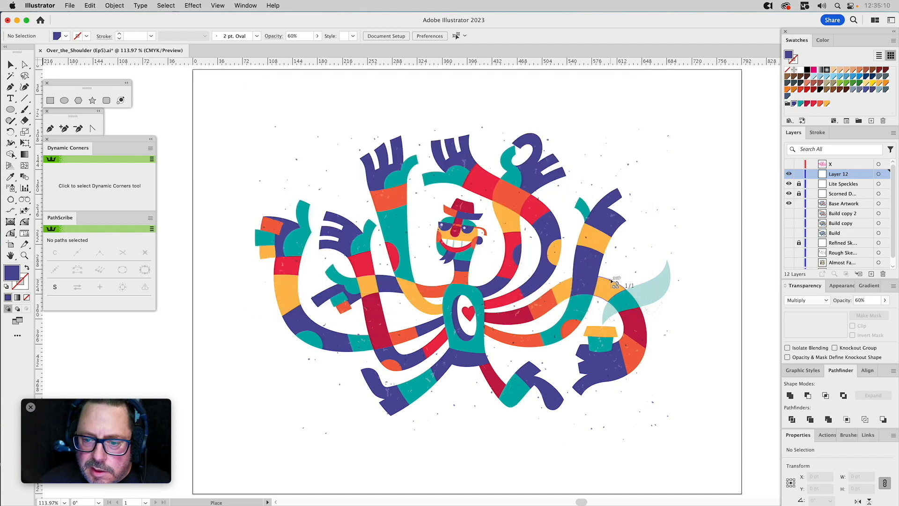
click(233, 101)
Scale the grainy texture down proportionally to about 623 × 467 pt and position it over the character.
key(z)
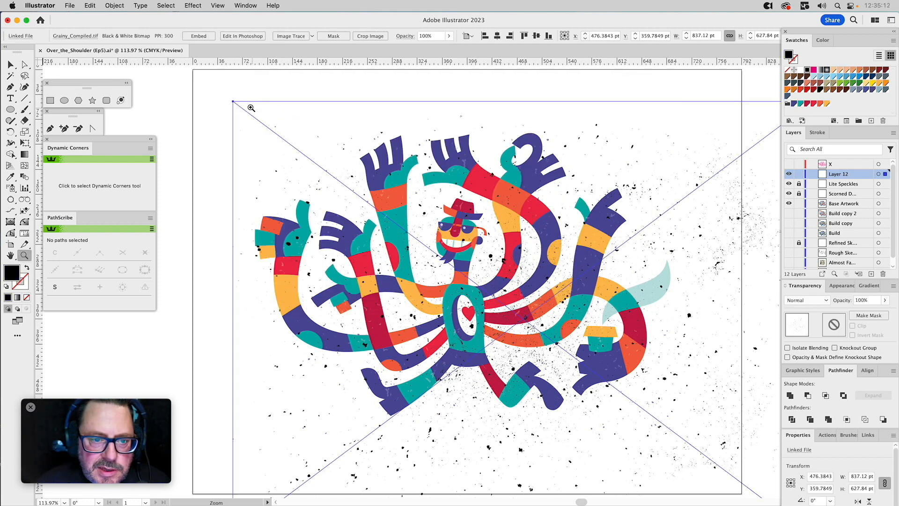
key(v)
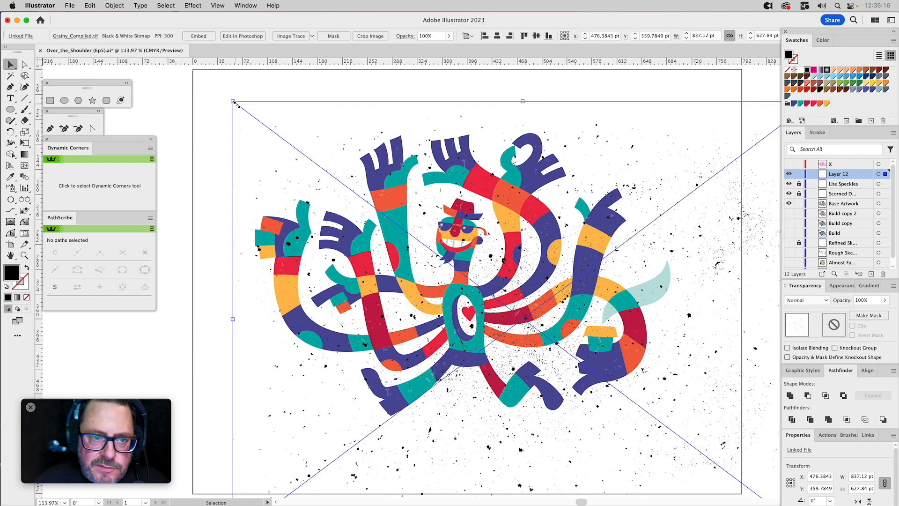
drag(232, 101, 397, 212)
drag(692, 357, 564, 250)
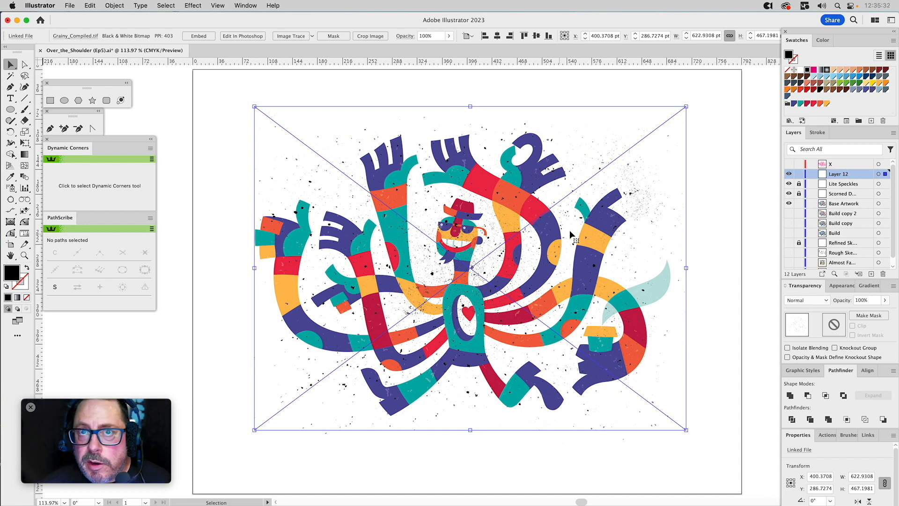
Recolour the grainy texture with the palette's orange, set its opacity to 40% and its blending mode to Multiply.
click(819, 104)
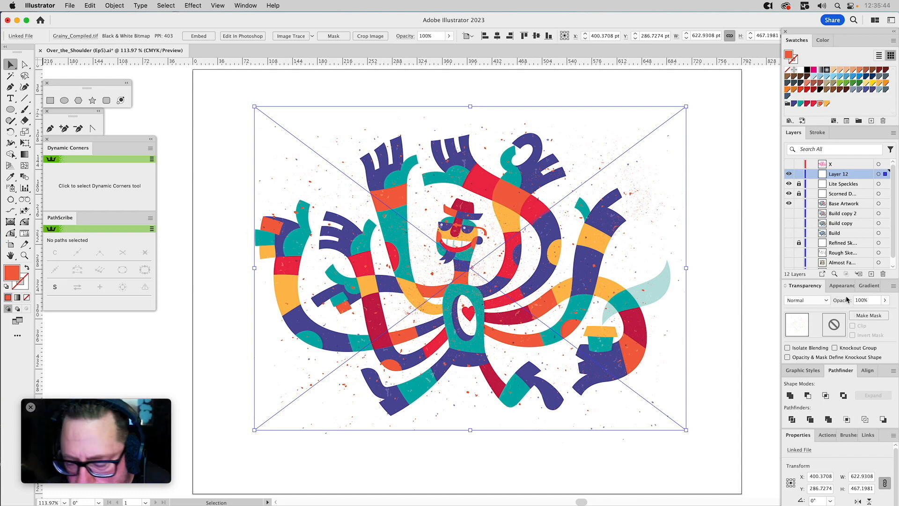
click(860, 300)
text(40)
key(Return)
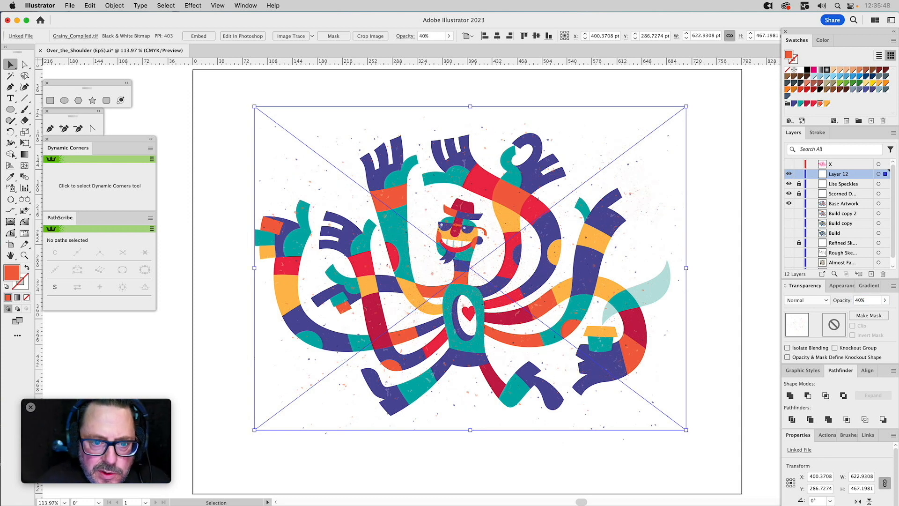
click(813, 302)
click(804, 330)
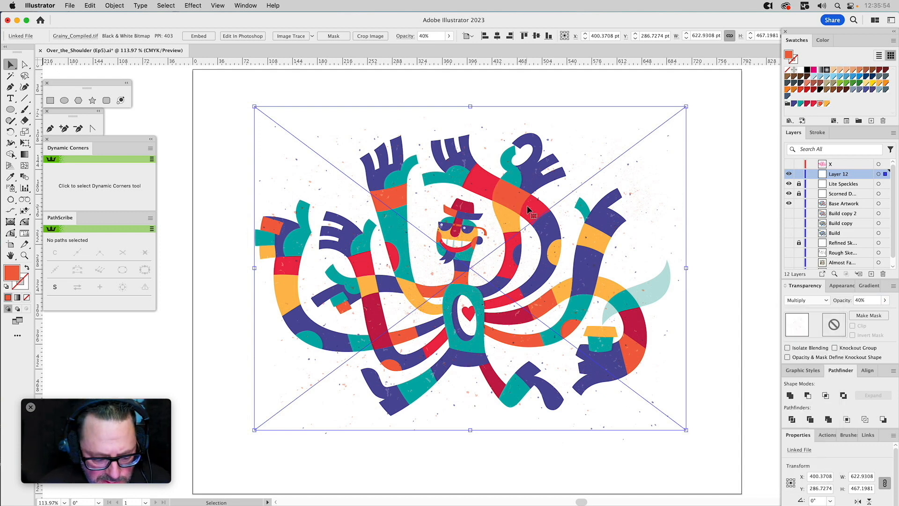
Rename the grainy texture's layer as Grainy Compiled and lock it.
double_click(836, 175)
text(Gra)
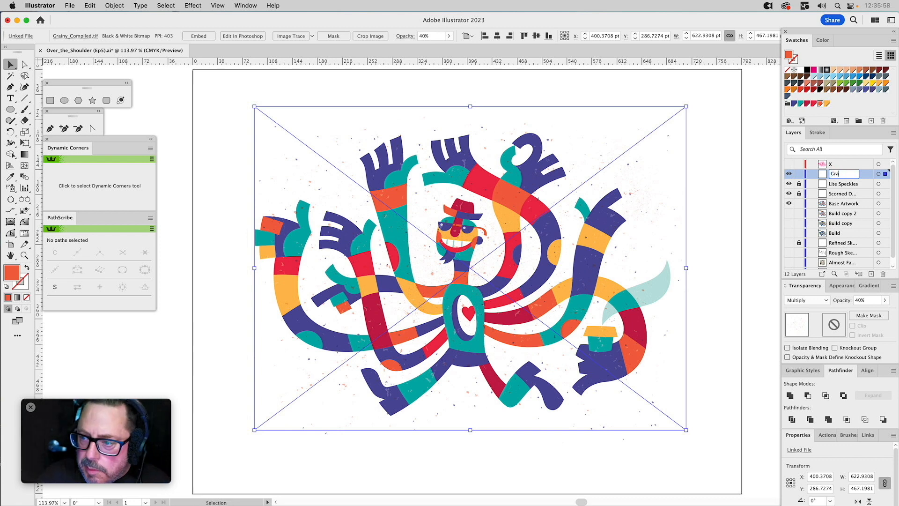
text(iny )
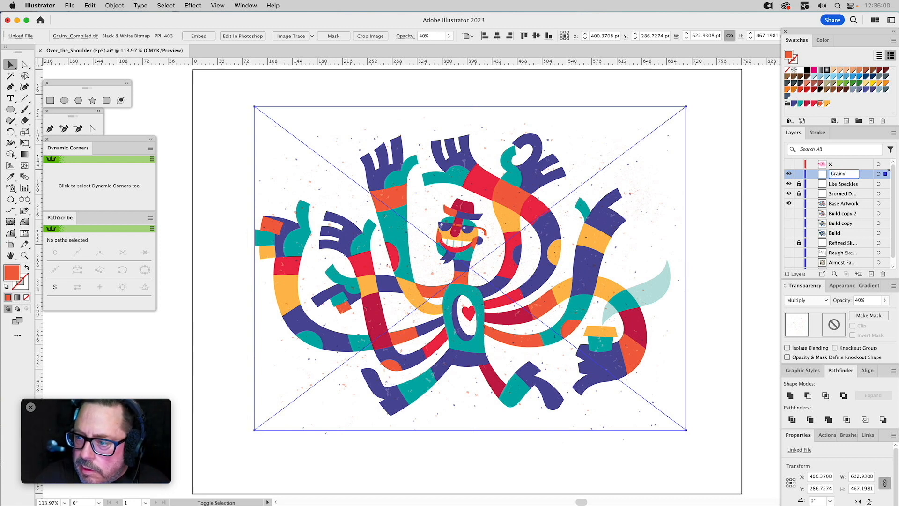
text(Compile)
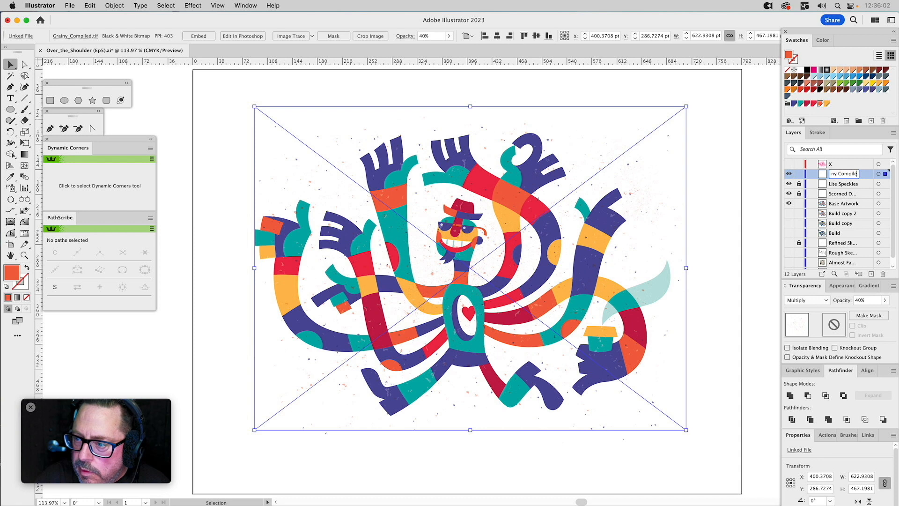
text(d)
key(Return)
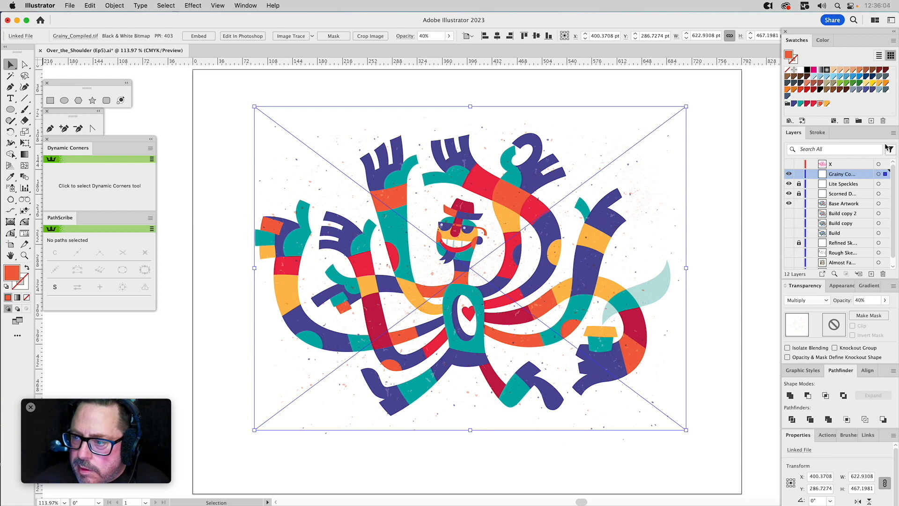
click(798, 174)
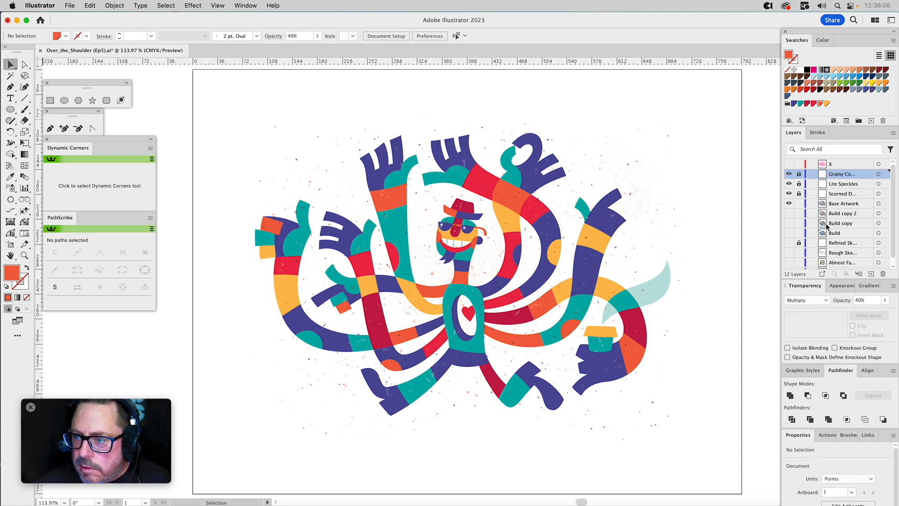
Add a new layer above Grainy Compiled and set its layer colour to Medium Blue.
click(871, 276)
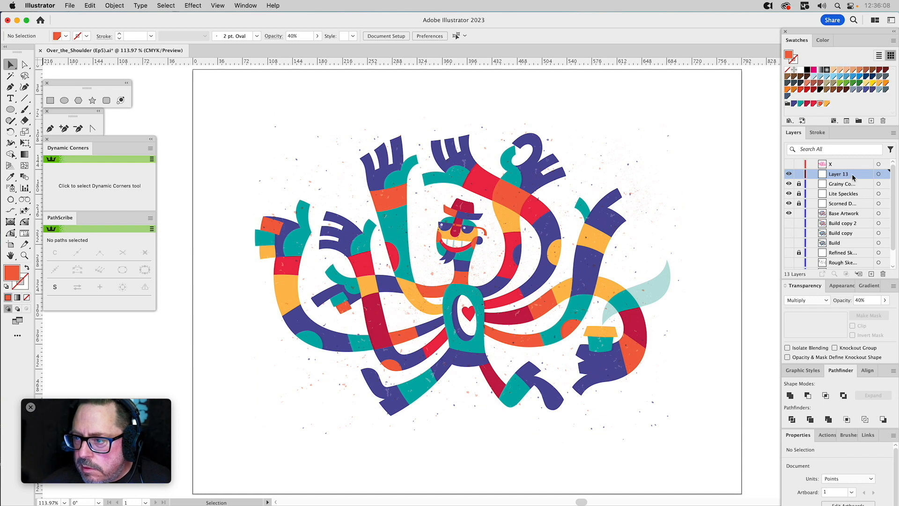
double_click(853, 177)
click(665, 227)
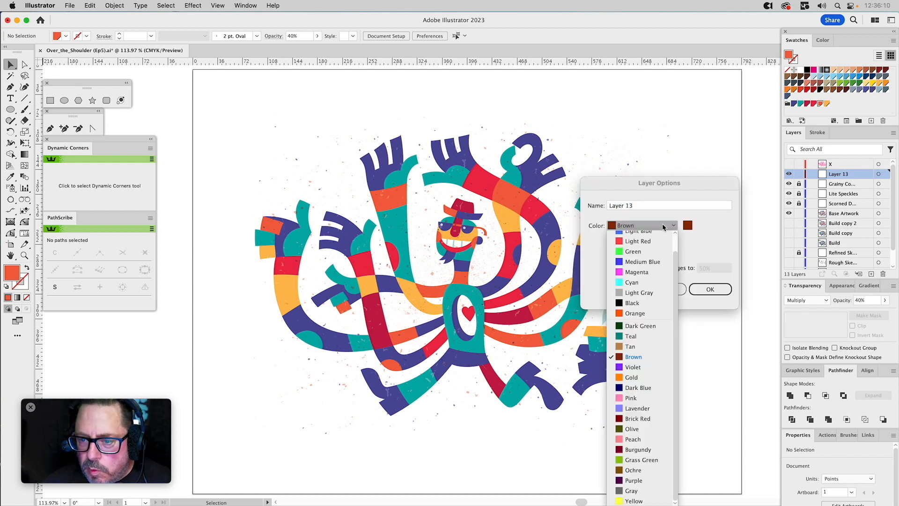
click(647, 263)
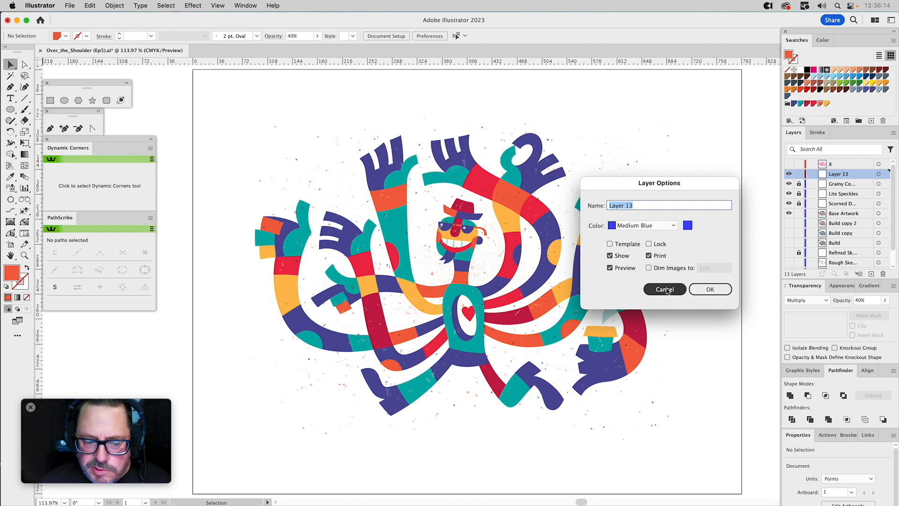
click(710, 290)
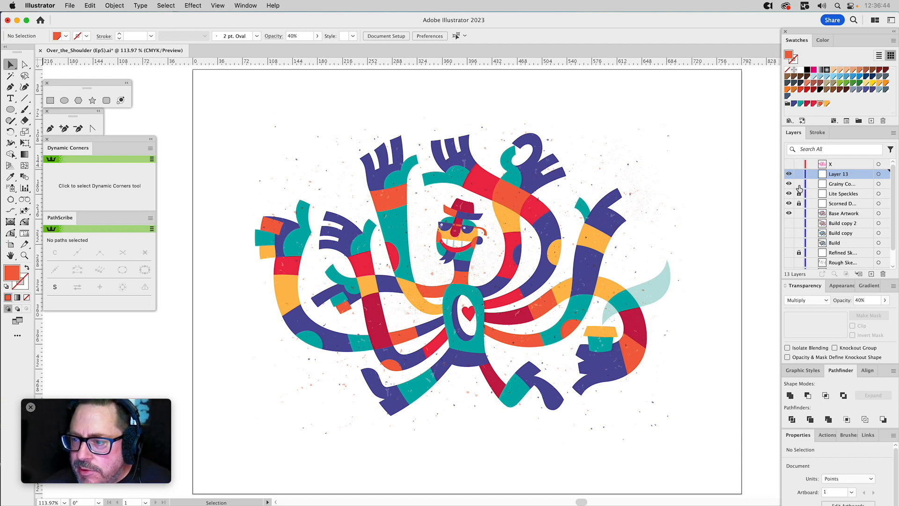
Unlock the Grainy Compiled layer, copy its texture onto the new layer above, and lock the original's layer again.
click(628, 171)
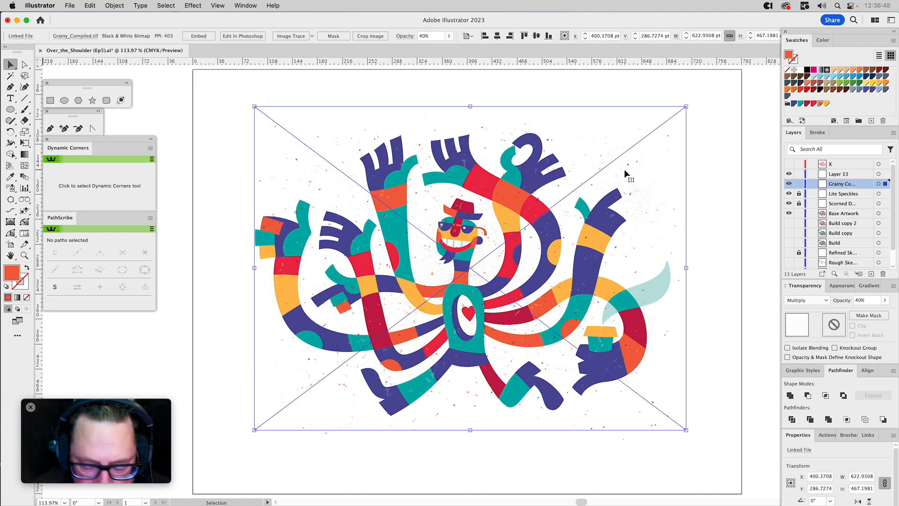
drag(885, 184, 886, 175)
click(798, 184)
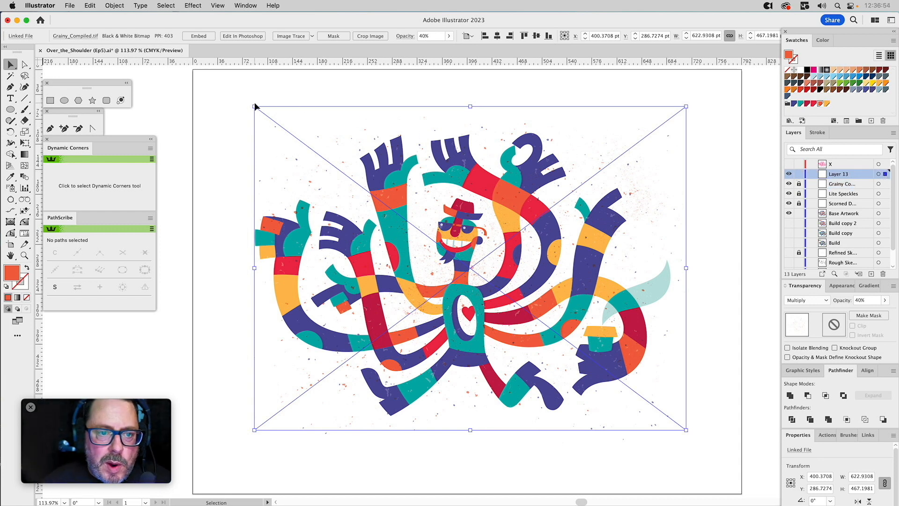
Rotate the copied grainy texture to 180° and recolour it with the palette's teal.
drag(254, 102, 698, 375)
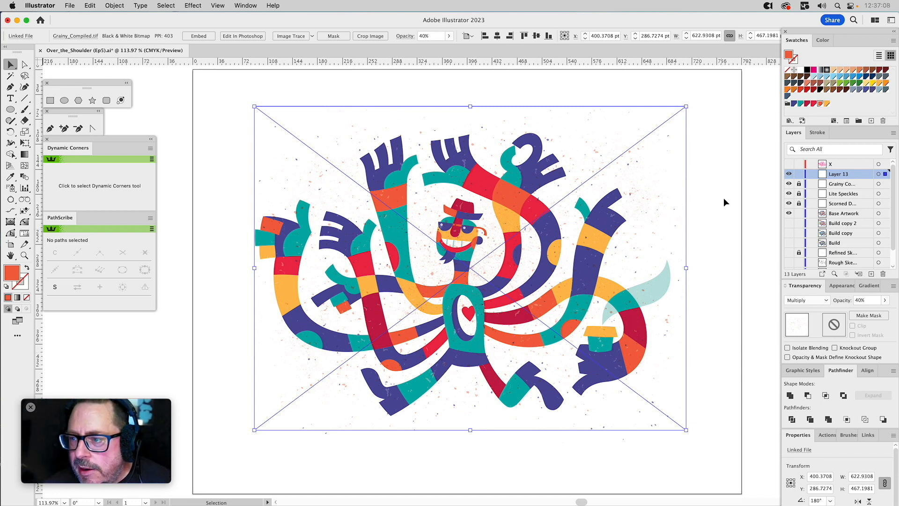
click(800, 103)
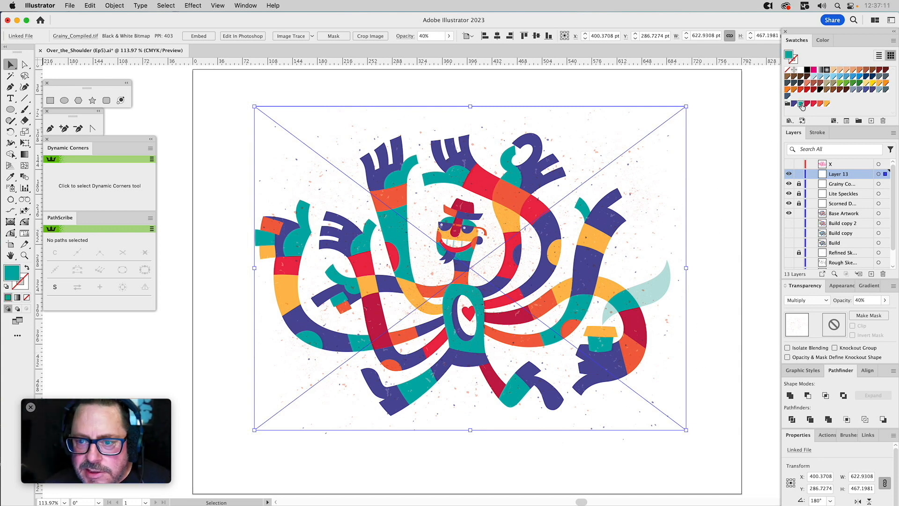
Try the teal grainy texture at 60% opacity, leaving its blending mode on Multiply.
click(853, 300)
text(60)
key(Return)
click(813, 299)
click(816, 299)
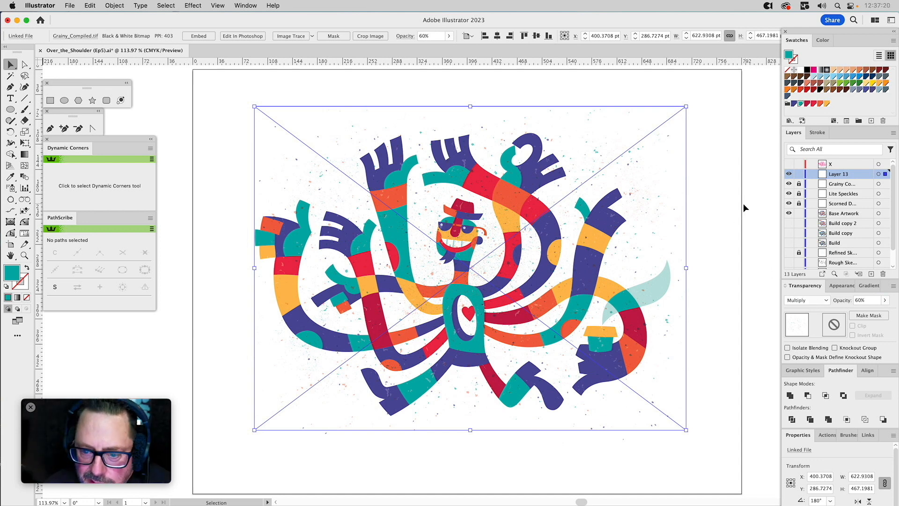
Set the teal grainy texture's opacity to 30%.
click(854, 300)
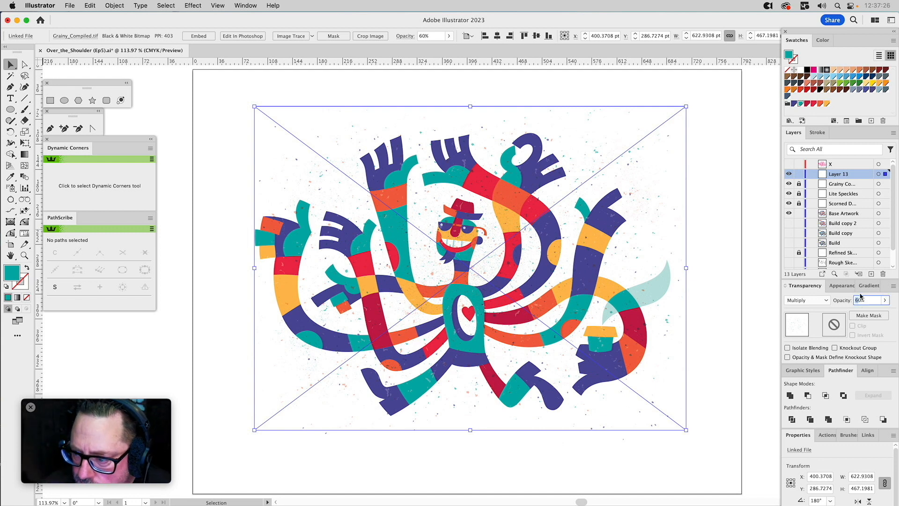
text(30)
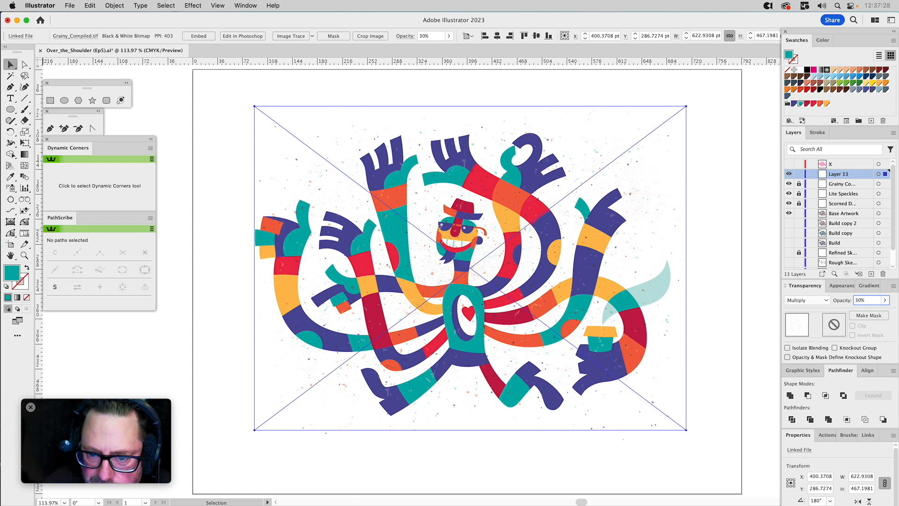
key(Return)
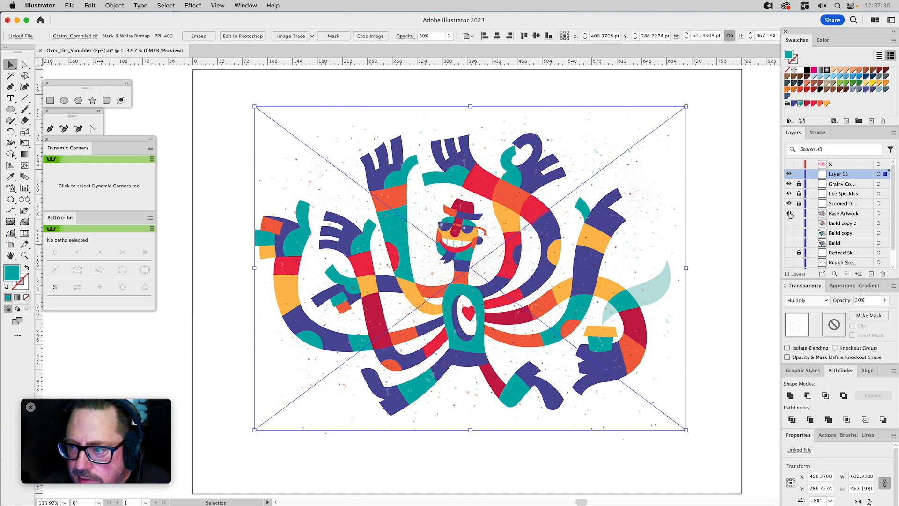
Rename Layer 13 with the name copied from the Grainy Compiled layer below, and lock the renamed layer.
click(837, 184)
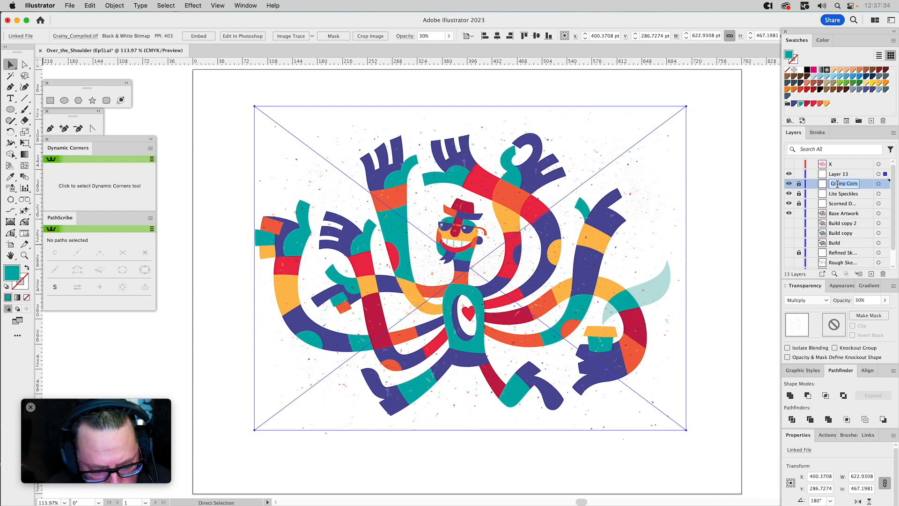
double_click(838, 183)
key(cmd+c)
double_click(838, 173)
key(cmd+v)
key(Return)
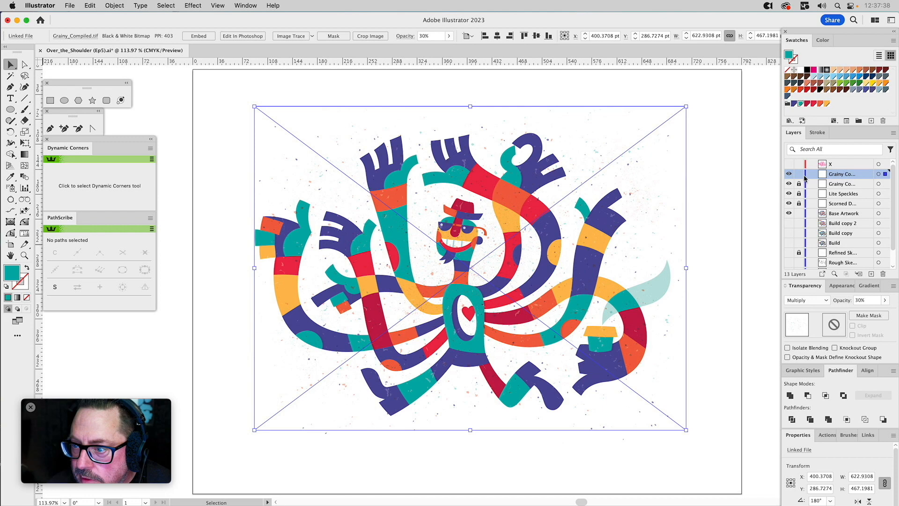
click(799, 175)
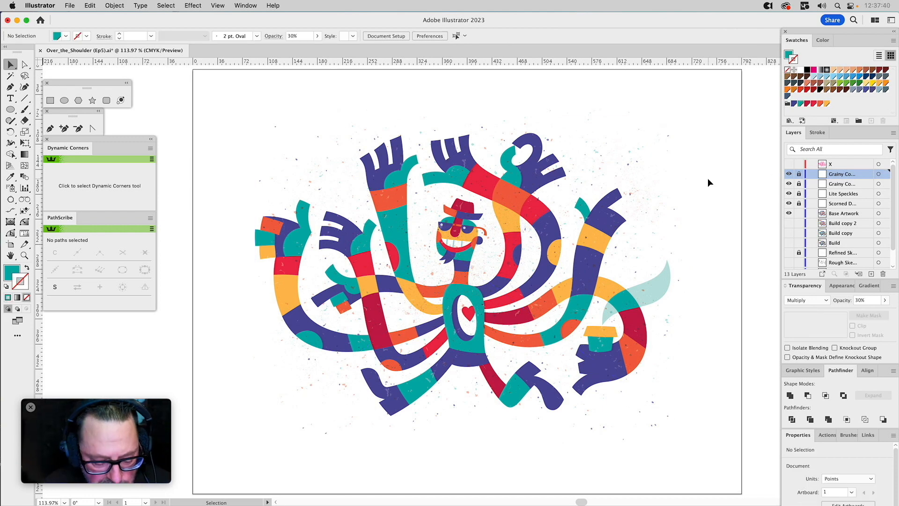
Hide the teal grainy layer, unlock the orange Grainy Compiled layer to set its texture's opacity to 20%, and lock it again.
key(z)
drag(354, 178, 595, 374)
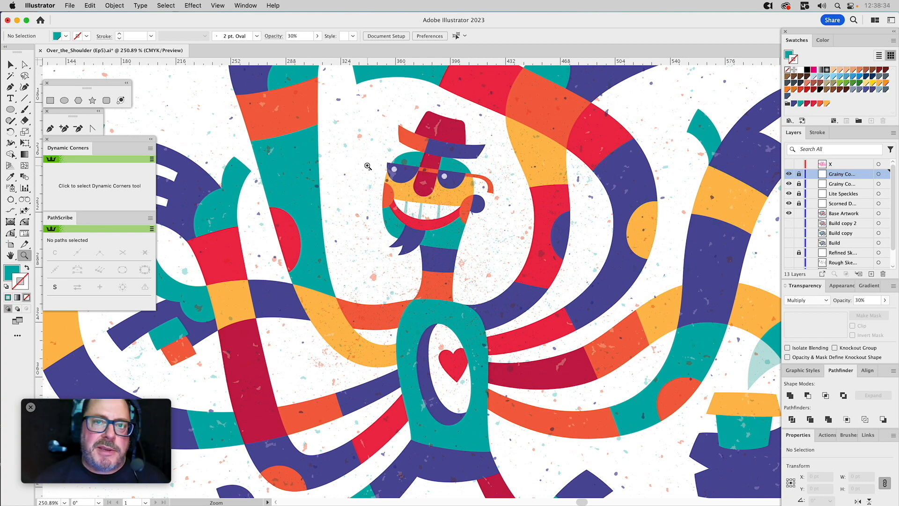
key(super+0)
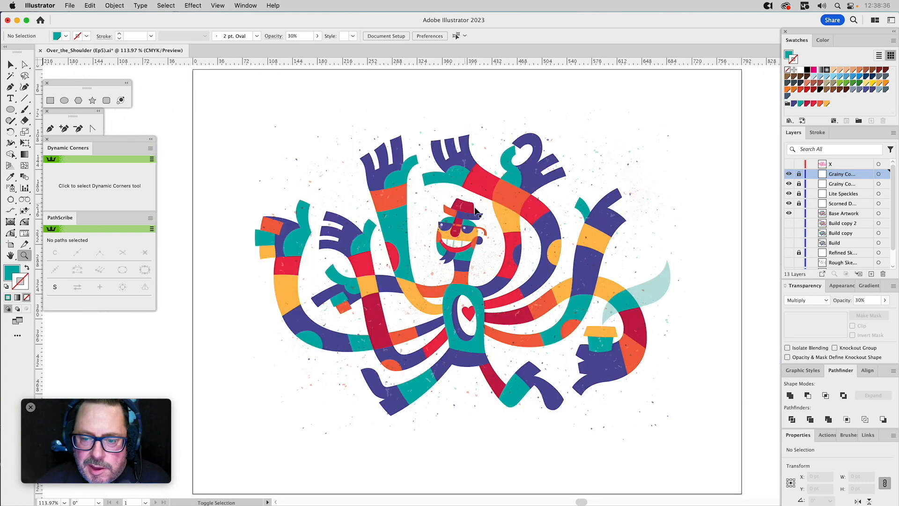
click(789, 175)
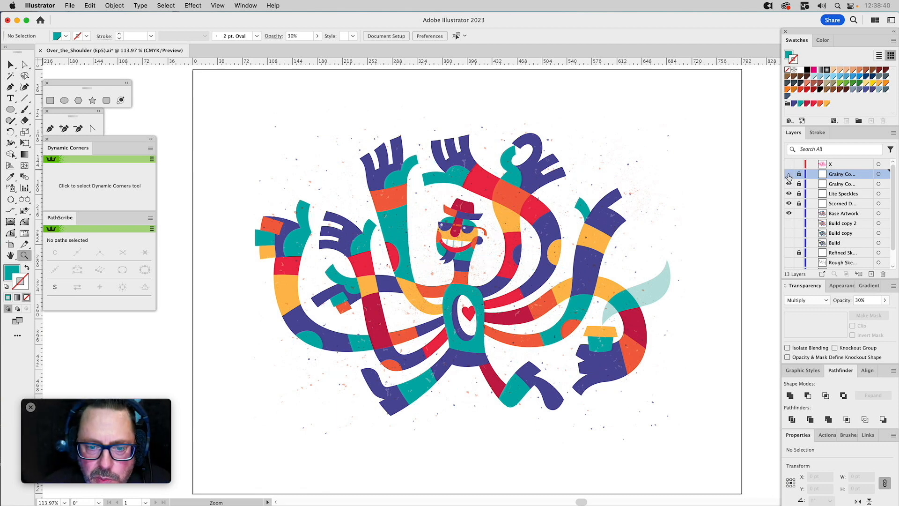
click(799, 183)
key(v)
click(608, 218)
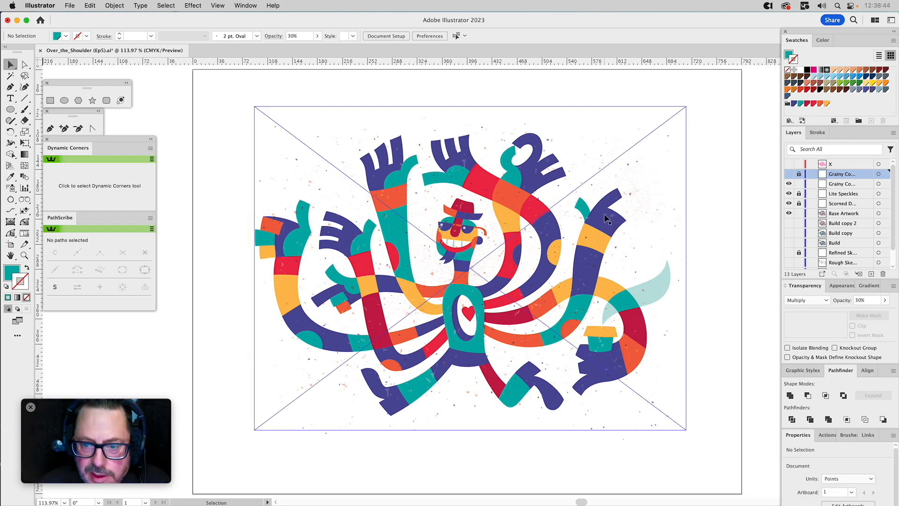
click(856, 299)
double_click(856, 299)
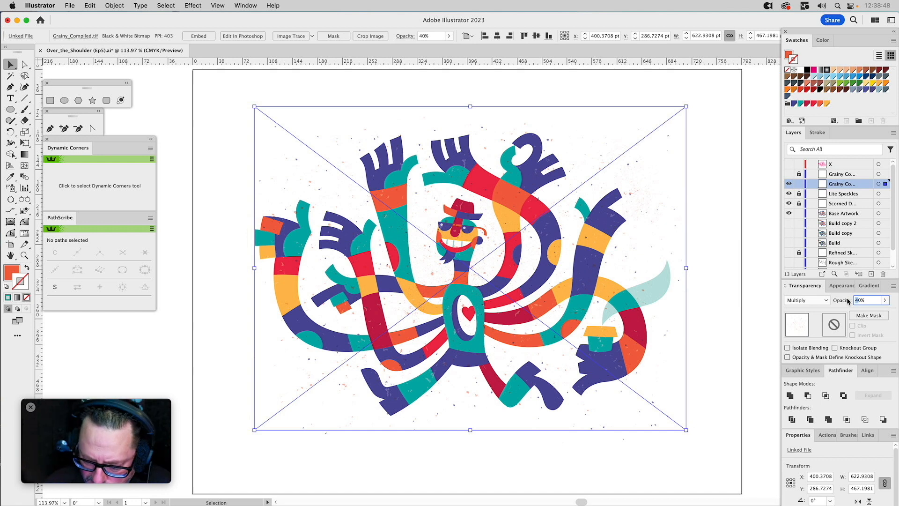
text(20)
key(Return)
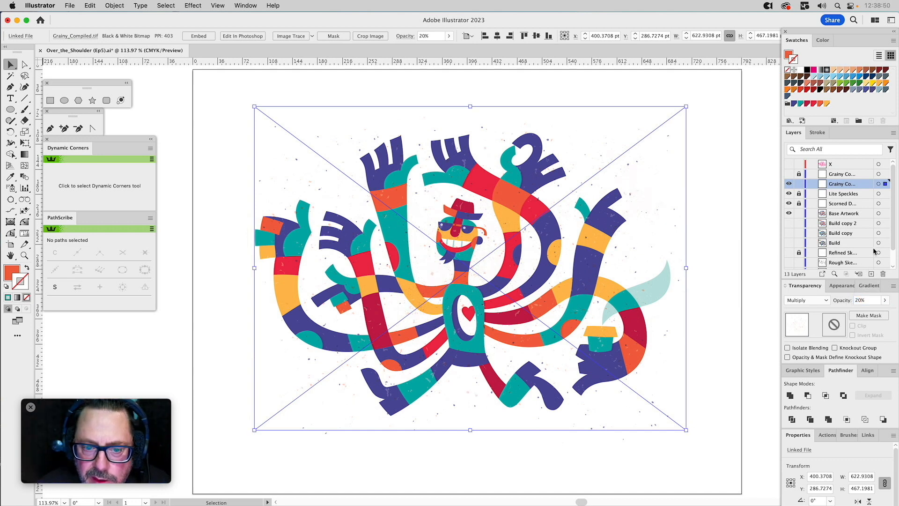
click(799, 183)
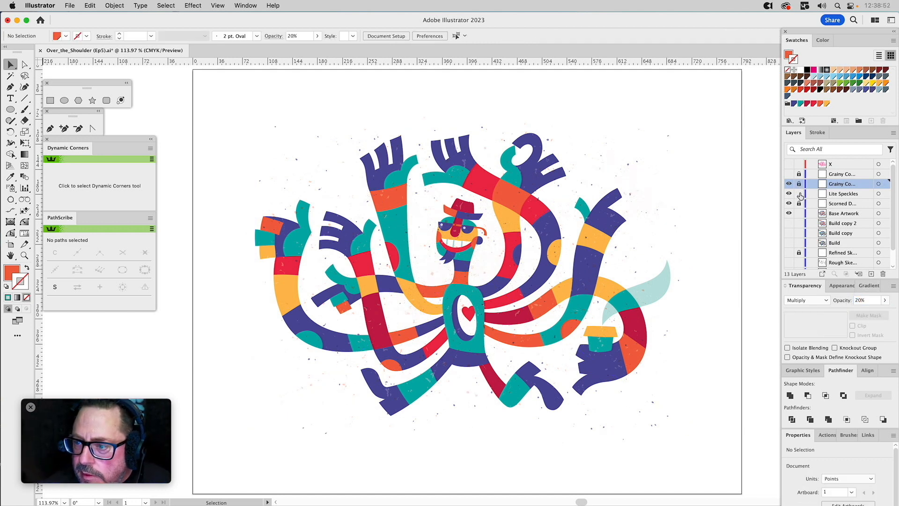
Unlock the Lite Speckles layer, set its texture's opacity to 30%, and lock the layer again.
click(799, 196)
click(581, 202)
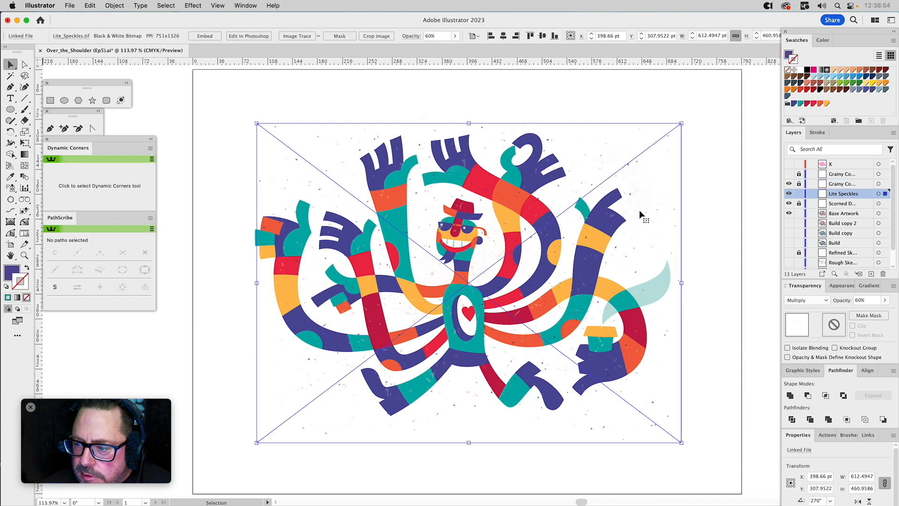
click(860, 301)
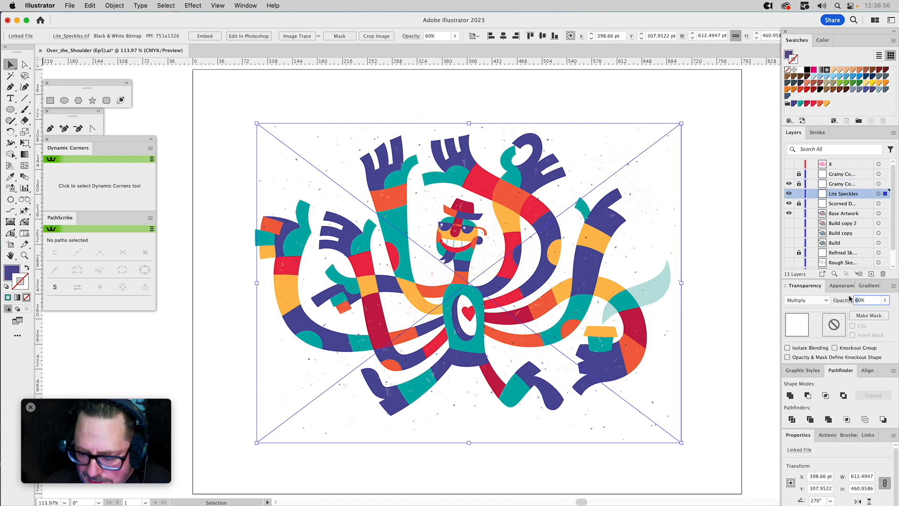
text(30)
key(Return)
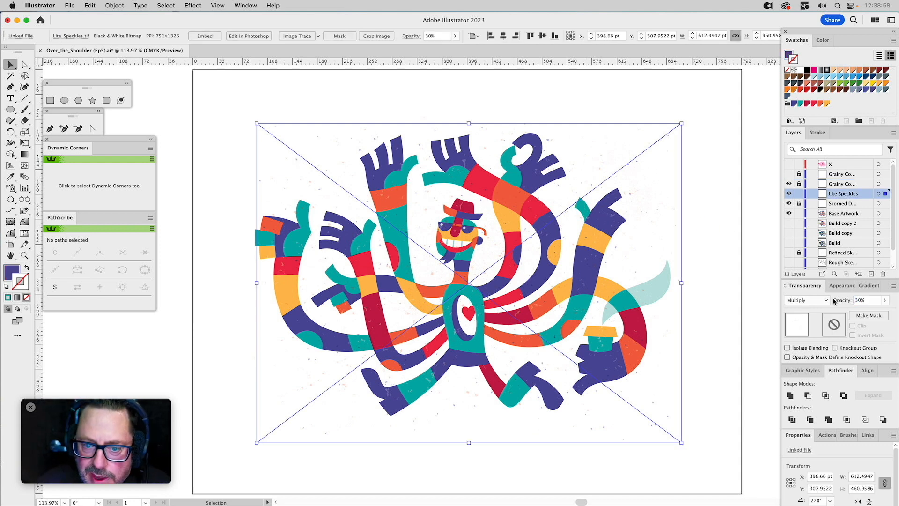
click(799, 193)
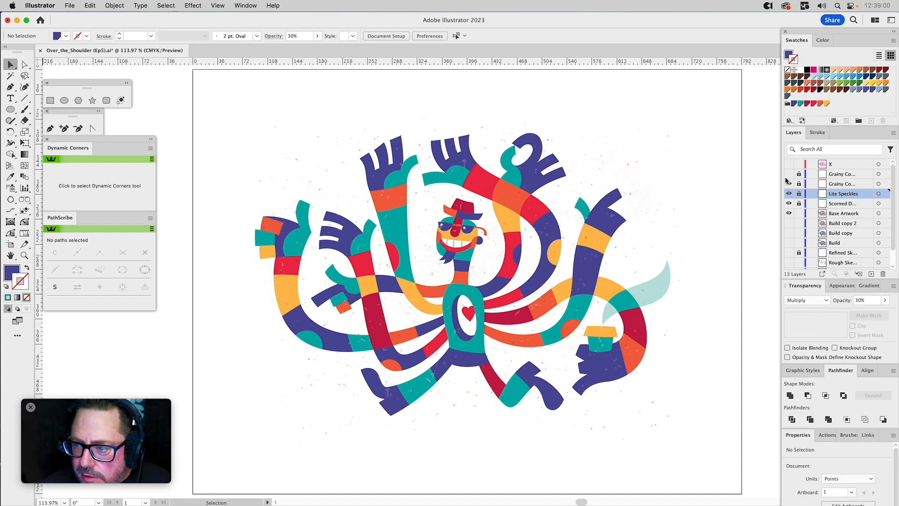
Show the teal grainy layer again and inspect the combined textures across the whole character.
click(789, 175)
click(789, 184)
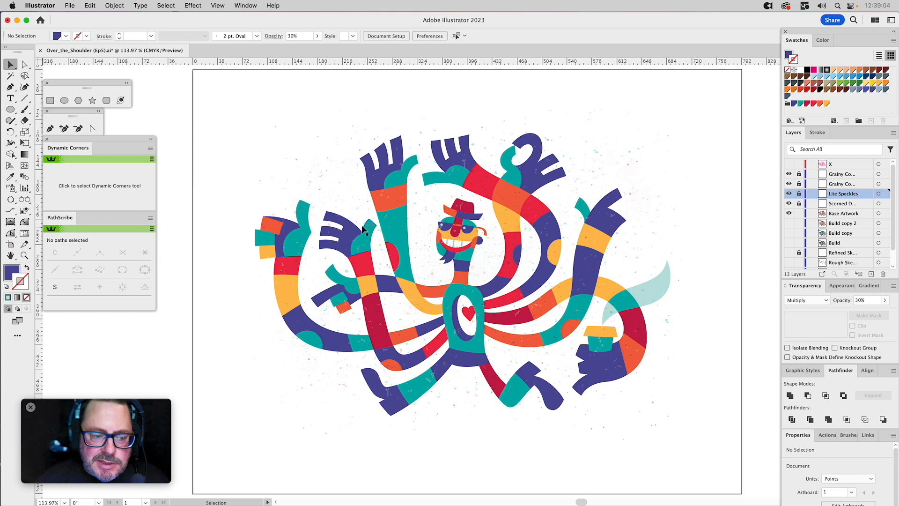
click(24, 255)
drag(283, 143, 651, 437)
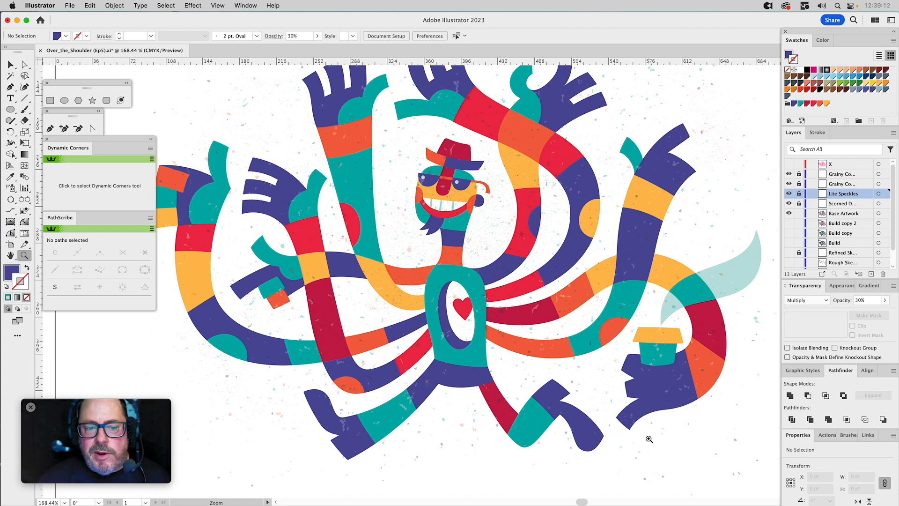
key(super+0)
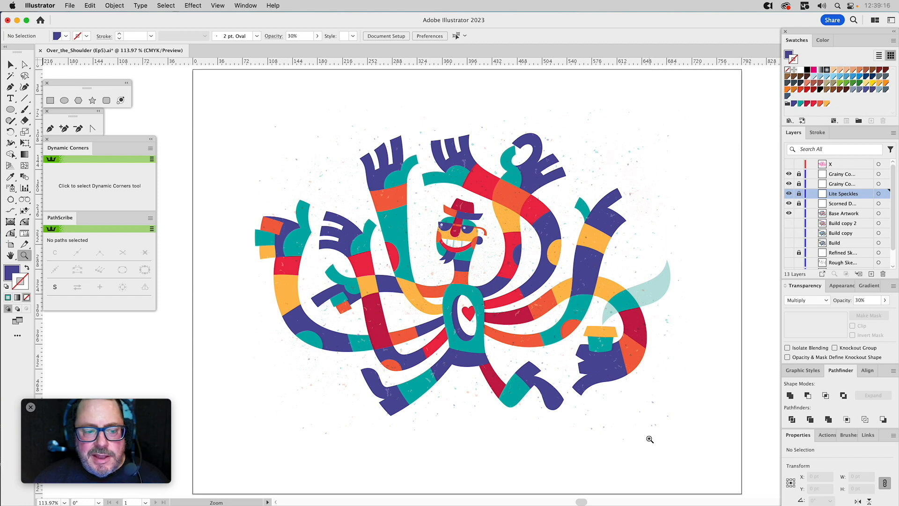
key(v)
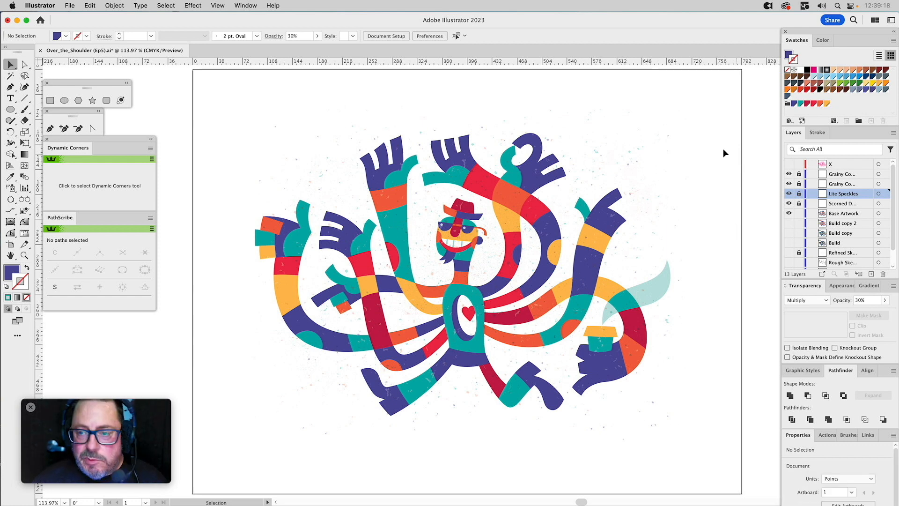